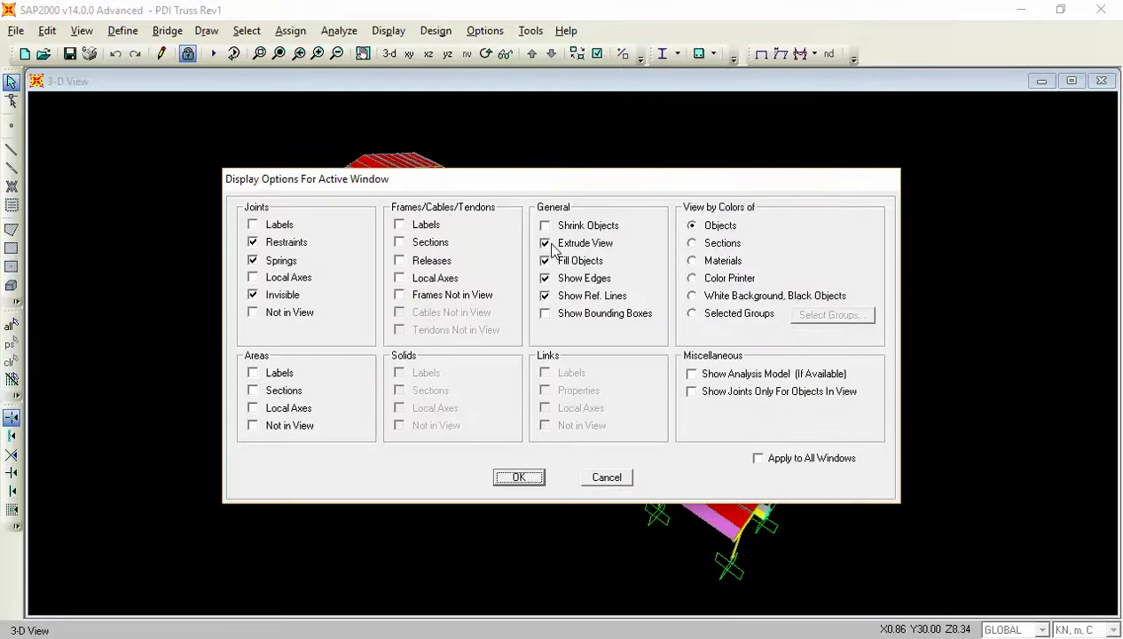
- Turn off Extrude View and Fill Objects and hide the area objects in the active 3-D view
{"action": "left_click", "coordinate": [546, 242]}
{"action": "left_click", "coordinate": [547, 262]}
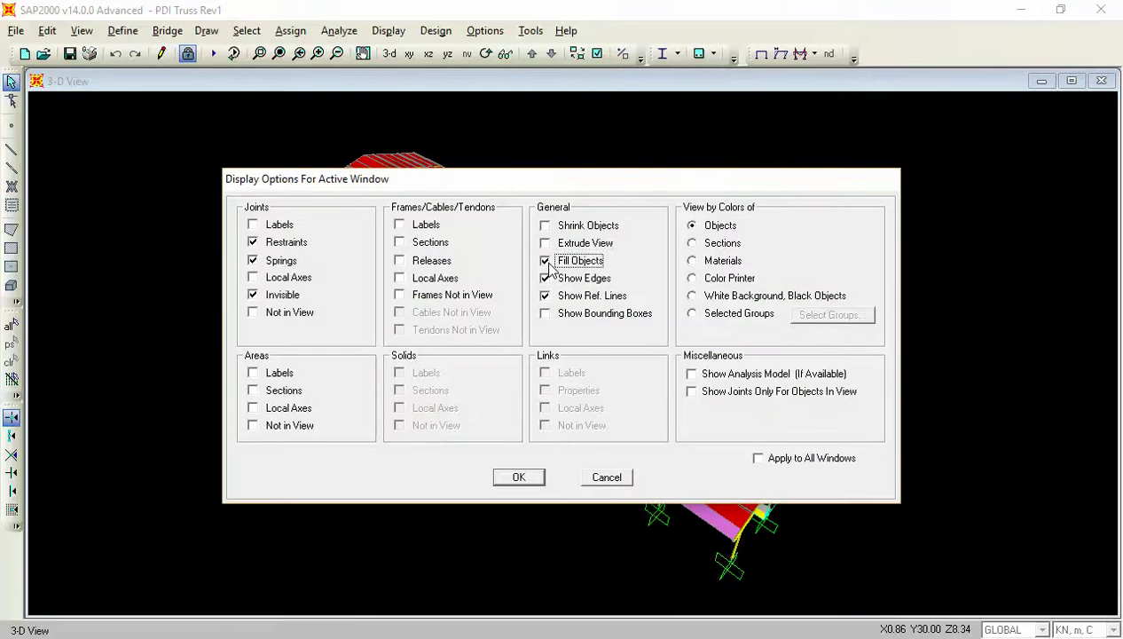
{"action": "left_click", "coordinate": [281, 426]}
{"action": "left_click", "coordinate": [518, 477]}
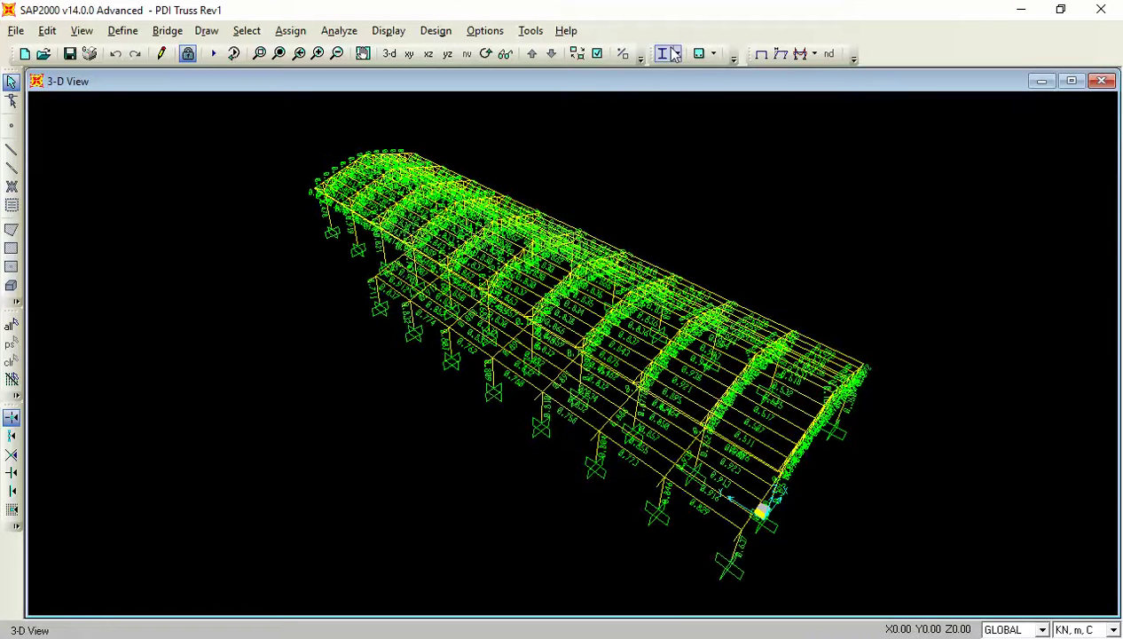
- Check the display options without changing them, and show the undeformed shape in place of the design ratios
{"action": "left_click", "coordinate": [598, 54]}
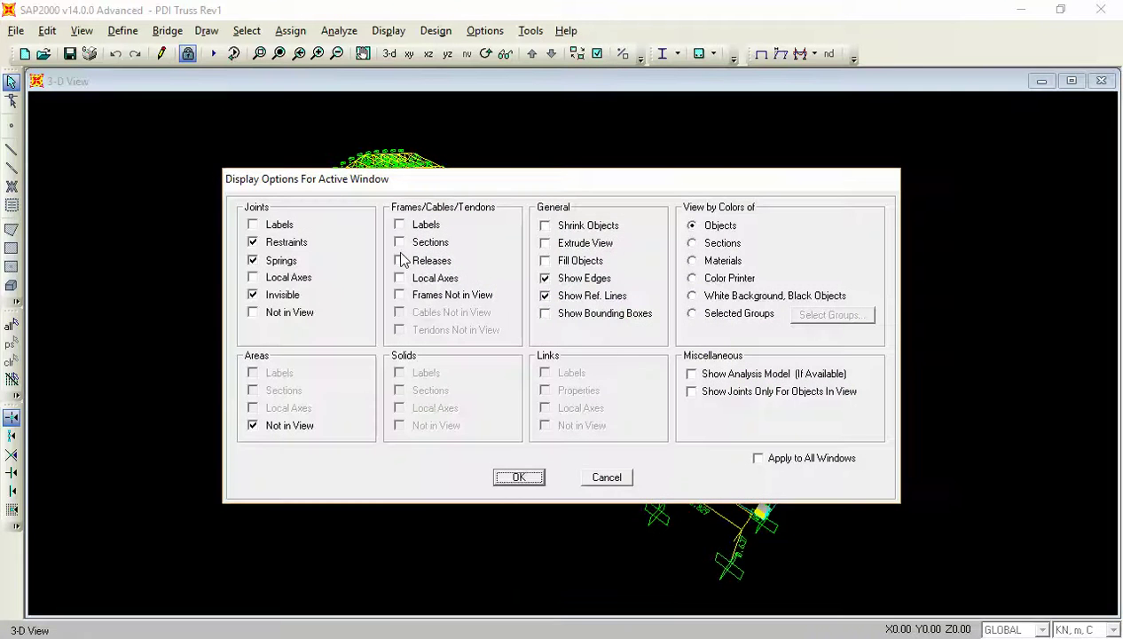
{"action": "left_click", "coordinate": [504, 476]}
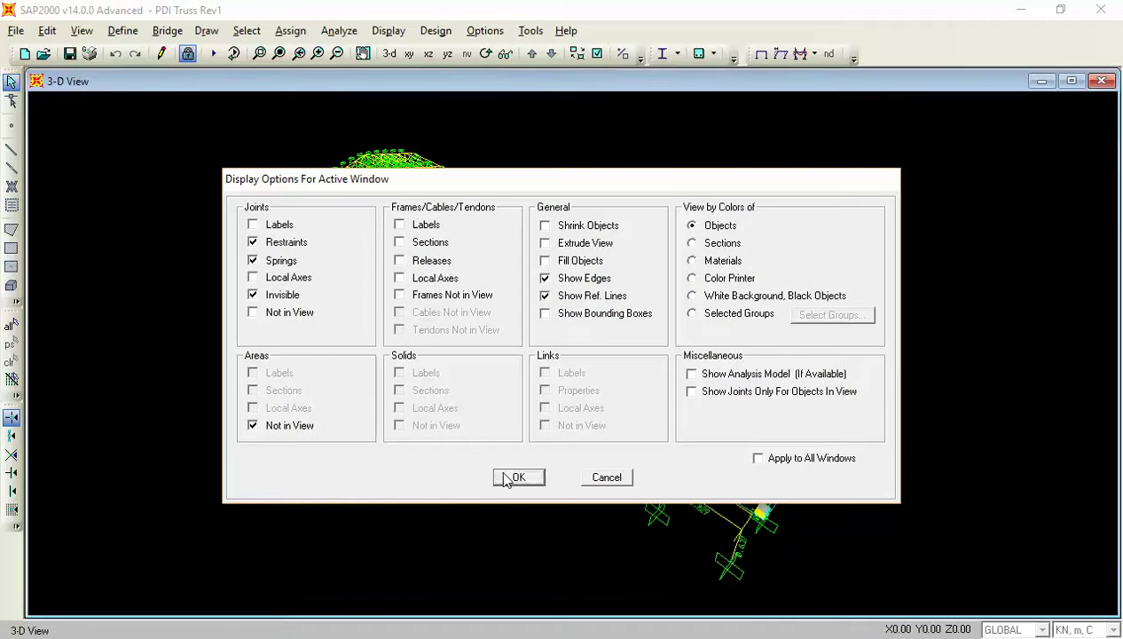
{"action": "left_click", "coordinate": [759, 54]}
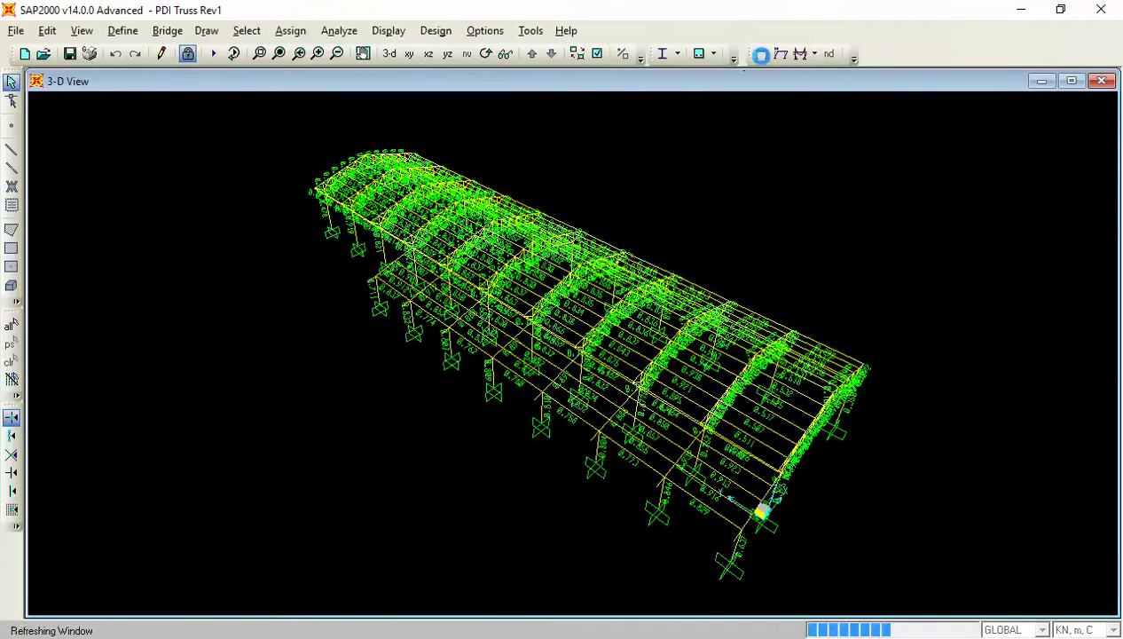
- Rotate and enlarge the 3-D view to examine the front truss frames, purlins and columns
{"action": "left_click", "coordinate": [486, 54]}
{"action": "left_click_drag", "start_coordinate": [825, 477], "coordinate": [686, 410]}
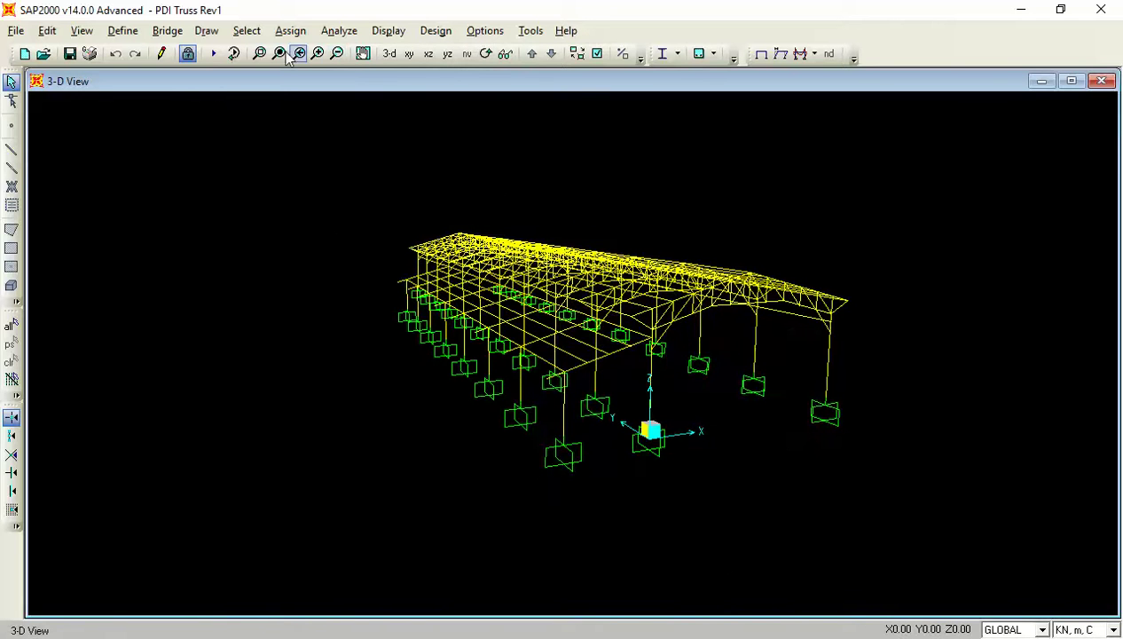
{"action": "left_click", "coordinate": [259, 53]}
{"action": "left_click_drag", "start_coordinate": [529, 202], "coordinate": [765, 433]}
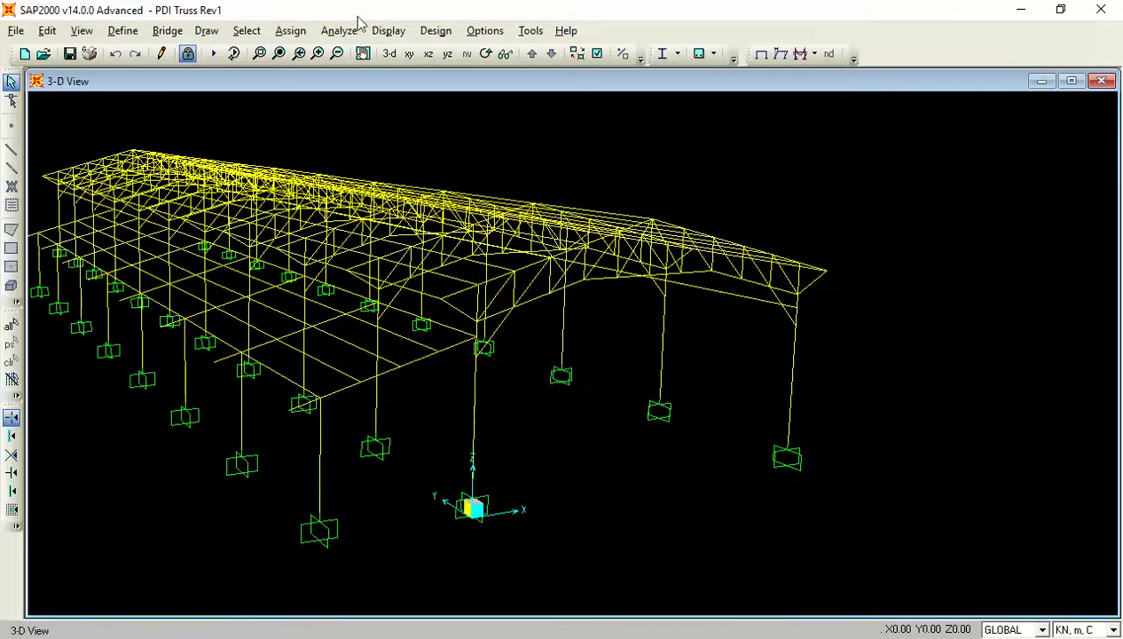
{"action": "left_click", "coordinate": [259, 53]}
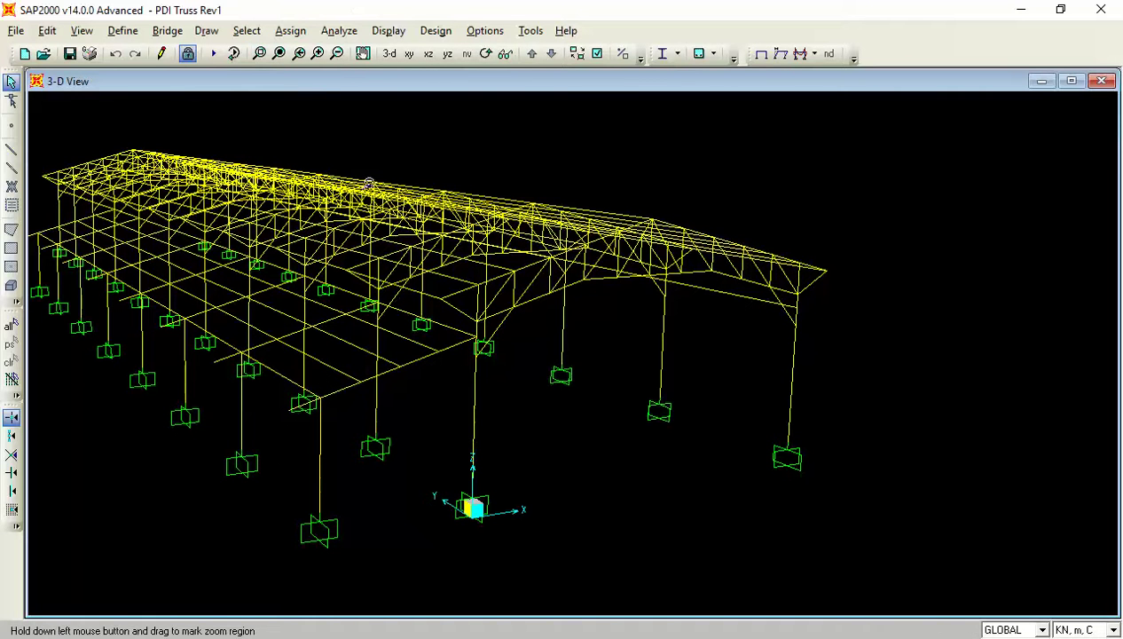
{"action": "left_click_drag", "start_coordinate": [284, 110], "coordinate": [900, 472]}
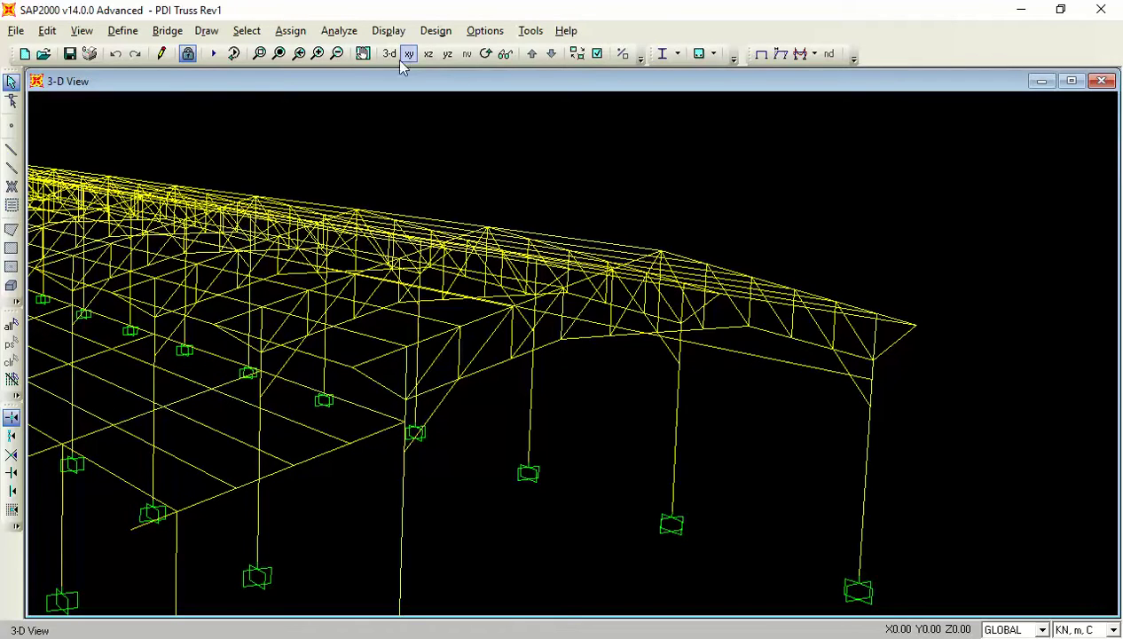
{"action": "left_click", "coordinate": [362, 54]}
{"action": "left_click_drag", "start_coordinate": [320, 364], "coordinate": [604, 318]}
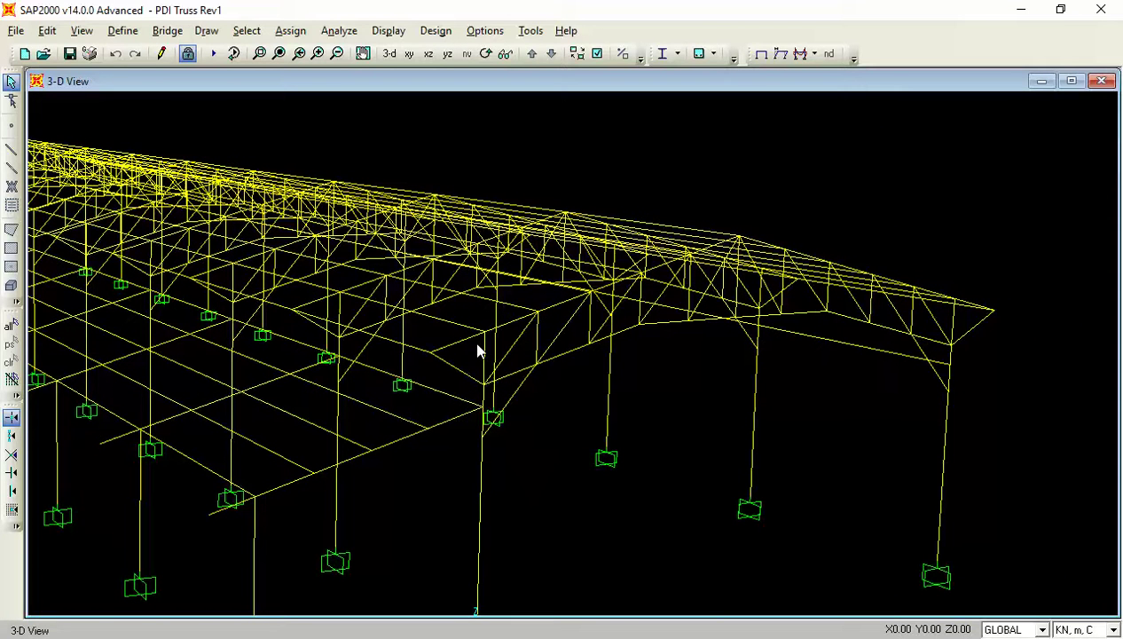
- Point out the roof purlin between the first two frames by selecting and deselecting it
{"action": "left_click", "coordinate": [446, 329]}
{"action": "left_click", "coordinate": [446, 327]}
{"action": "left_click", "coordinate": [450, 329]}
{"action": "left_click", "coordinate": [450, 329]}
{"action": "left_click", "coordinate": [450, 329]}
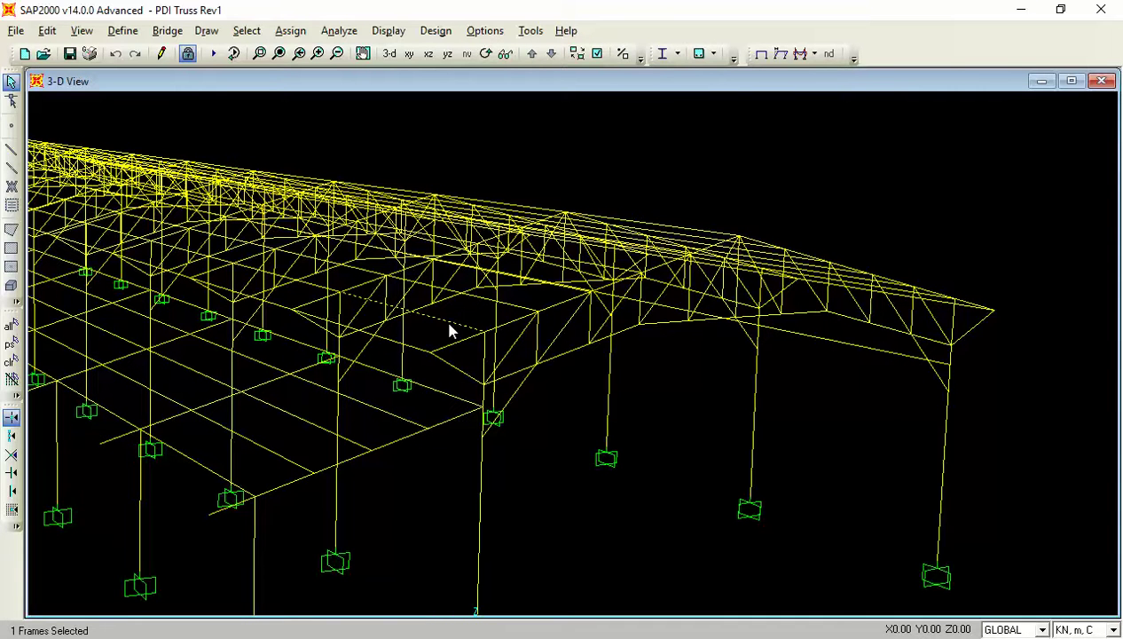
{"action": "left_click", "coordinate": [449, 327]}
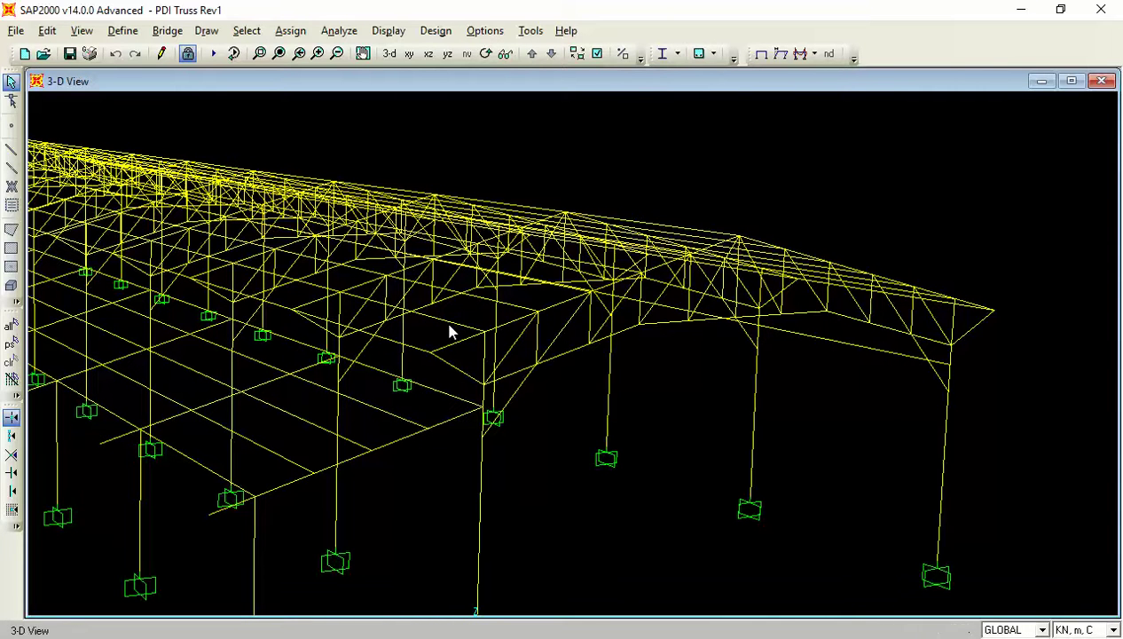
{"action": "left_click", "coordinate": [454, 328]}
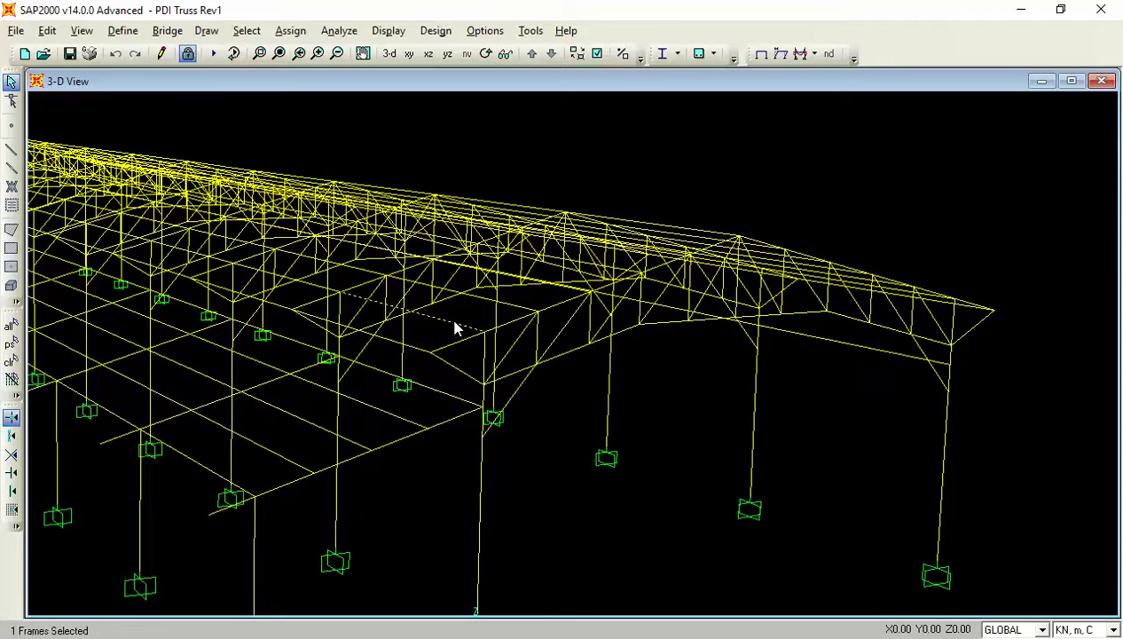
{"action": "left_click", "coordinate": [454, 328]}
{"action": "left_click", "coordinate": [455, 328]}
{"action": "left_click", "coordinate": [455, 328]}
- Show the X-Z elevation at Y=30 and centre the complete truss frame in it
{"action": "left_click", "coordinate": [487, 53]}
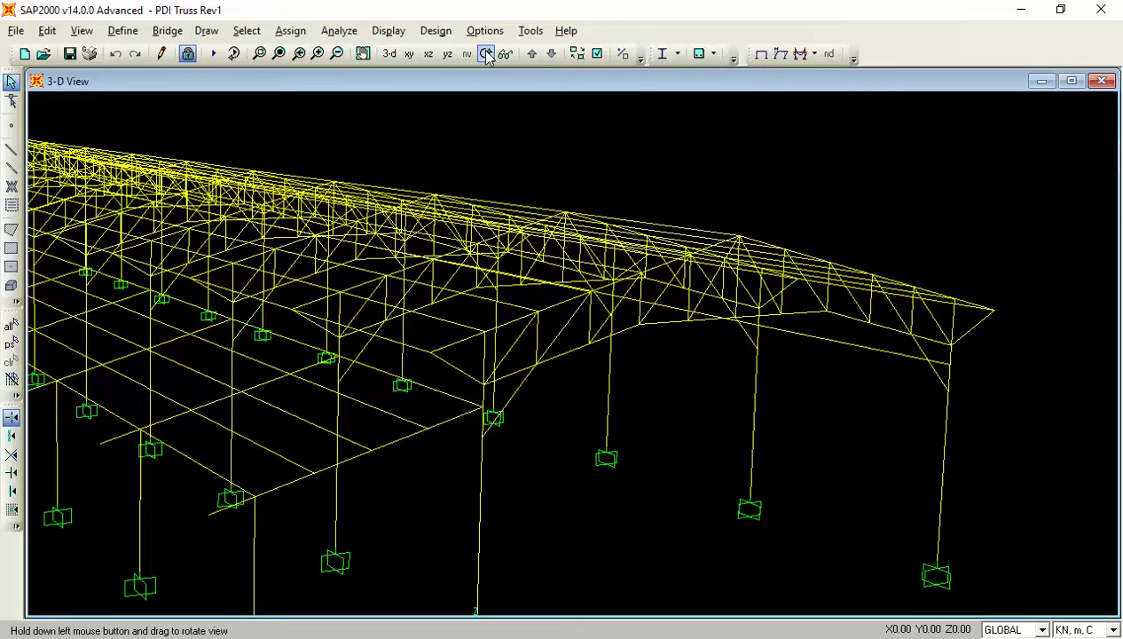
{"action": "left_click", "coordinate": [429, 53]}
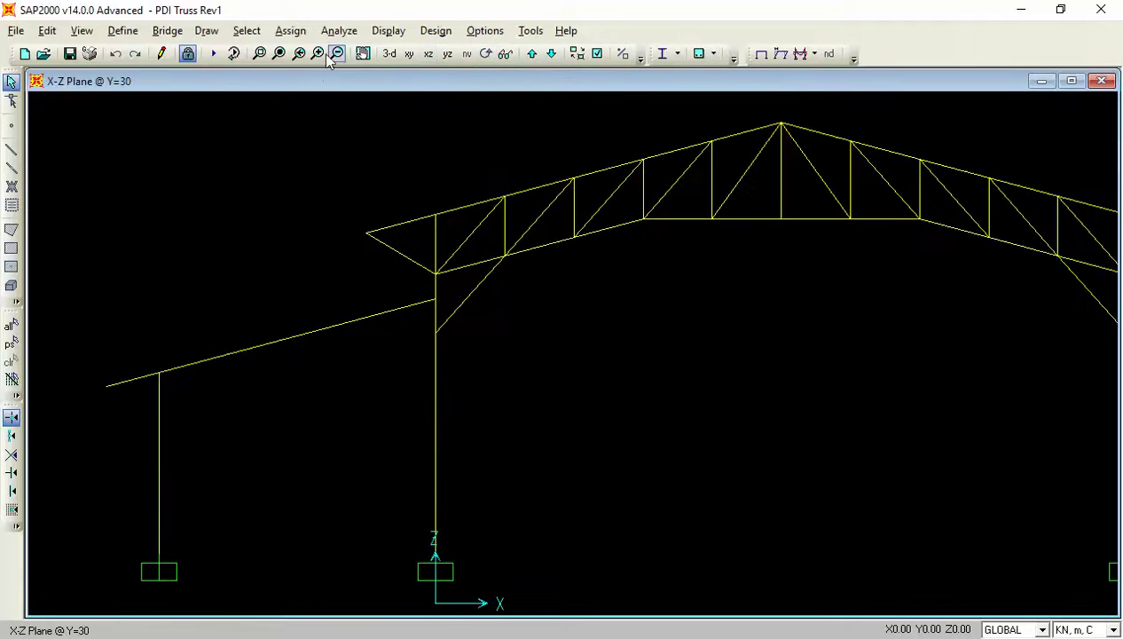
{"action": "left_click", "coordinate": [363, 53]}
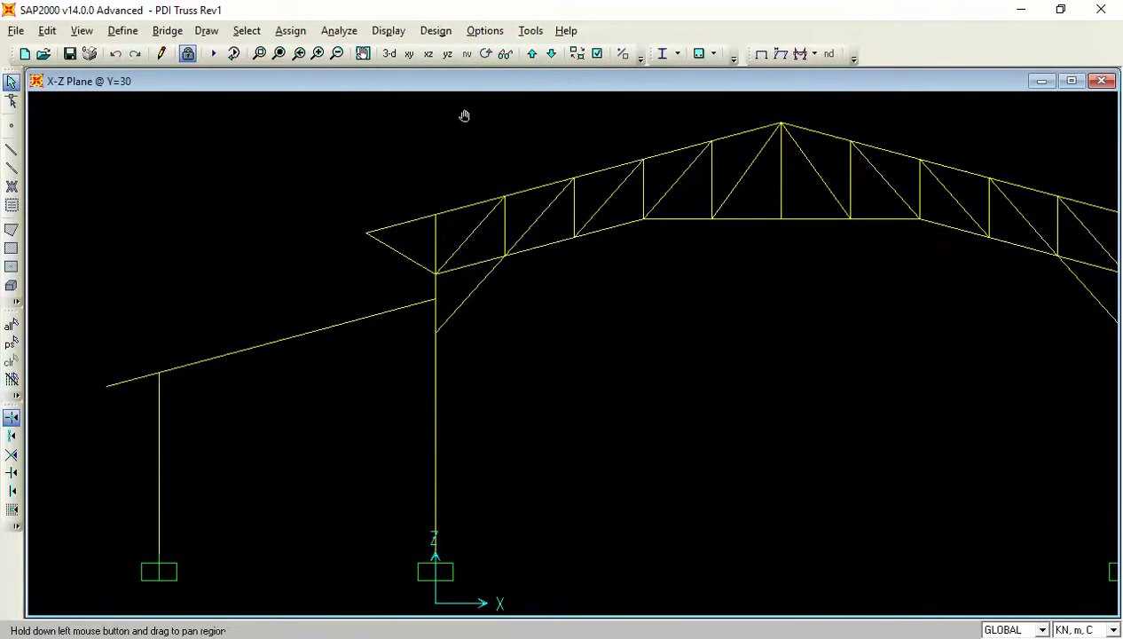
{"action": "left_click_drag", "start_coordinate": [839, 288], "coordinate": [730, 271]}
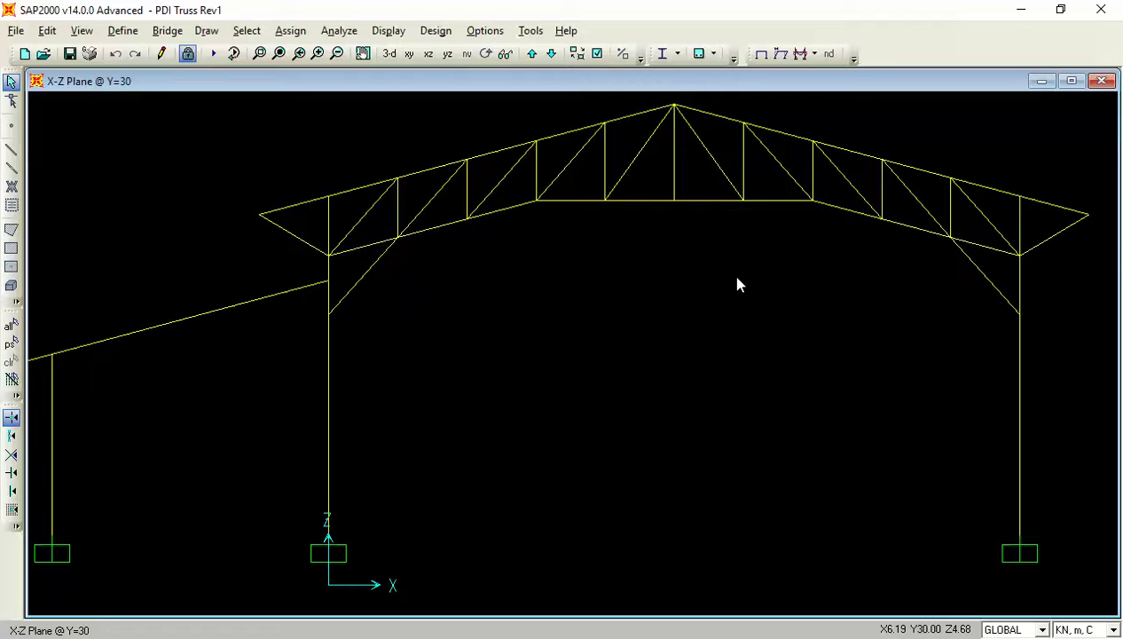
- Point out the top chord's left half by briefly selecting it, and select its six joints from the left column to the ridge
{"action": "left_click", "coordinate": [490, 156]}
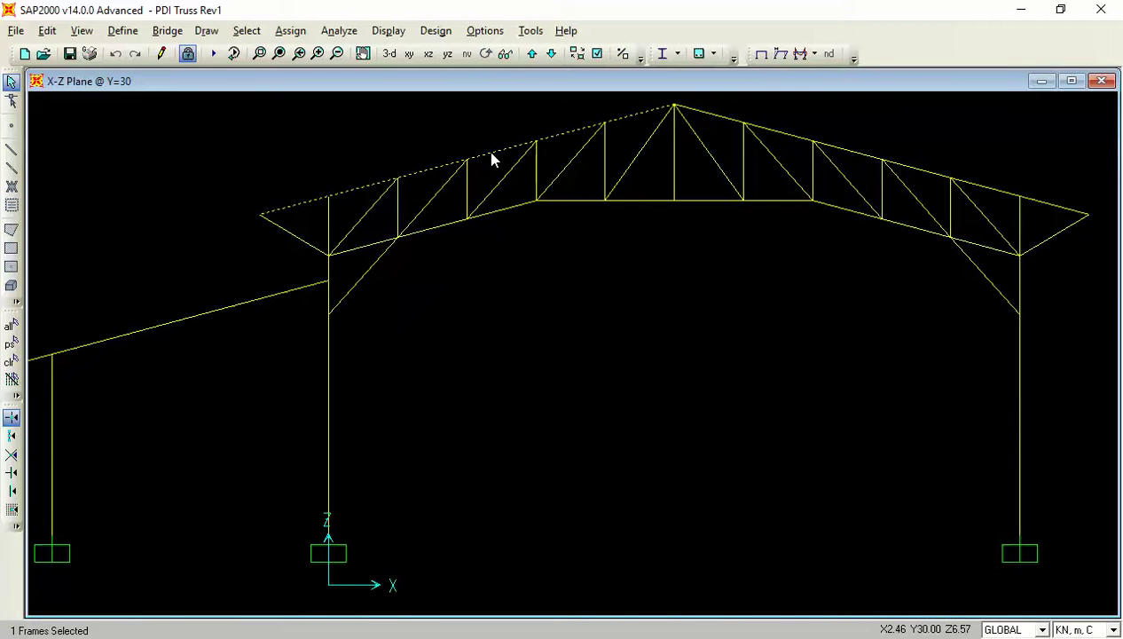
{"action": "left_click", "coordinate": [493, 157]}
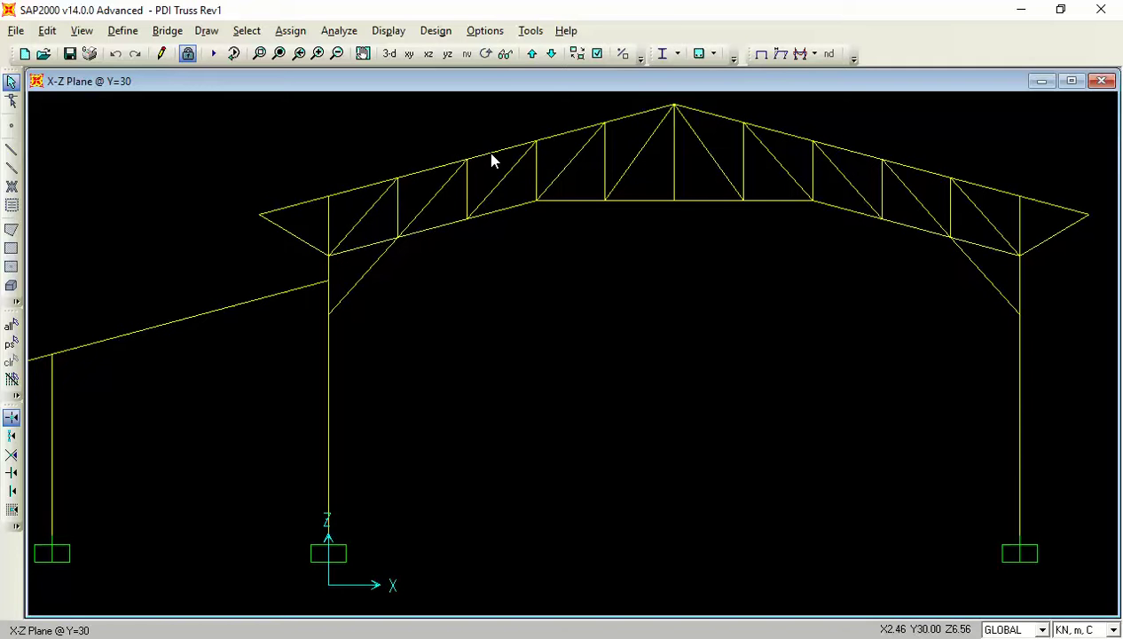
{"action": "left_click", "coordinate": [469, 162]}
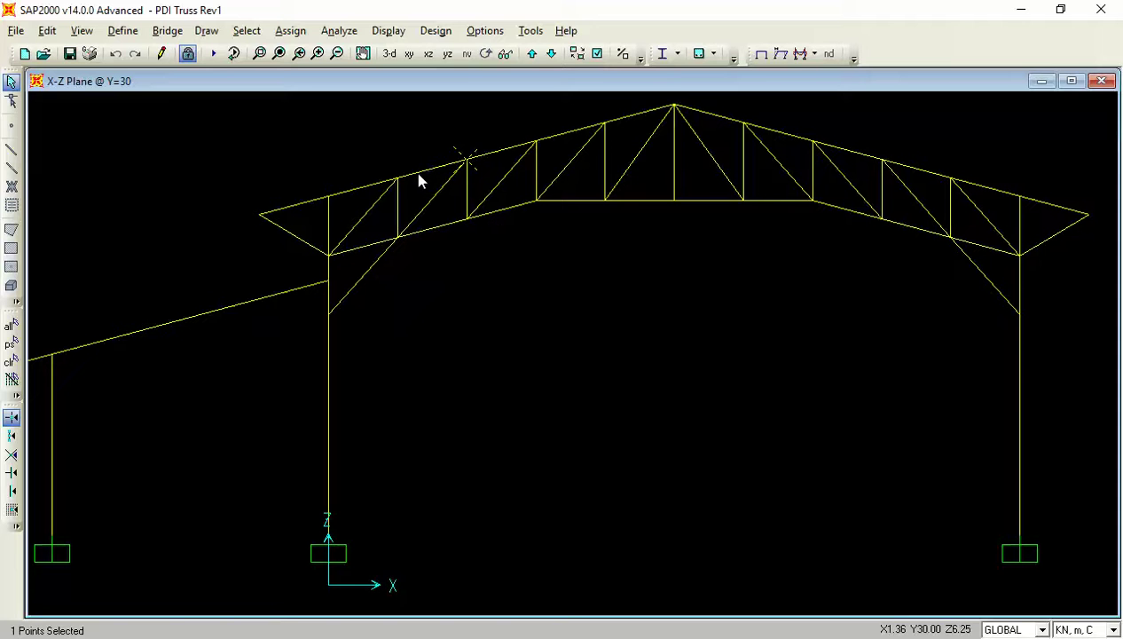
{"action": "left_click", "coordinate": [397, 182]}
{"action": "left_click", "coordinate": [329, 196]}
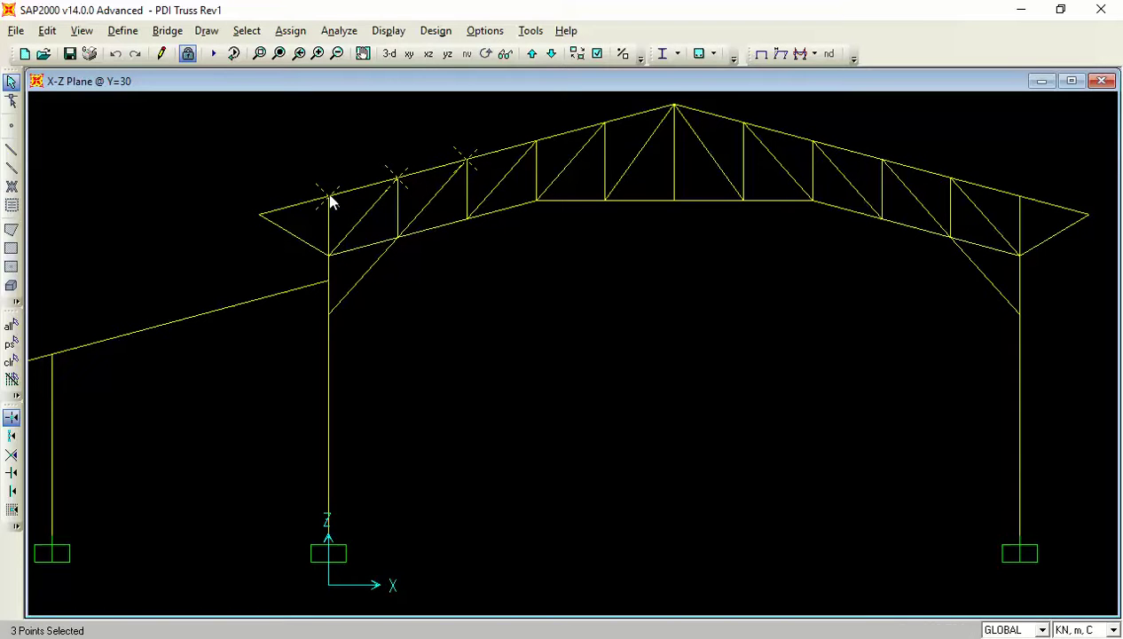
{"action": "left_click", "coordinate": [536, 142]}
{"action": "left_click", "coordinate": [606, 124]}
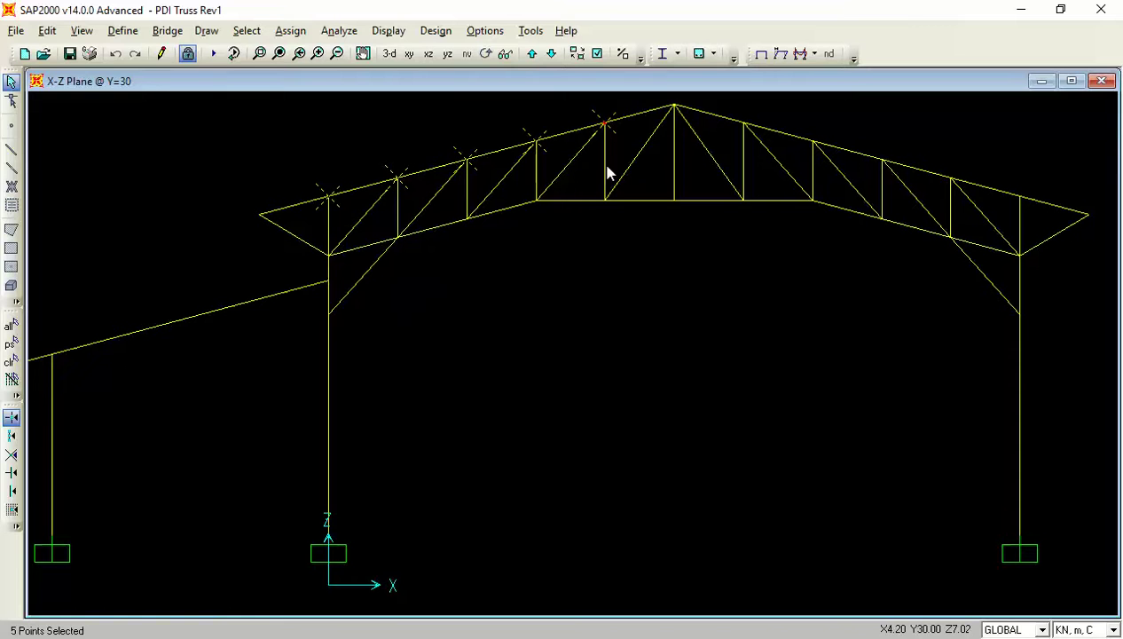
{"action": "left_click", "coordinate": [674, 107]}
- Point out the four bottom-chord joints from midspan toward the left column by selecting and deselecting them
{"action": "left_click", "coordinate": [674, 200]}
{"action": "left_click", "coordinate": [606, 201]}
{"action": "left_click", "coordinate": [536, 202]}
{"action": "left_click", "coordinate": [467, 219]}
{"action": "left_click", "coordinate": [468, 220]}
{"action": "left_click", "coordinate": [536, 201]}
{"action": "left_click", "coordinate": [606, 201]}
{"action": "left_click", "coordinate": [674, 201]}
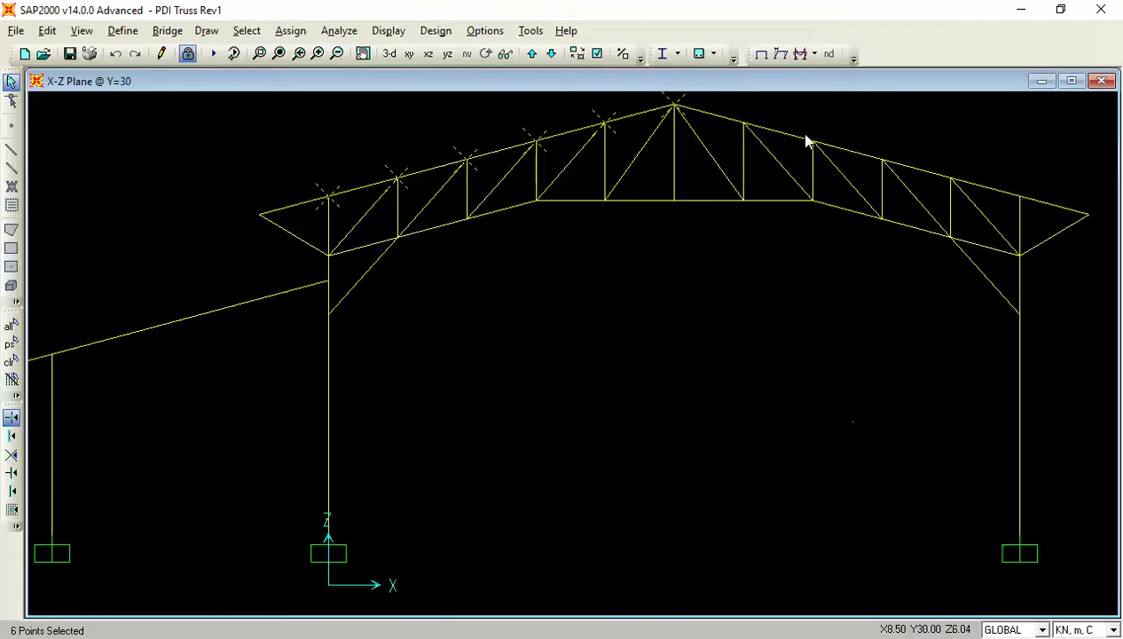
- Reposition the truss frame in the X-Z elevation at Y=30
{"action": "left_click", "coordinate": [431, 56]}
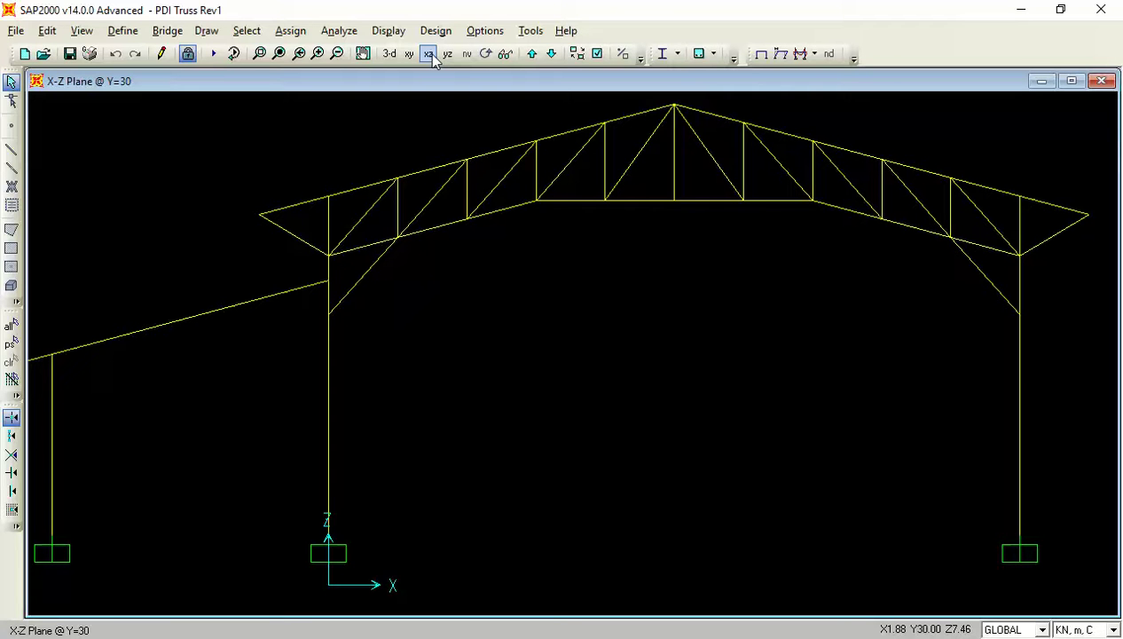
{"action": "left_click", "coordinate": [363, 53]}
{"action": "left_click_drag", "start_coordinate": [434, 145], "coordinate": [460, 163]}
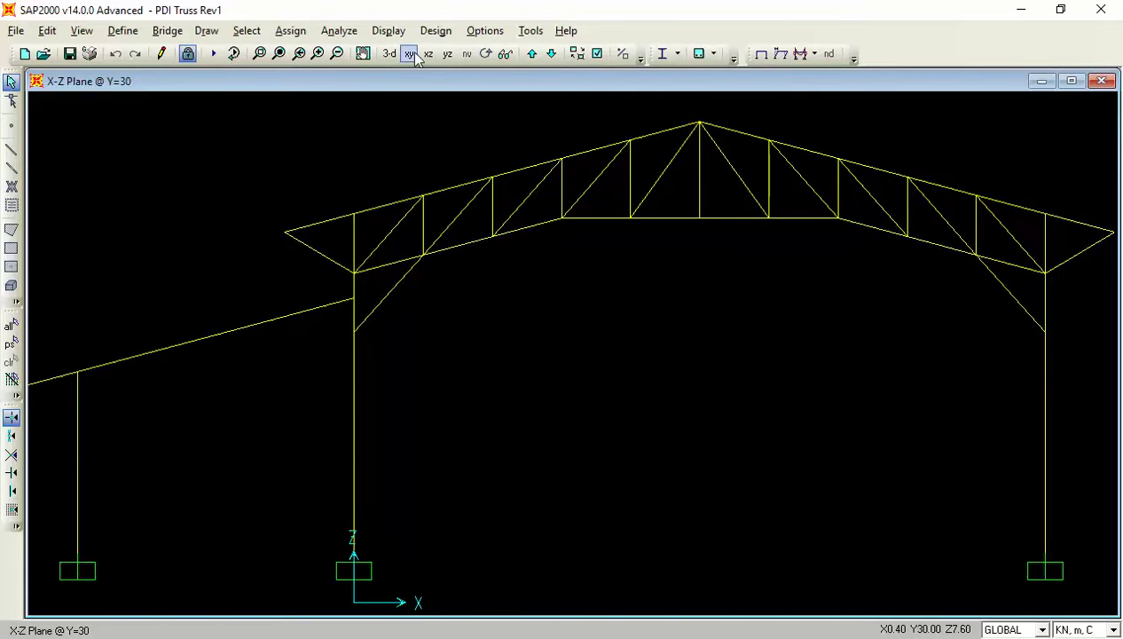
{"action": "left_click", "coordinate": [364, 54]}
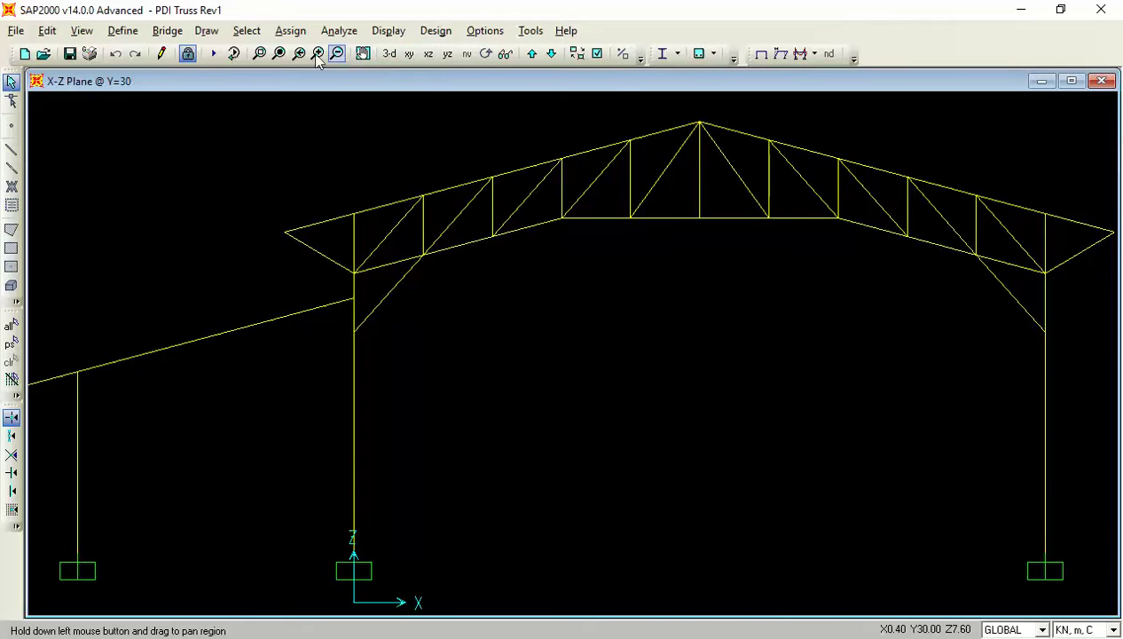
- Return to the 3-D view and examine the front bays from a lower, rotated and enlarged viewpoint
{"action": "left_click", "coordinate": [390, 53]}
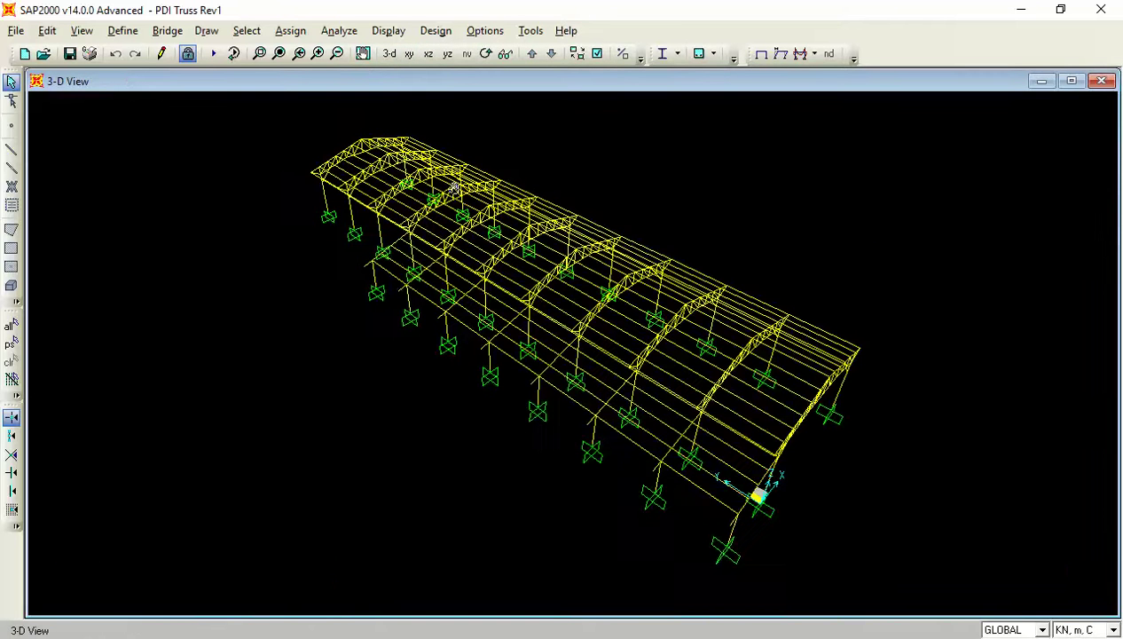
{"action": "key", "text": "Up"}
{"action": "key", "text": "Up"}
{"action": "key", "text": "Up"}
{"action": "key", "text": "Up"}
{"action": "key", "text": "Up"}
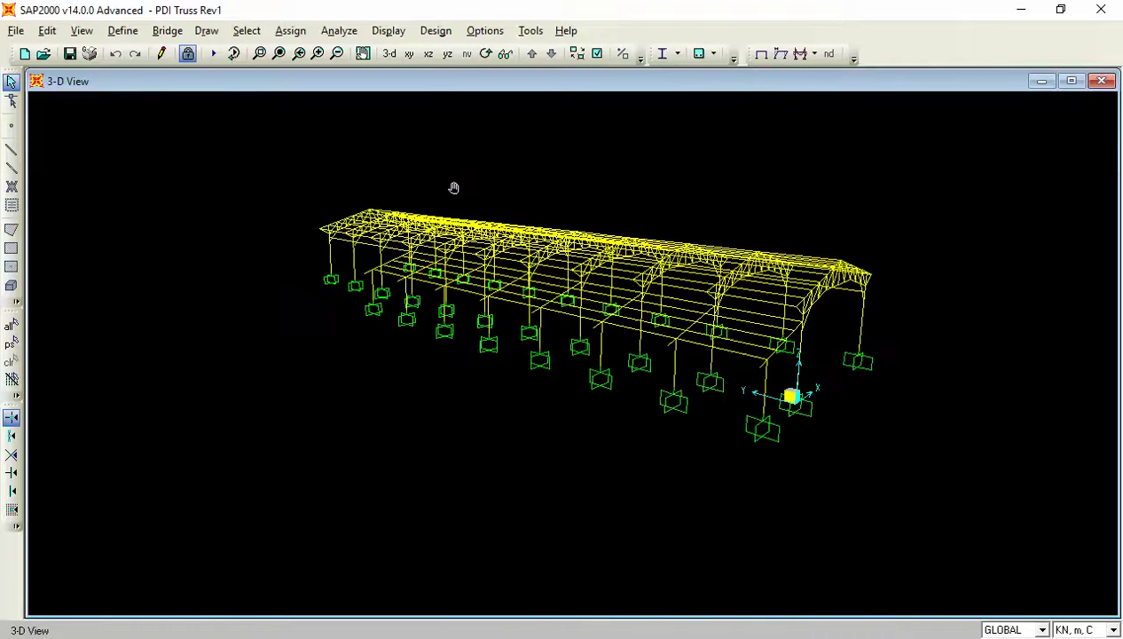
{"action": "key", "text": "Right"}
{"action": "key", "text": "Right"}
{"action": "key", "text": "Right"}
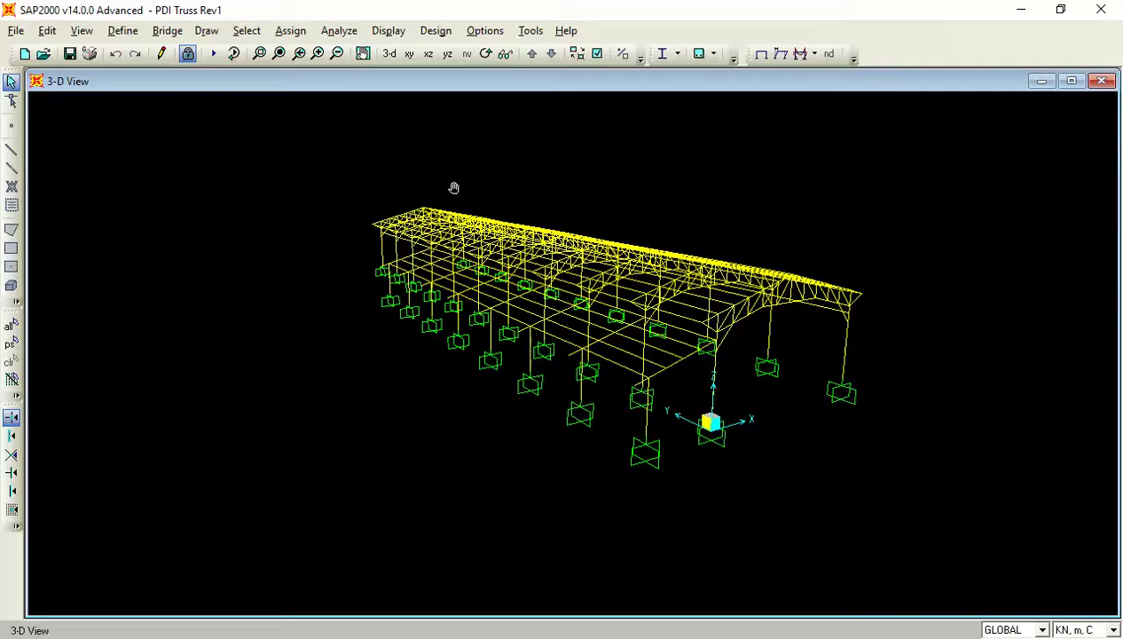
{"action": "left_click", "coordinate": [260, 54]}
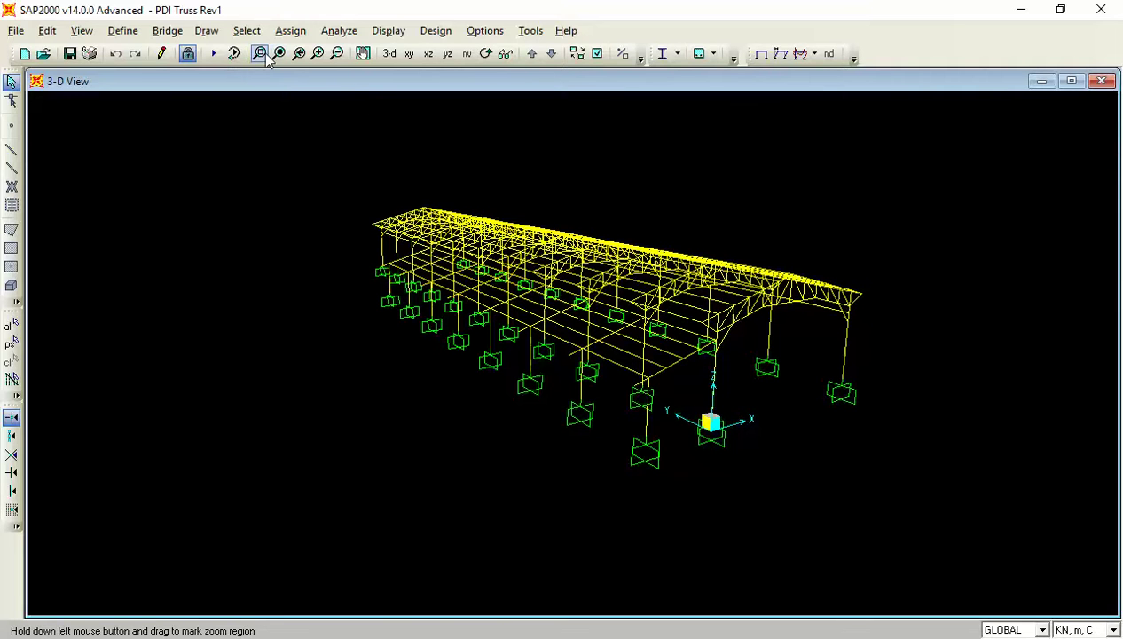
{"action": "left_click_drag", "start_coordinate": [594, 198], "coordinate": [948, 482]}
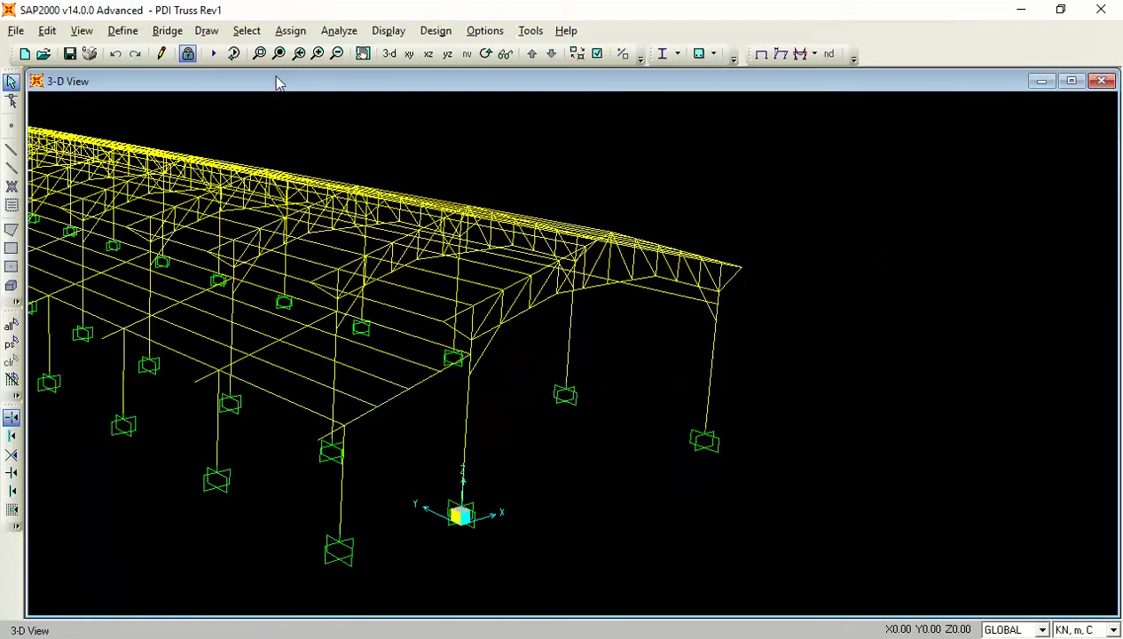
{"action": "left_click", "coordinate": [260, 53]}
{"action": "left_click_drag", "start_coordinate": [309, 116], "coordinate": [794, 570]}
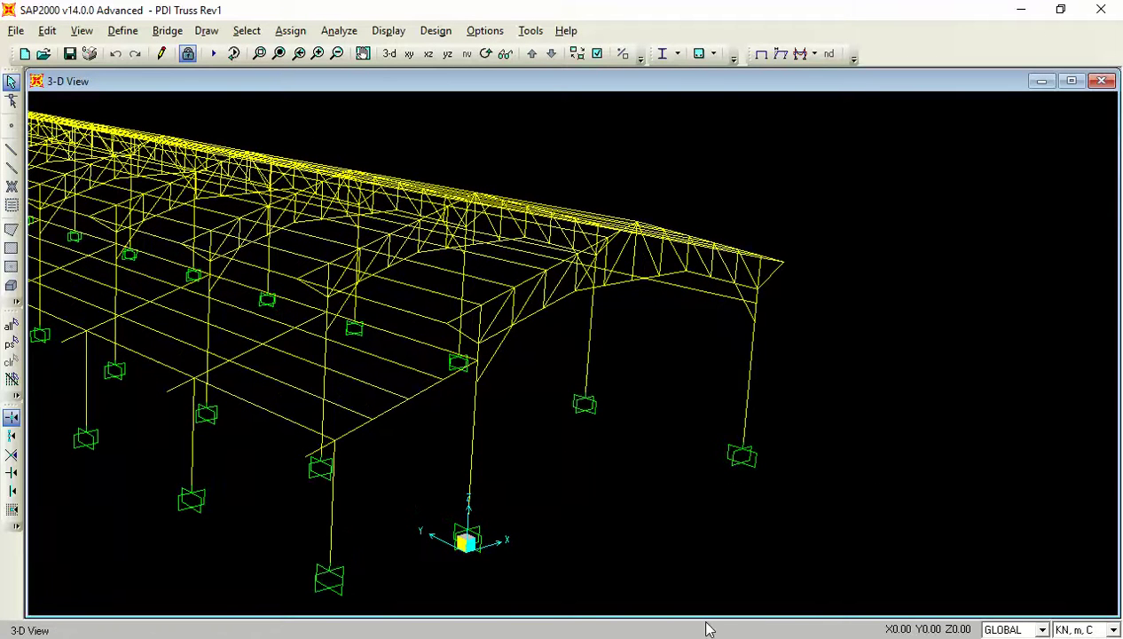
- Turn on Fill Objects and display the area objects in the 3-D view
{"action": "left_click", "coordinate": [597, 53]}
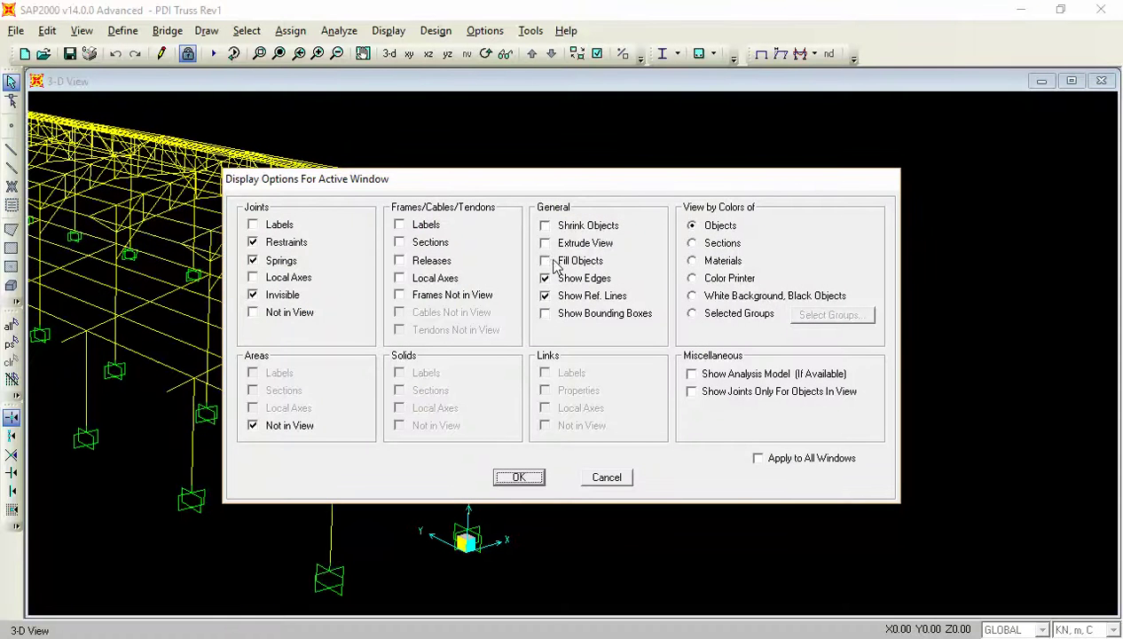
{"action": "left_click", "coordinate": [554, 264]}
{"action": "left_click", "coordinate": [517, 477]}
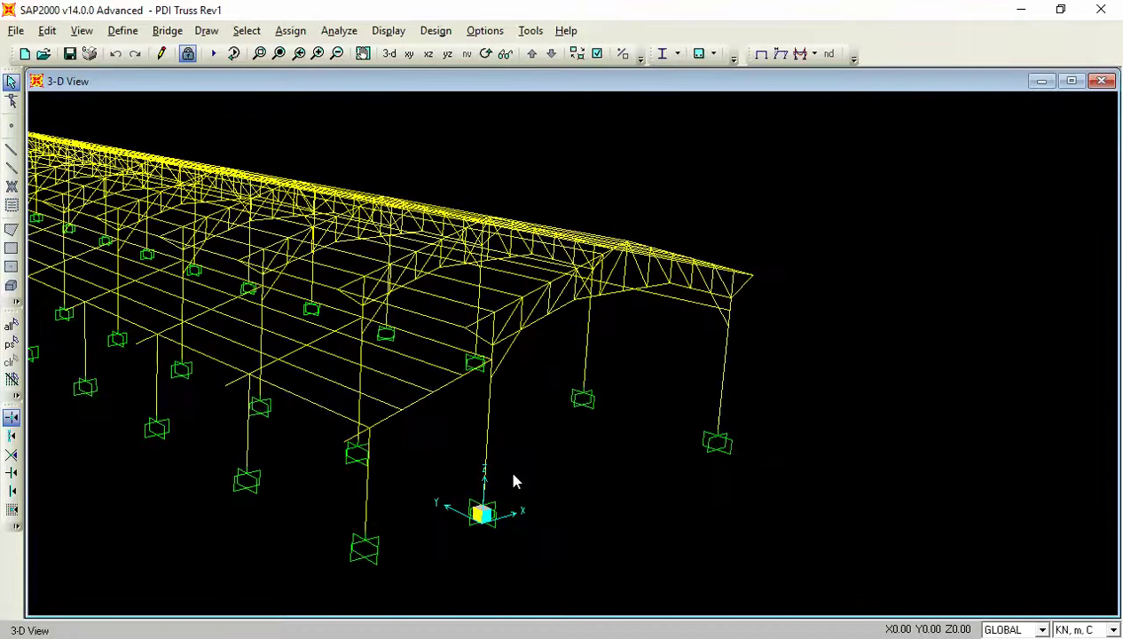
{"action": "left_click", "coordinate": [597, 53]}
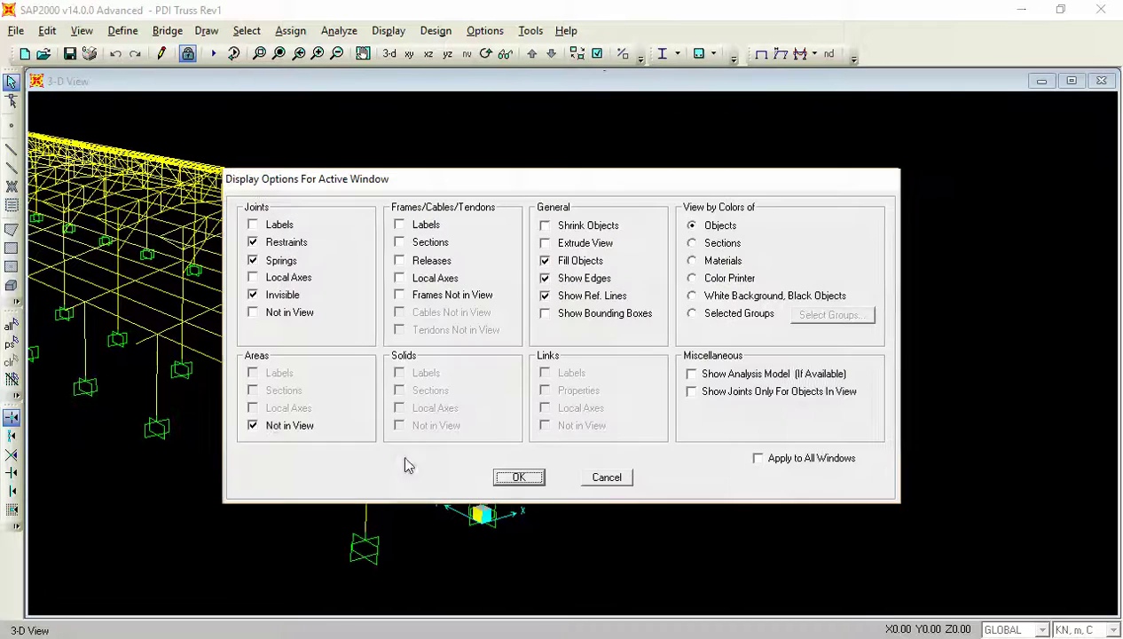
{"action": "left_click", "coordinate": [252, 426]}
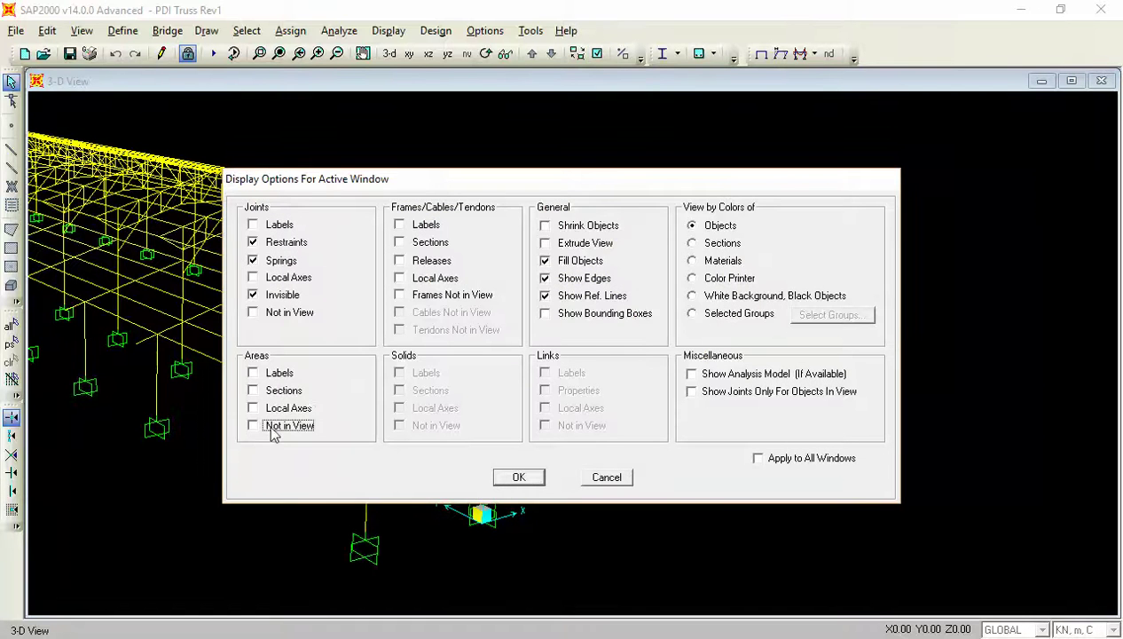
{"action": "left_click", "coordinate": [521, 478]}
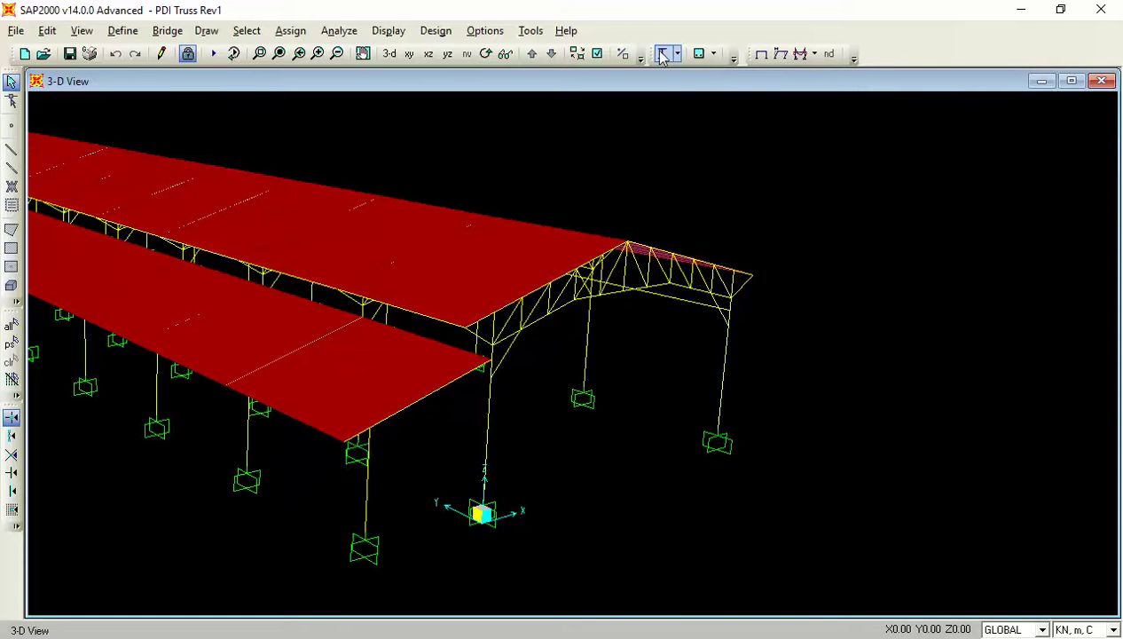
- Hide the roof area objects to expose the framing, and display them again
{"action": "left_click", "coordinate": [597, 54]}
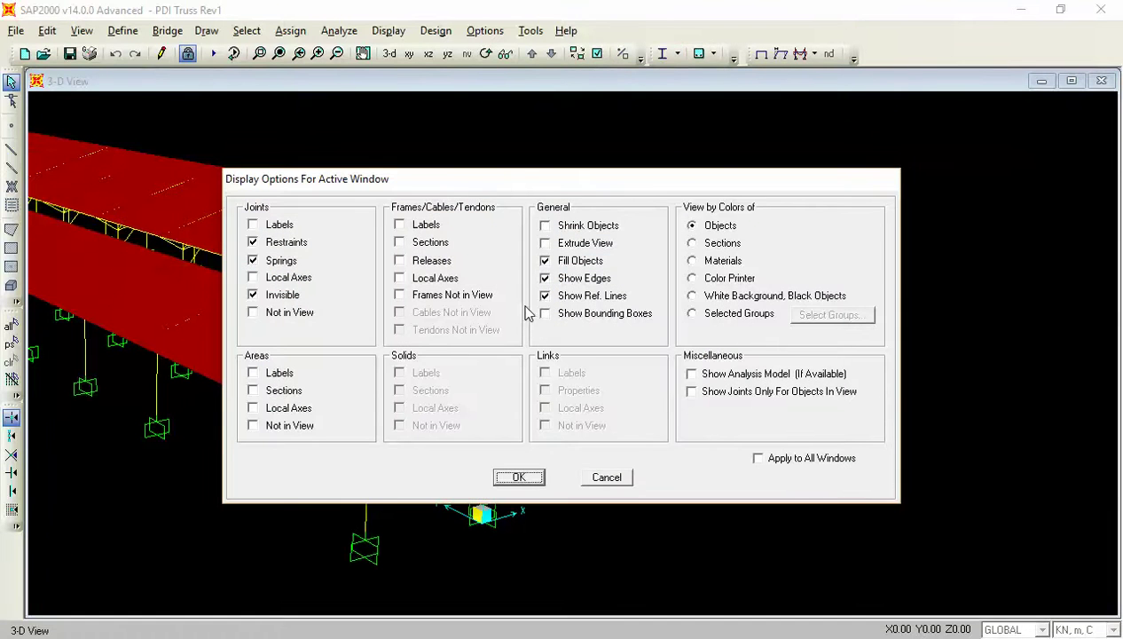
{"action": "left_click", "coordinate": [253, 425]}
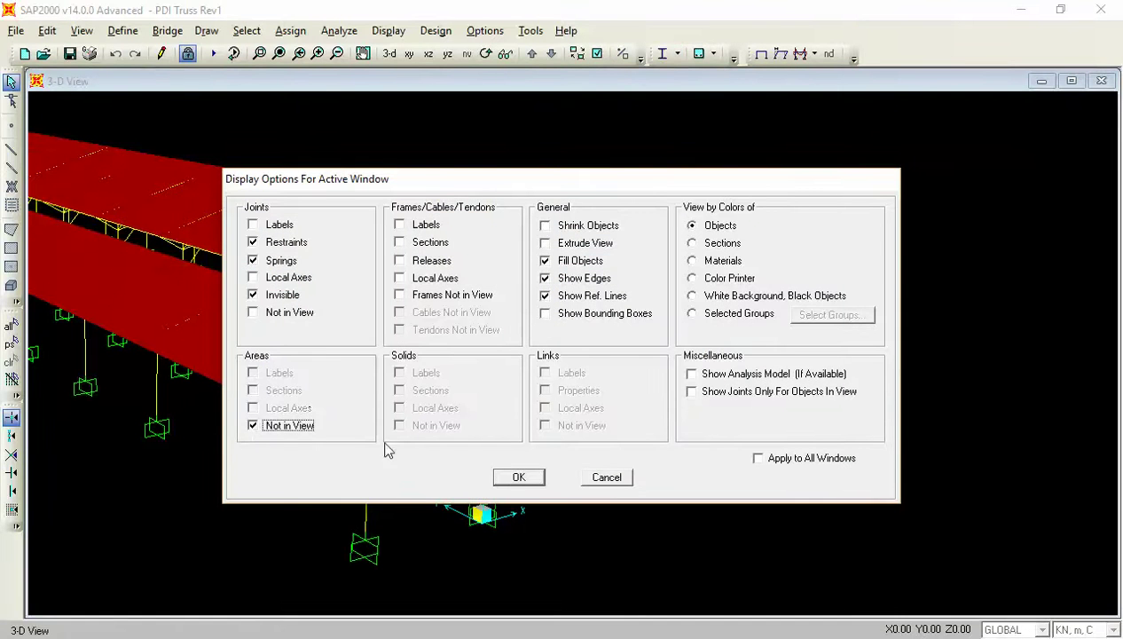
{"action": "left_click", "coordinate": [532, 477]}
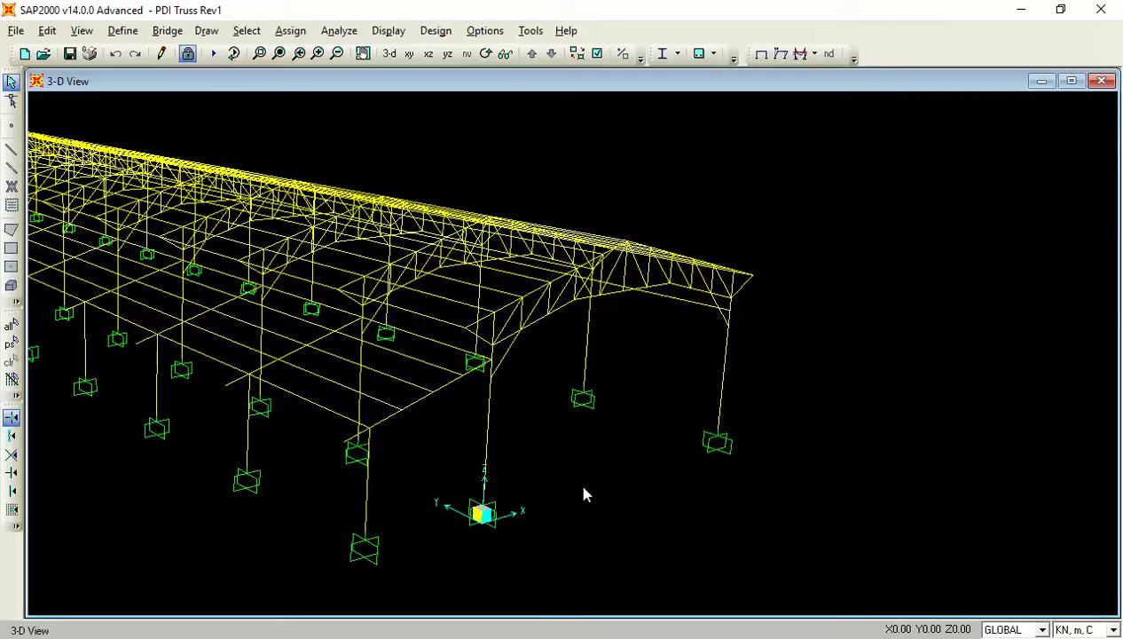
{"action": "left_click", "coordinate": [597, 54]}
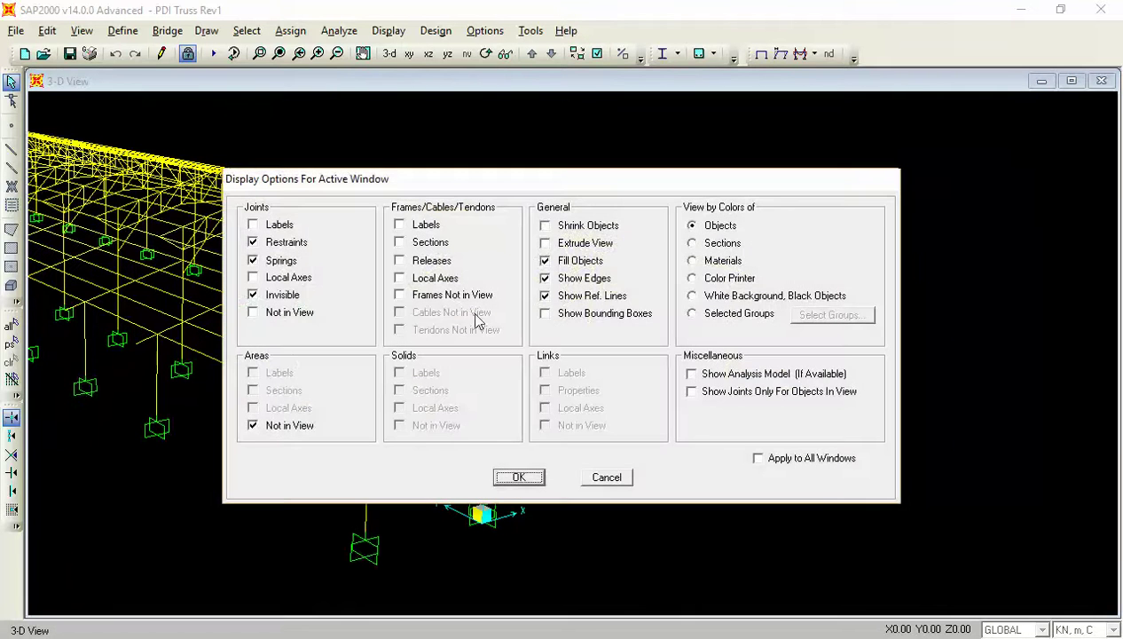
{"action": "left_click", "coordinate": [271, 425]}
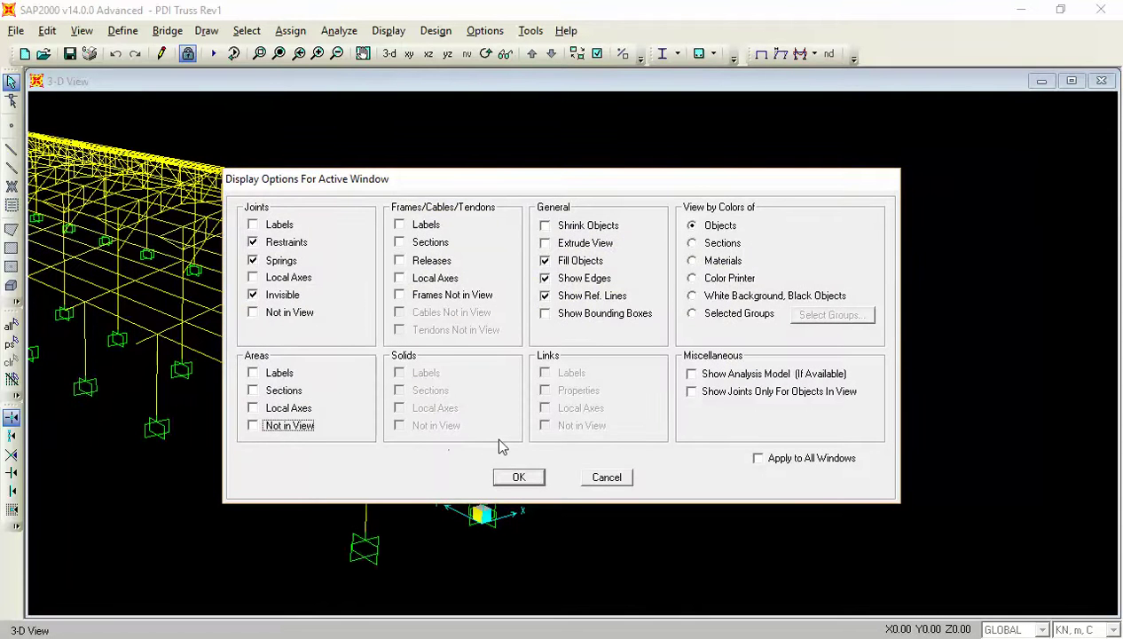
{"action": "left_click", "coordinate": [519, 478]}
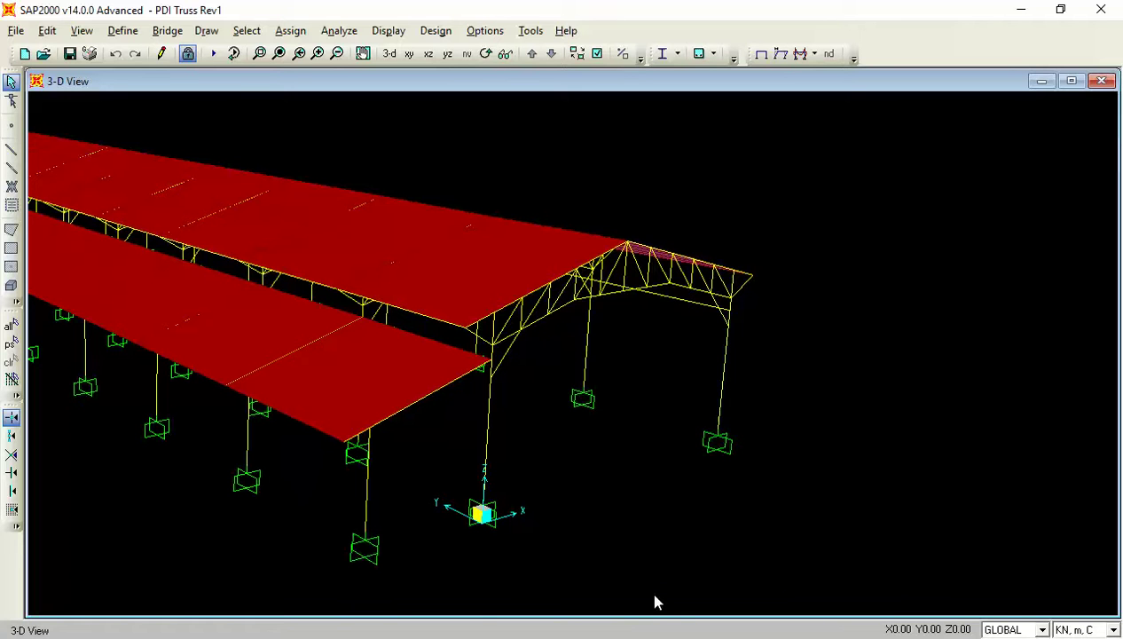
- Switch to the untitled SAP2000 session and start a new Blank model in KN, m, C, discarding the current changes
{"action": "mouse_move", "coordinate": [476, 613]}
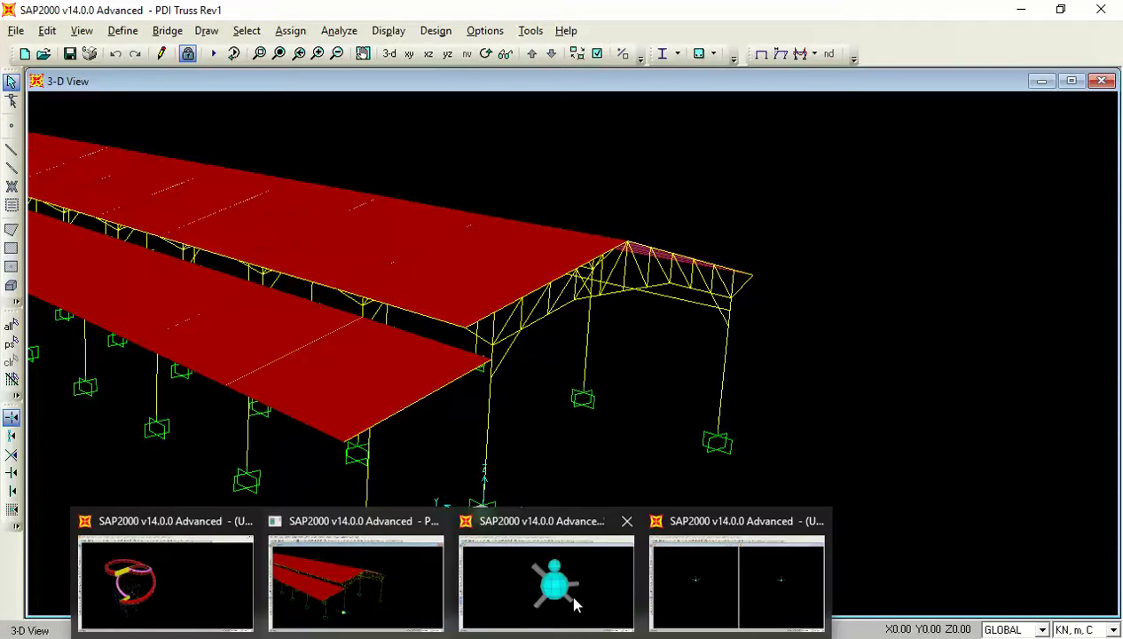
{"action": "left_click", "coordinate": [661, 586]}
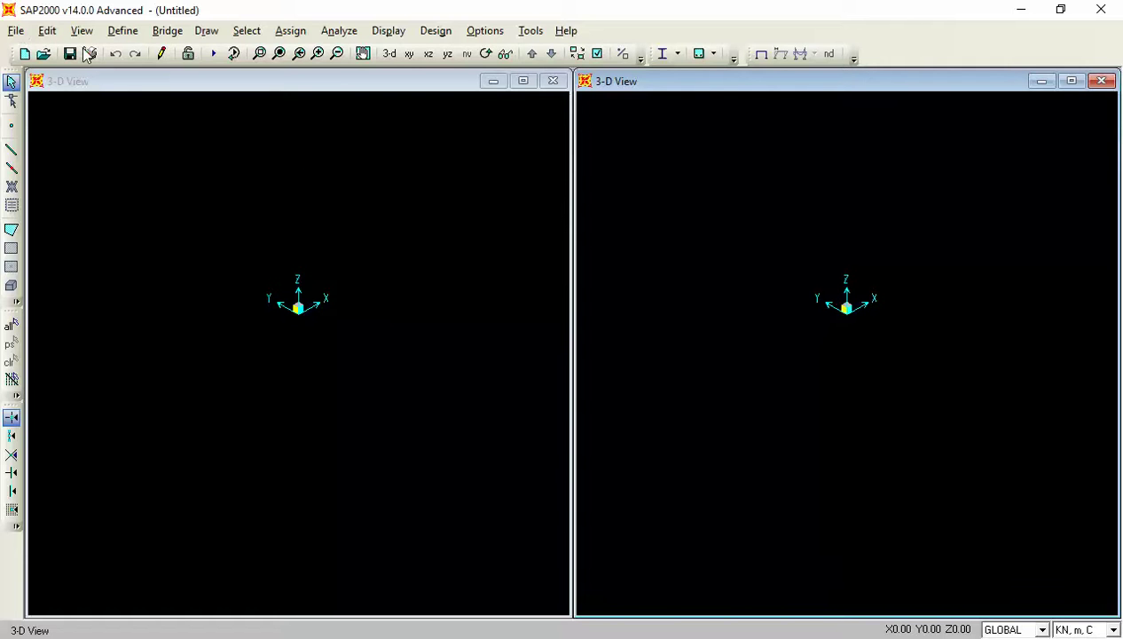
{"action": "left_click", "coordinate": [119, 98]}
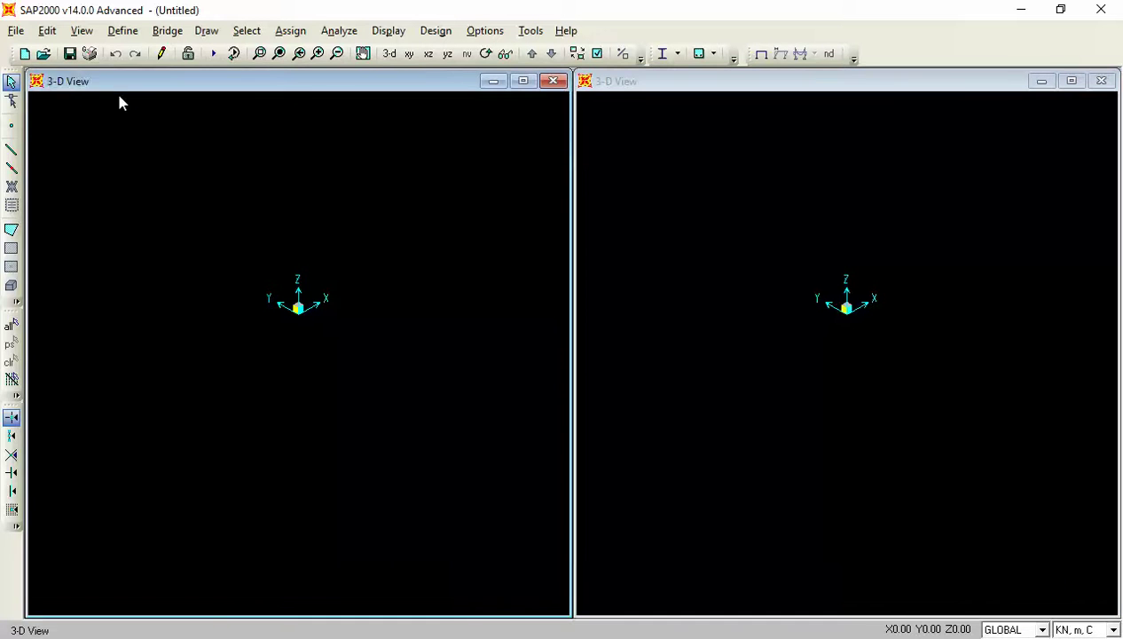
{"action": "key", "text": "alt+f"}
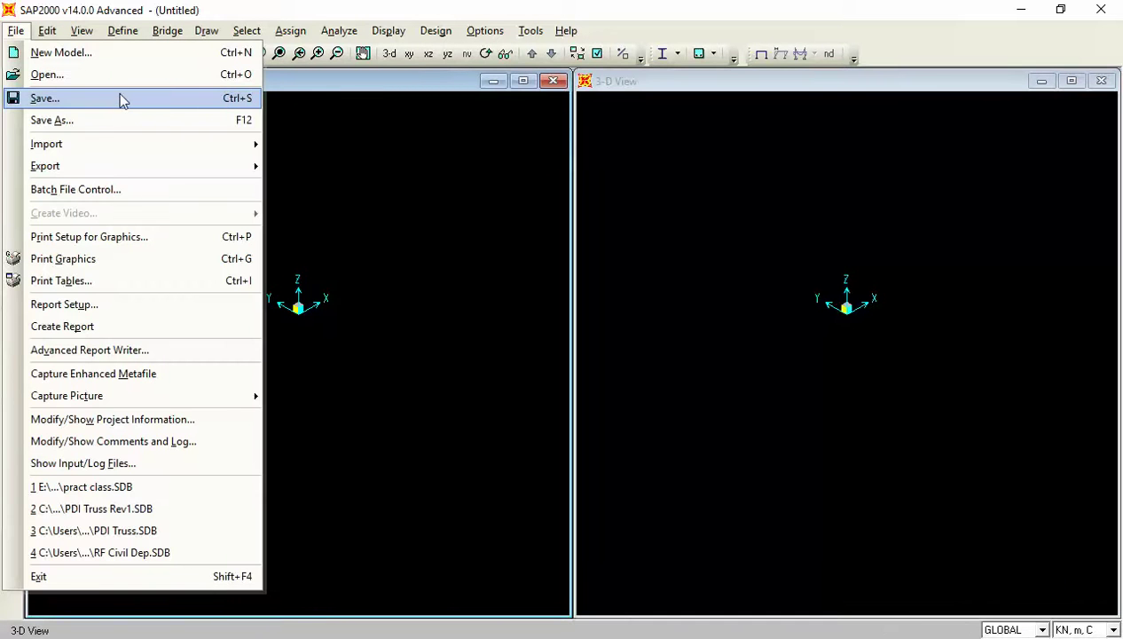
{"action": "left_click", "coordinate": [87, 52]}
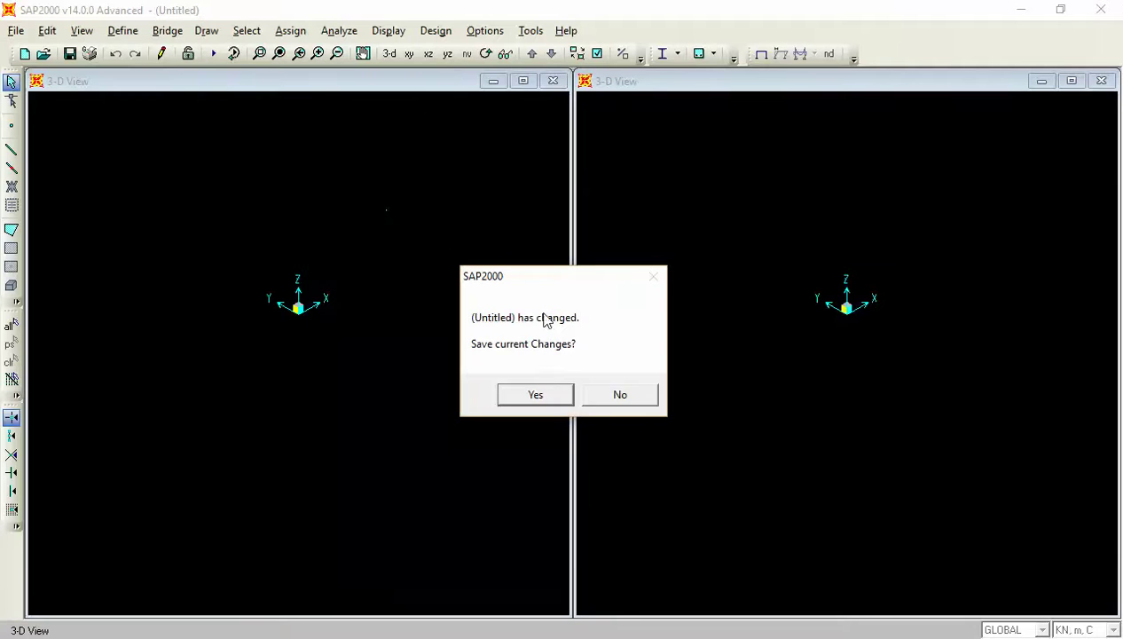
{"action": "left_click", "coordinate": [609, 394]}
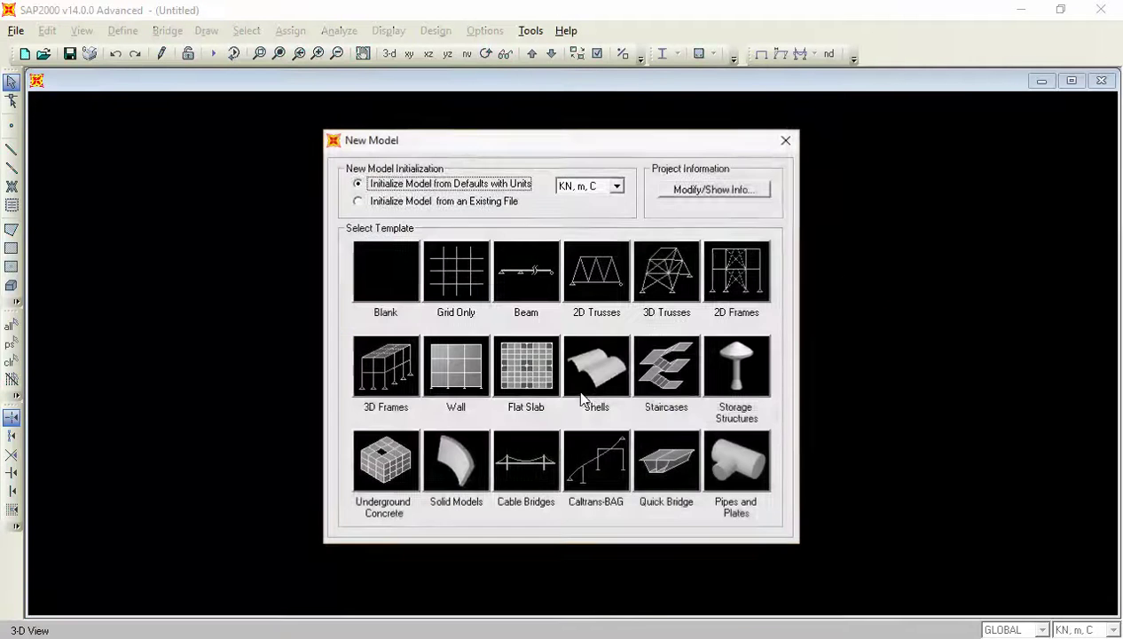
{"action": "left_click", "coordinate": [386, 295]}
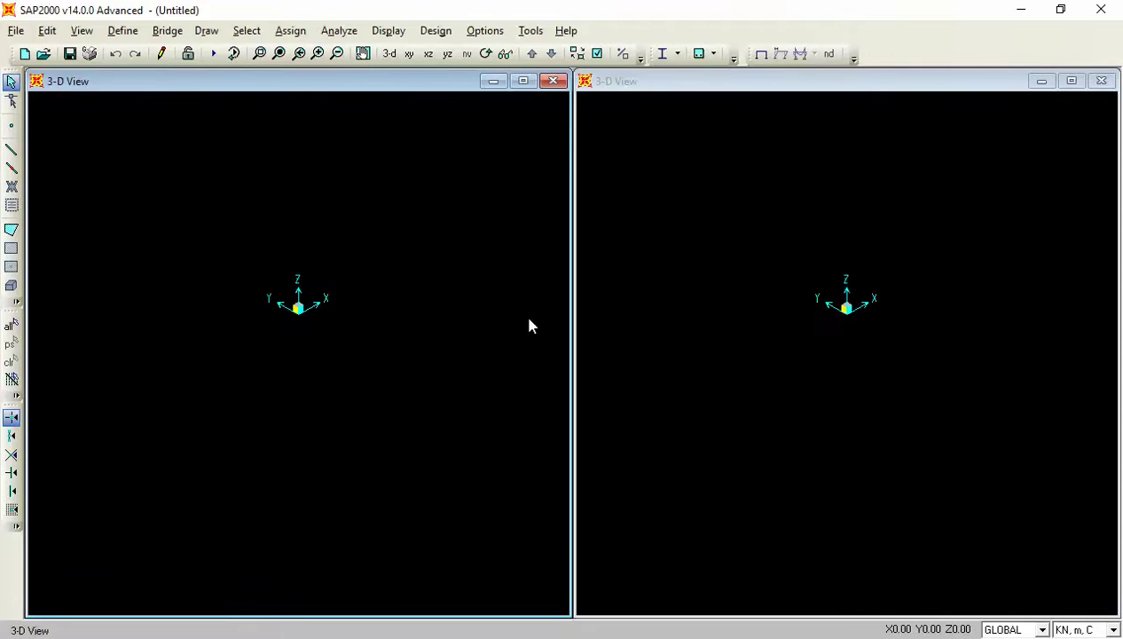
{"action": "left_click", "coordinate": [714, 283]}
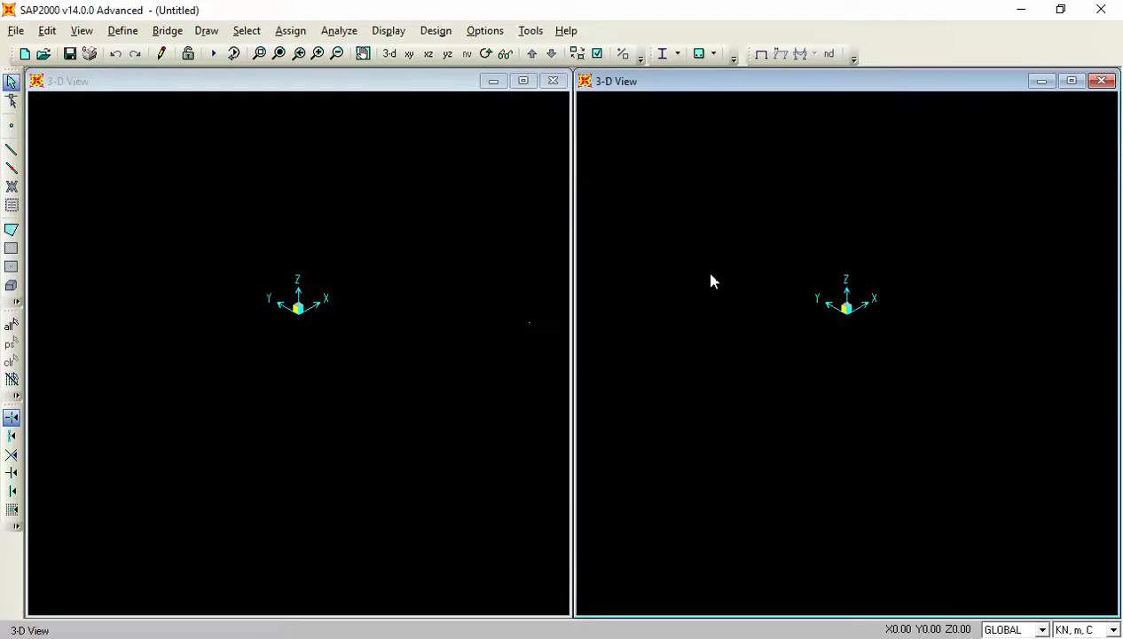
{"action": "left_click", "coordinate": [344, 217]}
{"action": "left_click", "coordinate": [826, 225]}
{"action": "left_click", "coordinate": [523, 219]}
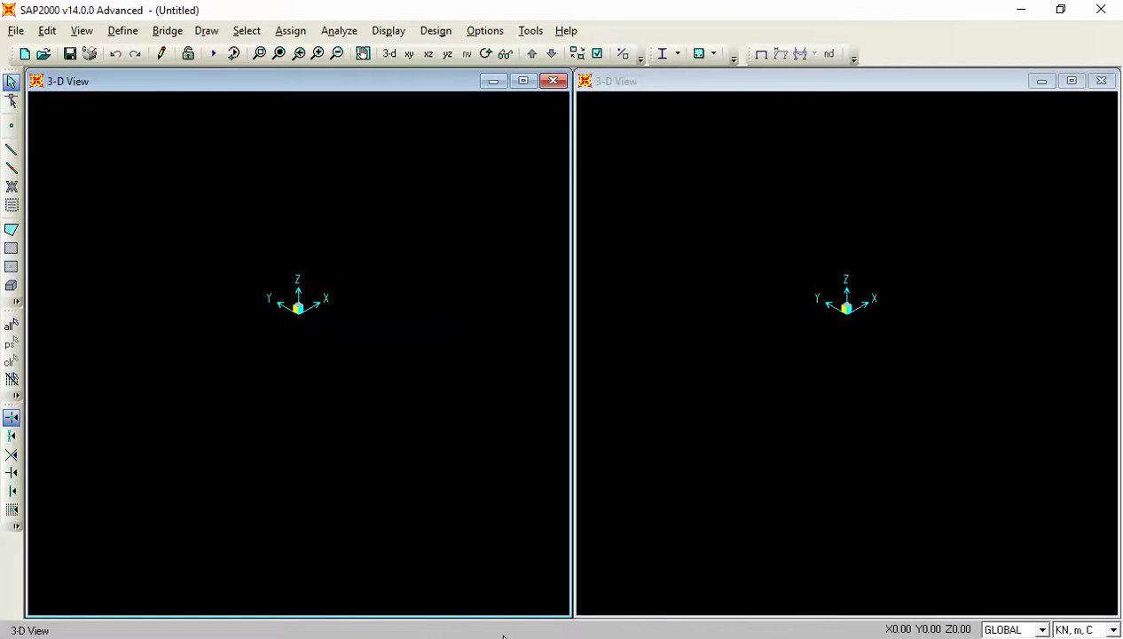
{"action": "left_click", "coordinate": [533, 638]}
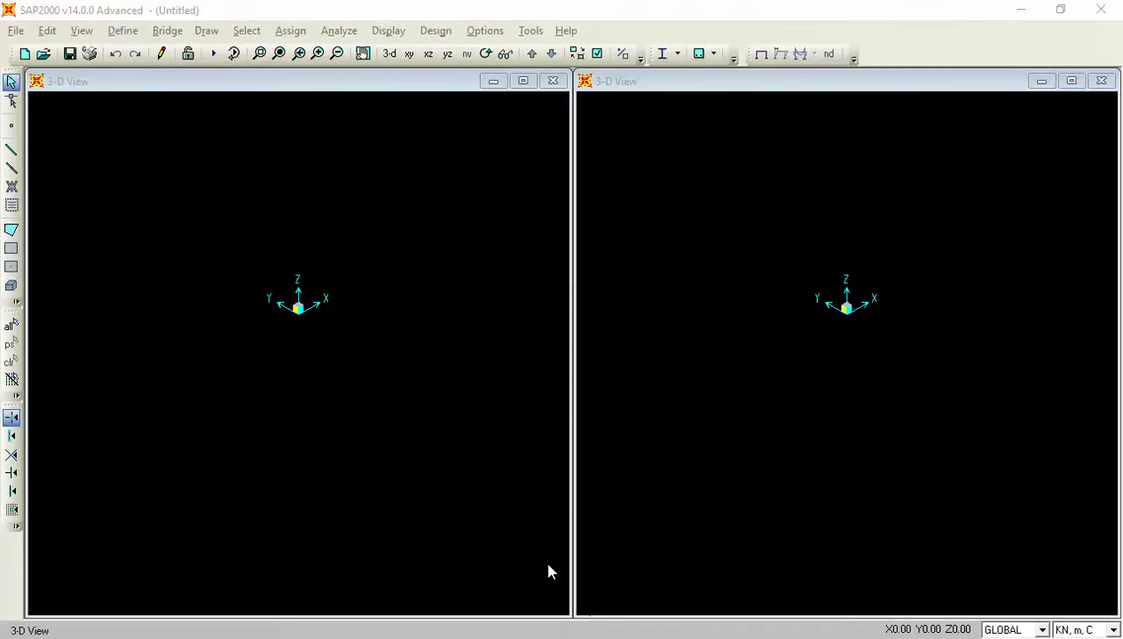
- Open the grid data of the GLOBAL coordinate system for editing
{"action": "right_click", "coordinate": [284, 213]}
{"action": "left_click", "coordinate": [346, 220]}
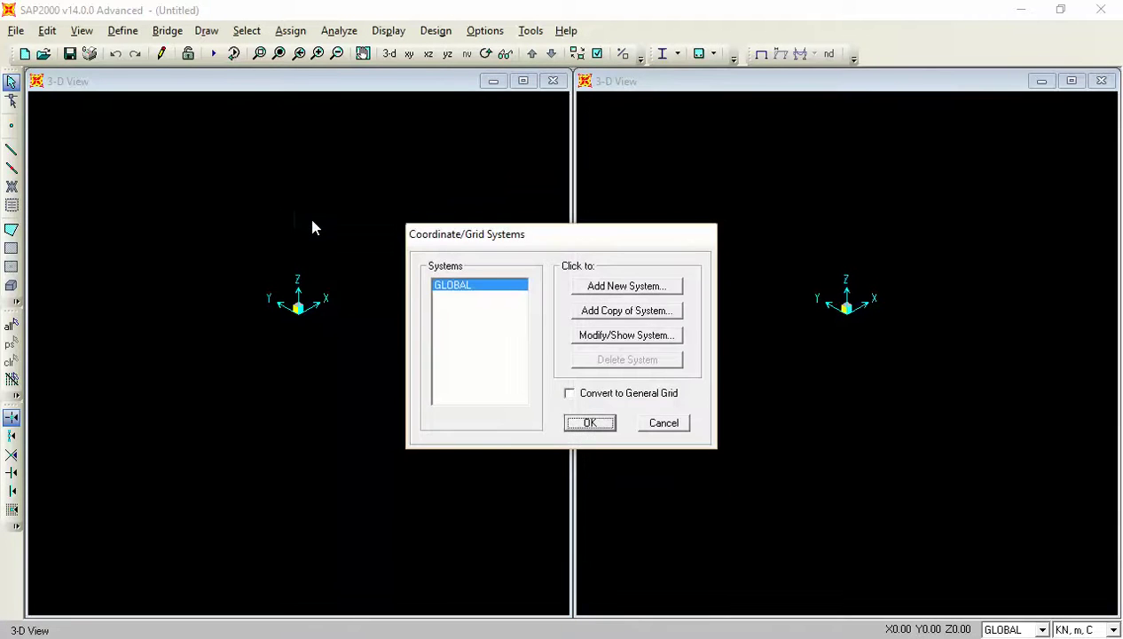
{"action": "left_click", "coordinate": [646, 342]}
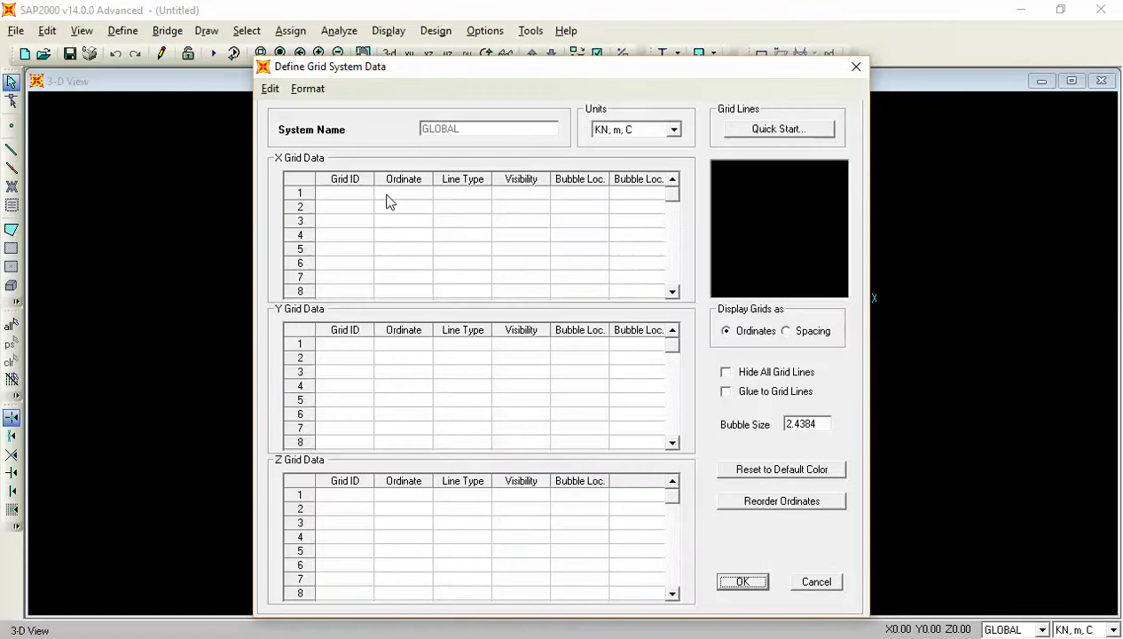
- Enter X grid ordinates 0, 1, 2, 3, 4, 5 and 6 for the GLOBAL system
{"action": "left_click", "coordinate": [390, 197]}
{"action": "type", "text": "0"}
{"action": "left_click", "coordinate": [389, 220]}
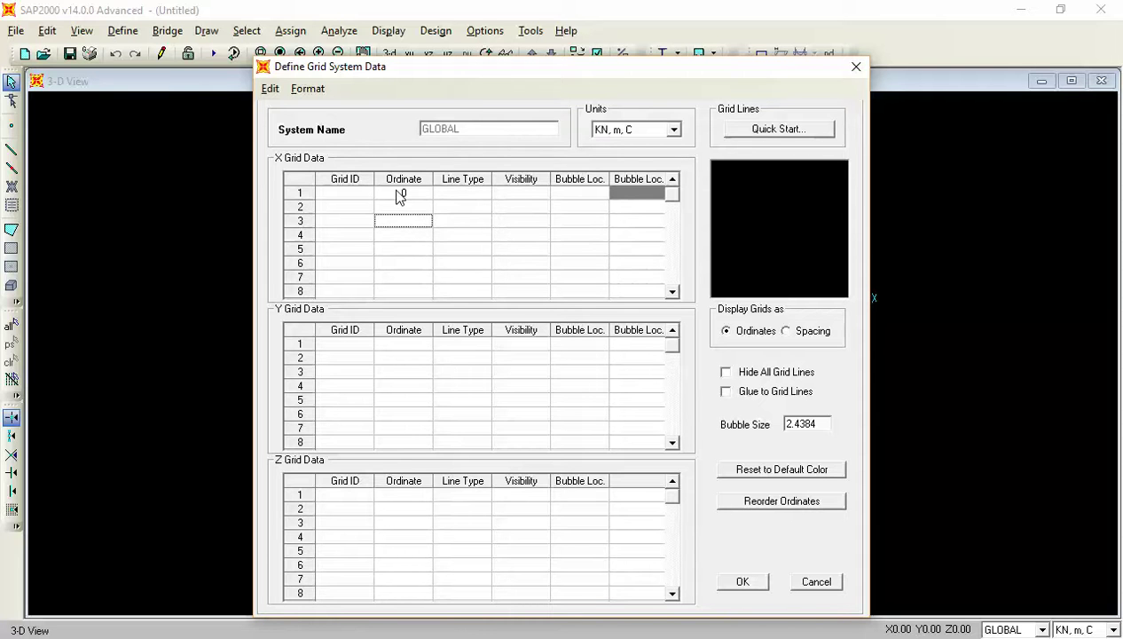
{"action": "left_click", "coordinate": [400, 197]}
{"action": "left_click", "coordinate": [395, 212]}
{"action": "type", "text": "1"}
{"action": "key", "text": "Return"}
{"action": "type", "text": "2"}
{"action": "key", "text": "Return"}
{"action": "type", "text": "3"}
{"action": "key", "text": "Return"}
{"action": "type", "text": "4"}
{"action": "key", "text": "Return"}
{"action": "type", "text": "5"}
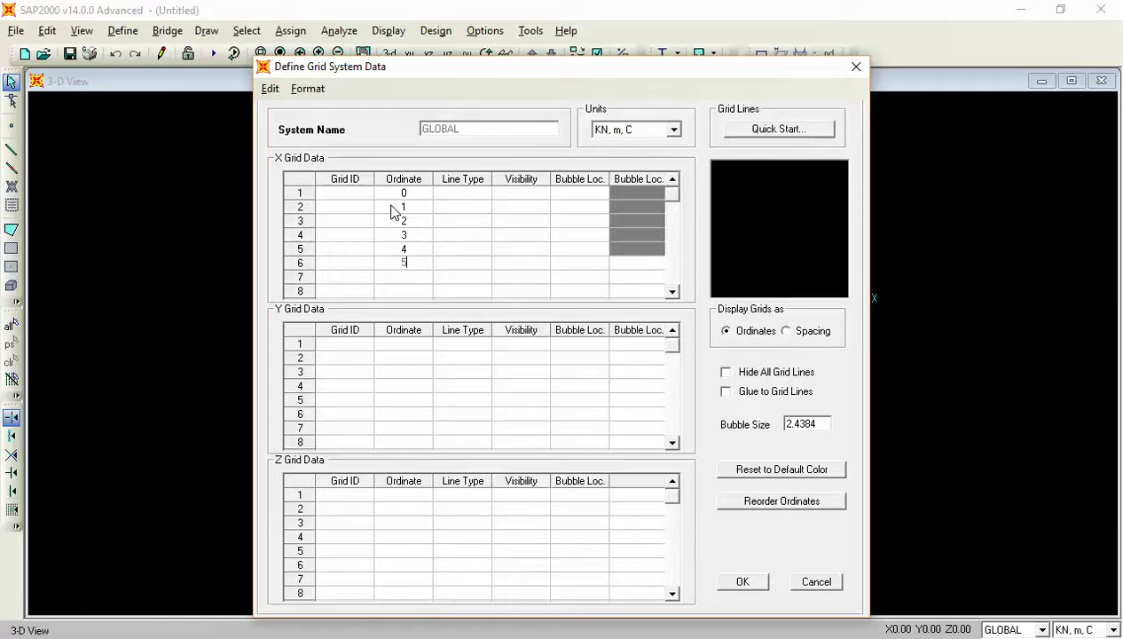
{"action": "key", "text": "Return"}
{"action": "type", "text": "6"}
{"action": "key", "text": "Return"}
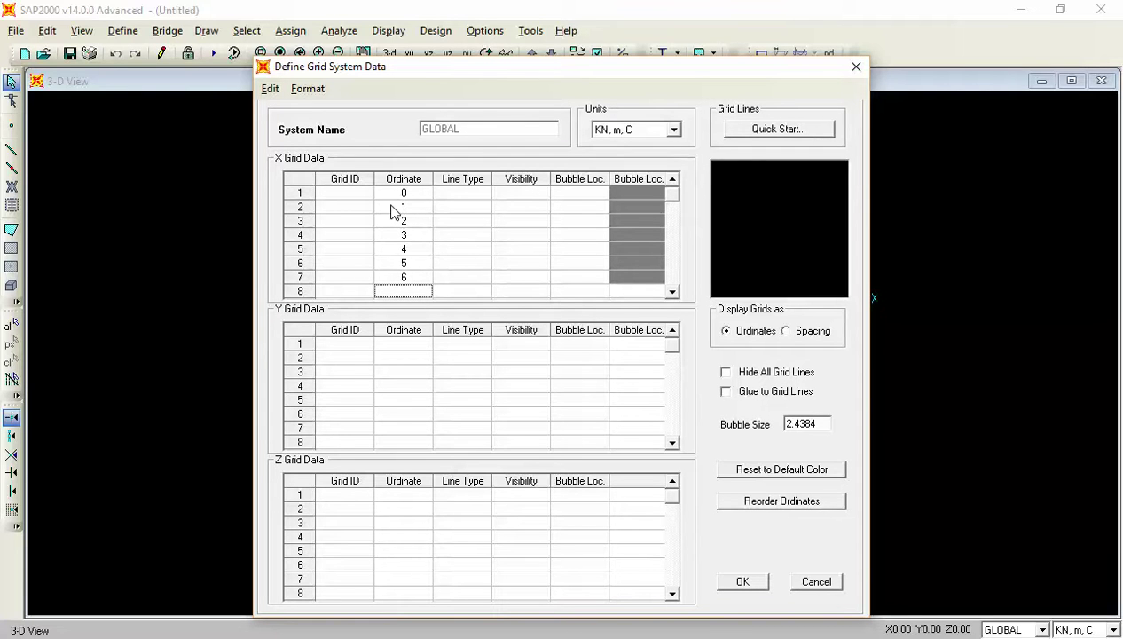
- Enter Y grid ordinates 0, 3, 6 and 9 for the GLOBAL system
{"action": "left_click", "coordinate": [399, 346]}
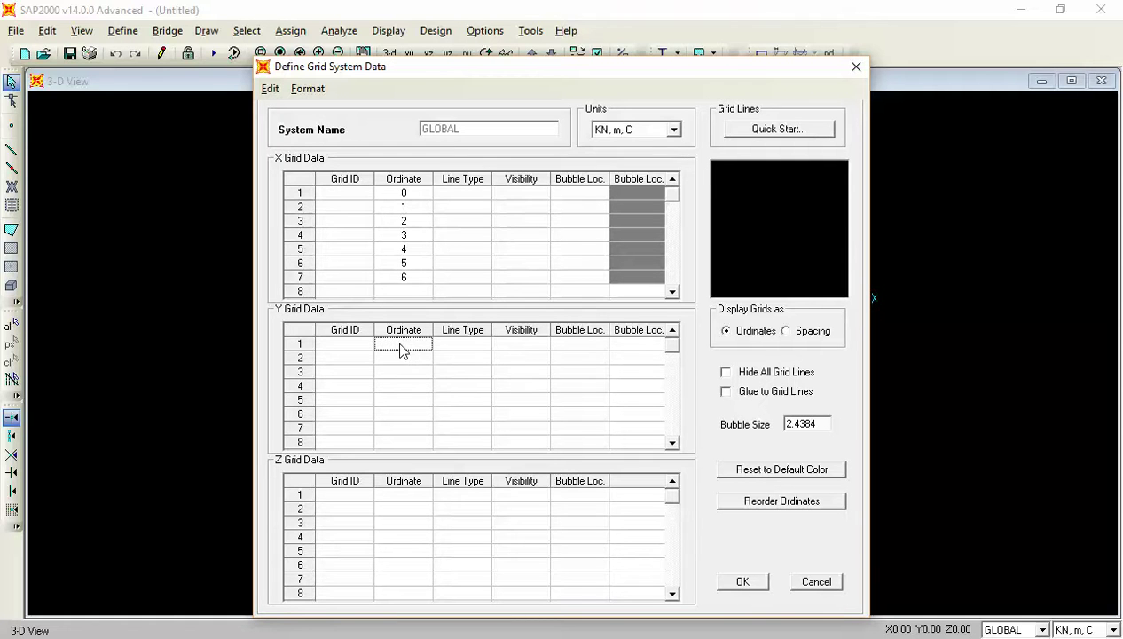
{"action": "type", "text": "0"}
{"action": "key", "text": "Return"}
{"action": "type", "text": "1"}
{"action": "key", "text": "Return"}
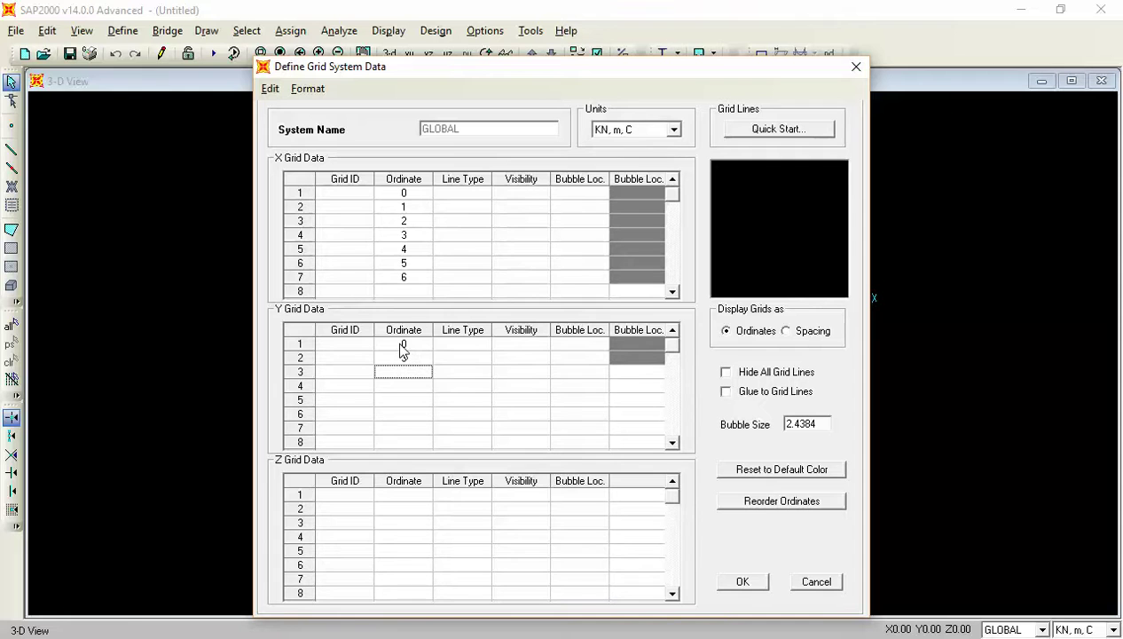
{"action": "type", "text": "6"}
{"action": "key", "text": "Return"}
{"action": "type", "text": "9"}
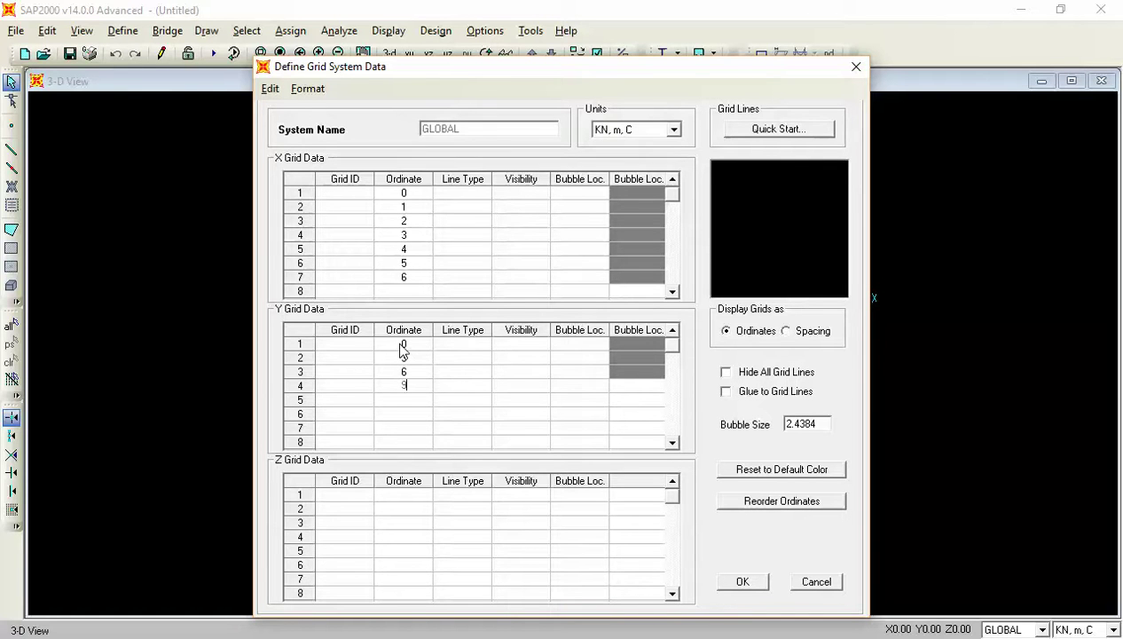
{"action": "key", "text": "Return"}
{"action": "left_click", "coordinate": [412, 414]}
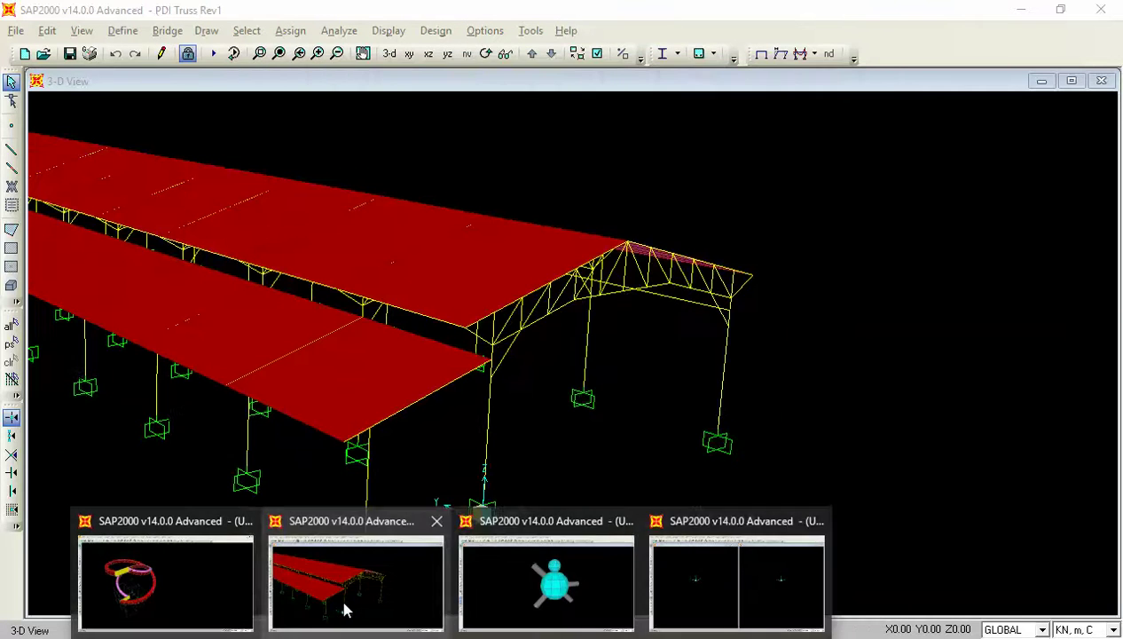
- Switch to the PDI Truss Rev1 model's X-Z plane at Y=30 and briefly select the two bottom-chord joints nearest the left main column
{"action": "left_click", "coordinate": [345, 606]}
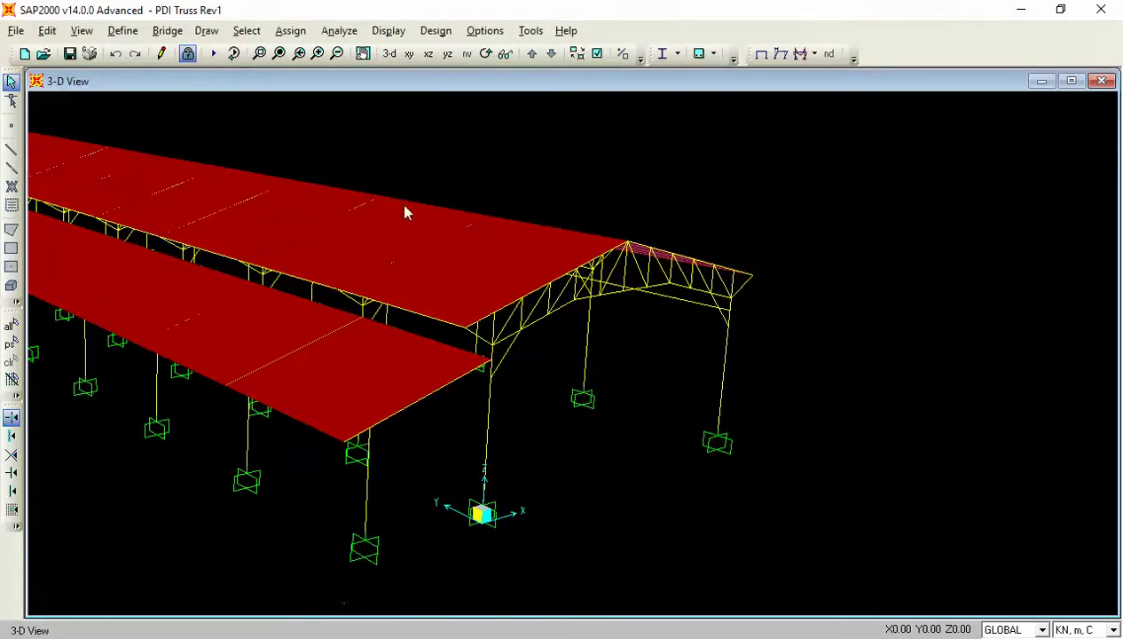
{"action": "left_click", "coordinate": [428, 53]}
{"action": "left_click", "coordinate": [388, 304]}
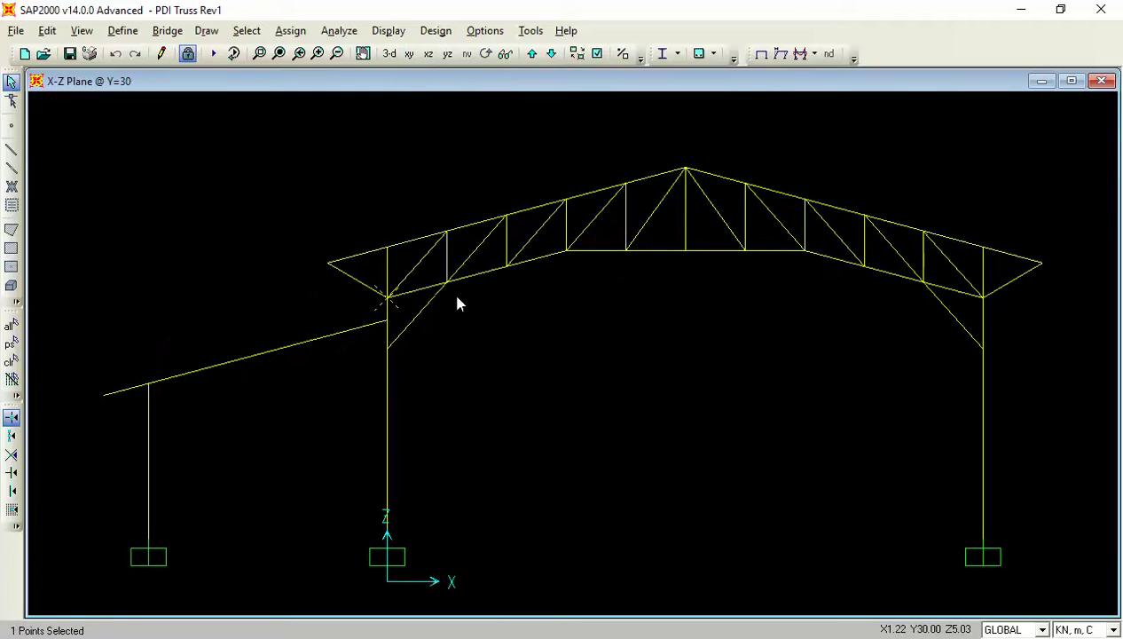
{"action": "left_click", "coordinate": [450, 284]}
{"action": "key", "text": "ctrl+q"}
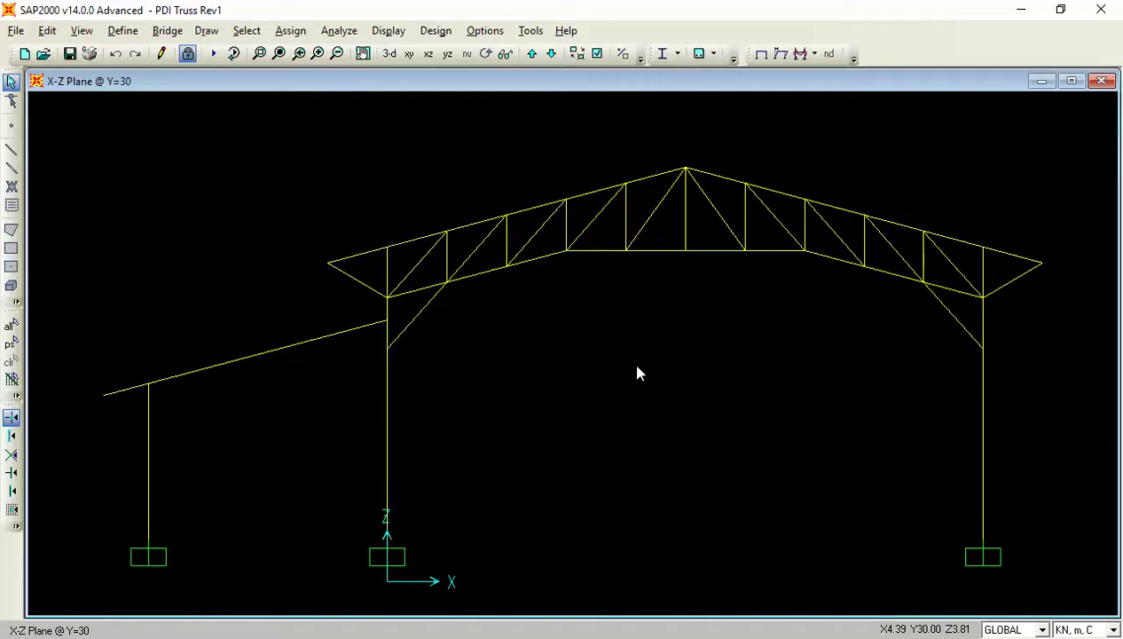
- Point out the four bottom-chord joints from the left main column to the start of the horizontal chord, and clear the selection
{"action": "left_click", "coordinate": [388, 296]}
{"action": "left_click", "coordinate": [449, 285]}
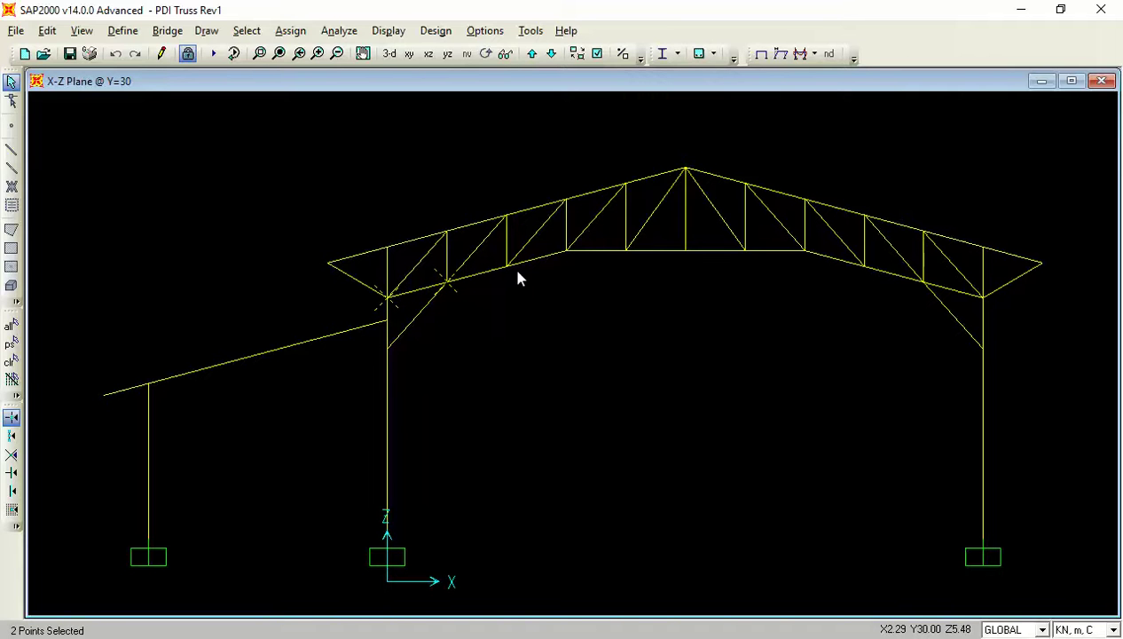
{"action": "left_click", "coordinate": [507, 264]}
{"action": "left_click", "coordinate": [566, 250]}
{"action": "key", "text": "ctrl+shift+c"}
{"action": "left_click", "coordinate": [451, 636]}
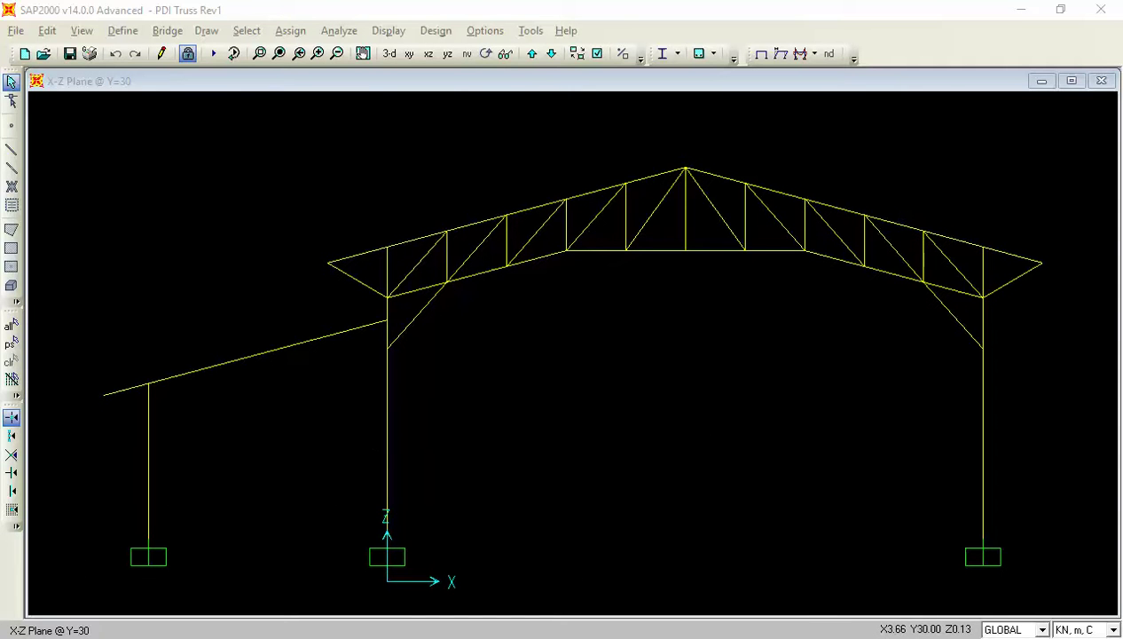
- Return to the untitled model, enter Z grid ordinates 0, 3 and 3.9 for the GLOBAL system, and apply the grid
{"action": "left_click", "coordinate": [708, 568]}
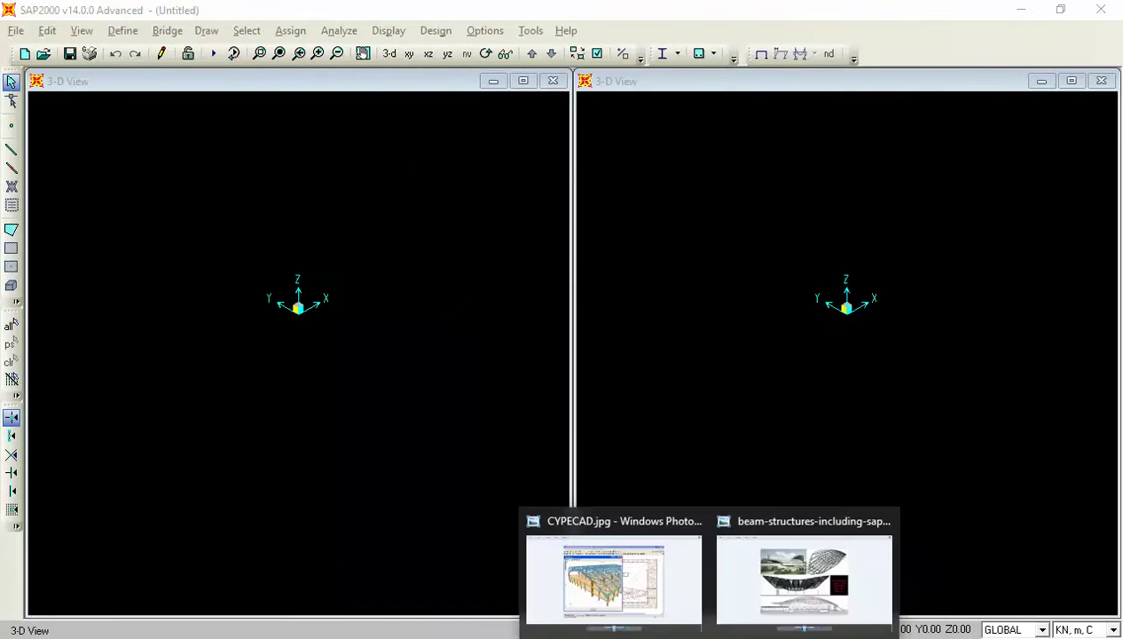
{"action": "left_click", "coordinate": [665, 638]}
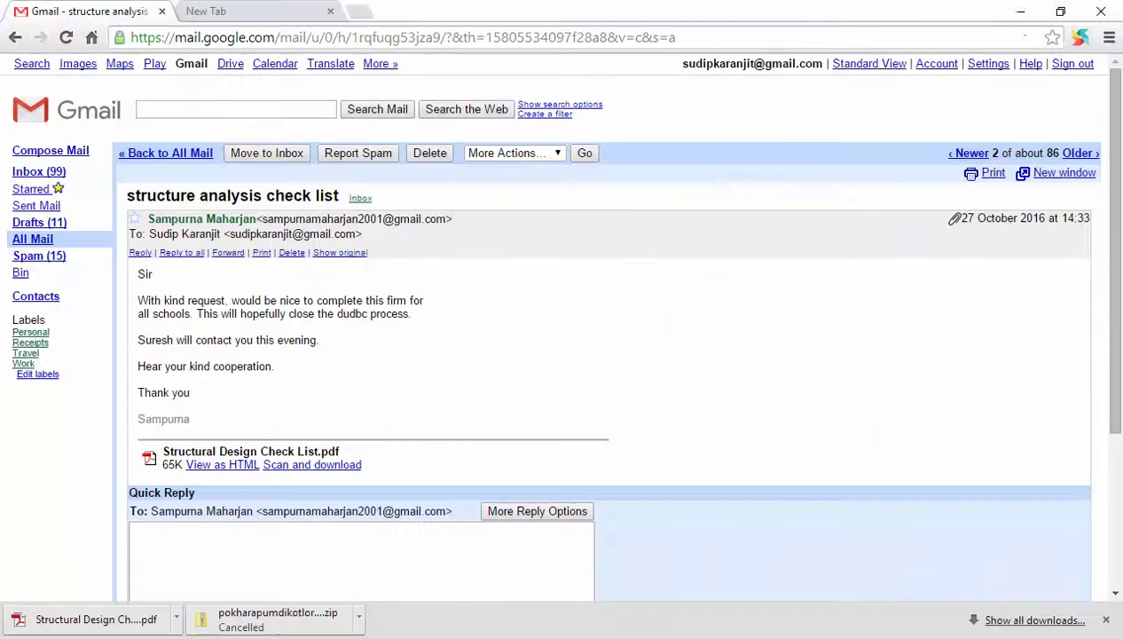
{"action": "left_click", "coordinate": [665, 638]}
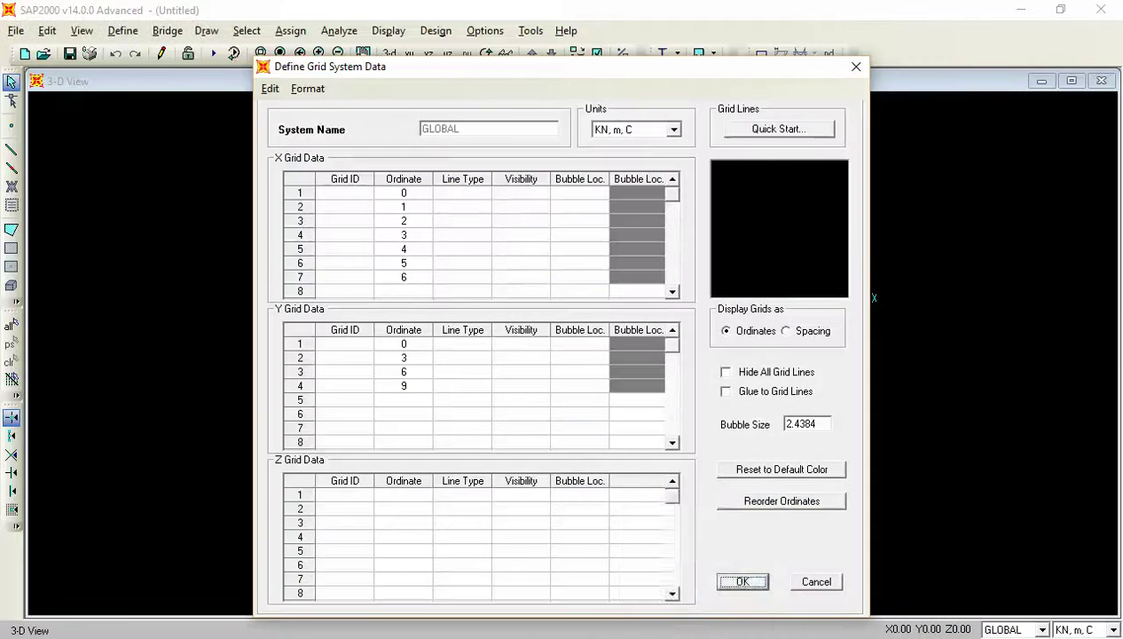
{"action": "left_click", "coordinate": [399, 494]}
{"action": "type", "text": "0"}
{"action": "key", "text": "Return"}
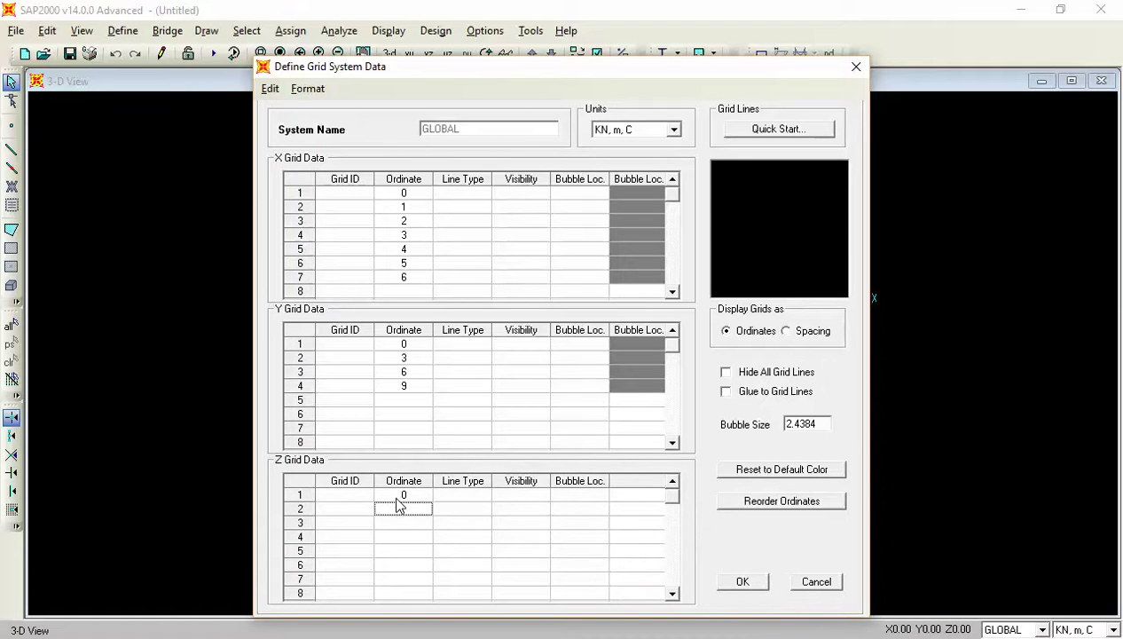
{"action": "type", "text": "3"}
{"action": "key", "text": "Return"}
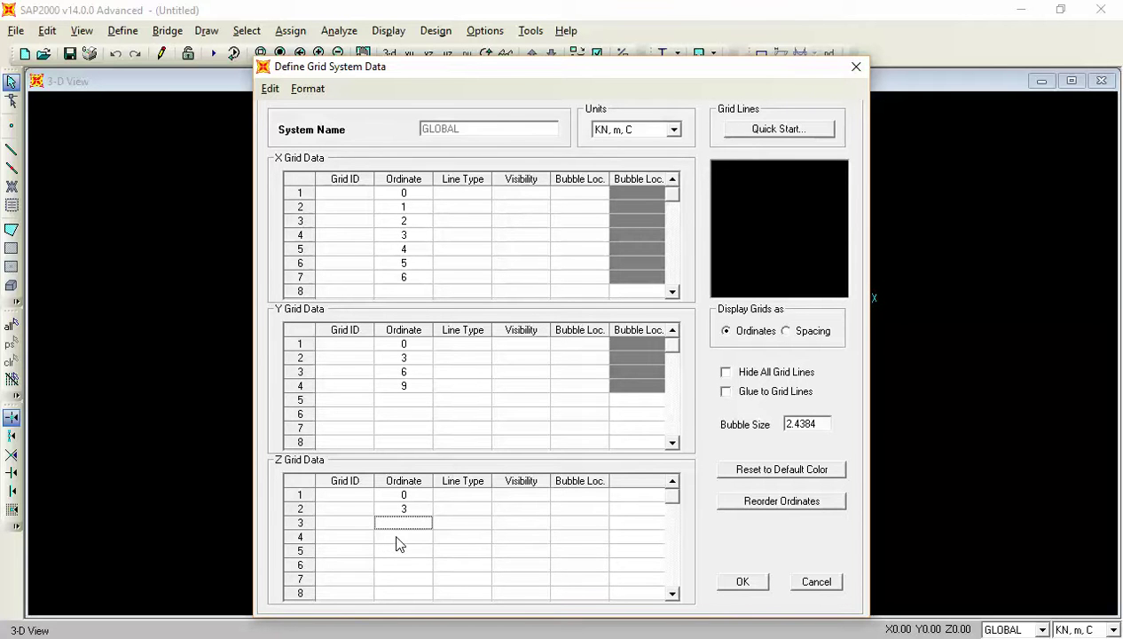
{"action": "type", "text": "3.9"}
{"action": "left_click", "coordinate": [410, 547]}
{"action": "left_click", "coordinate": [739, 582]}
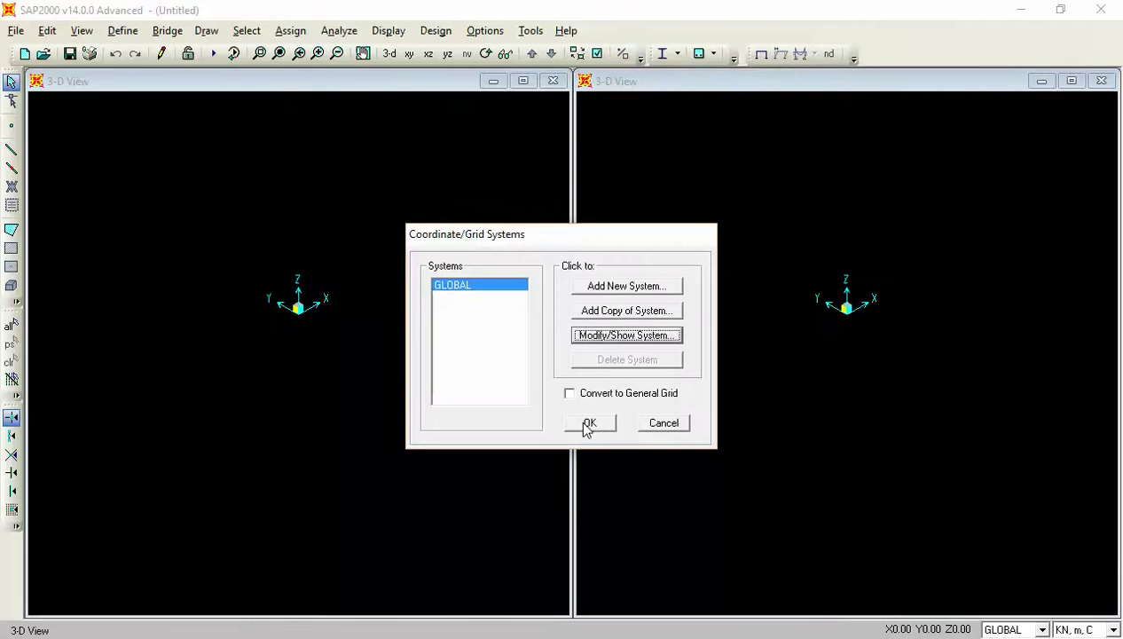
{"action": "left_click", "coordinate": [588, 424]}
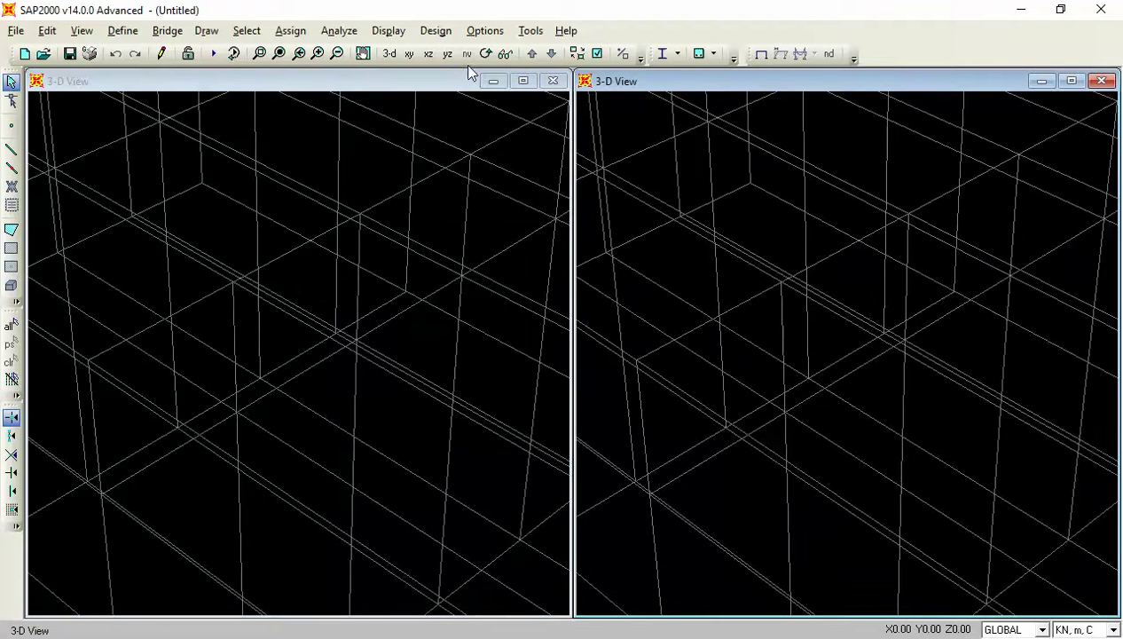
- Show the whole grid in the standard 3-D view in one window and the X-Z plane at Y=0 in the other
{"action": "left_click", "coordinate": [390, 54]}
{"action": "left_click", "coordinate": [392, 138]}
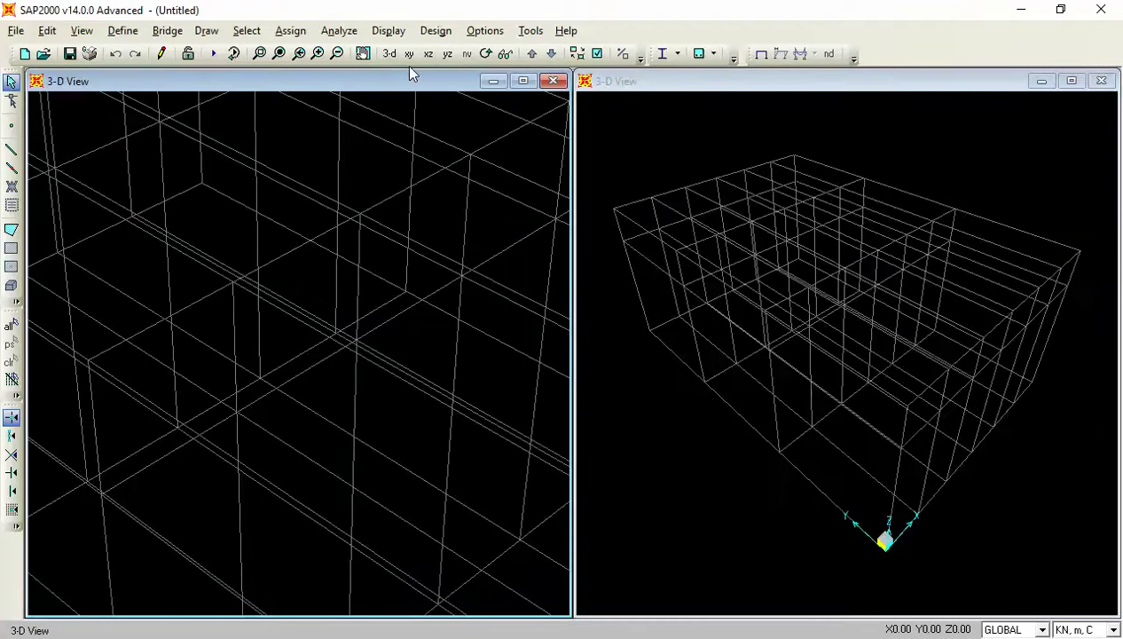
{"action": "left_click", "coordinate": [409, 53]}
{"action": "left_click", "coordinate": [427, 53]}
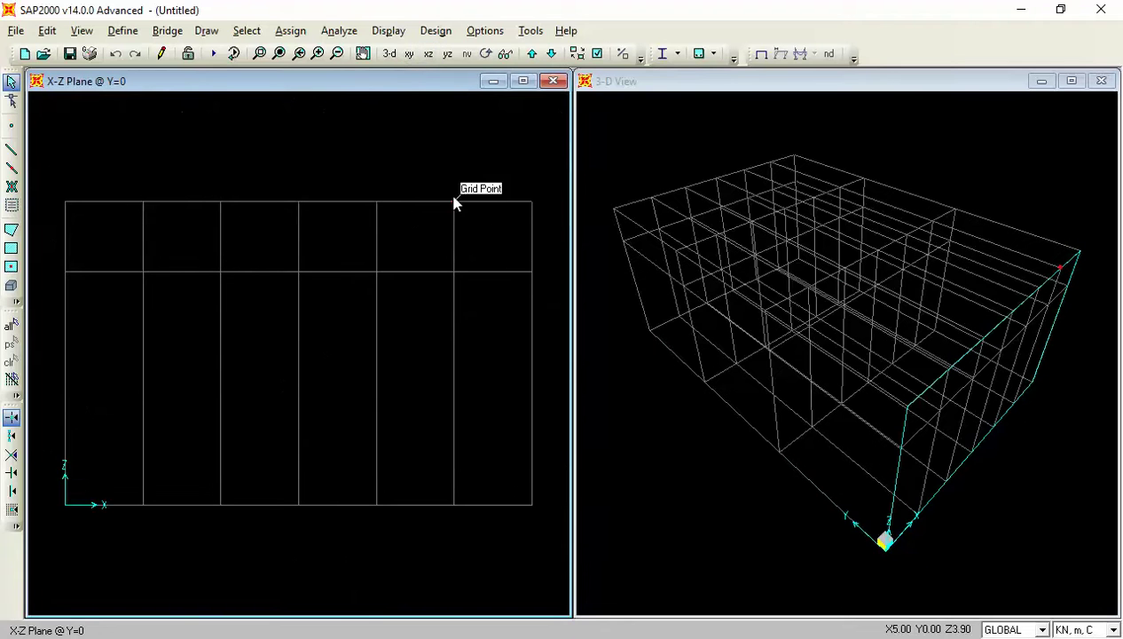
- Draw two sloping top-chord frames at Y=0 from X=0, Z=3 to the apex at X=3, Z=3.9 and down to X=6, Z=3
{"action": "left_click", "coordinate": [13, 152]}
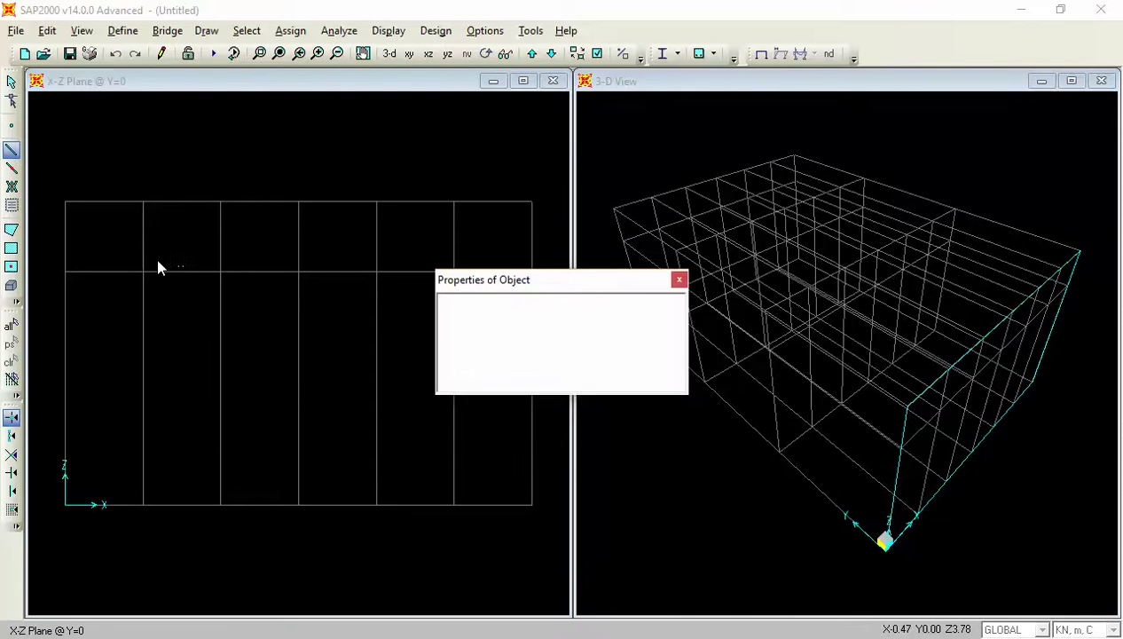
{"action": "left_click", "coordinate": [680, 283]}
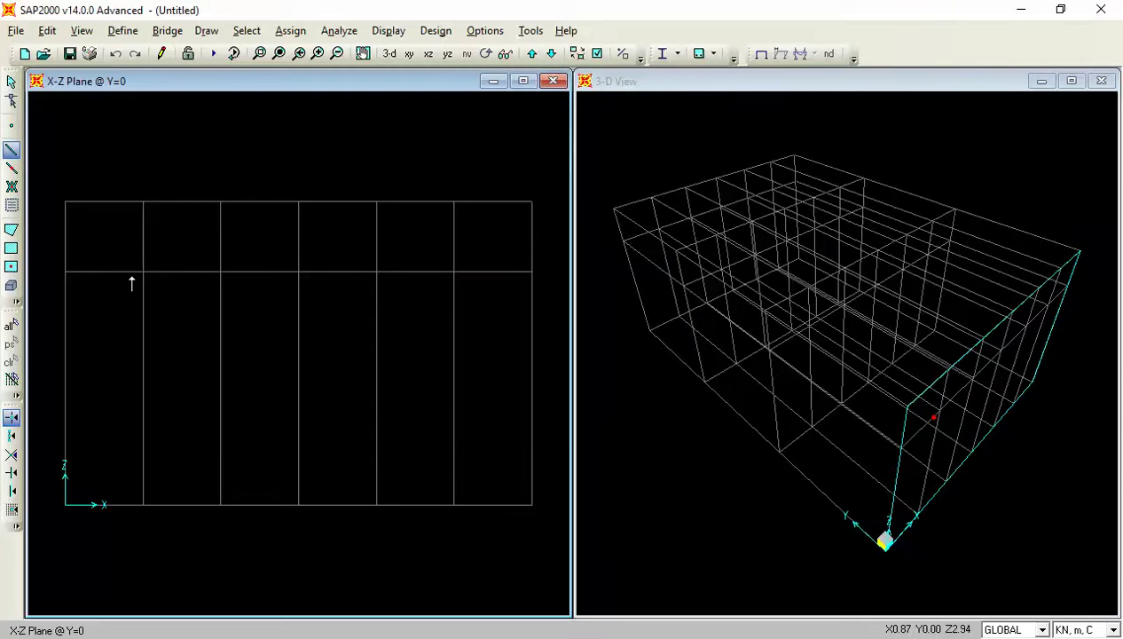
{"action": "left_click", "coordinate": [66, 271]}
{"action": "left_click", "coordinate": [298, 203]}
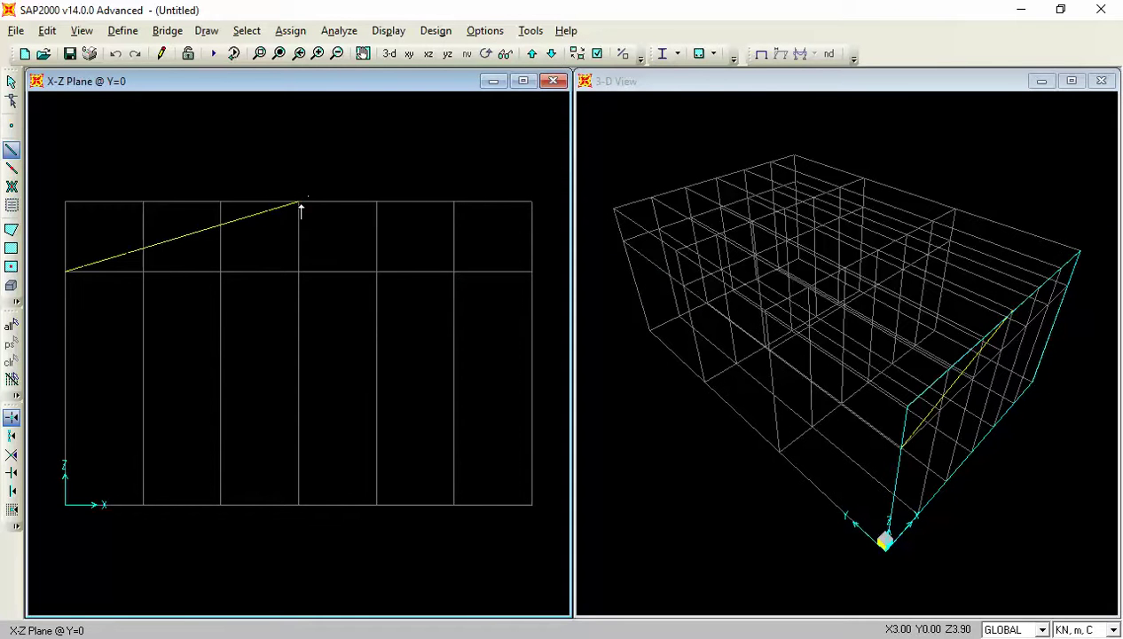
{"action": "left_click", "coordinate": [531, 271]}
{"action": "key", "text": "Return"}
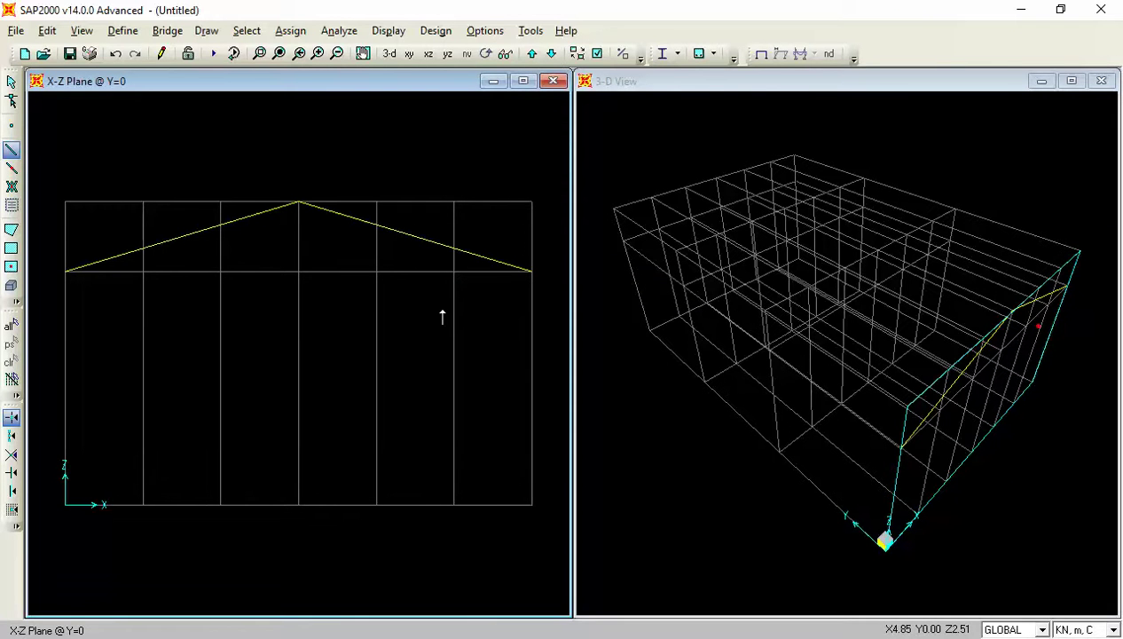
- Draw the horizontal bottom chord at Z=3, the centre post at X=3, and a diagonal from the apex to X=4, Z=3
{"action": "left_click", "coordinate": [65, 271]}
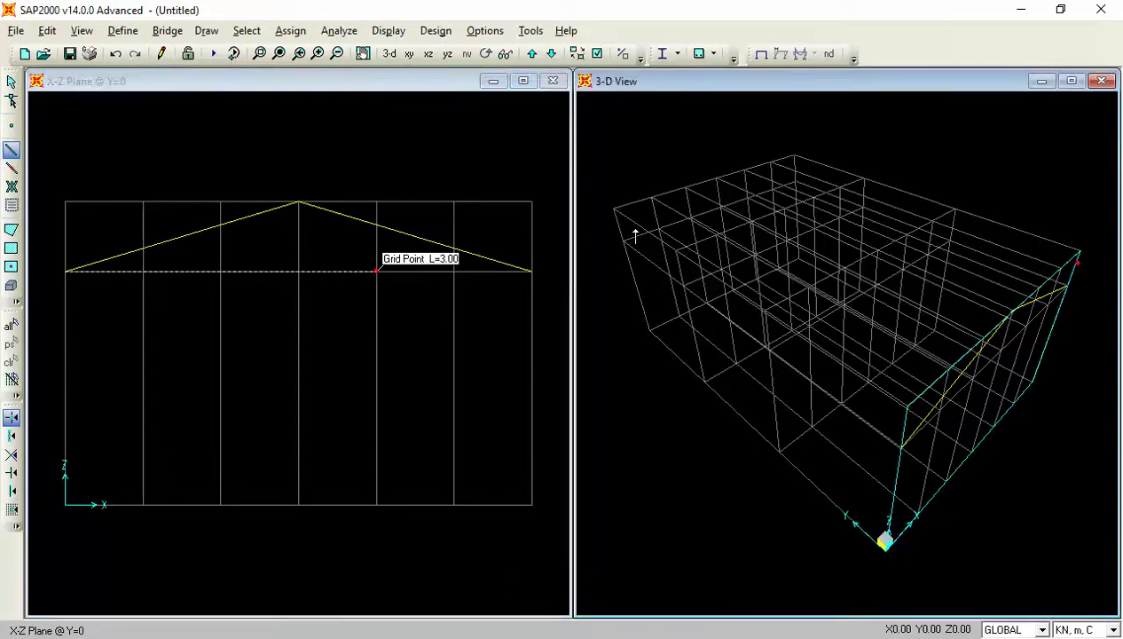
{"action": "left_click", "coordinate": [532, 271]}
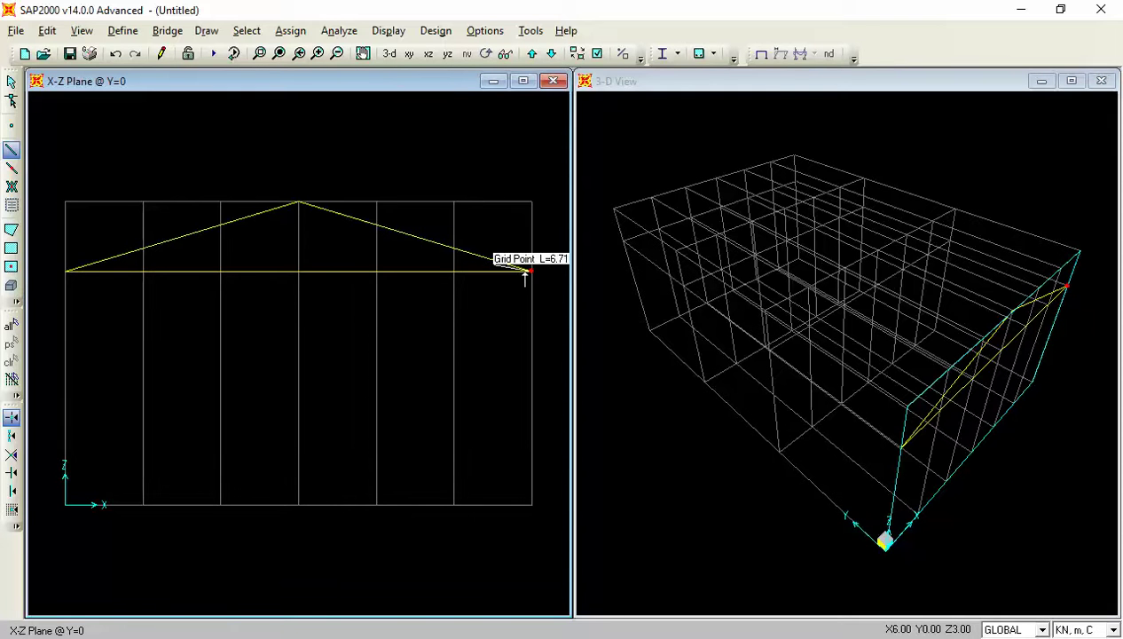
{"action": "key", "text": "Return"}
{"action": "left_click", "coordinate": [299, 271]}
{"action": "left_click", "coordinate": [298, 204]}
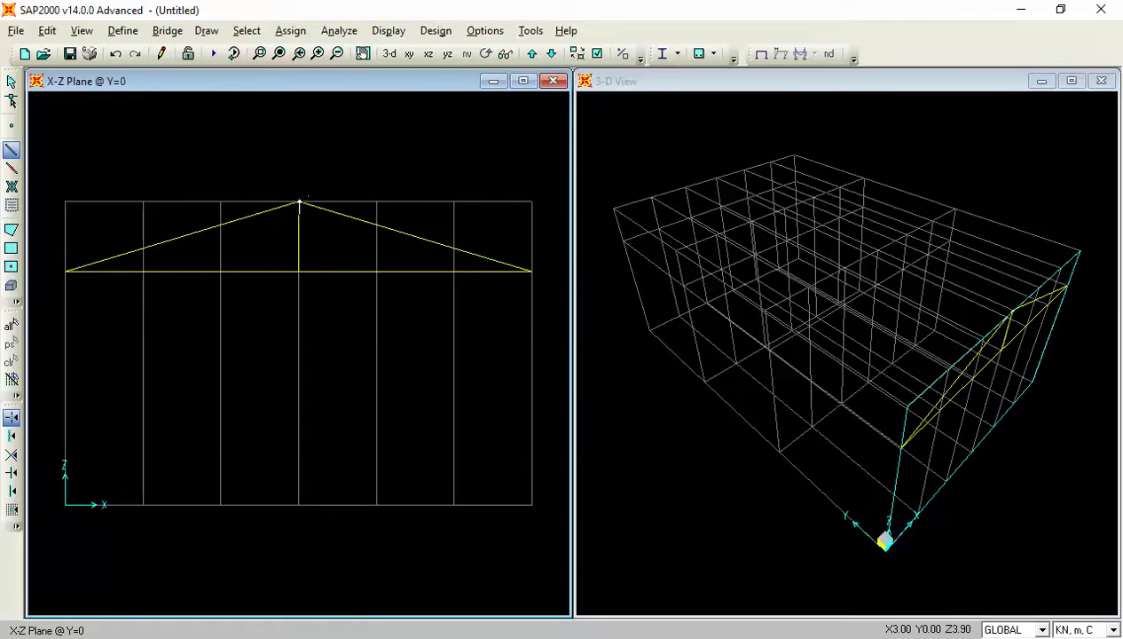
{"action": "left_click", "coordinate": [376, 271]}
{"action": "key", "text": "Escape"}
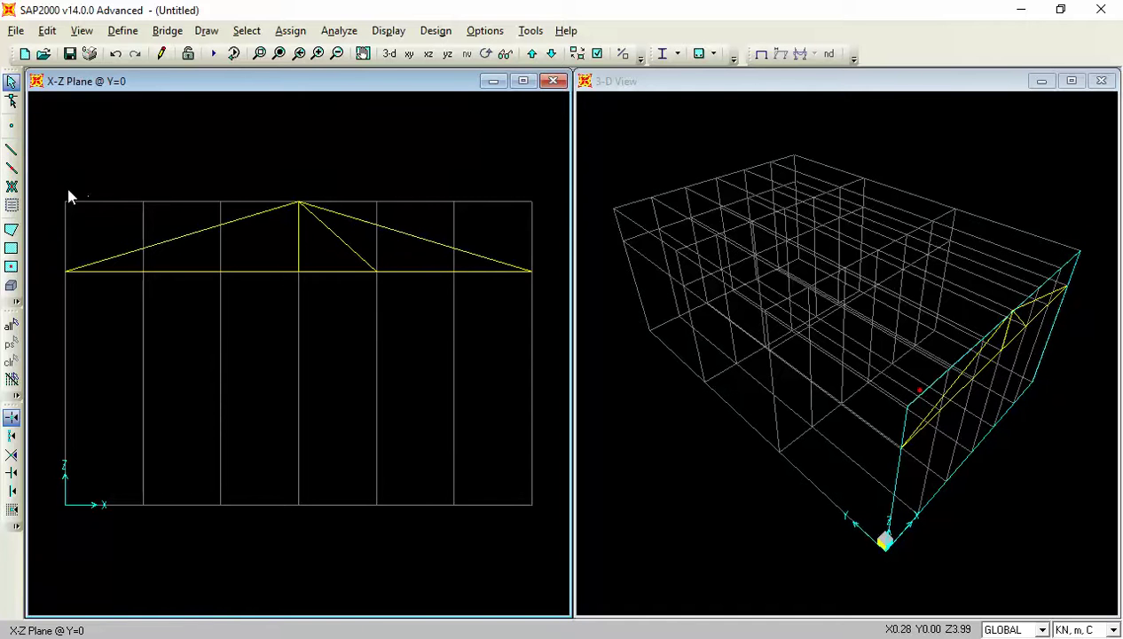
{"action": "left_click", "coordinate": [11, 152]}
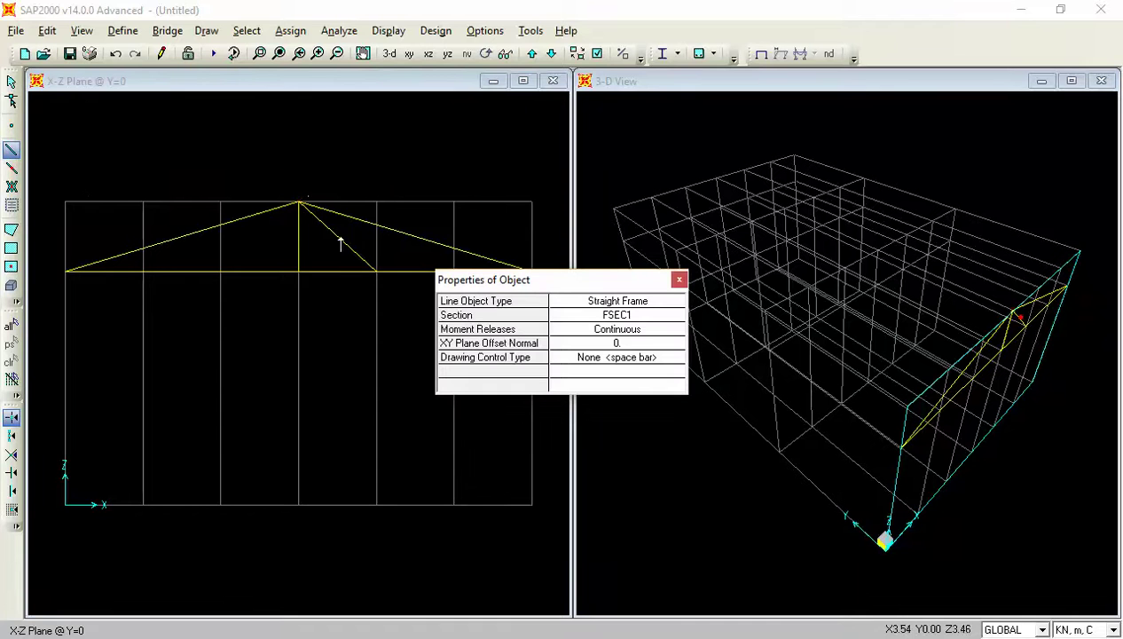
{"action": "left_click", "coordinate": [679, 279]}
{"action": "key", "text": "Escape"}
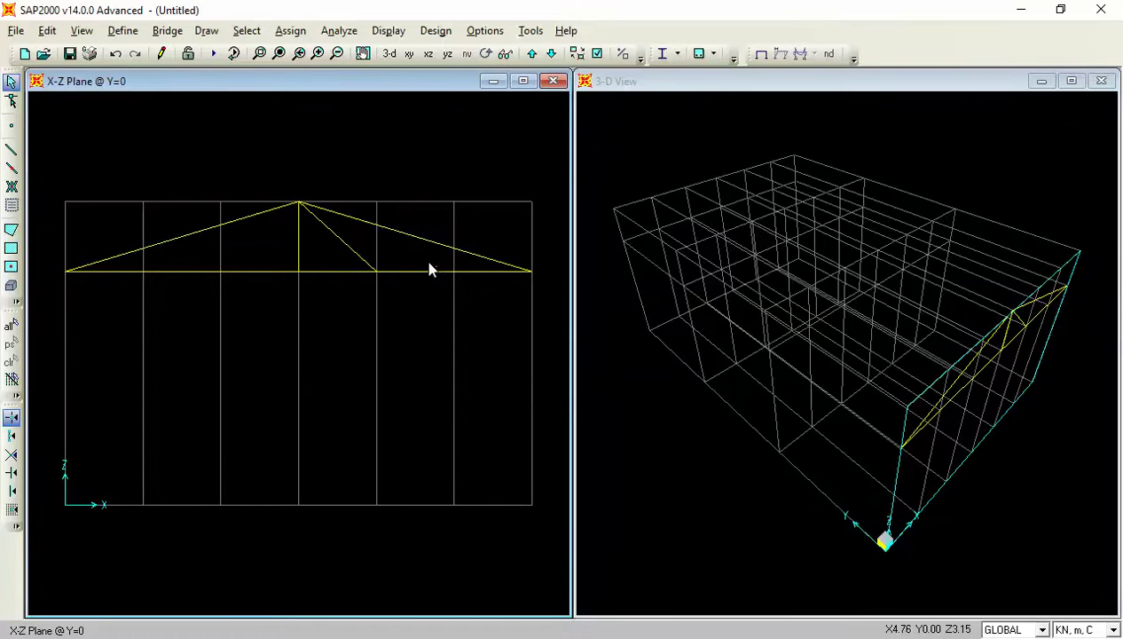
- Delete the diagonal web member, followed by the remaining chords and centre post of the trial truss
{"action": "left_click_drag", "start_coordinate": [373, 252], "coordinate": [327, 245]}
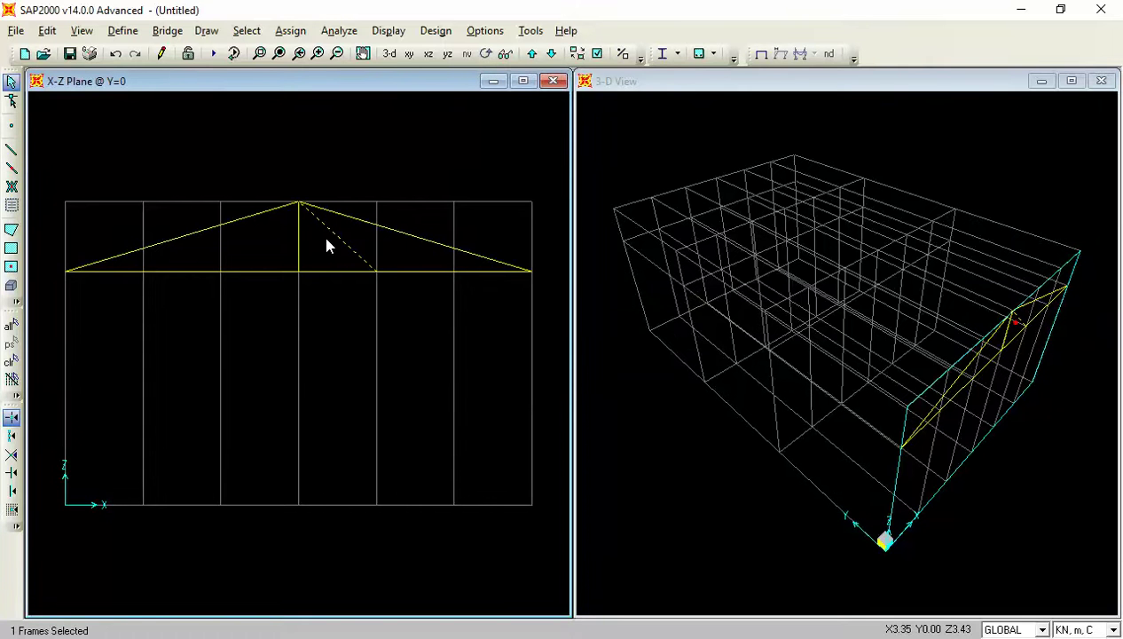
{"action": "key", "text": "Delete"}
{"action": "left_click_drag", "start_coordinate": [388, 306], "coordinate": [338, 198]}
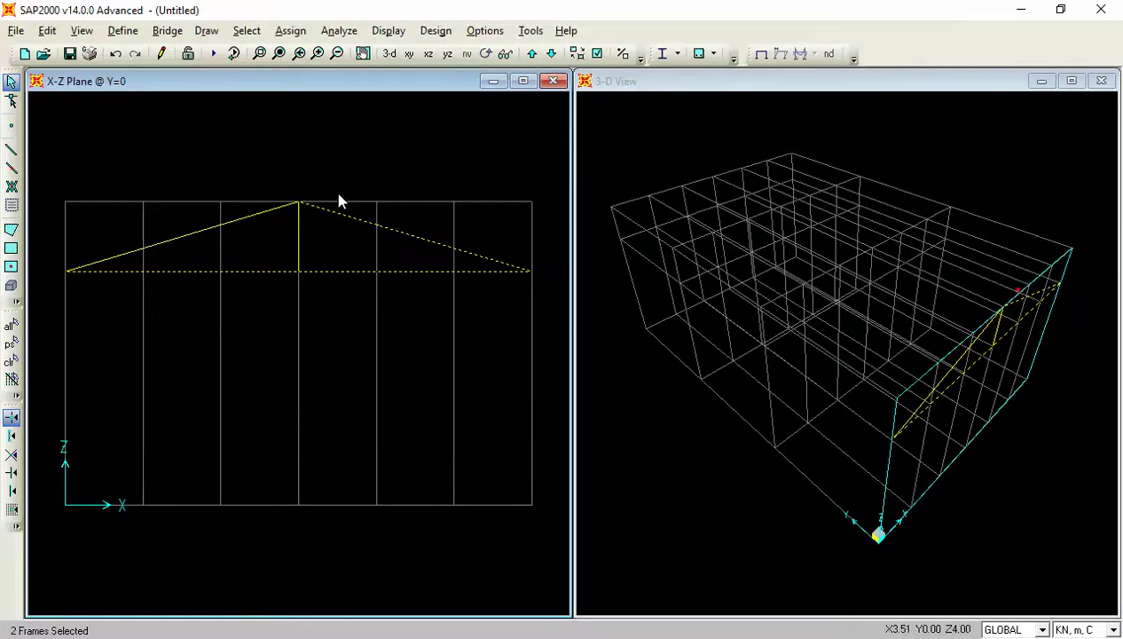
{"action": "left_click_drag", "start_coordinate": [218, 318], "coordinate": [147, 217]}
{"action": "key", "text": "ctrl+q"}
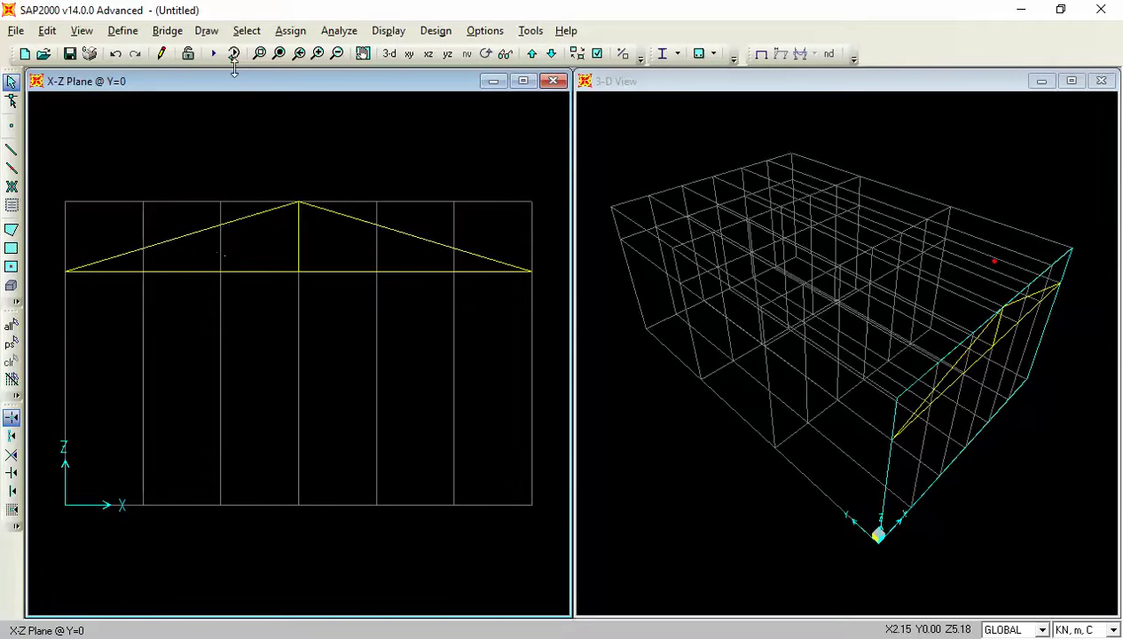
{"action": "left_click_drag", "start_coordinate": [238, 321], "coordinate": [178, 202]}
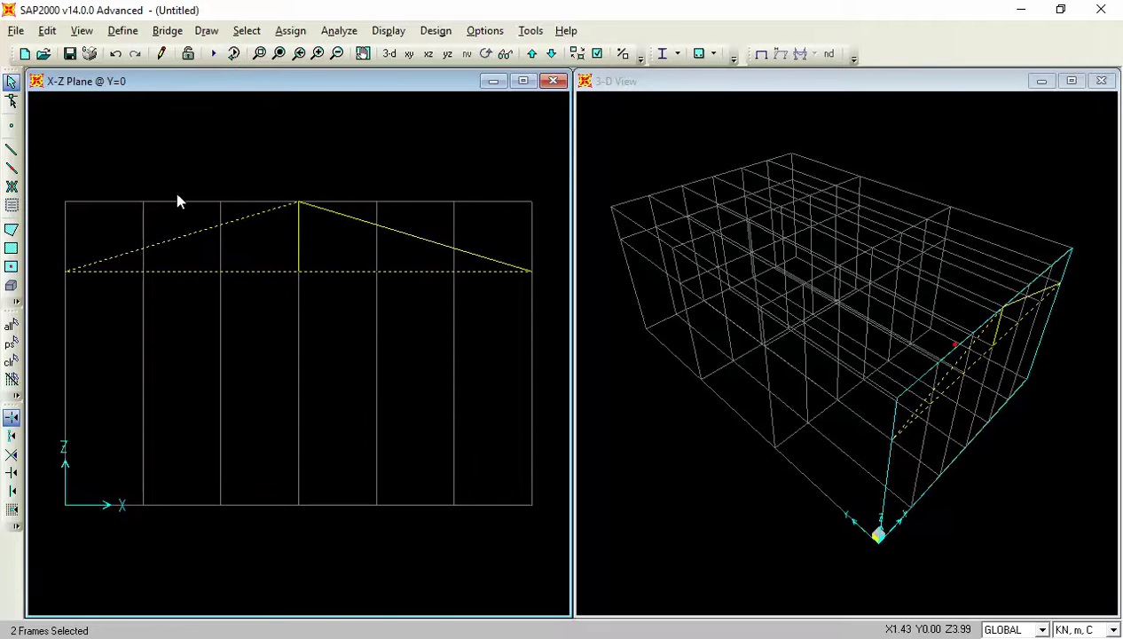
{"action": "left_click_drag", "start_coordinate": [538, 408], "coordinate": [300, 228]}
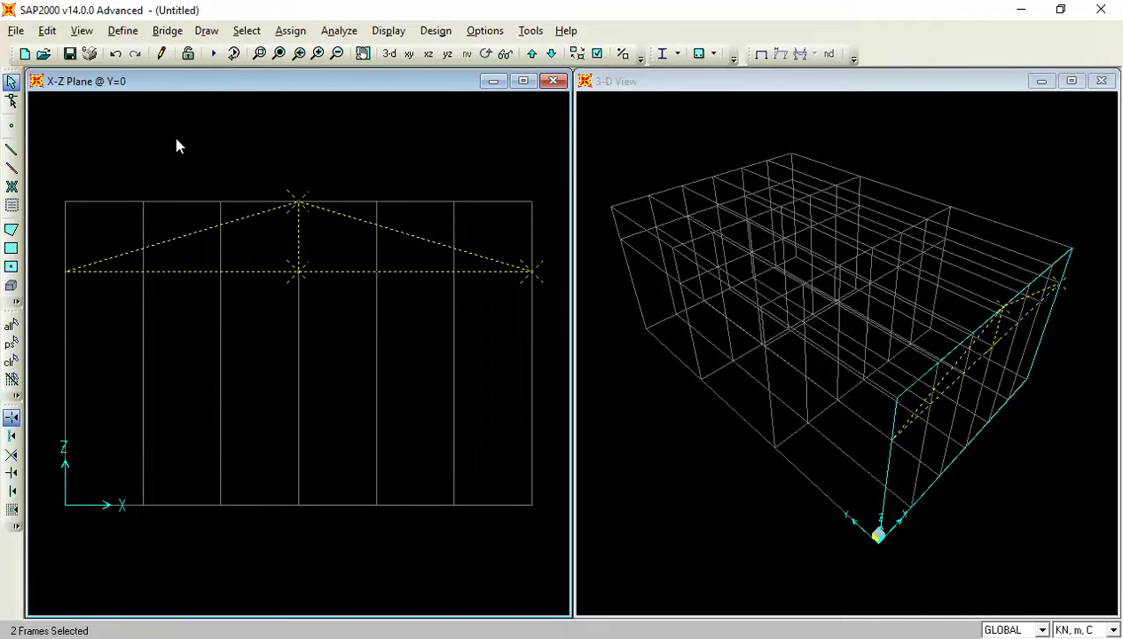
{"action": "key", "text": "Delete"}
- Add Z grid ordinates 3.3 and 3.6 to the GLOBAL grid system and apply the change
{"action": "right_click", "coordinate": [189, 146]}
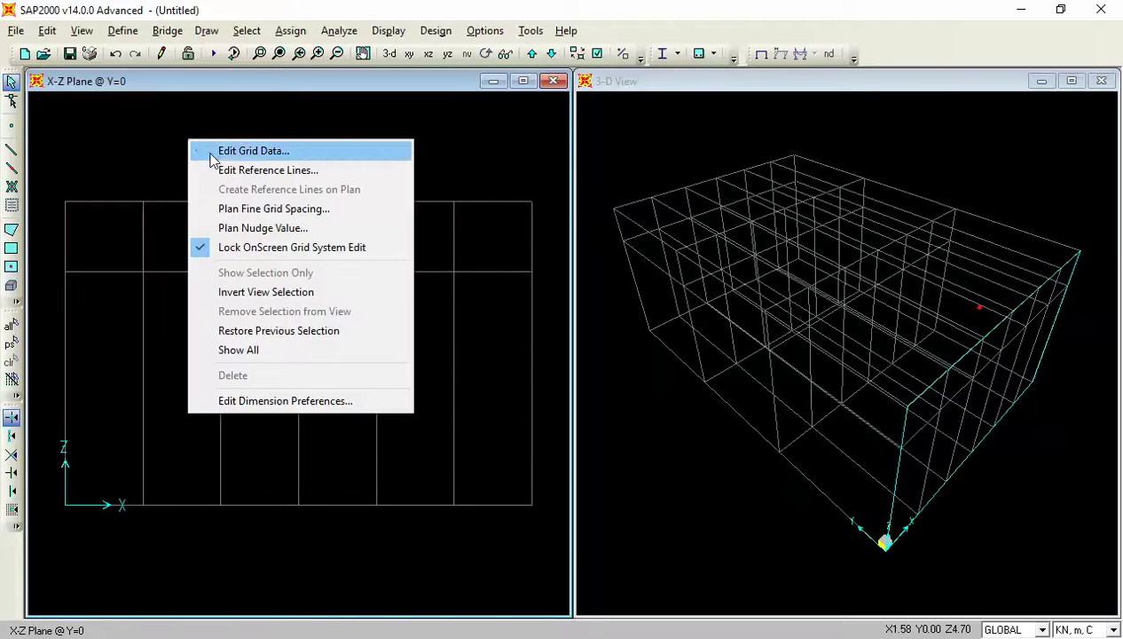
{"action": "left_click", "coordinate": [211, 153]}
{"action": "left_click", "coordinate": [619, 337]}
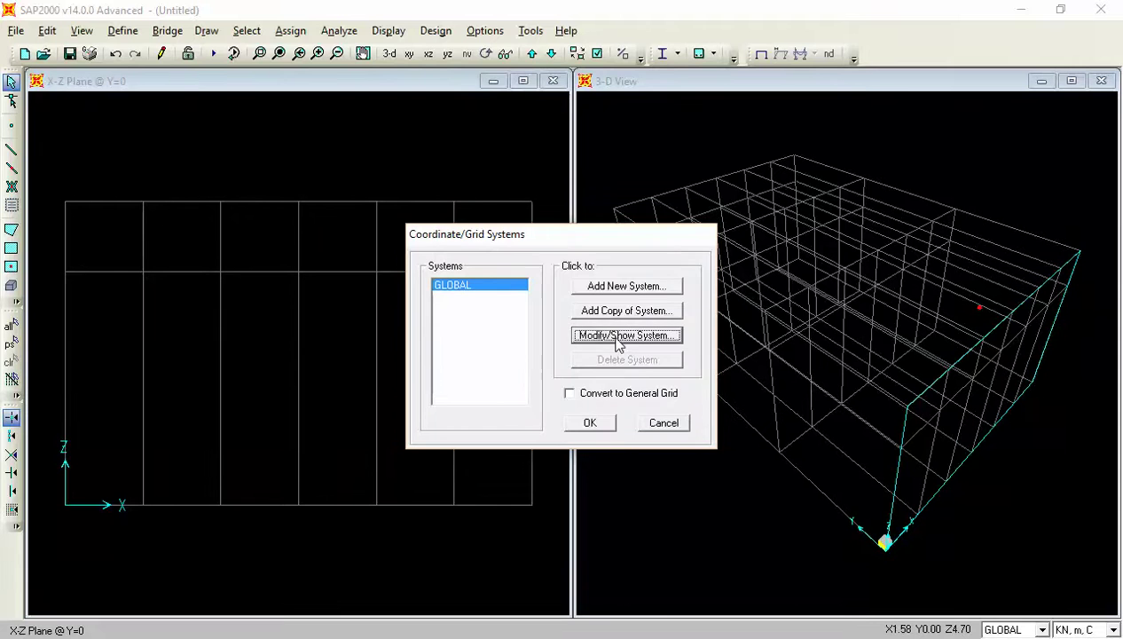
{"action": "left_click", "coordinate": [411, 538]}
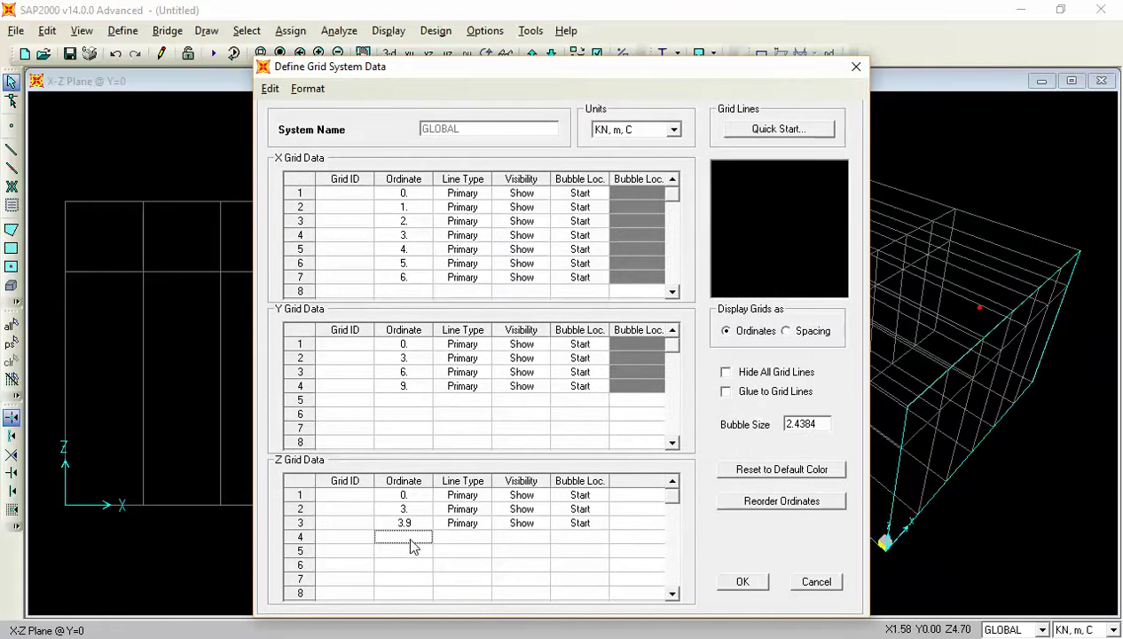
{"action": "type", "text": "3.3"}
{"action": "left_click", "coordinate": [411, 549]}
{"action": "type", "text": "3.6"}
{"action": "left_click", "coordinate": [744, 587]}
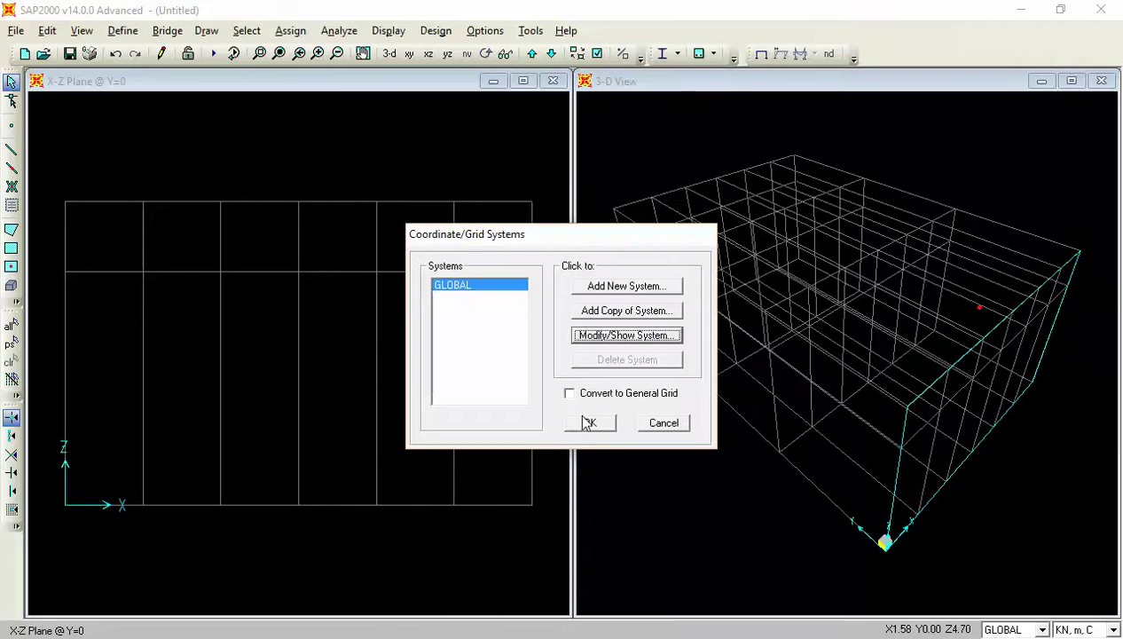
{"action": "left_click", "coordinate": [589, 424]}
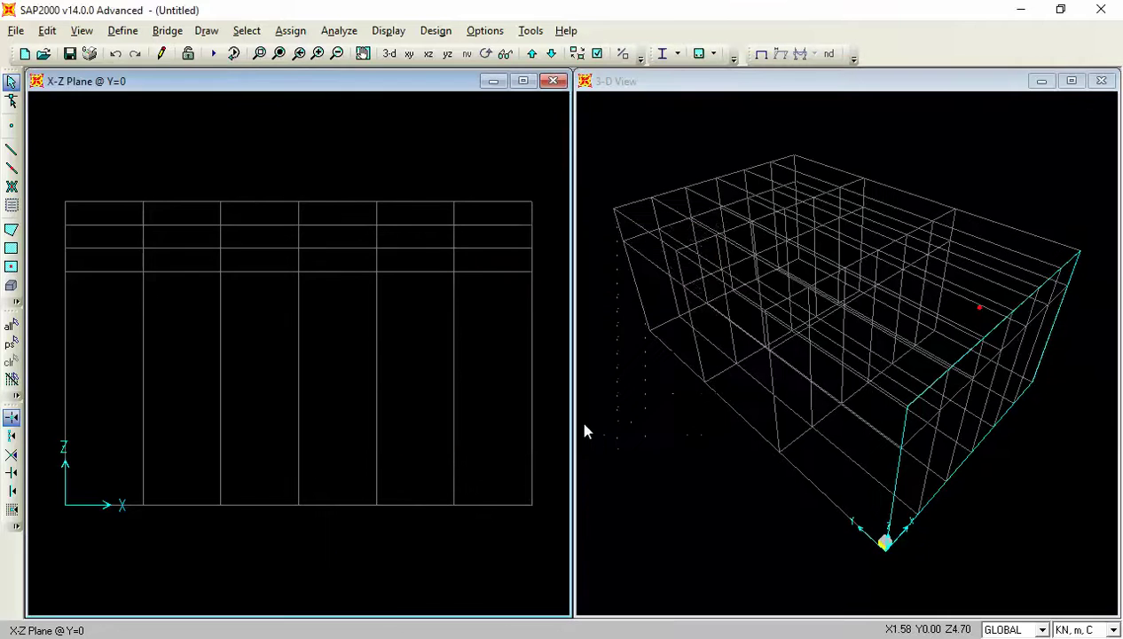
- Draw the triangular truss outline at Y=0 with frames through X=0, Z=3, the apex at X=3, Z=3.9, and X=6, Z=3, closing along Z=3
{"action": "left_click", "coordinate": [11, 151]}
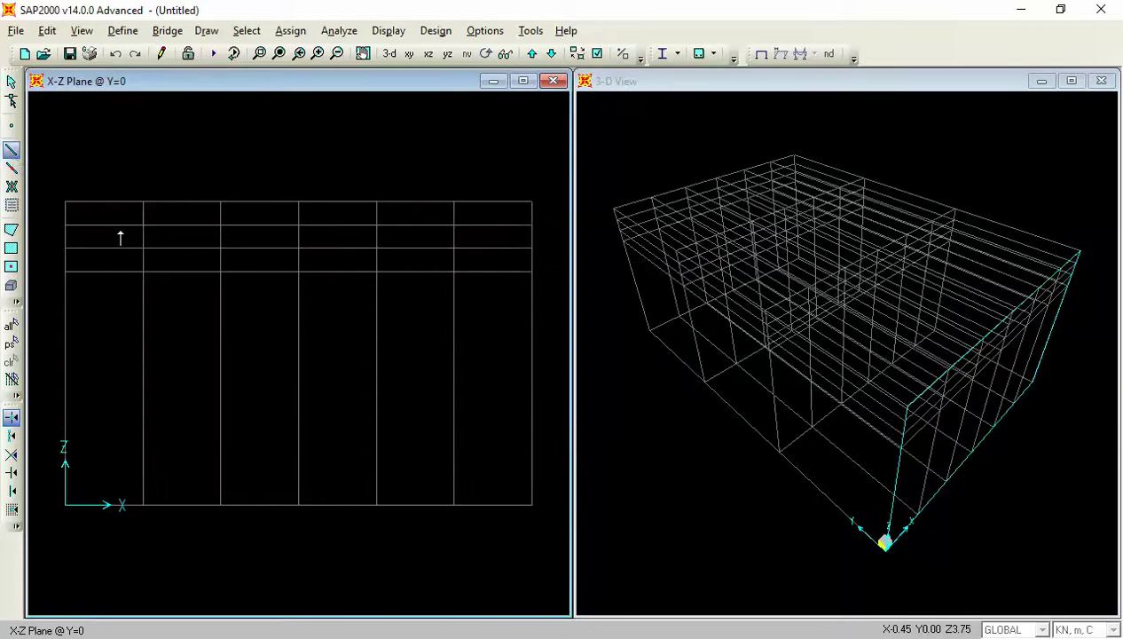
{"action": "left_click", "coordinate": [66, 273]}
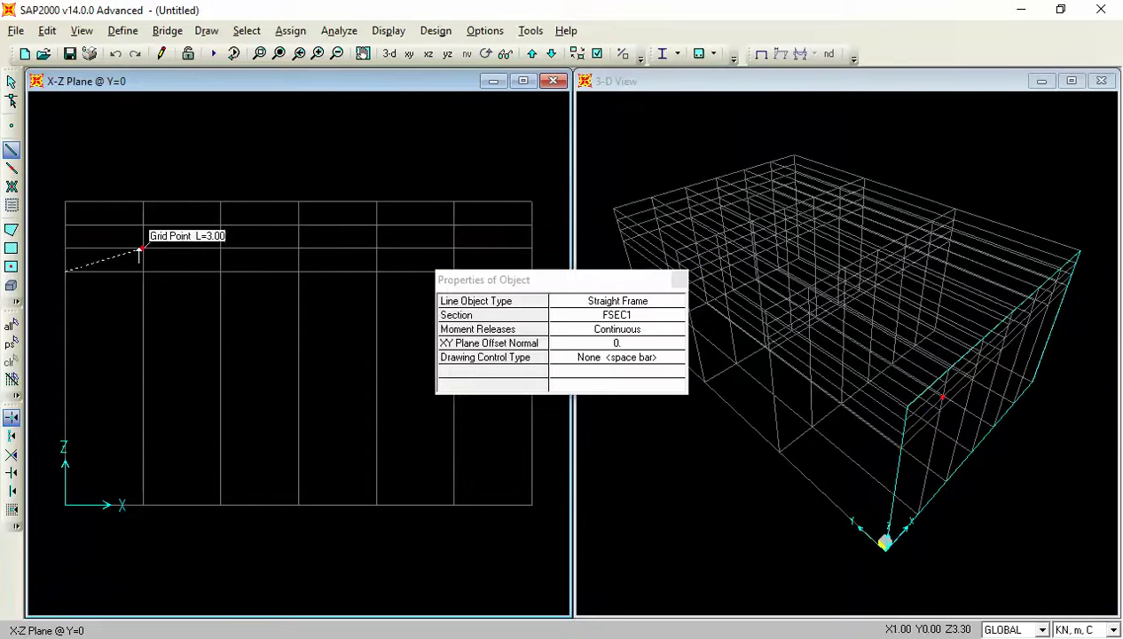
{"action": "left_click", "coordinate": [296, 205]}
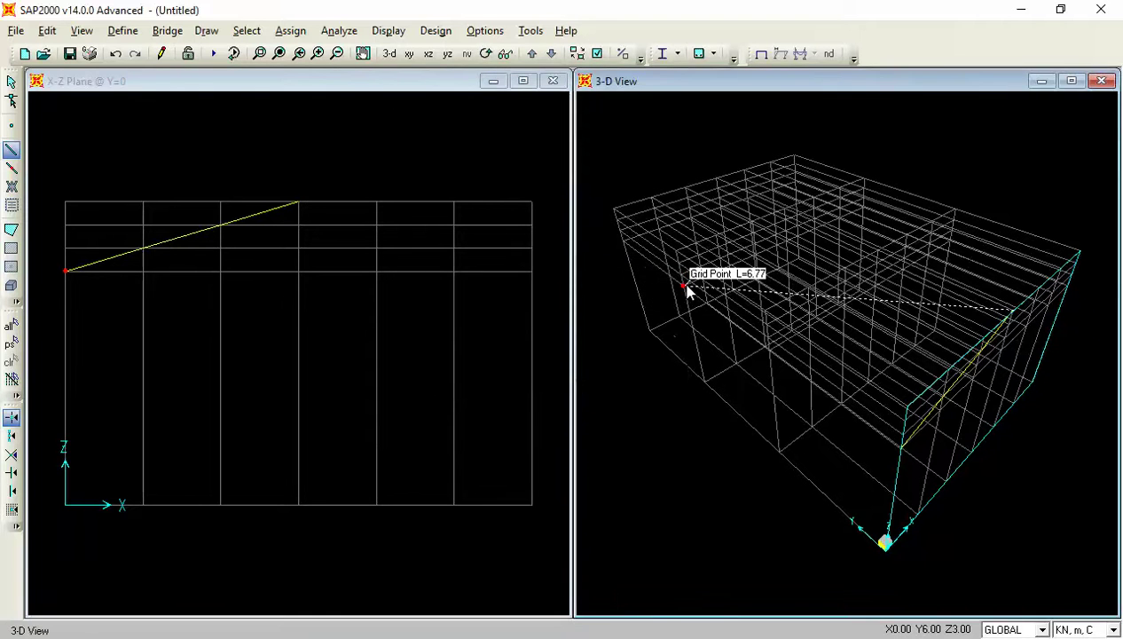
{"action": "left_click", "coordinate": [454, 249]}
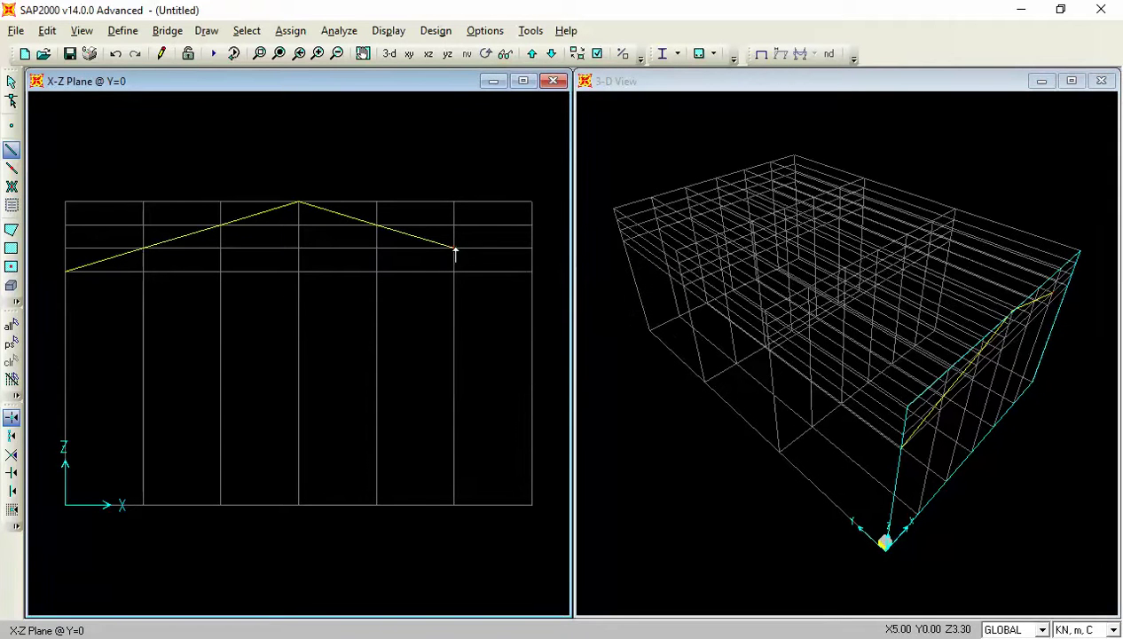
{"action": "left_click", "coordinate": [522, 272]}
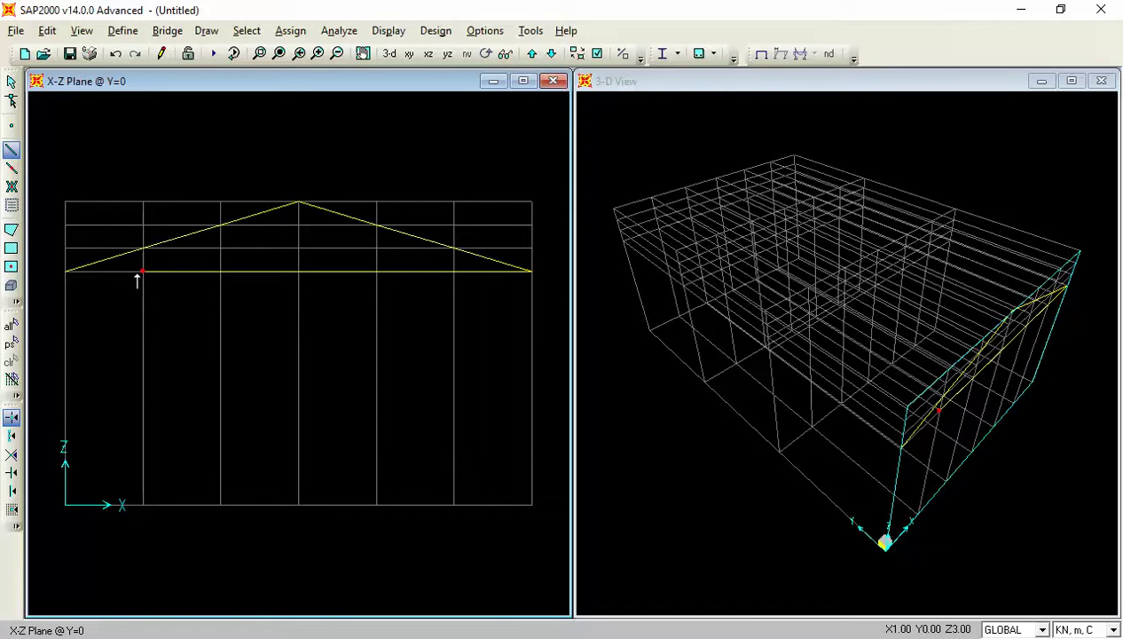
{"action": "double_click", "coordinate": [71, 275]}
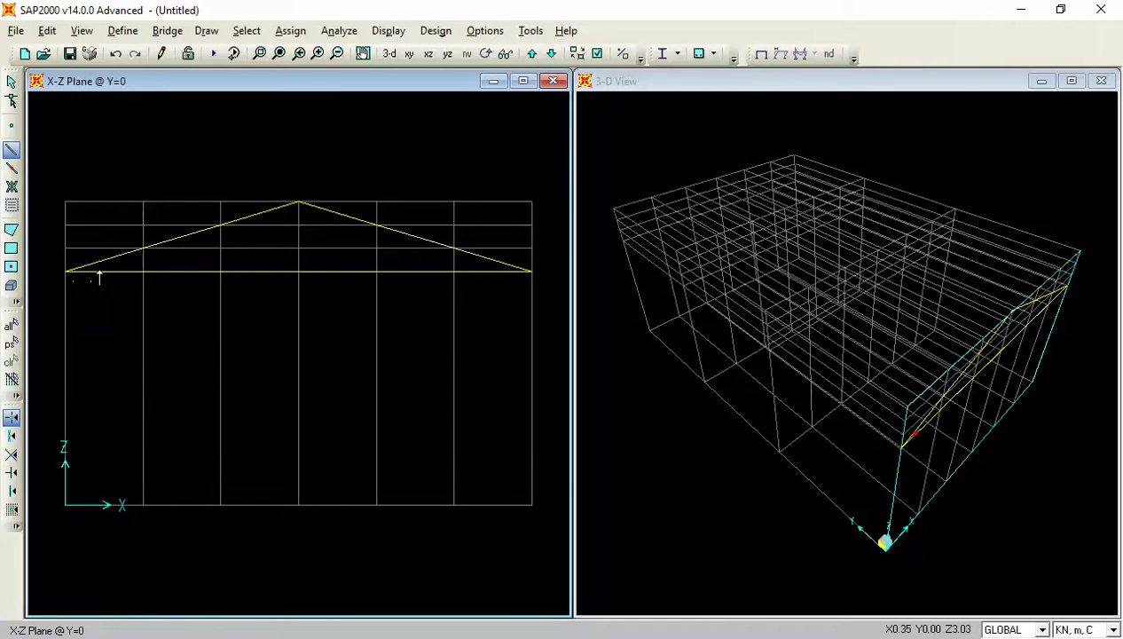
- Draw vertical posts from the bottom chord at Z=3 to the top chord at X=1, 2, 3, 4 and 5
{"action": "double_click", "coordinate": [144, 249]}
{"action": "left_click", "coordinate": [221, 271]}
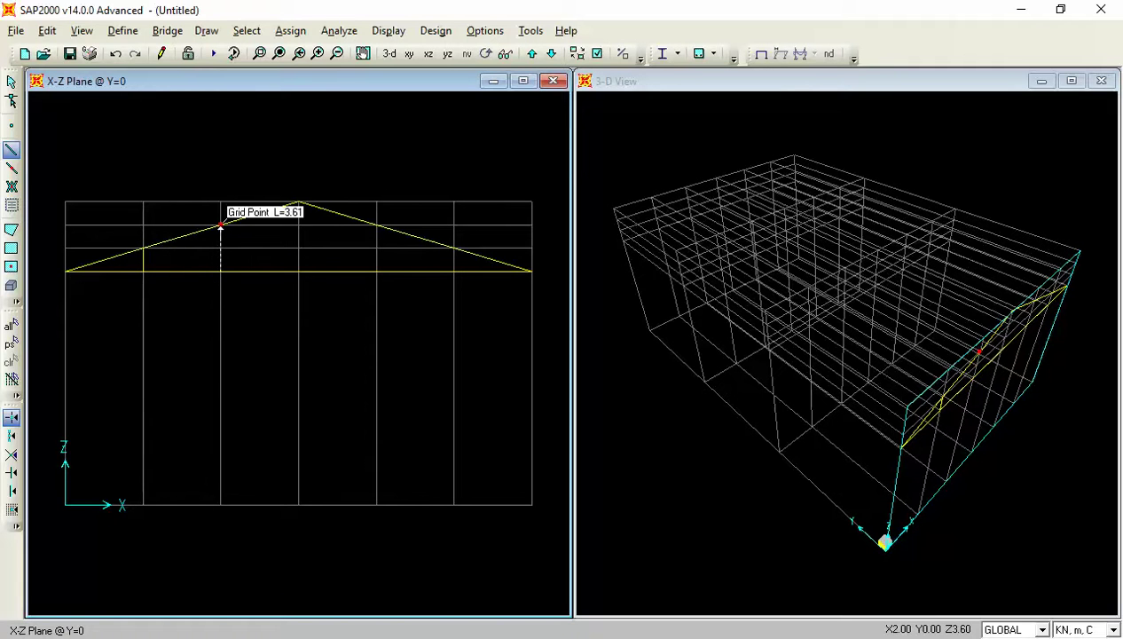
{"action": "double_click", "coordinate": [221, 225]}
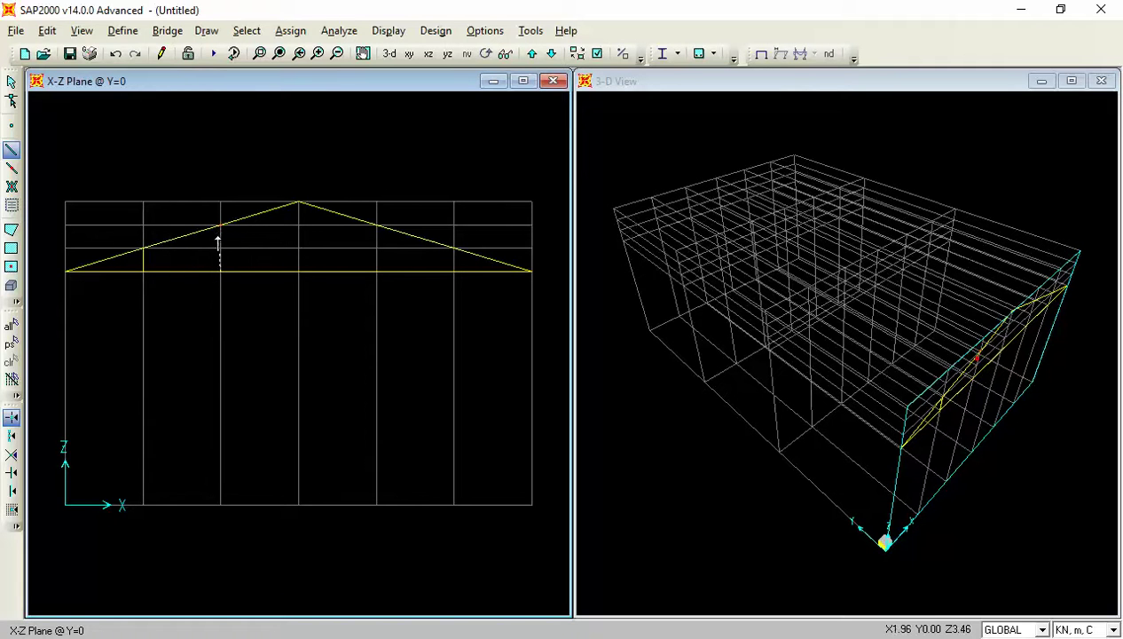
{"action": "left_click", "coordinate": [299, 271]}
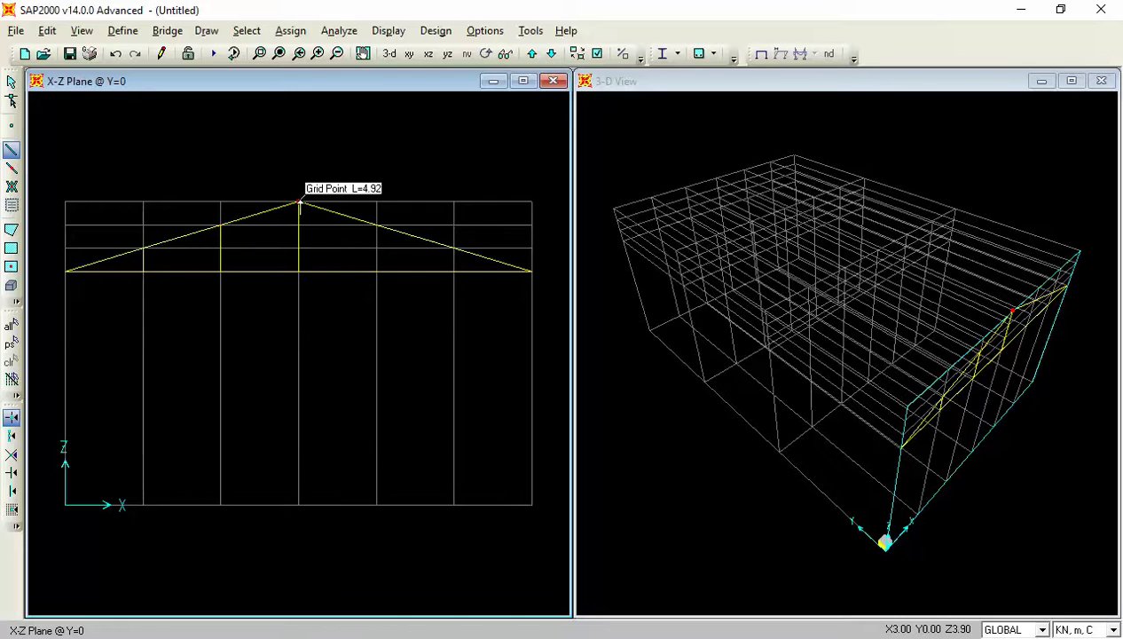
{"action": "double_click", "coordinate": [299, 204]}
{"action": "left_click", "coordinate": [376, 270]}
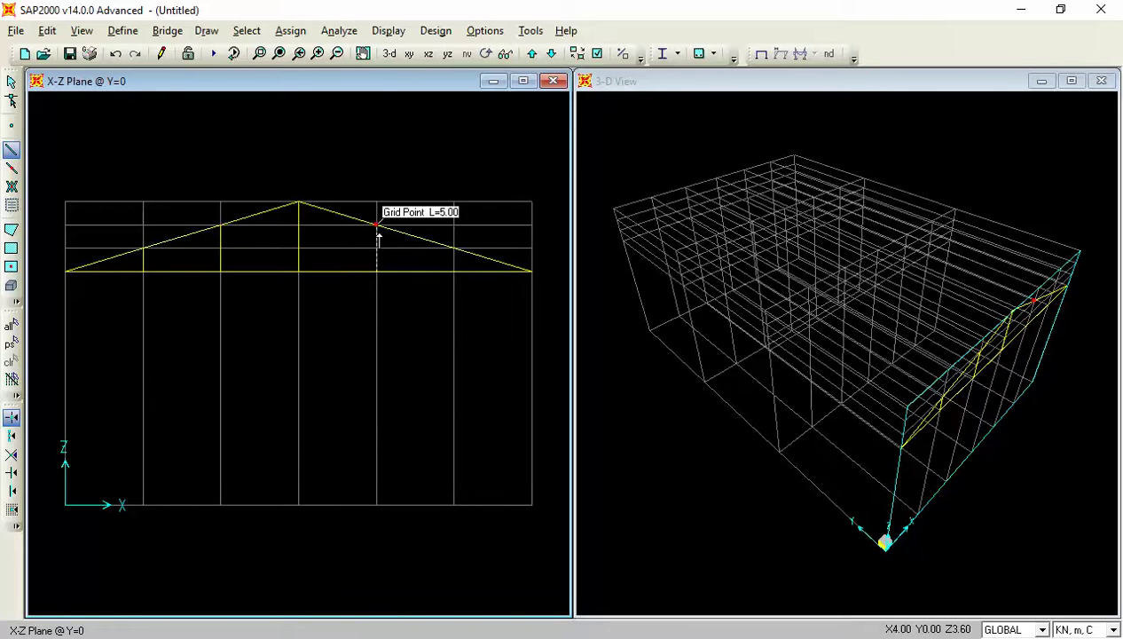
{"action": "left_click", "coordinate": [376, 225]}
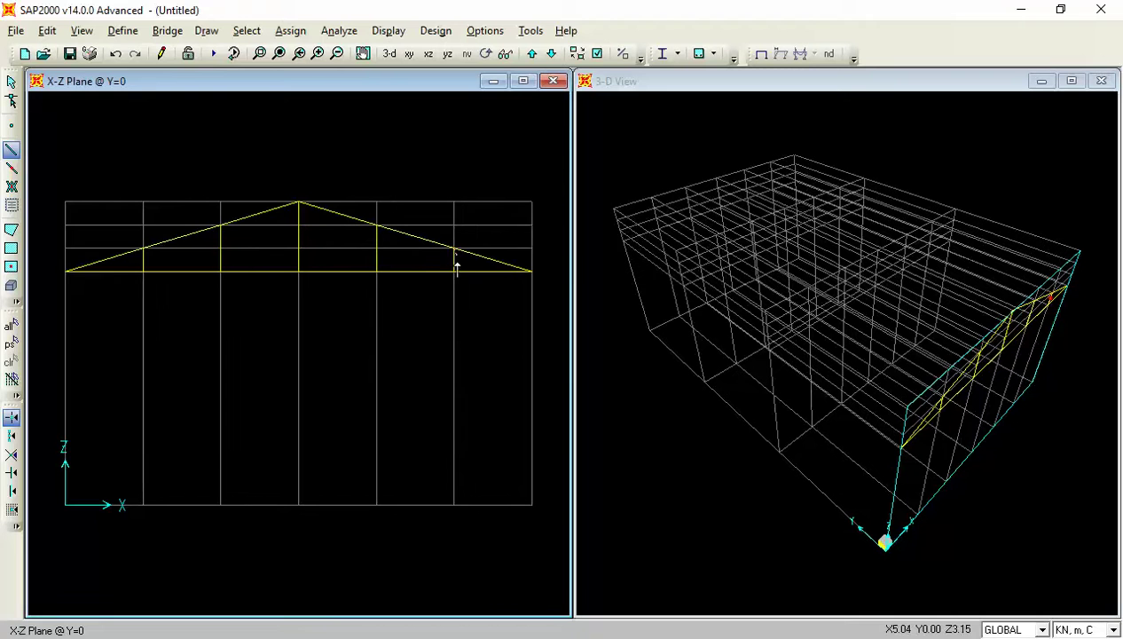
{"action": "key", "text": "Escape"}
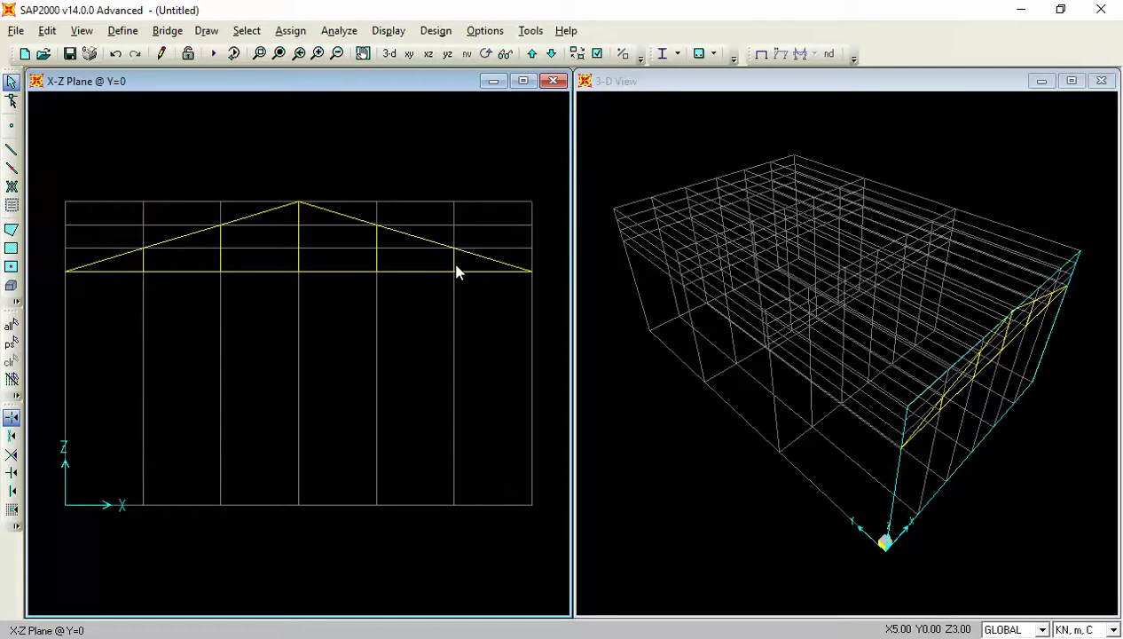
- Try to set the moment releases of new straight frame members to Pinned
{"action": "left_click", "coordinate": [12, 149]}
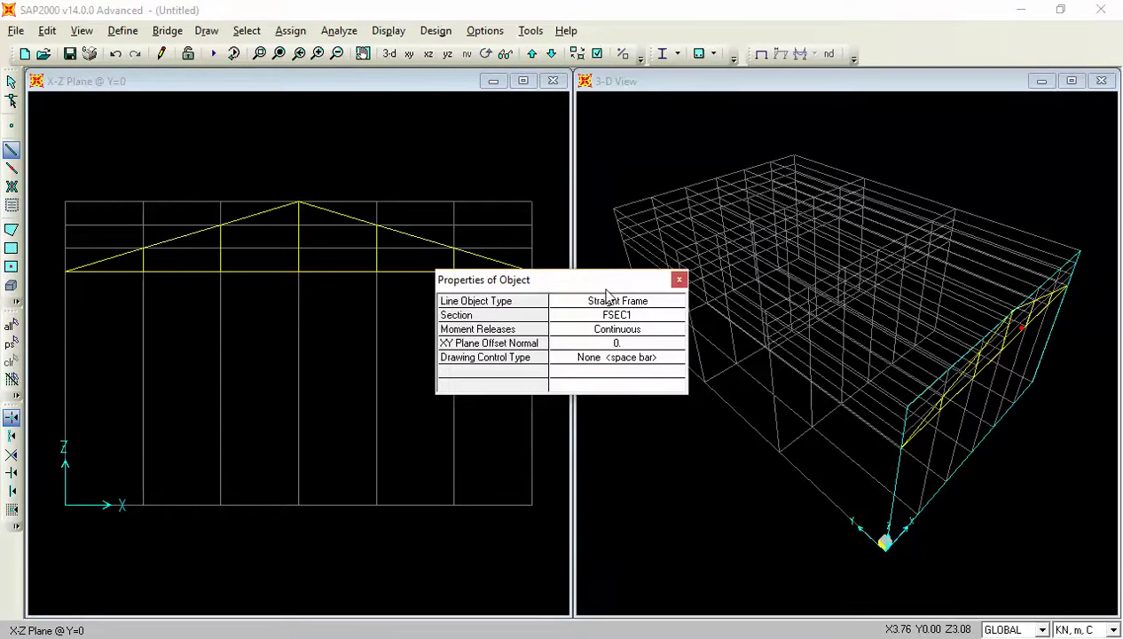
{"action": "left_click_drag", "start_coordinate": [623, 282], "coordinate": [698, 161]}
{"action": "left_click", "coordinate": [707, 213]}
{"action": "left_click", "coordinate": [707, 213]}
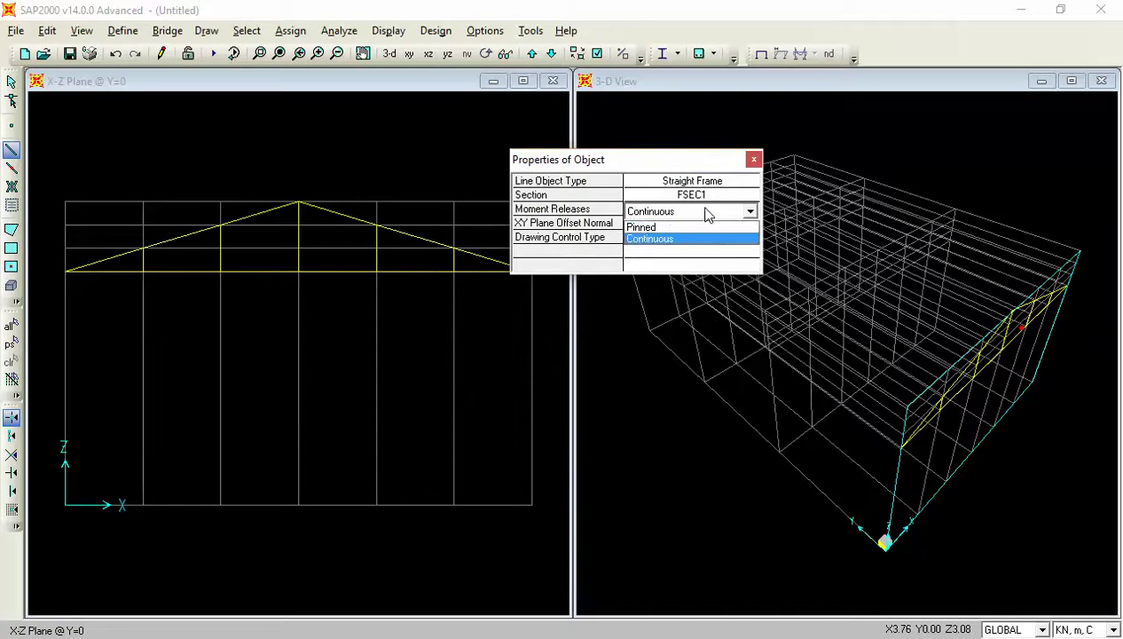
{"action": "left_click", "coordinate": [685, 228]}
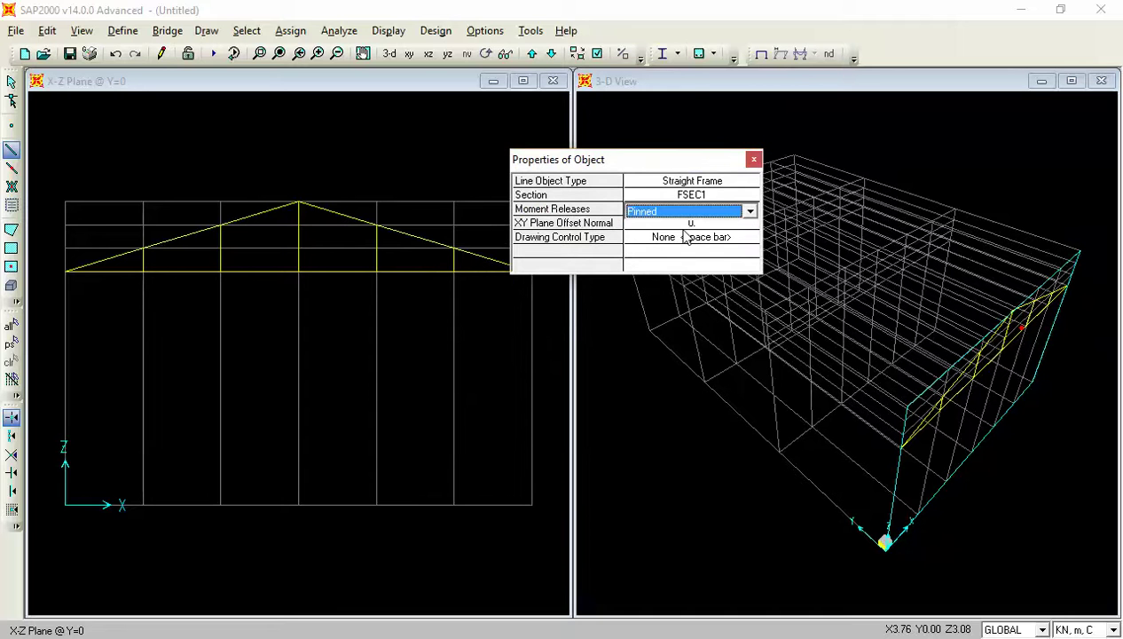
{"action": "left_click", "coordinate": [678, 212]}
{"action": "left_click", "coordinate": [678, 211]}
{"action": "left_click", "coordinate": [681, 215]}
{"action": "left_click", "coordinate": [679, 215]}
{"action": "left_click", "coordinate": [752, 163]}
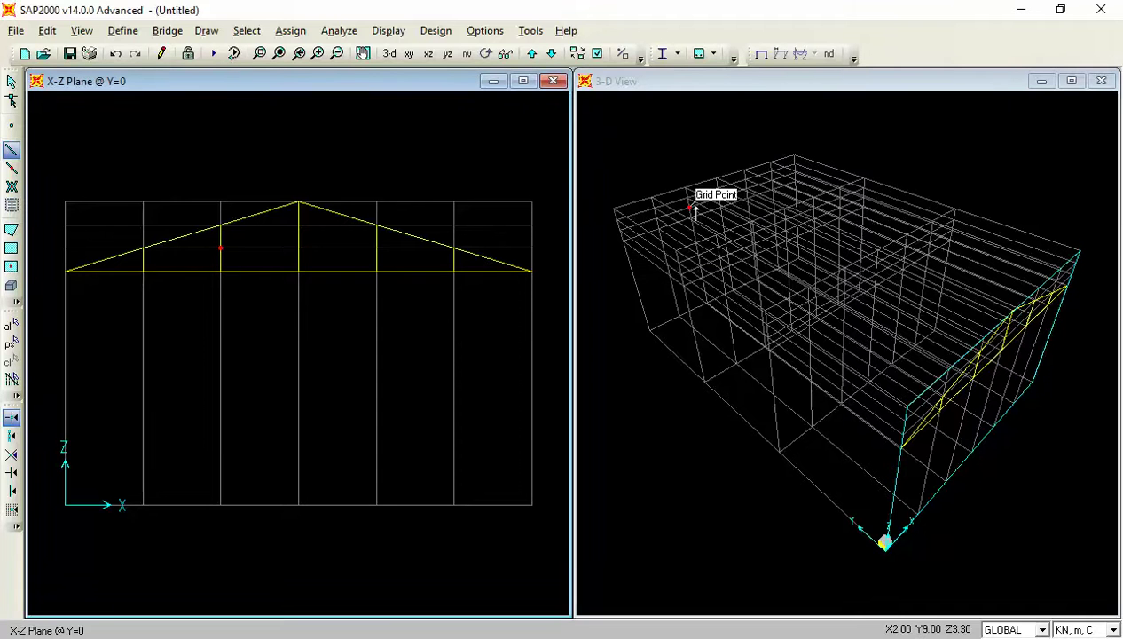
- Restart frame drawing with section FSEC1 and set the moment releases to Pinned
{"action": "left_click", "coordinate": [11, 151]}
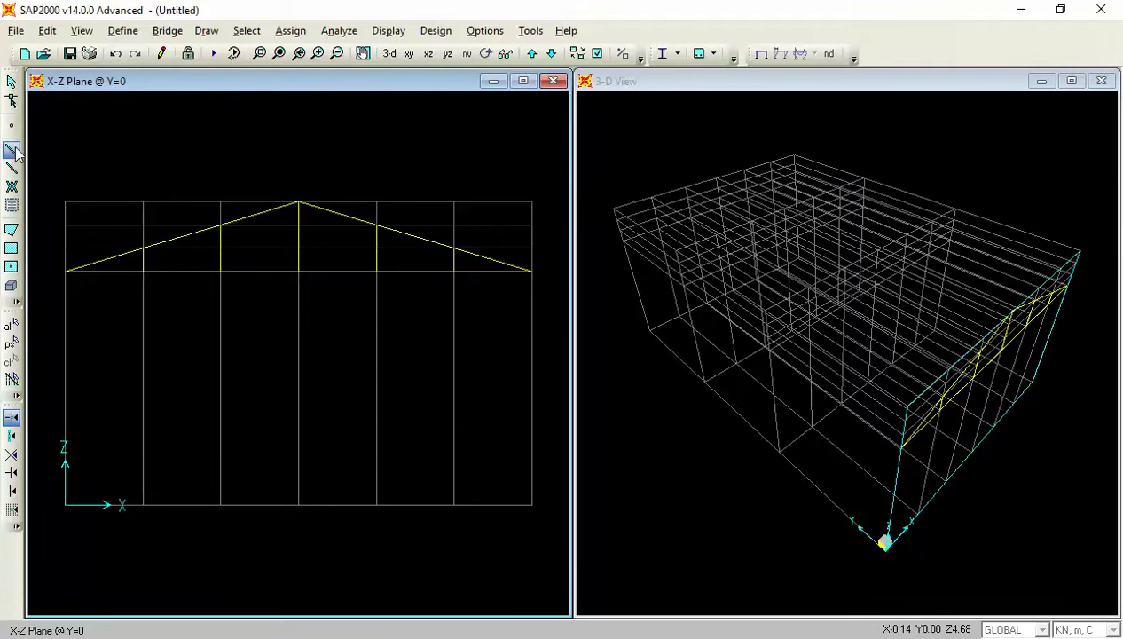
{"action": "left_click", "coordinate": [697, 216]}
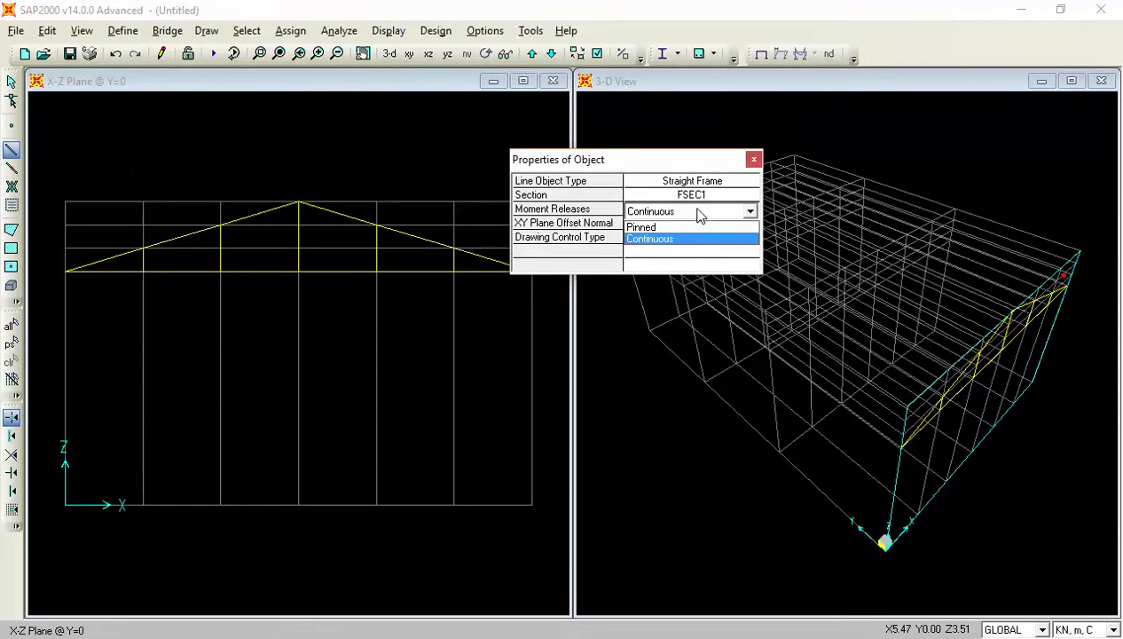
{"action": "left_click", "coordinate": [679, 227]}
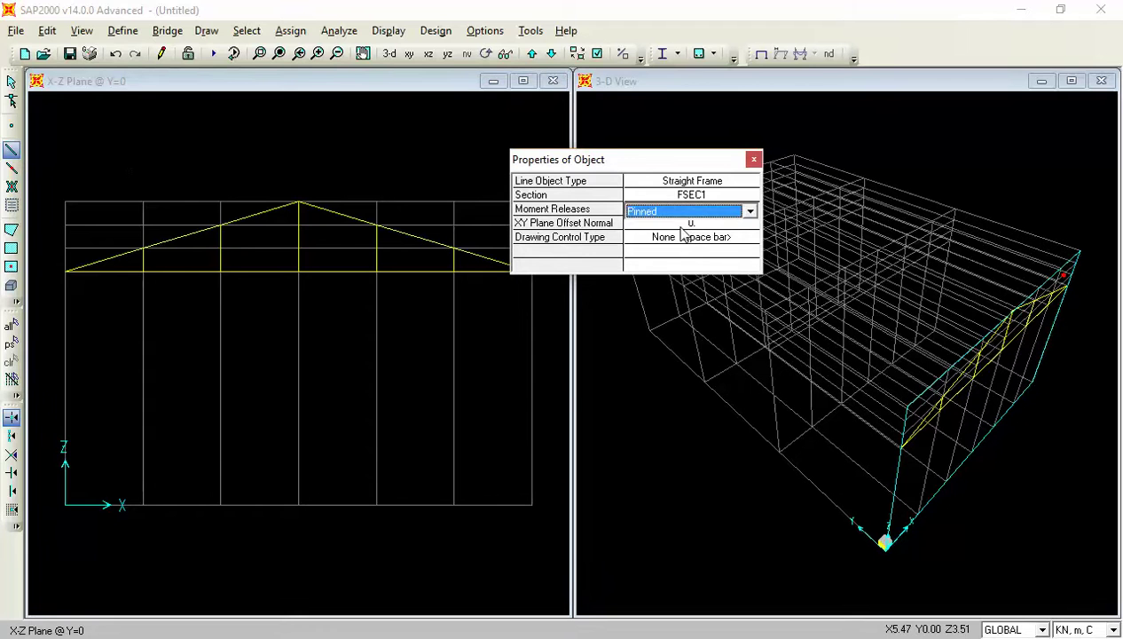
{"action": "left_click", "coordinate": [685, 223]}
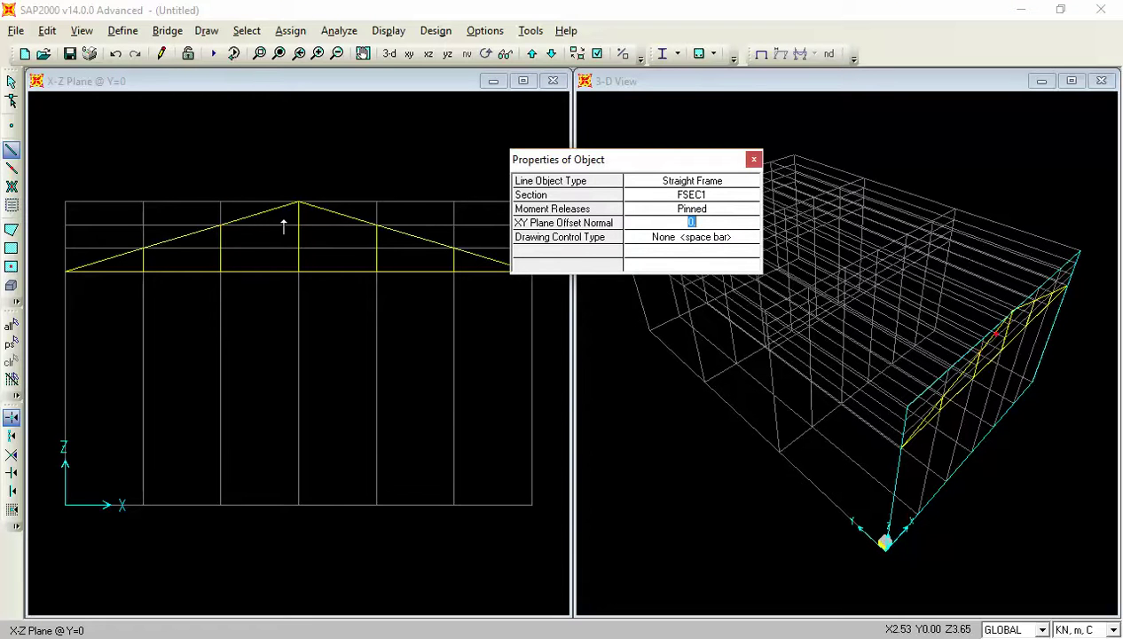
- Draw pinned diagonals from the top chord at X=2 to X=1, from the apex to X=2 and X=4, and from X=4 to X=5, all ending at Z=3
{"action": "left_click", "coordinate": [220, 227]}
{"action": "double_click", "coordinate": [143, 272]}
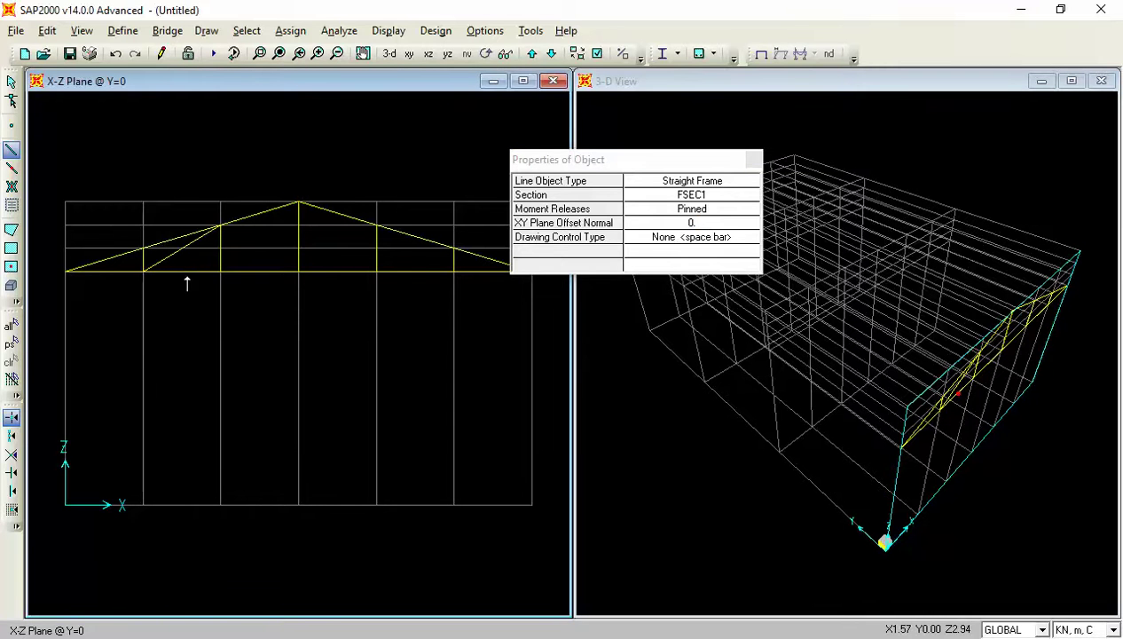
{"action": "left_click", "coordinate": [297, 204]}
{"action": "double_click", "coordinate": [220, 272]}
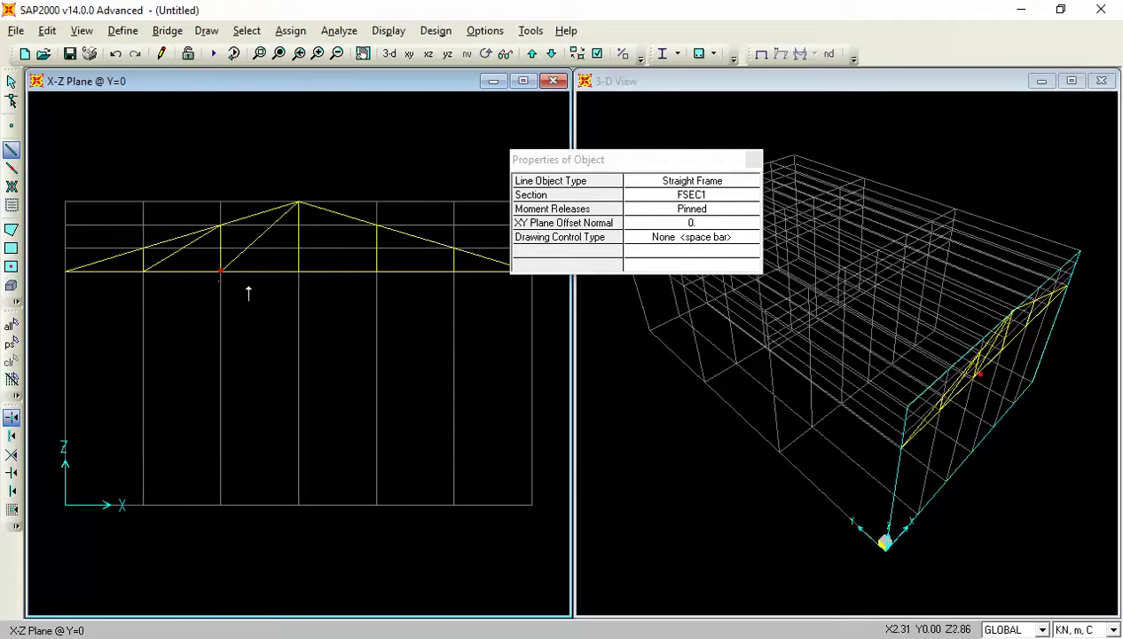
{"action": "left_click", "coordinate": [298, 203]}
{"action": "double_click", "coordinate": [377, 272]}
{"action": "left_click", "coordinate": [377, 225]}
{"action": "left_click", "coordinate": [453, 272]}
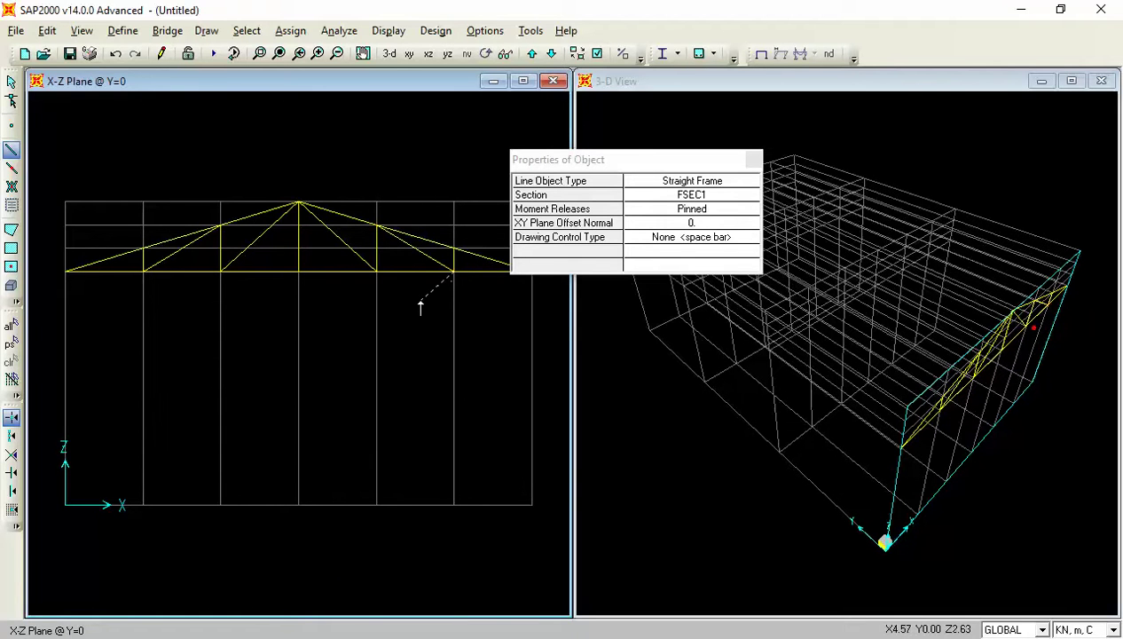
{"action": "key", "text": "Escape"}
{"action": "key", "text": "Escape"}
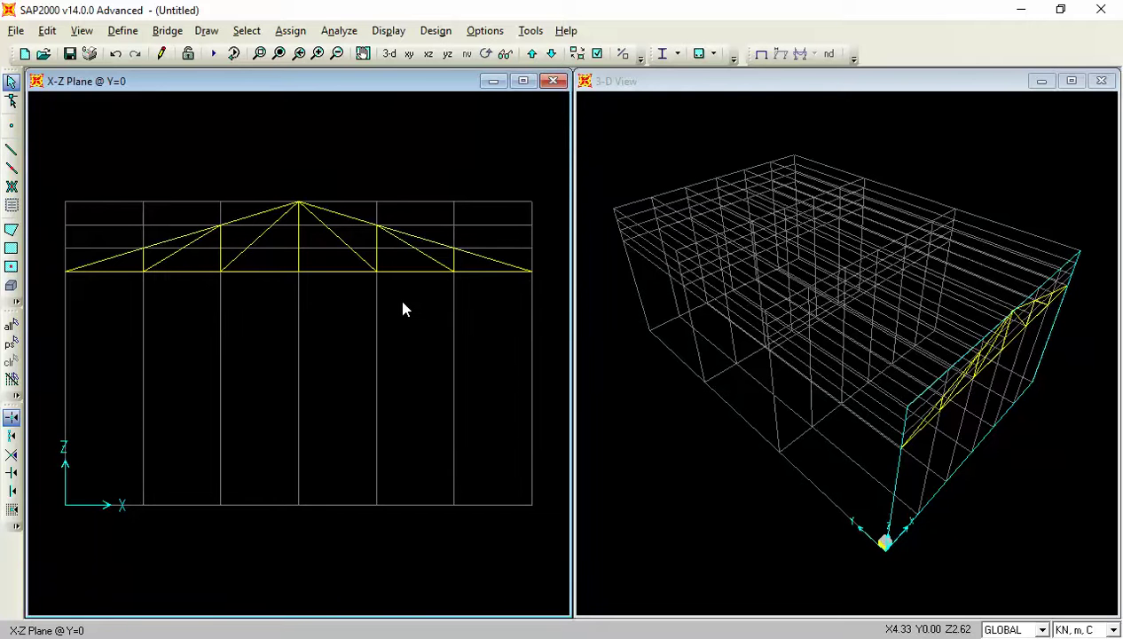
- Undo the four outward-sloping pinned diagonals
{"action": "key", "text": "ctrl+z"}
{"action": "key", "text": "ctrl+z"}
{"action": "key", "text": "ctrl+z"}
{"action": "key", "text": "ctrl+z"}
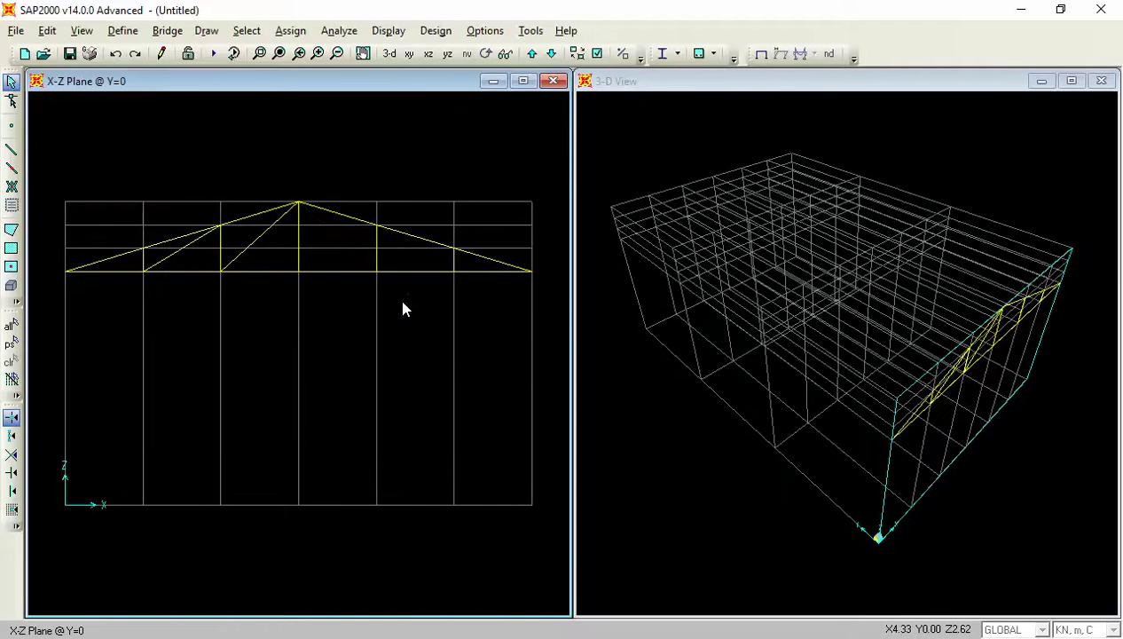
- Draw pinned diagonals from the top chord at X=1 to X=2, Z=3, from X=2 and X=4 to X=3, Z=3, and from X=5 to X=4, Z=3
{"action": "left_click", "coordinate": [11, 149]}
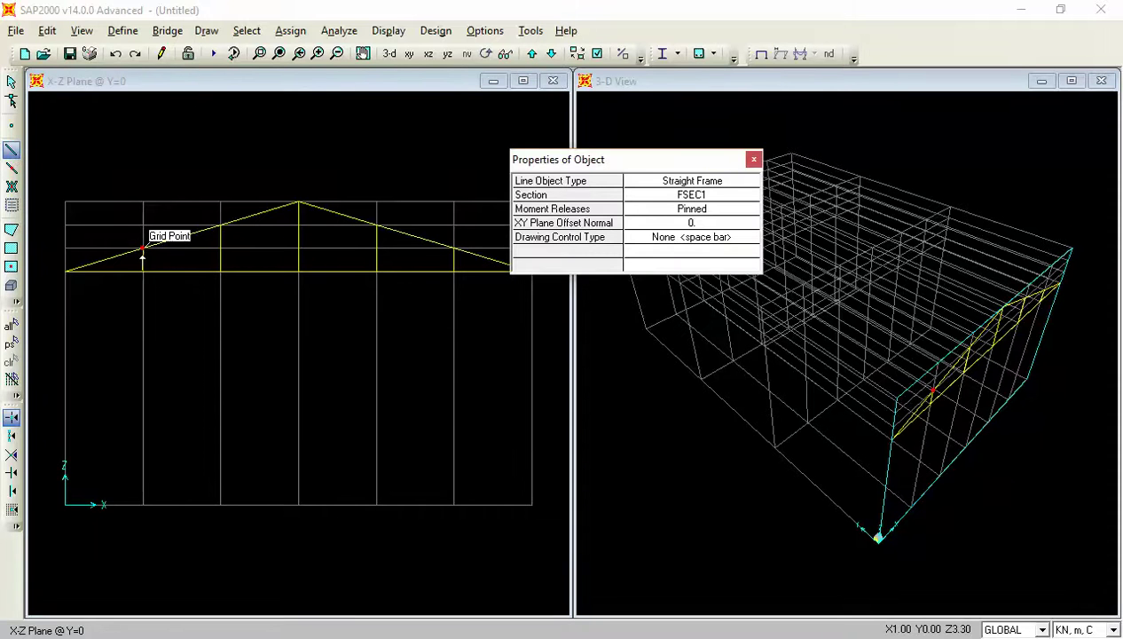
{"action": "left_click", "coordinate": [142, 249]}
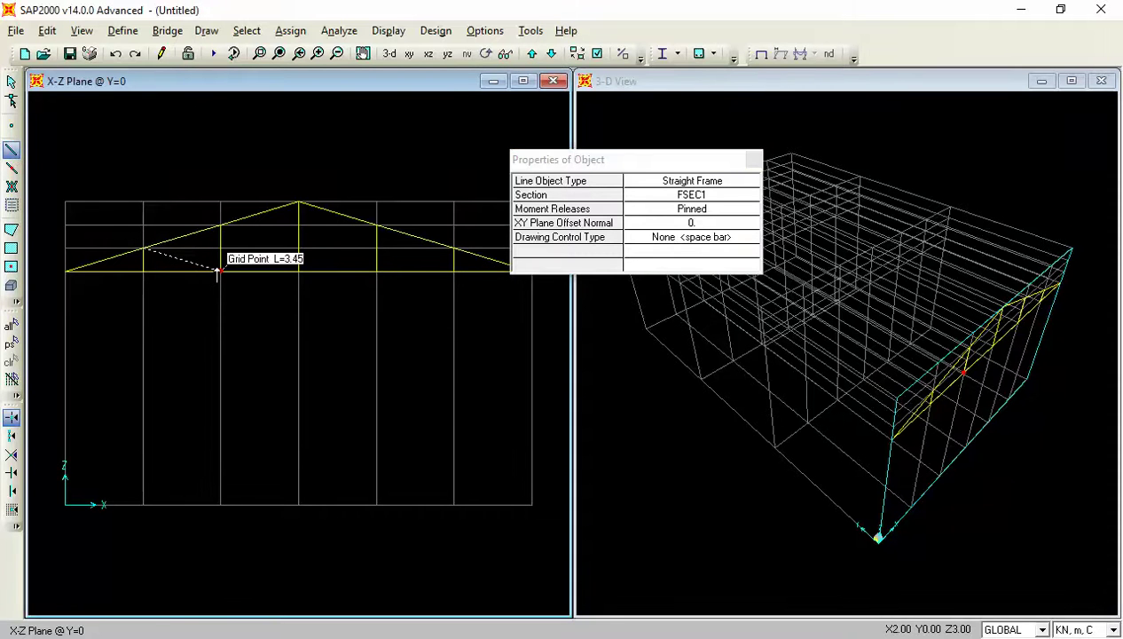
{"action": "left_click", "coordinate": [219, 271]}
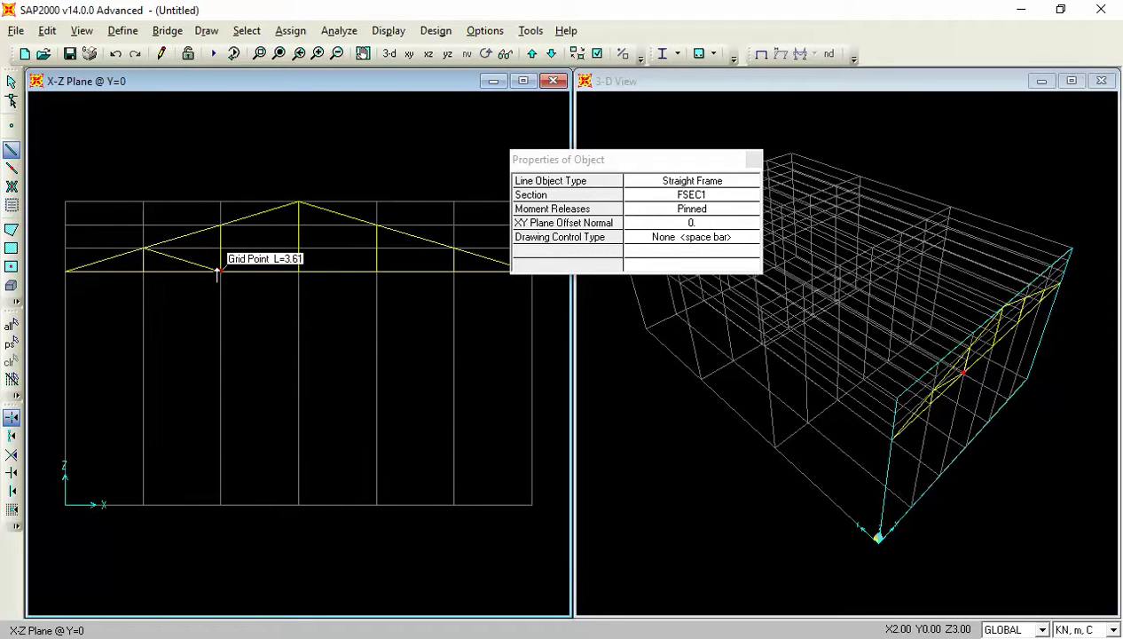
{"action": "left_click", "coordinate": [220, 226]}
{"action": "left_click", "coordinate": [298, 271]}
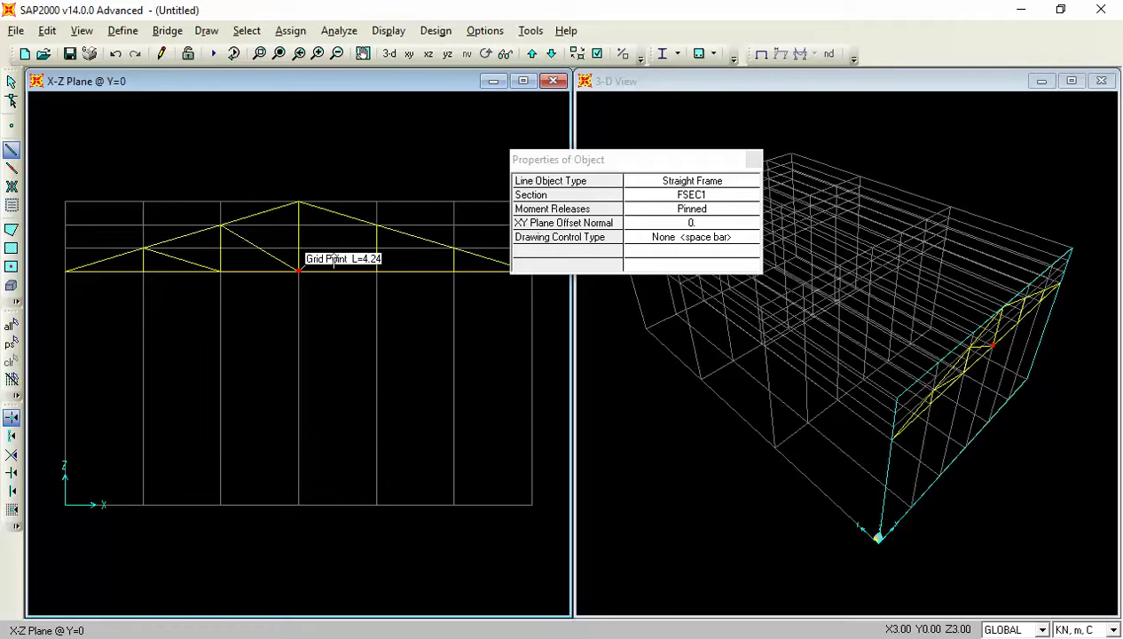
{"action": "left_click", "coordinate": [377, 226]}
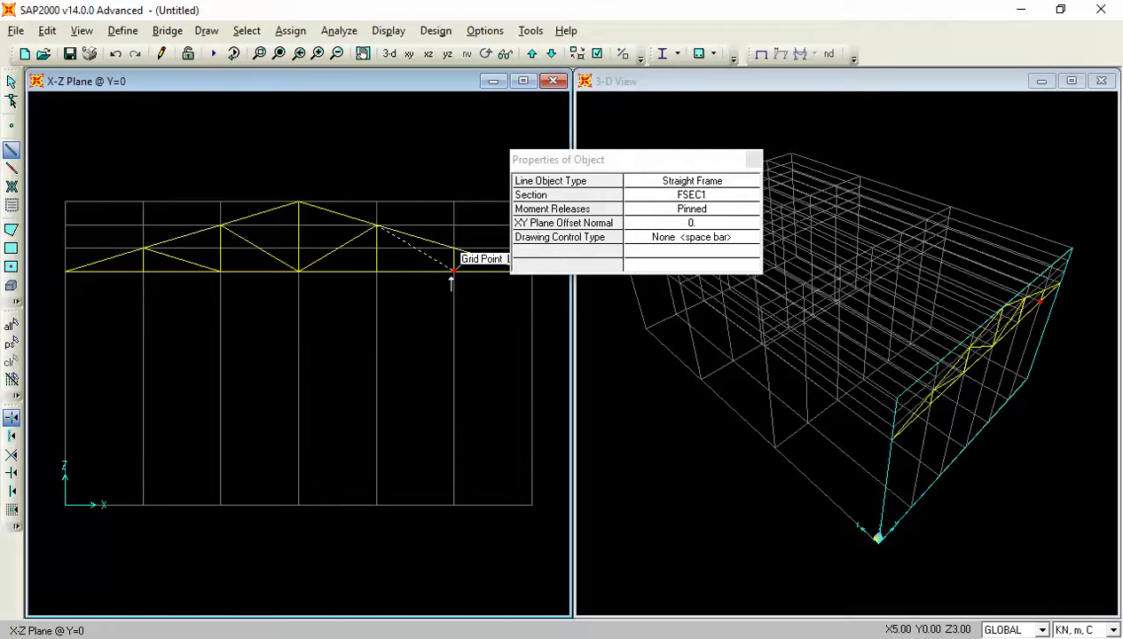
{"action": "left_click", "coordinate": [376, 271]}
{"action": "left_click", "coordinate": [453, 248]}
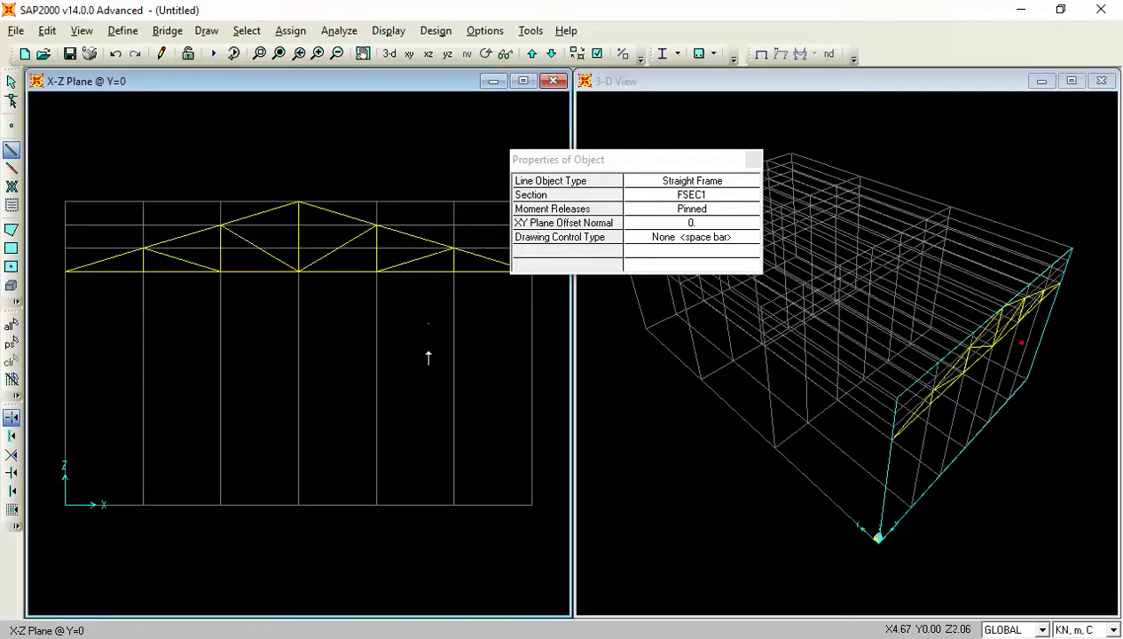
{"action": "key", "text": "Escape"}
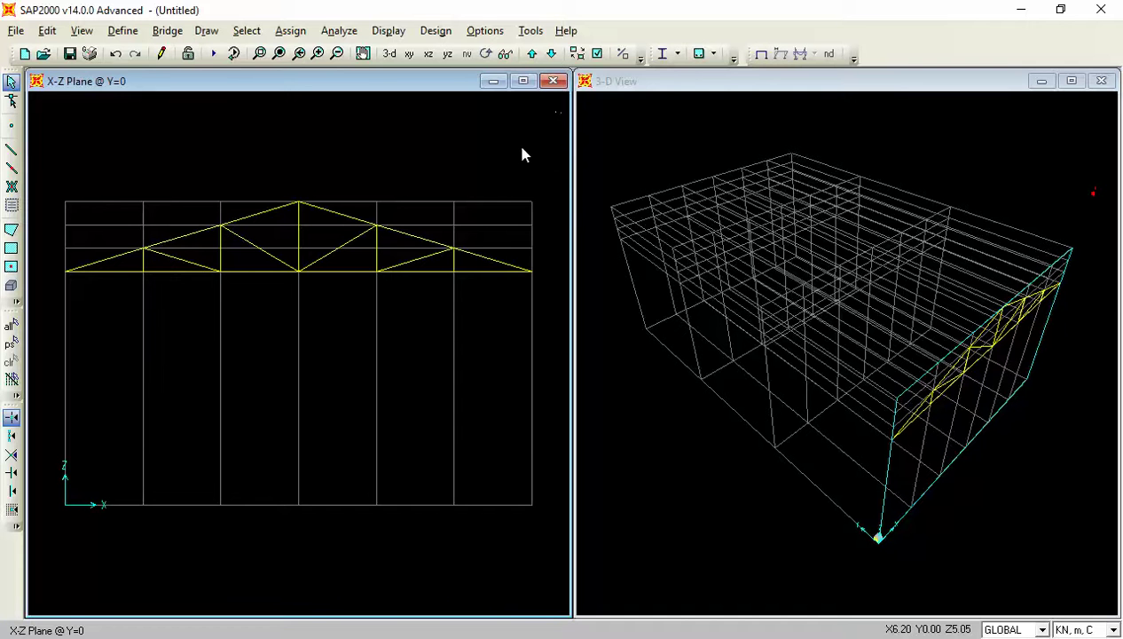
- Turn on the display of frame releases in the X-Z plane view
{"action": "left_click", "coordinate": [597, 53]}
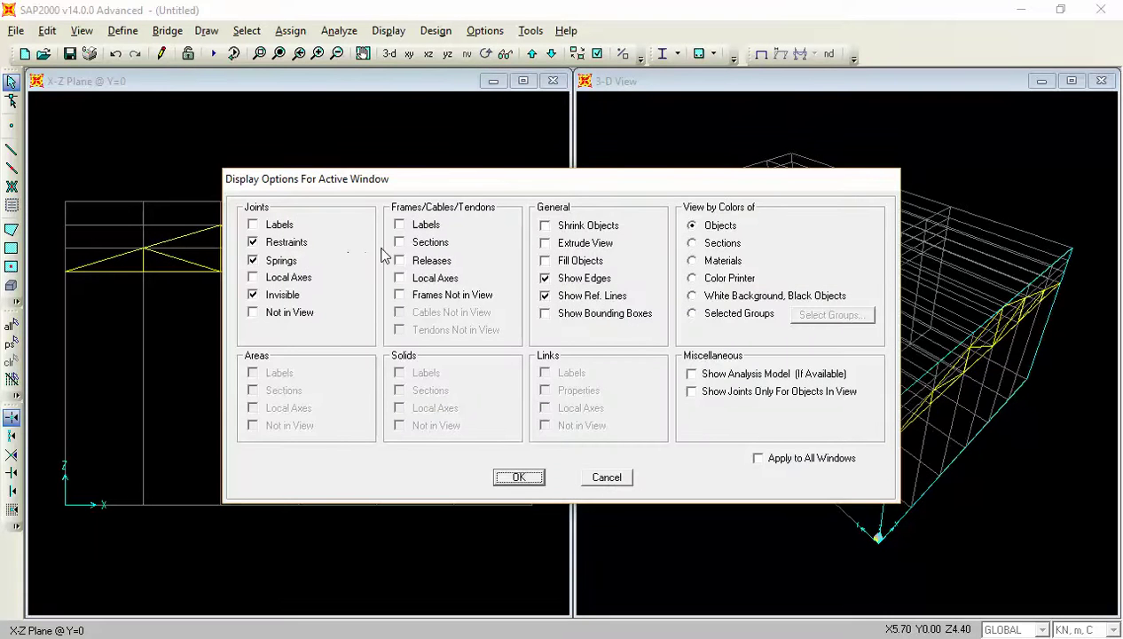
{"action": "left_click", "coordinate": [418, 263]}
{"action": "left_click", "coordinate": [519, 477]}
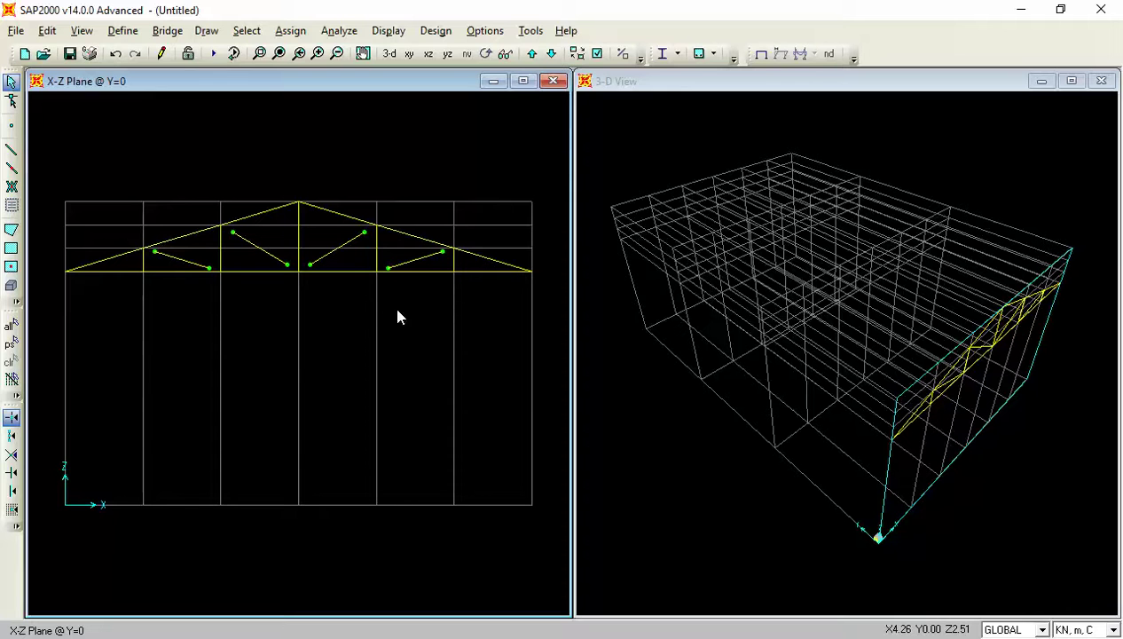
- Select the top-chord joints at X=1 and X=2 and also the whole truss, clearing each selection
{"action": "left_click", "coordinate": [222, 226]}
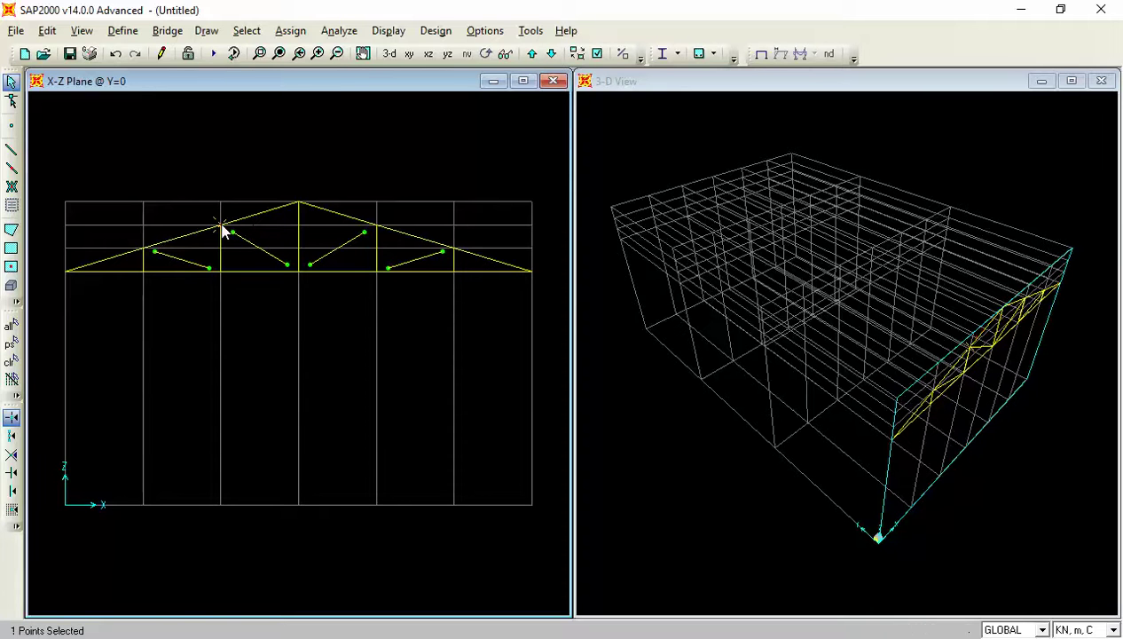
{"action": "left_click", "coordinate": [142, 248]}
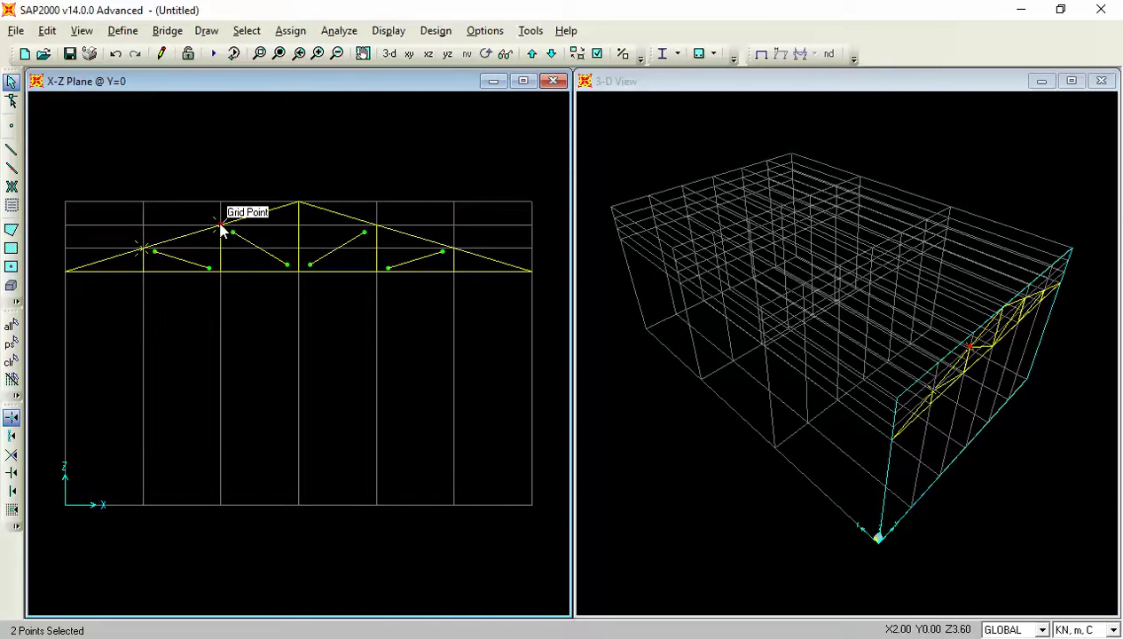
{"action": "key", "text": "ctrl+q"}
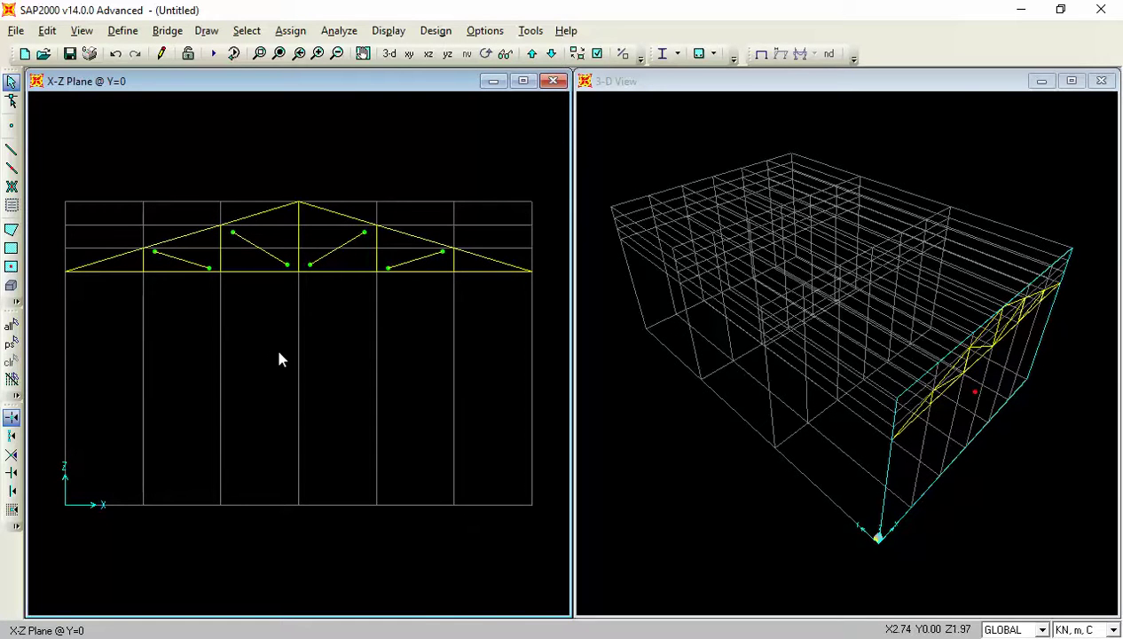
{"action": "left_click_drag", "start_coordinate": [37, 142], "coordinate": [533, 374]}
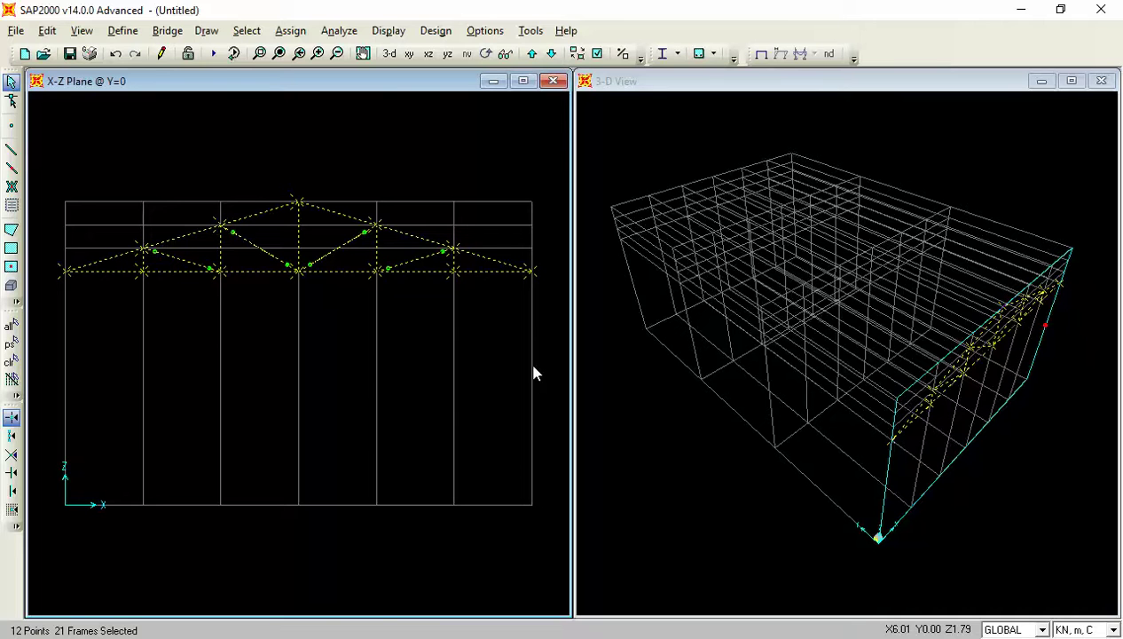
{"action": "key", "text": "ctrl+q"}
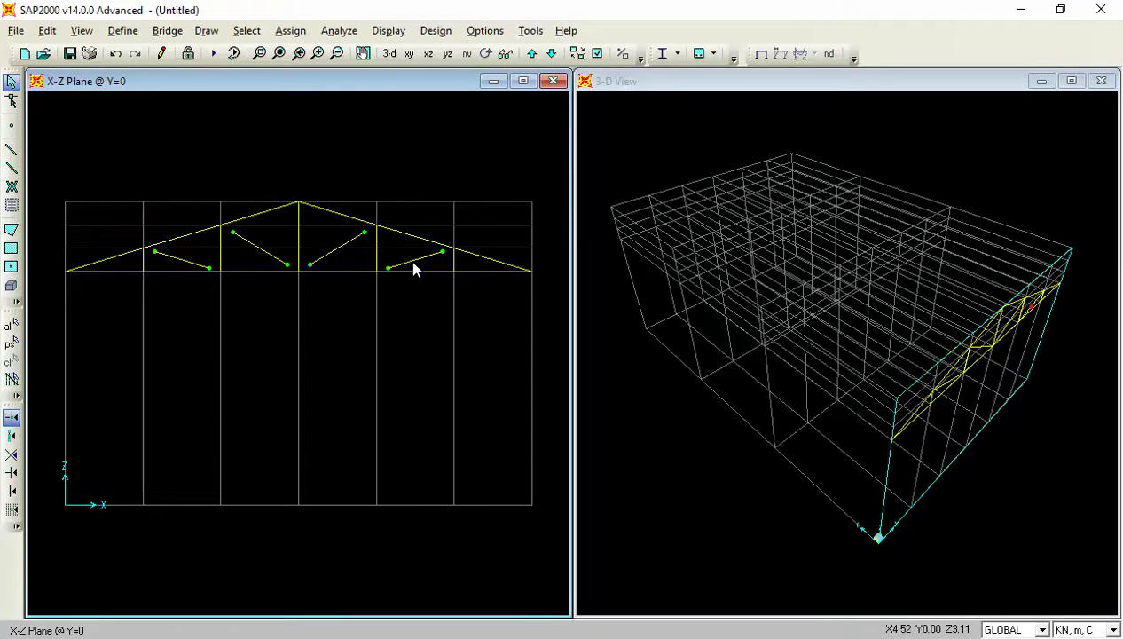
- Select the whole truss and release torsion at the member ends plus Moment 22 and Moment 33 at both start and end
{"action": "left_click_drag", "start_coordinate": [40, 133], "coordinate": [548, 380]}
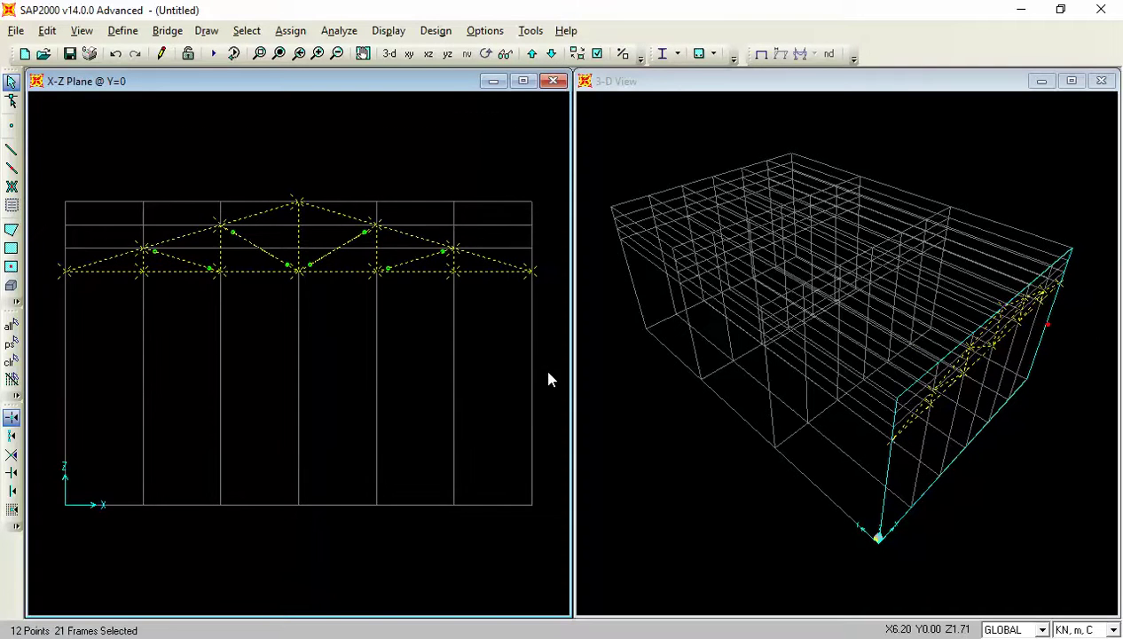
{"action": "left_click", "coordinate": [298, 34]}
{"action": "mouse_move", "coordinate": [319, 78]}
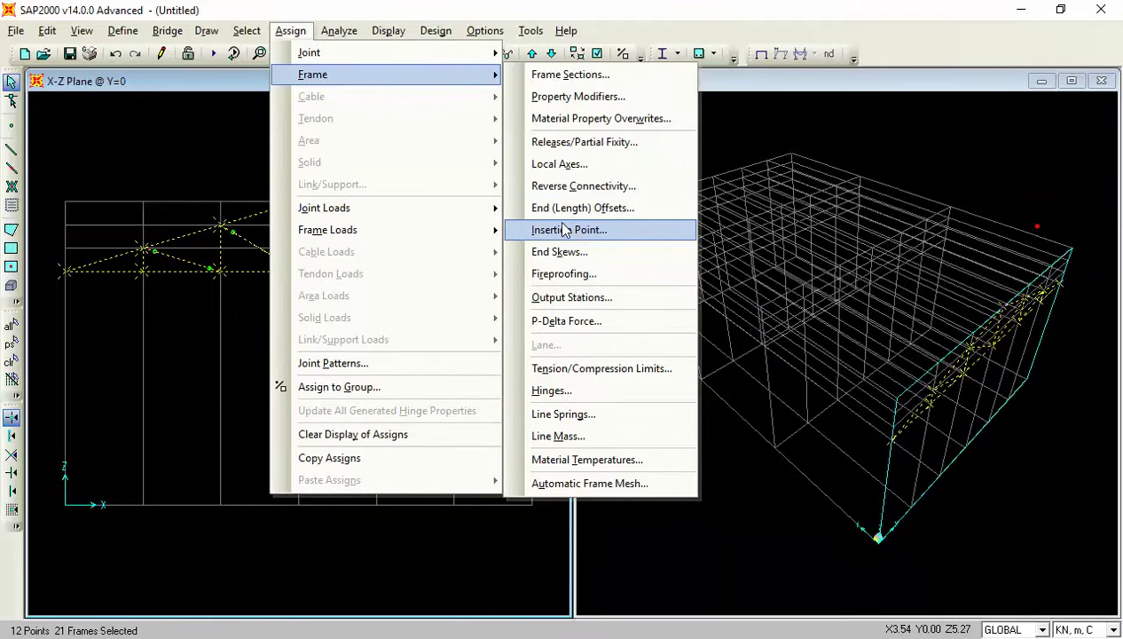
{"action": "left_click", "coordinate": [561, 145]}
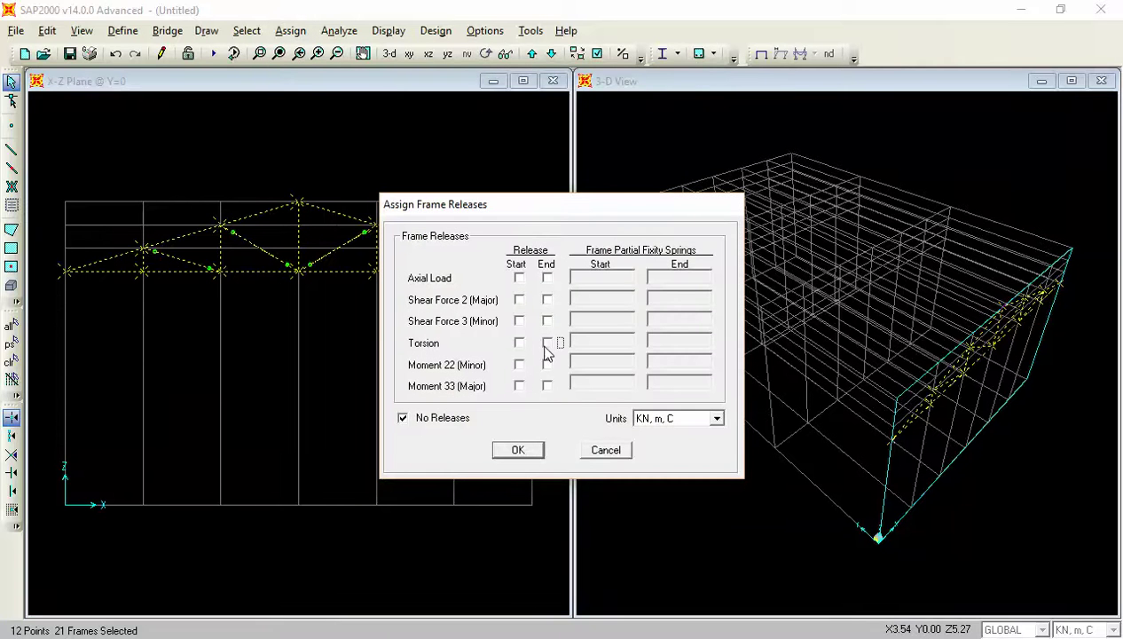
{"action": "left_click", "coordinate": [546, 344]}
{"action": "left_click", "coordinate": [519, 363]}
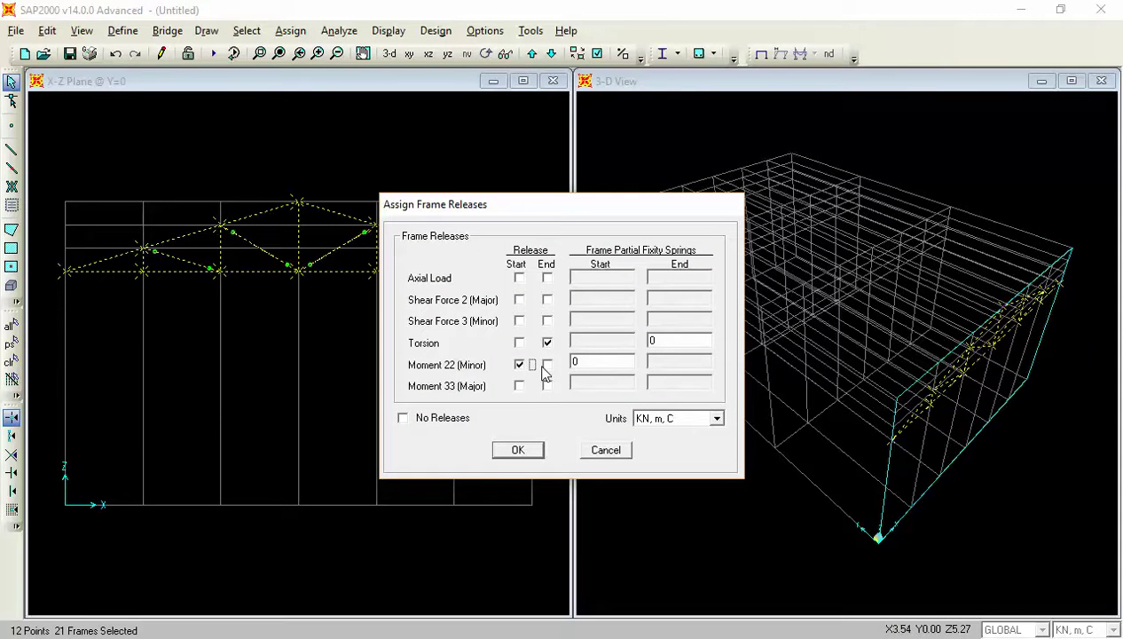
{"action": "left_click", "coordinate": [547, 385]}
{"action": "left_click", "coordinate": [547, 363]}
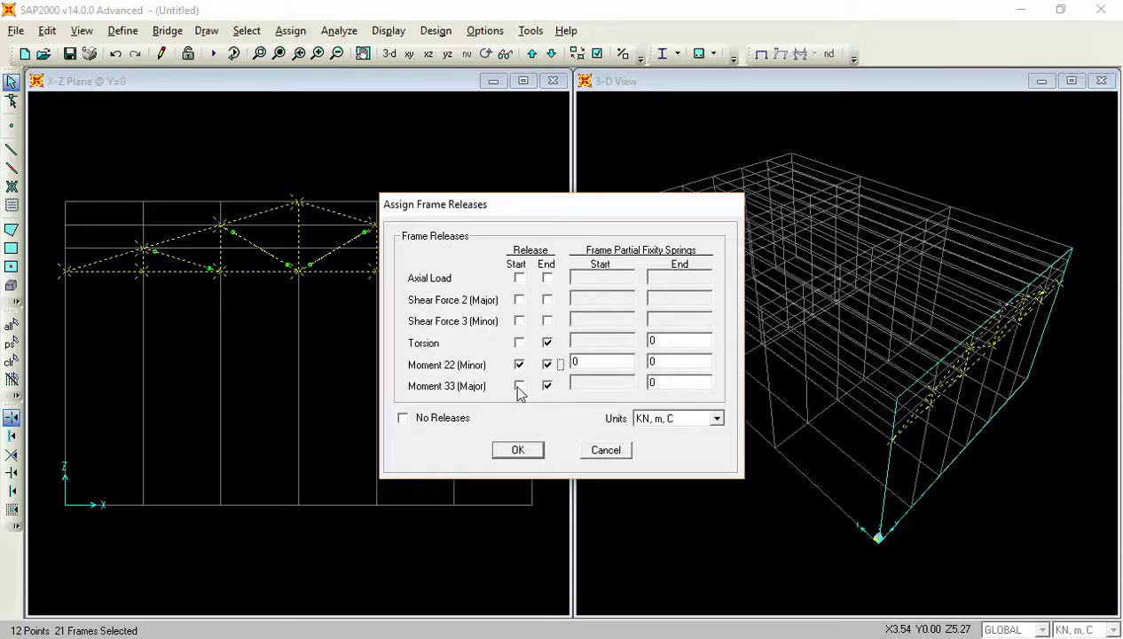
{"action": "left_click", "coordinate": [519, 387]}
{"action": "left_click", "coordinate": [517, 451]}
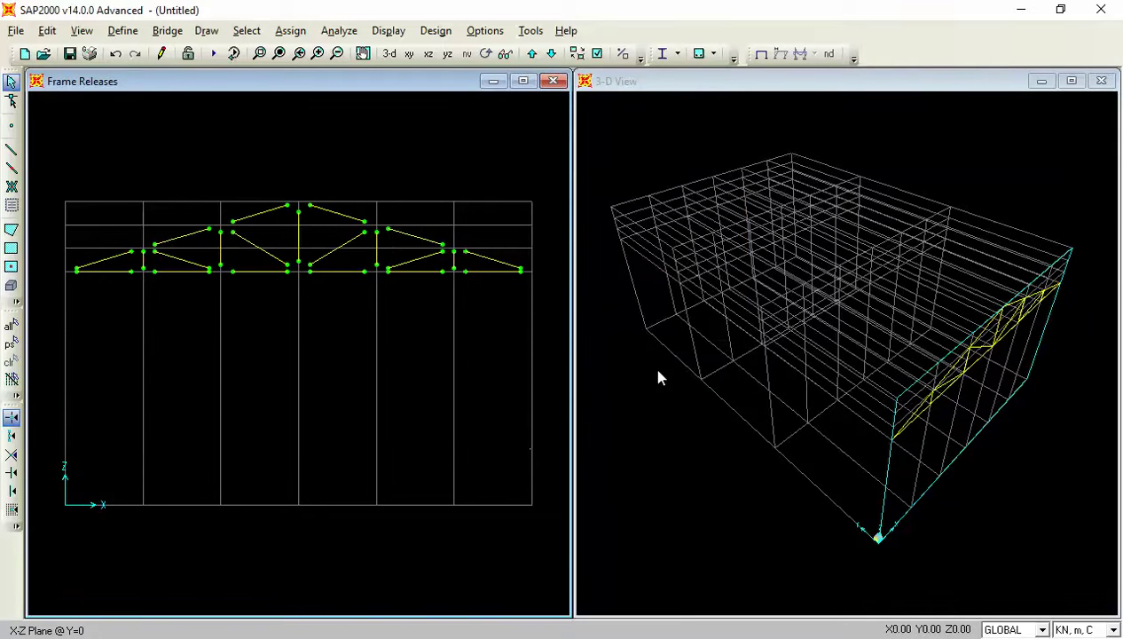
- Close the 3-D view window and remove the torsion, Moment 22 and Moment 33 releases from all truss members
{"action": "left_click", "coordinate": [1101, 81]}
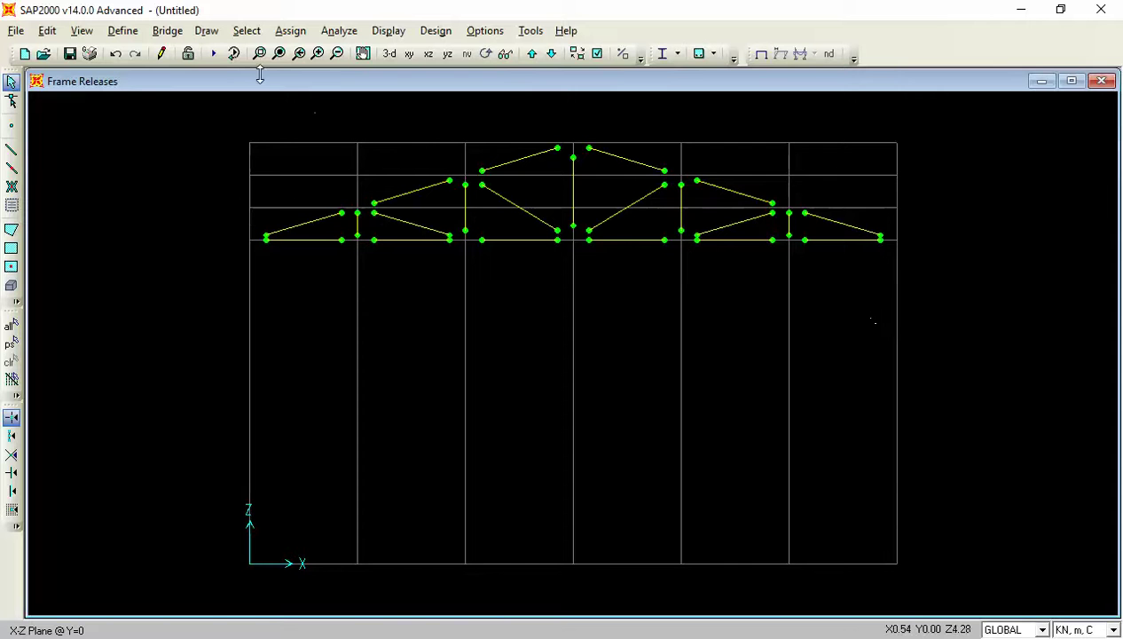
{"action": "mouse_move", "coordinate": [200, 103]}
{"action": "left_mouse_down"}
{"action": "mouse_move", "coordinate": [412, 206]}
{"action": "mouse_move", "coordinate": [887, 322]}
{"action": "left_mouse_up"}
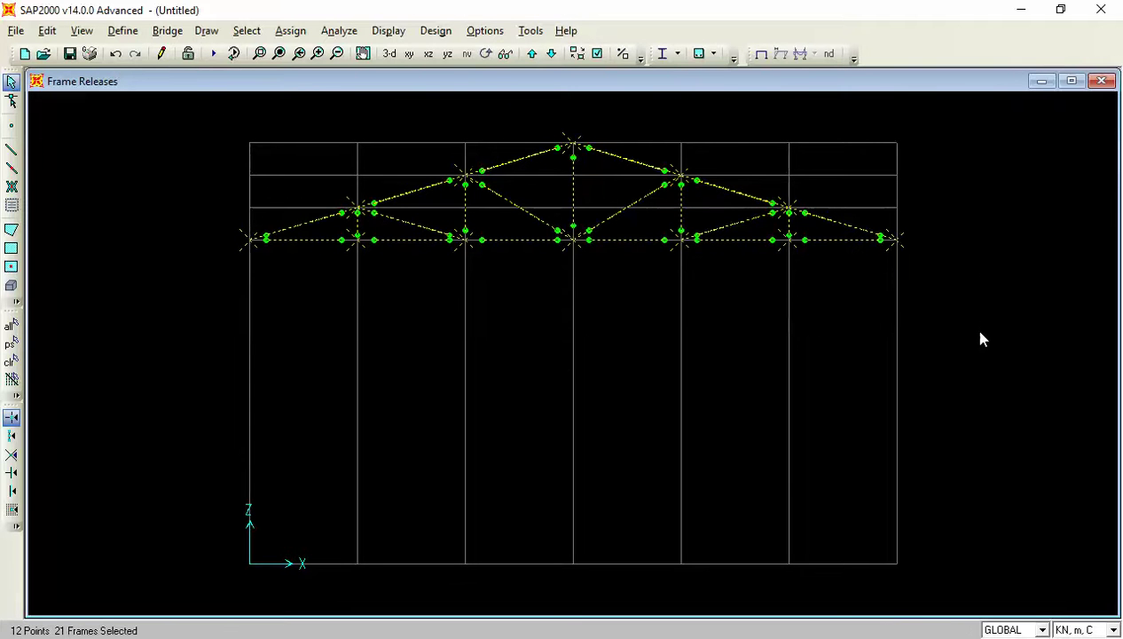
{"action": "left_click", "coordinate": [339, 30]}
{"action": "left_click", "coordinate": [290, 31]}
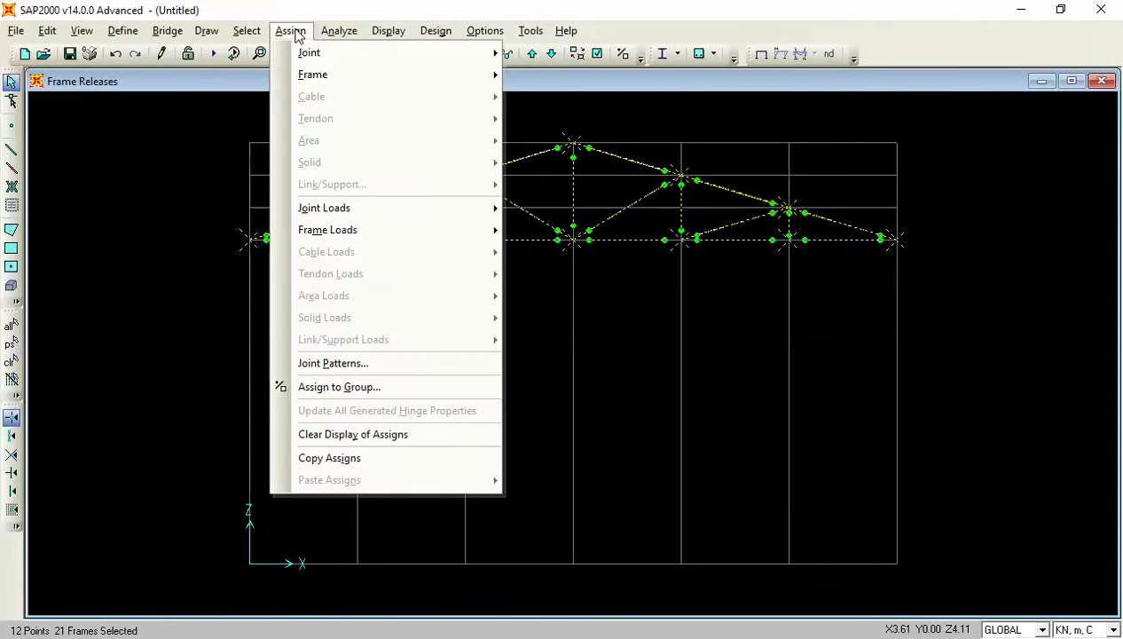
{"action": "mouse_move", "coordinate": [349, 83]}
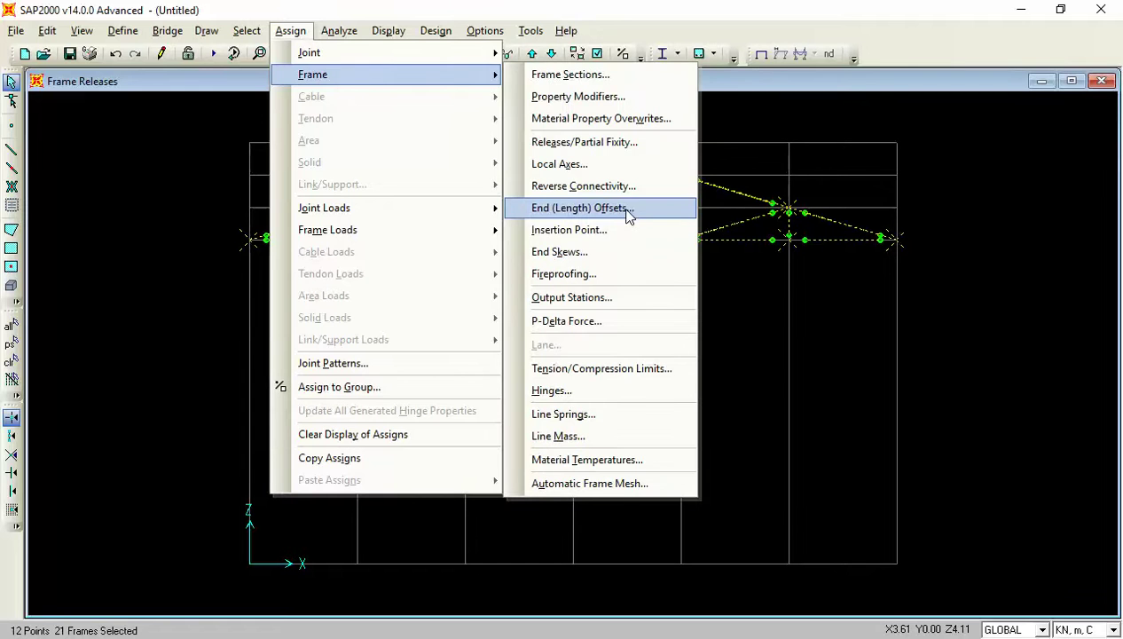
{"action": "left_click", "coordinate": [620, 143]}
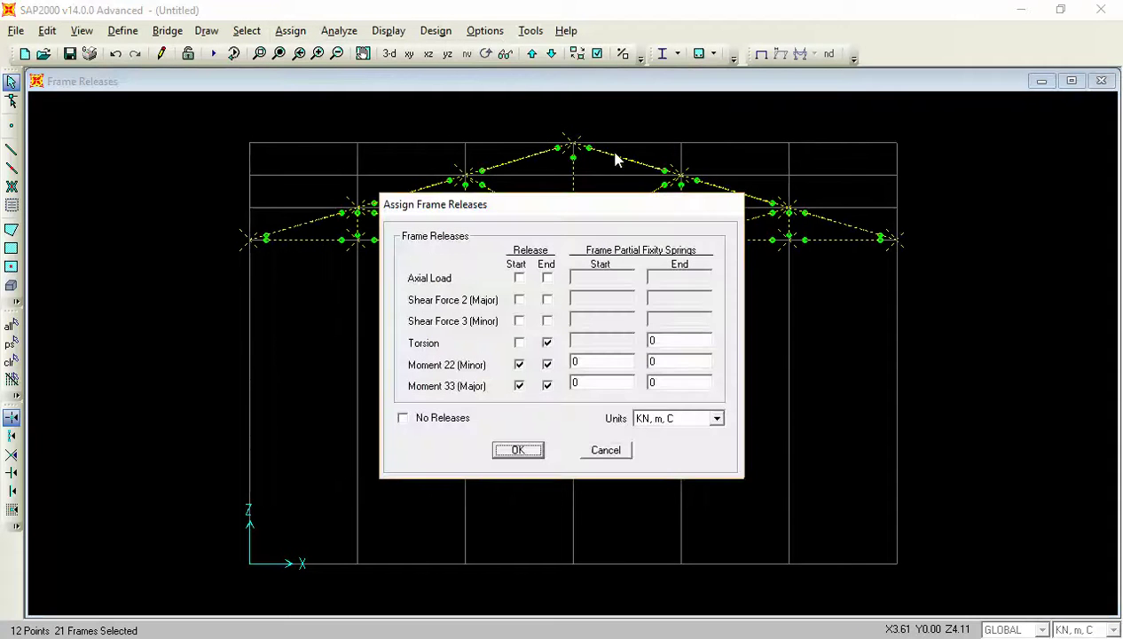
{"action": "left_click", "coordinate": [546, 342]}
{"action": "left_click", "coordinate": [547, 364]}
{"action": "left_click", "coordinate": [547, 385]}
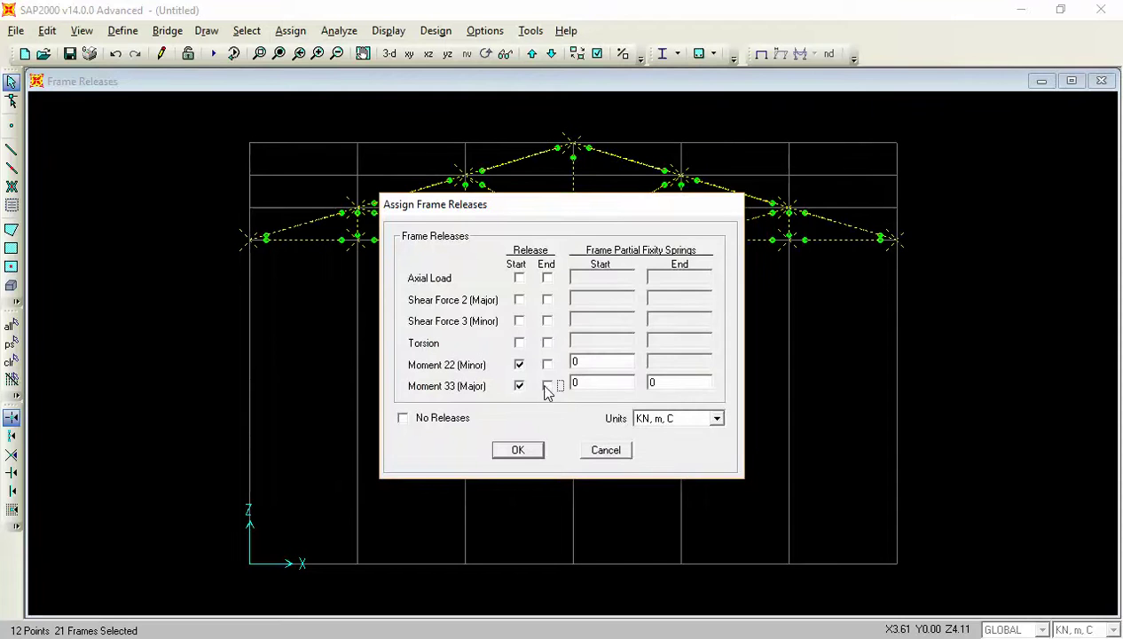
{"action": "left_click", "coordinate": [519, 385]}
{"action": "left_click", "coordinate": [519, 364]}
{"action": "left_click", "coordinate": [515, 450]}
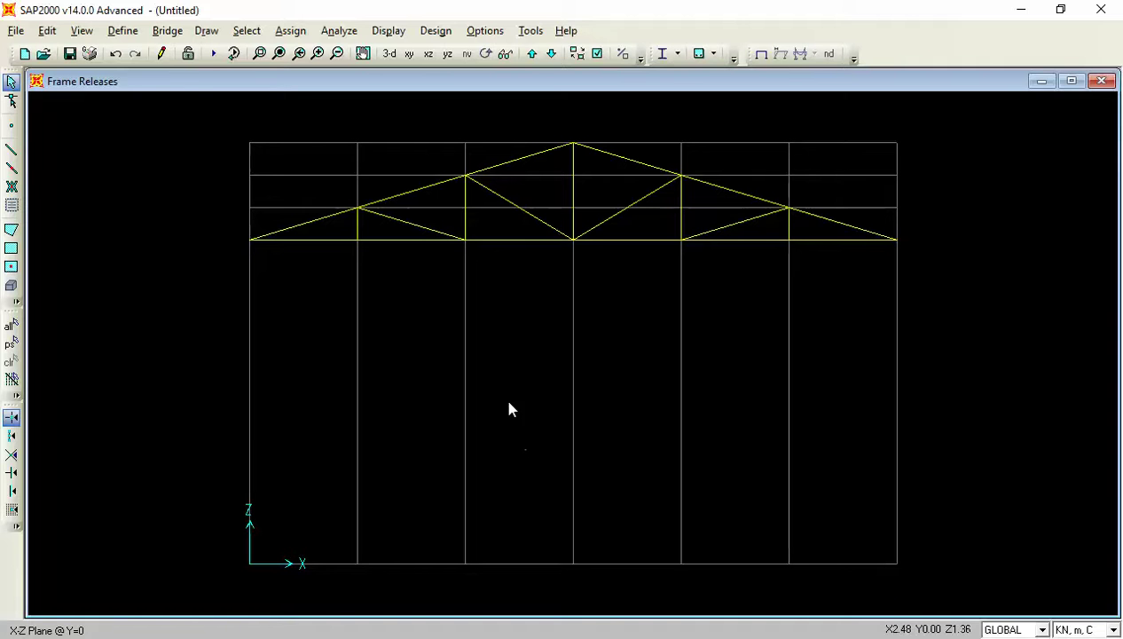
- Select the whole truss and open the frame section properties, cancelling the section assignment
{"action": "mouse_move", "coordinate": [191, 88]}
{"action": "left_mouse_down"}
{"action": "mouse_move", "coordinate": [210, 110]}
{"action": "mouse_move", "coordinate": [187, 91]}
{"action": "left_mouse_up"}
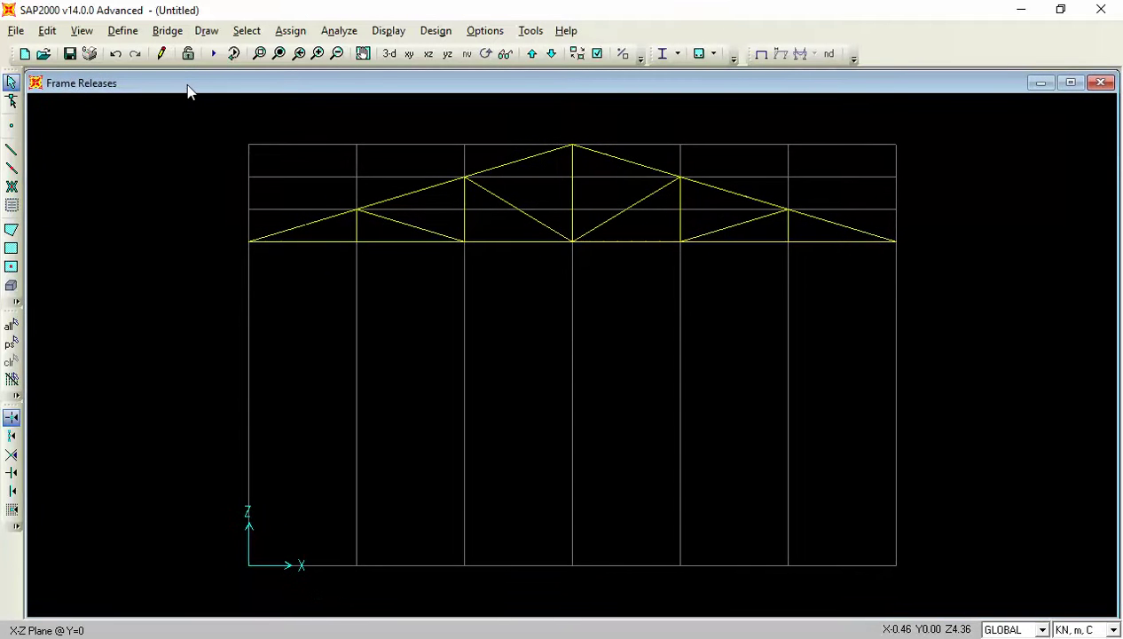
{"action": "left_click_drag", "start_coordinate": [177, 127], "coordinate": [963, 315]}
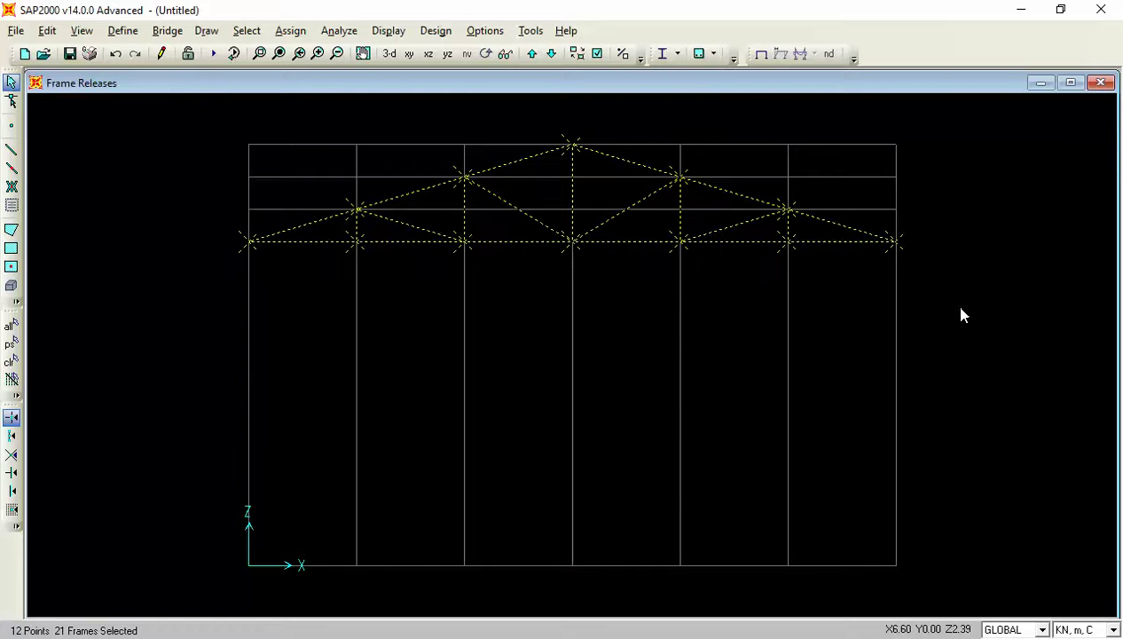
{"action": "left_click", "coordinate": [291, 30]}
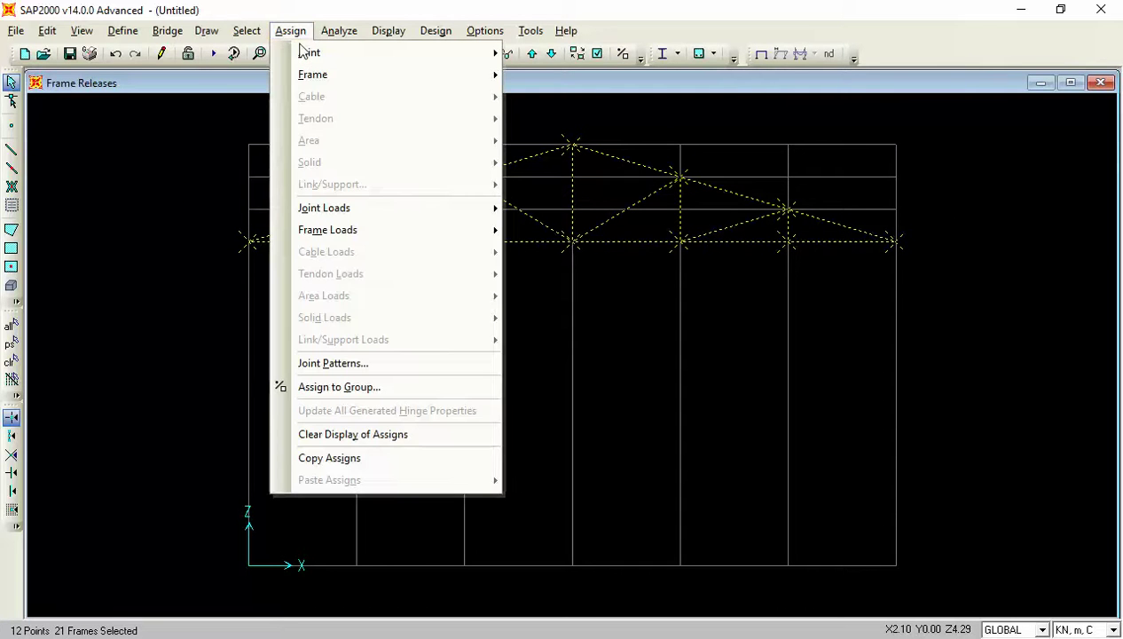
{"action": "mouse_move", "coordinate": [311, 76]}
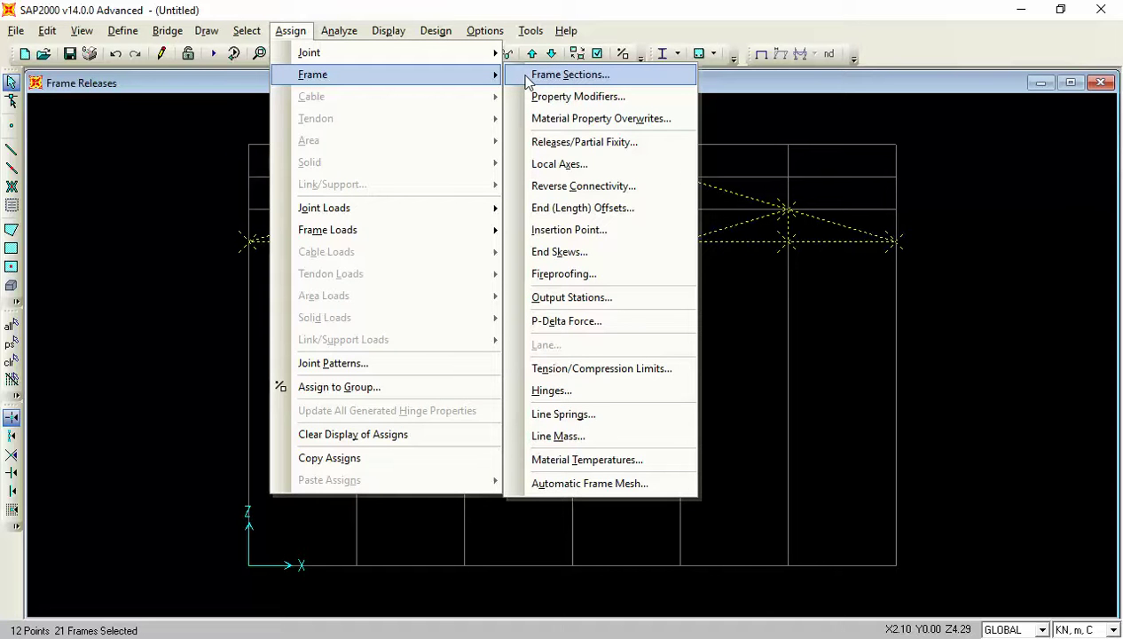
{"action": "left_click", "coordinate": [570, 74]}
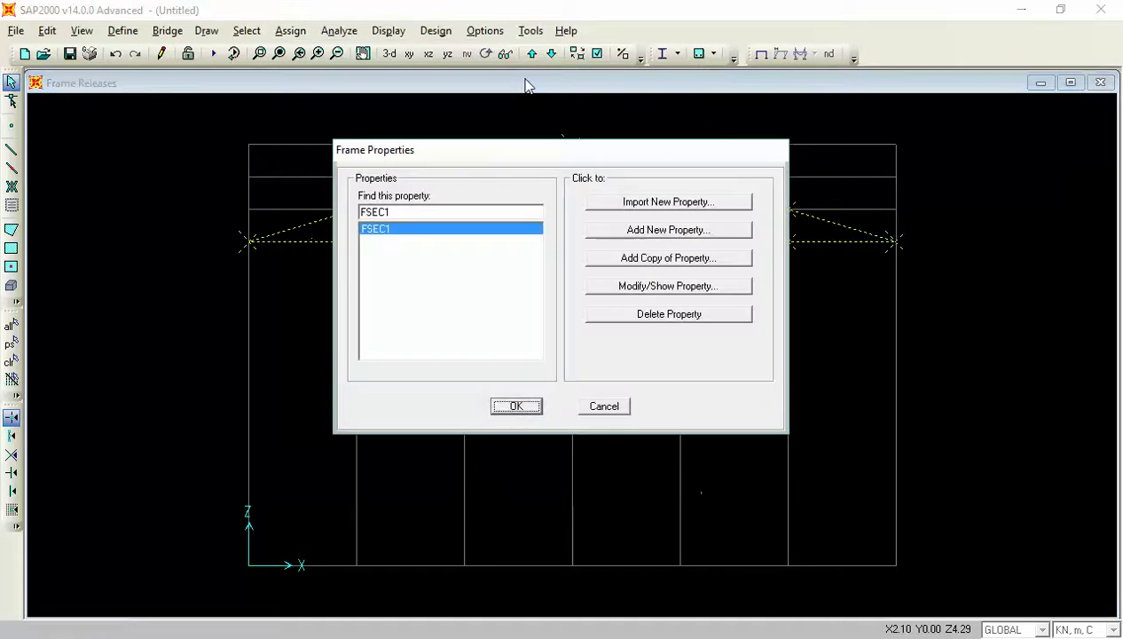
{"action": "left_click", "coordinate": [603, 407]}
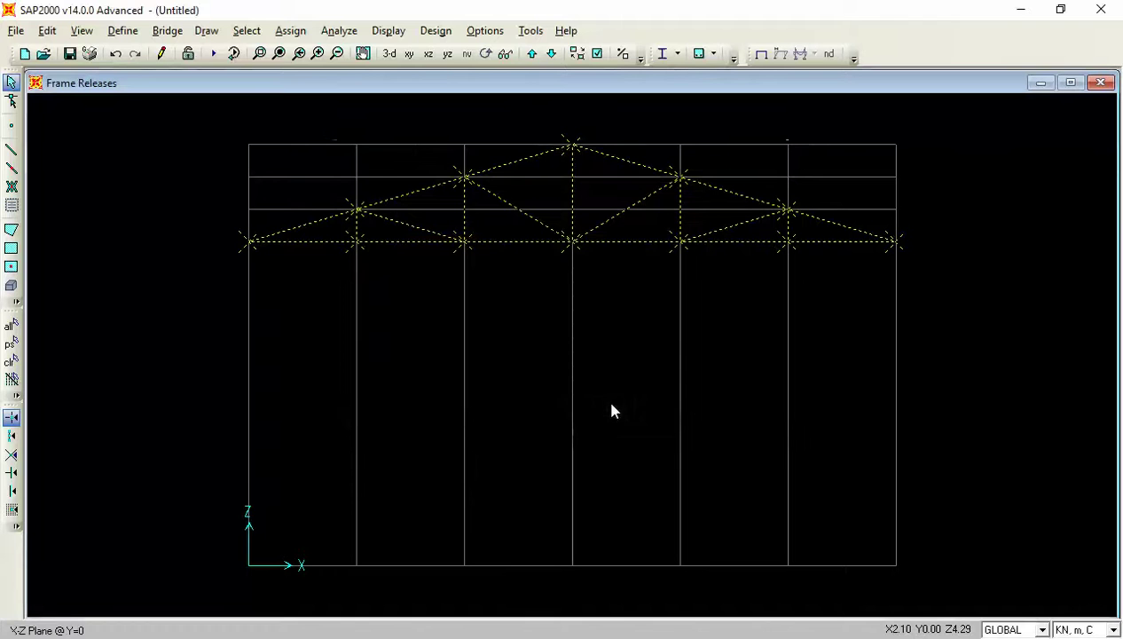
- Set the selected members' releases to torsion at the end and Moment 22 and Moment 33 at both start and end
{"action": "left_click", "coordinate": [286, 32]}
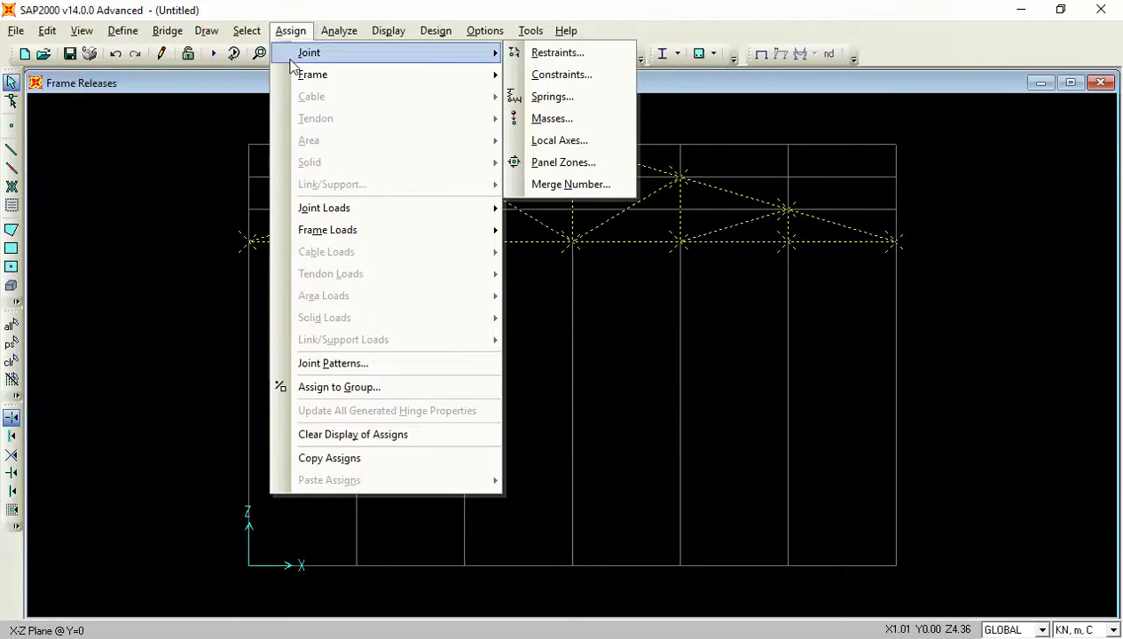
{"action": "mouse_move", "coordinate": [307, 75]}
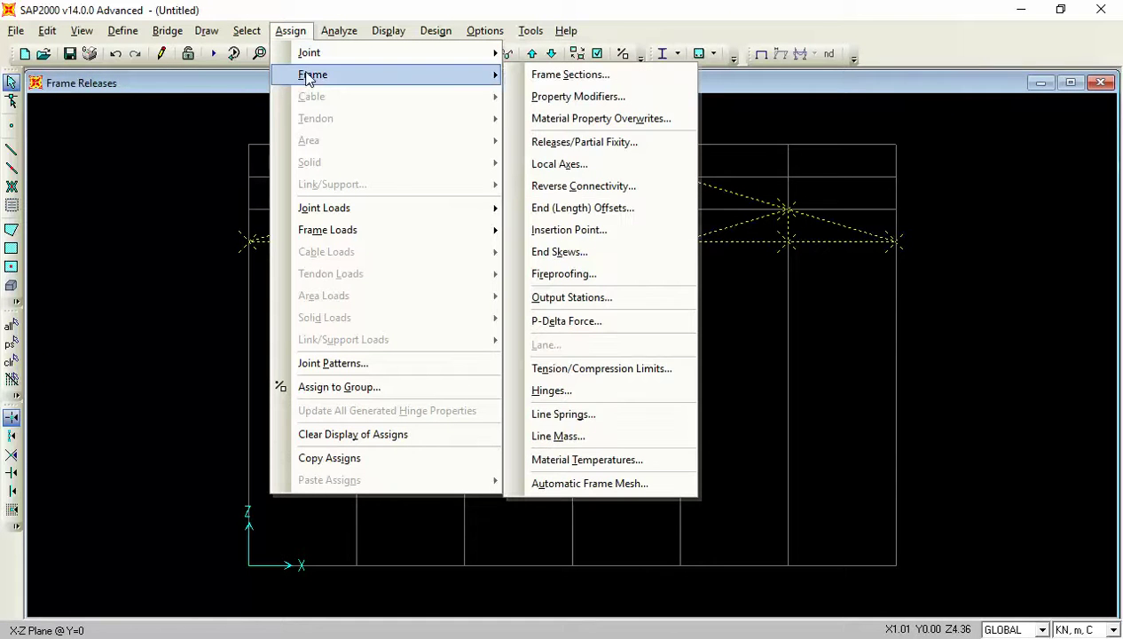
{"action": "left_click", "coordinate": [545, 144]}
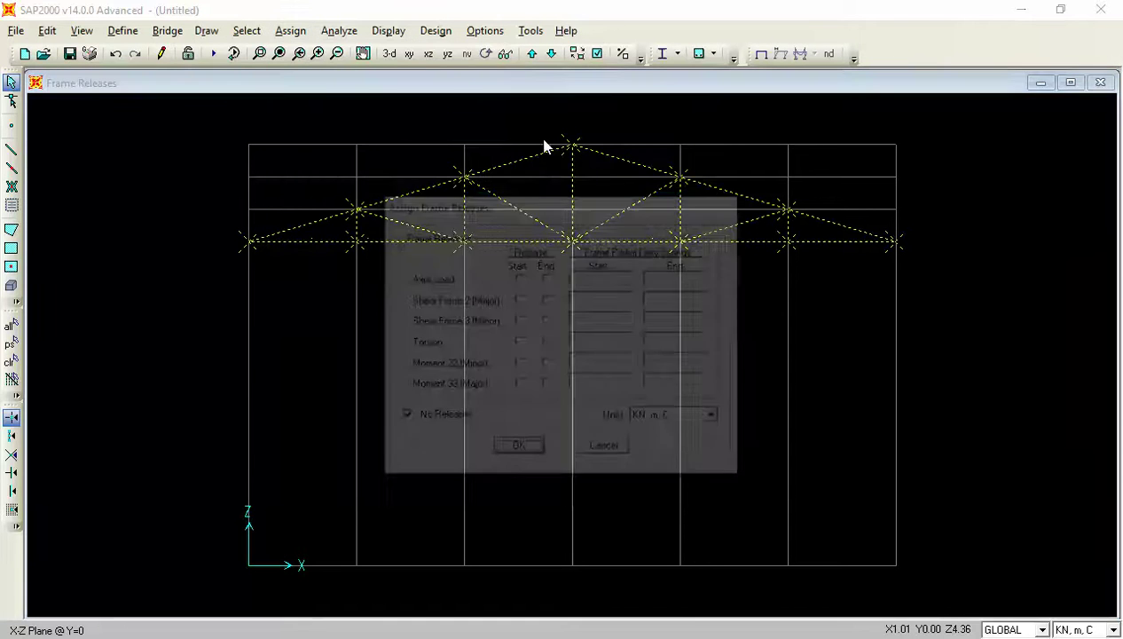
{"action": "left_click", "coordinate": [547, 343]}
{"action": "left_click", "coordinate": [519, 364]}
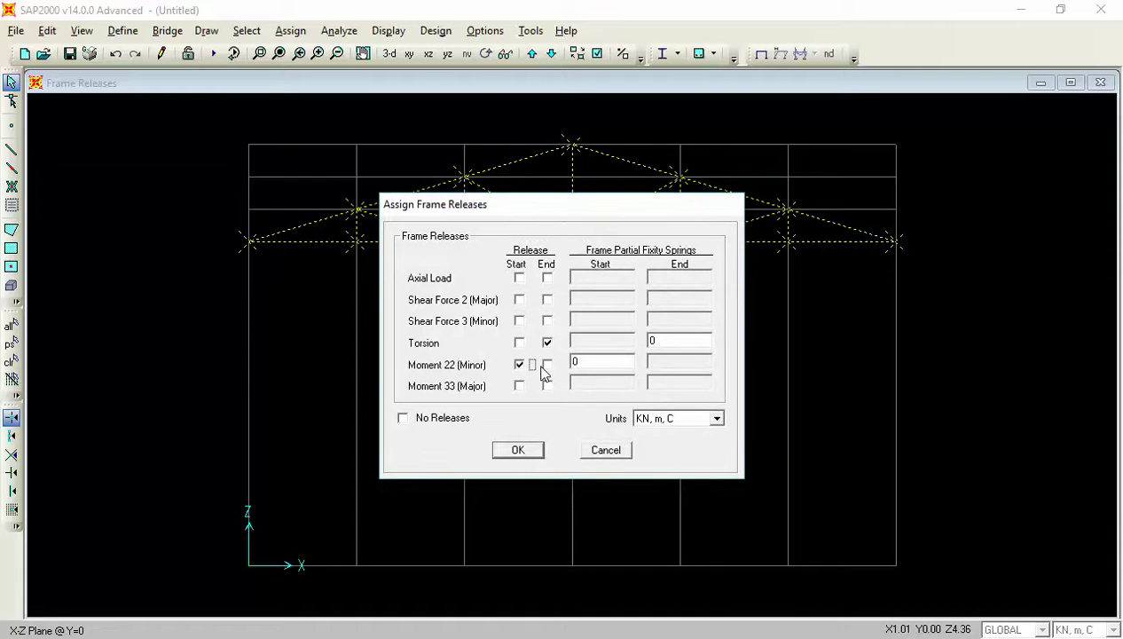
{"action": "left_click", "coordinate": [547, 364]}
{"action": "left_click", "coordinate": [546, 385]}
{"action": "left_click", "coordinate": [519, 385]}
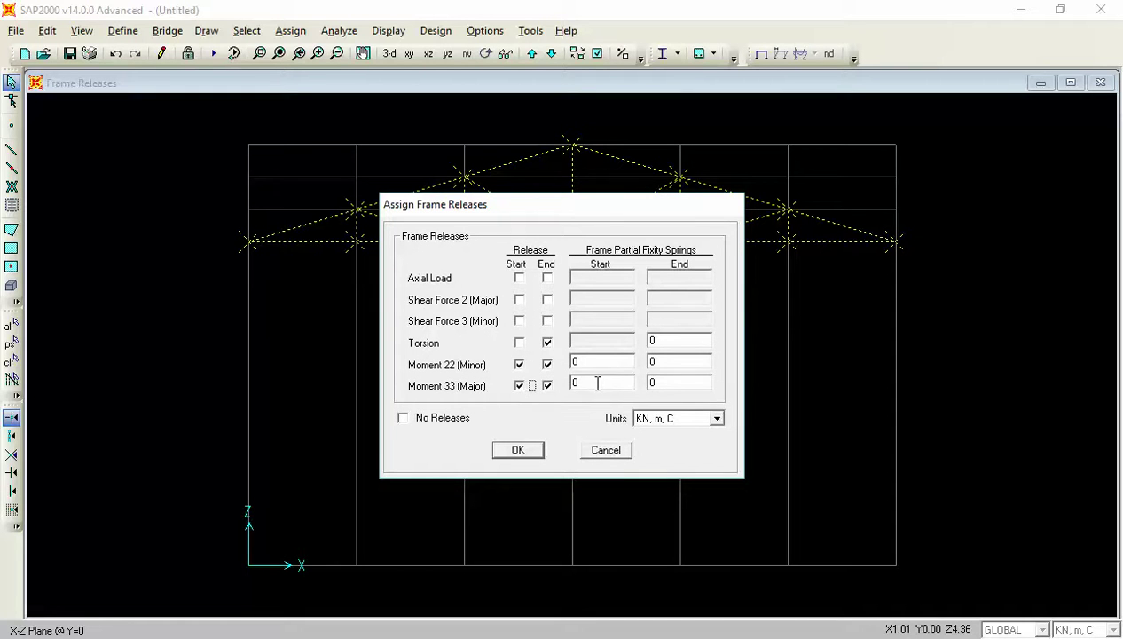
- Go through the partial fixity spring values for torsion, Moment 22 and Moment 33, and apply the releases to the truss
{"action": "double_click", "coordinate": [584, 361]}
{"action": "double_click", "coordinate": [667, 382]}
{"action": "double_click", "coordinate": [670, 362]}
{"action": "double_click", "coordinate": [670, 340]}
{"action": "double_click", "coordinate": [662, 362]}
{"action": "double_click", "coordinate": [664, 381]}
{"action": "double_click", "coordinate": [617, 366]}
{"action": "double_click", "coordinate": [607, 380]}
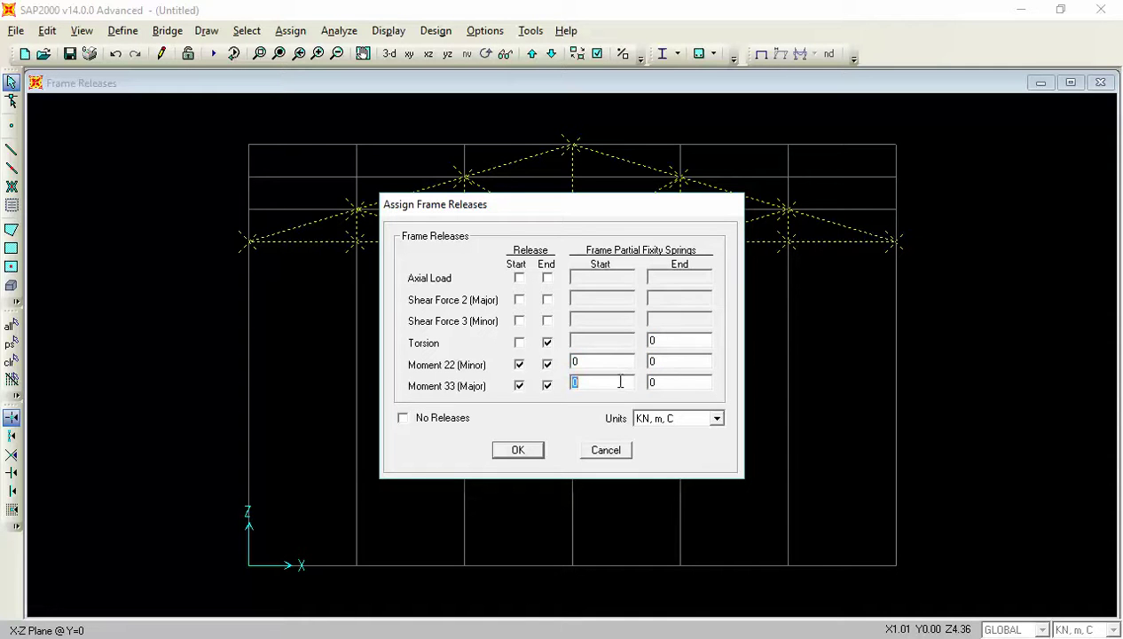
{"action": "double_click", "coordinate": [667, 382]}
{"action": "double_click", "coordinate": [667, 361]}
{"action": "double_click", "coordinate": [673, 341]}
{"action": "double_click", "coordinate": [669, 360]}
{"action": "left_click", "coordinate": [533, 455]}
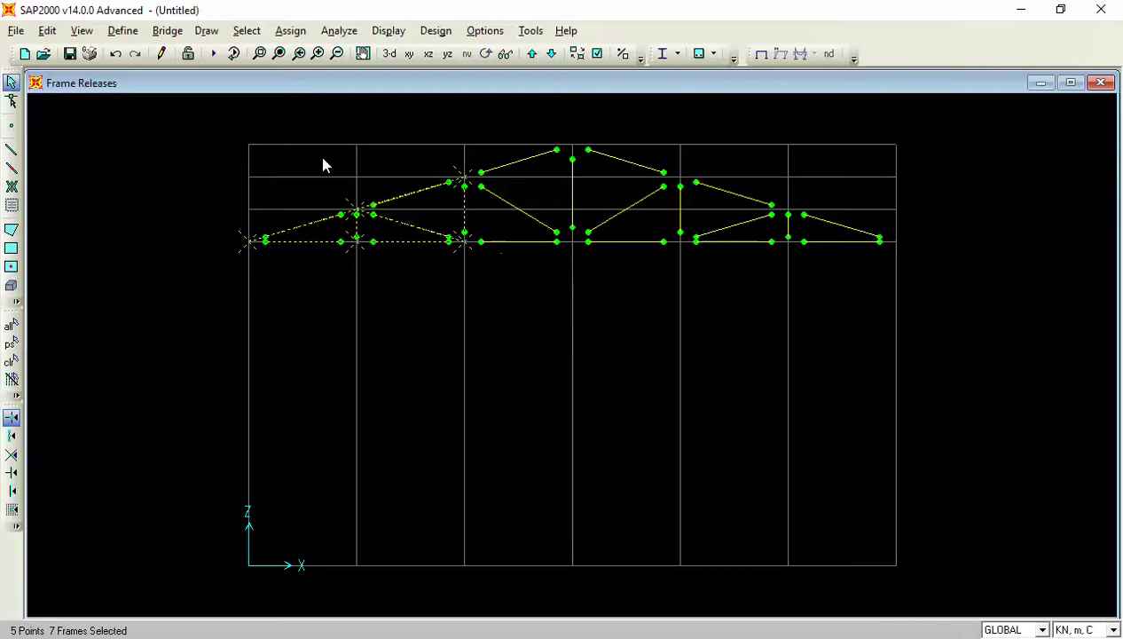
- Select the whole truss again and clear its end torsion release and its start and end Moment 22 and Moment 33 releases
{"action": "left_click_drag", "start_coordinate": [173, 104], "coordinate": [930, 331]}
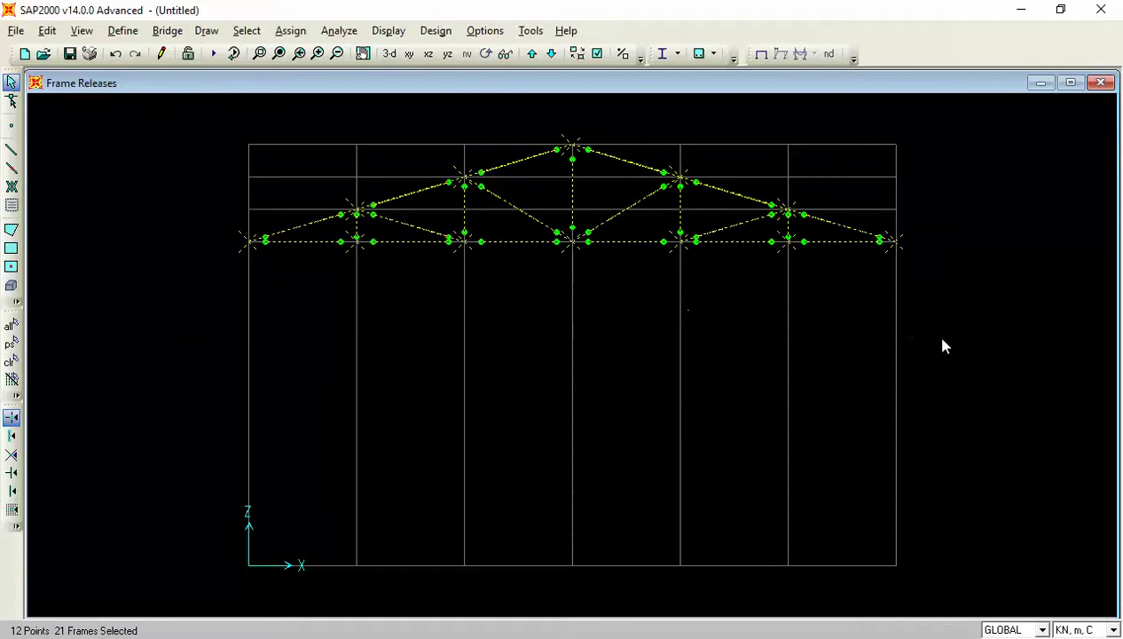
{"action": "left_click", "coordinate": [292, 31]}
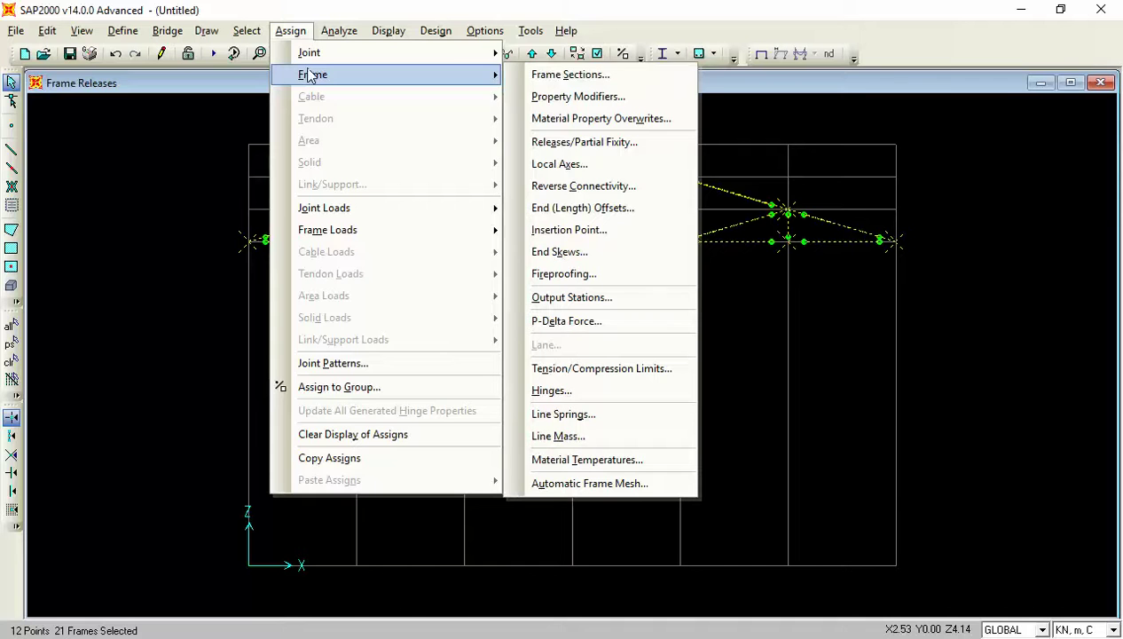
{"action": "left_click", "coordinate": [623, 142]}
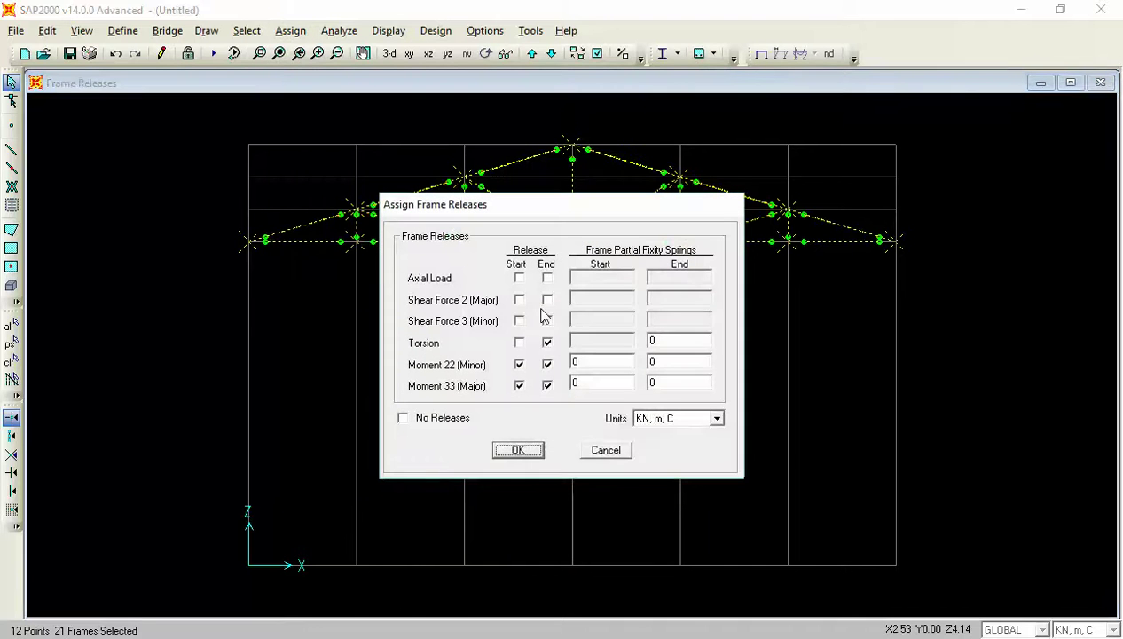
{"action": "left_click", "coordinate": [546, 343]}
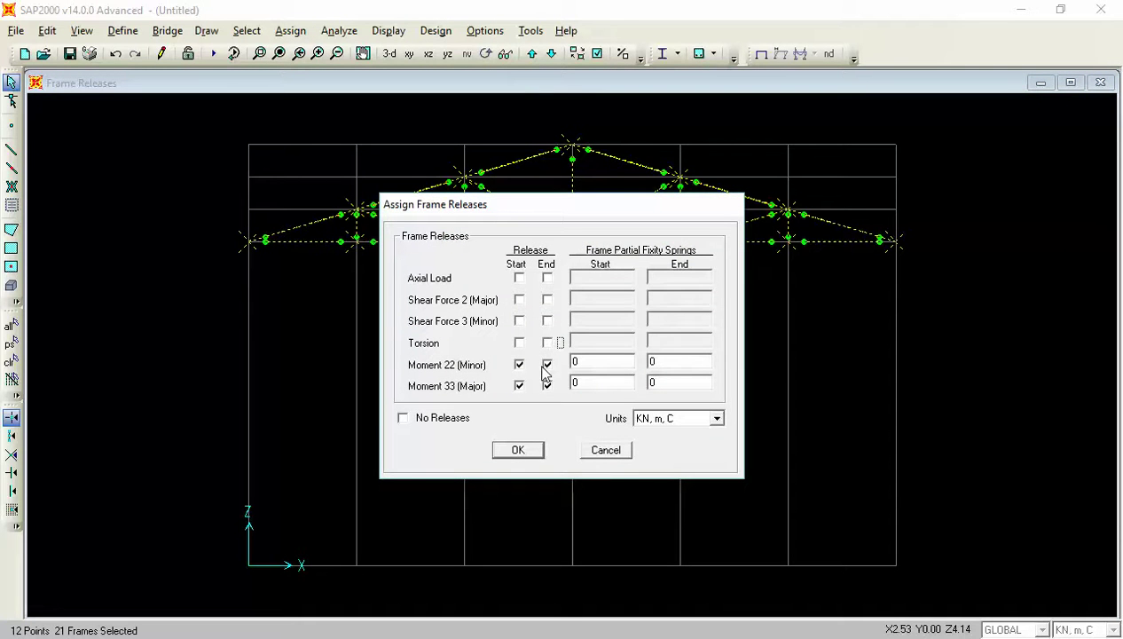
{"action": "left_click", "coordinate": [546, 364]}
{"action": "left_click", "coordinate": [547, 386]}
{"action": "left_click", "coordinate": [519, 386]}
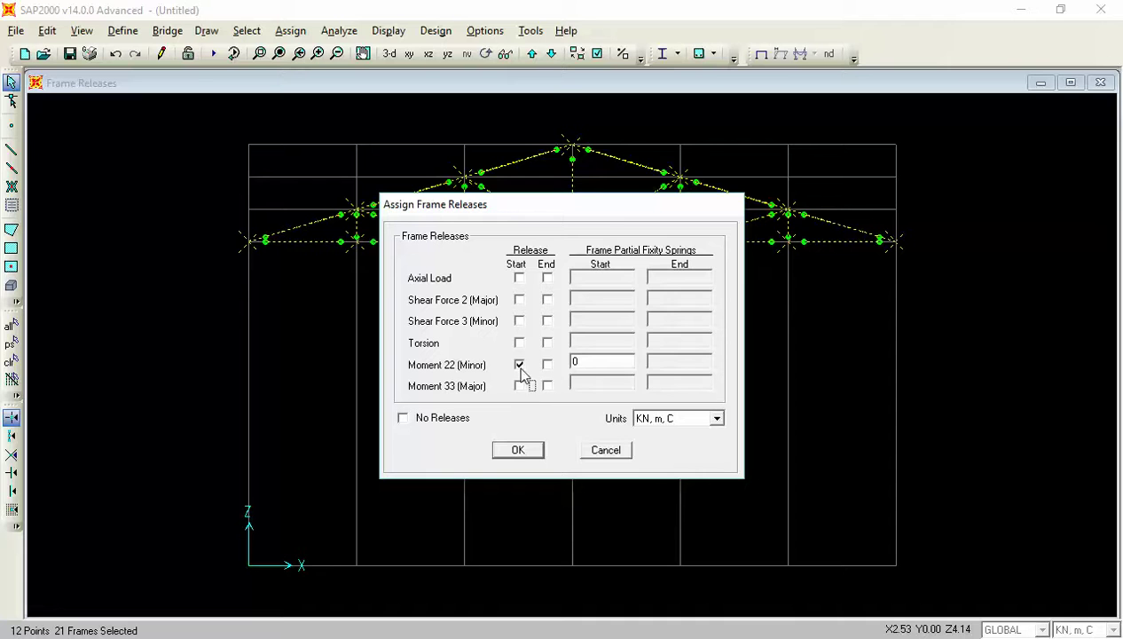
{"action": "left_click", "coordinate": [519, 364]}
{"action": "left_click", "coordinate": [518, 450]}
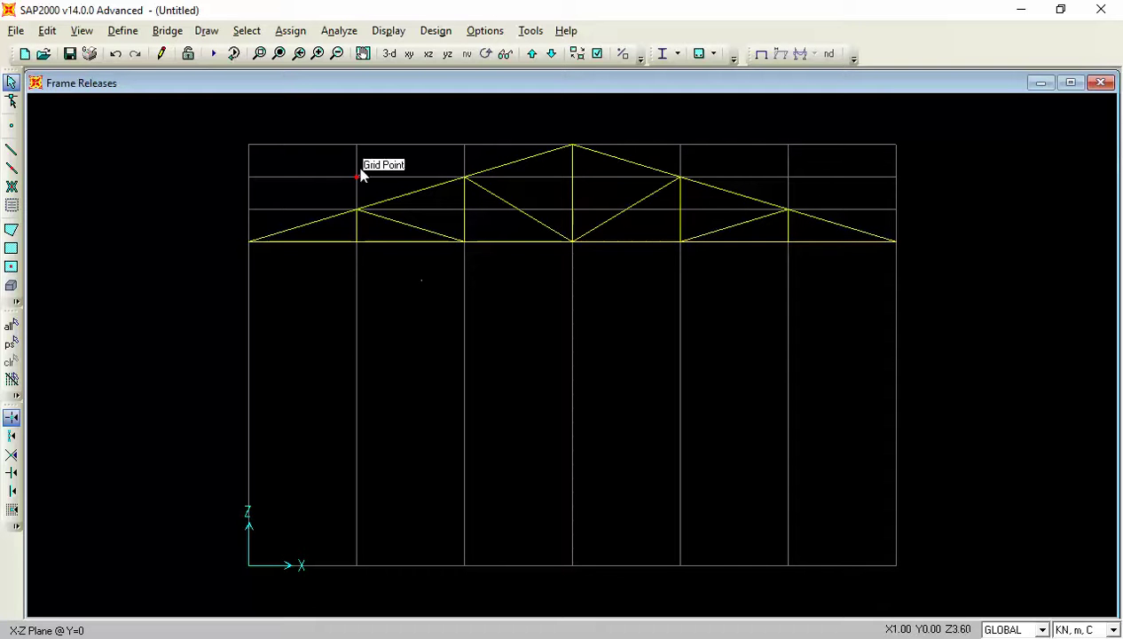
{"action": "left_click", "coordinate": [389, 54]}
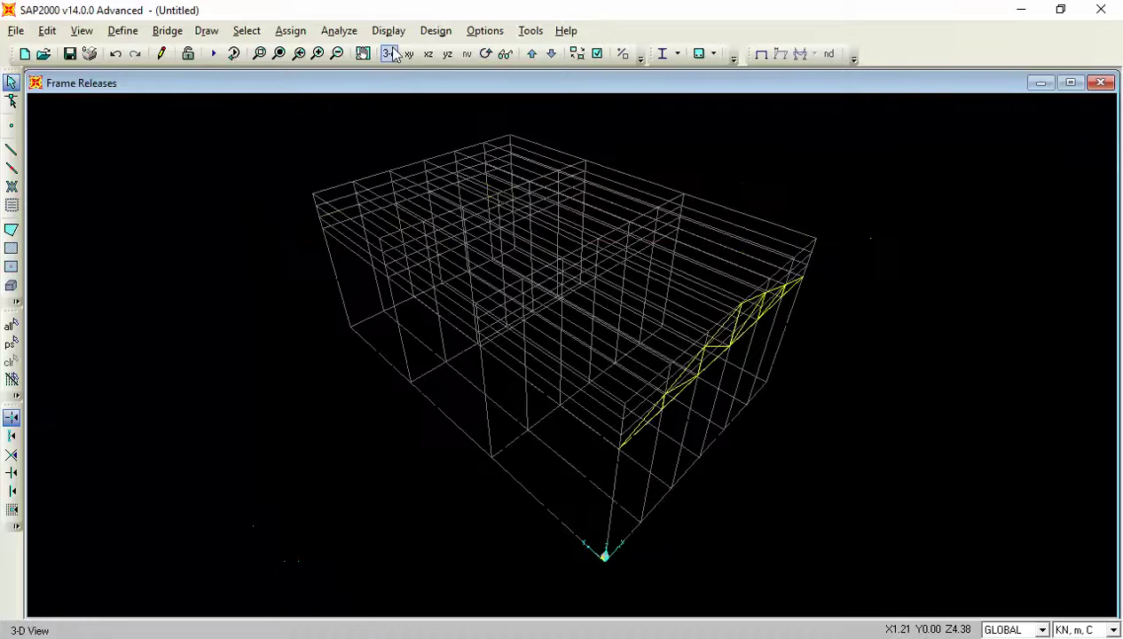
{"action": "left_click", "coordinate": [429, 54]}
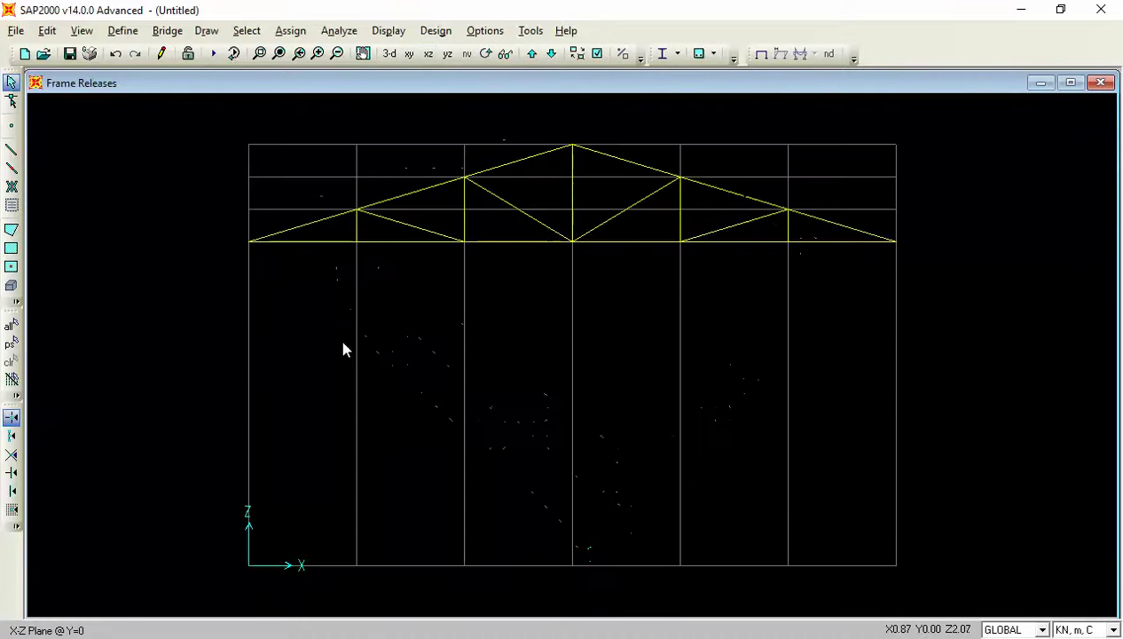
{"action": "left_click", "coordinate": [12, 149]}
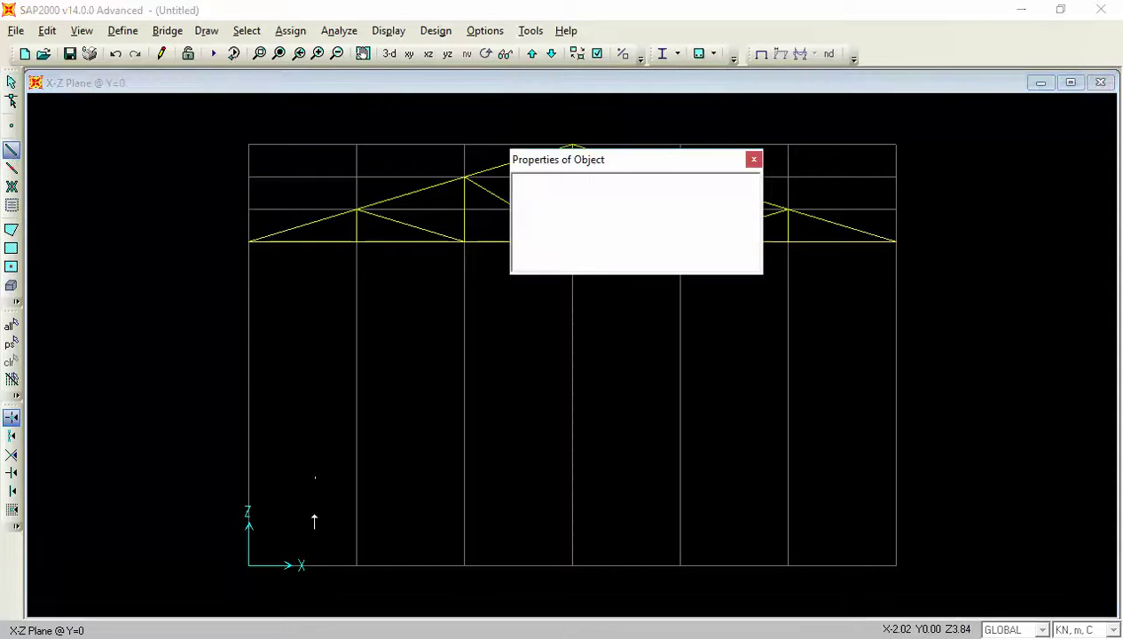
{"action": "left_click", "coordinate": [249, 565]}
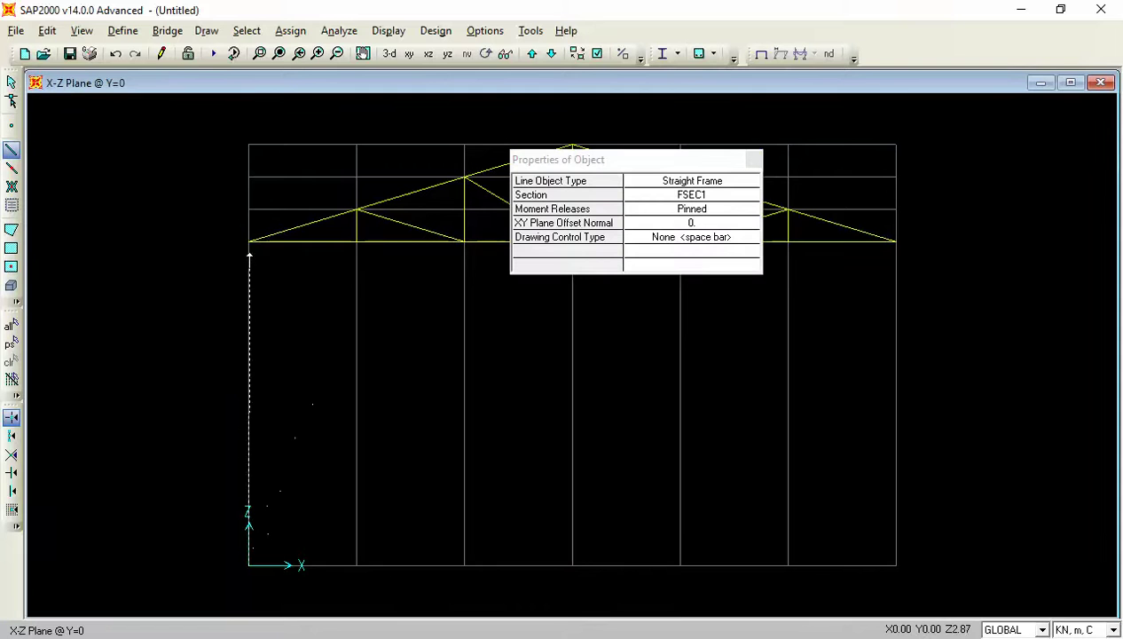
{"action": "left_click", "coordinate": [248, 241]}
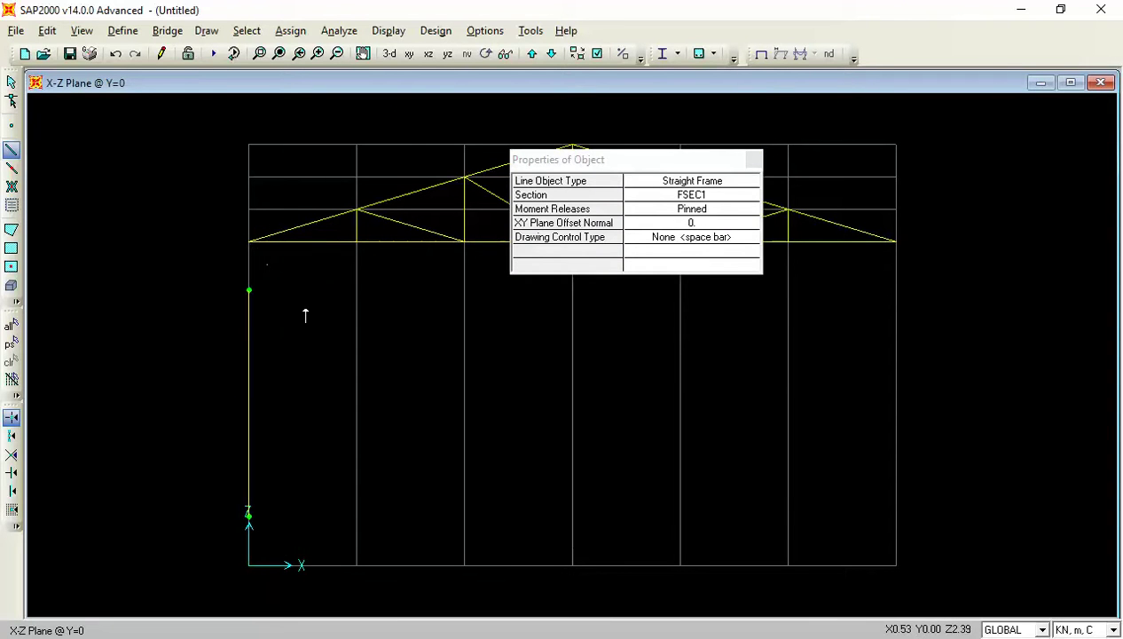
{"action": "key", "text": "Escape"}
{"action": "left_click_drag", "start_coordinate": [308, 439], "coordinate": [216, 380]}
{"action": "key", "text": "Delete"}
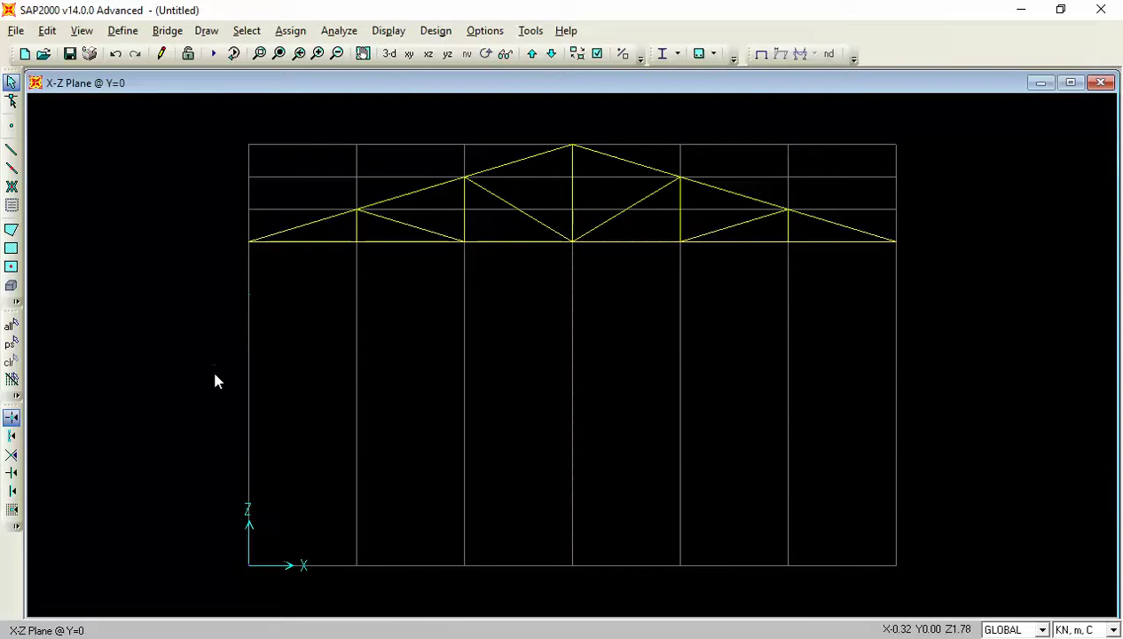
- Draw two vertical frame columns with continuous moment releases, from the ground level up to each end of the truss
{"action": "left_click", "coordinate": [11, 152]}
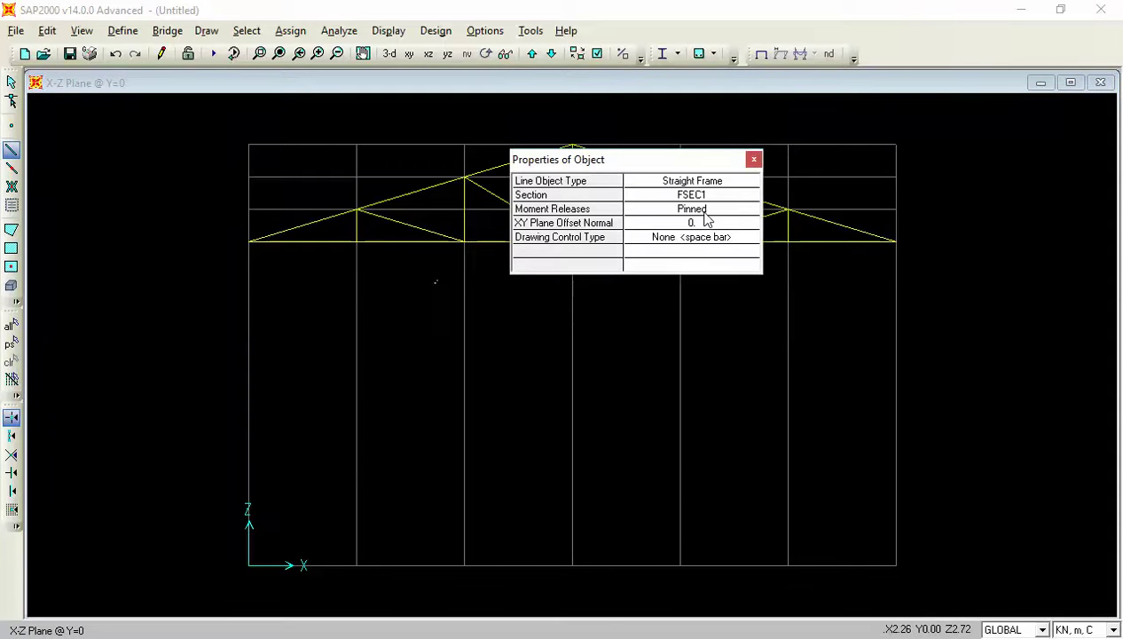
{"action": "left_click", "coordinate": [706, 216]}
{"action": "left_click", "coordinate": [702, 218]}
{"action": "left_click", "coordinate": [690, 241]}
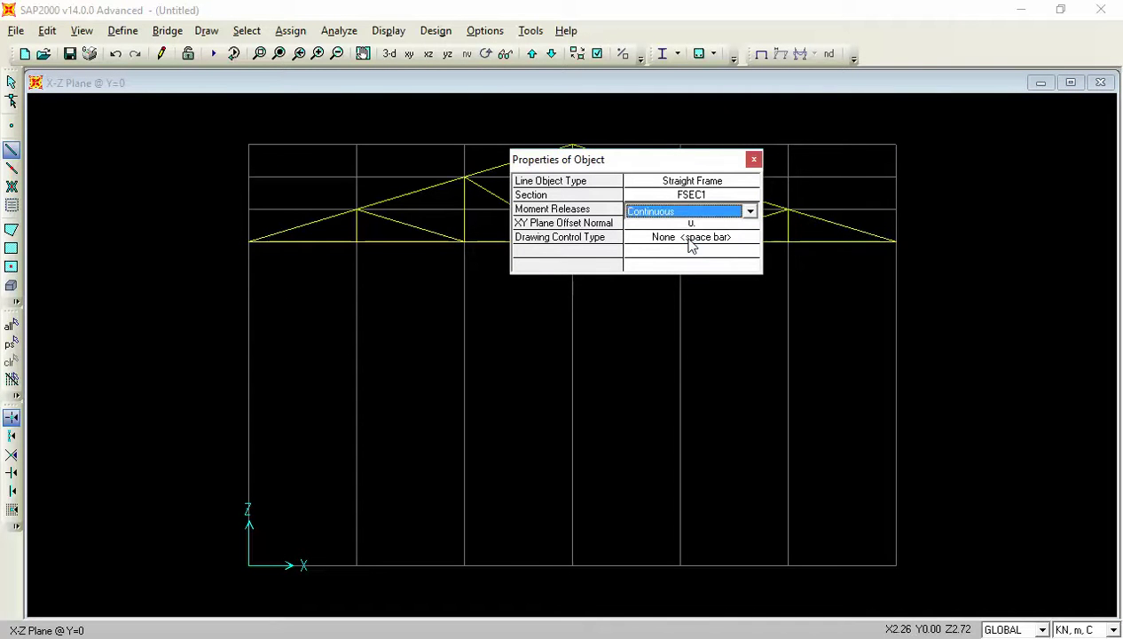
{"action": "left_click", "coordinate": [755, 161]}
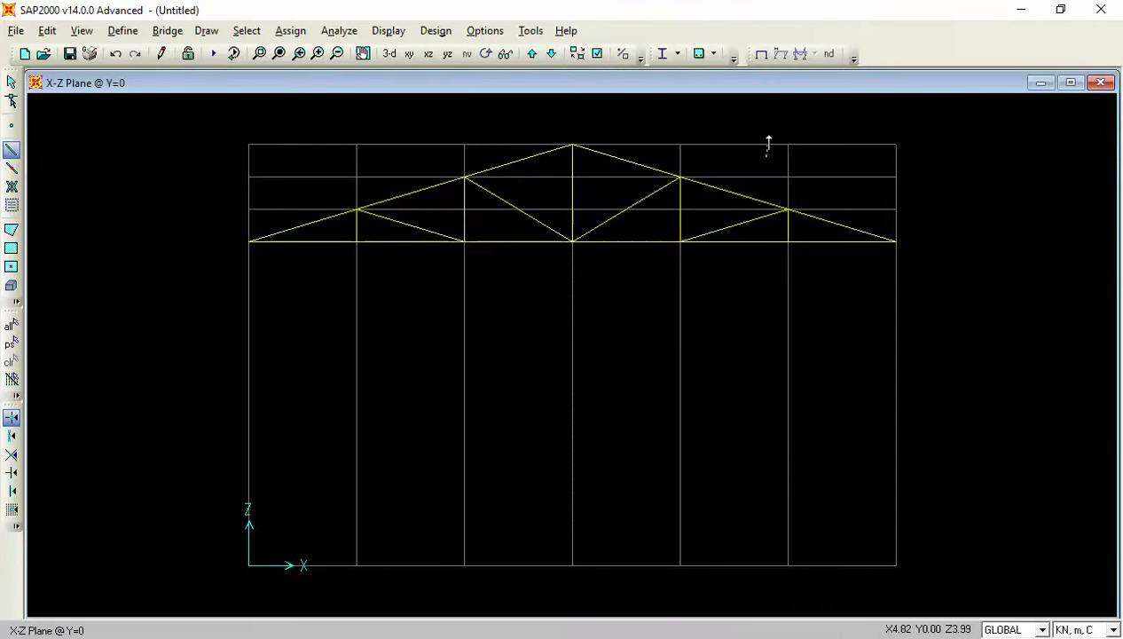
{"action": "left_click", "coordinate": [249, 574]}
{"action": "double_click", "coordinate": [249, 241]}
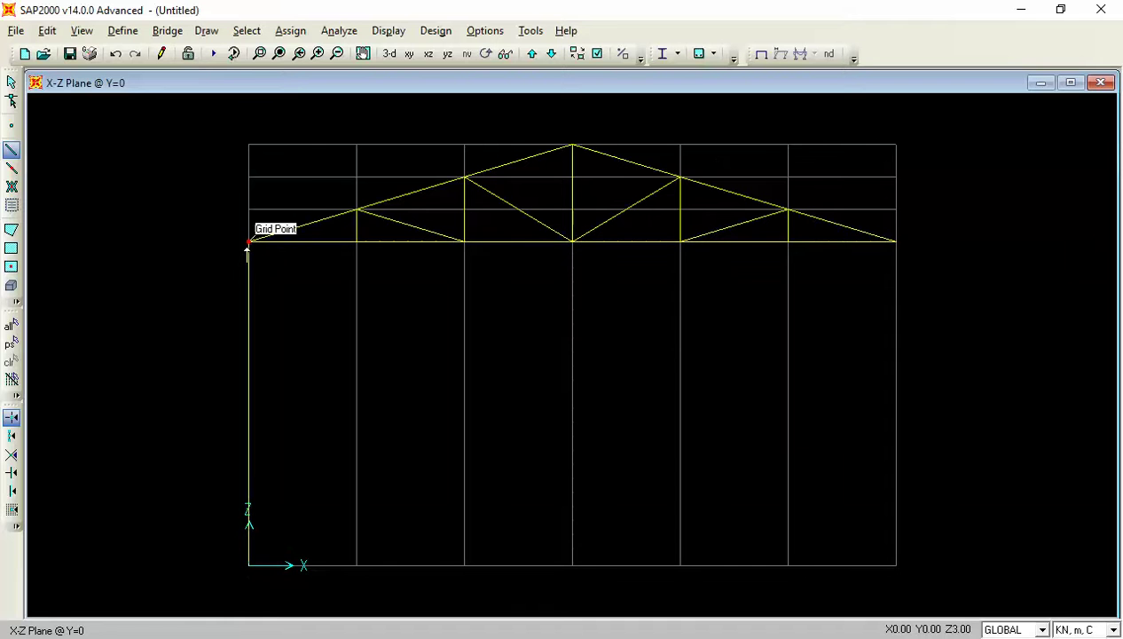
{"action": "left_click", "coordinate": [896, 566]}
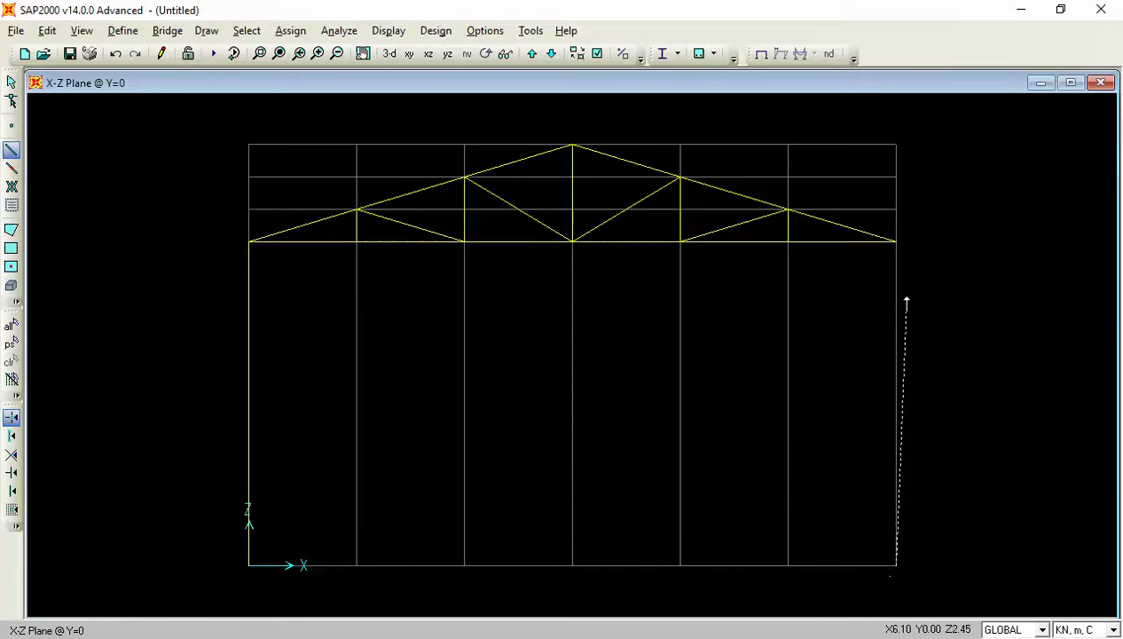
{"action": "double_click", "coordinate": [894, 248]}
{"action": "key", "text": "Escape"}
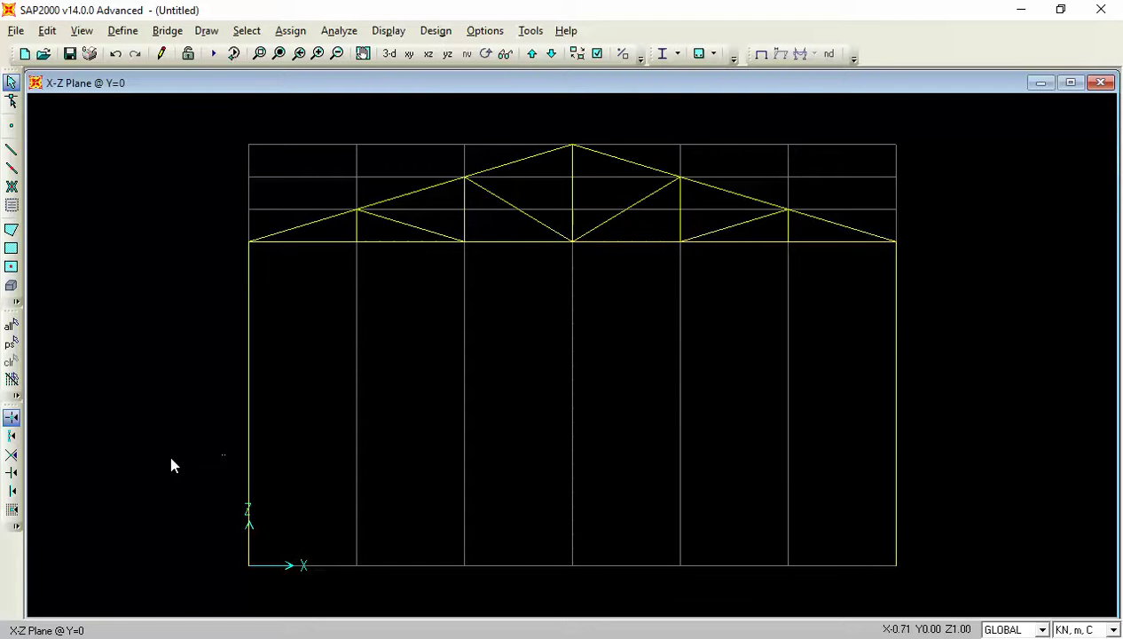
{"action": "left_click_drag", "start_coordinate": [173, 461], "coordinate": [1063, 612]}
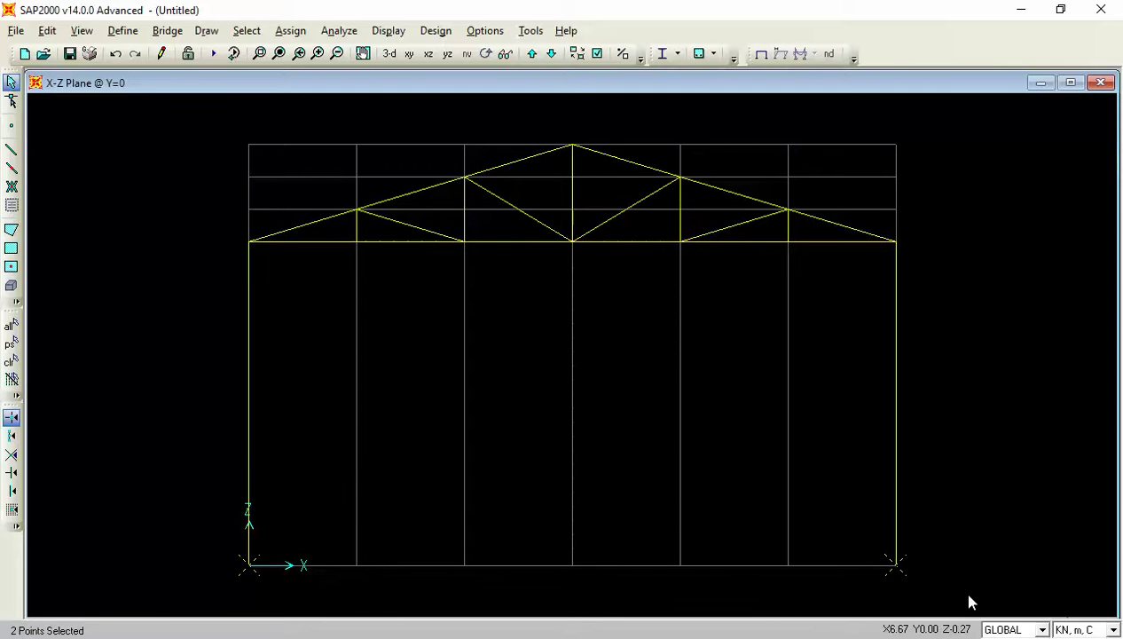
{"action": "key", "text": "ctrl+q"}
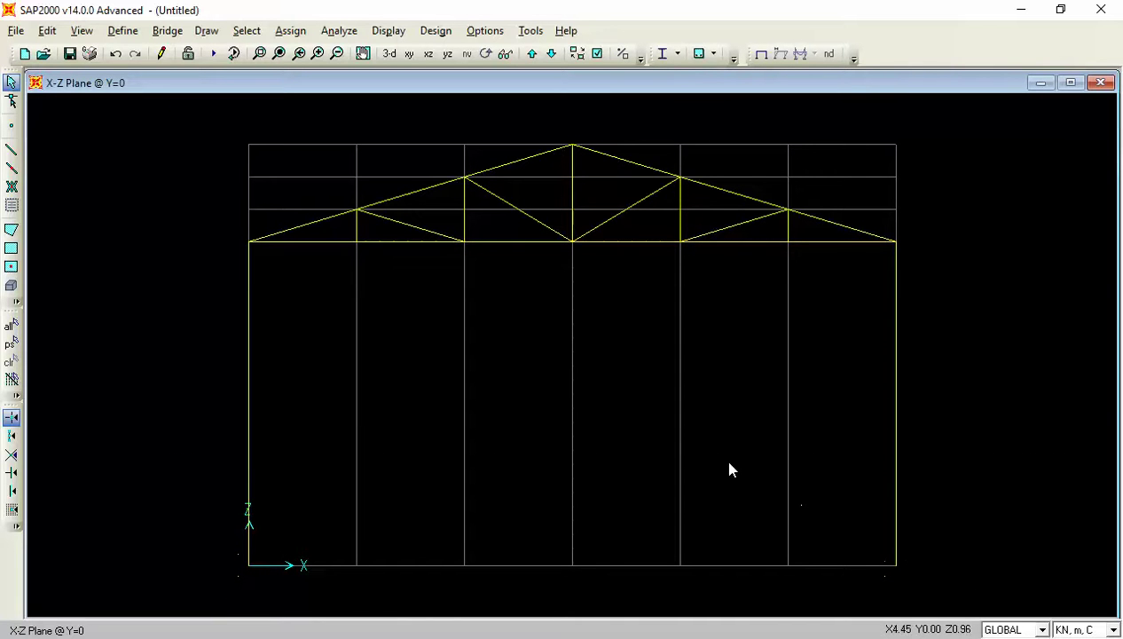
{"action": "left_click", "coordinate": [390, 54]}
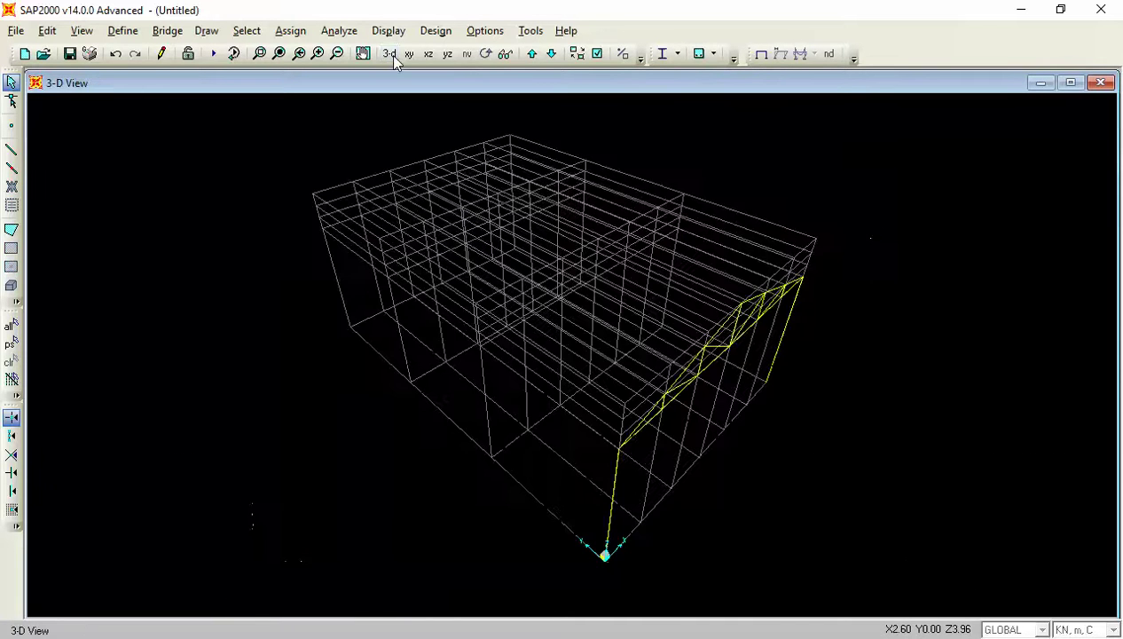
{"action": "left_click", "coordinate": [410, 54]}
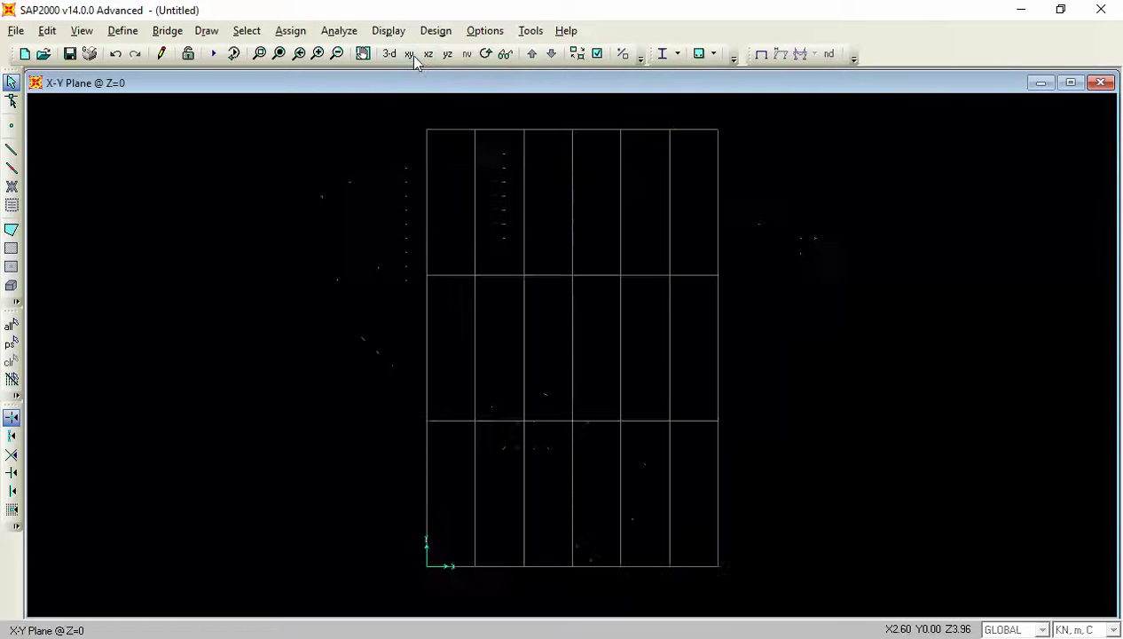
{"action": "left_click", "coordinate": [428, 55]}
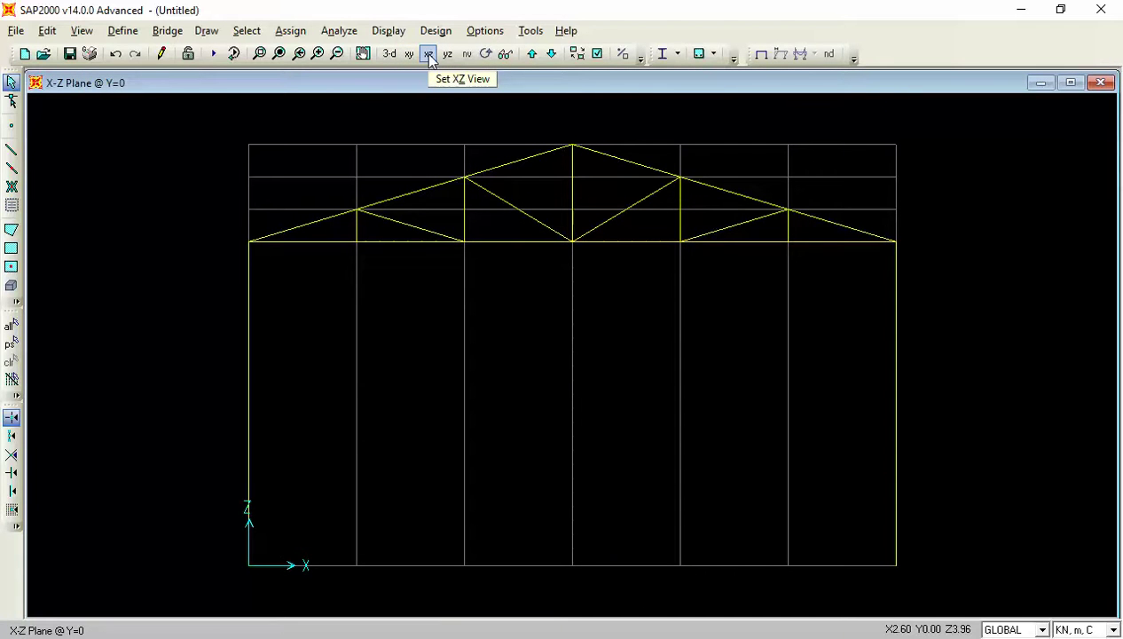
{"action": "left_click_drag", "start_coordinate": [183, 139], "coordinate": [444, 313]}
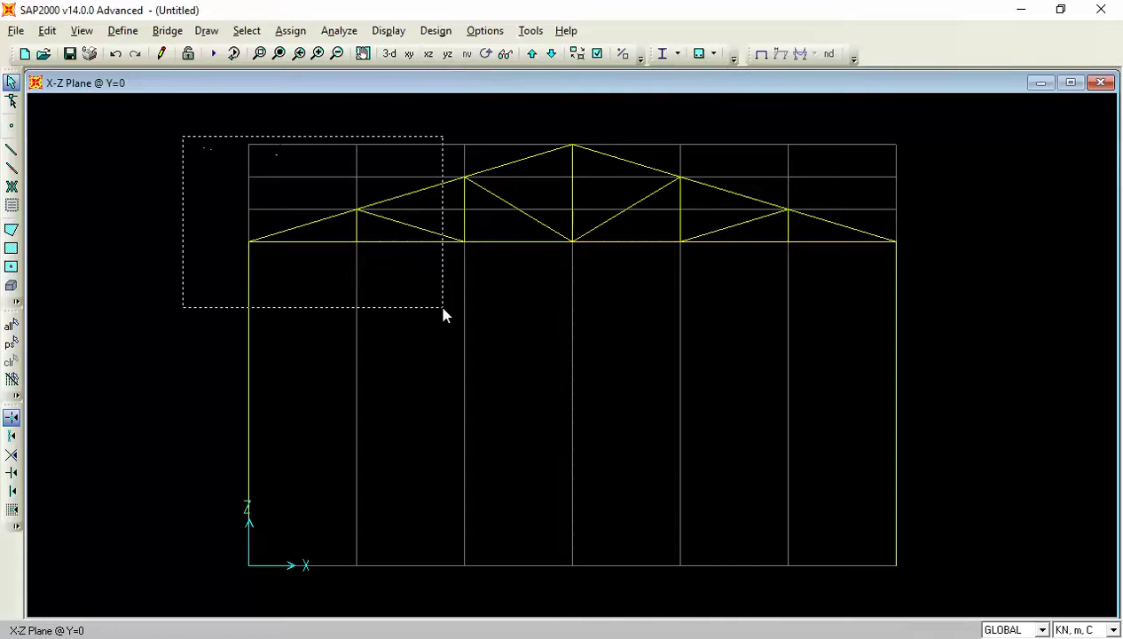
{"action": "left_click_drag", "start_coordinate": [1010, 600], "coordinate": [236, 243]}
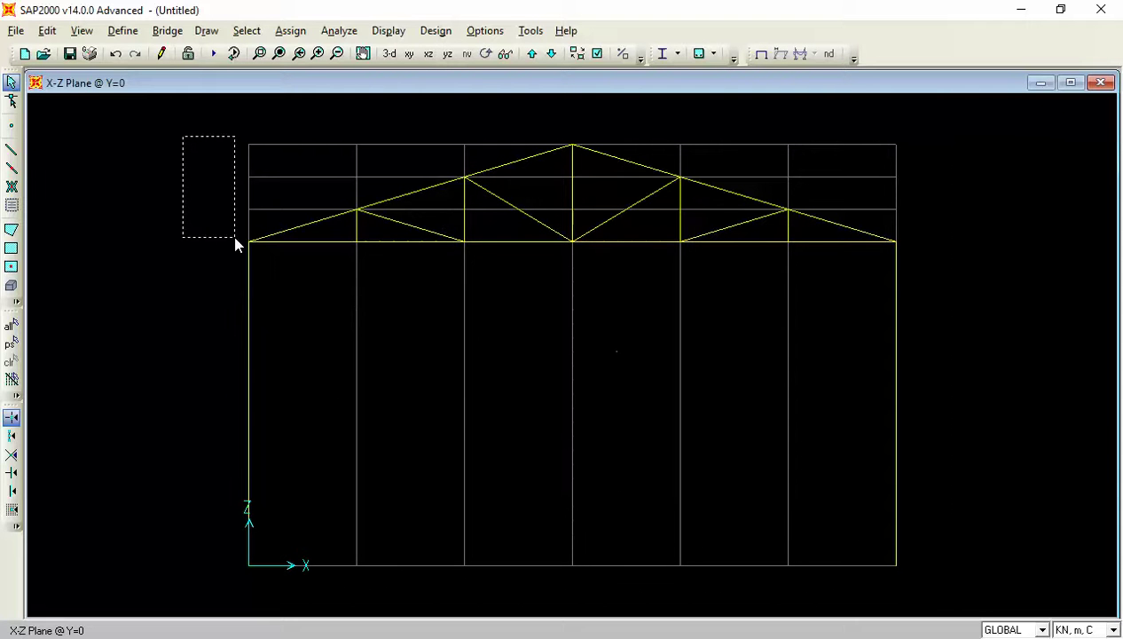
- Assign fixed joint restraints to the base points of both columns
{"action": "left_click_drag", "start_coordinate": [187, 543], "coordinate": [939, 581]}
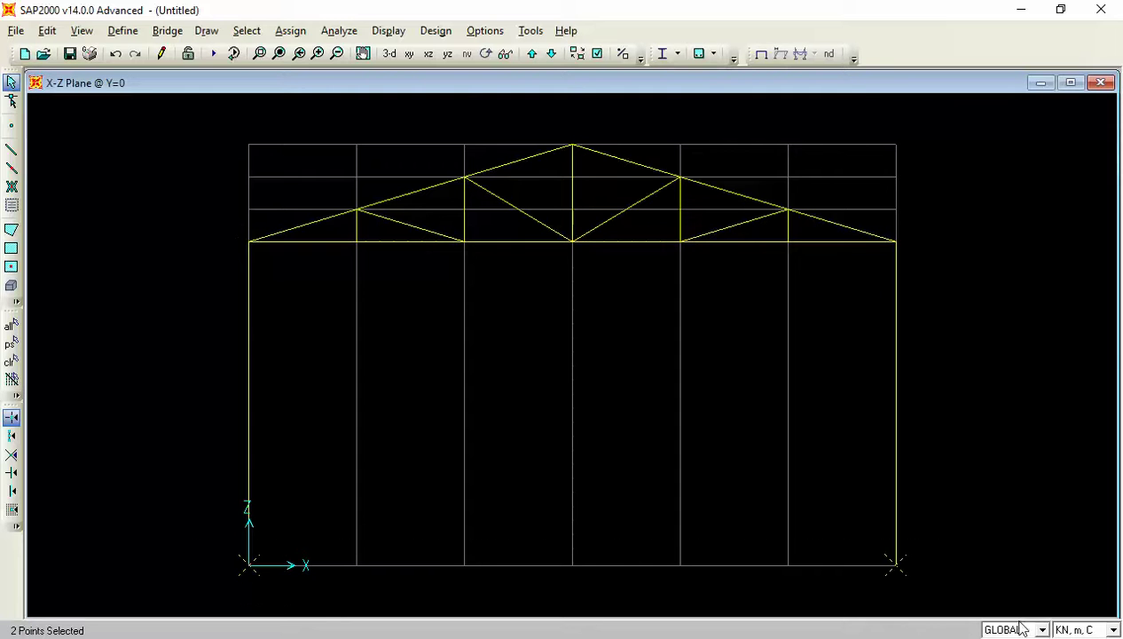
{"action": "left_click", "coordinate": [290, 31]}
{"action": "mouse_move", "coordinate": [342, 62]}
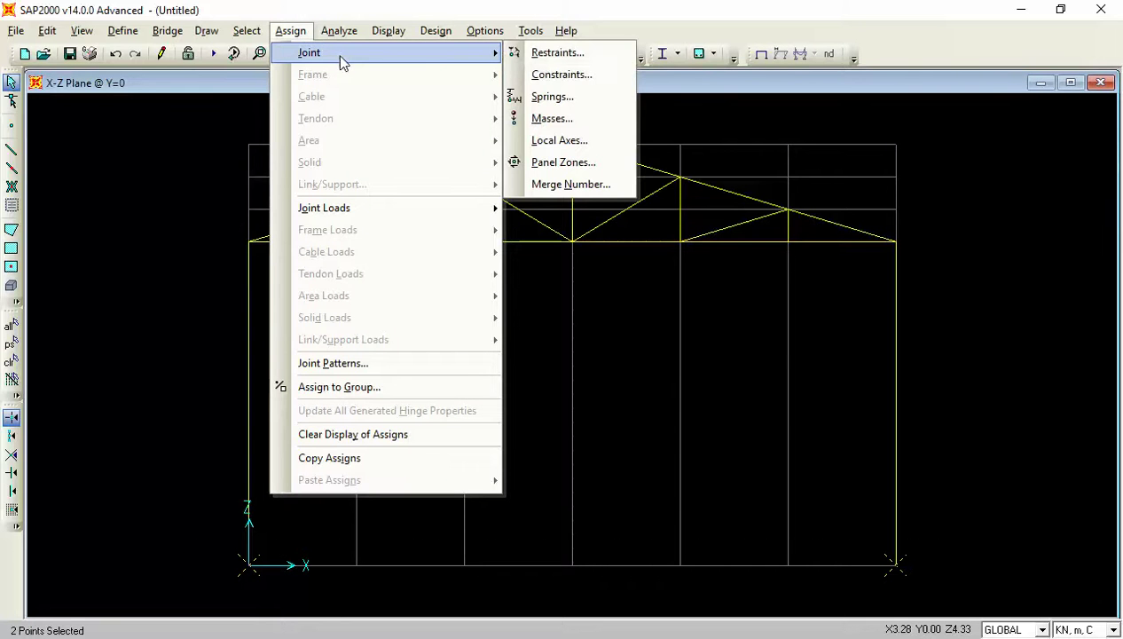
{"action": "left_click", "coordinate": [531, 53]}
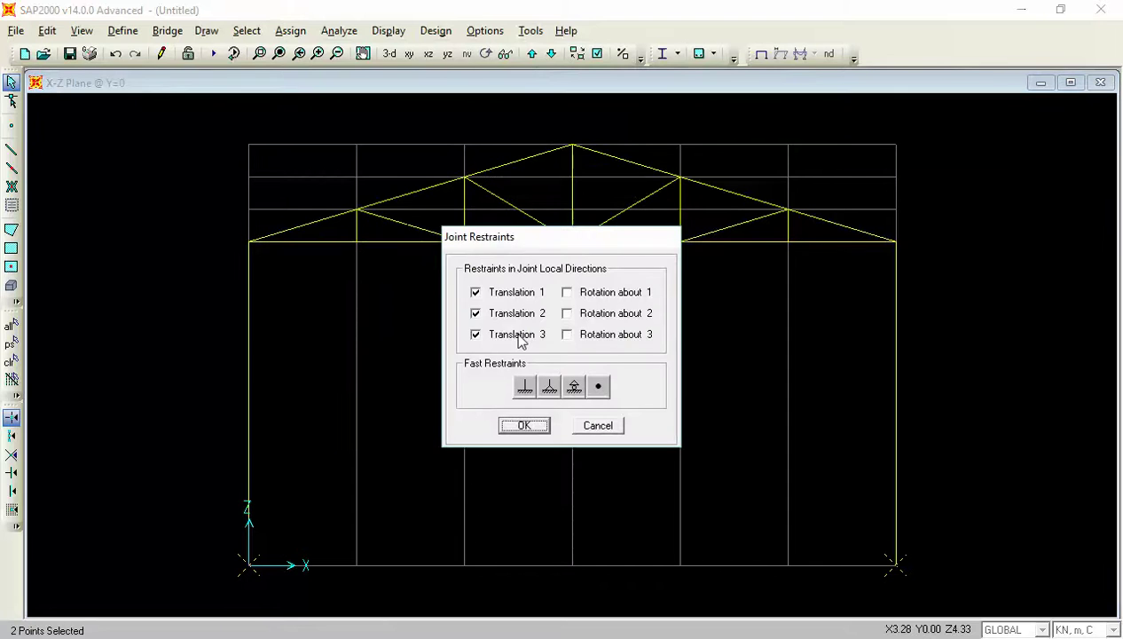
{"action": "left_click", "coordinate": [524, 386]}
{"action": "left_click", "coordinate": [525, 426]}
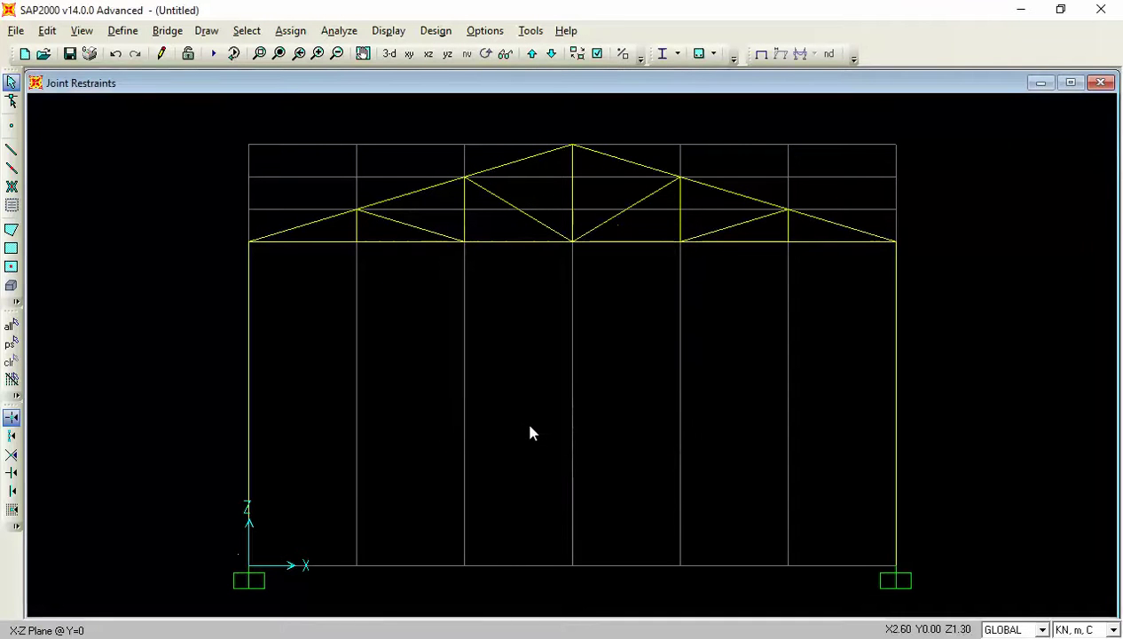
- Replicate the whole truss frame with its columns linearly, three copies at a 3 m increment along Y
{"action": "left_click_drag", "start_coordinate": [173, 122], "coordinate": [1023, 619]}
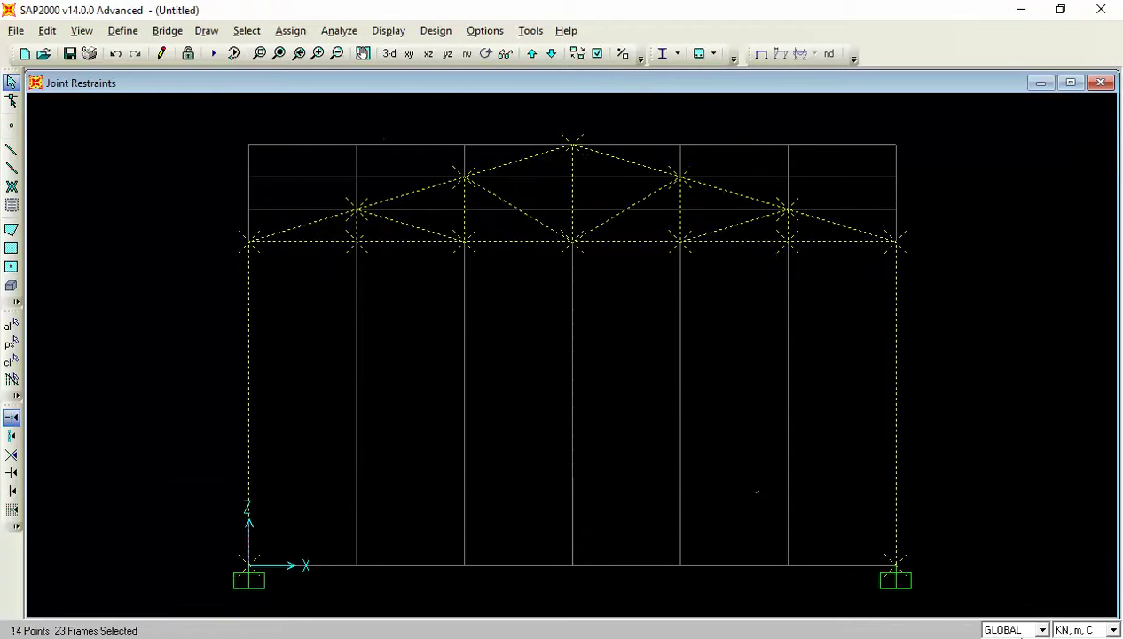
{"action": "left_click", "coordinate": [47, 30]}
{"action": "left_click", "coordinate": [86, 233]}
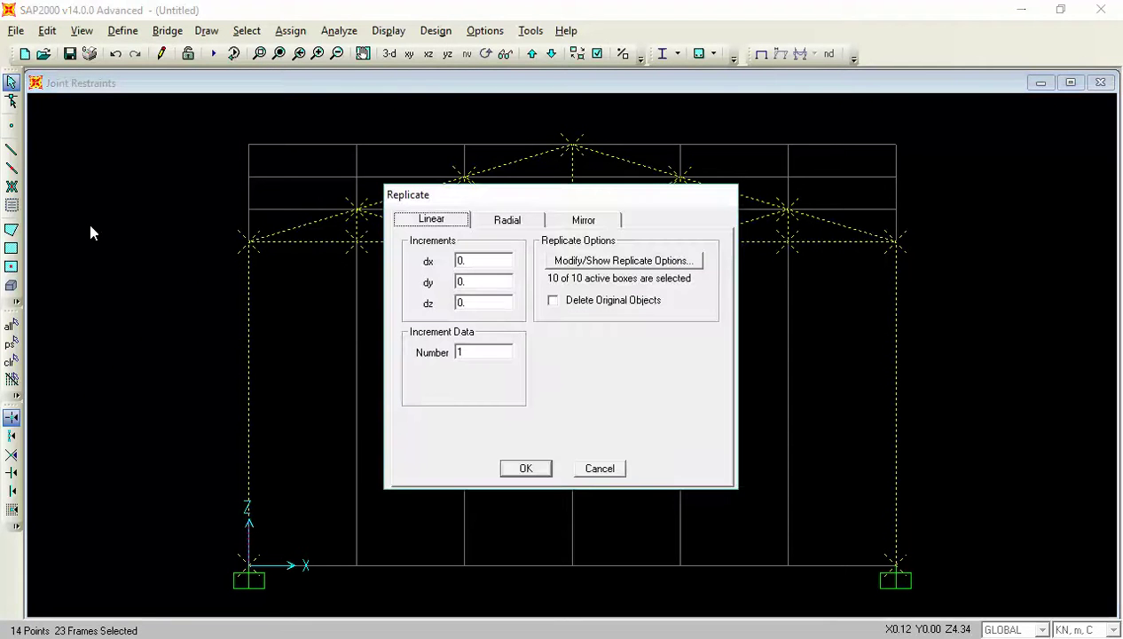
{"action": "left_click", "coordinate": [484, 282]}
{"action": "type", "text": "3"}
{"action": "left_click", "coordinate": [476, 353]}
{"action": "left_click", "coordinate": [523, 467]}
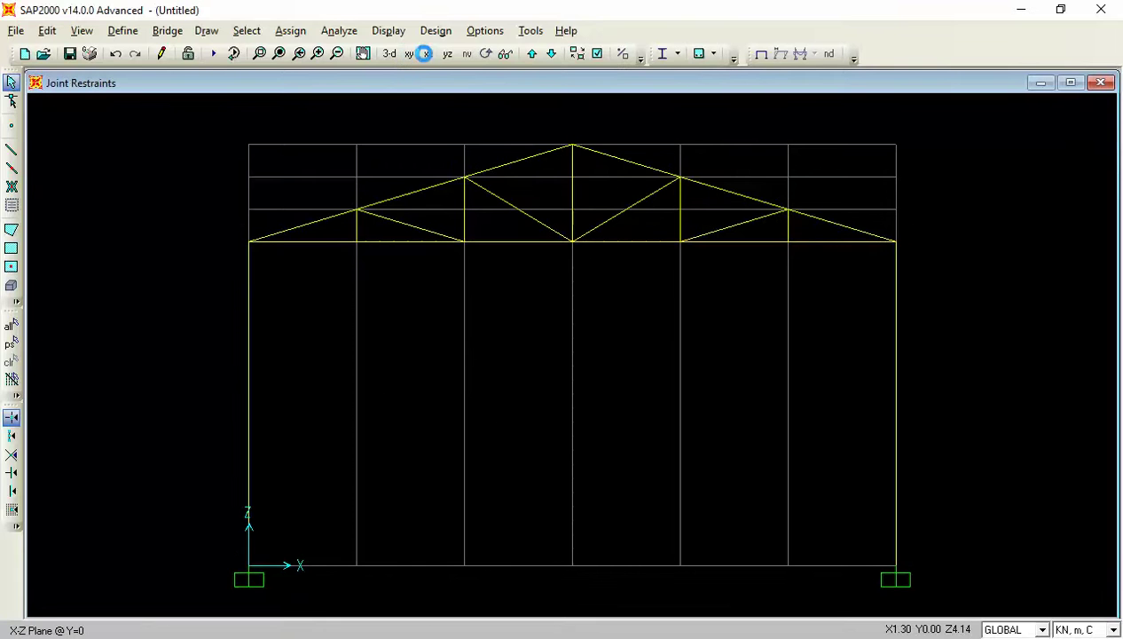
- Examine the replicated frames in 3D from several angles and in the Y-Z and X-Y plane views
{"action": "left_click", "coordinate": [390, 54]}
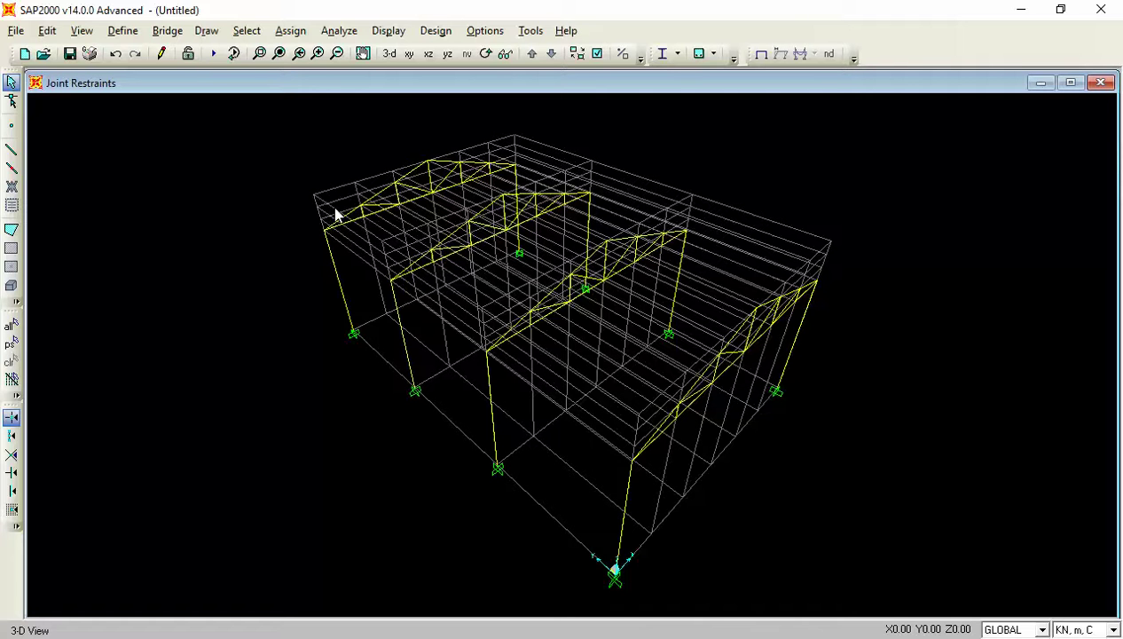
{"action": "key", "text": "Down"}
{"action": "key", "text": "Down"}
{"action": "key", "text": "Down"}
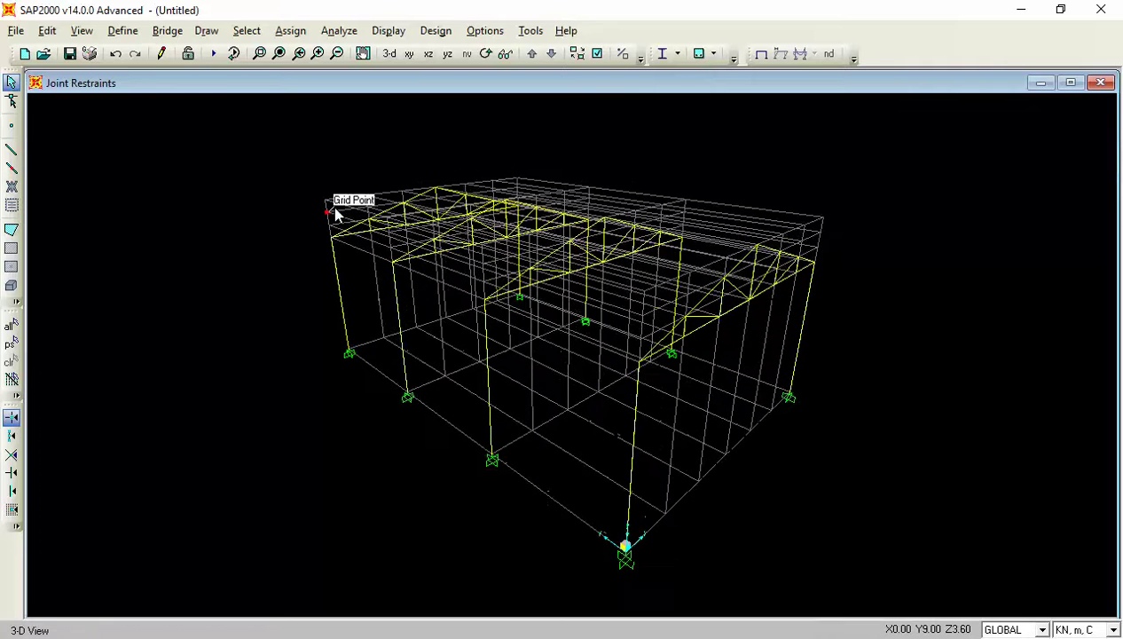
{"action": "key", "text": "Right"}
{"action": "key", "text": "Right"}
{"action": "key", "text": "Right"}
{"action": "key", "text": "Right"}
{"action": "key", "text": "Right"}
{"action": "key", "text": "Right"}
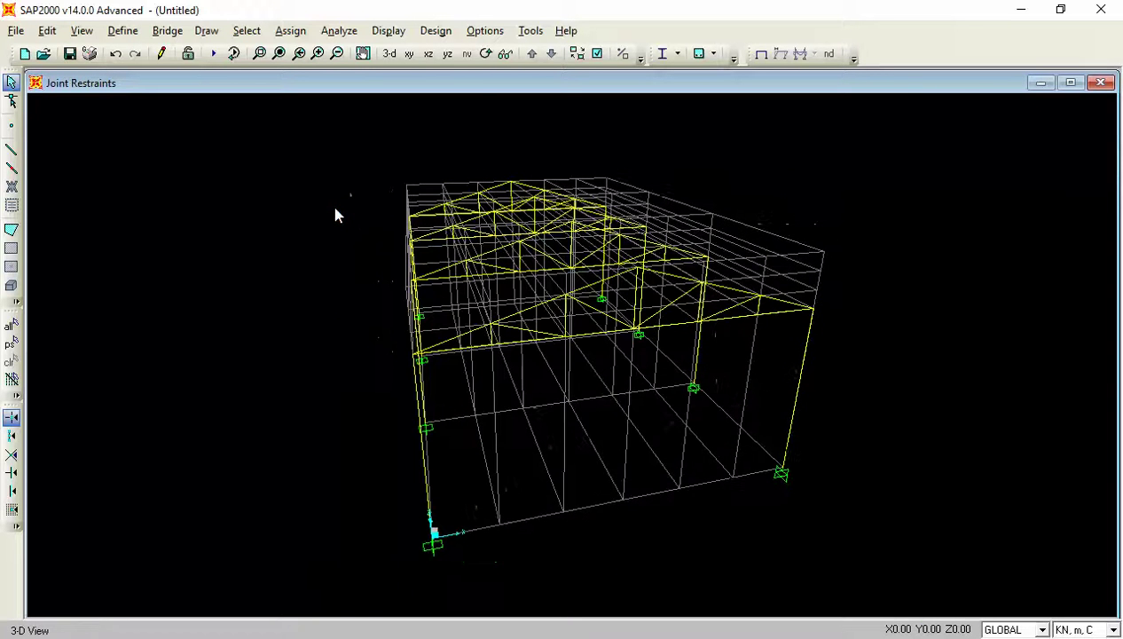
{"action": "left_click", "coordinate": [446, 55]}
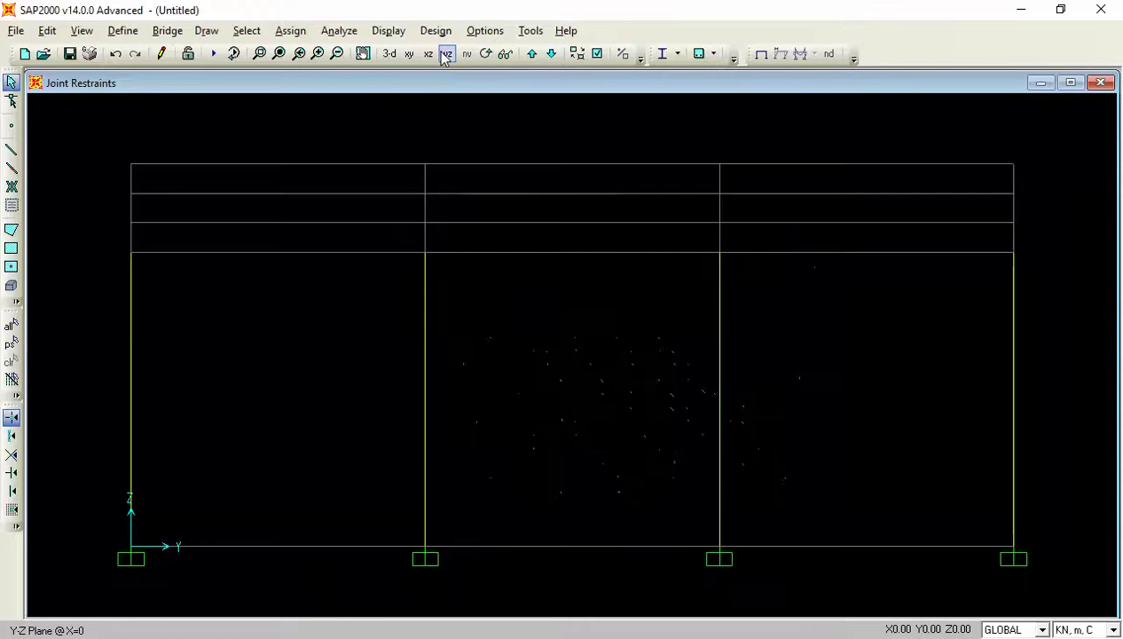
{"action": "left_click", "coordinate": [410, 55]}
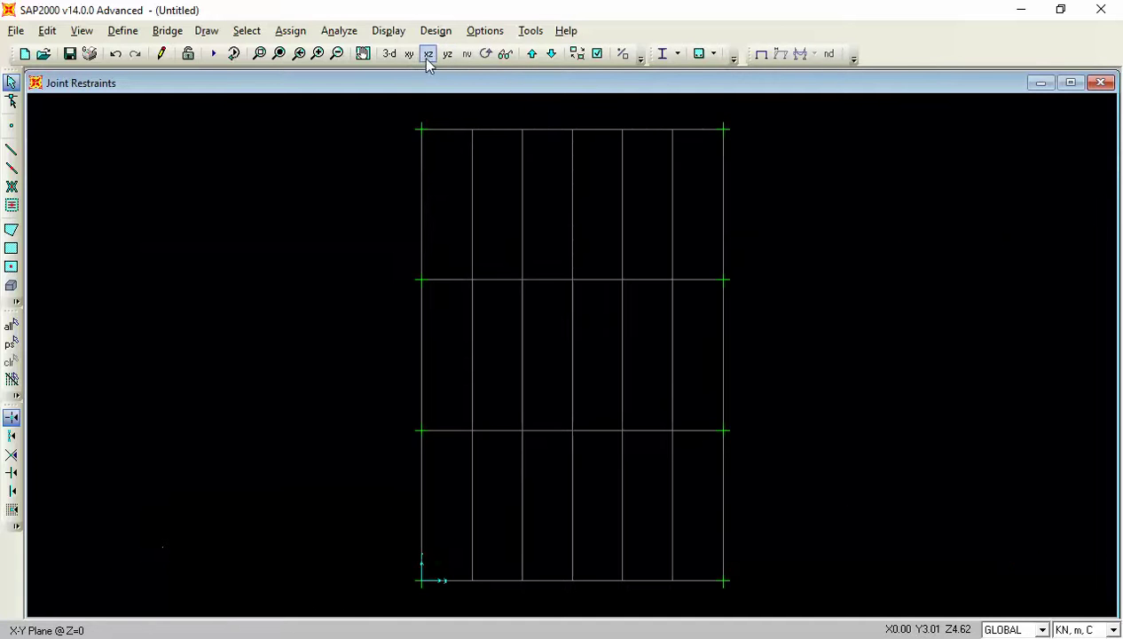
- Extrude the seven top-chord joints of the truss at Y=0 linearly into FSEC1 frame members, with dy 3 m and number 3
{"action": "left_click", "coordinate": [428, 55]}
{"action": "left_click", "coordinate": [357, 210]}
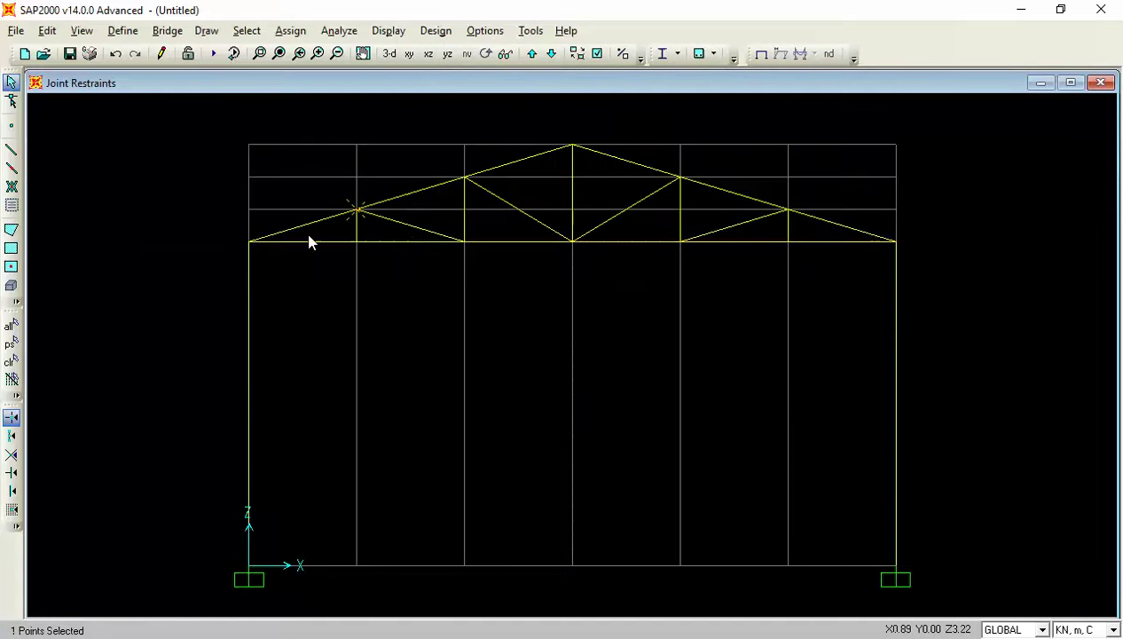
{"action": "left_click", "coordinate": [254, 243]}
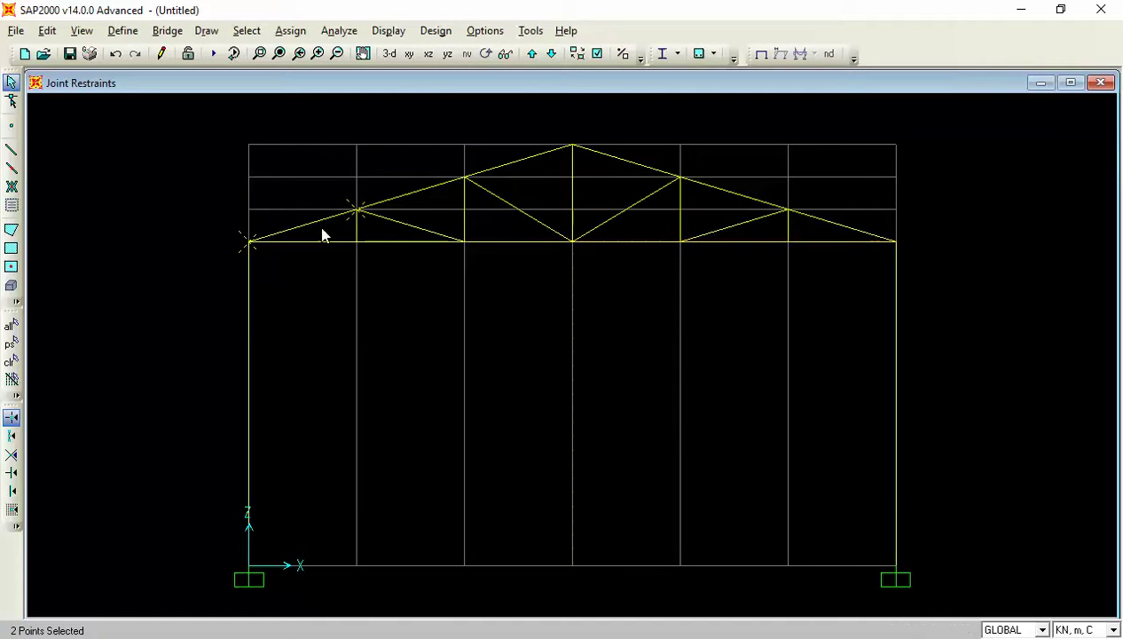
{"action": "left_click", "coordinate": [464, 178]}
{"action": "left_click", "coordinate": [573, 147]}
{"action": "left_click", "coordinate": [680, 177]}
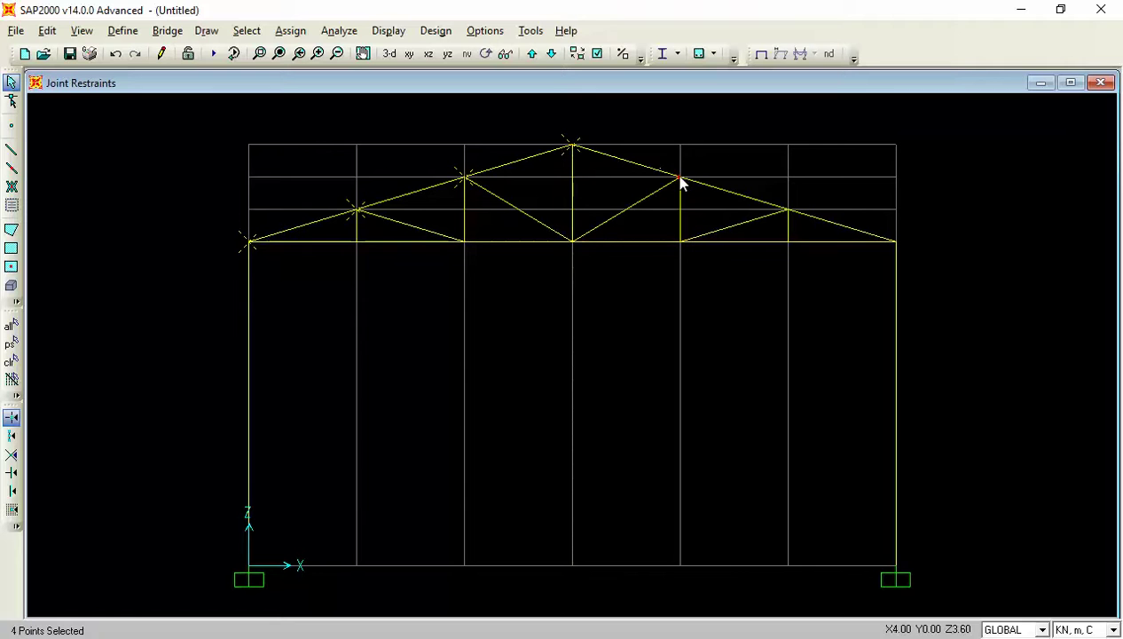
{"action": "left_click", "coordinate": [789, 212]}
{"action": "left_click", "coordinate": [892, 242]}
{"action": "left_click", "coordinate": [47, 30]}
{"action": "mouse_move", "coordinate": [86, 258]}
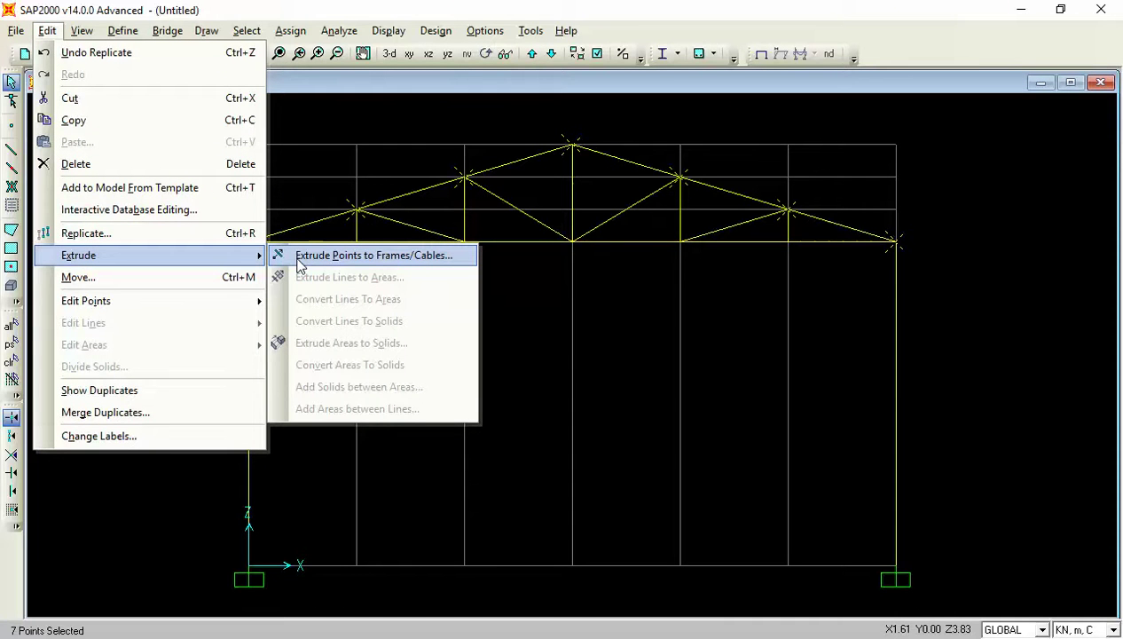
{"action": "key", "text": "Escape"}
{"action": "key", "text": "Escape"}
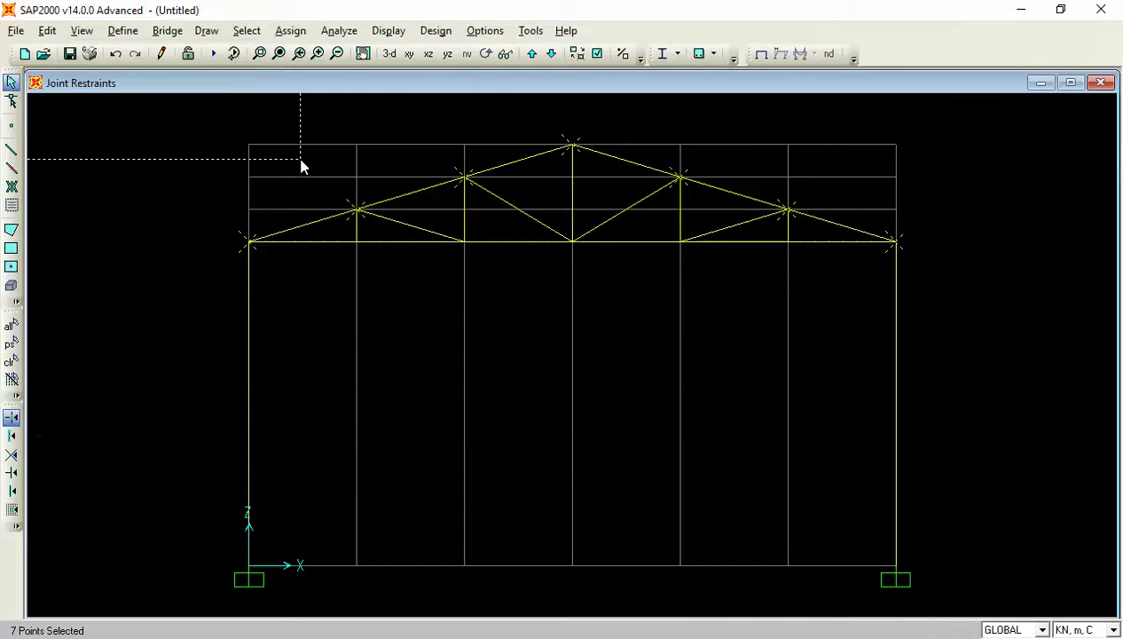
{"action": "left_click", "coordinate": [394, 58]}
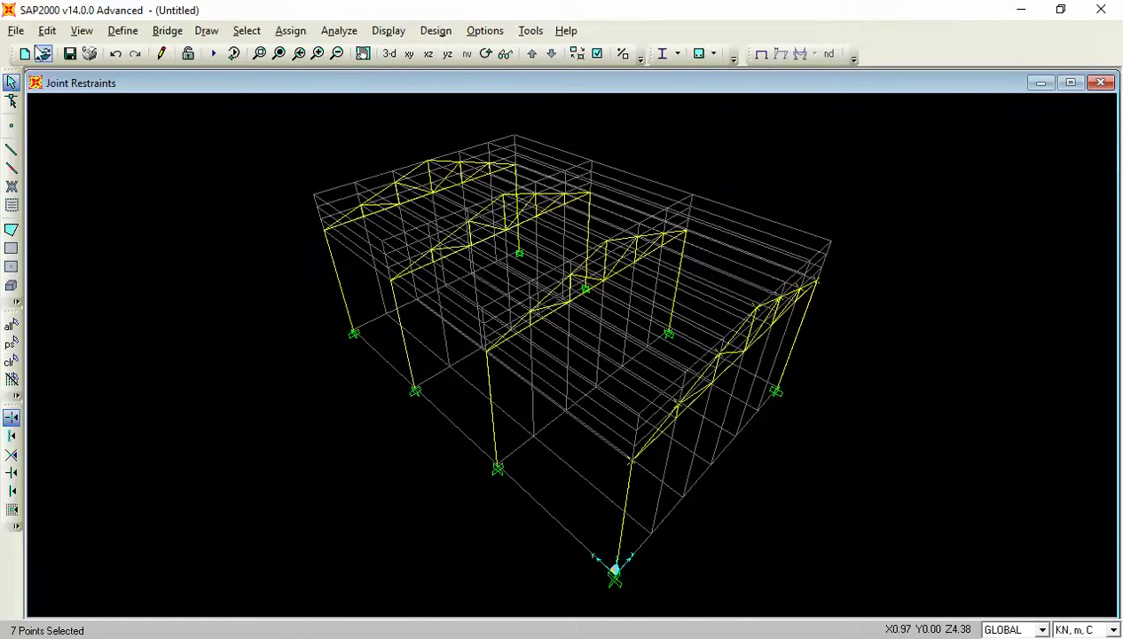
{"action": "left_click", "coordinate": [53, 36]}
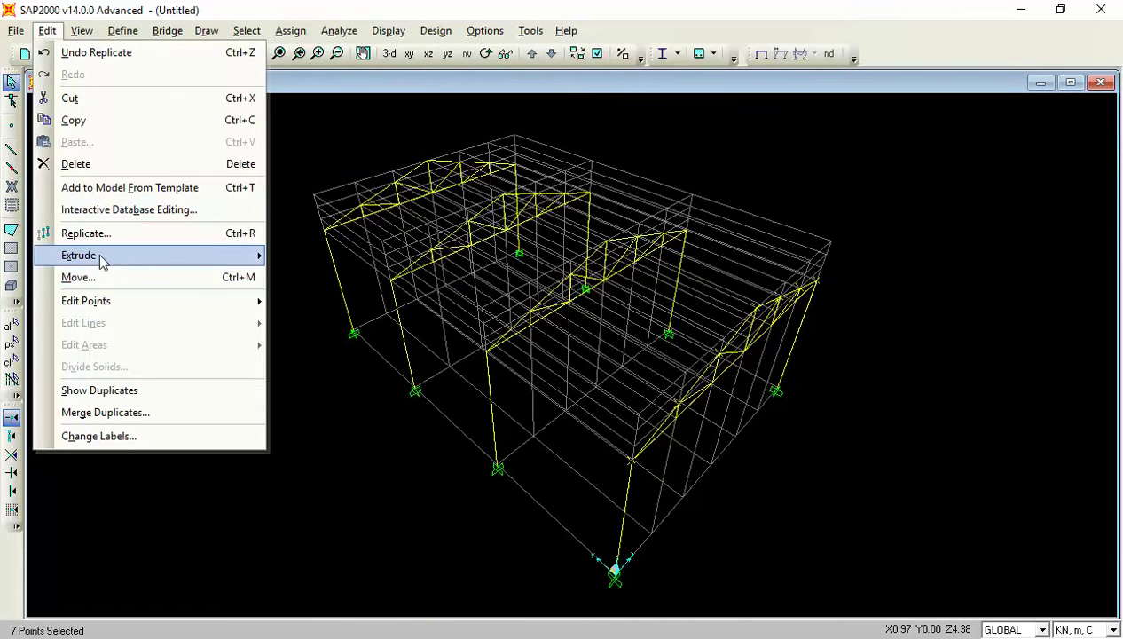
{"action": "left_click", "coordinate": [306, 257]}
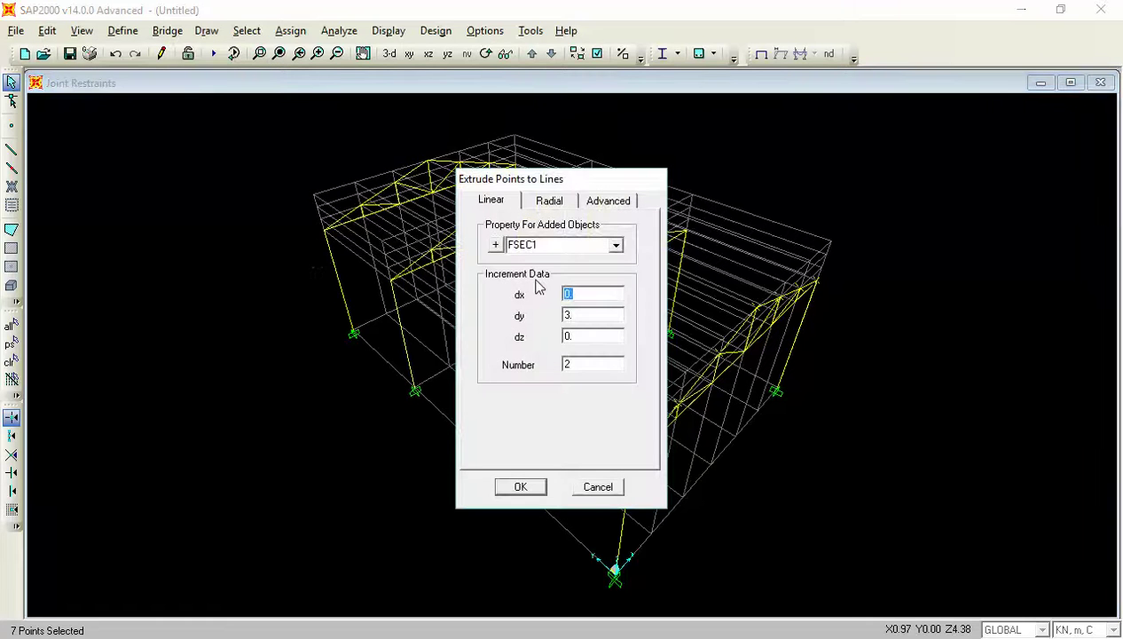
{"action": "double_click", "coordinate": [582, 317]}
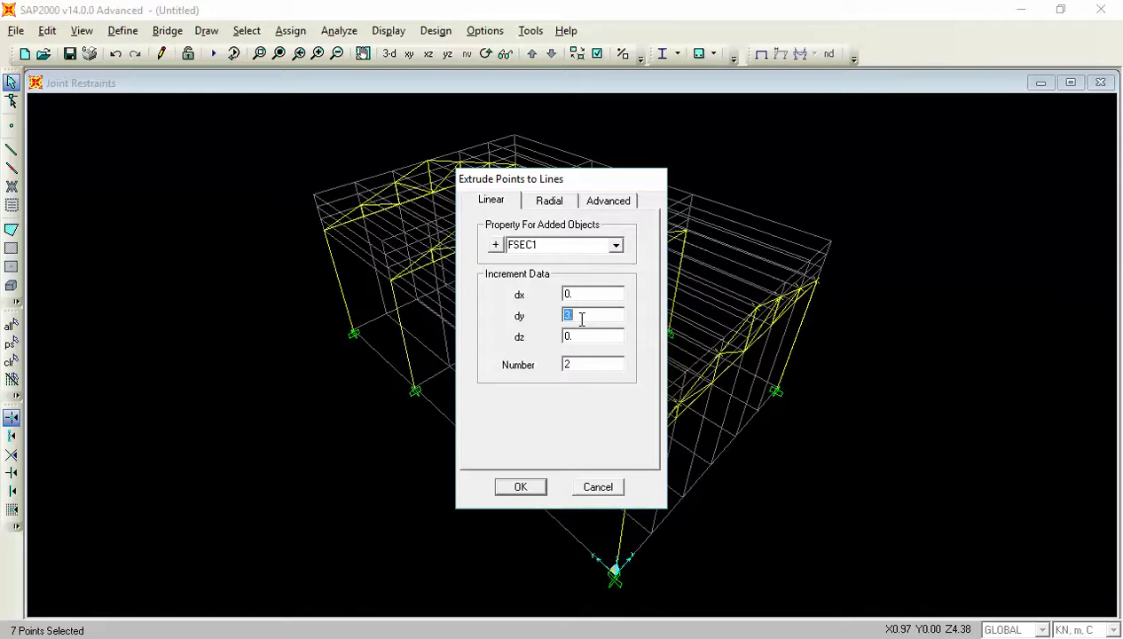
{"action": "type", "text": "3."}
{"action": "left_click", "coordinate": [582, 365]}
{"action": "left_click_drag", "start_coordinate": [609, 182], "coordinate": [387, 337]}
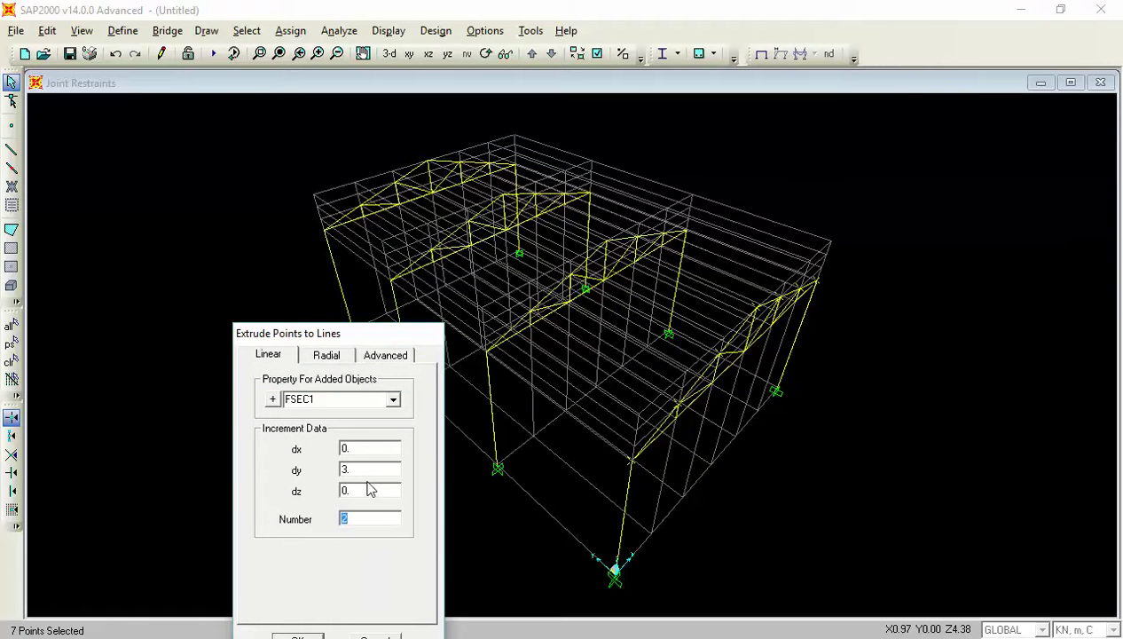
{"action": "type", "text": "3"}
{"action": "left_click_drag", "start_coordinate": [317, 333], "coordinate": [212, 205]}
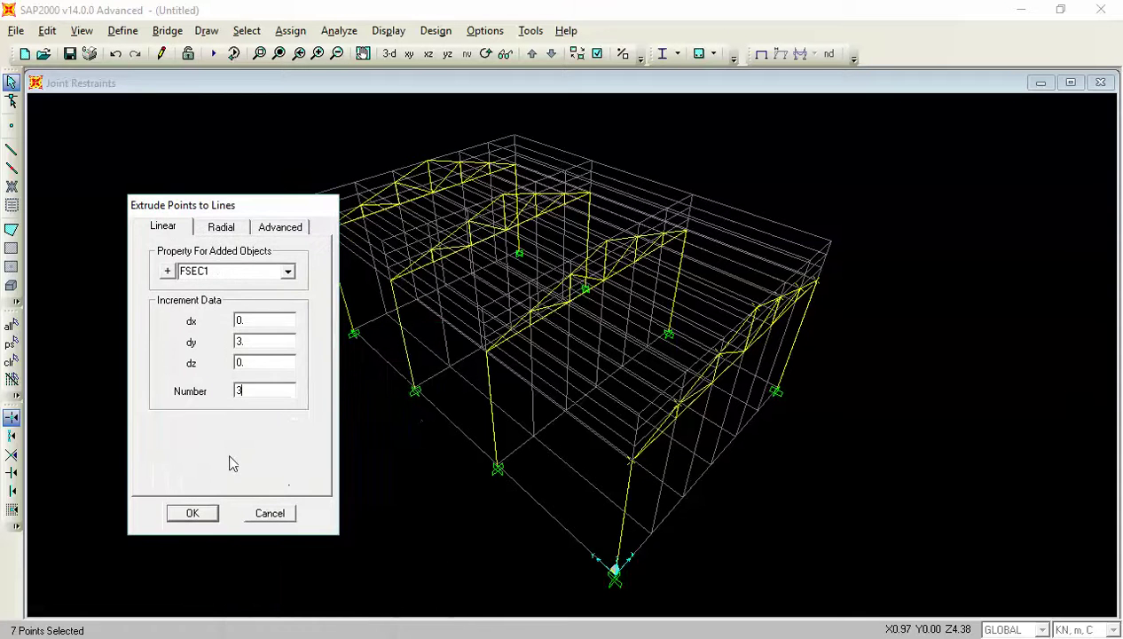
{"action": "left_click", "coordinate": [196, 512]}
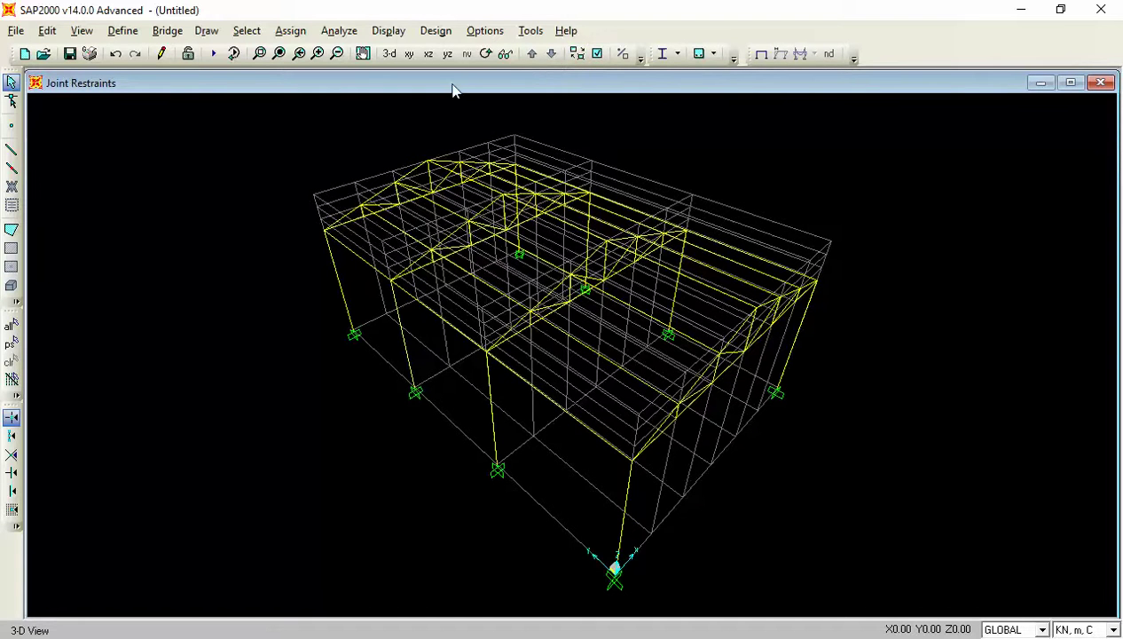
- Extrude the six top-chord frames of the truss at Y=0 linearly into areas with property None, dy 3 m and number 3
{"action": "left_click", "coordinate": [426, 54]}
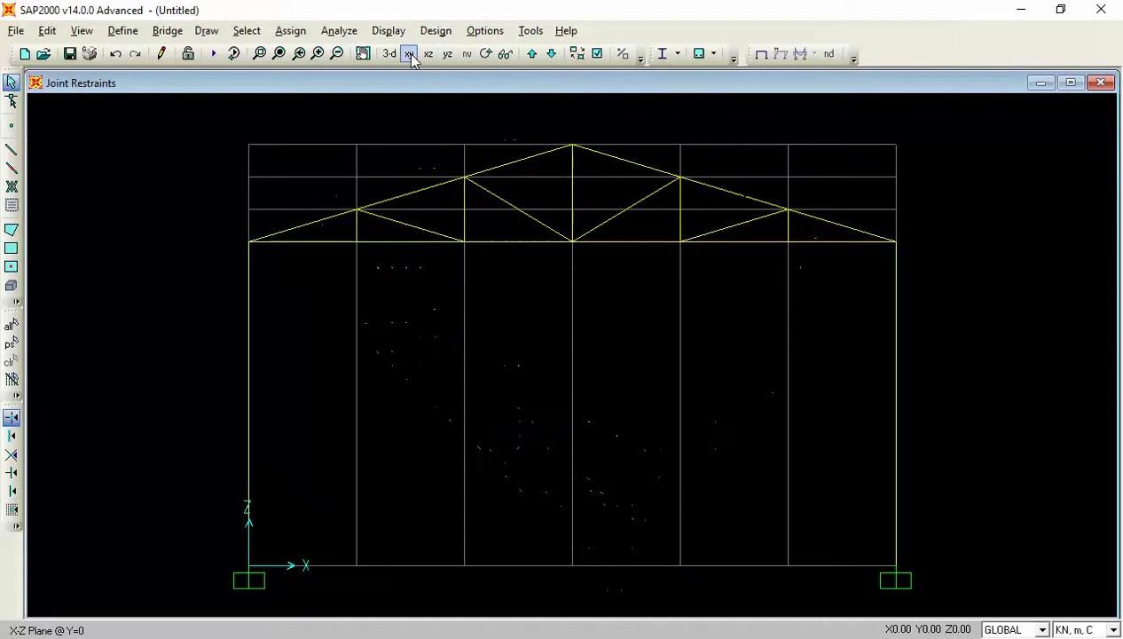
{"action": "left_click", "coordinate": [299, 226]}
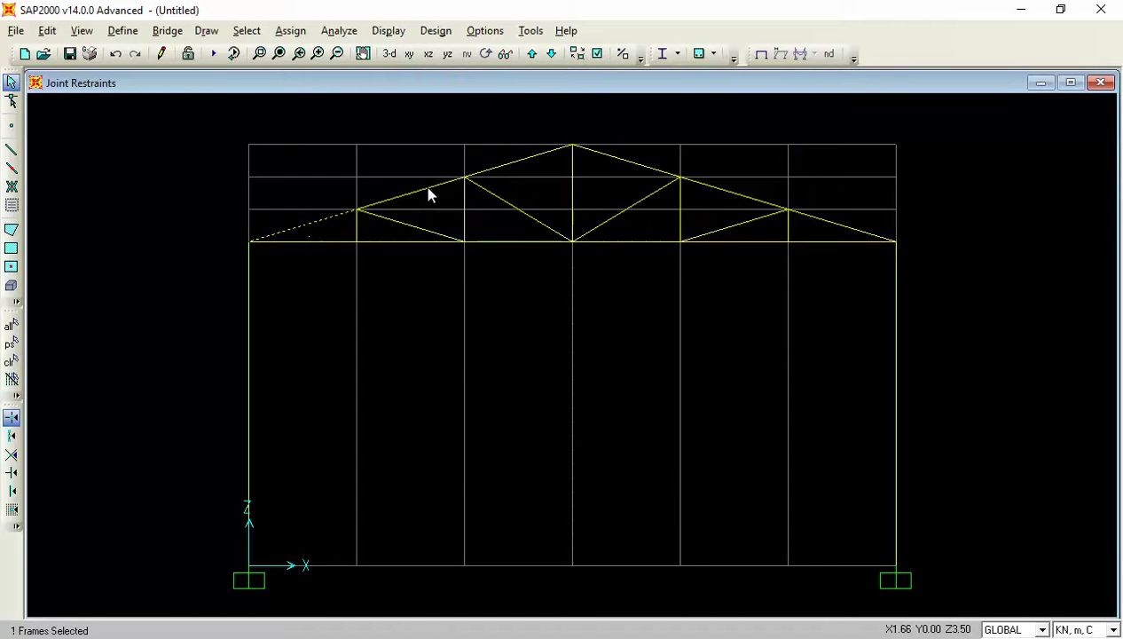
{"action": "left_click", "coordinate": [429, 189]}
{"action": "left_click", "coordinate": [517, 164]}
{"action": "left_click", "coordinate": [664, 171]}
{"action": "left_click", "coordinate": [765, 202]}
{"action": "left_click", "coordinate": [818, 228]}
{"action": "left_click", "coordinate": [389, 53]}
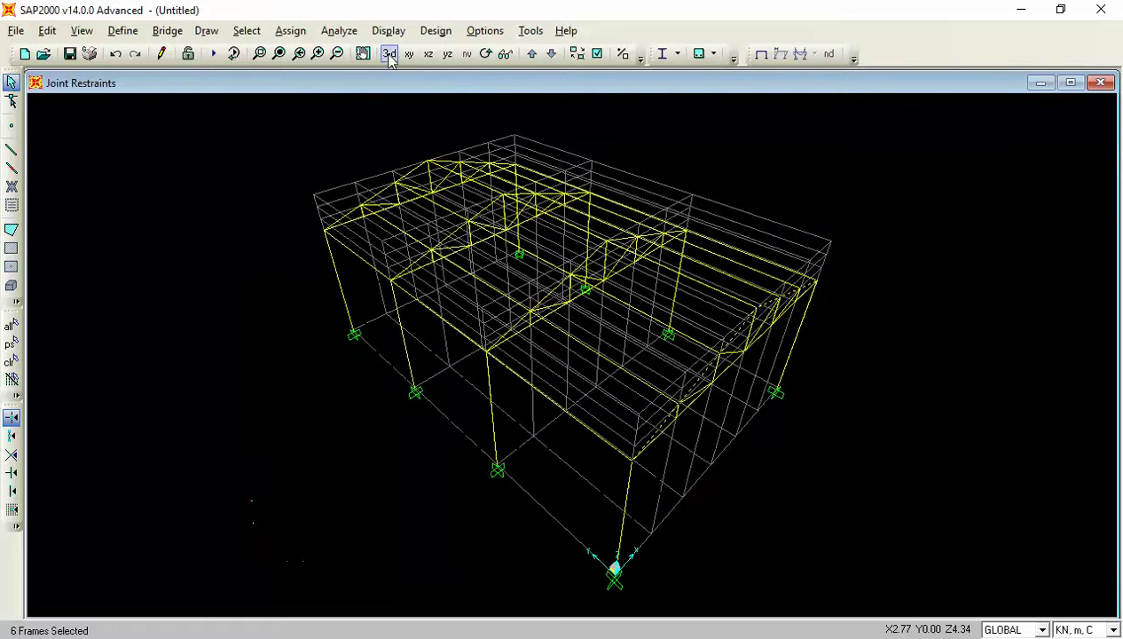
{"action": "left_click", "coordinate": [49, 31]}
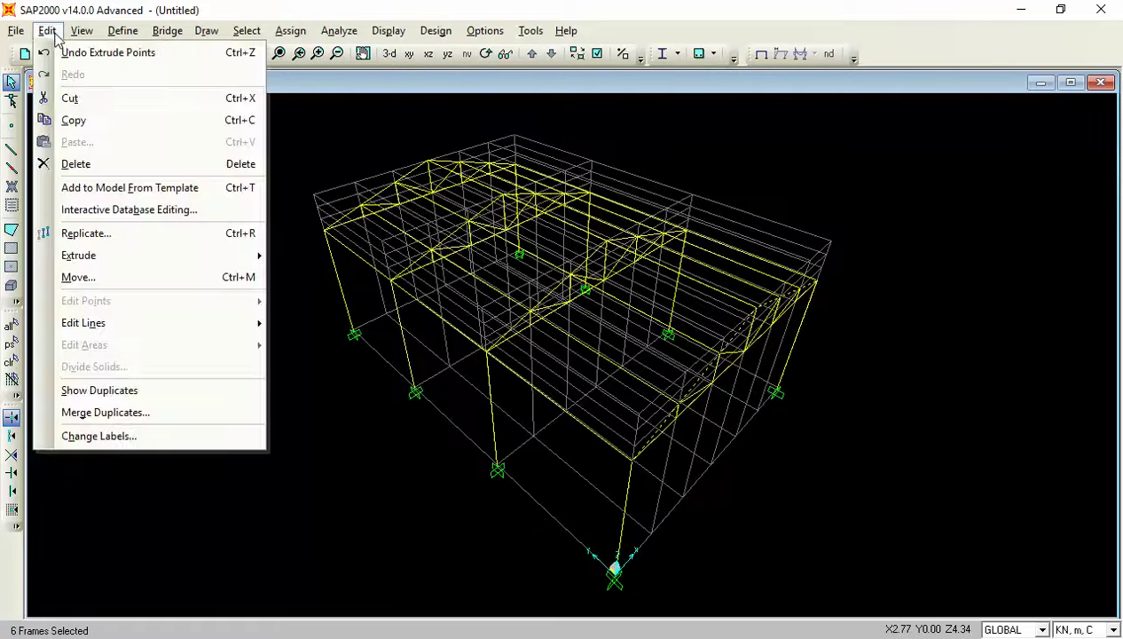
{"action": "left_click", "coordinate": [49, 31]}
{"action": "mouse_move", "coordinate": [95, 257]}
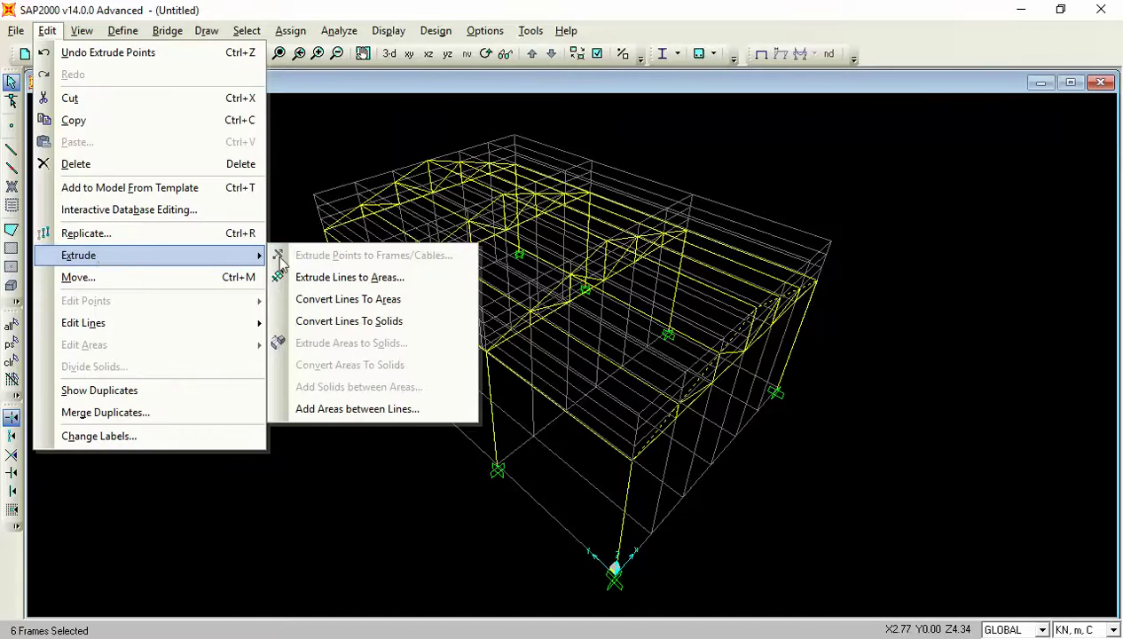
{"action": "left_click", "coordinate": [327, 278]}
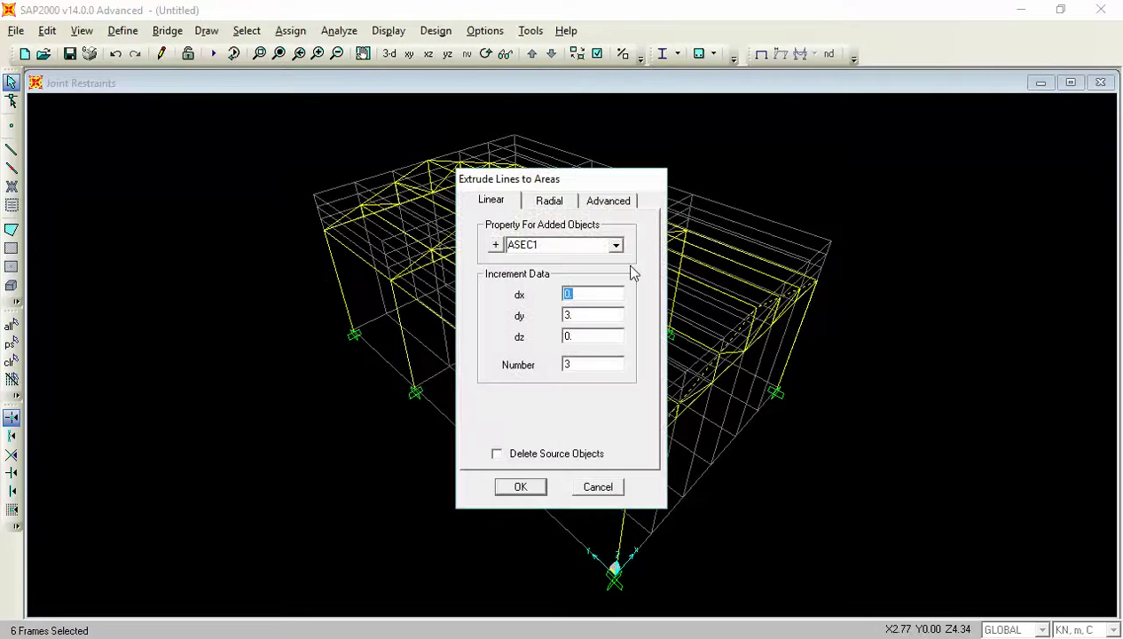
{"action": "left_click", "coordinate": [618, 246]}
{"action": "left_click", "coordinate": [590, 258]}
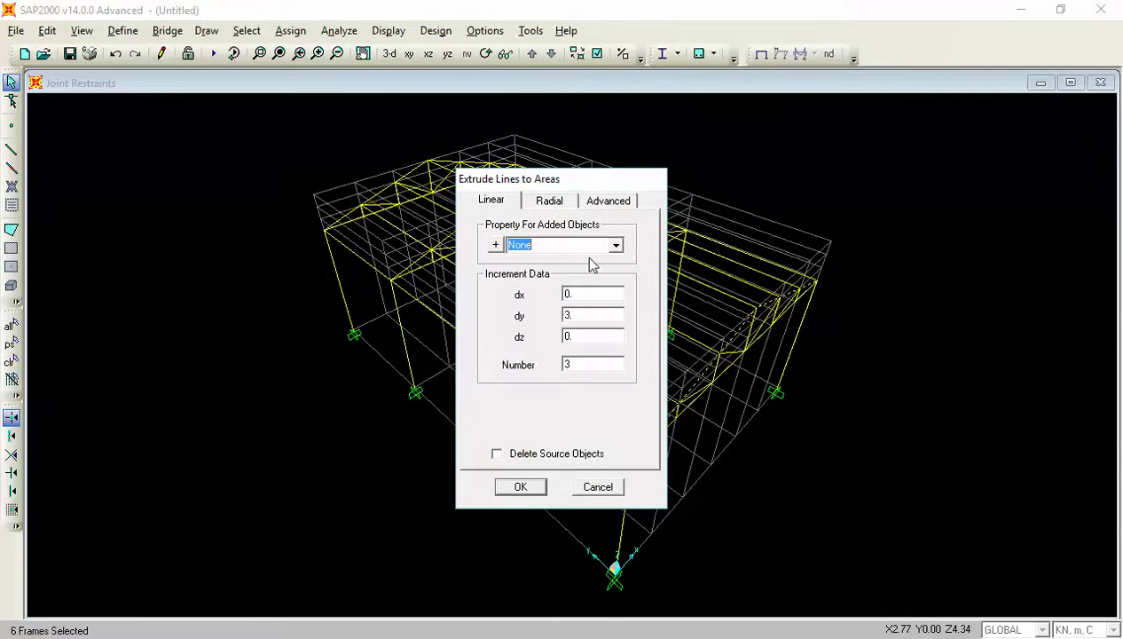
{"action": "double_click", "coordinate": [581, 315]}
{"action": "double_click", "coordinate": [582, 362]}
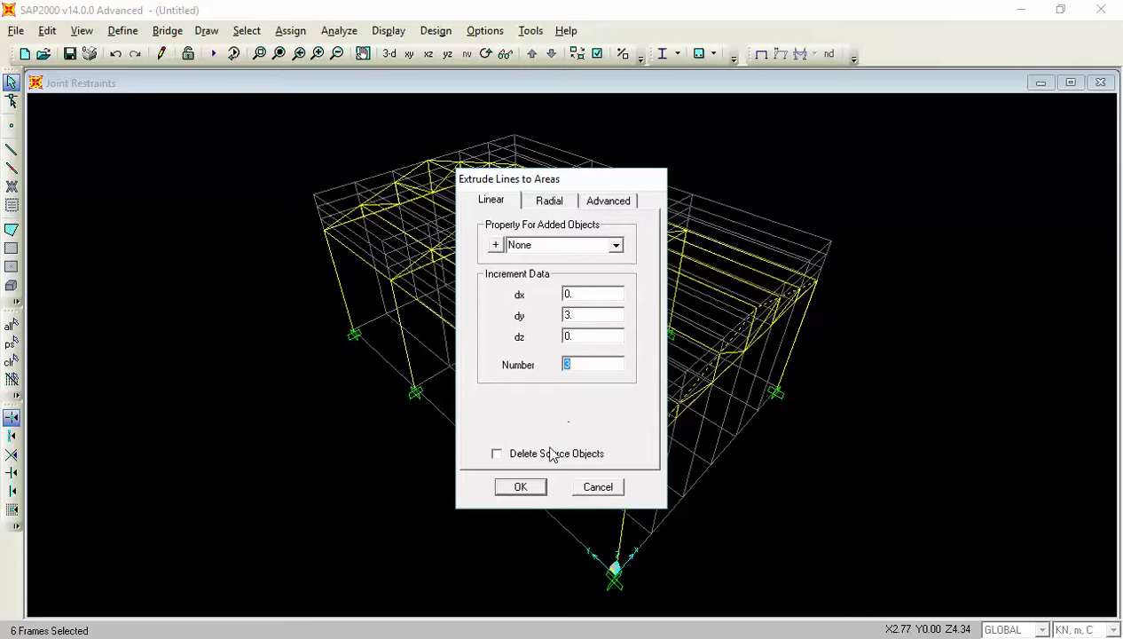
{"action": "left_click", "coordinate": [521, 487]}
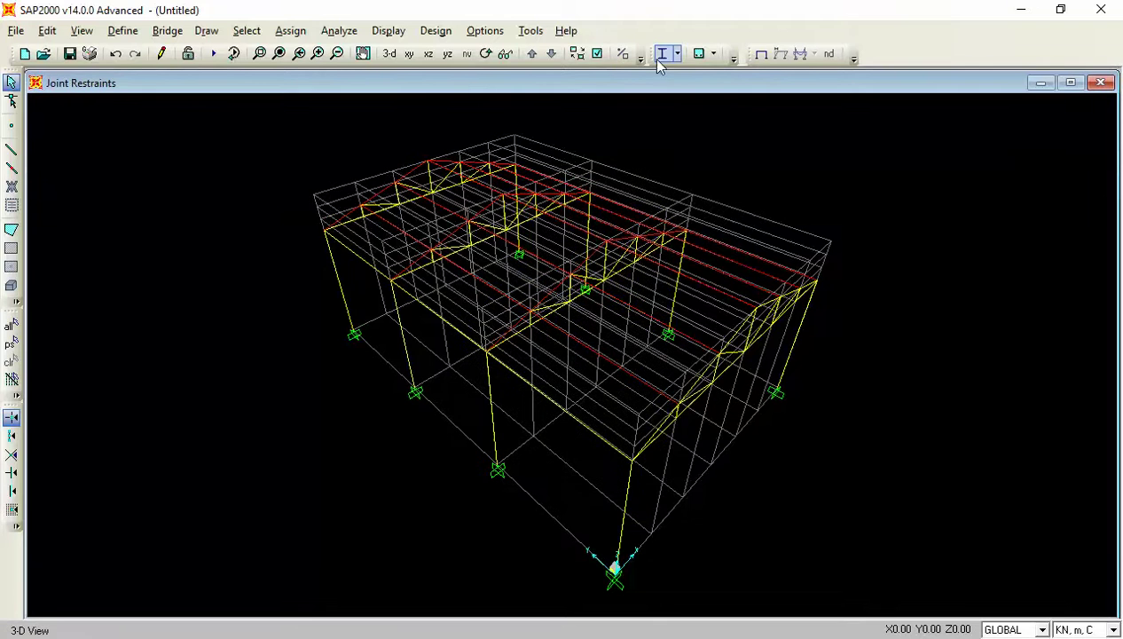
- Set the active window to show objects filled and colored by object type
{"action": "left_click", "coordinate": [597, 54]}
{"action": "left_click", "coordinate": [697, 245]}
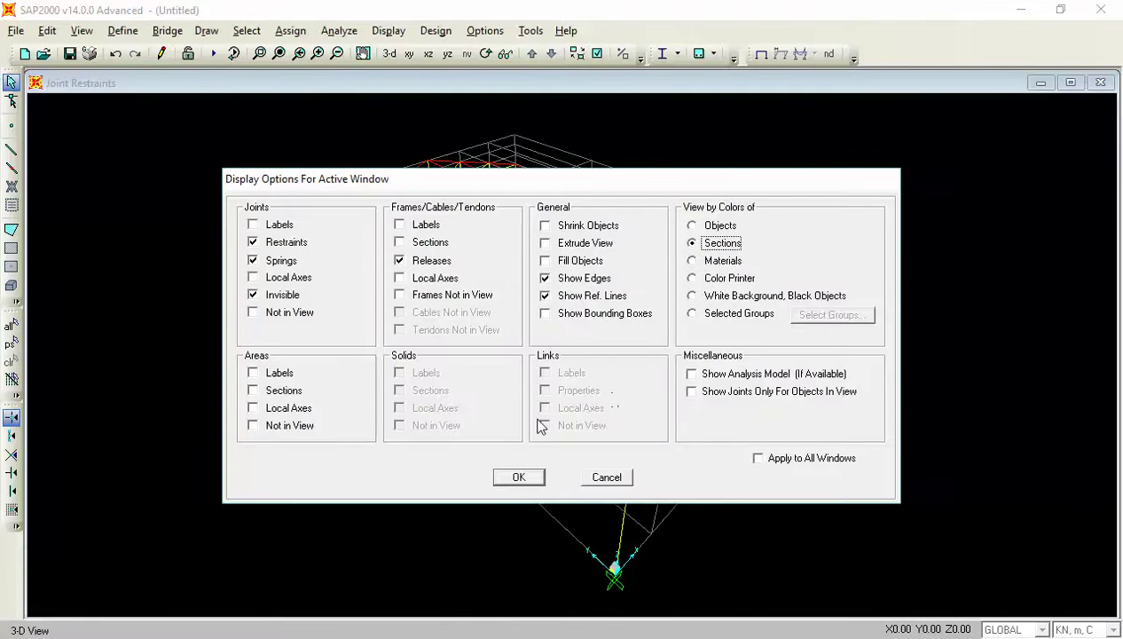
{"action": "left_click", "coordinate": [715, 227]}
{"action": "left_click", "coordinate": [564, 262]}
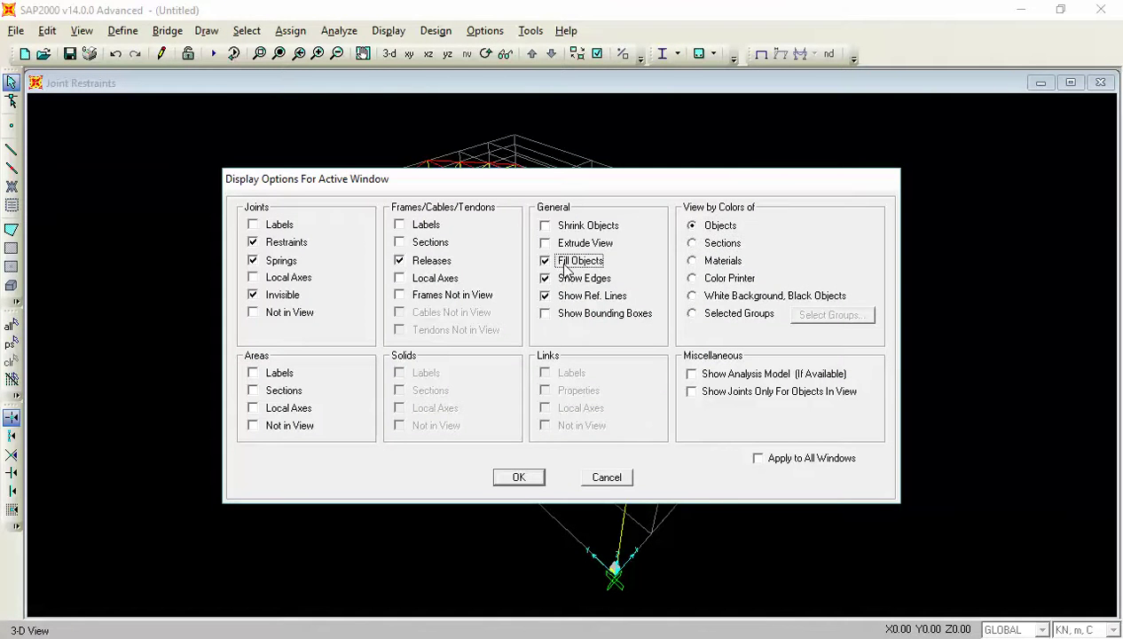
{"action": "left_click", "coordinate": [520, 479]}
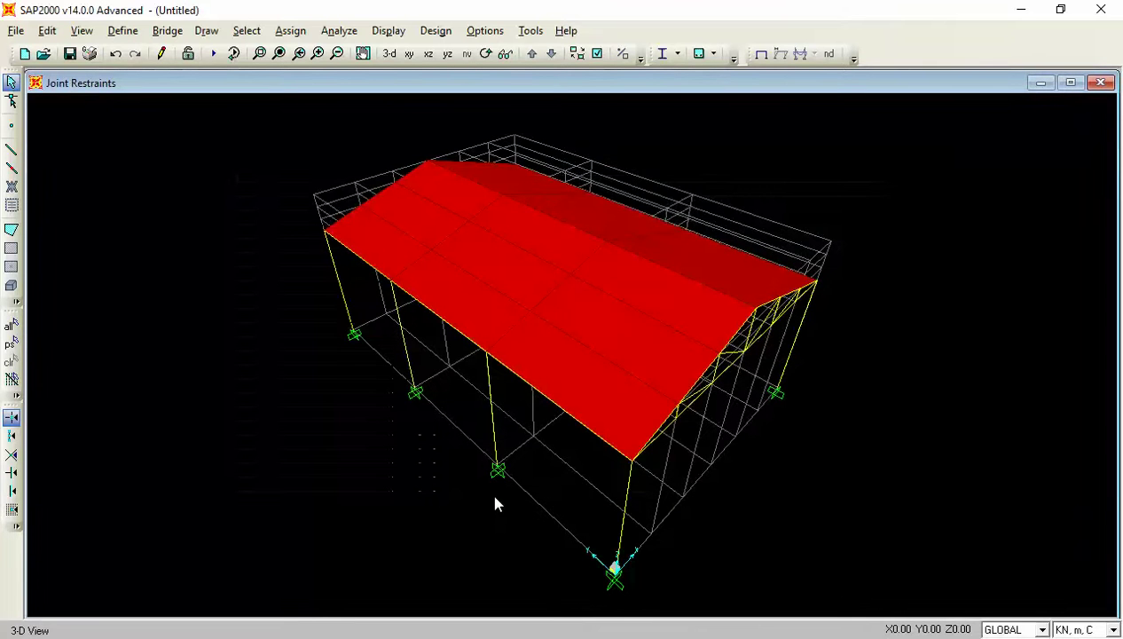
- Examine the filled roof areas and supporting frames in 3D from the sides, above and below
{"action": "key", "text": "Up"}
{"action": "key", "text": "Up"}
{"action": "key", "text": "Up"}
{"action": "key", "text": "Left"}
{"action": "key", "text": "Left"}
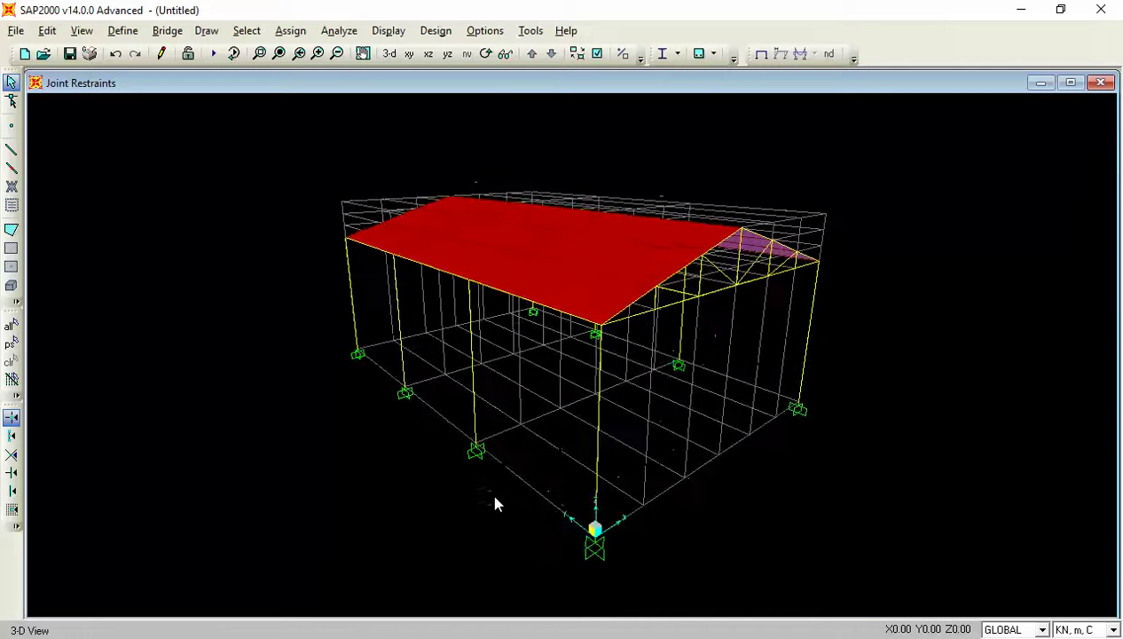
{"action": "key", "text": "Left"}
{"action": "key", "text": "Left"}
{"action": "key", "text": "Left"}
{"action": "key", "text": "Left"}
{"action": "key", "text": "Left"}
{"action": "key", "text": "Left"}
{"action": "key", "text": "Left"}
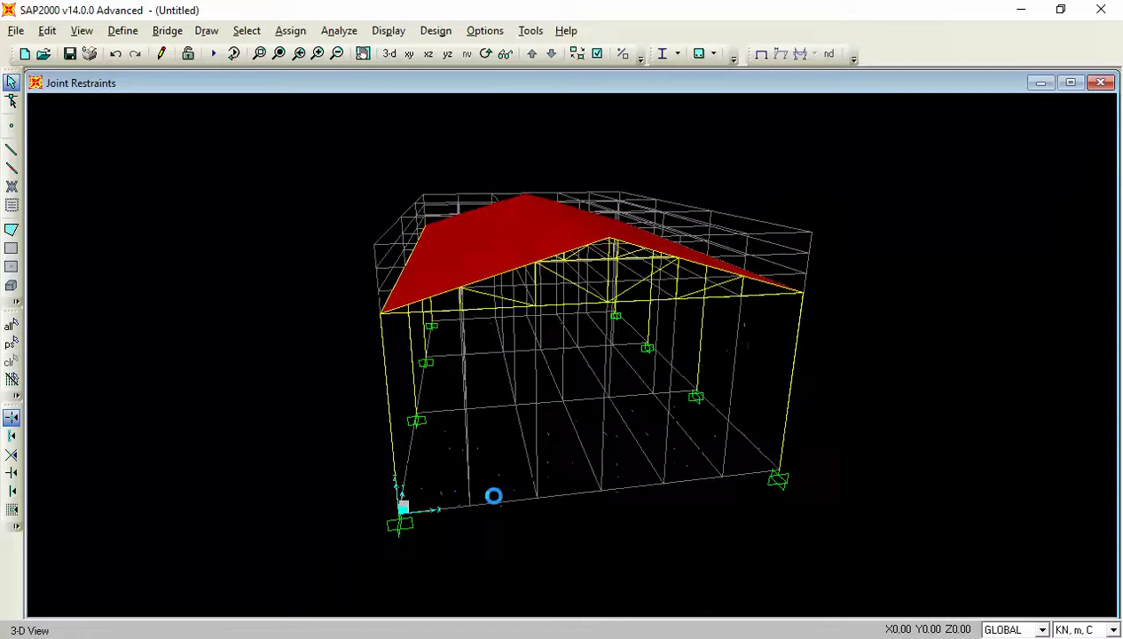
{"action": "key", "text": "Left"}
{"action": "key", "text": "Left"}
{"action": "key", "text": "Left"}
{"action": "key", "text": "Left"}
{"action": "key", "text": "Left"}
{"action": "key", "text": "Left"}
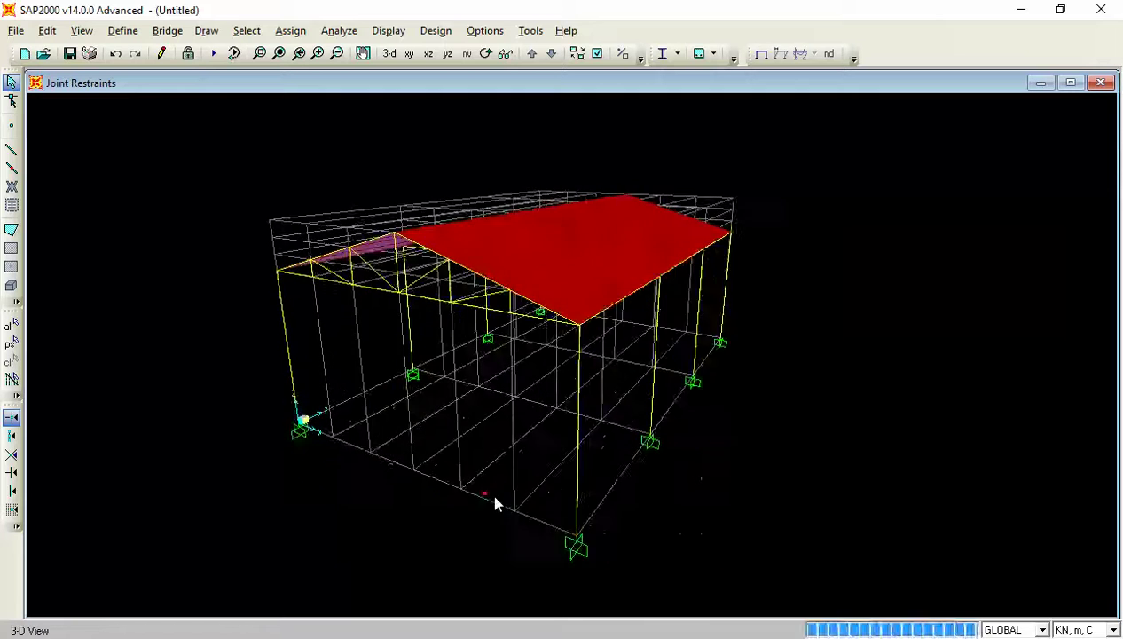
{"action": "key", "text": "Left"}
{"action": "key", "text": "Down"}
{"action": "key", "text": "Down"}
{"action": "key", "text": "Down"}
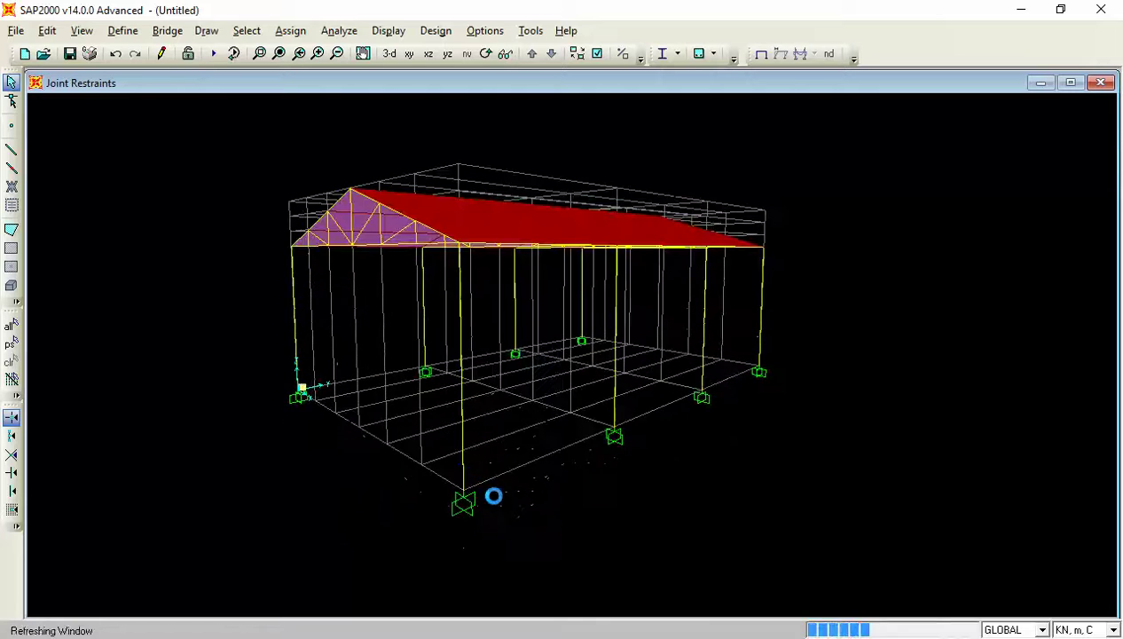
{"action": "key", "text": "Down"}
{"action": "key", "text": "Down"}
{"action": "key", "text": "Down"}
{"action": "key", "text": "Down"}
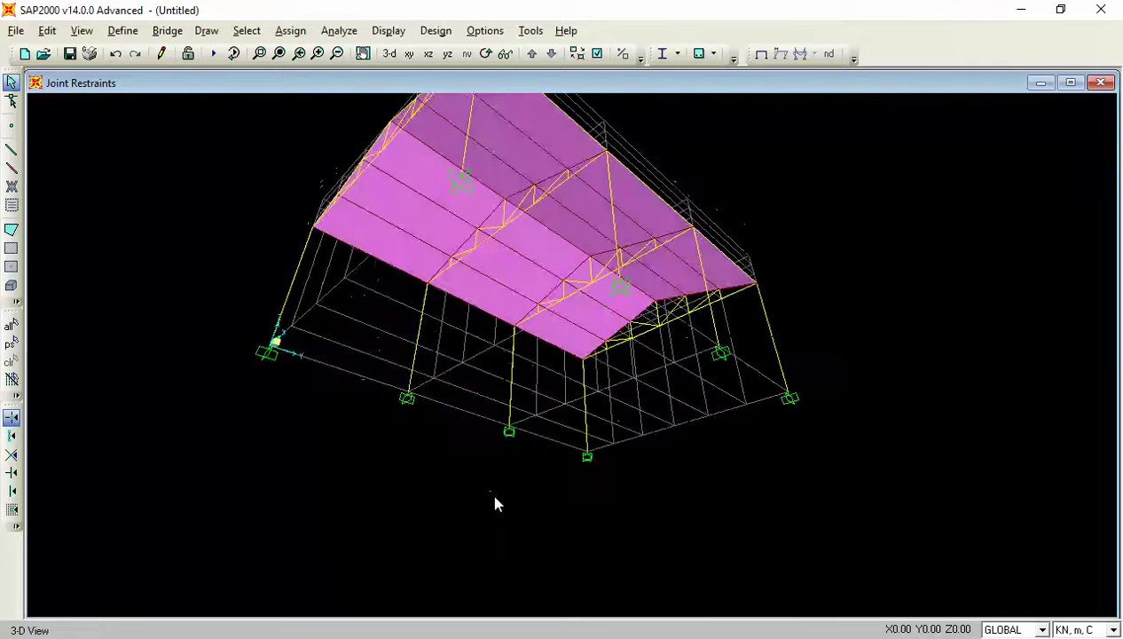
{"action": "key", "text": "Left"}
{"action": "key", "text": "Left"}
{"action": "key", "text": "Left"}
{"action": "key", "text": "Left"}
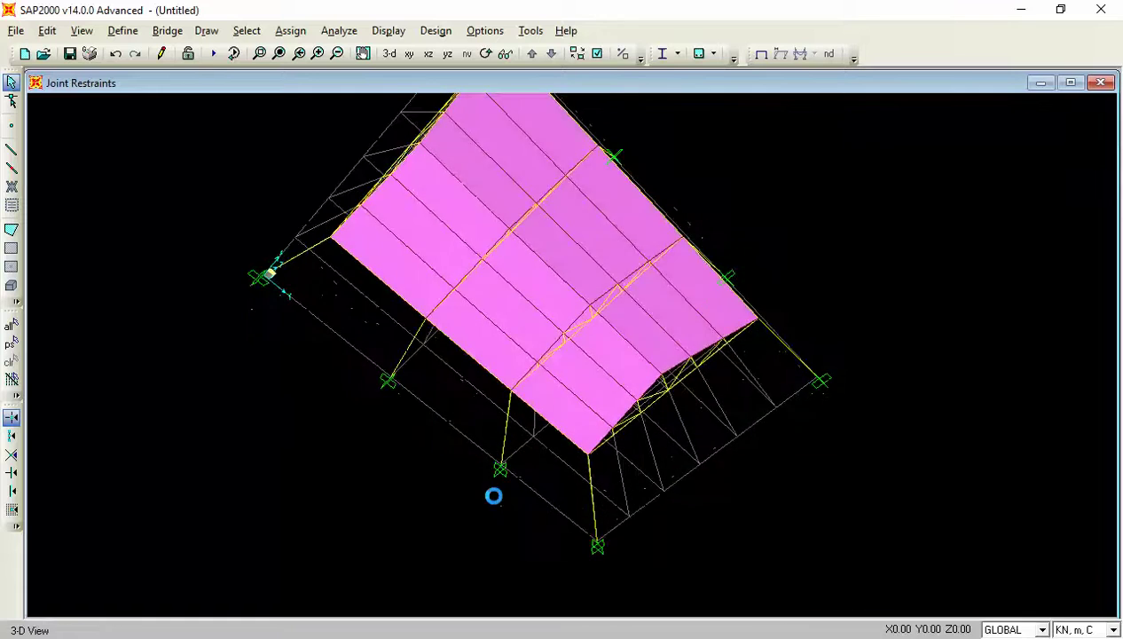
{"action": "key", "text": "Down"}
{"action": "key", "text": "Down"}
{"action": "key", "text": "Down"}
{"action": "key", "text": "Down"}
{"action": "key", "text": "Down"}
{"action": "key", "text": "Down"}
{"action": "key", "text": "Down"}
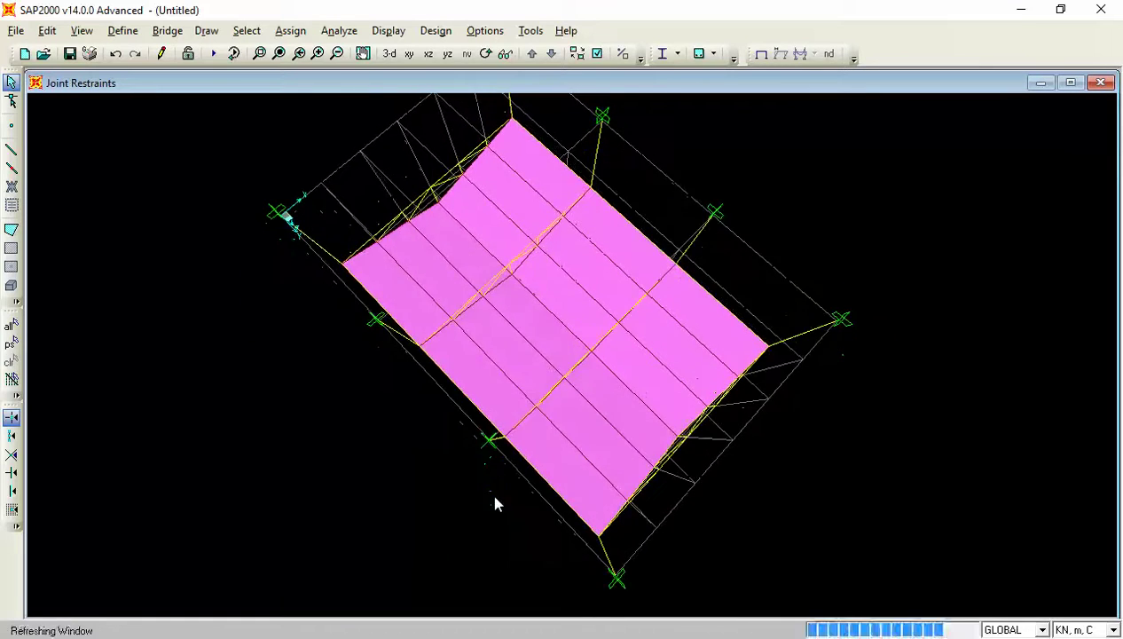
{"action": "key", "text": "Down"}
{"action": "key", "text": "Down"}
{"action": "key", "text": "Down"}
{"action": "key", "text": "Down"}
{"action": "key", "text": "Down"}
{"action": "key", "text": "Down"}
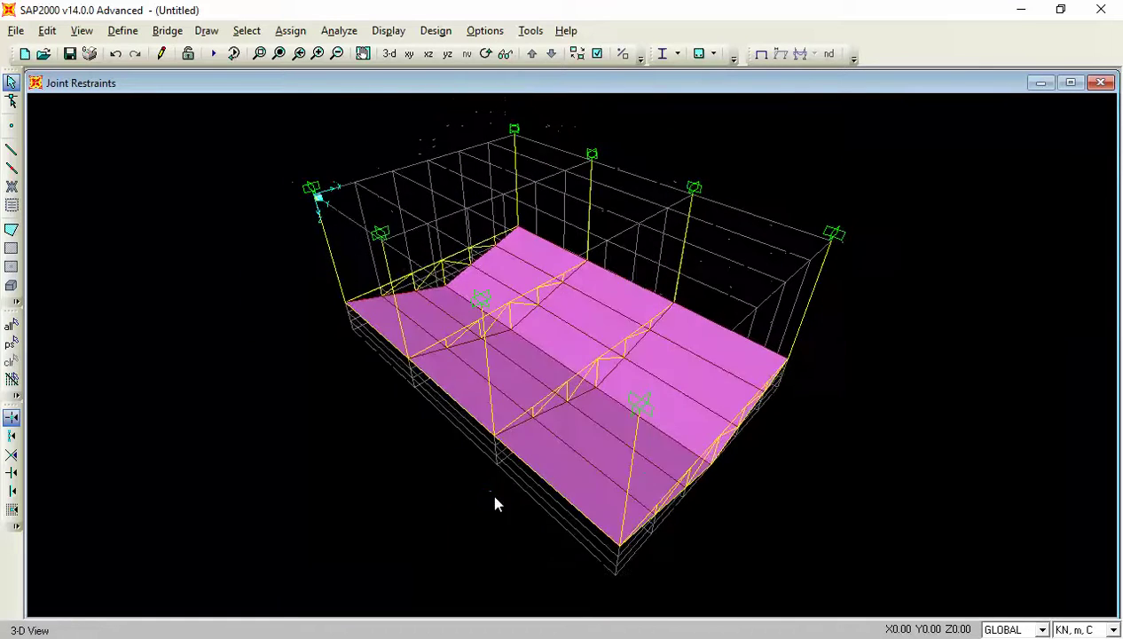
{"action": "key", "text": "Up"}
{"action": "key", "text": "Up"}
{"action": "key", "text": "Up"}
{"action": "key", "text": "Up"}
{"action": "key", "text": "Up"}
{"action": "key", "text": "Up"}
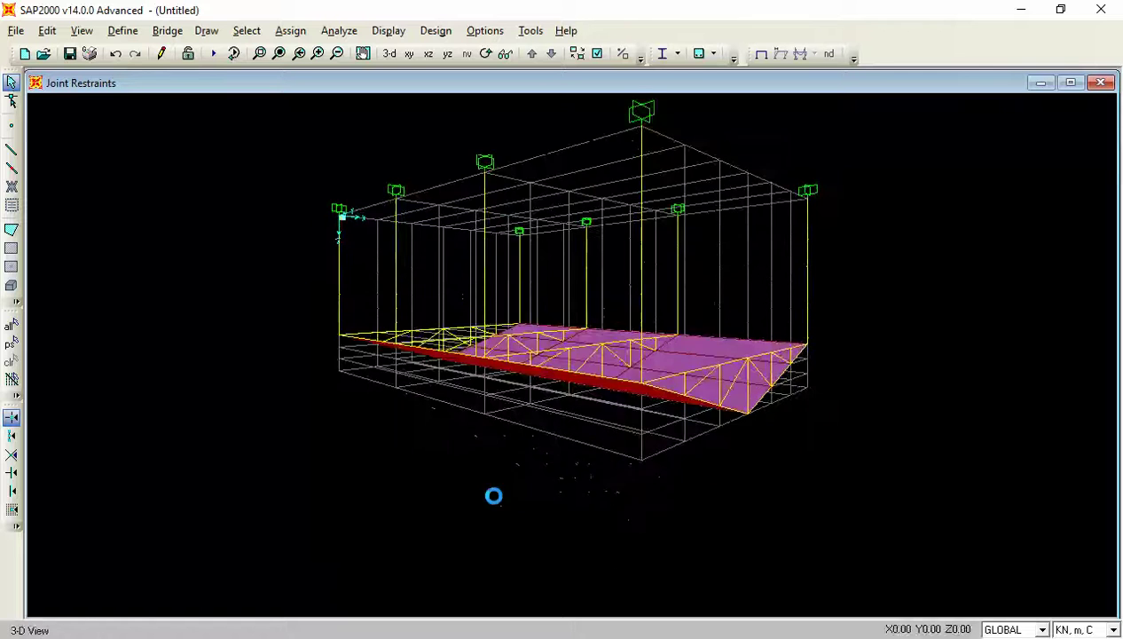
{"action": "key", "text": "Up"}
{"action": "key", "text": "Up"}
{"action": "key", "text": "Up"}
{"action": "key", "text": "Up"}
{"action": "key", "text": "Up"}
{"action": "key", "text": "Up"}
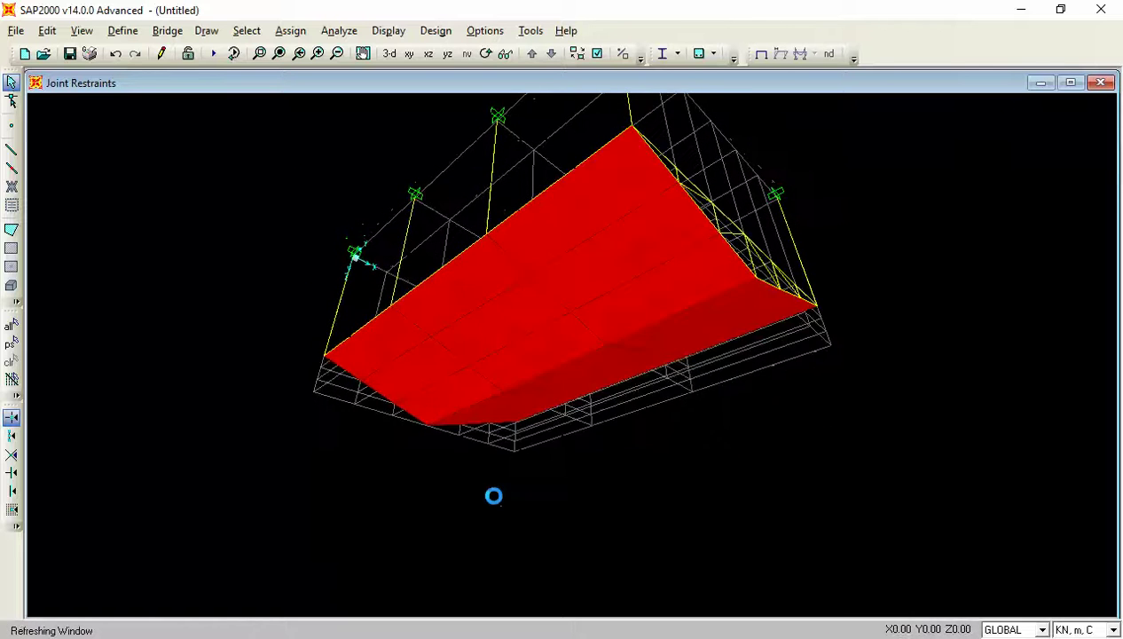
{"action": "key", "text": "Up"}
{"action": "key", "text": "Up"}
{"action": "key", "text": "Up"}
{"action": "key", "text": "Up"}
{"action": "key", "text": "Up"}
{"action": "key", "text": "Up"}
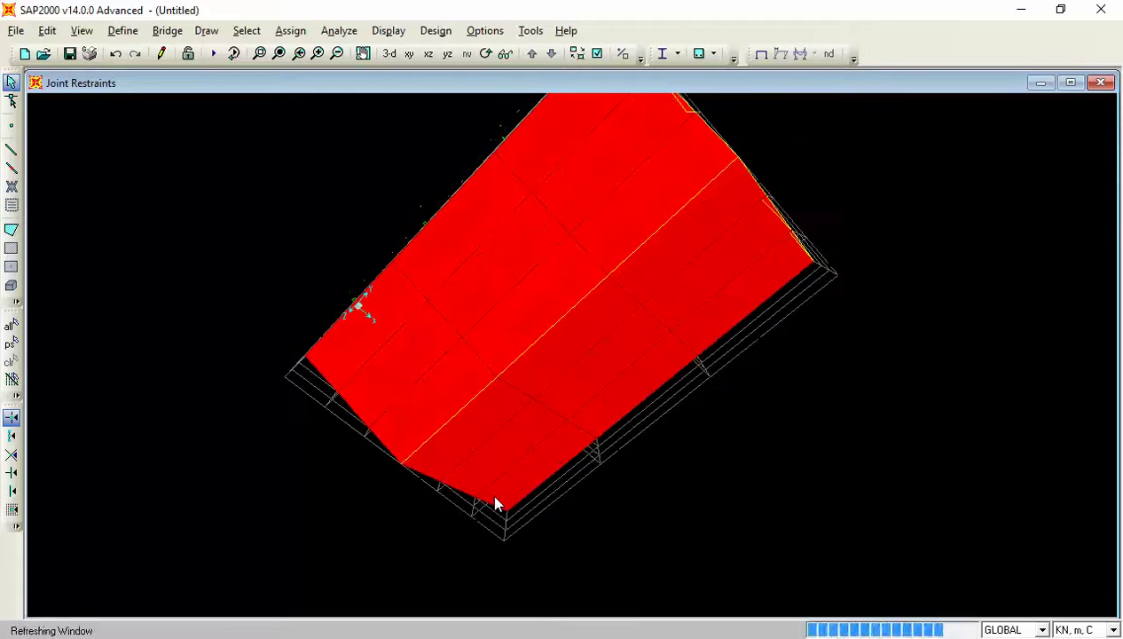
- Inspect the filled roof's ridge, slopes and edges and the columns from overhead and oblique 3D viewpoints
{"action": "key", "text": "Up"}
{"action": "key", "text": "Up"}
{"action": "key", "text": "Up"}
{"action": "key", "text": "Up"}
{"action": "key", "text": "Up"}
{"action": "key", "text": "Up"}
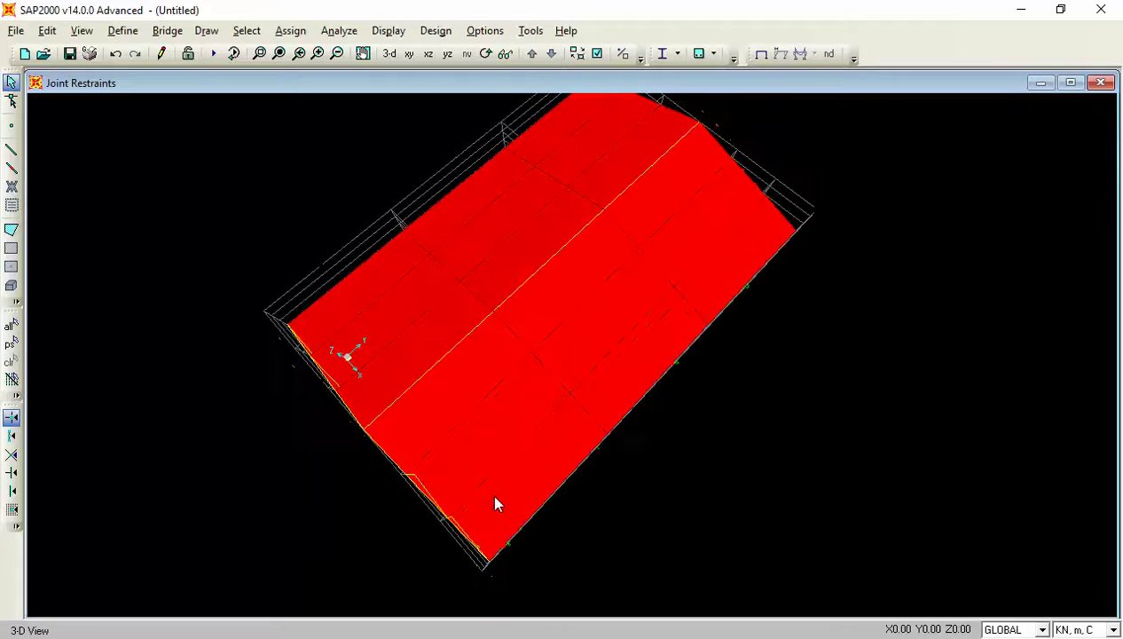
{"action": "key", "text": "Up"}
{"action": "key", "text": "Up"}
{"action": "key", "text": "Up"}
{"action": "key", "text": "Up"}
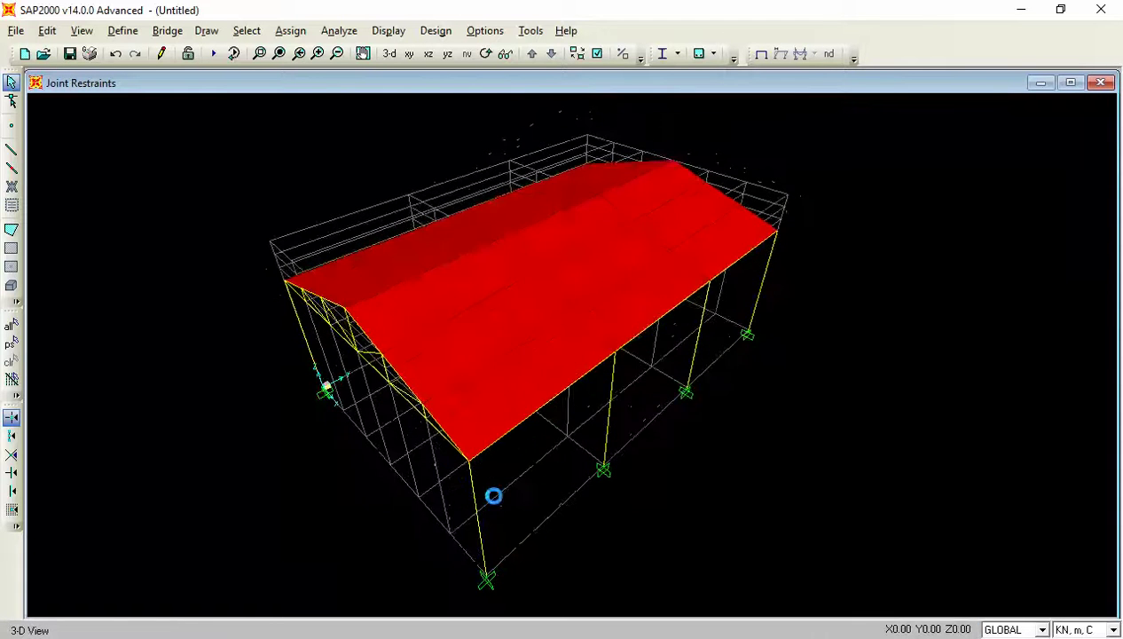
{"action": "key", "text": "Left"}
{"action": "key", "text": "Left"}
{"action": "key", "text": "Left"}
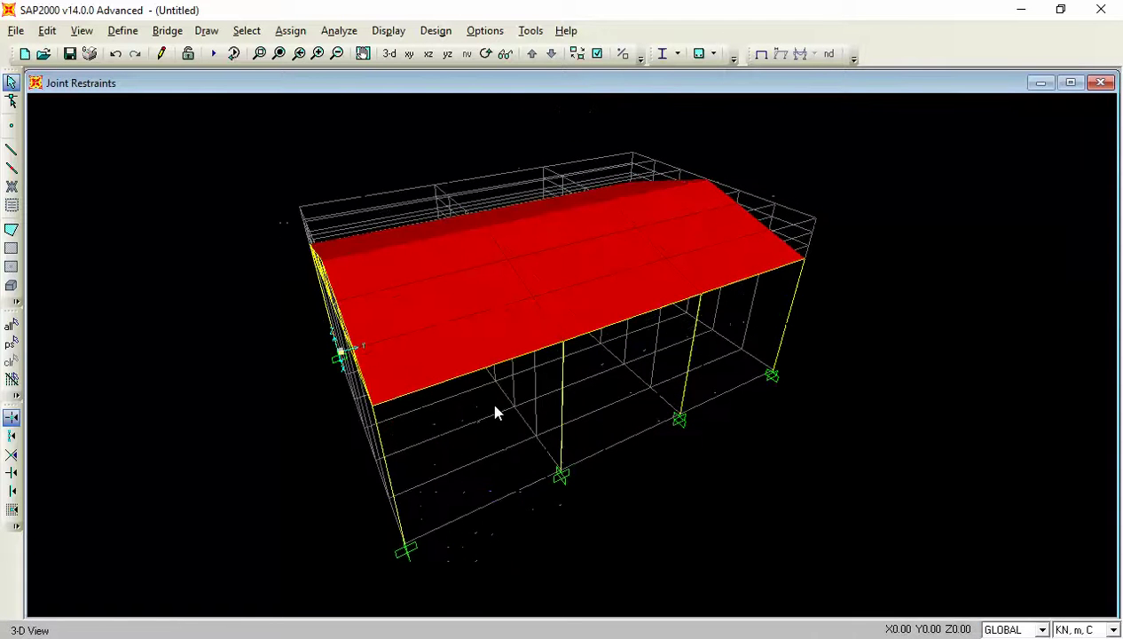
- Show the members in extruded view and examine the frame sections and roof panels in 3D from the gable end
{"action": "left_click", "coordinate": [597, 54]}
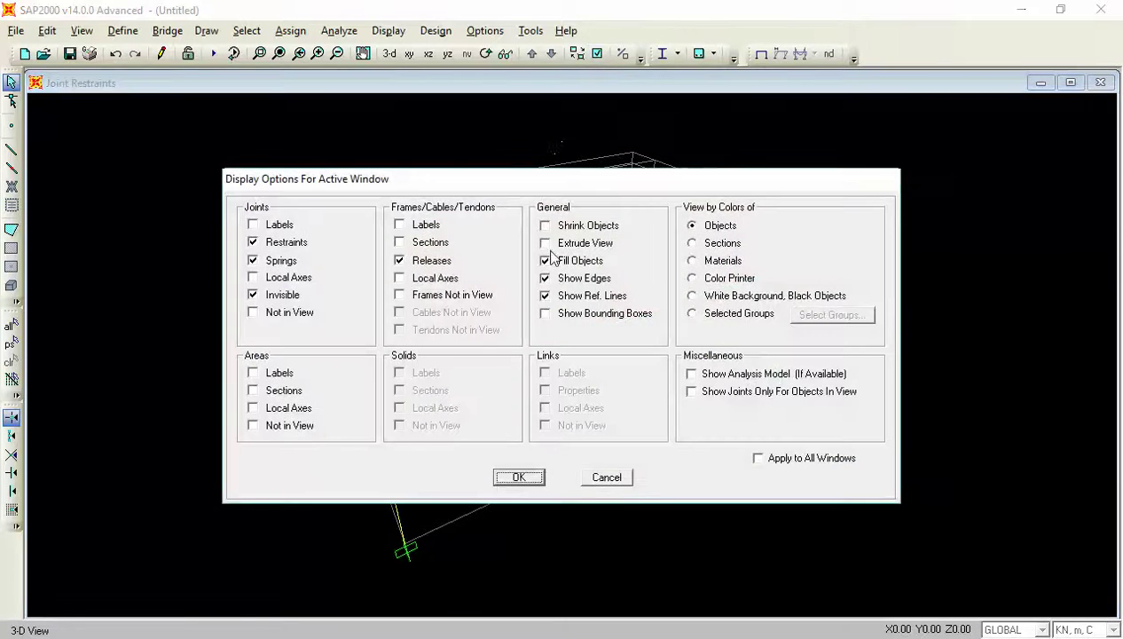
{"action": "left_click", "coordinate": [545, 242]}
{"action": "left_click", "coordinate": [519, 477]}
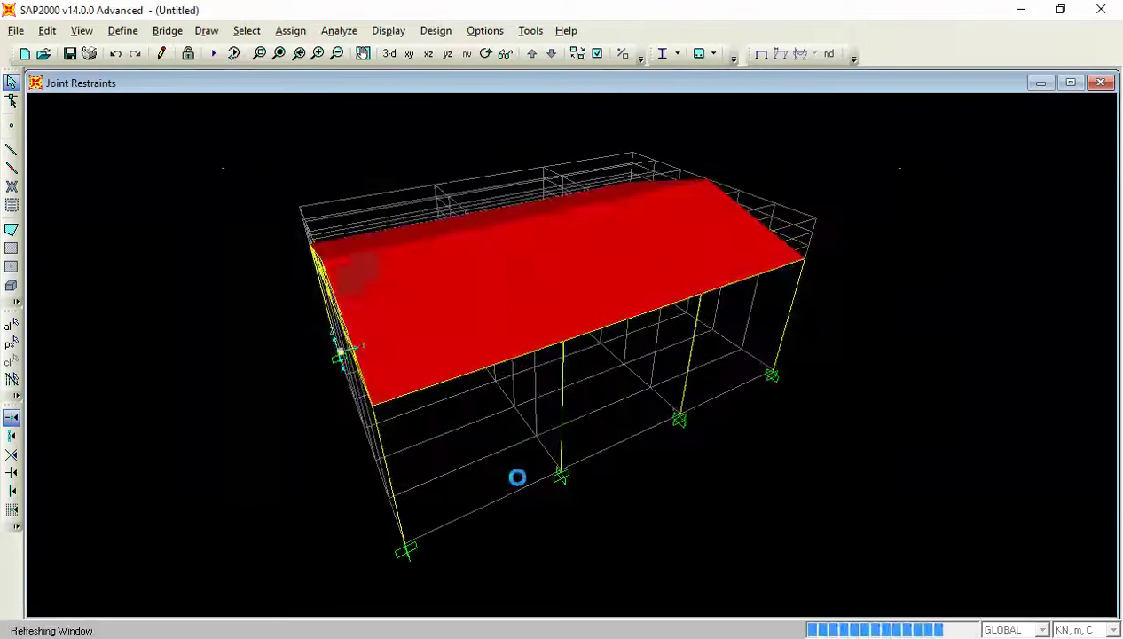
{"action": "left_click", "coordinate": [486, 54]}
{"action": "left_click_drag", "start_coordinate": [174, 431], "coordinate": [668, 371]}
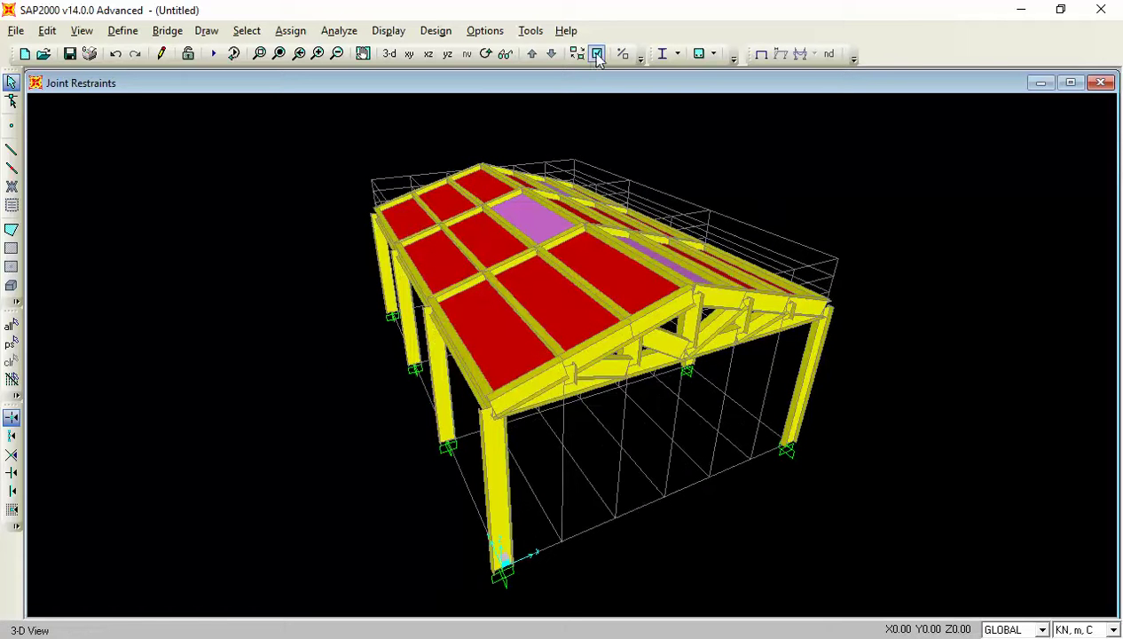
- Turn off the extruded view and object fill, and undo the area and member extrusions between the trusses
{"action": "left_click", "coordinate": [598, 54]}
{"action": "left_click", "coordinate": [545, 242]}
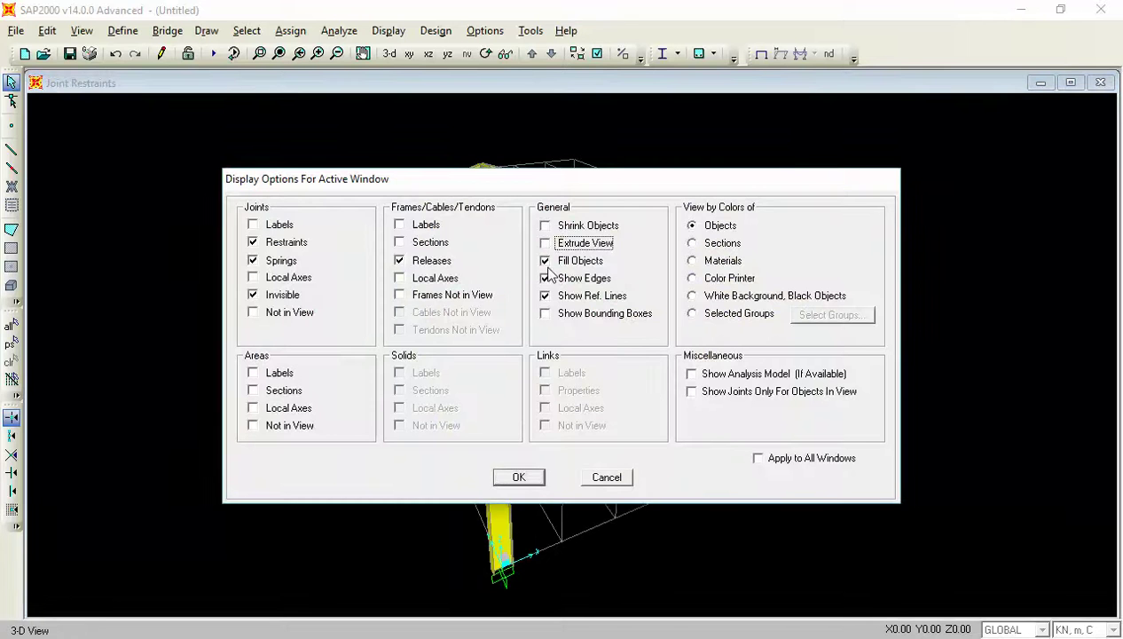
{"action": "left_click", "coordinate": [544, 260]}
{"action": "left_click", "coordinate": [519, 477]}
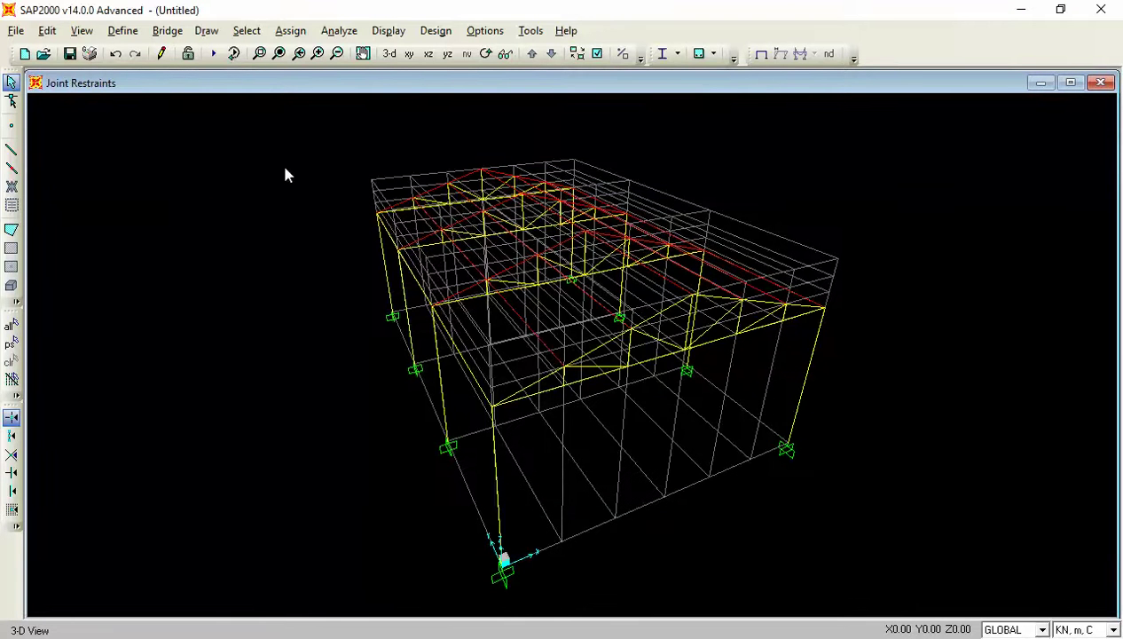
{"action": "key", "text": "ctrl+z"}
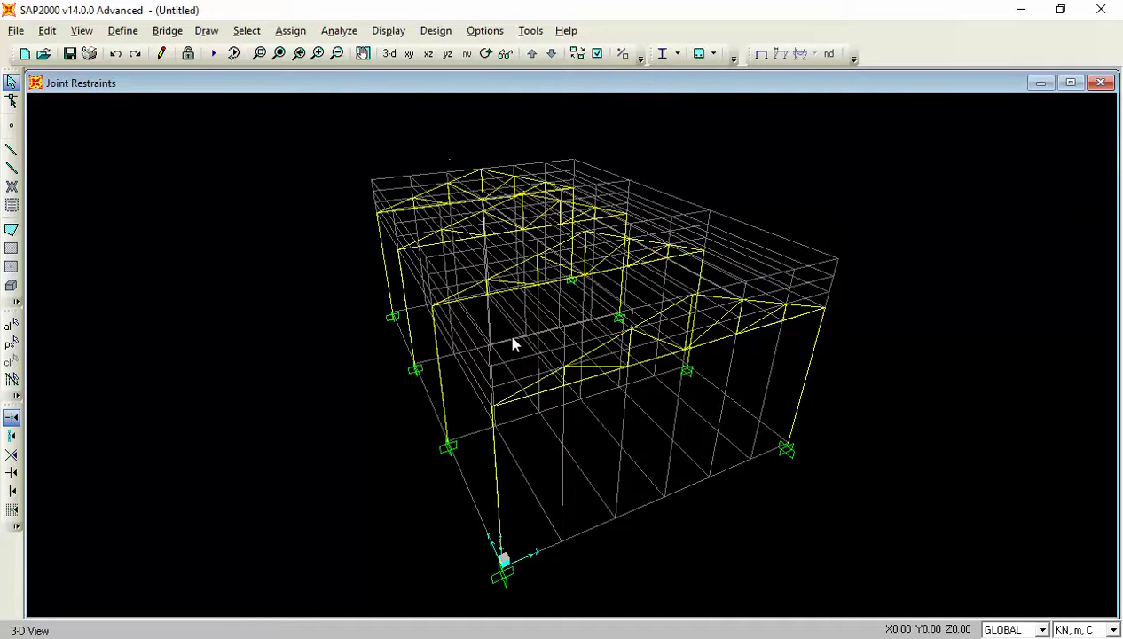
- Select the seven top-chord joints of the truss at Y=0, from one eave over the ridge to the other
{"action": "left_click", "coordinate": [495, 408]}
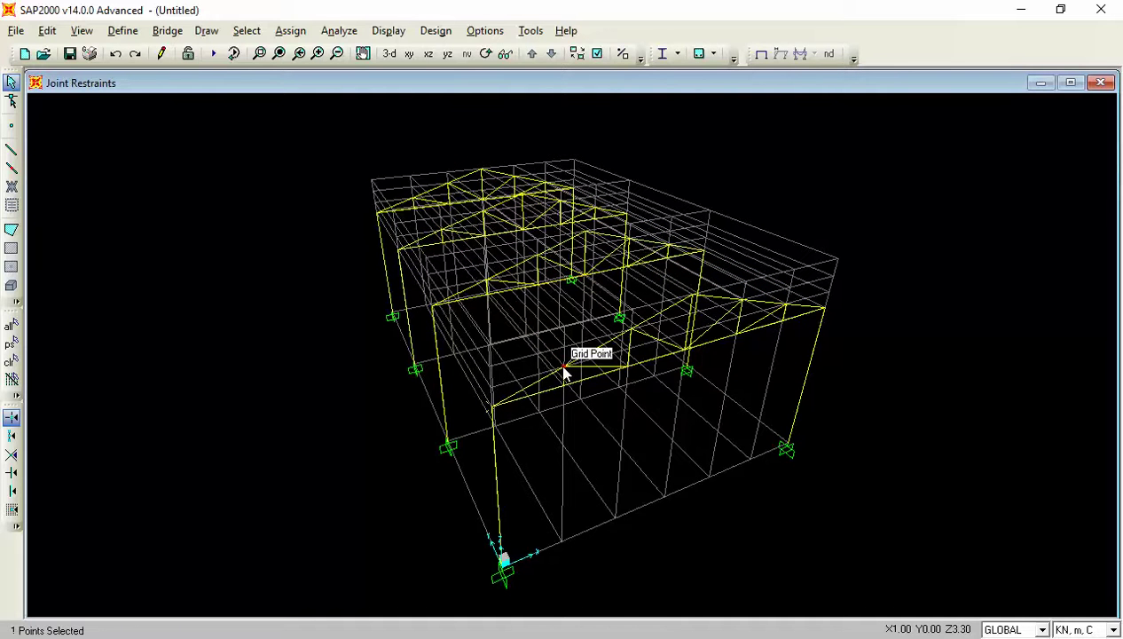
{"action": "left_click", "coordinate": [426, 54]}
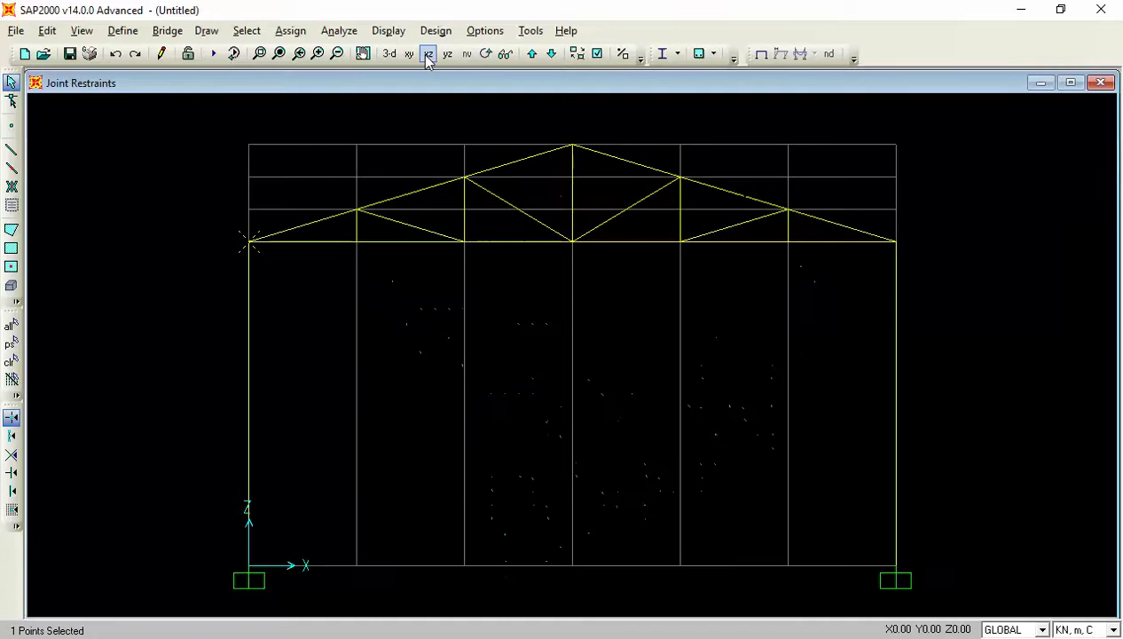
{"action": "left_click", "coordinate": [356, 210]}
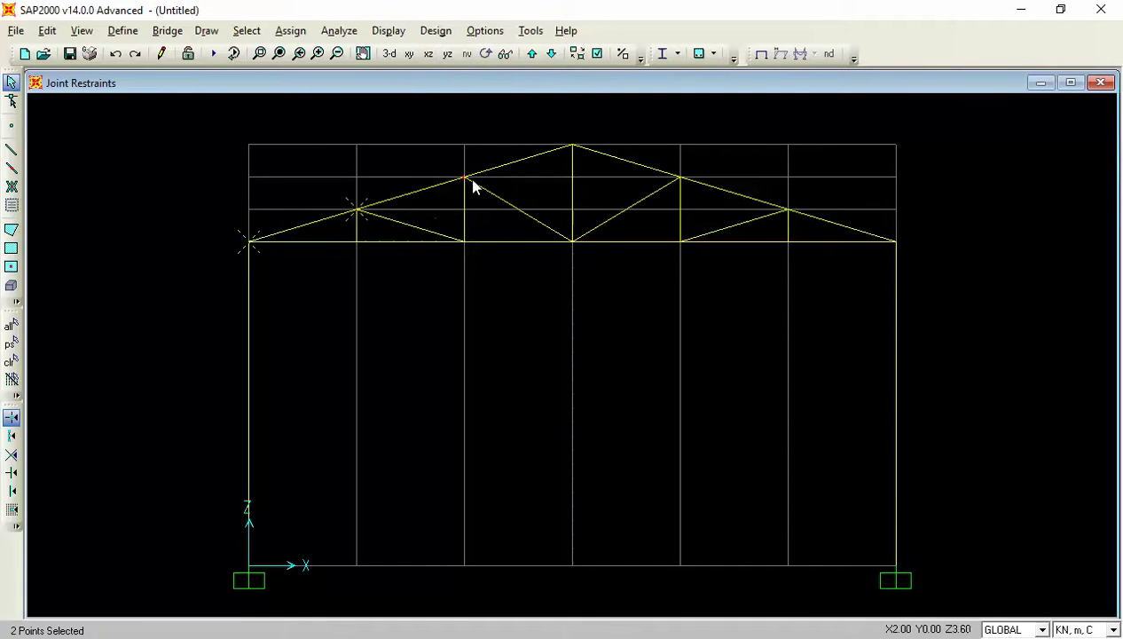
{"action": "left_click", "coordinate": [465, 179]}
{"action": "left_click", "coordinate": [568, 148]}
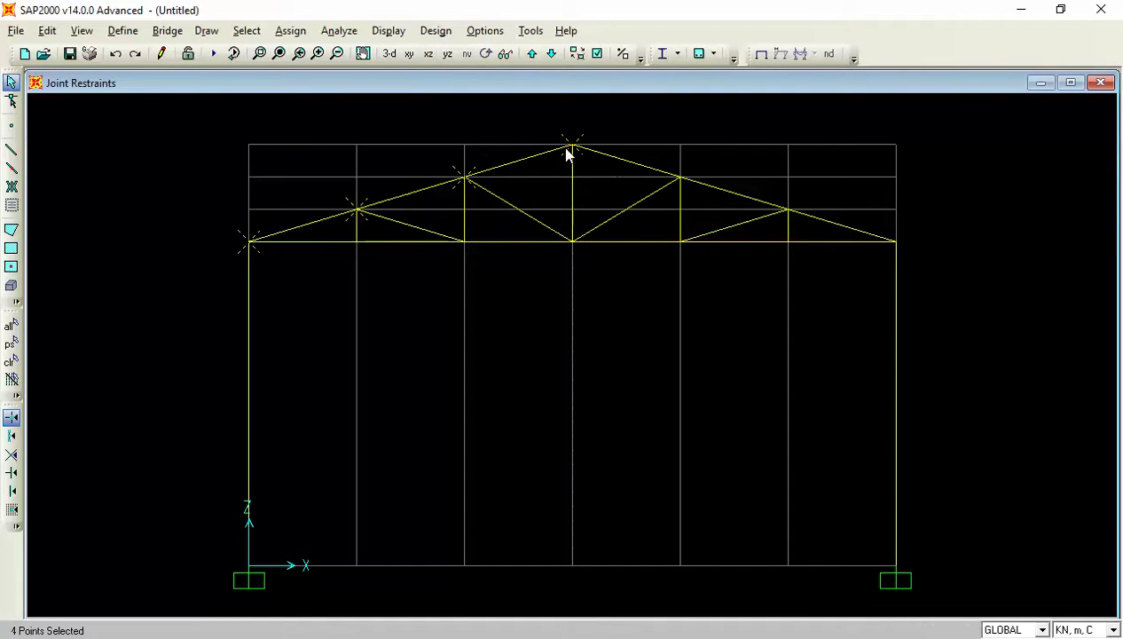
{"action": "left_click", "coordinate": [680, 179]}
{"action": "left_click", "coordinate": [786, 211]}
{"action": "left_click", "coordinate": [894, 240]}
{"action": "left_click", "coordinate": [47, 30]}
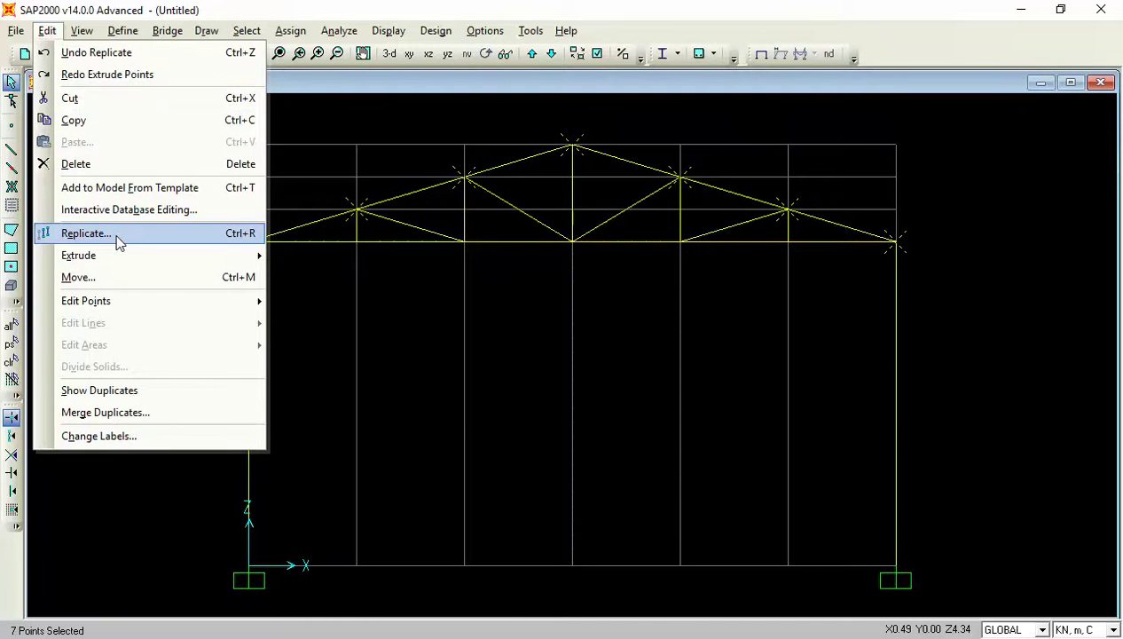
{"action": "mouse_move", "coordinate": [119, 255]}
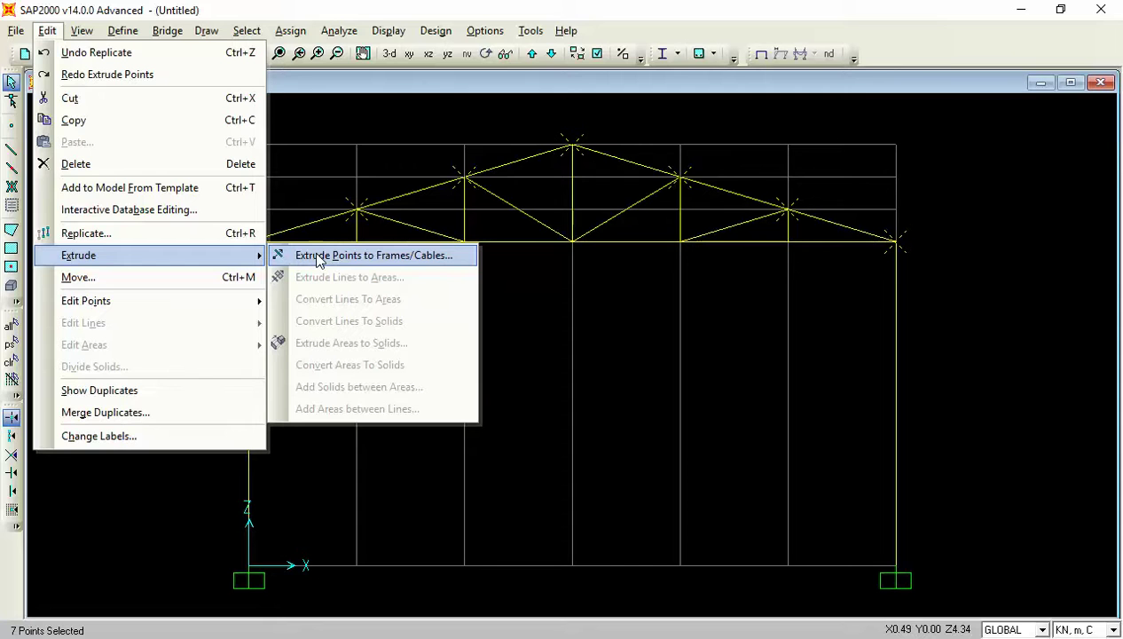
{"action": "left_click", "coordinate": [318, 257]}
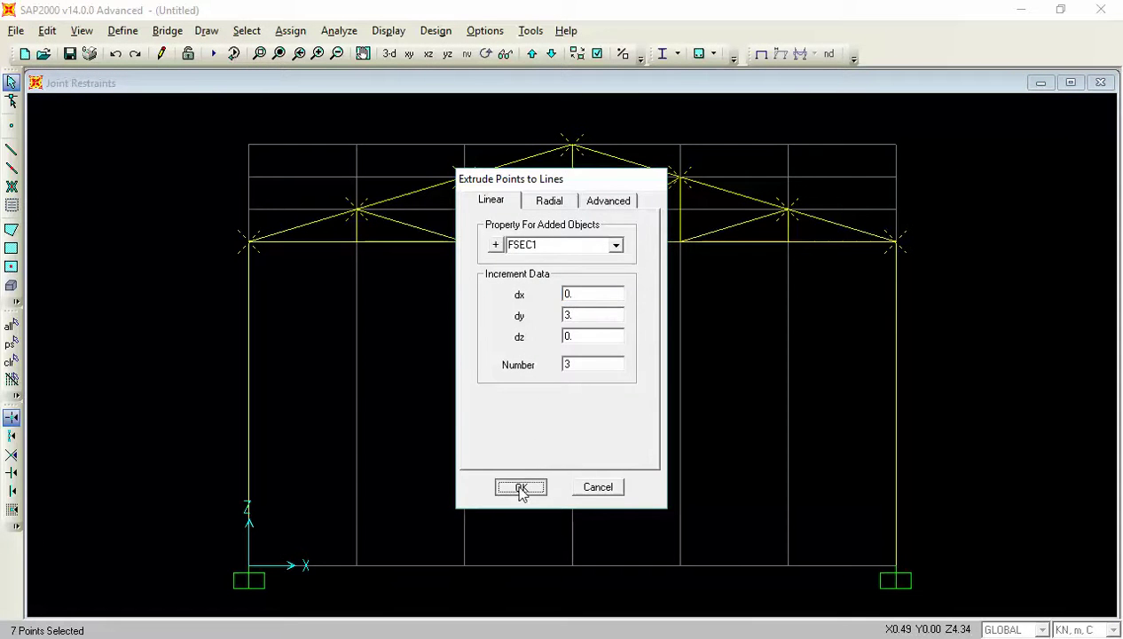
{"action": "left_click", "coordinate": [593, 490]}
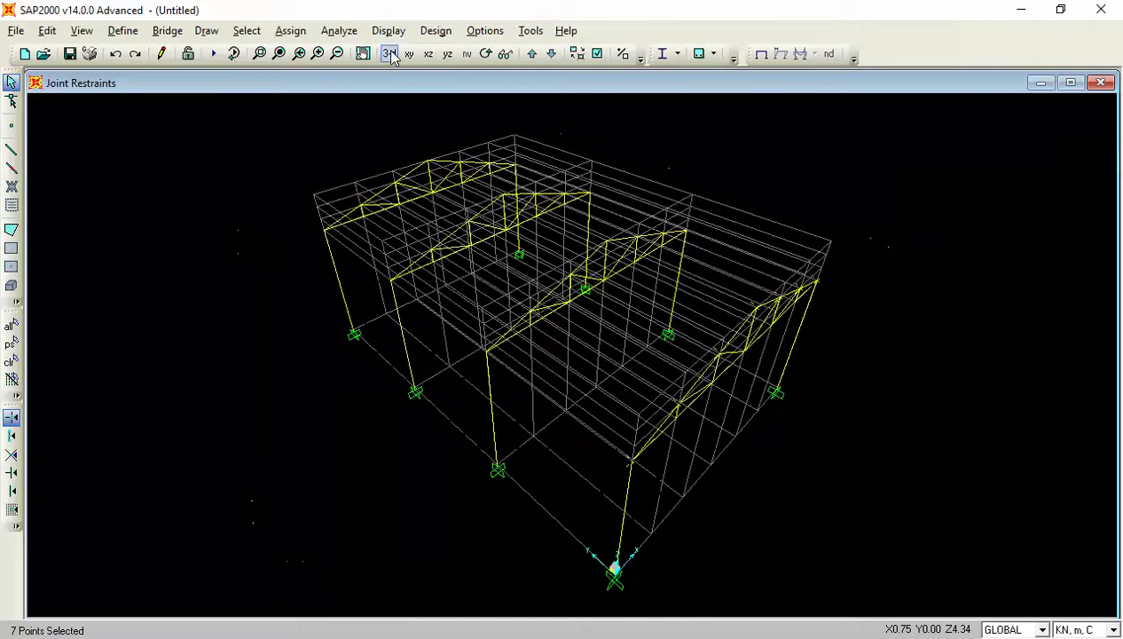
- Extrude the selected top-chord joints linearly into FSEC1 frame members, with dy 3 m and number 3
{"action": "left_click", "coordinate": [255, 39]}
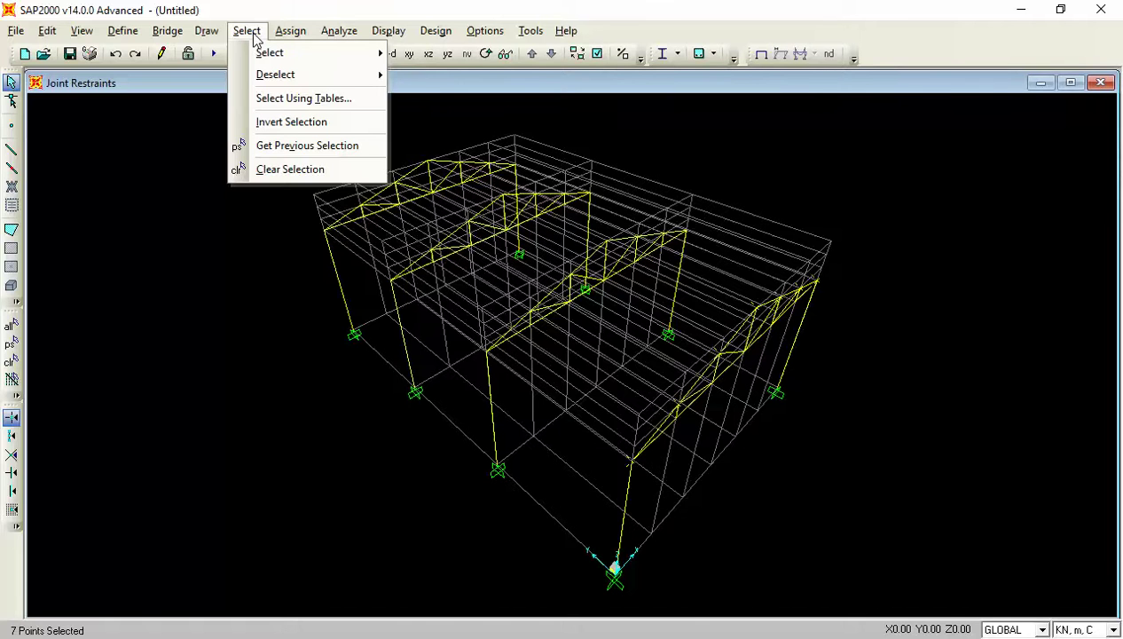
{"action": "left_click", "coordinate": [51, 31]}
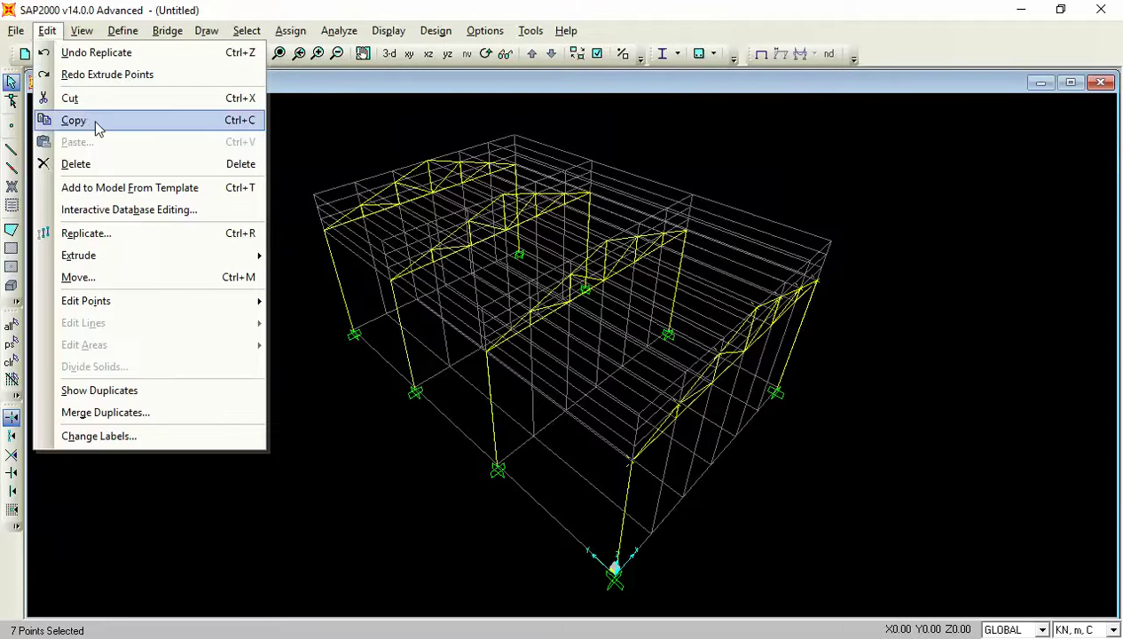
{"action": "mouse_move", "coordinate": [97, 256]}
{"action": "left_click", "coordinate": [303, 268]}
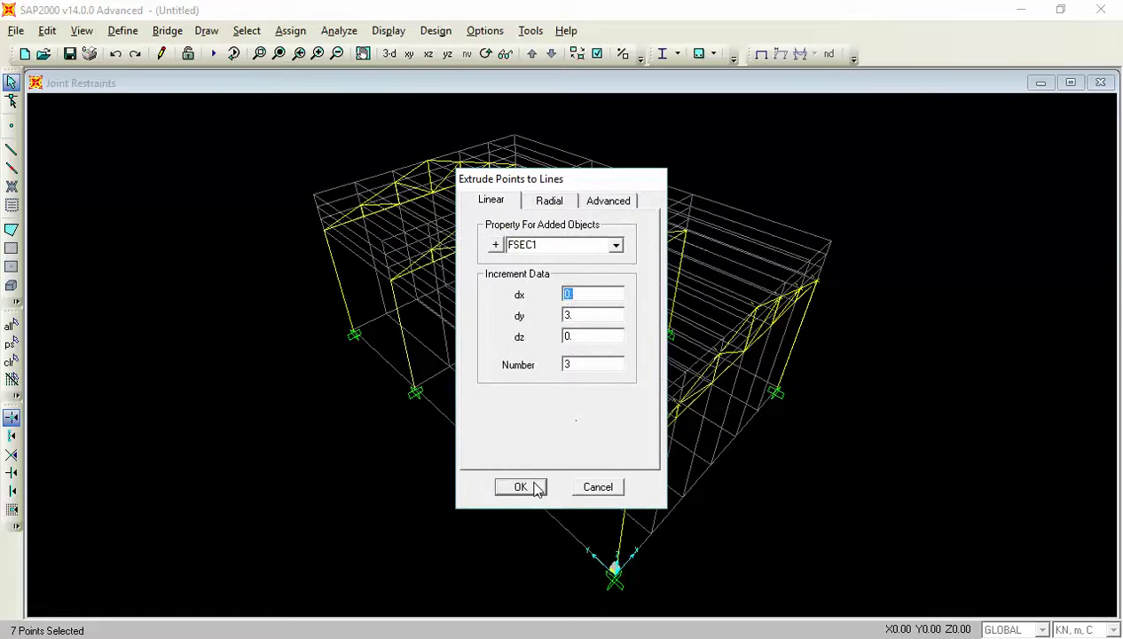
{"action": "left_click", "coordinate": [535, 490]}
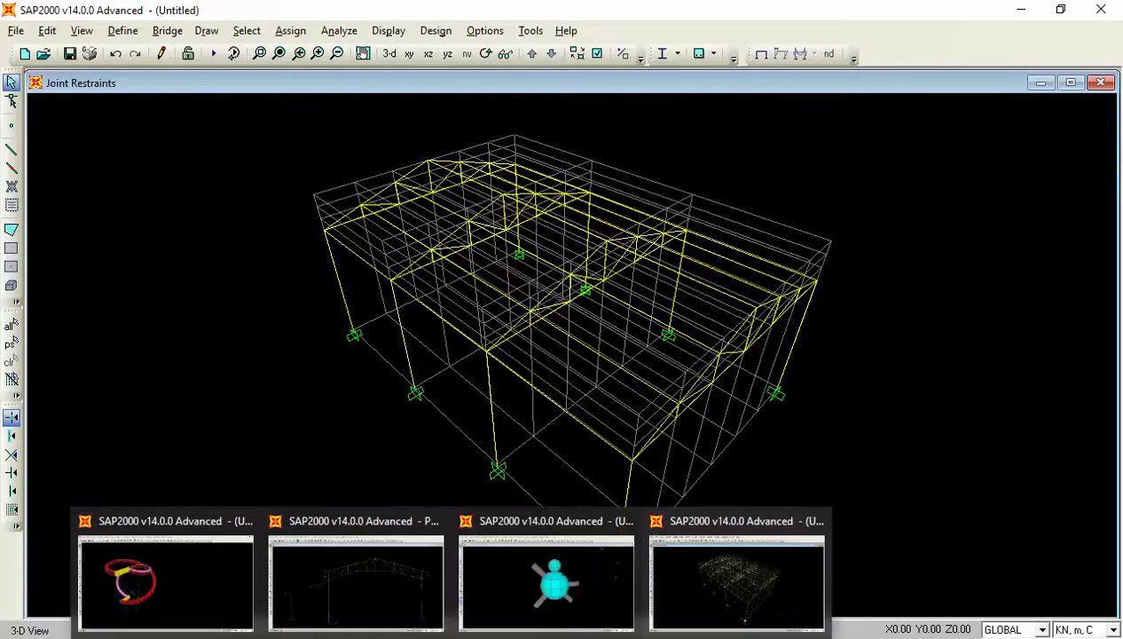
- Select the connecting members along one top-chord line between the trusses, and clear the selection
{"action": "left_click", "coordinate": [677, 338]}
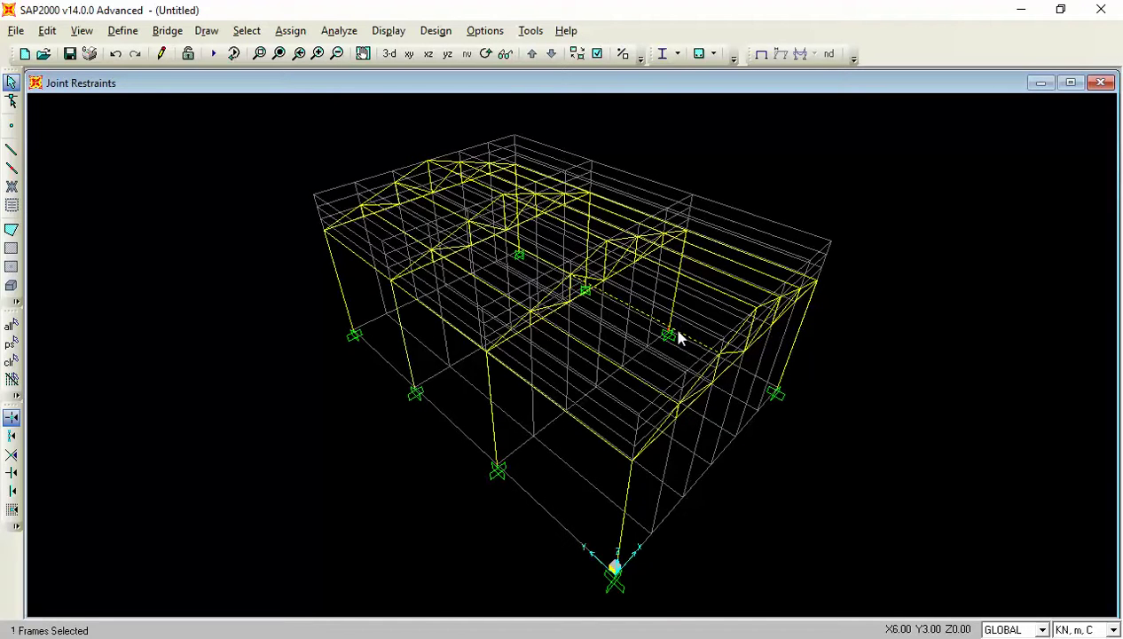
{"action": "left_click", "coordinate": [531, 255]}
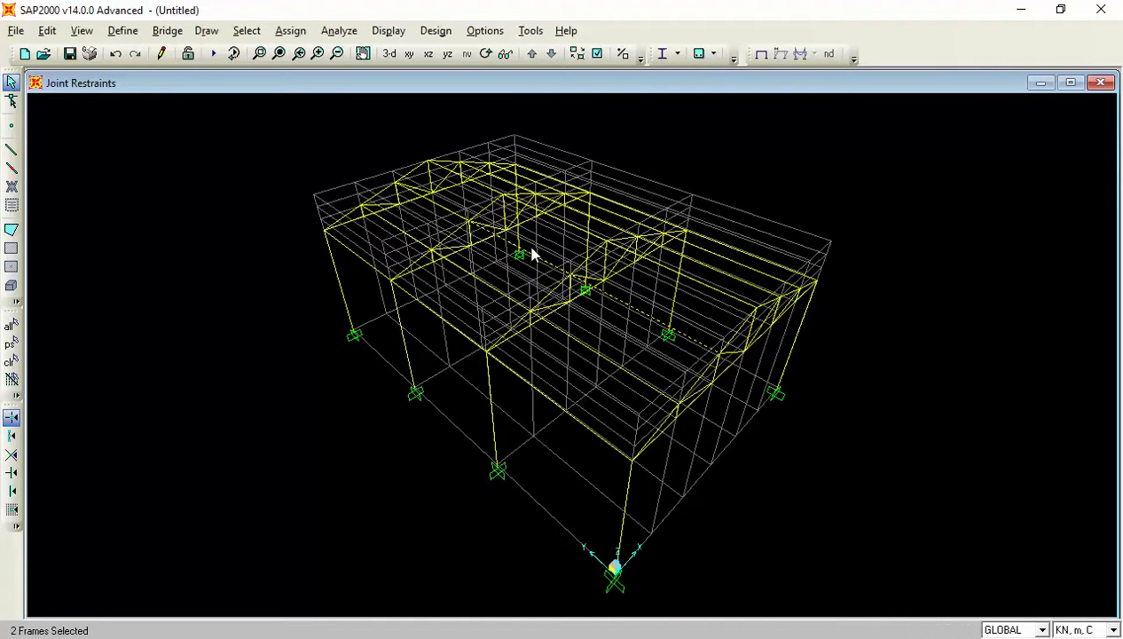
{"action": "left_click", "coordinate": [440, 213]}
{"action": "key", "text": "ctrl+q"}
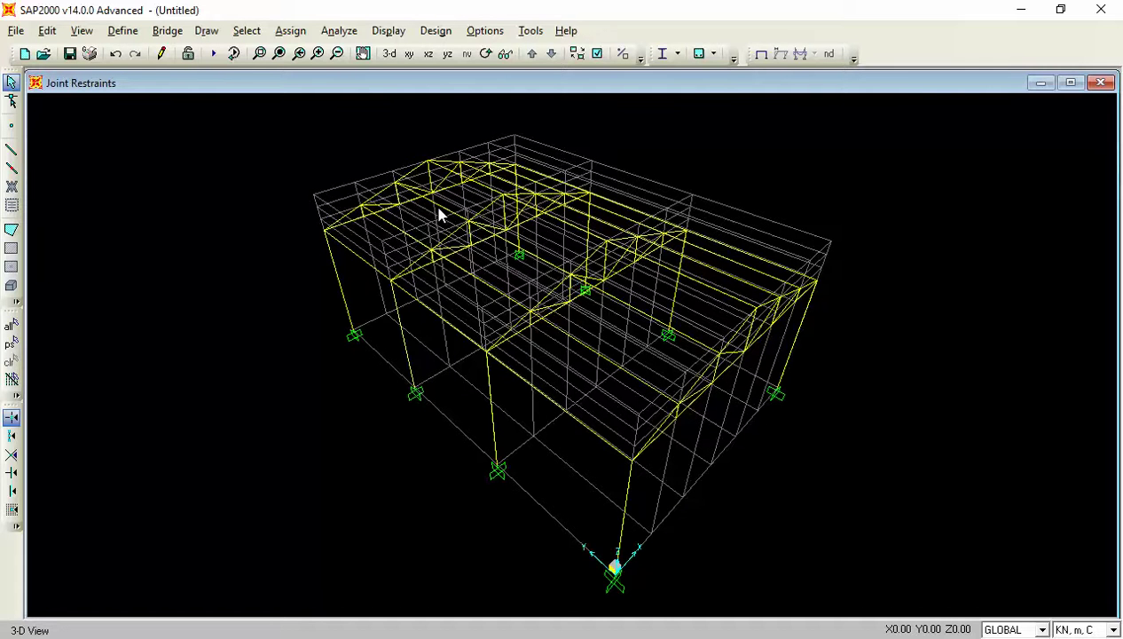
- Select the seven top-chord joints of the truss at Y=0 in the XZ plane and return to the 3D view
{"action": "left_click", "coordinate": [429, 53]}
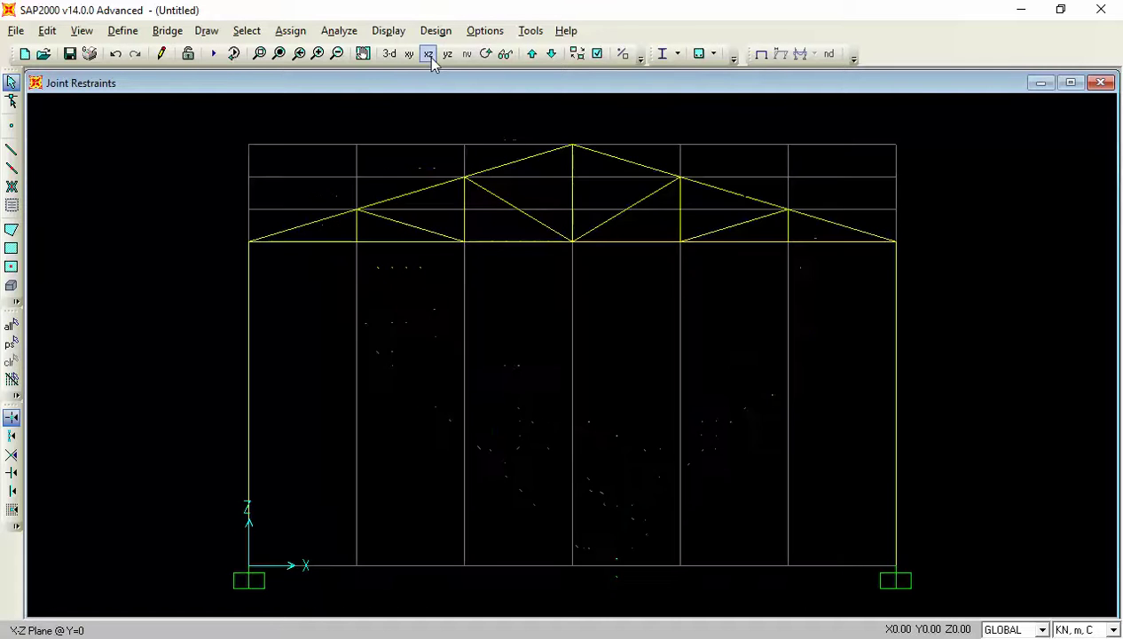
{"action": "left_click", "coordinate": [250, 240]}
{"action": "left_click", "coordinate": [358, 209]}
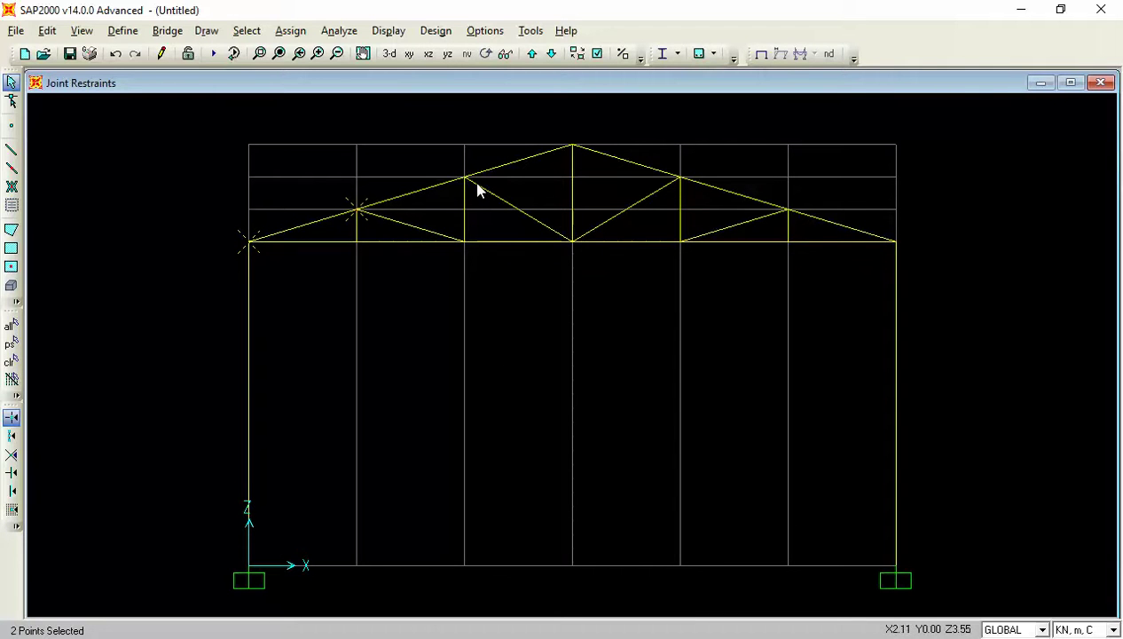
{"action": "left_click", "coordinate": [465, 177]}
{"action": "left_click", "coordinate": [573, 146]}
{"action": "left_click", "coordinate": [682, 178]}
{"action": "left_click", "coordinate": [786, 211]}
{"action": "left_click", "coordinate": [896, 242]}
{"action": "left_click", "coordinate": [390, 54]}
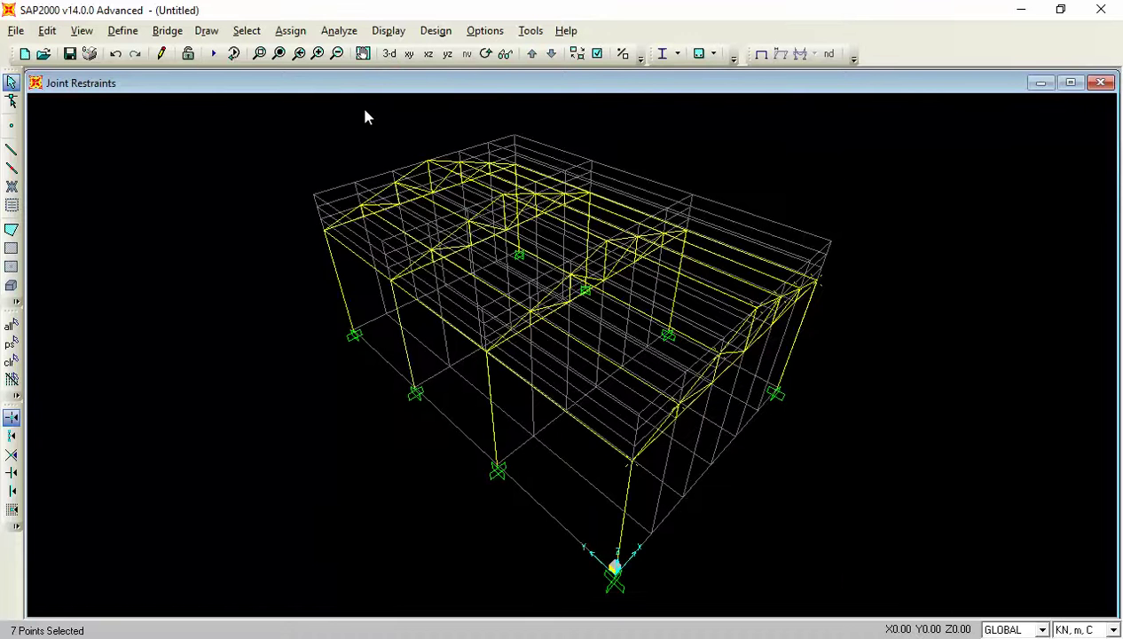
- Undo the last point extrusion and reselect the seven top-chord joints of the truss at Y=0
{"action": "key", "text": "ctrl+q"}
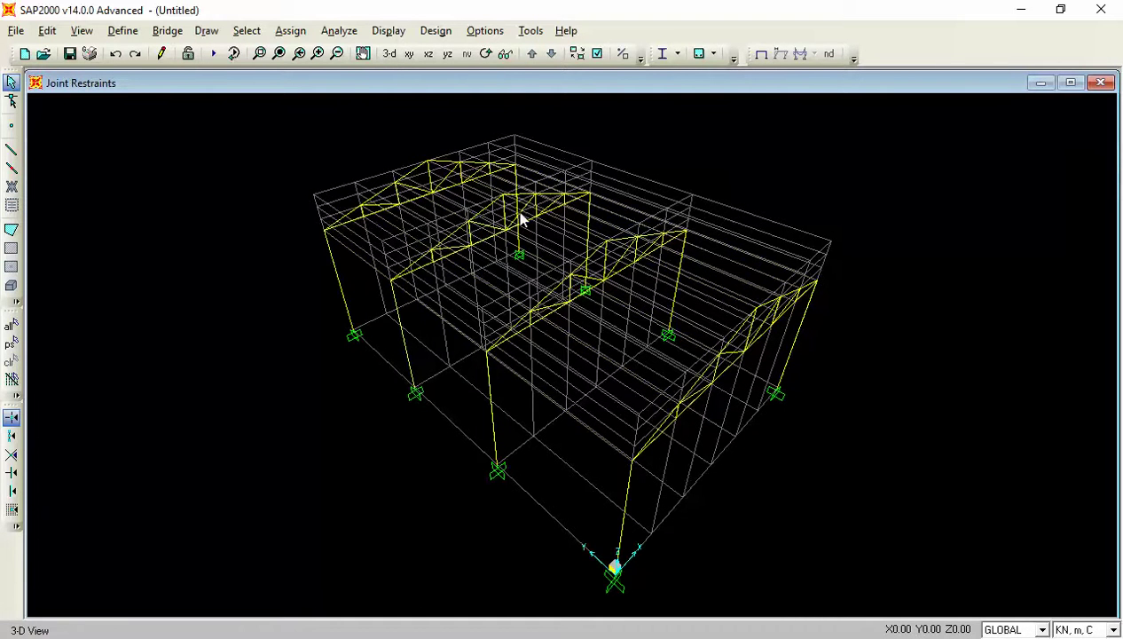
{"action": "left_click", "coordinate": [429, 54]}
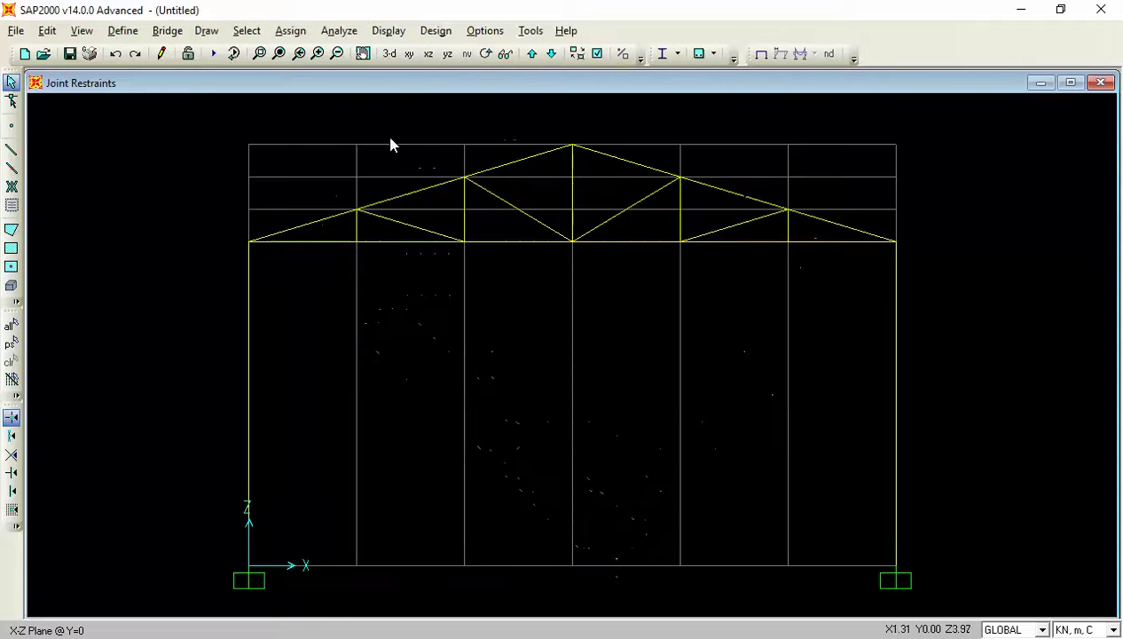
{"action": "left_click", "coordinate": [249, 240]}
{"action": "left_click", "coordinate": [357, 210]}
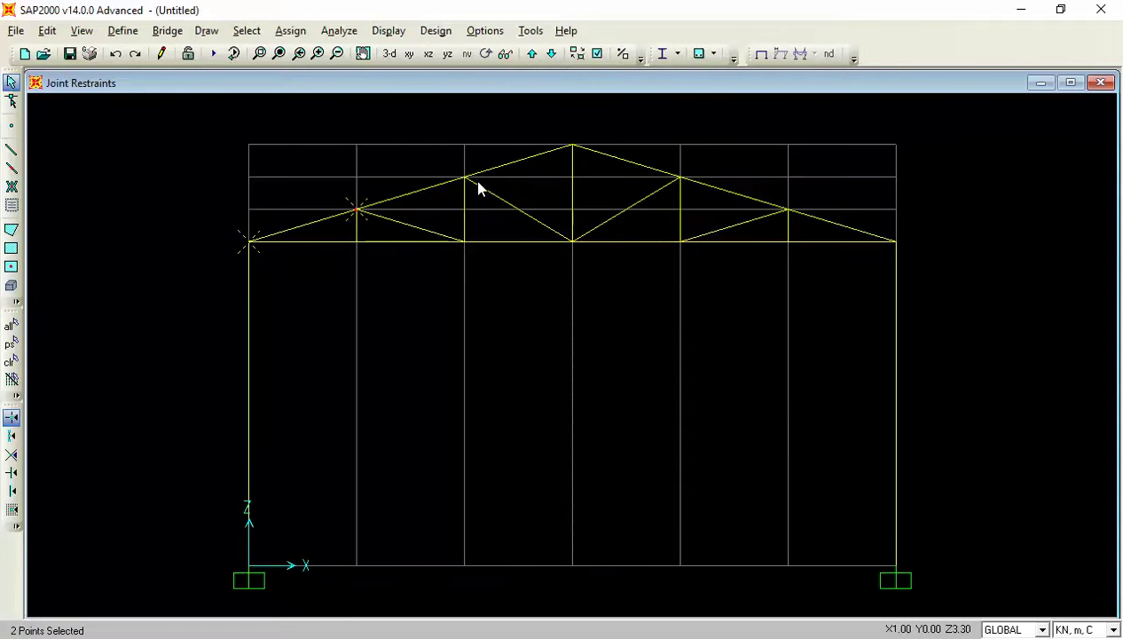
{"action": "left_click", "coordinate": [465, 178]}
{"action": "left_click", "coordinate": [573, 145]}
{"action": "left_click", "coordinate": [682, 178]}
{"action": "left_click", "coordinate": [788, 210]}
{"action": "left_click", "coordinate": [896, 242]}
{"action": "left_click", "coordinate": [390, 54]}
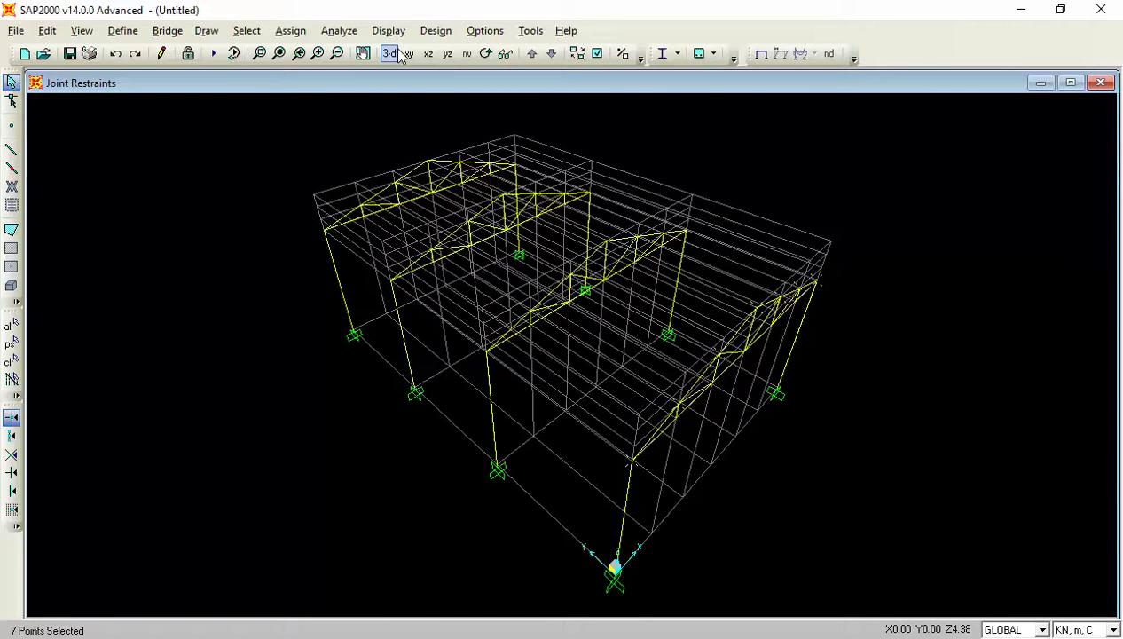
- Hide all grid lines of the GLOBAL coordinate system
{"action": "right_click", "coordinate": [867, 168]}
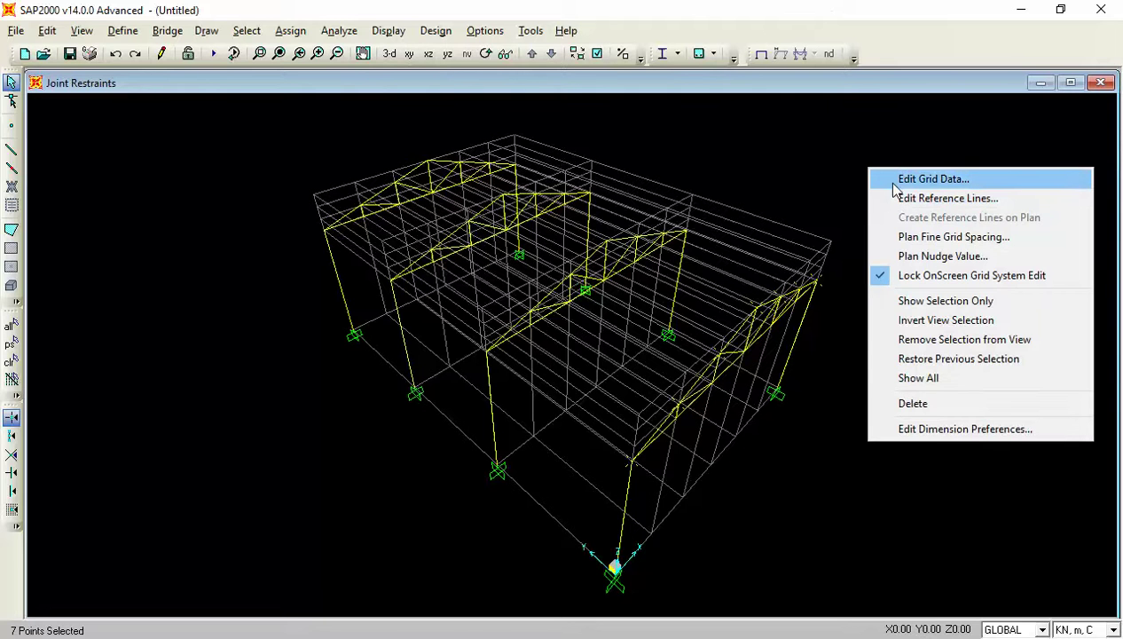
{"action": "left_click", "coordinate": [894, 182]}
{"action": "left_click", "coordinate": [633, 337]}
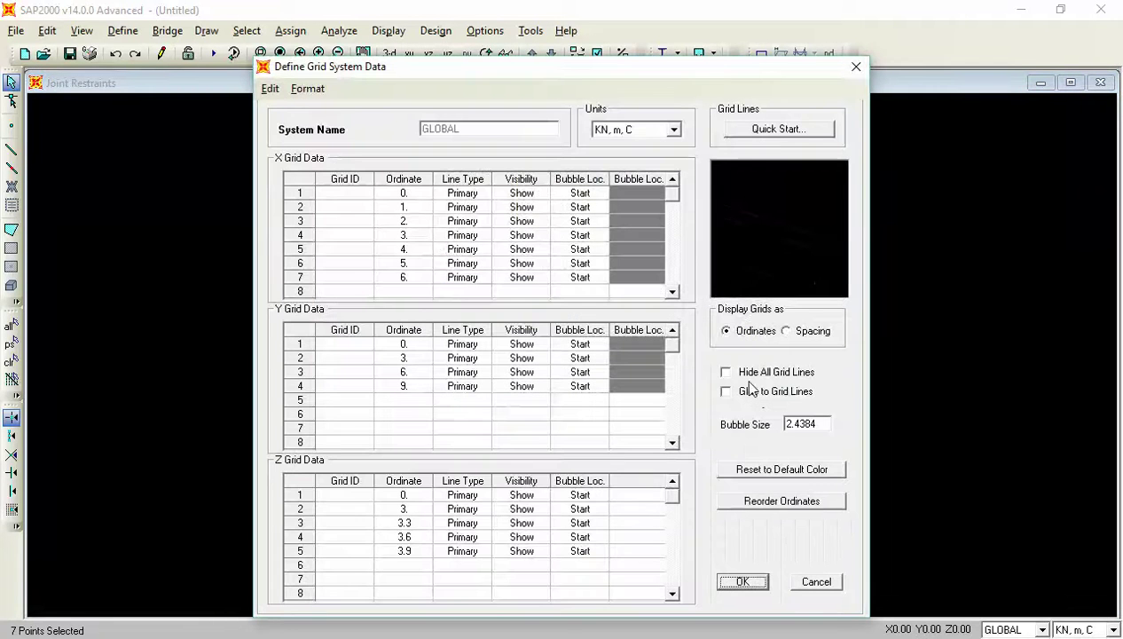
{"action": "left_click", "coordinate": [729, 373]}
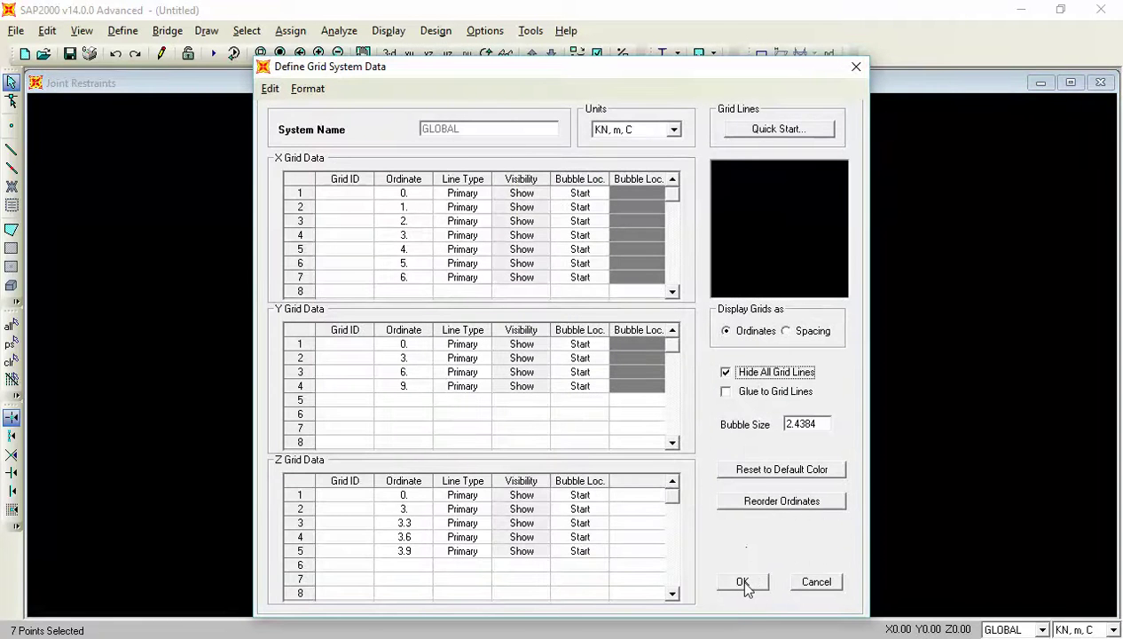
{"action": "left_click", "coordinate": [743, 582]}
{"action": "left_click", "coordinate": [592, 424]}
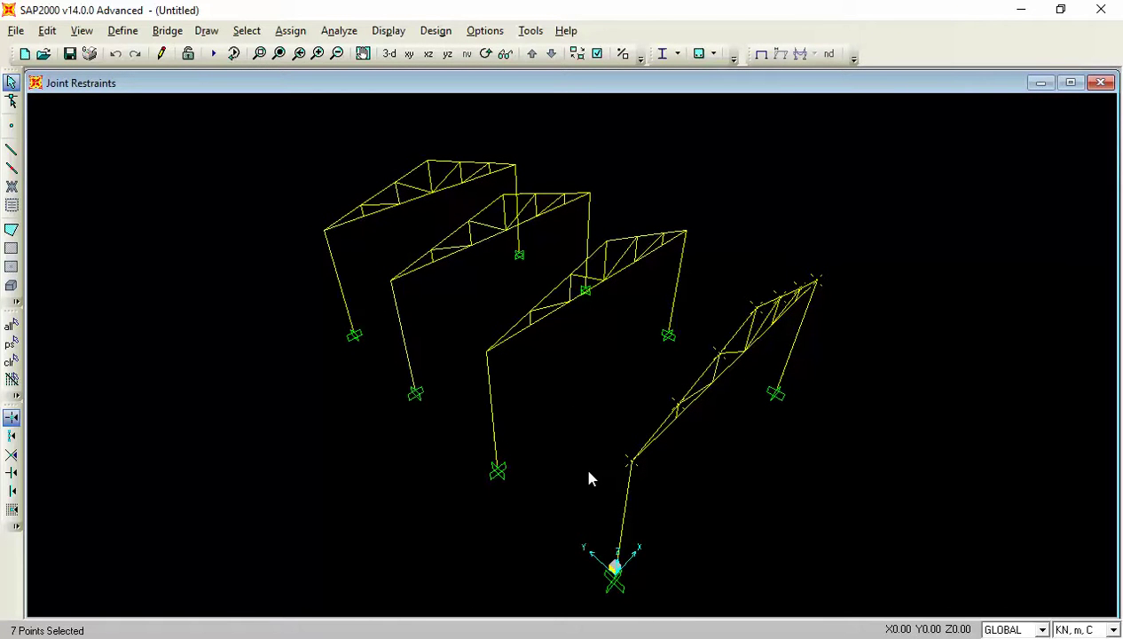
- Extrude the seven selected top-chord joints to frames with section FSEC1, using dy 3 m and 3 increments
{"action": "key", "text": "ctrl+Down"}
{"action": "key", "text": "ctrl+Down"}
{"action": "key", "text": "ctrl+Right"}
{"action": "key", "text": "ctrl+Right"}
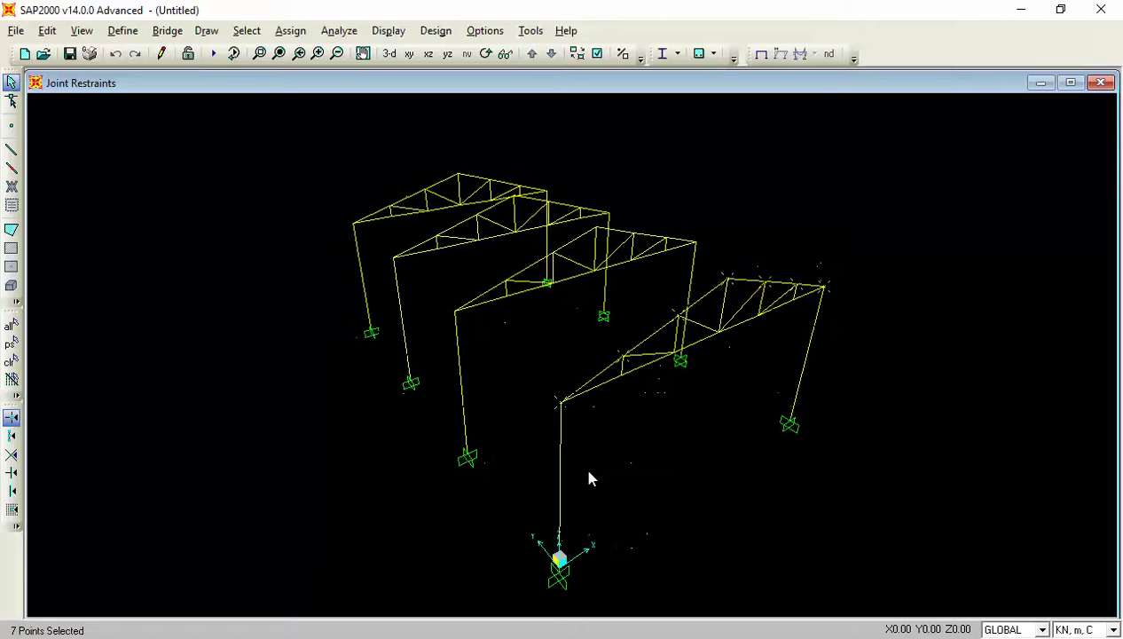
{"action": "key", "text": "ctrl+Right"}
{"action": "key", "text": "ctrl+Left"}
{"action": "key", "text": "ctrl+Left"}
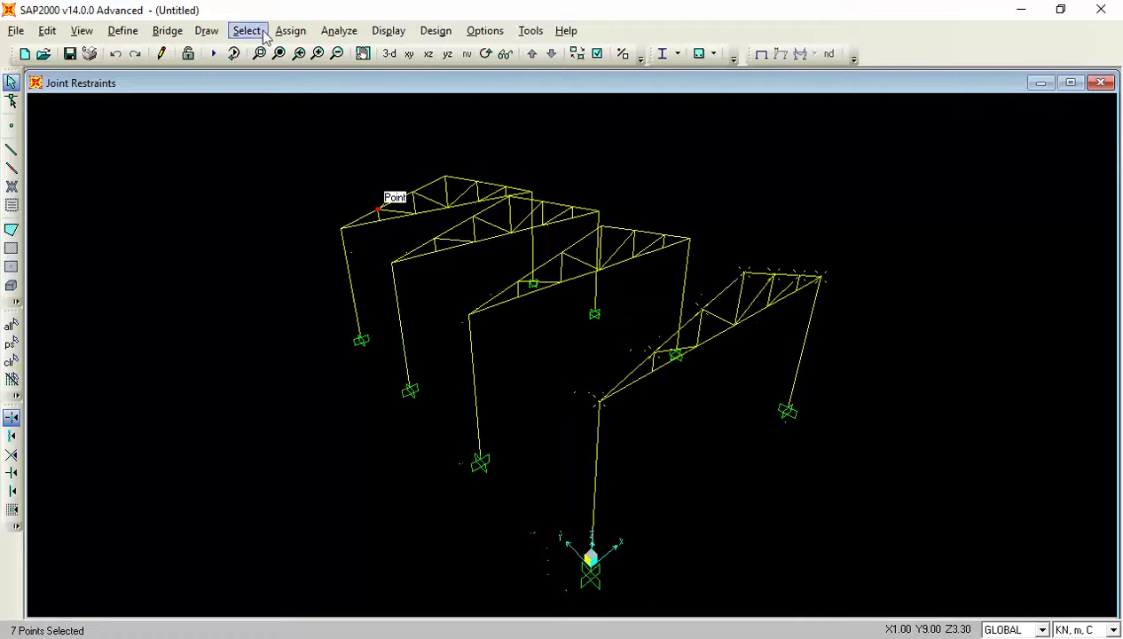
{"action": "left_click", "coordinate": [47, 30]}
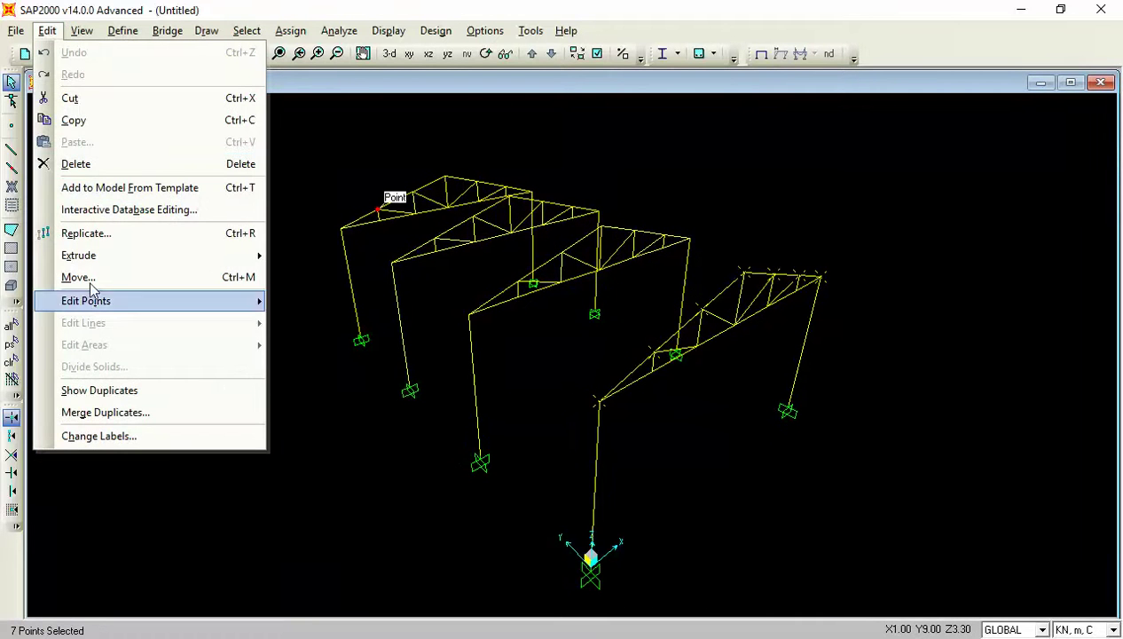
{"action": "mouse_move", "coordinate": [95, 255]}
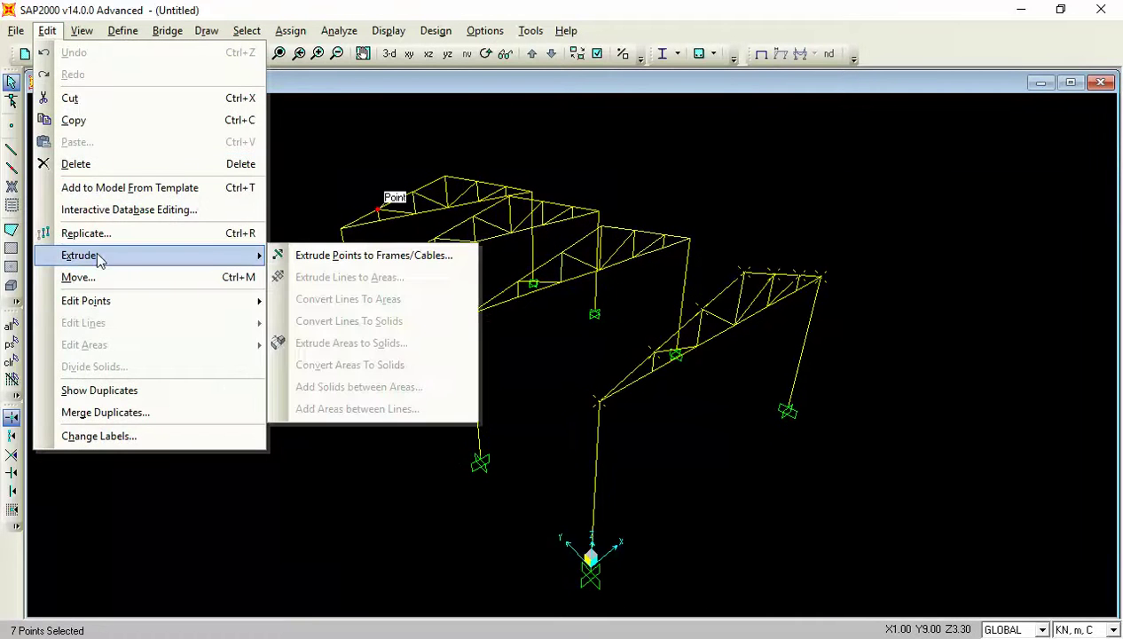
{"action": "left_click", "coordinate": [365, 257]}
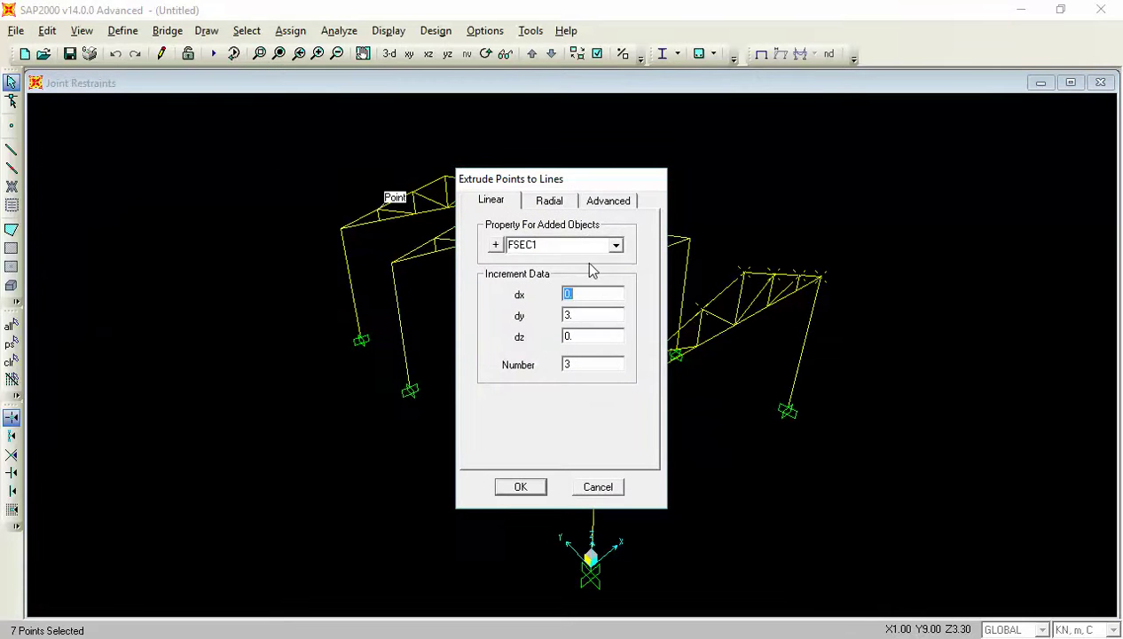
{"action": "key", "text": "Tab"}
{"action": "left_click", "coordinate": [579, 316]}
{"action": "double_click", "coordinate": [579, 316]}
{"action": "double_click", "coordinate": [577, 365]}
{"action": "left_click", "coordinate": [519, 493]}
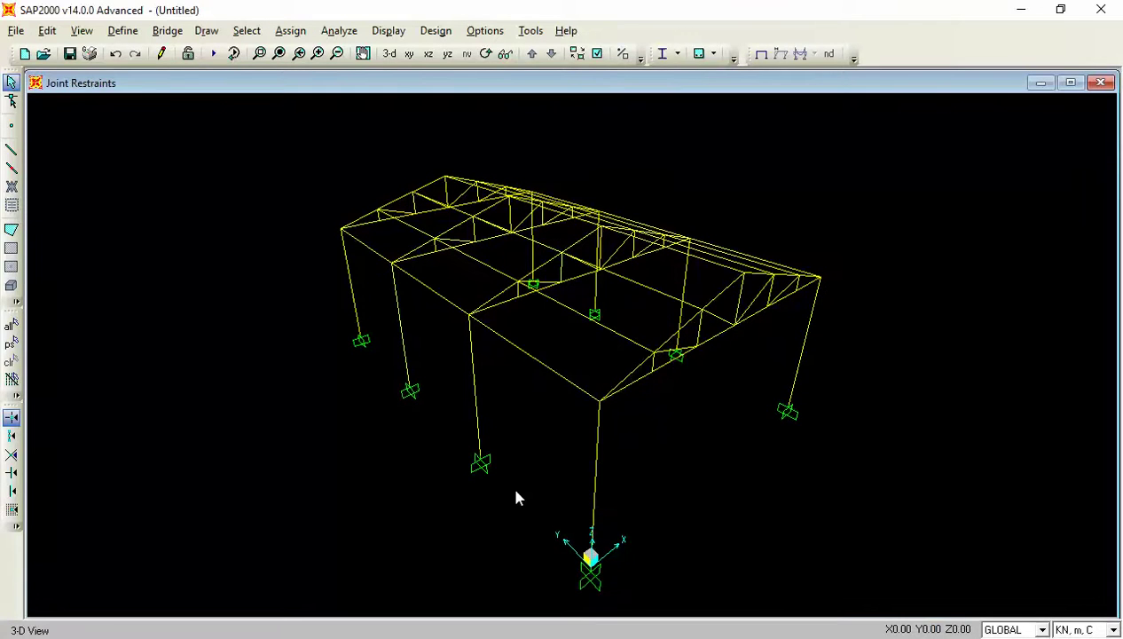
- Select the six top-chord members of the truss at Y=0
{"action": "left_click", "coordinate": [645, 366]}
{"action": "middle_click_drag", "start_coordinate": [652, 369], "coordinate": [654, 371], "text": "shift"}
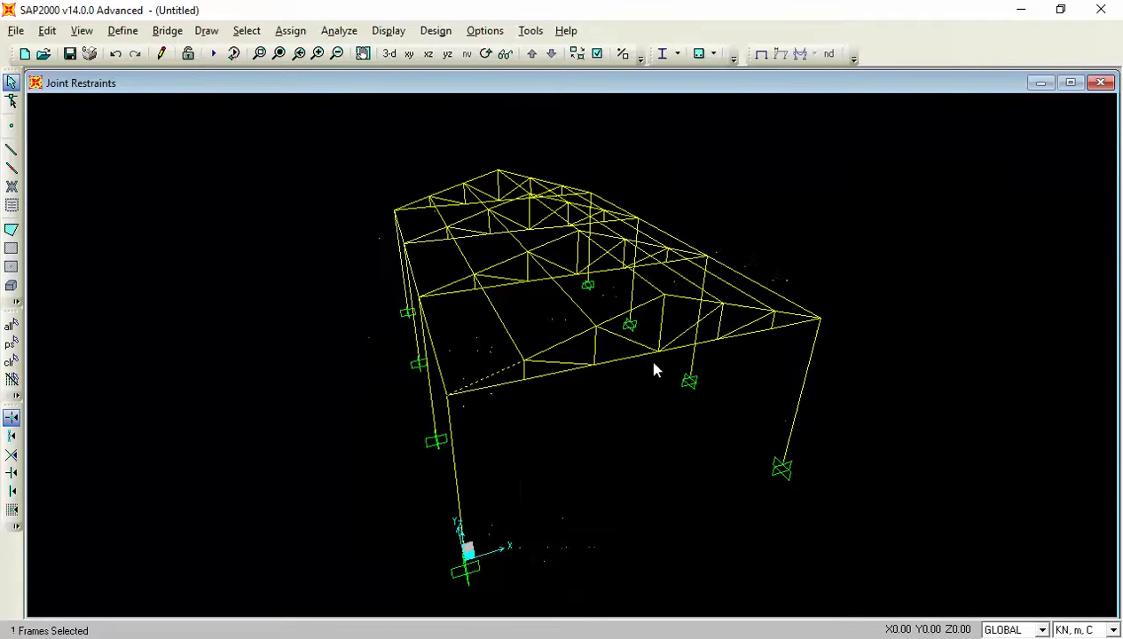
{"action": "left_click", "coordinate": [566, 345]}
{"action": "left_click", "coordinate": [625, 323]}
{"action": "left_click", "coordinate": [626, 325]}
{"action": "left_click", "coordinate": [685, 300]}
{"action": "left_click", "coordinate": [761, 309]}
{"action": "left_click", "coordinate": [789, 316]}
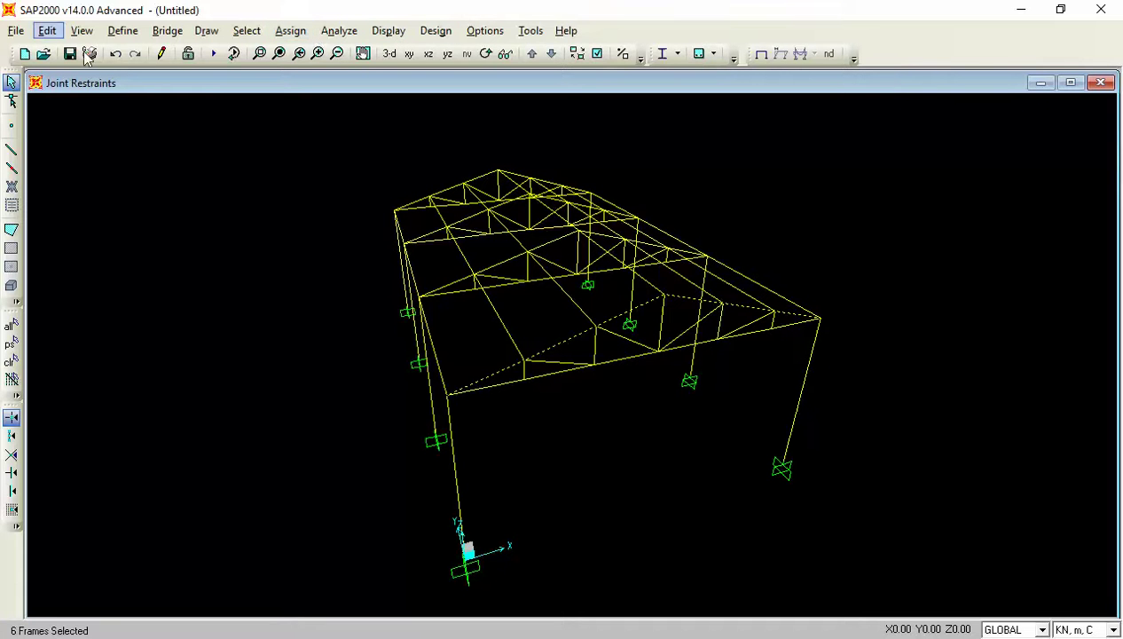
- Examine the selected top chords and the connecting members between the trusses from several angles
{"action": "key", "text": "ctrl+Down"}
{"action": "key", "text": "ctrl+Down"}
{"action": "key", "text": "ctrl+Right"}
{"action": "key", "text": "ctrl+Right"}
{"action": "key", "text": "ctrl+Right"}
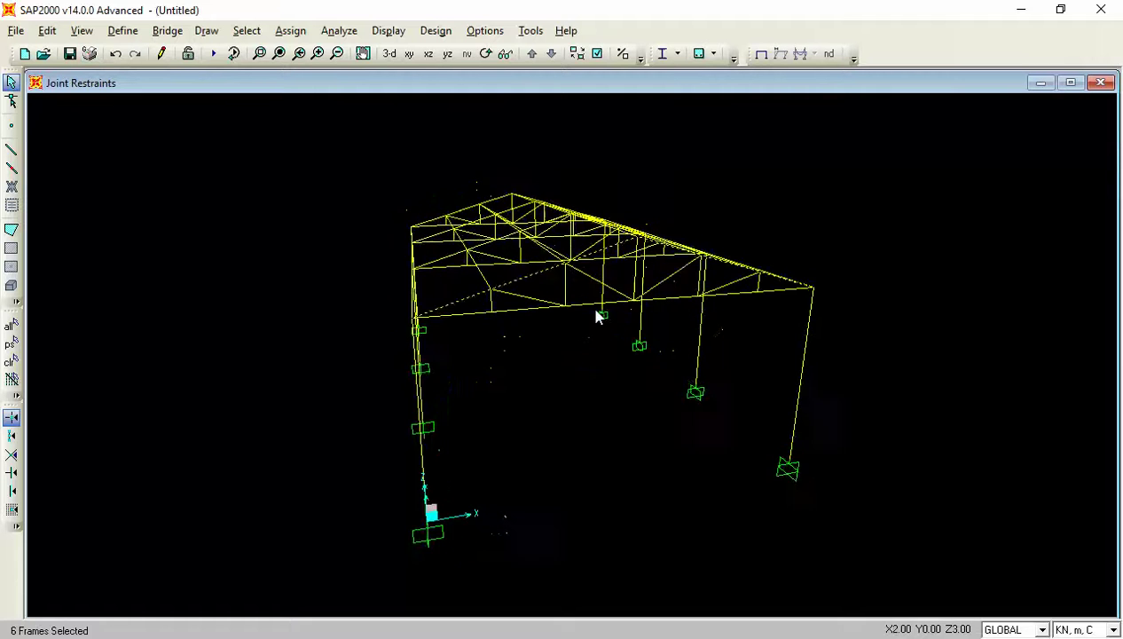
{"action": "key", "text": "ctrl+Right"}
{"action": "key", "text": "ctrl+Right"}
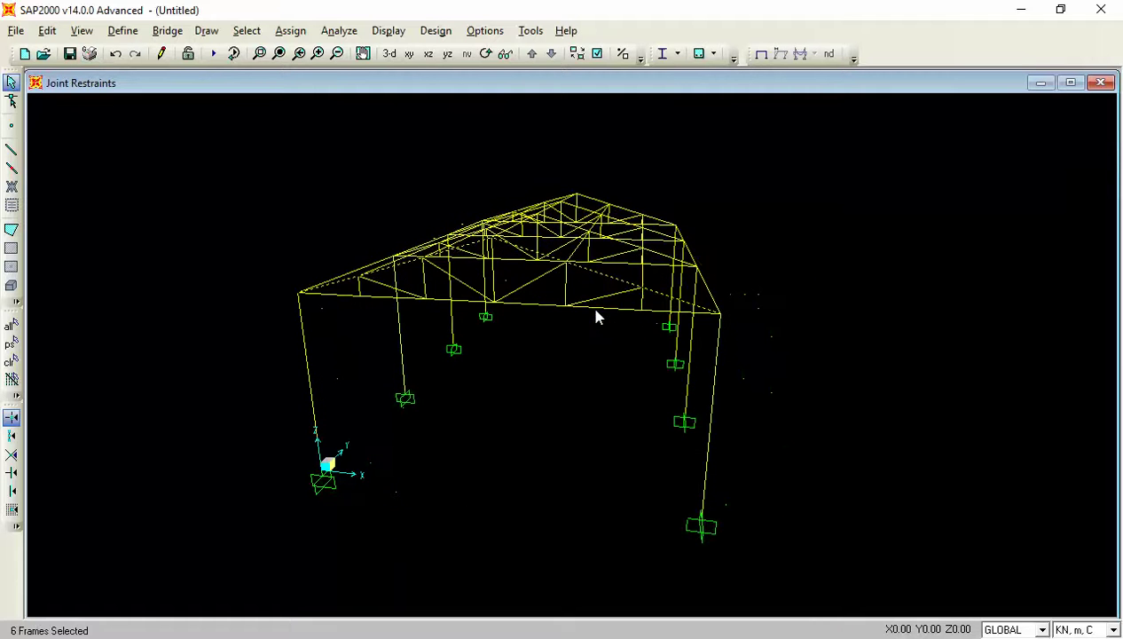
{"action": "key", "text": "ctrl+Left"}
{"action": "key", "text": "ctrl+Left"}
{"action": "key", "text": "ctrl+Left"}
{"action": "key", "text": "ctrl+Left"}
{"action": "key", "text": "ctrl+Left"}
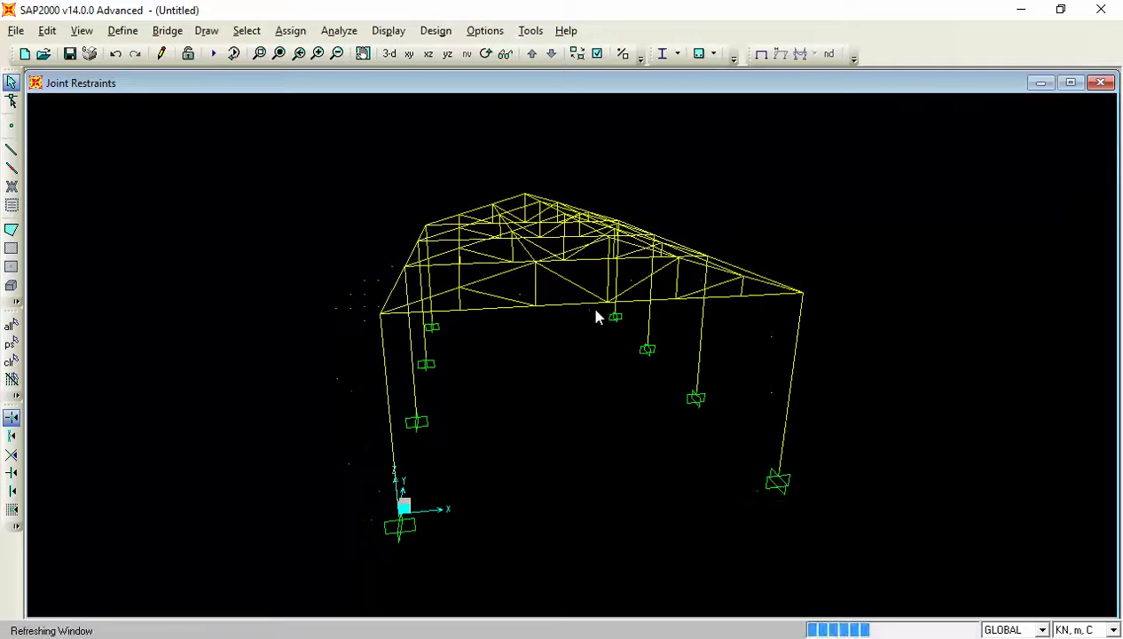
{"action": "key", "text": "ctrl+Up"}
{"action": "key", "text": "ctrl+Up"}
{"action": "key", "text": "ctrl+Up"}
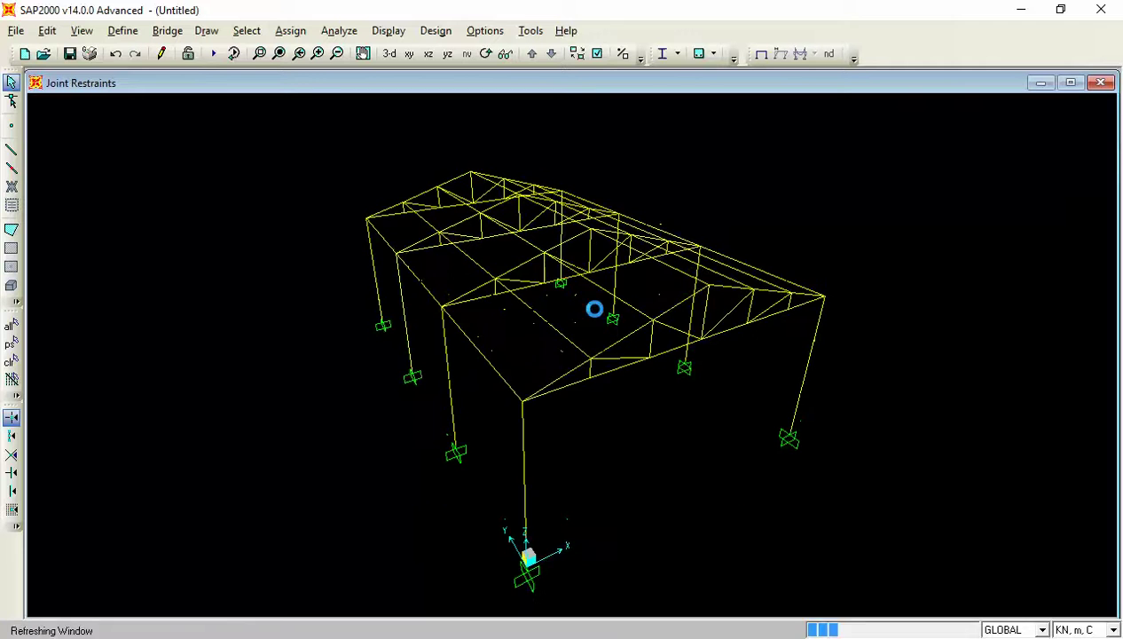
- Extrude the selected top-chord lines to areas with property None, using dy 3 m and 3 increments
{"action": "left_click", "coordinate": [14, 30]}
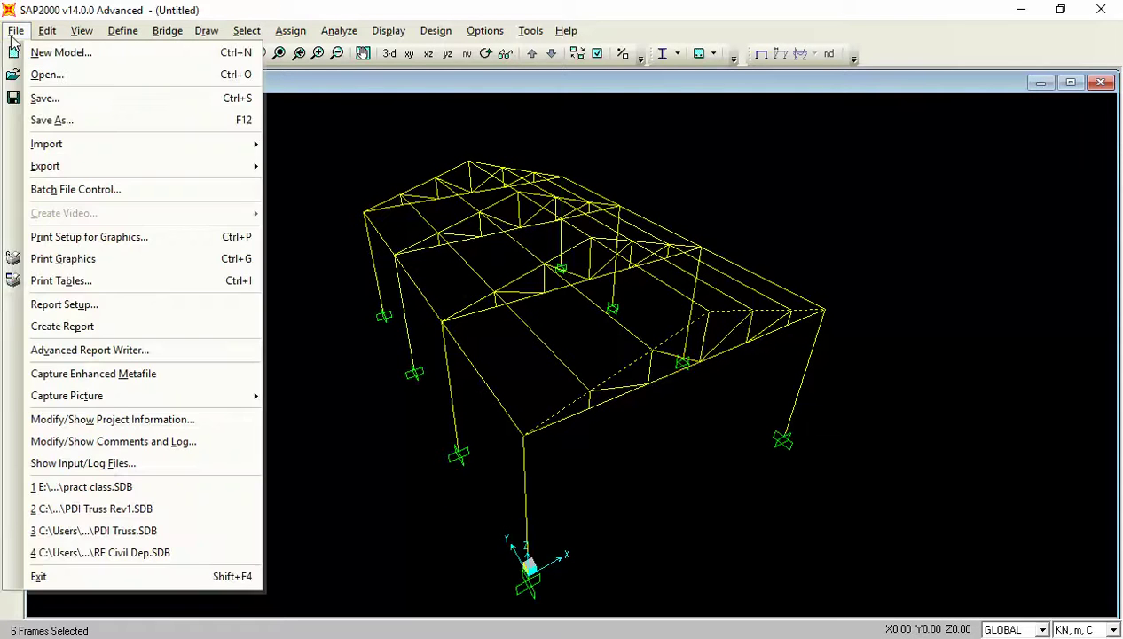
{"action": "mouse_move", "coordinate": [44, 36]}
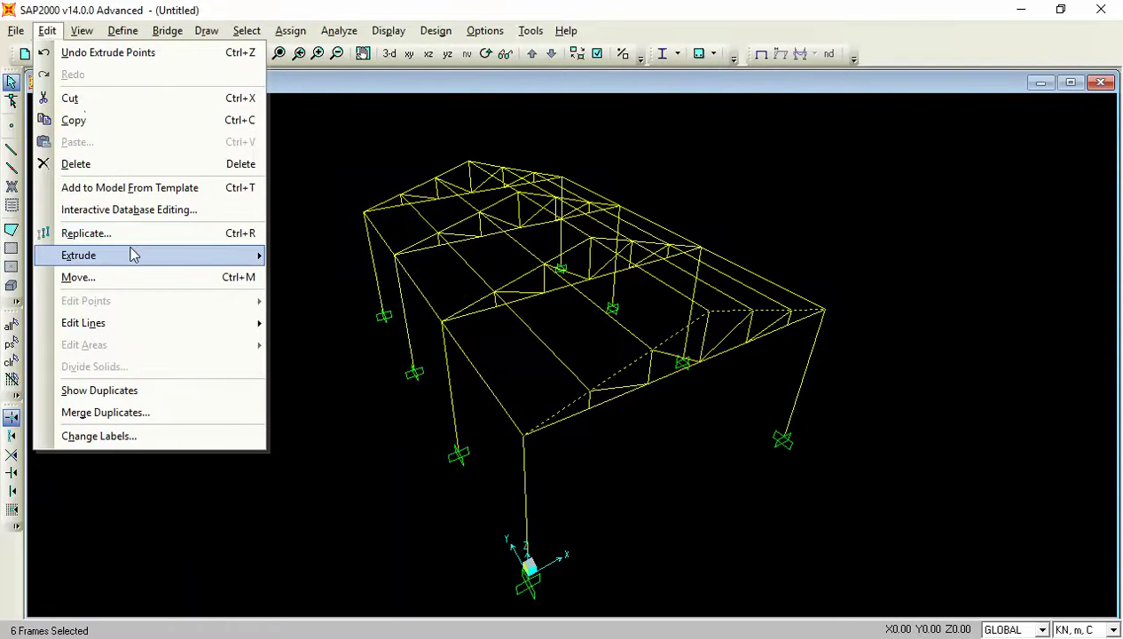
{"action": "mouse_move", "coordinate": [131, 255]}
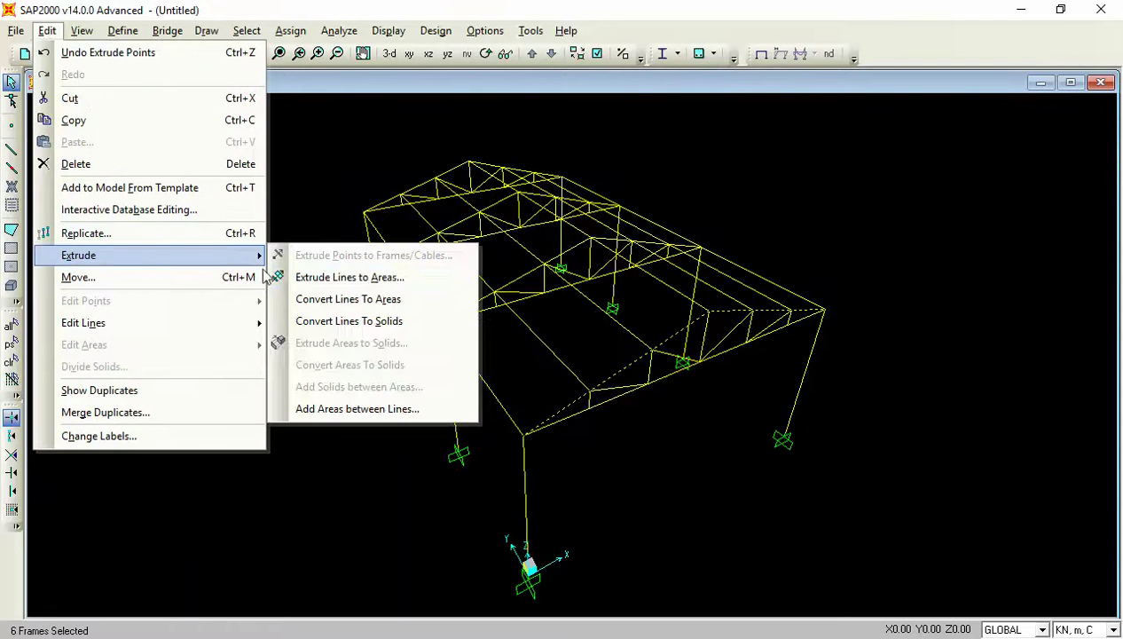
{"action": "left_click", "coordinate": [350, 277]}
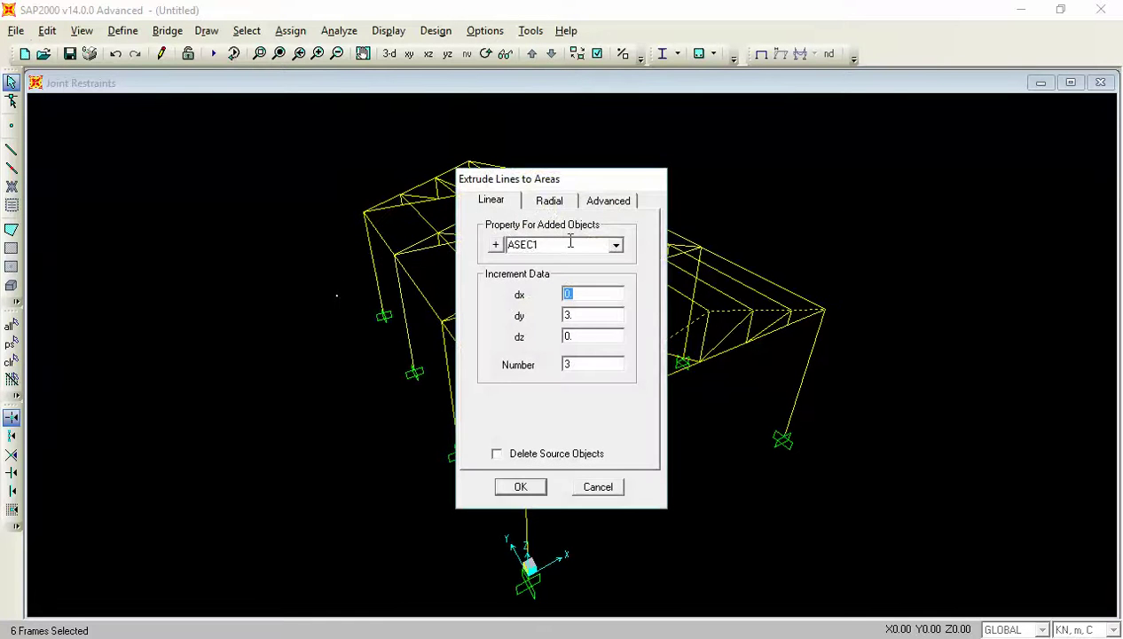
{"action": "left_click", "coordinate": [565, 245]}
{"action": "left_click", "coordinate": [614, 249]}
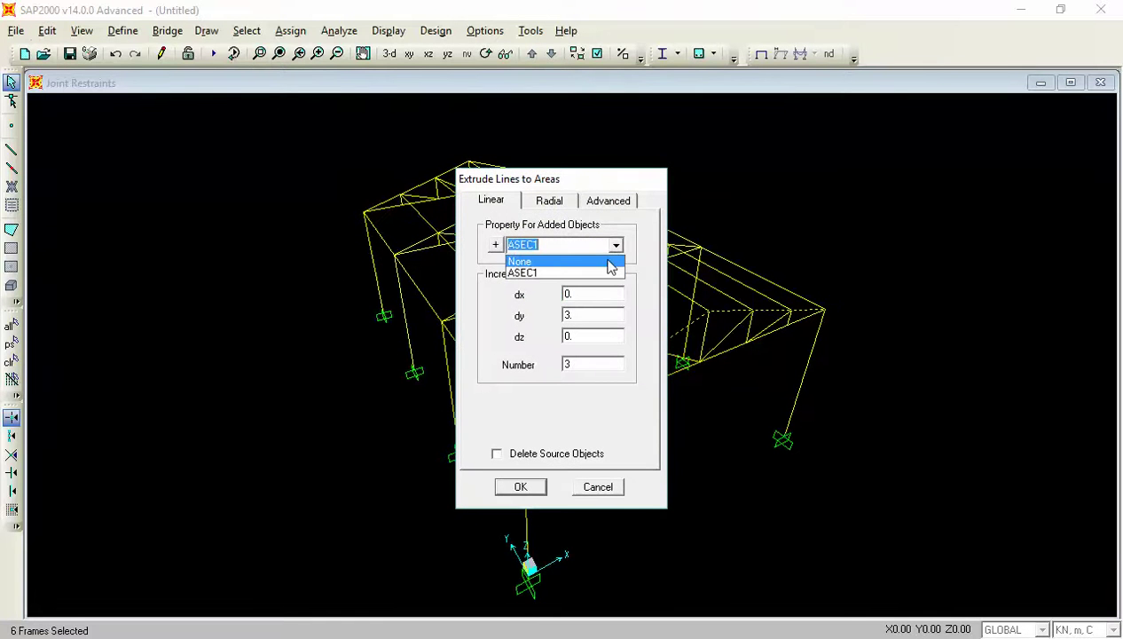
{"action": "left_click", "coordinate": [611, 261]}
{"action": "left_click", "coordinate": [589, 250]}
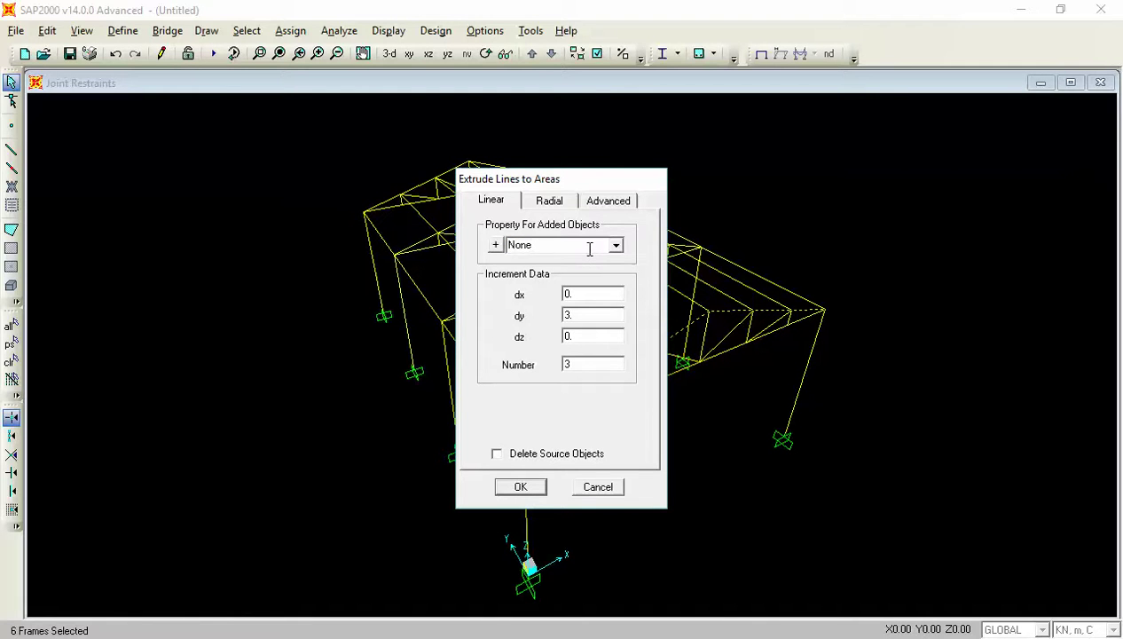
{"action": "left_click", "coordinate": [587, 314]}
{"action": "key", "text": "Tab"}
{"action": "key", "text": "Tab"}
{"action": "left_click", "coordinate": [521, 488]}
- Turn on Fill Objects in the display options of the active window
{"action": "left_click", "coordinate": [597, 53]}
{"action": "left_click", "coordinate": [561, 264]}
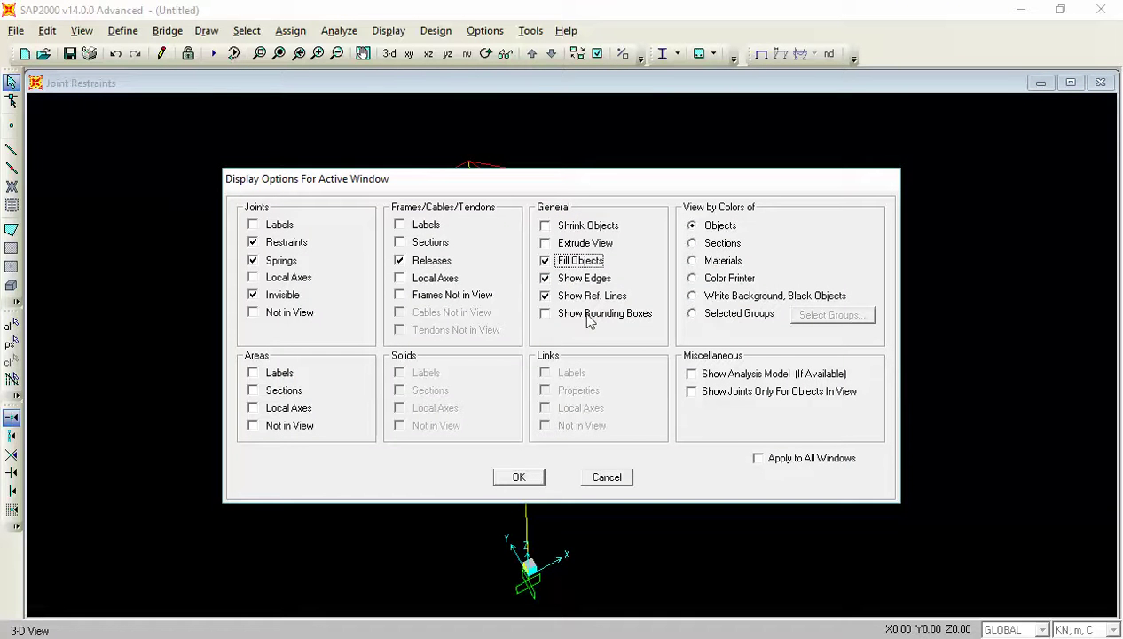
{"action": "left_click", "coordinate": [523, 480]}
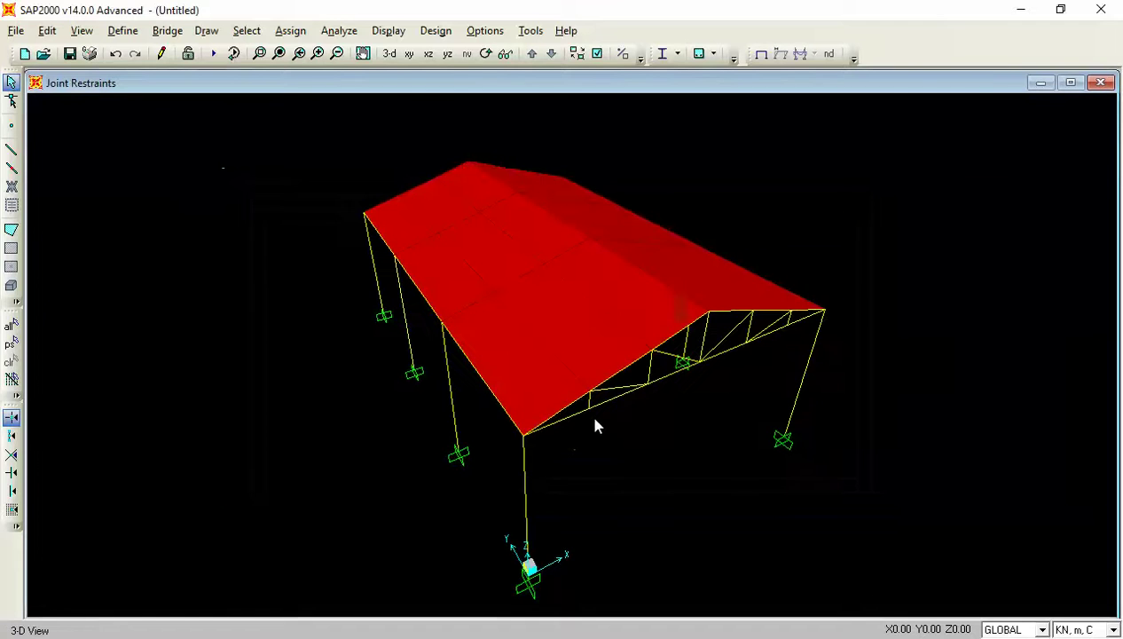
- Examine the filled roof areas and the supporting trusses from all around the building
{"action": "key", "text": "ctrl+Up"}
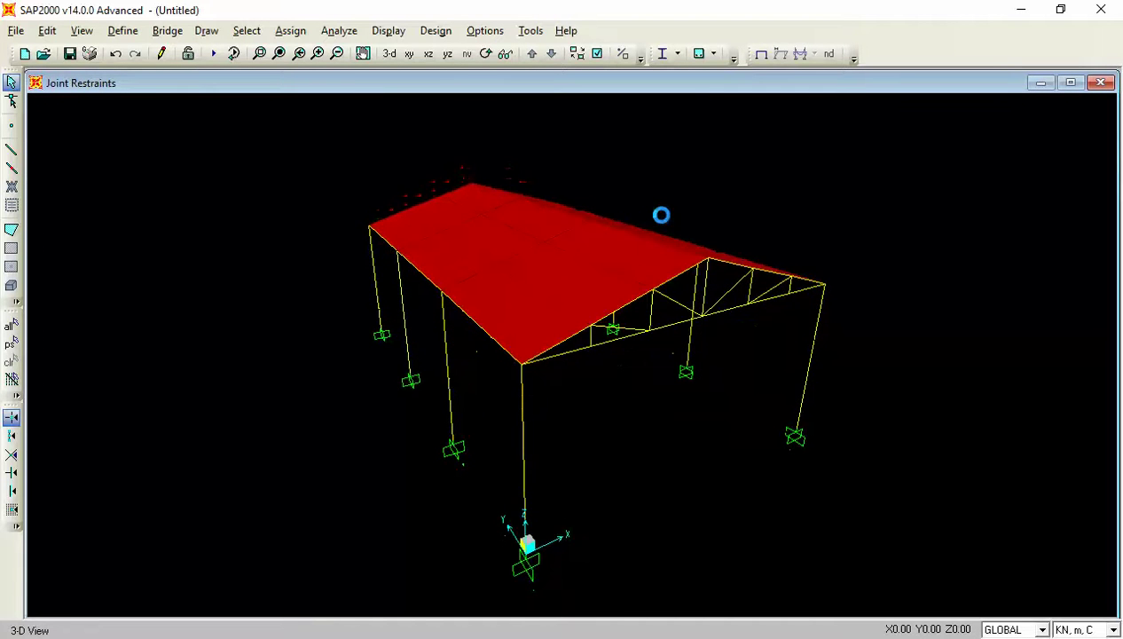
{"action": "key", "text": "ctrl+Down"}
{"action": "key", "text": "ctrl+Left"}
{"action": "key", "text": "ctrl+Left"}
{"action": "key", "text": "ctrl+Left"}
{"action": "key", "text": "ctrl+Left"}
{"action": "key", "text": "ctrl+Left"}
{"action": "key", "text": "ctrl+Left"}
{"action": "key", "text": "ctrl+Left"}
{"action": "key", "text": "ctrl+Left"}
{"action": "key", "text": "ctrl+Left"}
{"action": "key", "text": "ctrl+Left"}
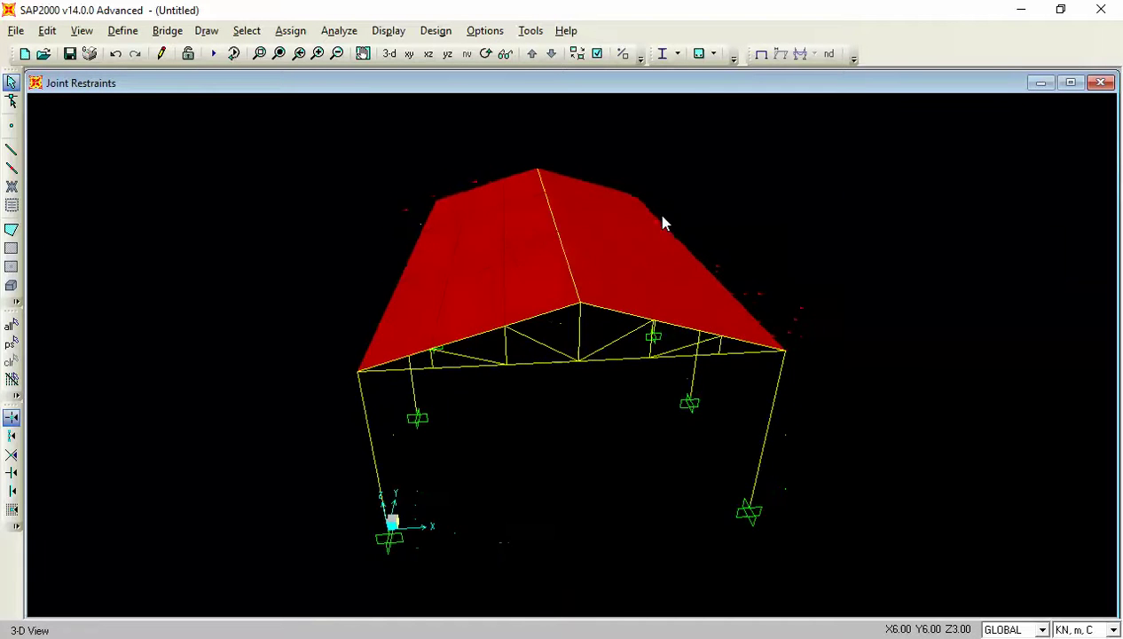
{"action": "key", "text": "ctrl+Left"}
{"action": "key", "text": "ctrl+Left"}
{"action": "key", "text": "ctrl+Left"}
{"action": "key", "text": "ctrl+Left"}
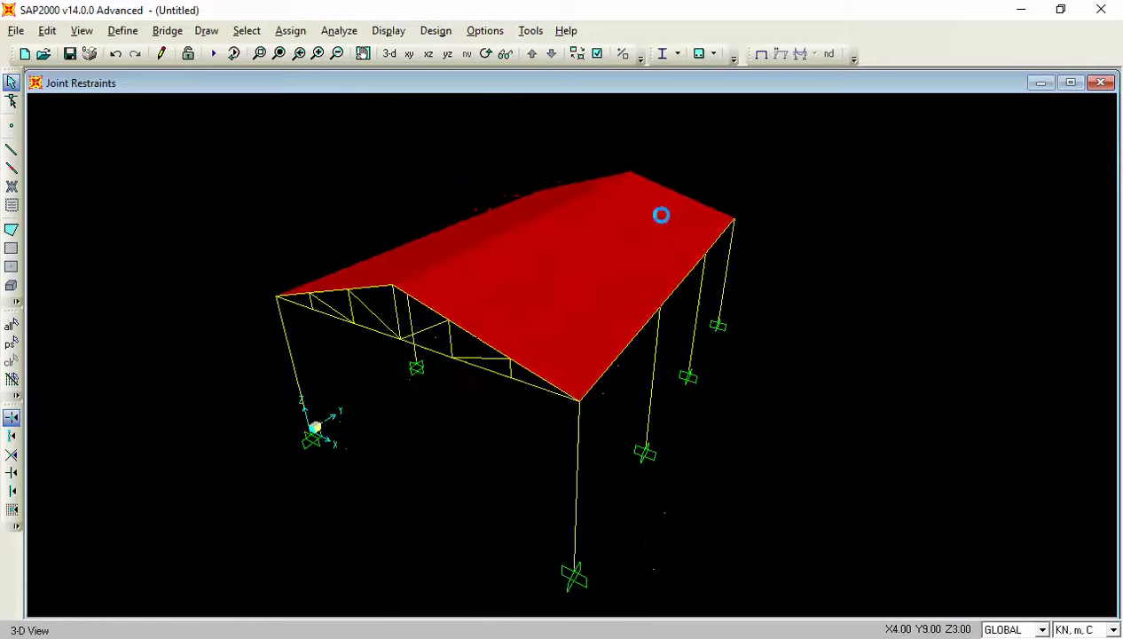
{"action": "key", "text": "ctrl+Right"}
{"action": "key", "text": "ctrl+Right"}
{"action": "key", "text": "ctrl+Right"}
{"action": "key", "text": "ctrl+Right"}
{"action": "key", "text": "ctrl+Right"}
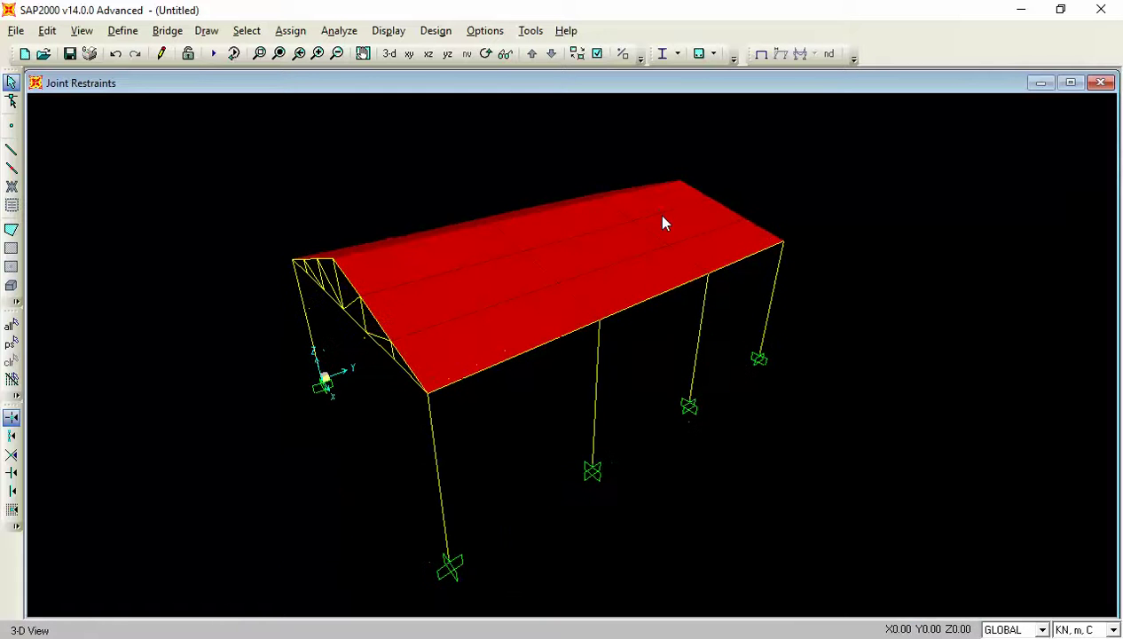
{"action": "key", "text": "ctrl+Right"}
{"action": "key", "text": "ctrl+Right"}
{"action": "key", "text": "ctrl+Right"}
{"action": "key", "text": "ctrl+Right"}
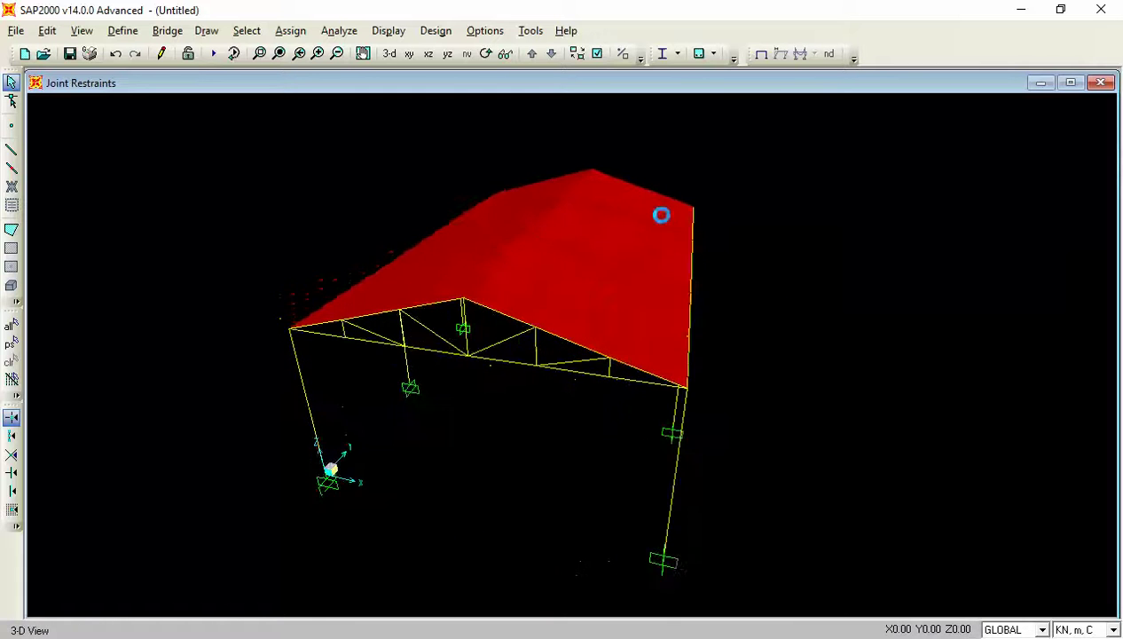
{"action": "key", "text": "ctrl+Right"}
{"action": "key", "text": "ctrl+Right"}
{"action": "key", "text": "ctrl+Right"}
{"action": "key", "text": "ctrl+Right"}
{"action": "key", "text": "ctrl+Right"}
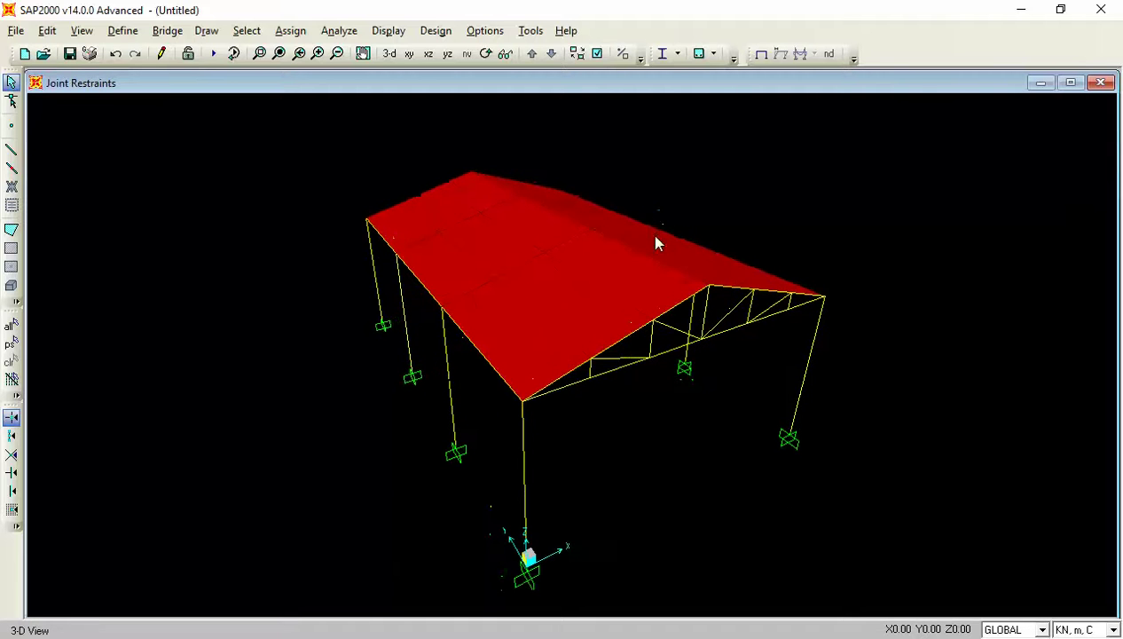
- Select roof areas near the Y=0 truss and one of its top-chord members, and clear the selection
{"action": "left_click", "coordinate": [572, 317]}
{"action": "left_click", "coordinate": [572, 311]}
{"action": "left_click", "coordinate": [527, 330]}
{"action": "left_click", "coordinate": [545, 303]}
{"action": "left_click", "coordinate": [512, 348]}
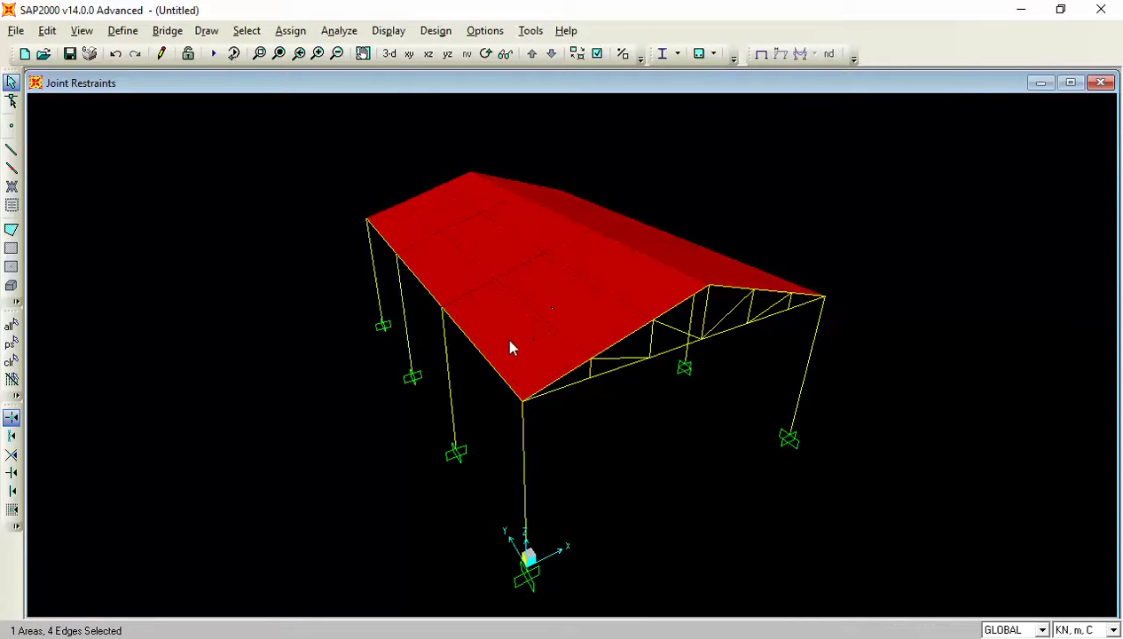
{"action": "left_click", "coordinate": [558, 315]}
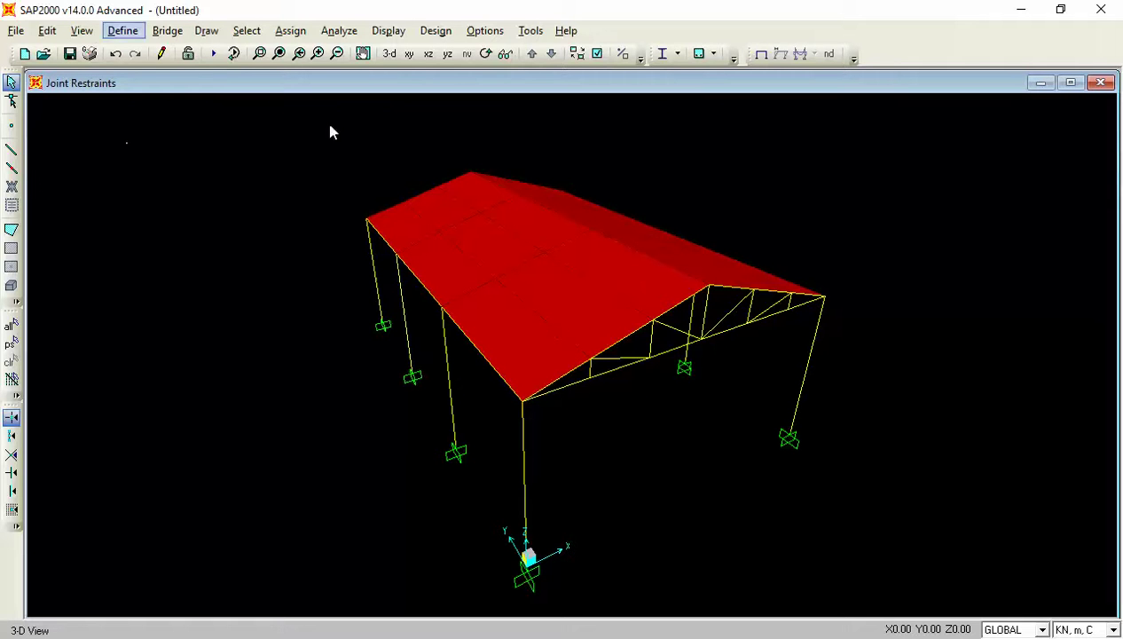
{"action": "left_click", "coordinate": [622, 342]}
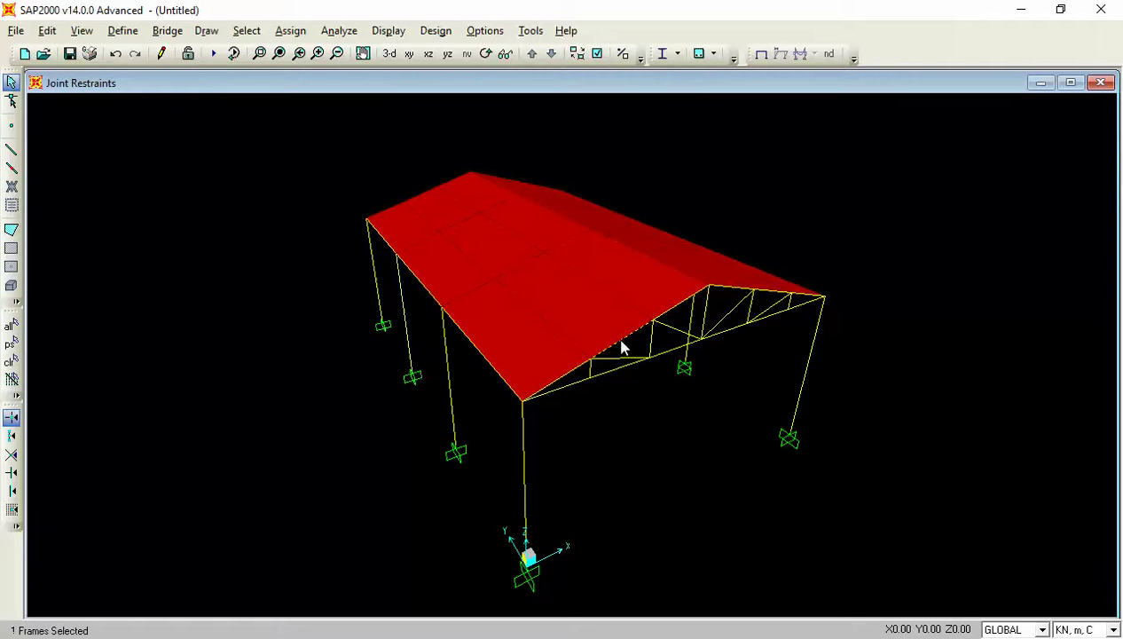
- Review the grid data of the GLOBAL coordinate system and close it without edits
{"action": "right_click", "coordinate": [735, 173]}
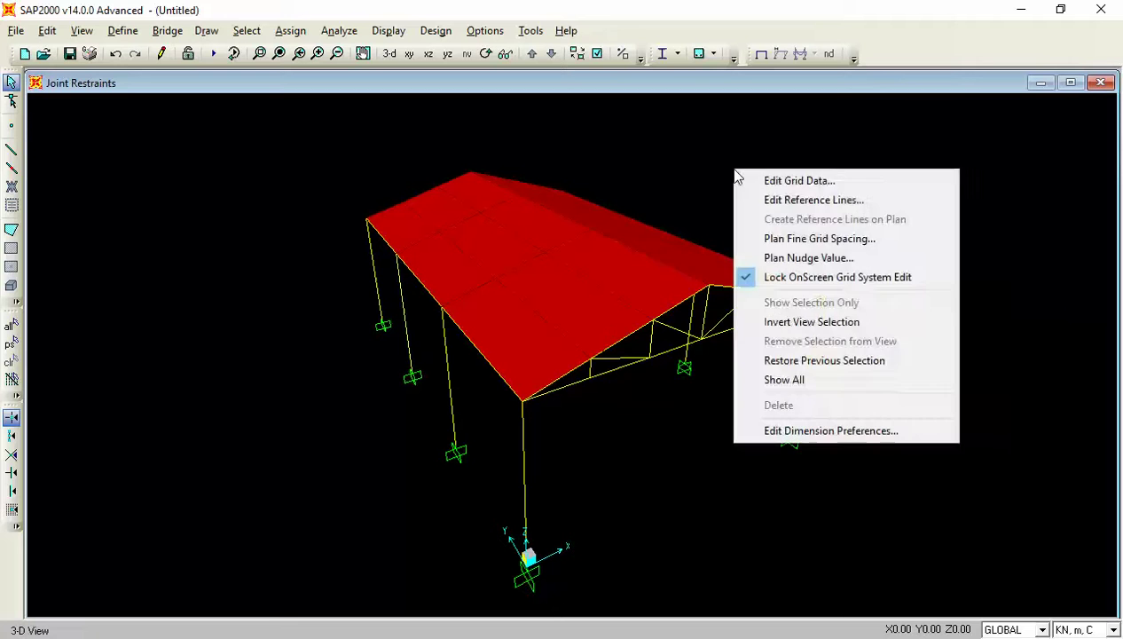
{"action": "left_click", "coordinate": [761, 180]}
{"action": "left_click", "coordinate": [624, 337]}
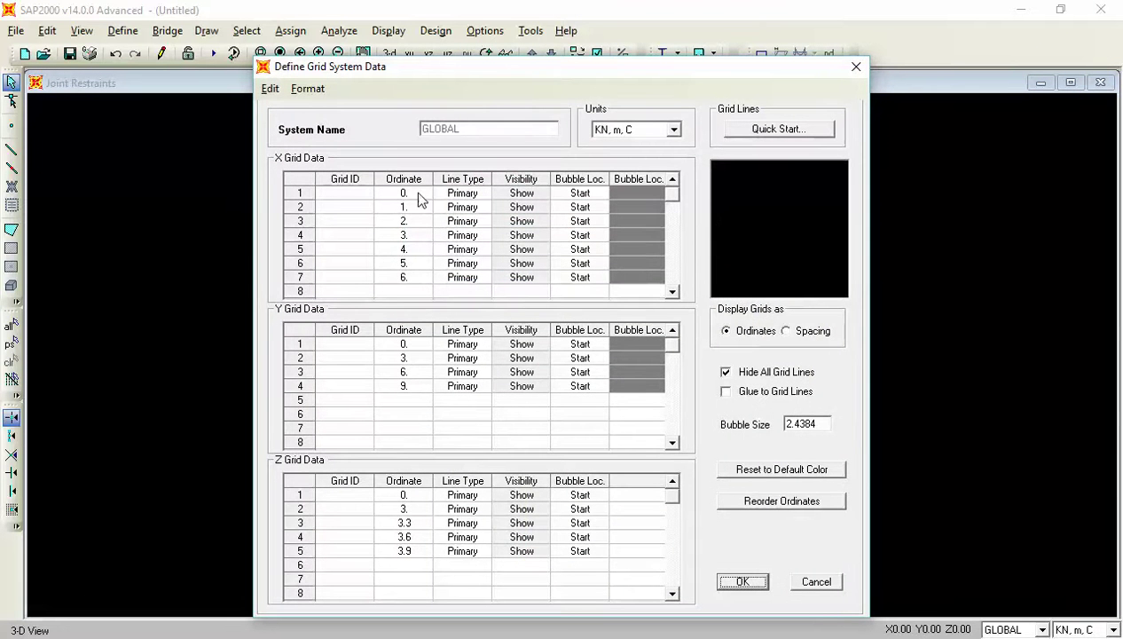
{"action": "key", "text": "Return"}
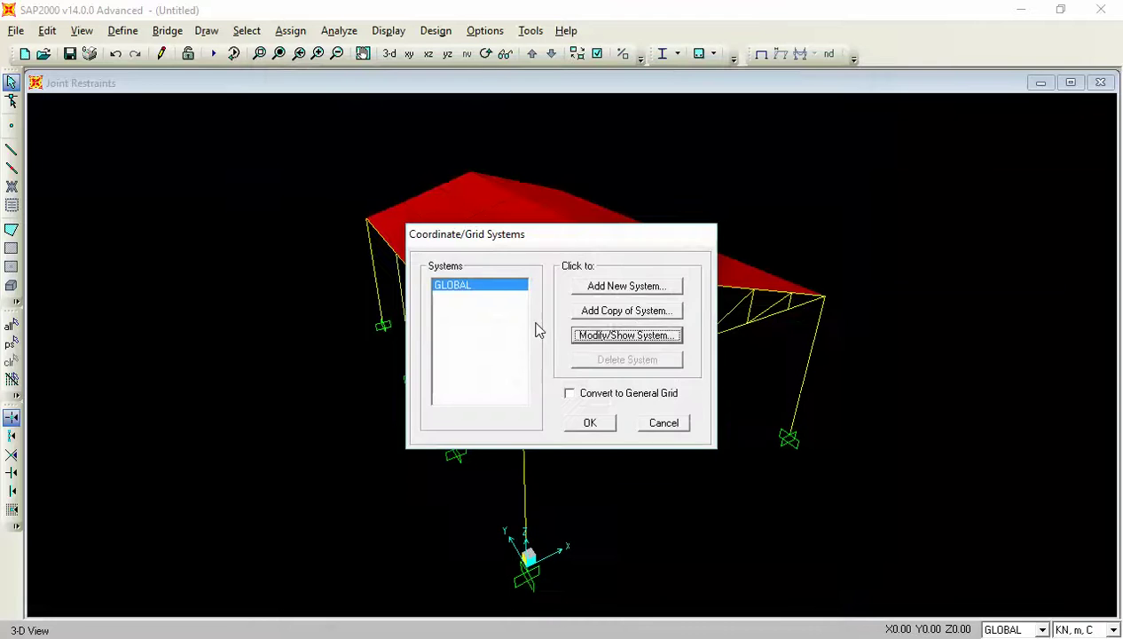
{"action": "left_click", "coordinate": [593, 423]}
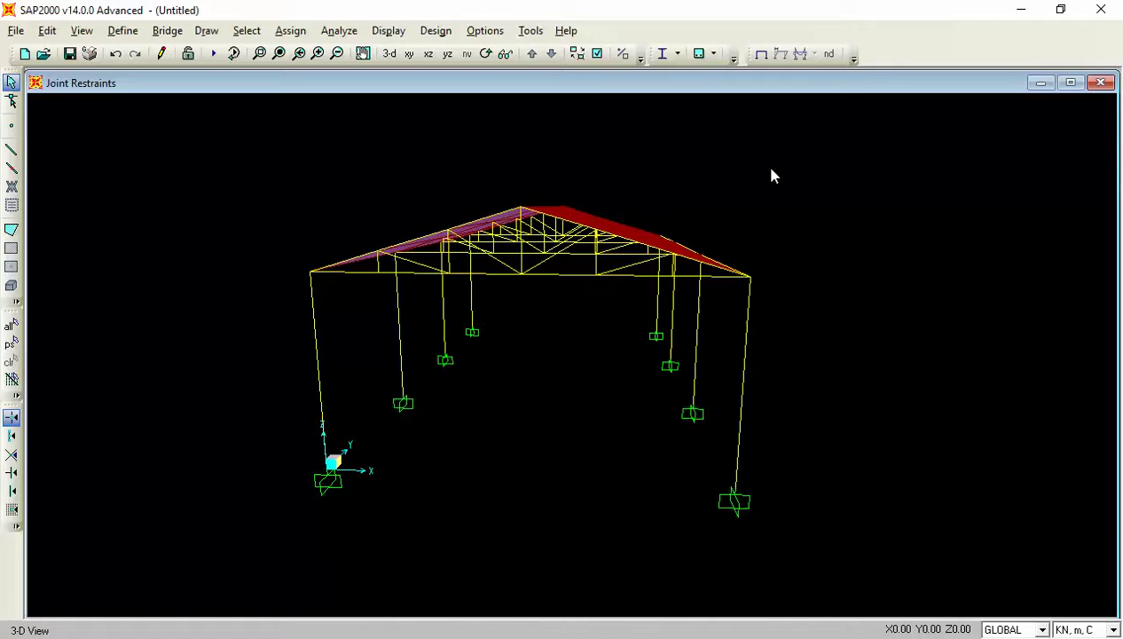
- Examine the top and underside of the roof areas from a low angle around the building
{"action": "key", "text": "ctrl+Right"}
{"action": "key", "text": "ctrl+Right"}
{"action": "key", "text": "ctrl+Right"}
{"action": "key", "text": "ctrl+Right"}
{"action": "key", "text": "ctrl+Right"}
{"action": "key", "text": "ctrl+Right"}
{"action": "key", "text": "ctrl+Right"}
{"action": "key", "text": "ctrl+Right"}
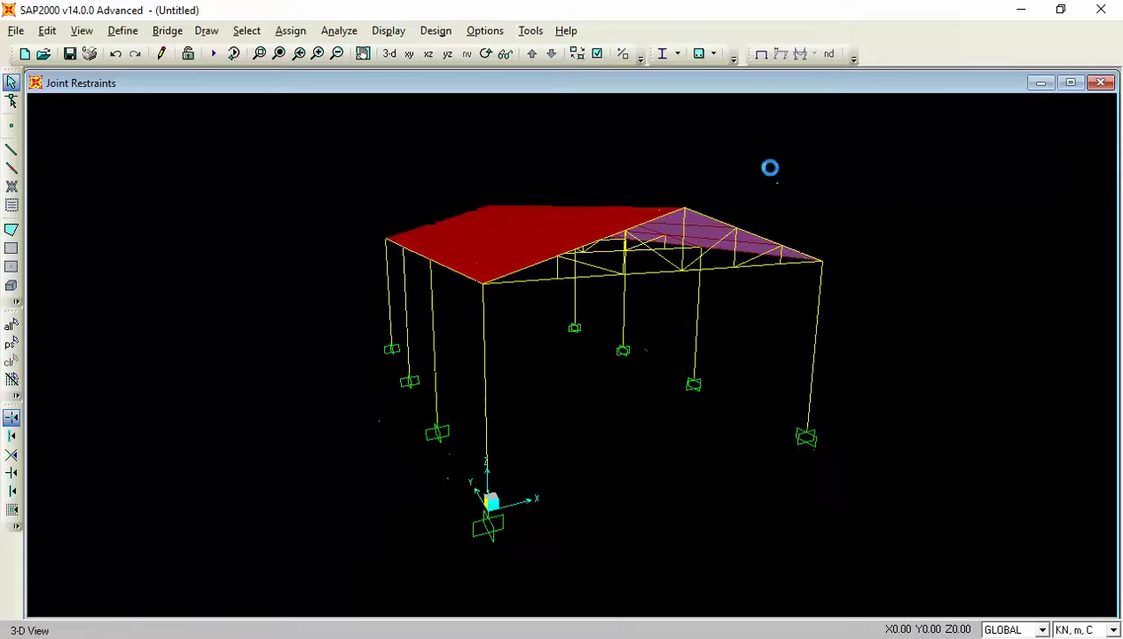
{"action": "key", "text": "ctrl+Right"}
{"action": "key", "text": "ctrl+Right"}
{"action": "key", "text": "ctrl+Right"}
{"action": "key", "text": "ctrl+Right"}
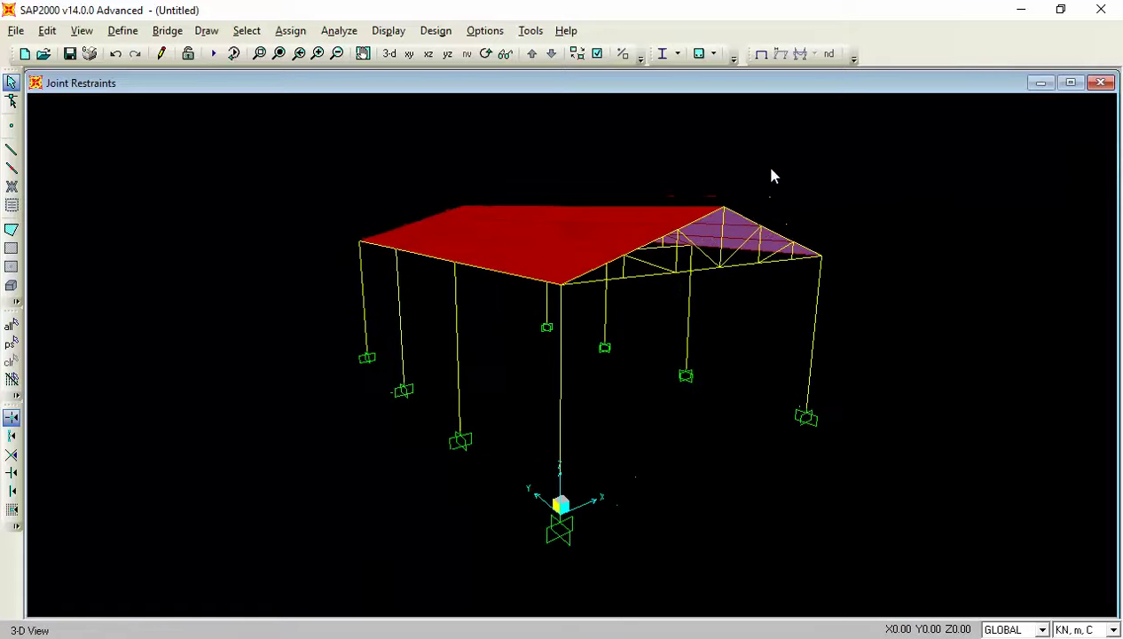
- Review the Y grid ordinates of the GLOBAL coordinate system and close the grid definition without edits
{"action": "key", "text": "ctrl+Right"}
{"action": "key", "text": "ctrl+Right"}
{"action": "key", "text": "ctrl+Right"}
{"action": "key", "text": "ctrl+Right"}
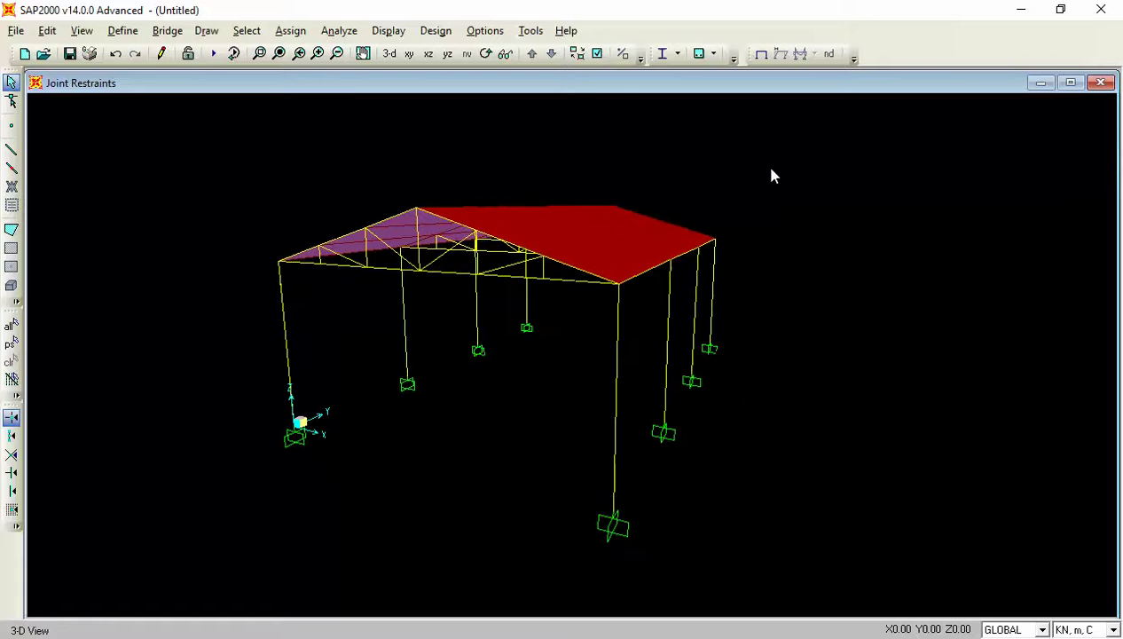
{"action": "right_click", "coordinate": [826, 163]}
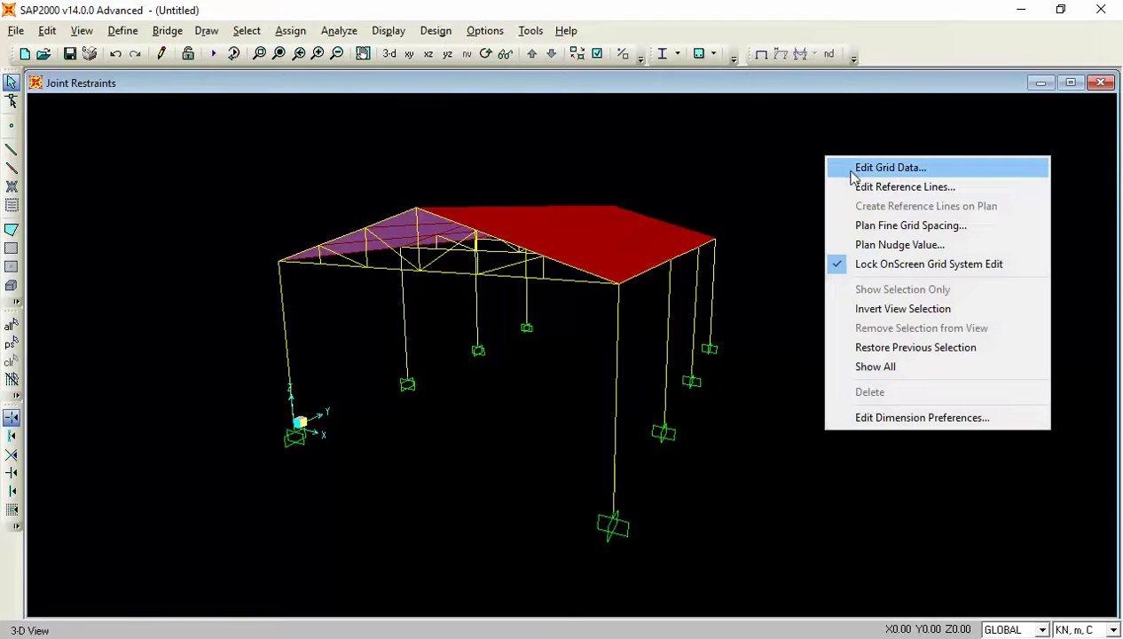
{"action": "left_click", "coordinate": [839, 169]}
{"action": "left_click", "coordinate": [630, 335]}
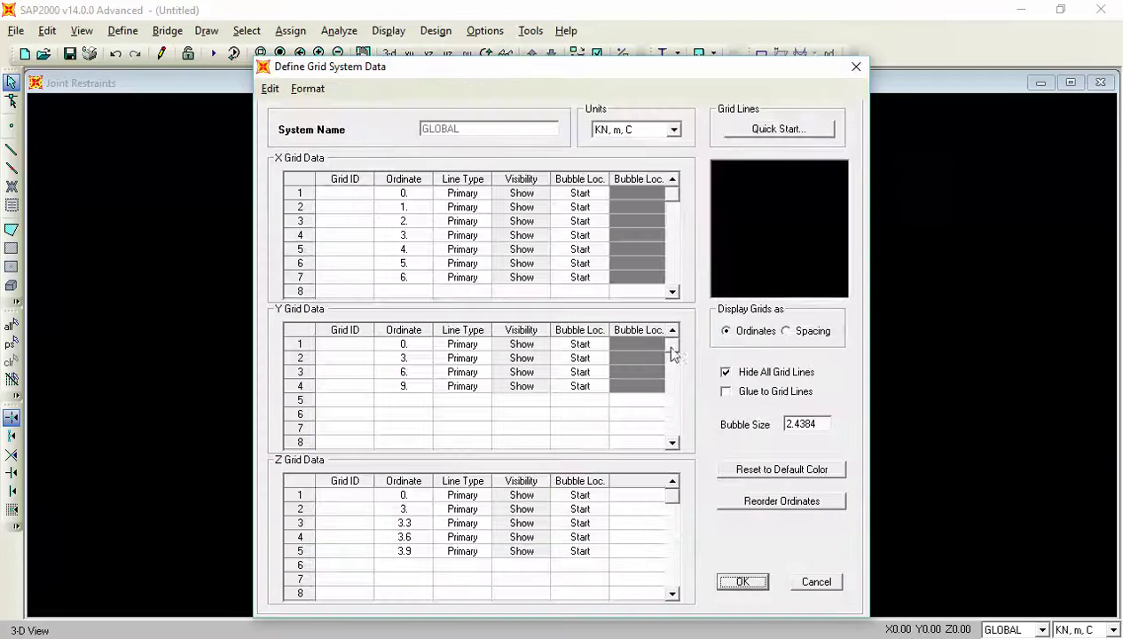
{"action": "left_click", "coordinate": [742, 582]}
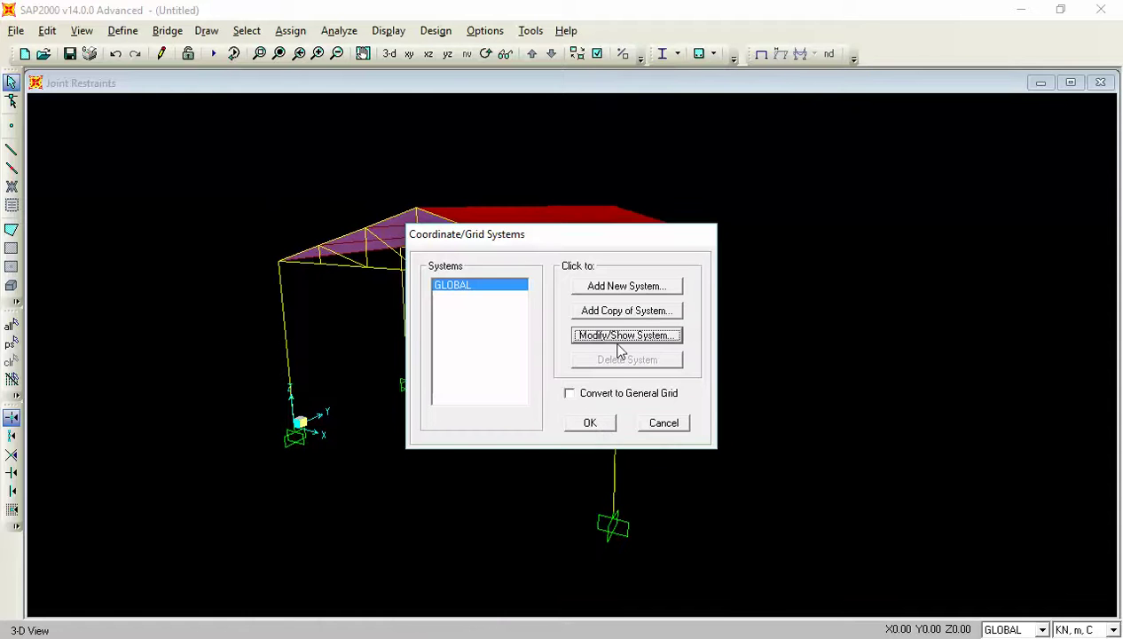
{"action": "left_click", "coordinate": [619, 335]}
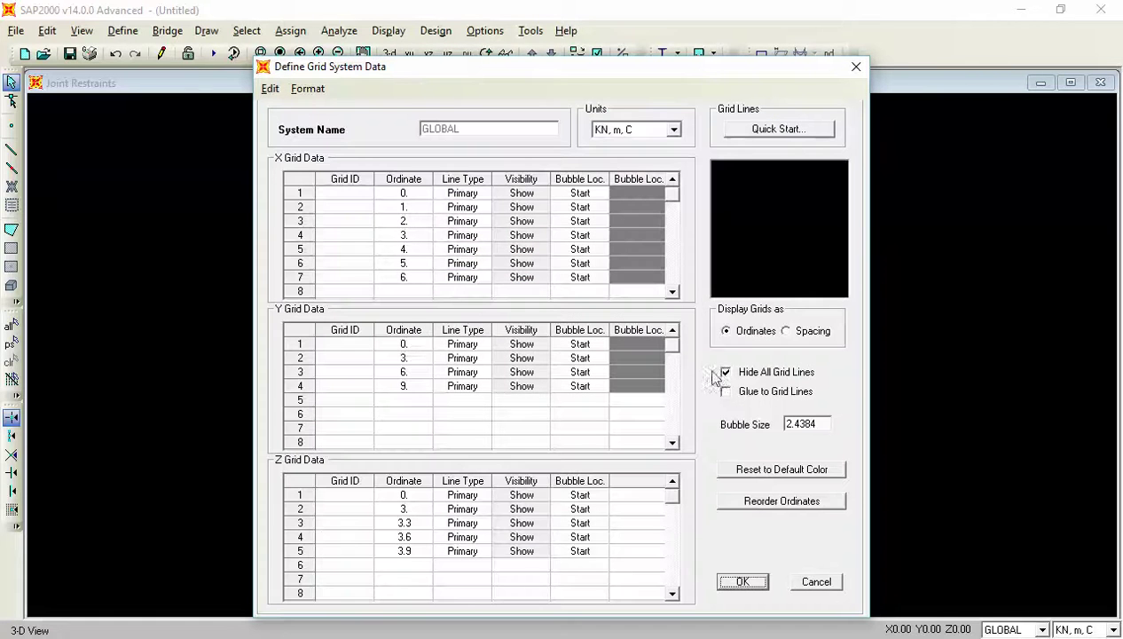
{"action": "left_click", "coordinate": [401, 357]}
{"action": "left_click", "coordinate": [397, 372]}
{"action": "left_click", "coordinate": [393, 386]}
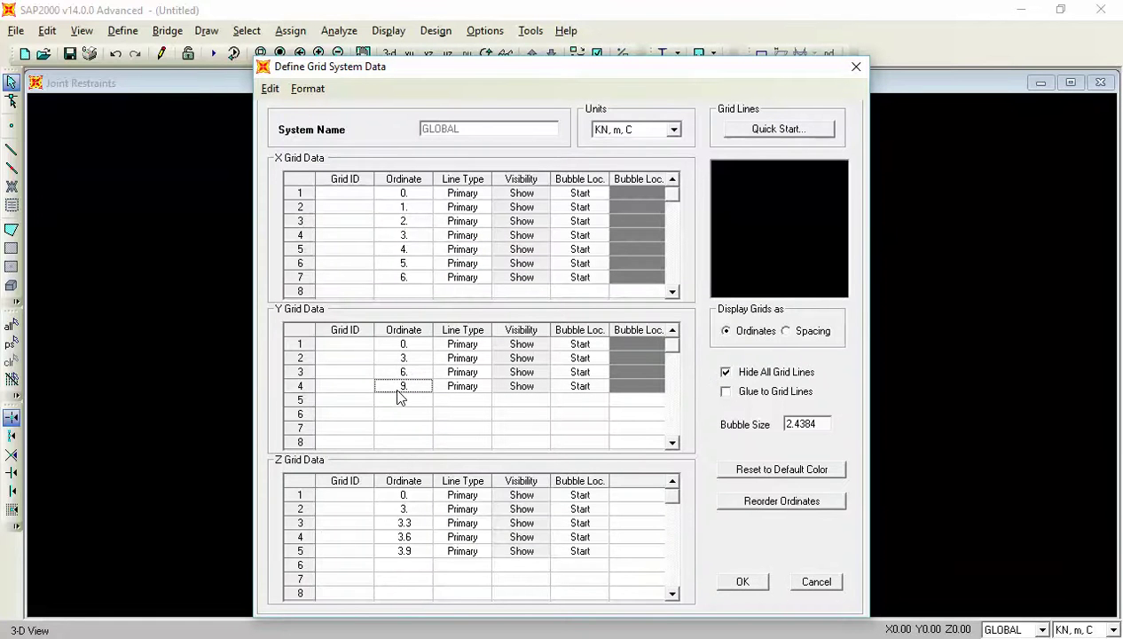
{"action": "left_click", "coordinate": [730, 585]}
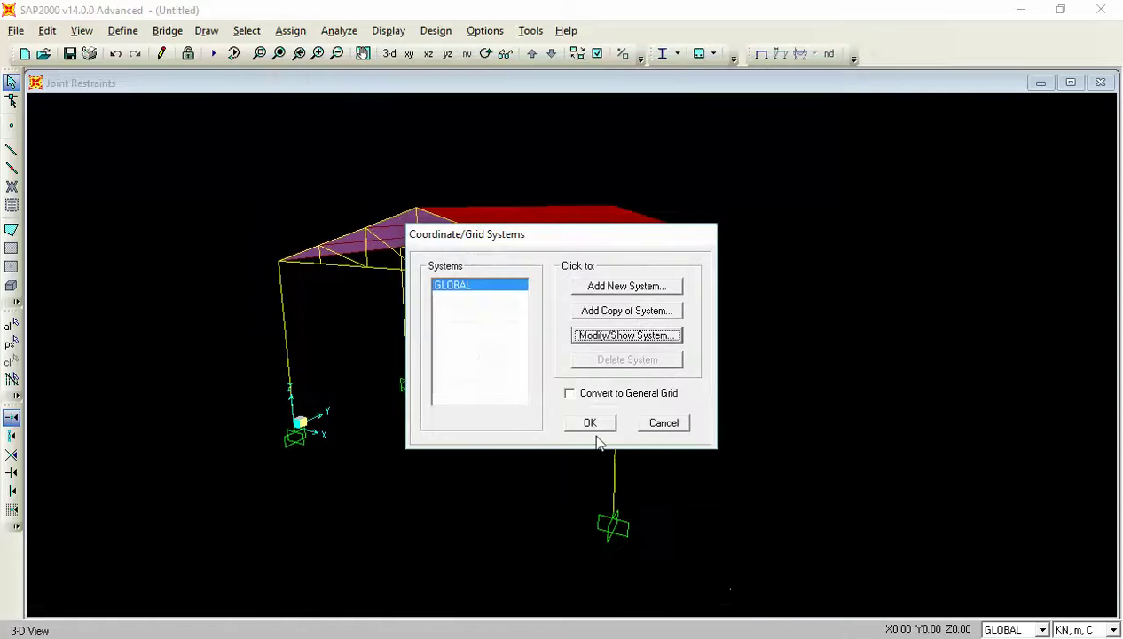
{"action": "left_click", "coordinate": [590, 423]}
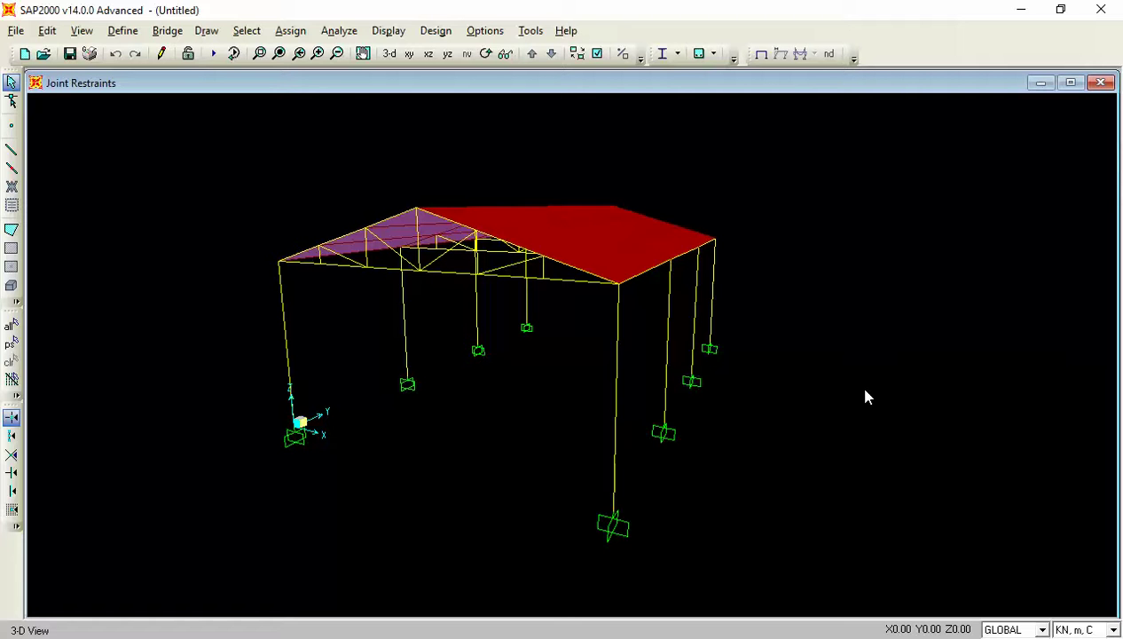
- Examine the trusses, columns and filled roof areas from the front and the side of the building
{"action": "key", "text": "Right"}
{"action": "key", "text": "Right"}
{"action": "key", "text": "Right"}
{"action": "key", "text": "Right"}
{"action": "key", "text": "Right"}
{"action": "key", "text": "Right"}
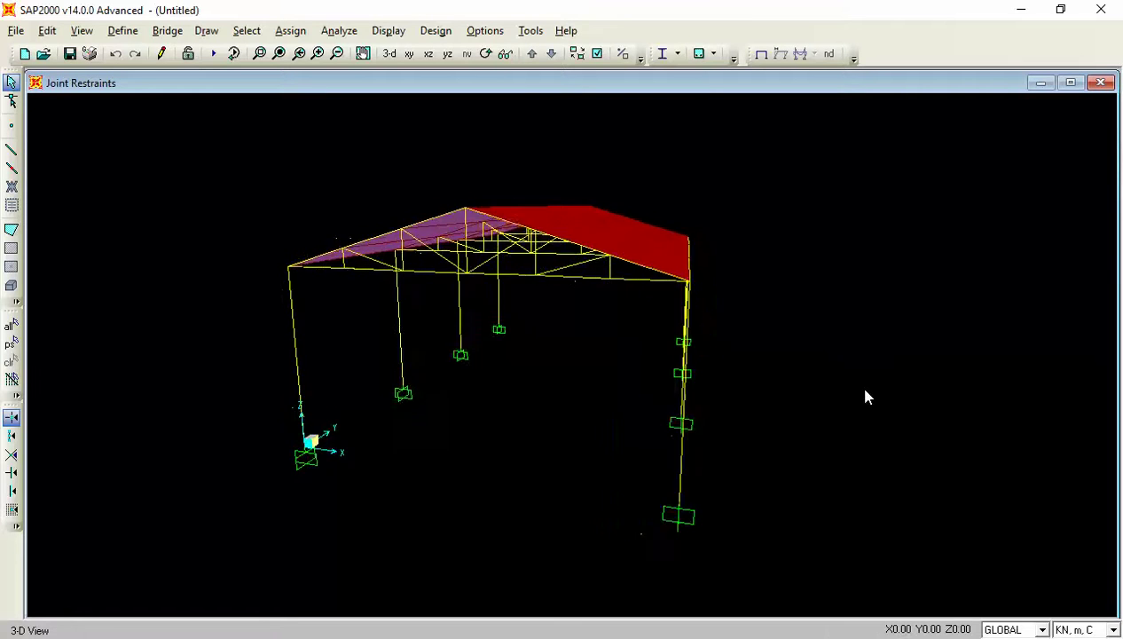
{"action": "key", "text": "Right"}
{"action": "key", "text": "Right"}
{"action": "key", "text": "Right"}
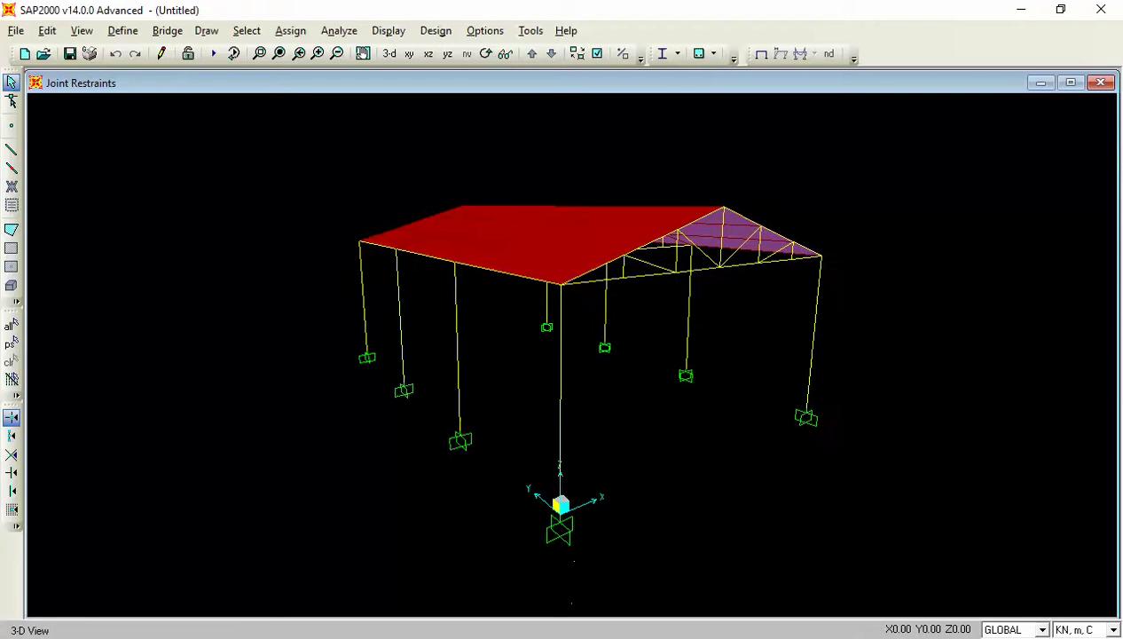
- Switch to BLANK SPACE.docx in Word, review the Geometry, Material and Section items under Element Draw, and return to the SAP2000 roof model
{"action": "left_click", "coordinate": [538, 638]}
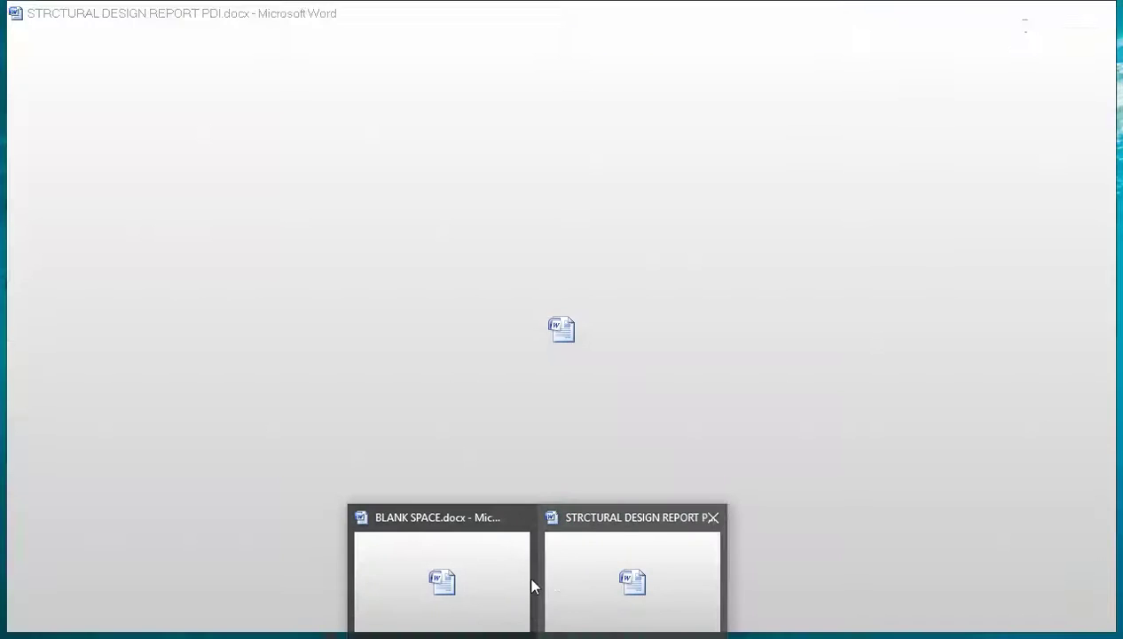
{"action": "left_click", "coordinate": [468, 588]}
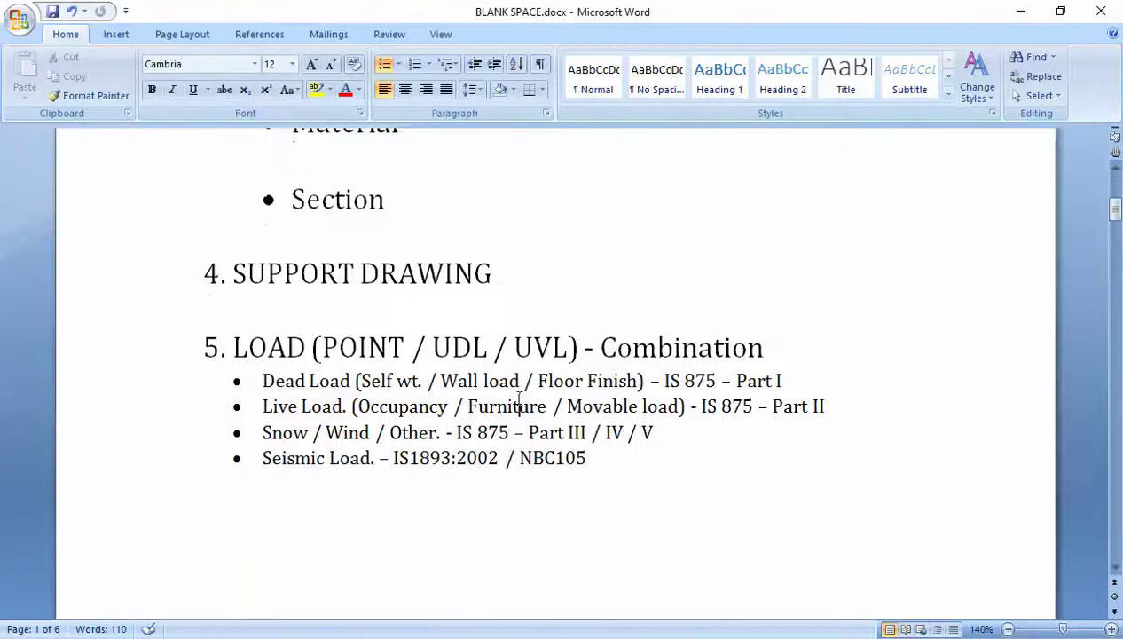
{"action": "mouse_move", "coordinate": [1118, 209]}
{"action": "left_mouse_down"}
{"action": "mouse_move", "coordinate": [1118, 197]}
{"action": "mouse_move", "coordinate": [1114, 207]}
{"action": "left_mouse_up"}
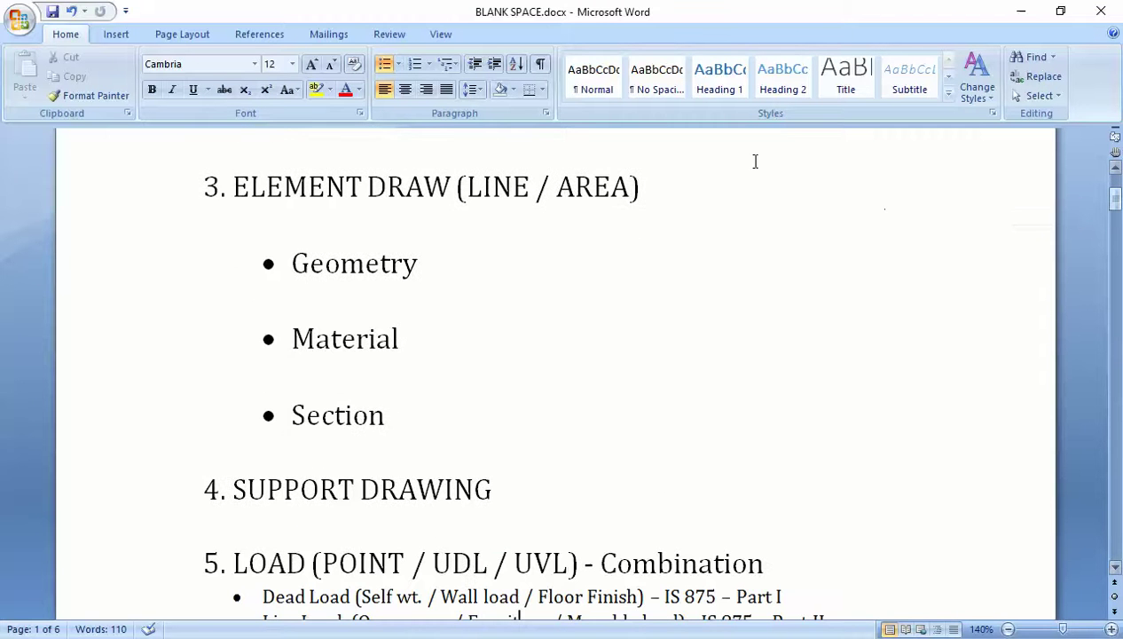
{"action": "left_click", "coordinate": [665, 192]}
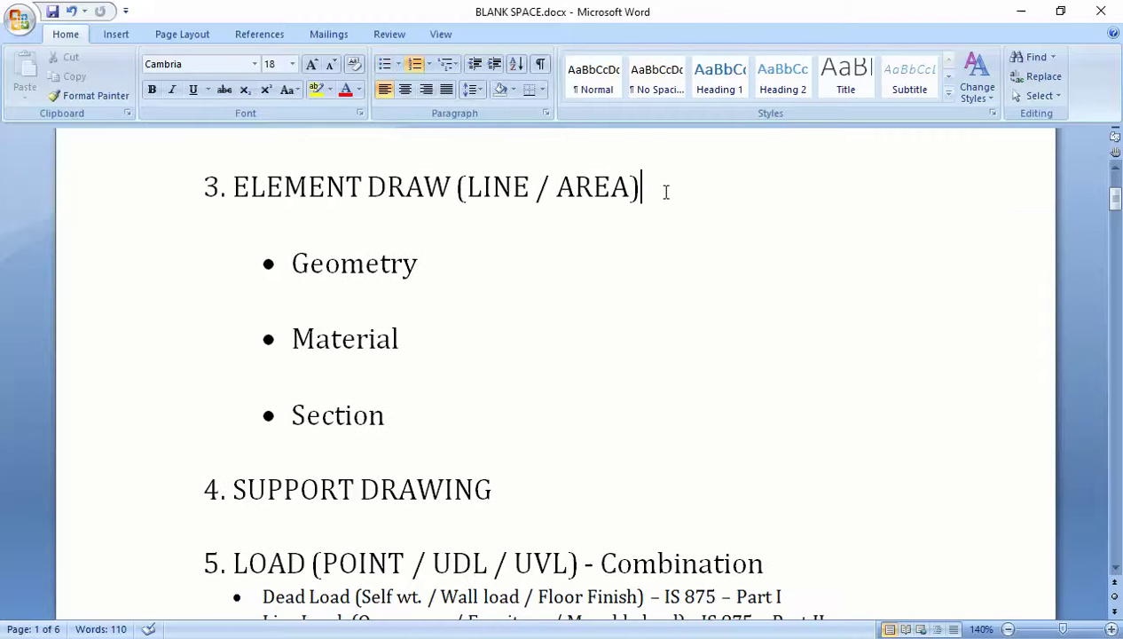
{"action": "left_click", "coordinate": [431, 260]}
{"action": "left_click", "coordinate": [400, 344]}
{"action": "left_click", "coordinate": [404, 406]}
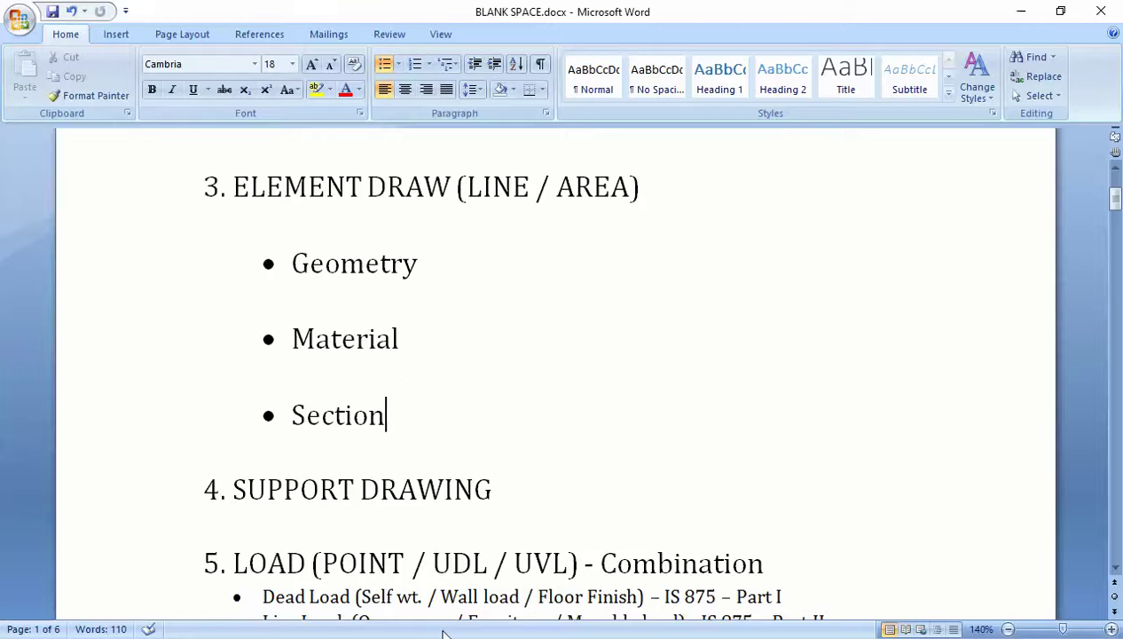
{"action": "mouse_move", "coordinate": [442, 632]}
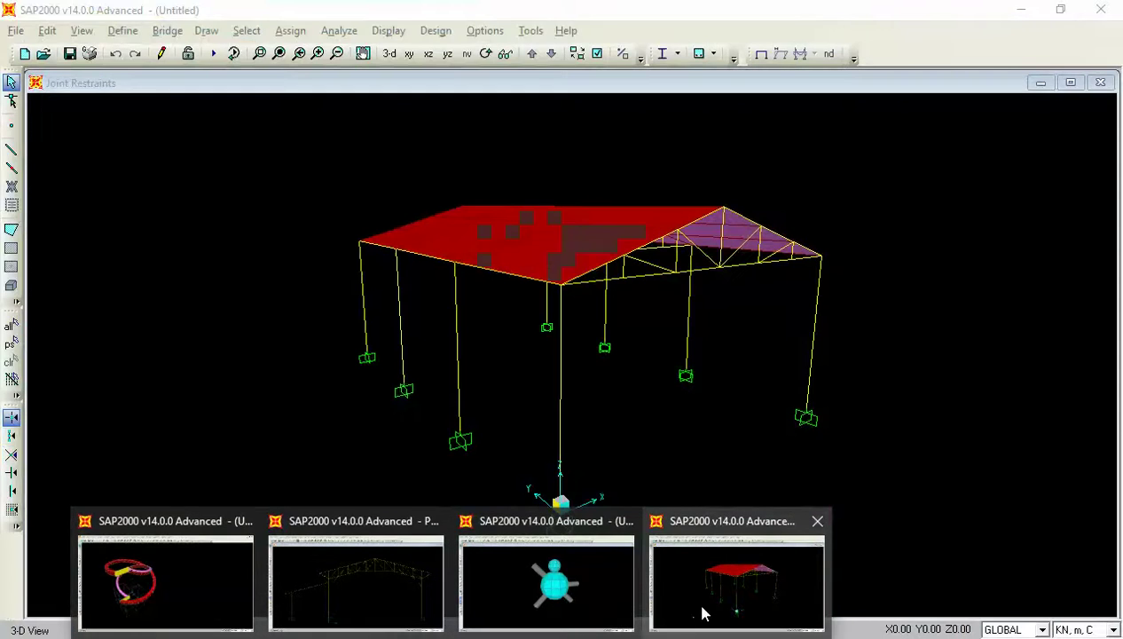
{"action": "left_click", "coordinate": [701, 613]}
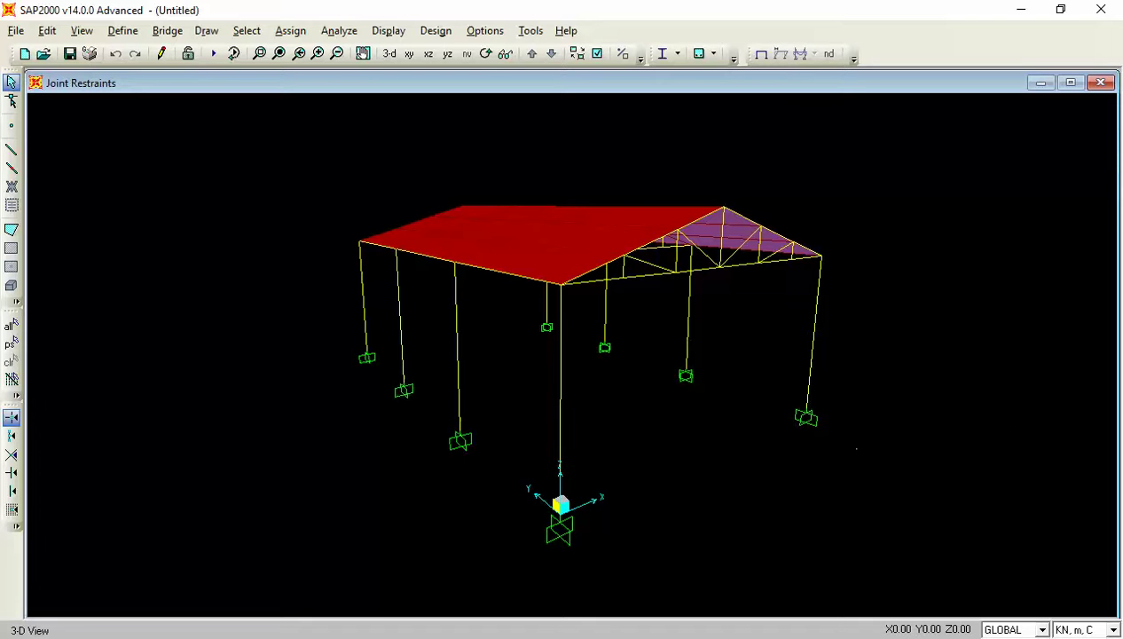
- Launch SAFE and dismiss its welcome screen
{"action": "key", "text": "super"}
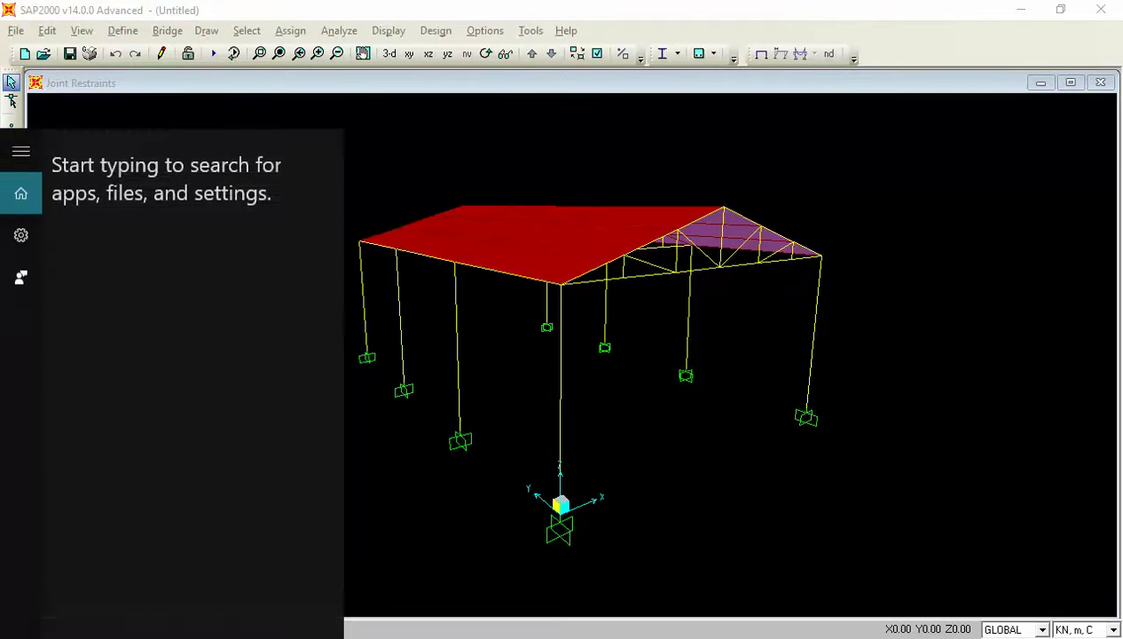
{"action": "type", "text": "safe"}
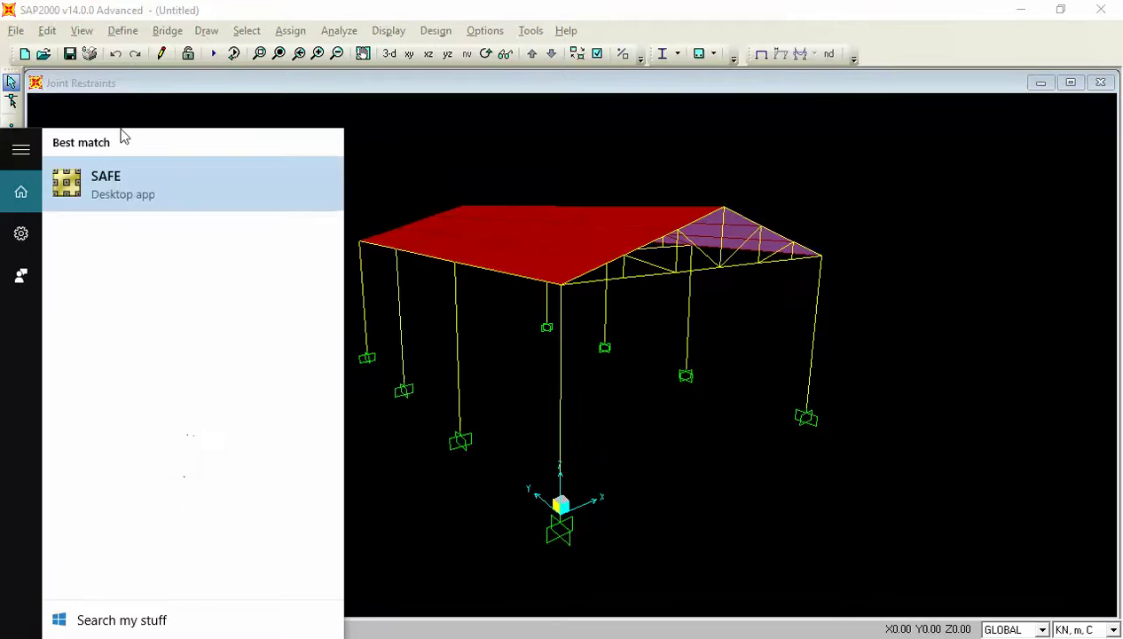
{"action": "left_click", "coordinate": [95, 179]}
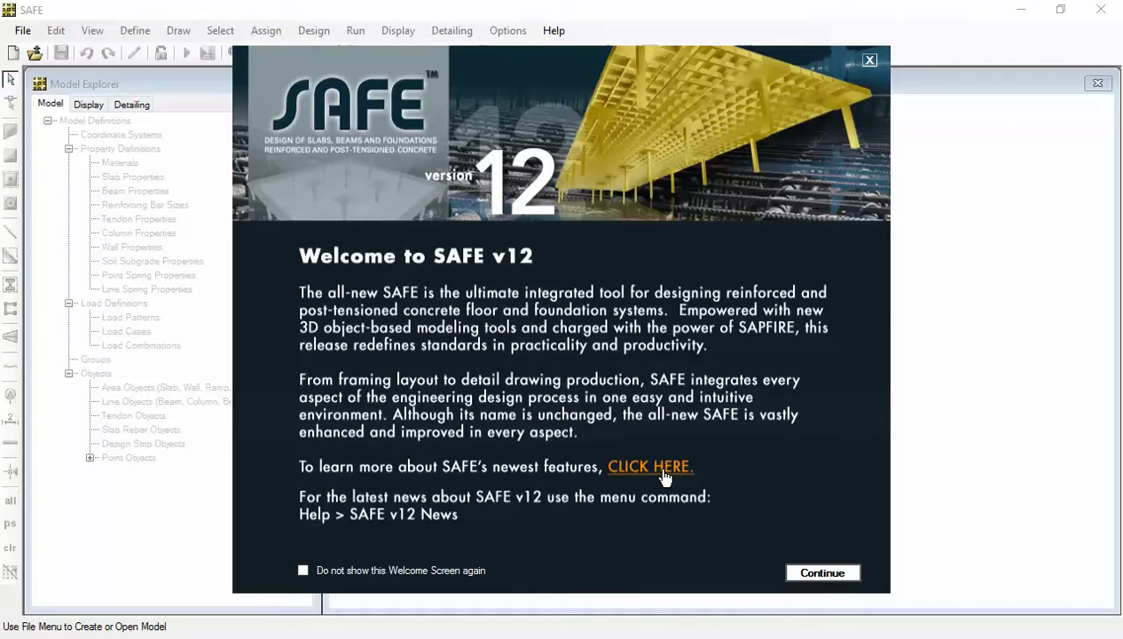
{"action": "left_click", "coordinate": [821, 575]}
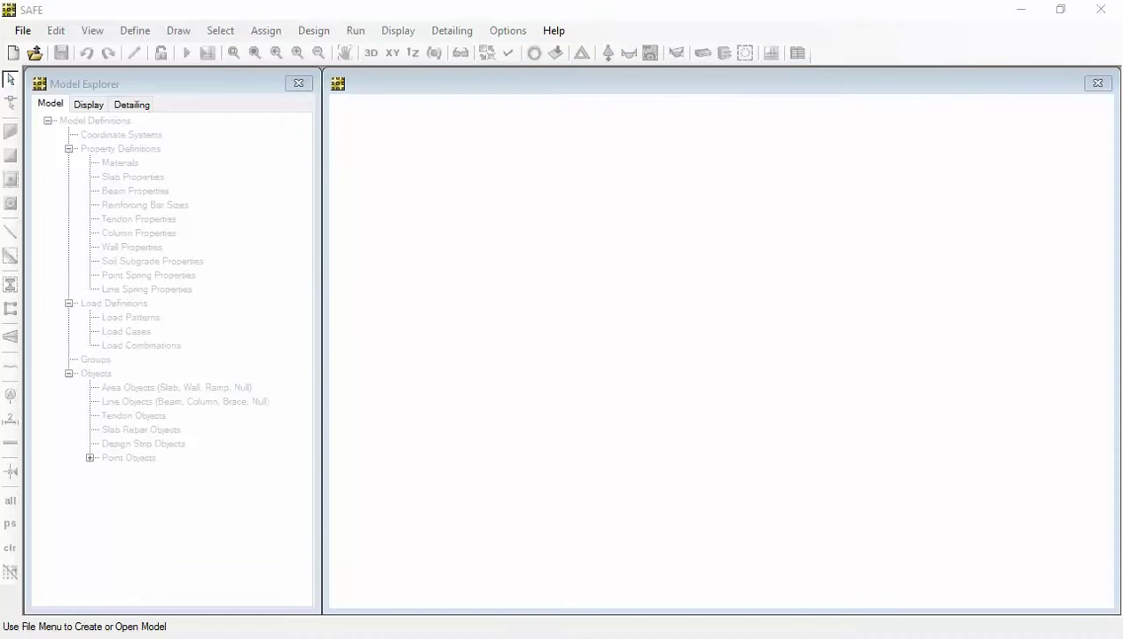
{"action": "left_click", "coordinate": [574, 461]}
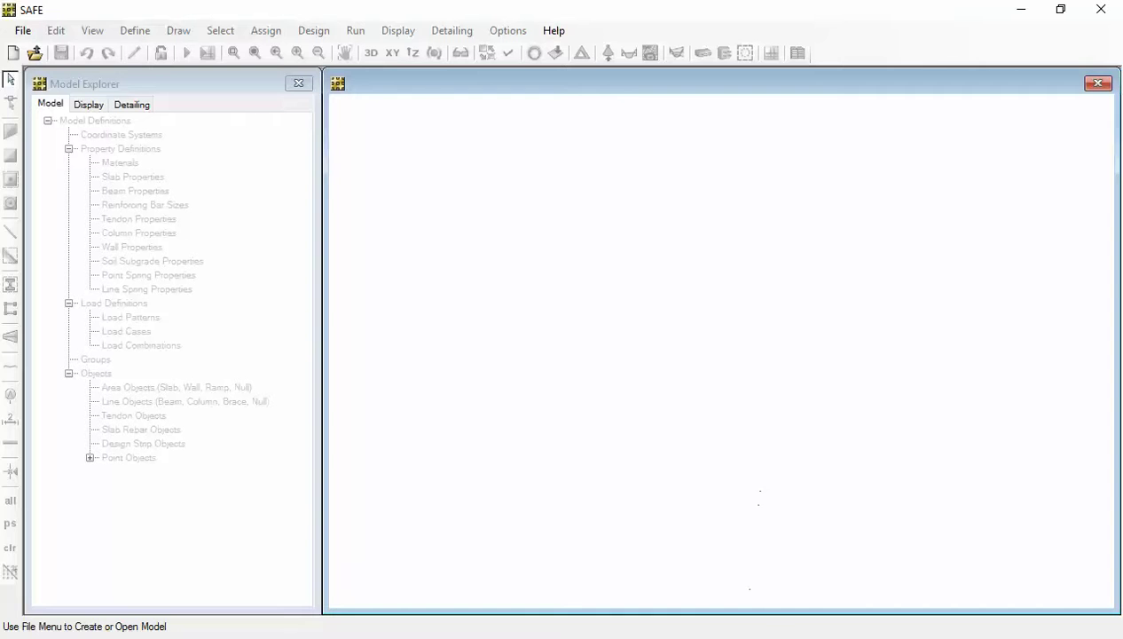
- Close the open Internet Explorer windows with all their tabs
{"action": "right_click", "coordinate": [788, 638]}
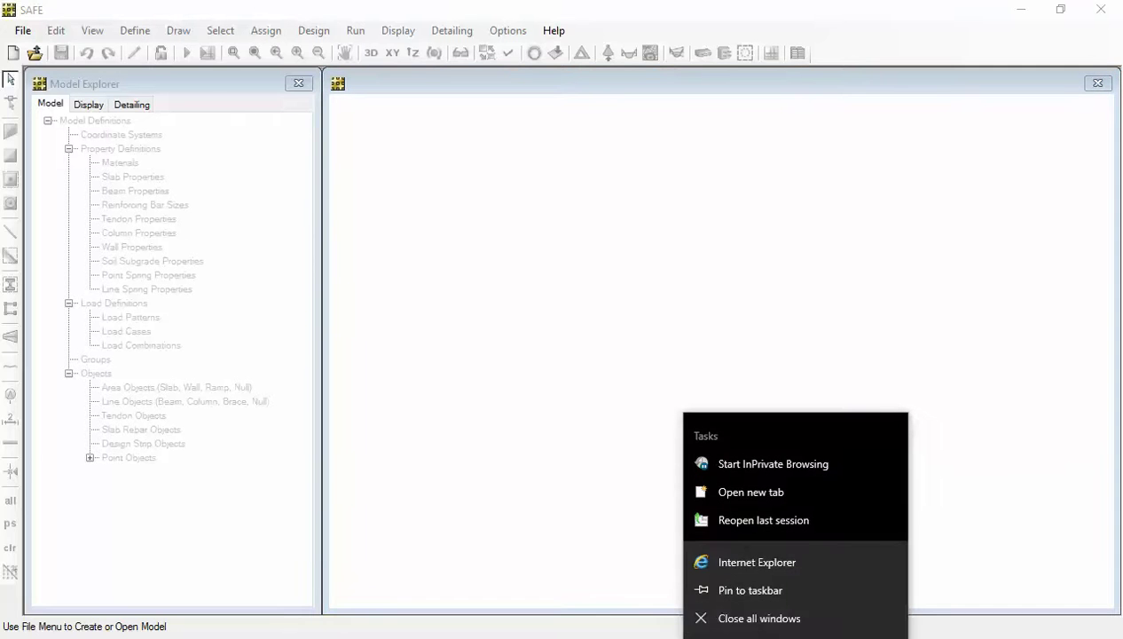
{"action": "left_click", "coordinate": [756, 624]}
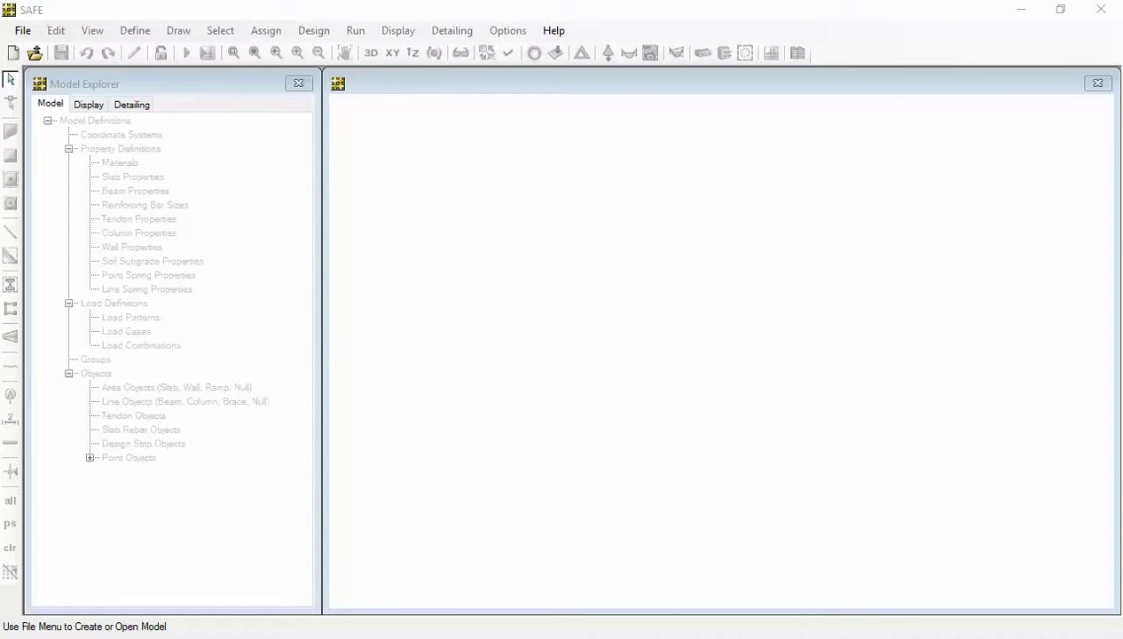
{"action": "right_click", "coordinate": [788, 638]}
{"action": "left_click", "coordinate": [744, 618]}
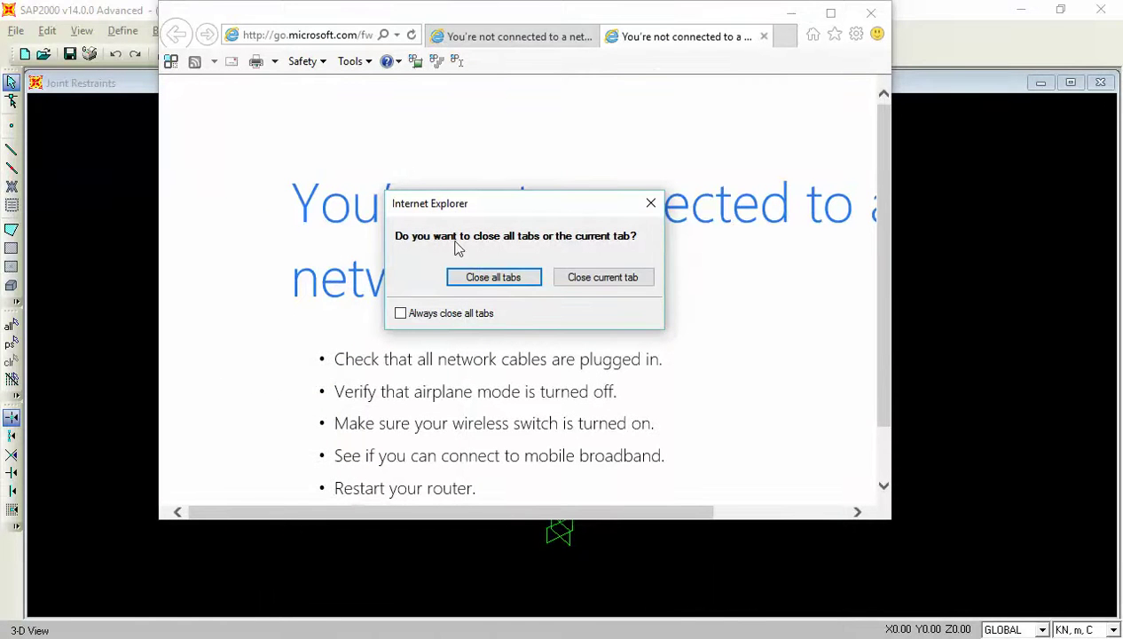
{"action": "left_click", "coordinate": [493, 276]}
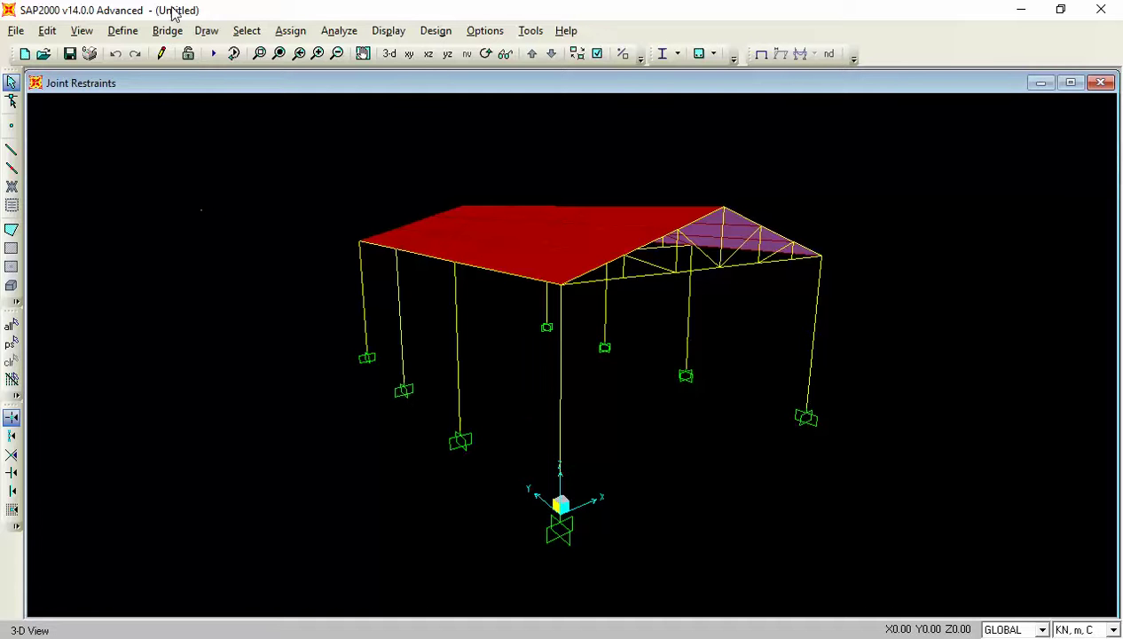
- Open the A992Fy50 steel material definition in SAP2000 for modification and rename the material FE250
{"action": "left_click", "coordinate": [123, 31]}
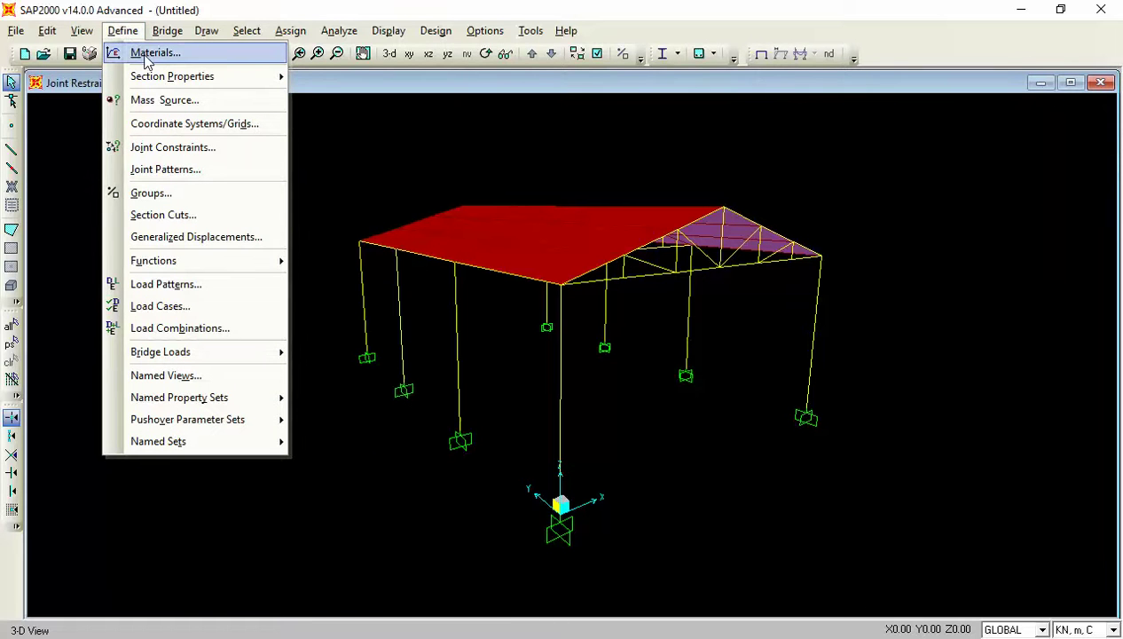
{"action": "left_click", "coordinate": [147, 53]}
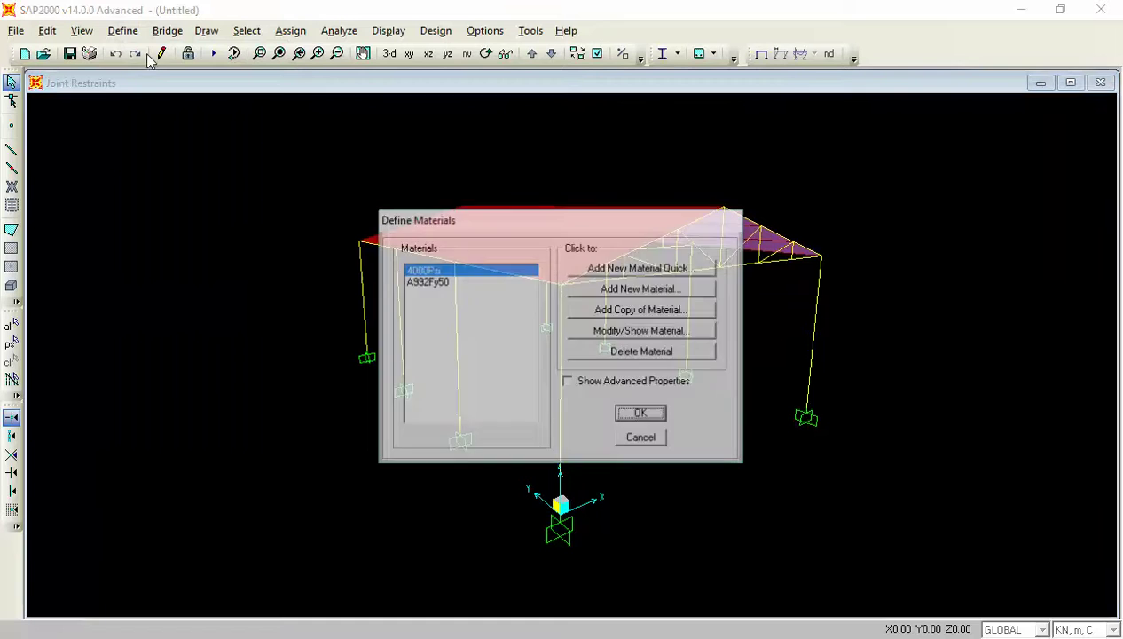
{"action": "left_click", "coordinate": [473, 283]}
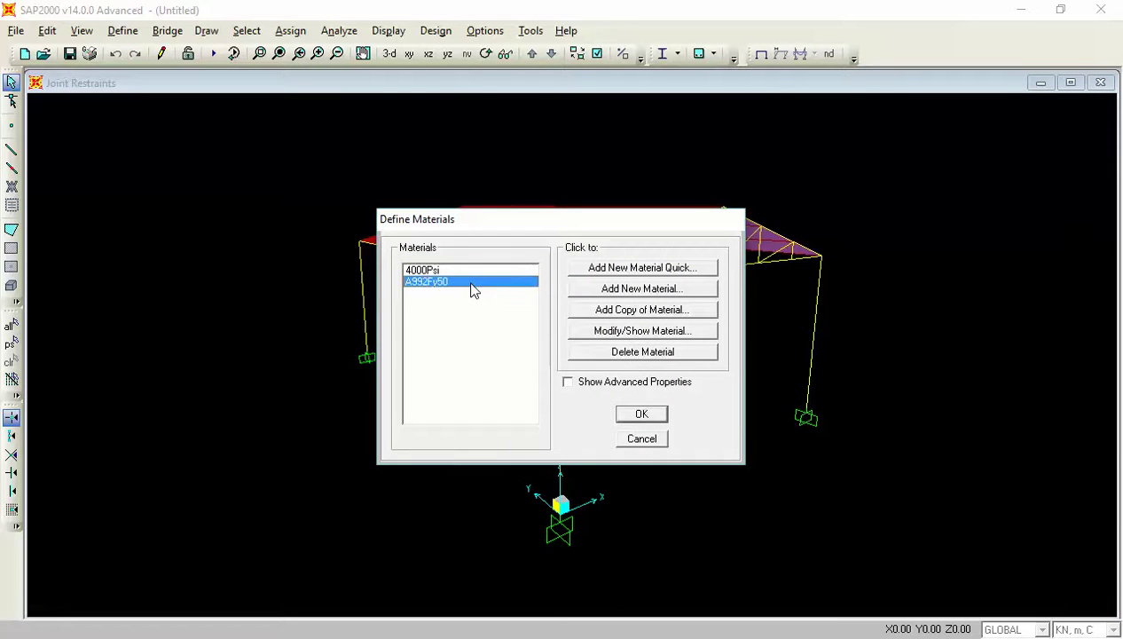
{"action": "left_click", "coordinate": [627, 336]}
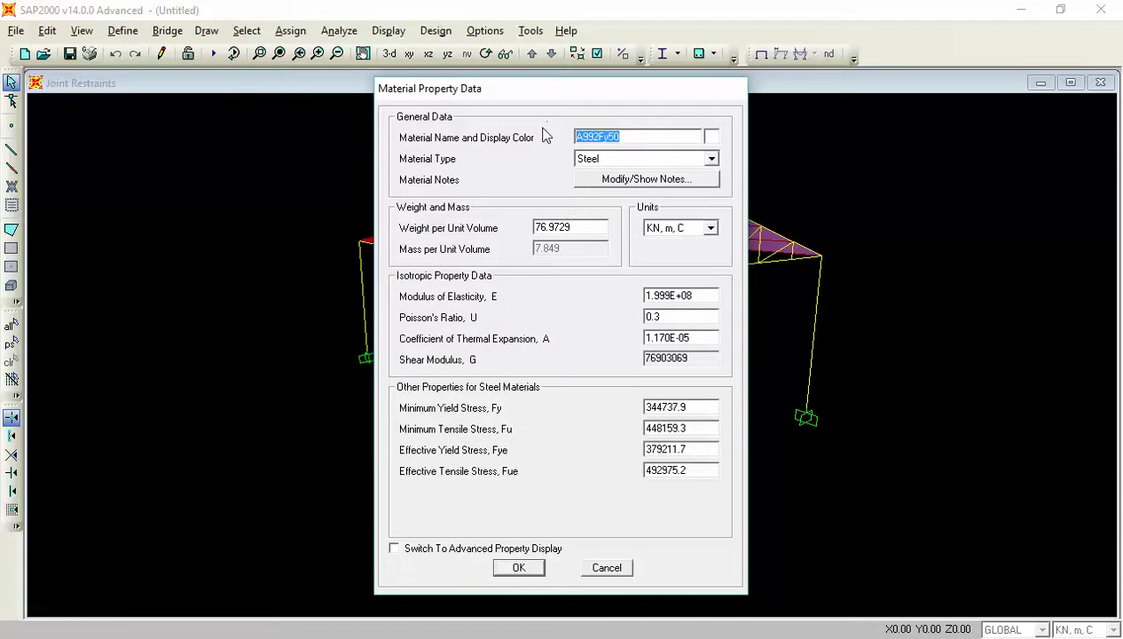
{"action": "type", "text": "FE250"}
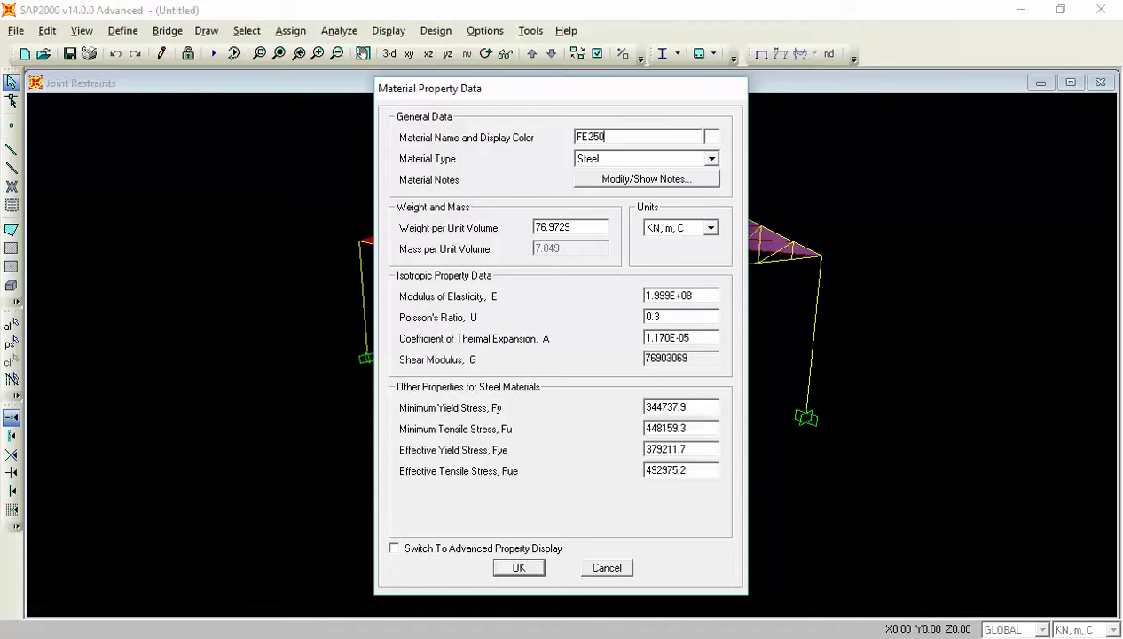
- Keep Steel as the material type of FE250 and switch its property units to N, mm, C
{"action": "left_click", "coordinate": [603, 157]}
{"action": "left_click", "coordinate": [604, 158]}
{"action": "left_click", "coordinate": [674, 228]}
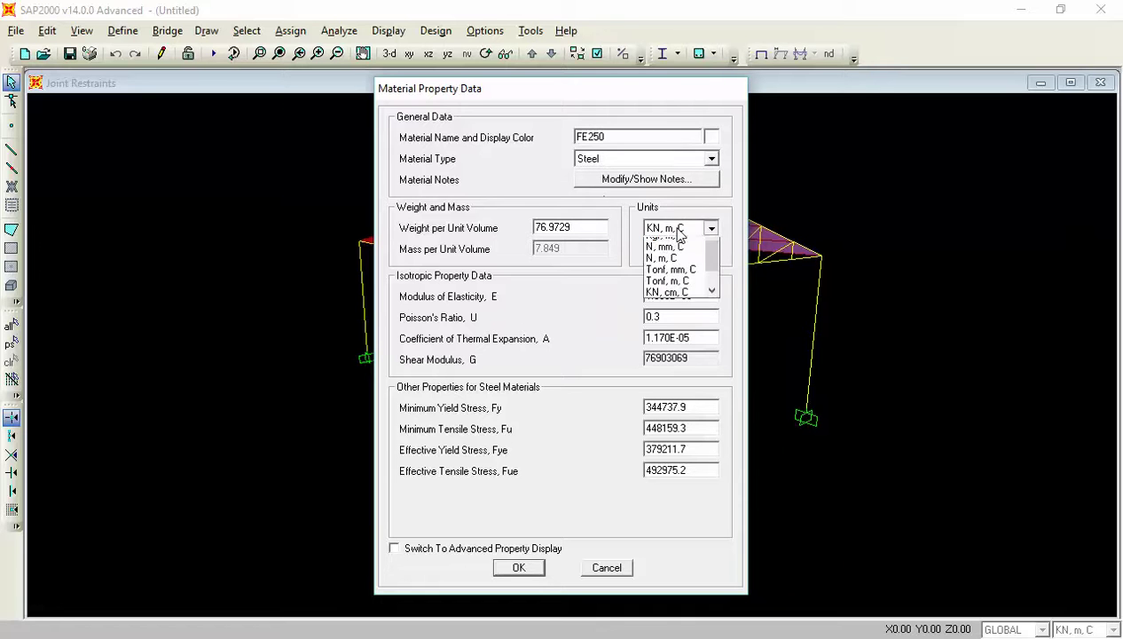
{"action": "left_click", "coordinate": [666, 278]}
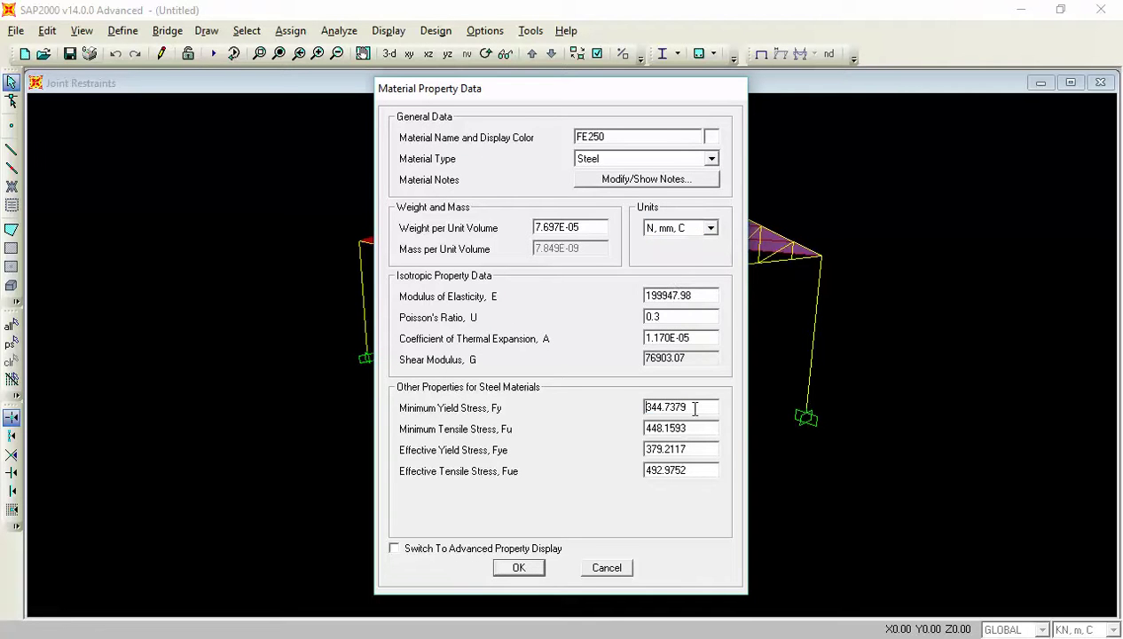
- Set FE250's minimum yield stress Fy to 250 and minimum tensile stress Fu to 500 N/mm²
{"action": "left_click", "coordinate": [695, 409]}
{"action": "type", "text": "50"}
{"action": "key", "text": "BackSpace"}
{"action": "key", "text": "BackSpace"}
{"action": "type", "text": "250"}
{"action": "key", "text": "Tab"}
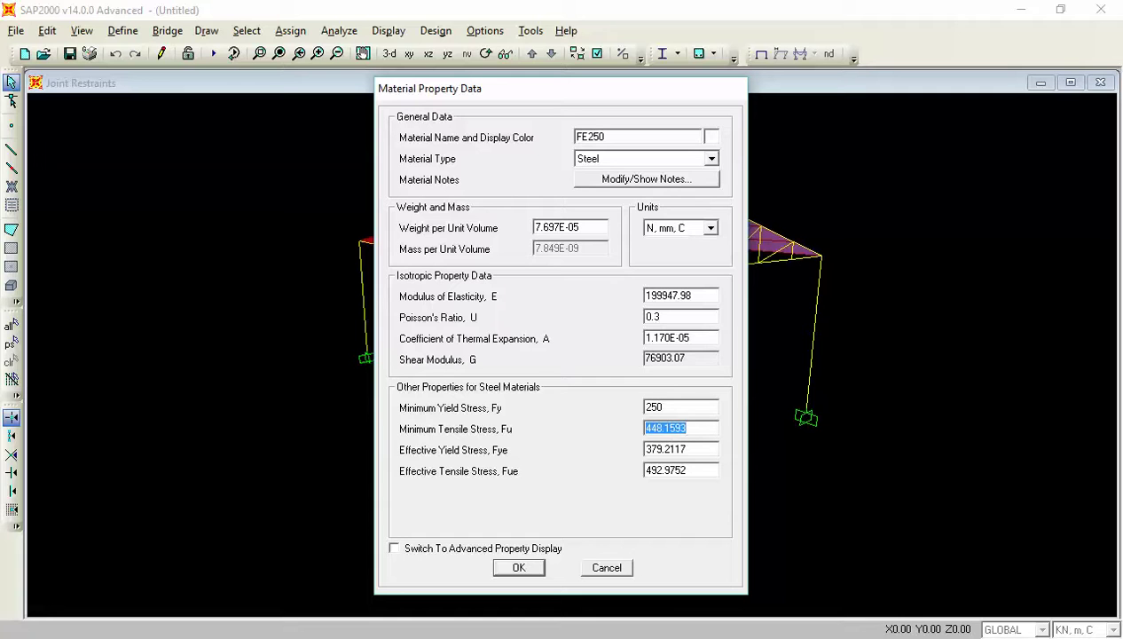
{"action": "type", "text": "500"}
- Set FE250's effective yield stress Fye to 250 and effective tensile stress Fue to 500 N/mm²
{"action": "double_click", "coordinate": [707, 451]}
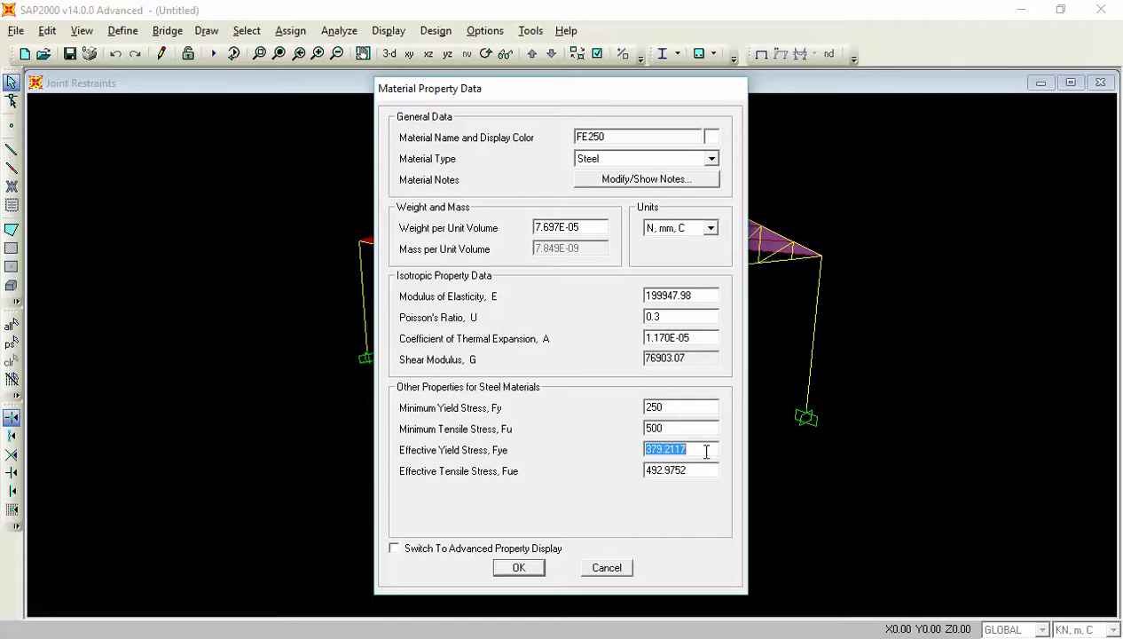
{"action": "type", "text": "250"}
{"action": "double_click", "coordinate": [704, 471]}
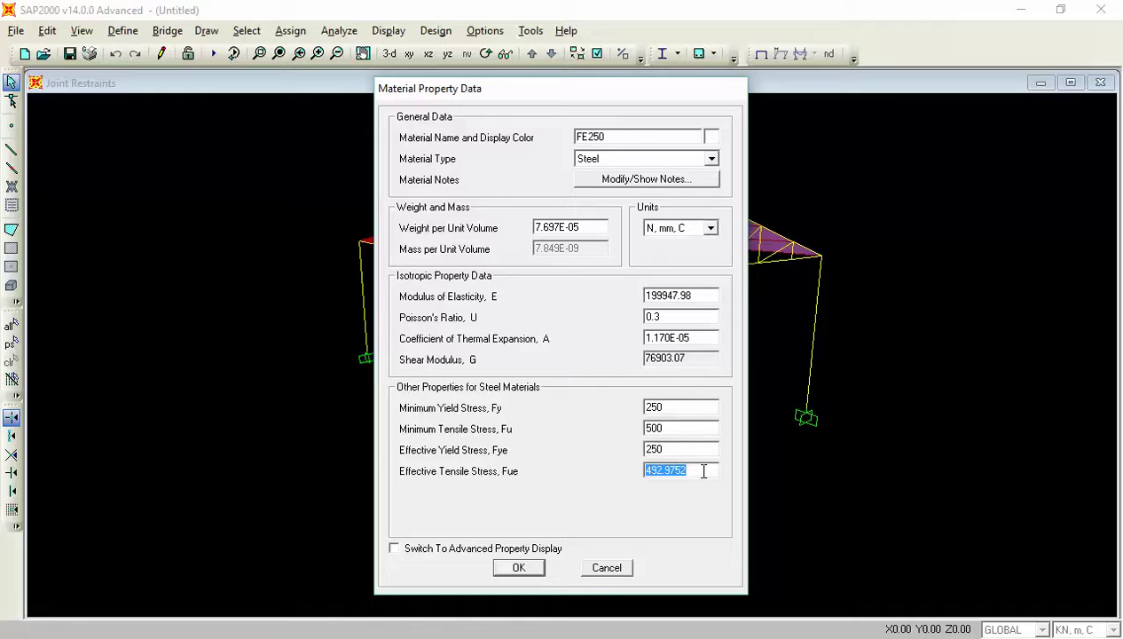
{"action": "type", "text": "500"}
- Review FE250's strength values, elastic modulus, Poisson's ratio and thermal expansion coefficient, and accept the material definition
{"action": "double_click", "coordinate": [681, 448]}
{"action": "double_click", "coordinate": [679, 407]}
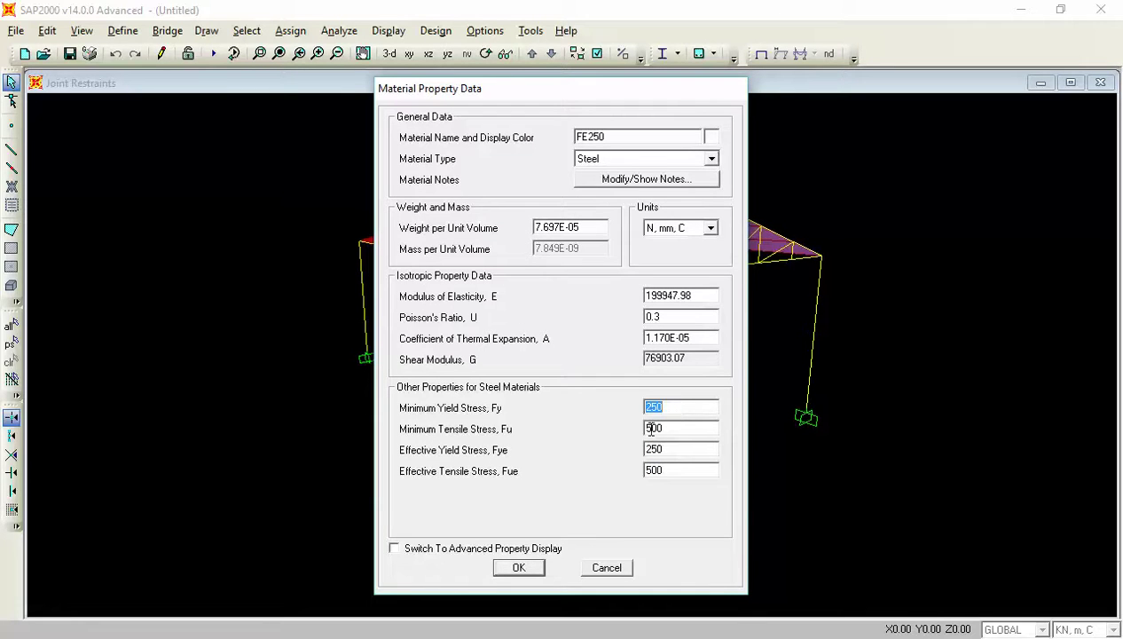
{"action": "left_click_drag", "start_coordinate": [533, 569], "coordinate": [574, 482]}
{"action": "double_click", "coordinate": [661, 407]}
{"action": "left_click", "coordinate": [667, 407]}
{"action": "left_click_drag", "start_coordinate": [533, 569], "coordinate": [548, 524]}
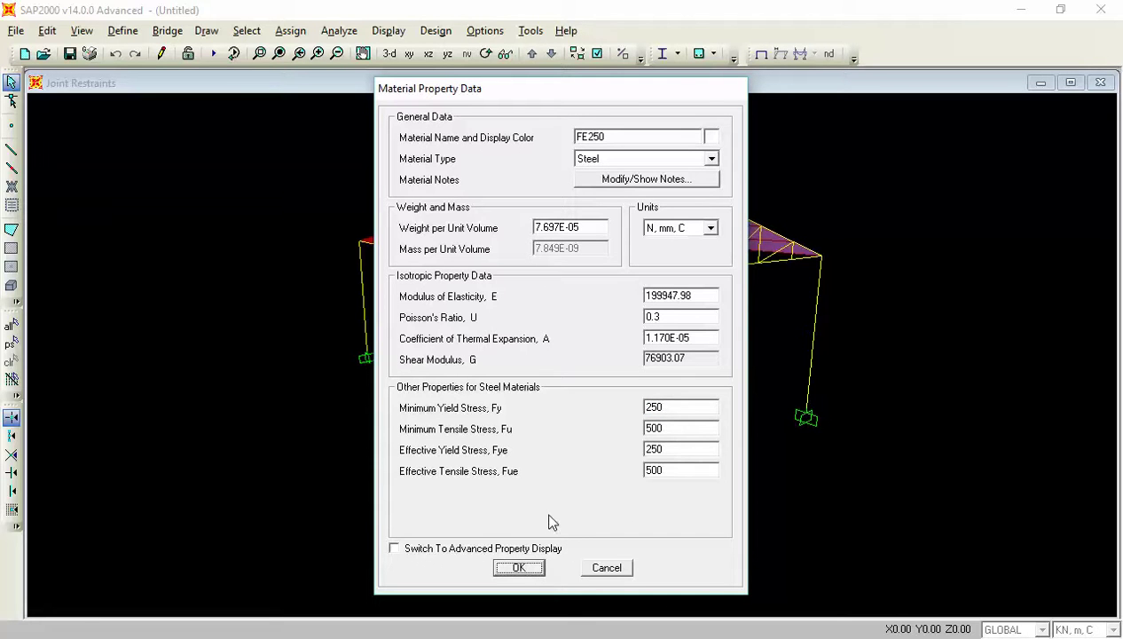
{"action": "double_click", "coordinate": [680, 318]}
{"action": "left_click", "coordinate": [682, 318]}
{"action": "double_click", "coordinate": [680, 338]}
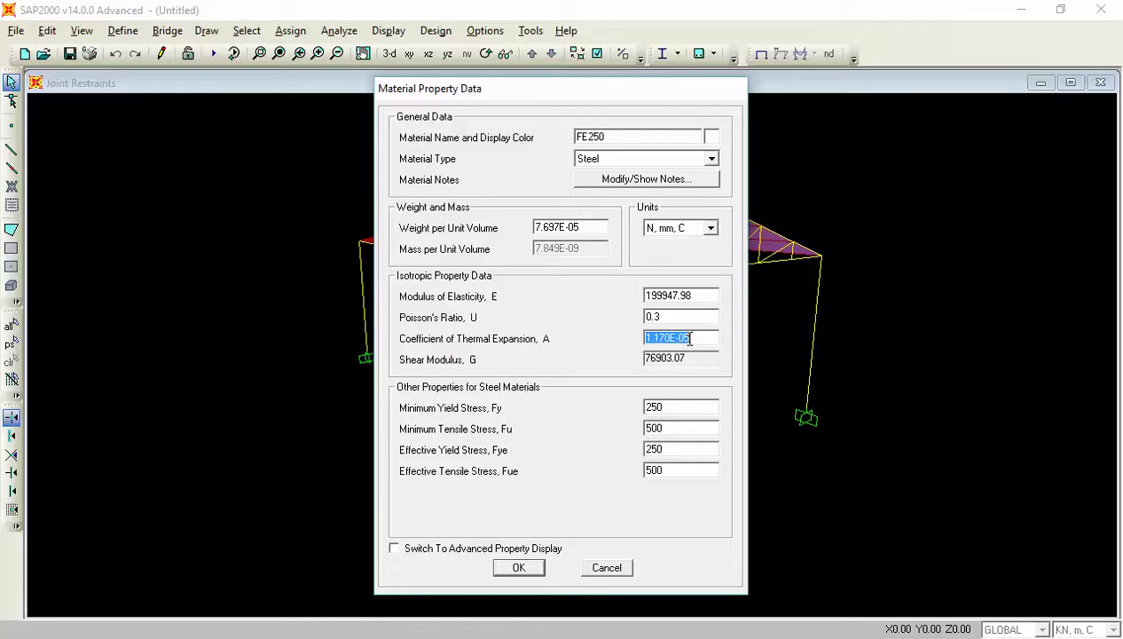
{"action": "double_click", "coordinate": [691, 295]}
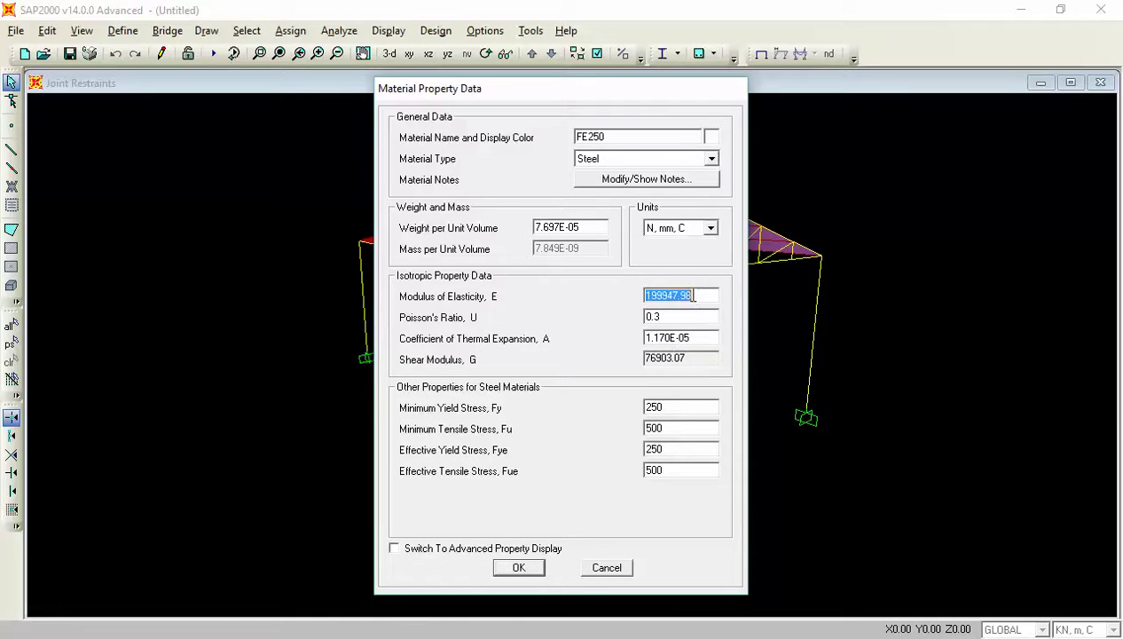
{"action": "double_click", "coordinate": [670, 407]}
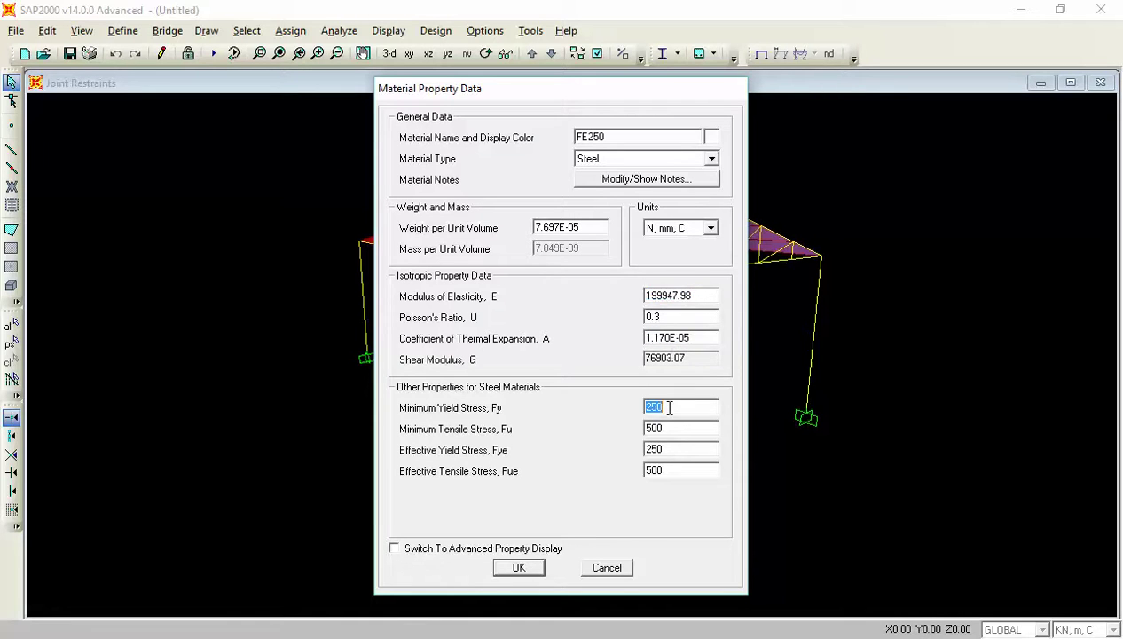
{"action": "left_click", "coordinate": [523, 571]}
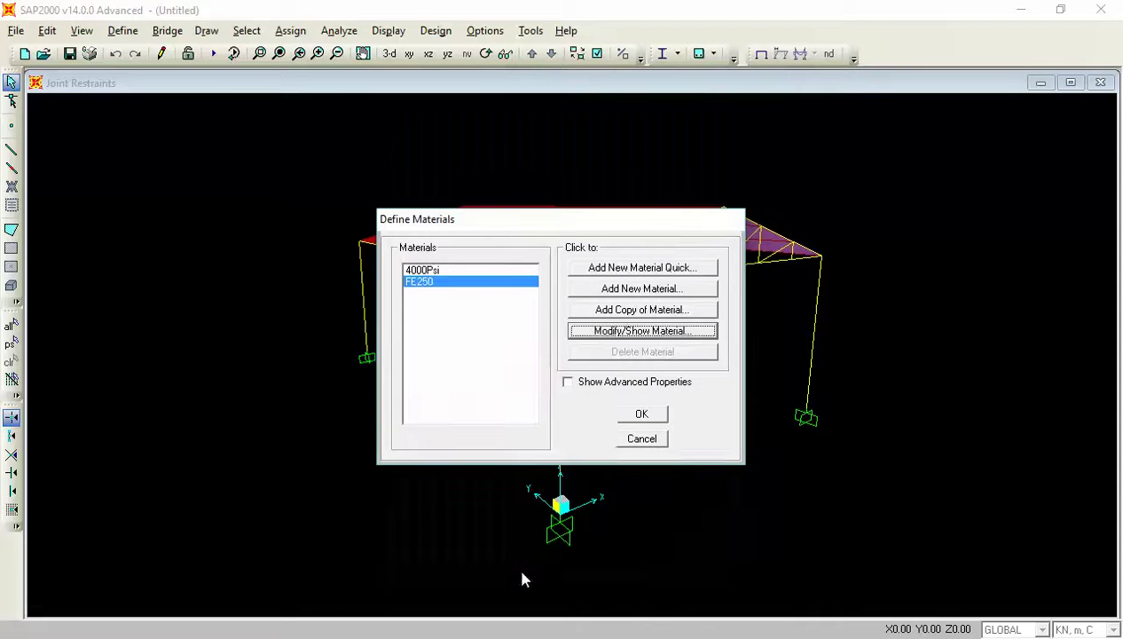
- Reopen the FE250 definition to recheck its yield and tensile stresses, and finish defining materials
{"action": "left_click", "coordinate": [429, 282]}
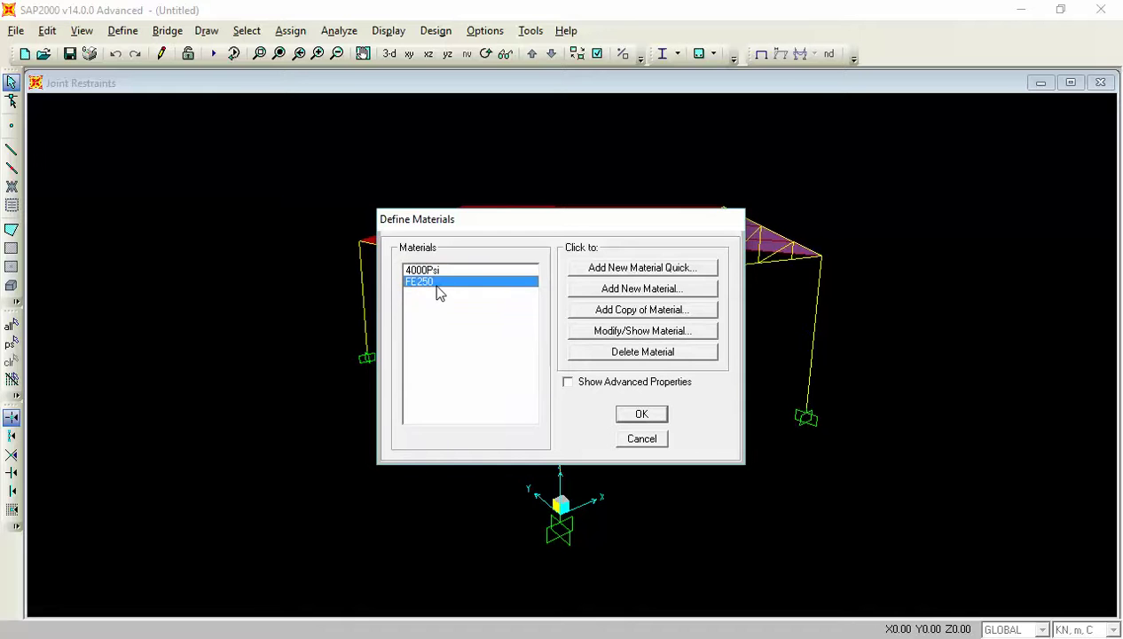
{"action": "left_click", "coordinate": [626, 331]}
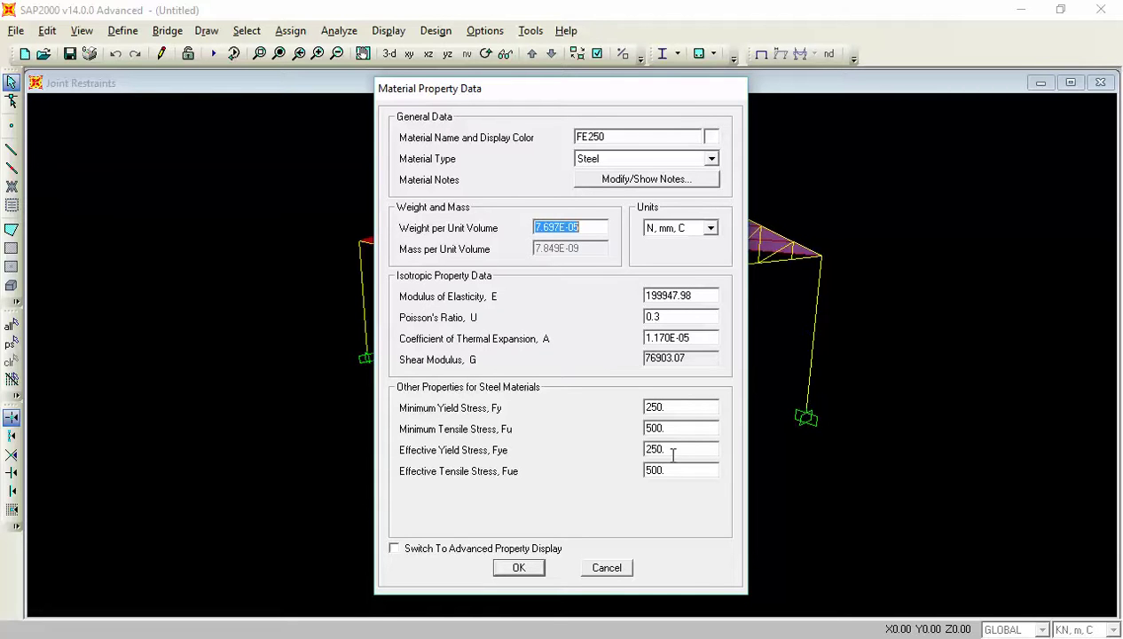
{"action": "left_click", "coordinate": [677, 428]}
{"action": "left_click", "coordinate": [672, 451]}
{"action": "left_click", "coordinate": [678, 428]}
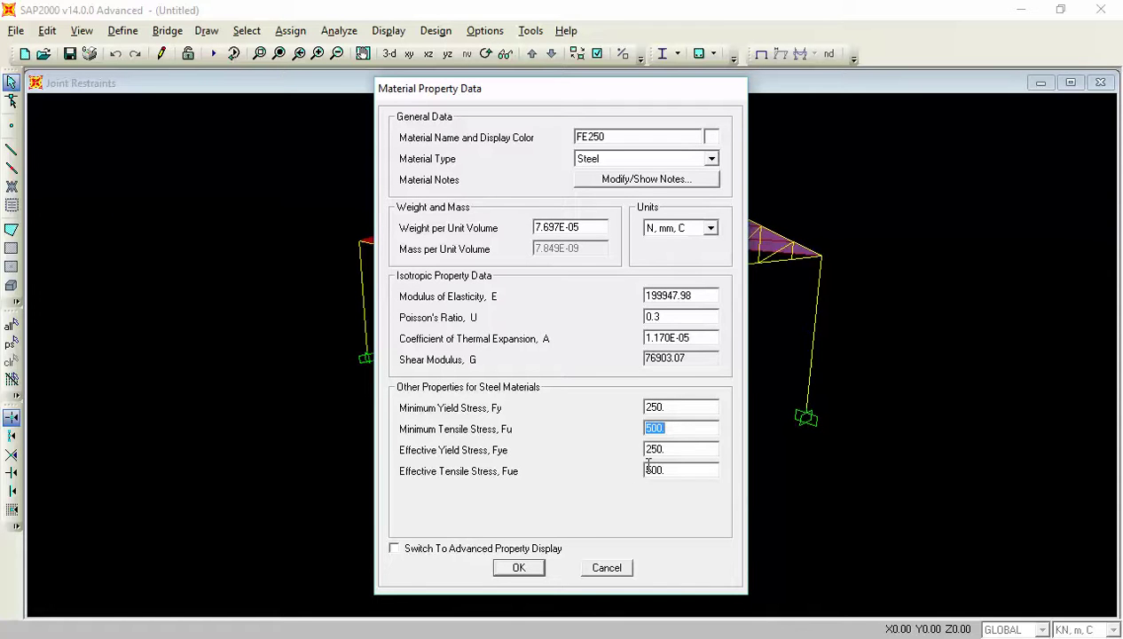
{"action": "left_click", "coordinate": [532, 568]}
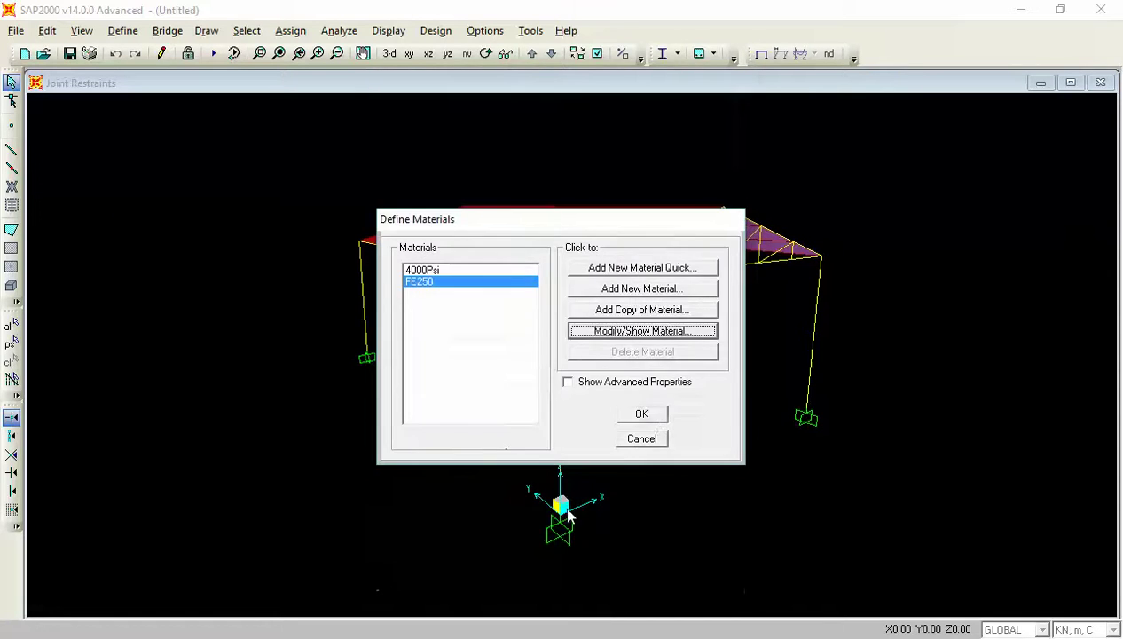
{"action": "left_click", "coordinate": [646, 414]}
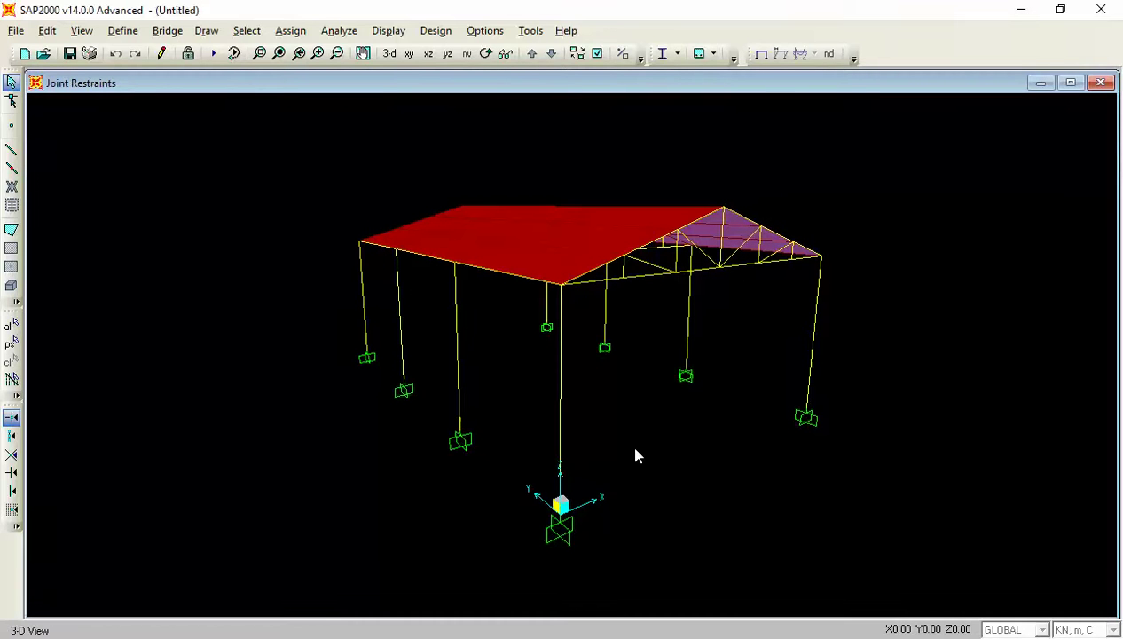
- Open the list of frame section properties for the model
{"action": "left_click", "coordinate": [124, 31]}
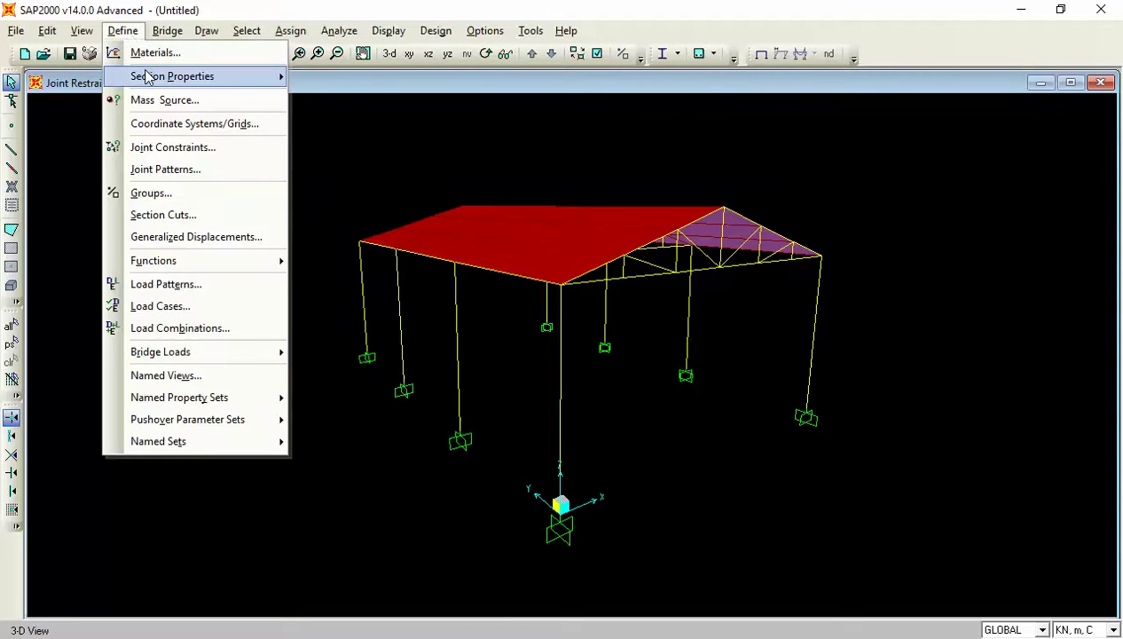
{"action": "mouse_move", "coordinate": [146, 77]}
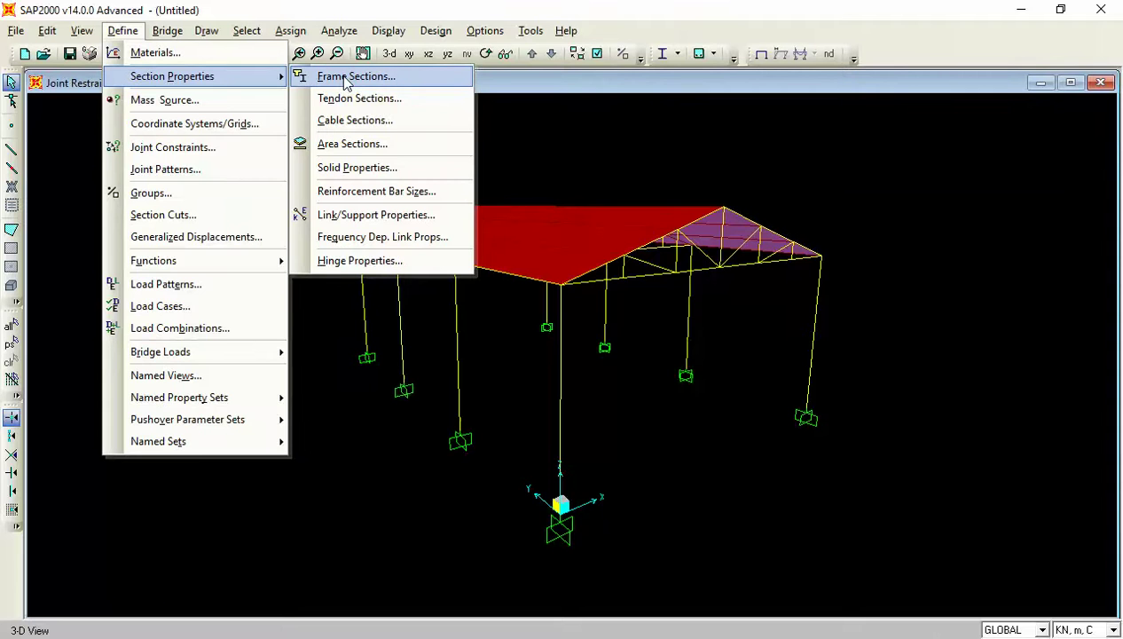
{"action": "left_click", "coordinate": [346, 79]}
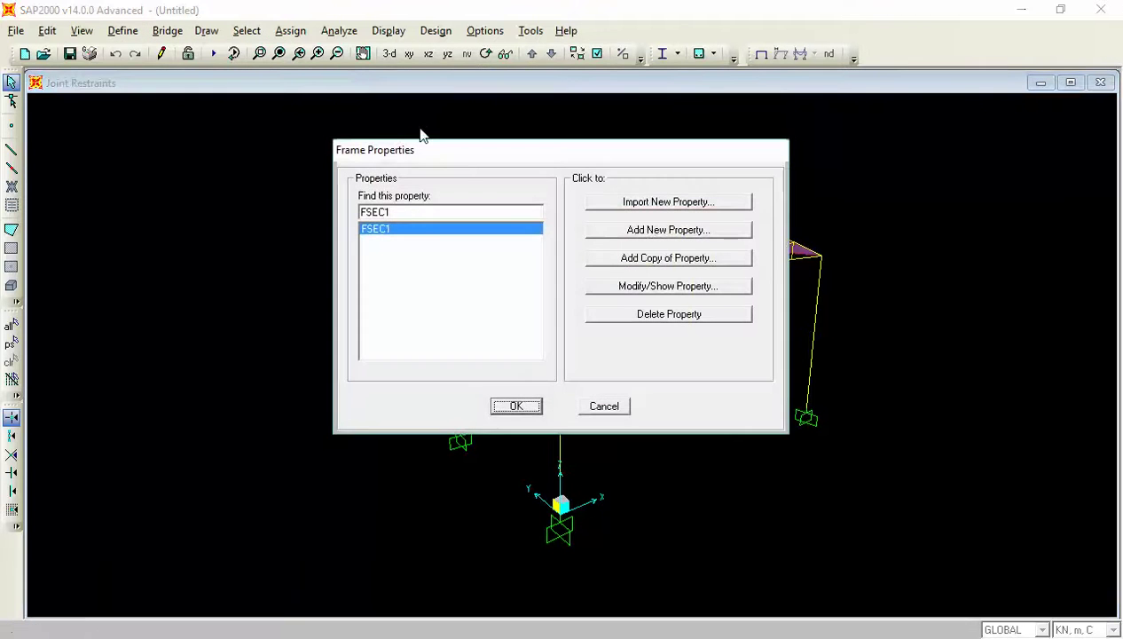
{"action": "mouse_move", "coordinate": [499, 155]}
{"action": "left_mouse_down"}
{"action": "mouse_move", "coordinate": [498, 138]}
{"action": "mouse_move", "coordinate": [535, 158]}
{"action": "mouse_move", "coordinate": [503, 153]}
{"action": "mouse_move", "coordinate": [518, 153]}
{"action": "left_mouse_up"}
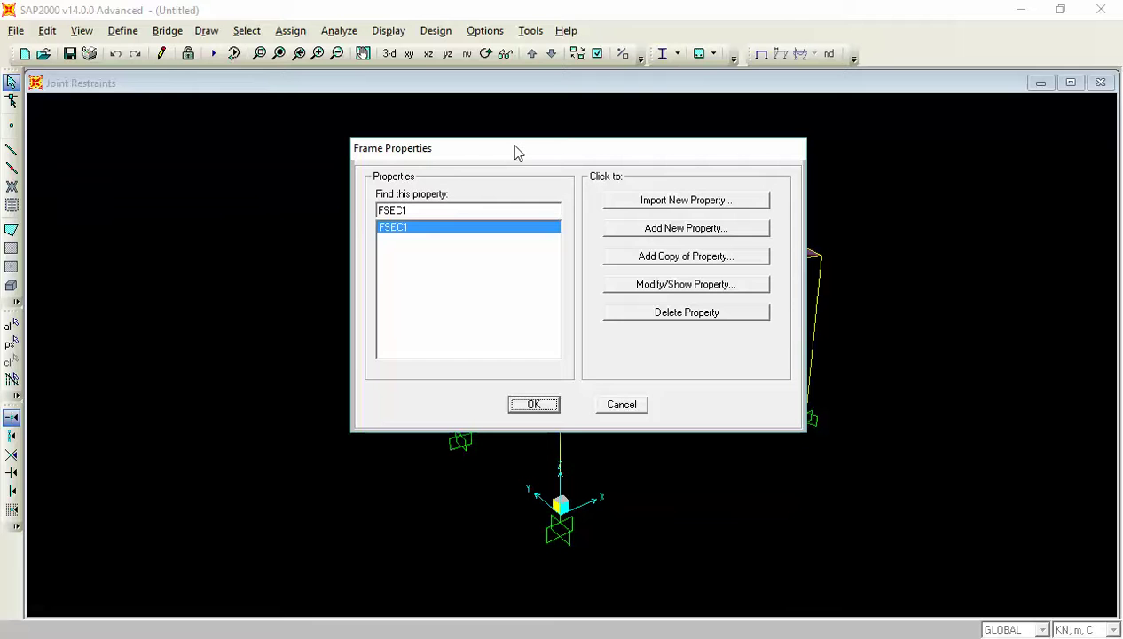
{"action": "left_click", "coordinate": [624, 205]}
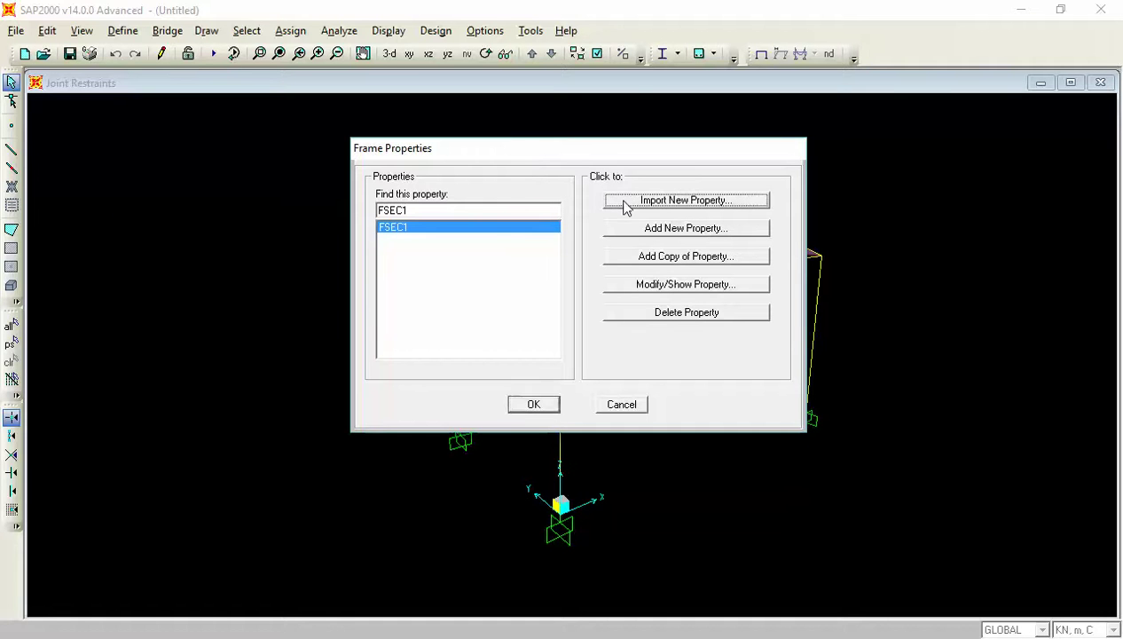
{"action": "mouse_move", "coordinate": [625, 205]}
{"action": "left_mouse_down"}
{"action": "mouse_move", "coordinate": [607, 176]}
{"action": "mouse_move", "coordinate": [645, 203]}
{"action": "mouse_move", "coordinate": [640, 172]}
{"action": "mouse_move", "coordinate": [627, 204]}
{"action": "left_mouse_up"}
{"action": "left_click", "coordinate": [644, 172]}
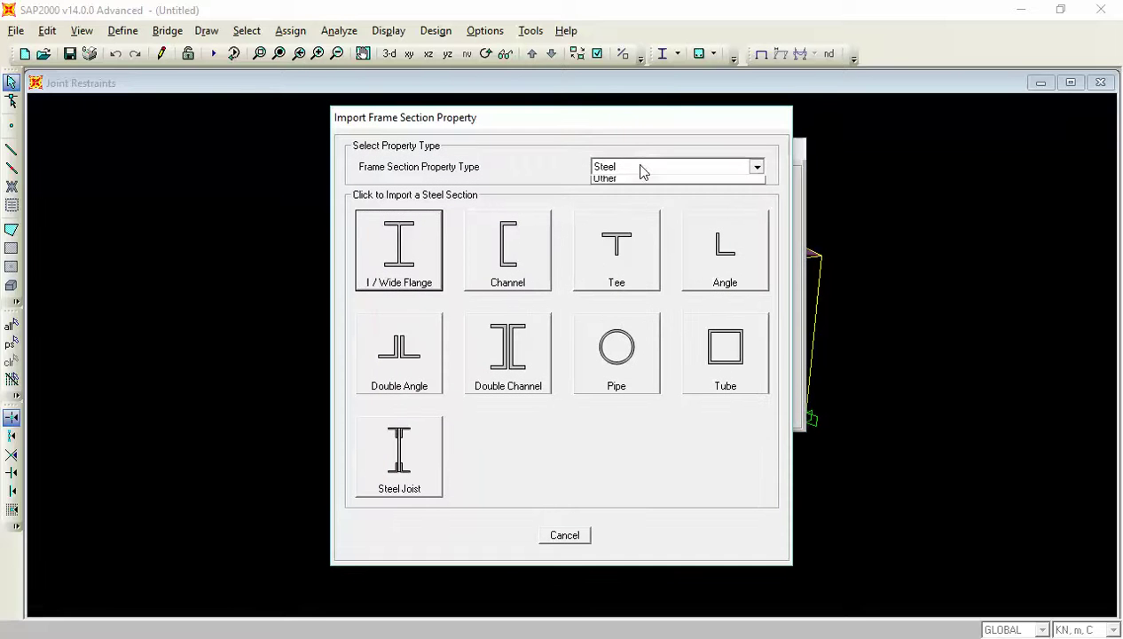
{"action": "left_click", "coordinate": [642, 172]}
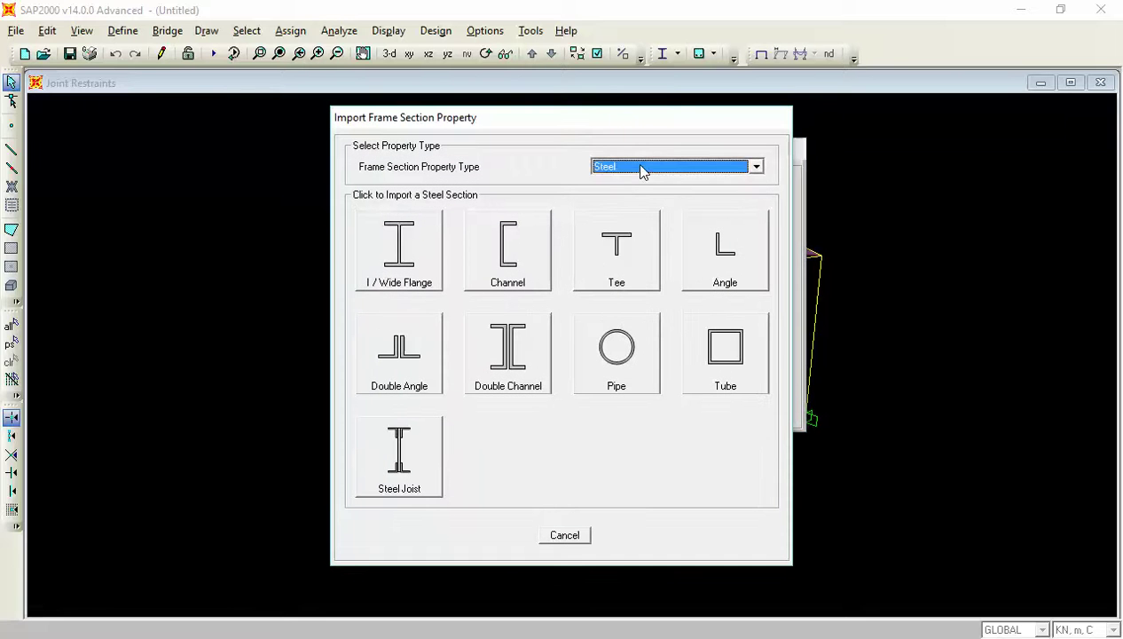
{"action": "left_click", "coordinate": [606, 336]}
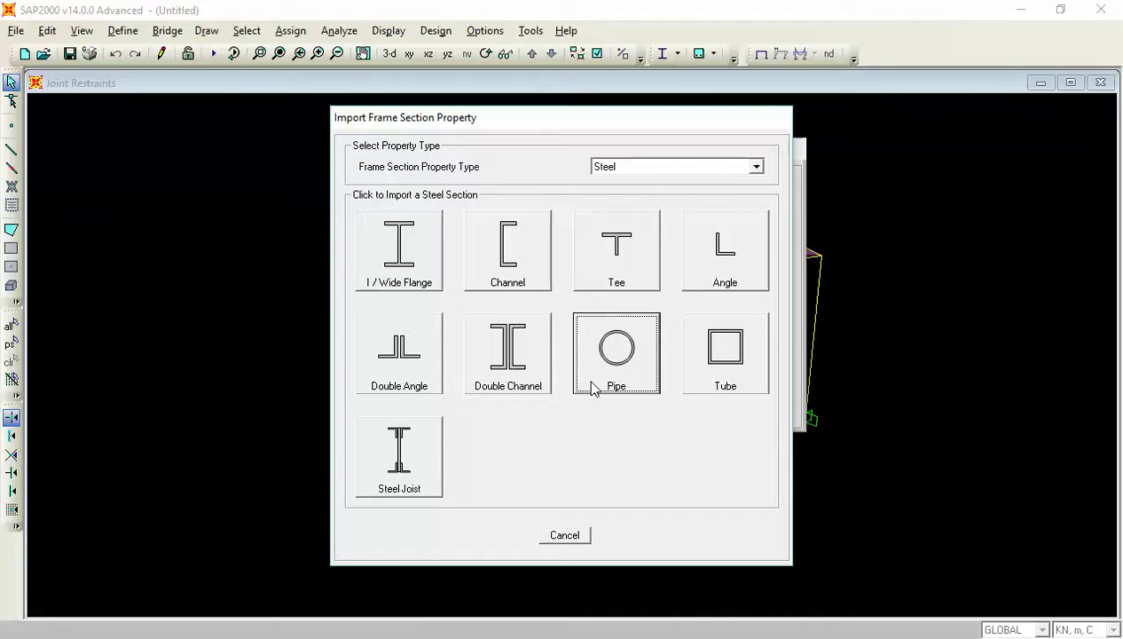
{"action": "left_click", "coordinate": [617, 355]}
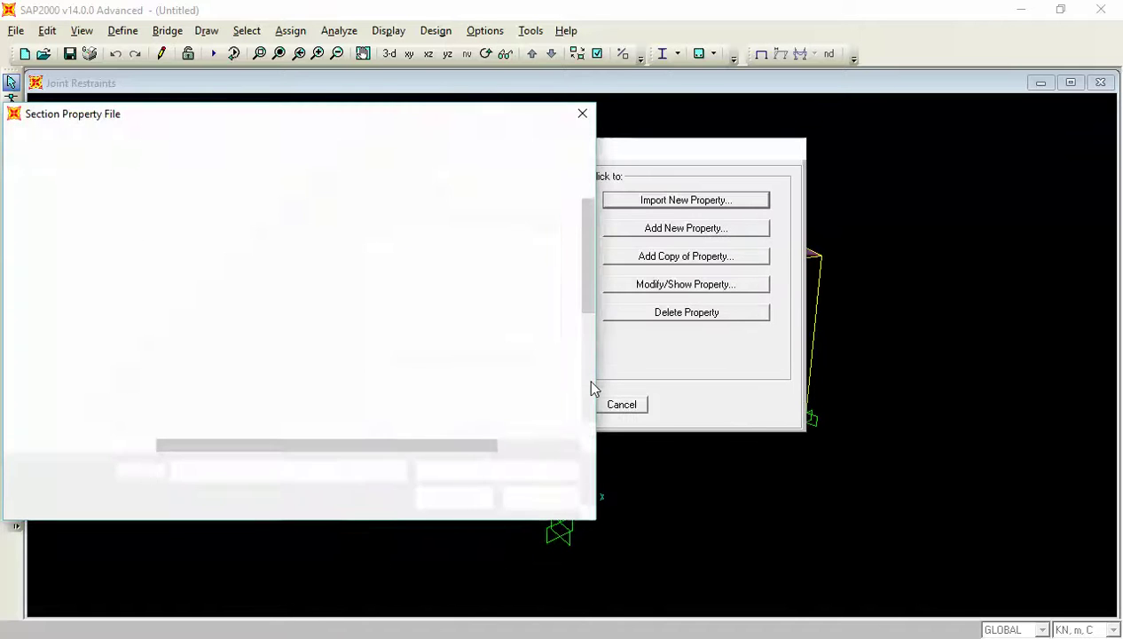
{"action": "left_click", "coordinate": [564, 500]}
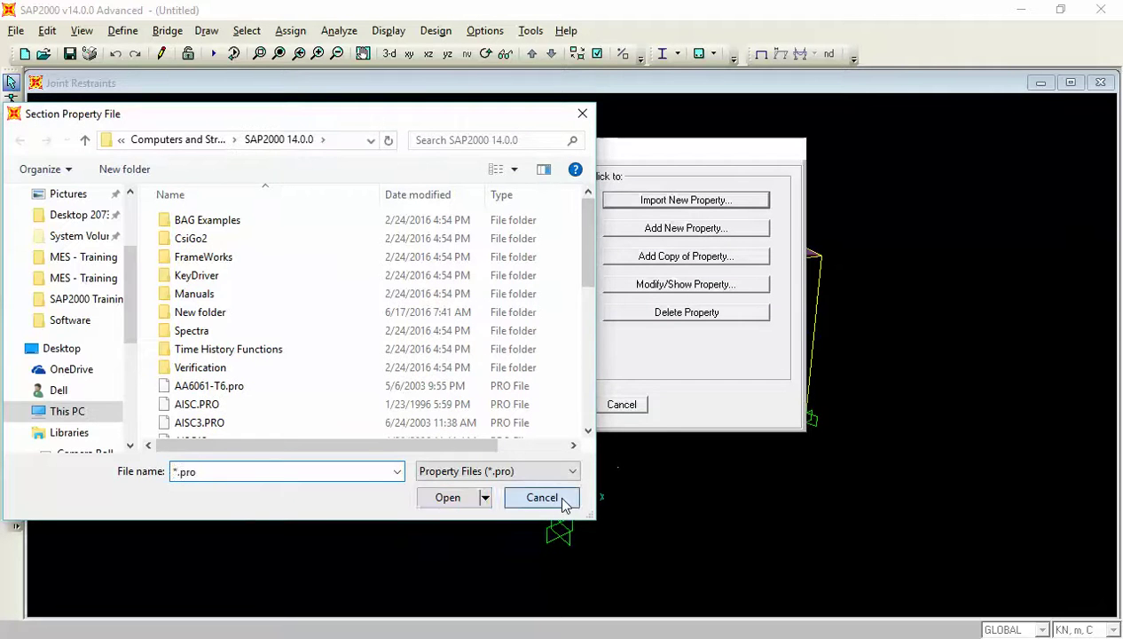
- Start importing a steel pipe frame section and select AISC13.pro as the section property file
{"action": "left_click", "coordinate": [660, 202]}
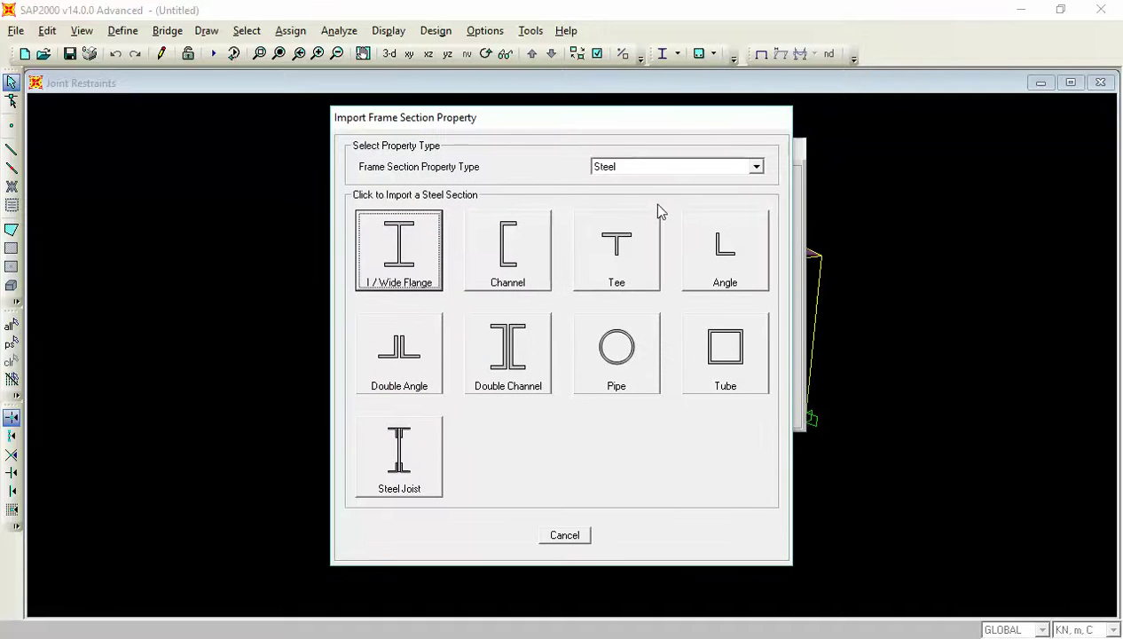
{"action": "left_click", "coordinate": [621, 346]}
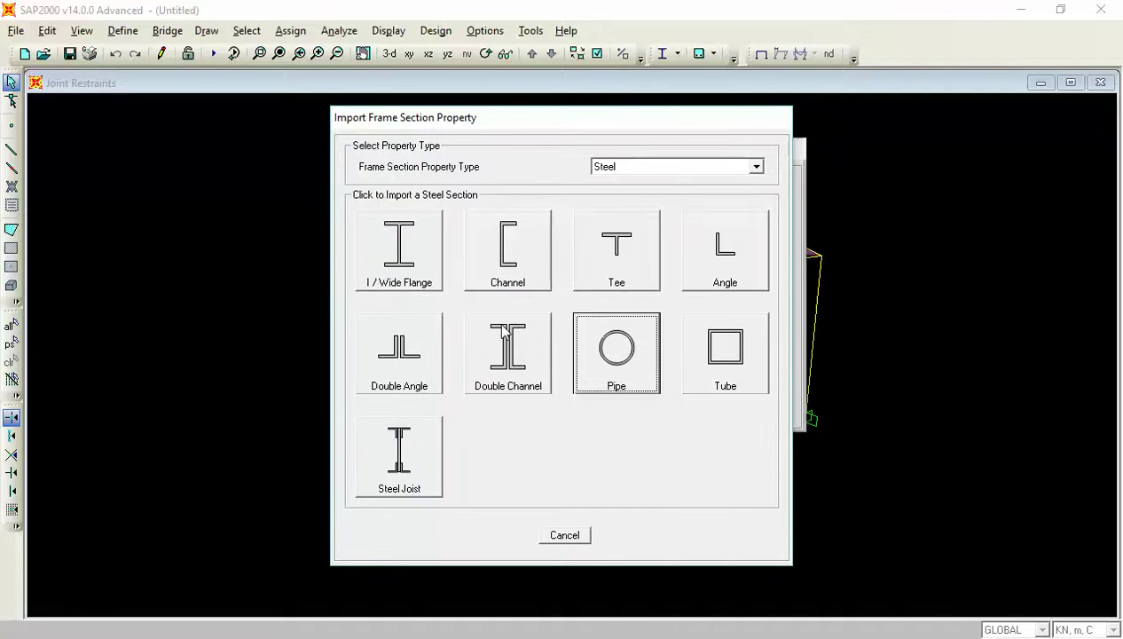
{"action": "left_click", "coordinate": [618, 348]}
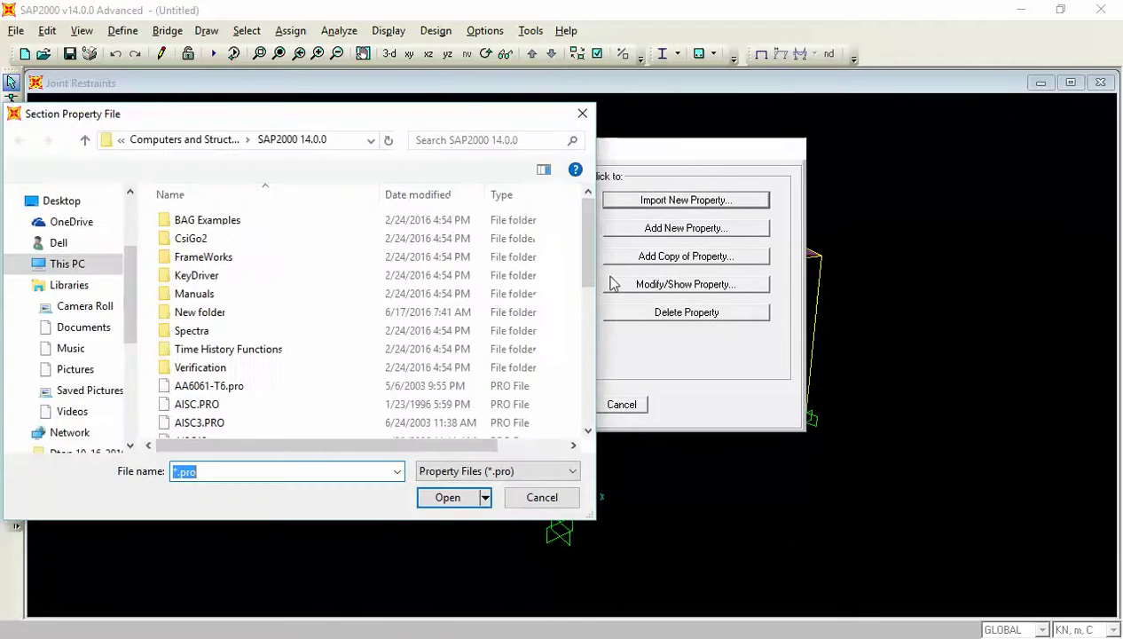
{"action": "left_click_drag", "start_coordinate": [452, 118], "coordinate": [736, 114]}
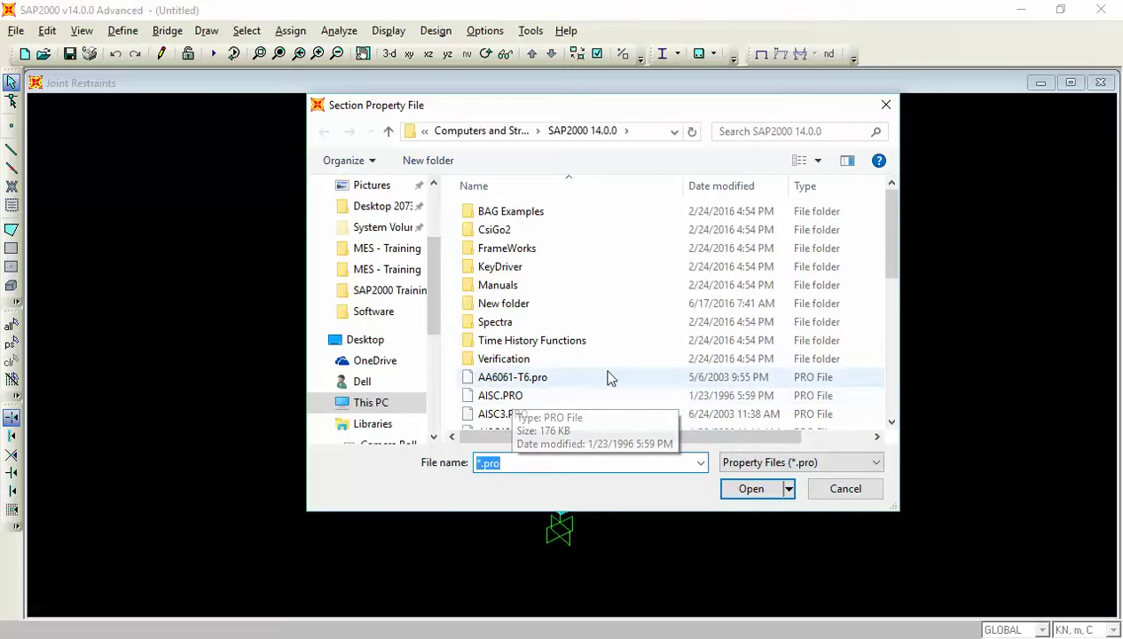
{"action": "left_click_drag", "start_coordinate": [895, 257], "coordinate": [839, 328]}
{"action": "left_click", "coordinate": [548, 299]}
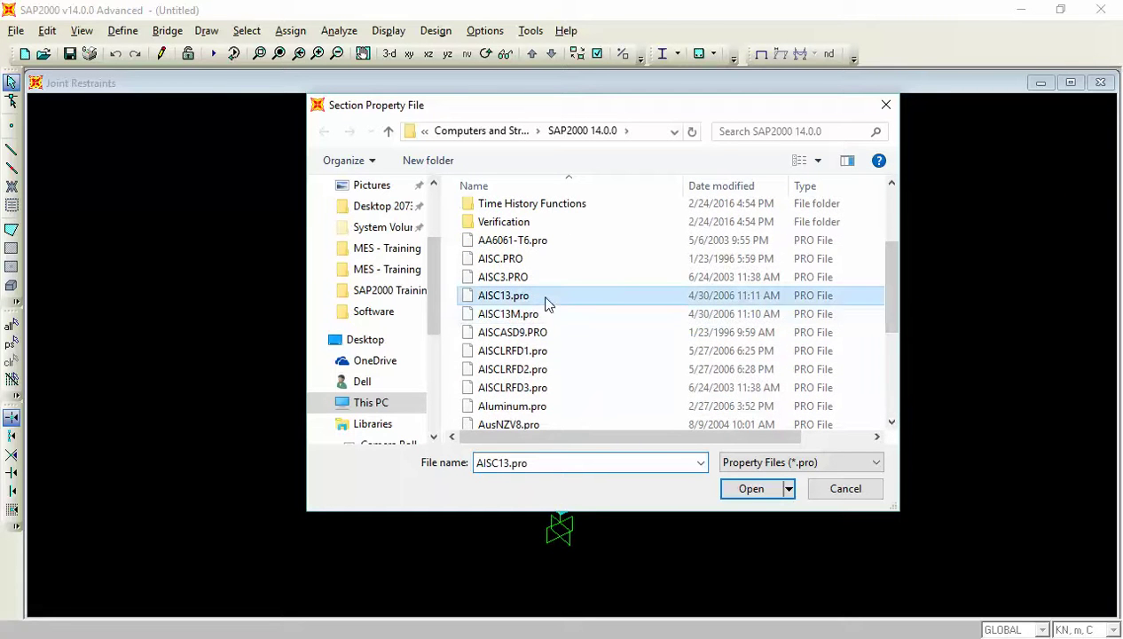
- Load the Indian.pro section property file from the SAP2000 14.0.0 folder
{"action": "left_click", "coordinate": [536, 373]}
{"action": "left_click", "coordinate": [574, 387]}
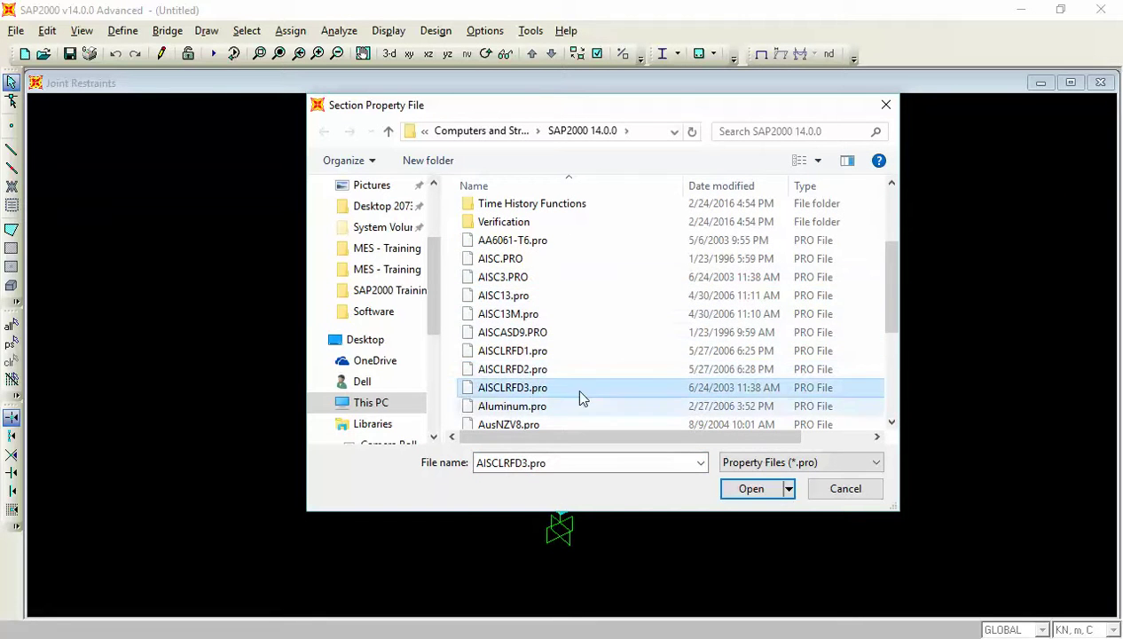
{"action": "scroll", "coordinate": [890, 360], "scroll_direction": "down", "scroll_amount": 3}
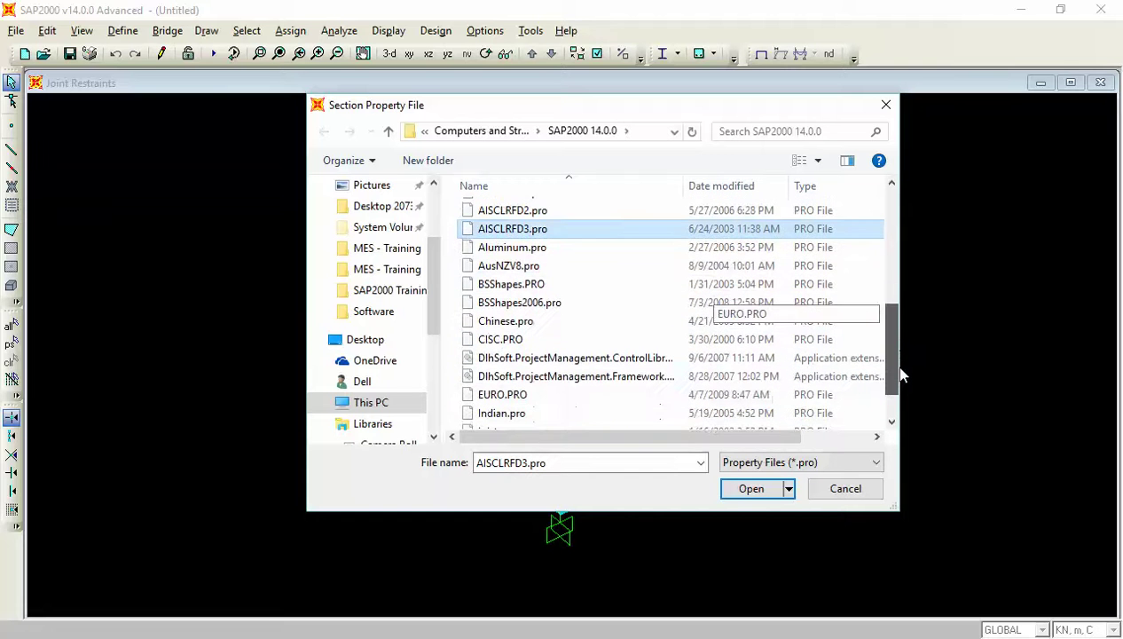
{"action": "left_click", "coordinate": [498, 320]}
{"action": "left_click", "coordinate": [498, 282]}
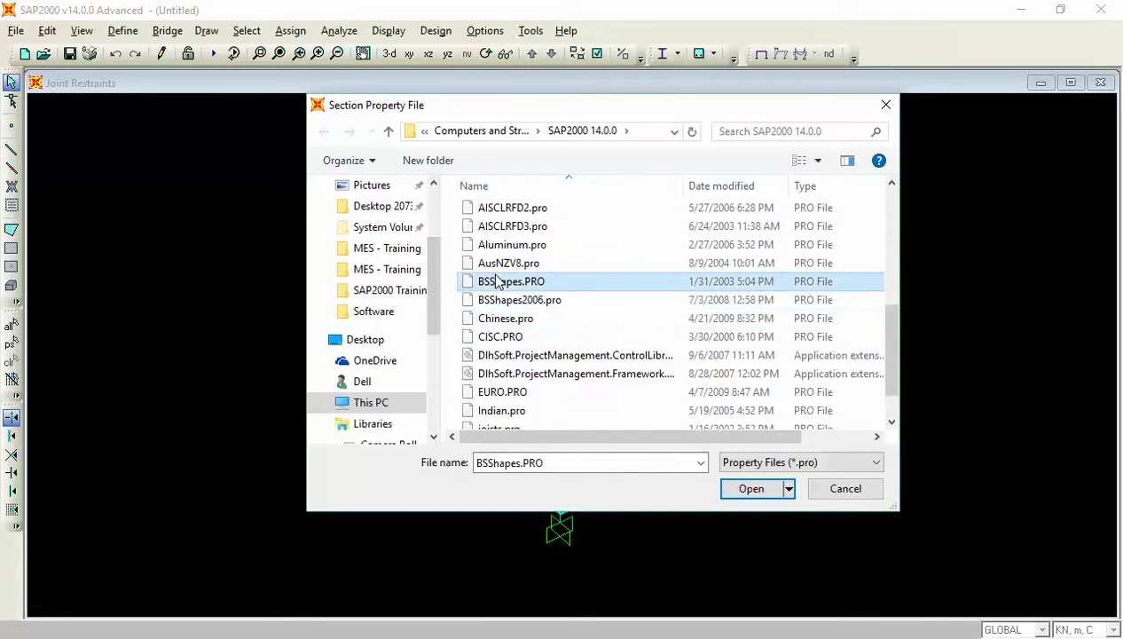
{"action": "left_click", "coordinate": [499, 373]}
{"action": "left_click", "coordinate": [511, 410]}
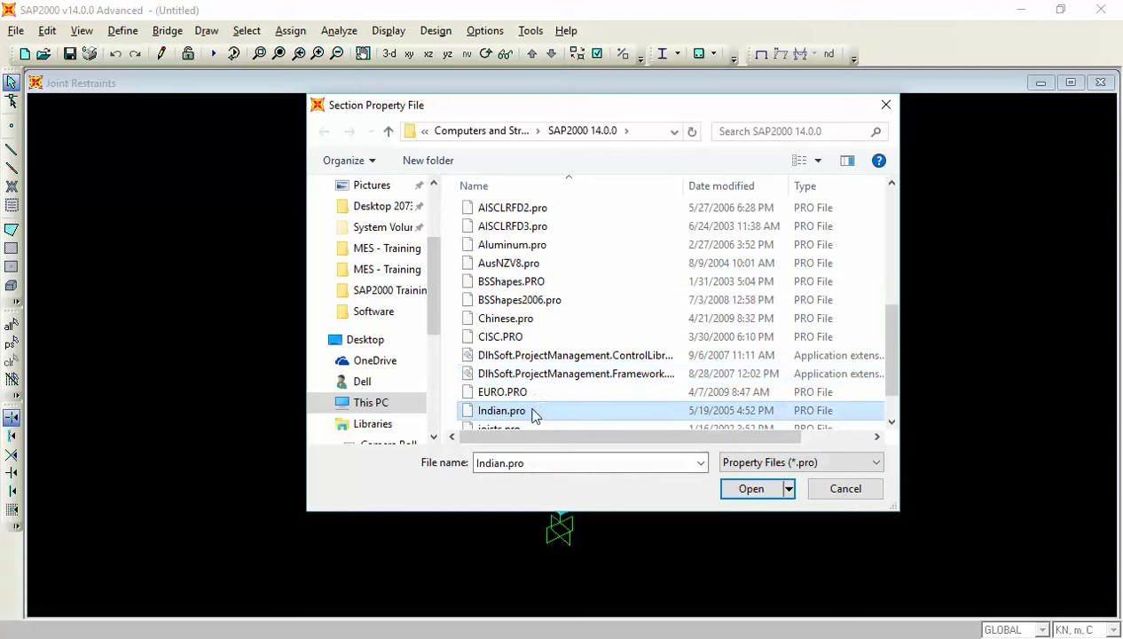
{"action": "left_click_drag", "start_coordinate": [894, 355], "coordinate": [897, 398]}
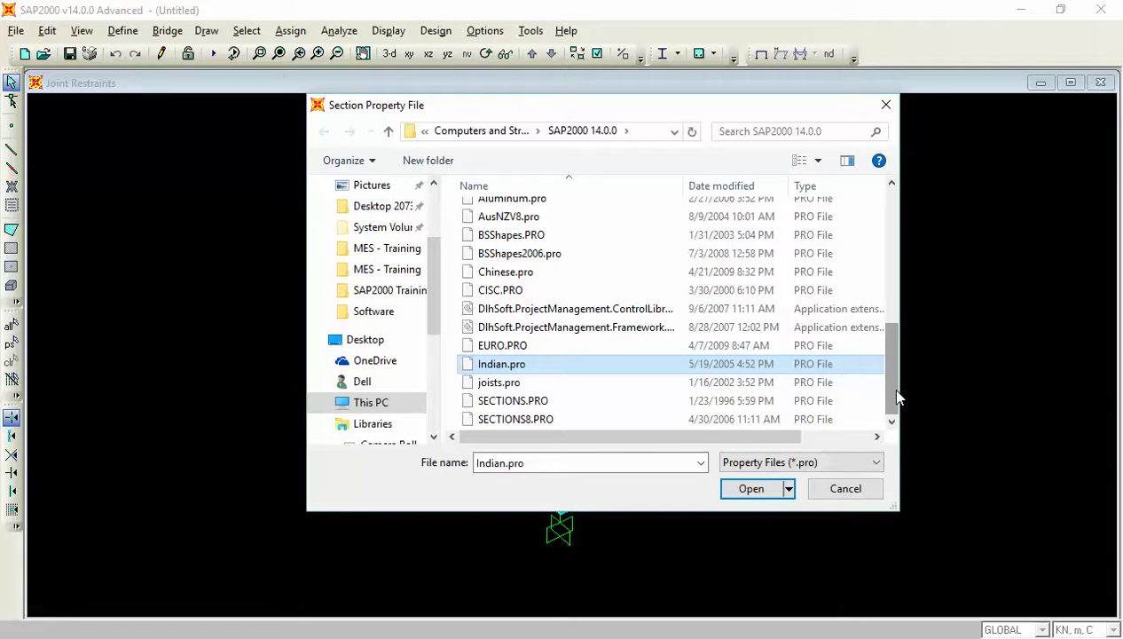
{"action": "left_click", "coordinate": [550, 346]}
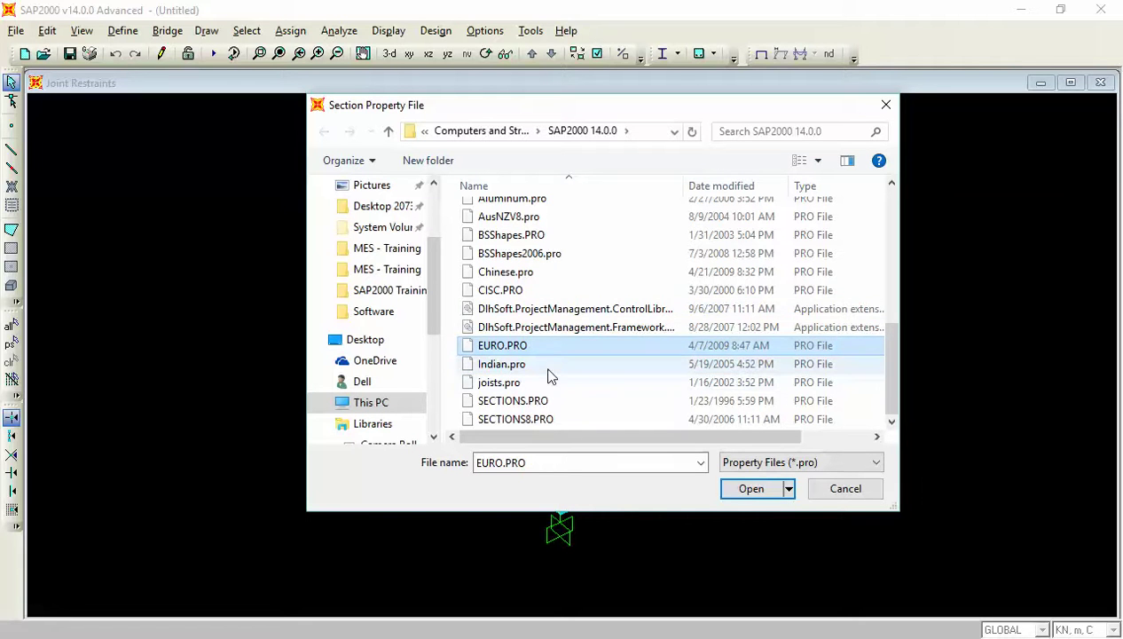
{"action": "left_click", "coordinate": [544, 365]}
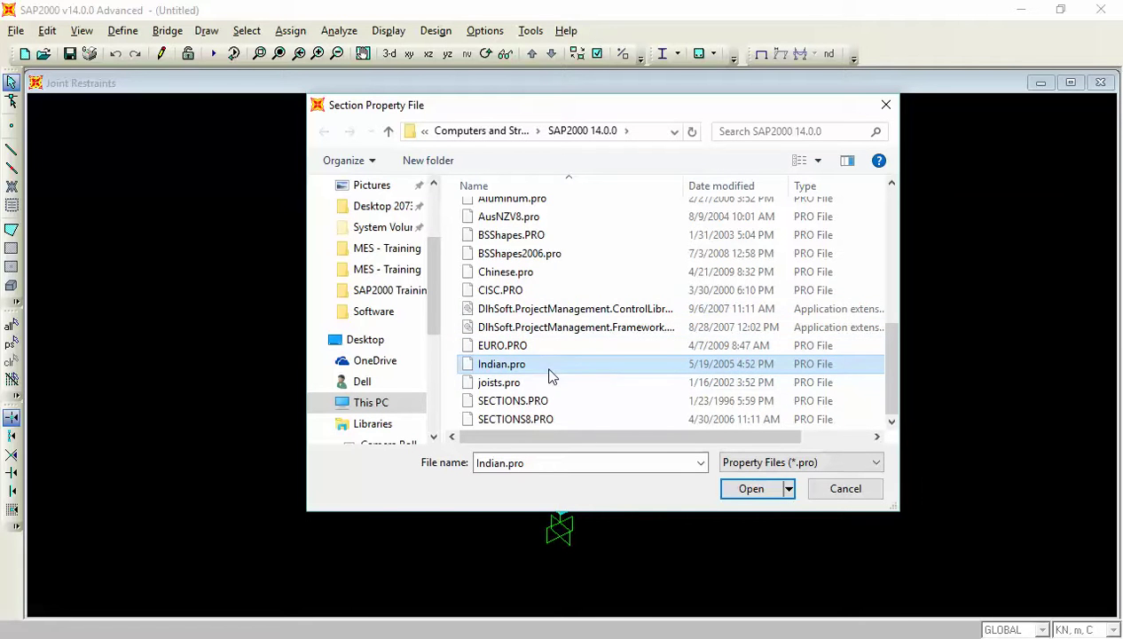
{"action": "left_click", "coordinate": [750, 489]}
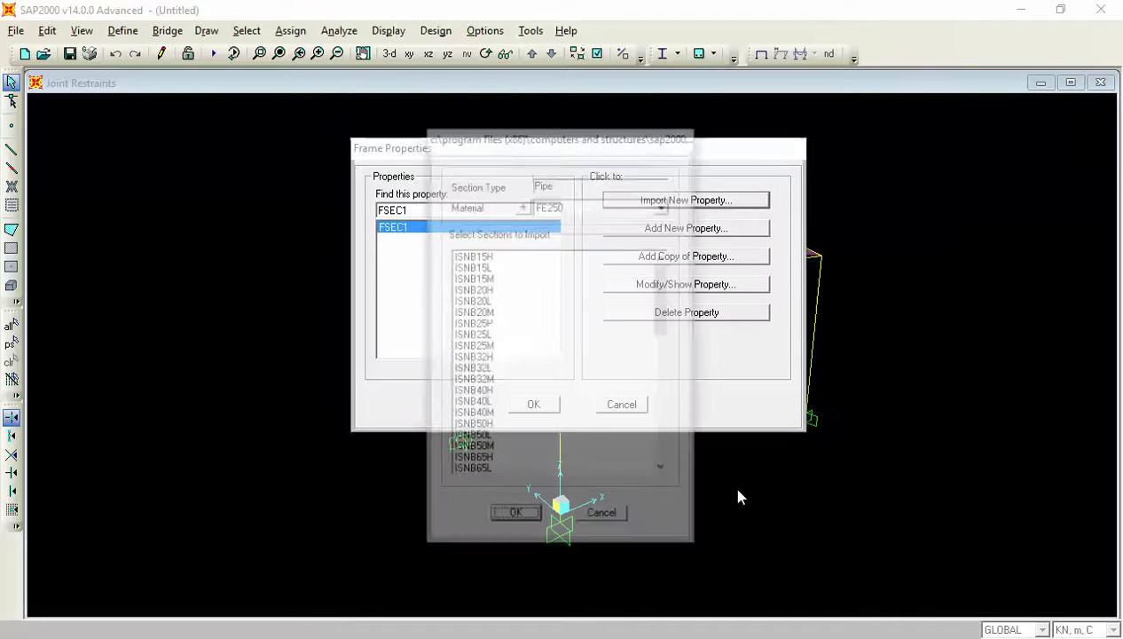
- Look through the available pipe sections in the import list, from ISNB15H through the ISNB32 sizes
{"action": "left_click_drag", "start_coordinate": [662, 310], "coordinate": [471, 250]}
{"action": "left_click", "coordinate": [477, 255]}
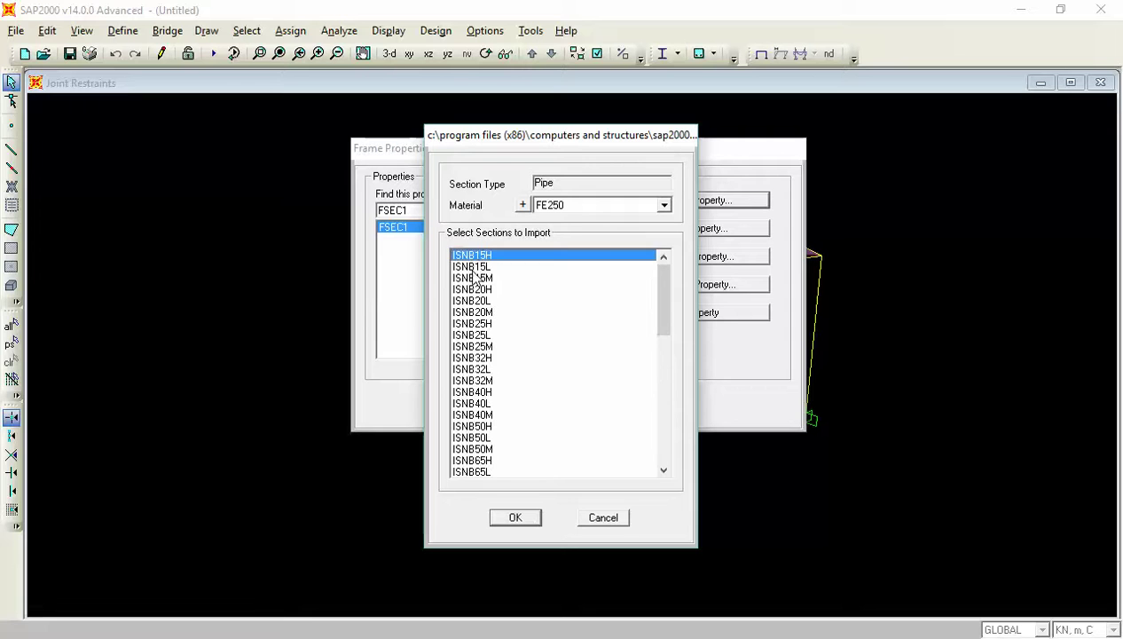
{"action": "left_click", "coordinate": [472, 267]}
{"action": "left_click", "coordinate": [474, 279]}
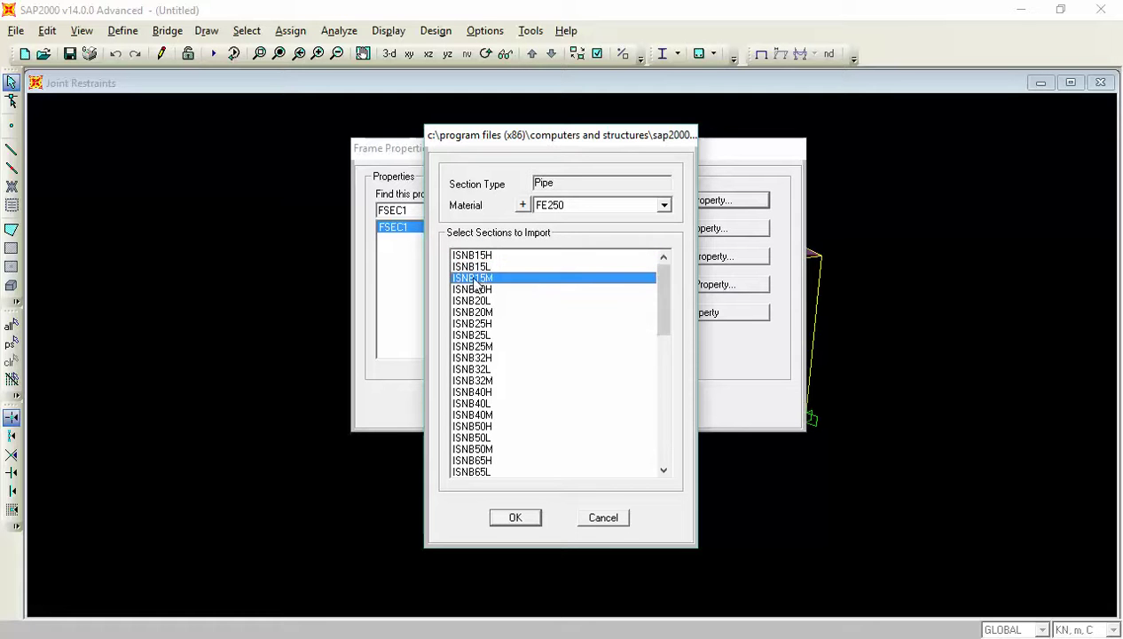
{"action": "left_click", "coordinate": [480, 268]}
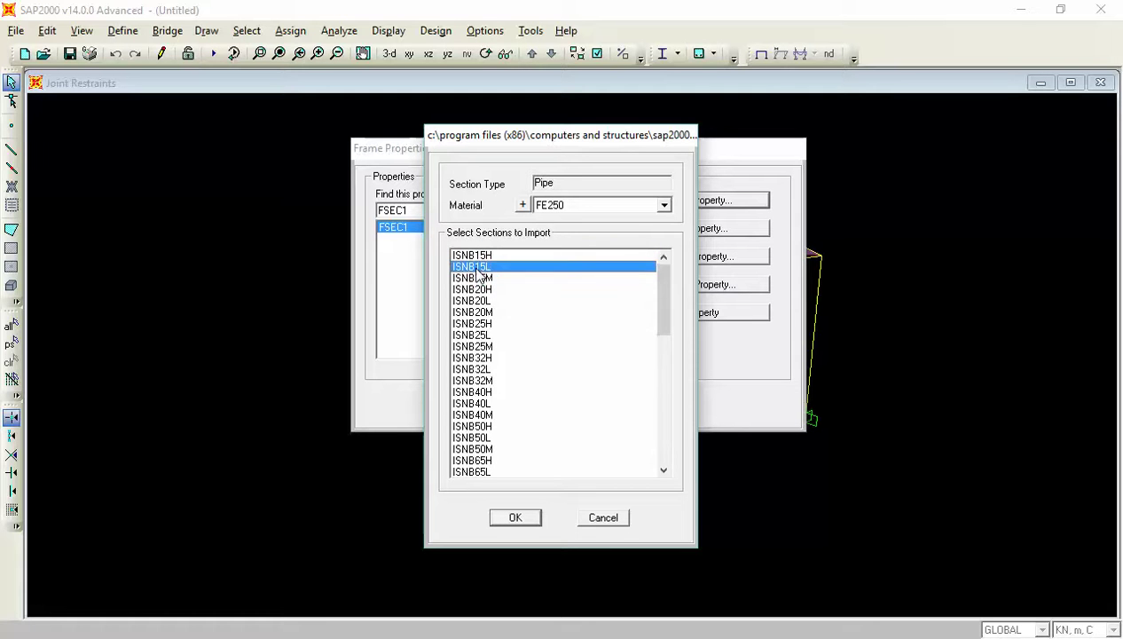
{"action": "left_click", "coordinate": [473, 290]}
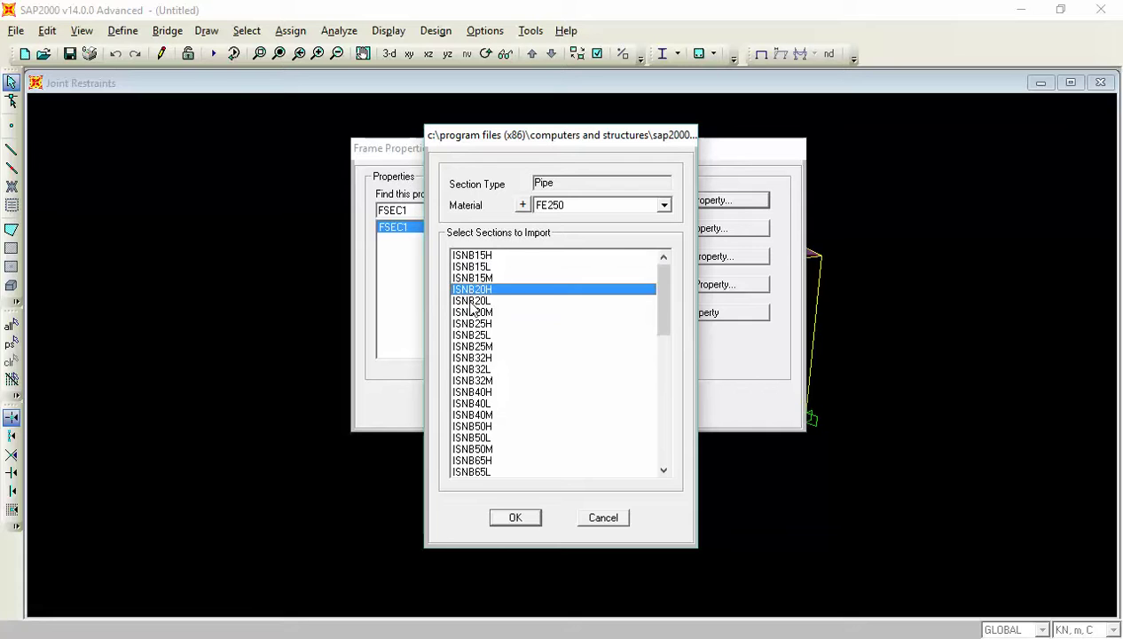
{"action": "left_click", "coordinate": [493, 325]}
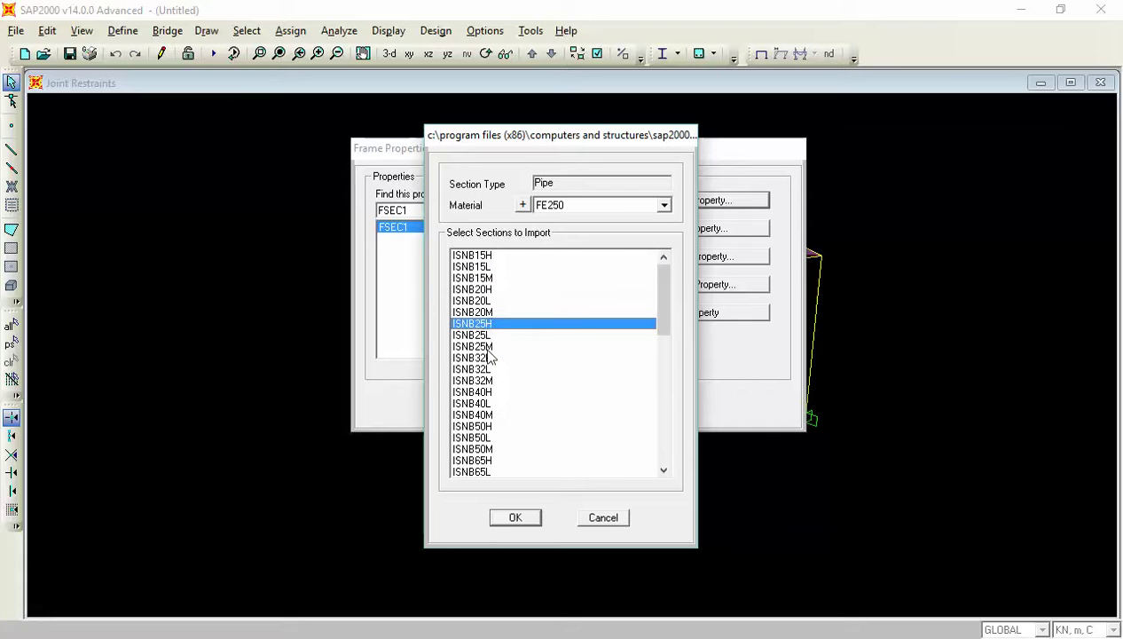
{"action": "left_click", "coordinate": [489, 348]}
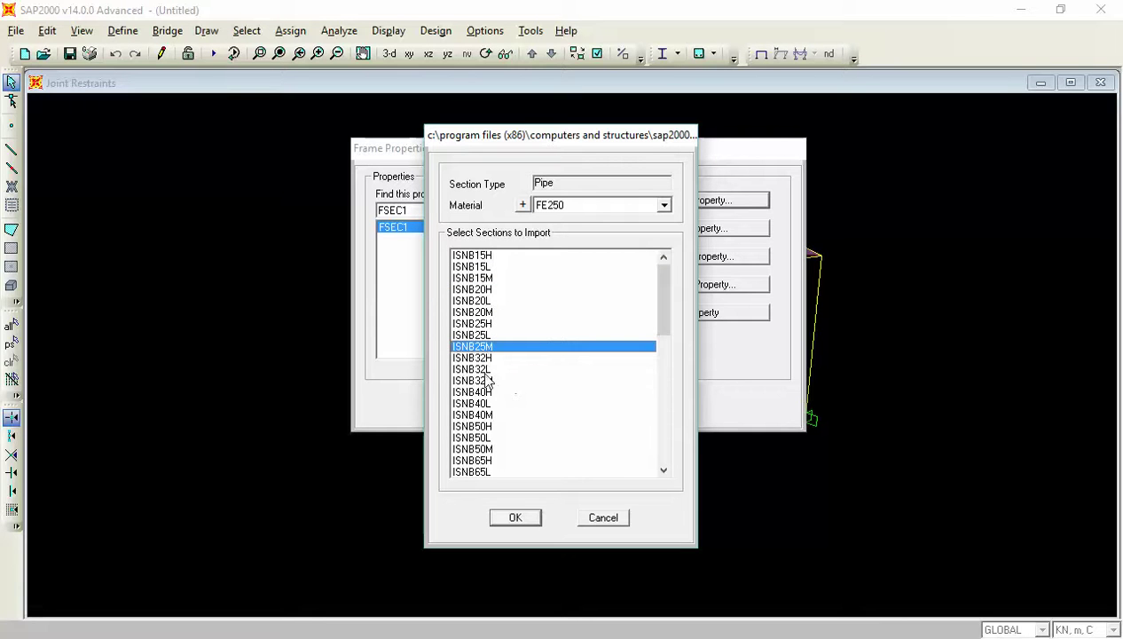
{"action": "left_click", "coordinate": [485, 360]}
{"action": "left_click", "coordinate": [486, 370]}
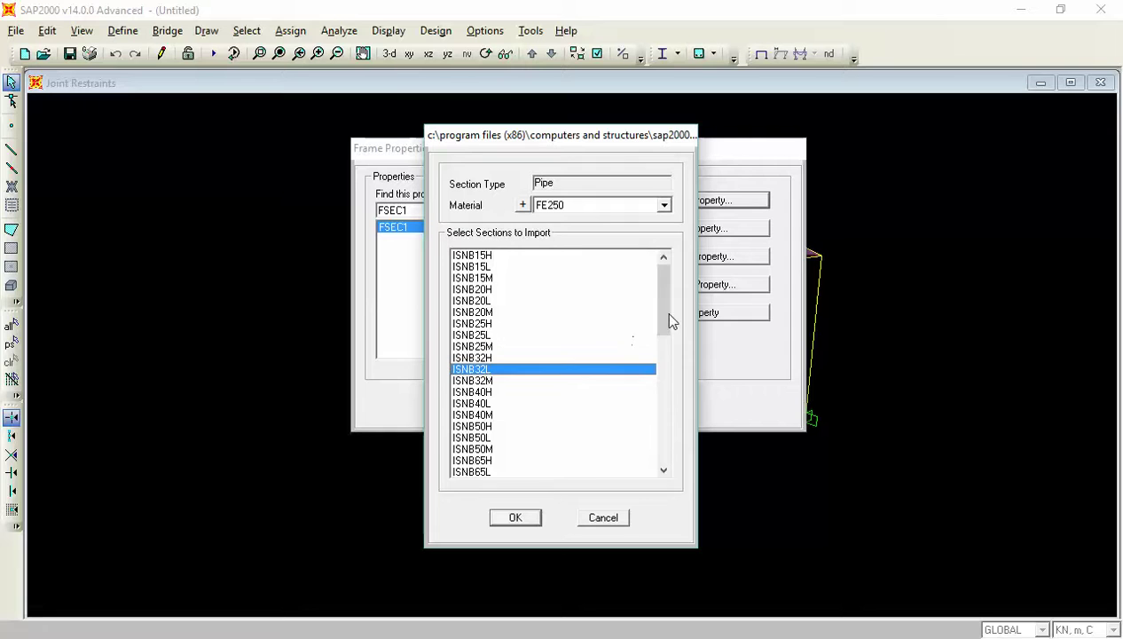
{"action": "mouse_move", "coordinate": [671, 318]}
{"action": "left_mouse_down"}
{"action": "mouse_move", "coordinate": [672, 342]}
{"action": "mouse_move", "coordinate": [672, 311]}
{"action": "mouse_move", "coordinate": [668, 320]}
{"action": "left_mouse_up"}
{"action": "left_click", "coordinate": [525, 324]}
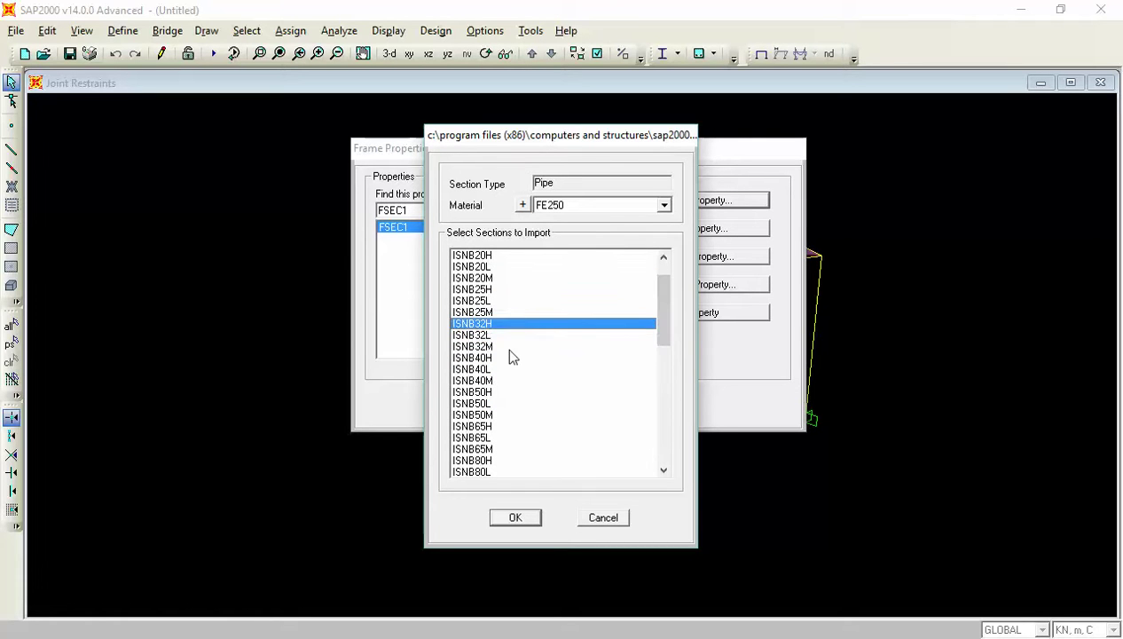
- Select the medium pipe sections ISNB32M, ISNB40M, ISNB50M, ISNB65M, ISNB80M, ISNB90M and ISNB100M together for import
{"action": "left_click", "coordinate": [509, 347]}
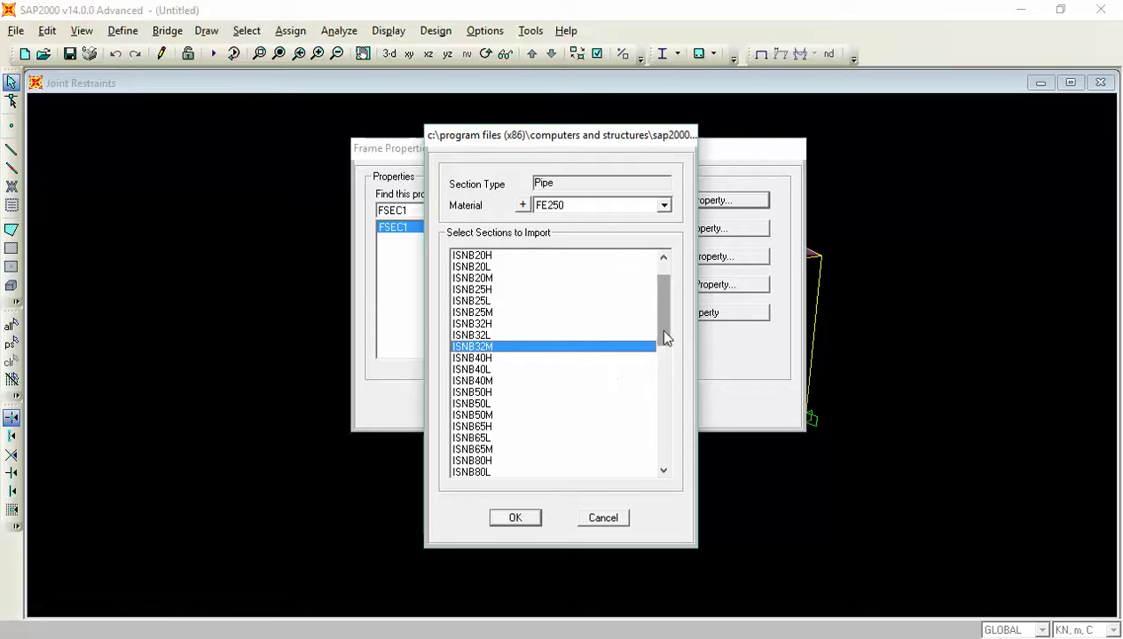
{"action": "left_click_drag", "start_coordinate": [664, 332], "coordinate": [659, 353]}
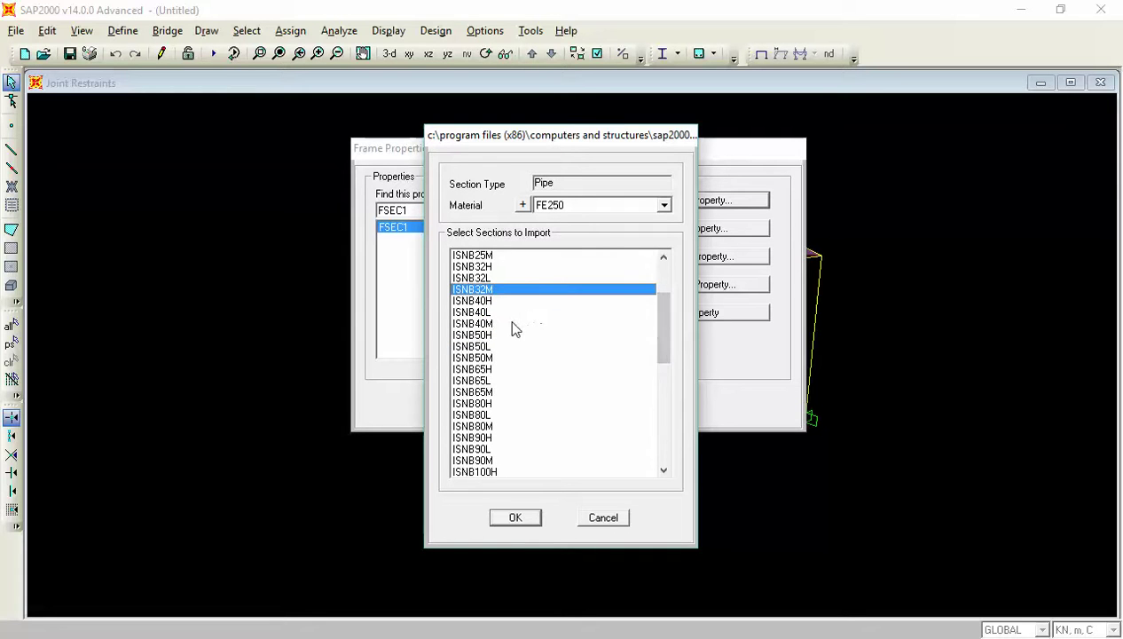
{"action": "left_click", "coordinate": [489, 324], "text": "ctrl"}
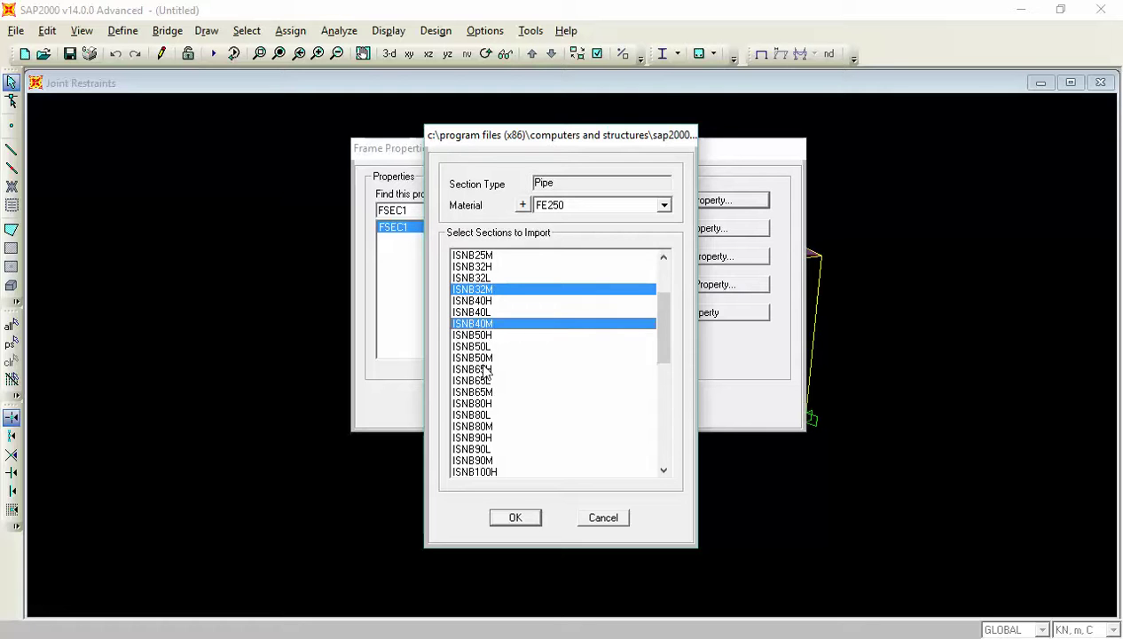
{"action": "left_click", "coordinate": [484, 359], "text": "ctrl"}
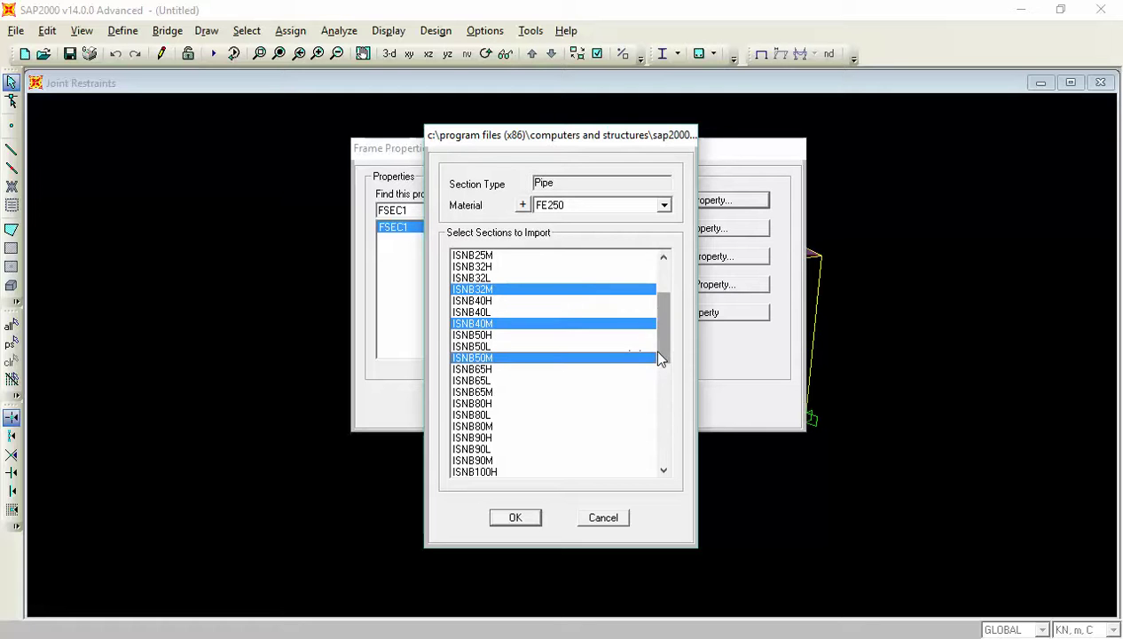
{"action": "left_click_drag", "start_coordinate": [659, 356], "coordinate": [660, 371]}
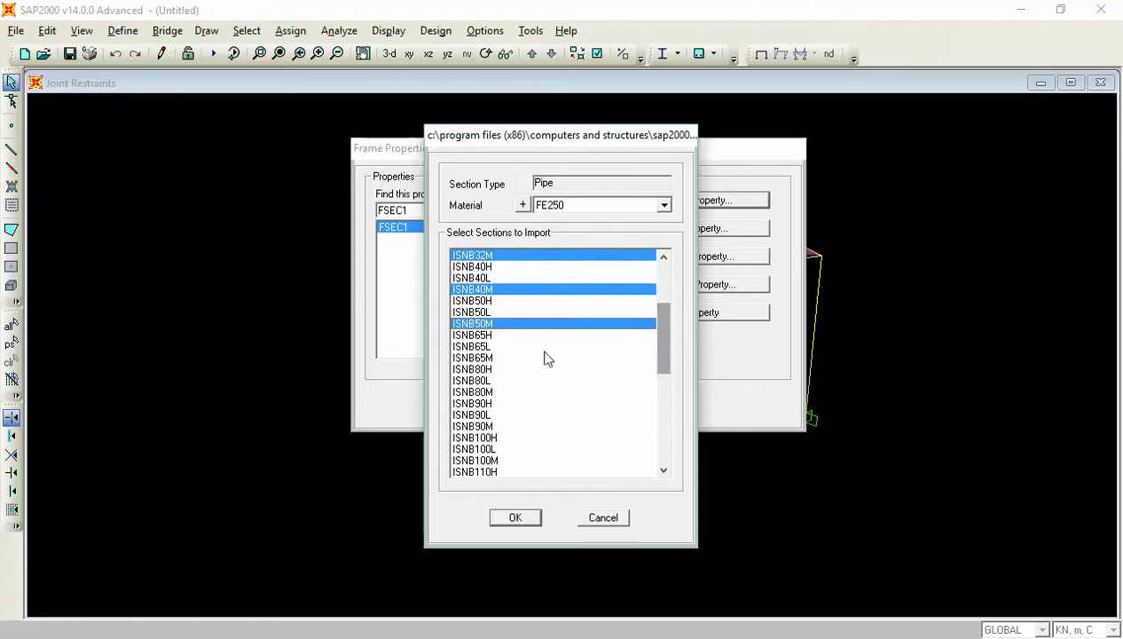
{"action": "left_click", "coordinate": [493, 356], "text": "ctrl"}
{"action": "left_click", "coordinate": [478, 392], "text": "ctrl"}
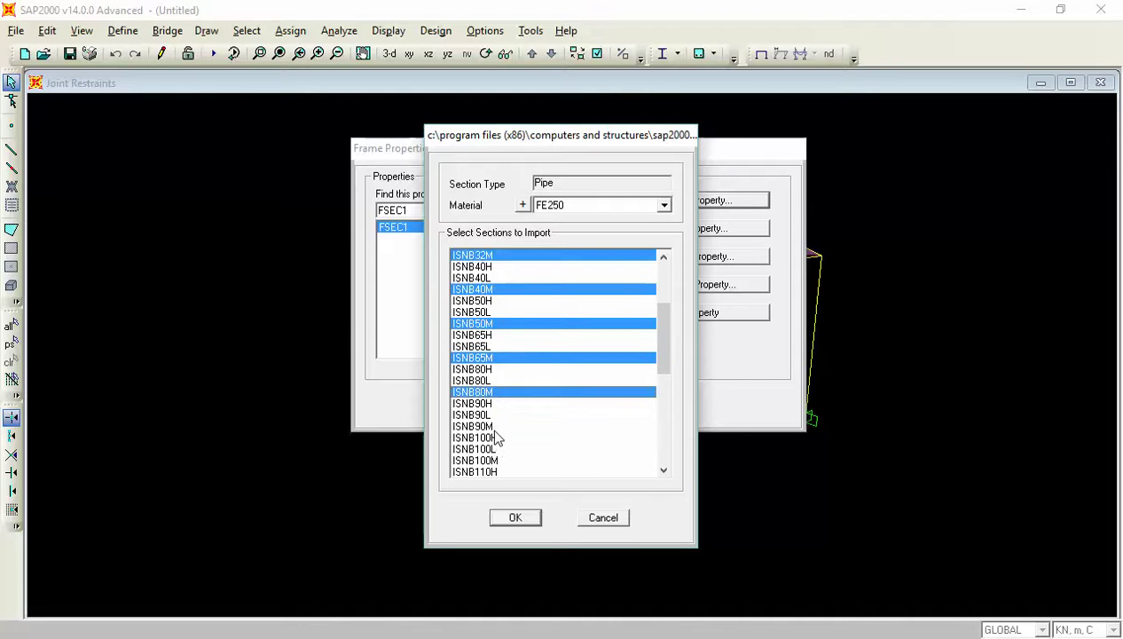
{"action": "left_click", "coordinate": [490, 427], "text": "ctrl"}
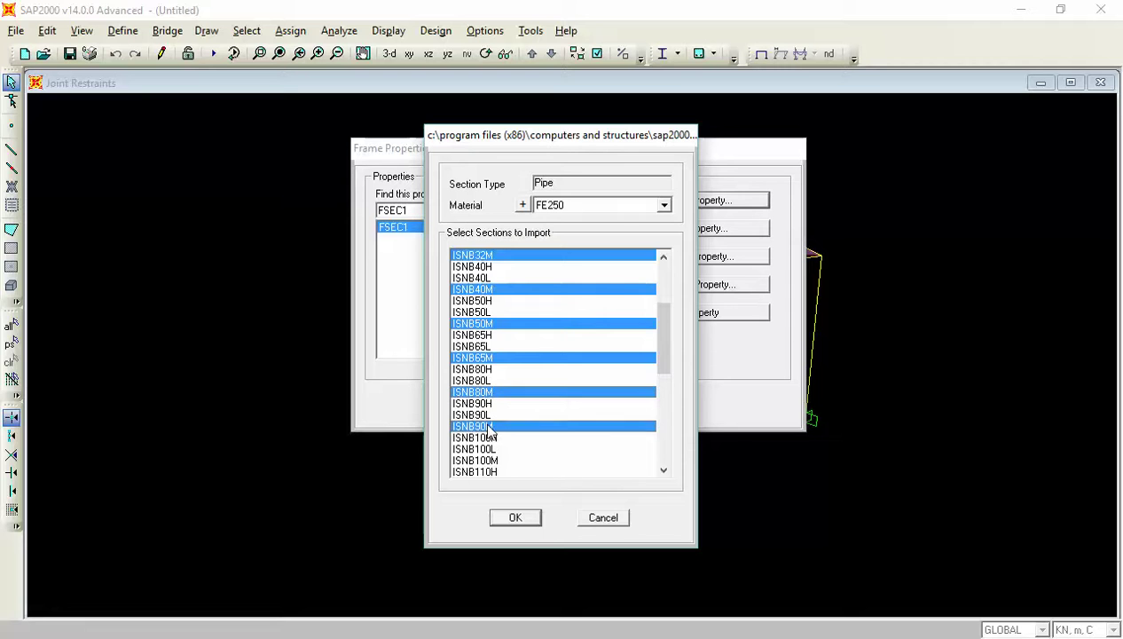
{"action": "left_click", "coordinate": [491, 461], "text": "ctrl"}
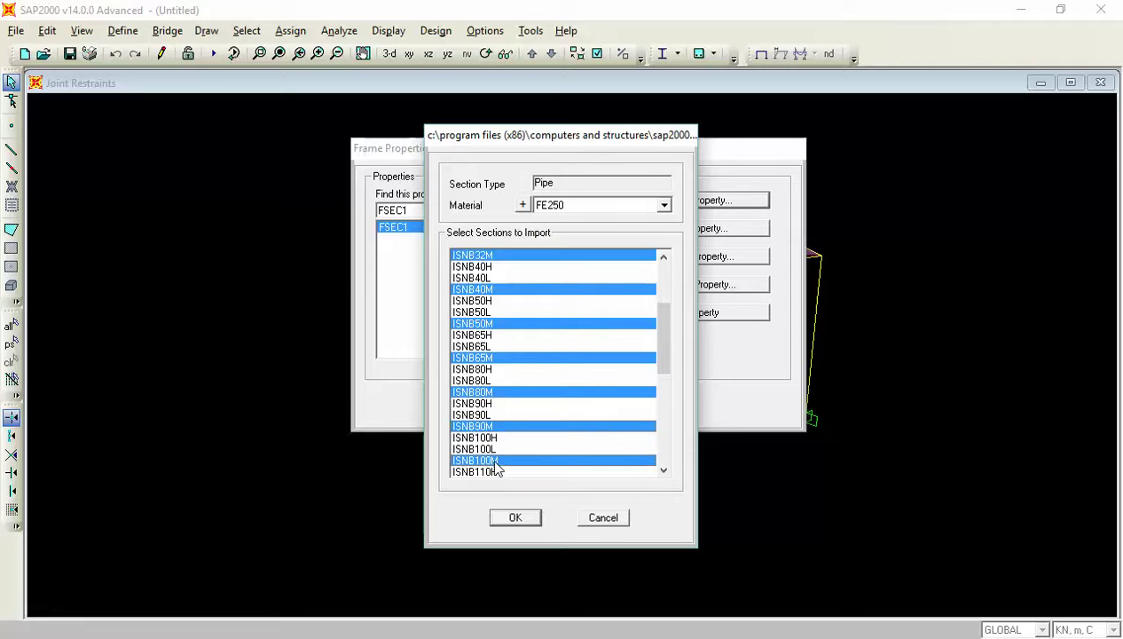
- Add ISNB110M, ISNB125M, ISNB135M and ISNB150M to the pipe sections selected for import
{"action": "left_click_drag", "start_coordinate": [661, 367], "coordinate": [662, 408]}
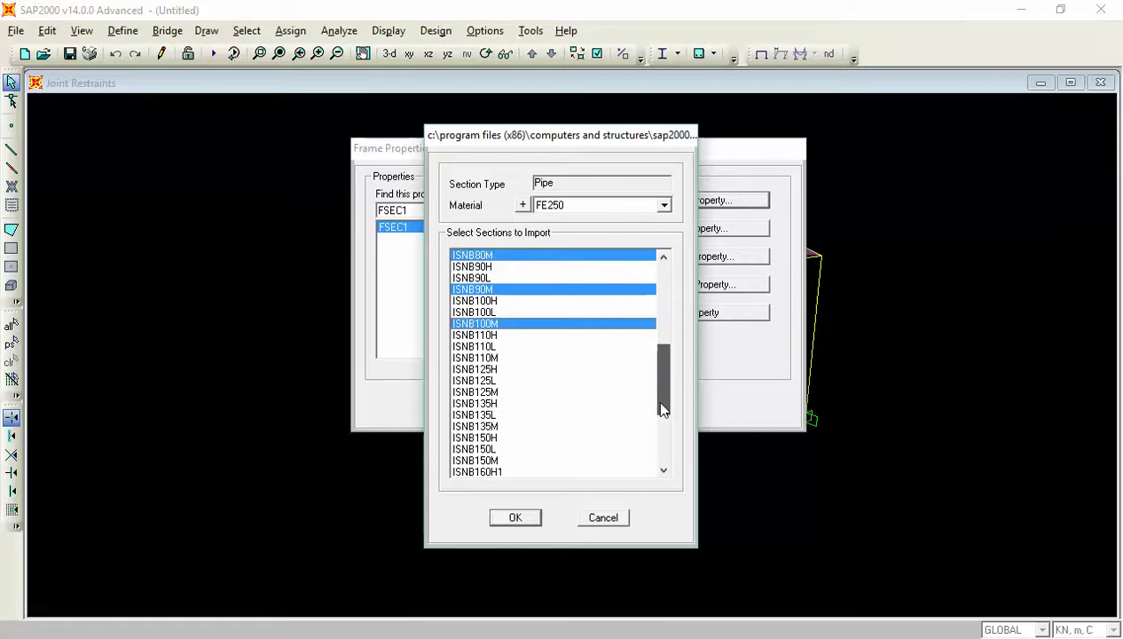
{"action": "left_click", "coordinate": [484, 359], "text": "ctrl"}
{"action": "left_click", "coordinate": [498, 393], "text": "ctrl"}
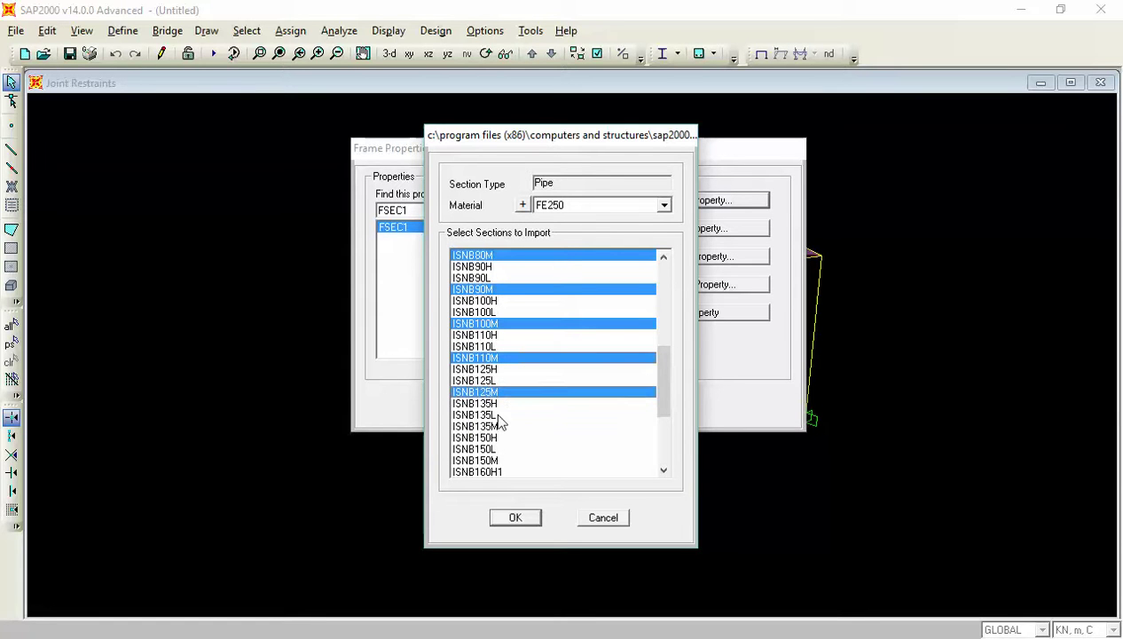
{"action": "left_click", "coordinate": [498, 426], "text": "ctrl"}
{"action": "left_click", "coordinate": [494, 459], "text": "ctrl"}
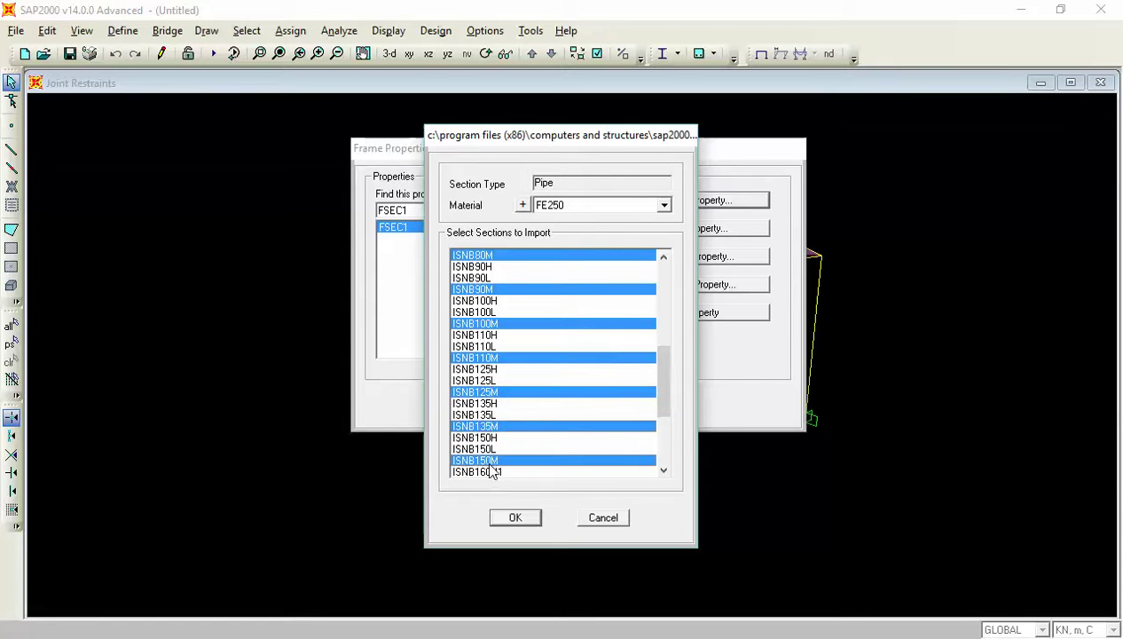
- Check the selected sections, import them with material FE250, and accept the resulting pipe section definition
{"action": "left_click_drag", "start_coordinate": [665, 393], "coordinate": [668, 346]}
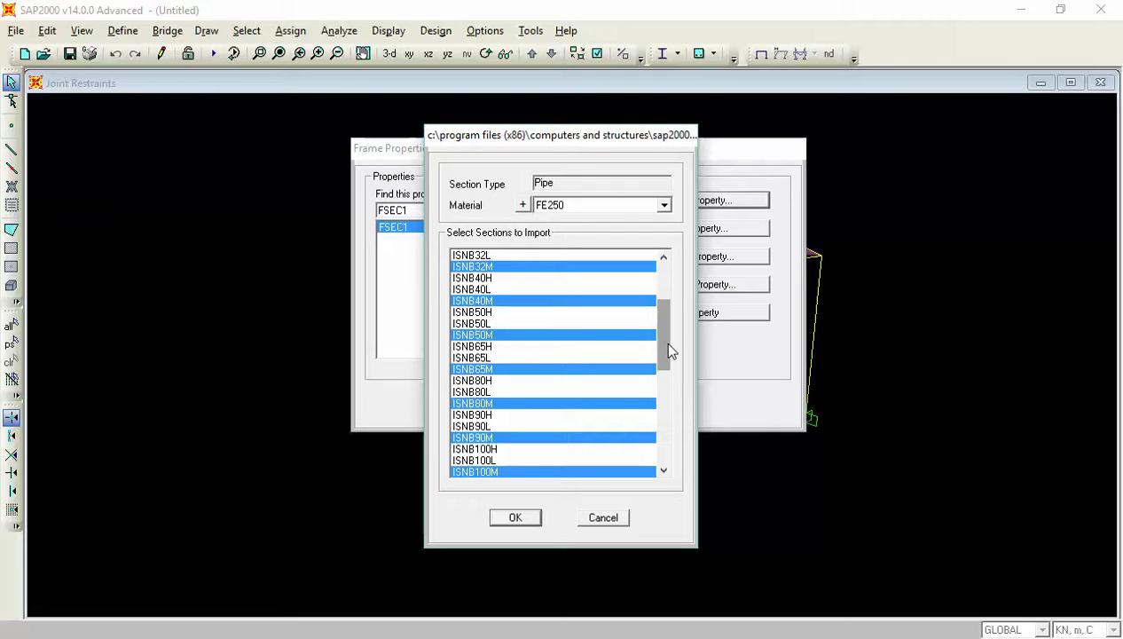
{"action": "left_click_drag", "start_coordinate": [667, 346], "coordinate": [661, 384]}
{"action": "left_click", "coordinate": [516, 518]}
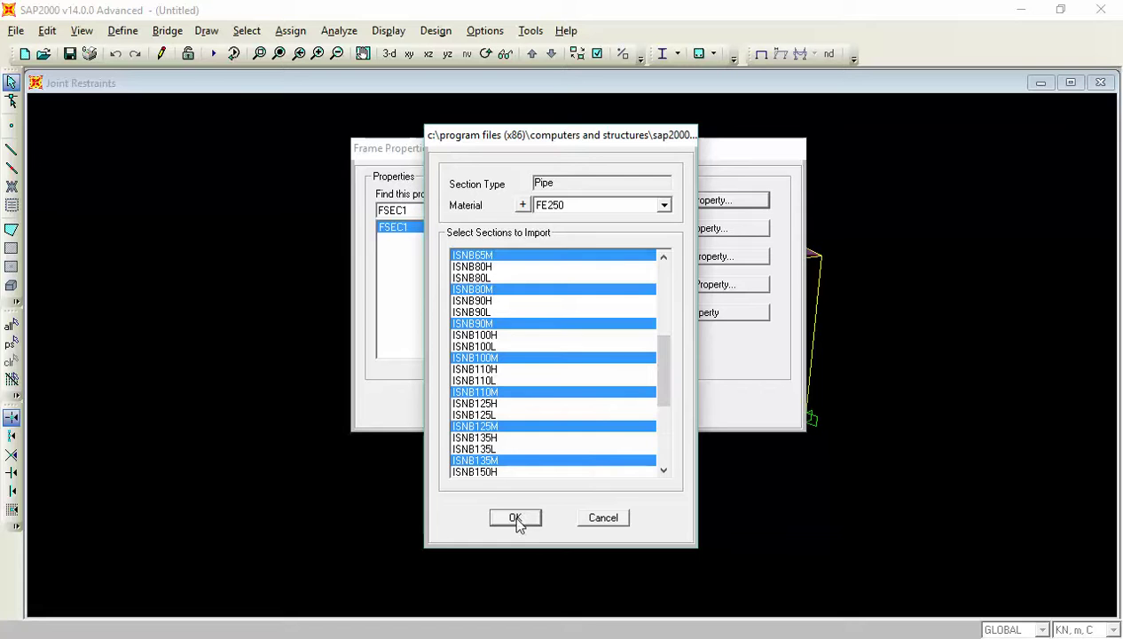
{"action": "left_click", "coordinate": [517, 519]}
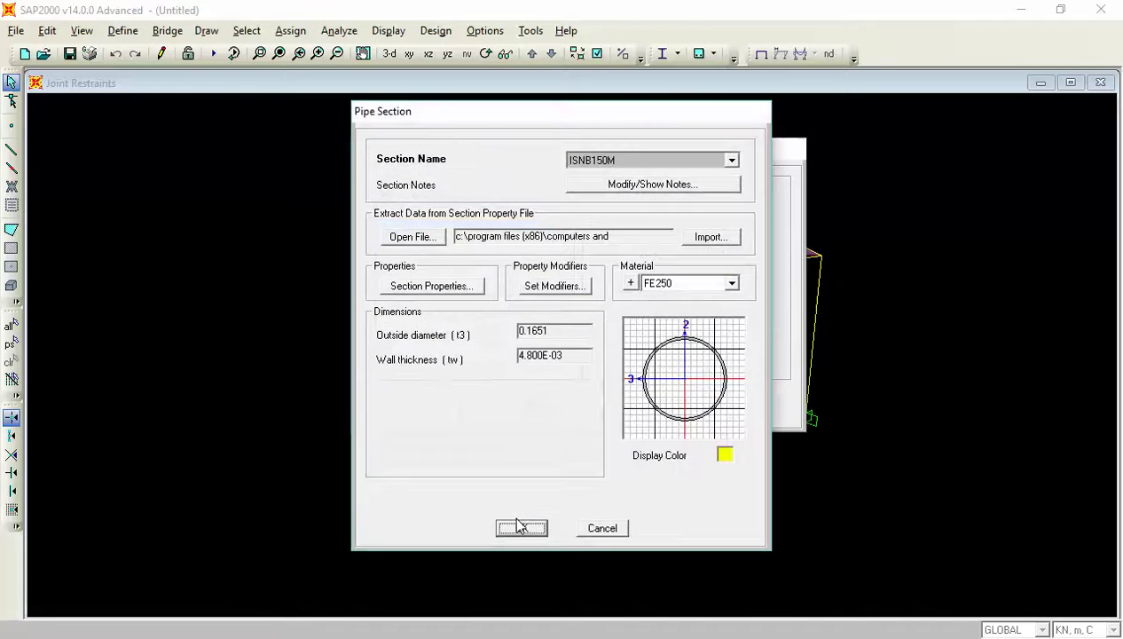
{"action": "left_click", "coordinate": [518, 531]}
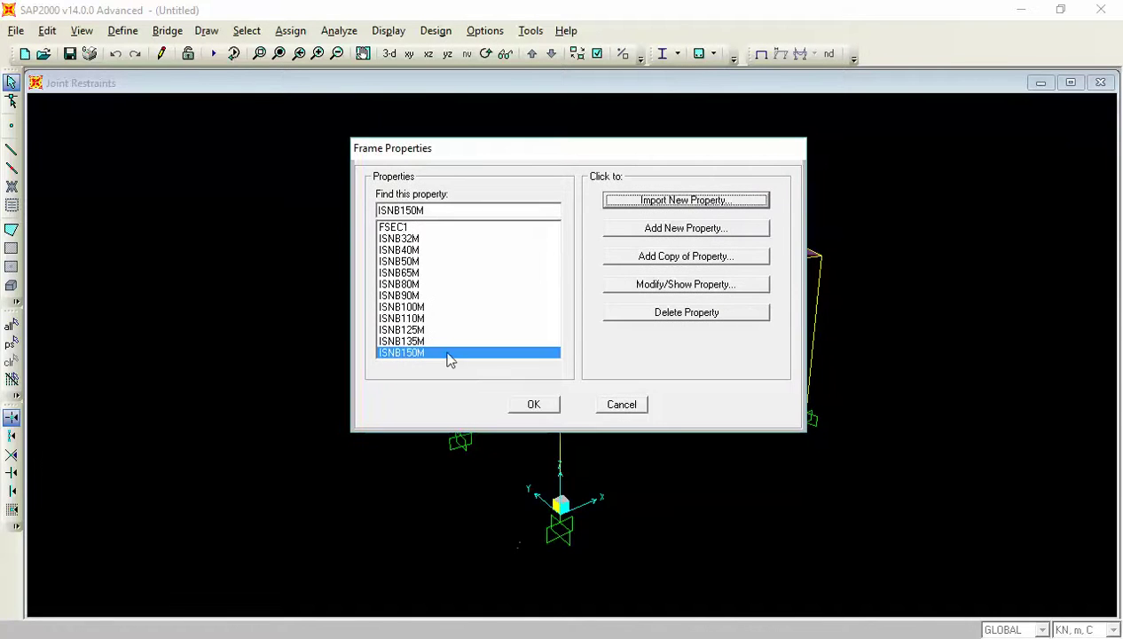
- Look through the imported pipe sections in the frame properties list, from ISNB32M to ISNB150M
{"action": "left_click", "coordinate": [407, 239]}
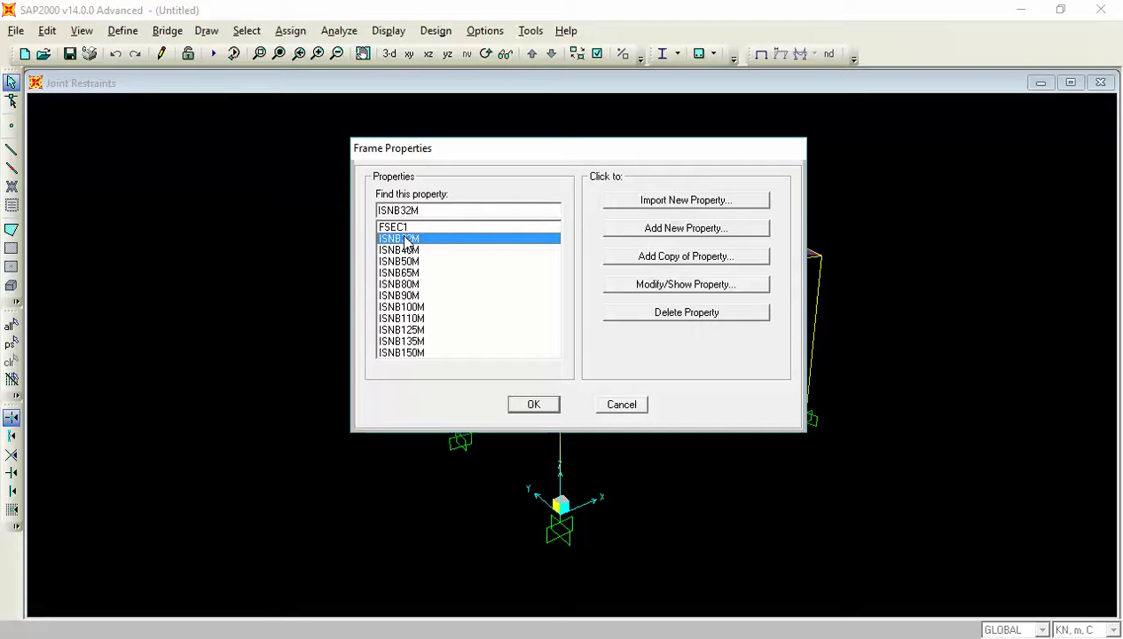
{"action": "left_click", "coordinate": [404, 250]}
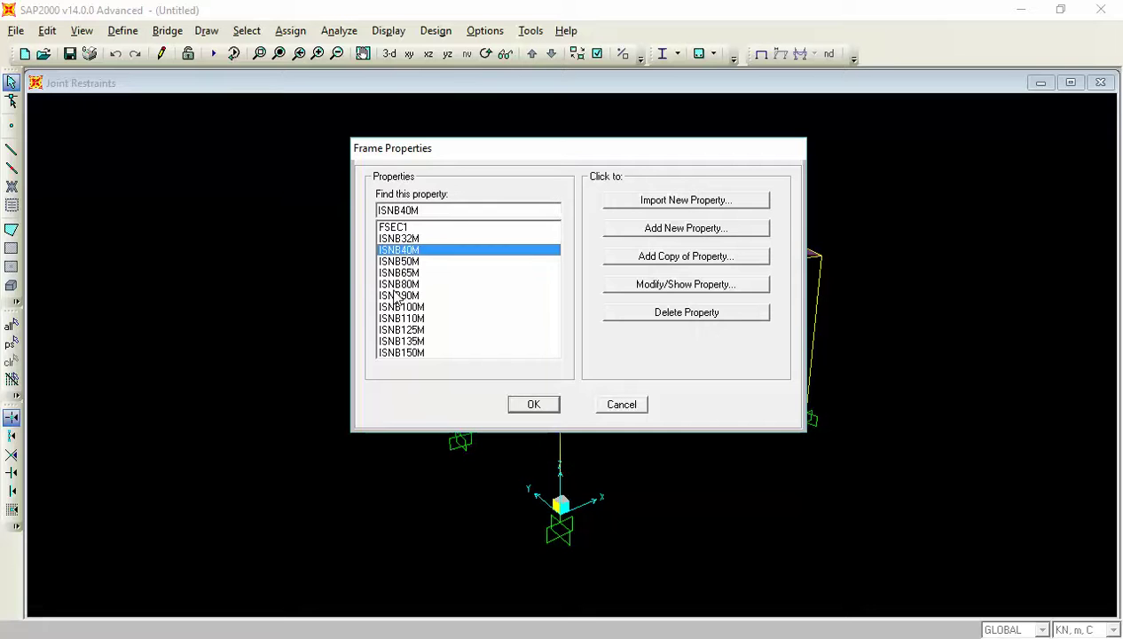
{"action": "left_click", "coordinate": [396, 295]}
{"action": "key", "text": "Up"}
{"action": "key", "text": "Up"}
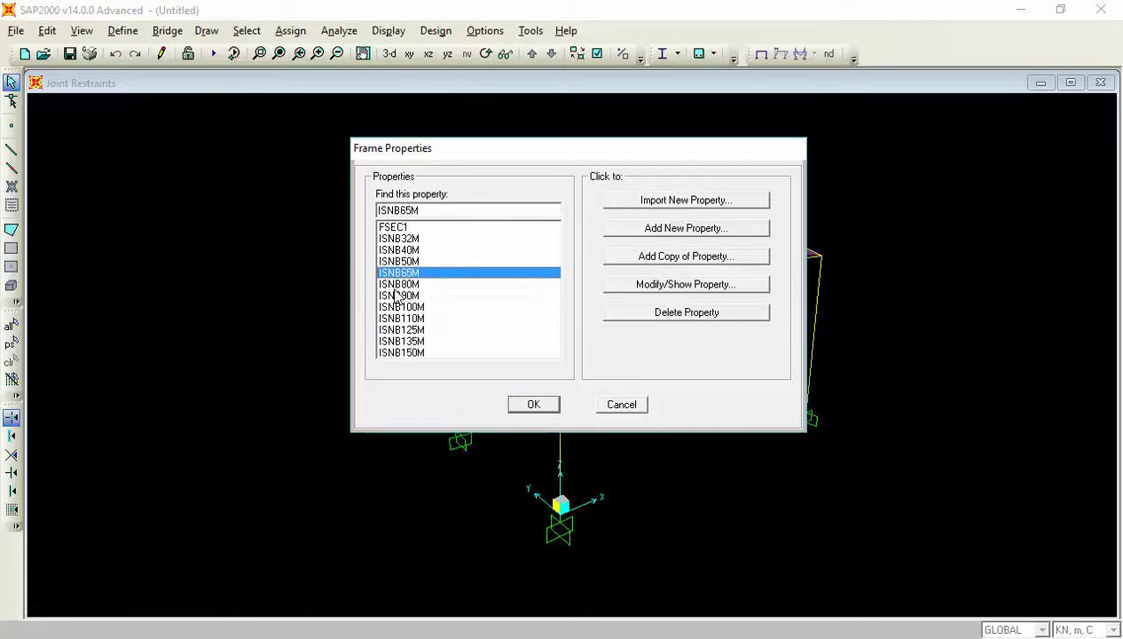
{"action": "key", "text": "Home"}
{"action": "key", "text": "Down"}
{"action": "key", "text": "Down"}
{"action": "key", "text": "Down"}
{"action": "key", "text": "Down"}
{"action": "key", "text": "Down"}
{"action": "key", "text": "Down"}
{"action": "key", "text": "Down"}
{"action": "key", "text": "Down"}
{"action": "key", "text": "Down"}
{"action": "key", "text": "Down"}
{"action": "key", "text": "Down"}
{"action": "key", "text": "Down"}
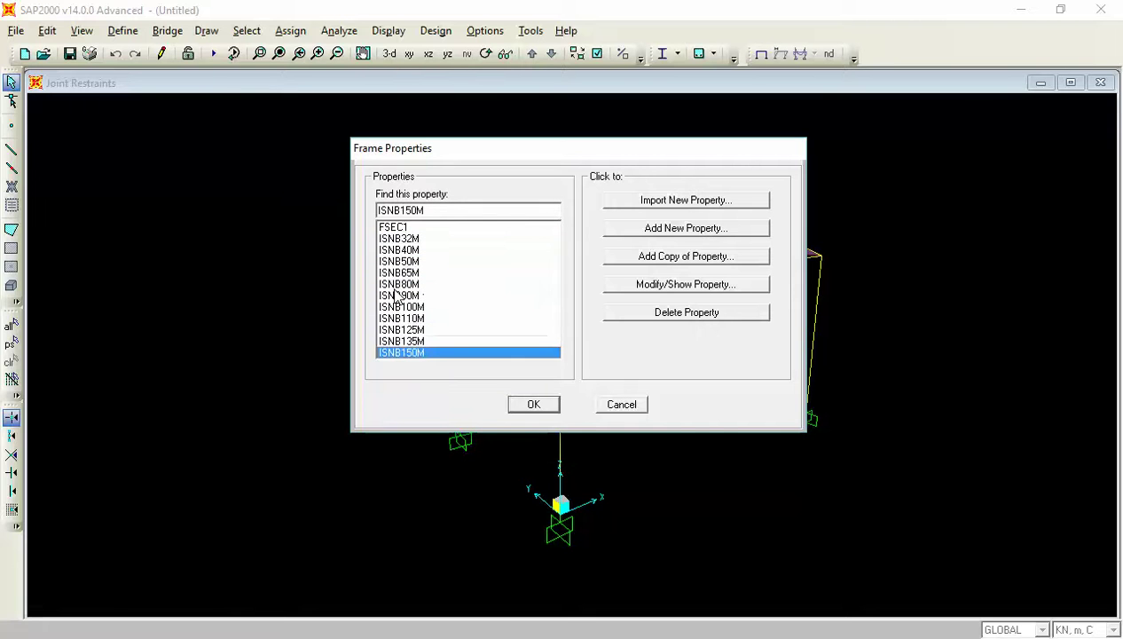
{"action": "key", "text": "Up"}
{"action": "left_click", "coordinate": [396, 296]}
{"action": "key", "text": "Home"}
{"action": "key", "text": "Down"}
{"action": "key", "text": "Down"}
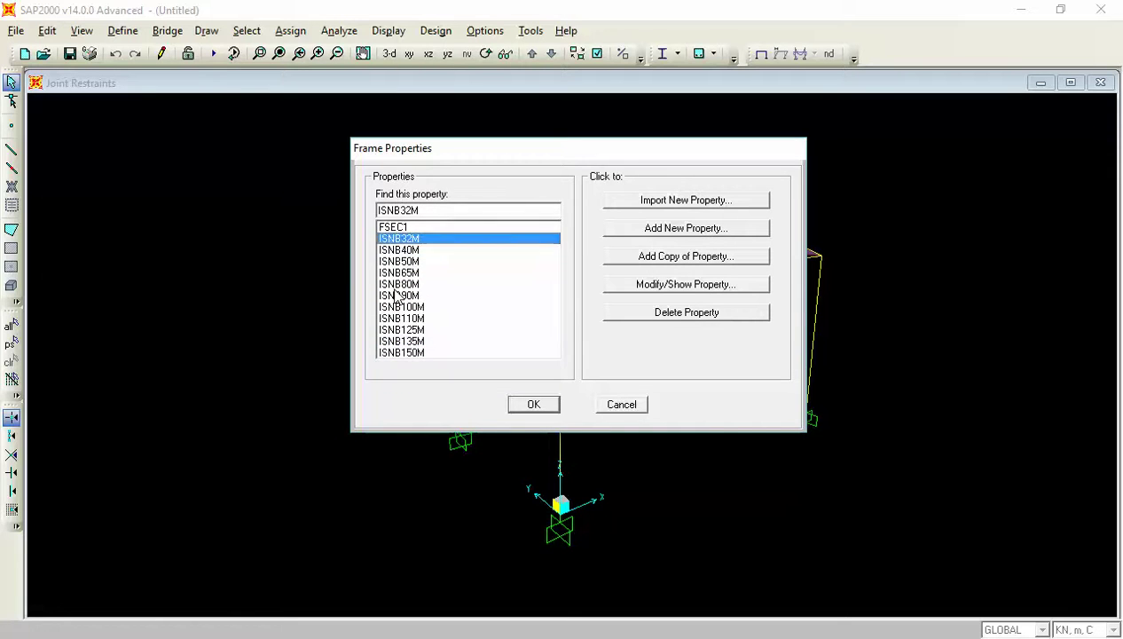
{"action": "key", "text": "End"}
{"action": "key", "text": "Up"}
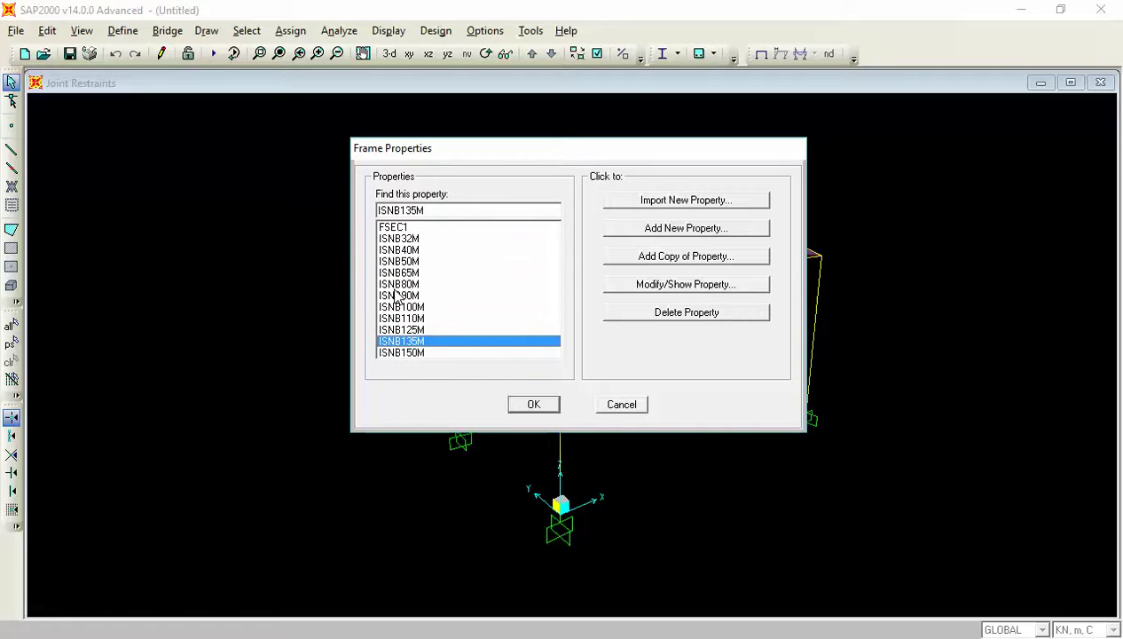
{"action": "left_click", "coordinate": [396, 295]}
{"action": "key", "text": "Home"}
{"action": "key", "text": "Down"}
{"action": "key", "text": "Down"}
{"action": "key", "text": "Down"}
{"action": "key", "text": "End"}
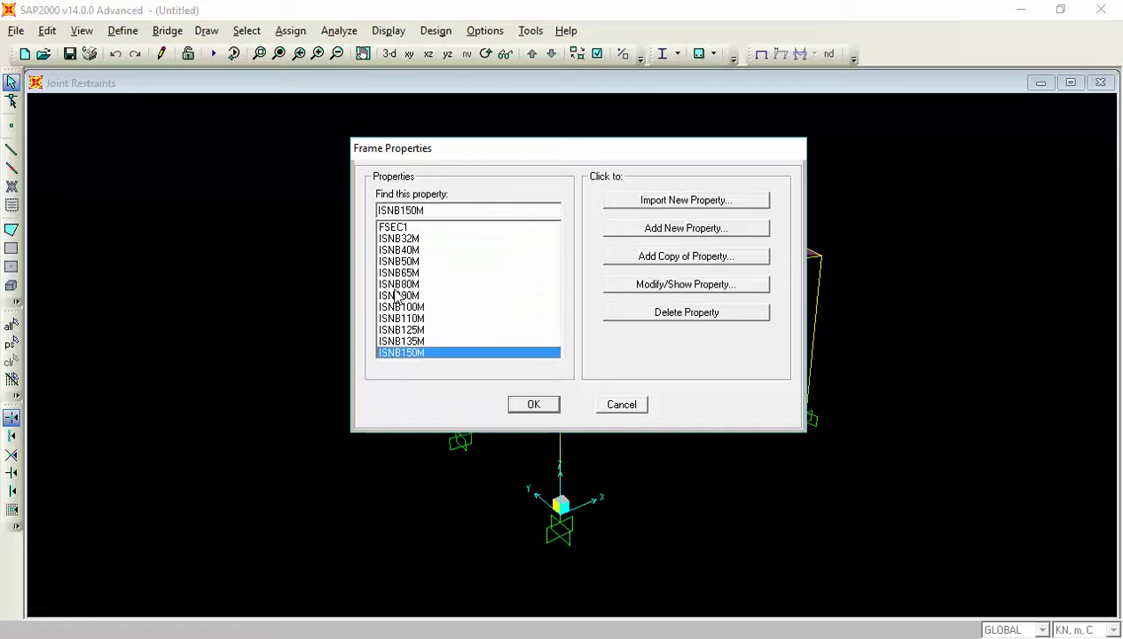
{"action": "key", "text": "Up"}
{"action": "left_click", "coordinate": [396, 295]}
{"action": "key", "text": "Home"}
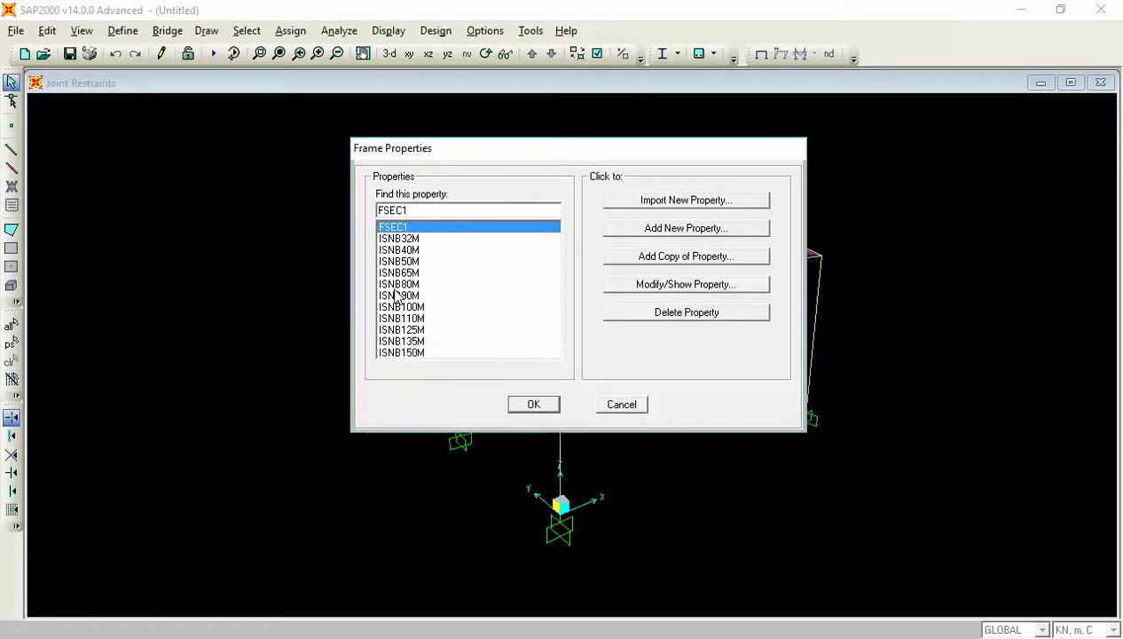
{"action": "key", "text": "Down"}
{"action": "left_click", "coordinate": [396, 295]}
{"action": "key", "text": "End"}
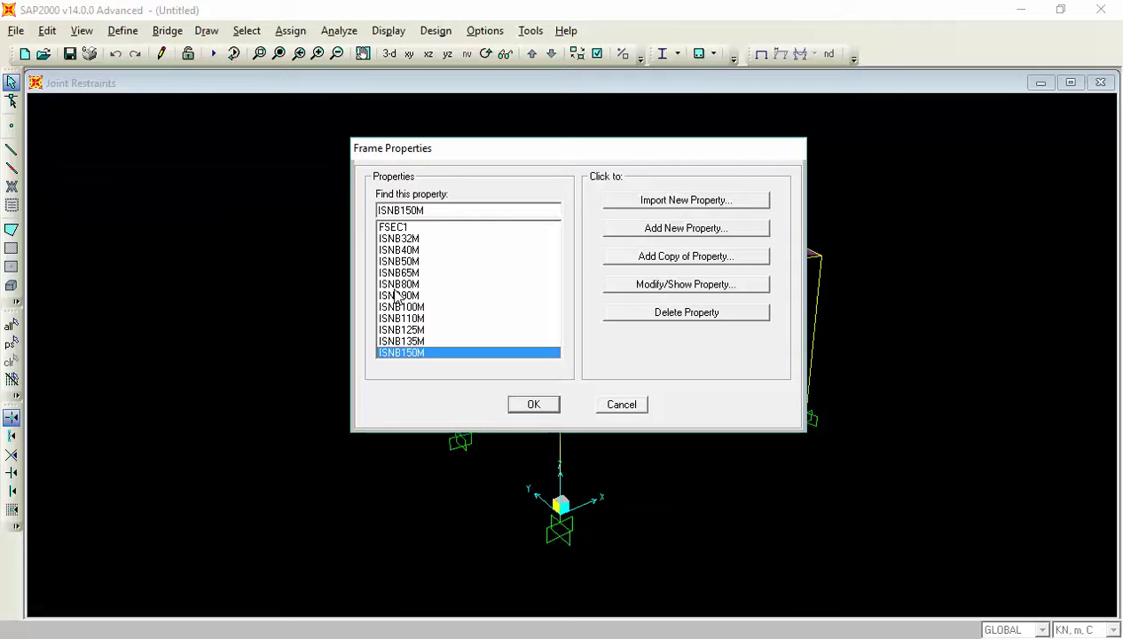
{"action": "left_click", "coordinate": [396, 251]}
{"action": "left_click", "coordinate": [395, 241]}
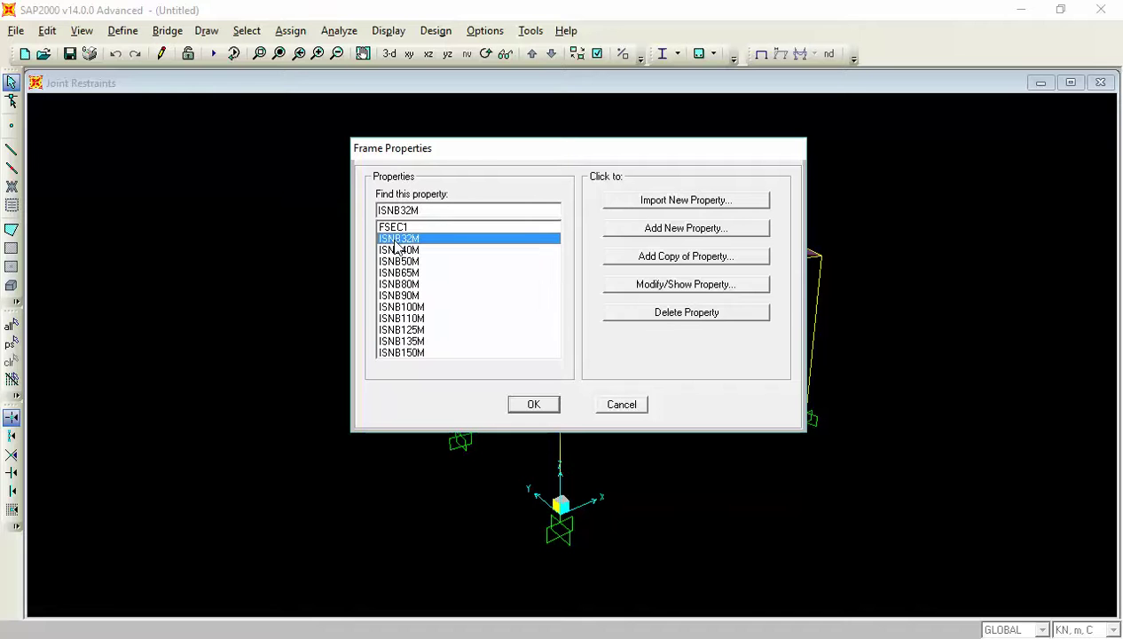
{"action": "key", "text": "Down"}
{"action": "key", "text": "Down"}
{"action": "key", "text": "Down"}
{"action": "key", "text": "Down"}
{"action": "key", "text": "Down"}
{"action": "key", "text": "Down"}
{"action": "key", "text": "Down"}
{"action": "key", "text": "Down"}
{"action": "key", "text": "Down"}
{"action": "key", "text": "Down"}
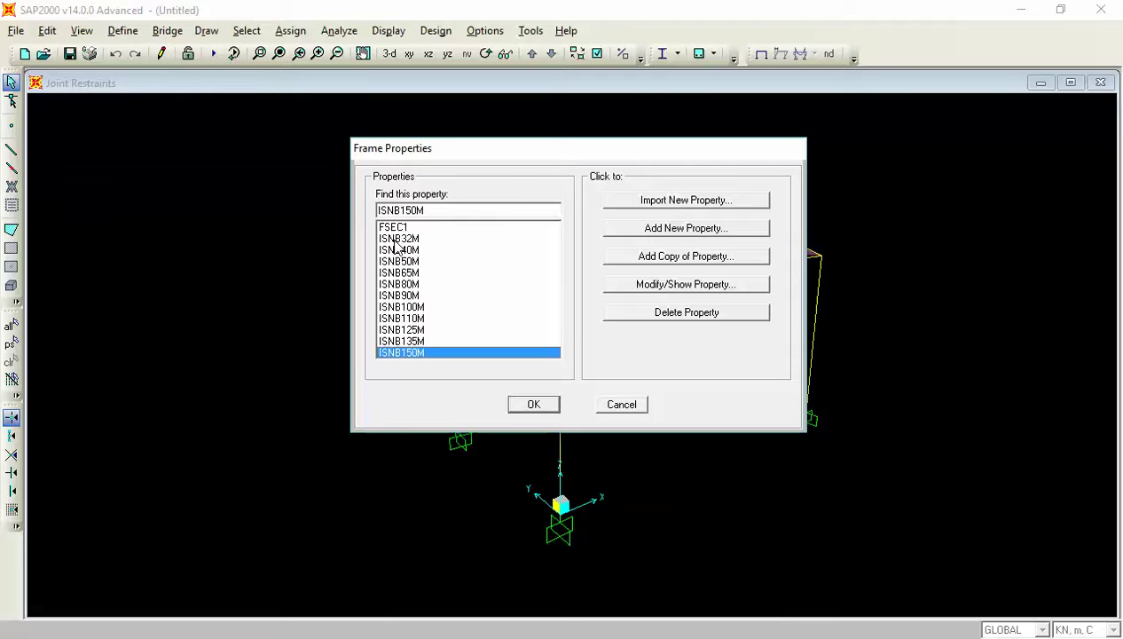
{"action": "key", "text": "Up"}
{"action": "key", "text": "Up"}
{"action": "key", "text": "Up"}
{"action": "key", "text": "Up"}
{"action": "key", "text": "Up"}
{"action": "key", "text": "Up"}
{"action": "key", "text": "Up"}
{"action": "key", "text": "Up"}
{"action": "key", "text": "Up"}
{"action": "key", "text": "Up"}
{"action": "key", "text": "Up"}
{"action": "key", "text": "Up"}
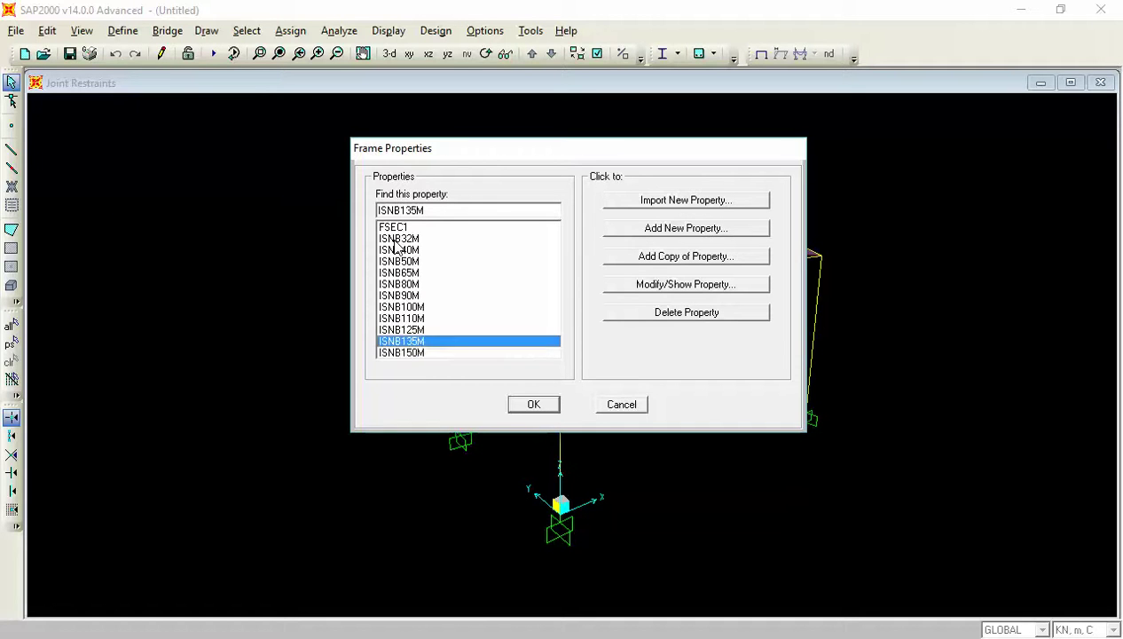
{"action": "key", "text": "Down"}
{"action": "key", "text": "Down"}
{"action": "key", "text": "Down"}
{"action": "key", "text": "Down"}
{"action": "key", "text": "Down"}
{"action": "key", "text": "Down"}
{"action": "key", "text": "Down"}
{"action": "key", "text": "Down"}
{"action": "key", "text": "Down"}
{"action": "key", "text": "Down"}
{"action": "key", "text": "Down"}
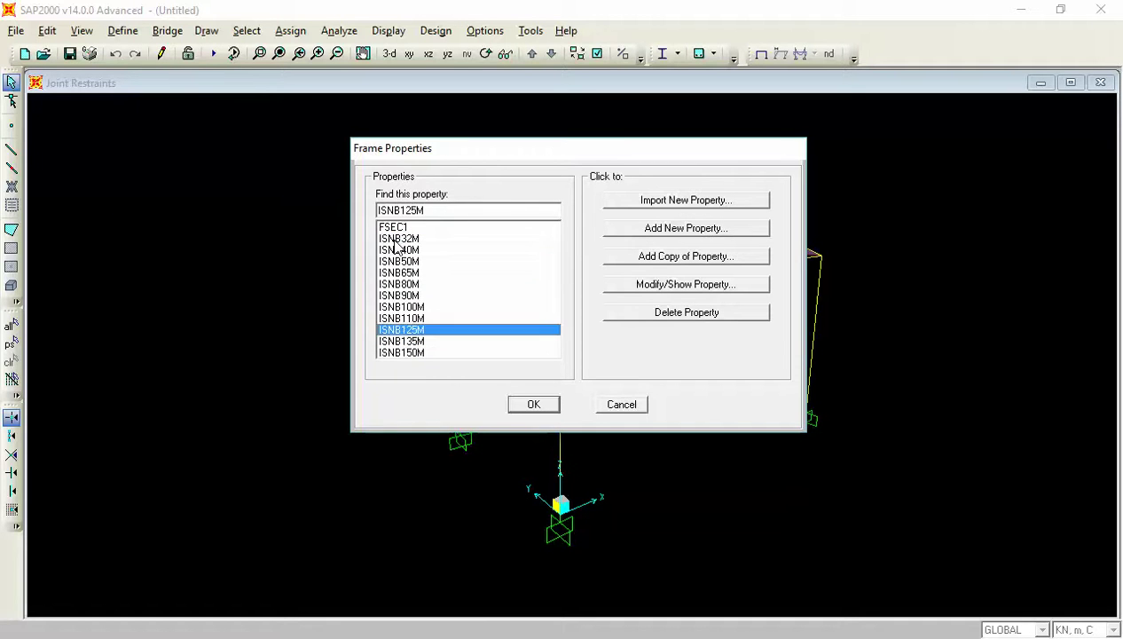
{"action": "key", "text": "Up"}
{"action": "key", "text": "Up"}
{"action": "key", "text": "Up"}
{"action": "key", "text": "Up"}
{"action": "key", "text": "Up"}
{"action": "key", "text": "Up"}
{"action": "key", "text": "Up"}
{"action": "key", "text": "Up"}
{"action": "key", "text": "Up"}
{"action": "key", "text": "Up"}
{"action": "key", "text": "Up"}
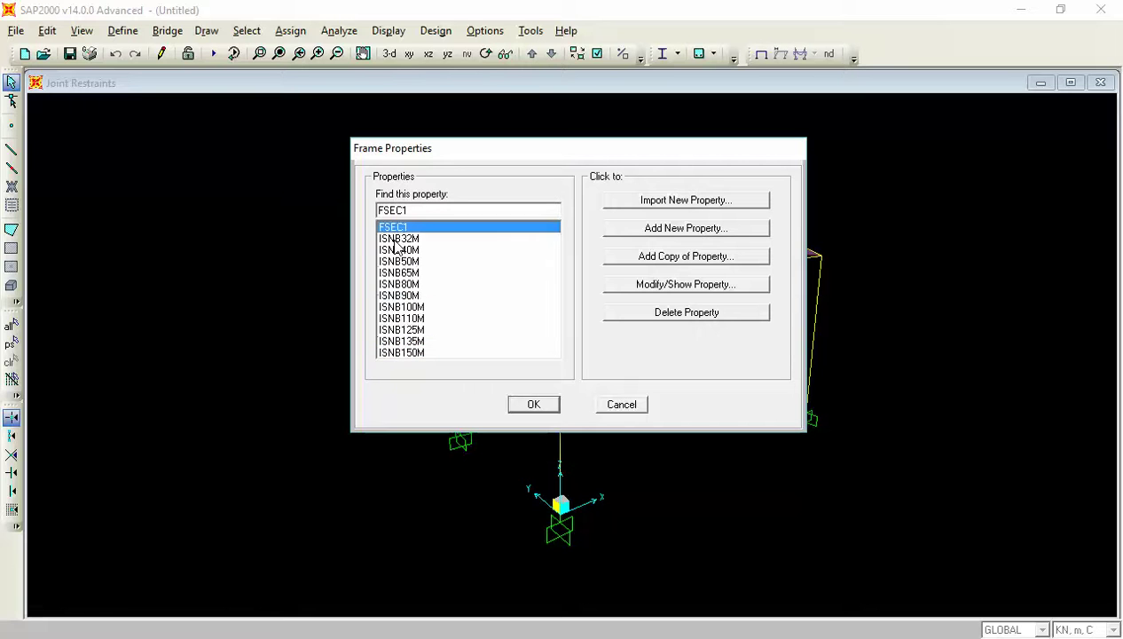
{"action": "key", "text": "Down"}
{"action": "key", "text": "Down"}
{"action": "key", "text": "Down"}
{"action": "key", "text": "Down"}
{"action": "key", "text": "Down"}
{"action": "key", "text": "Down"}
{"action": "key", "text": "Down"}
{"action": "key", "text": "Down"}
{"action": "key", "text": "Down"}
{"action": "key", "text": "Down"}
{"action": "key", "text": "Down"}
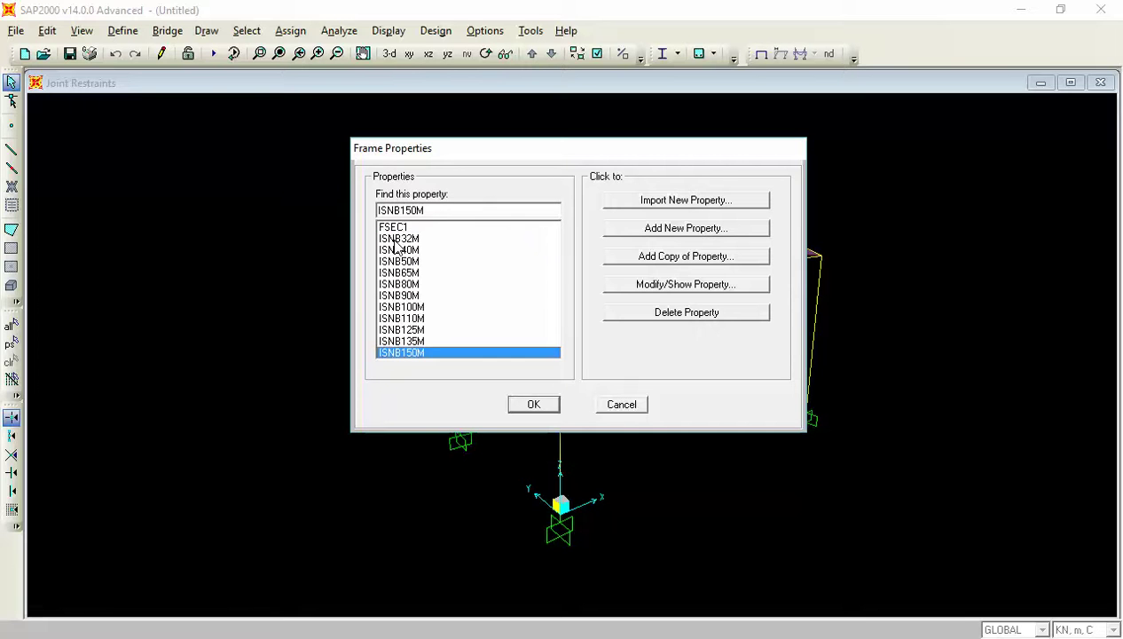
{"action": "key", "text": "Up"}
{"action": "key", "text": "Up"}
{"action": "key", "text": "Up"}
{"action": "key", "text": "Up"}
{"action": "key", "text": "Up"}
{"action": "key", "text": "Up"}
{"action": "key", "text": "Up"}
{"action": "key", "text": "Up"}
{"action": "key", "text": "Up"}
{"action": "key", "text": "Up"}
{"action": "key", "text": "Up"}
{"action": "key", "text": "Up"}
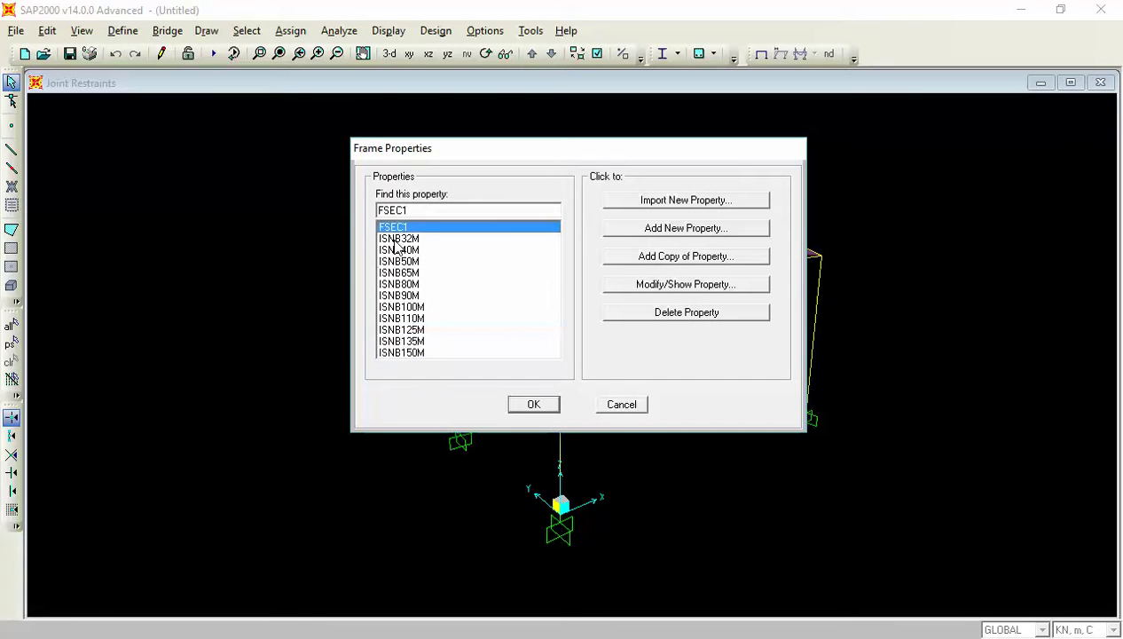
{"action": "key", "text": "Down"}
{"action": "key", "text": "Down"}
{"action": "key", "text": "Down"}
{"action": "key", "text": "Down"}
{"action": "key", "text": "Down"}
{"action": "key", "text": "Down"}
{"action": "key", "text": "Down"}
{"action": "key", "text": "Down"}
{"action": "key", "text": "Down"}
{"action": "key", "text": "Down"}
{"action": "key", "text": "Down"}
{"action": "key", "text": "Up"}
{"action": "key", "text": "Up"}
{"action": "key", "text": "Up"}
{"action": "key", "text": "Up"}
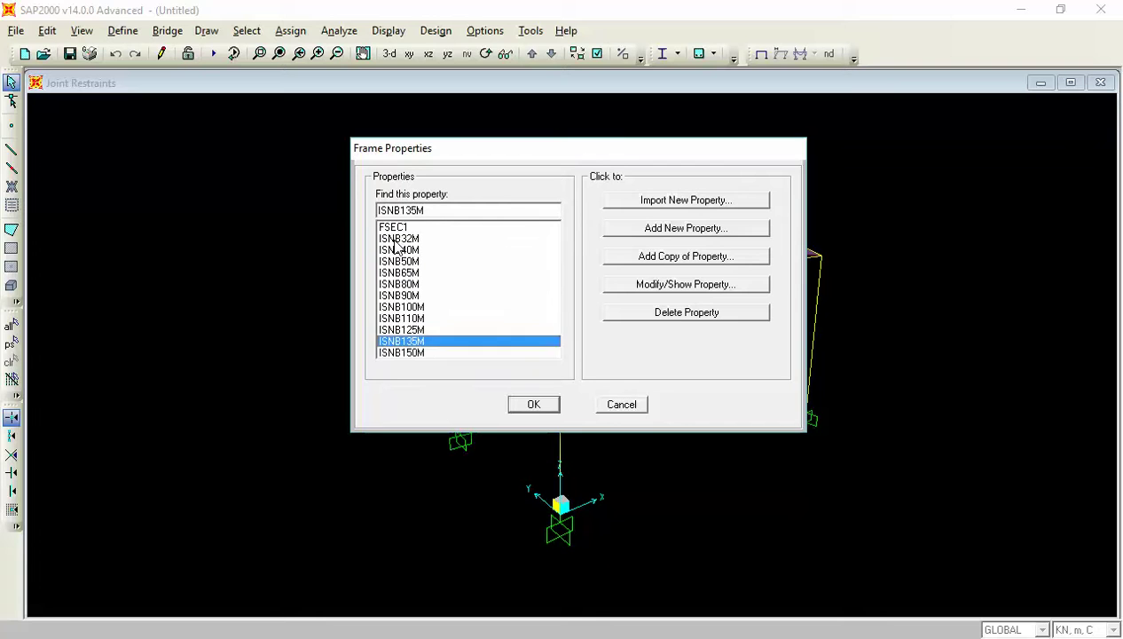
{"action": "key", "text": "Up"}
{"action": "key", "text": "Up"}
{"action": "key", "text": "Up"}
{"action": "key", "text": "Up"}
{"action": "key", "text": "Up"}
{"action": "key", "text": "Up"}
{"action": "key", "text": "Up"}
{"action": "key", "text": "Down"}
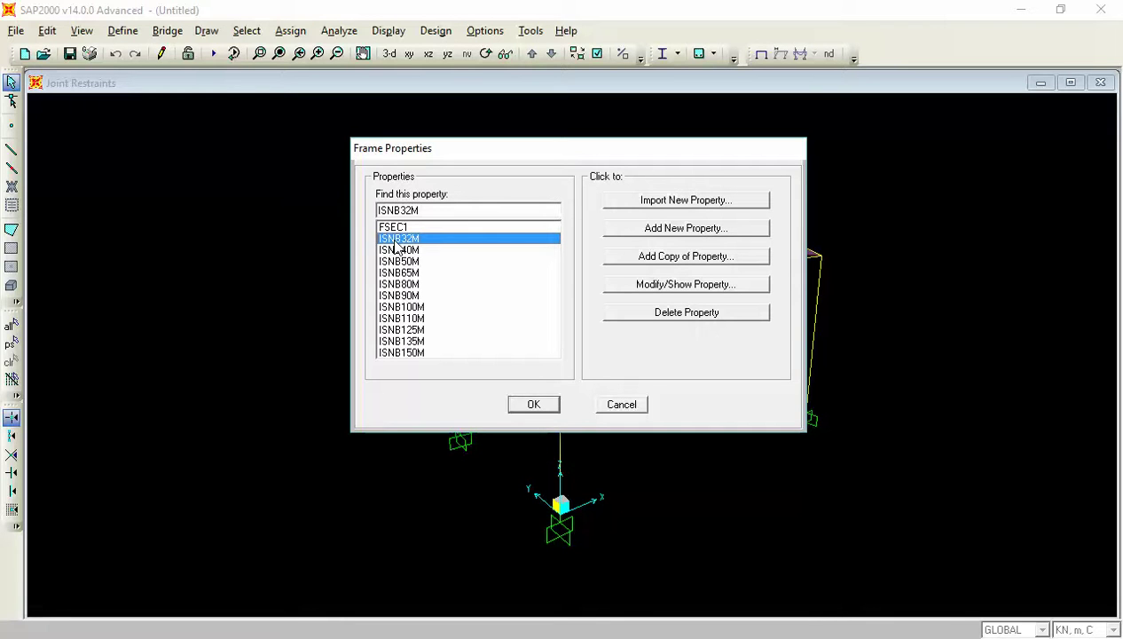
- Accept the frame property definitions, and assign section ISNB50M to all frames of the whole model
{"action": "left_click", "coordinate": [404, 261]}
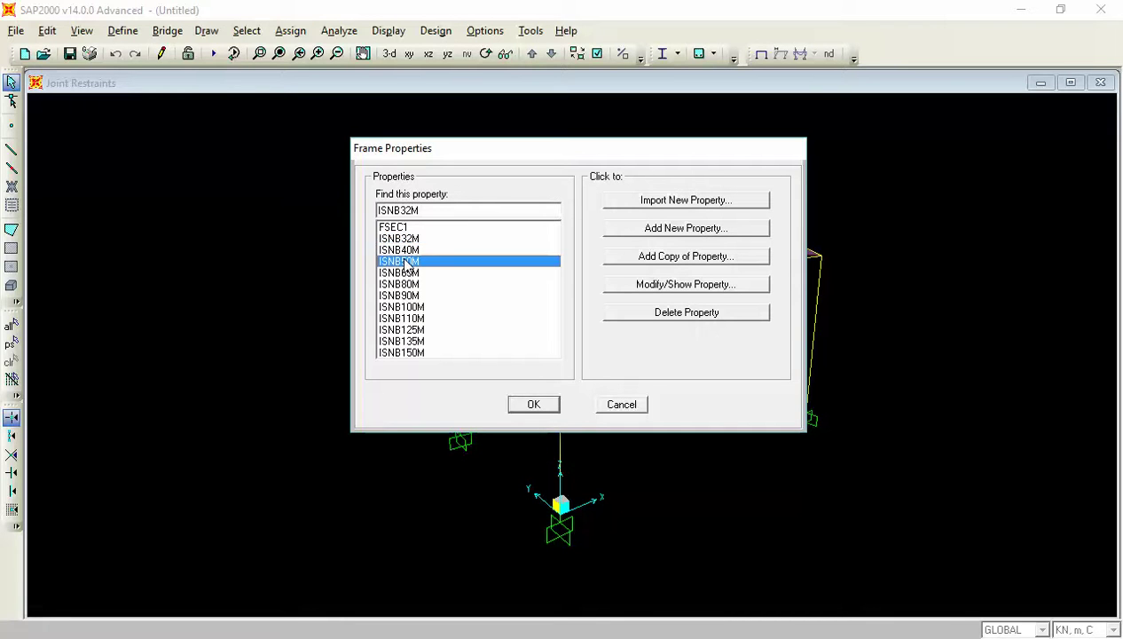
{"action": "left_click", "coordinate": [548, 407]}
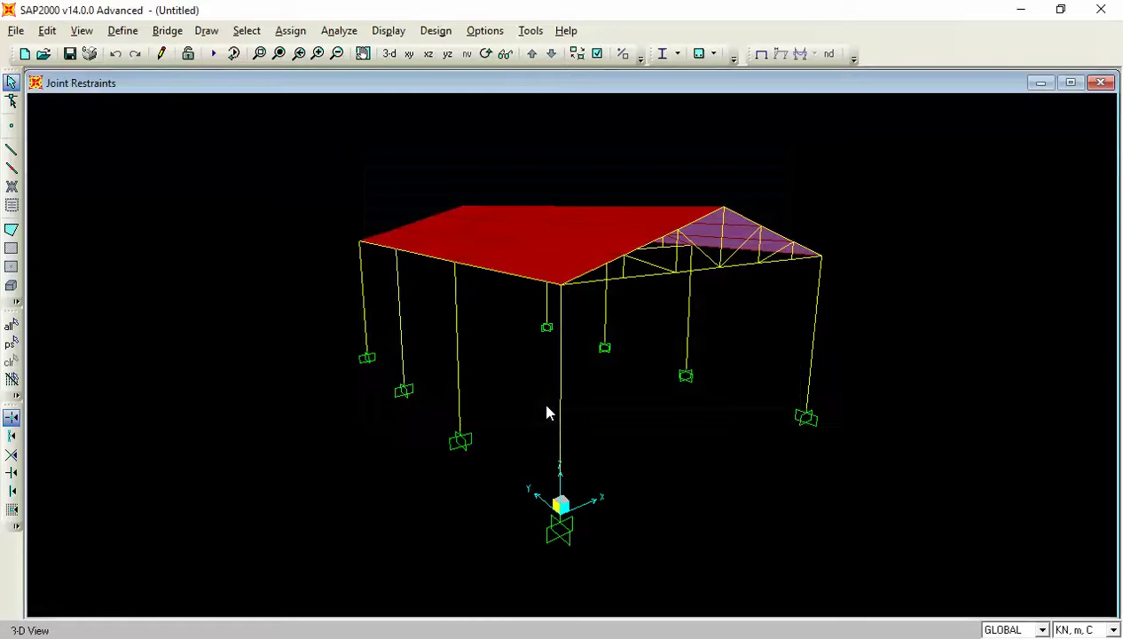
{"action": "key", "text": "ctrl+a"}
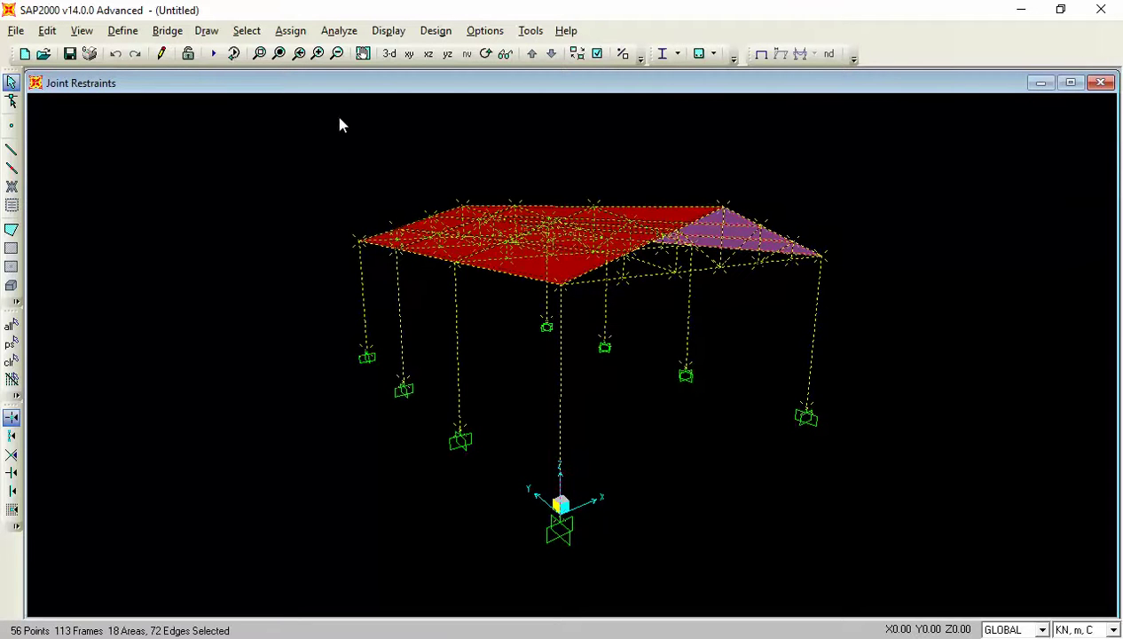
{"action": "left_click", "coordinate": [291, 30]}
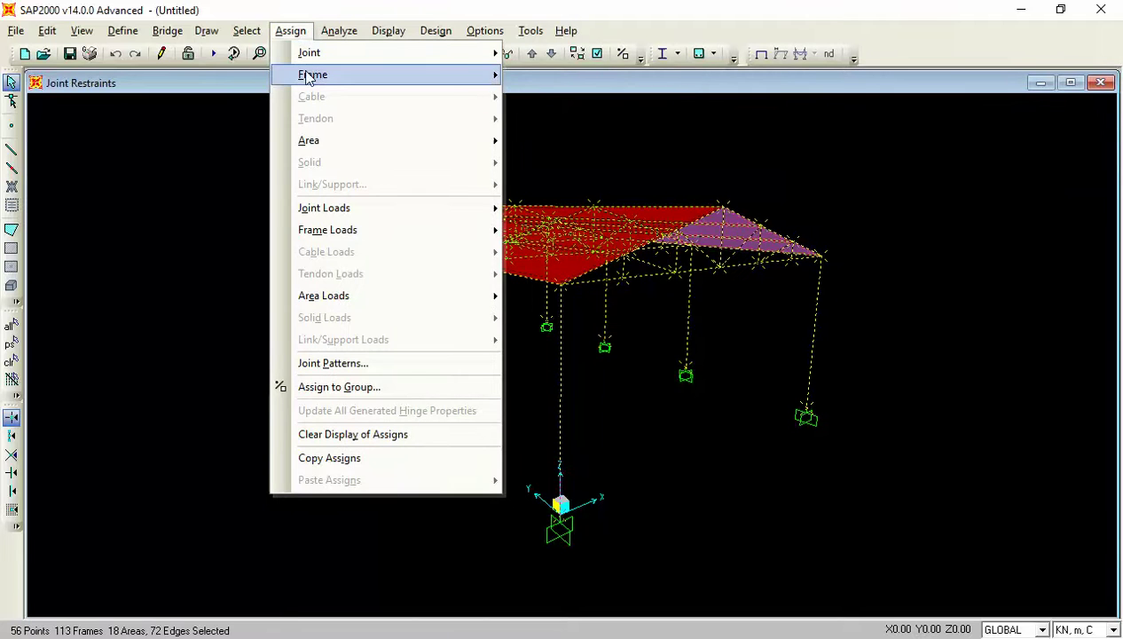
{"action": "mouse_move", "coordinate": [436, 76]}
{"action": "left_click", "coordinate": [585, 75]}
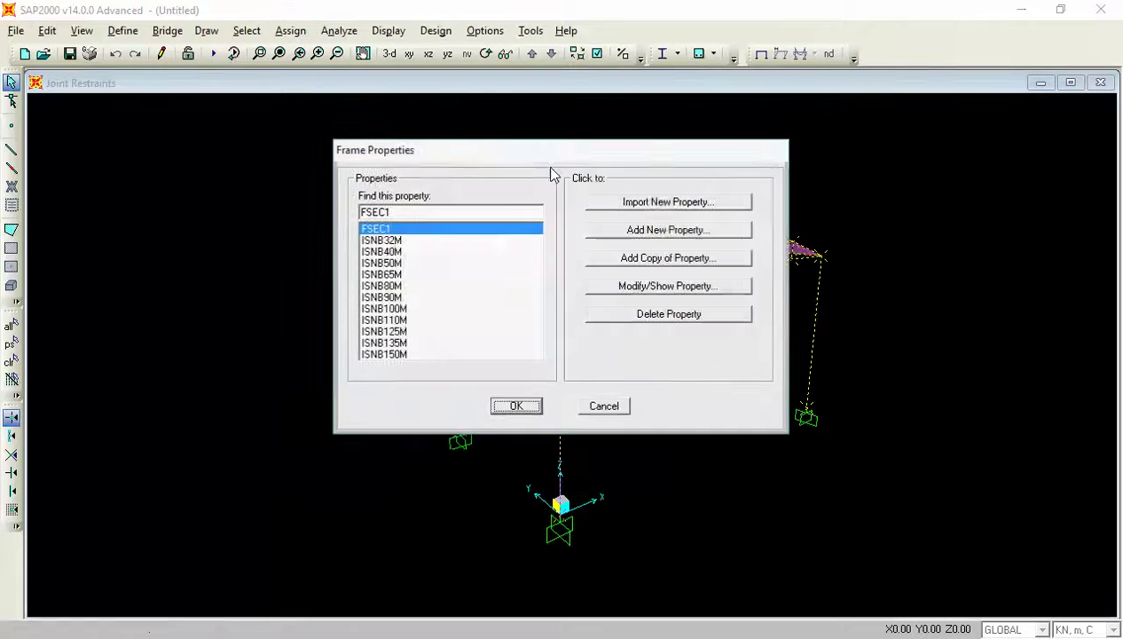
{"action": "left_click", "coordinate": [395, 264]}
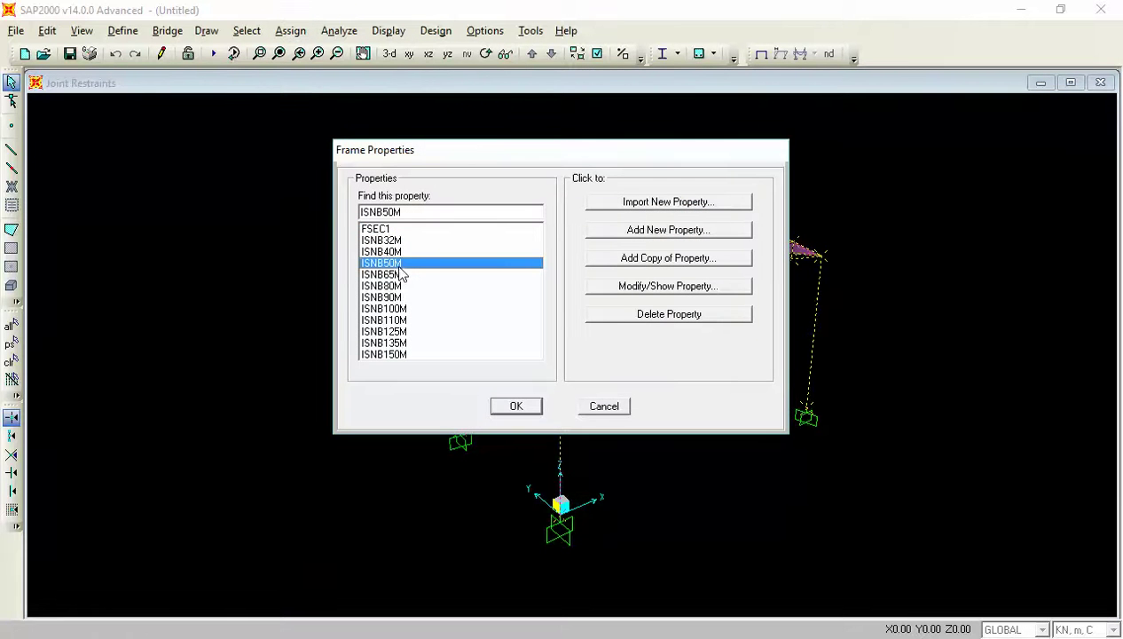
{"action": "left_click", "coordinate": [515, 408]}
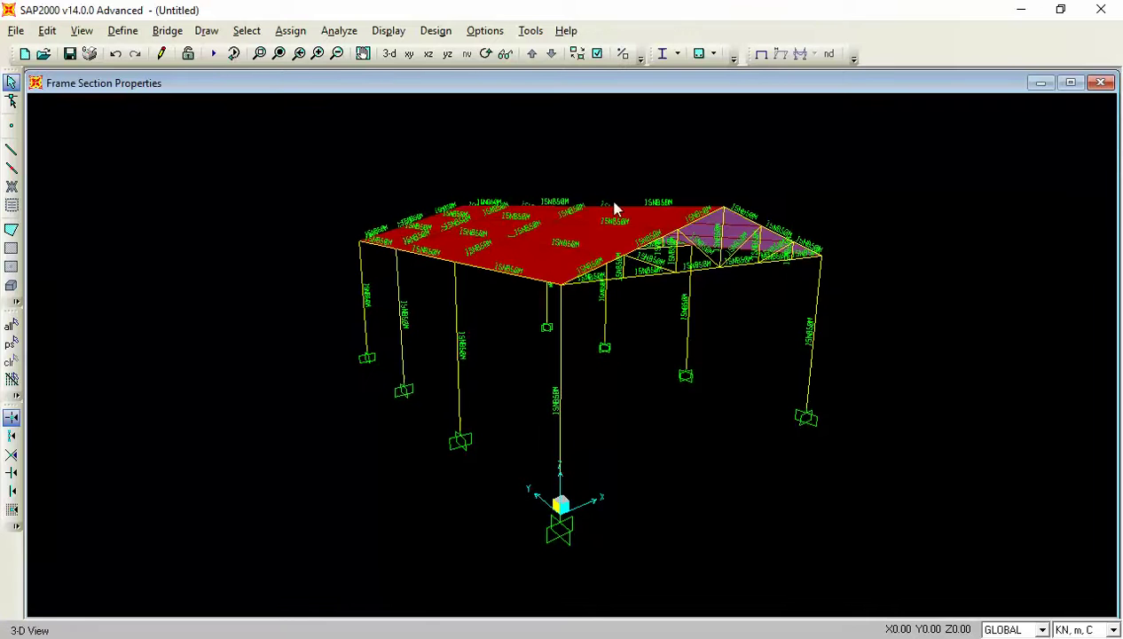
- Turn on Extrude View for the active window so the frames are drawn with their section shapes
{"action": "left_click", "coordinate": [597, 54]}
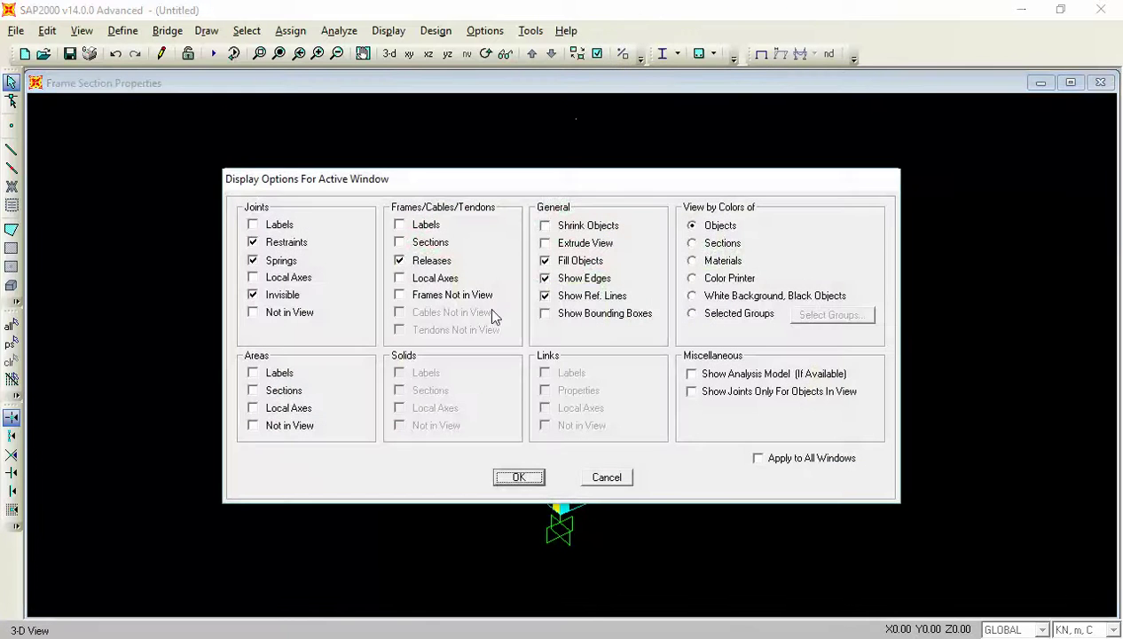
{"action": "left_click", "coordinate": [546, 244]}
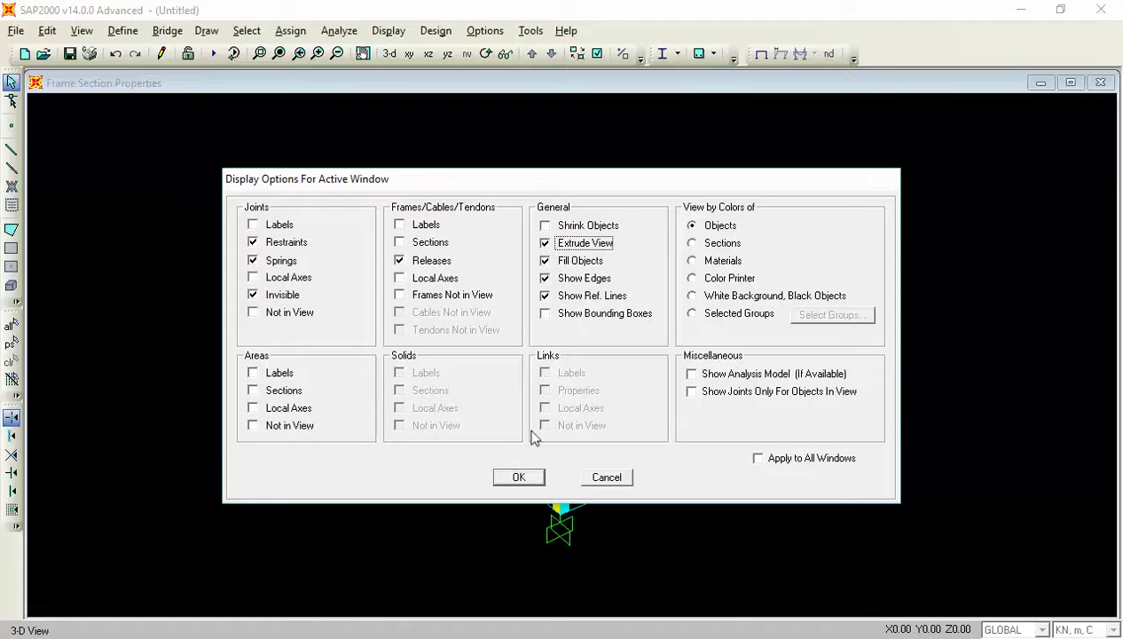
{"action": "left_click", "coordinate": [519, 477]}
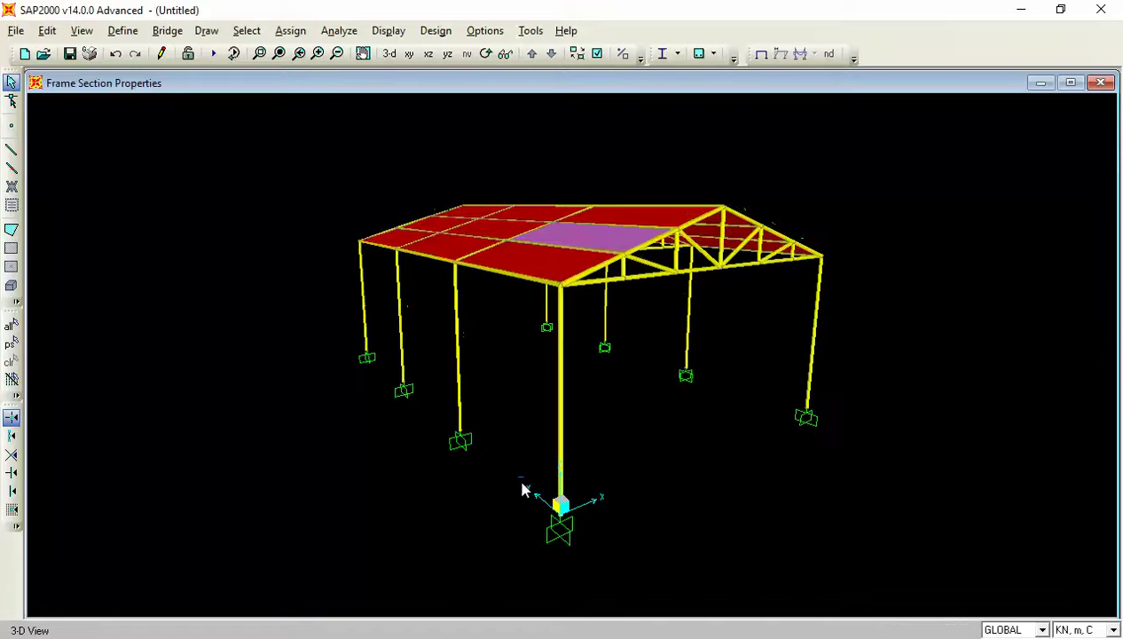
- Examine the extruded pipe members of the roof trusses, purlins and columns up close from different sides of the structure
{"action": "left_click", "coordinate": [259, 53]}
{"action": "left_click_drag", "start_coordinate": [424, 147], "coordinate": [913, 384]}
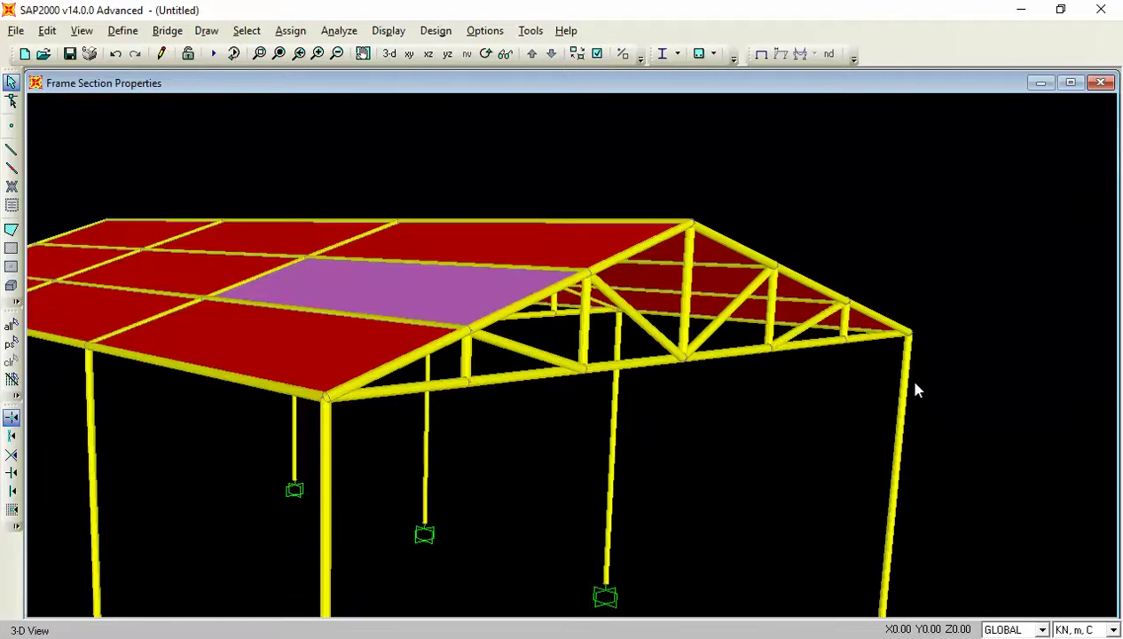
{"action": "scroll", "coordinate": [917, 391], "scroll_direction": "down", "scroll_amount": 1}
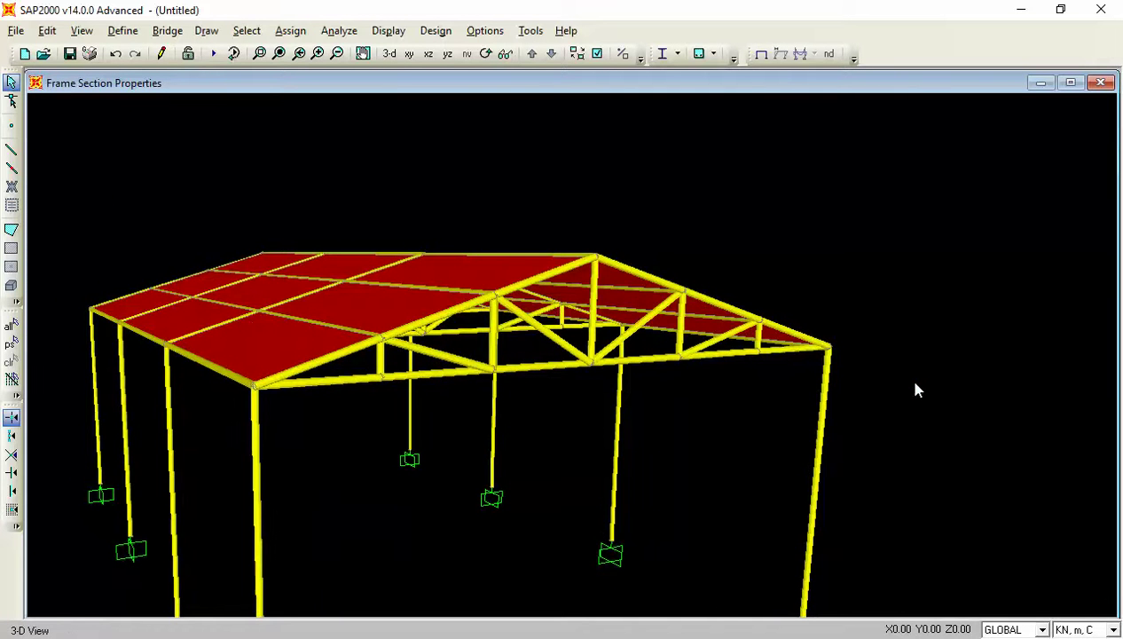
{"action": "scroll", "coordinate": [916, 391], "scroll_direction": "down", "scroll_amount": 1}
{"action": "scroll", "coordinate": [914, 388], "scroll_direction": "down", "scroll_amount": 1}
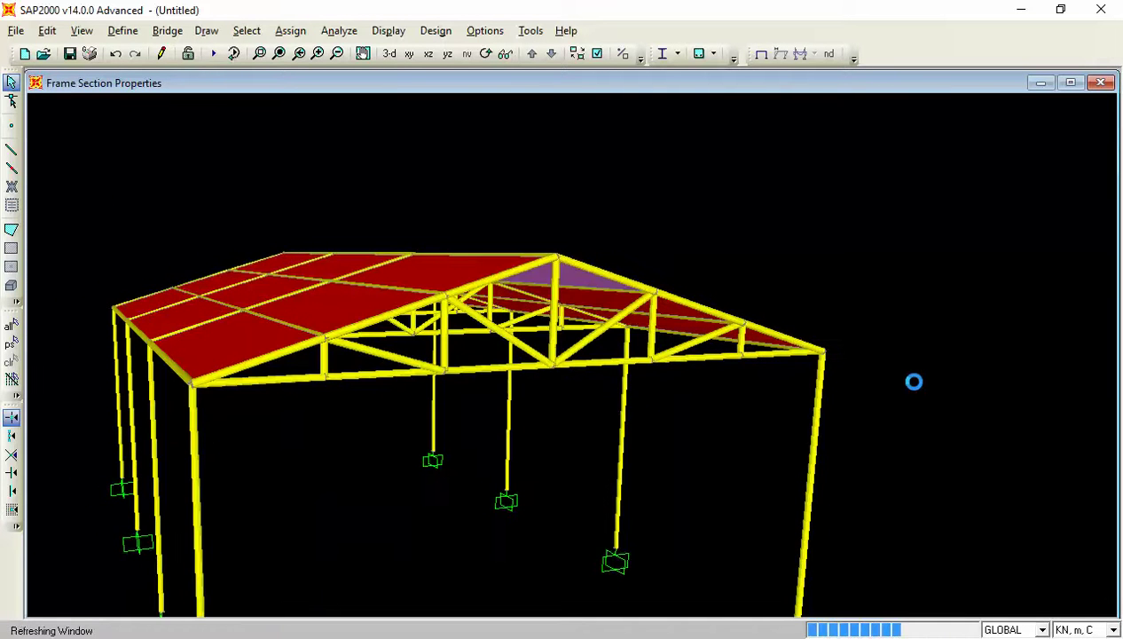
{"action": "key", "text": "ctrl+Left"}
{"action": "key", "text": "ctrl+Left"}
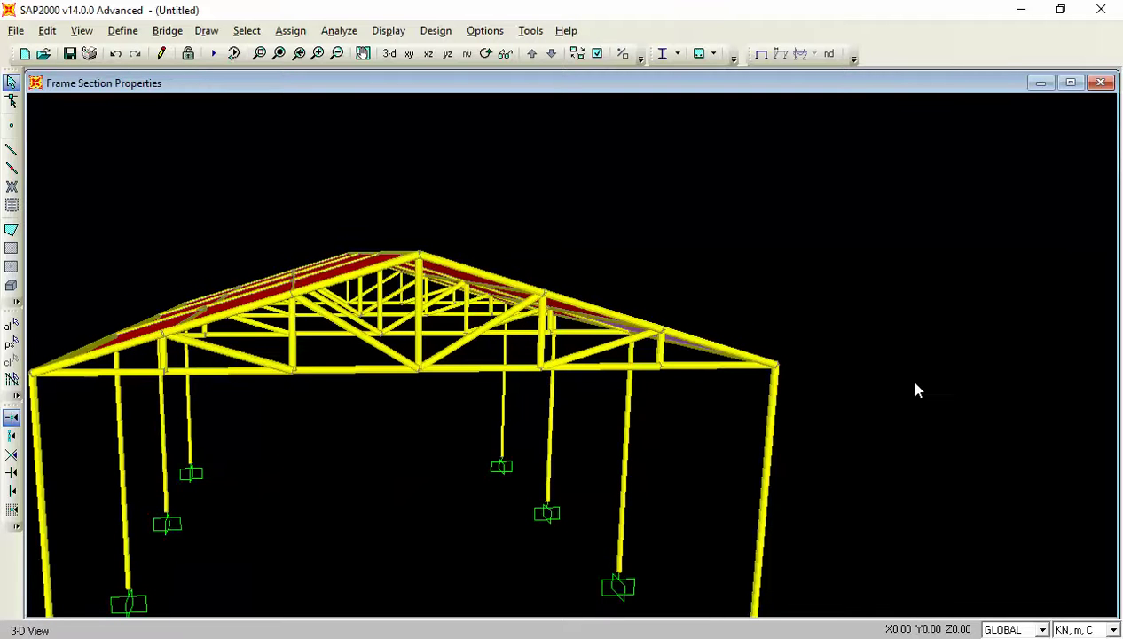
{"action": "key", "text": "ctrl+Left"}
{"action": "key", "text": "ctrl+Left"}
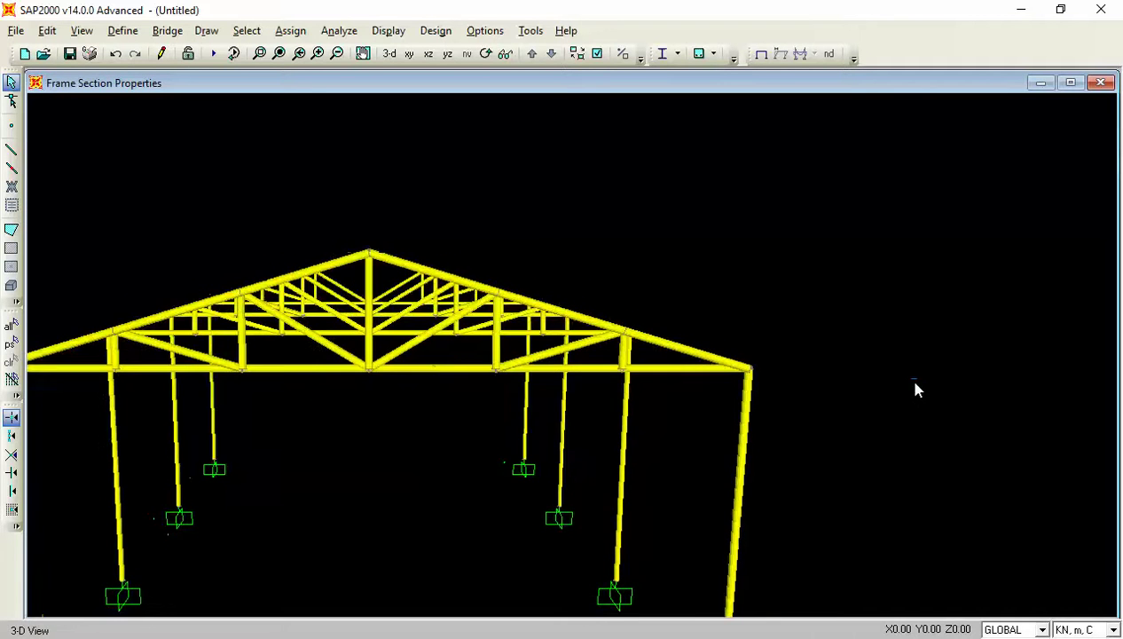
{"action": "key", "text": "ctrl+Left"}
{"action": "key", "text": "ctrl+Left"}
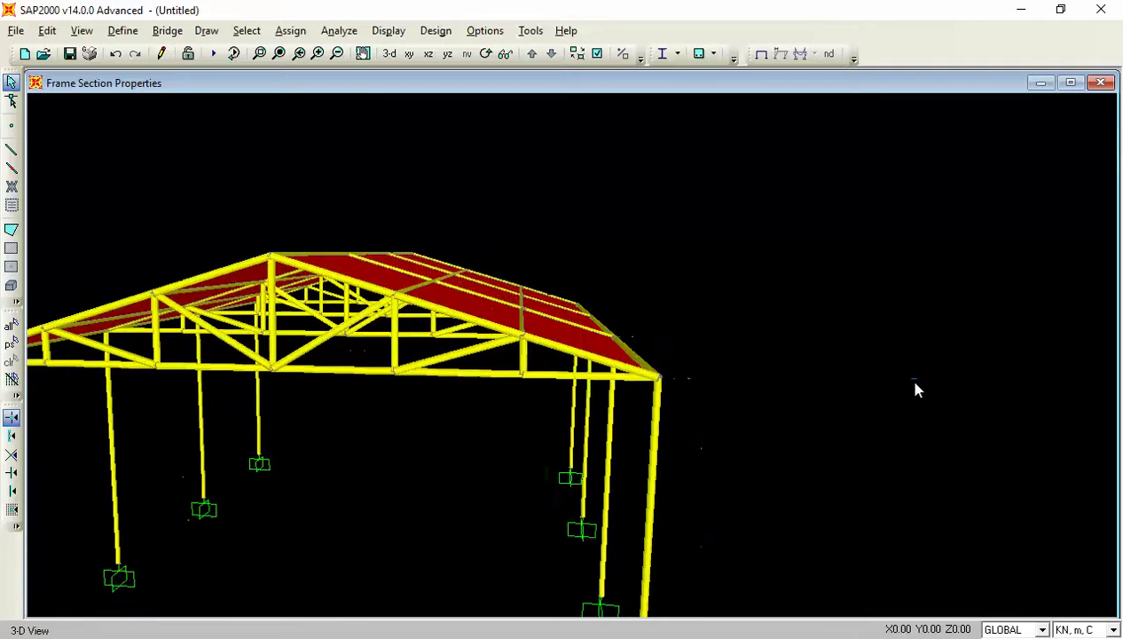
{"action": "key", "text": "ctrl+Left"}
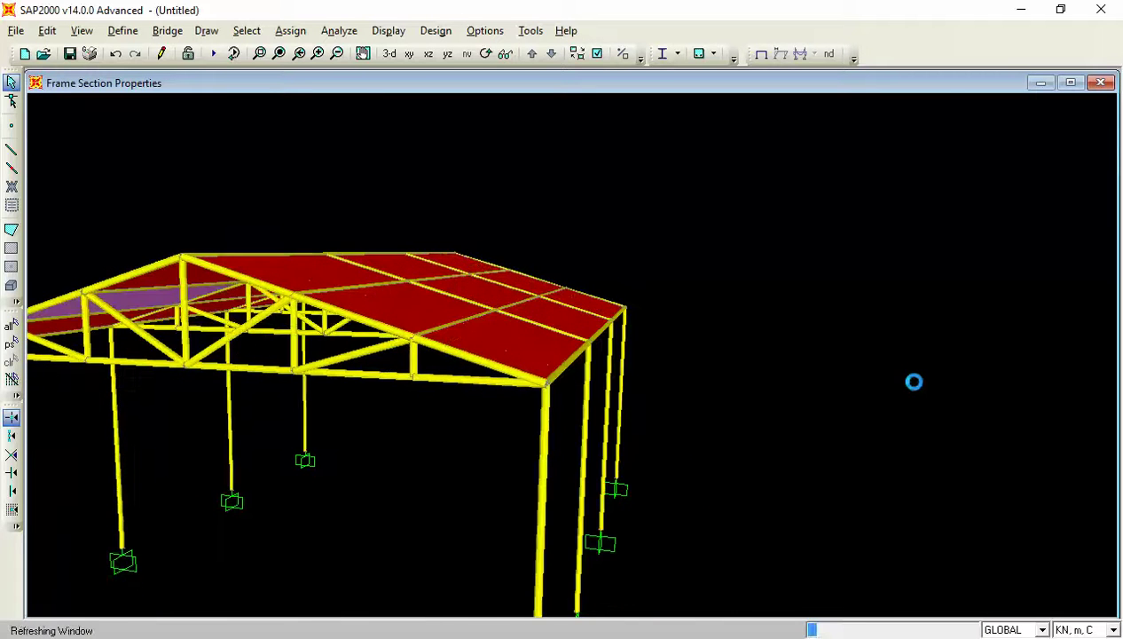
{"action": "key", "text": "ctrl+Left"}
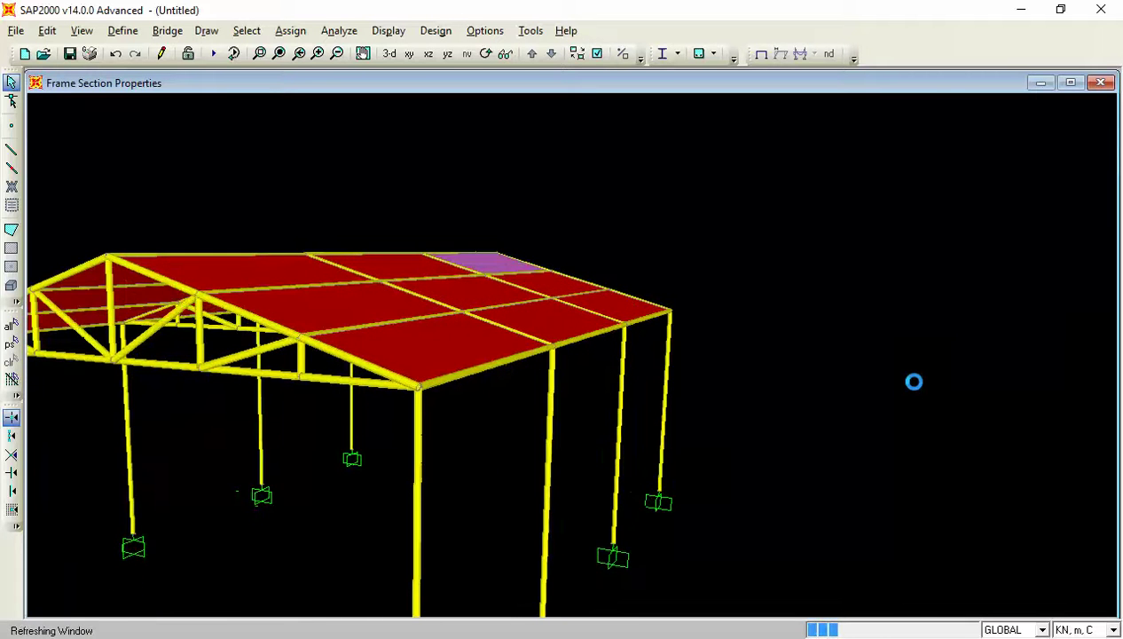
{"action": "key", "text": "ctrl+Left"}
{"action": "key", "text": "ctrl+Left"}
{"action": "key", "text": "ctrl+Left"}
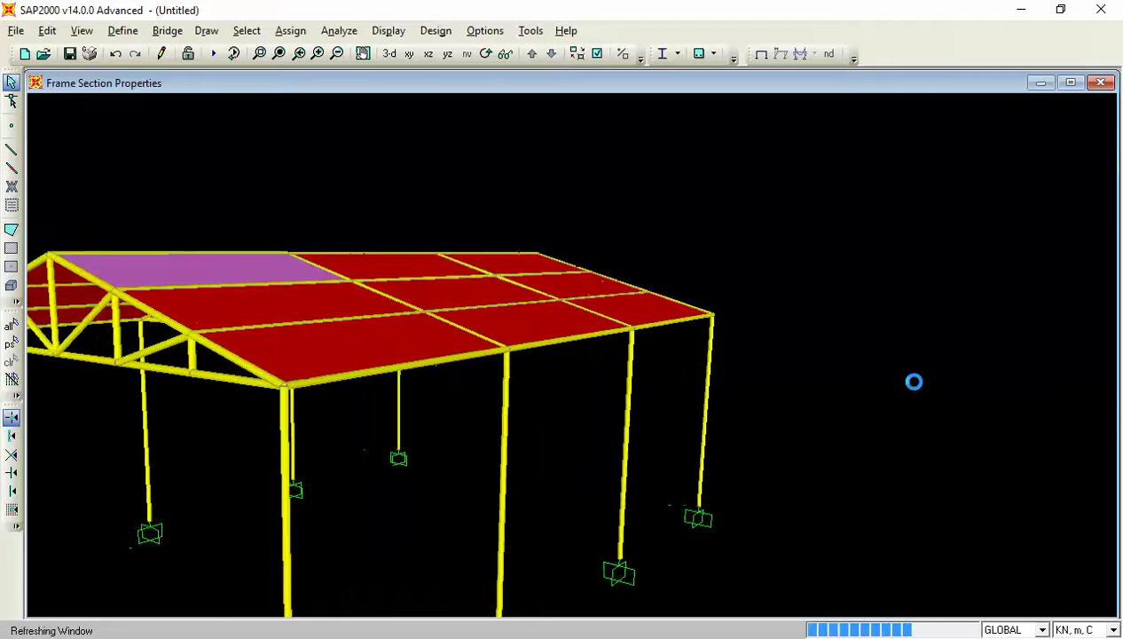
{"action": "key", "text": "ctrl+Left"}
{"action": "key", "text": "ctrl+Left"}
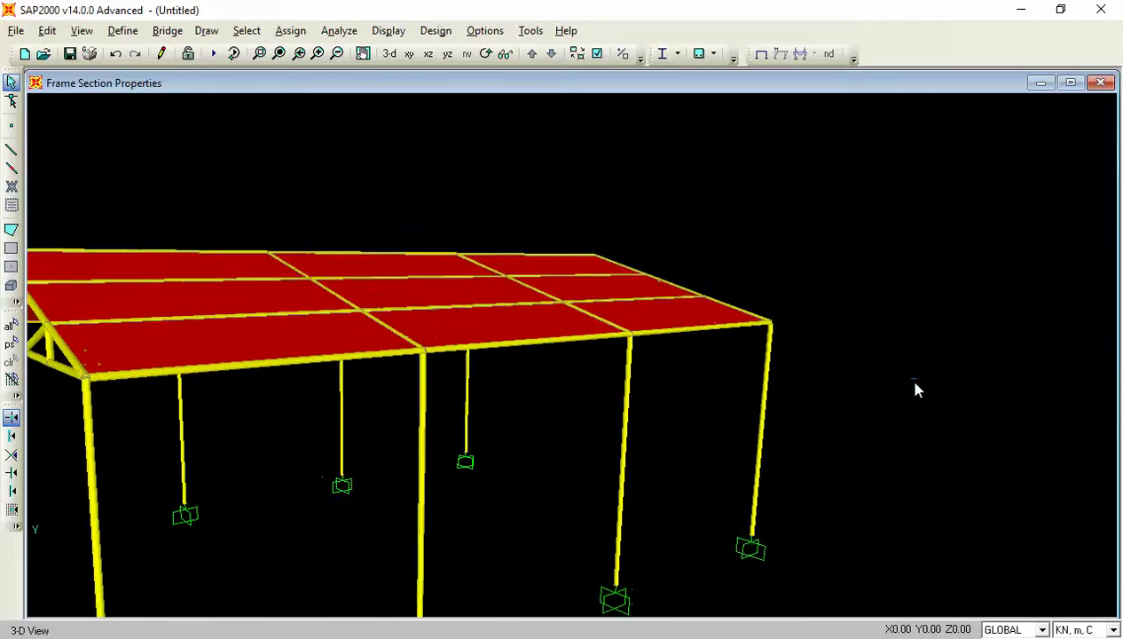
{"action": "key", "text": "ctrl+Left"}
{"action": "key", "text": "ctrl+Left"}
{"action": "key", "text": "ctrl+Left"}
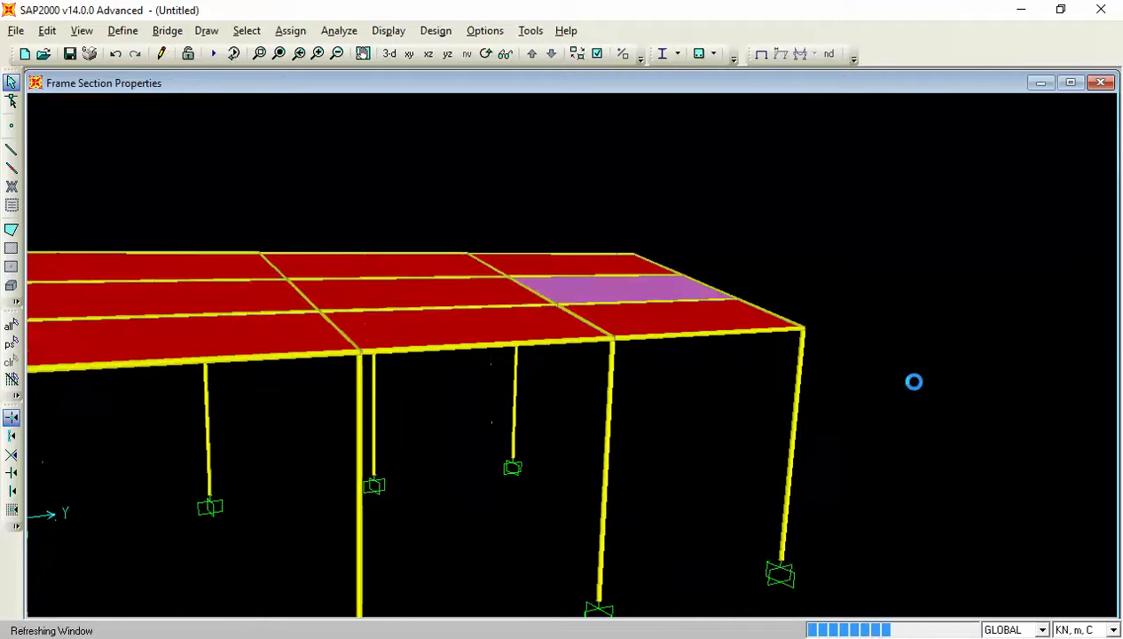
- Inspect the extruded roof structure by turning the 3-D view around its side and gable truss, with the whole frame in view
{"action": "key", "text": "ctrl+Left"}
{"action": "key", "text": "ctrl+Left"}
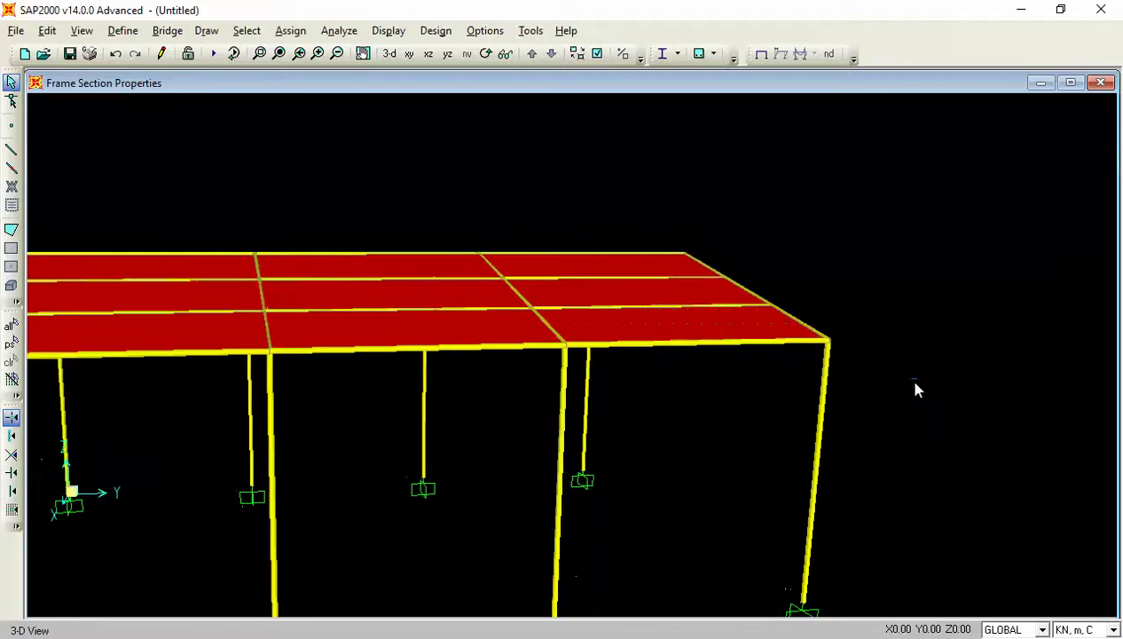
{"action": "key", "text": "ctrl+Left"}
{"action": "key", "text": "ctrl+Left"}
{"action": "key", "text": "ctrl+Left"}
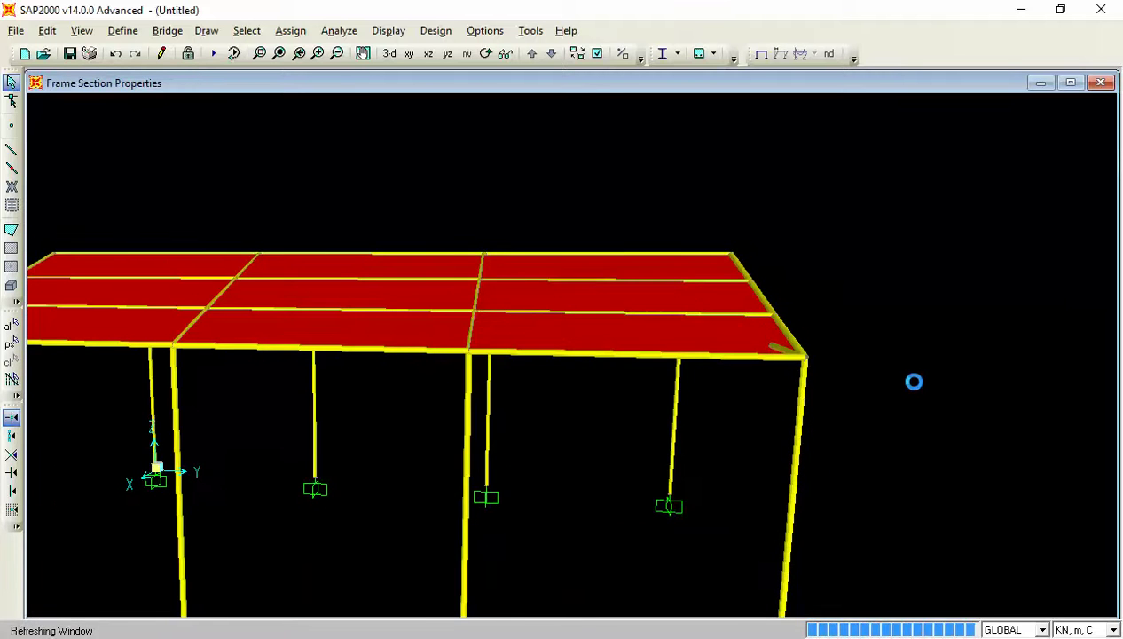
{"action": "key", "text": "ctrl+Left"}
{"action": "key", "text": "ctrl+Left"}
{"action": "key", "text": "ctrl+Left"}
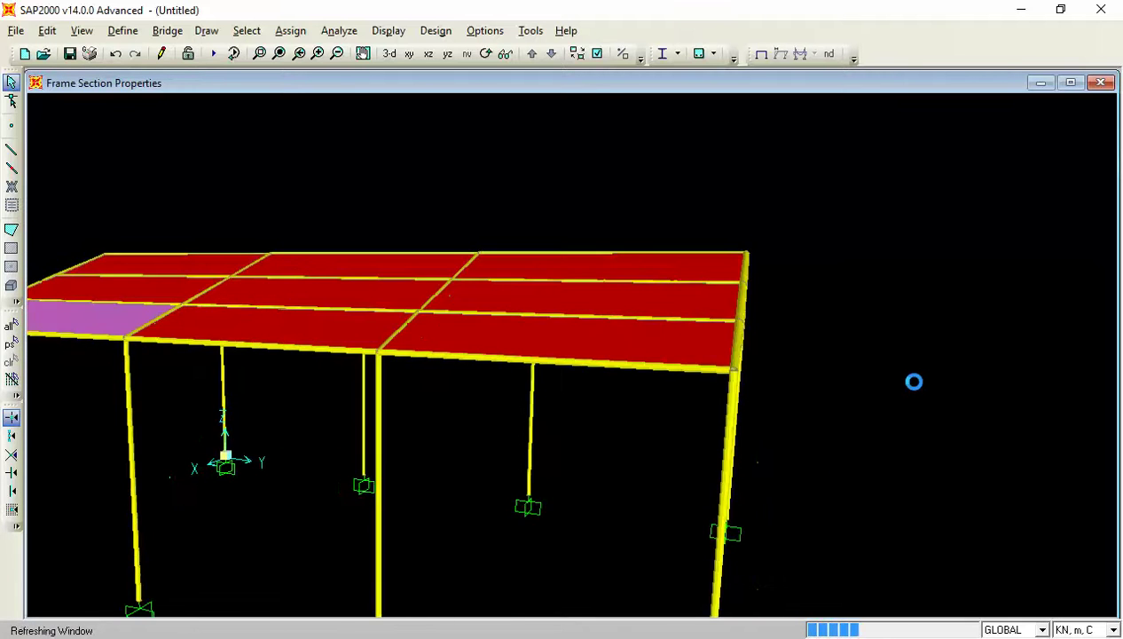
{"action": "key", "text": "ctrl+Left"}
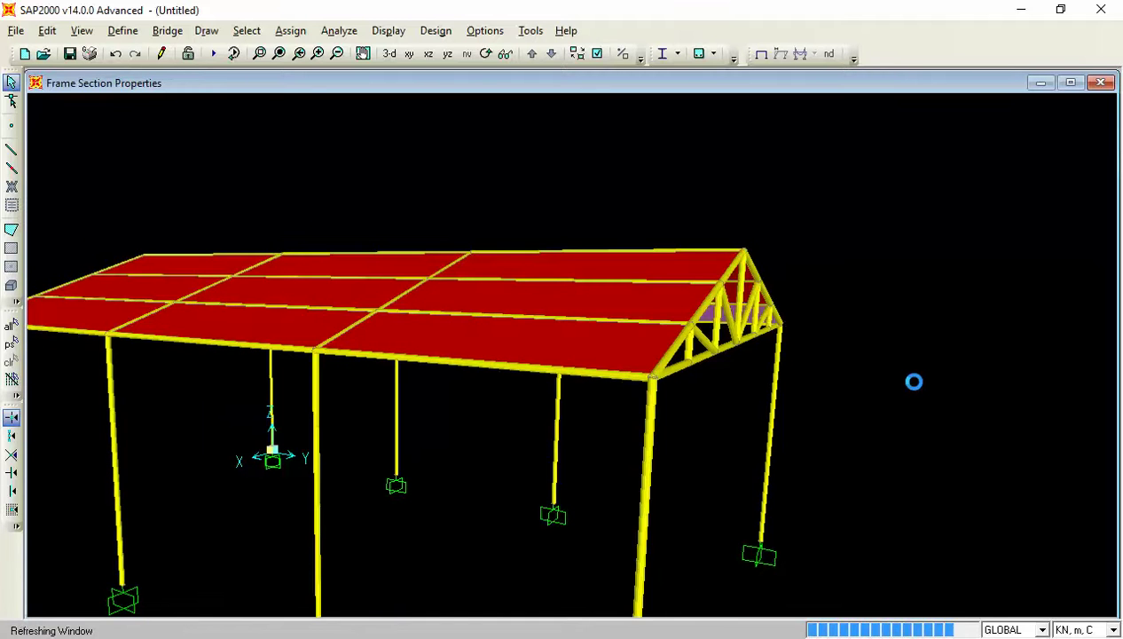
{"action": "key", "text": "ctrl+Left"}
{"action": "key", "text": "ctrl+Left"}
{"action": "key", "text": "ctrl+Left"}
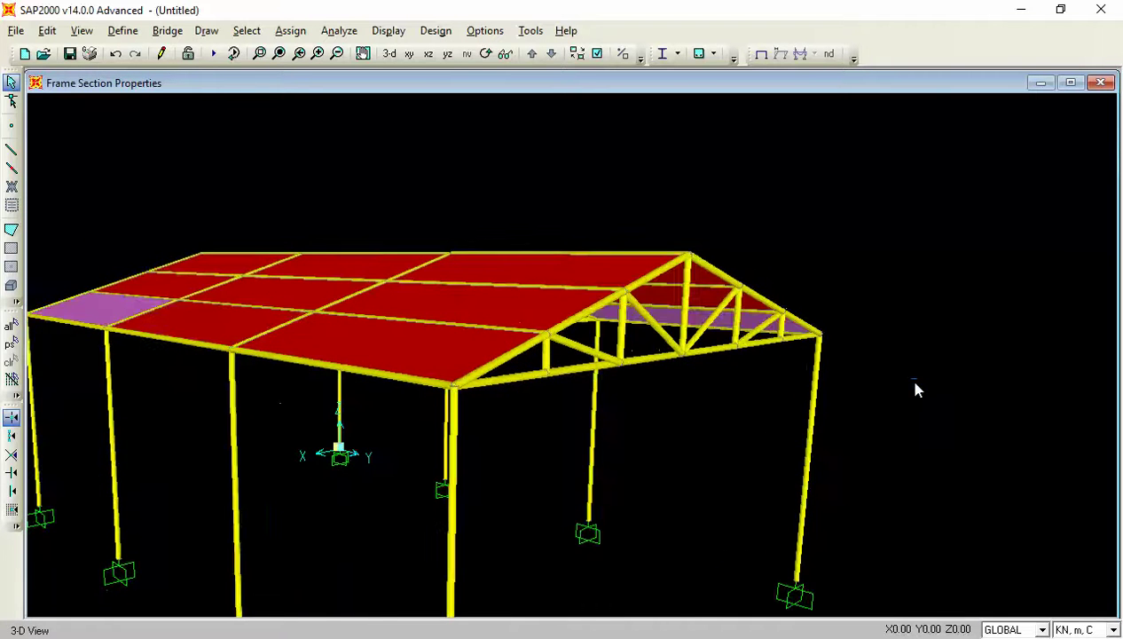
{"action": "key", "text": "ctrl+Left"}
{"action": "key", "text": "ctrl+Left"}
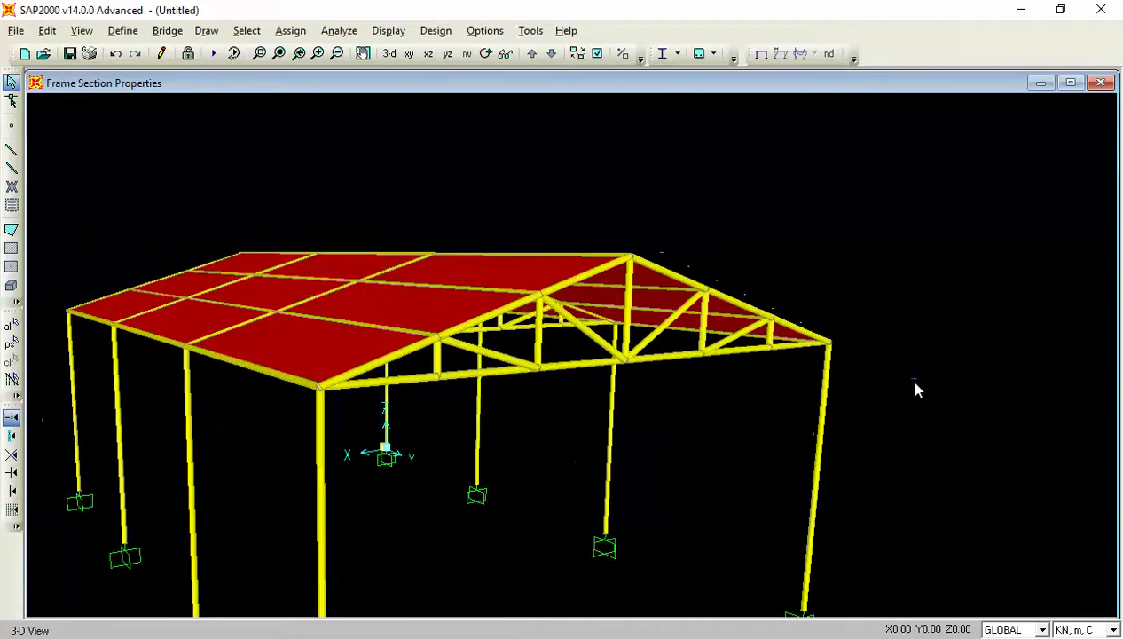
{"action": "key", "text": "ctrl+Left"}
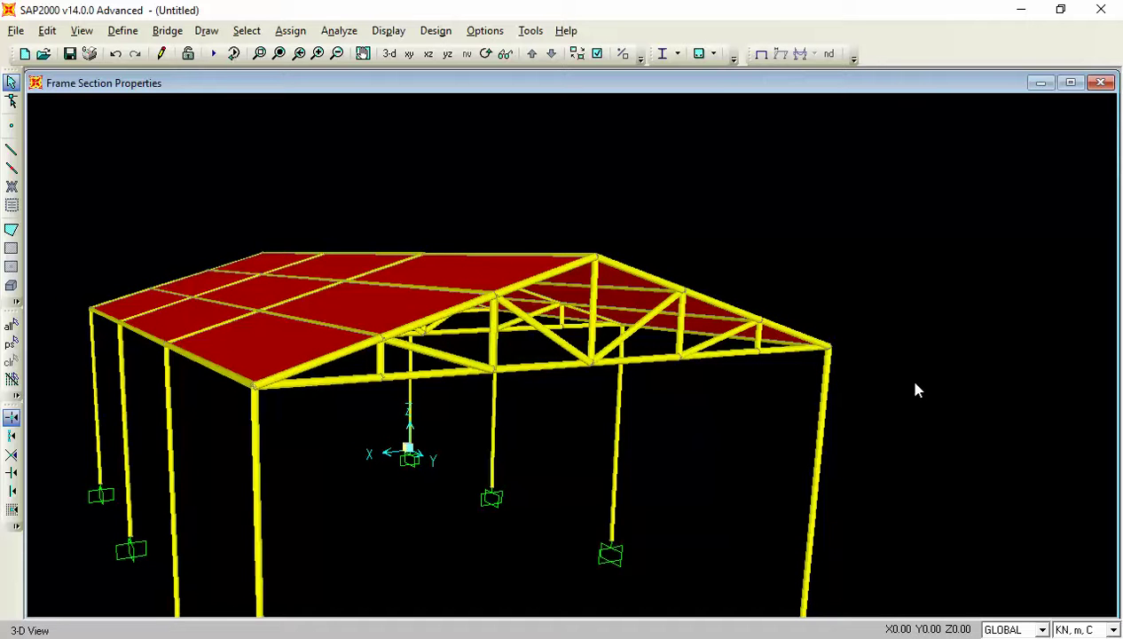
{"action": "key", "text": "ctrl+Left"}
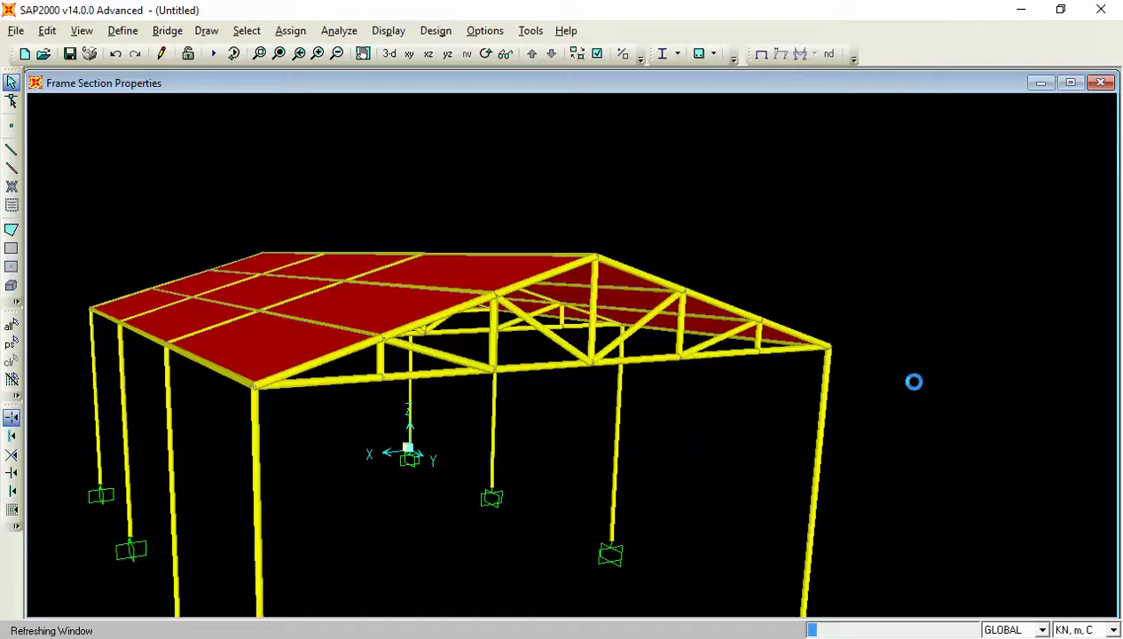
{"action": "key", "text": "ctrl+Left"}
{"action": "key", "text": "ctrl+Left"}
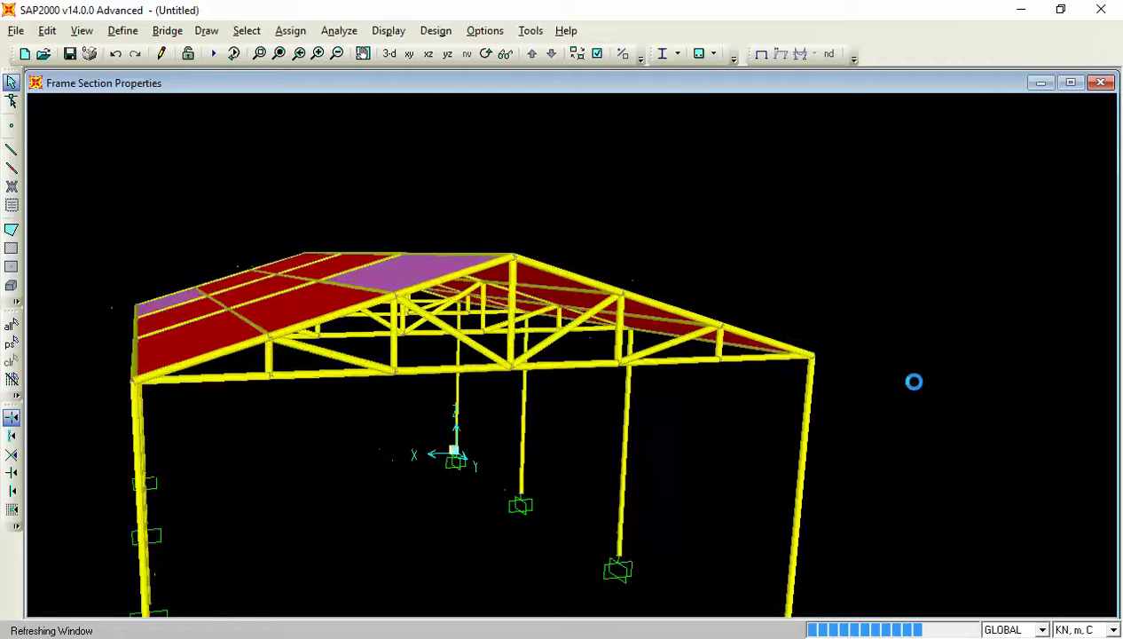
{"action": "key", "text": "ctrl+Left"}
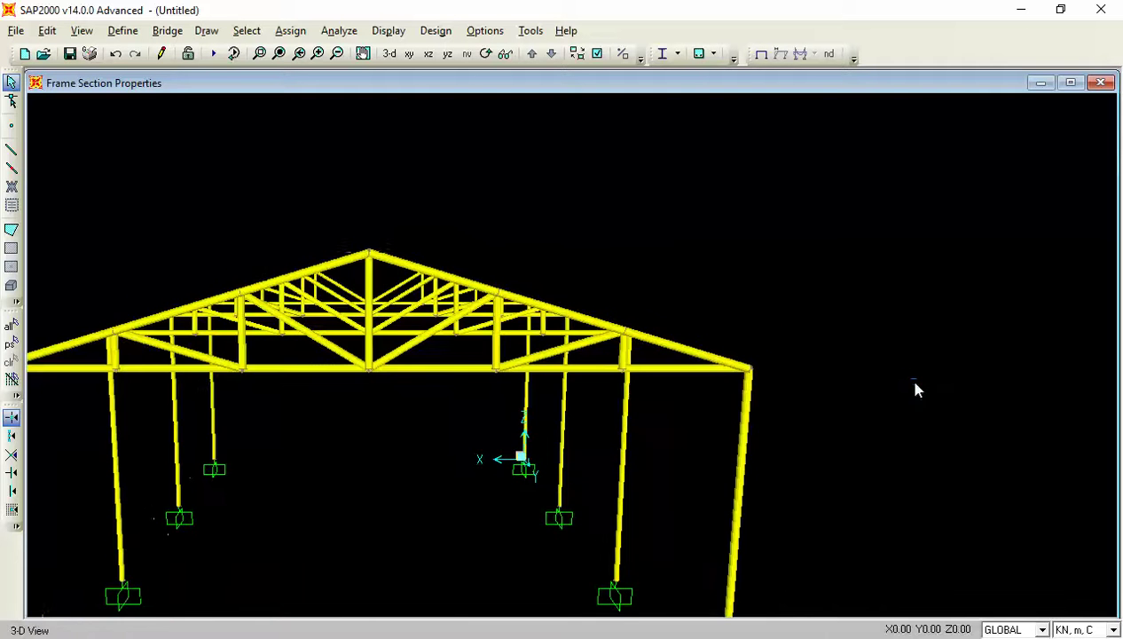
{"action": "key", "text": "ctrl+Left"}
{"action": "key", "text": "ctrl+Left"}
{"action": "key", "text": "ctrl+Left"}
{"action": "key", "text": "ctrl+Left"}
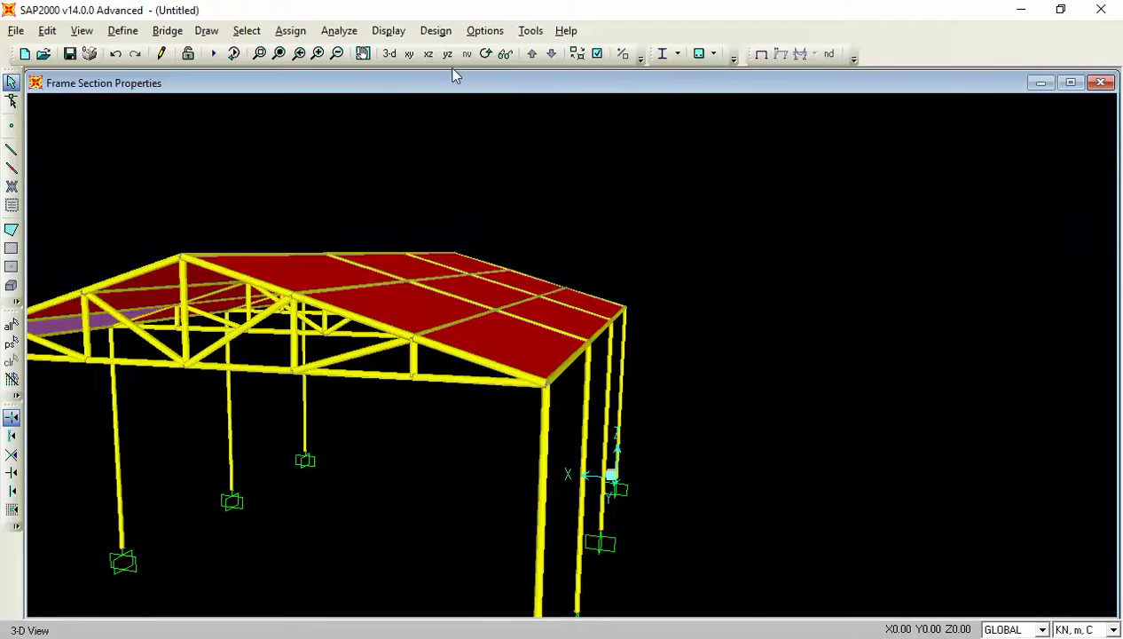
{"action": "left_click", "coordinate": [363, 53]}
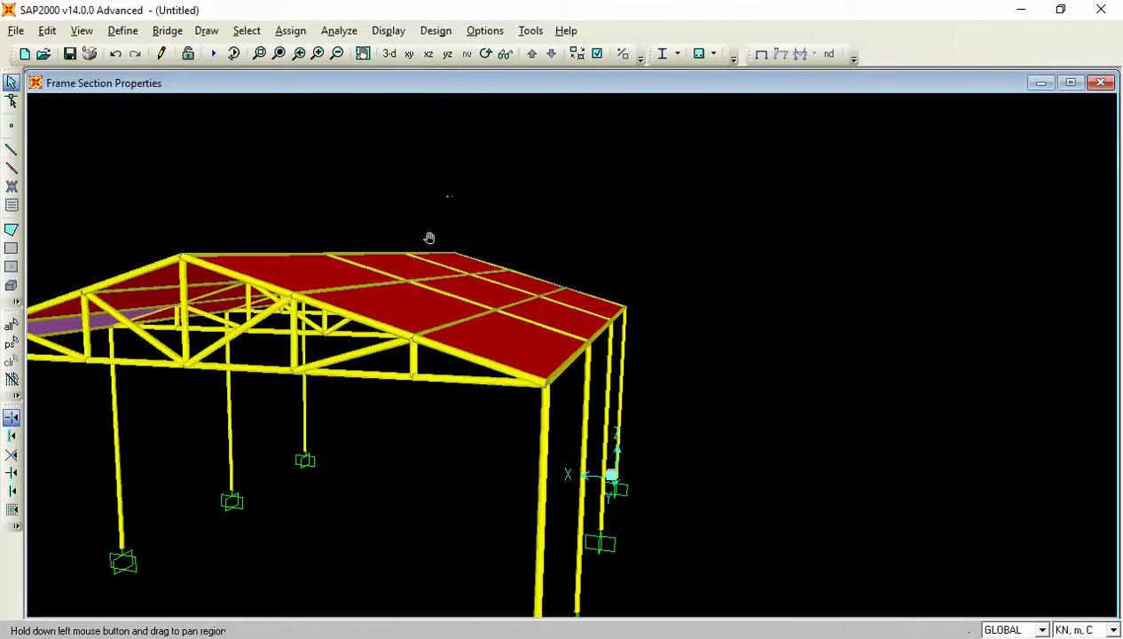
{"action": "left_click_drag", "start_coordinate": [429, 238], "coordinate": [724, 169]}
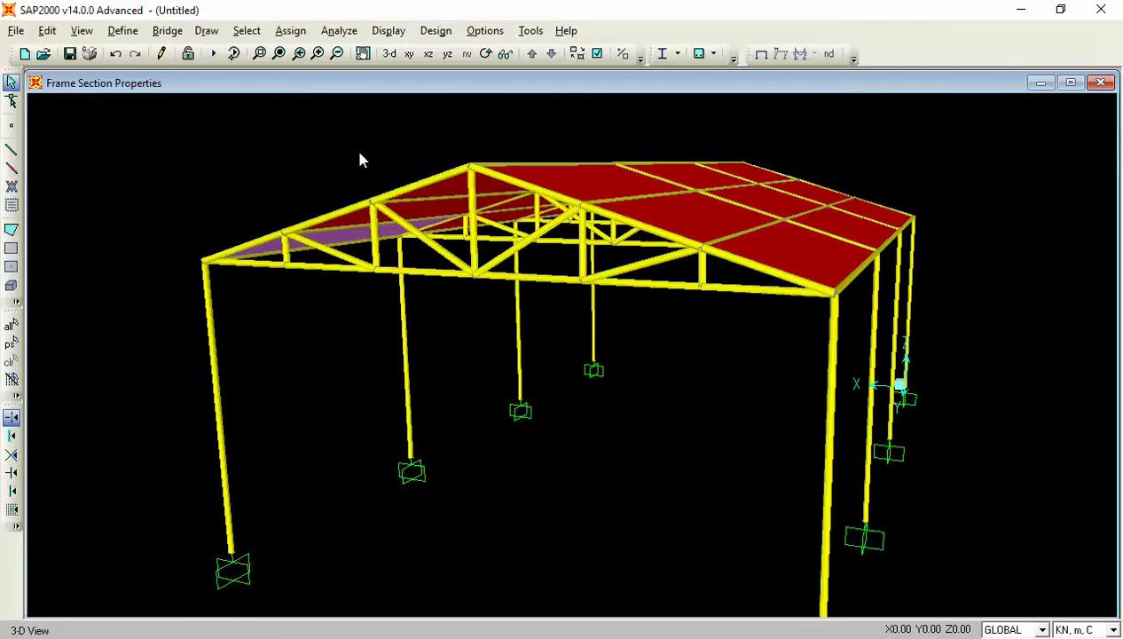
- Turn off frame Releases and Extrude View in the display options for the active window
{"action": "left_click", "coordinate": [597, 53]}
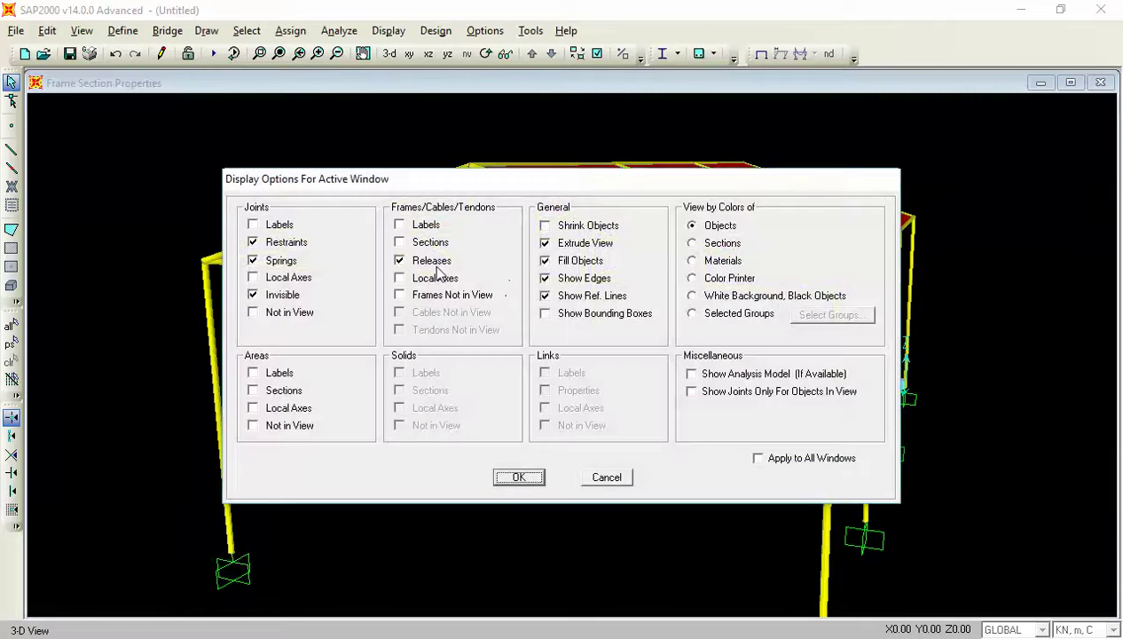
{"action": "left_click", "coordinate": [422, 267]}
{"action": "left_click", "coordinate": [519, 477]}
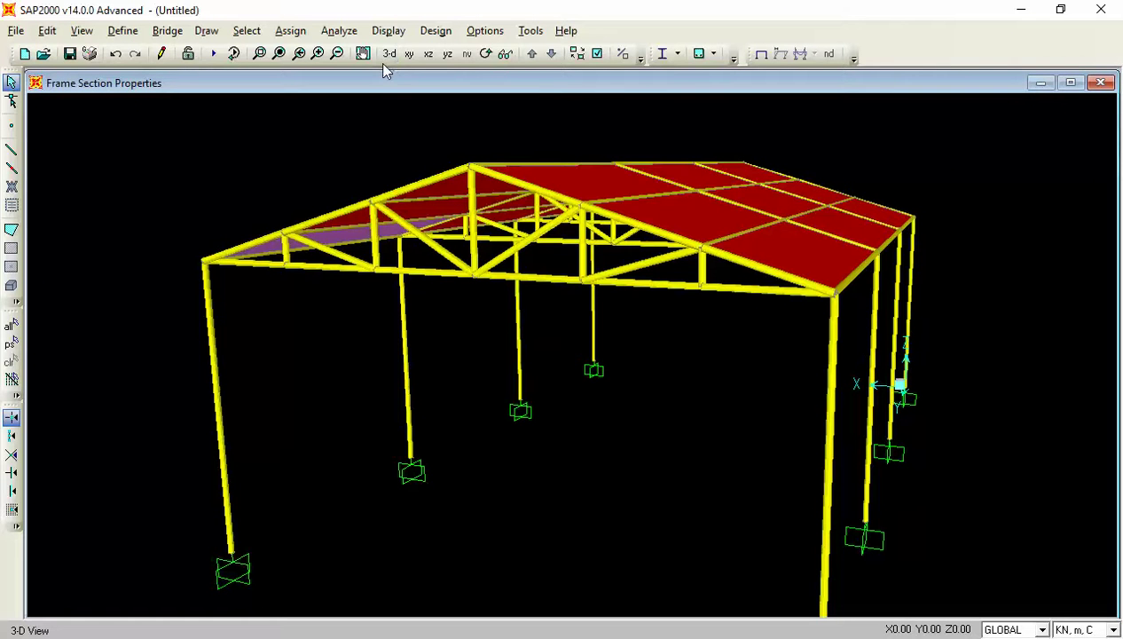
{"action": "left_click", "coordinate": [598, 53]}
{"action": "left_click", "coordinate": [544, 243]}
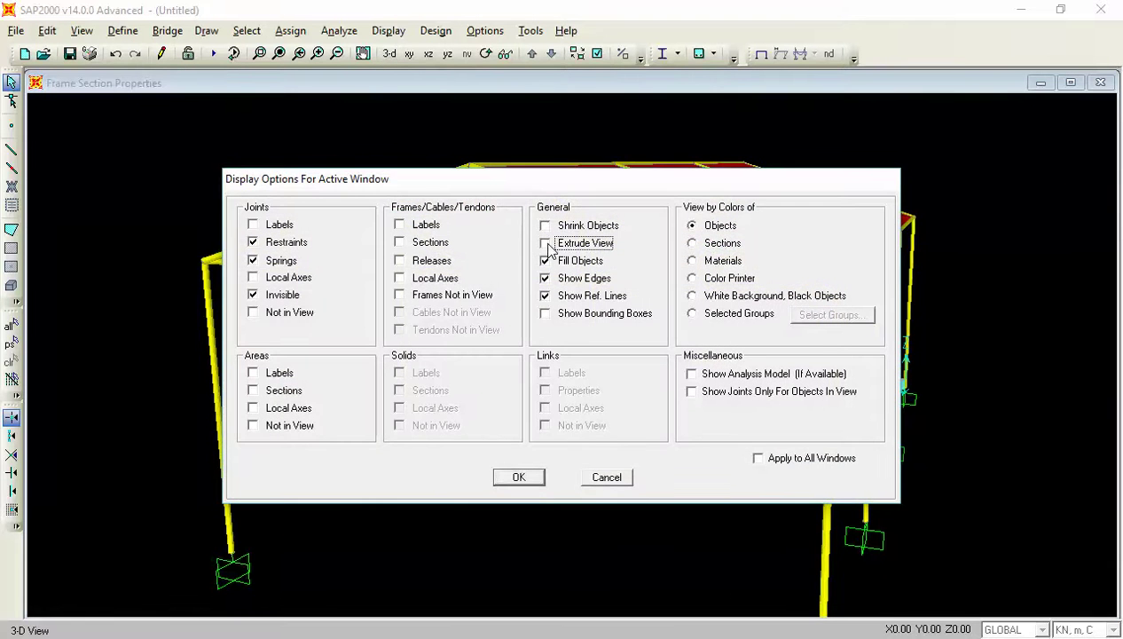
{"action": "left_click", "coordinate": [519, 477]}
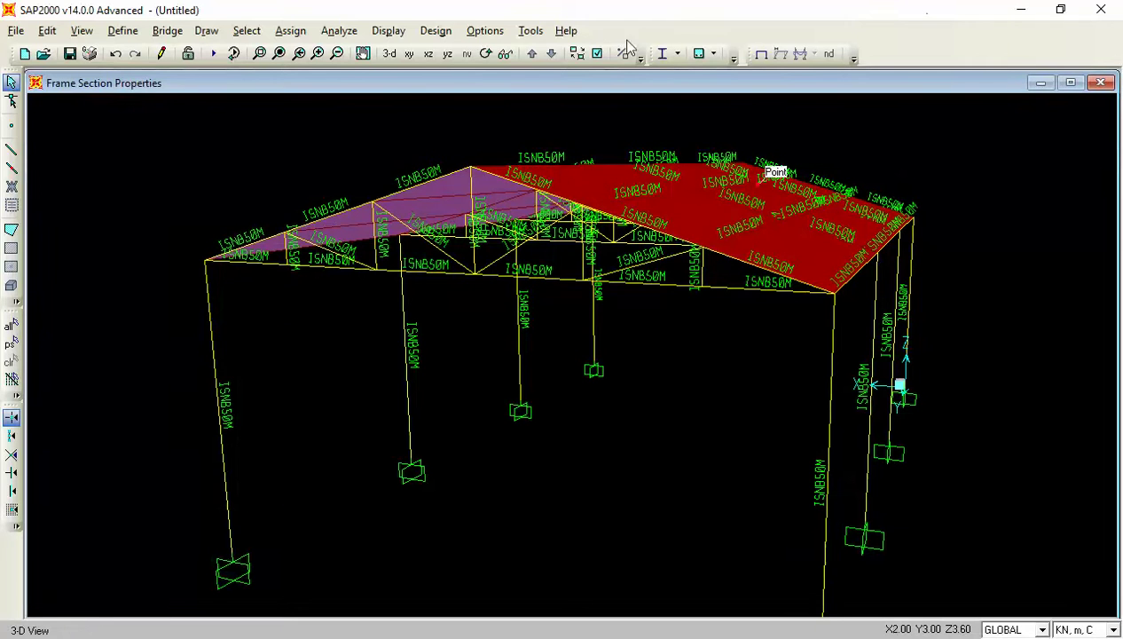
{"action": "left_click", "coordinate": [600, 53]}
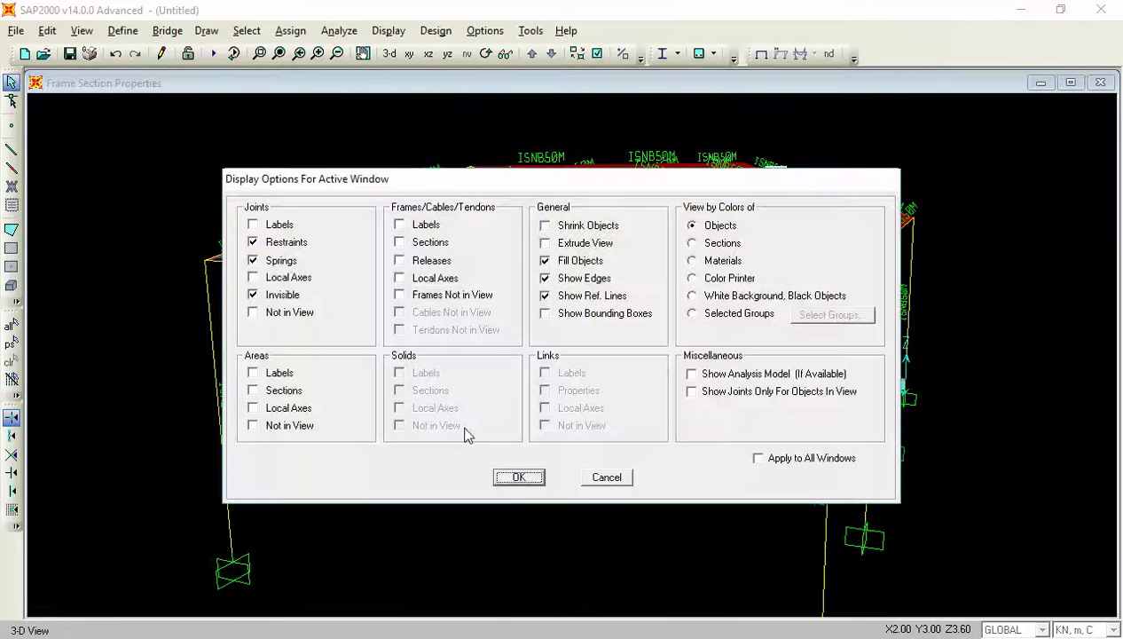
{"action": "left_click", "coordinate": [513, 479]}
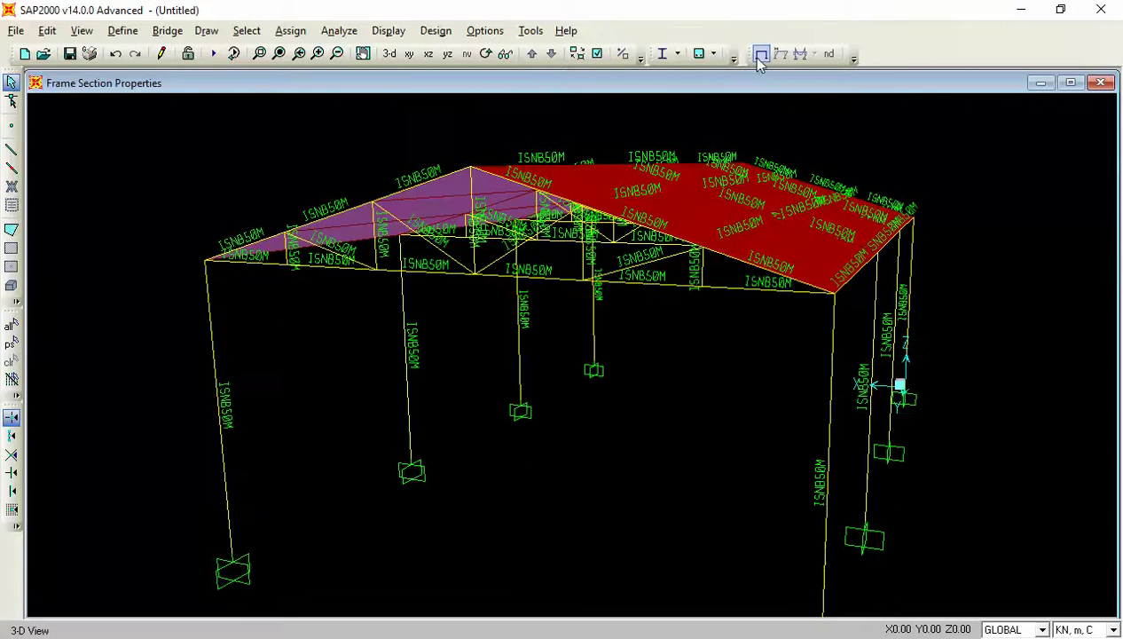
- Show the undeformed shape without section labels in the default 3-D view, with the structure centred in the window
{"action": "left_click", "coordinate": [761, 55]}
{"action": "left_click", "coordinate": [389, 54]}
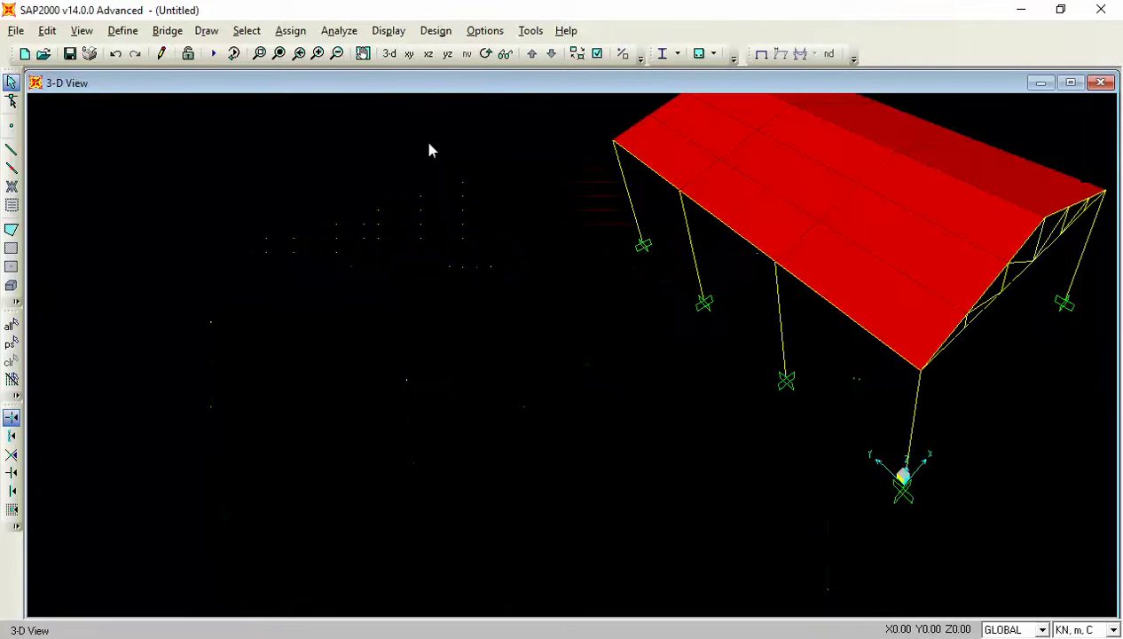
{"action": "left_click", "coordinate": [363, 53]}
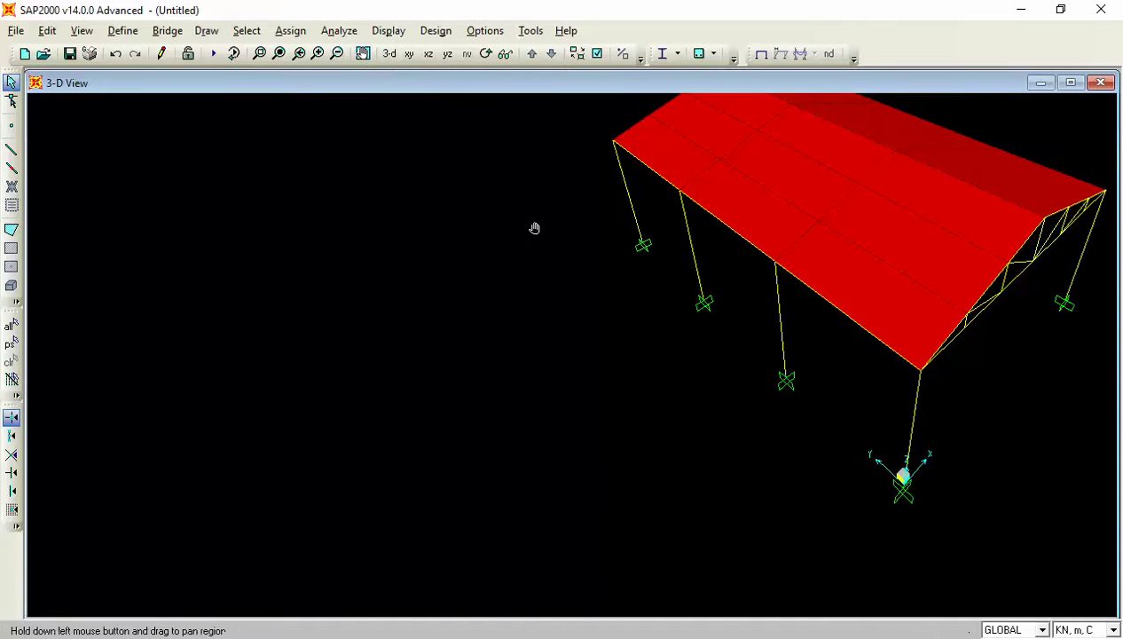
{"action": "left_click_drag", "start_coordinate": [534, 228], "coordinate": [310, 361]}
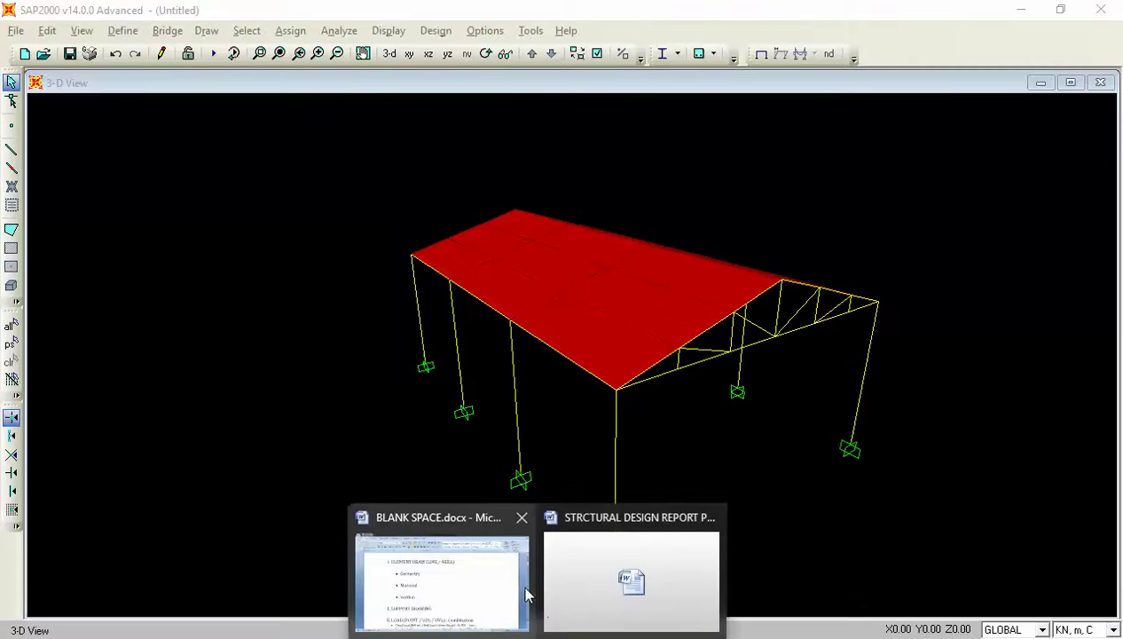
- Switch to BLANK SPACE.docx in Word and review the outline from element drawing through support drawing to loads and combination
{"action": "left_click", "coordinate": [479, 578]}
{"action": "left_click", "coordinate": [399, 335]}
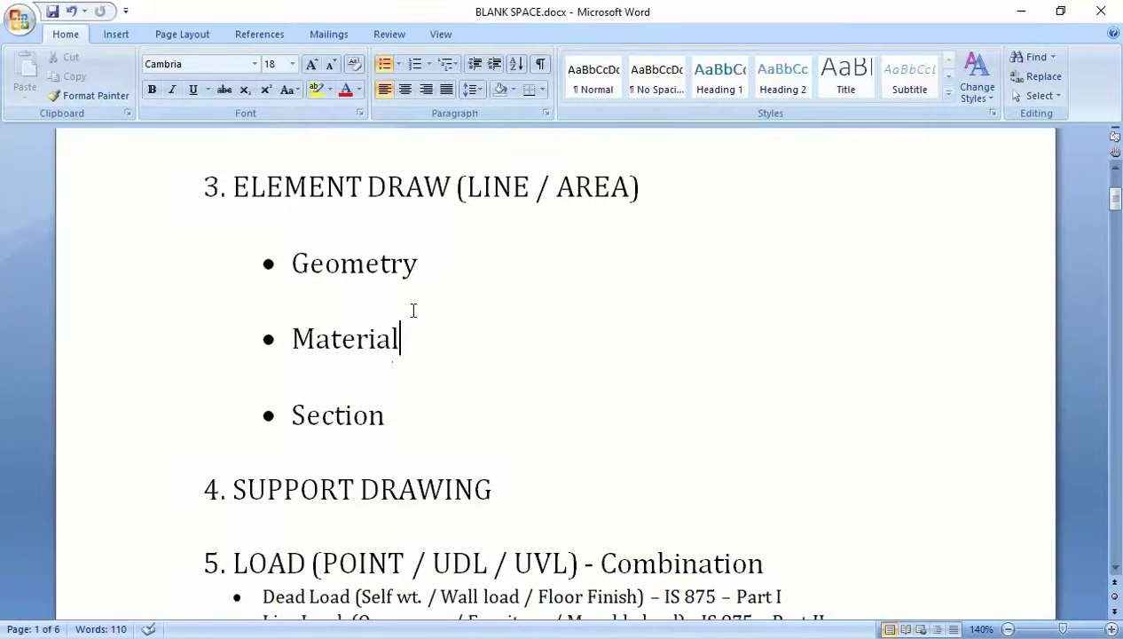
{"action": "left_click", "coordinate": [394, 421]}
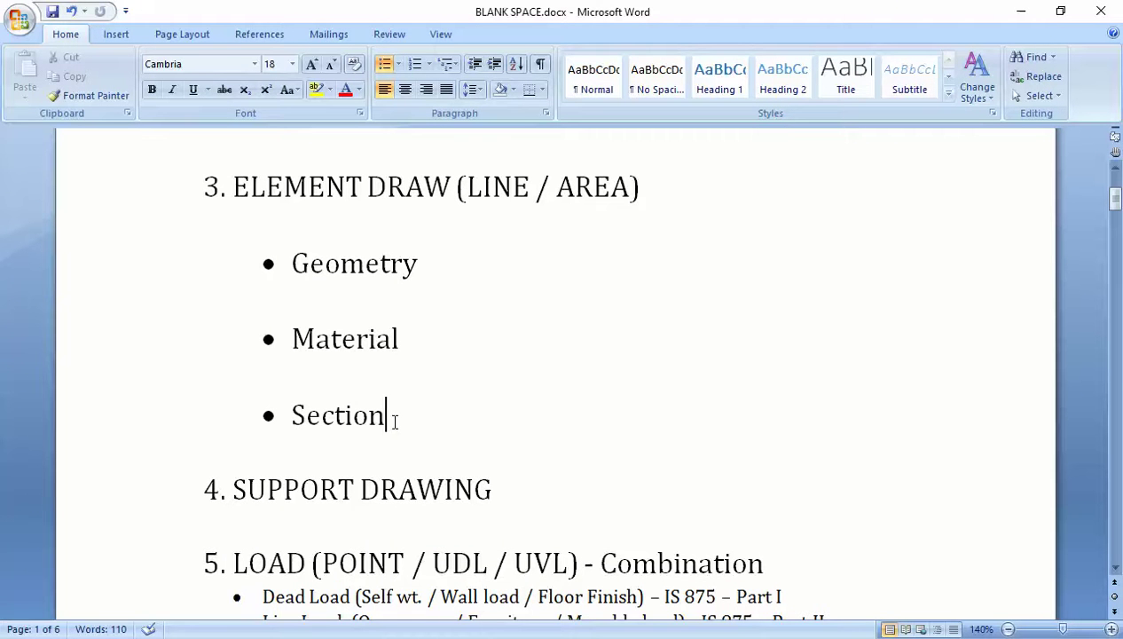
{"action": "left_click", "coordinate": [506, 491]}
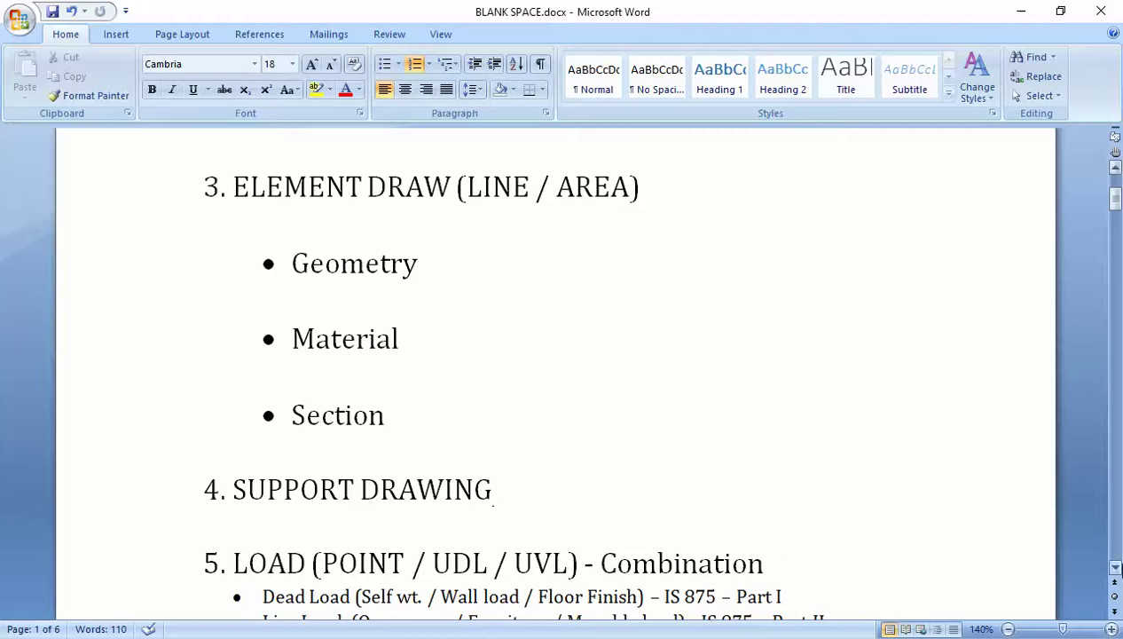
{"action": "left_click", "coordinate": [1116, 573]}
{"action": "left_click", "coordinate": [1116, 572]}
{"action": "left_click", "coordinate": [1116, 572]}
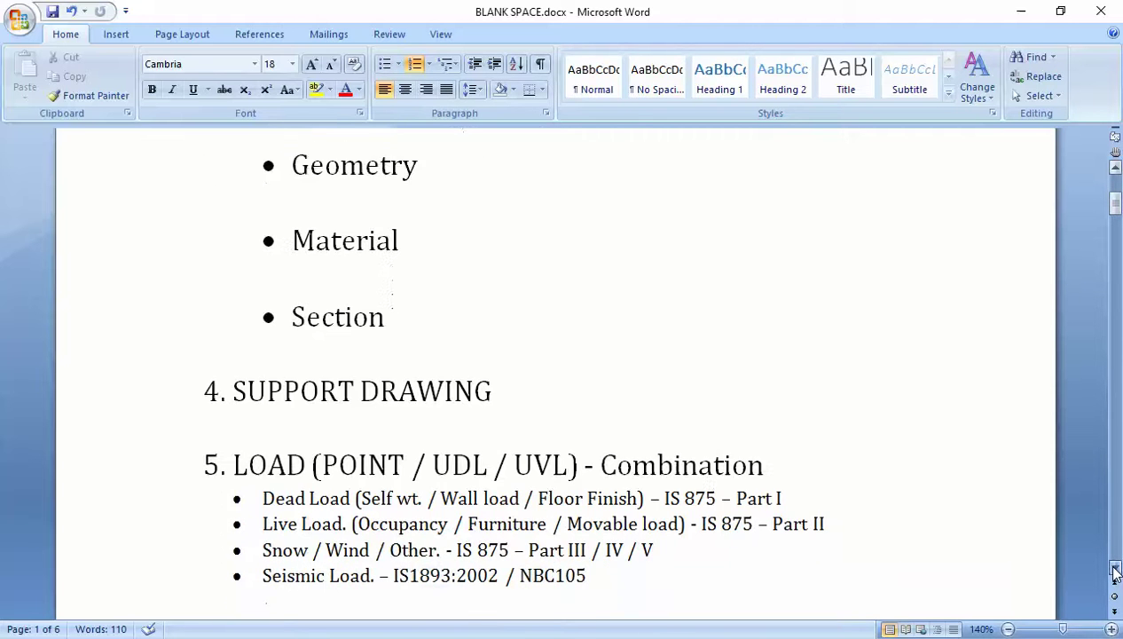
{"action": "left_click", "coordinate": [1117, 572]}
{"action": "left_click", "coordinate": [1116, 572]}
{"action": "left_click", "coordinate": [1116, 572]}
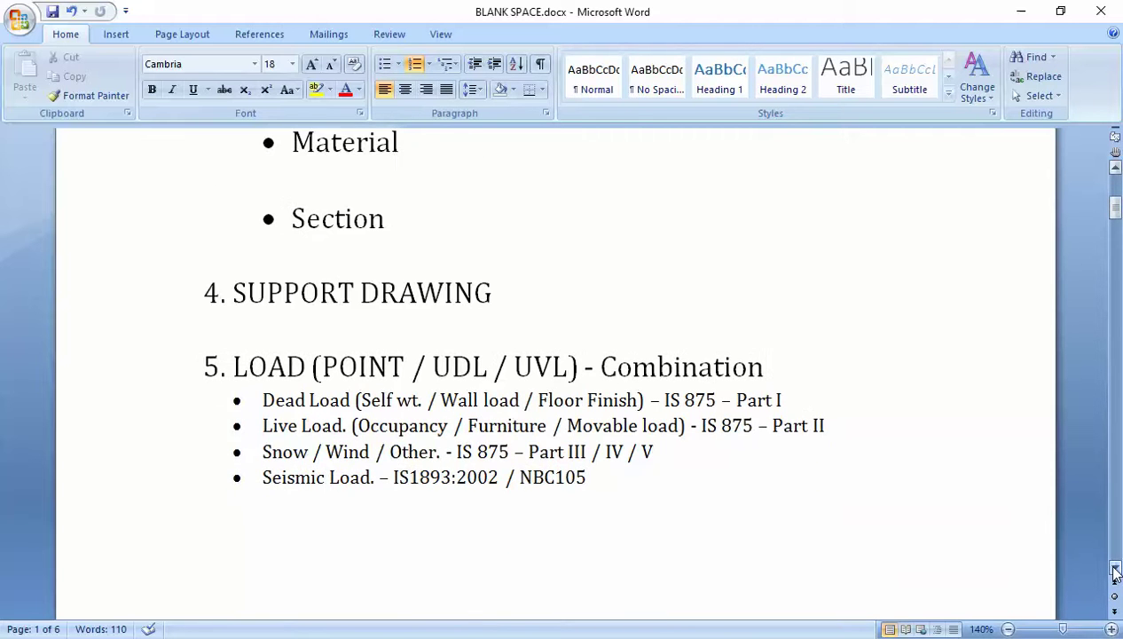
{"action": "left_click", "coordinate": [1116, 573]}
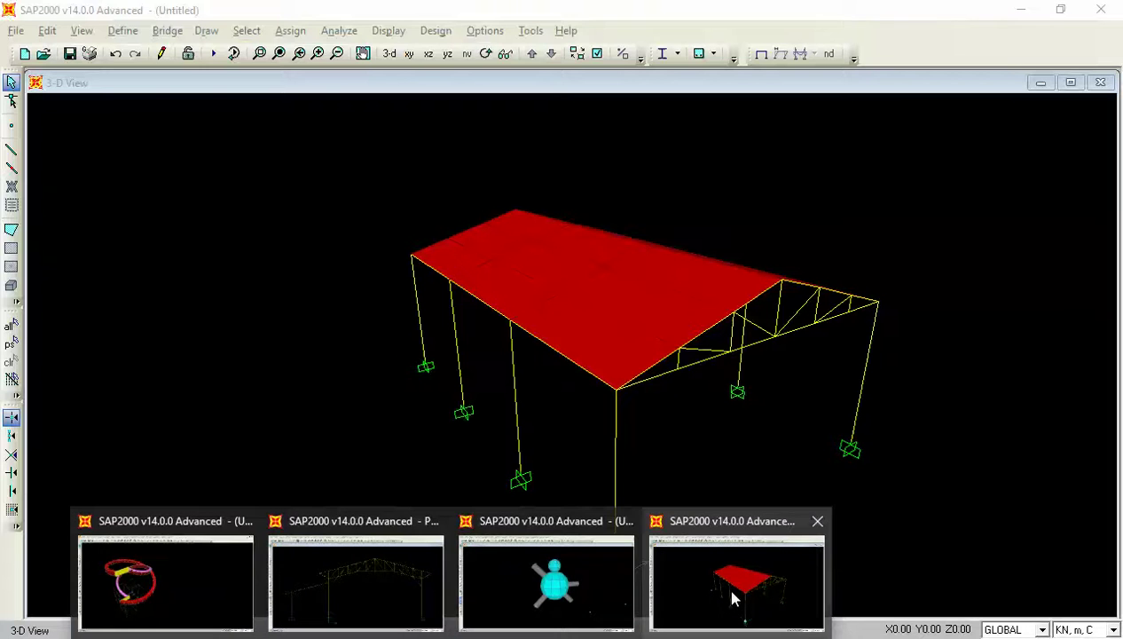
- Switch to the SAP2000 roof model and add a load pattern CGI of type DEAD with self weight multiplier 0
{"action": "left_click", "coordinate": [733, 598]}
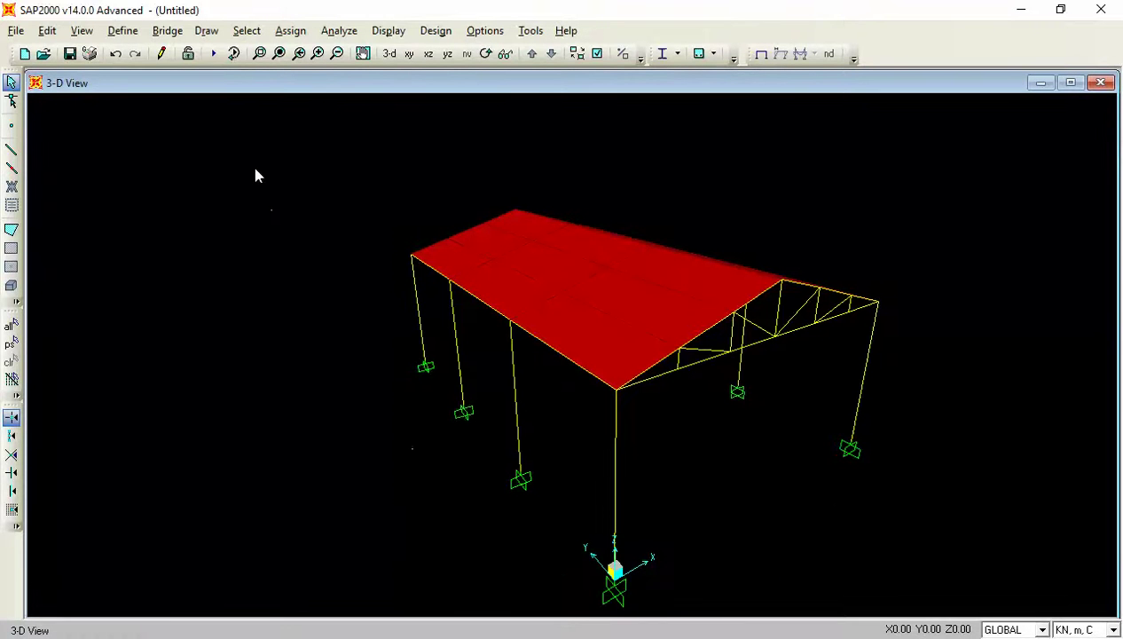
{"action": "left_click", "coordinate": [123, 31]}
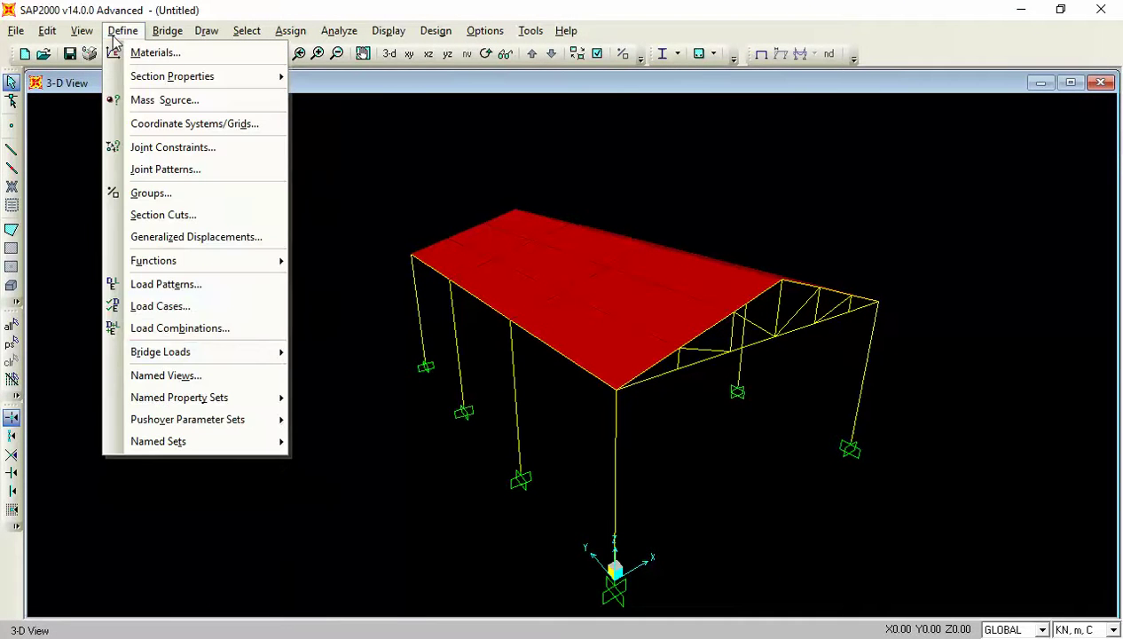
{"action": "left_click", "coordinate": [201, 291]}
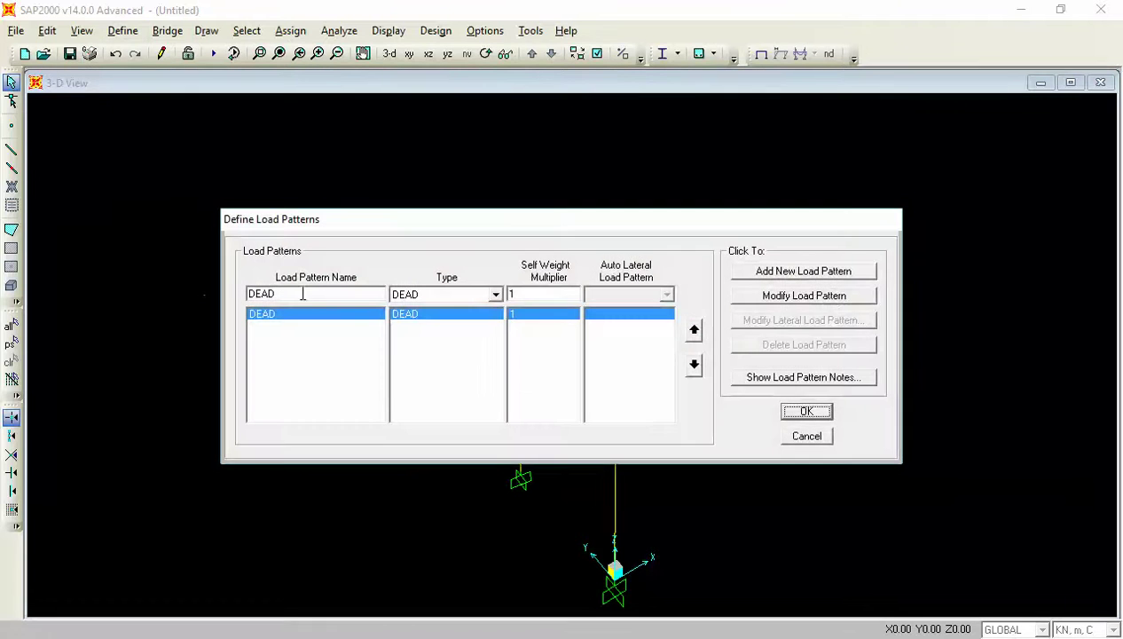
{"action": "left_click", "coordinate": [756, 279]}
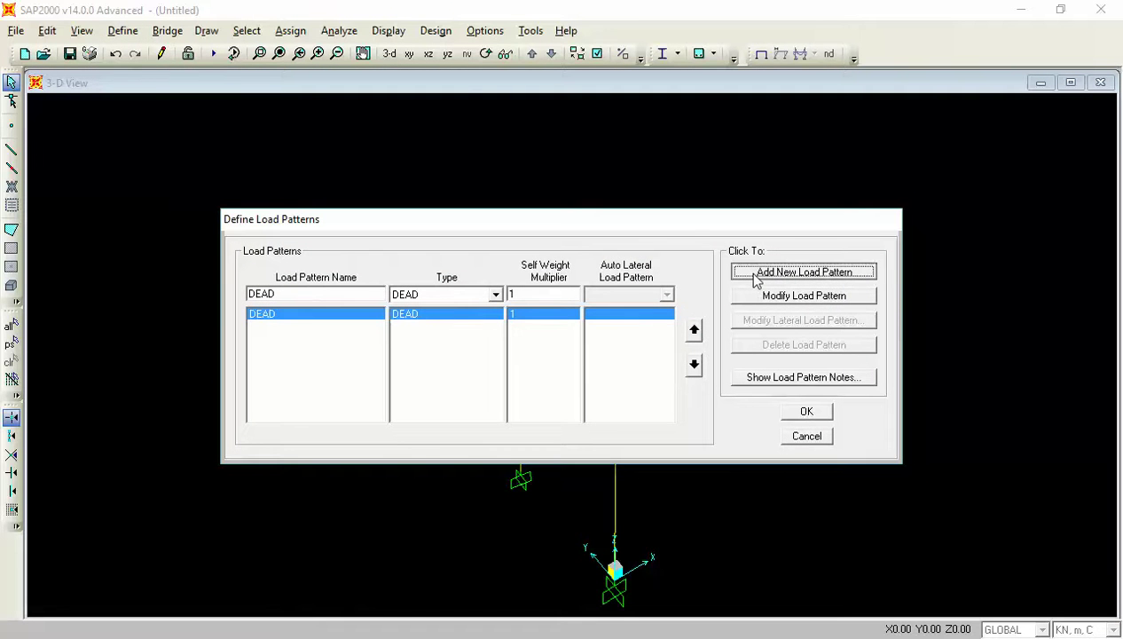
{"action": "double_click", "coordinate": [304, 295]}
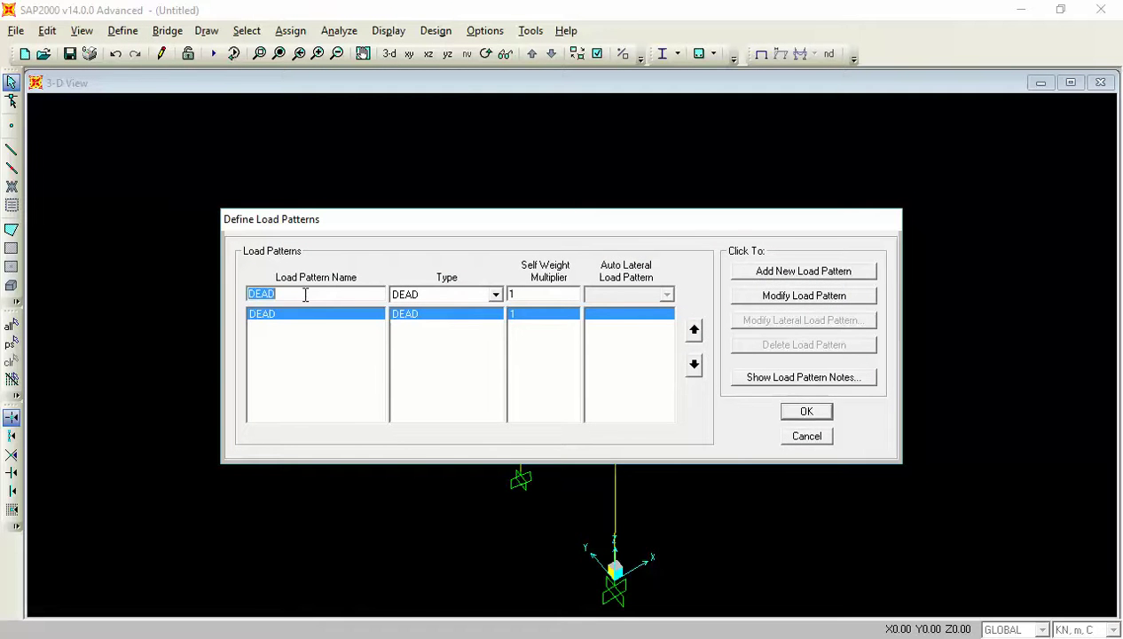
{"action": "type", "text": "CGI"}
{"action": "left_click", "coordinate": [495, 295]}
{"action": "left_click", "coordinate": [494, 295]}
{"action": "left_click", "coordinate": [494, 294]}
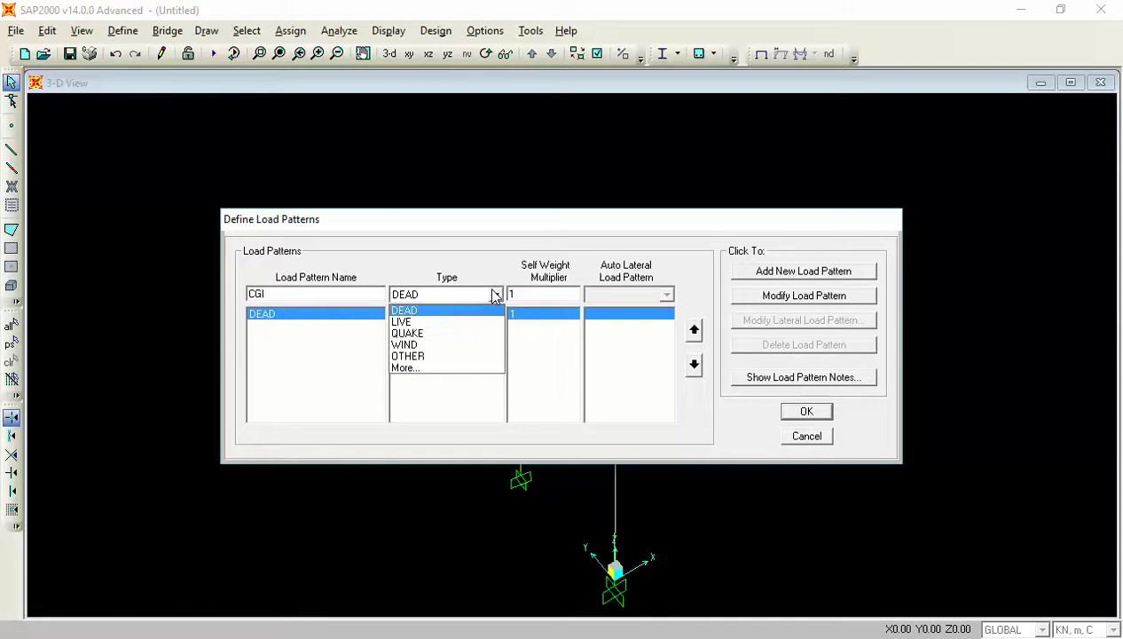
{"action": "left_click", "coordinate": [494, 295]}
{"action": "double_click", "coordinate": [513, 295]}
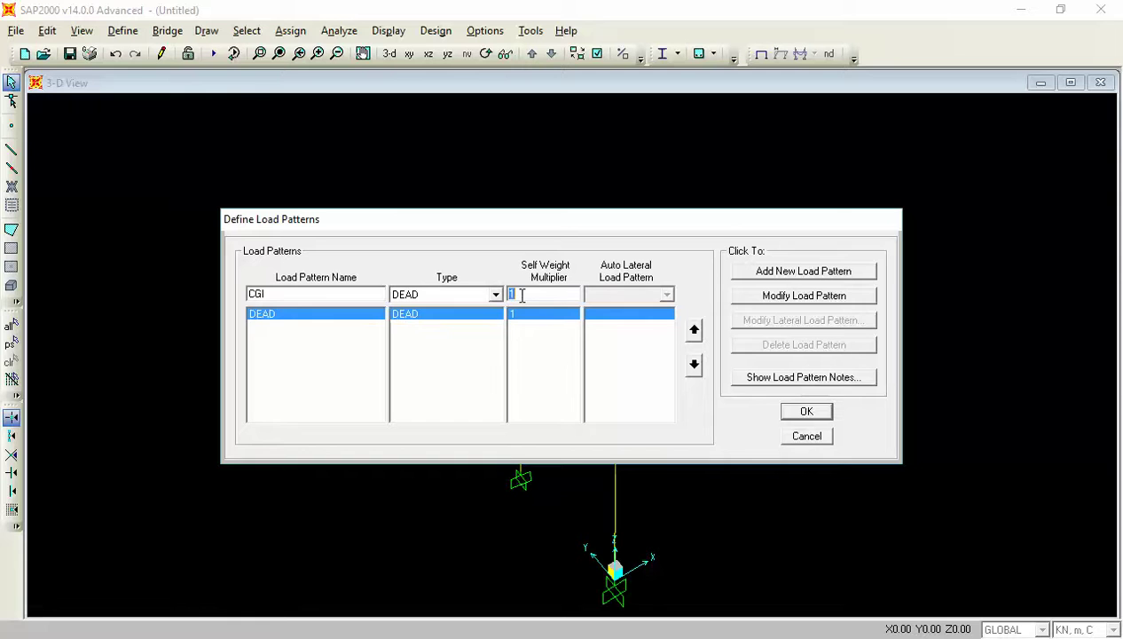
{"action": "type", "text": "0"}
{"action": "left_click", "coordinate": [772, 273]}
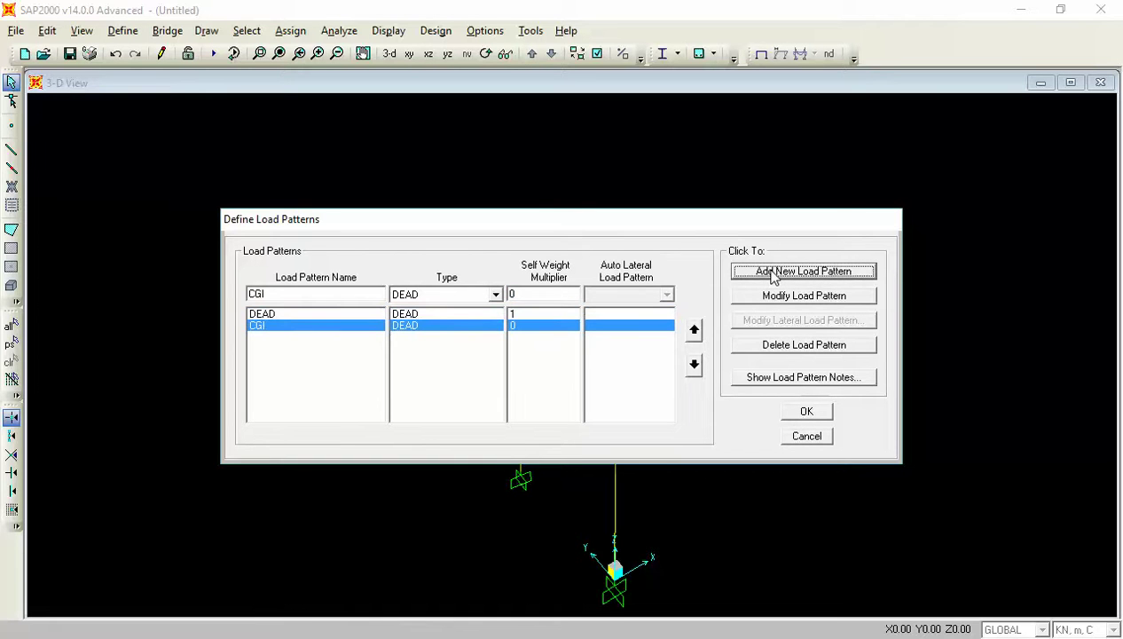
- Add a load pattern named LIVE with type LIVE and self weight multiplier 0
{"action": "double_click", "coordinate": [300, 293]}
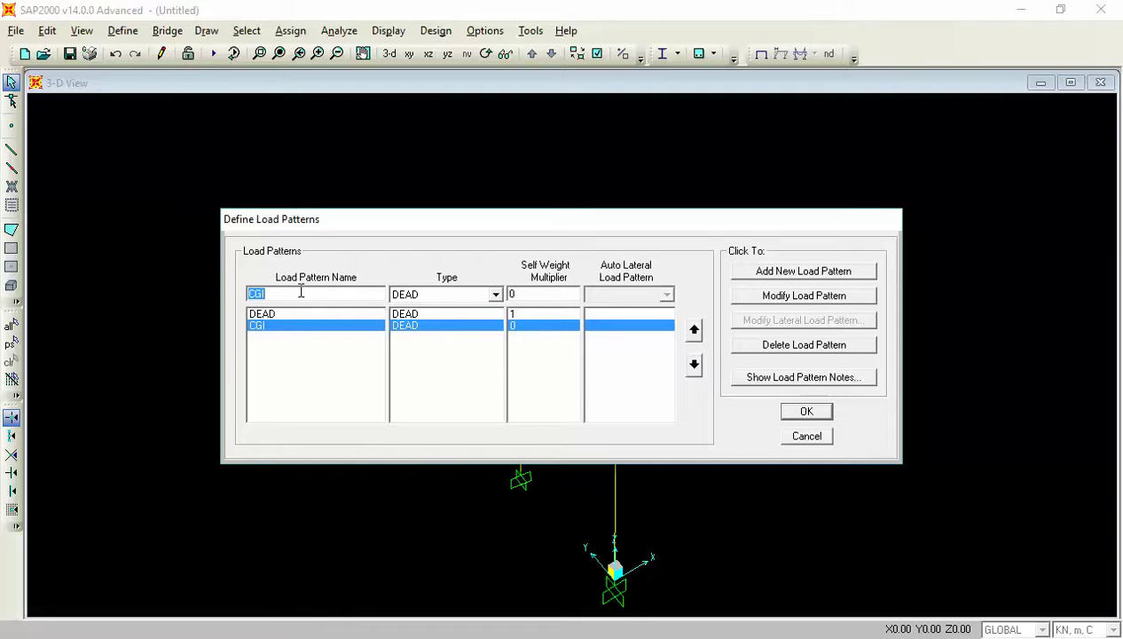
{"action": "type", "text": "Liv"}
{"action": "key", "text": "BackSpace"}
{"action": "key", "text": "BackSpace"}
{"action": "type", "text": "I"}
{"action": "type", "text": "E"}
{"action": "left_click", "coordinate": [475, 296]}
{"action": "left_click", "coordinate": [470, 326]}
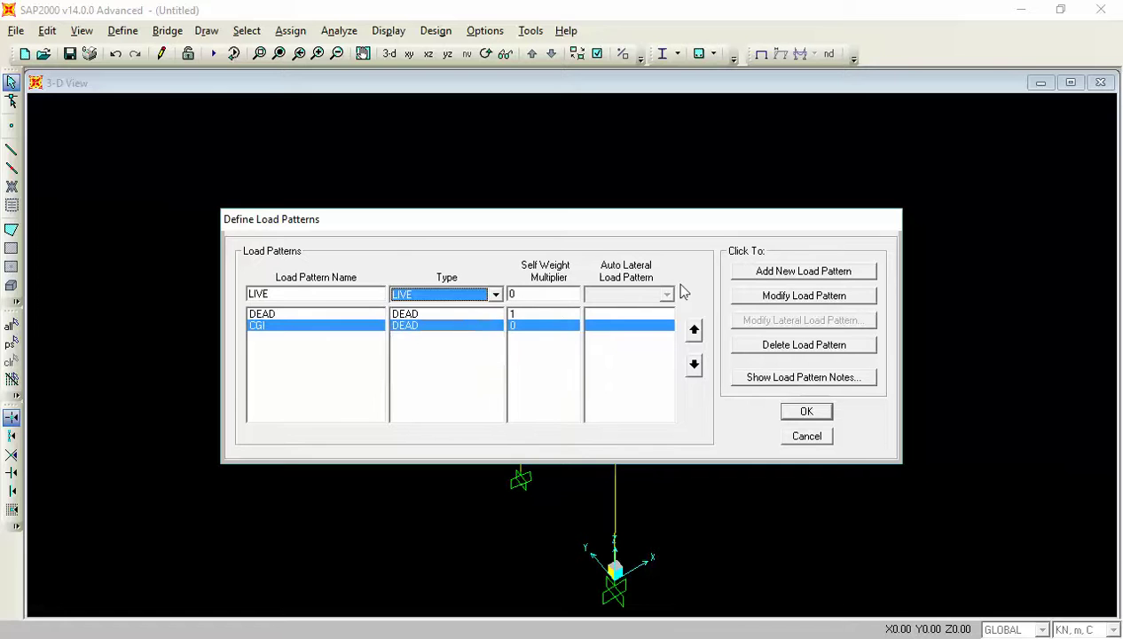
{"action": "left_click", "coordinate": [772, 276]}
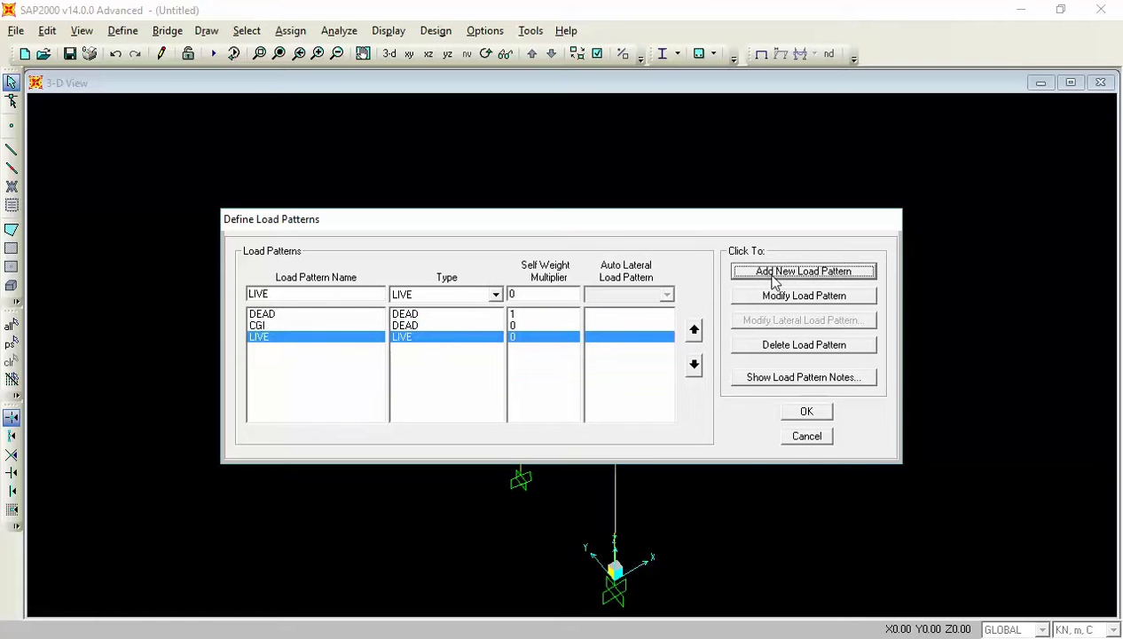
- Add a load pattern named WIND with type WIND, self weight multiplier 0 and auto lateral load pattern None
{"action": "double_click", "coordinate": [330, 295]}
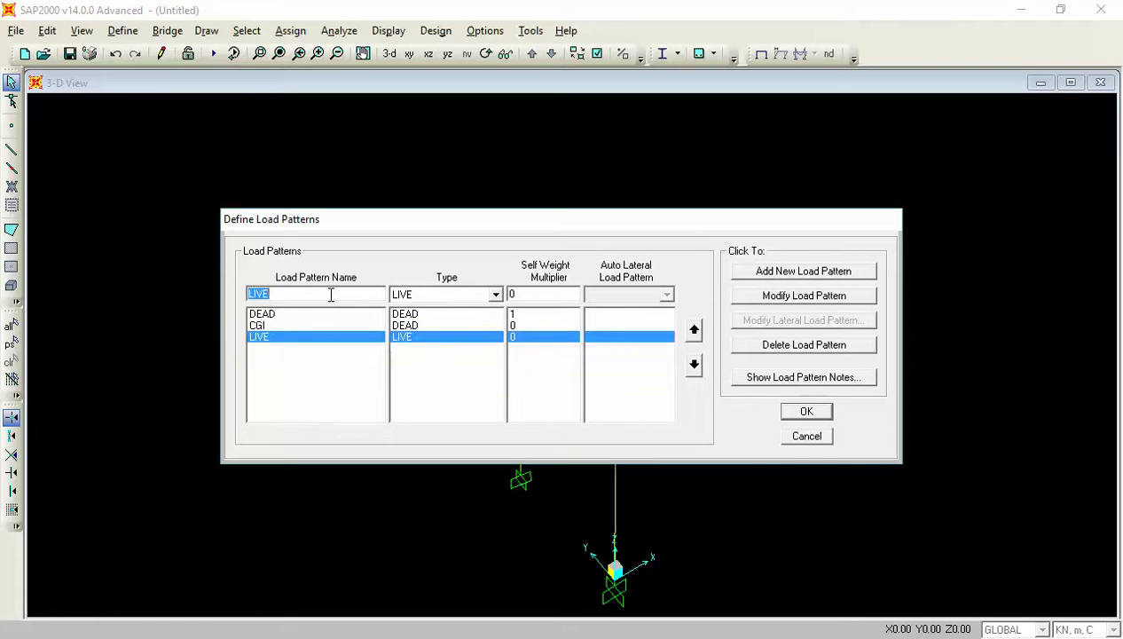
{"action": "type", "text": "WIND"}
{"action": "left_click", "coordinate": [477, 296]}
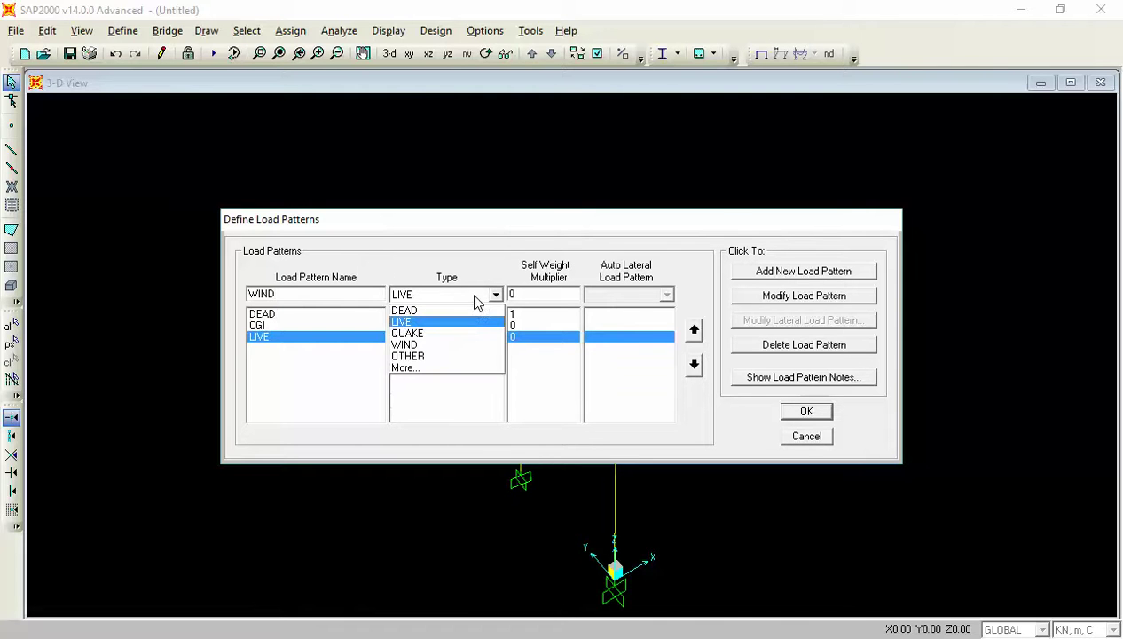
{"action": "left_click", "coordinate": [448, 350]}
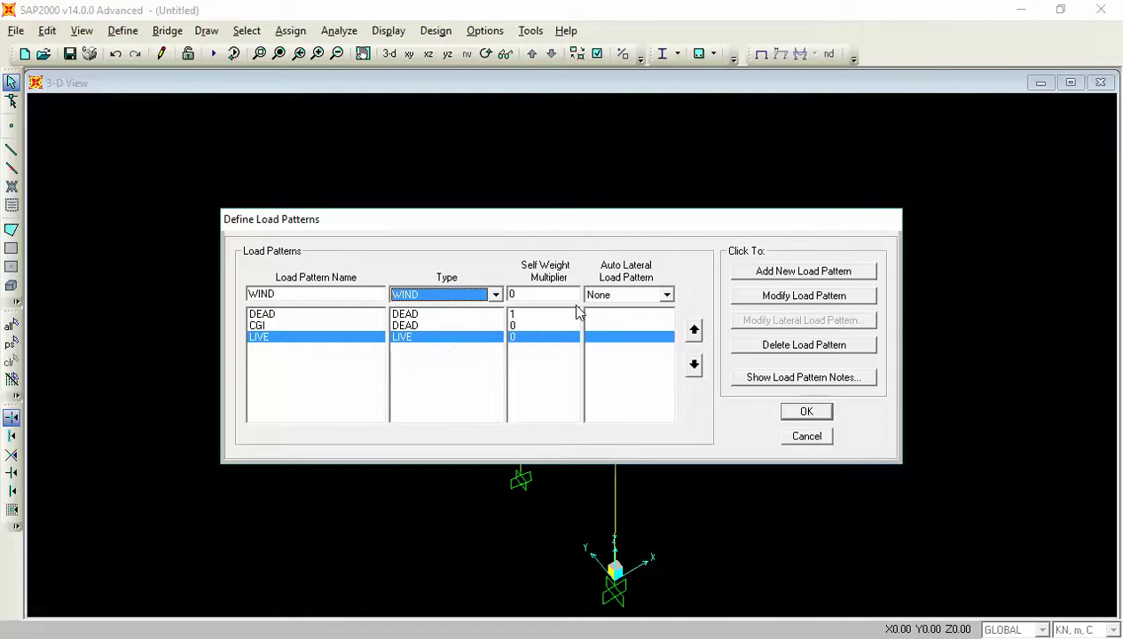
{"action": "left_click", "coordinate": [627, 296]}
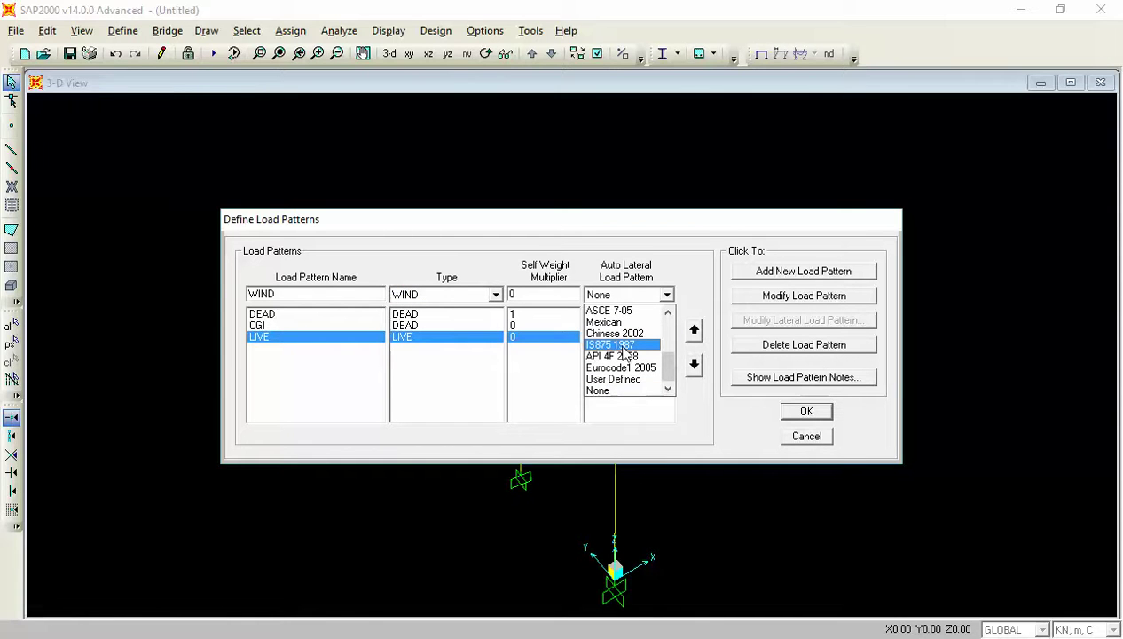
{"action": "left_click", "coordinate": [635, 392]}
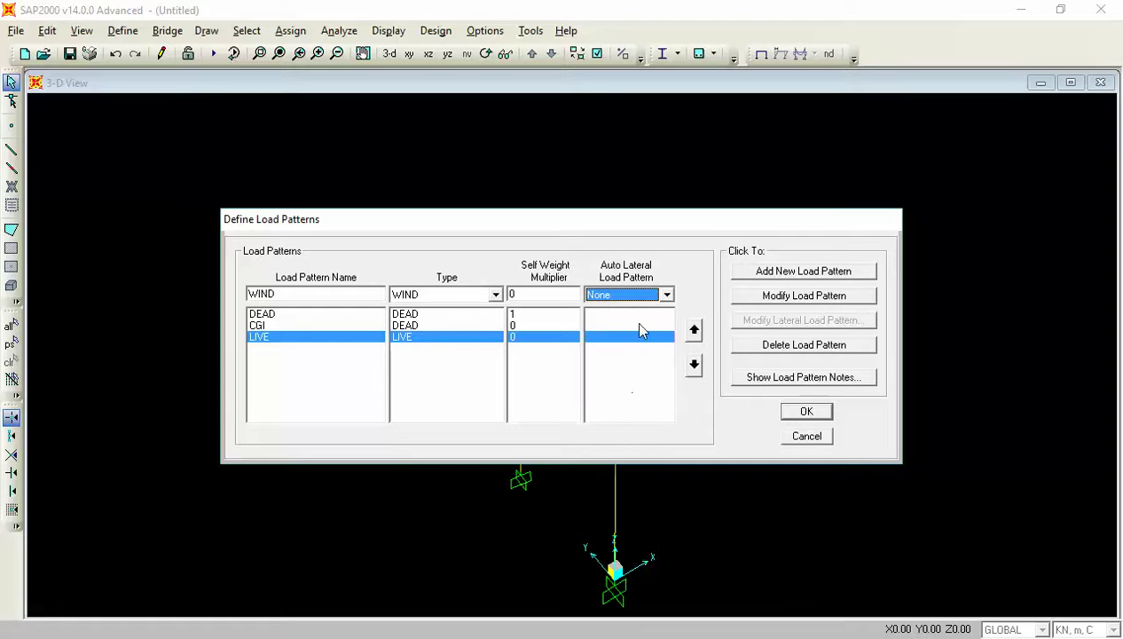
{"action": "left_click", "coordinate": [631, 295]}
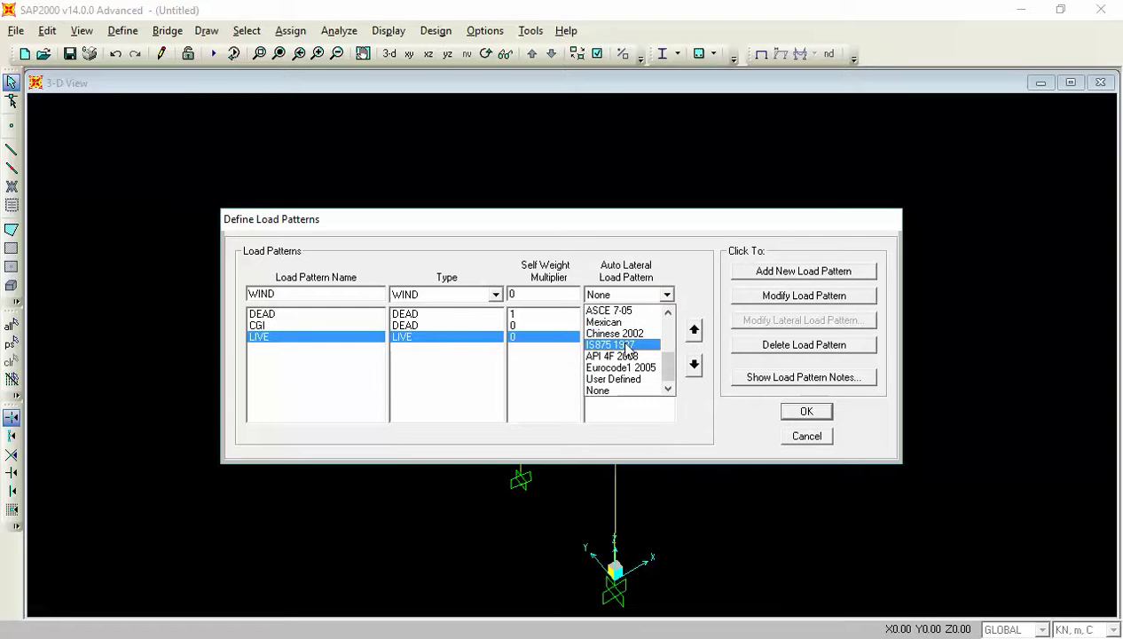
{"action": "left_click", "coordinate": [629, 263]}
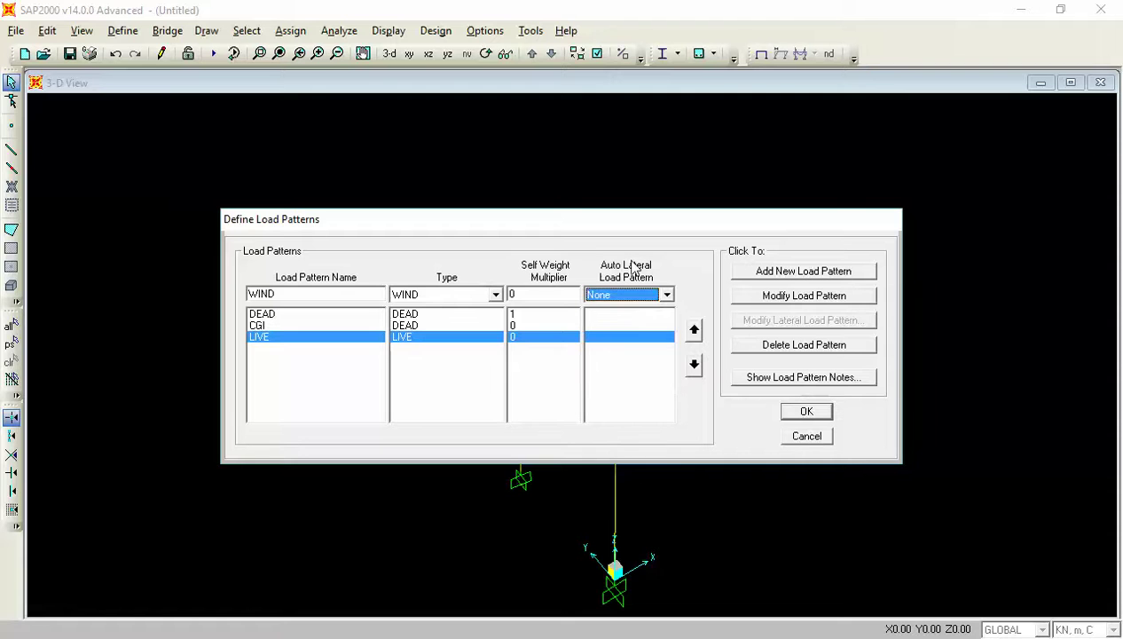
{"action": "left_click", "coordinate": [801, 272]}
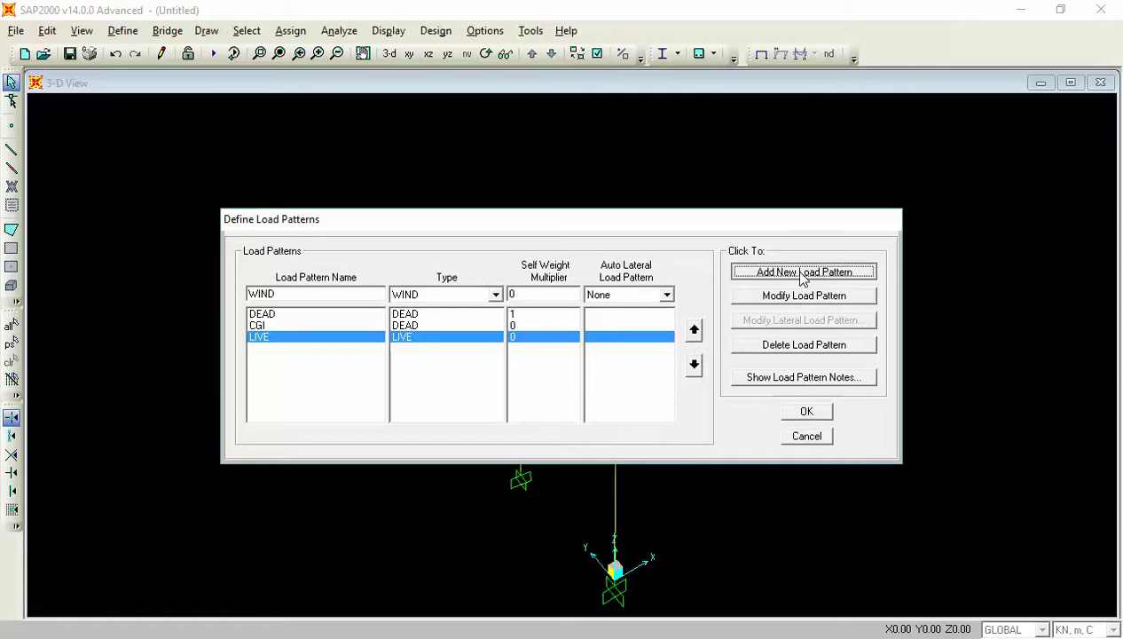
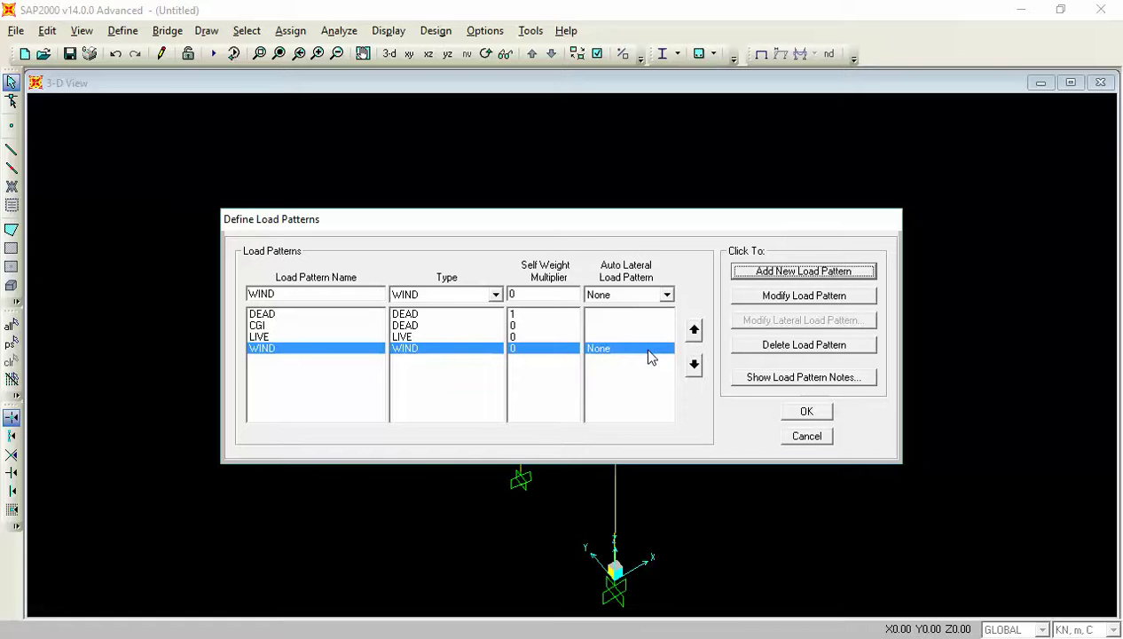
- Review the self weight multipliers of the LIVE, CGI, DEAD and WIND load patterns
{"action": "left_click", "coordinate": [519, 338]}
{"action": "left_click", "coordinate": [520, 325]}
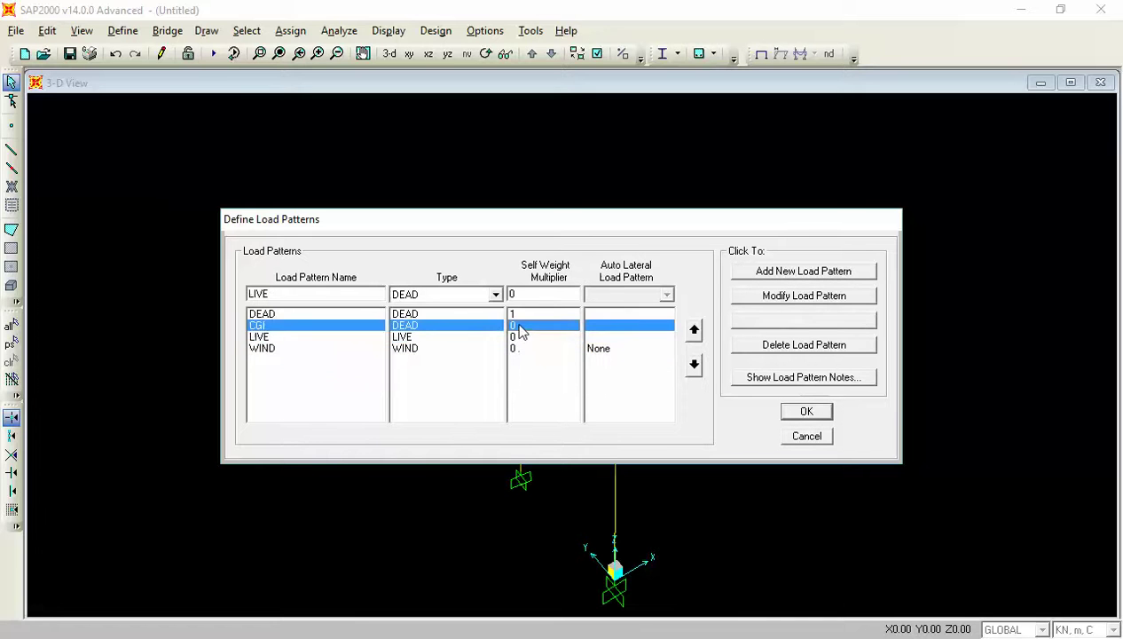
{"action": "left_click", "coordinate": [516, 314]}
{"action": "left_click", "coordinate": [512, 347]}
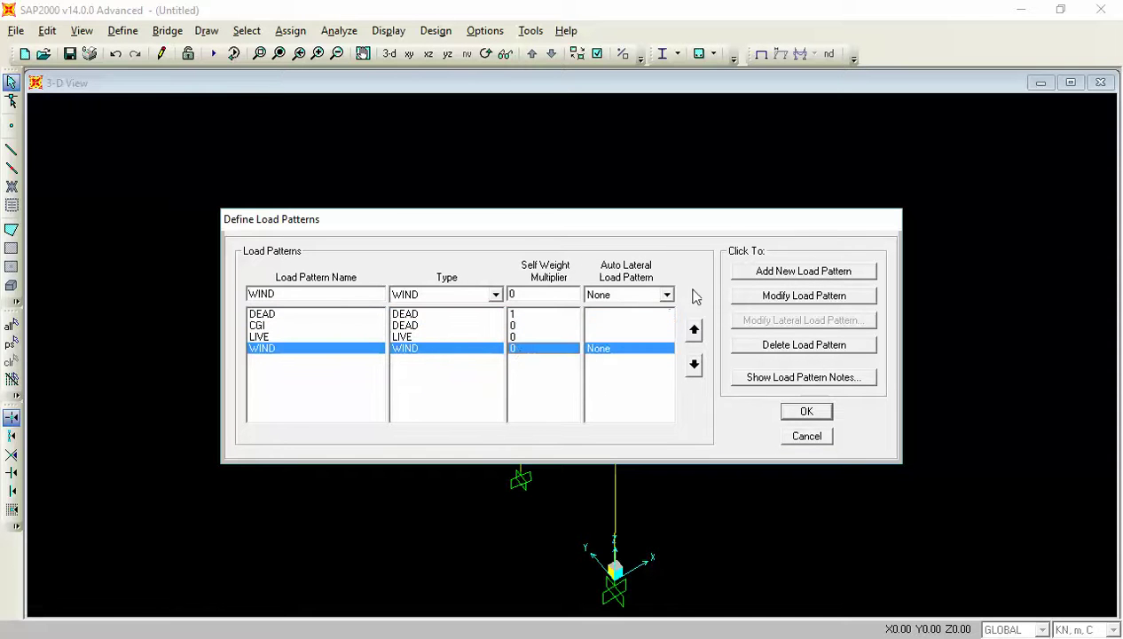
- Change the WIND load pattern's auto lateral load pattern to IS875 1987
{"action": "left_click", "coordinate": [665, 294]}
{"action": "left_click", "coordinate": [619, 339]}
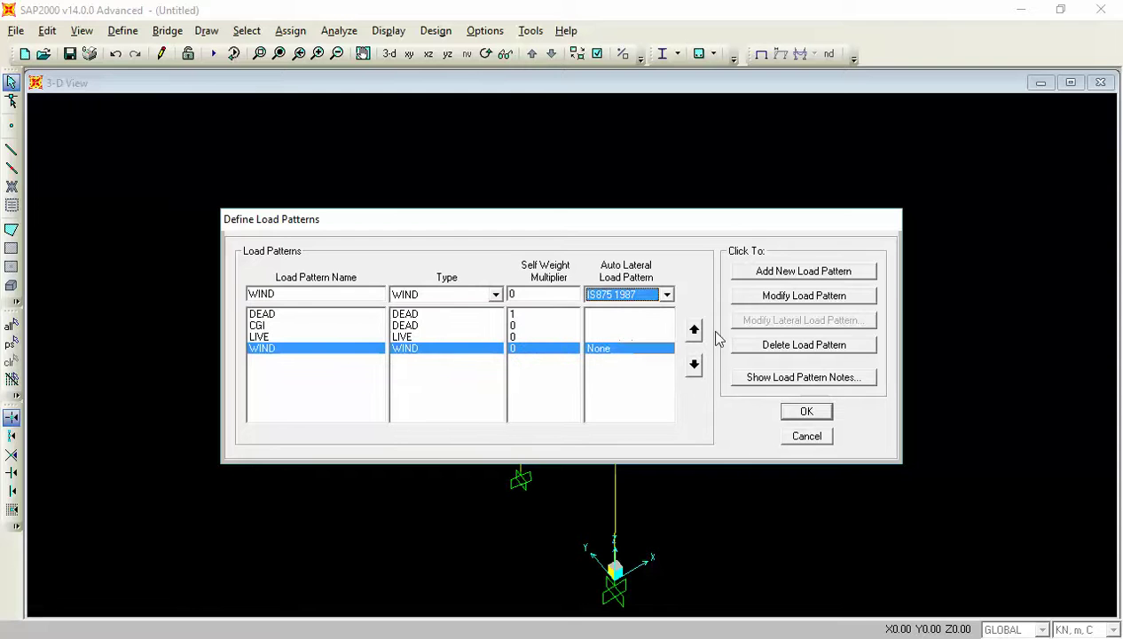
{"action": "left_click", "coordinate": [771, 302]}
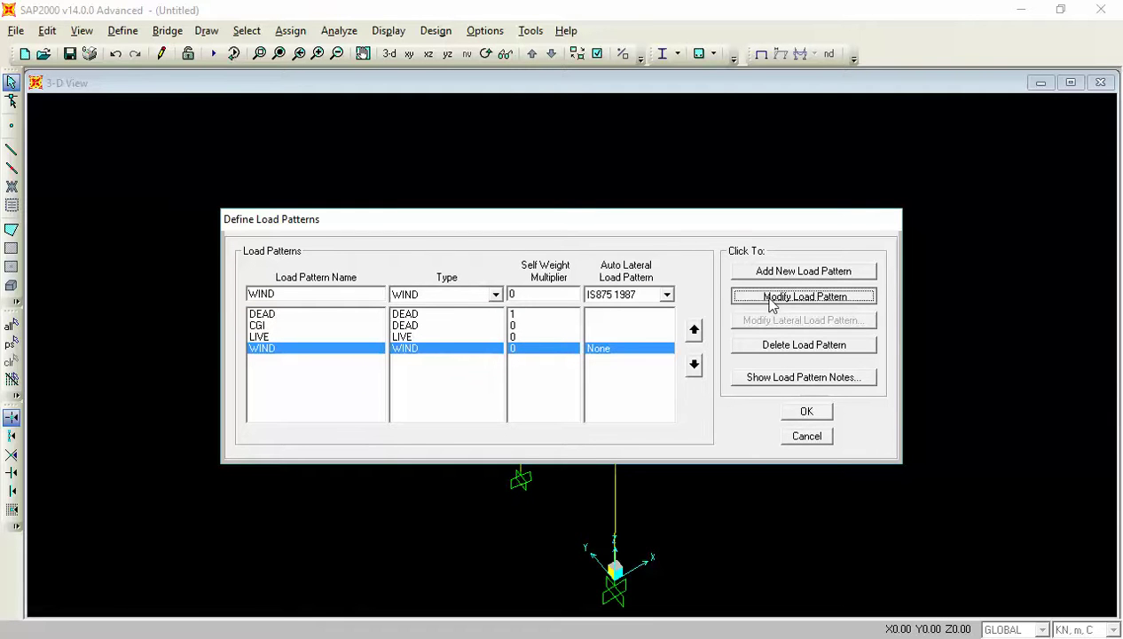
- Examine the IS875 1987 wind direction angle, windward and leeward coefficients, terrain category, structure class and wind speed without changing them
{"action": "left_click", "coordinate": [768, 322]}
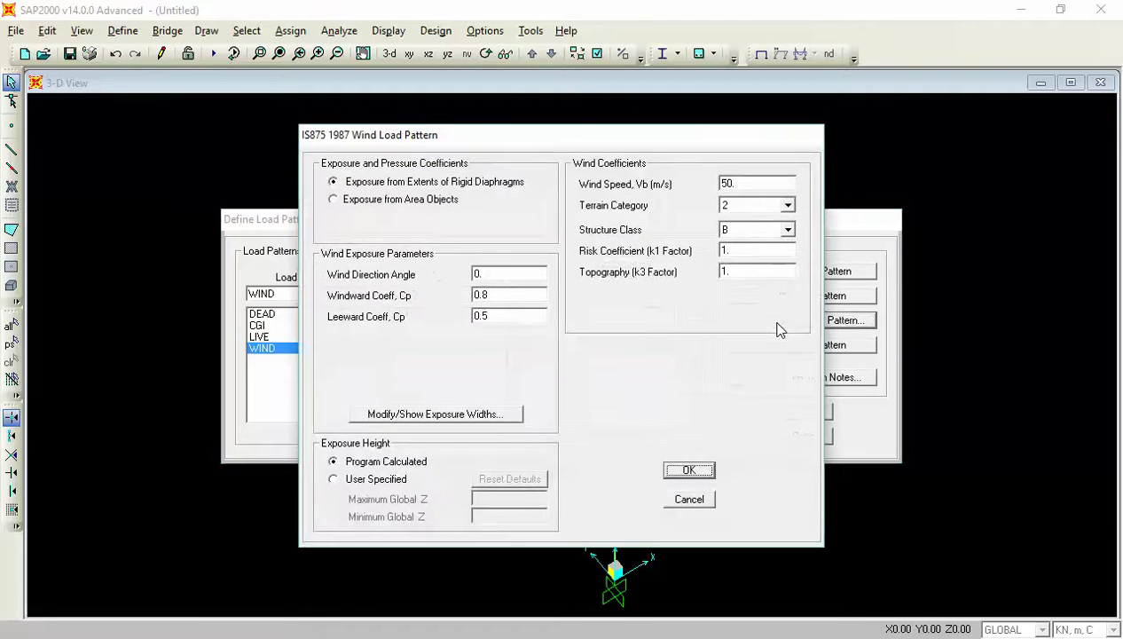
{"action": "left_click", "coordinate": [501, 295]}
{"action": "left_click", "coordinate": [501, 317]}
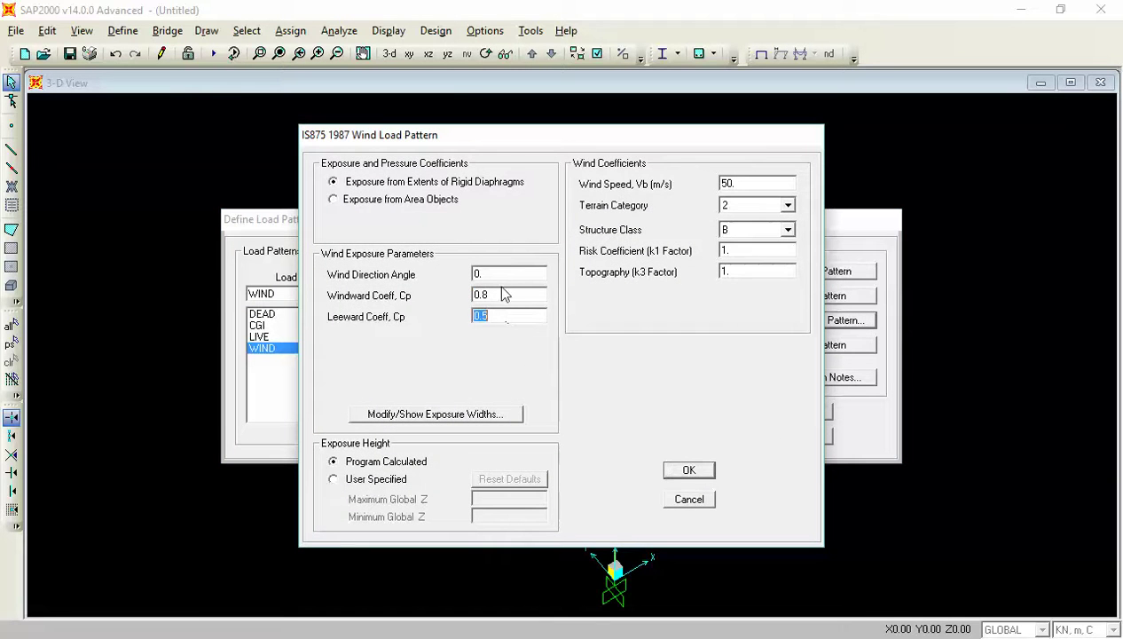
{"action": "left_click", "coordinate": [500, 276]}
{"action": "left_click", "coordinate": [499, 294]}
{"action": "left_click", "coordinate": [499, 316]}
{"action": "left_click", "coordinate": [498, 296]}
{"action": "left_click", "coordinate": [499, 276]}
{"action": "left_click", "coordinate": [494, 294]}
{"action": "left_click", "coordinate": [495, 317]}
{"action": "left_click", "coordinate": [501, 295]}
{"action": "left_click", "coordinate": [500, 275]}
{"action": "left_click", "coordinate": [498, 293]}
{"action": "left_click", "coordinate": [492, 316]}
{"action": "left_click", "coordinate": [747, 232]}
{"action": "left_click", "coordinate": [745, 207]}
{"action": "left_click", "coordinate": [746, 213]}
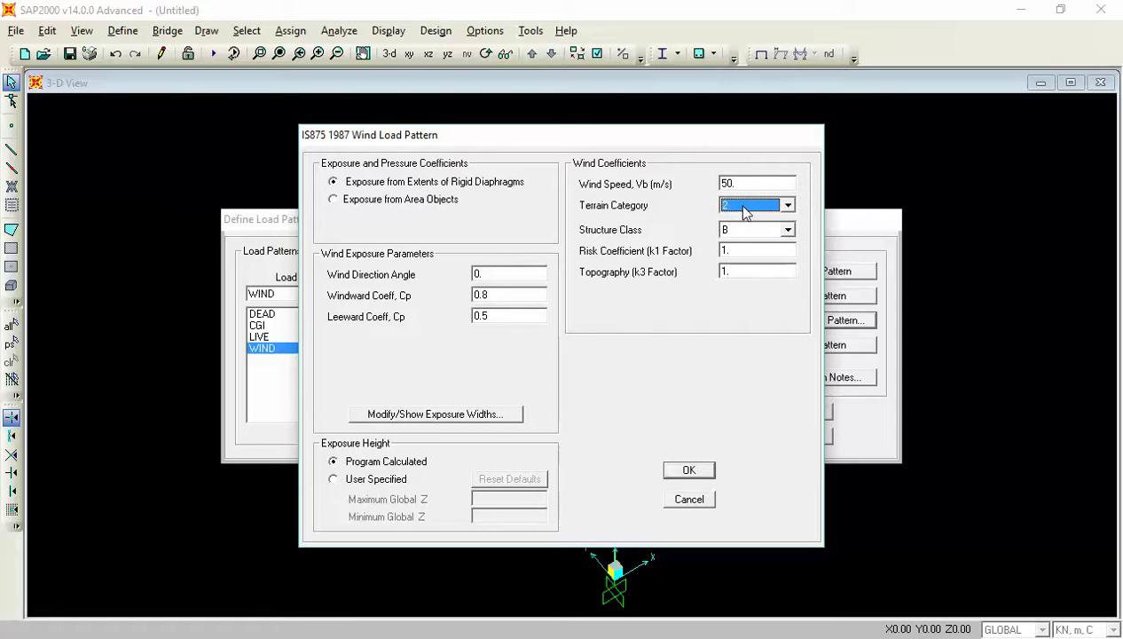
{"action": "left_click", "coordinate": [752, 185]}
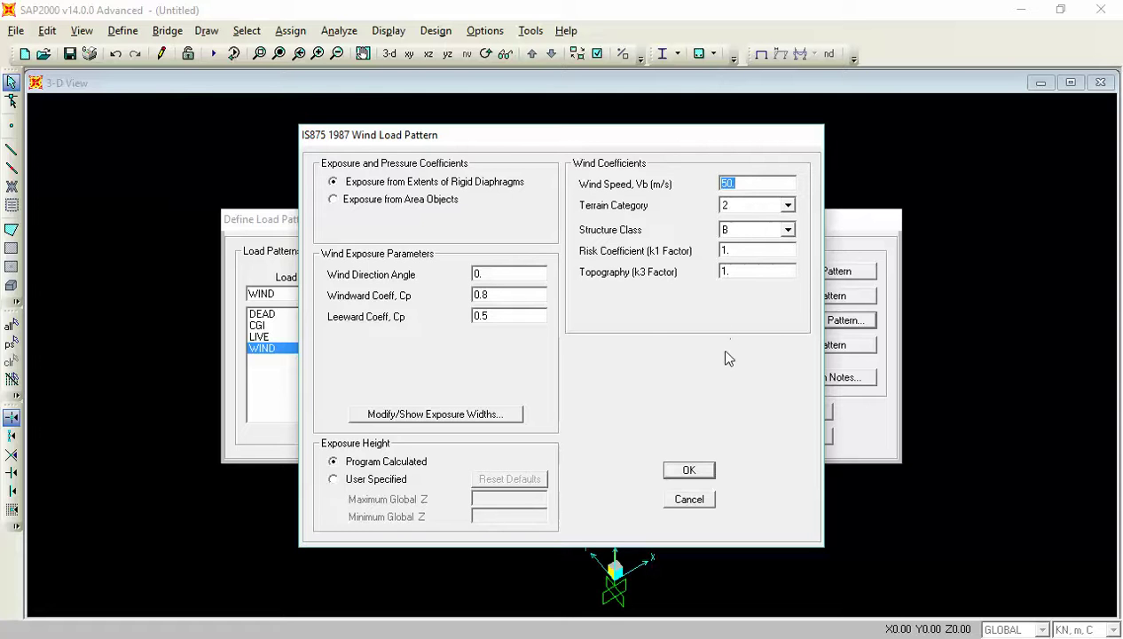
{"action": "left_click", "coordinate": [689, 500]}
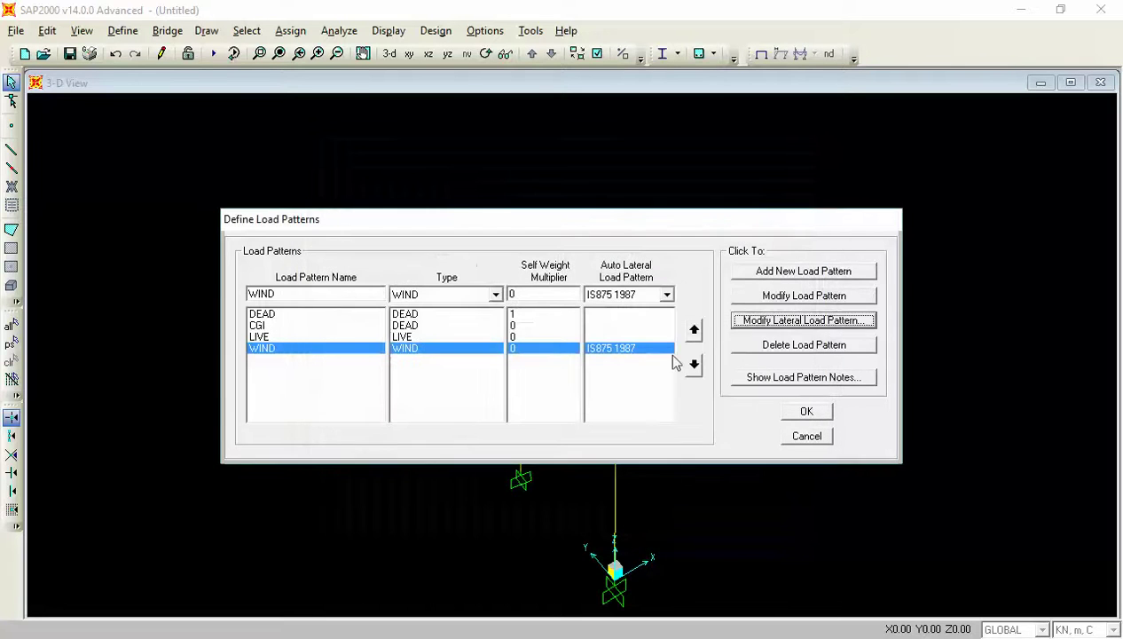
- Set the WIND pattern's auto lateral load pattern to None and accept the load pattern definitions
{"action": "left_click", "coordinate": [643, 295]}
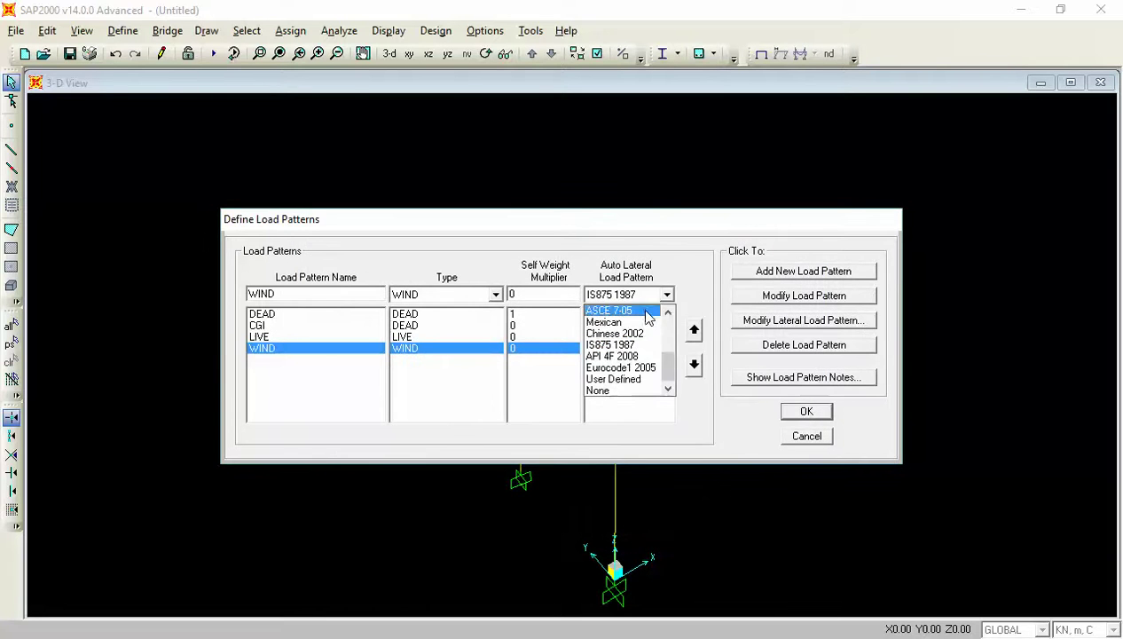
{"action": "left_click", "coordinate": [650, 390]}
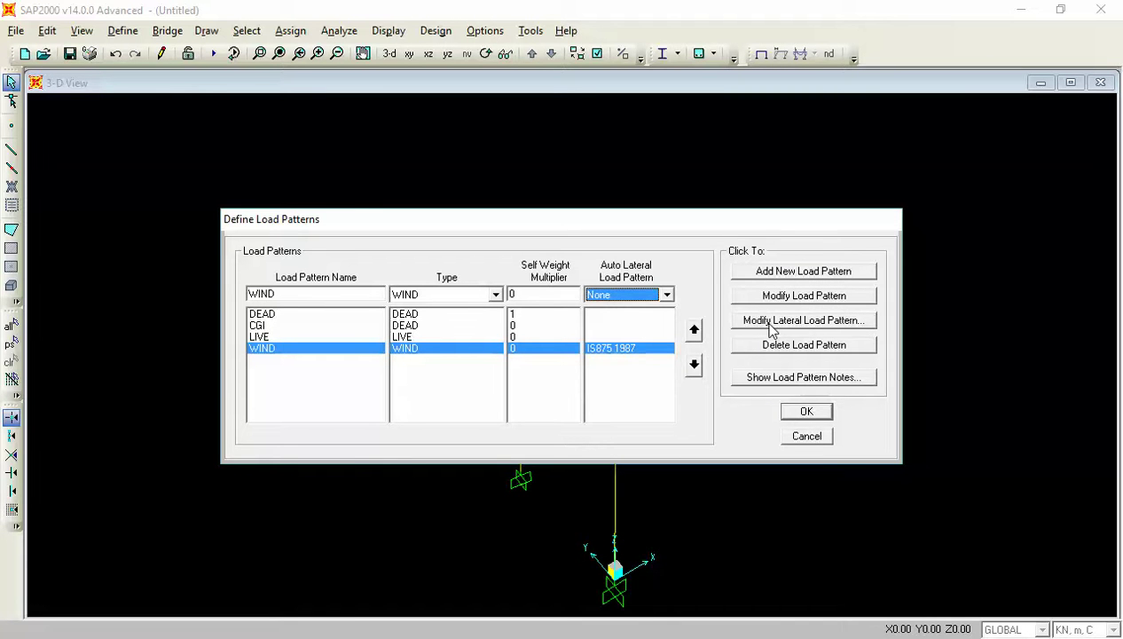
{"action": "left_click", "coordinate": [771, 325]}
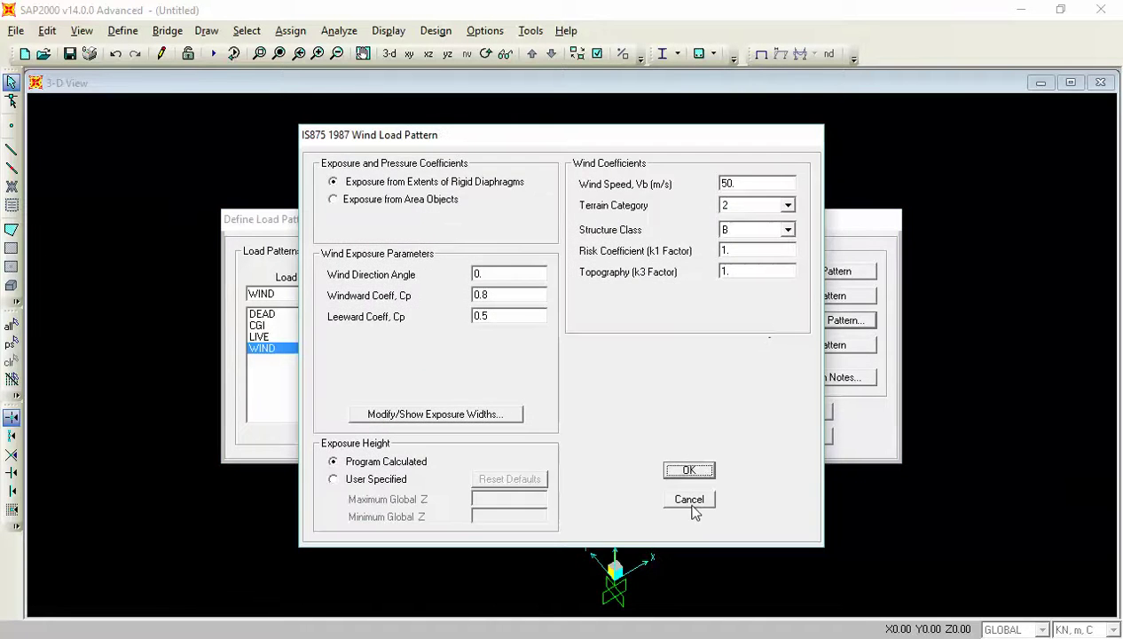
{"action": "left_click", "coordinate": [692, 501]}
{"action": "left_click", "coordinate": [667, 293]}
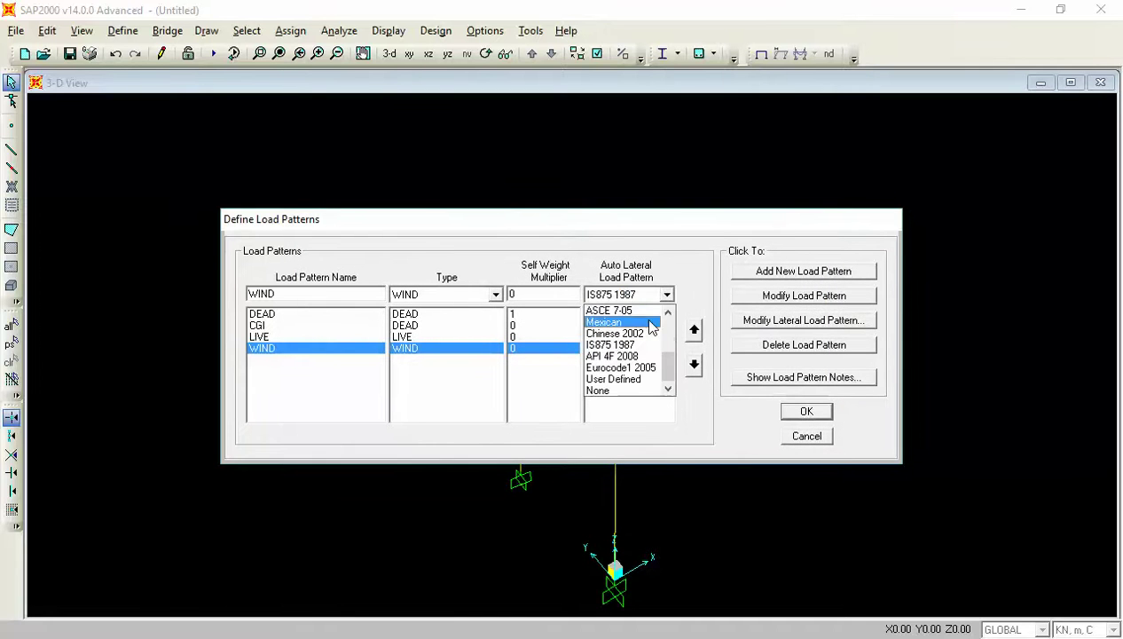
{"action": "left_click", "coordinate": [621, 391]}
{"action": "left_click", "coordinate": [796, 296]}
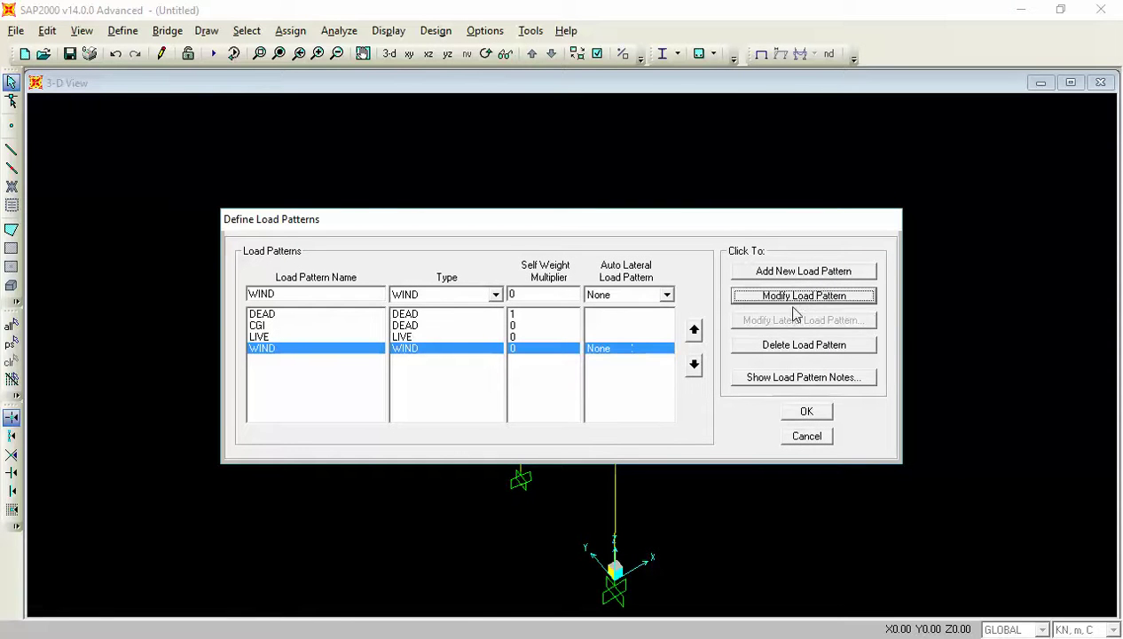
{"action": "left_click", "coordinate": [809, 412]}
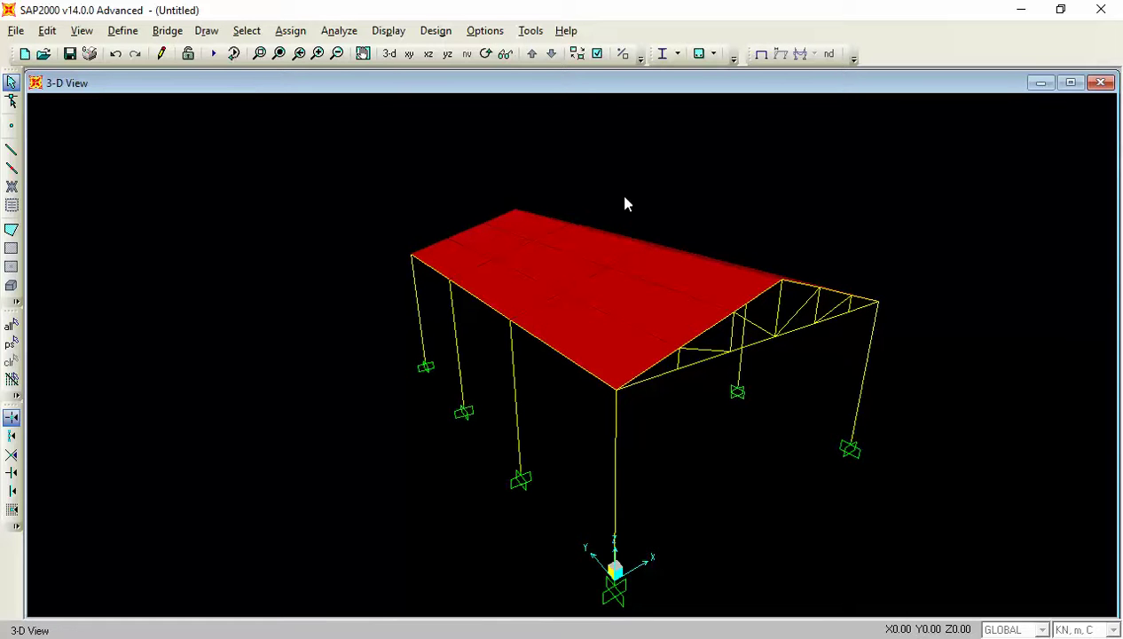
- Switch to the PDI Footing Pressure workbook in Excel and add a new blank worksheet
{"action": "key", "text": "ctrl+a"}
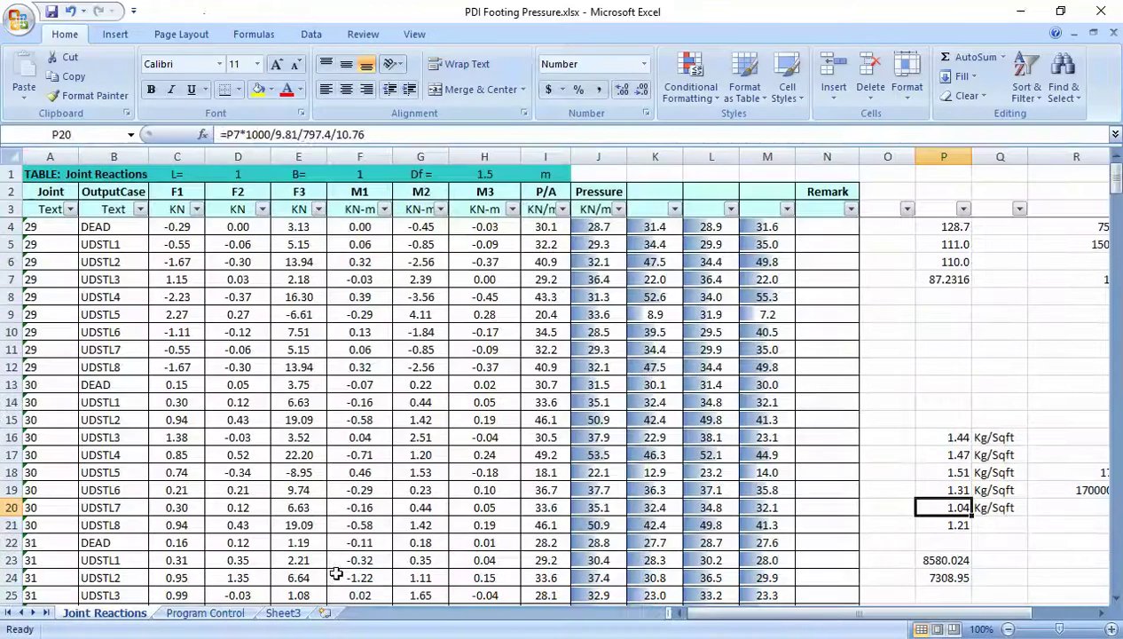
{"action": "left_click", "coordinate": [335, 612]}
{"action": "left_click", "coordinate": [334, 246]}
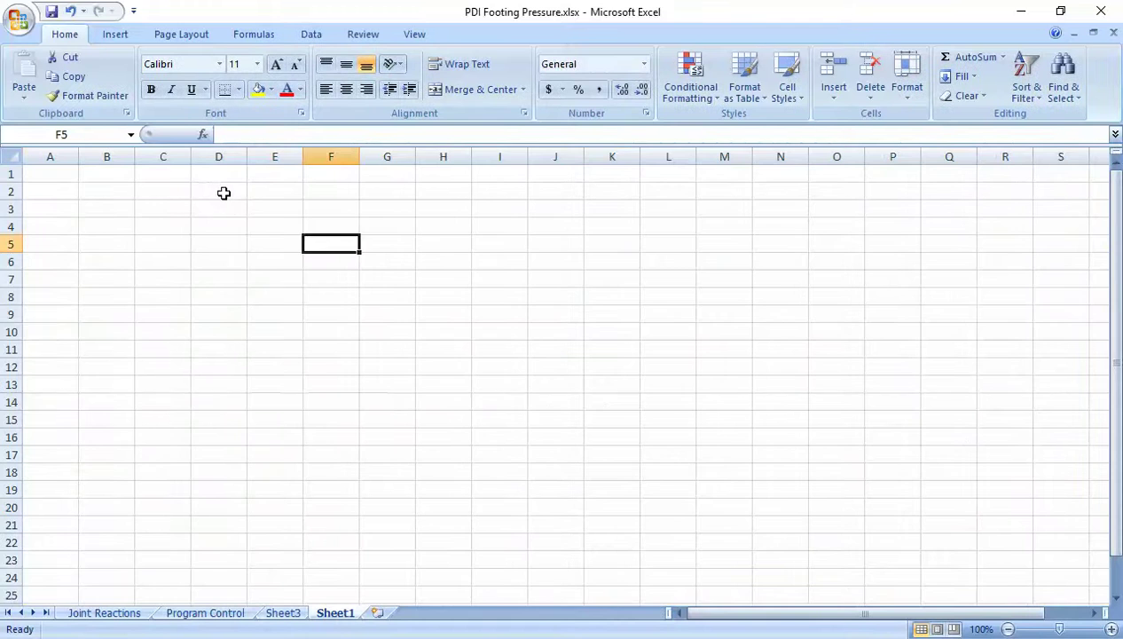
- Enter the label "Self Wt." in cell B2 of the new worksheet
{"action": "scroll", "coordinate": [226, 186], "scroll_direction": "up", "scroll_amount": 2, "text": "ctrl"}
{"action": "scroll", "coordinate": [188, 203], "scroll_direction": "up", "scroll_amount": 1, "text": "ctrl"}
{"action": "left_click", "coordinate": [182, 205]}
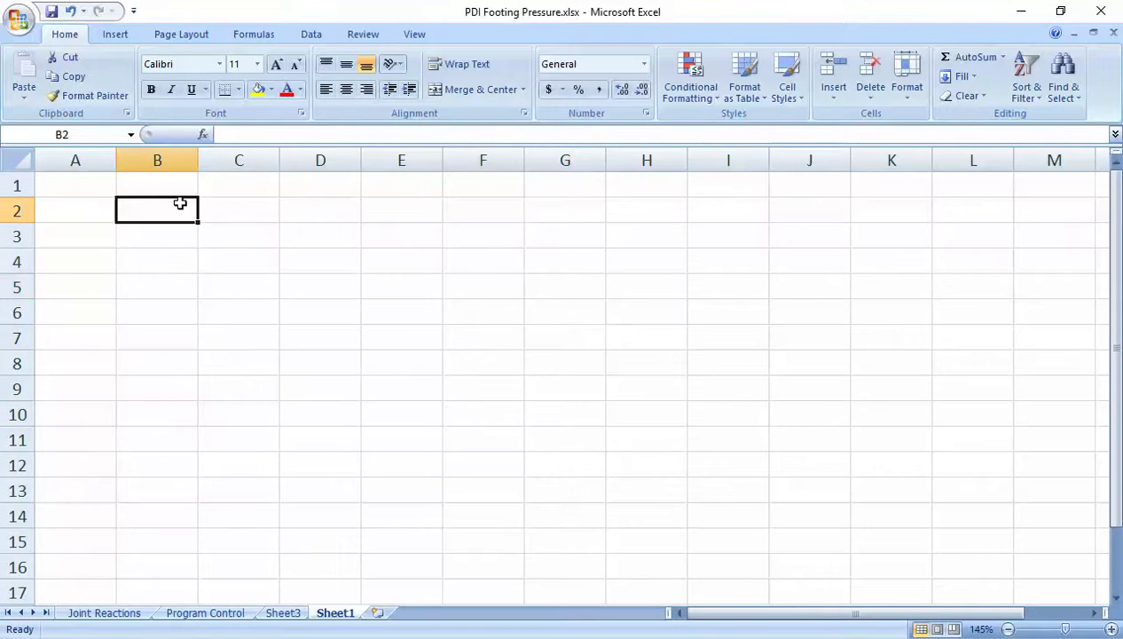
{"action": "scroll", "coordinate": [182, 204], "scroll_direction": "up", "scroll_amount": 3, "text": "ctrl"}
{"action": "scroll", "coordinate": [182, 204], "scroll_direction": "up", "scroll_amount": 2, "text": "ctrl"}
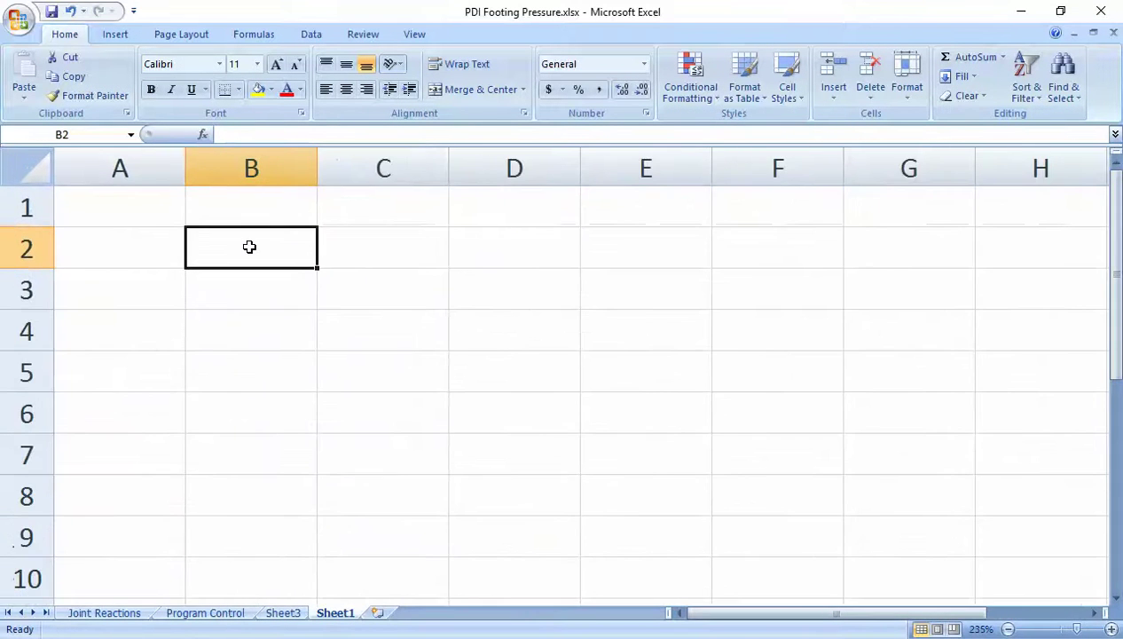
{"action": "scroll", "coordinate": [249, 247], "scroll_direction": "up", "scroll_amount": 3, "text": "ctrl"}
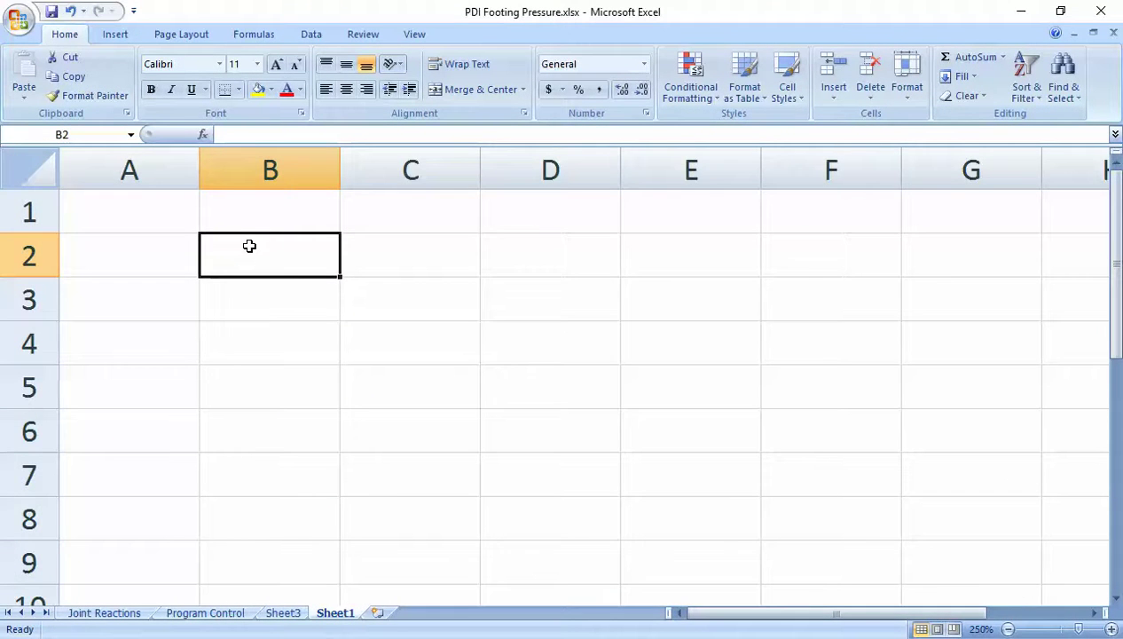
{"action": "type", "text": "D"}
{"action": "key", "text": "Escape"}
{"action": "type", "text": "Sel"}
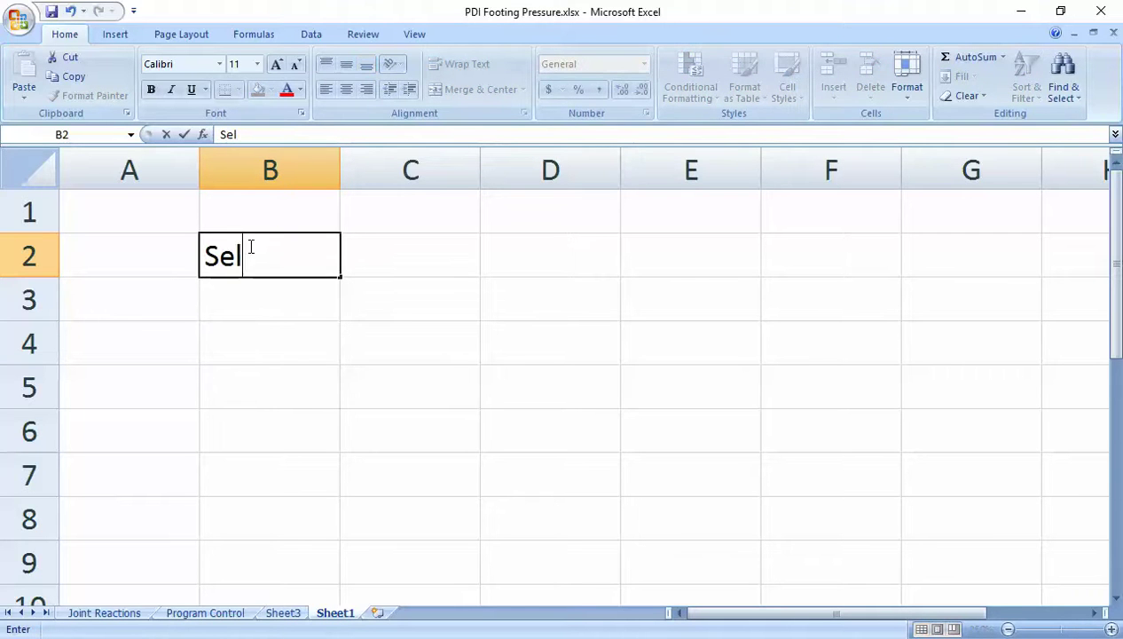
{"action": "type", "text": "f Wt."}
{"action": "key", "text": "Tab"}
{"action": "key", "text": "Tab"}
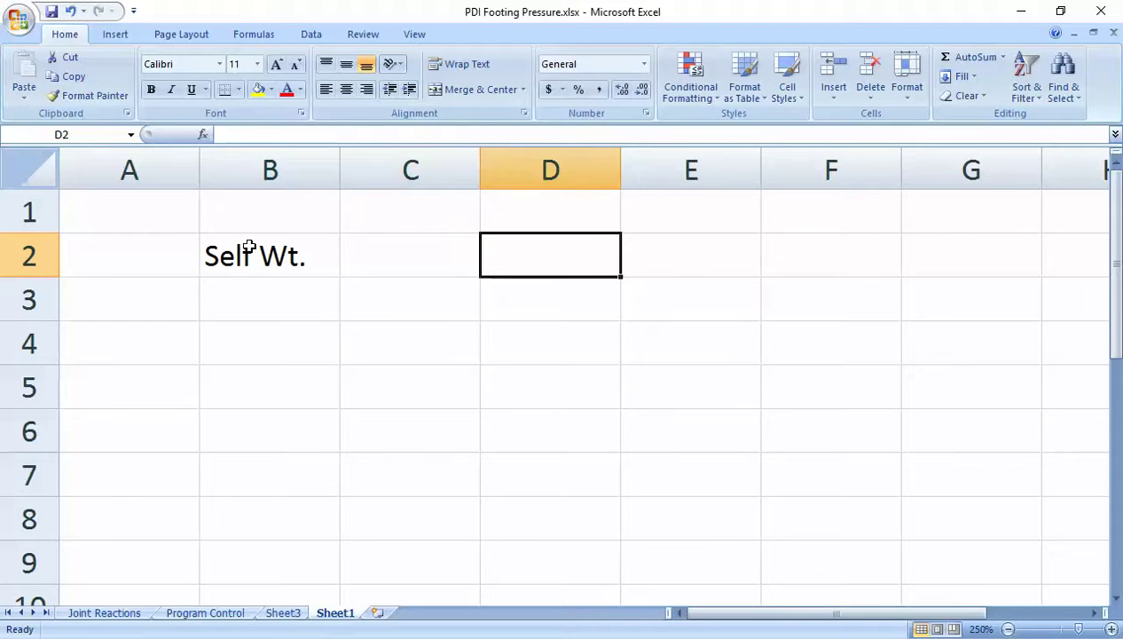
- Enter the label "CGI =" in cell B3 below the self weight label
{"action": "key", "text": "Left"}
{"action": "key", "text": "Down"}
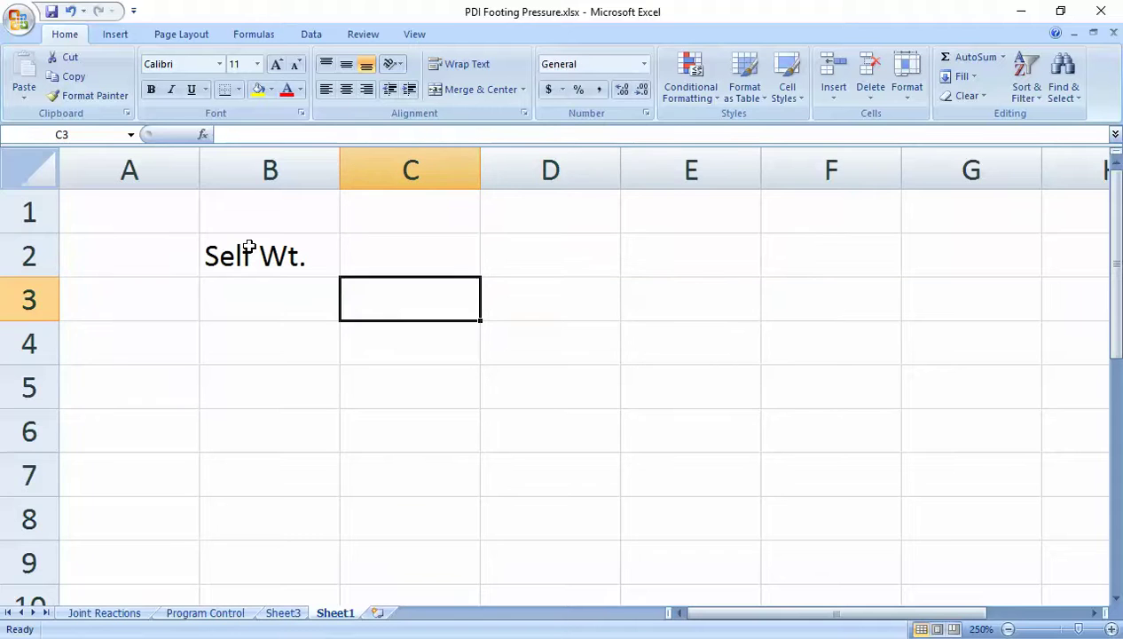
{"action": "key", "text": "Left"}
{"action": "type", "text": "CGI"}
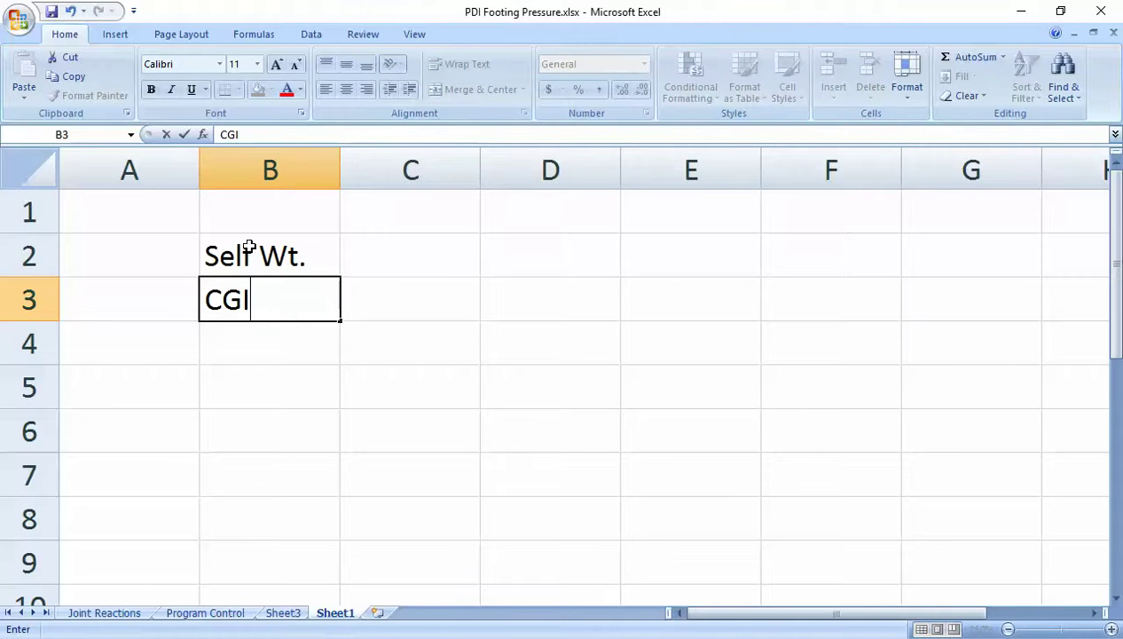
{"action": "key", "text": "Right"}
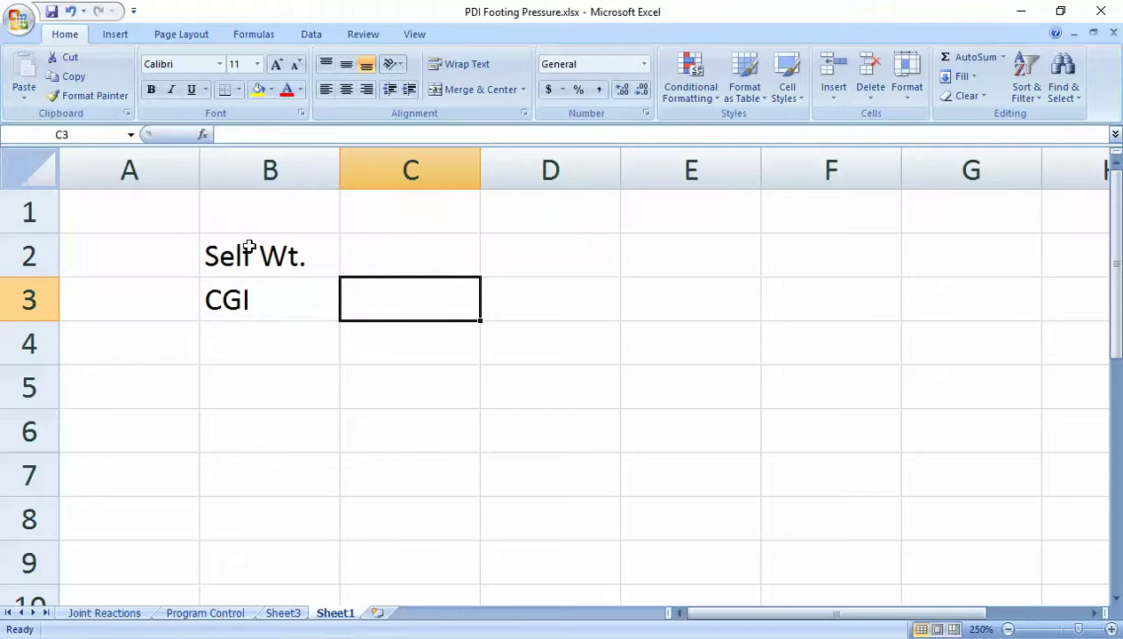
{"action": "key", "text": "Left"}
{"action": "double_click", "coordinate": [303, 293]}
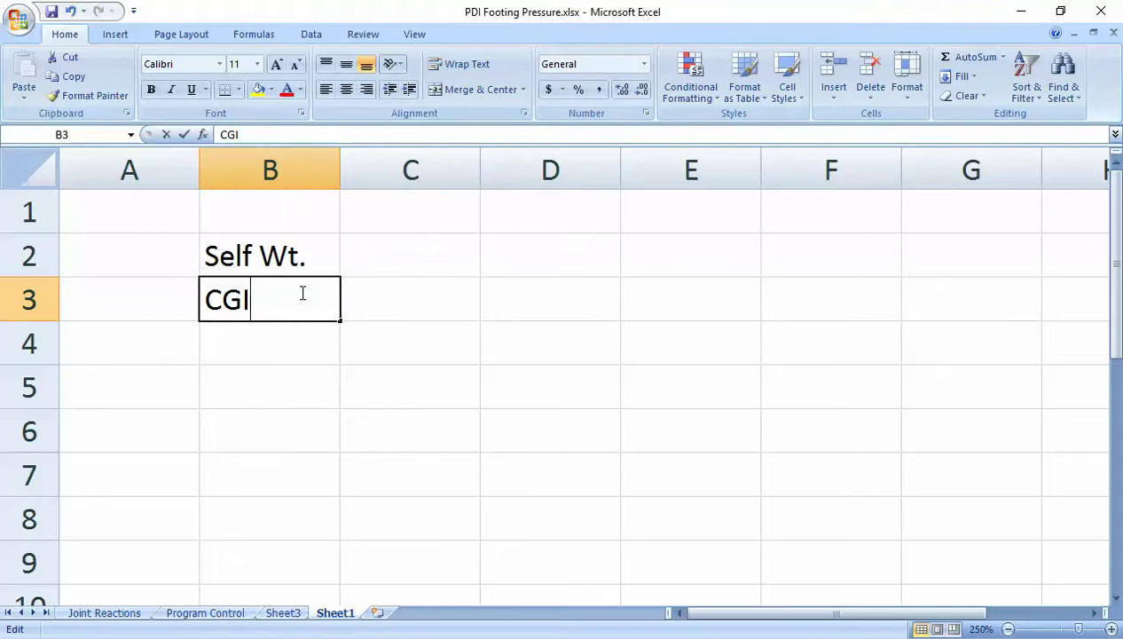
{"action": "type", "text": "m="}
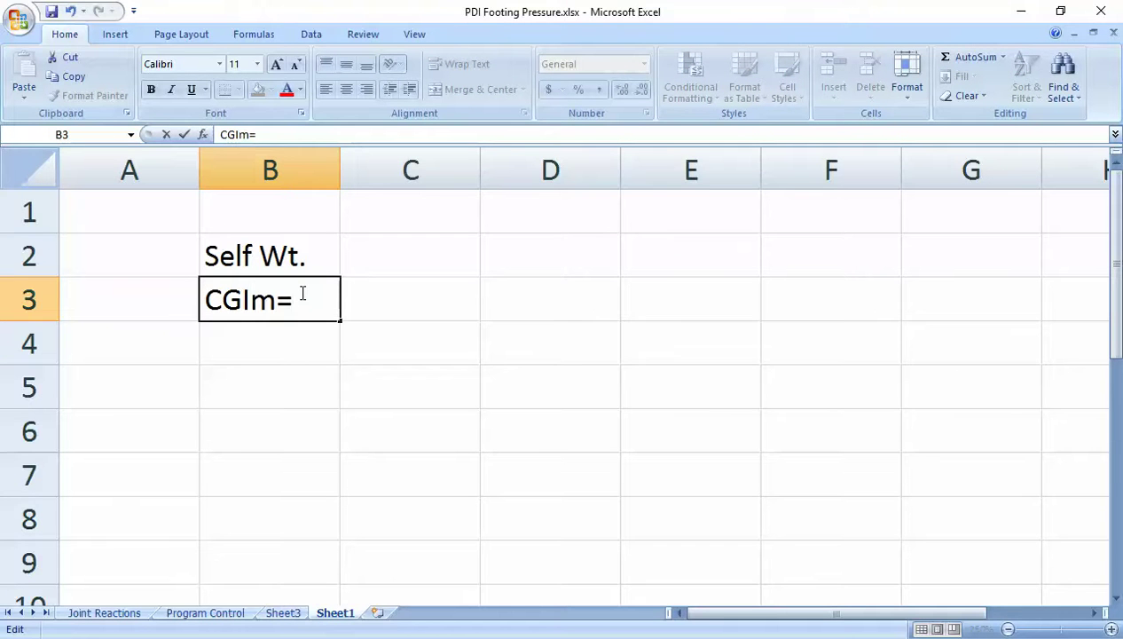
{"action": "key", "text": "BackSpace"}
{"action": "key", "text": "BackSpace"}
{"action": "type", "text": "="}
{"action": "key", "text": "Return"}
{"action": "key", "text": "Right"}
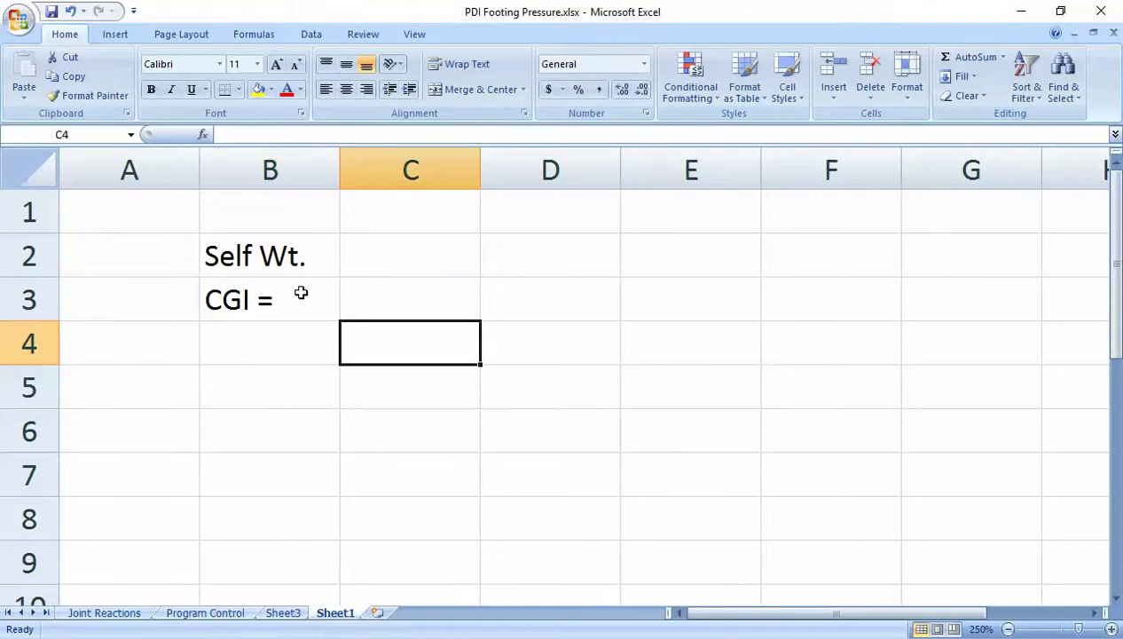
- Enter the CGI load value 0.15 in cell C3 and its unit KN/m2 in cell D3
{"action": "key", "text": "Up"}
{"action": "type", "text": "0.1"}
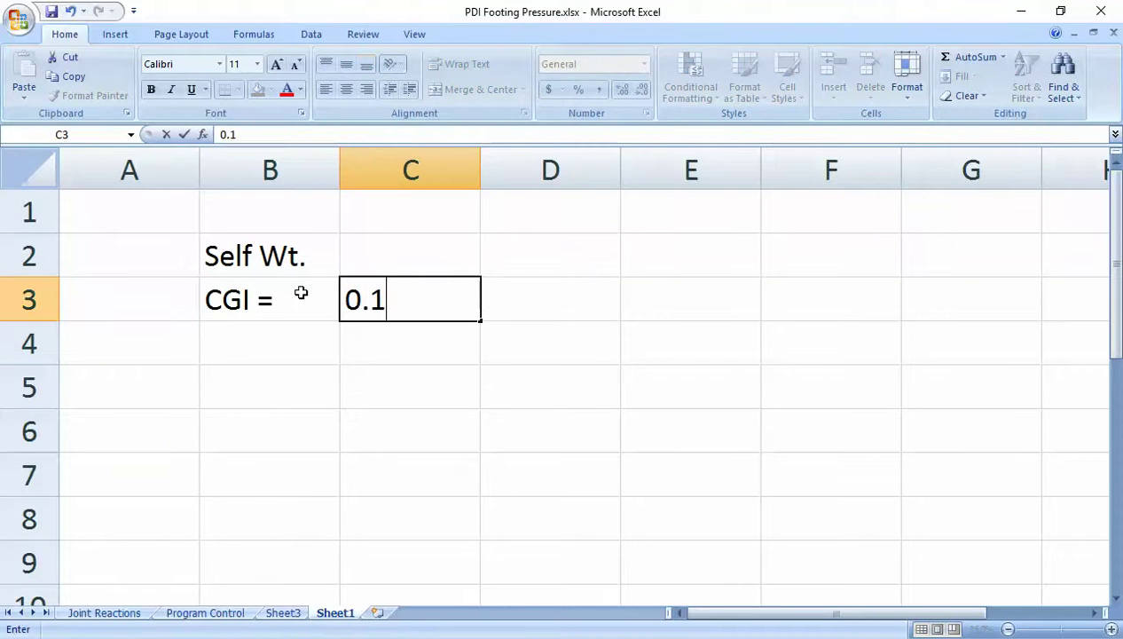
{"action": "type", "text": "5"}
{"action": "key", "text": "Right"}
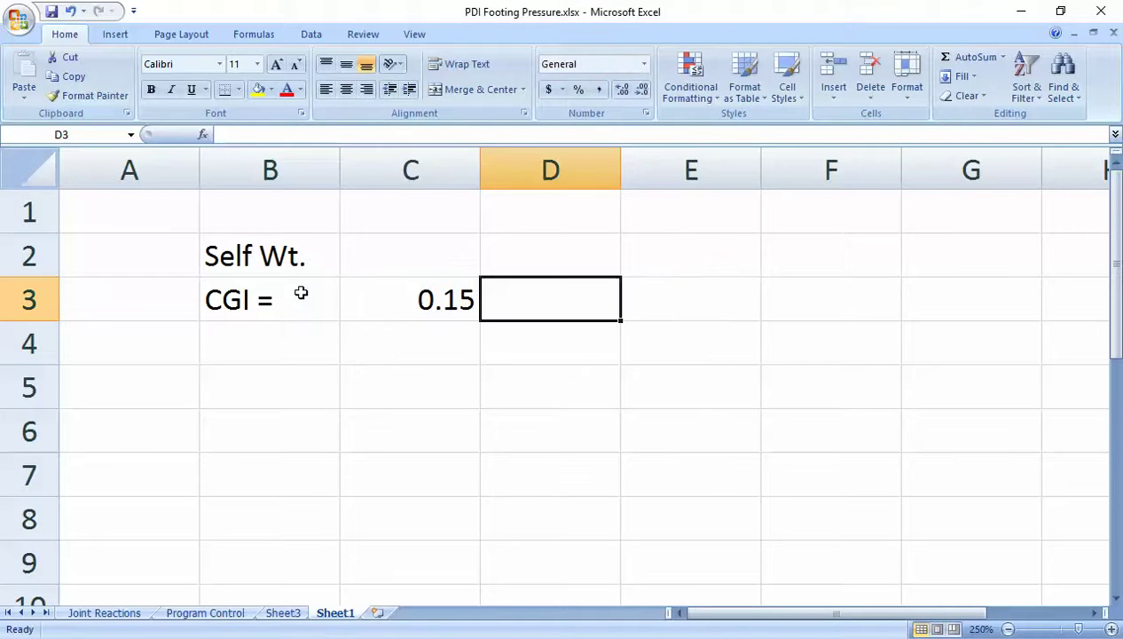
{"action": "type", "text": "KN/"}
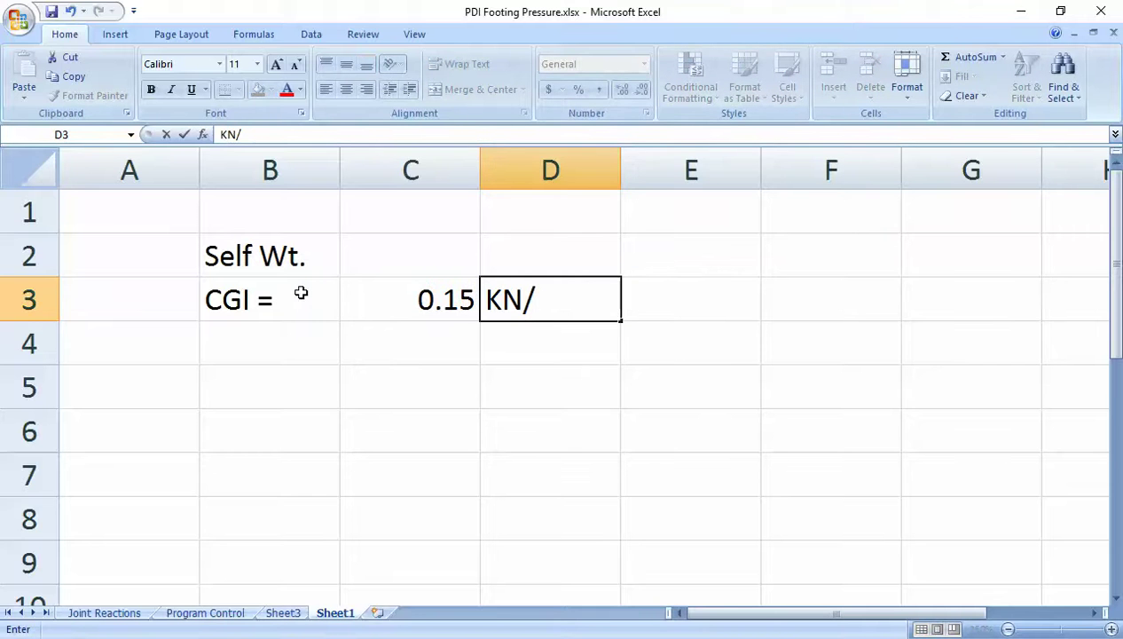
{"action": "type", "text": "m2"}
{"action": "key", "text": "Return"}
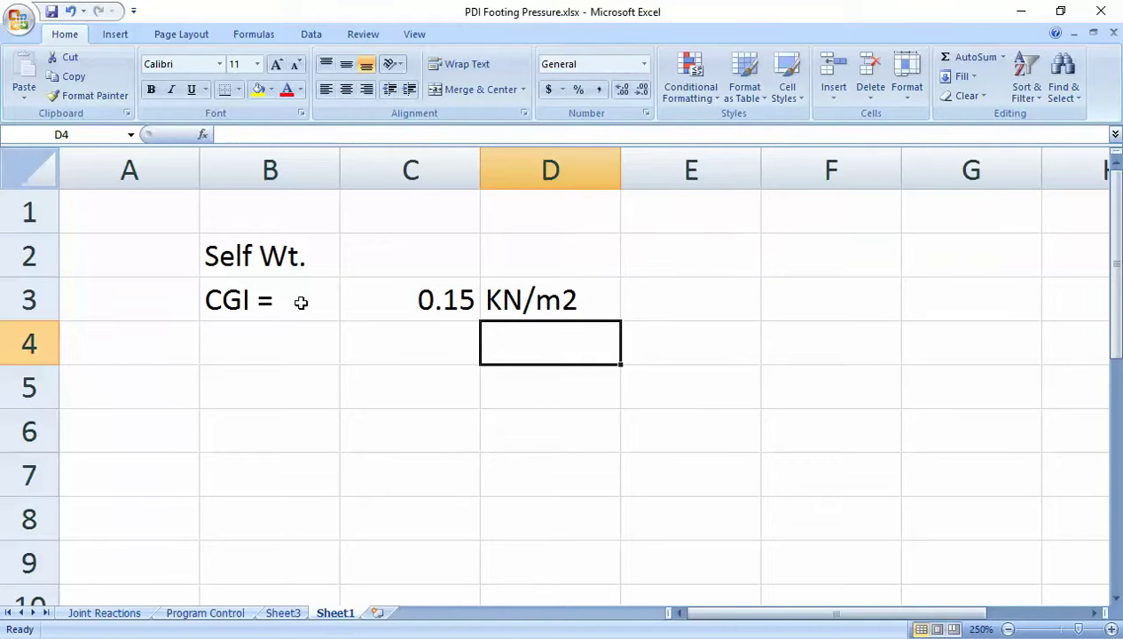
- Add a "LIVE =" entry in row 4 with the value 0.75, filling the KN/m2 unit down from the CGI row
{"action": "left_click", "coordinate": [277, 340]}
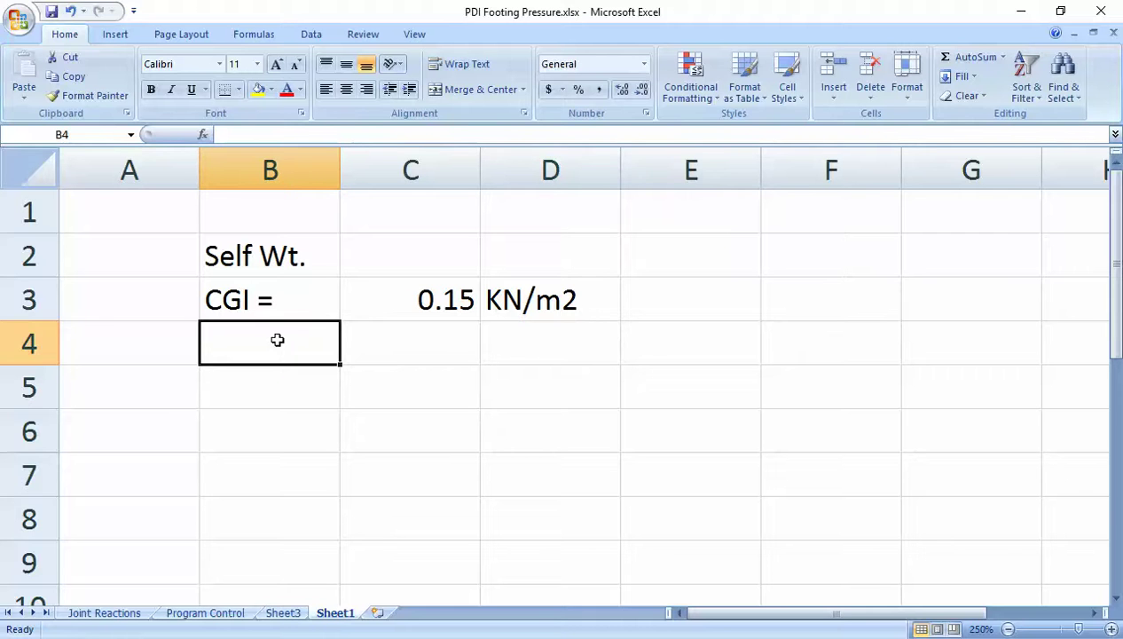
{"action": "type", "text": "L"}
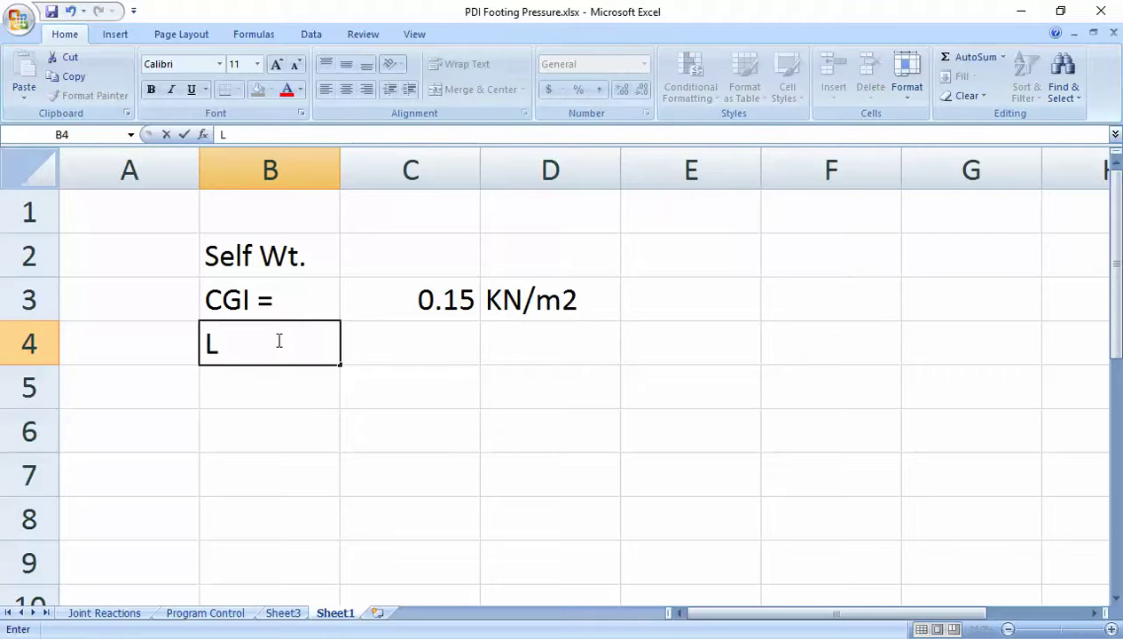
{"action": "type", "text": "IVE ="}
{"action": "key", "text": "Tab"}
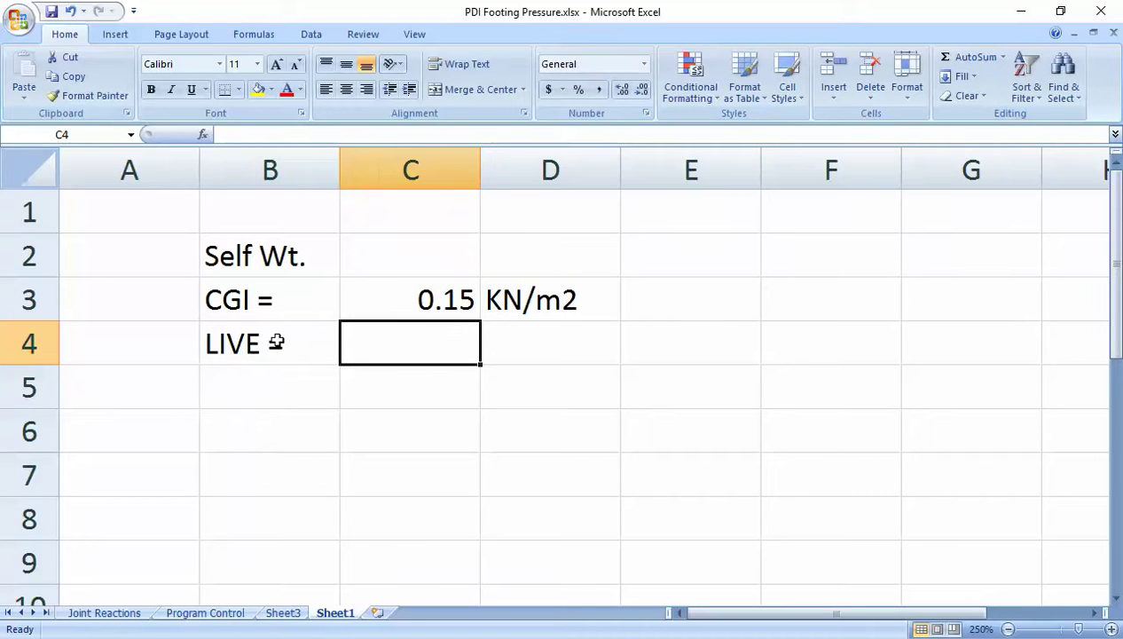
{"action": "type", "text": "0."}
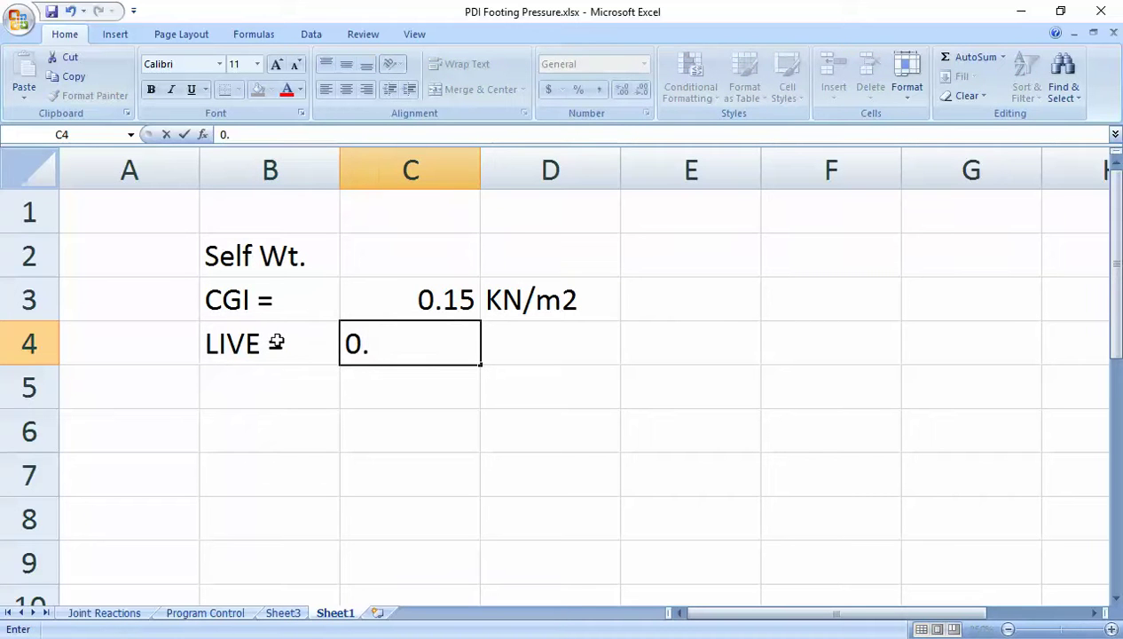
{"action": "type", "text": "75"}
{"action": "key", "text": "Tab"}
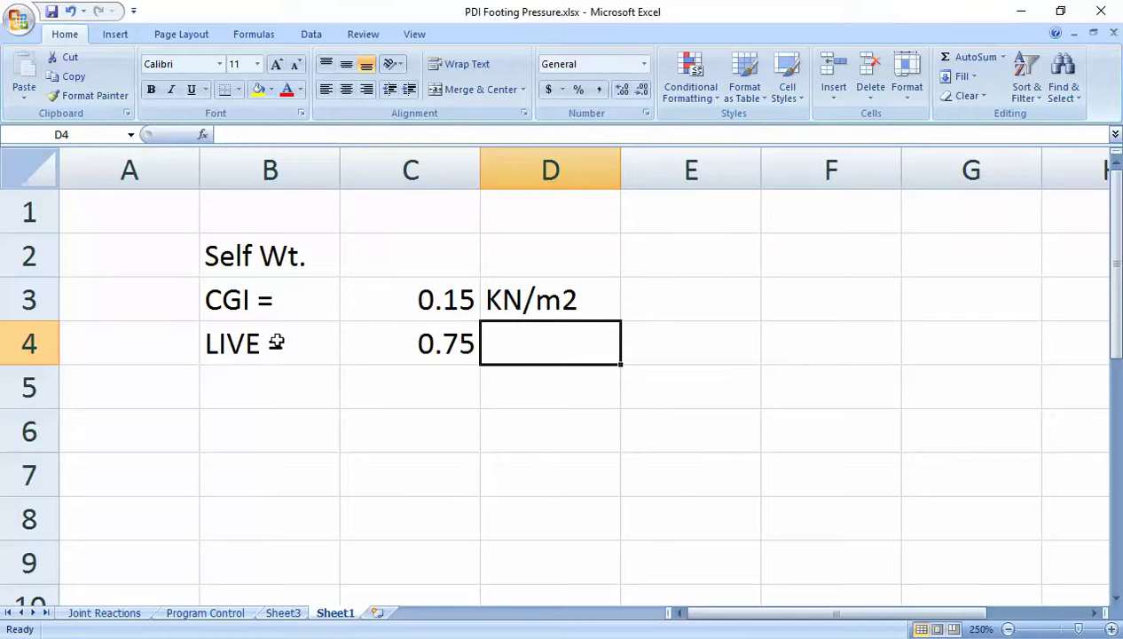
{"action": "left_click_drag", "start_coordinate": [543, 306], "coordinate": [546, 352]}
{"action": "key", "text": "ctrl+d"}
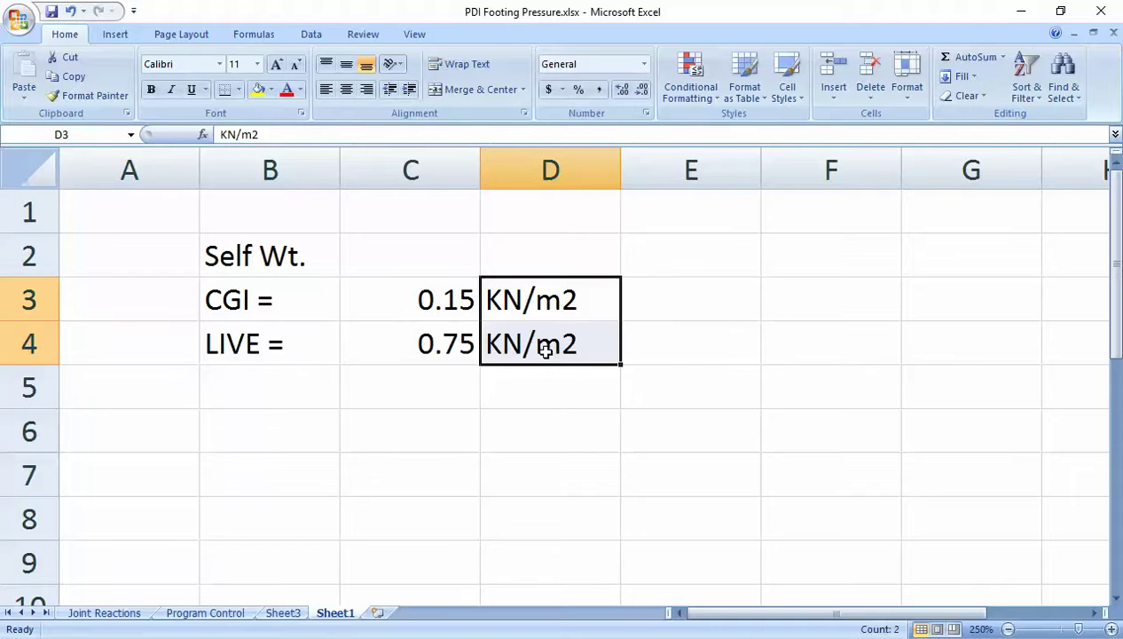
{"action": "left_click", "coordinate": [472, 387]}
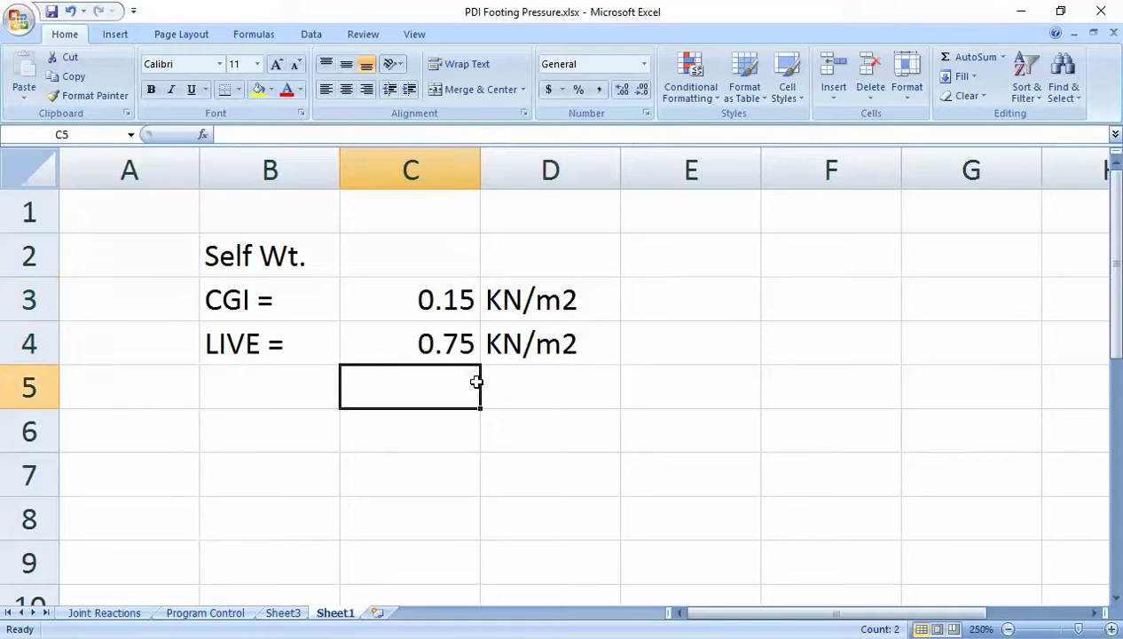
{"action": "left_click", "coordinate": [451, 351]}
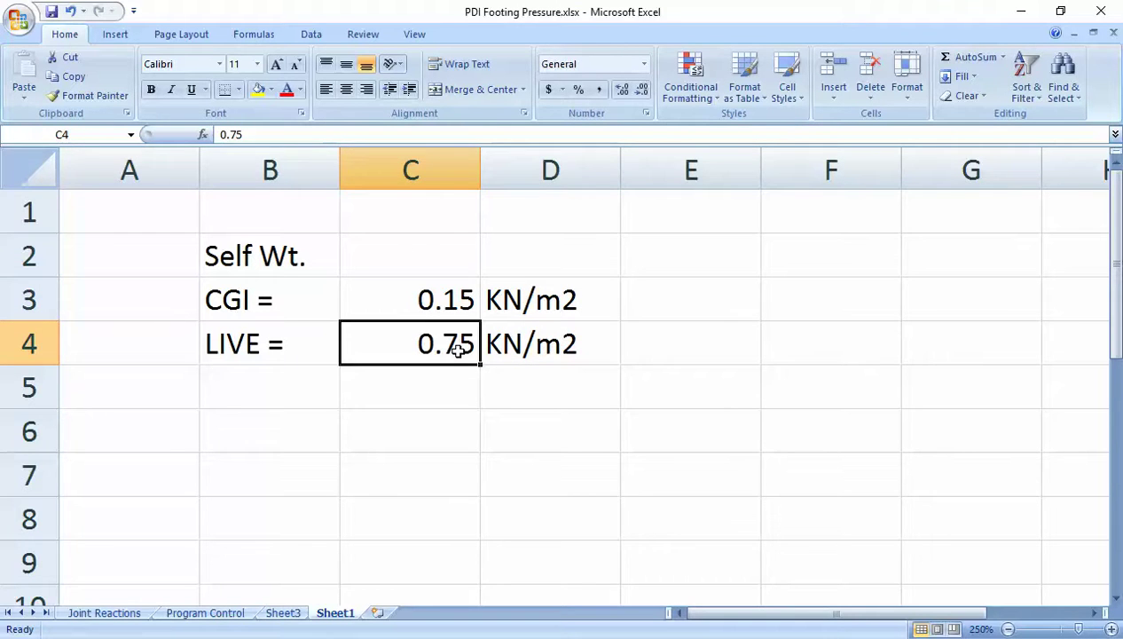
{"action": "left_click", "coordinate": [436, 374]}
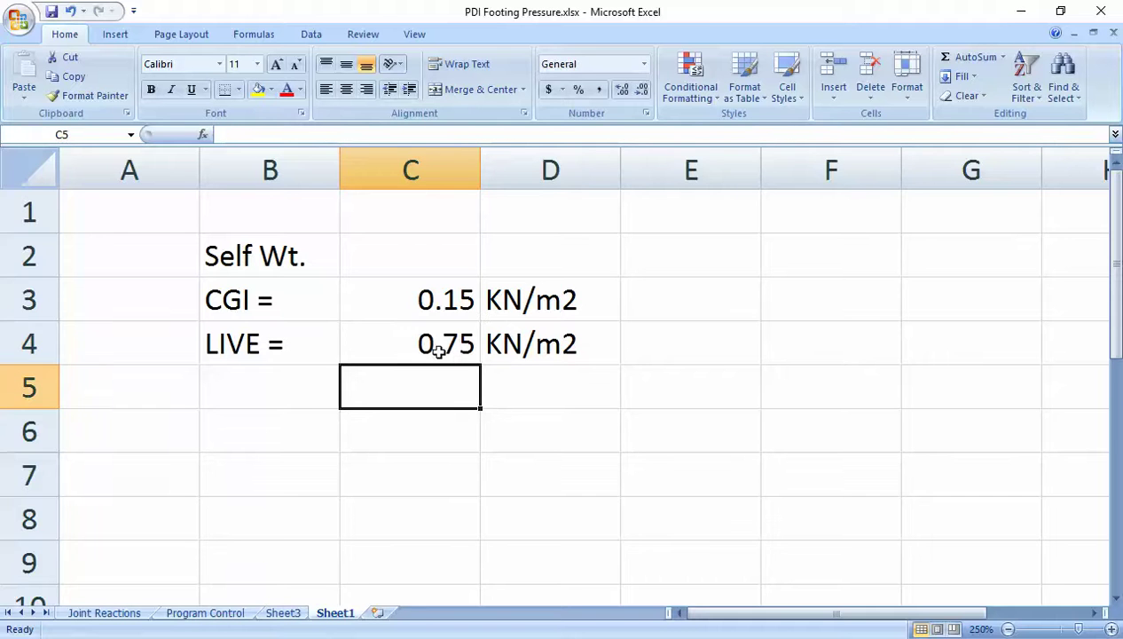
{"action": "left_click", "coordinate": [438, 352]}
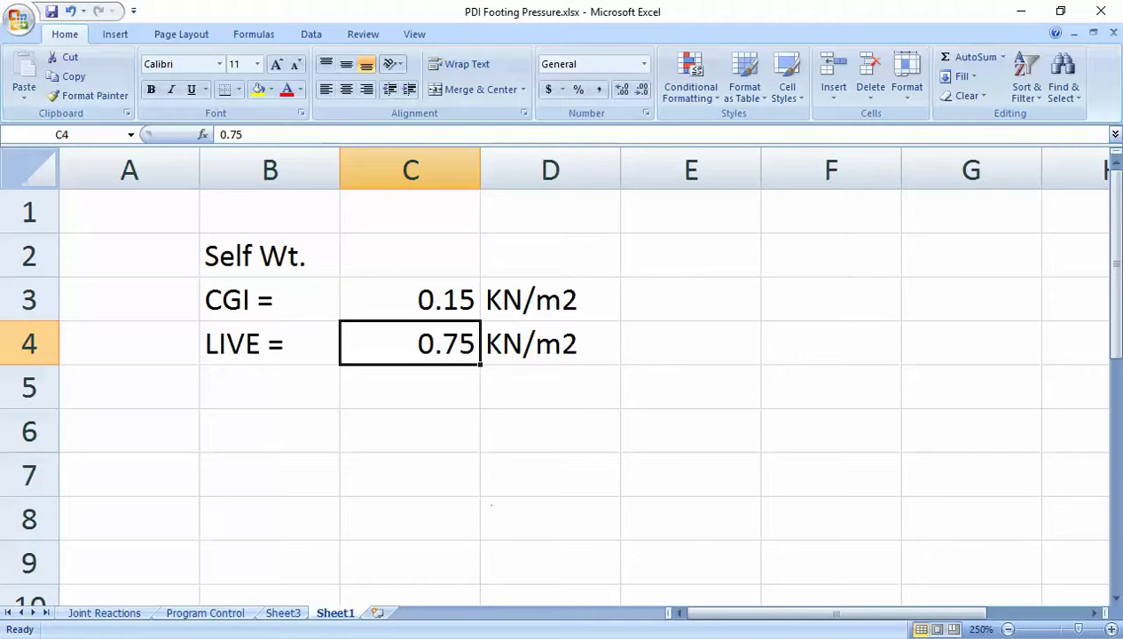
{"action": "mouse_move", "coordinate": [494, 637]}
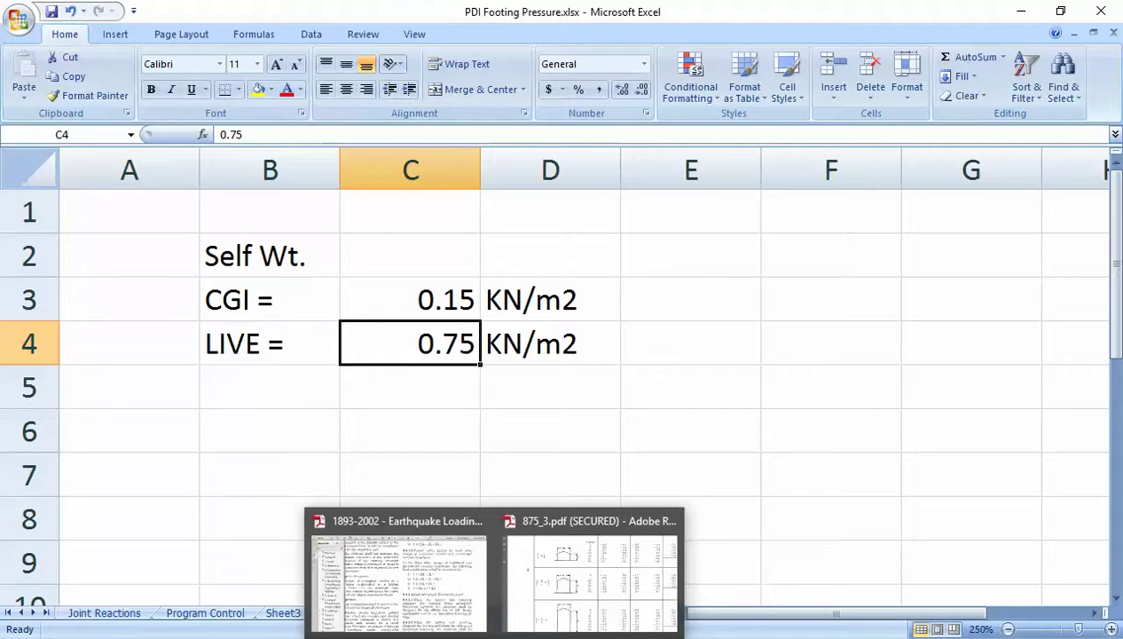
{"action": "left_click", "coordinate": [574, 416]}
{"action": "left_click", "coordinate": [569, 386]}
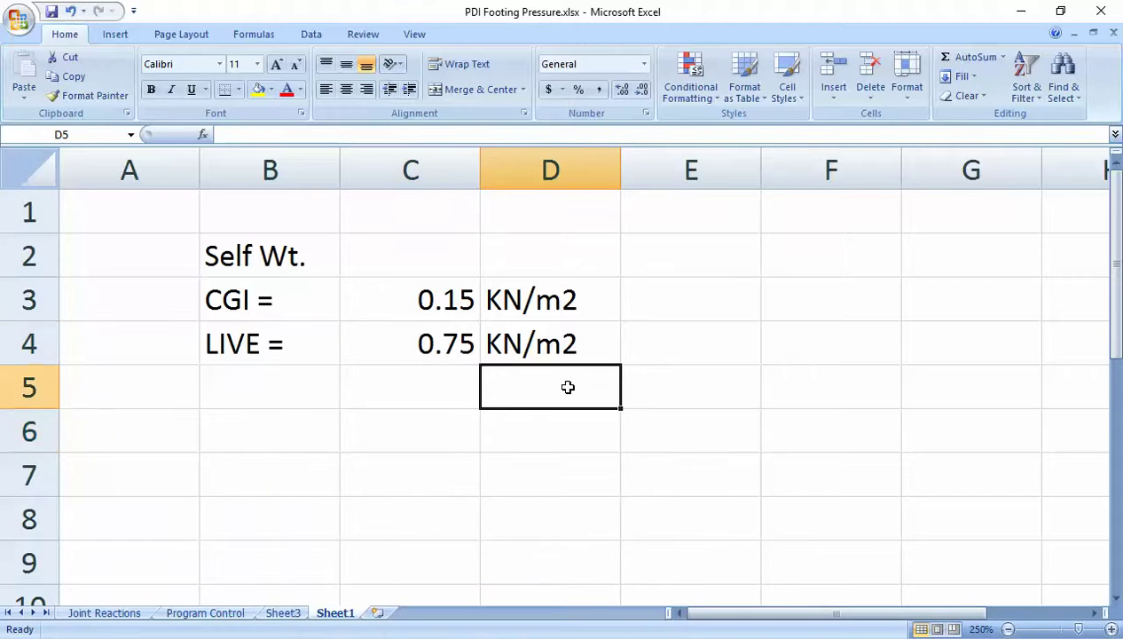
{"action": "left_click", "coordinate": [551, 436]}
{"action": "left_click", "coordinate": [555, 367]}
{"action": "left_click", "coordinate": [710, 346]}
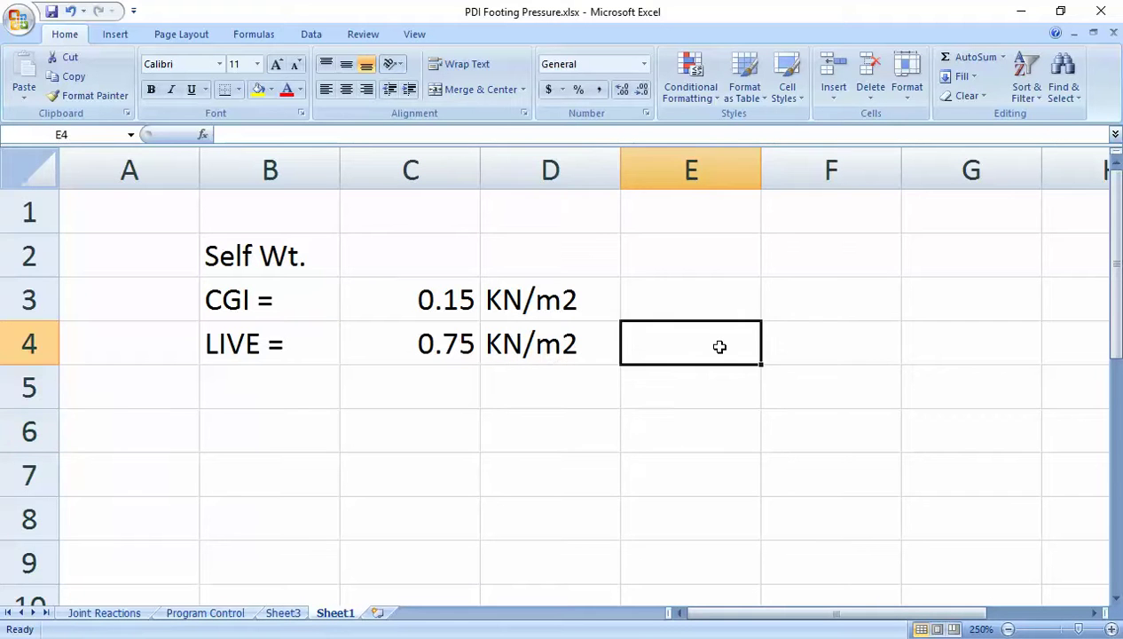
{"action": "left_click", "coordinate": [781, 348]}
{"action": "left_click", "coordinate": [732, 339]}
{"action": "left_click", "coordinate": [564, 429]}
- Enter the roof slope note "1DEG" in cell E4 and the value 0.02 in cell F4 of the LIVE row
{"action": "left_click", "coordinate": [711, 336]}
{"action": "type", "text": "10"}
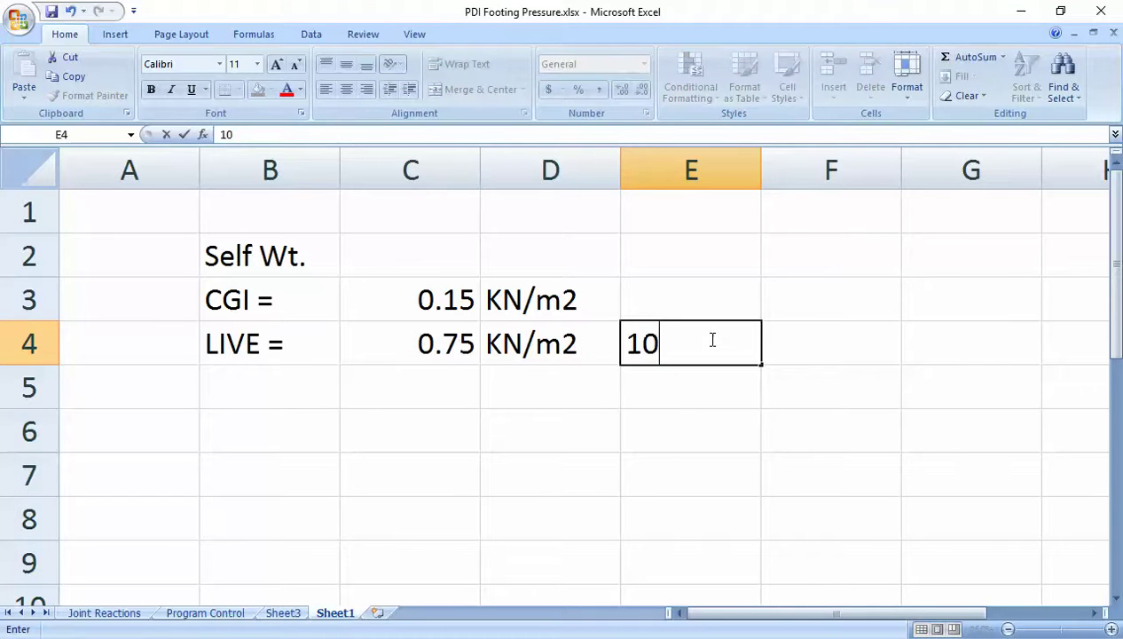
{"action": "key", "text": "BackSpace"}
{"action": "type", "text": "DE"}
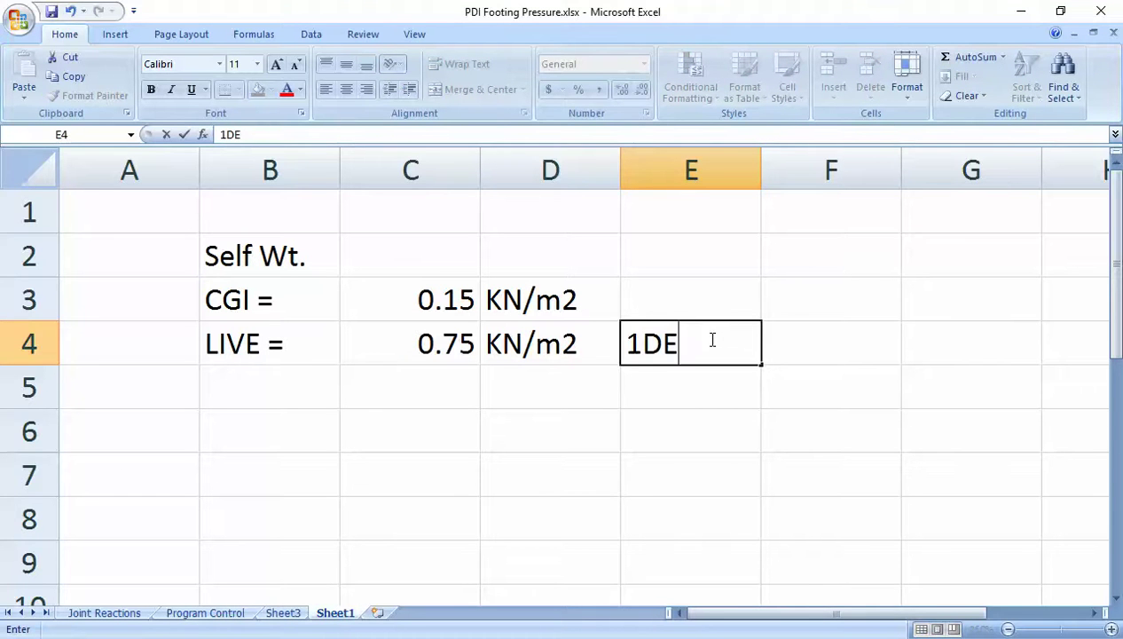
{"action": "type", "text": "G"}
{"action": "left_click", "coordinate": [858, 349]}
{"action": "type", "text": "0.02"}
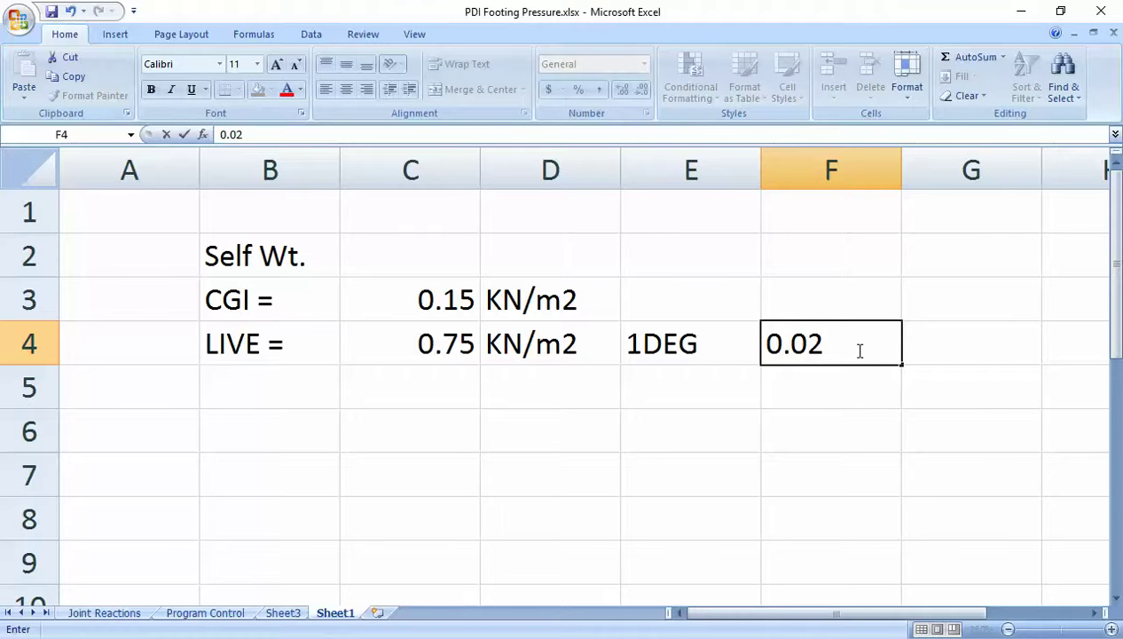
{"action": "left_click", "coordinate": [967, 355]}
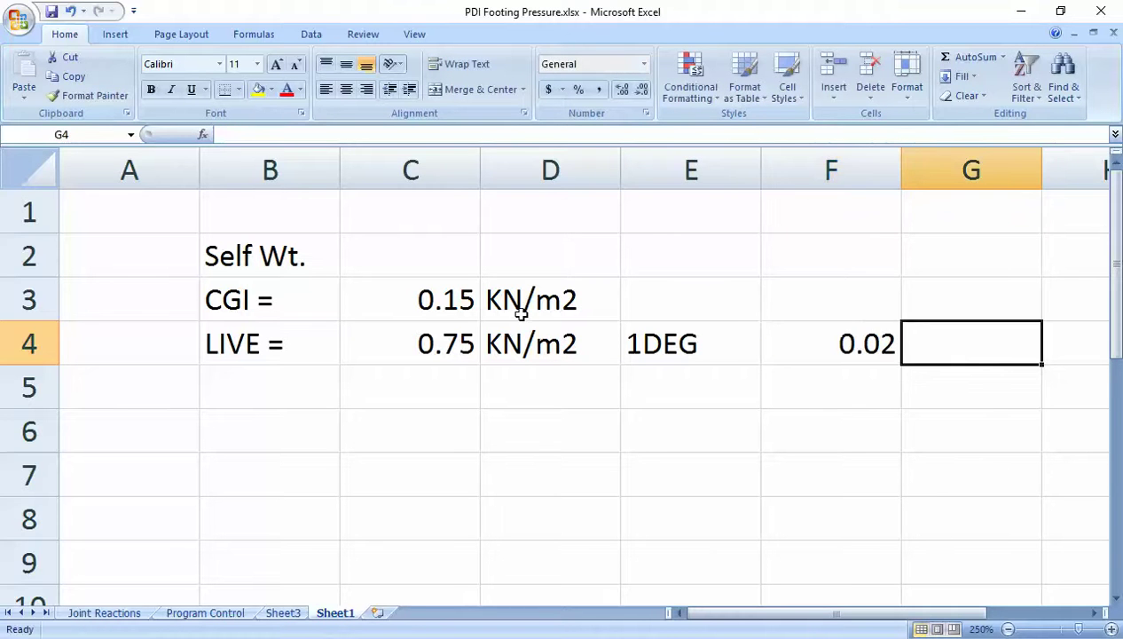
- Copy the KN/m2 unit from D4 into G4, beside the 0.02 value
{"action": "left_click", "coordinate": [526, 341]}
{"action": "key", "text": "ctrl+c"}
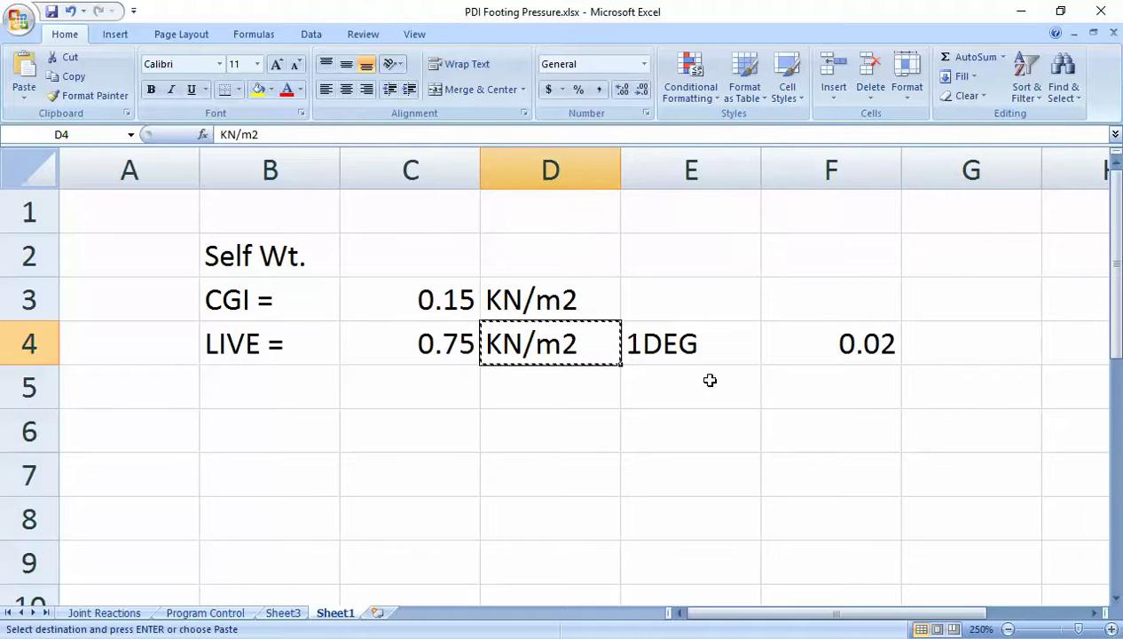
{"action": "left_click", "coordinate": [949, 338]}
{"action": "key", "text": "Return"}
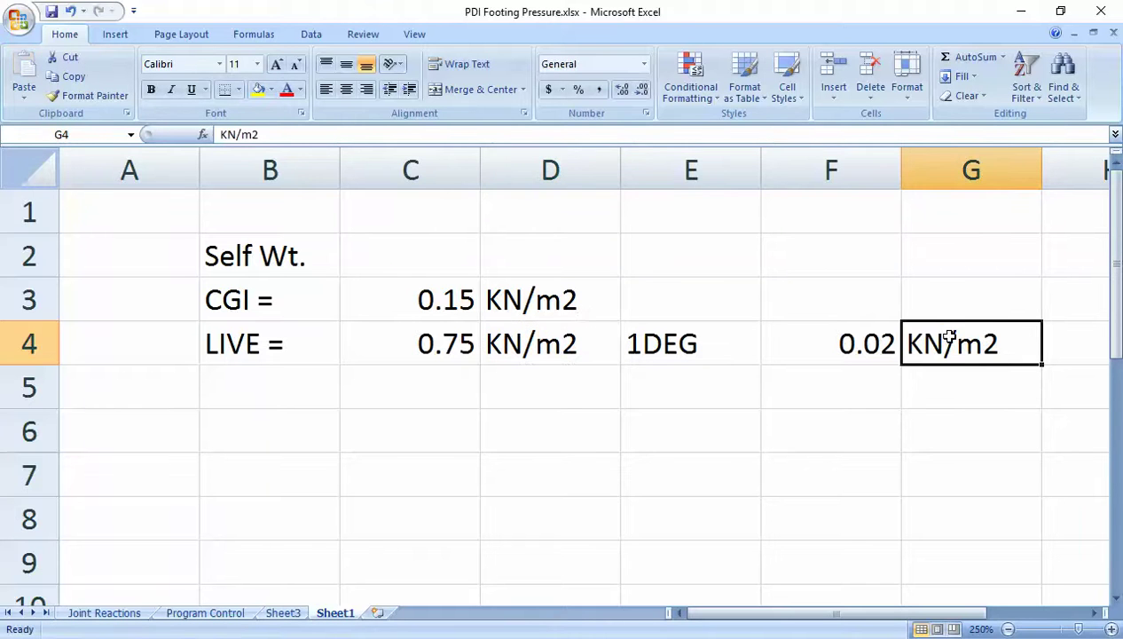
- Right-align the 1DEG note in cell E4
{"action": "left_click", "coordinate": [708, 333]}
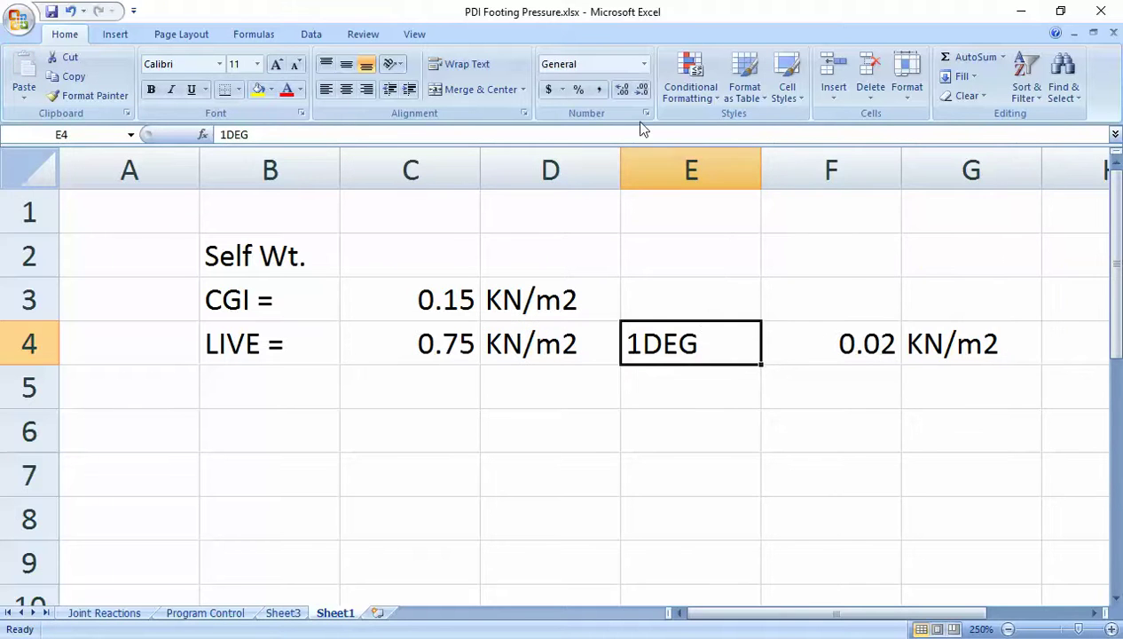
{"action": "left_click", "coordinate": [367, 90]}
{"action": "left_click", "coordinate": [728, 444]}
- Calculate the live load reduction in F5 with =5*F4 and fill the KN/m2 unit down into G5
{"action": "left_click", "coordinate": [714, 389]}
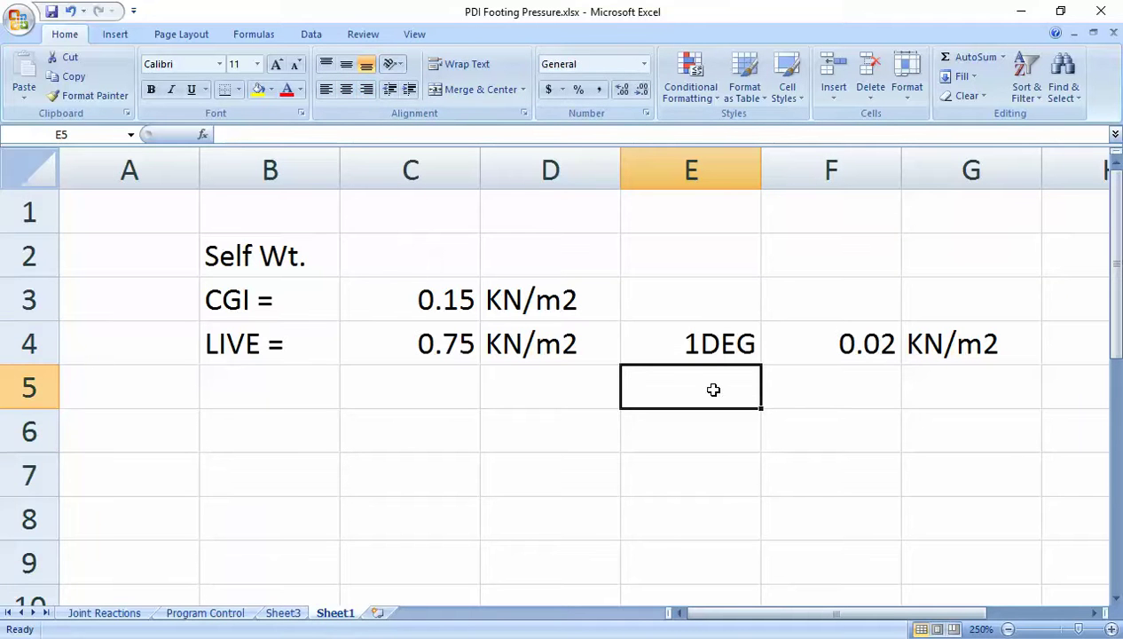
{"action": "left_click", "coordinate": [769, 385]}
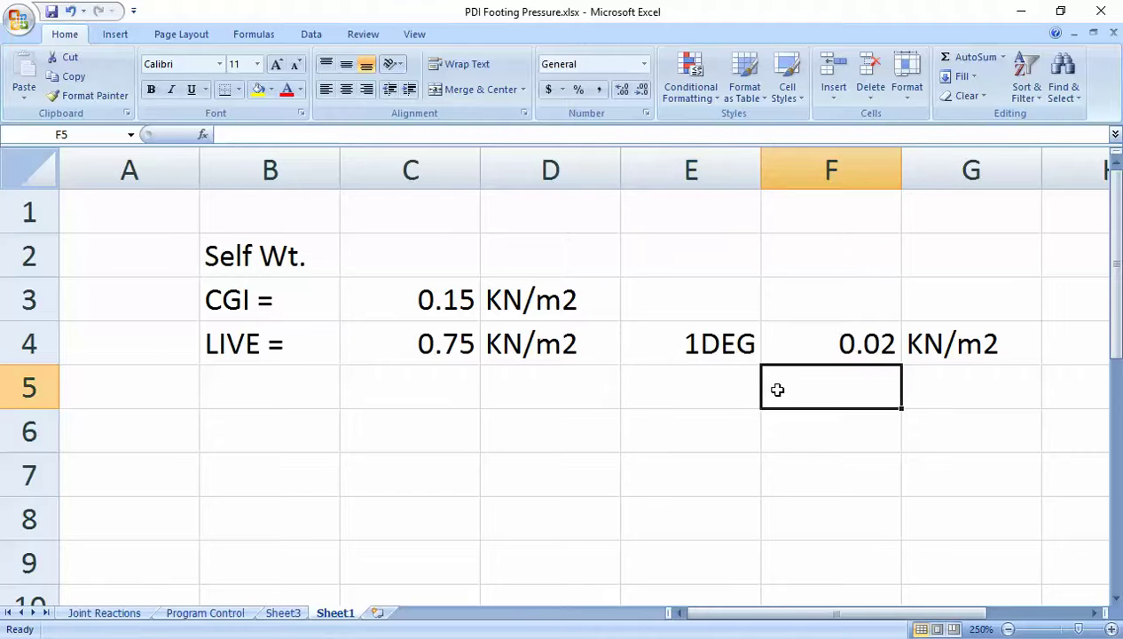
{"action": "type", "text": "="}
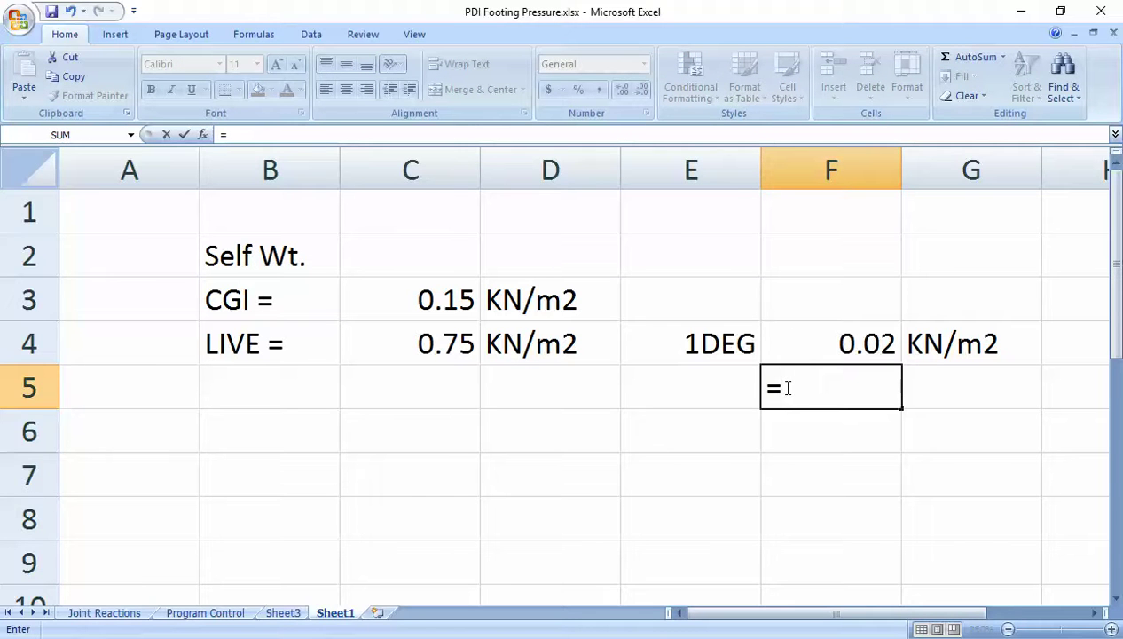
{"action": "type", "text": "5*"}
{"action": "left_click", "coordinate": [844, 344]}
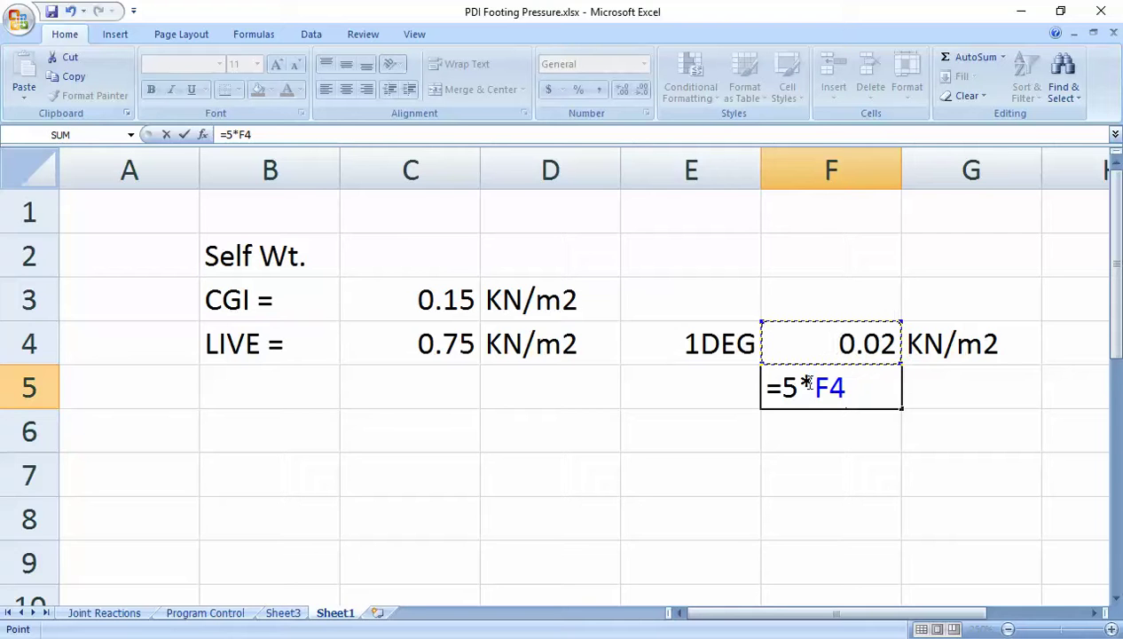
{"action": "key", "text": "Return"}
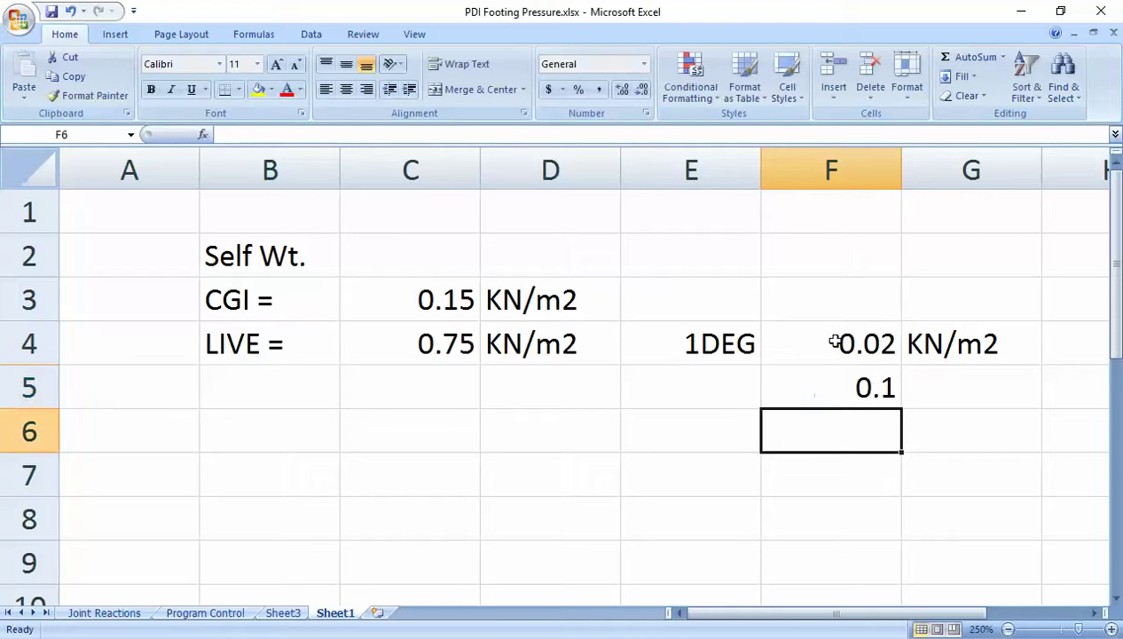
{"action": "left_click_drag", "start_coordinate": [946, 339], "coordinate": [955, 382]}
{"action": "key", "text": "ctrl+d"}
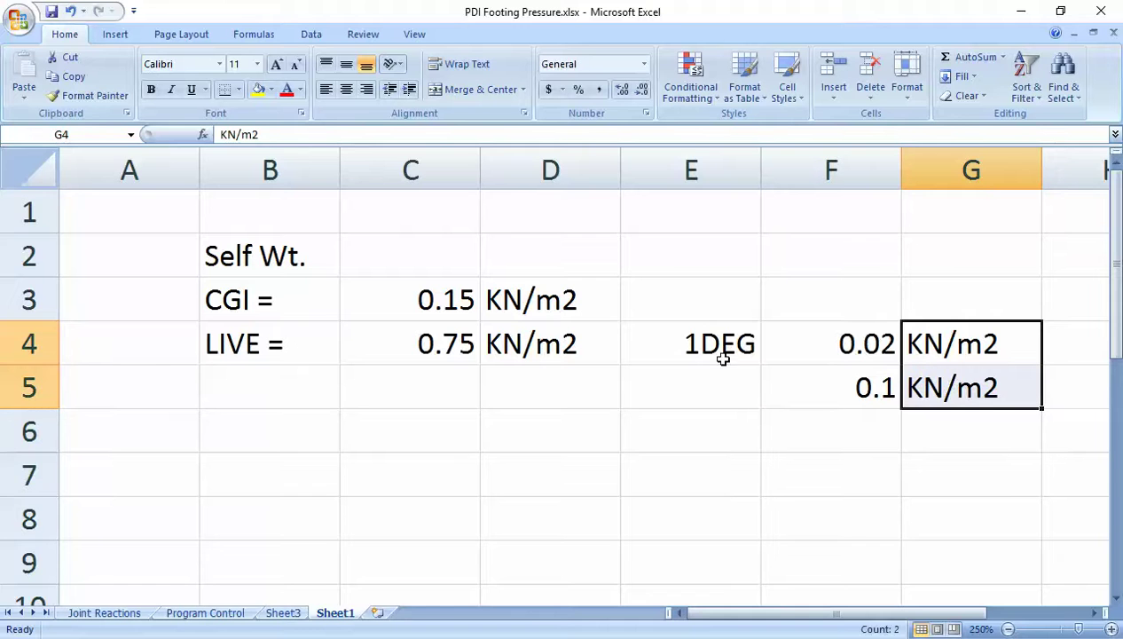
- Calculate the reduced live load in C5 with =C4-F5 and fill the KN/m2 unit down into D5
{"action": "left_click", "coordinate": [438, 377]}
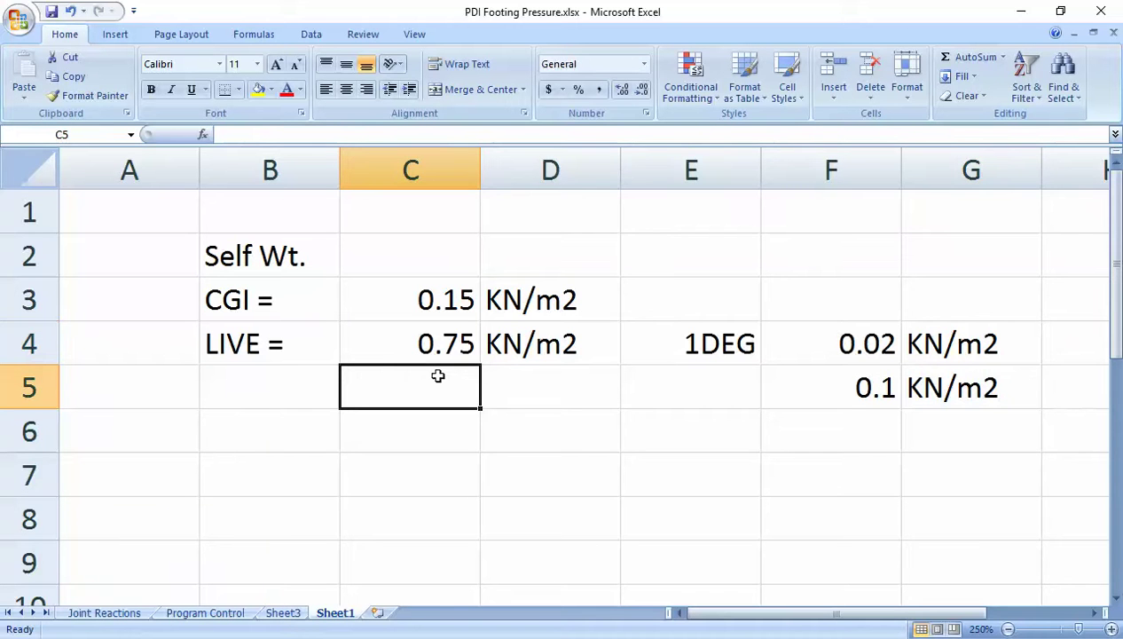
{"action": "type", "text": "="}
{"action": "left_click", "coordinate": [427, 345]}
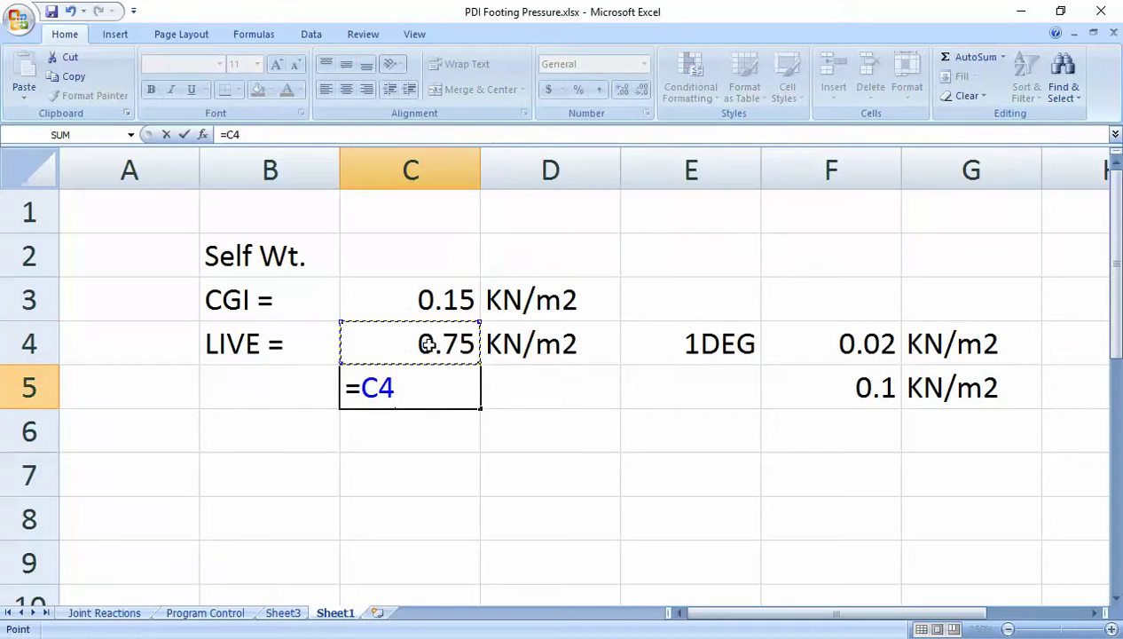
{"action": "type", "text": "-"}
{"action": "left_click", "coordinate": [874, 368]}
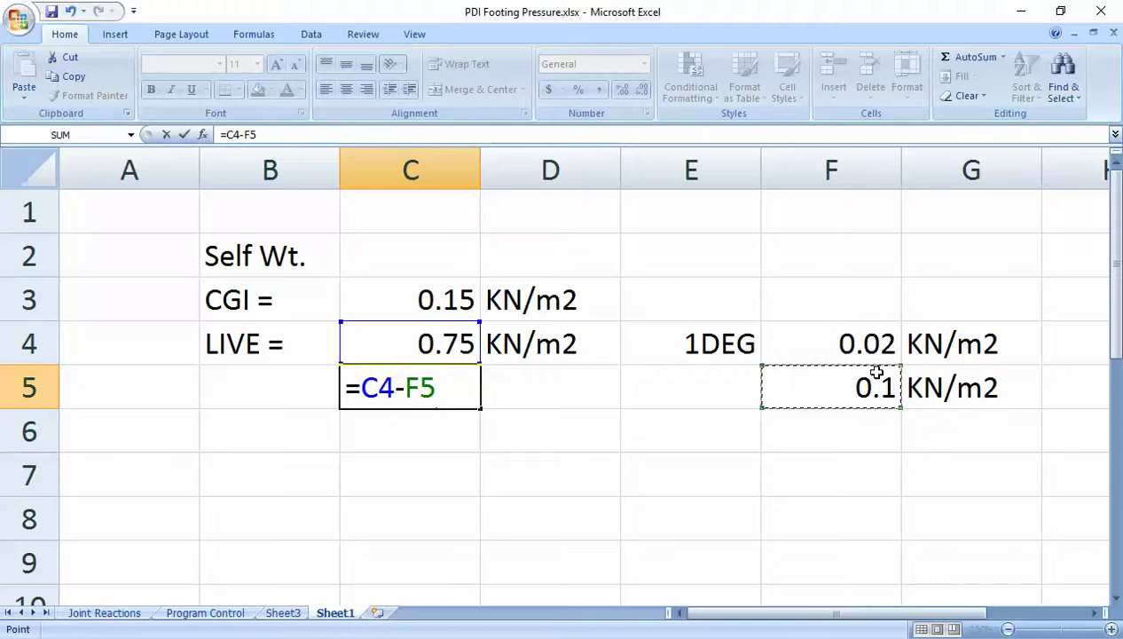
{"action": "key", "text": "Return"}
{"action": "left_click_drag", "start_coordinate": [567, 343], "coordinate": [542, 380]}
{"action": "key", "text": "ctrl+d"}
{"action": "left_click", "coordinate": [489, 474]}
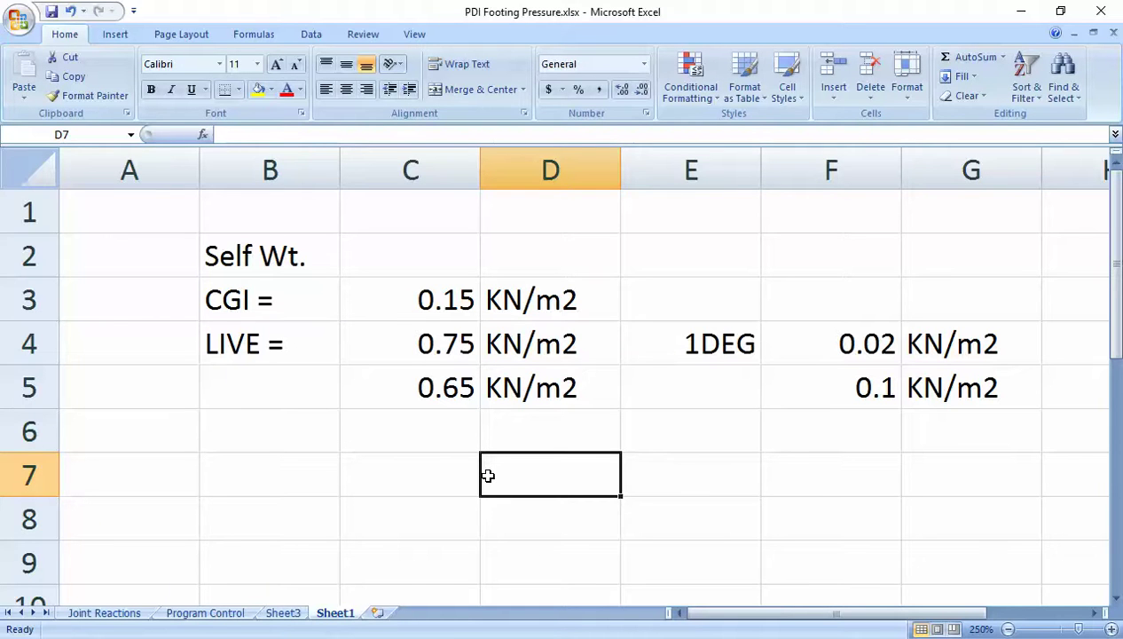
- Fill the "LIVE =" label down into B5 and mark the two live load rows 10DEG in A4 and 15DEG in A5
{"action": "left_click_drag", "start_coordinate": [293, 347], "coordinate": [291, 389]}
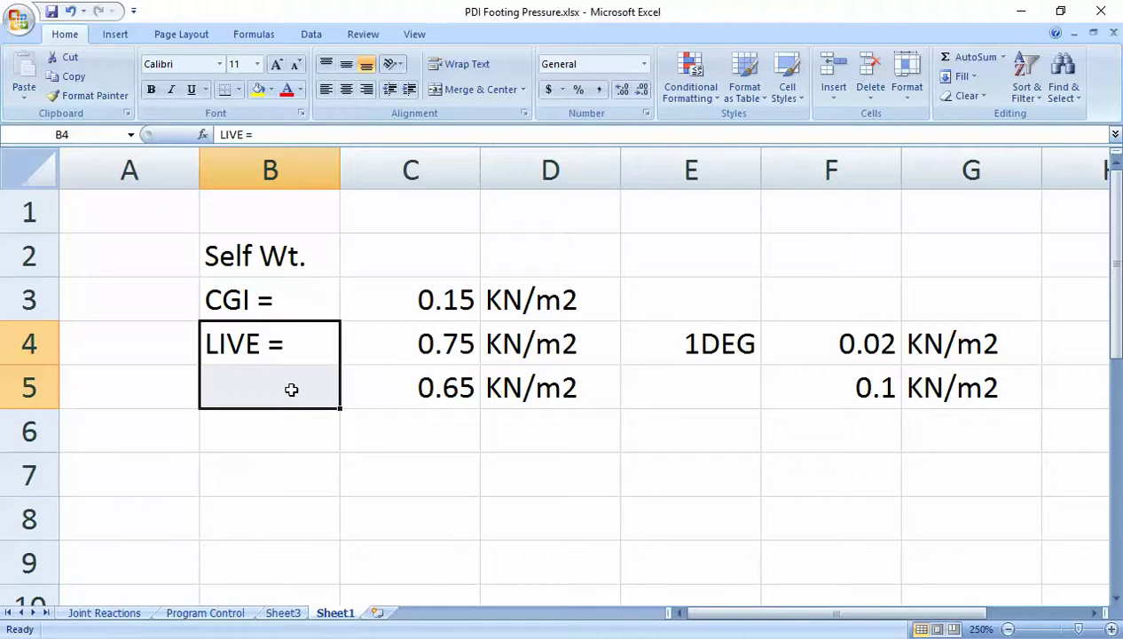
{"action": "key", "text": "ctrl+d"}
{"action": "left_click", "coordinate": [110, 328]}
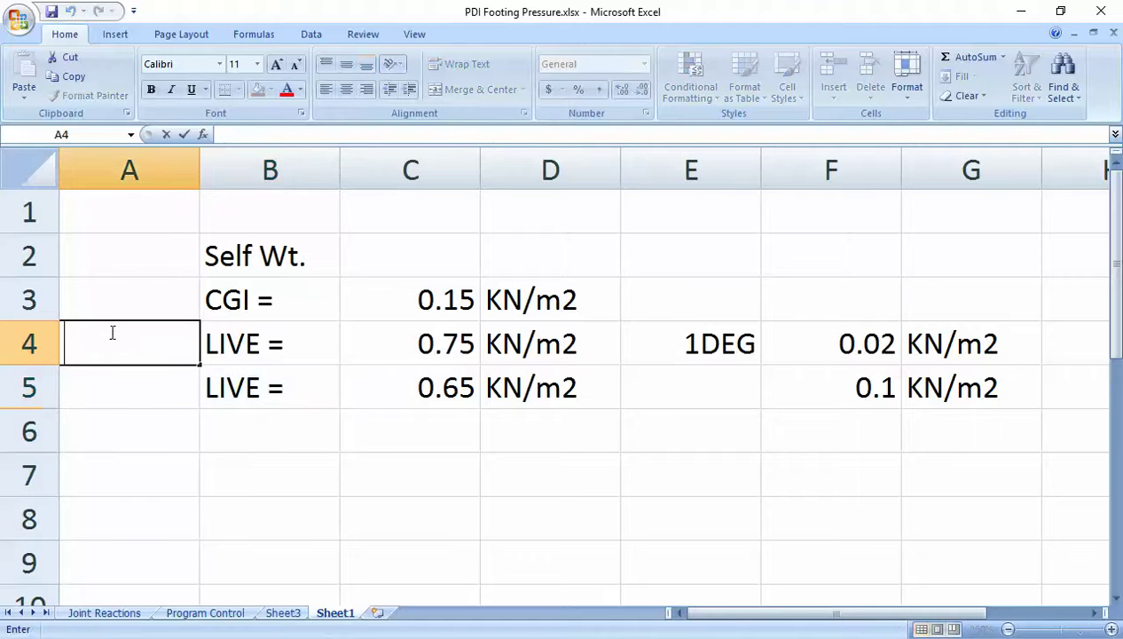
{"action": "type", "text": "10D"}
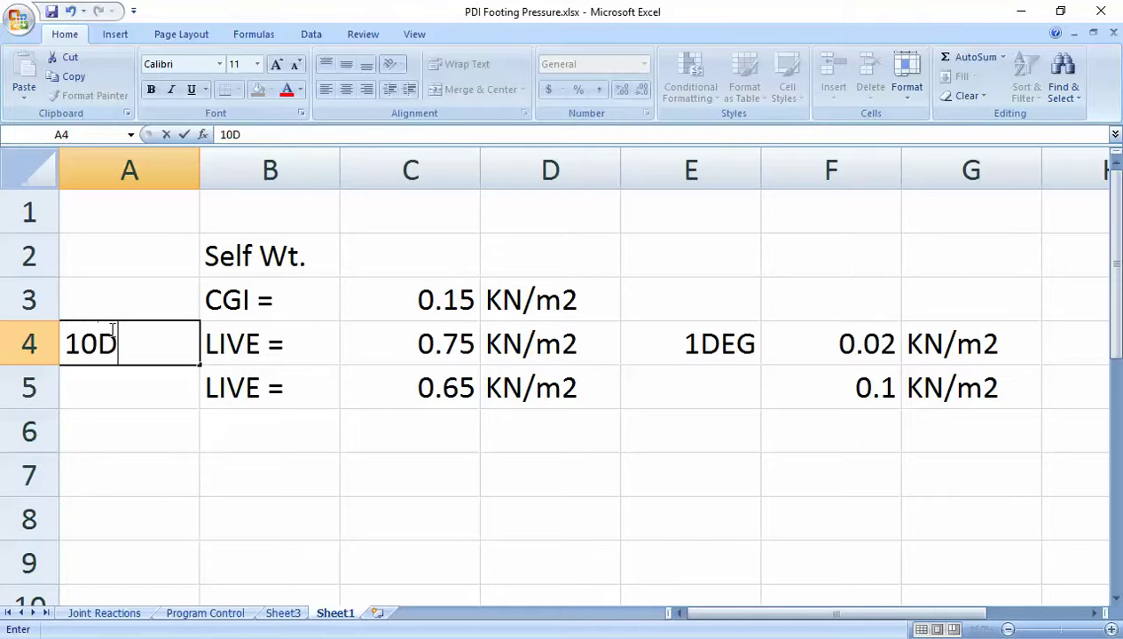
{"action": "type", "text": "EG"}
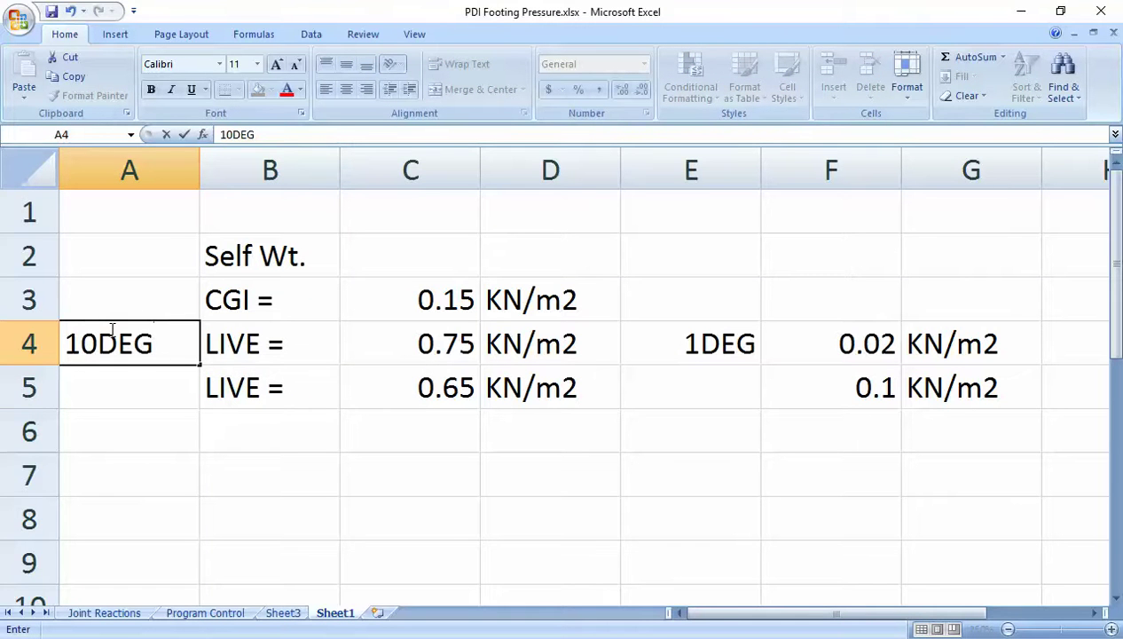
{"action": "key", "text": "Return"}
{"action": "type", "text": "15"}
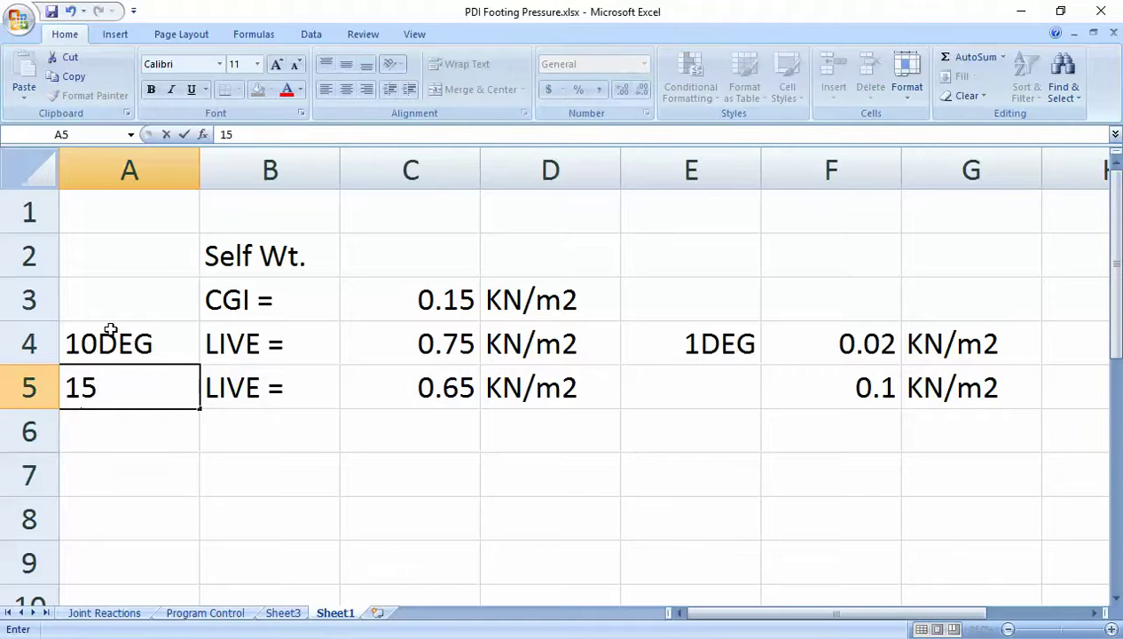
{"action": "type", "text": "DEG"}
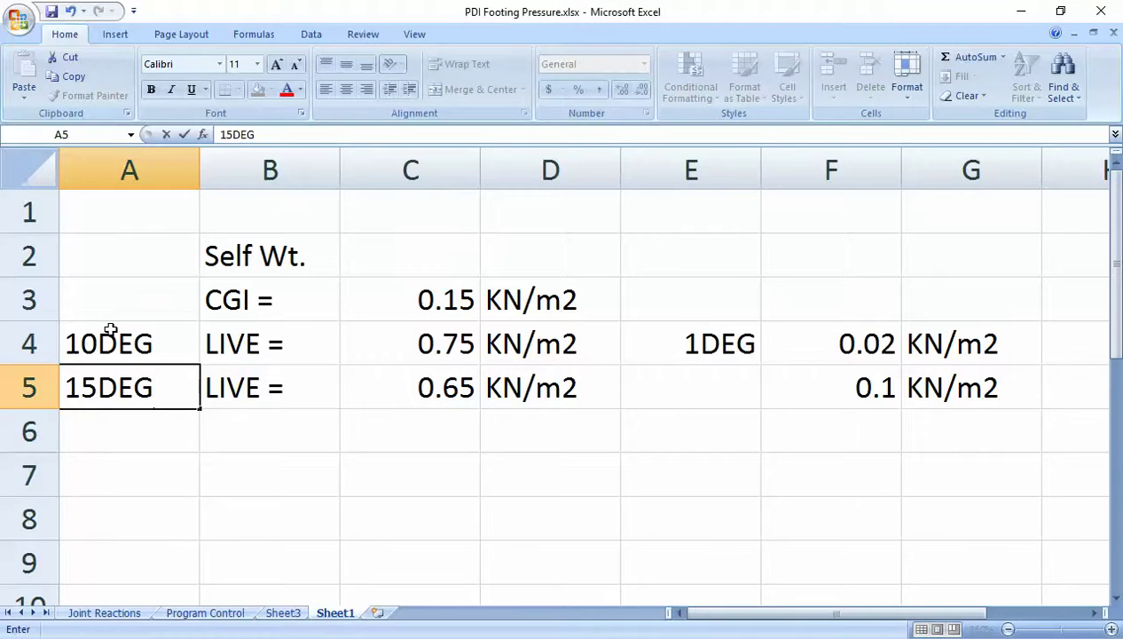
{"action": "key", "text": "Return"}
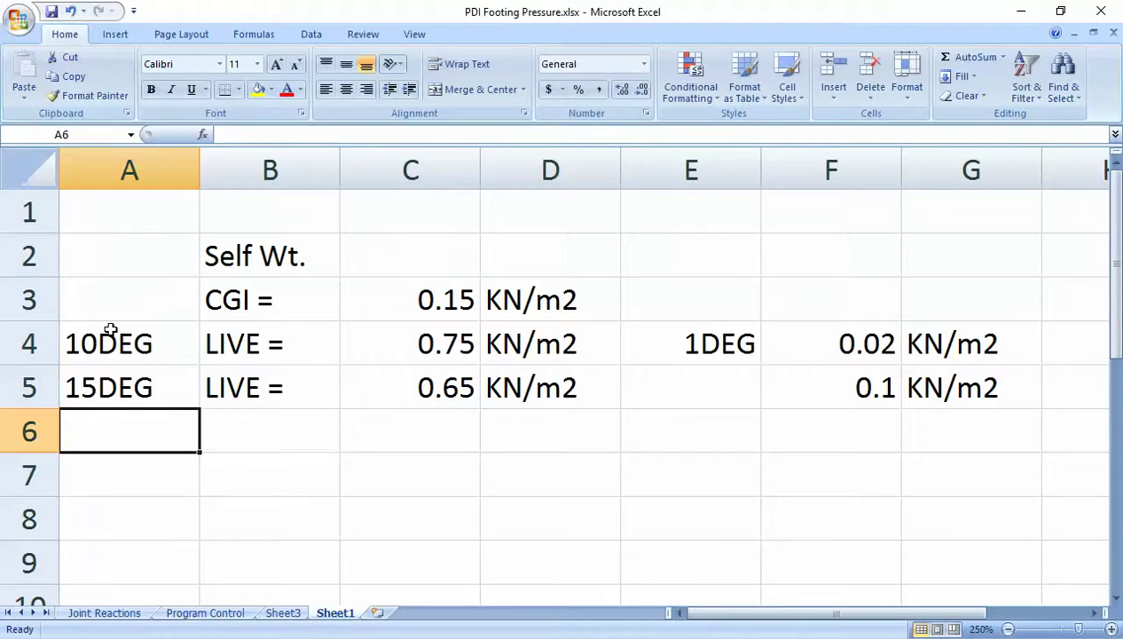
- Enter the label "WIND =" in cell B6 and select its value cell C6
{"action": "left_click", "coordinate": [328, 515]}
{"action": "left_click", "coordinate": [277, 444]}
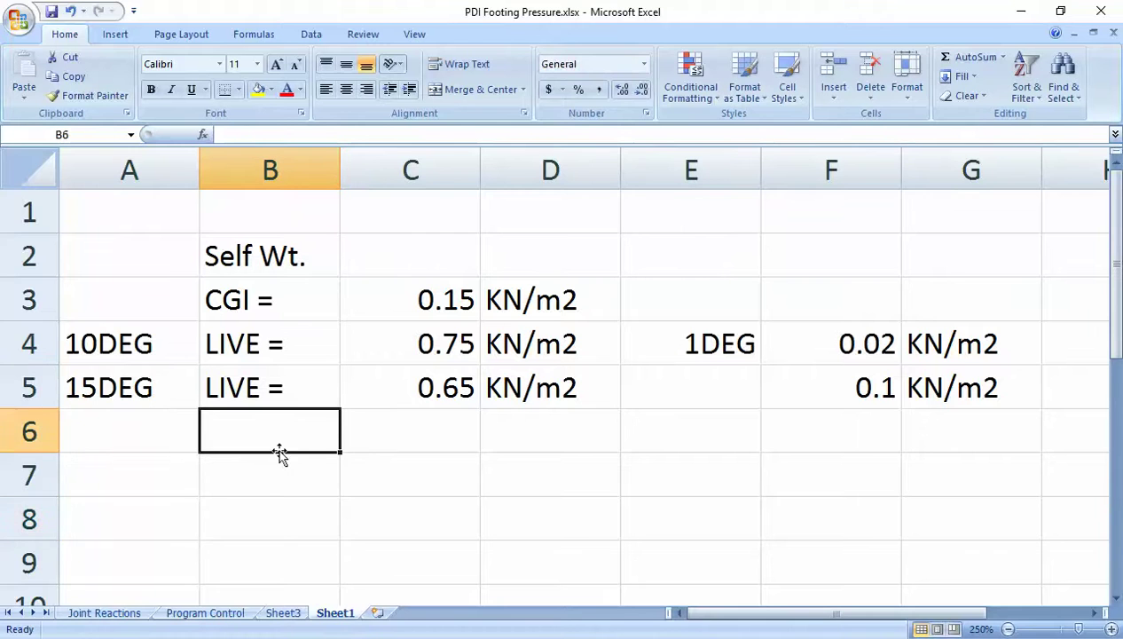
{"action": "type", "text": "WIND"}
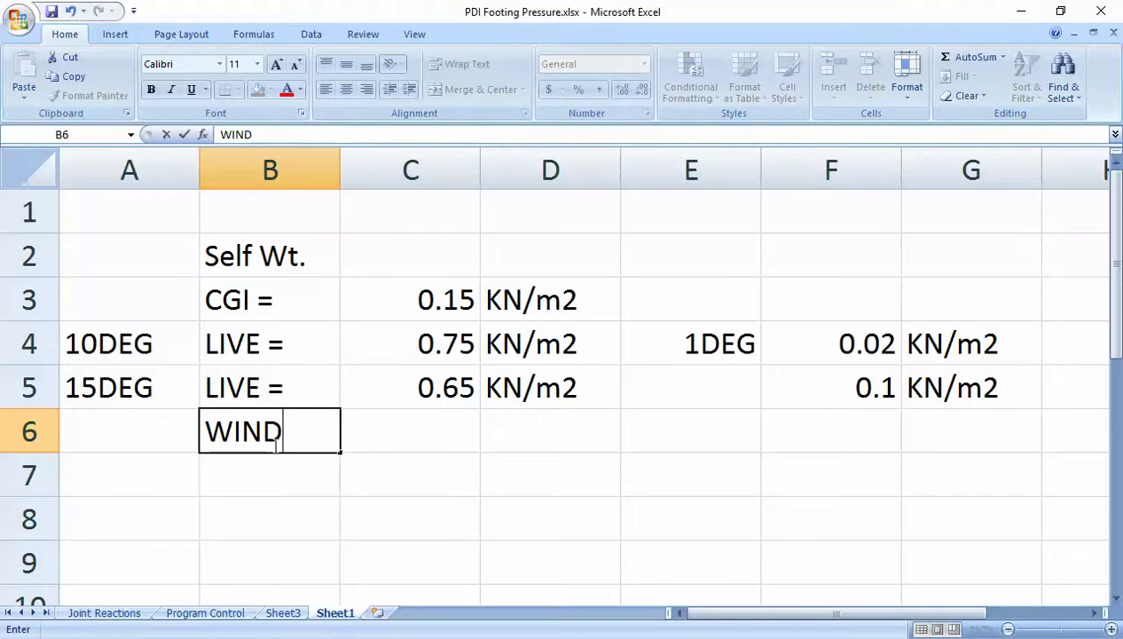
{"action": "type", "text": " ="}
{"action": "key", "text": "Return"}
{"action": "left_click", "coordinate": [311, 497]}
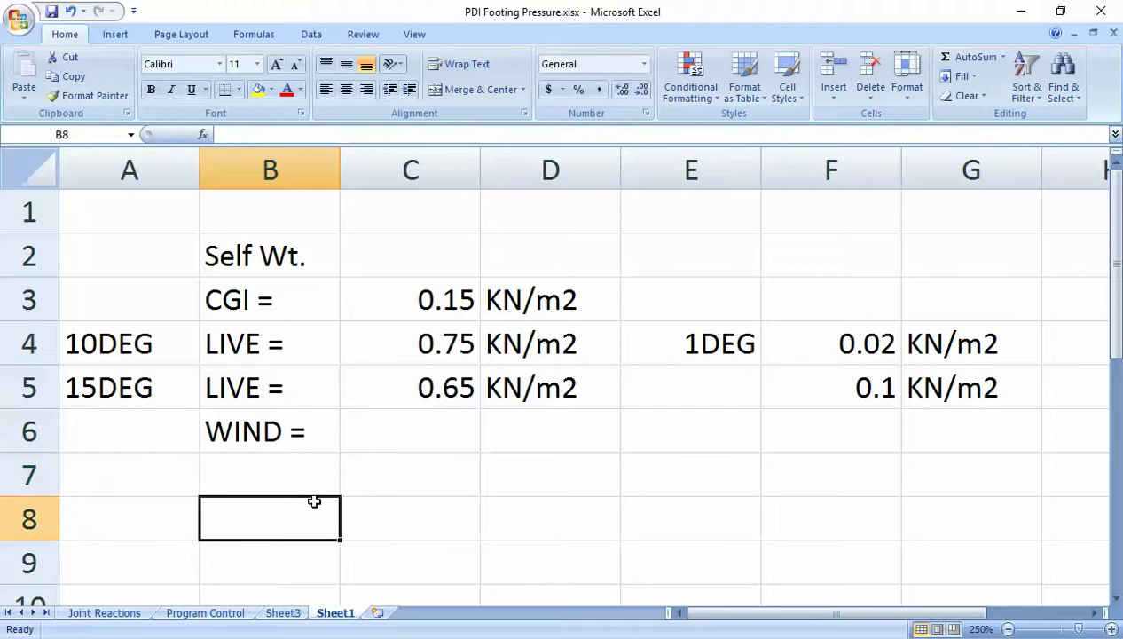
{"action": "left_click", "coordinate": [480, 461]}
{"action": "left_click", "coordinate": [439, 437]}
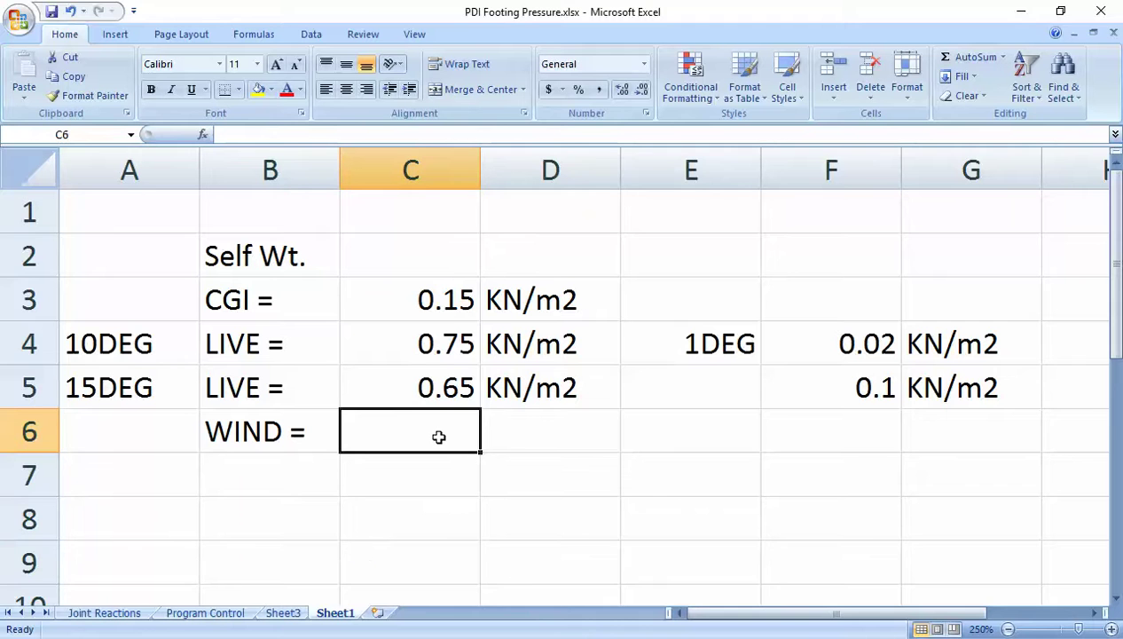
- Switch to the IS 875 Part 3 PDF in Adobe Reader and examine the pressure coefficient tables for pitched, monoslope and free standing double sloped roofs
{"action": "left_click", "coordinate": [494, 638]}
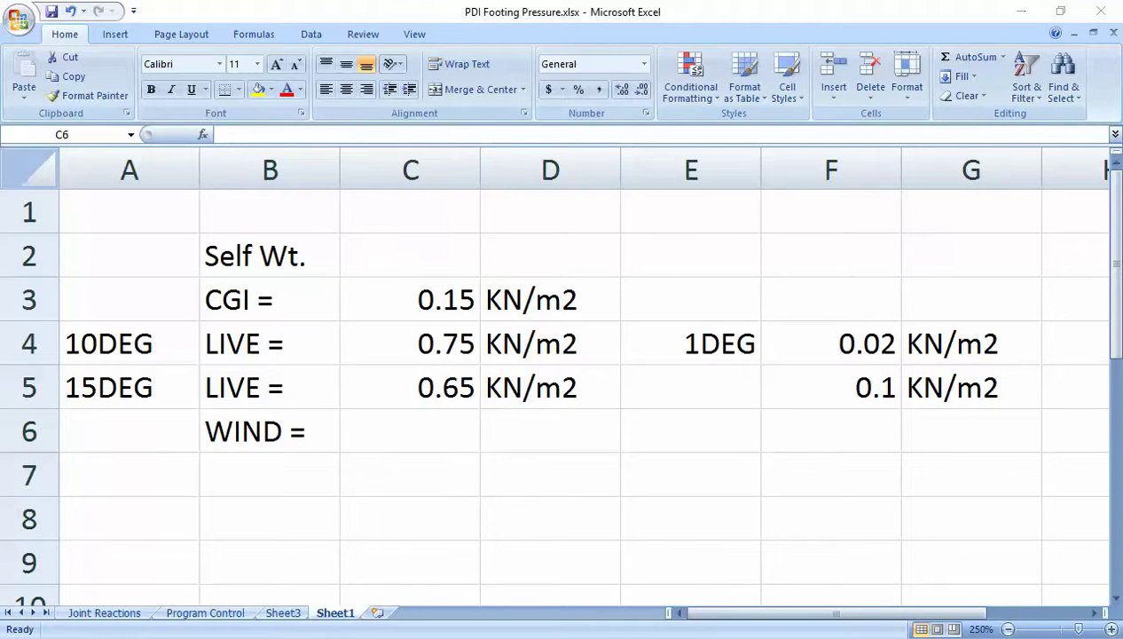
{"action": "left_click", "coordinate": [590, 567]}
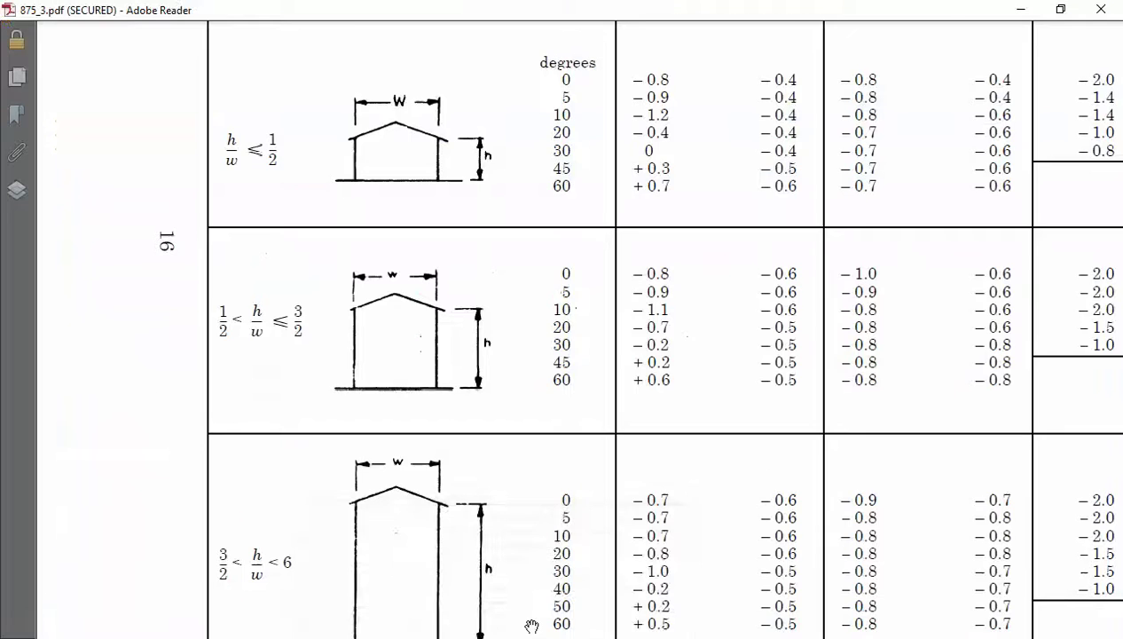
{"action": "scroll", "coordinate": [531, 627], "scroll_direction": "down", "scroll_amount": 10}
{"action": "scroll", "coordinate": [531, 626], "scroll_direction": "down", "scroll_amount": 15}
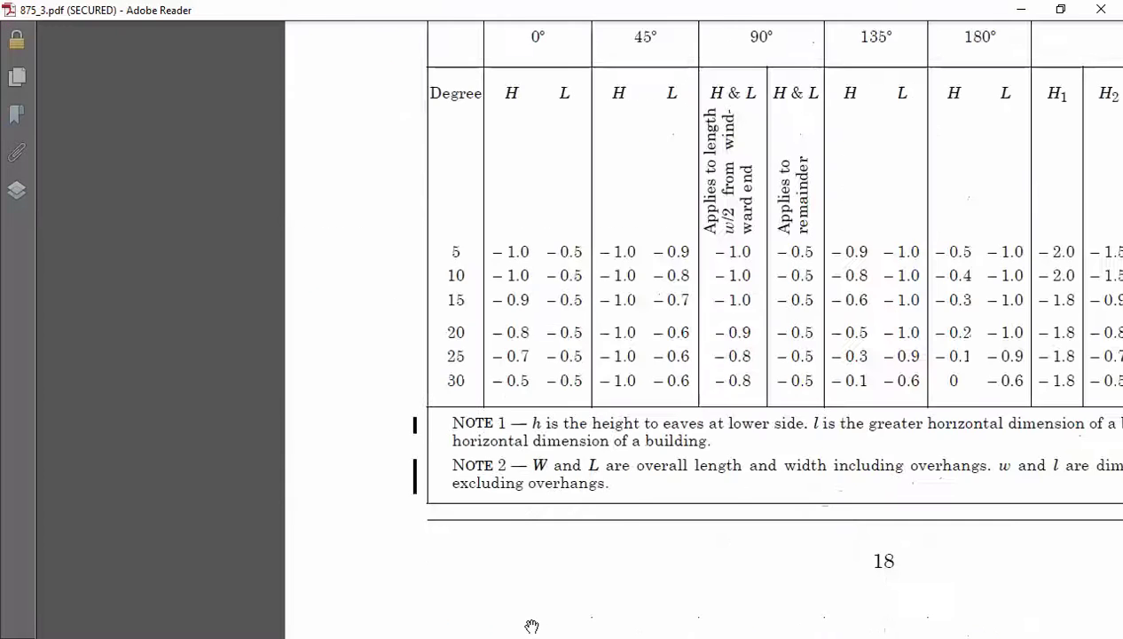
{"action": "scroll", "coordinate": [531, 626], "scroll_direction": "up", "scroll_amount": 15}
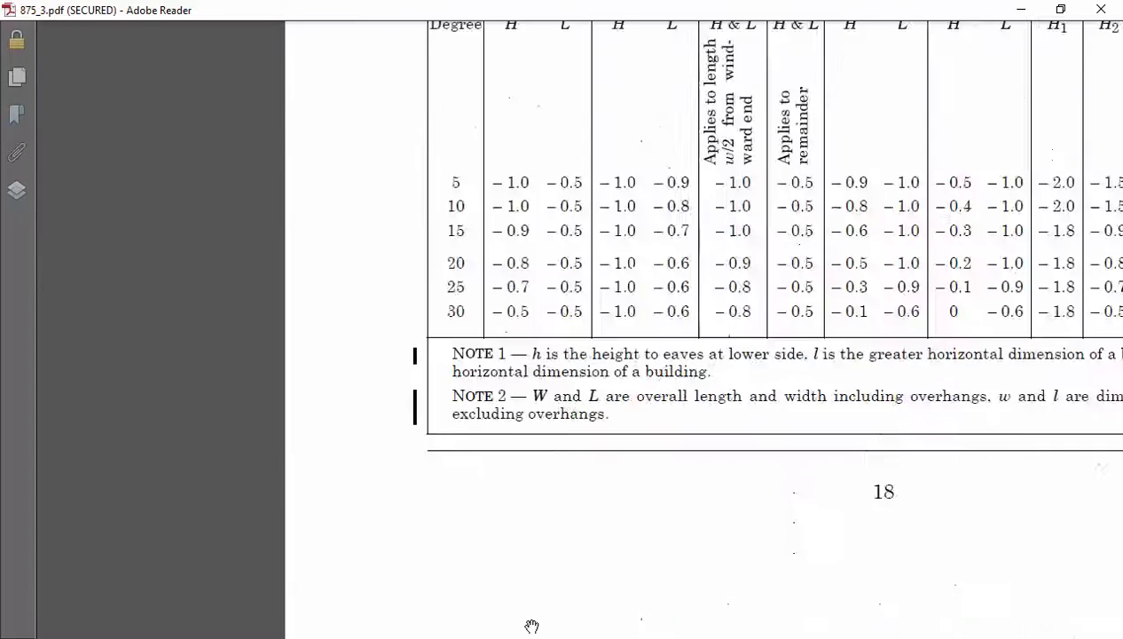
{"action": "scroll", "coordinate": [532, 626], "scroll_direction": "up", "scroll_amount": 15}
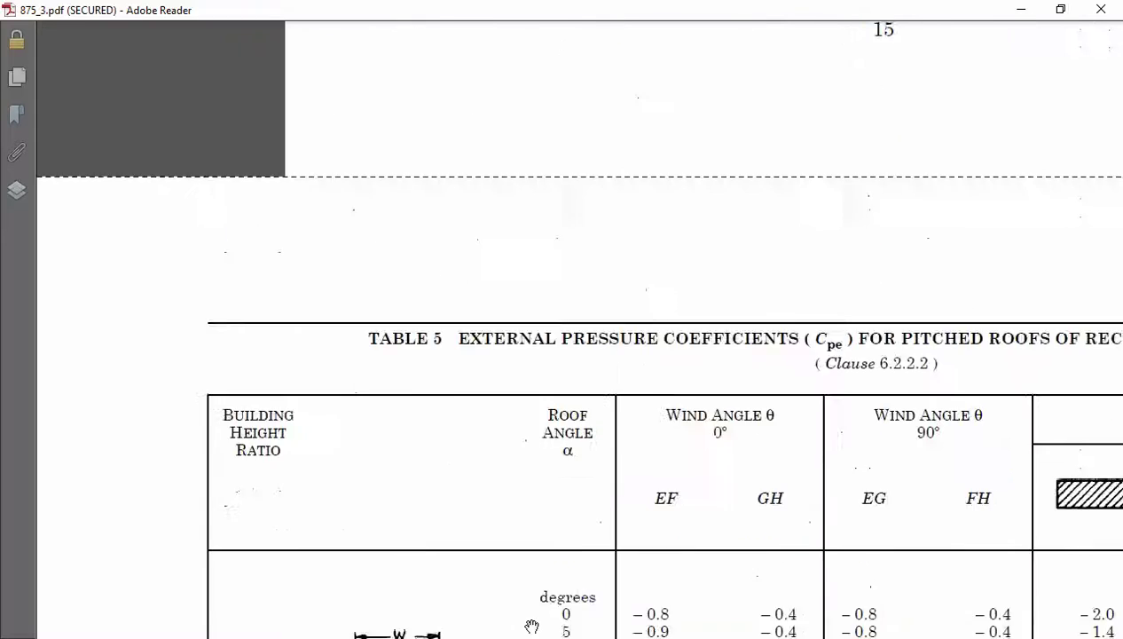
{"action": "scroll", "coordinate": [781, 426], "scroll_direction": "down", "scroll_amount": 3, "text": "ctrl"}
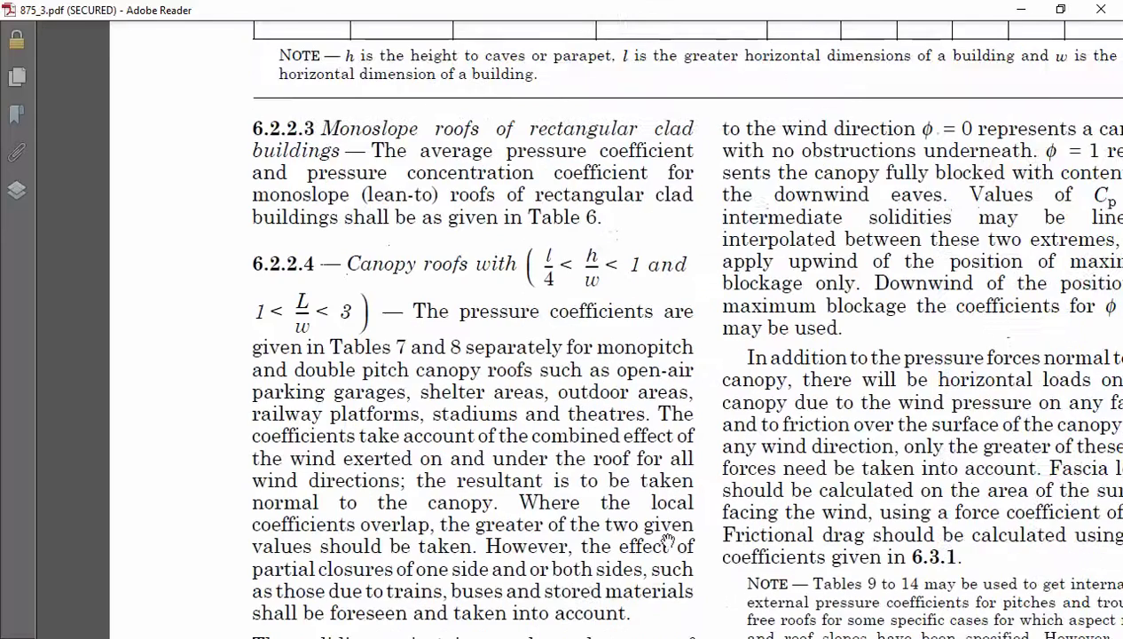
{"action": "scroll", "coordinate": [801, 419], "scroll_direction": "down", "scroll_amount": 20}
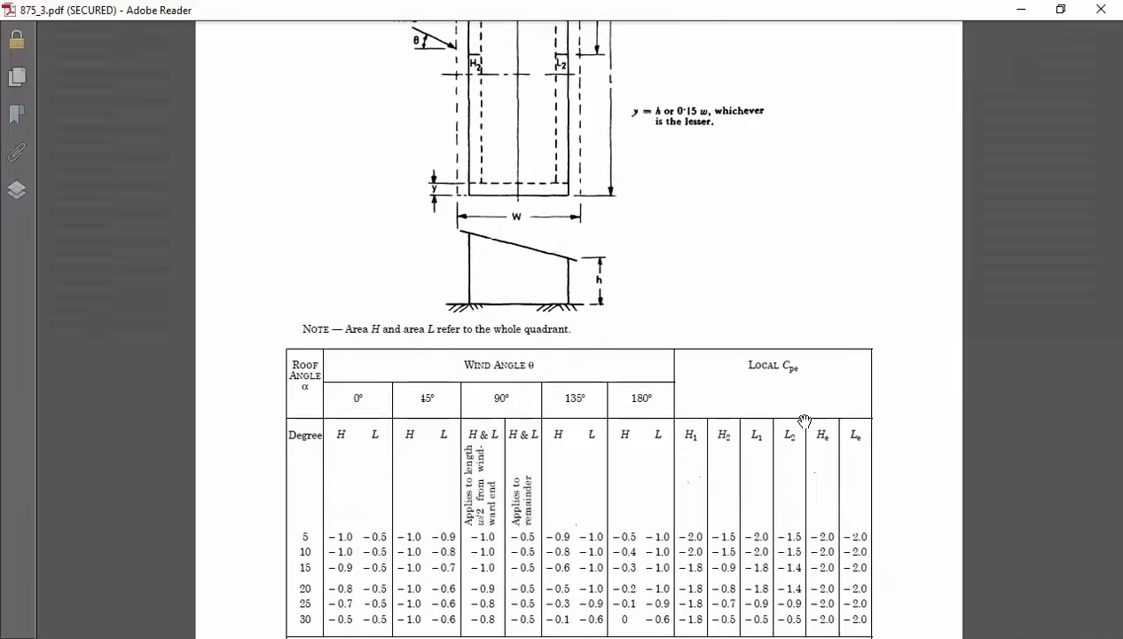
{"action": "scroll", "coordinate": [804, 420], "scroll_direction": "down", "scroll_amount": 20}
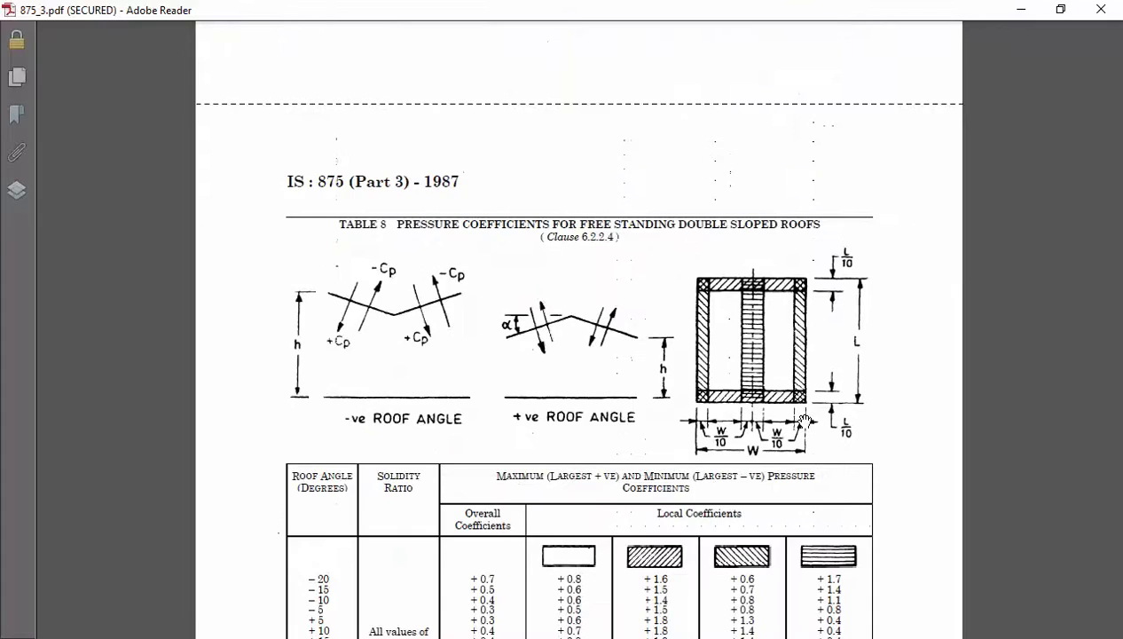
{"action": "scroll", "coordinate": [804, 420], "scroll_direction": "down", "scroll_amount": 20}
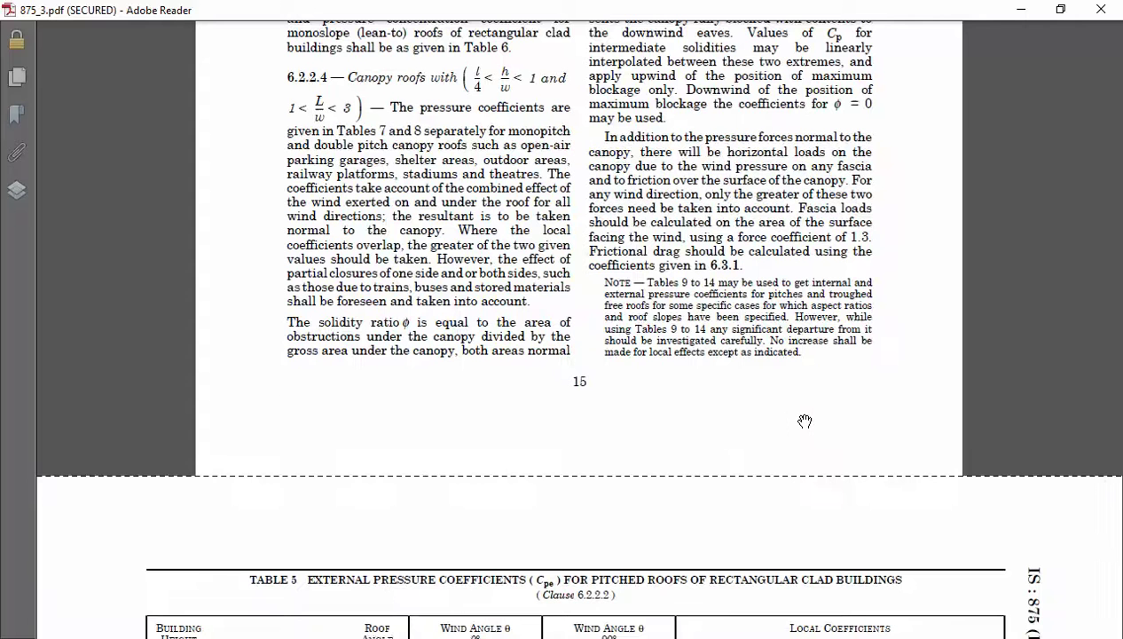
- Examine the wind load formula in clause 6.2.1 and the design wind pressure formula in clause 5.4
{"action": "scroll", "coordinate": [805, 421], "scroll_direction": "up", "scroll_amount": 20}
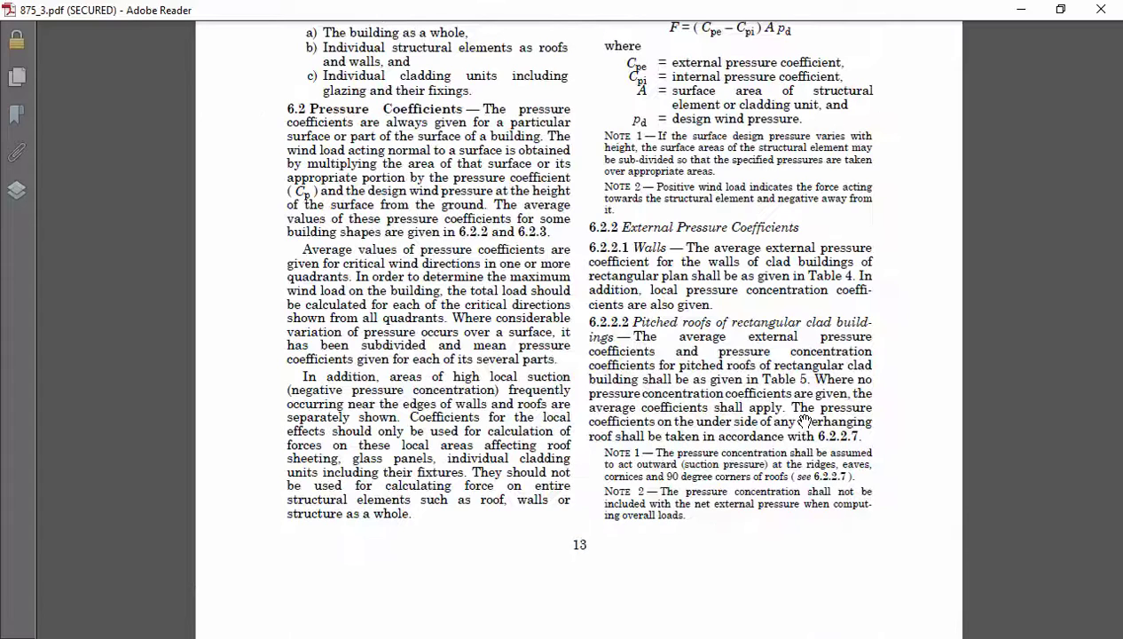
{"action": "scroll", "coordinate": [865, 443], "scroll_direction": "up", "scroll_amount": 4}
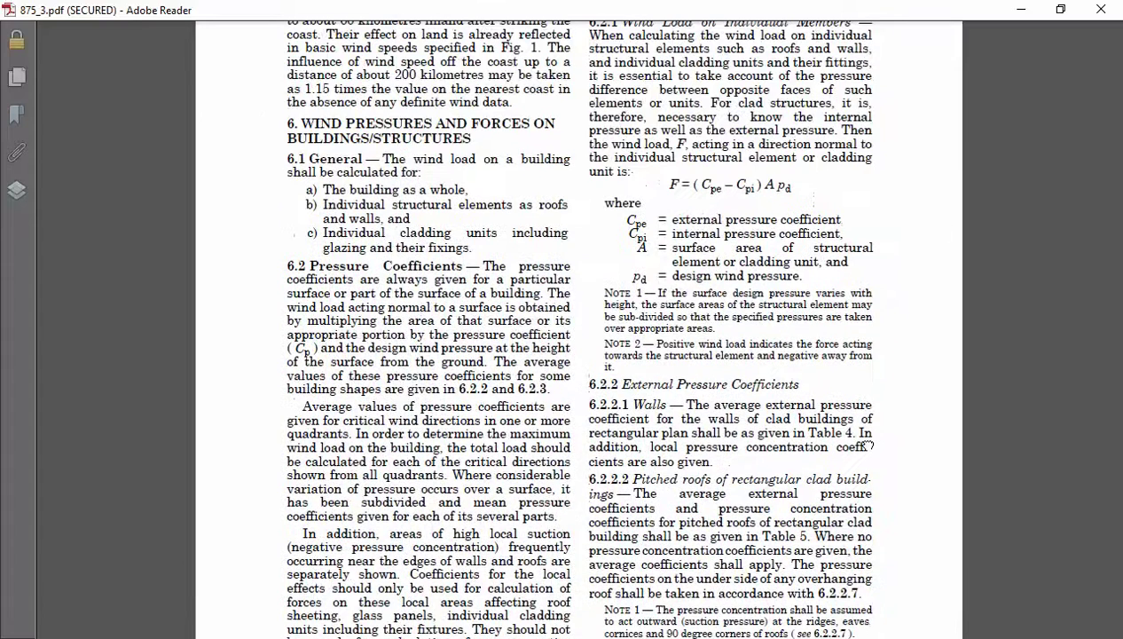
{"action": "scroll", "coordinate": [865, 439], "scroll_direction": "up", "scroll_amount": 15}
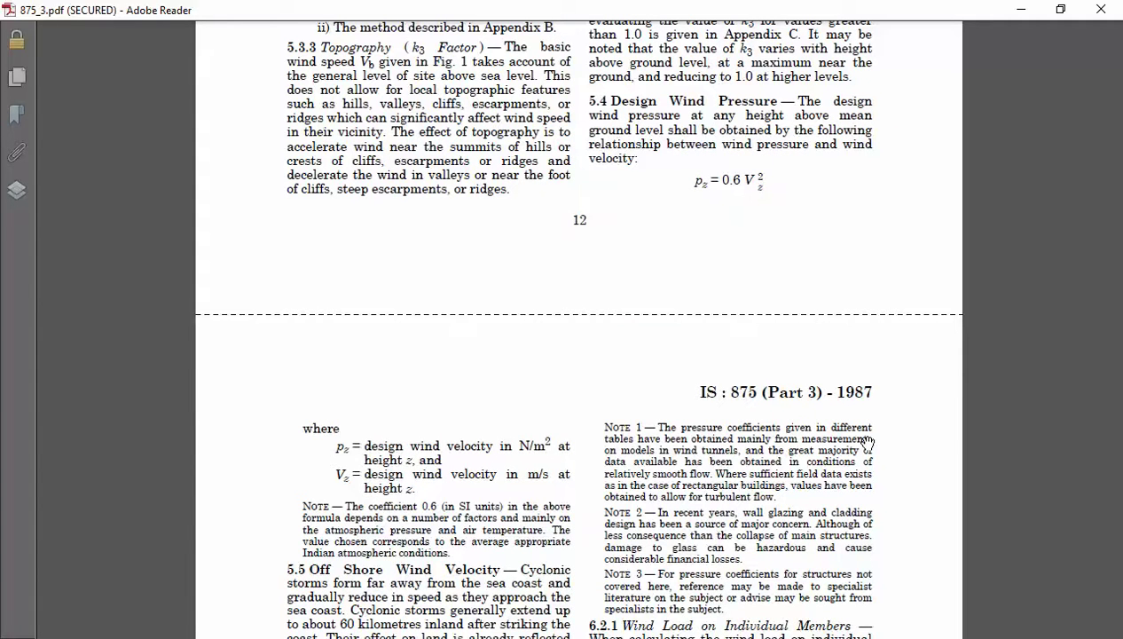
{"action": "scroll", "coordinate": [810, 408], "scroll_direction": "up", "scroll_amount": 2}
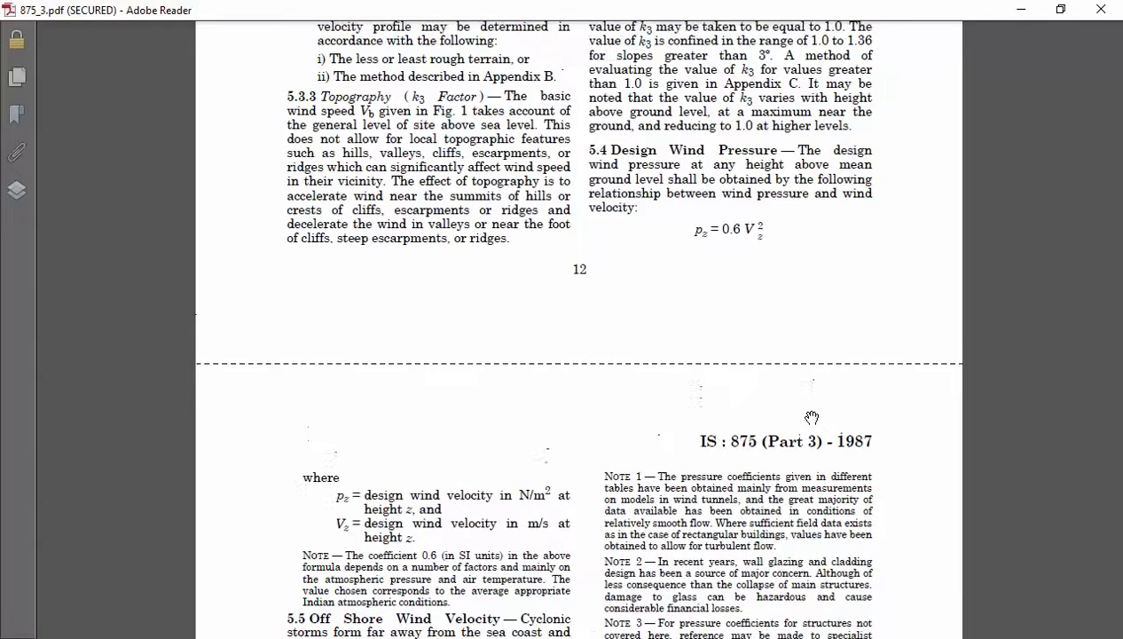
{"action": "scroll", "coordinate": [714, 363], "scroll_direction": "up", "scroll_amount": 4}
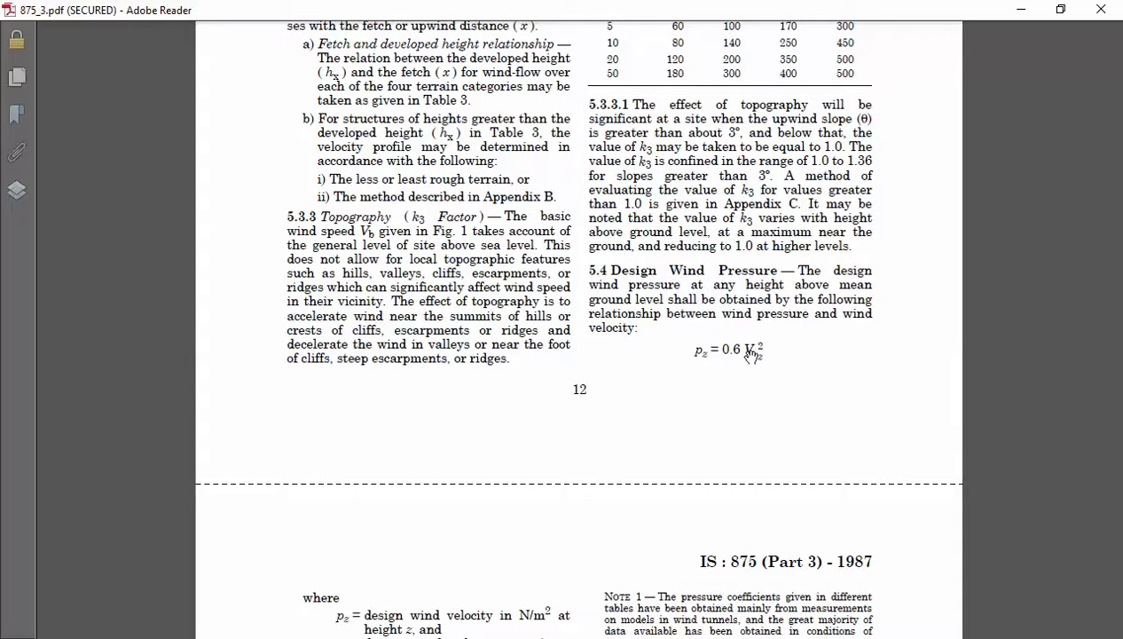
{"action": "scroll", "coordinate": [750, 354], "scroll_direction": "down", "scroll_amount": 1}
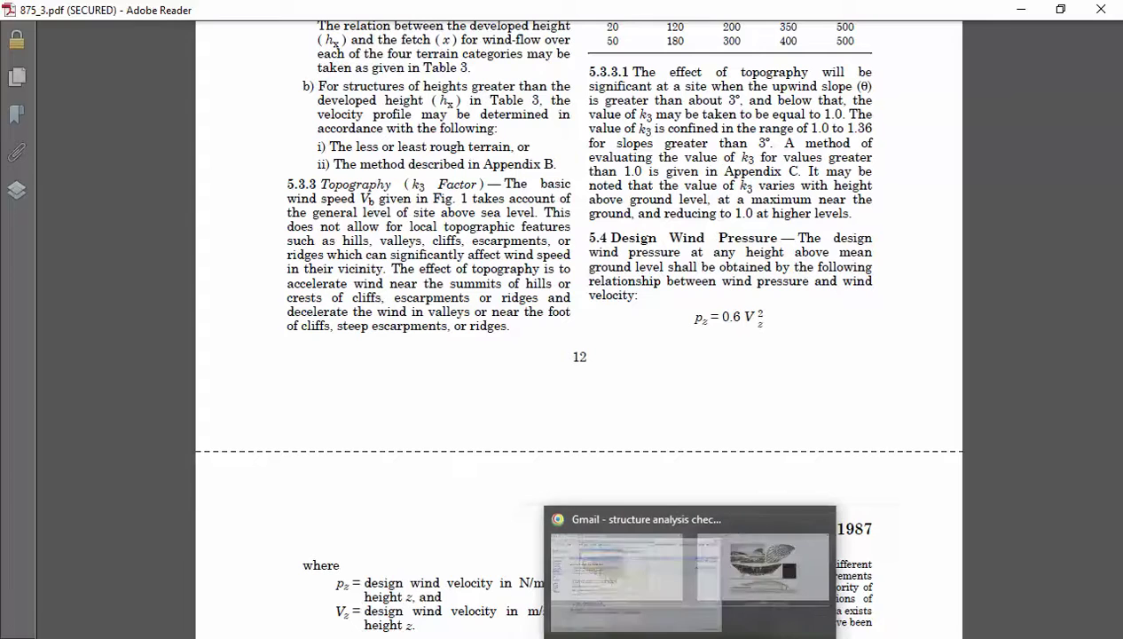
- Switch back to the Excel load sheet and enter the label VELOCITY in cell B8
{"action": "left_click", "coordinate": [612, 638]}
{"action": "left_click", "coordinate": [408, 492]}
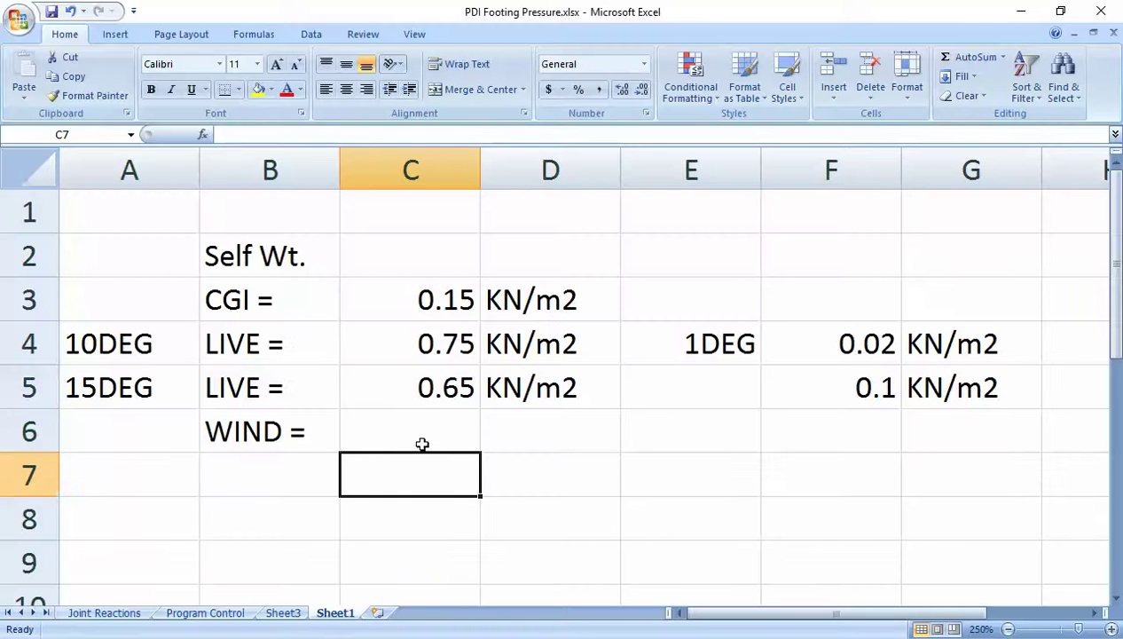
{"action": "left_click", "coordinate": [258, 418]}
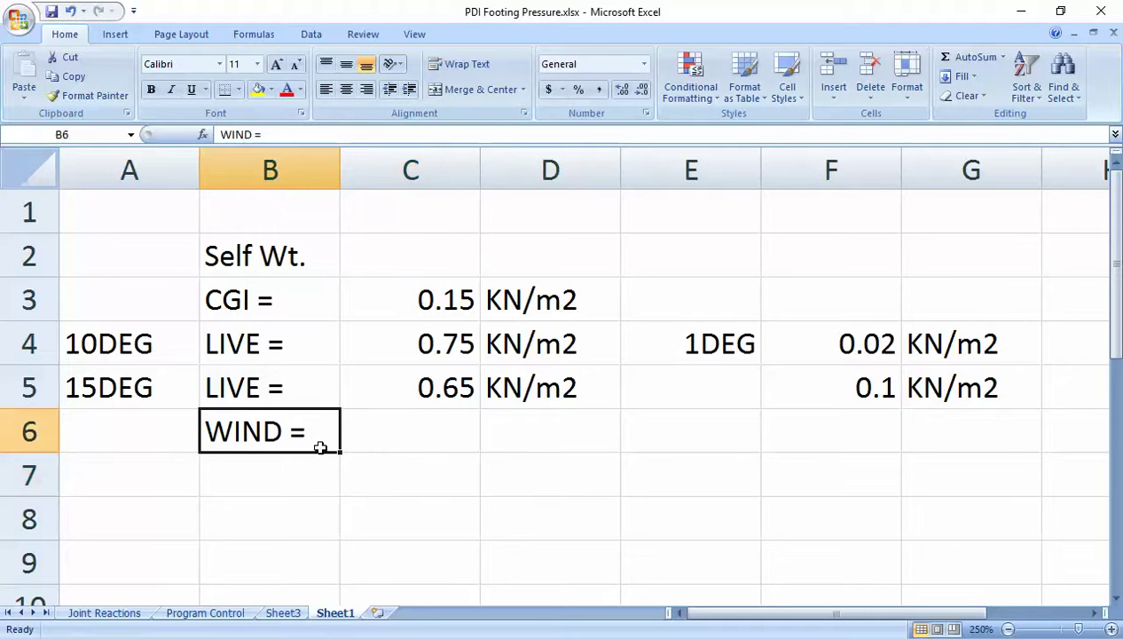
{"action": "left_click", "coordinate": [383, 493]}
{"action": "left_click", "coordinate": [268, 431]}
{"action": "left_click", "coordinate": [306, 501]}
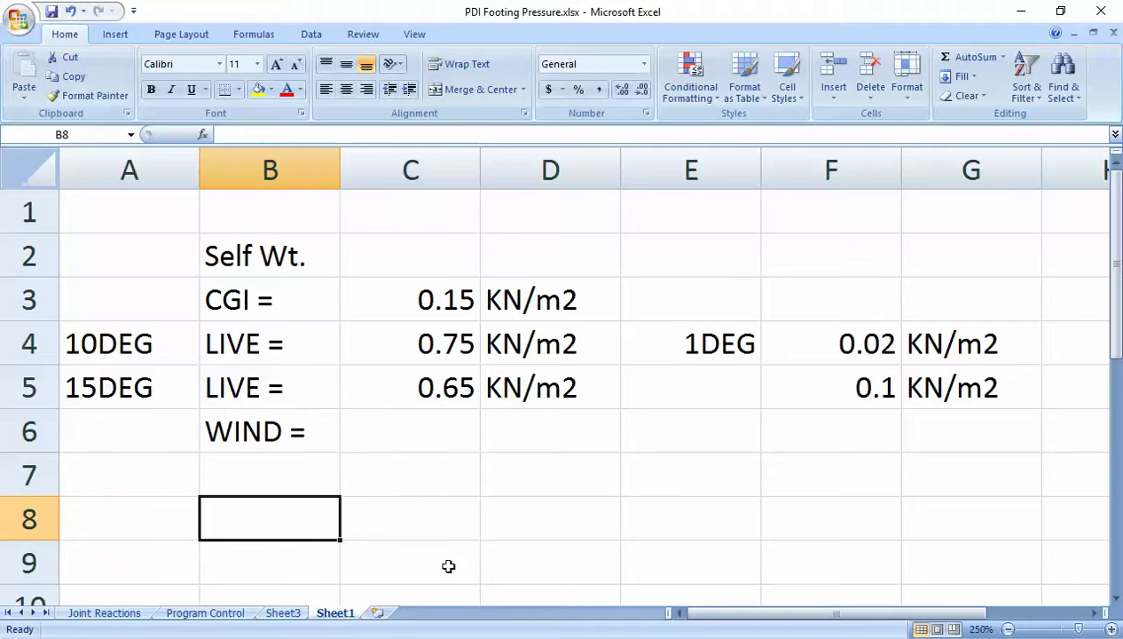
{"action": "mouse_move", "coordinate": [493, 638]}
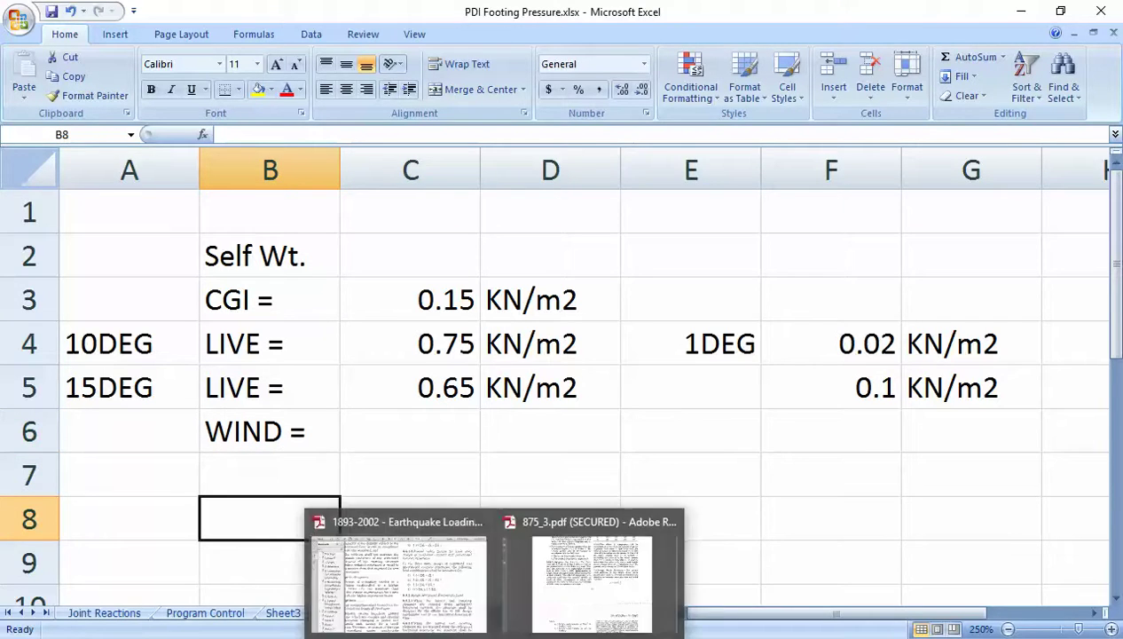
{"action": "left_click", "coordinate": [277, 439]}
{"action": "left_click", "coordinate": [276, 488]}
{"action": "left_click", "coordinate": [274, 513]}
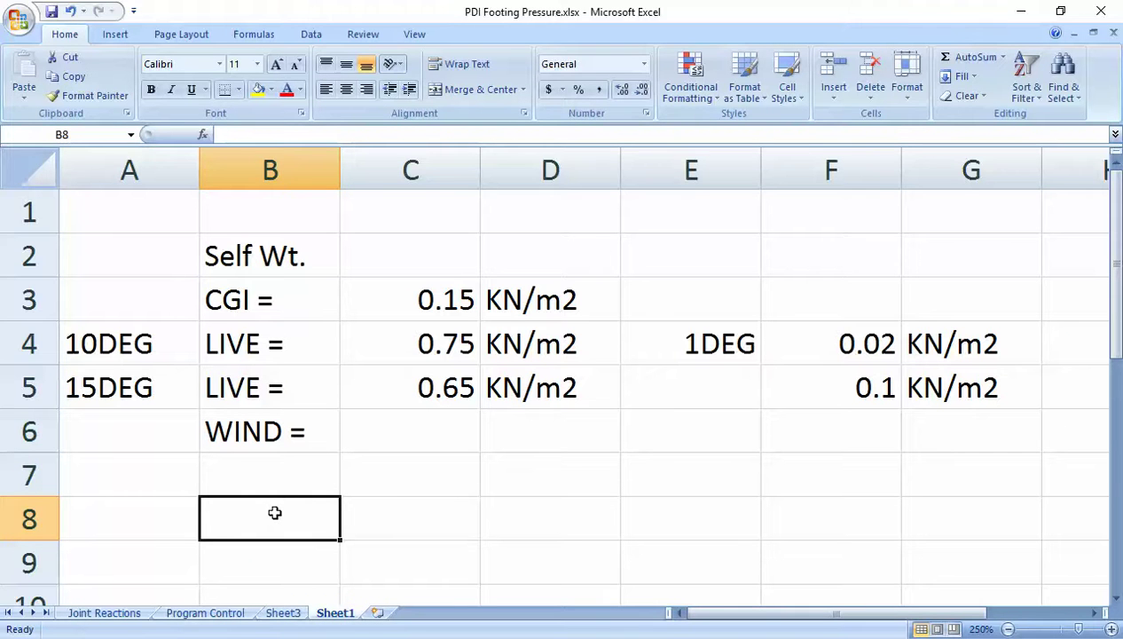
{"action": "type", "text": "VELOC"}
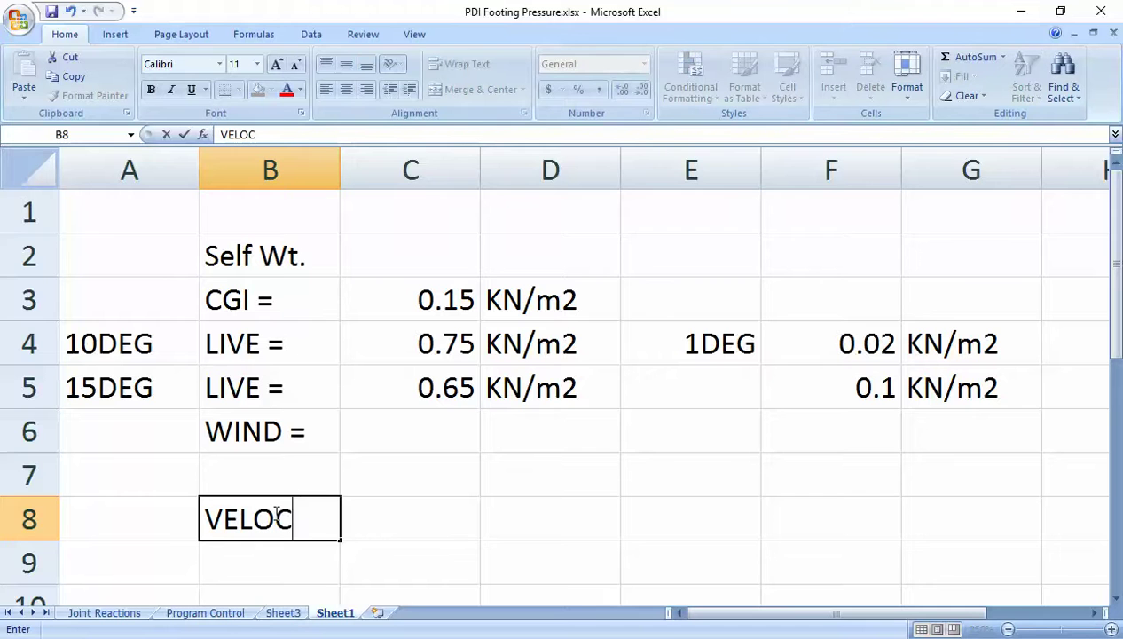
{"action": "type", "text": "ITY"}
{"action": "key", "text": "Return"}
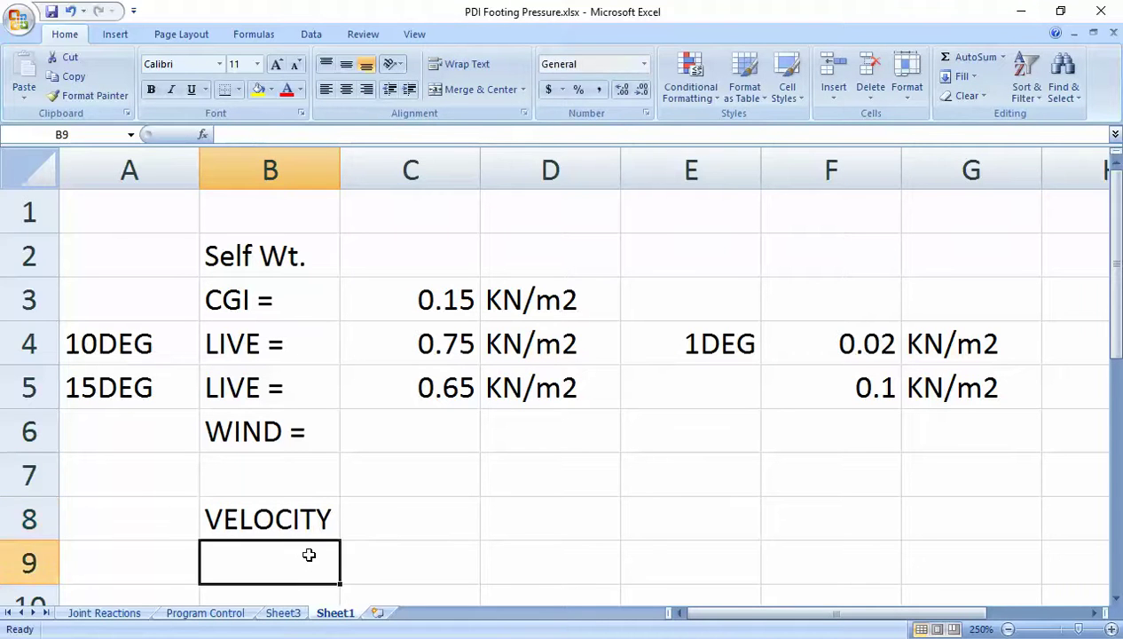
- Widen column B and extend the label in B8 to "VELOCITY ="
{"action": "left_click", "coordinate": [343, 521]}
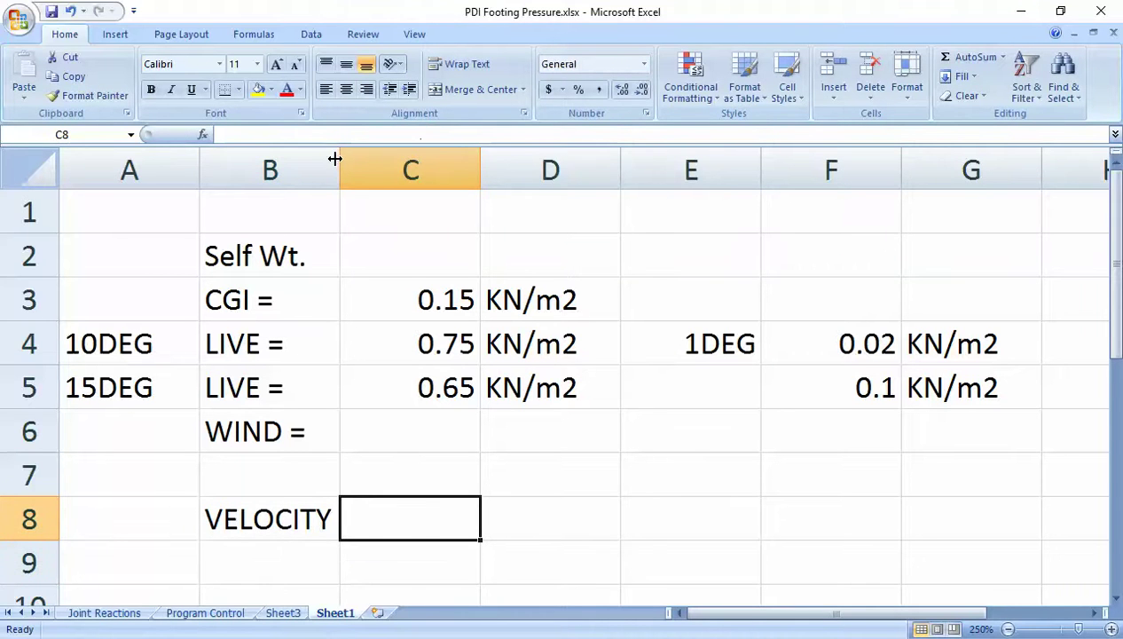
{"action": "left_click_drag", "start_coordinate": [337, 160], "coordinate": [408, 171]}
{"action": "left_click", "coordinate": [349, 511]}
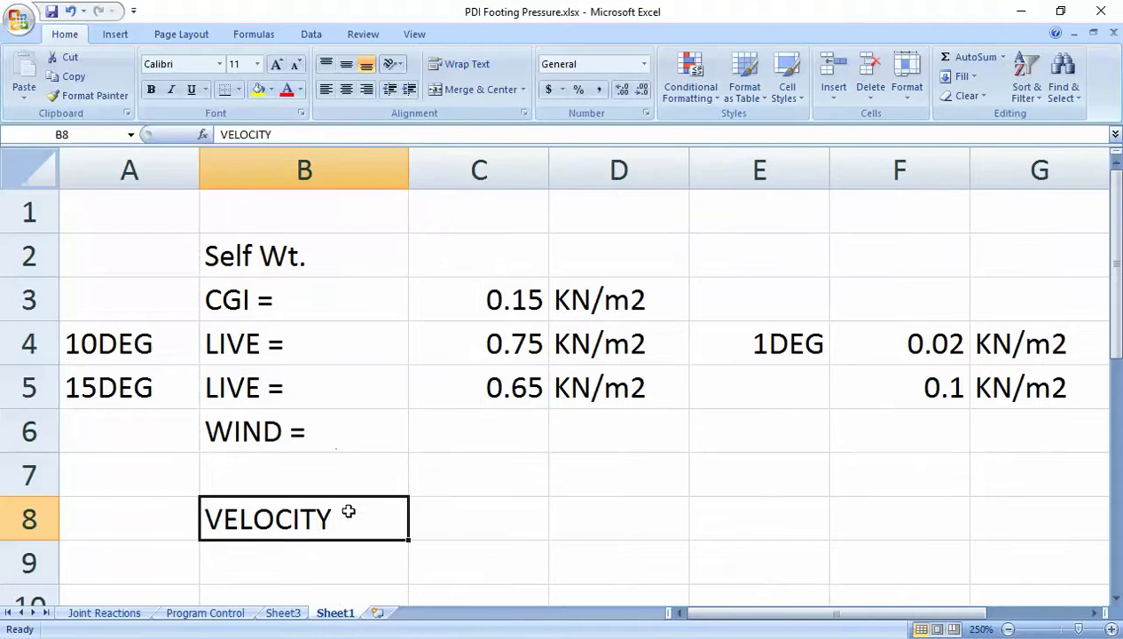
{"action": "double_click", "coordinate": [352, 511]}
{"action": "type", "text": "="}
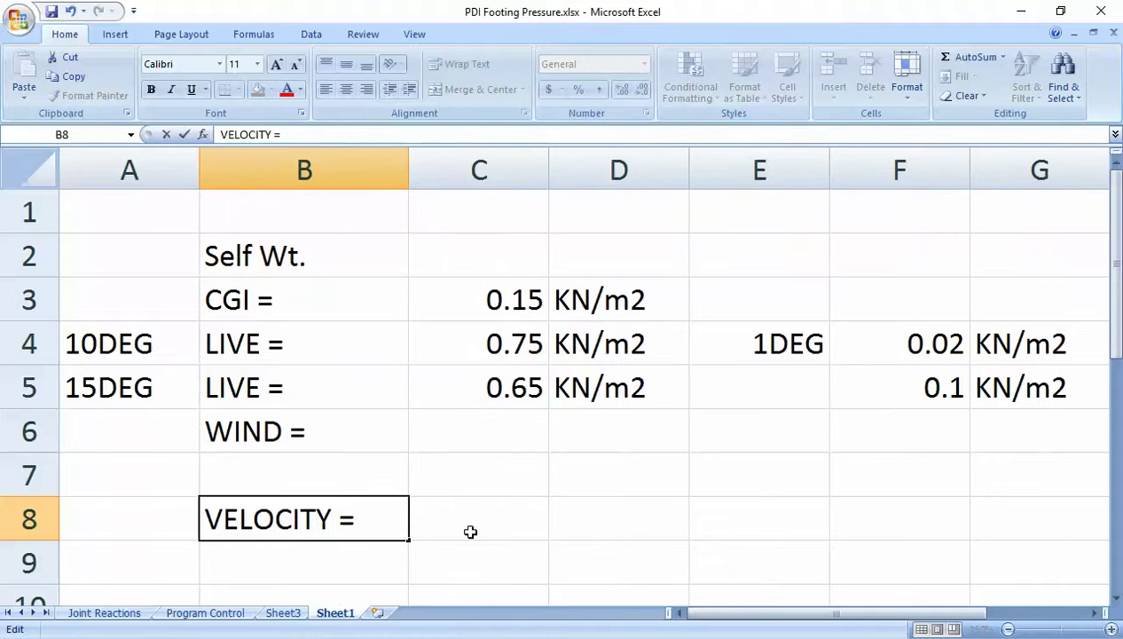
- Enter the wind velocity 47 in cell C8 and select the unit cell D8
{"action": "left_click", "coordinate": [470, 532]}
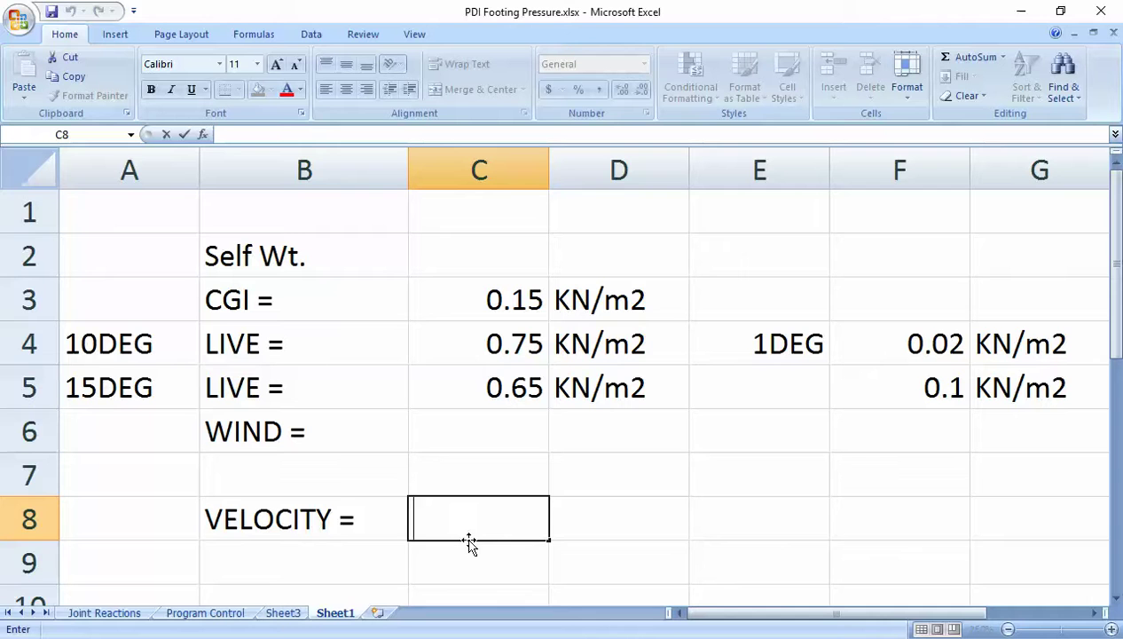
{"action": "type", "text": "47"}
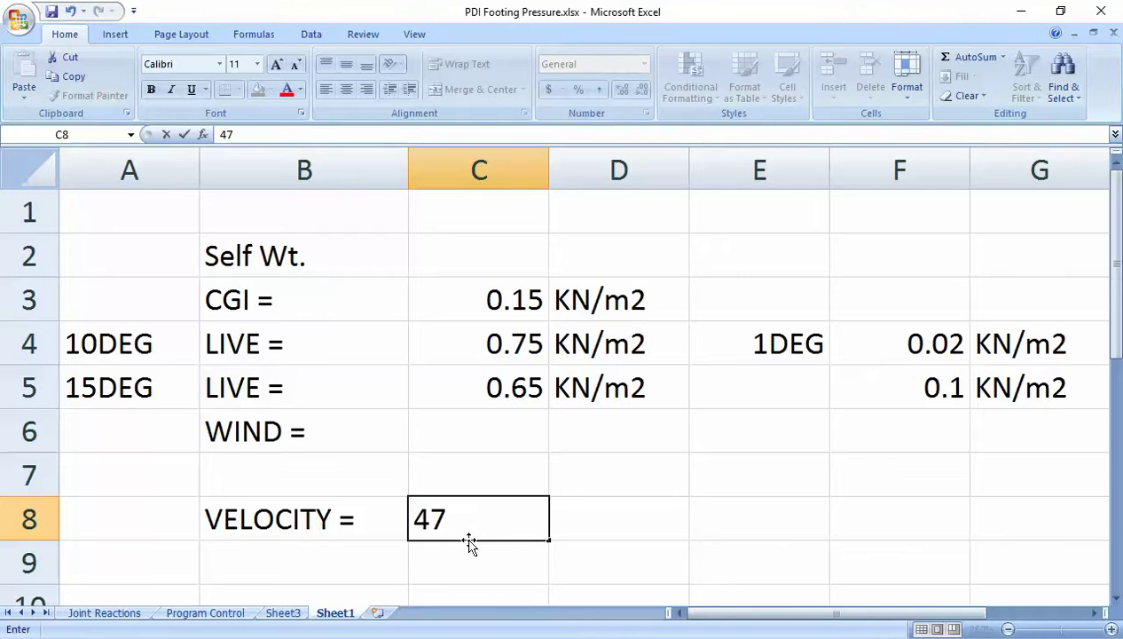
{"action": "left_click", "coordinate": [576, 516]}
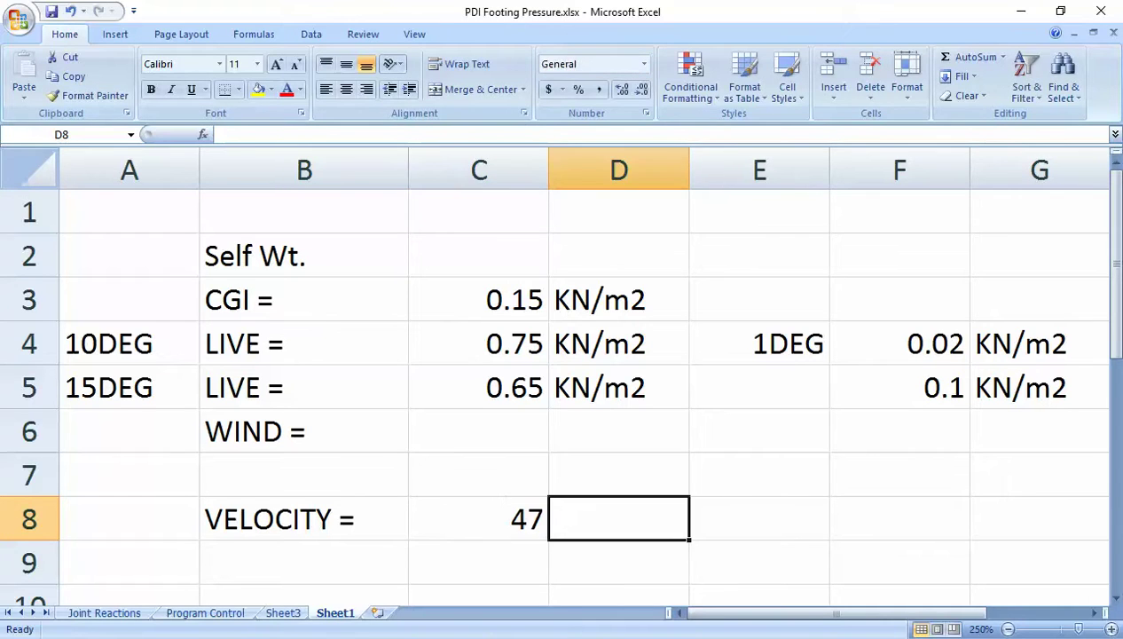
- Switch to the IS 875 Part 3 PDF and find the table of basic wind speeds for cities in Appendix A
{"action": "mouse_move", "coordinate": [492, 632]}
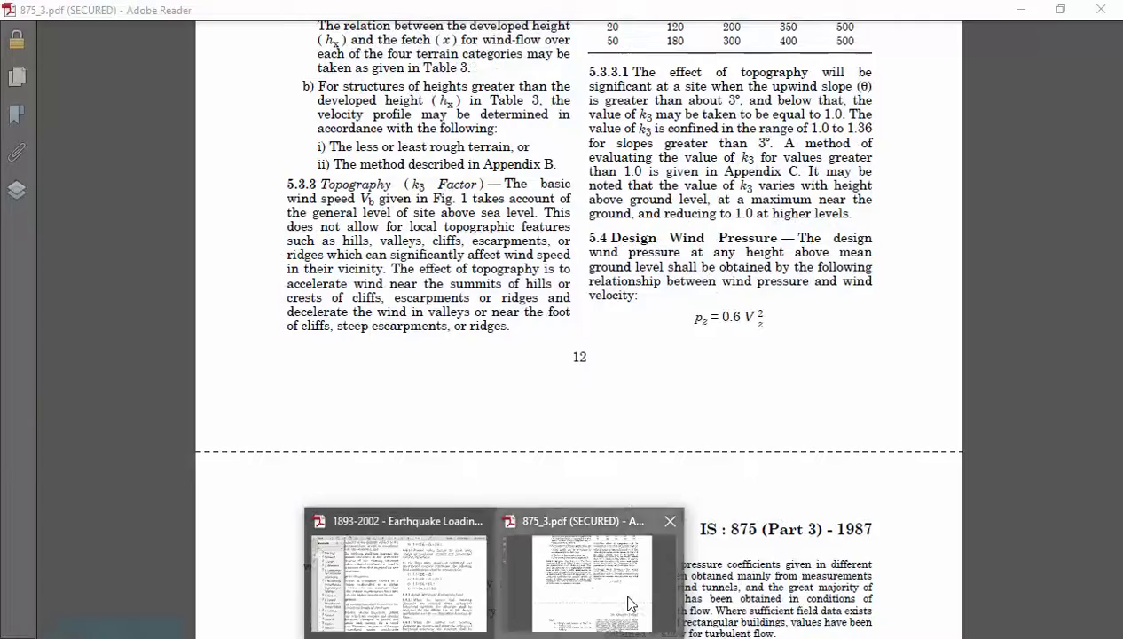
{"action": "left_click", "coordinate": [630, 603]}
{"action": "scroll", "coordinate": [851, 510], "scroll_direction": "down", "scroll_amount": 10}
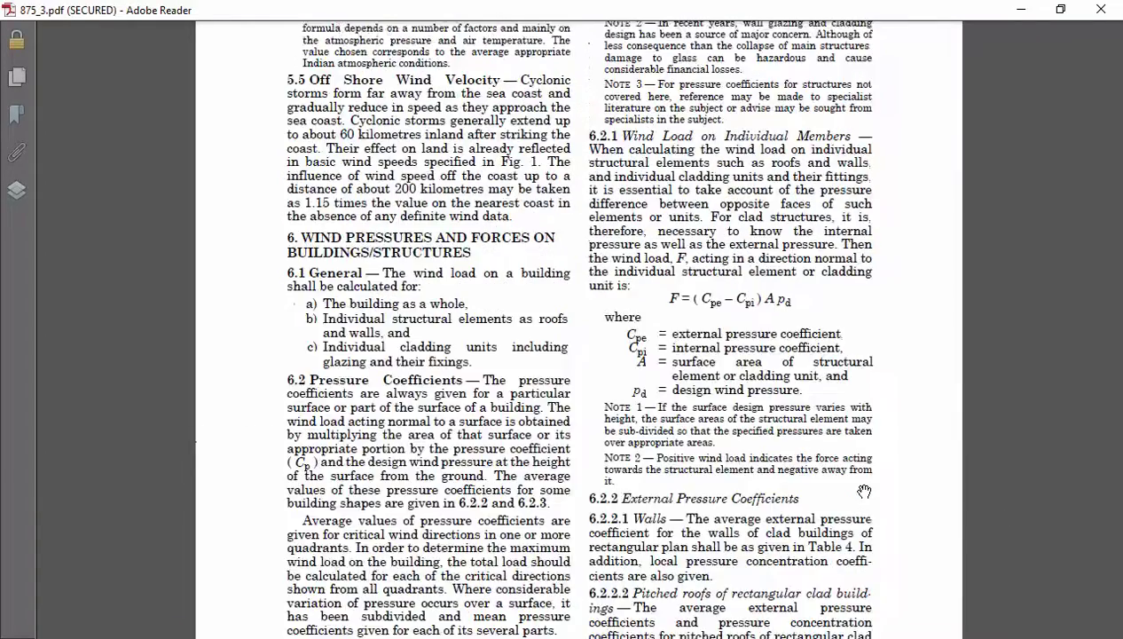
{"action": "scroll", "coordinate": [864, 491], "scroll_direction": "down", "scroll_amount": 20}
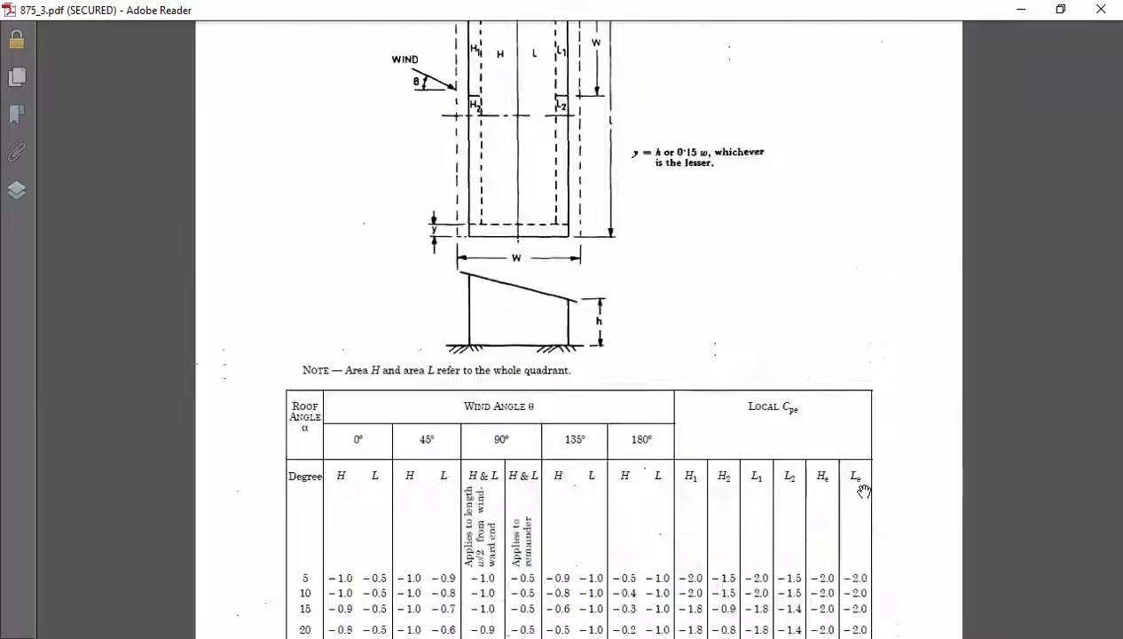
{"action": "scroll", "coordinate": [863, 491], "scroll_direction": "down", "scroll_amount": 20}
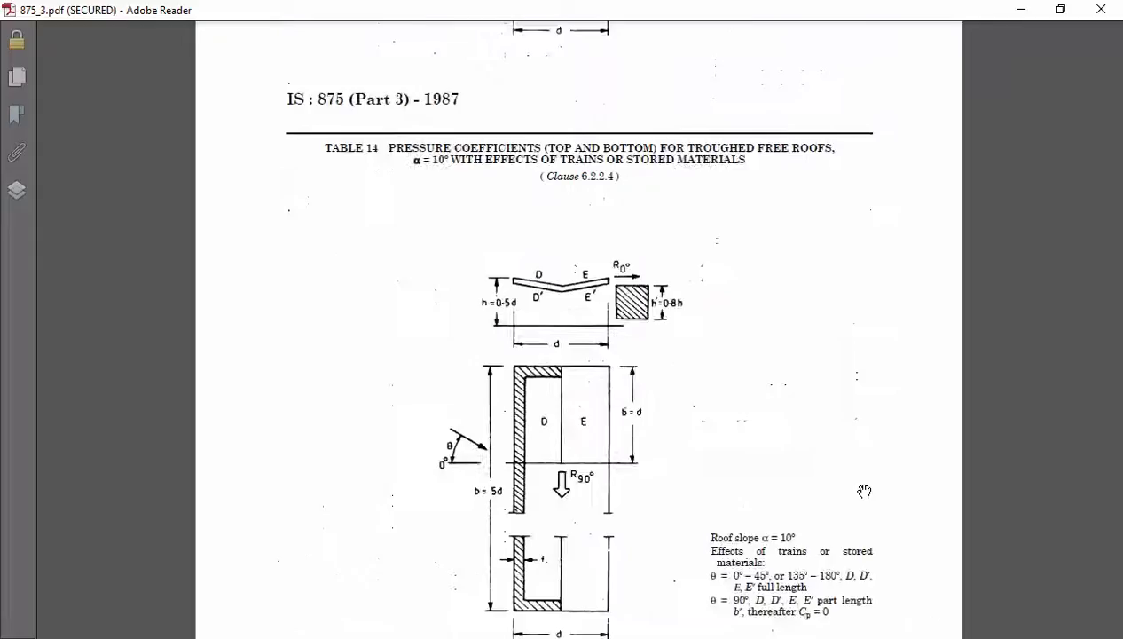
{"action": "scroll", "coordinate": [863, 491], "scroll_direction": "down", "scroll_amount": 20}
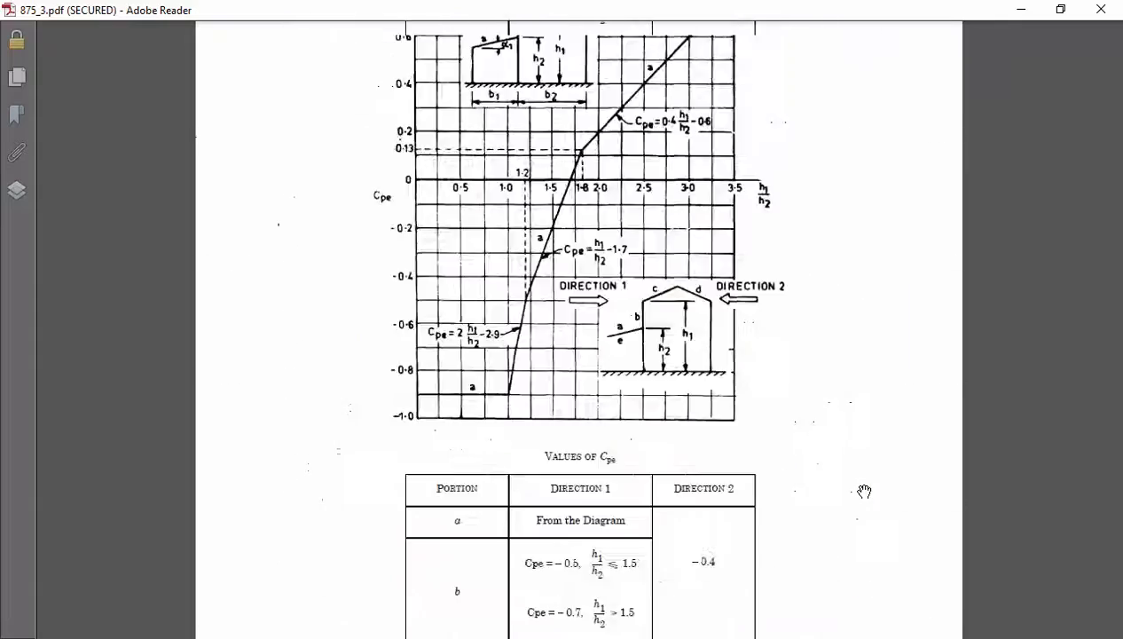
{"action": "scroll", "coordinate": [863, 490], "scroll_direction": "down", "scroll_amount": 20}
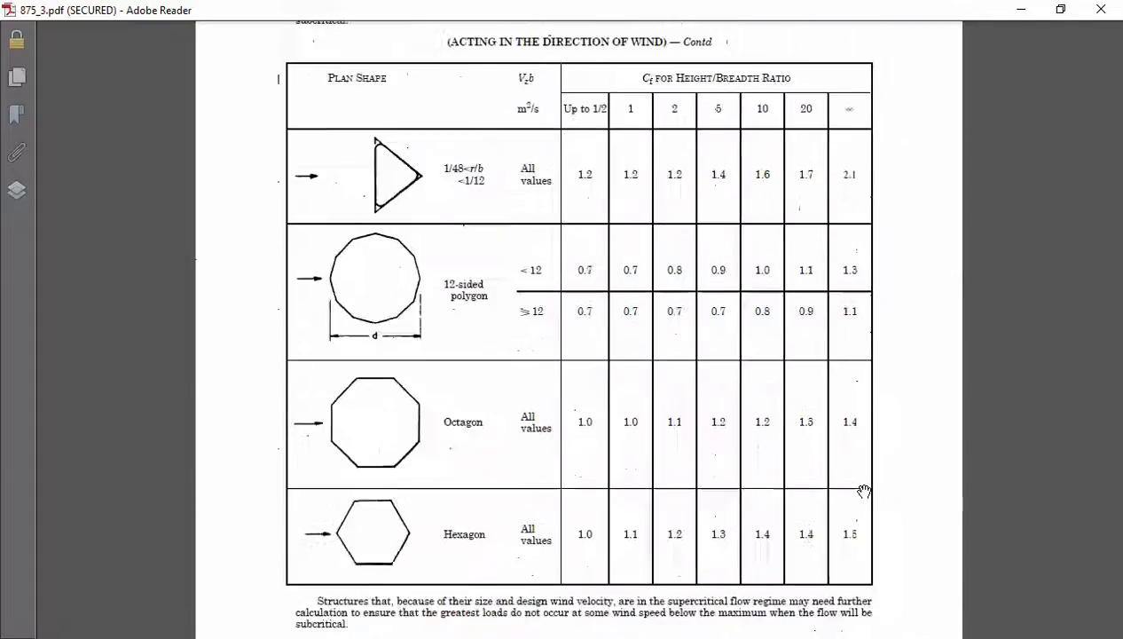
{"action": "scroll", "coordinate": [864, 491], "scroll_direction": "down", "scroll_amount": 20}
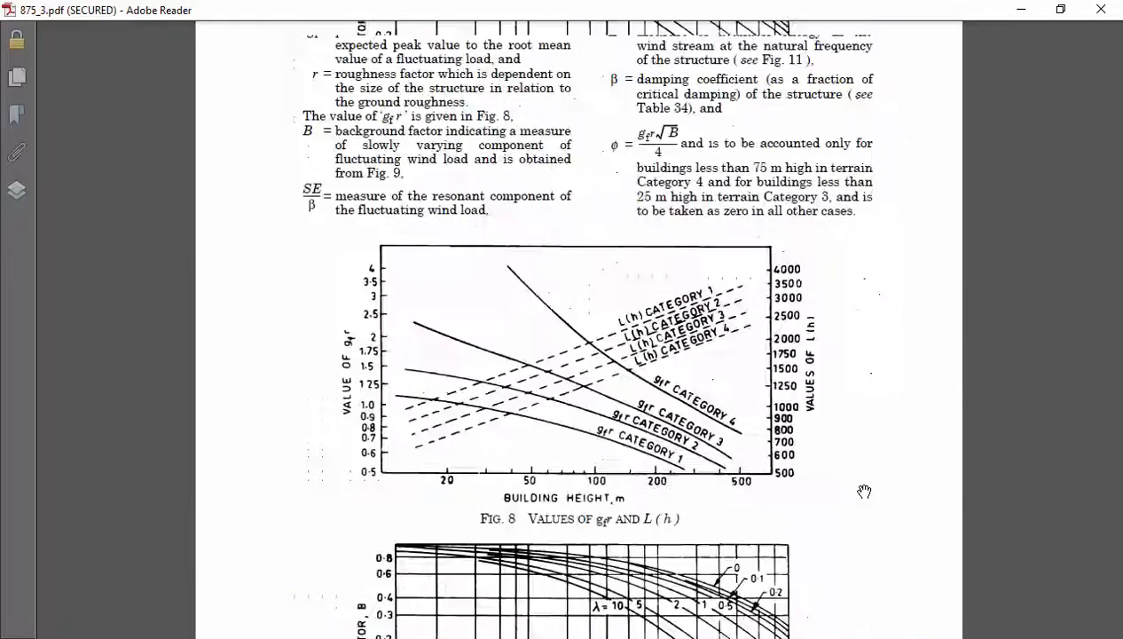
{"action": "scroll", "coordinate": [863, 491], "scroll_direction": "down", "scroll_amount": 20}
{"action": "scroll", "coordinate": [863, 490], "scroll_direction": "up", "scroll_amount": 10}
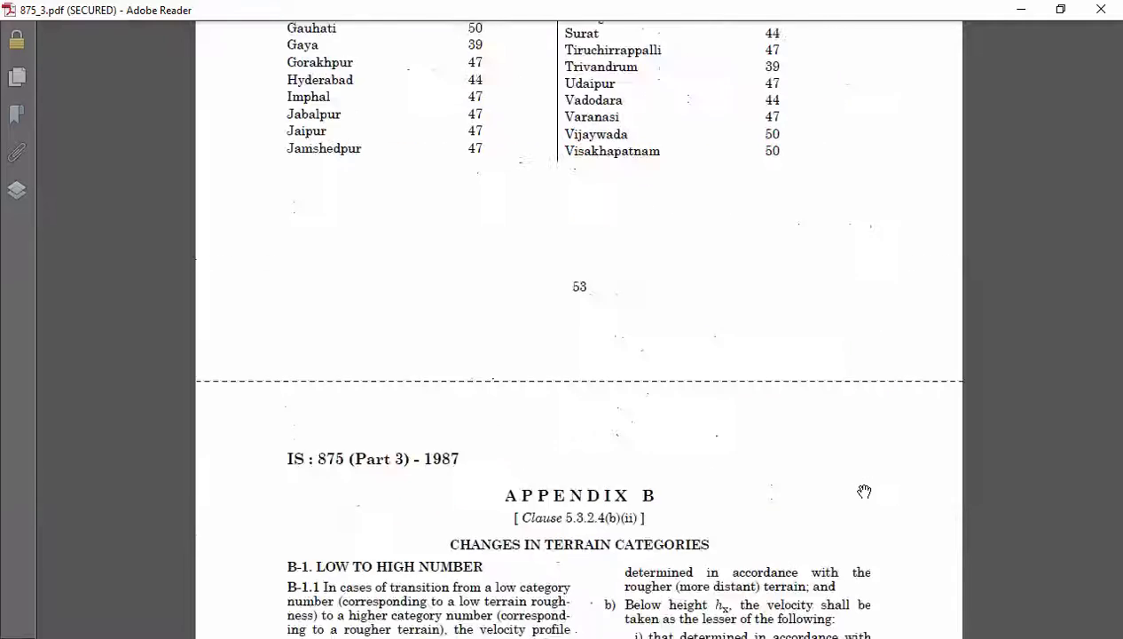
{"action": "scroll", "coordinate": [864, 491], "scroll_direction": "up", "scroll_amount": 6}
{"action": "left_click_drag", "start_coordinate": [597, 116], "coordinate": [613, 209]}
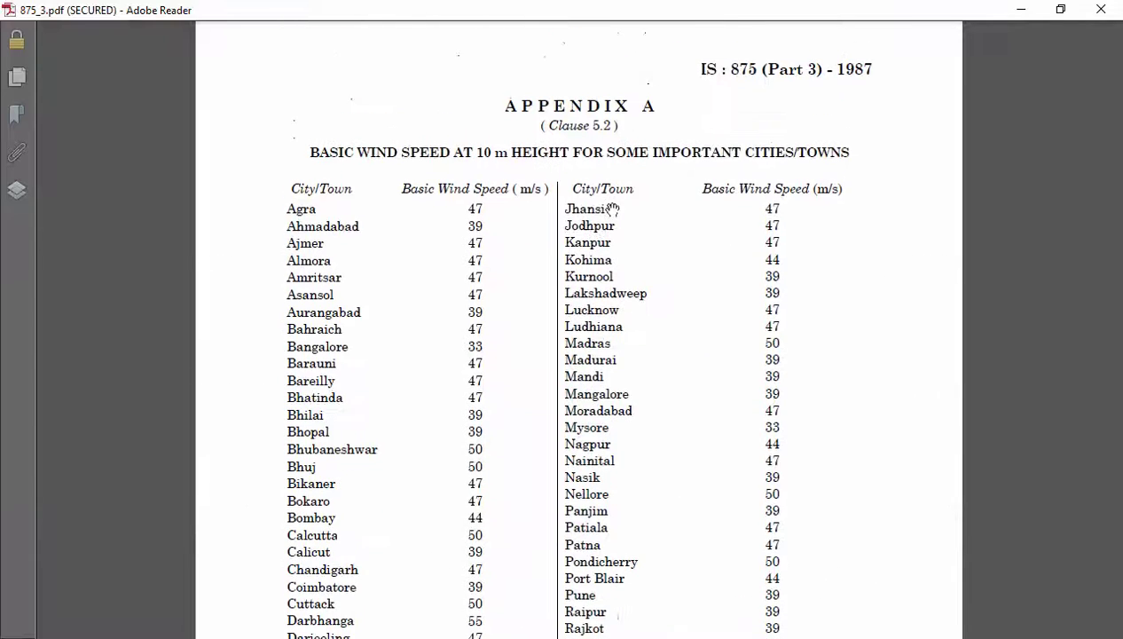
- Examine the basic wind speeds listed for the cities and towns in Appendix A at a readable size
{"action": "scroll", "coordinate": [435, 153], "scroll_direction": "up", "scroll_amount": 3, "text": "ctrl"}
{"action": "left_click_drag", "start_coordinate": [953, 400], "coordinate": [696, 439]}
{"action": "scroll", "coordinate": [735, 218], "scroll_direction": "down", "scroll_amount": 3}
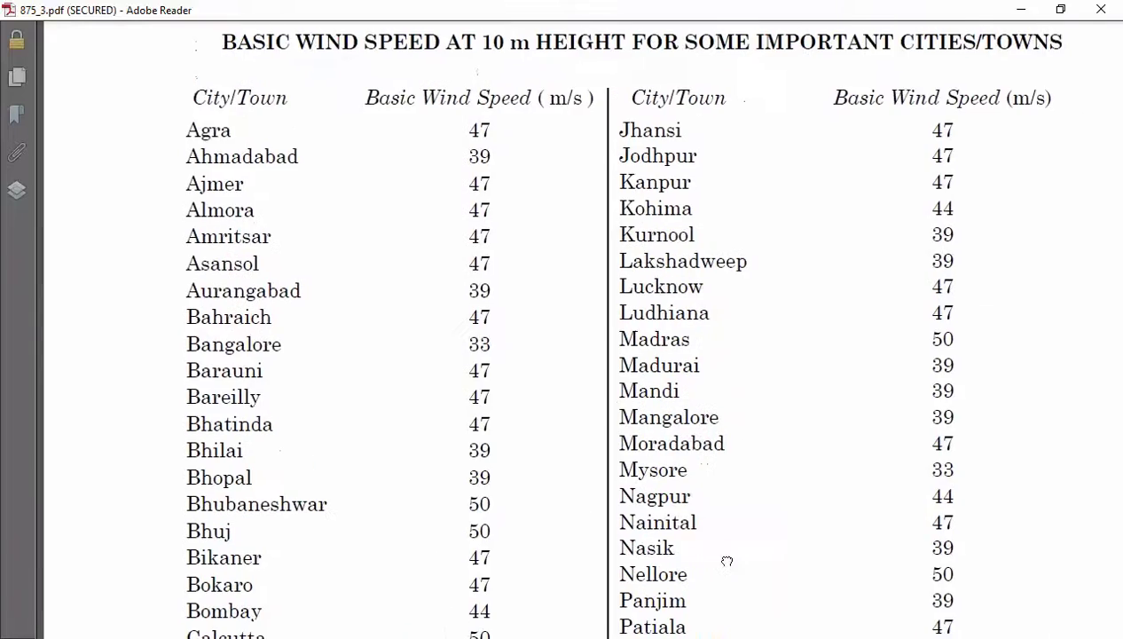
{"action": "left_click_drag", "start_coordinate": [600, 251], "coordinate": [631, 375]}
{"action": "left_click_drag", "start_coordinate": [560, 364], "coordinate": [556, 264]}
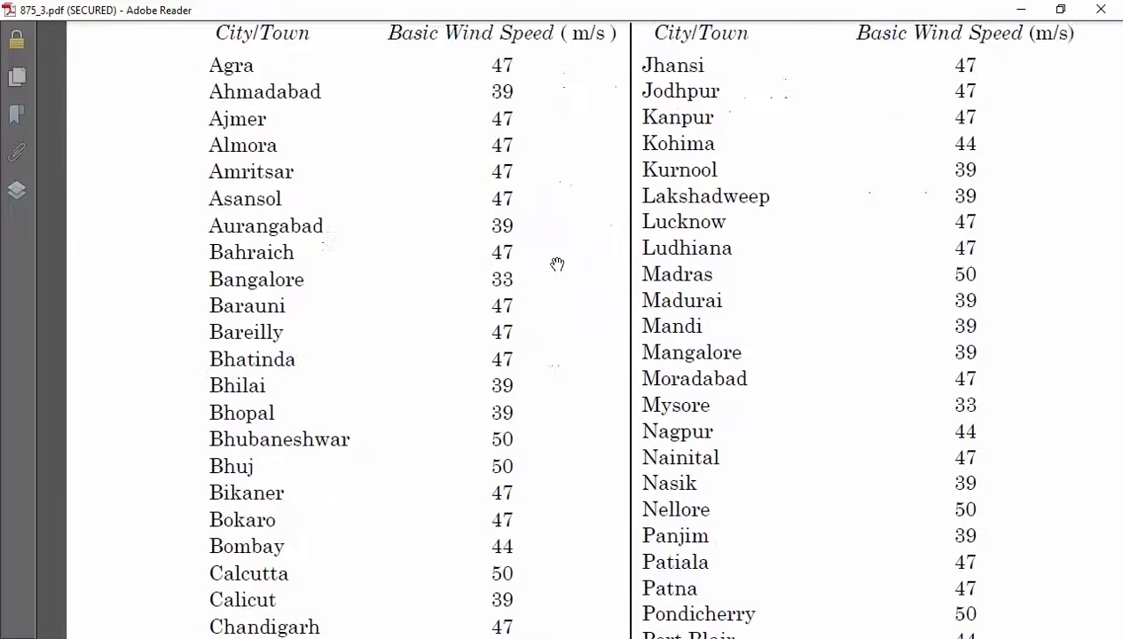
{"action": "mouse_move", "coordinate": [634, 504]}
{"action": "left_mouse_down"}
{"action": "mouse_move", "coordinate": [574, 386]}
{"action": "mouse_move", "coordinate": [595, 321]}
{"action": "mouse_move", "coordinate": [599, 196]}
{"action": "left_mouse_up"}
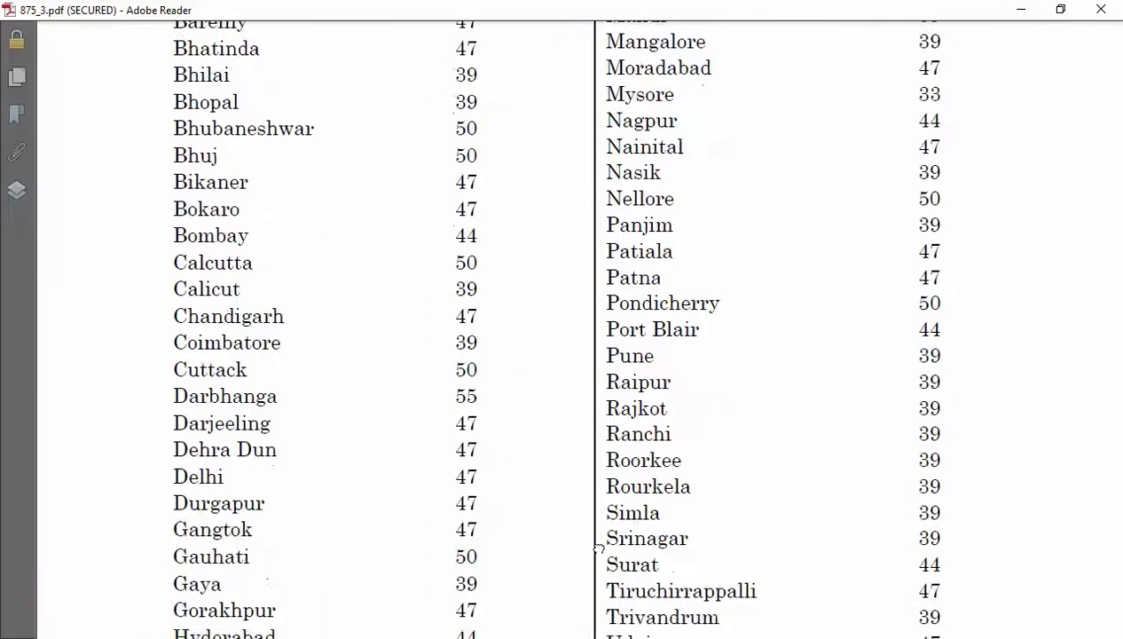
{"action": "left_click_drag", "start_coordinate": [599, 546], "coordinate": [605, 636]}
{"action": "left_click_drag", "start_coordinate": [639, 350], "coordinate": [641, 522]}
{"action": "scroll", "coordinate": [696, 330], "scroll_direction": "down", "scroll_amount": 1, "text": "ctrl"}
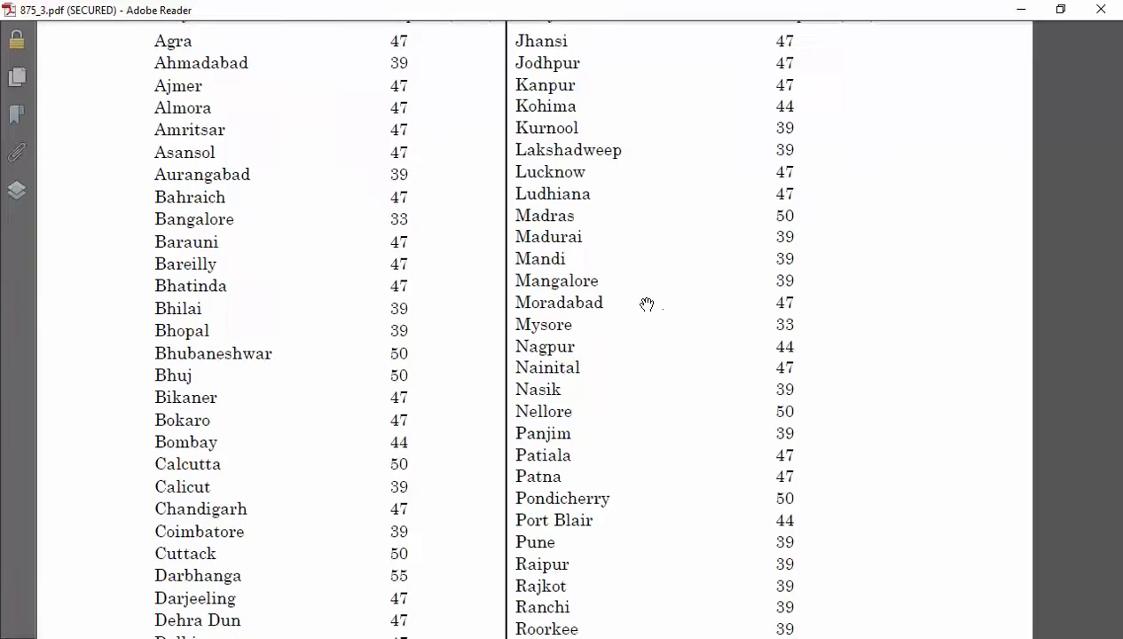
{"action": "left_click_drag", "start_coordinate": [646, 304], "coordinate": [681, 486]}
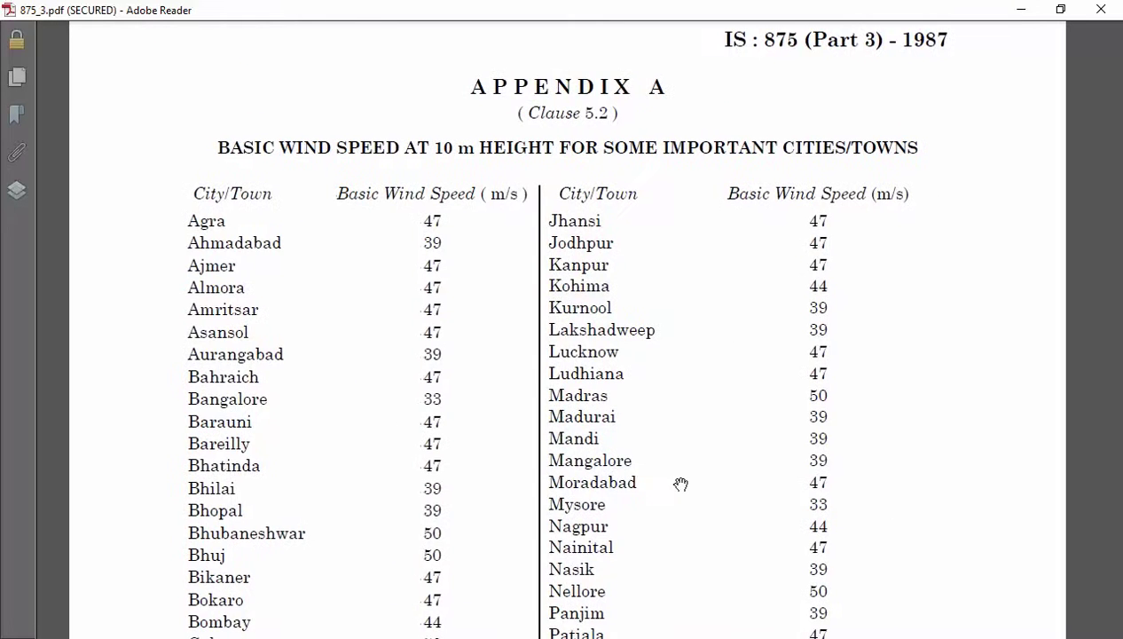
{"action": "scroll", "coordinate": [680, 484], "scroll_direction": "up", "scroll_amount": 20}
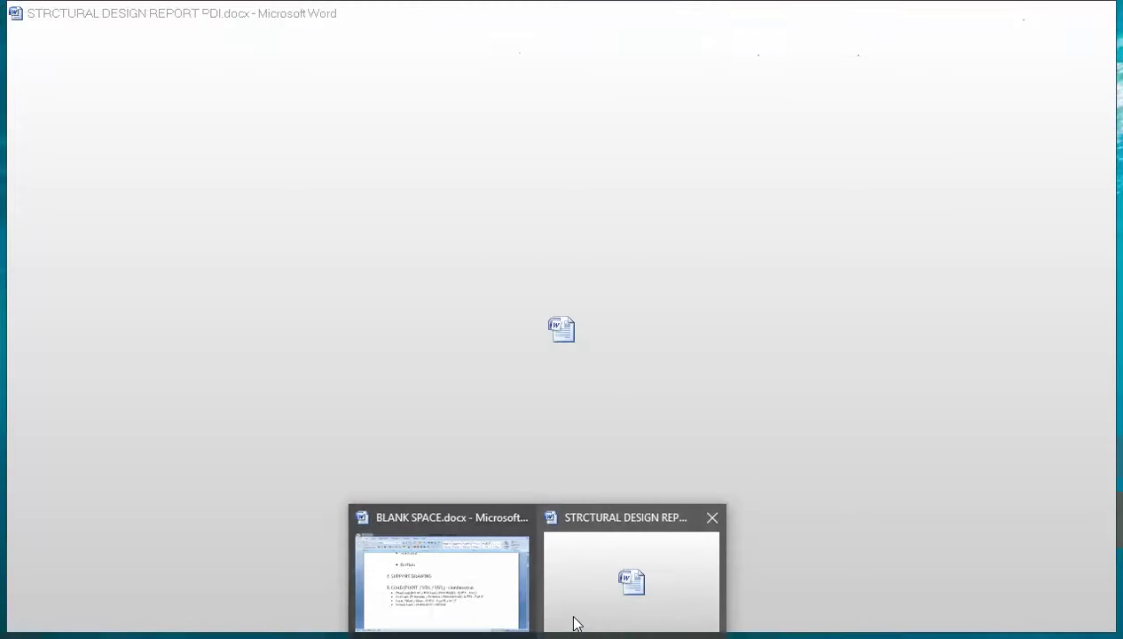
- Switch to the structural design report in Word and look back through its steel member tables
{"action": "left_click", "coordinate": [575, 624]}
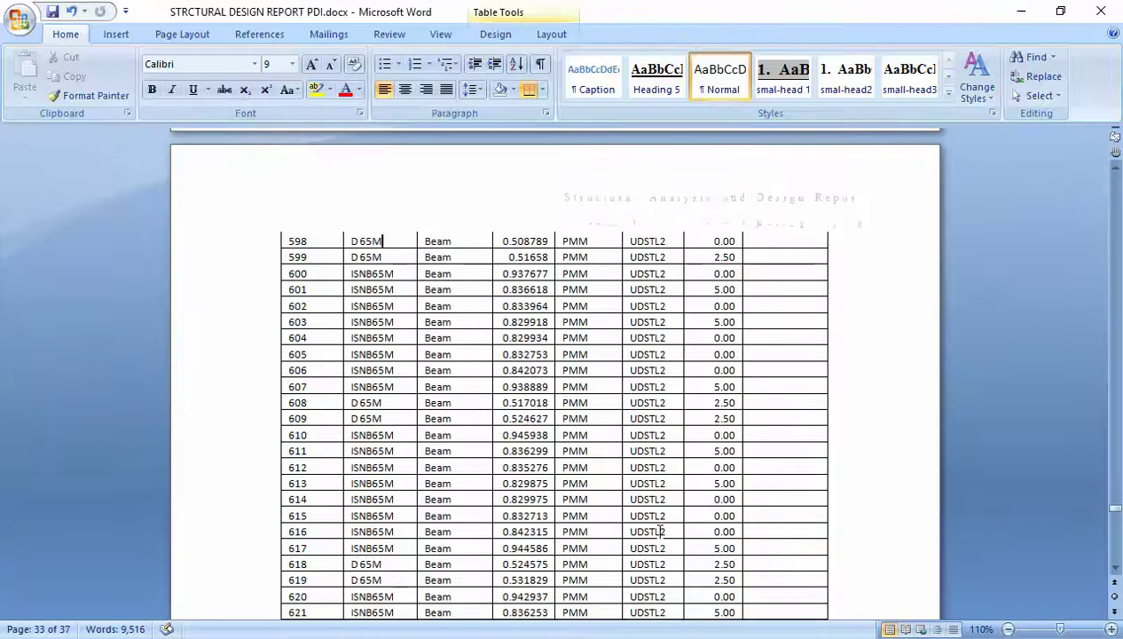
{"action": "scroll", "coordinate": [658, 531], "scroll_direction": "up", "scroll_amount": 20}
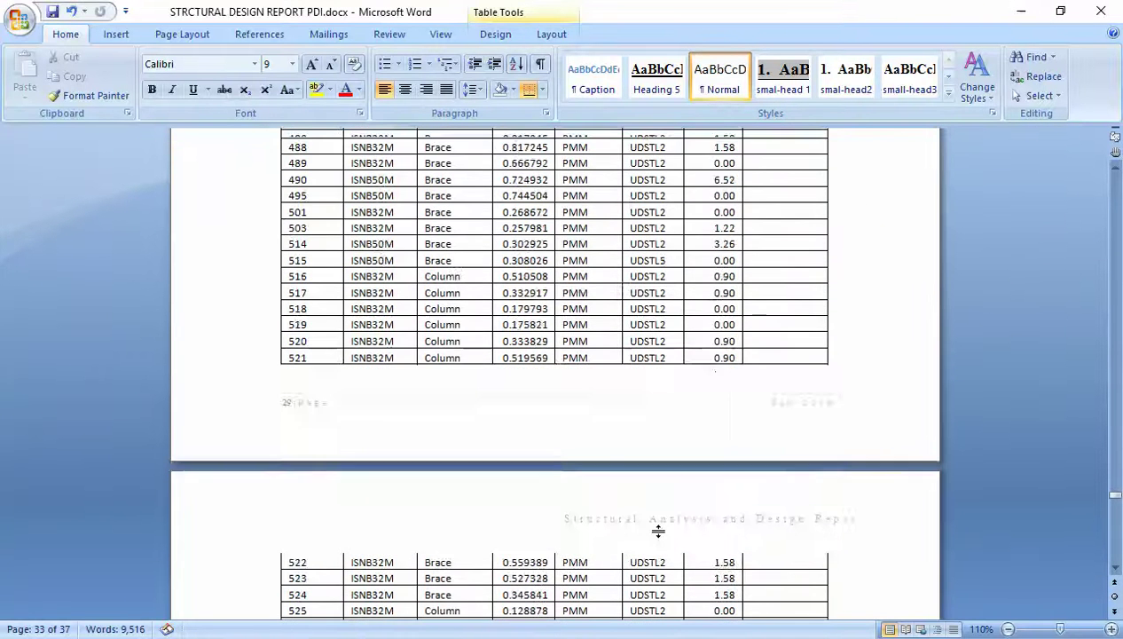
{"action": "scroll", "coordinate": [659, 531], "scroll_direction": "up", "scroll_amount": 10}
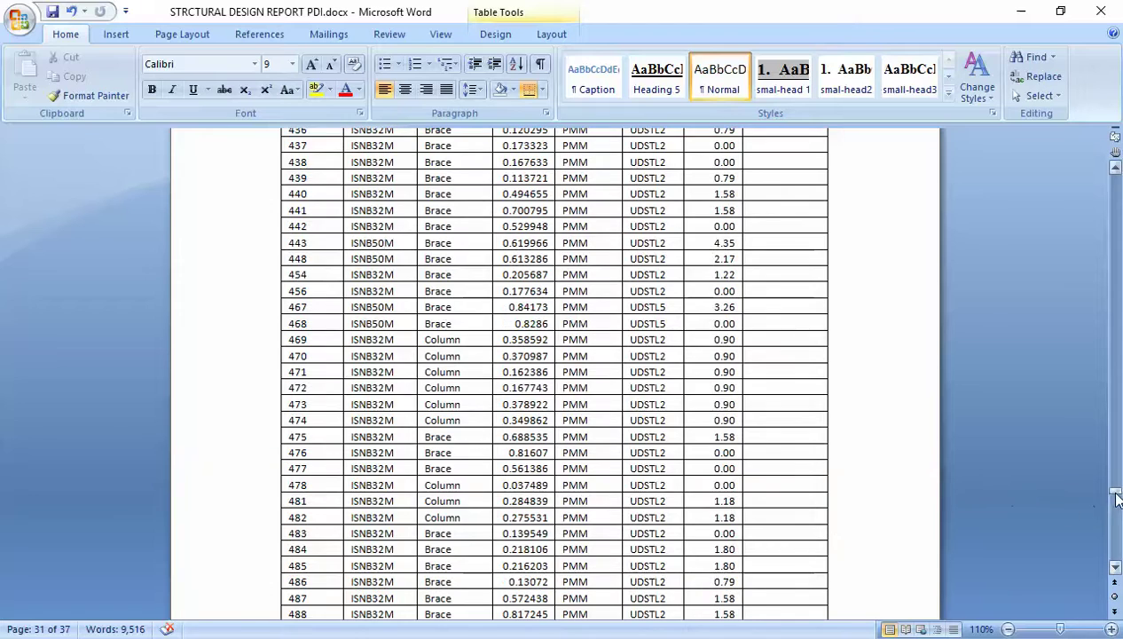
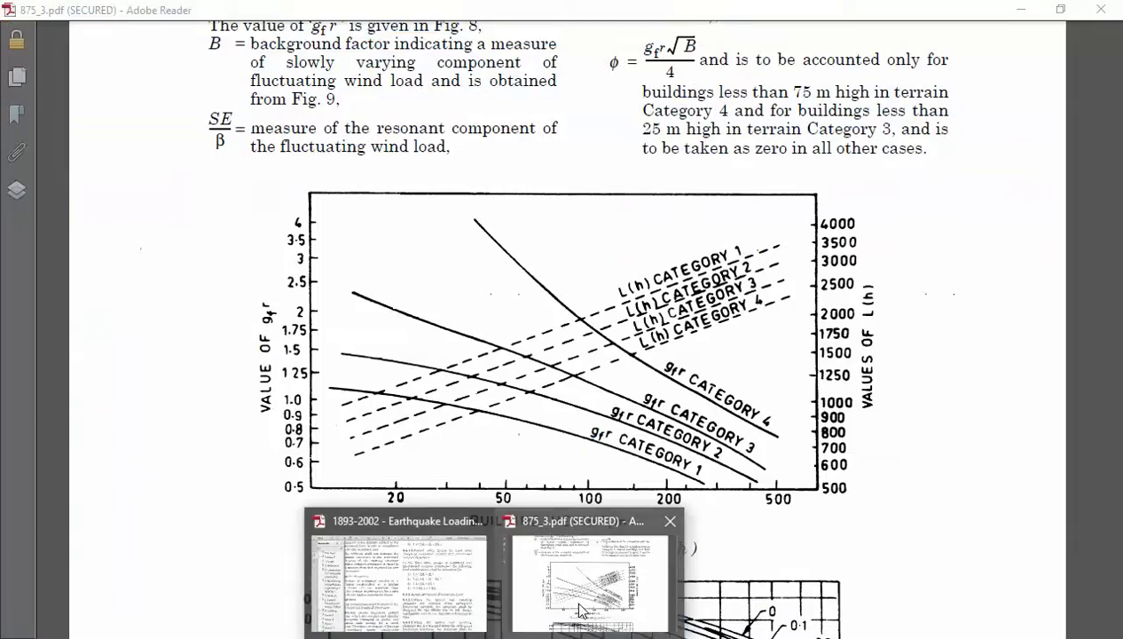
- Return to the IS 875 Part 3 PDF and look back through it for the design wind speed clause
{"action": "left_click", "coordinate": [602, 568]}
{"action": "scroll", "coordinate": [1076, 551], "scroll_direction": "up", "scroll_amount": 15}
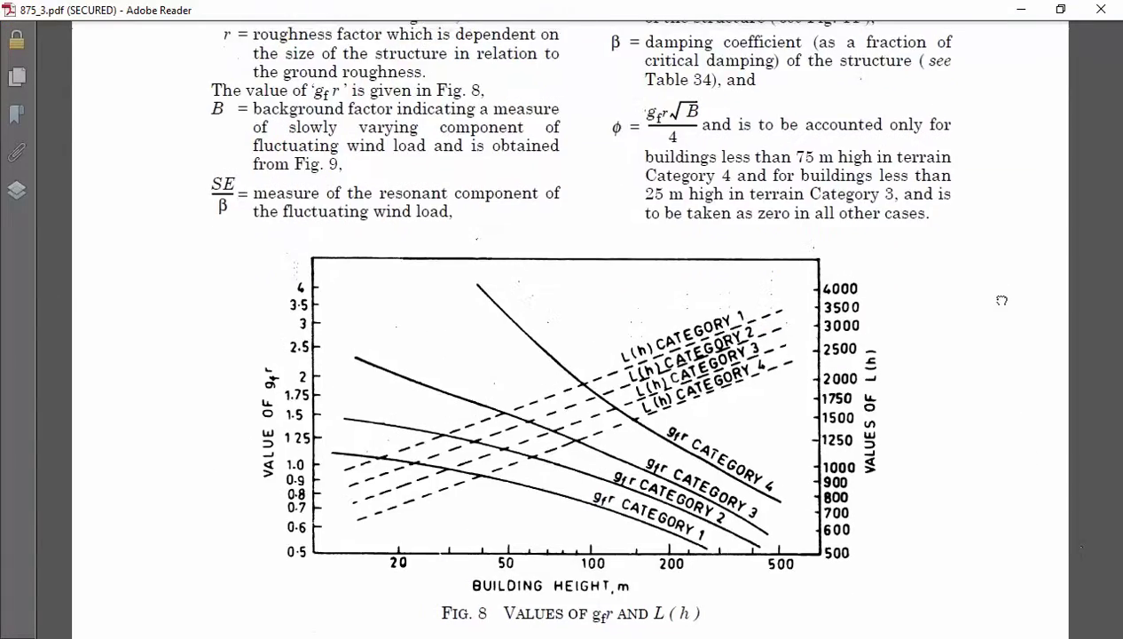
{"action": "scroll", "coordinate": [1032, 411], "scroll_direction": "up", "scroll_amount": 20}
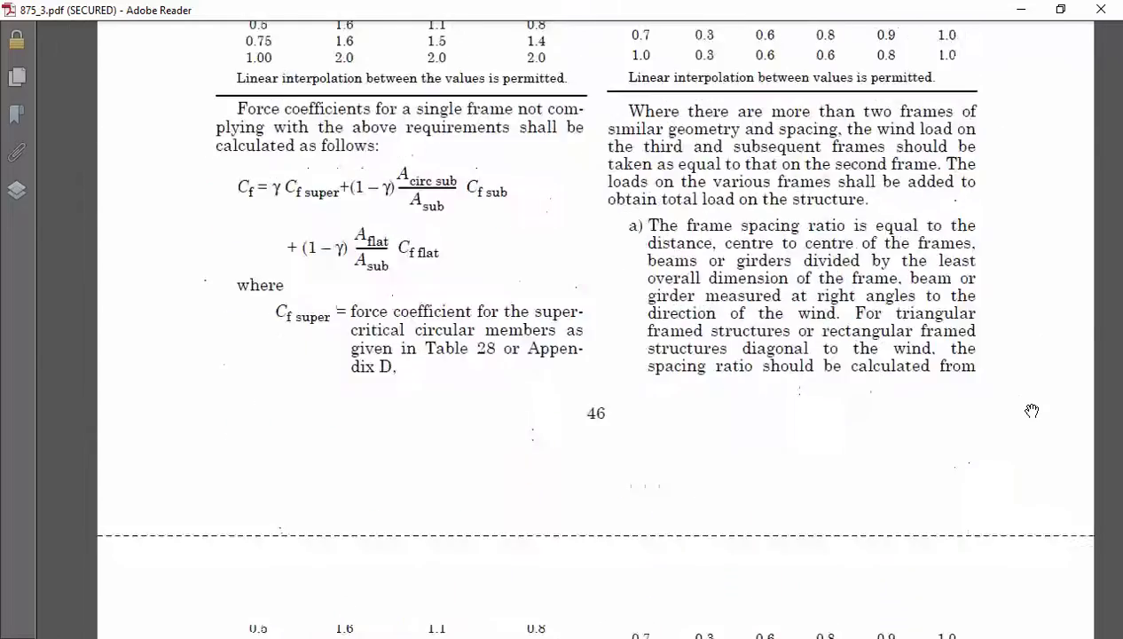
{"action": "scroll", "coordinate": [1032, 411], "scroll_direction": "up", "scroll_amount": 20}
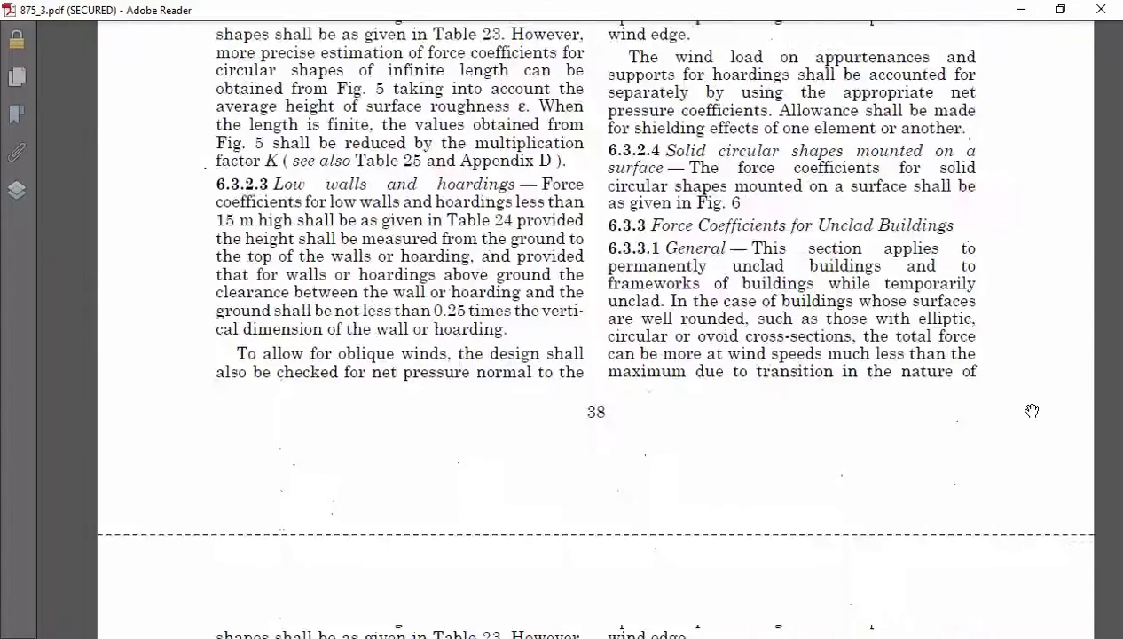
{"action": "scroll", "coordinate": [1032, 411], "scroll_direction": "up", "scroll_amount": 20}
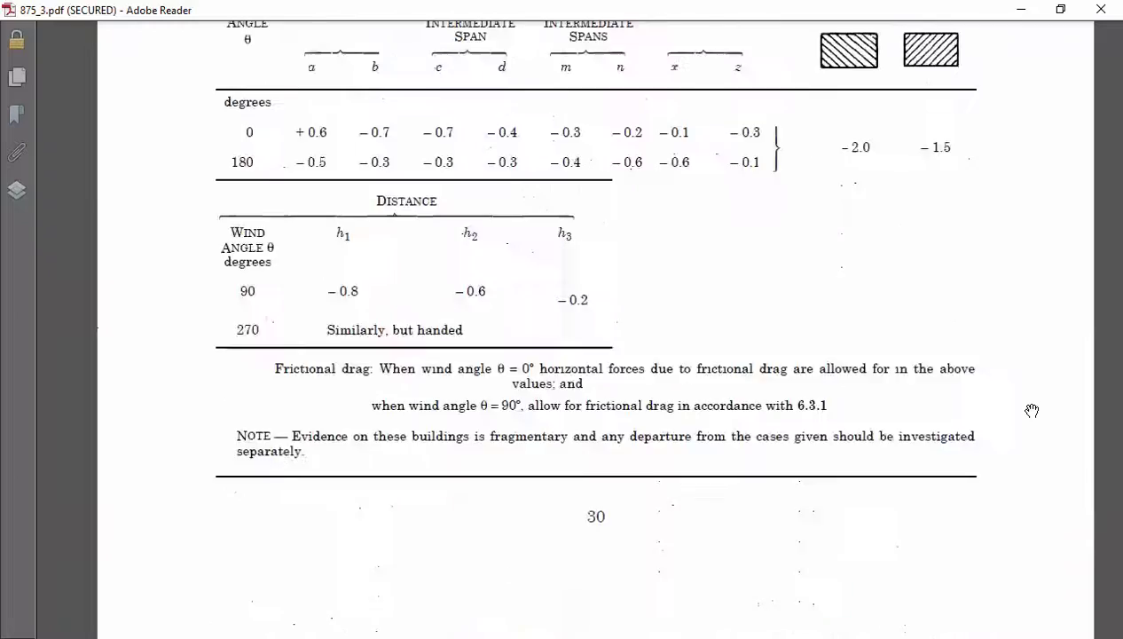
{"action": "scroll", "coordinate": [1032, 411], "scroll_direction": "up", "scroll_amount": 20}
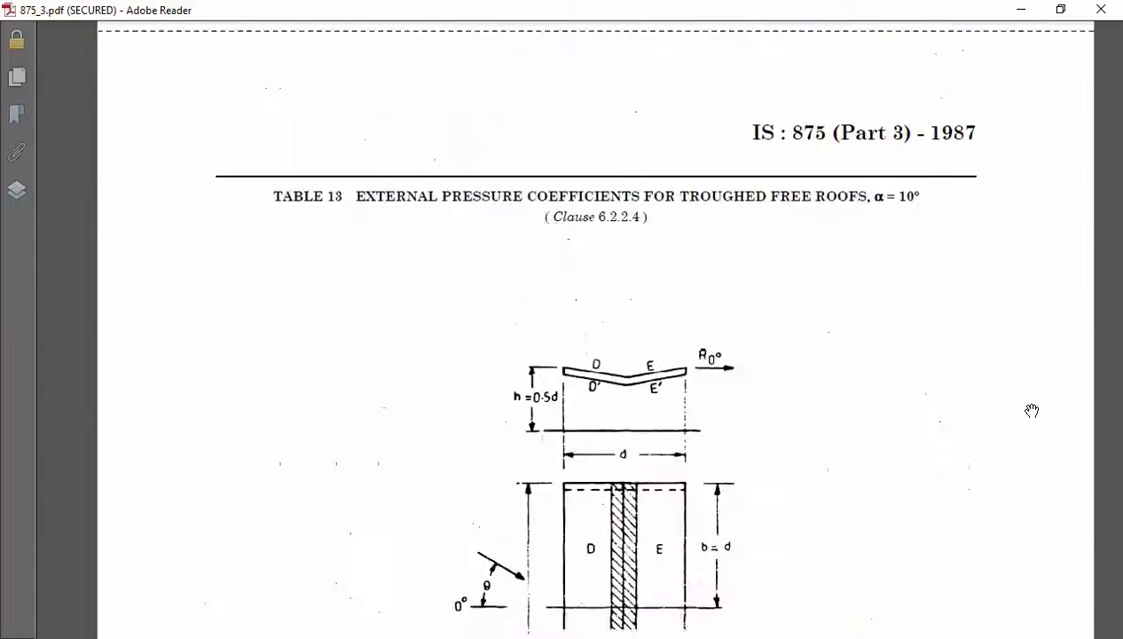
{"action": "scroll", "coordinate": [1032, 411], "scroll_direction": "up", "scroll_amount": 20}
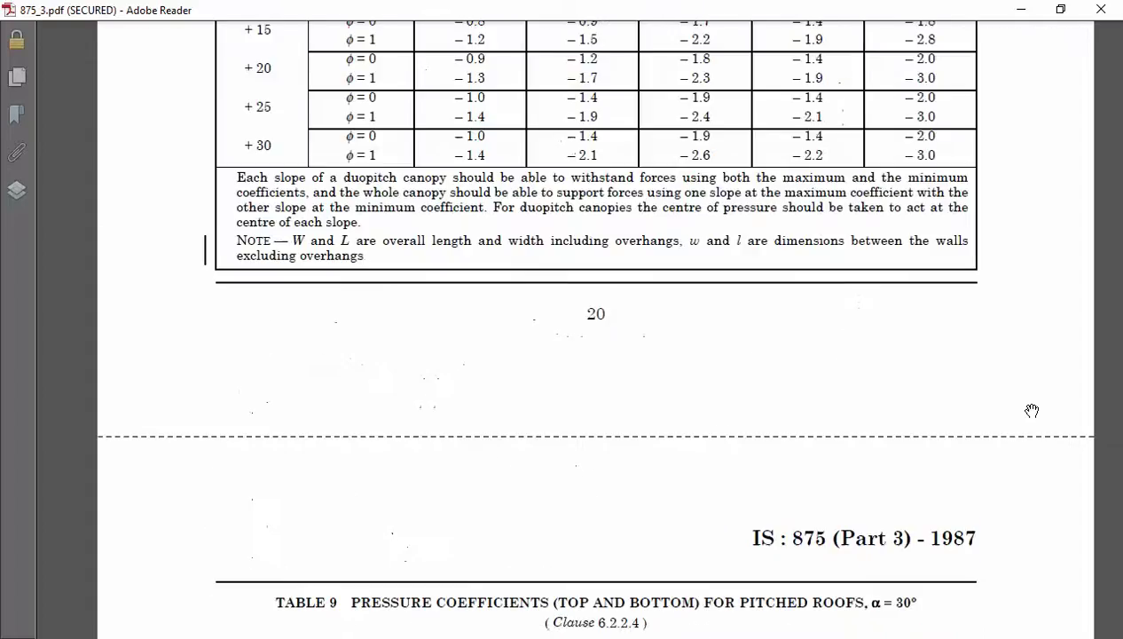
{"action": "scroll", "coordinate": [1032, 411], "scroll_direction": "up", "scroll_amount": 20}
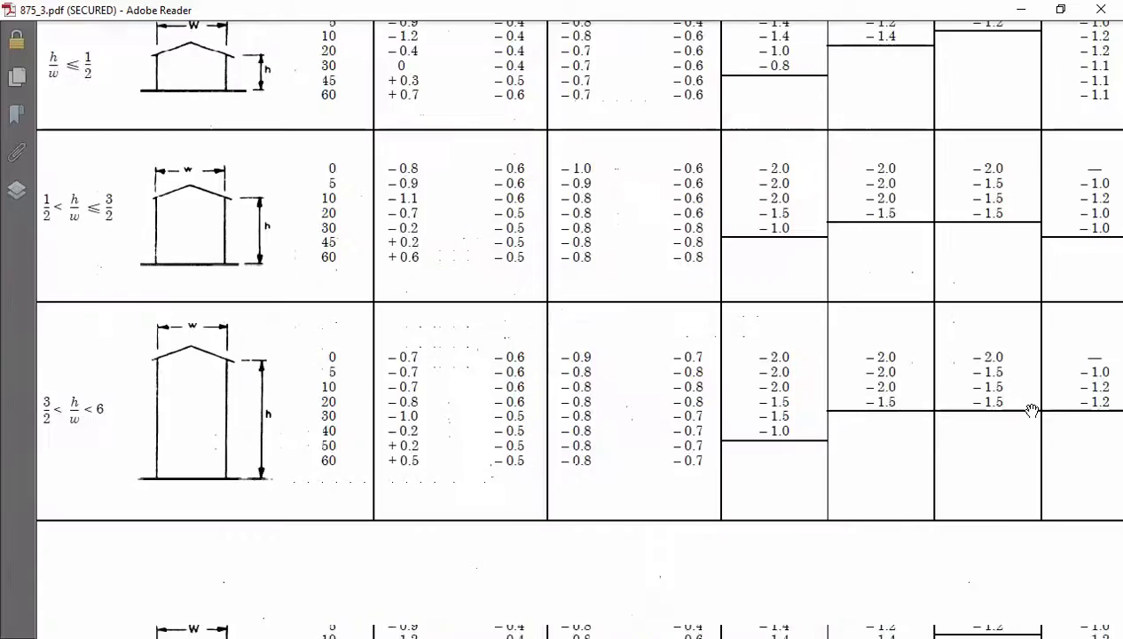
{"action": "scroll", "coordinate": [1032, 411], "scroll_direction": "up", "scroll_amount": 20}
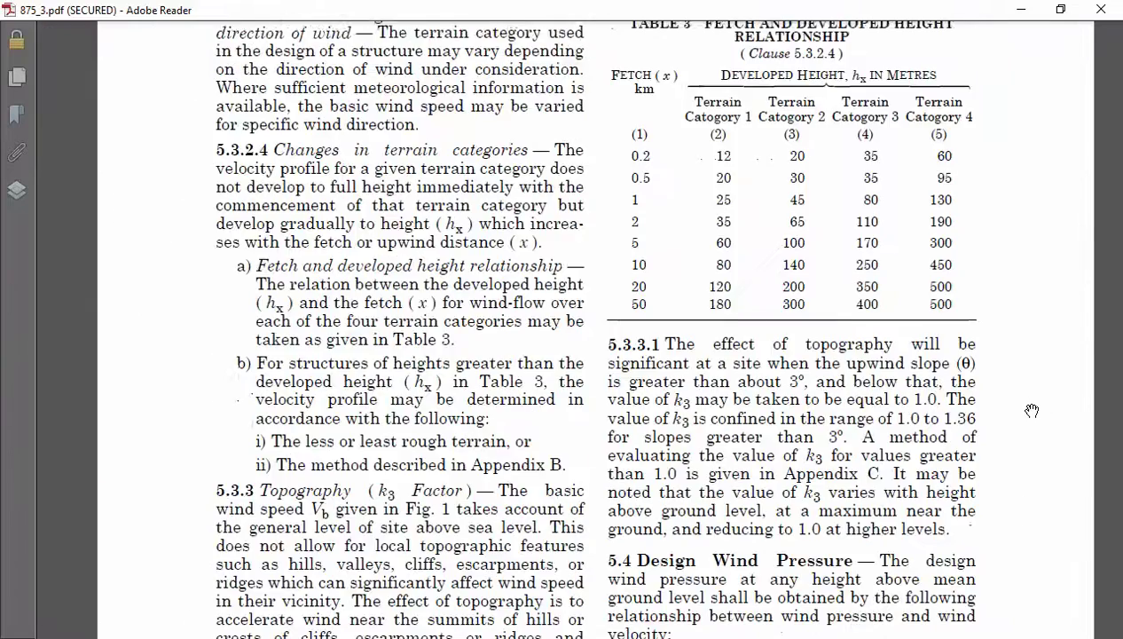
{"action": "scroll", "coordinate": [1032, 411], "scroll_direction": "up", "scroll_amount": 20}
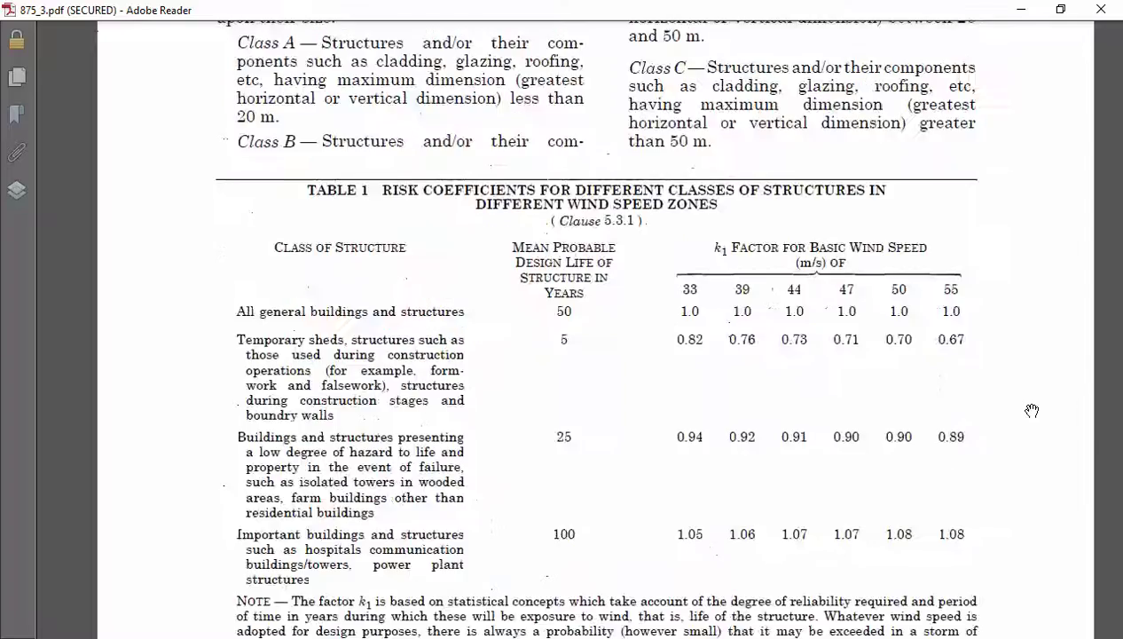
{"action": "scroll", "coordinate": [1032, 411], "scroll_direction": "up", "scroll_amount": 20}
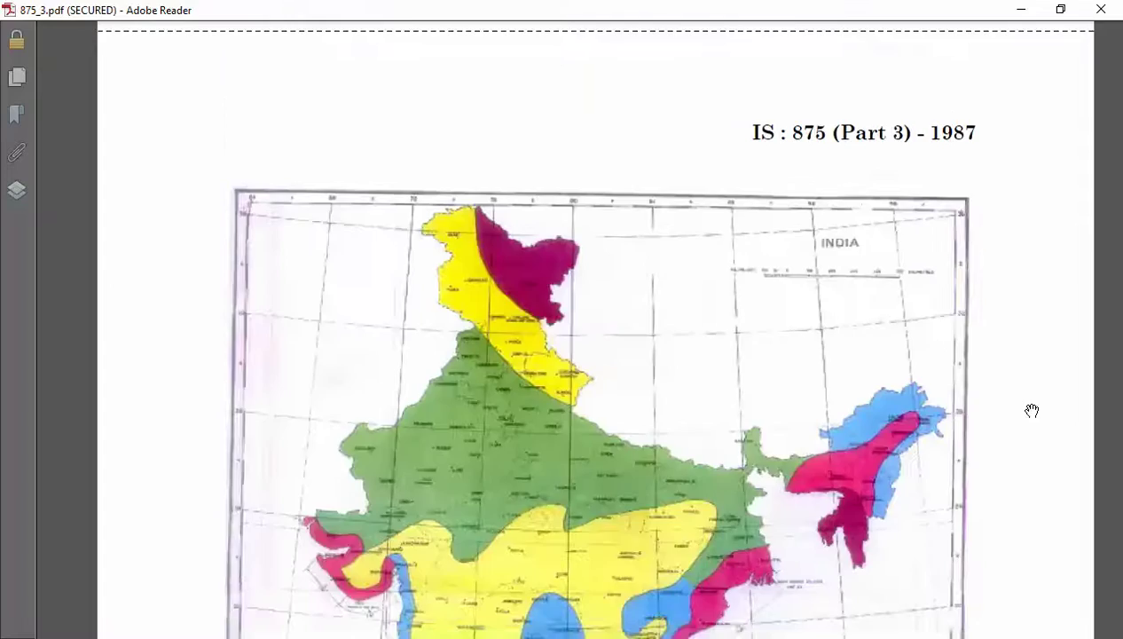
{"action": "scroll", "coordinate": [1032, 411], "scroll_direction": "up", "scroll_amount": 20}
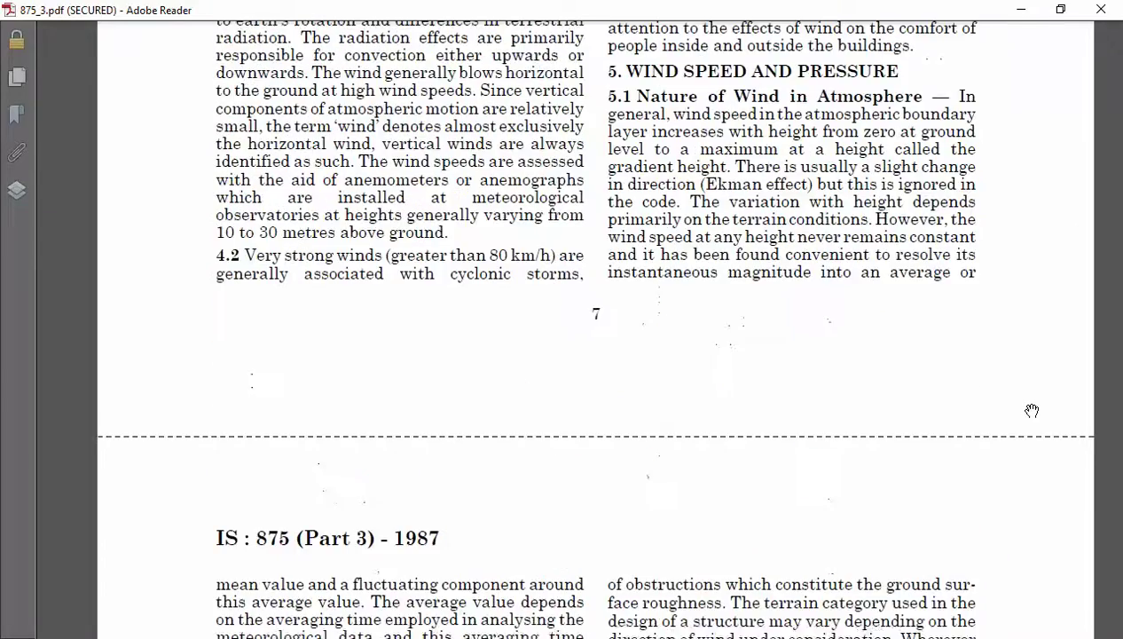
{"action": "scroll", "coordinate": [1032, 411], "scroll_direction": "up", "scroll_amount": 20}
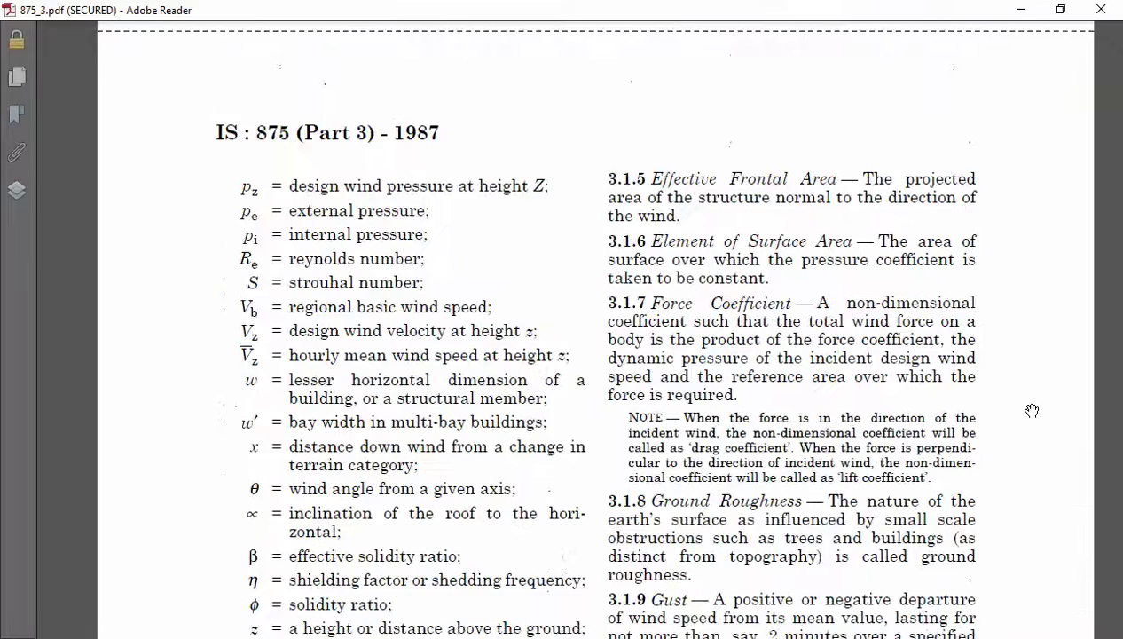
- Examine the design wind speed formula and the definitions of k1, k2 and k3 in clause 5.3
{"action": "scroll", "coordinate": [1032, 411], "scroll_direction": "down", "scroll_amount": 20}
{"action": "scroll", "coordinate": [1032, 411], "scroll_direction": "down", "scroll_amount": 20}
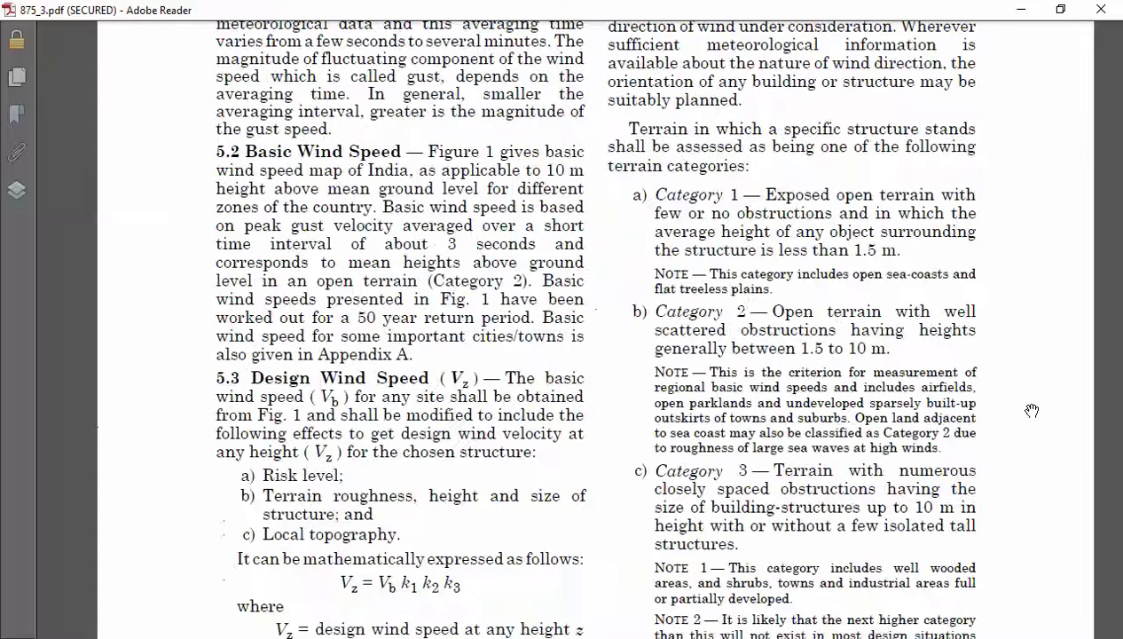
{"action": "left_click_drag", "start_coordinate": [336, 501], "coordinate": [410, 320]}
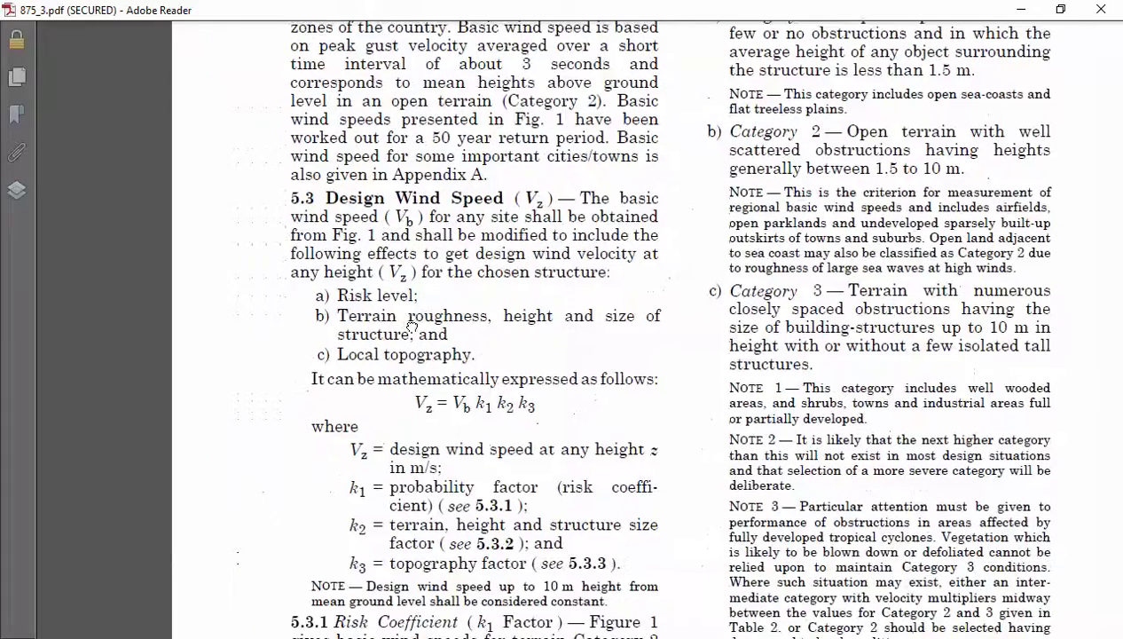
{"action": "left_click_drag", "start_coordinate": [440, 551], "coordinate": [441, 457]}
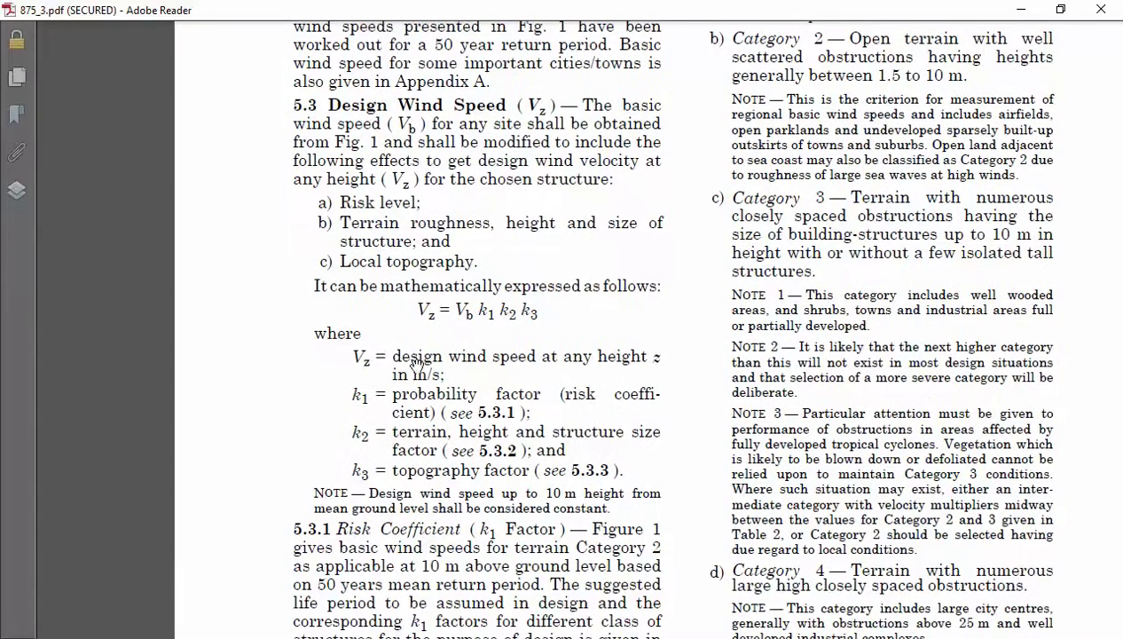
{"action": "left_click_drag", "start_coordinate": [458, 319], "coordinate": [460, 313]}
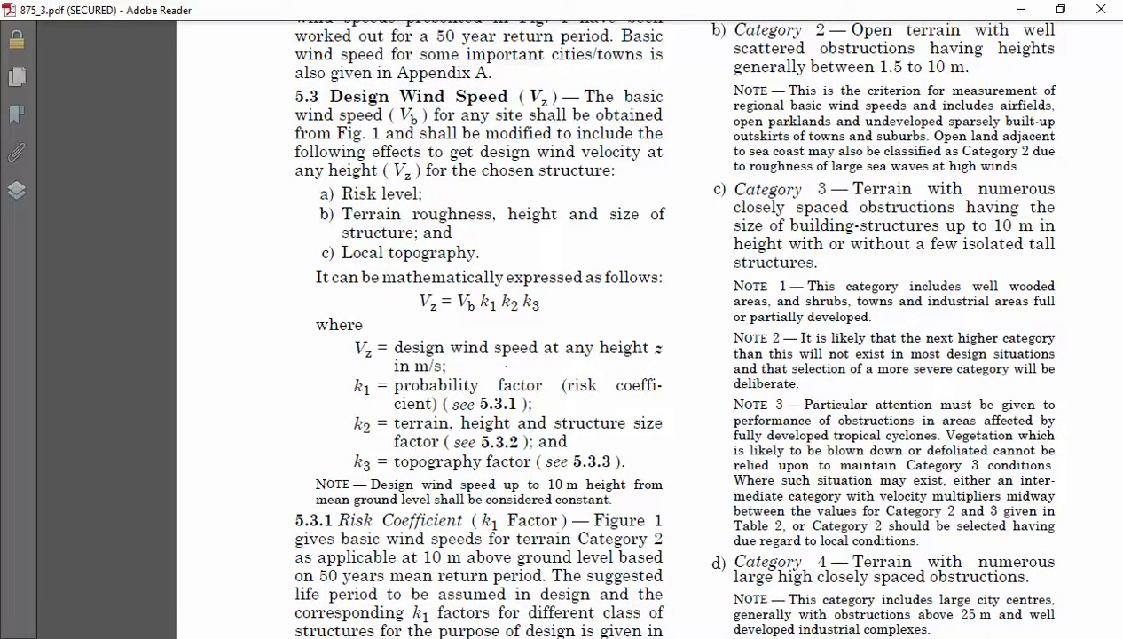
- Switch to the Excel load sheet and enter the label "Vd =" in B9 with the expression Vb*K1*K2*K3 in C9
{"action": "mouse_move", "coordinate": [537, 635]}
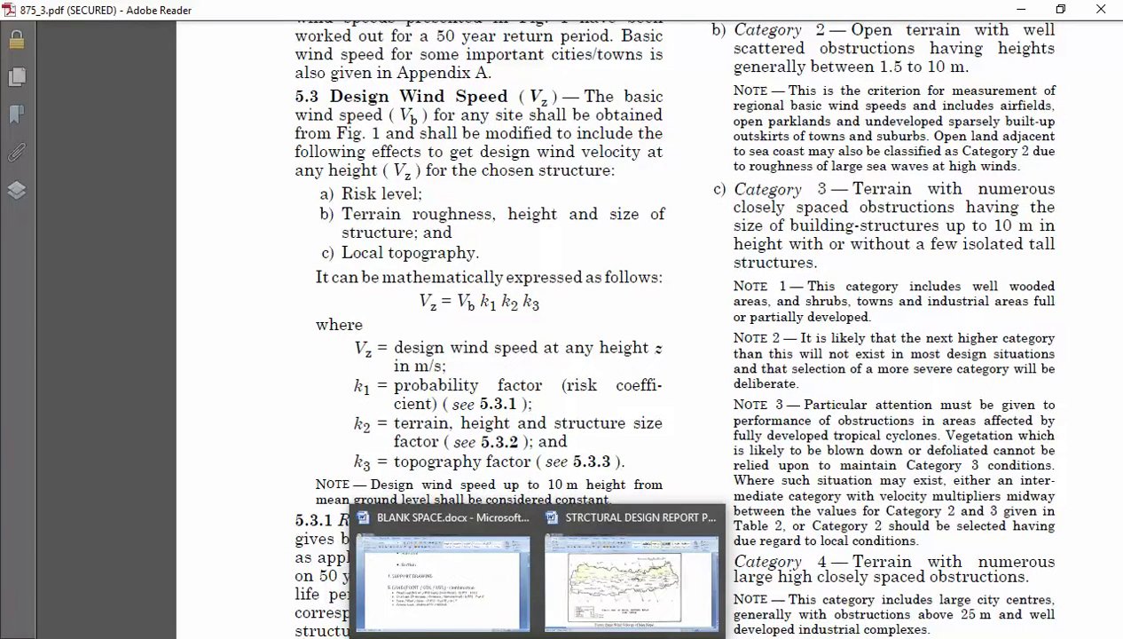
{"action": "left_click", "coordinate": [701, 635]}
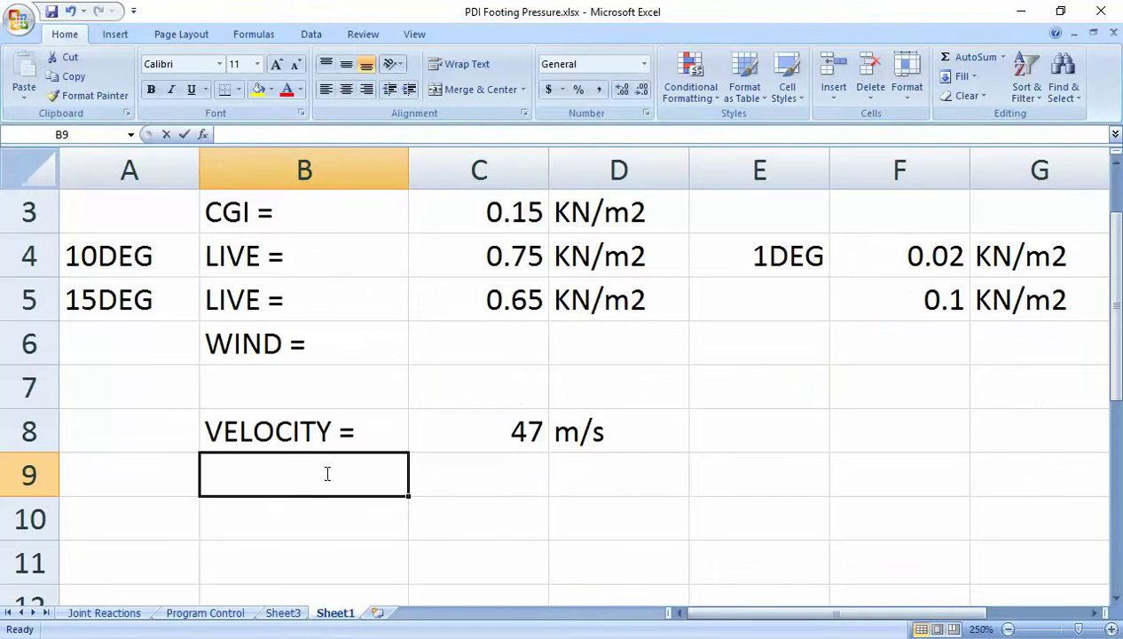
{"action": "type", "text": "Vd"}
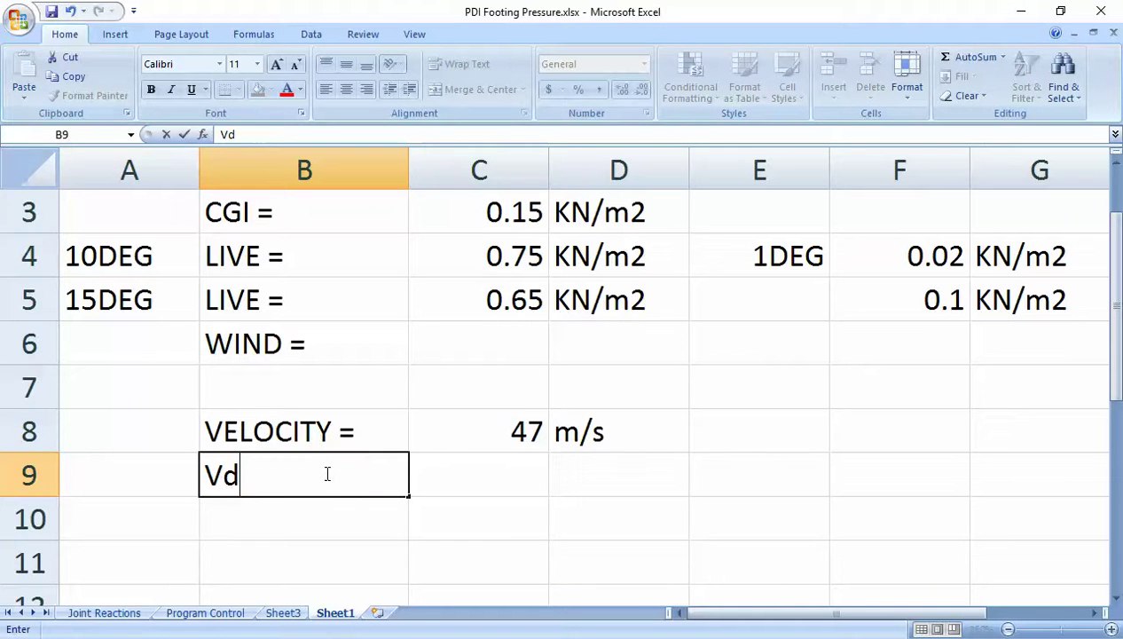
{"action": "type", "text": " ="}
{"action": "left_click", "coordinate": [452, 487]}
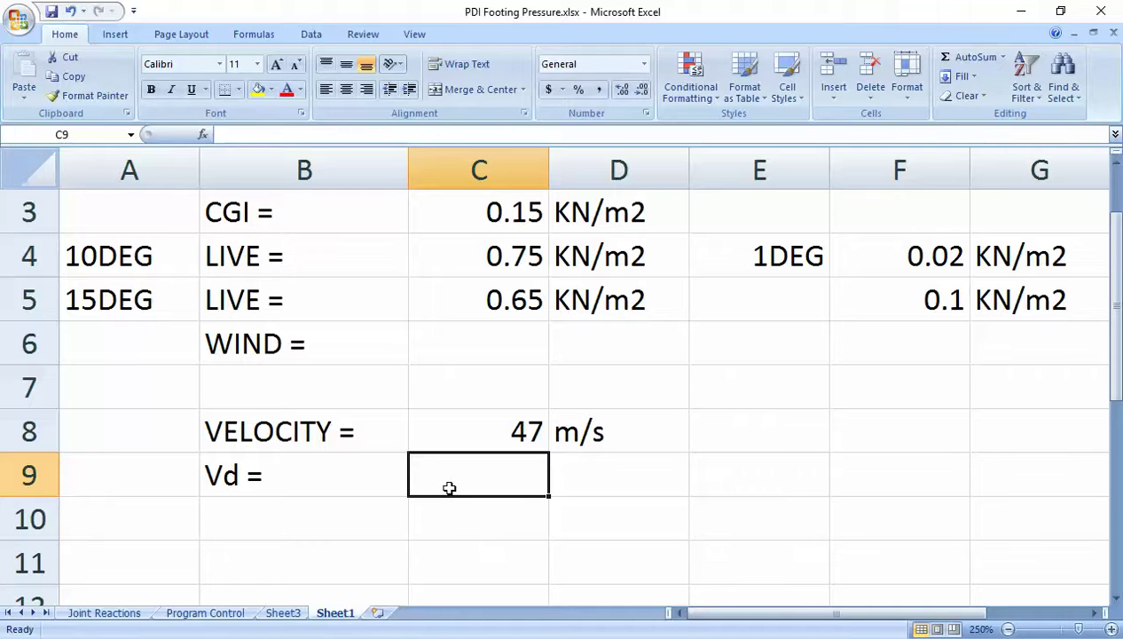
{"action": "type", "text": "Vb"}
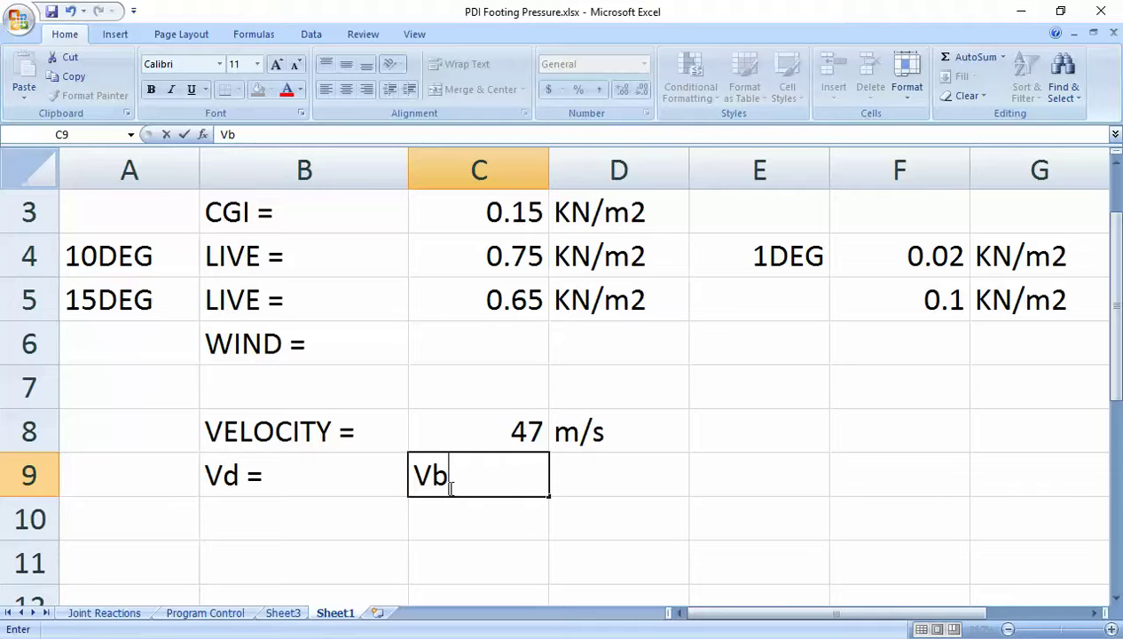
{"action": "type", "text": "*K1"}
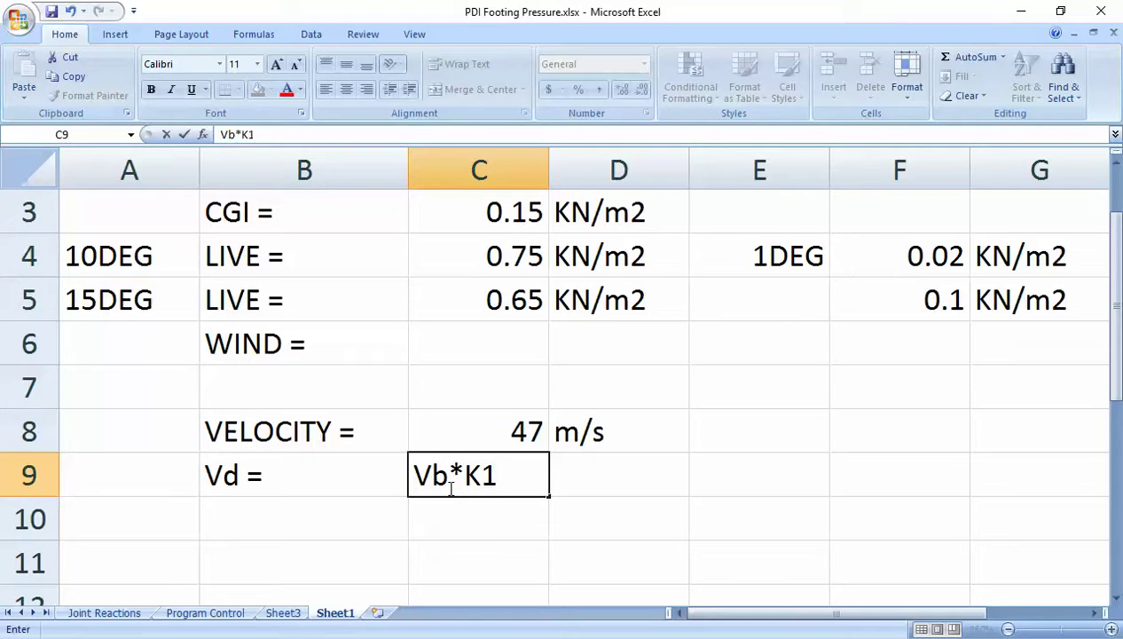
{"action": "type", "text": "*K2*"}
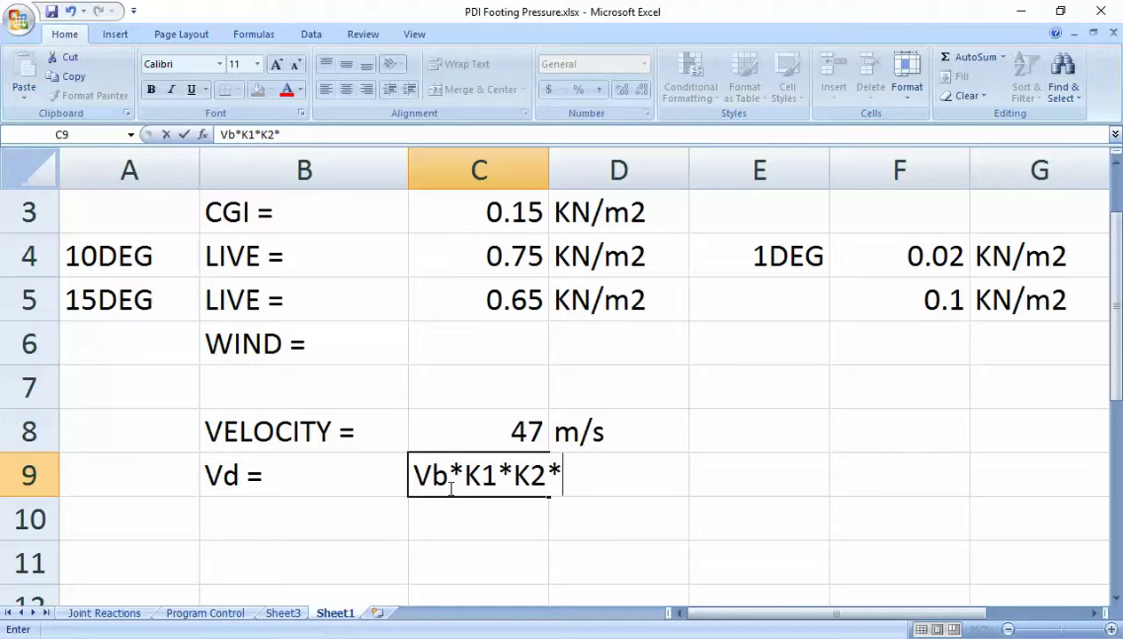
{"action": "type", "text": "K3"}
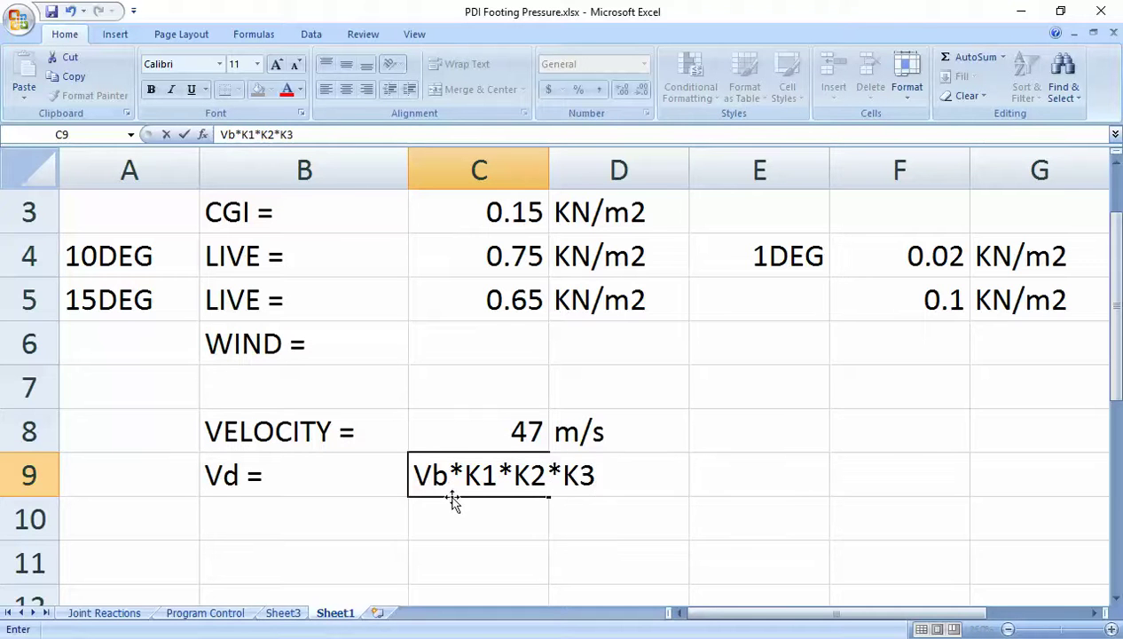
{"action": "left_click", "coordinate": [457, 539]}
- Widen column C to fit the Vd expression and right-align cell C9
{"action": "left_click_drag", "start_coordinate": [549, 168], "coordinate": [631, 169]}
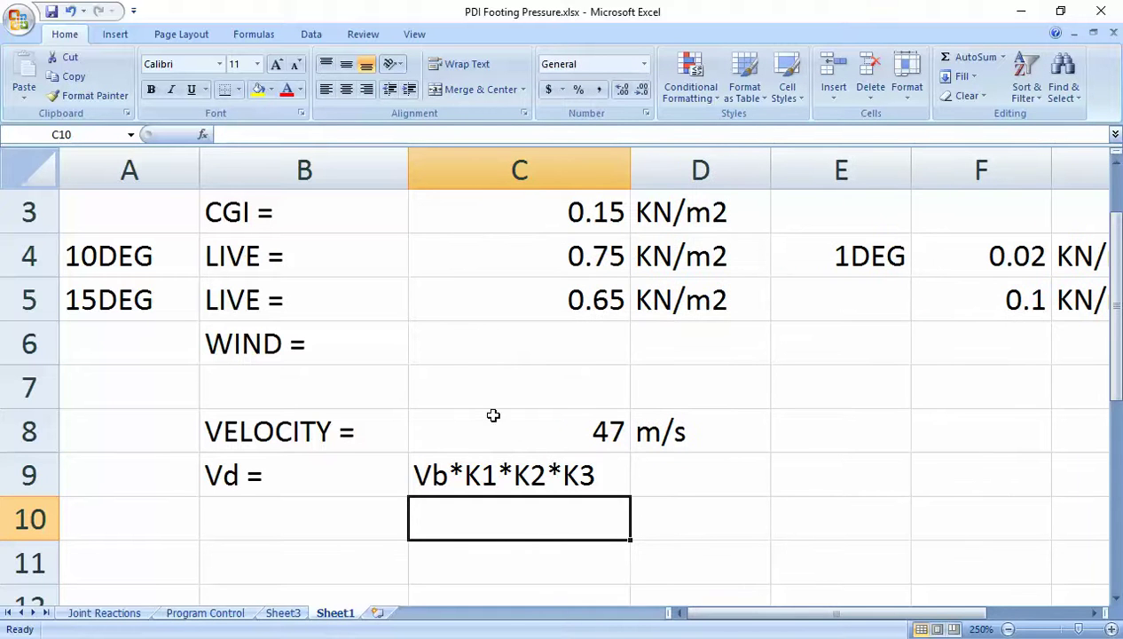
{"action": "left_click", "coordinate": [412, 470]}
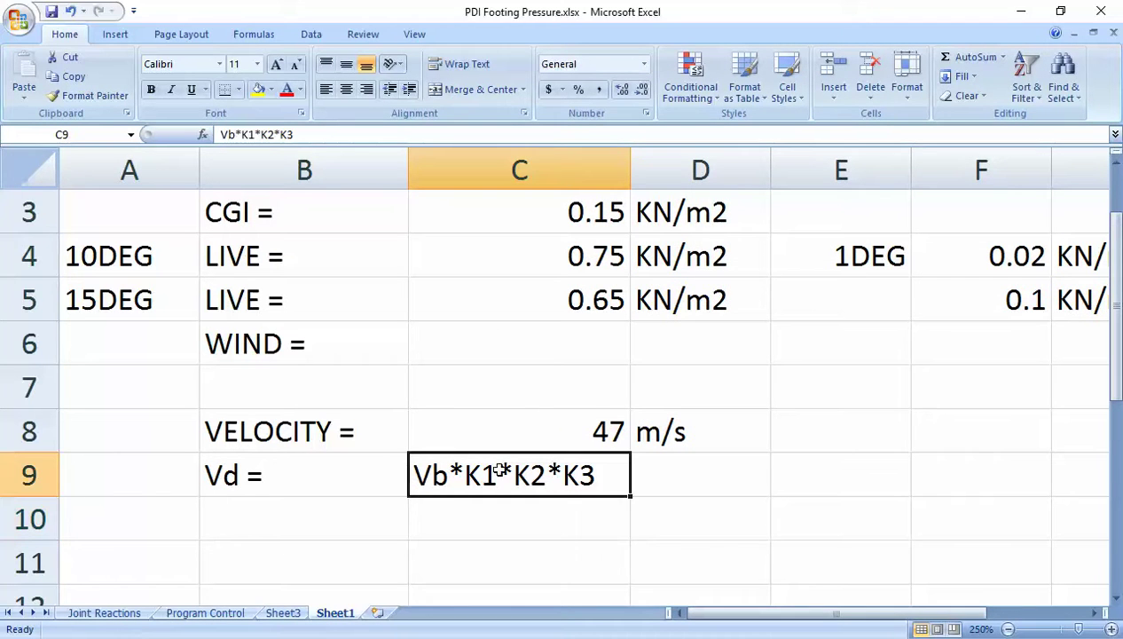
{"action": "left_click", "coordinate": [366, 89]}
{"action": "left_click", "coordinate": [467, 528]}
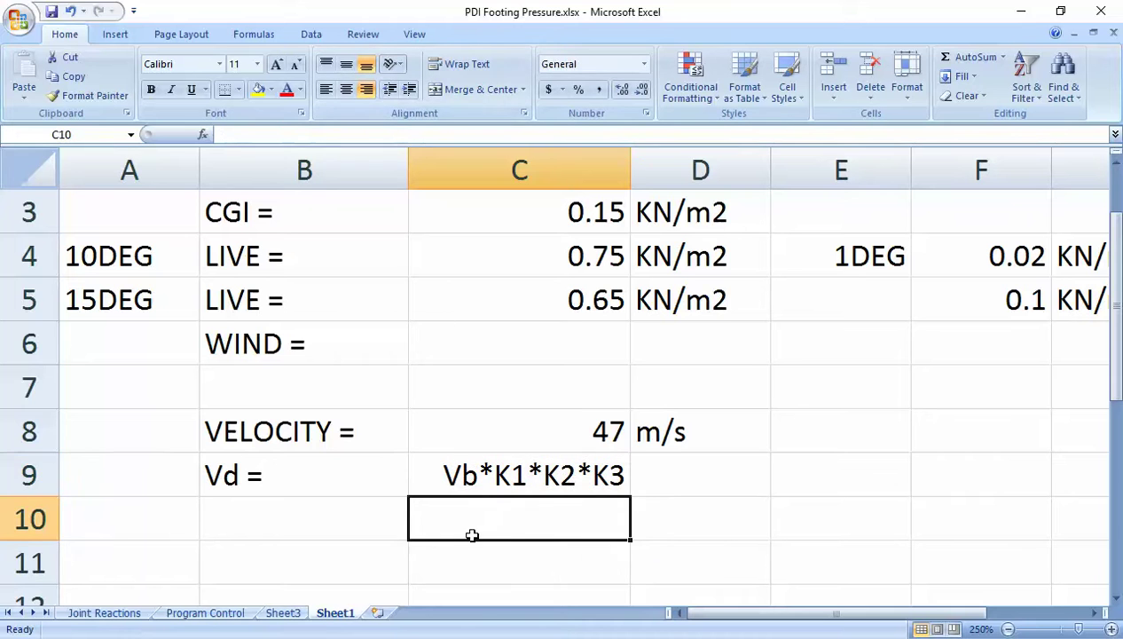
- Change the basic wind velocity label in B8 to "Vb ="
{"action": "left_click", "coordinate": [281, 476]}
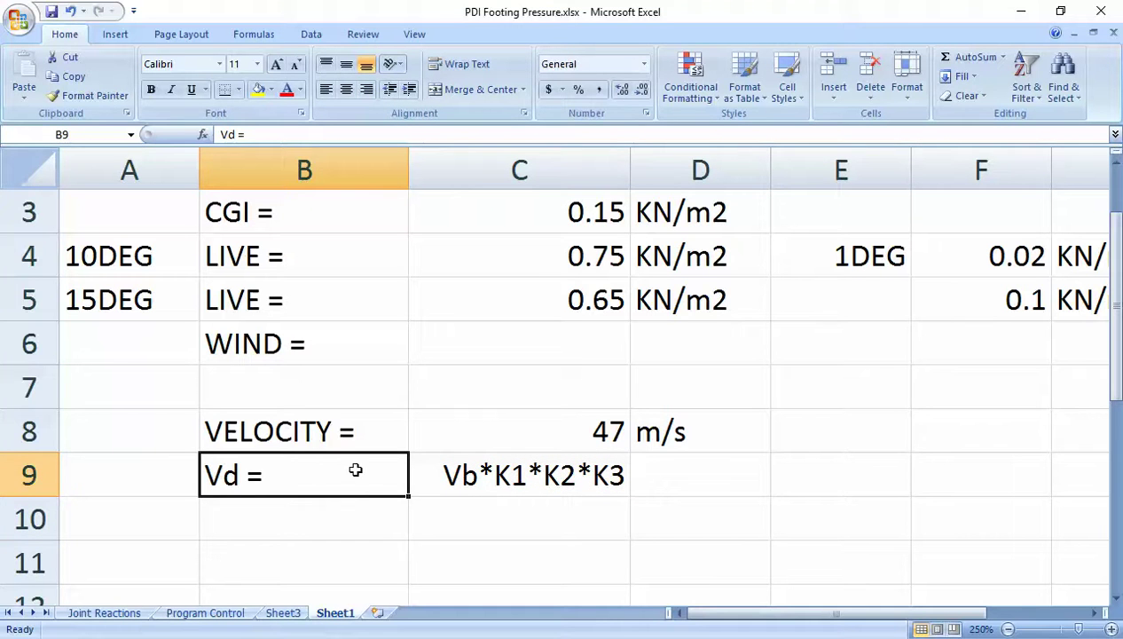
{"action": "double_click", "coordinate": [330, 434]}
{"action": "type", "text": "V"}
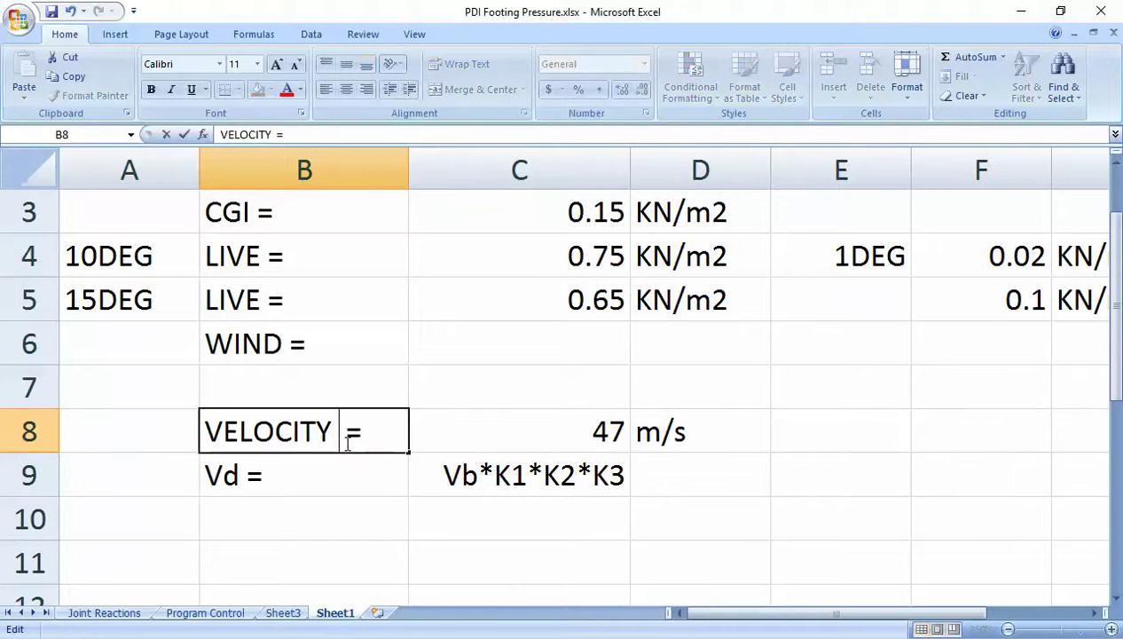
{"action": "type", "text": "b"}
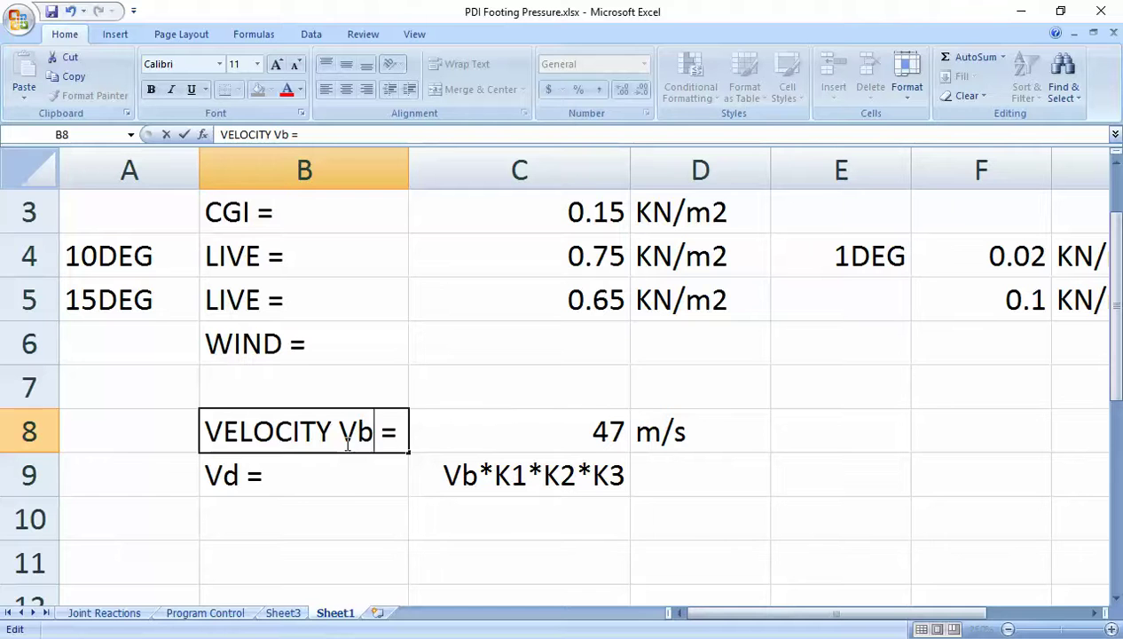
{"action": "left_click", "coordinate": [346, 510]}
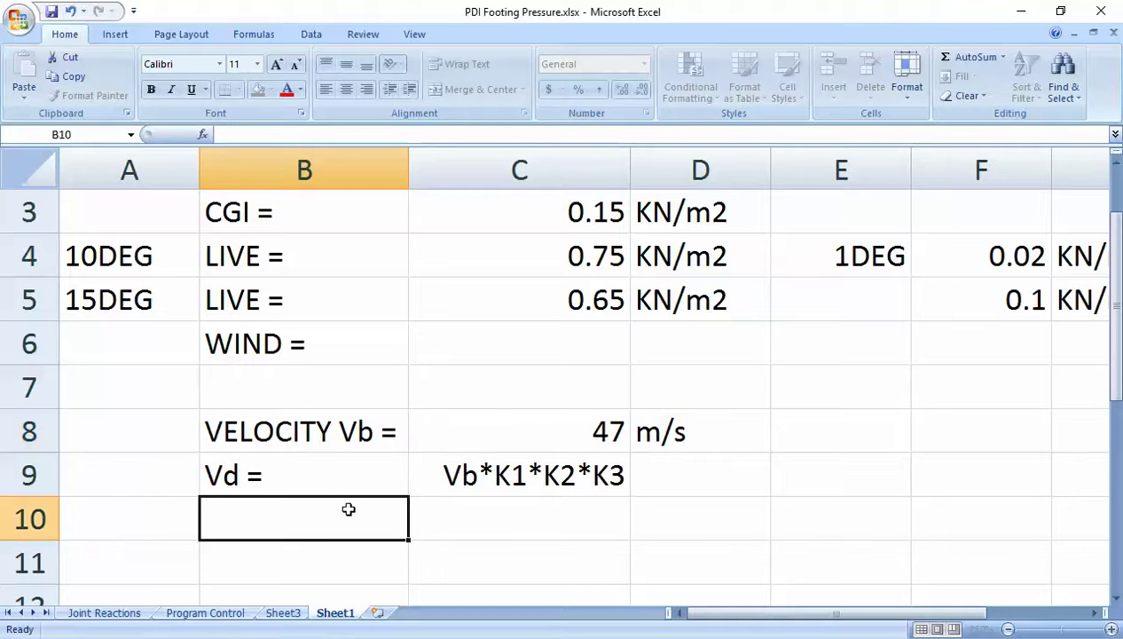
{"action": "double_click", "coordinate": [344, 432]}
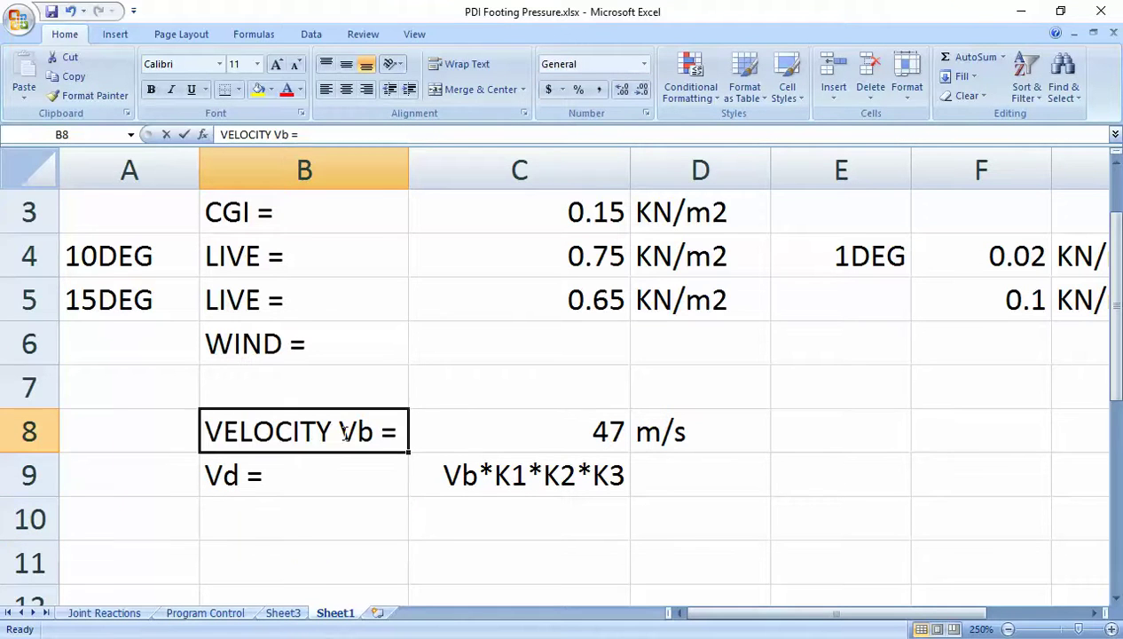
{"action": "double_click", "coordinate": [345, 432]}
{"action": "left_click_drag", "start_coordinate": [338, 432], "coordinate": [191, 417]}
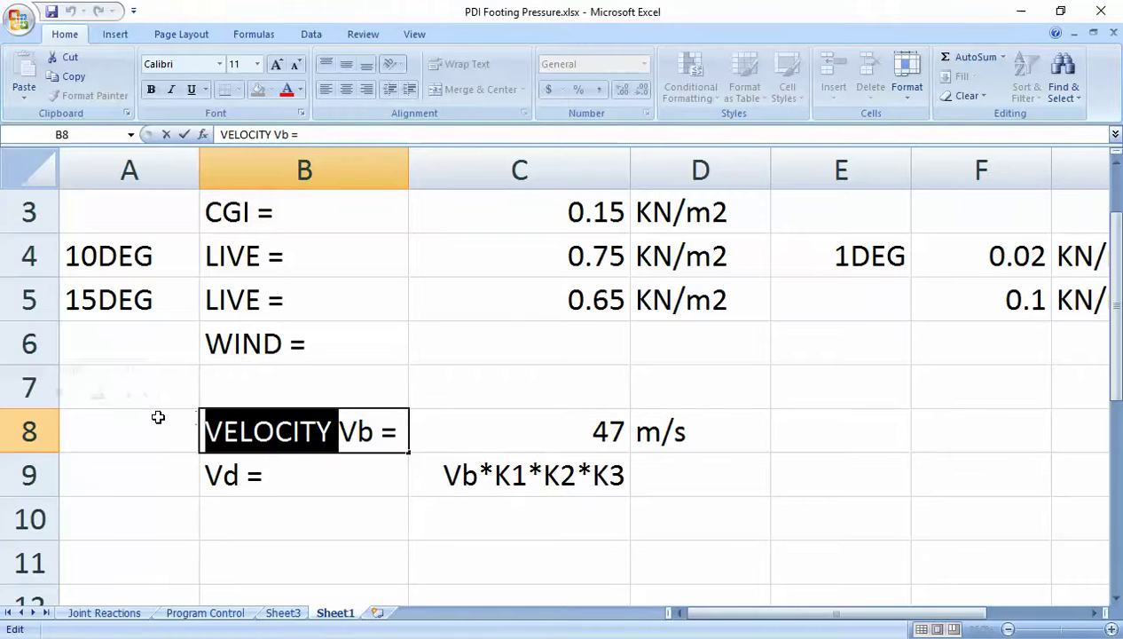
{"action": "key", "text": "Delete"}
{"action": "left_click", "coordinate": [233, 518]}
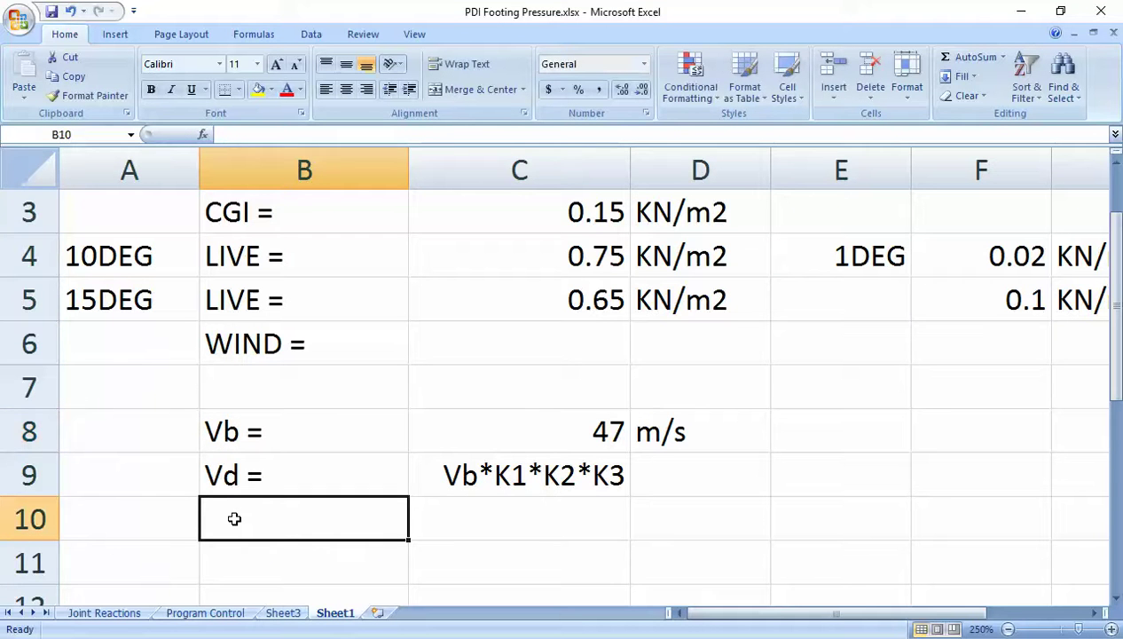
{"action": "left_click", "coordinate": [518, 477]}
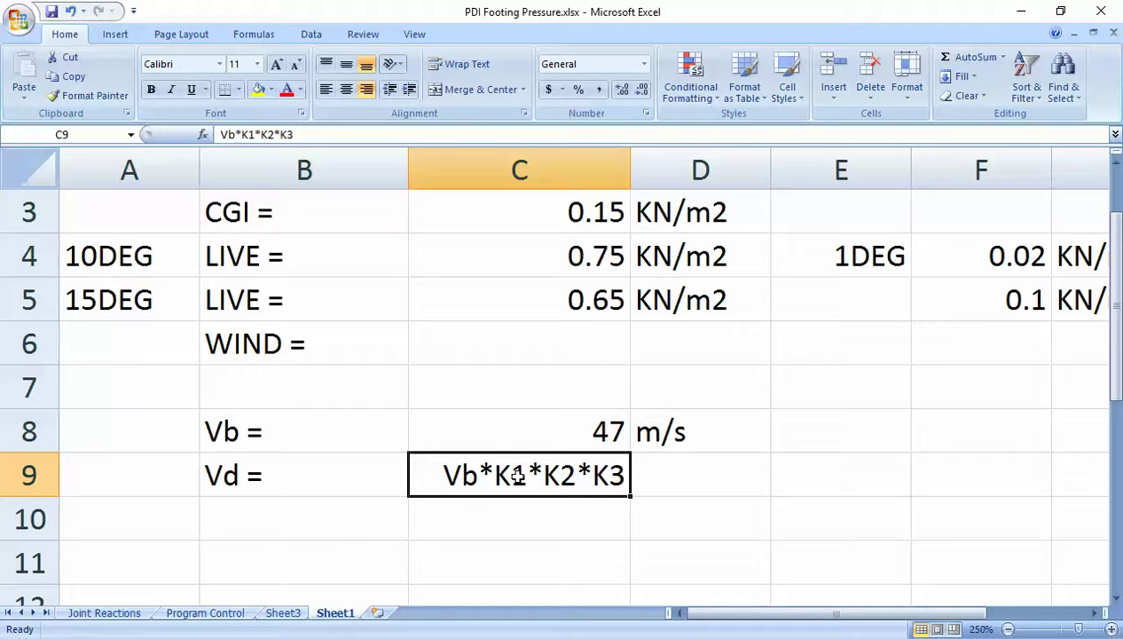
{"action": "left_click", "coordinate": [381, 465]}
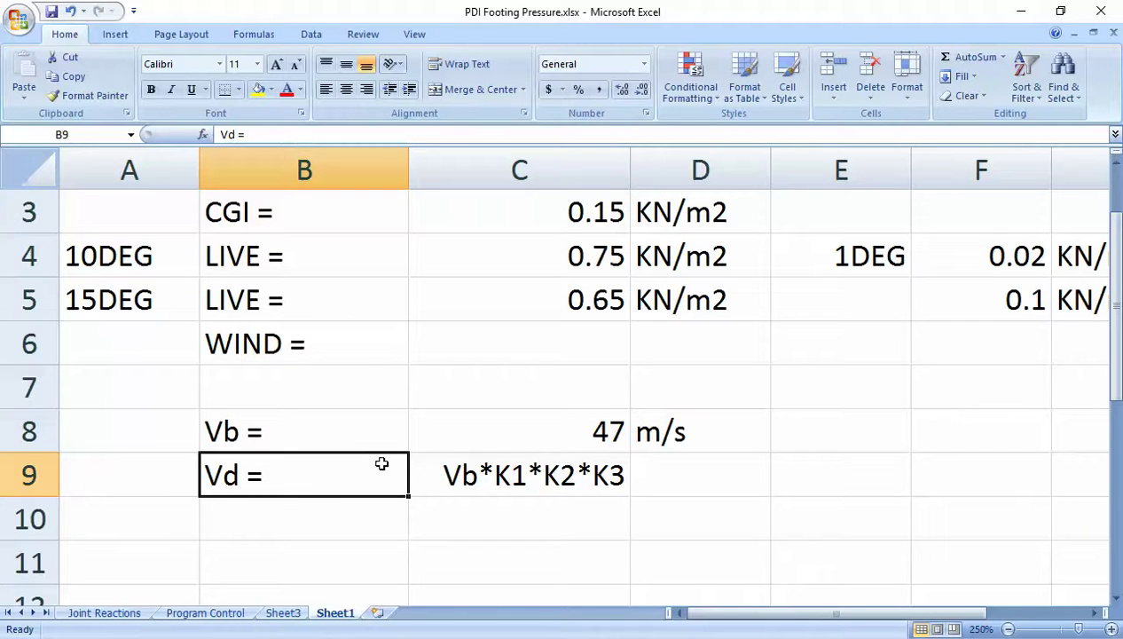
{"action": "left_click", "coordinate": [451, 463]}
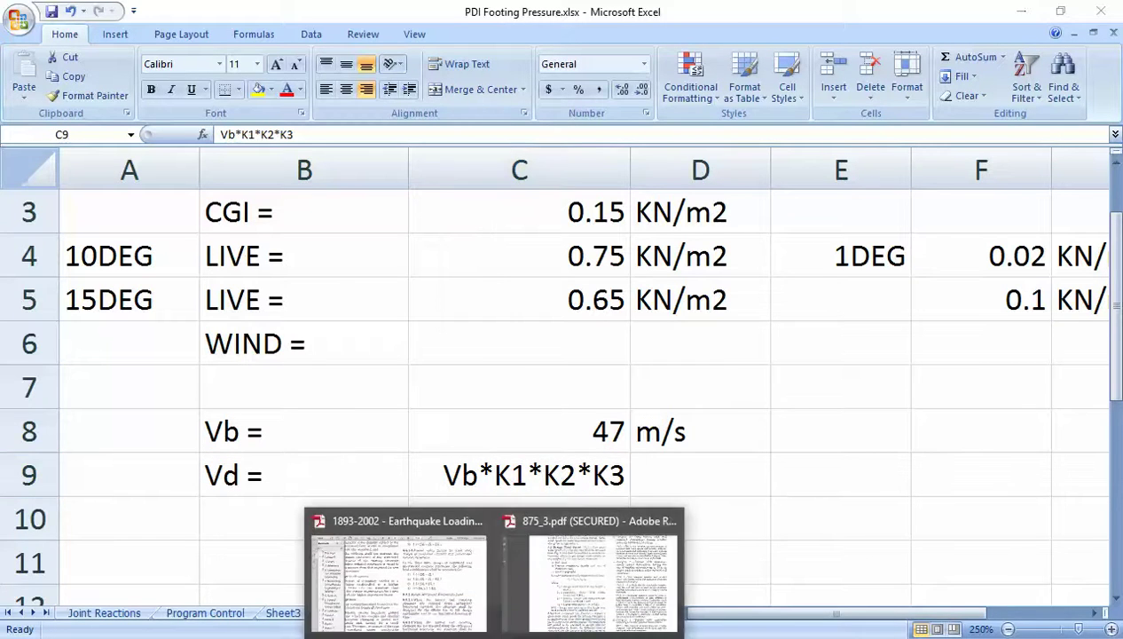
- Return to the IS 875 Part 3 PDF and examine the descriptions of terrain Categories 1 to 4 in clause 5.3.2.1
{"action": "left_click", "coordinate": [577, 606]}
{"action": "scroll", "coordinate": [628, 543], "scroll_direction": "down", "scroll_amount": 8}
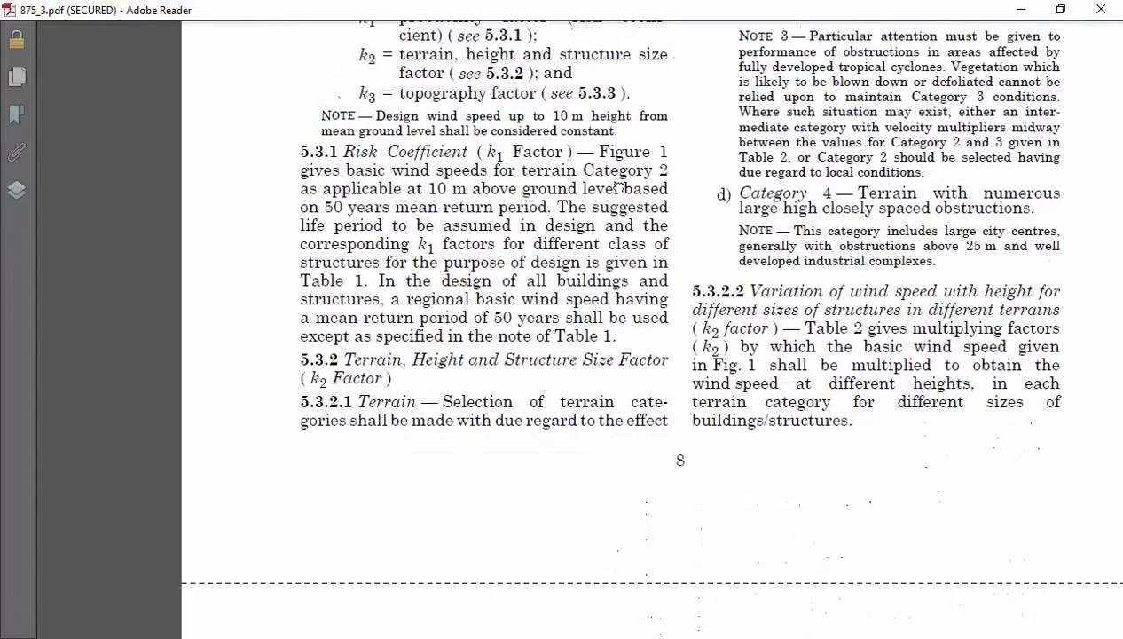
{"action": "scroll", "coordinate": [622, 188], "scroll_direction": "up", "scroll_amount": 9}
{"action": "scroll", "coordinate": [636, 577], "scroll_direction": "up", "scroll_amount": 7}
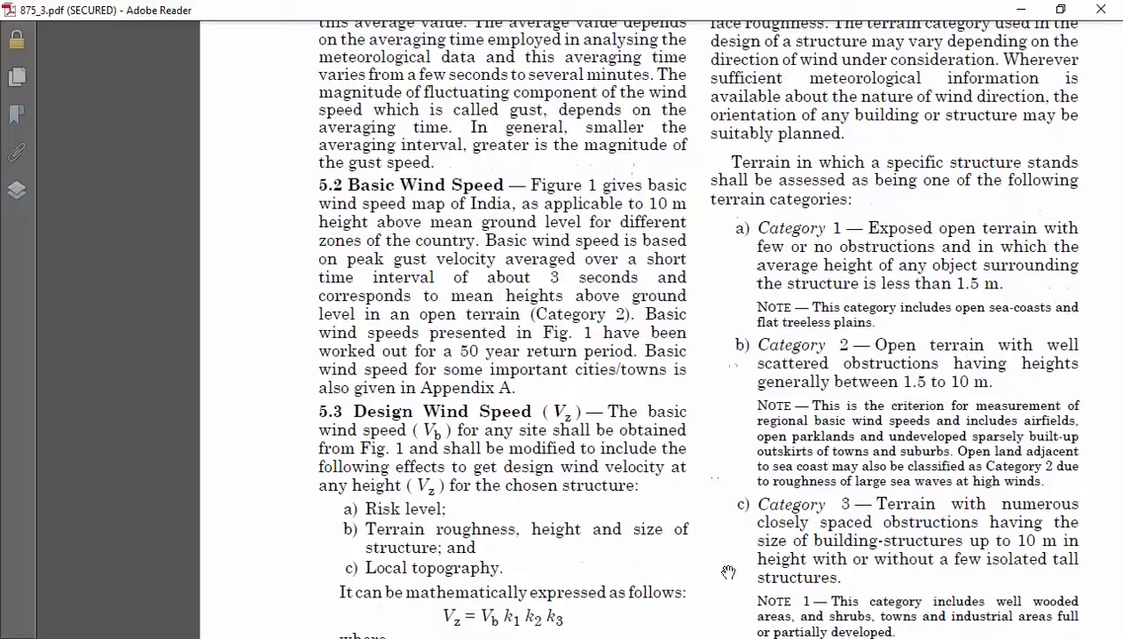
{"action": "mouse_move", "coordinate": [751, 345]}
{"action": "left_mouse_down"}
{"action": "mouse_move", "coordinate": [744, 477]}
{"action": "mouse_move", "coordinate": [746, 338]}
{"action": "left_mouse_up"}
{"action": "left_click_drag", "start_coordinate": [751, 445], "coordinate": [729, 420]}
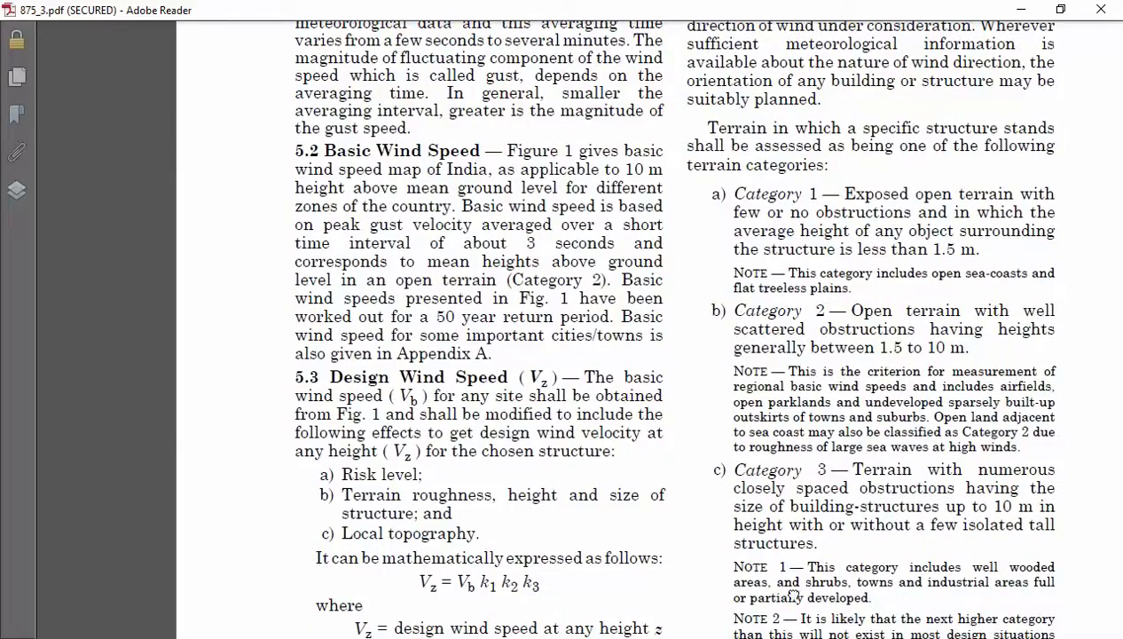
{"action": "left_click_drag", "start_coordinate": [785, 588], "coordinate": [796, 504]}
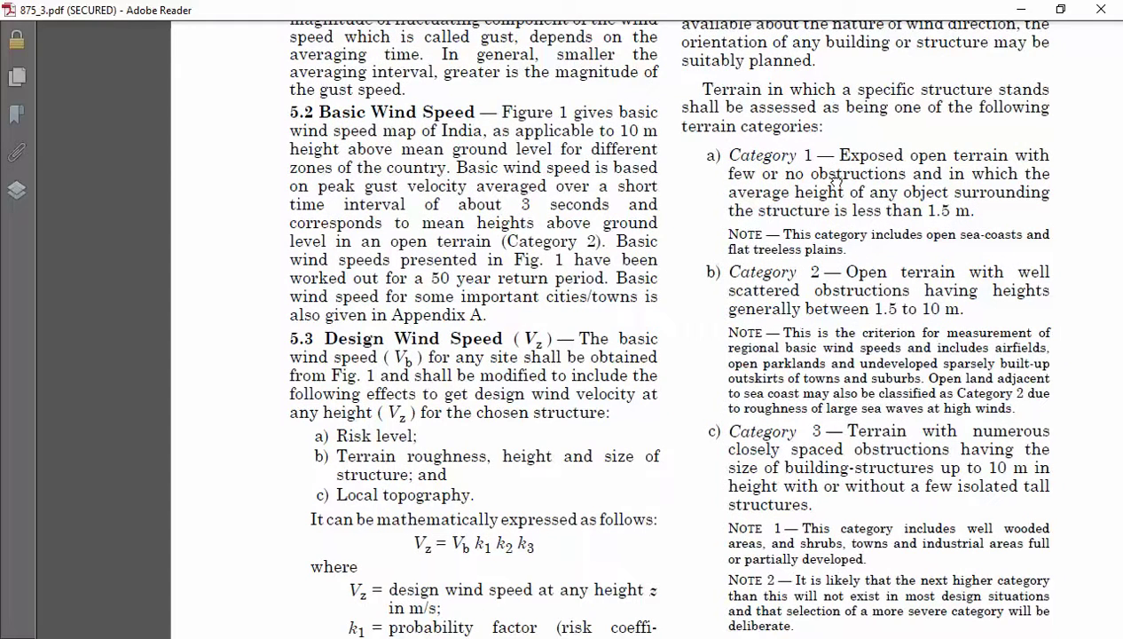
{"action": "scroll", "coordinate": [834, 211], "scroll_direction": "down", "scroll_amount": 1}
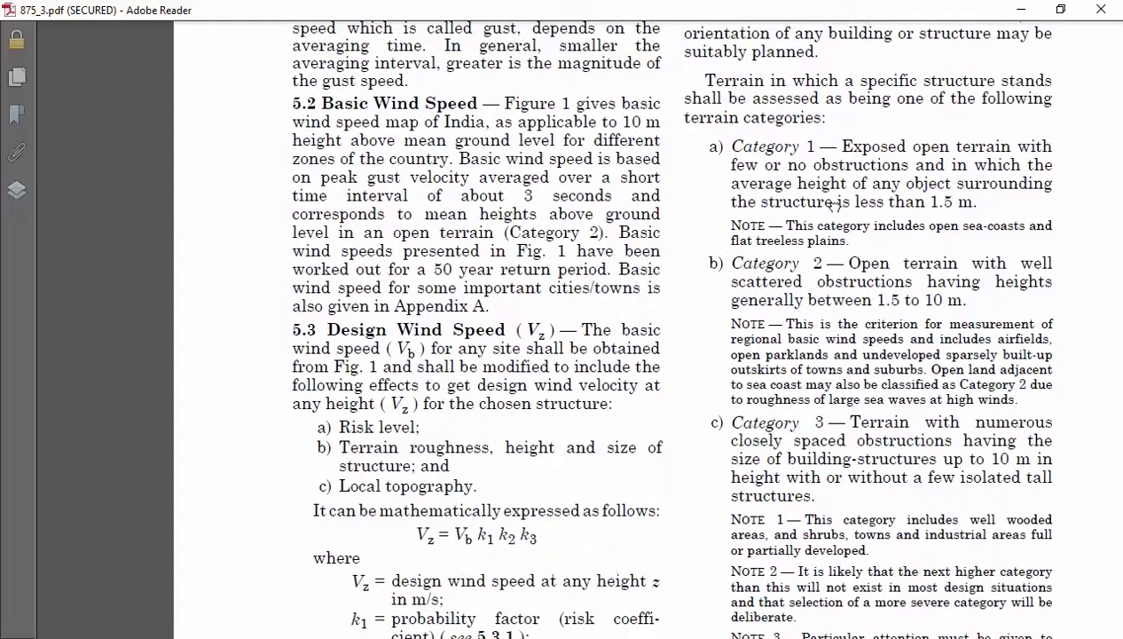
{"action": "left_click_drag", "start_coordinate": [852, 264], "coordinate": [854, 191]}
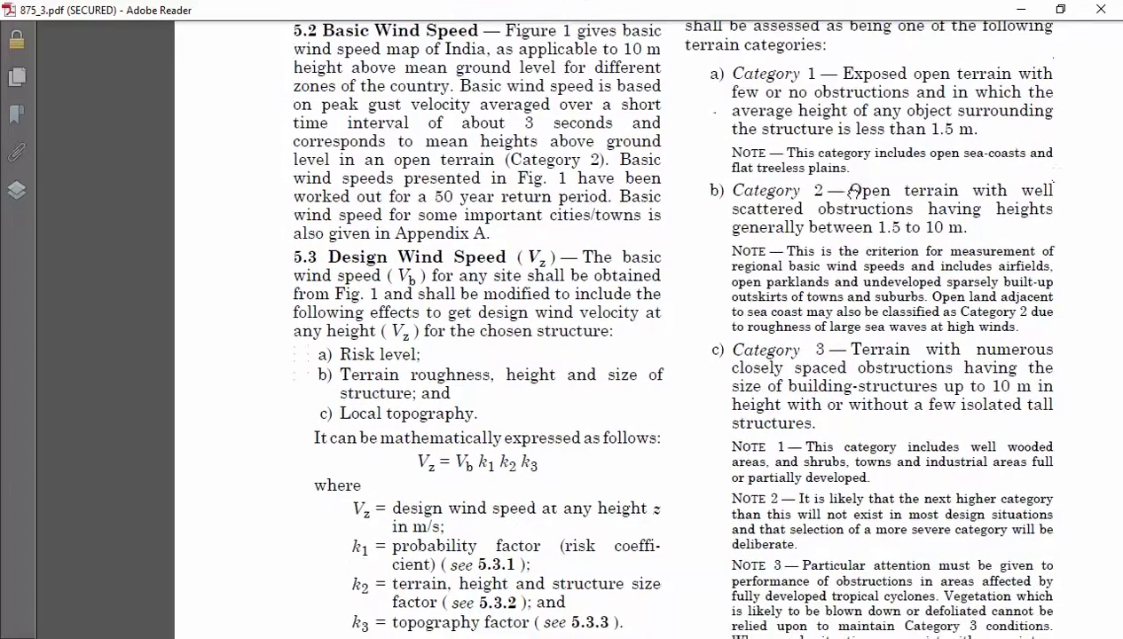
{"action": "scroll", "coordinate": [837, 220], "scroll_direction": "down", "scroll_amount": 3}
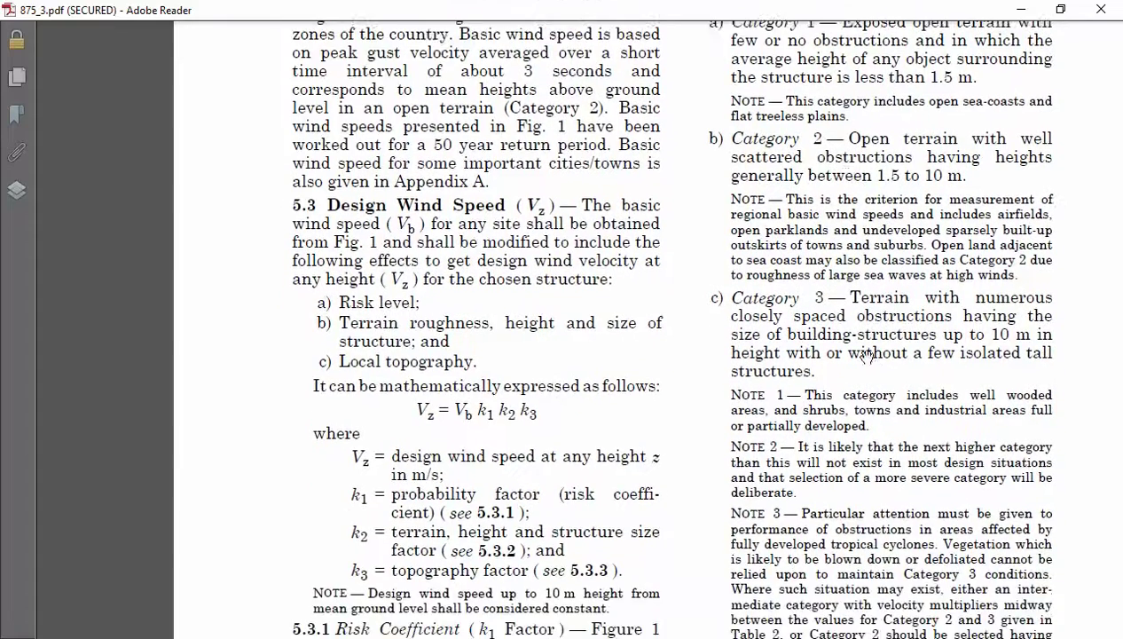
{"action": "scroll", "coordinate": [874, 310], "scroll_direction": "down", "scroll_amount": 1}
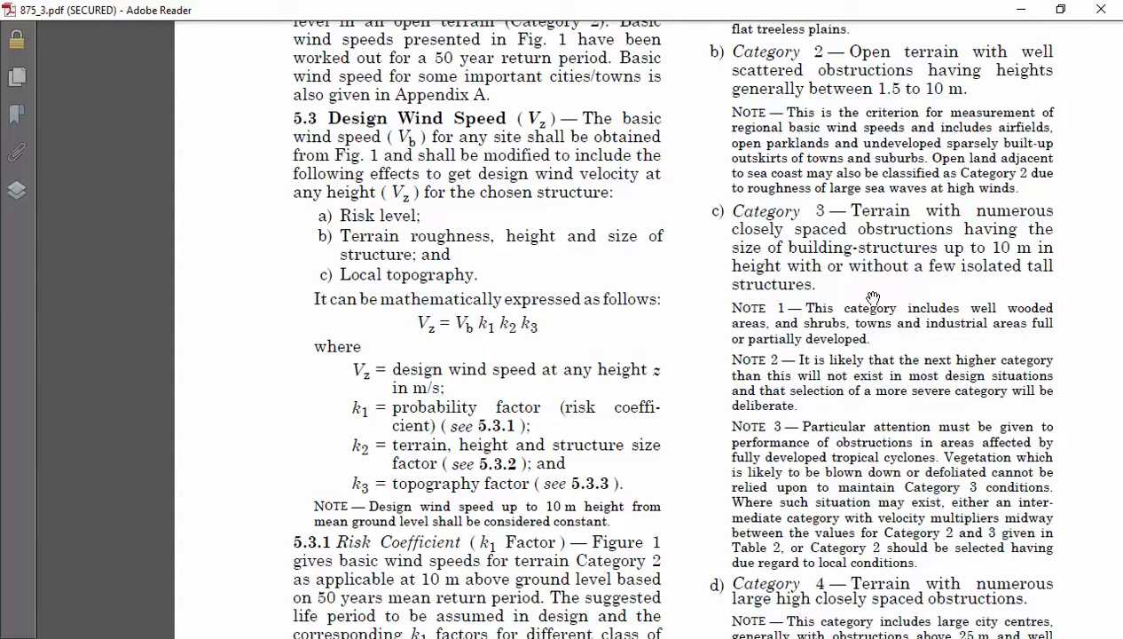
{"action": "scroll", "coordinate": [870, 299], "scroll_direction": "down", "scroll_amount": 2}
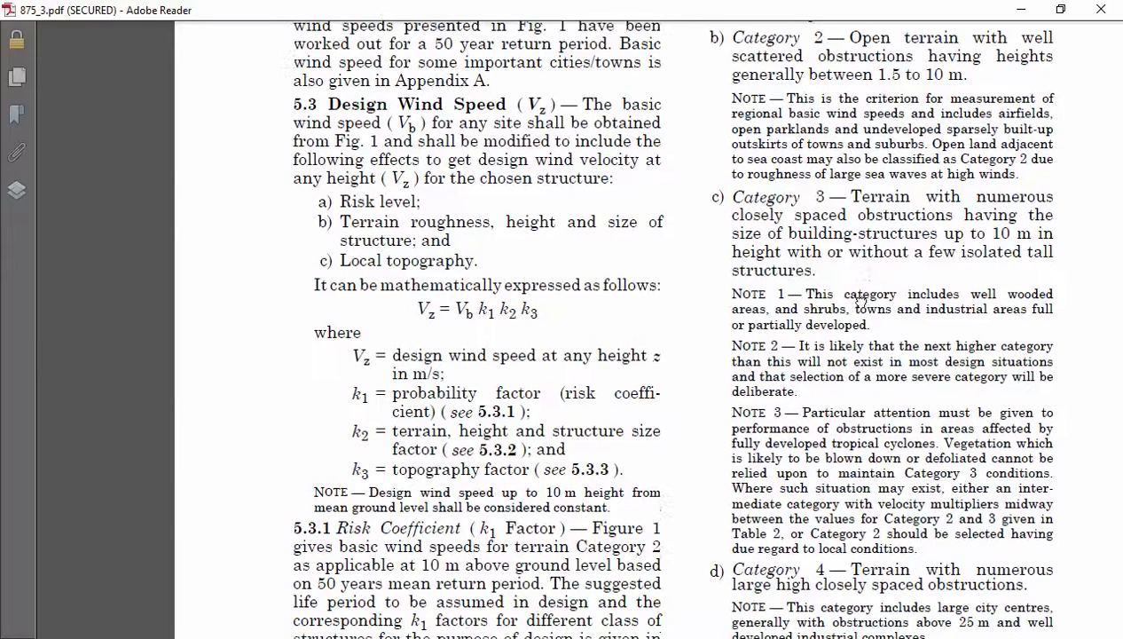
{"action": "scroll", "coordinate": [817, 410], "scroll_direction": "down", "scroll_amount": 6}
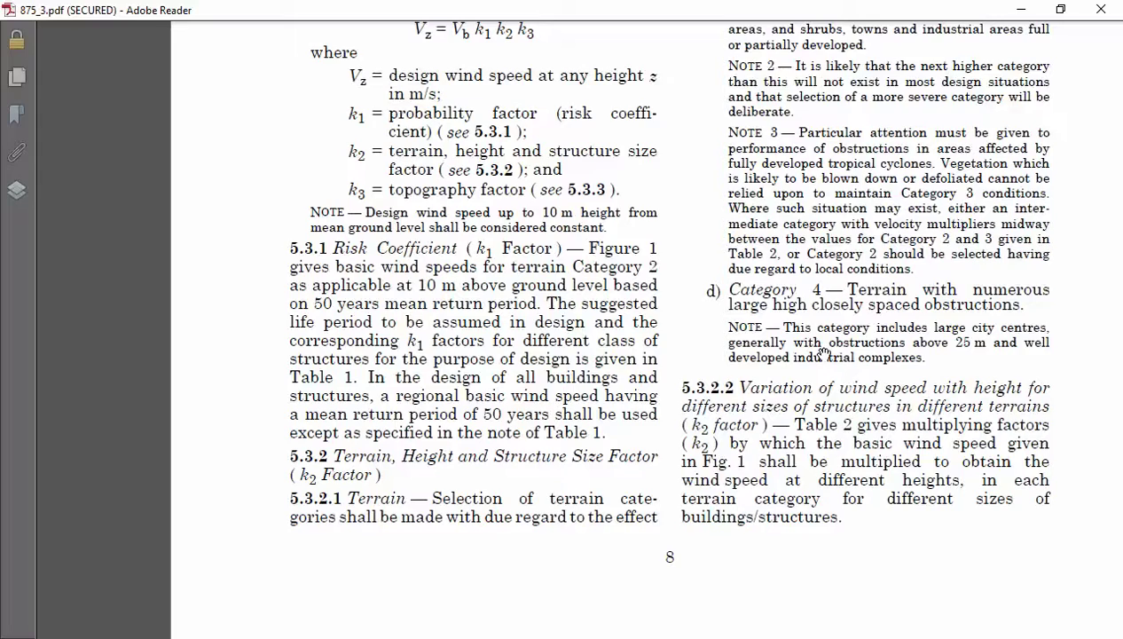
- Find Table 1 in the IS 875 Part 3 PDF and examine the k1 risk coefficients by structure class, design life and basic wind speed
{"action": "scroll", "coordinate": [806, 426], "scroll_direction": "down", "scroll_amount": 6}
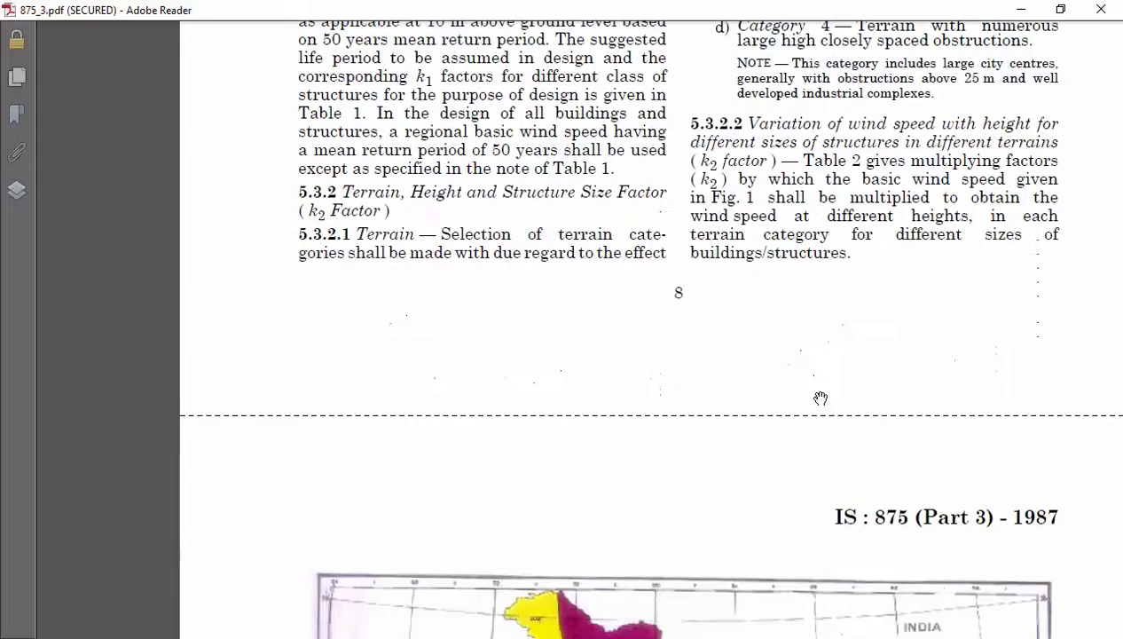
{"action": "scroll", "coordinate": [834, 267], "scroll_direction": "down", "scroll_amount": 20}
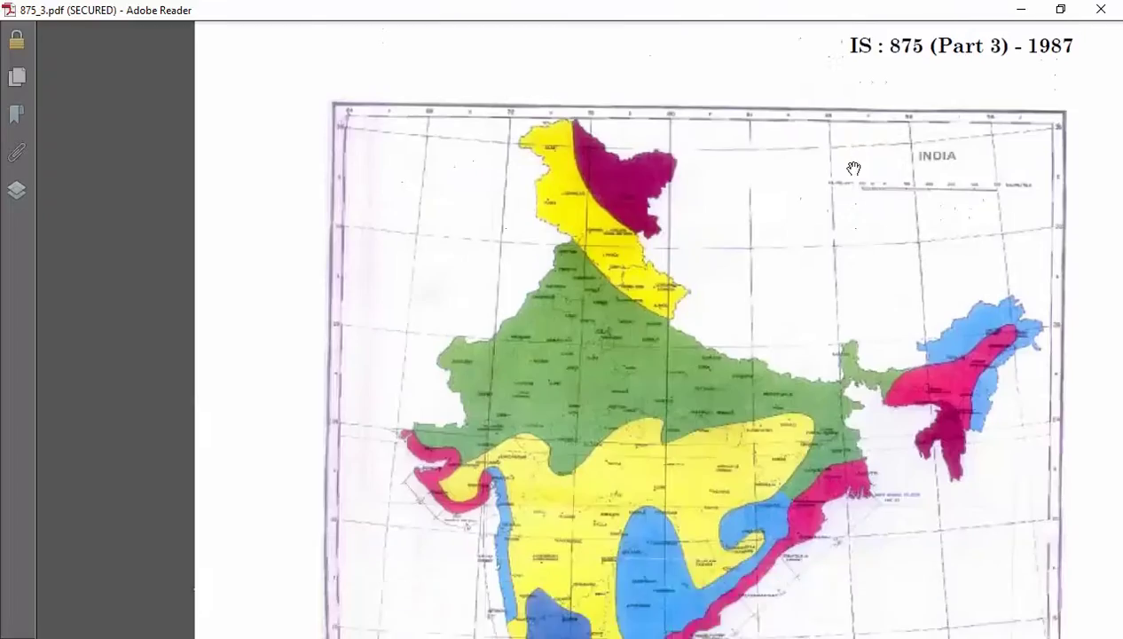
{"action": "scroll", "coordinate": [857, 91], "scroll_direction": "down", "scroll_amount": 15}
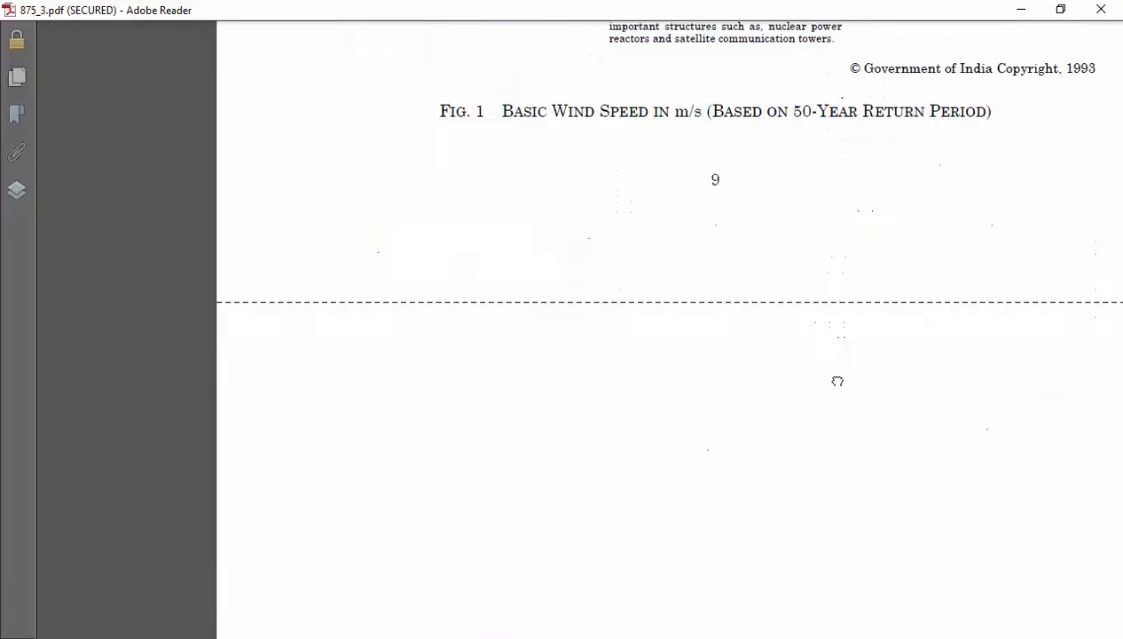
{"action": "scroll", "coordinate": [801, 464], "scroll_direction": "down", "scroll_amount": 10}
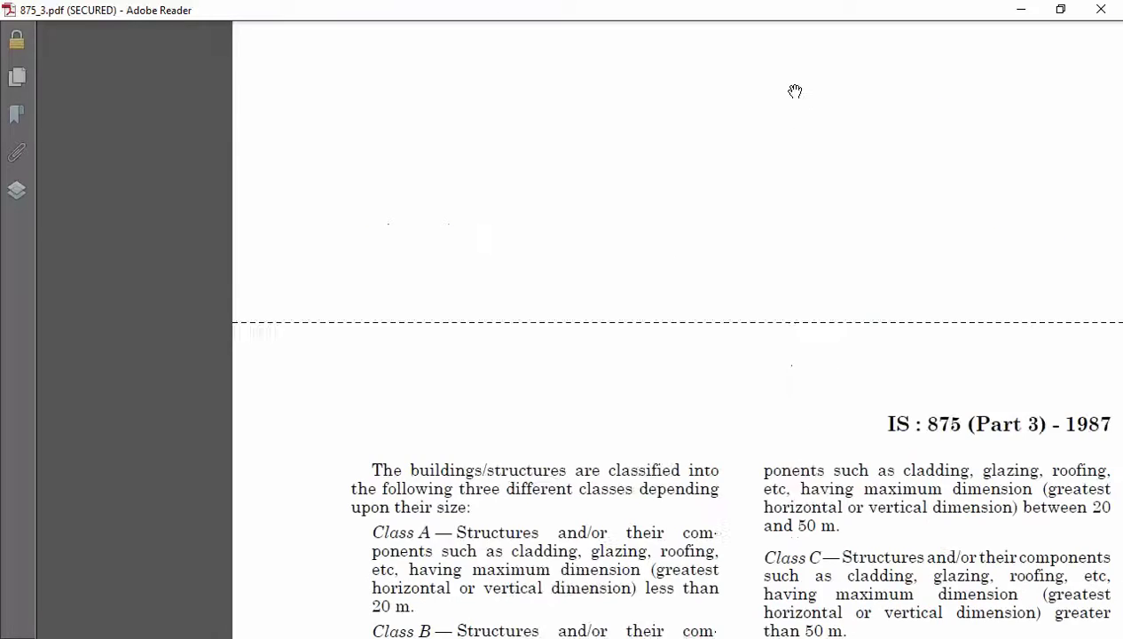
{"action": "scroll", "coordinate": [745, 267], "scroll_direction": "down", "scroll_amount": 5}
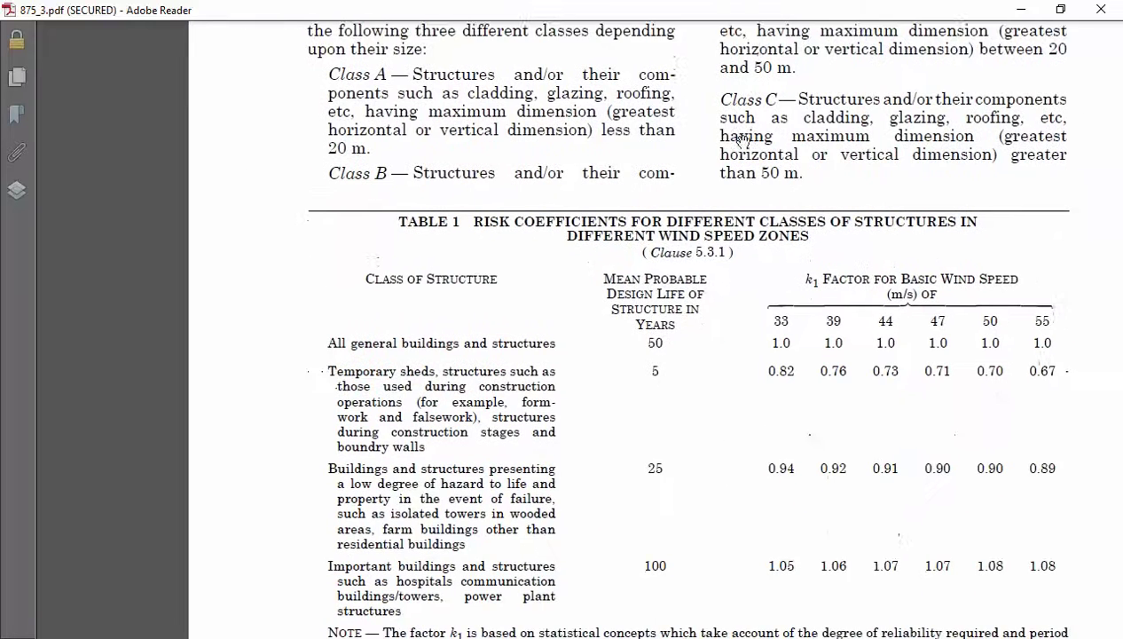
{"action": "left_click_drag", "start_coordinate": [721, 282], "coordinate": [721, 282]}
{"action": "scroll", "coordinate": [721, 280], "scroll_direction": "up", "scroll_amount": 3}
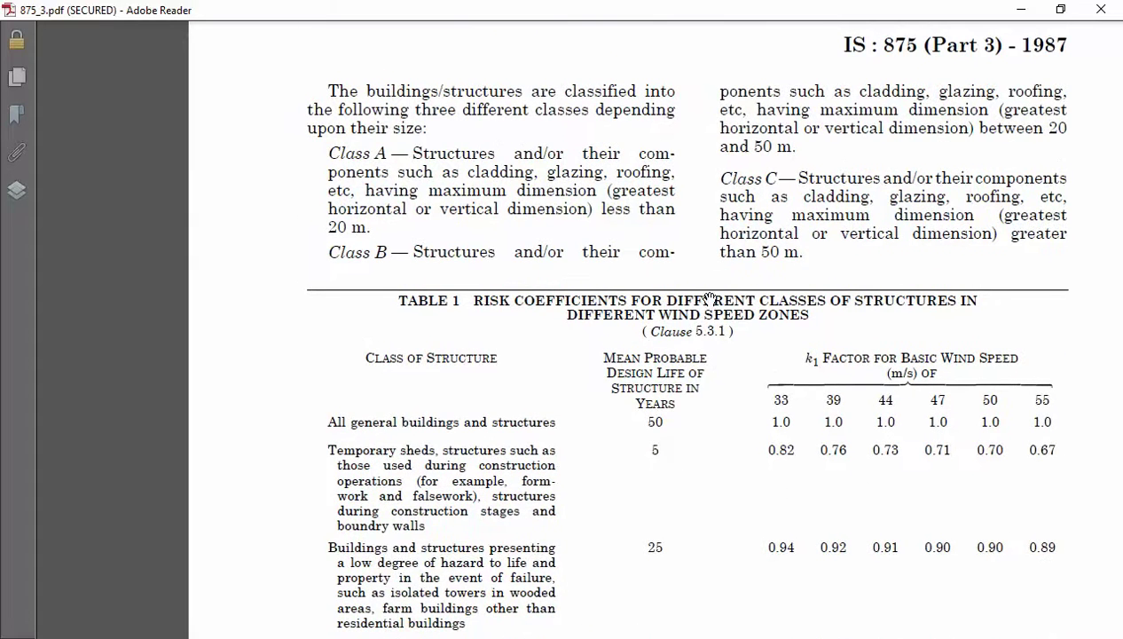
{"action": "scroll", "coordinate": [710, 300], "scroll_direction": "down", "scroll_amount": 3}
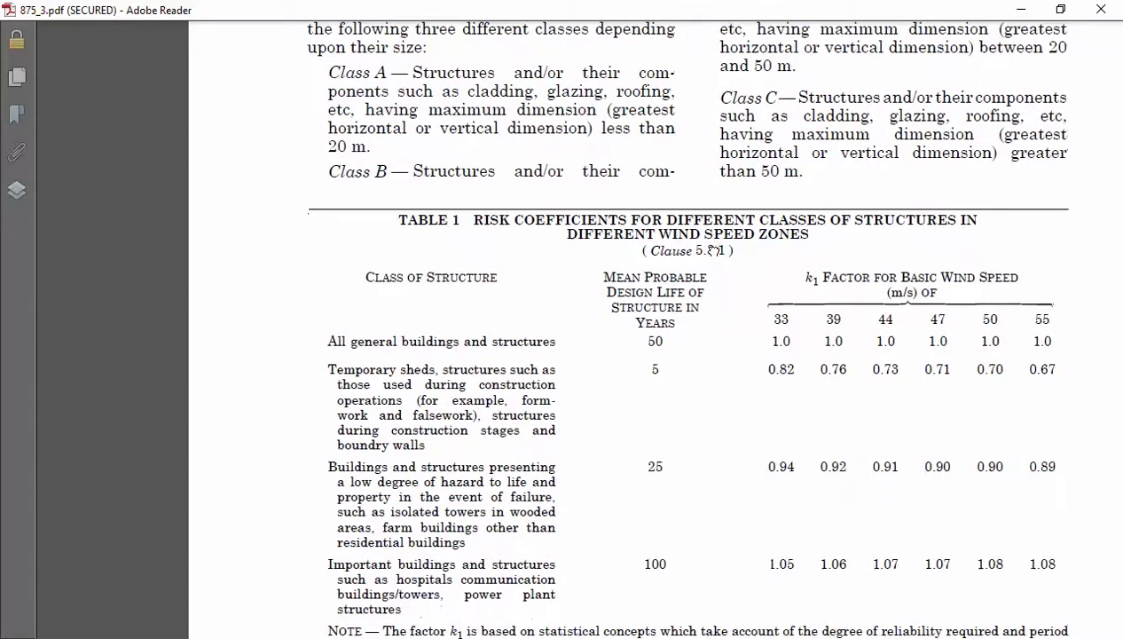
{"action": "left_click_drag", "start_coordinate": [714, 251], "coordinate": [714, 252]}
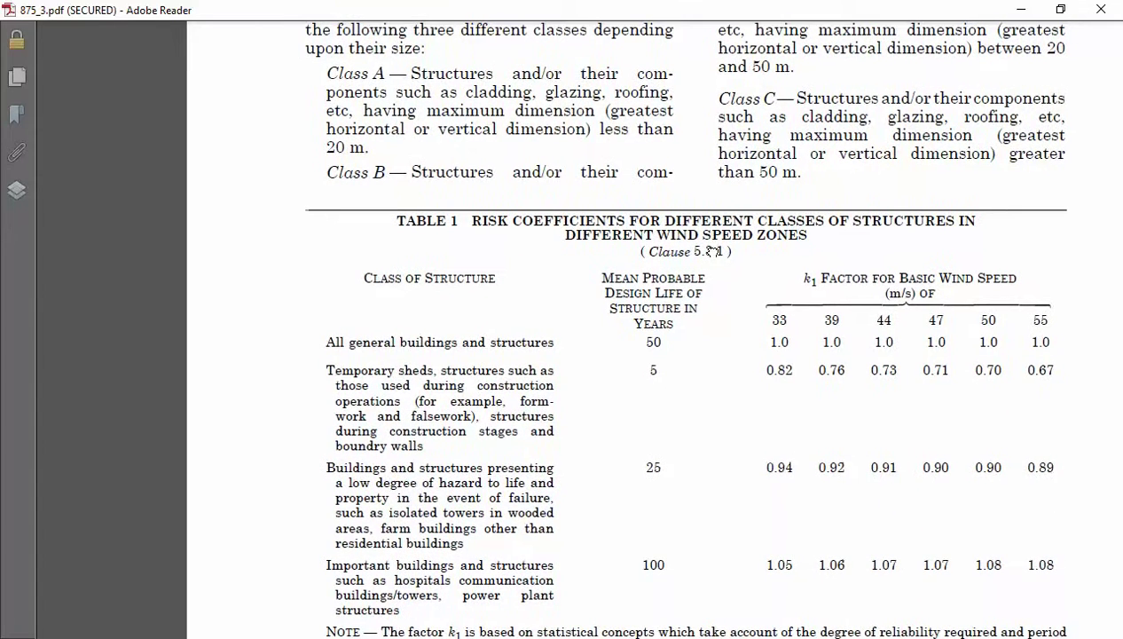
{"action": "scroll", "coordinate": [701, 253], "scroll_direction": "down", "scroll_amount": 4}
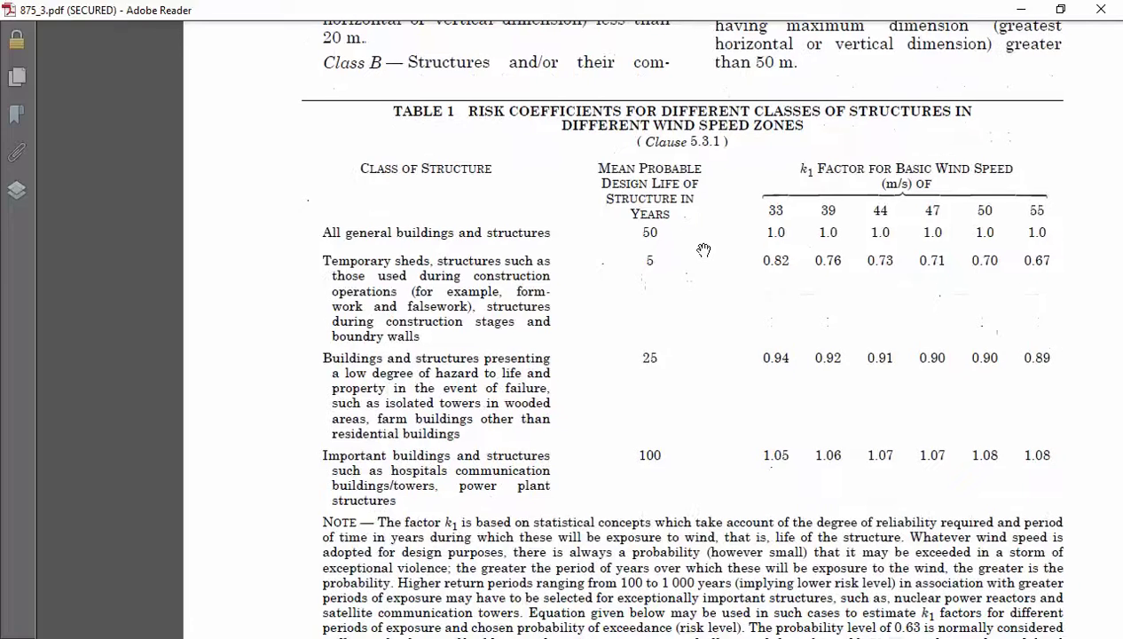
{"action": "left_click_drag", "start_coordinate": [651, 260], "coordinate": [644, 258]}
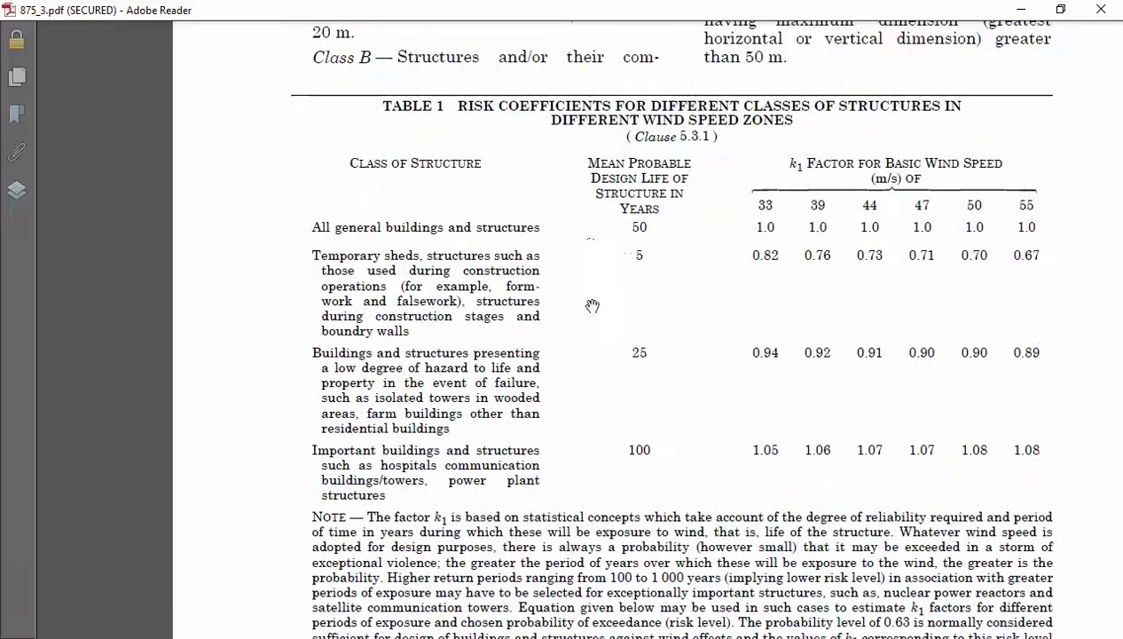
{"action": "scroll", "coordinate": [599, 284], "scroll_direction": "down", "scroll_amount": 2}
{"action": "scroll", "coordinate": [605, 224], "scroll_direction": "up", "scroll_amount": 1, "text": "ctrl"}
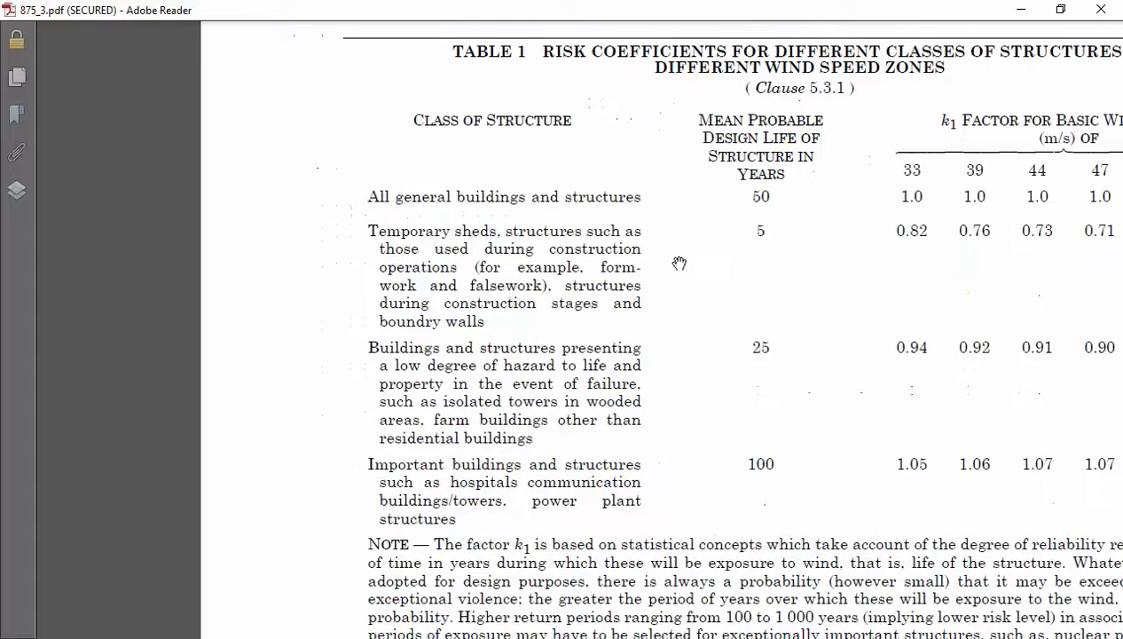
{"action": "scroll", "coordinate": [594, 239], "scroll_direction": "up", "scroll_amount": 1, "text": "ctrl"}
{"action": "left_click_drag", "start_coordinate": [576, 211], "coordinate": [572, 203]}
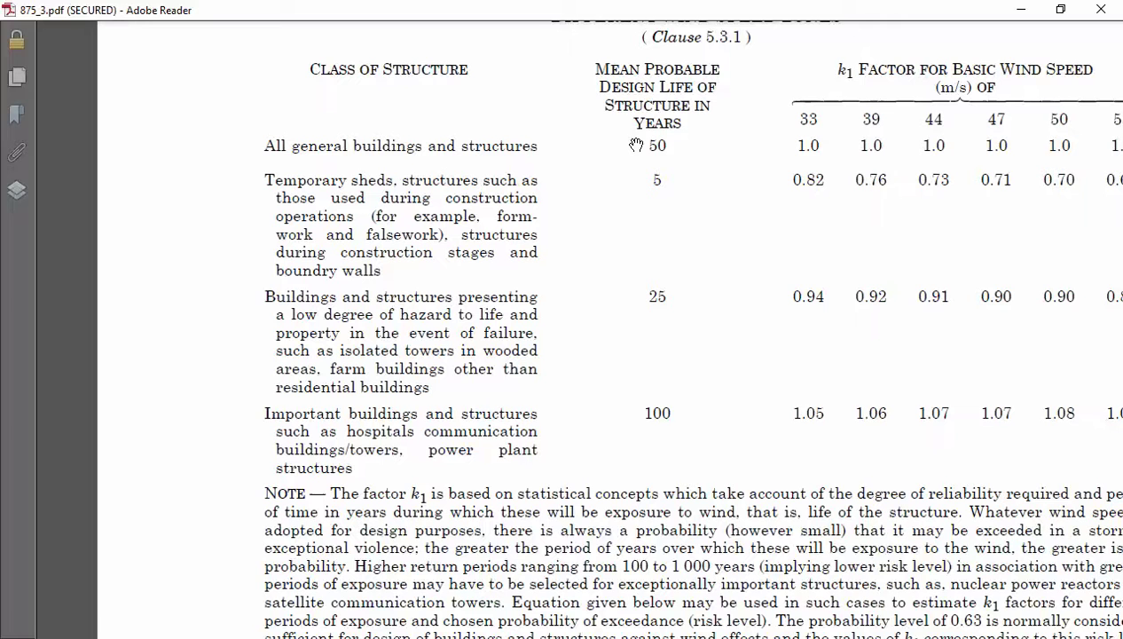
{"action": "left_click_drag", "start_coordinate": [632, 189], "coordinate": [615, 173]}
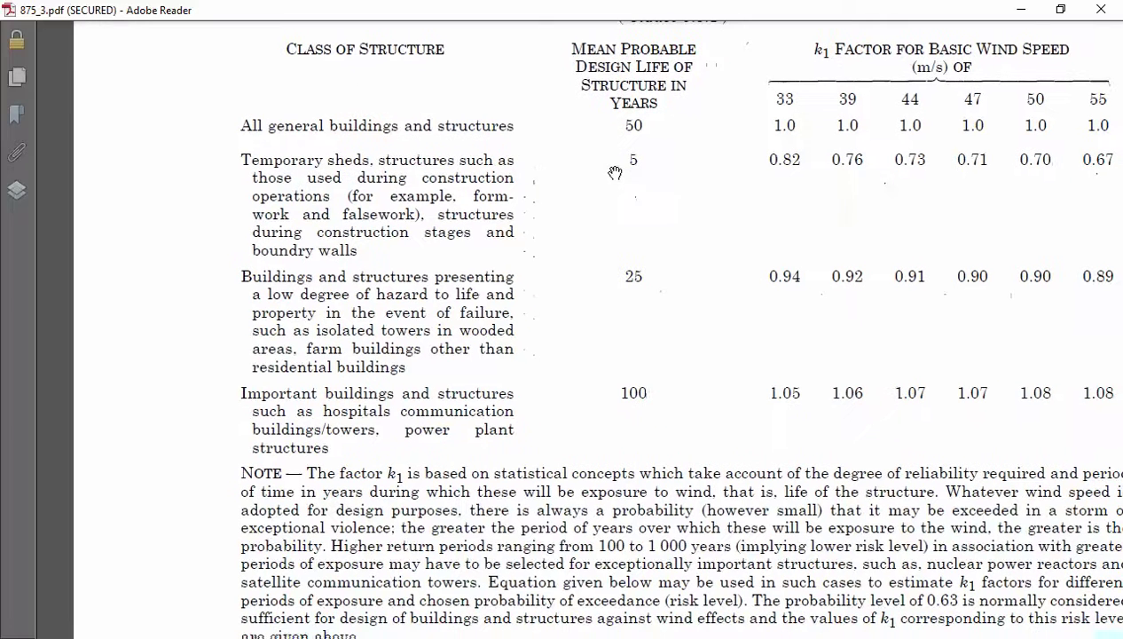
{"action": "scroll", "coordinate": [621, 204], "scroll_direction": "up", "scroll_amount": 1}
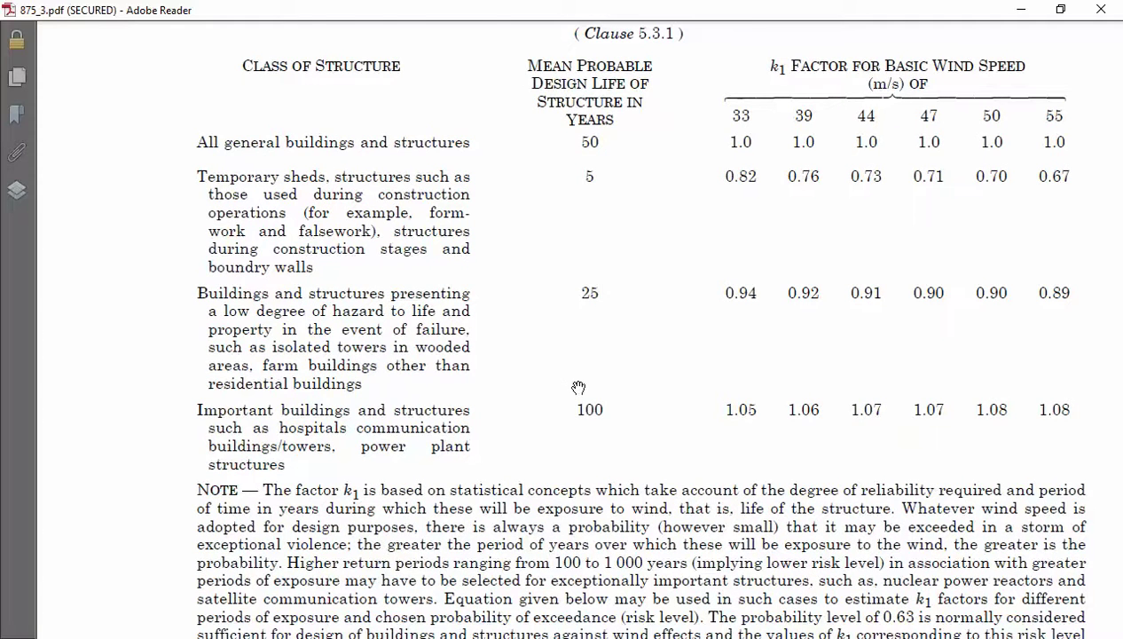
{"action": "left_click_drag", "start_coordinate": [580, 381], "coordinate": [602, 414]}
{"action": "left_click_drag", "start_coordinate": [814, 237], "coordinate": [746, 256]}
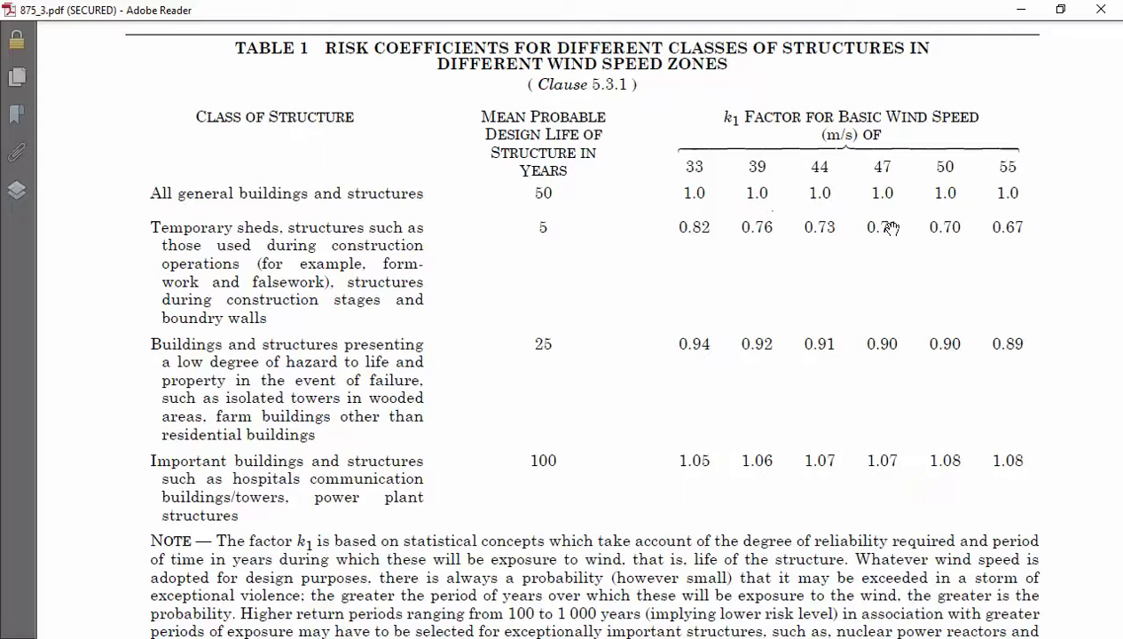
{"action": "scroll", "coordinate": [890, 229], "scroll_direction": "down", "scroll_amount": 3}
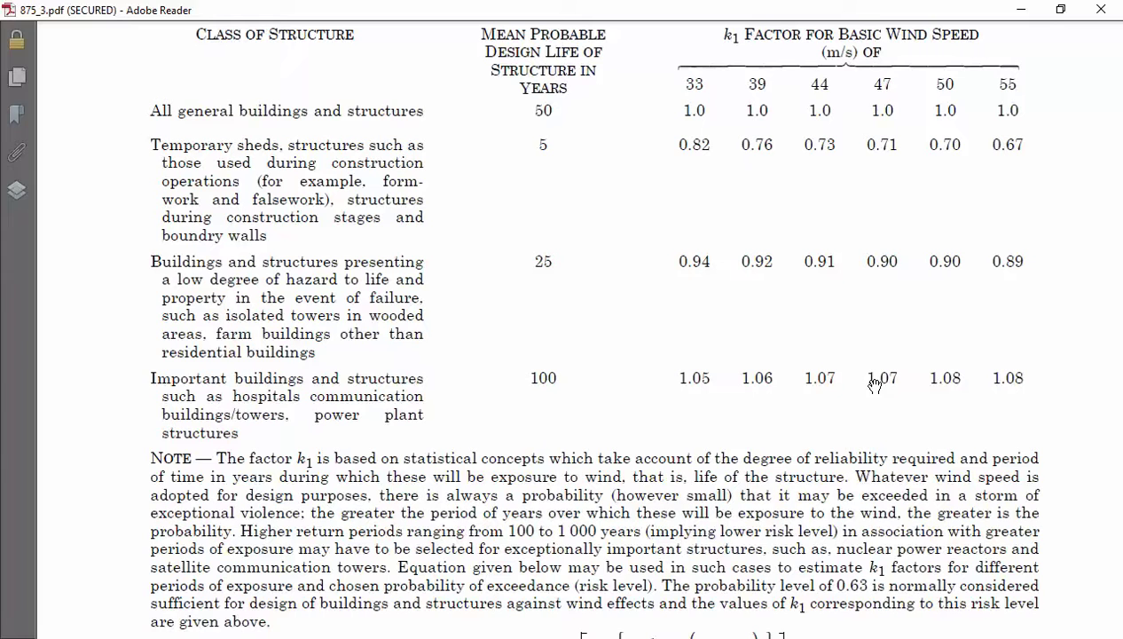
- Go to Table 2 and examine the k2 factors by height, terrain category and structure class
{"action": "scroll", "coordinate": [874, 382], "scroll_direction": "down", "scroll_amount": 15}
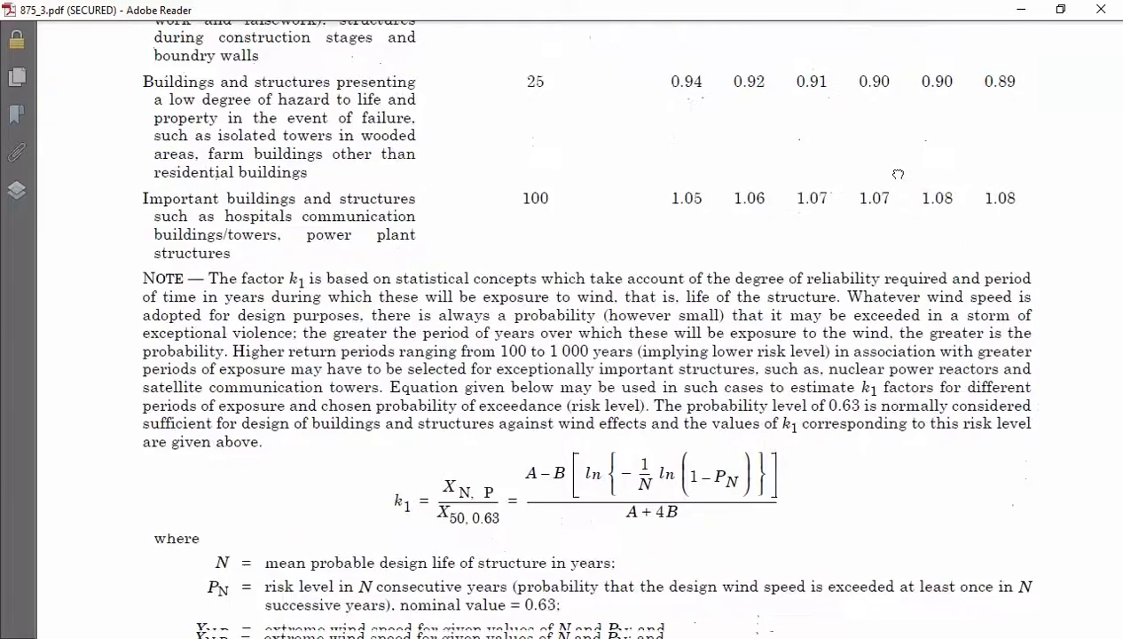
{"action": "scroll", "coordinate": [861, 294], "scroll_direction": "down", "scroll_amount": 20}
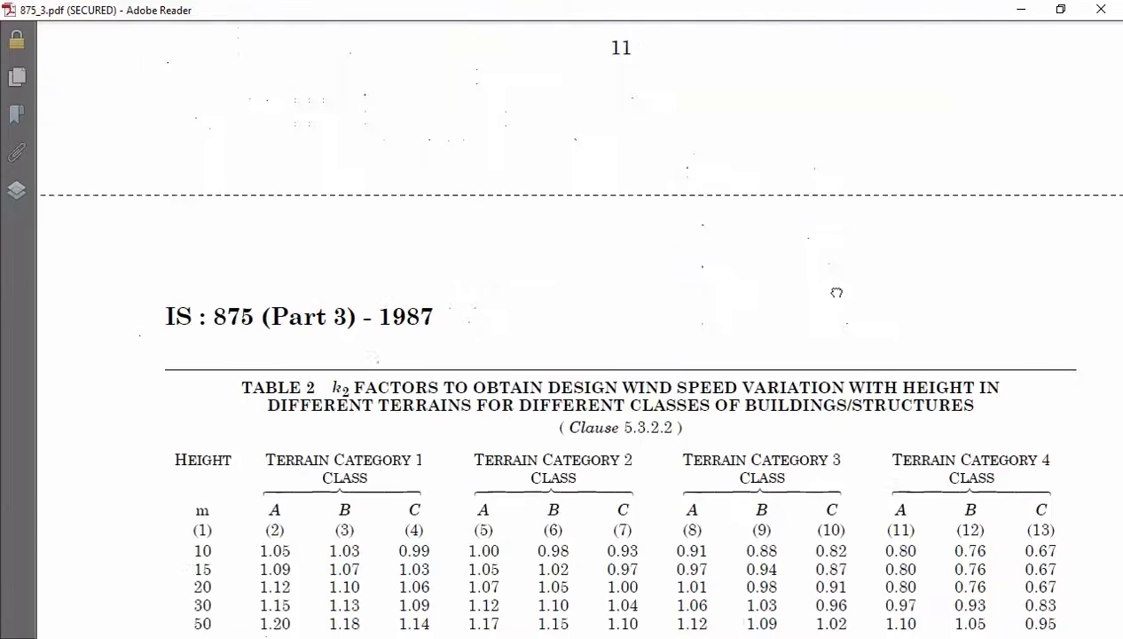
{"action": "scroll", "coordinate": [531, 259], "scroll_direction": "down", "scroll_amount": 1}
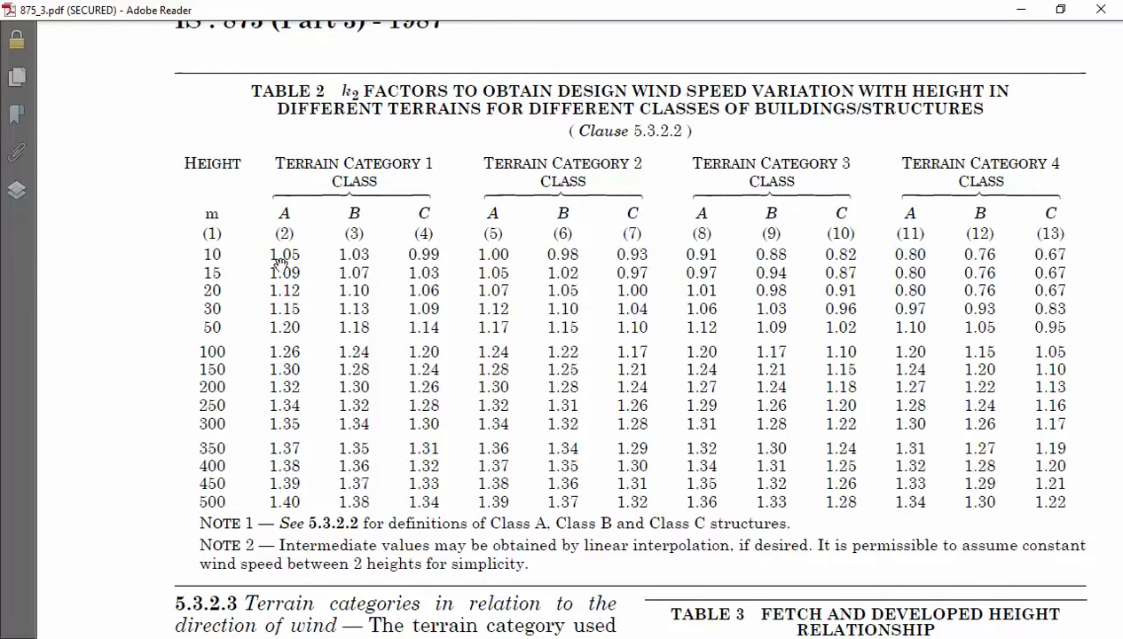
{"action": "left_click_drag", "start_coordinate": [664, 218], "coordinate": [691, 259]}
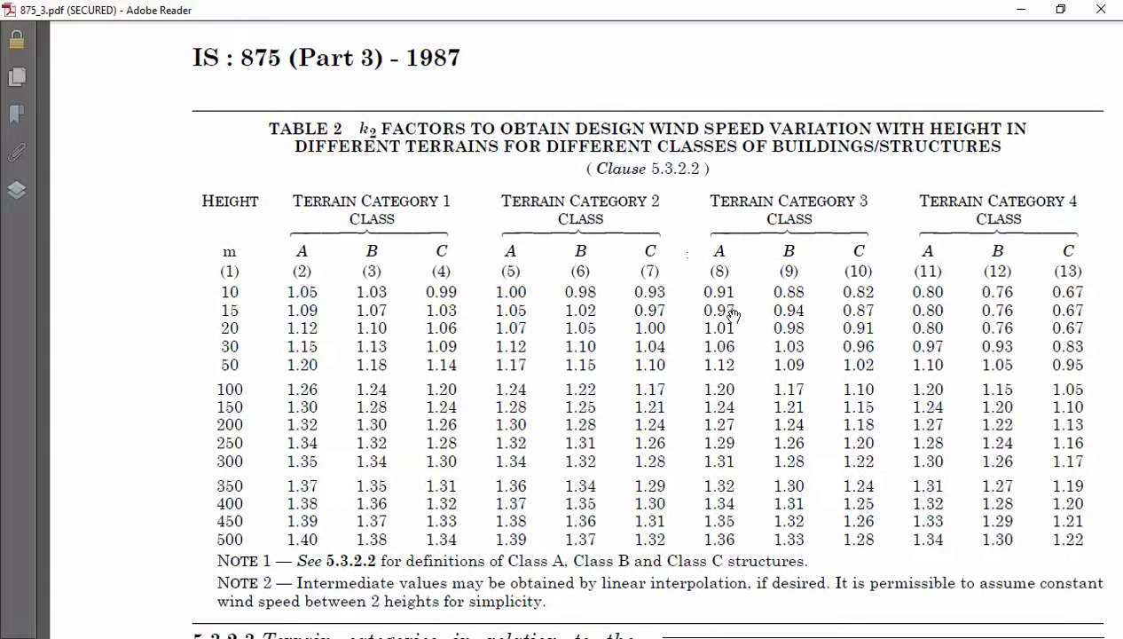
{"action": "left_click_drag", "start_coordinate": [731, 311], "coordinate": [733, 295]}
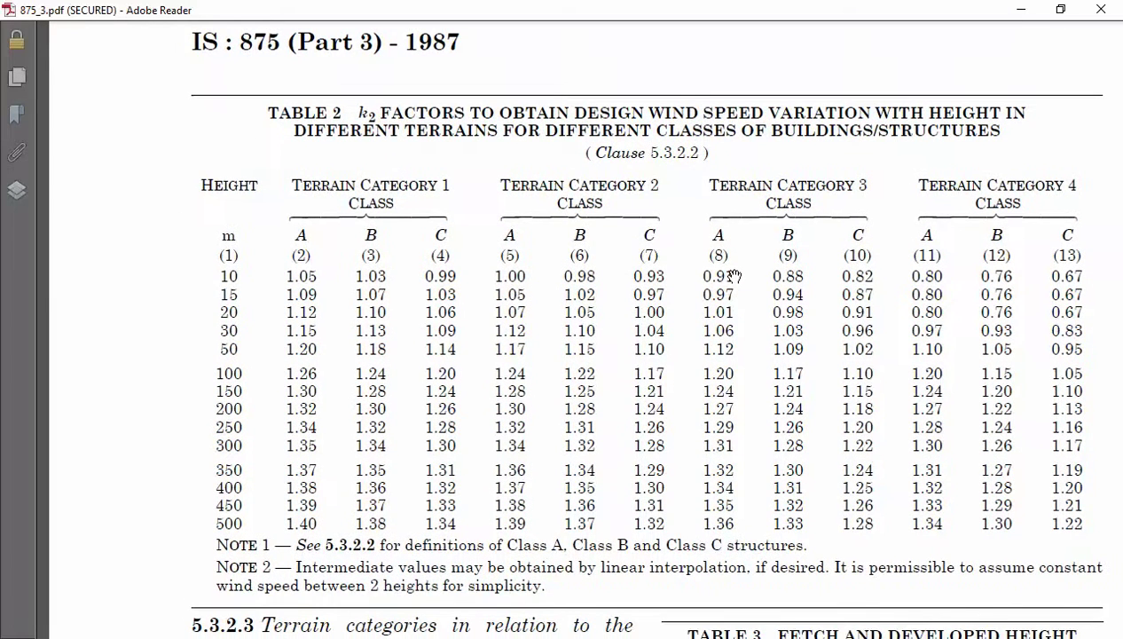
{"action": "scroll", "coordinate": [733, 277], "scroll_direction": "up", "scroll_amount": 5}
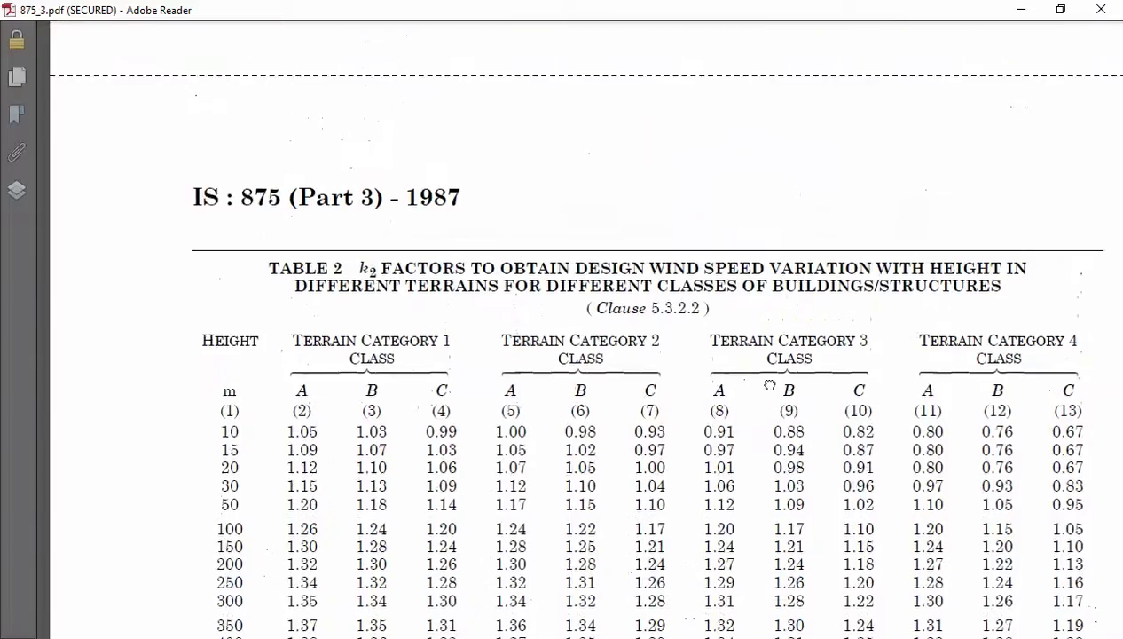
- Return to the Class A, B and C structure size definitions, and review them together with the k1 factors in Table 1
{"action": "left_click_drag", "start_coordinate": [746, 19], "coordinate": [712, 336]}
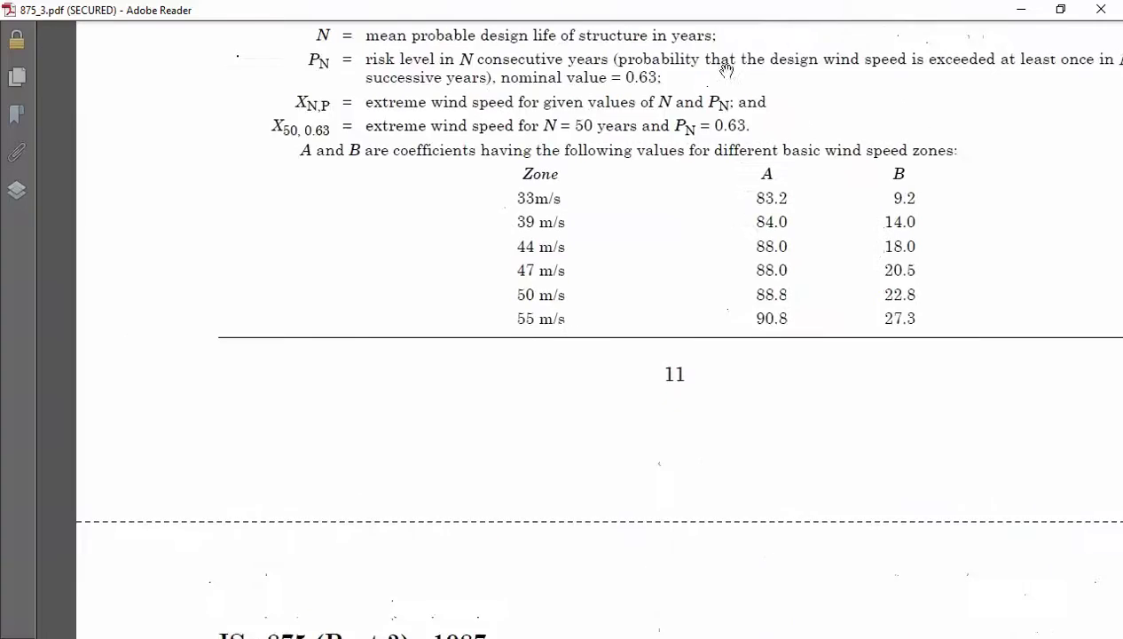
{"action": "left_click_drag", "start_coordinate": [725, 67], "coordinate": [695, 346]}
{"action": "left_click_drag", "start_coordinate": [666, 78], "coordinate": [661, 590]}
{"action": "left_click_drag", "start_coordinate": [665, 496], "coordinate": [665, 211]}
{"action": "scroll", "coordinate": [657, 204], "scroll_direction": "down", "scroll_amount": 3}
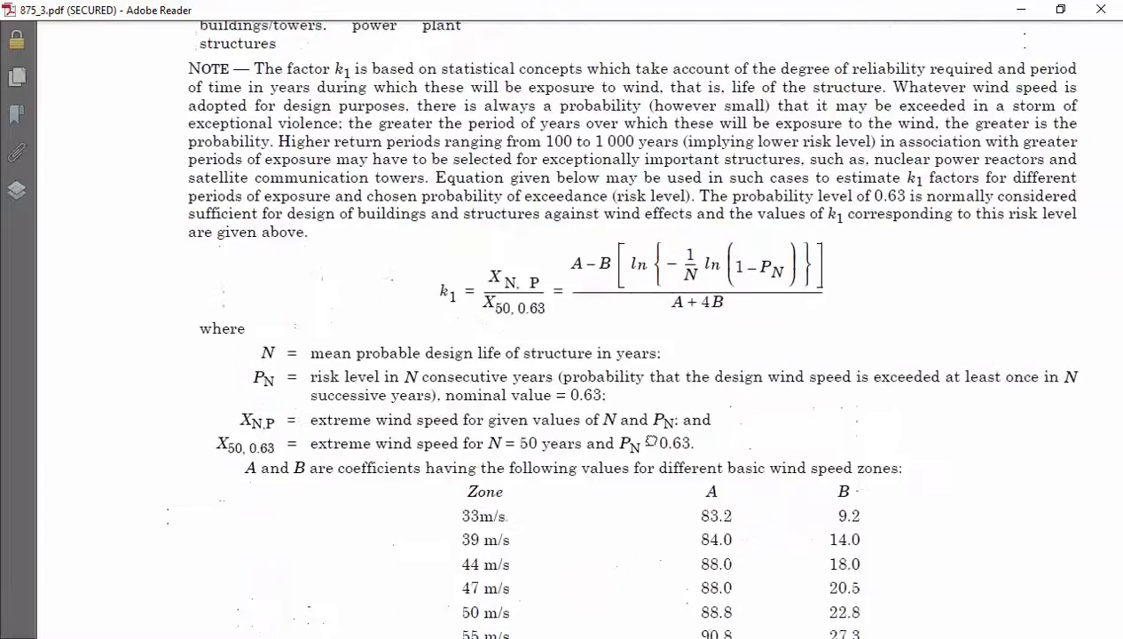
{"action": "scroll", "coordinate": [639, 346], "scroll_direction": "up", "scroll_amount": 5}
{"action": "scroll", "coordinate": [632, 331], "scroll_direction": "up", "scroll_amount": 7}
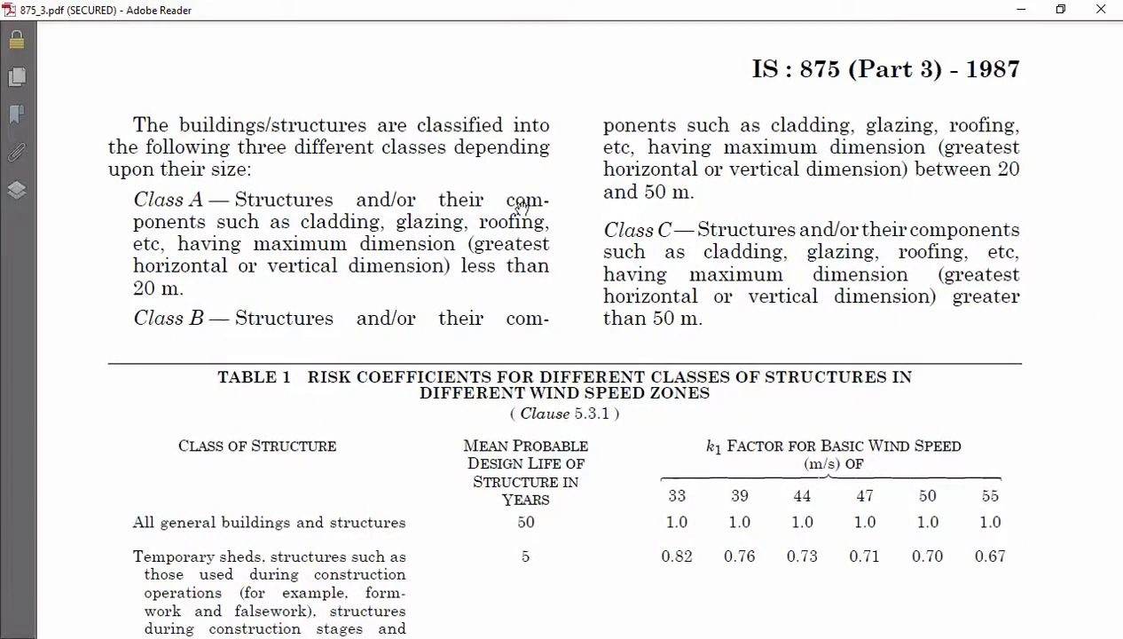
{"action": "left_click_drag", "start_coordinate": [475, 262], "coordinate": [484, 233]}
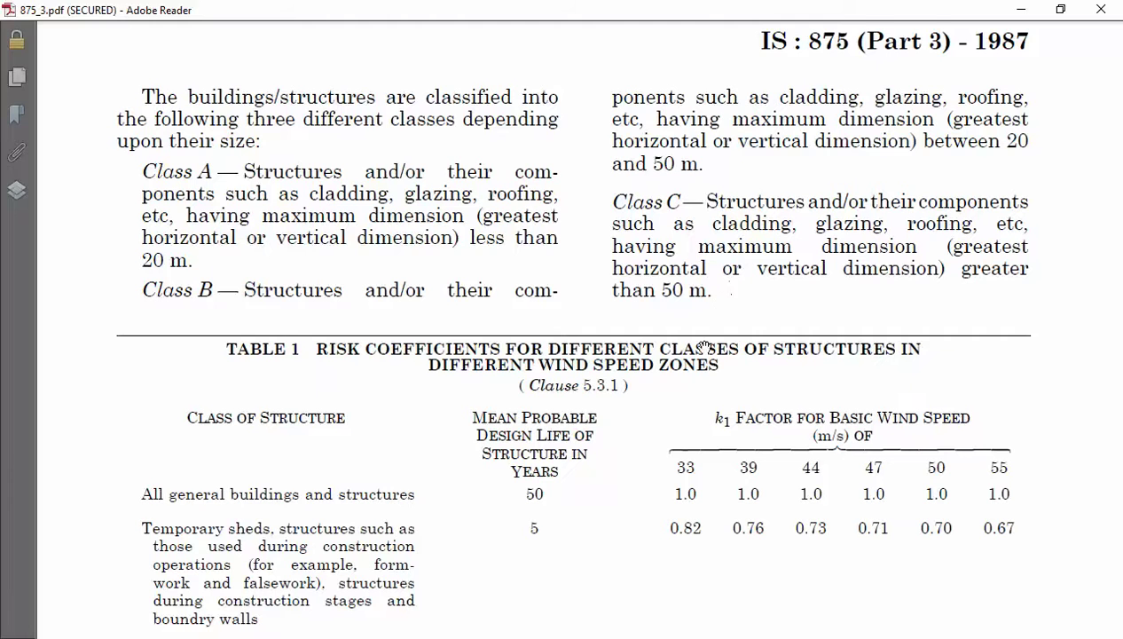
{"action": "left_click_drag", "start_coordinate": [670, 323], "coordinate": [700, 341]}
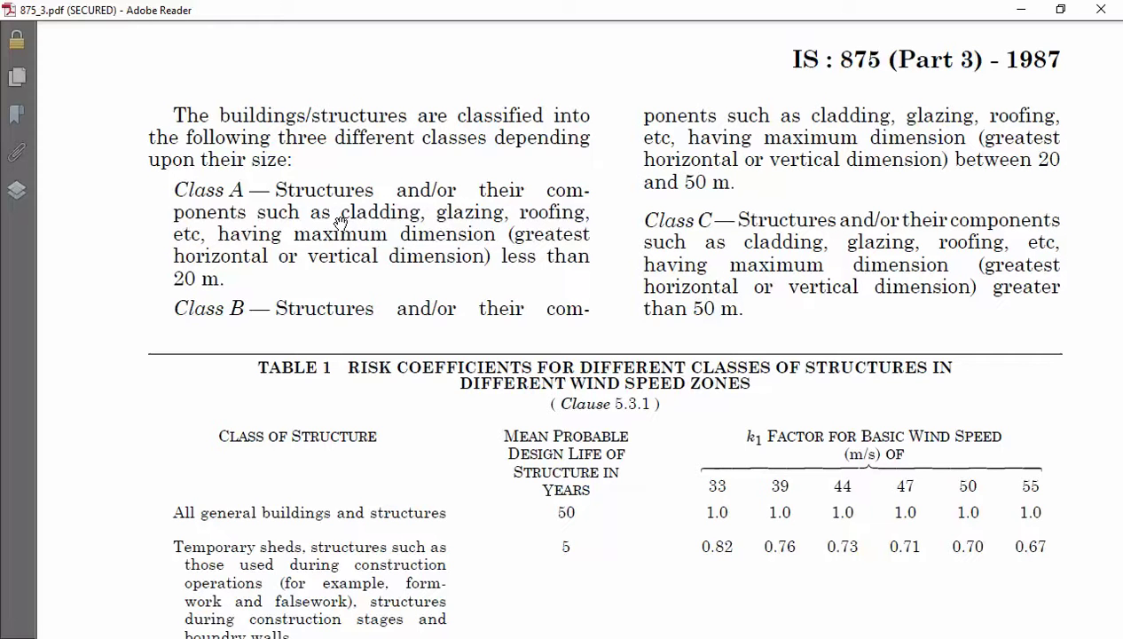
{"action": "left_click_drag", "start_coordinate": [339, 221], "coordinate": [342, 112]}
{"action": "mouse_move", "coordinate": [598, 304]}
{"action": "left_mouse_down"}
{"action": "mouse_move", "coordinate": [595, 255]}
{"action": "mouse_move", "coordinate": [596, 309]}
{"action": "left_mouse_up"}
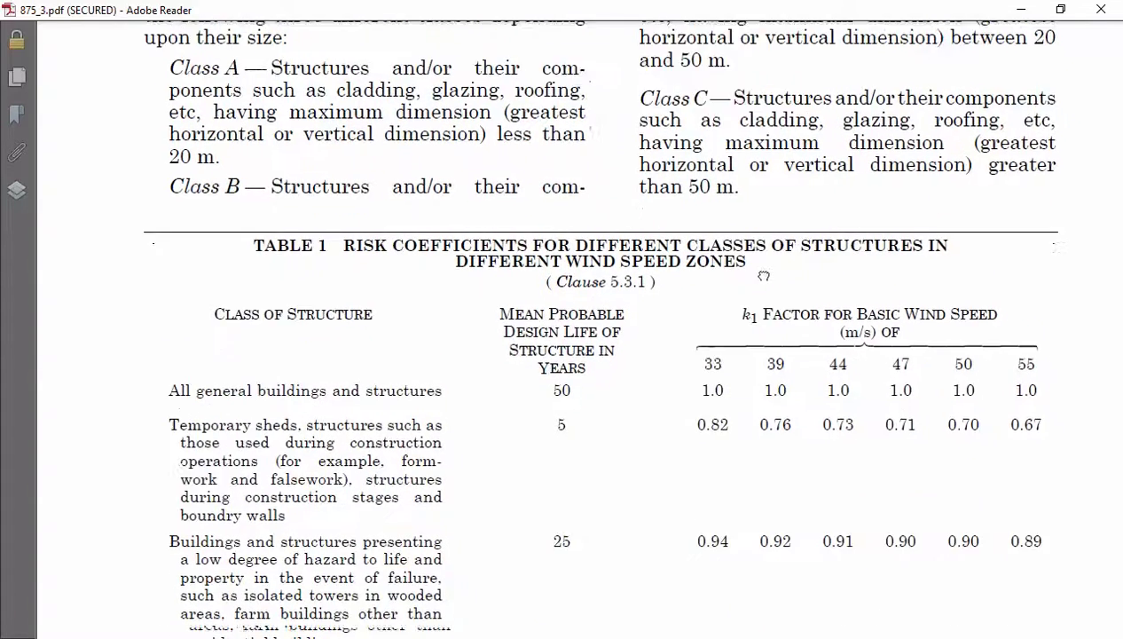
{"action": "scroll", "coordinate": [830, 315], "scroll_direction": "down", "scroll_amount": 2}
{"action": "scroll", "coordinate": [850, 336], "scroll_direction": "down", "scroll_amount": 2}
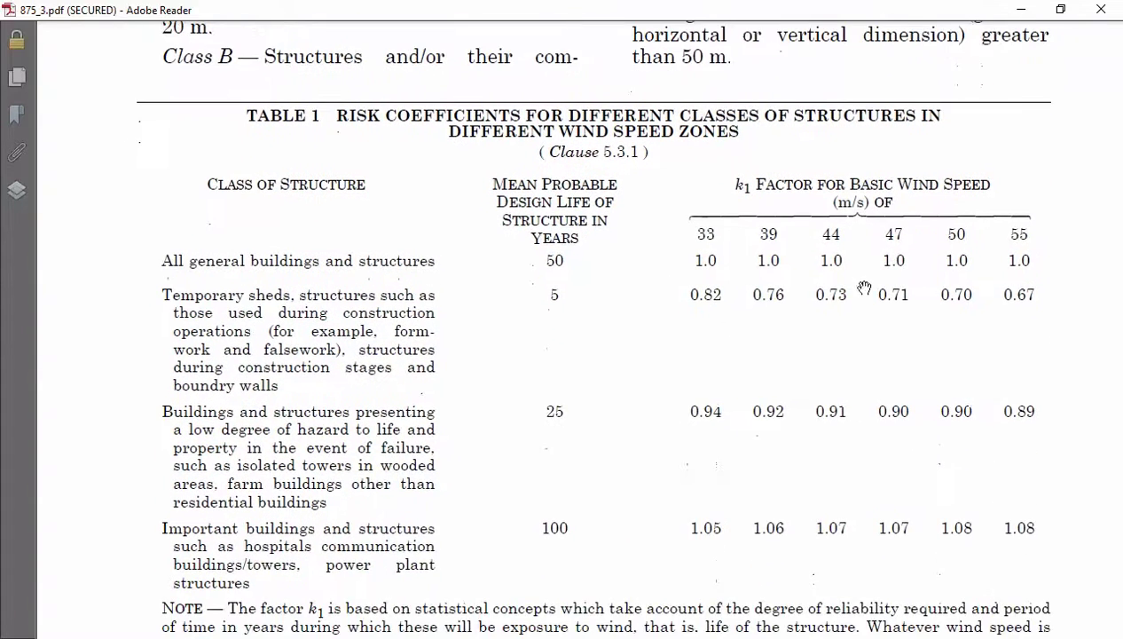
{"action": "scroll", "coordinate": [792, 391], "scroll_direction": "down", "scroll_amount": 2}
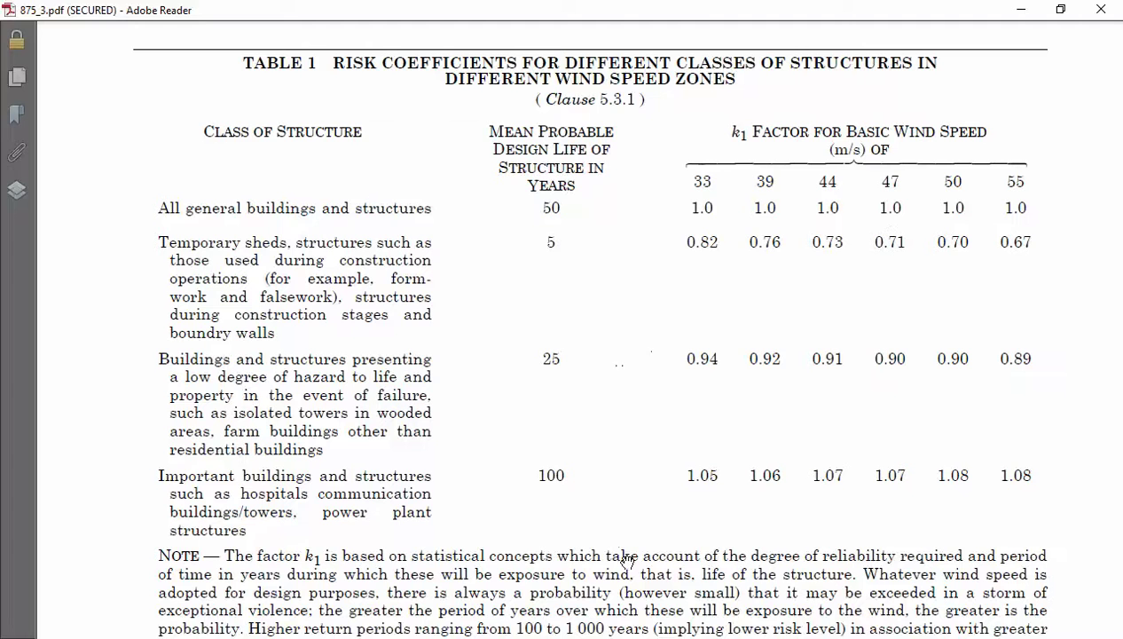
- Switch to the Excel load sheet and enter the label "K1" in E8 beside the basic wind velocity
{"action": "key", "text": "alt+Tab"}
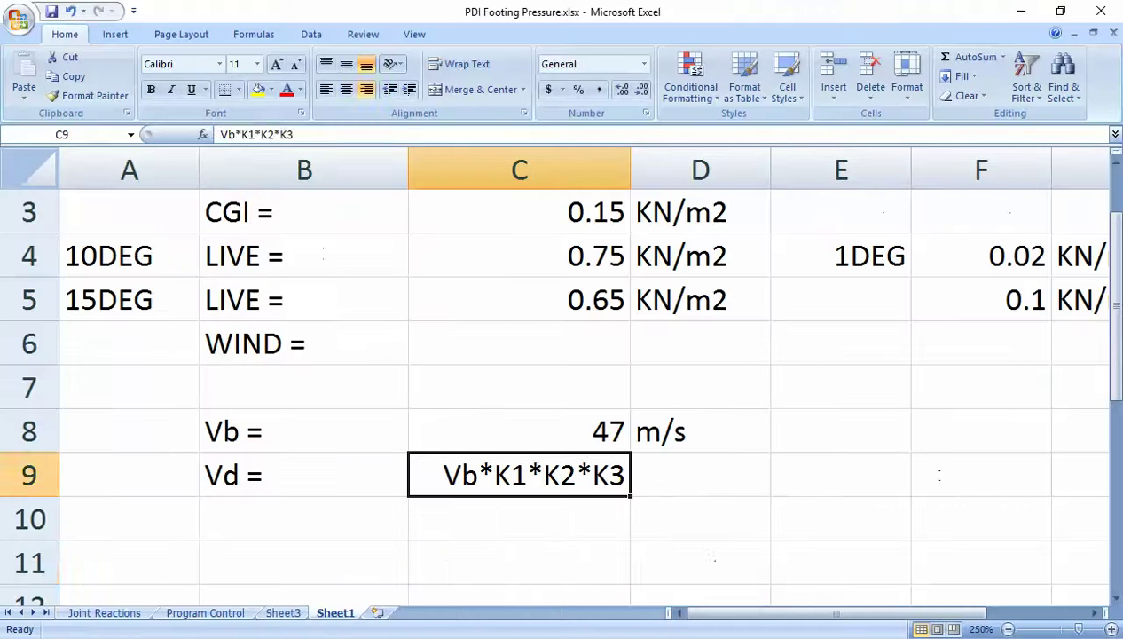
{"action": "left_click", "coordinate": [603, 549]}
{"action": "left_click", "coordinate": [556, 436]}
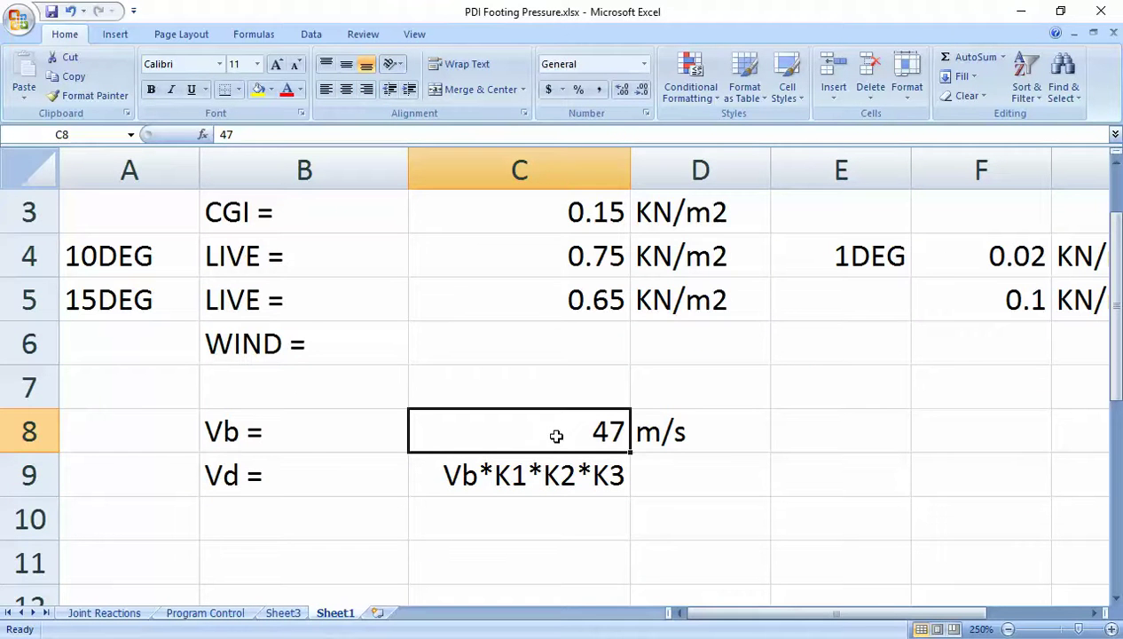
{"action": "left_click_drag", "start_coordinate": [284, 468], "coordinate": [532, 474]}
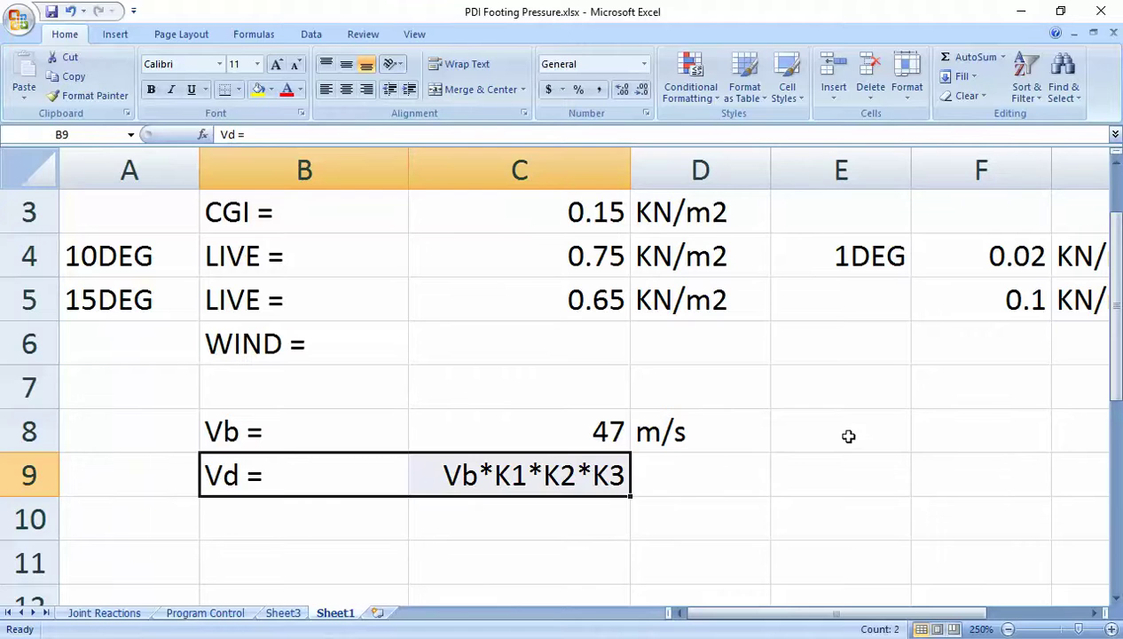
{"action": "left_click", "coordinate": [829, 439]}
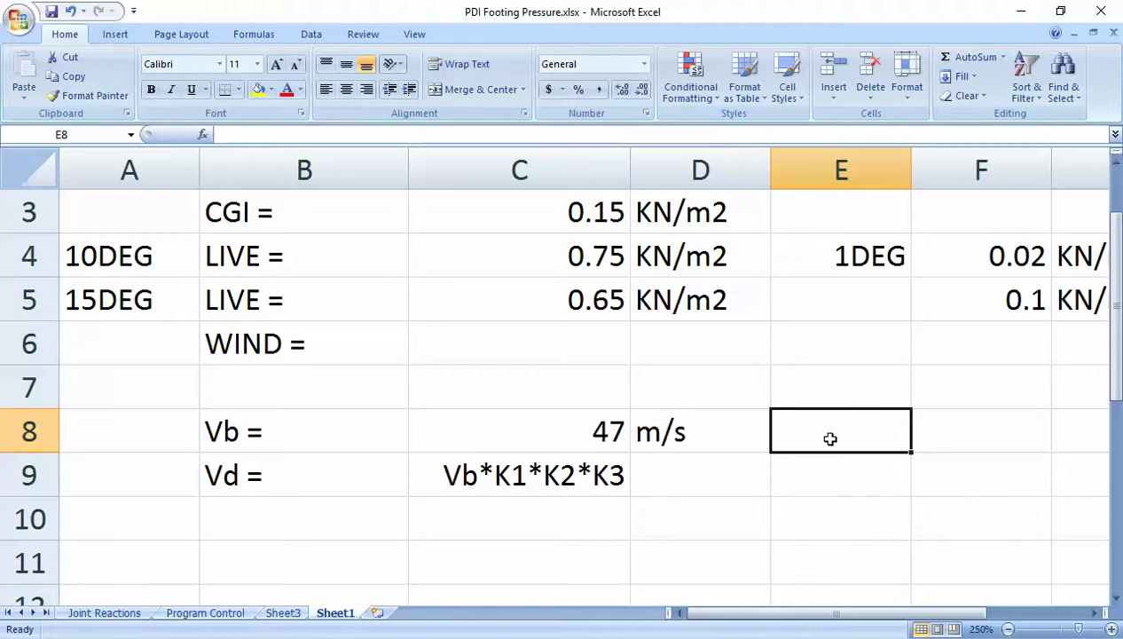
{"action": "type", "text": "K1"}
{"action": "key", "text": "Return"}
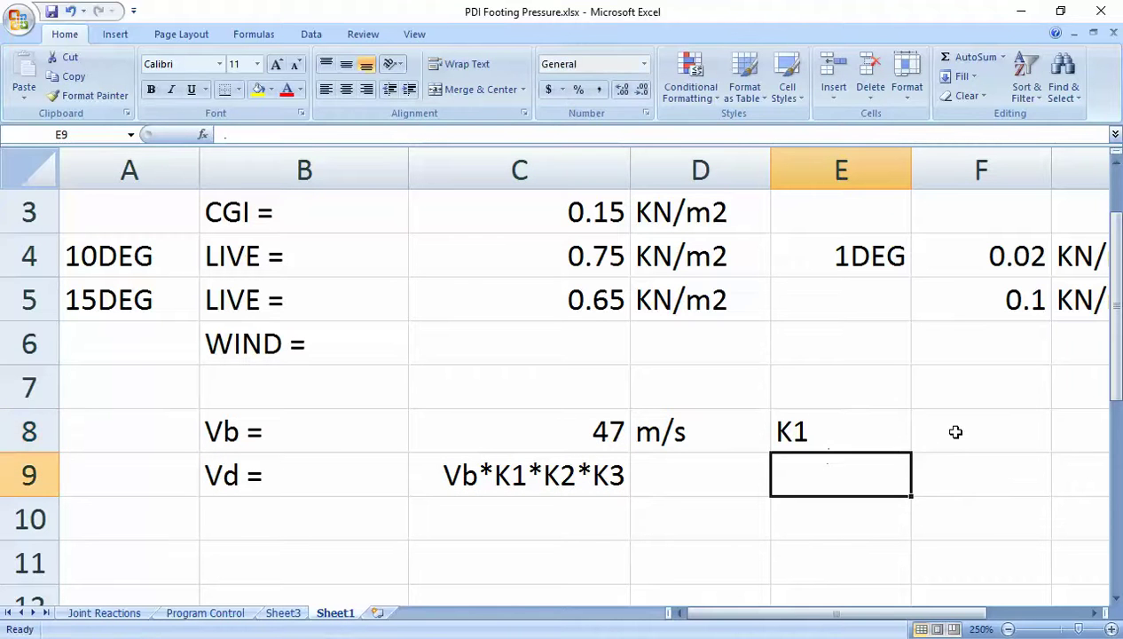
- Enter 1 as the K1 value in F8 and add the label "K2" in E9
{"action": "left_click", "coordinate": [956, 433]}
{"action": "type", "text": "1"}
{"action": "key", "text": "Return"}
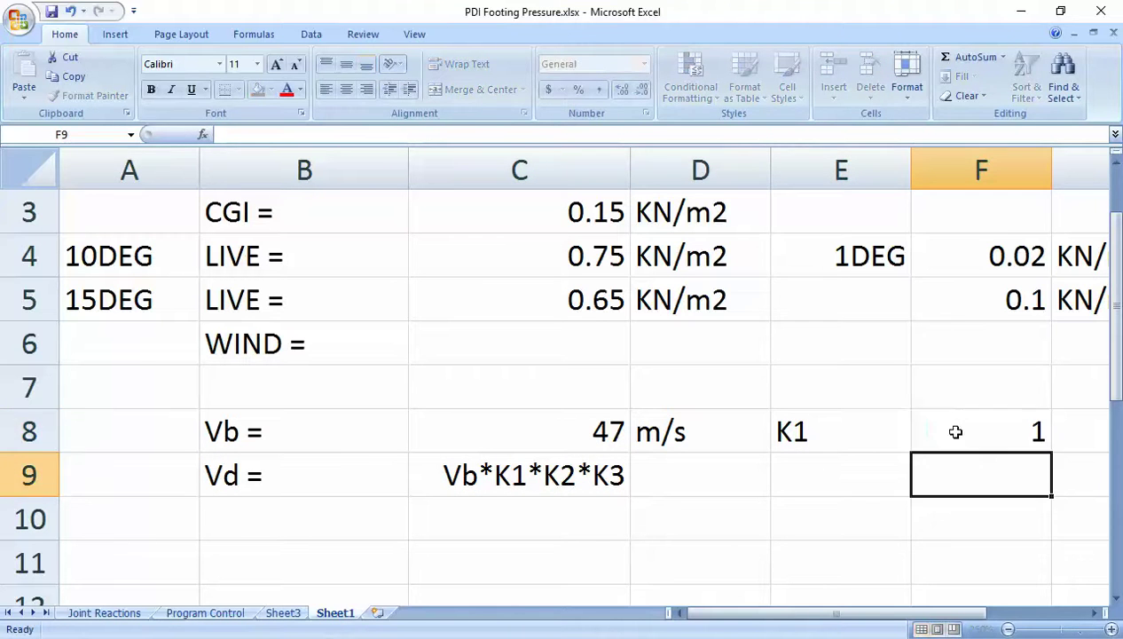
{"action": "left_click", "coordinate": [850, 468]}
{"action": "type", "text": "K2"}
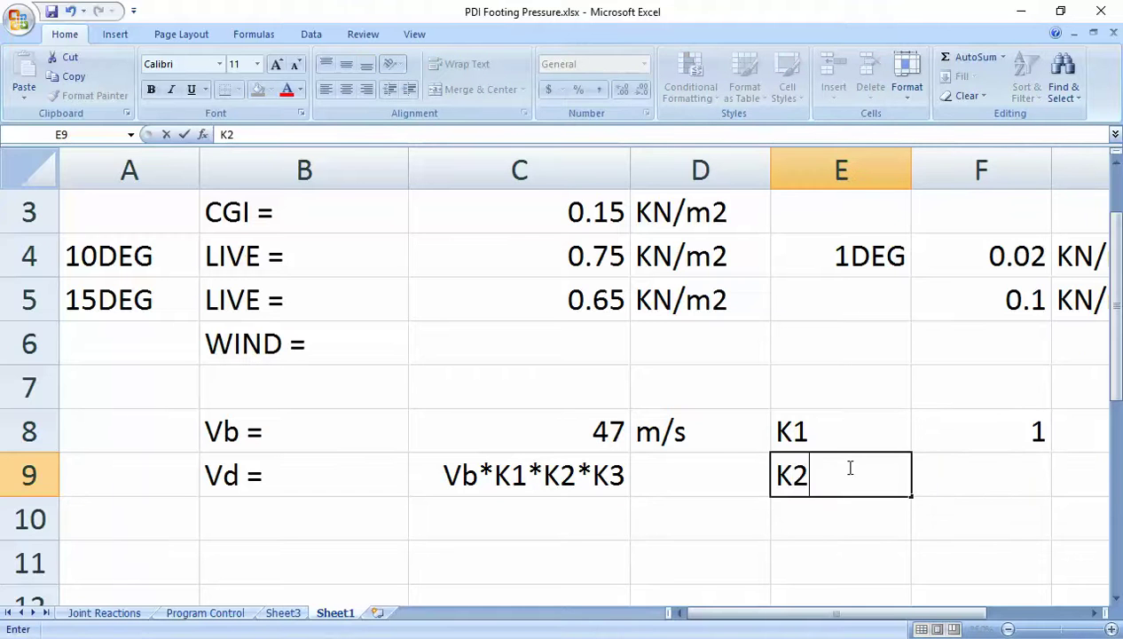
{"action": "key", "text": "Return"}
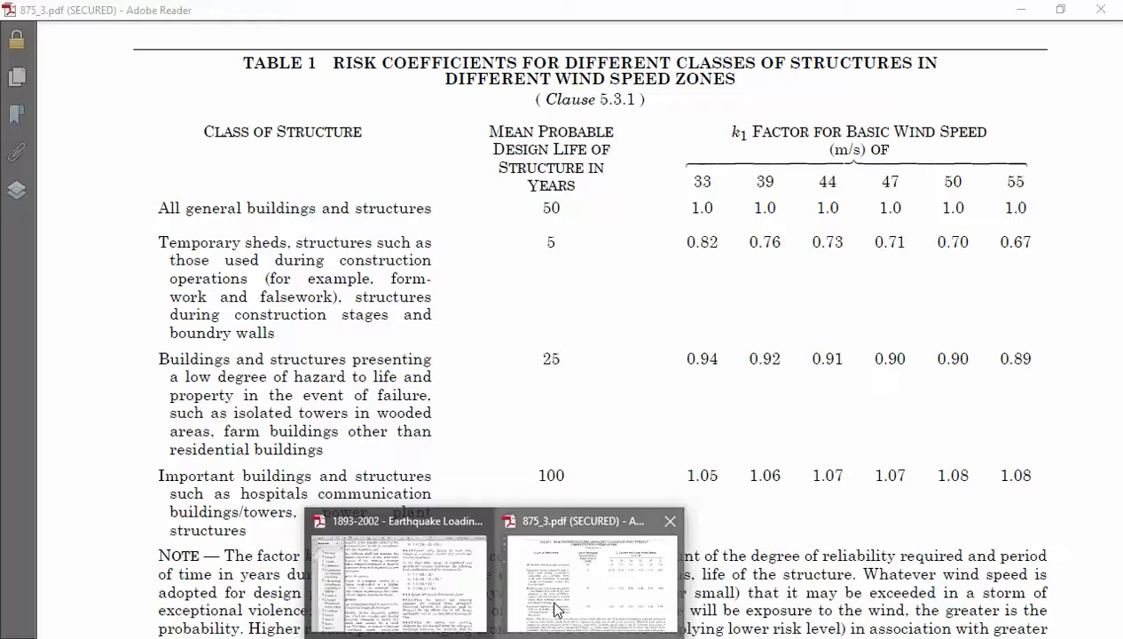
- Look up the k2 factor for 10 m height, terrain category 3, class A in IS 875 Part 3 Table 2, and enter 0.91 in F9
{"action": "left_click", "coordinate": [556, 609]}
{"action": "scroll", "coordinate": [584, 403], "scroll_direction": "up", "scroll_amount": 5}
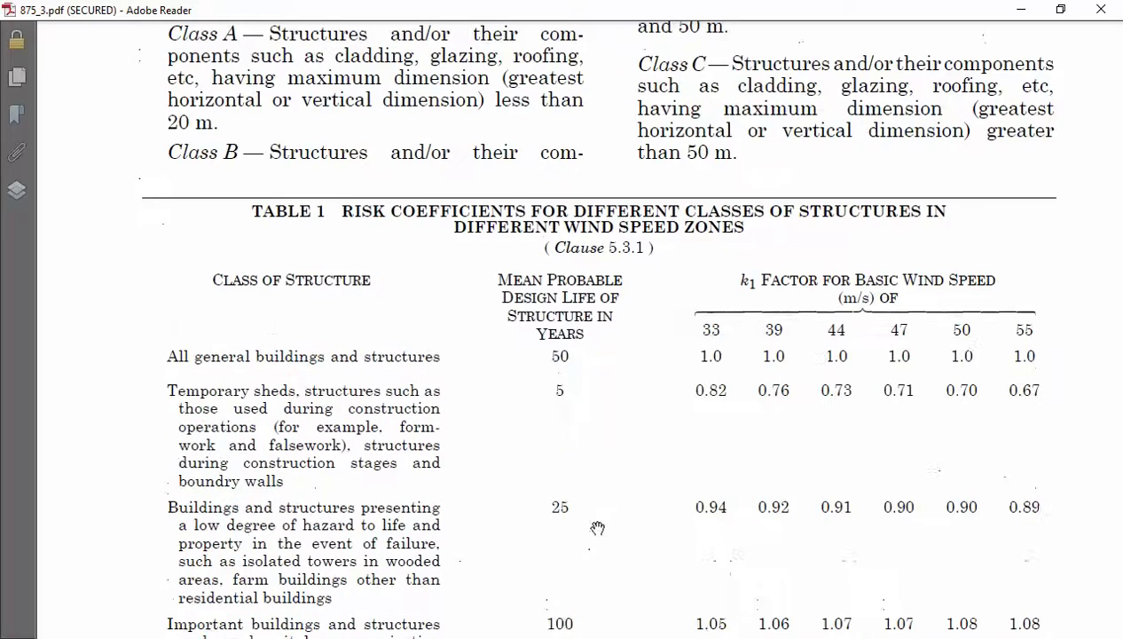
{"action": "scroll", "coordinate": [305, 167], "scroll_direction": "up", "scroll_amount": 1}
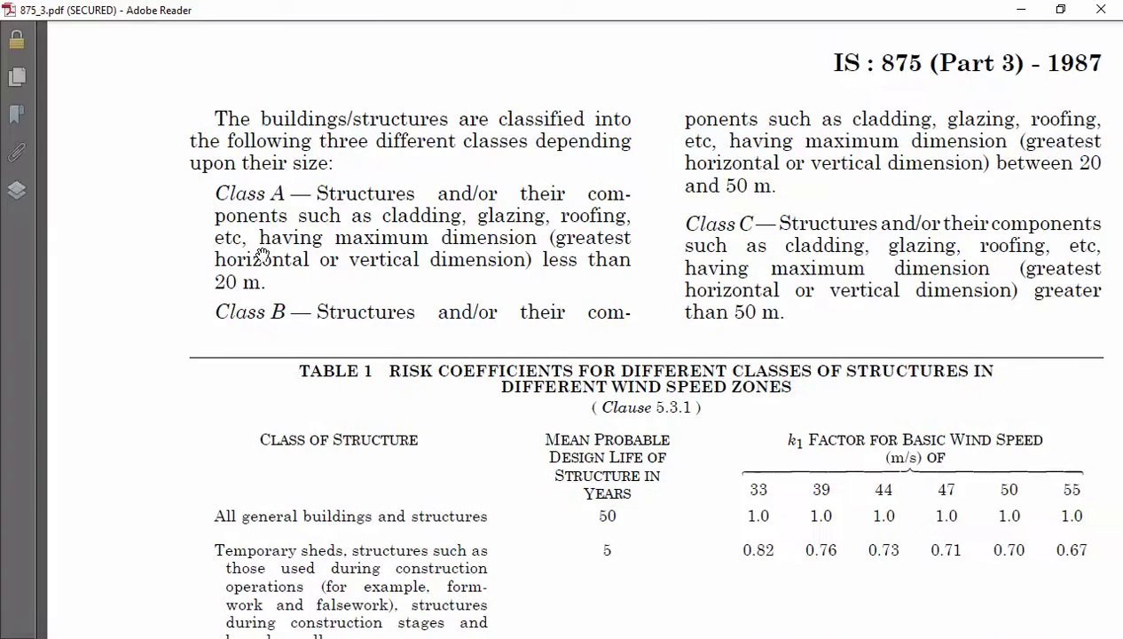
{"action": "scroll", "coordinate": [472, 254], "scroll_direction": "down", "scroll_amount": 9}
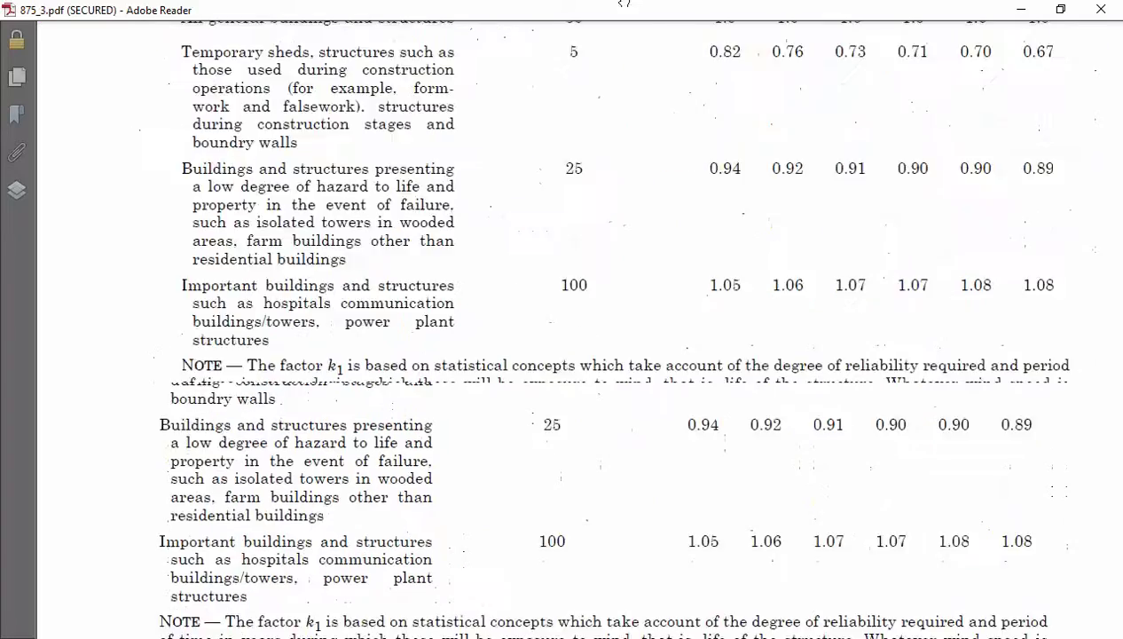
{"action": "scroll", "coordinate": [471, 367], "scroll_direction": "down", "scroll_amount": 15}
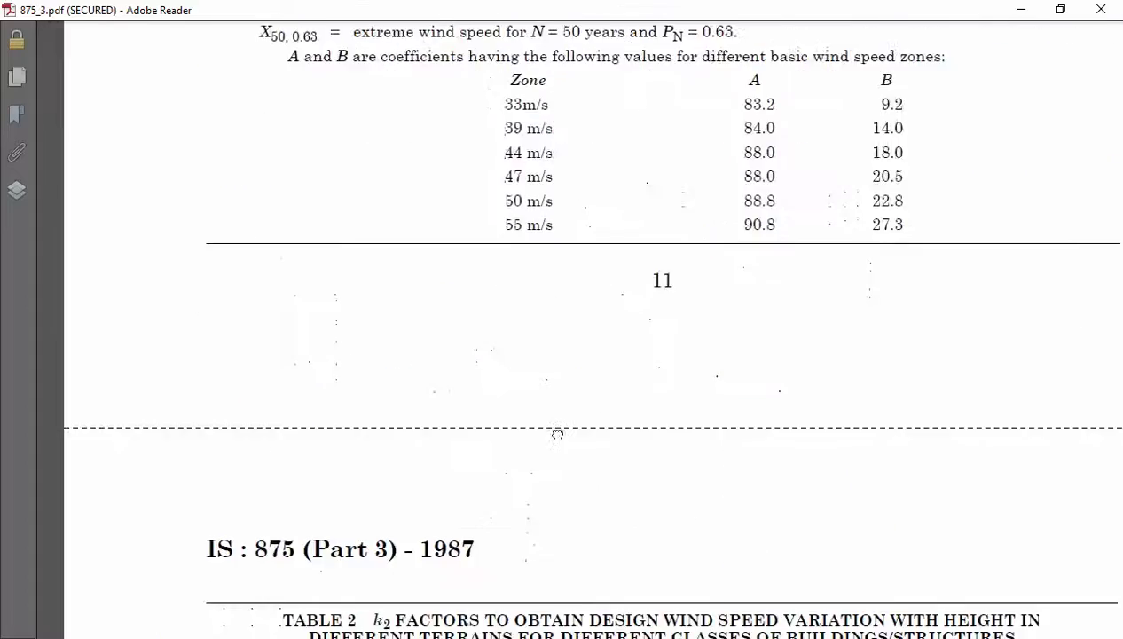
{"action": "scroll", "coordinate": [557, 434], "scroll_direction": "down", "scroll_amount": 9}
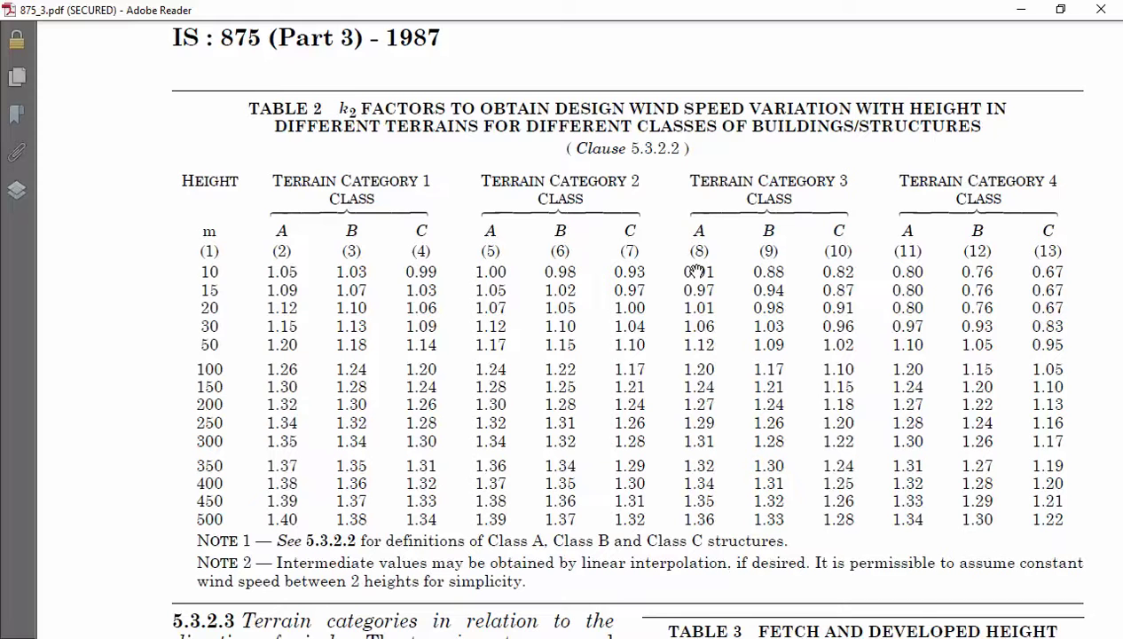
{"action": "left_click_drag", "start_coordinate": [691, 307], "coordinate": [690, 288]}
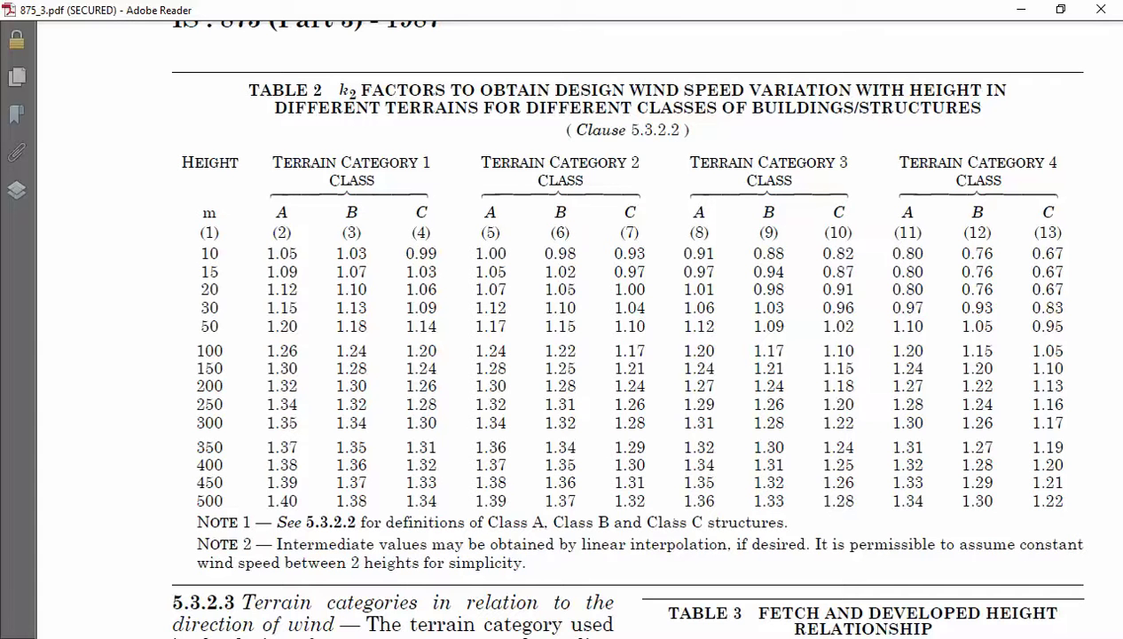
{"action": "key", "text": "alt+Tab"}
{"action": "left_click", "coordinate": [977, 480]}
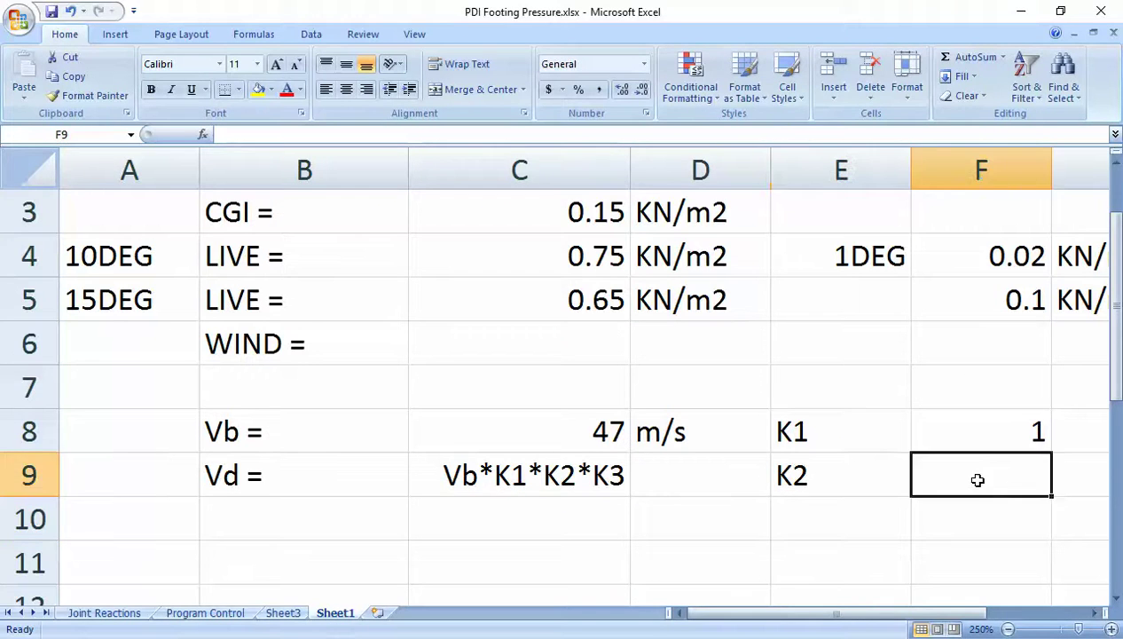
{"action": "type", "text": "0.91"}
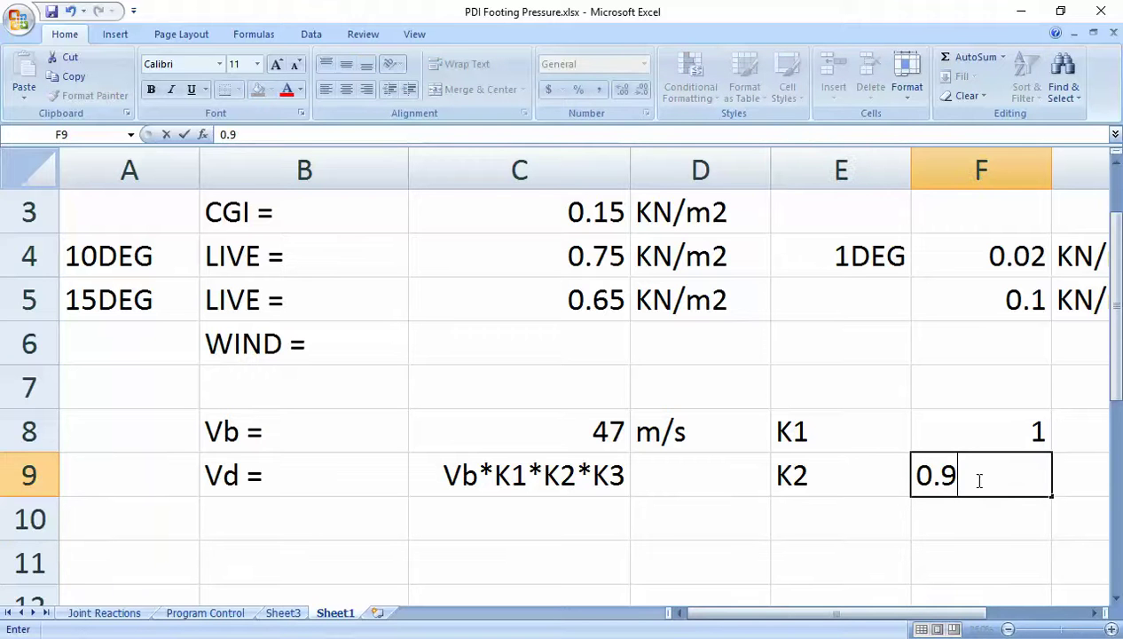
- Add the label "K3" in E10 with the value 1 in F10
{"action": "left_click", "coordinate": [807, 533]}
{"action": "type", "text": "K3"}
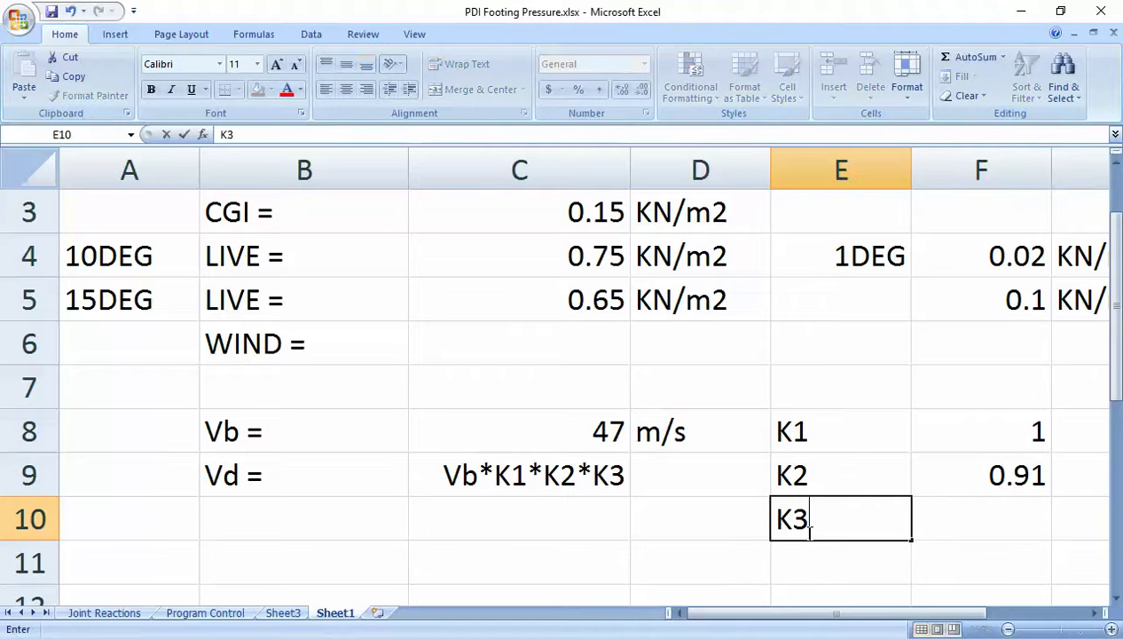
{"action": "key", "text": "Tab"}
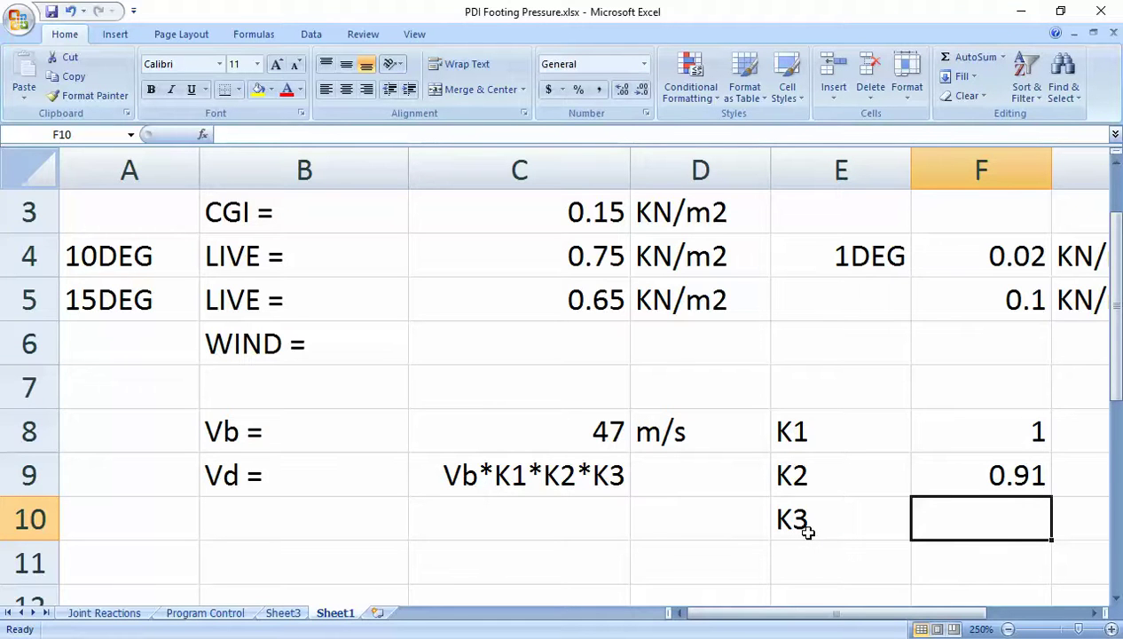
{"action": "type", "text": "1"}
{"action": "key", "text": "Return"}
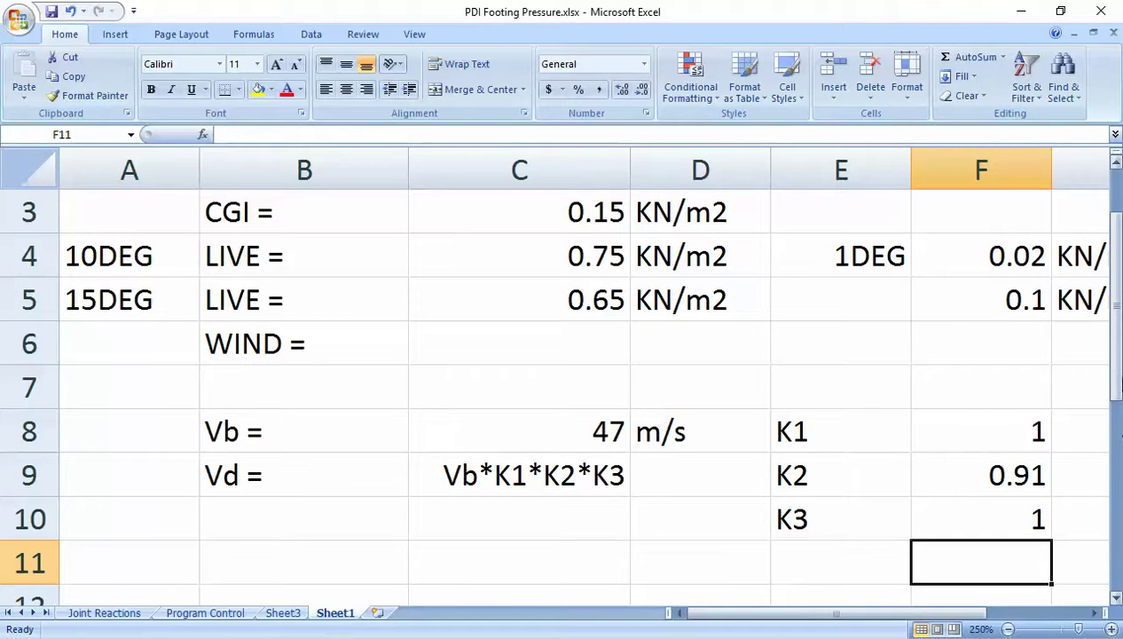
- Calculate the design wind velocity Vd in C10 with the formula =C8*F8*F9*F10
{"action": "left_click_drag", "start_coordinate": [1118, 382], "coordinate": [1118, 422]}
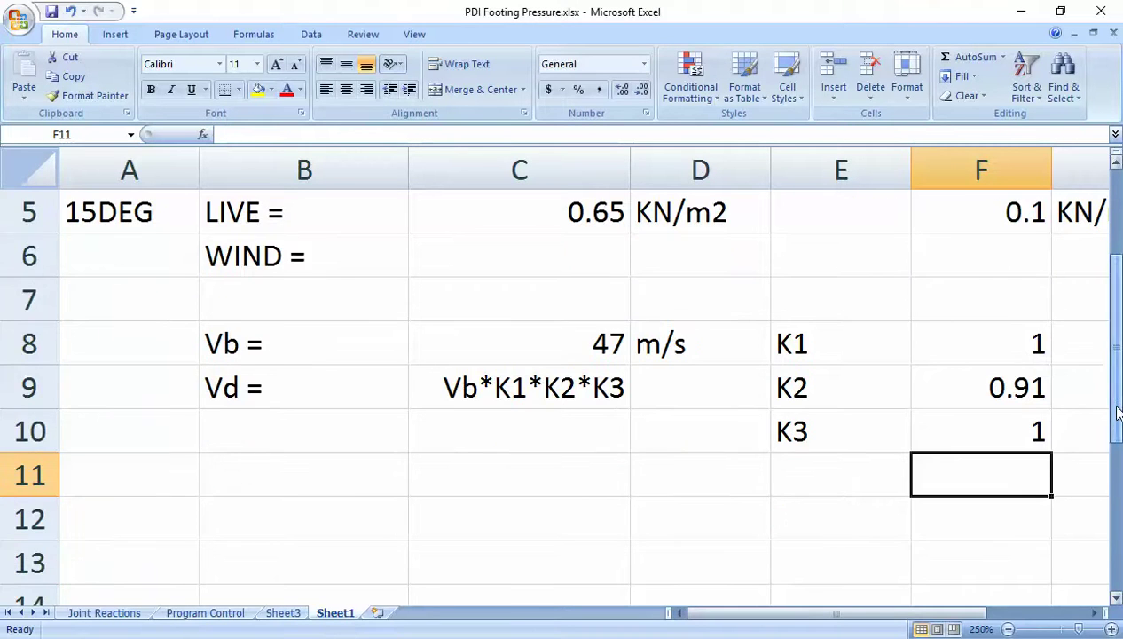
{"action": "left_click", "coordinate": [536, 466]}
{"action": "left_click", "coordinate": [213, 475]}
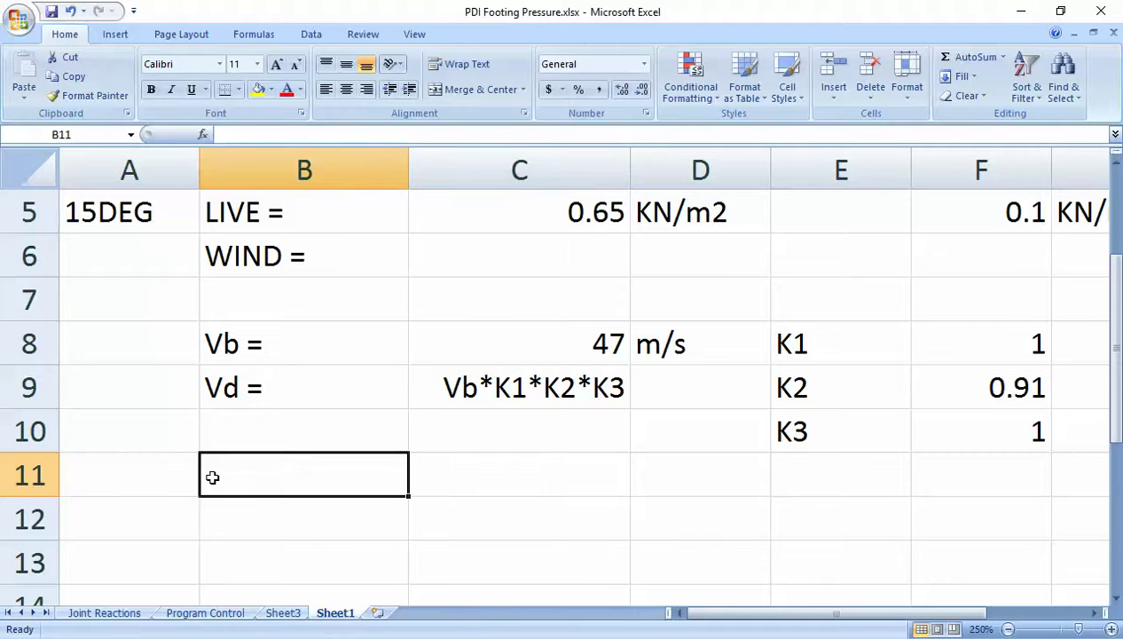
{"action": "left_click", "coordinate": [525, 463]}
{"action": "left_click", "coordinate": [505, 427]}
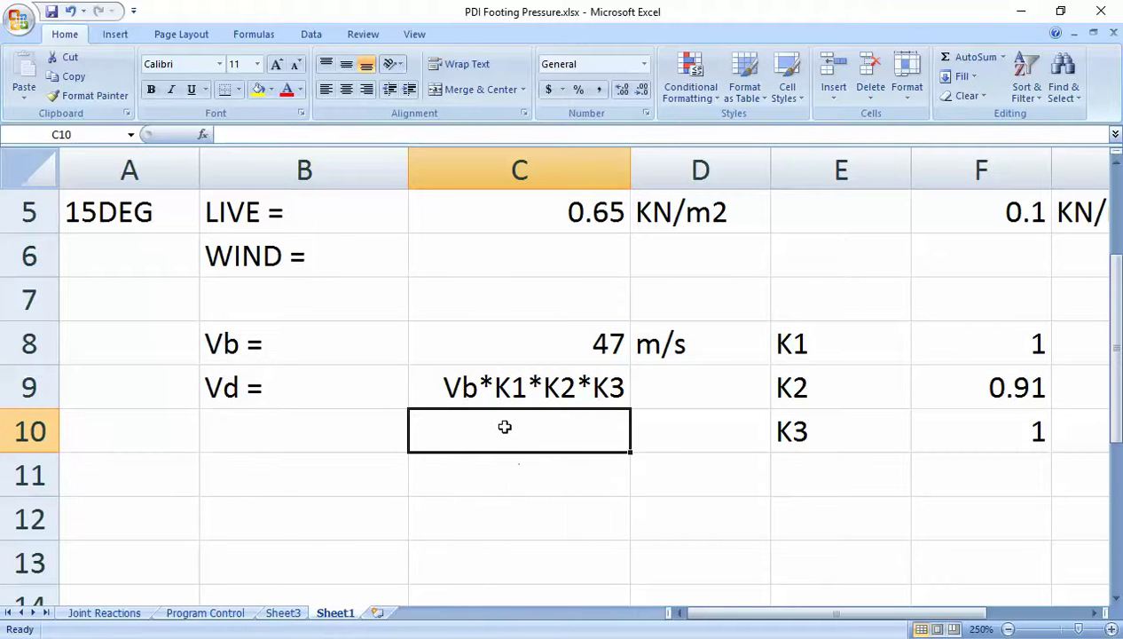
{"action": "type", "text": "="}
{"action": "left_click", "coordinate": [527, 345]}
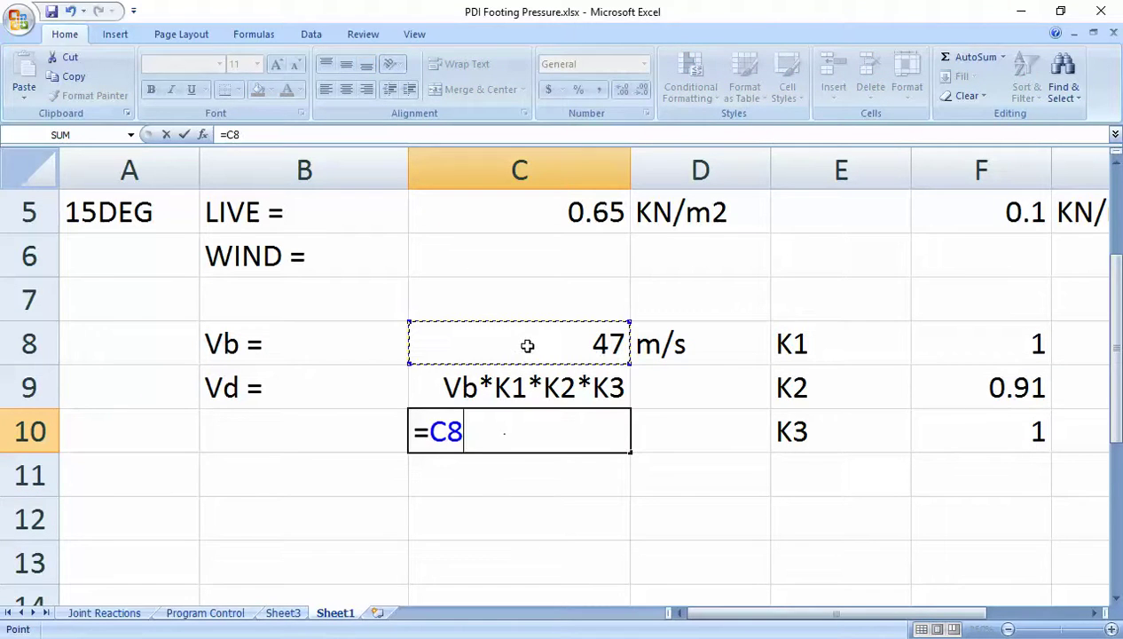
{"action": "type", "text": "*"}
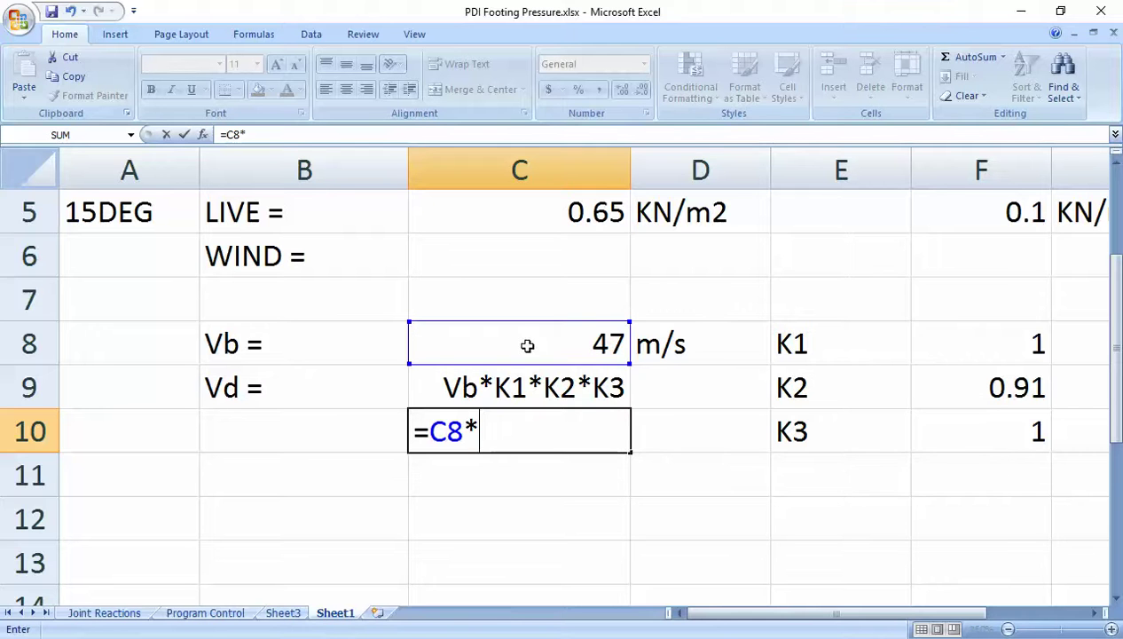
{"action": "left_click", "coordinate": [978, 353]}
{"action": "type", "text": "*"}
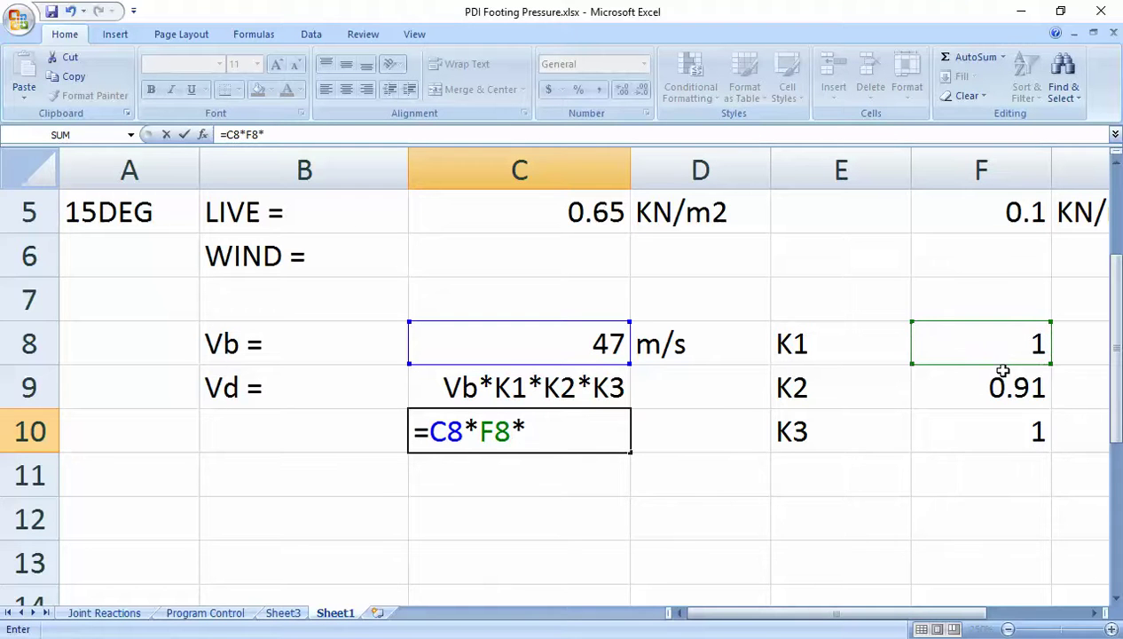
{"action": "left_click", "coordinate": [997, 388]}
{"action": "type", "text": "*"}
{"action": "left_click", "coordinate": [989, 427]}
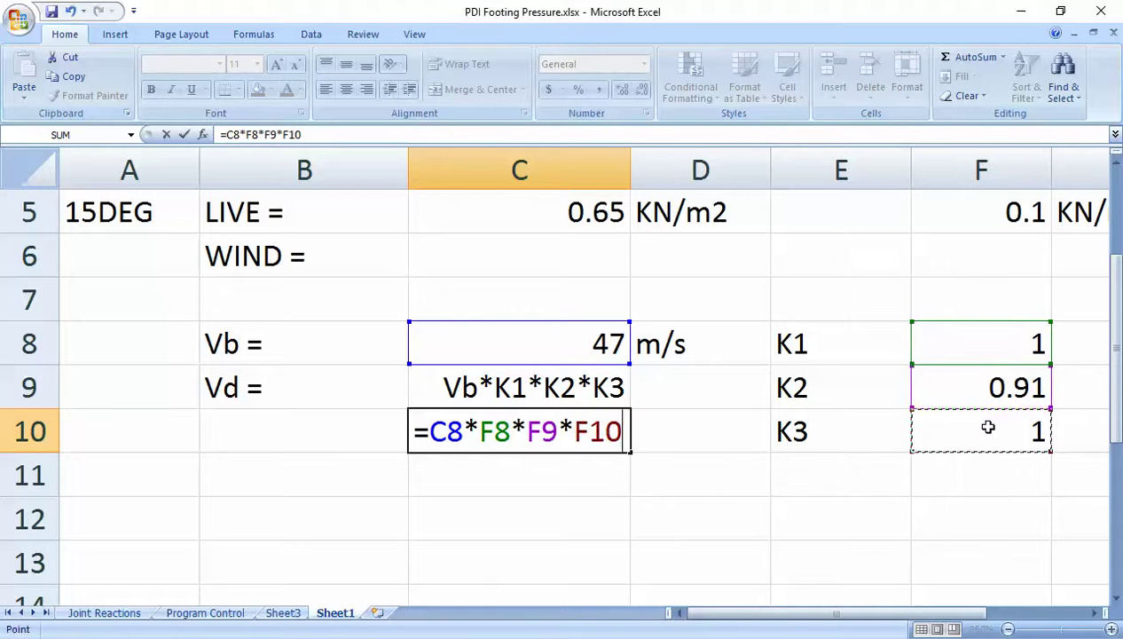
{"action": "key", "text": "Return"}
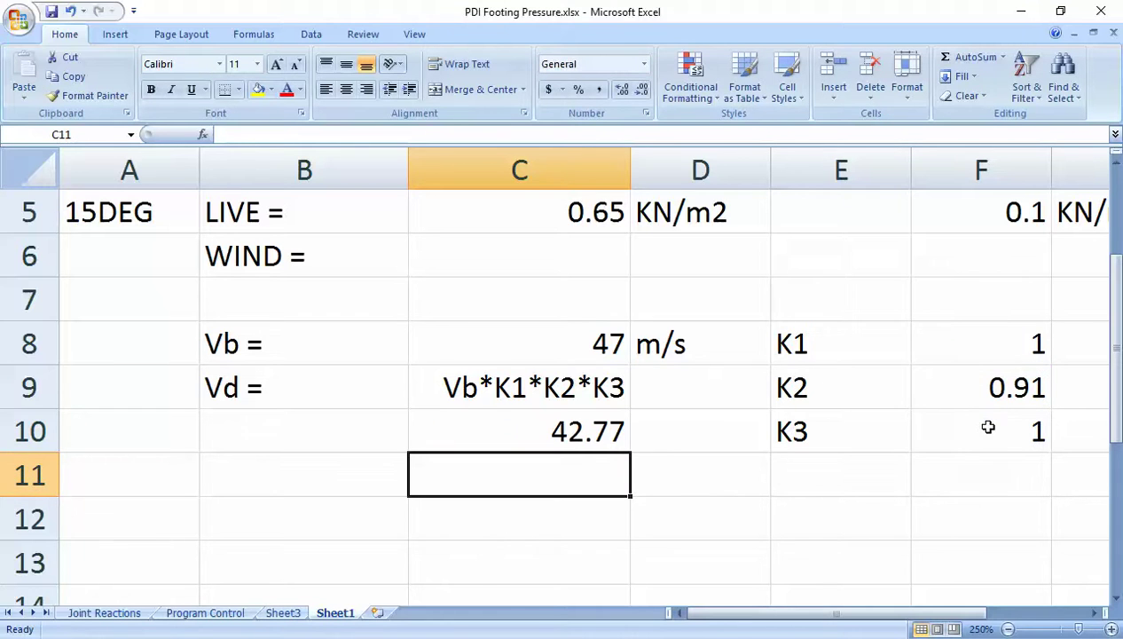
- Copy the m/s unit from D8 into D10 beside the calculated design wind velocity
{"action": "left_click", "coordinate": [690, 349]}
{"action": "key", "text": "ctrl+c"}
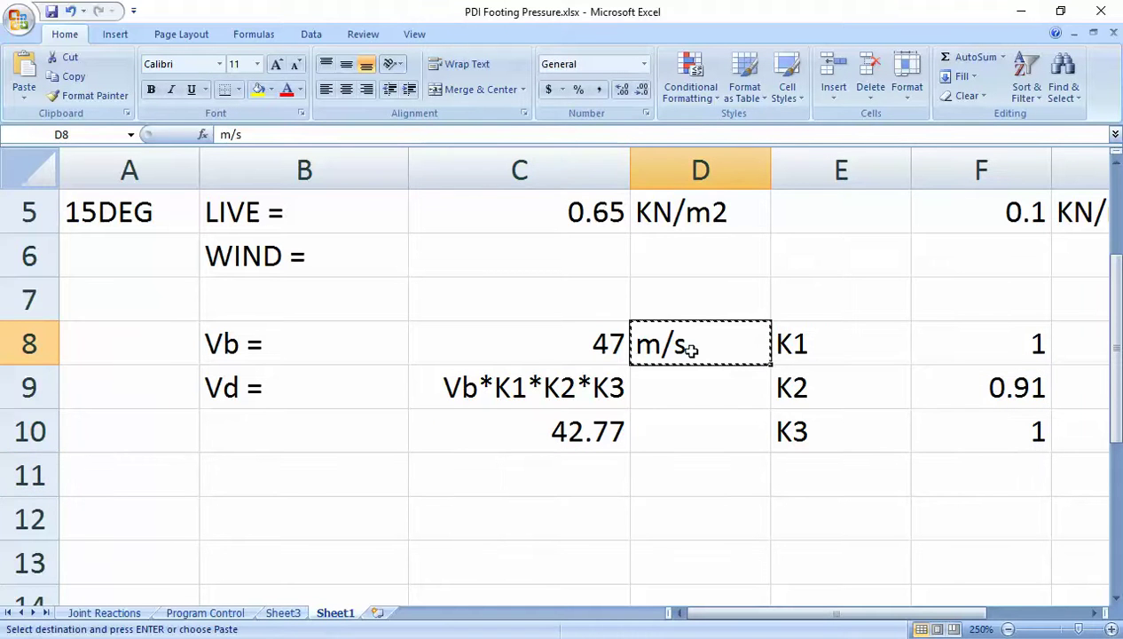
{"action": "left_click", "coordinate": [664, 418]}
{"action": "key", "text": "Return"}
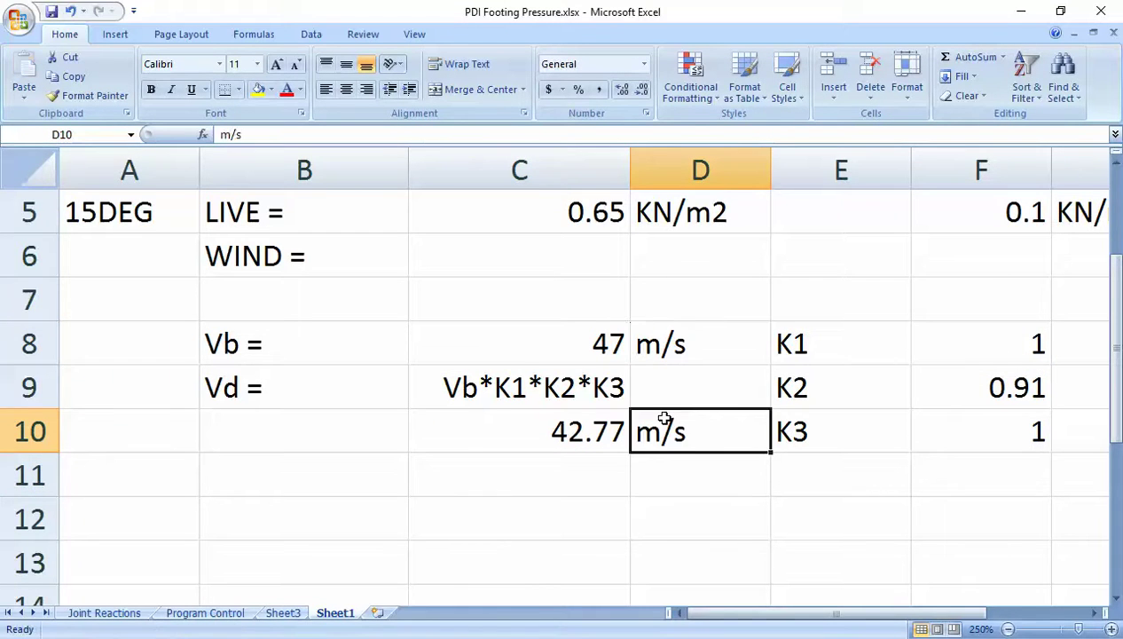
{"action": "left_click", "coordinate": [656, 484]}
{"action": "left_click", "coordinate": [499, 504]}
{"action": "left_click", "coordinate": [358, 508]}
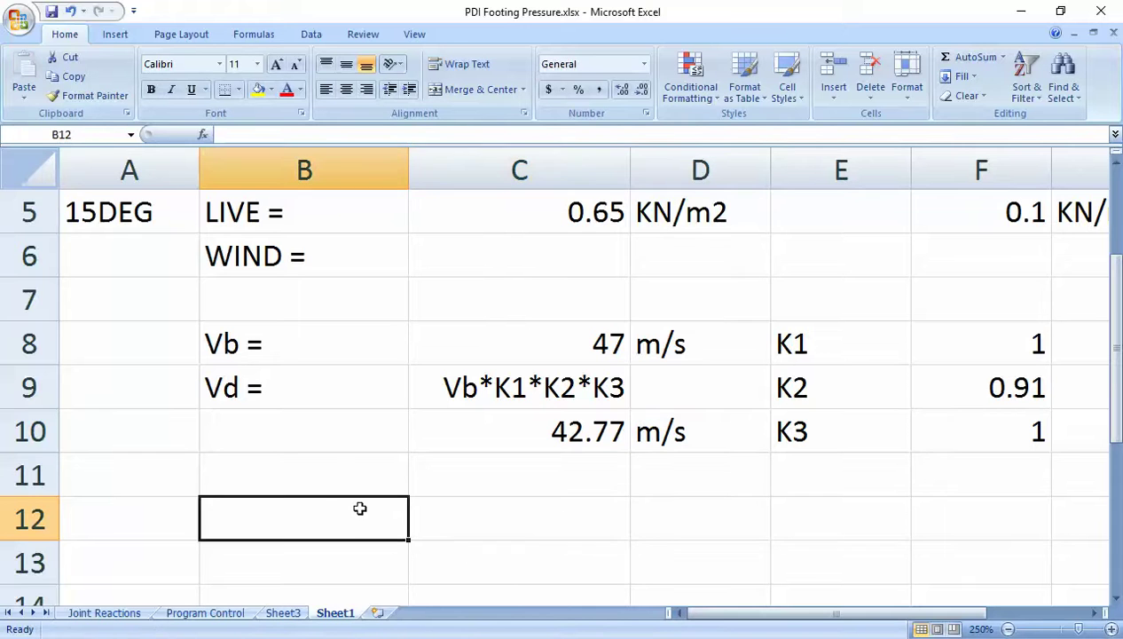
{"action": "scroll", "coordinate": [360, 509], "scroll_direction": "down", "scroll_amount": 20}
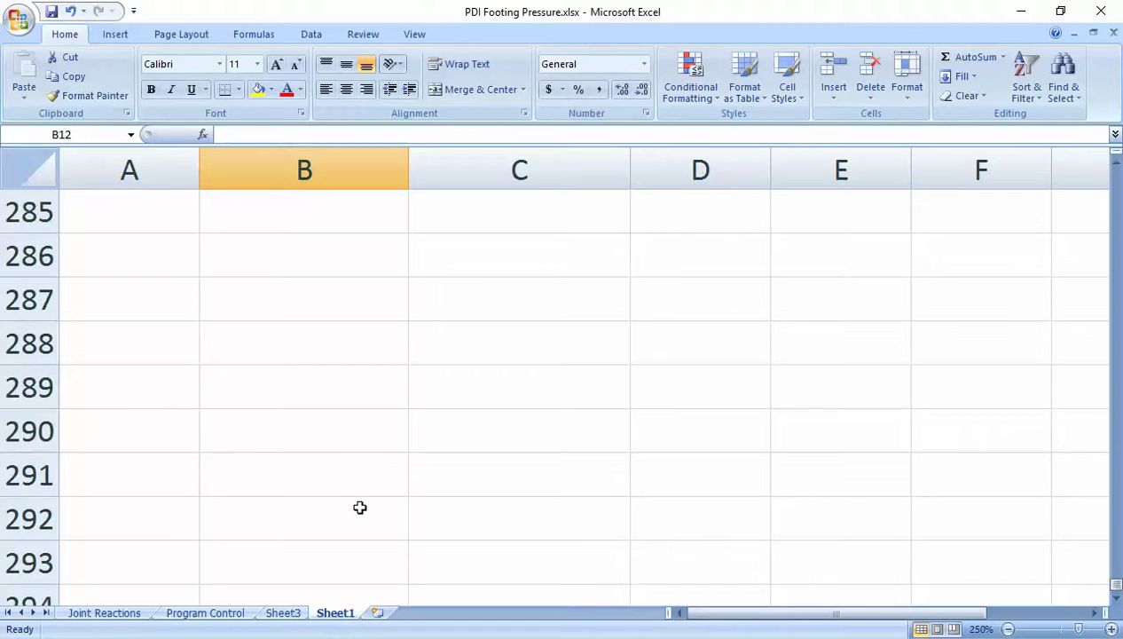
{"action": "scroll", "coordinate": [545, 519], "scroll_direction": "down", "scroll_amount": 7, "text": "ctrl"}
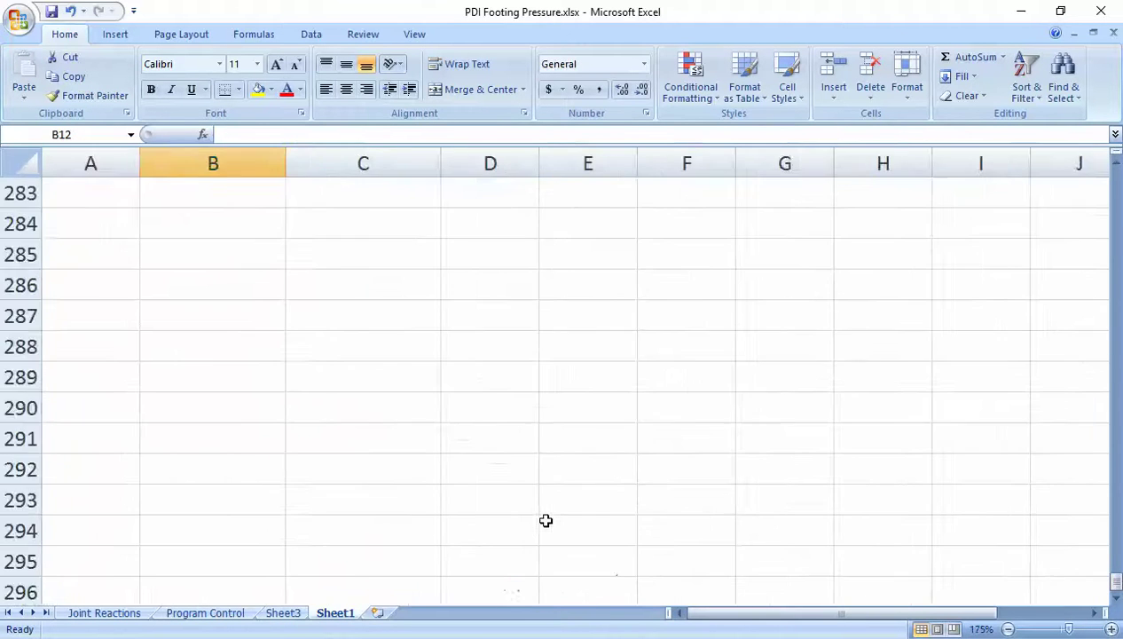
{"action": "scroll", "coordinate": [544, 519], "scroll_direction": "down", "scroll_amount": 3, "text": "ctrl"}
{"action": "left_click", "coordinate": [1116, 355]}
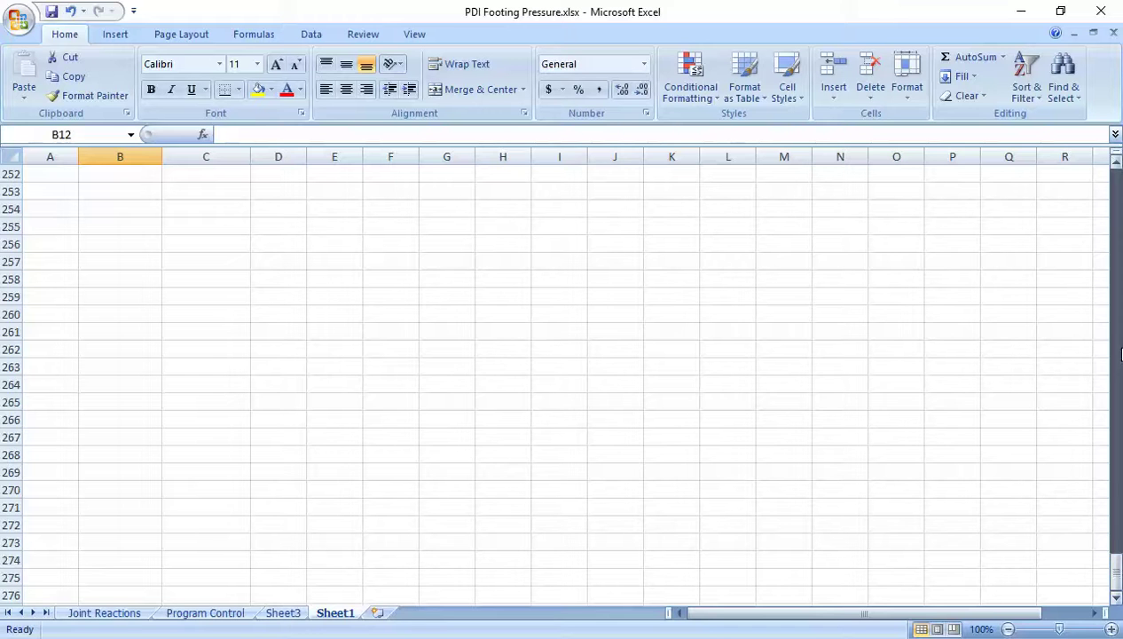
{"action": "left_click_drag", "start_coordinate": [1117, 551], "coordinate": [1118, 188]}
{"action": "scroll", "coordinate": [119, 227], "scroll_direction": "up", "scroll_amount": 3, "text": "ctrl"}
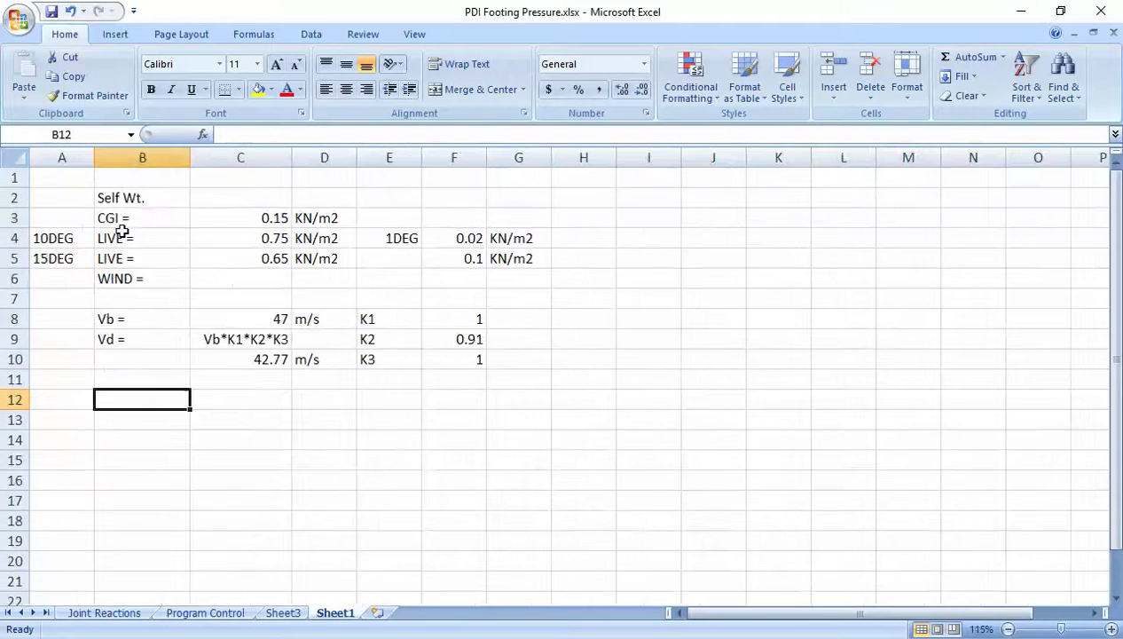
{"action": "scroll", "coordinate": [118, 226], "scroll_direction": "up", "scroll_amount": 3, "text": "ctrl"}
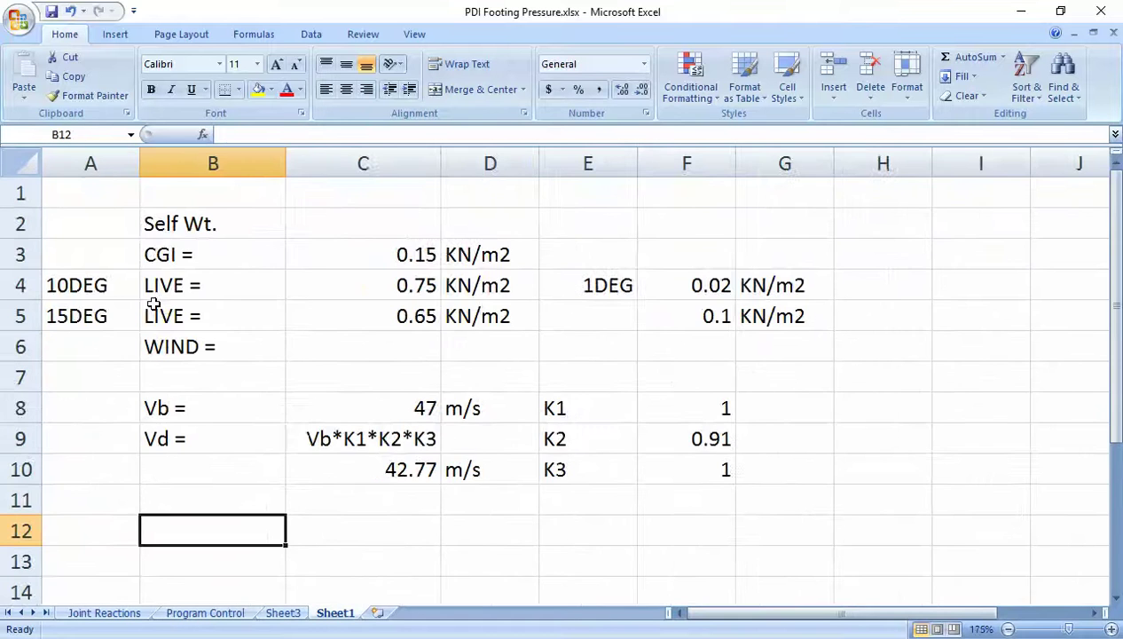
{"action": "left_click", "coordinate": [541, 535]}
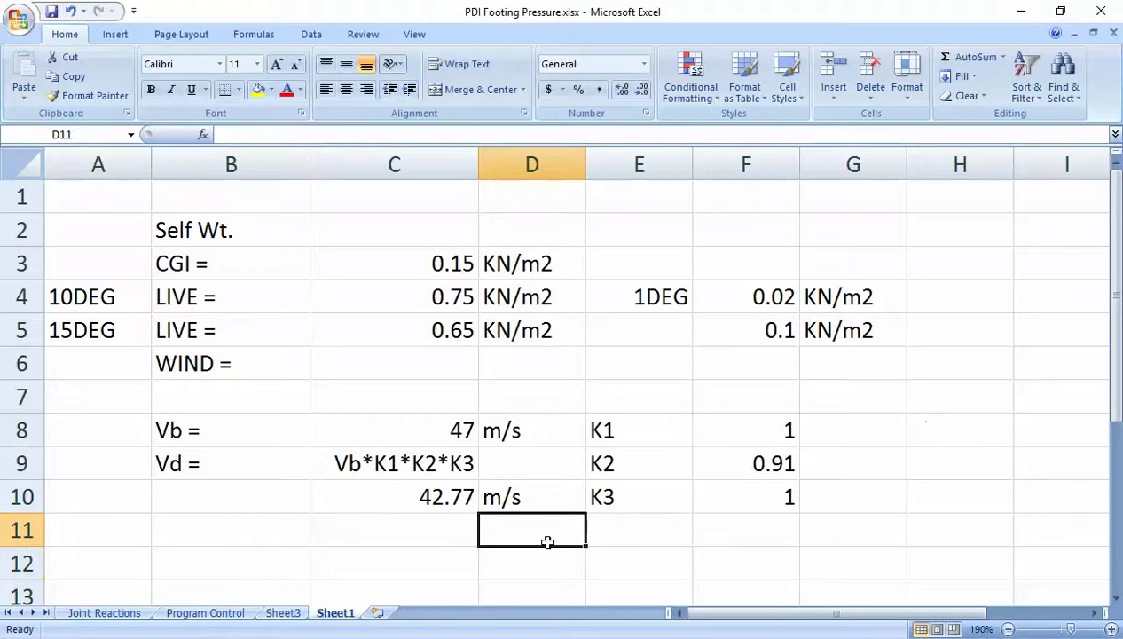
{"action": "left_click", "coordinate": [1118, 601]}
{"action": "left_click", "coordinate": [1118, 601]}
{"action": "left_click", "coordinate": [1118, 602]}
{"action": "left_click", "coordinate": [457, 471]}
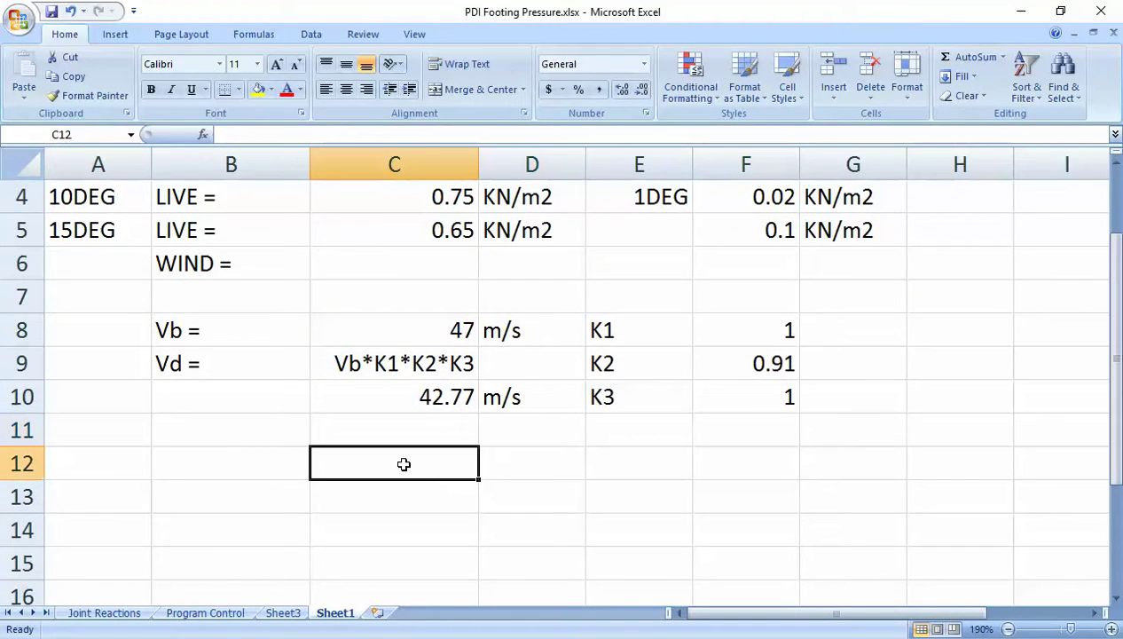
{"action": "left_click", "coordinate": [390, 493]}
{"action": "left_click", "coordinate": [389, 468]}
{"action": "left_click", "coordinate": [369, 486]}
{"action": "left_click", "coordinate": [357, 456]}
- Add the label "Pd=" in B12 and calculate the design wind pressure in C12 with the formula =0.6*C10^2
{"action": "left_click", "coordinate": [257, 457]}
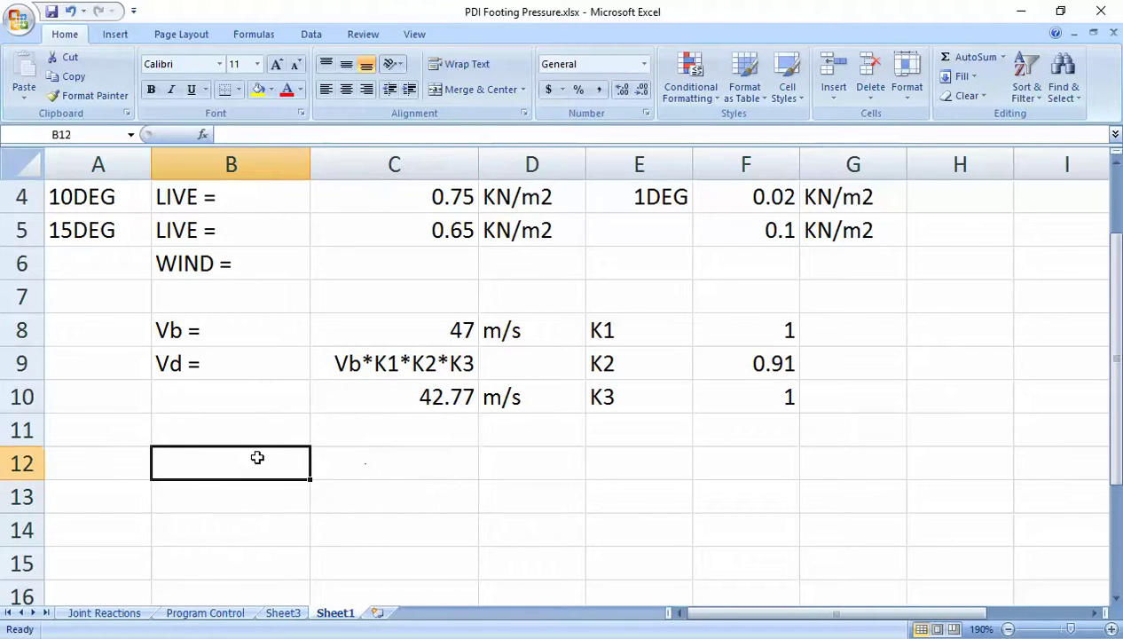
{"action": "type", "text": "P"}
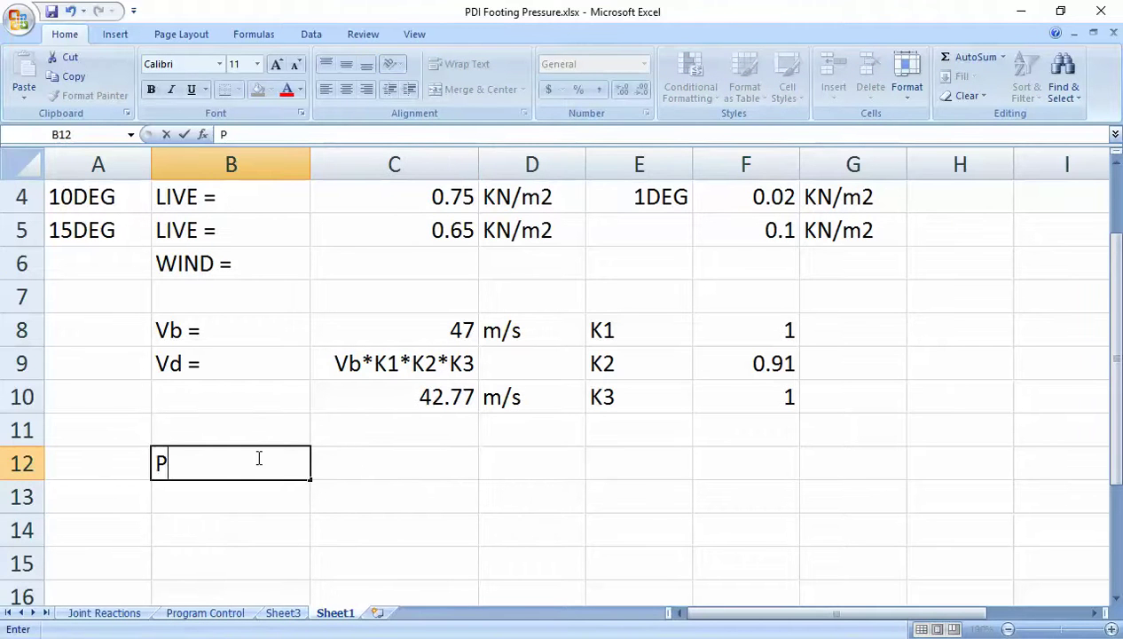
{"action": "type", "text": "d="}
{"action": "left_click", "coordinate": [388, 466]}
{"action": "type", "text": "0"}
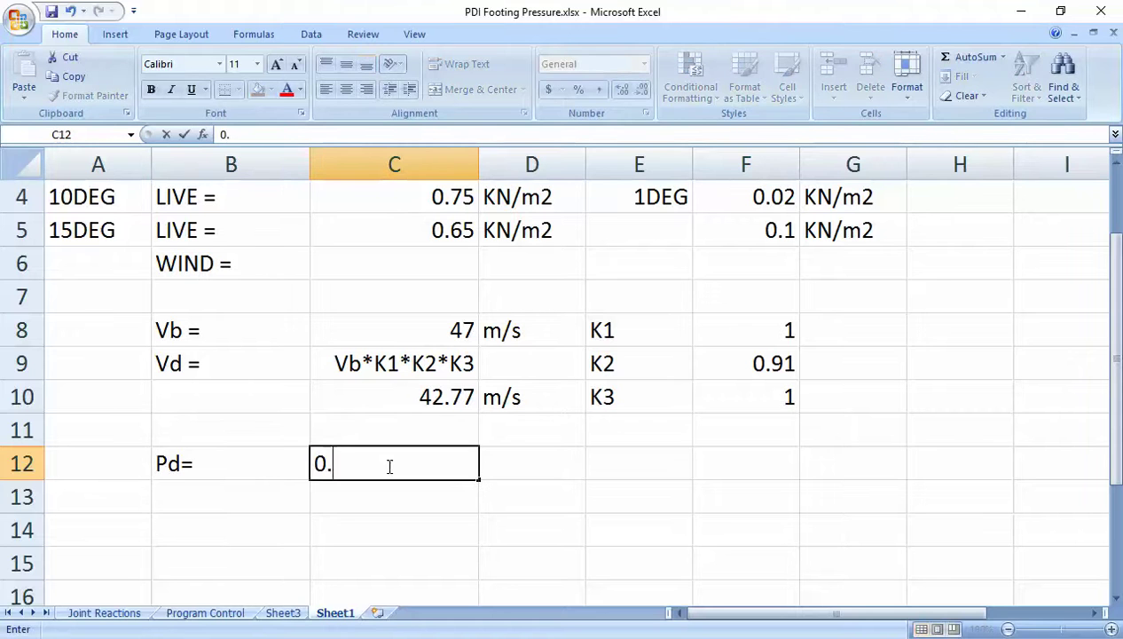
{"action": "key", "text": "BackSpace"}
{"action": "type", "text": "=0."}
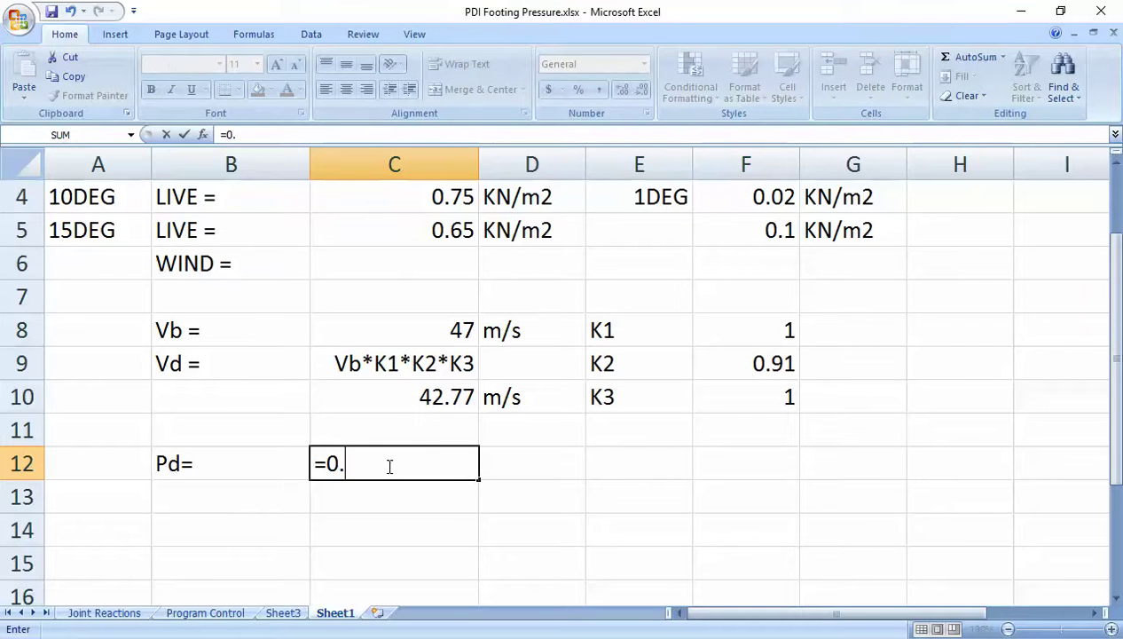
{"action": "type", "text": "6*"}
{"action": "left_click", "coordinate": [444, 397]}
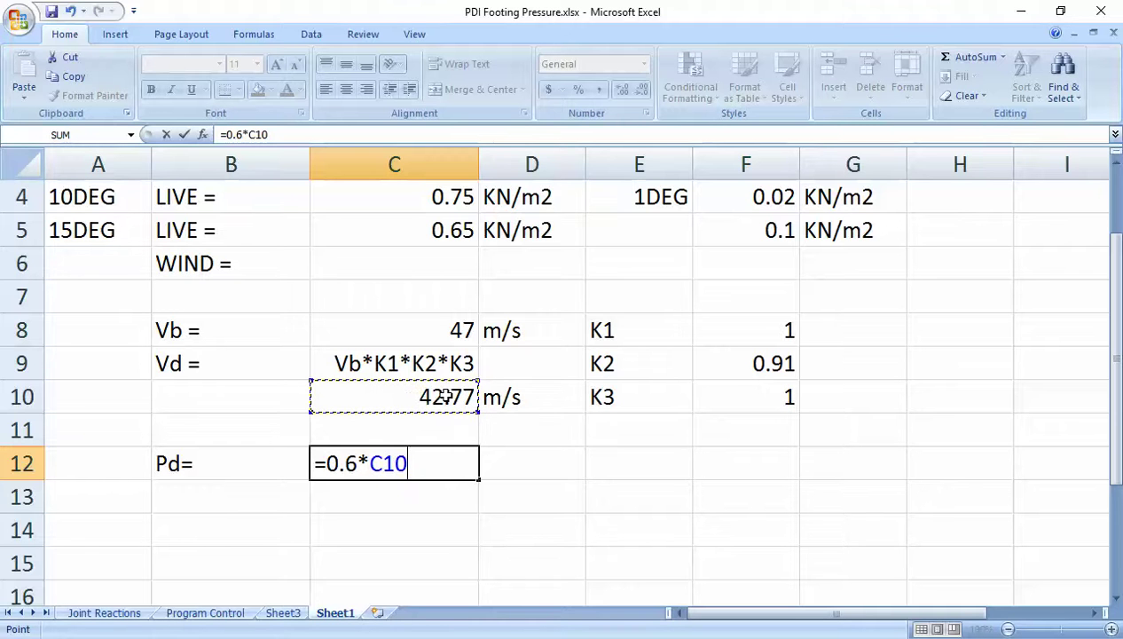
{"action": "type", "text": "^2"}
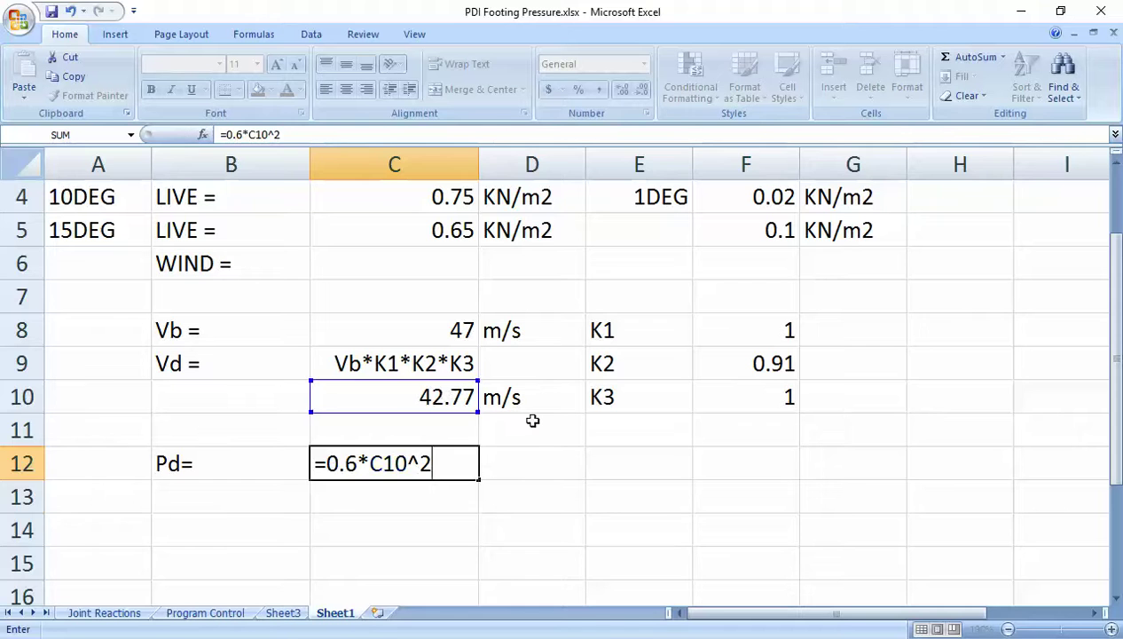
{"action": "key", "text": "Return"}
- Enter the unit N/m2 in D12 and format the design wind pressure in C12 to two decimal places
{"action": "left_click", "coordinate": [534, 462]}
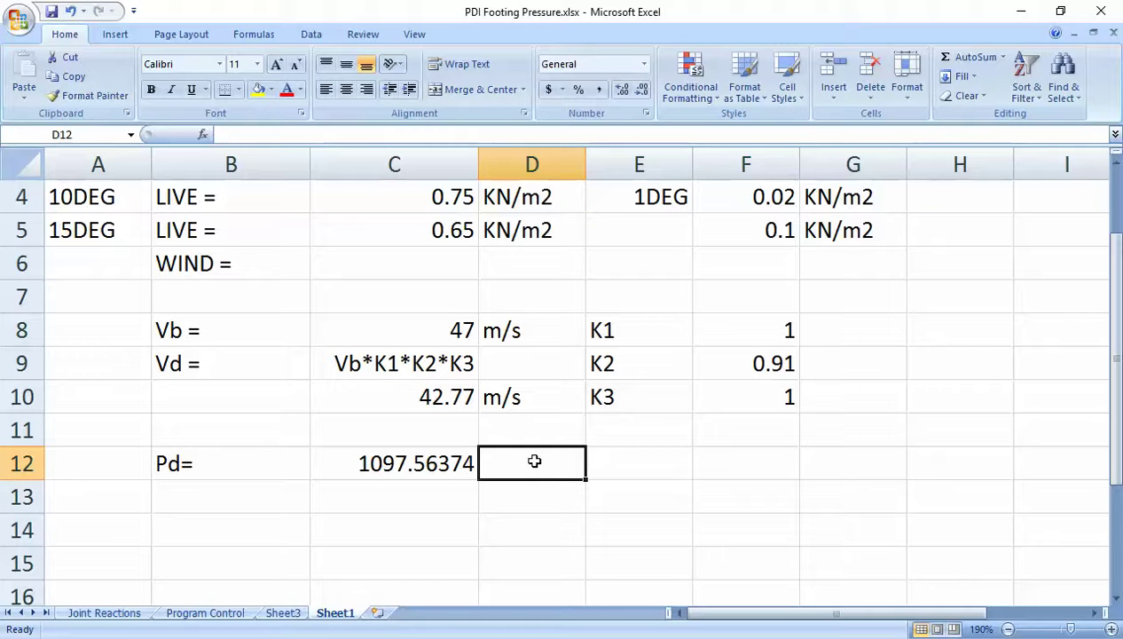
{"action": "type", "text": "N/m"}
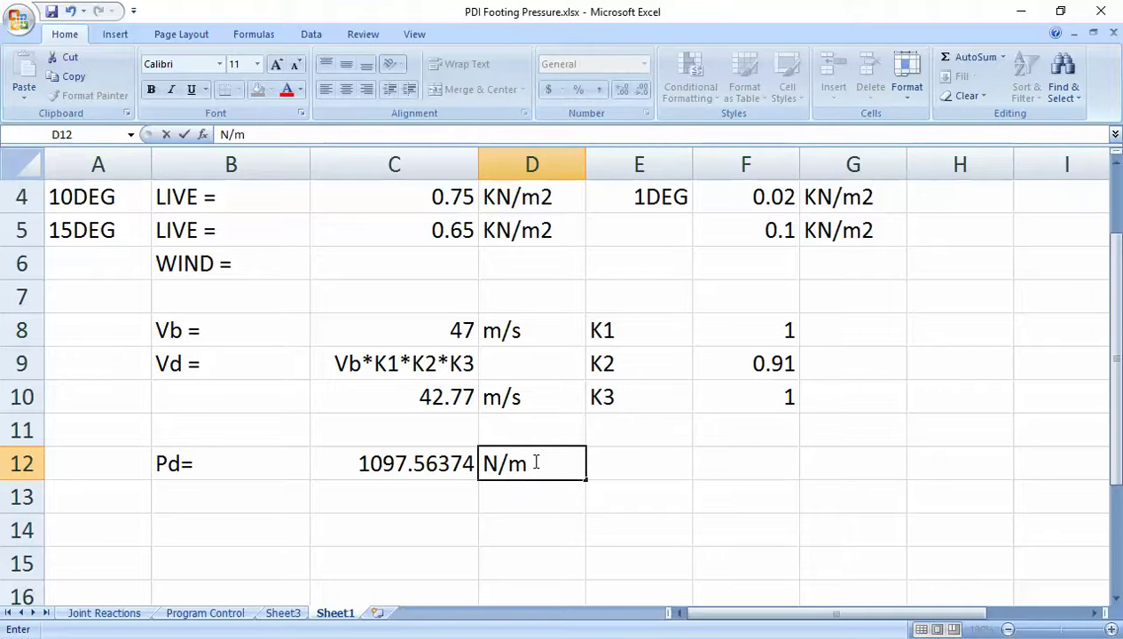
{"action": "type", "text": "2"}
{"action": "key", "text": "Return"}
{"action": "left_click", "coordinate": [360, 456]}
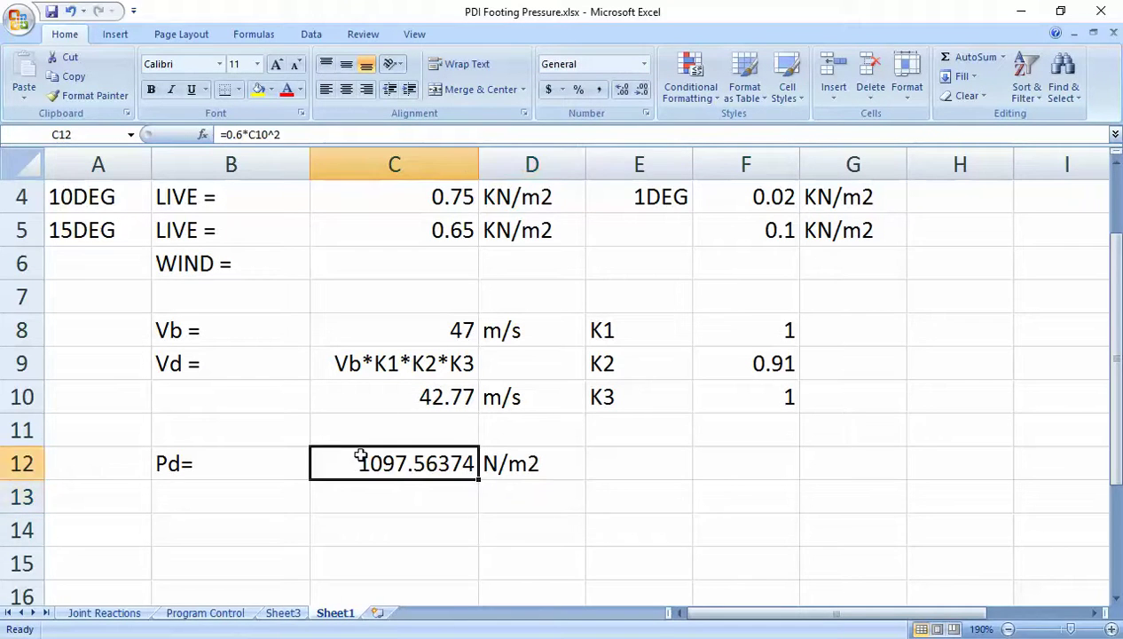
{"action": "left_click", "coordinate": [641, 91]}
{"action": "left_click", "coordinate": [641, 91]}
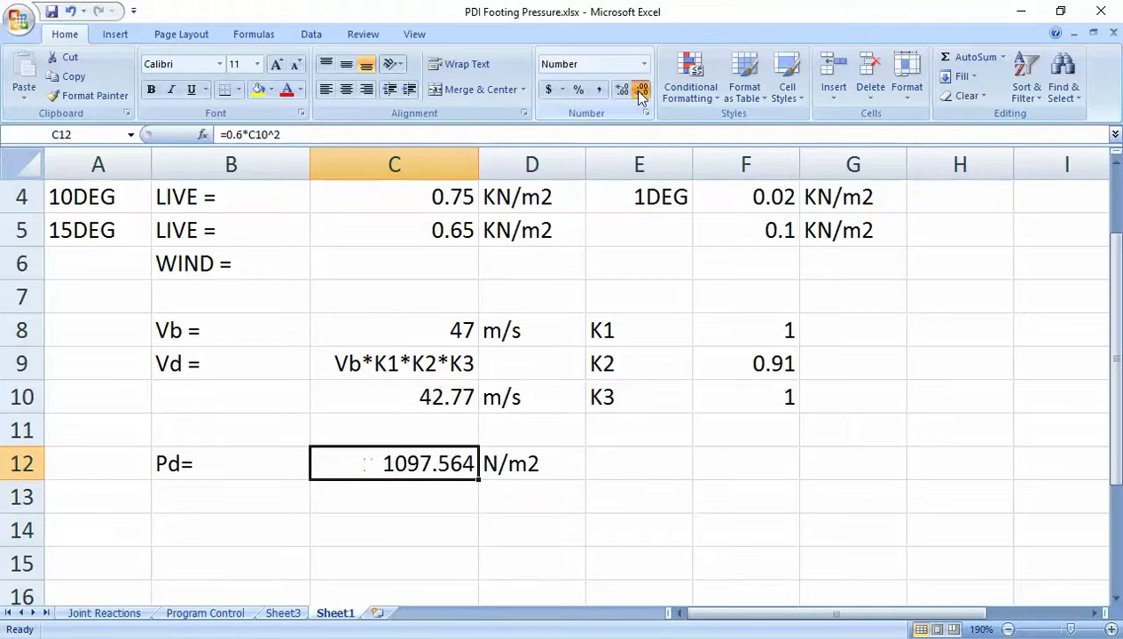
{"action": "left_click", "coordinate": [640, 91]}
{"action": "left_click", "coordinate": [529, 493]}
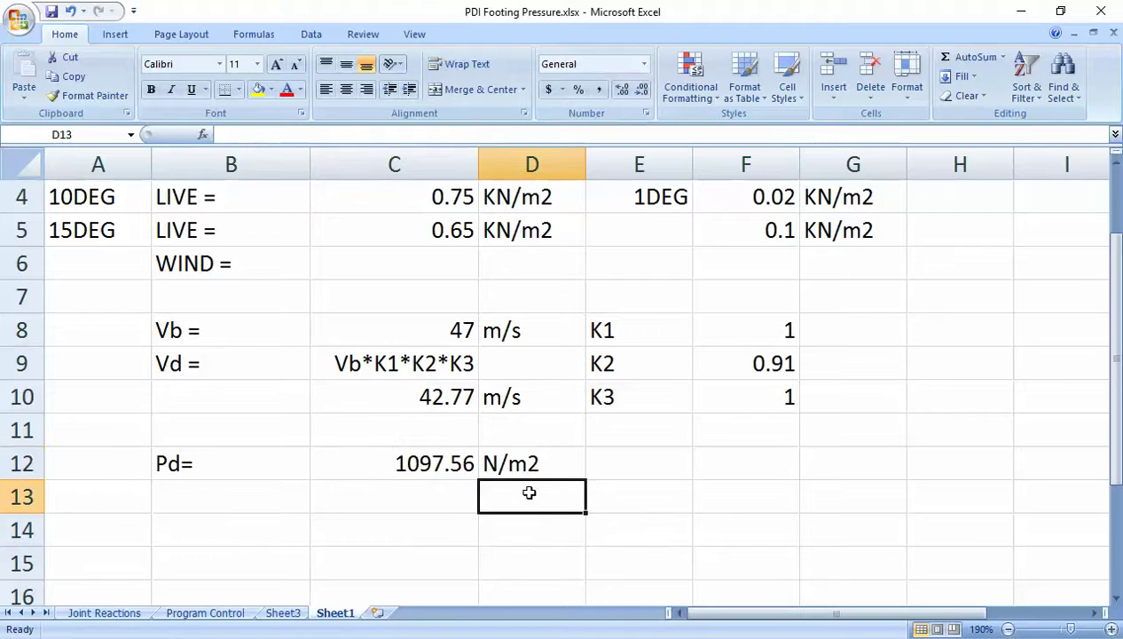
- Switch to 875_3.pdf in Adobe Reader and examine the design wind pressure formula in clause 5.4
{"action": "mouse_move", "coordinate": [550, 614]}
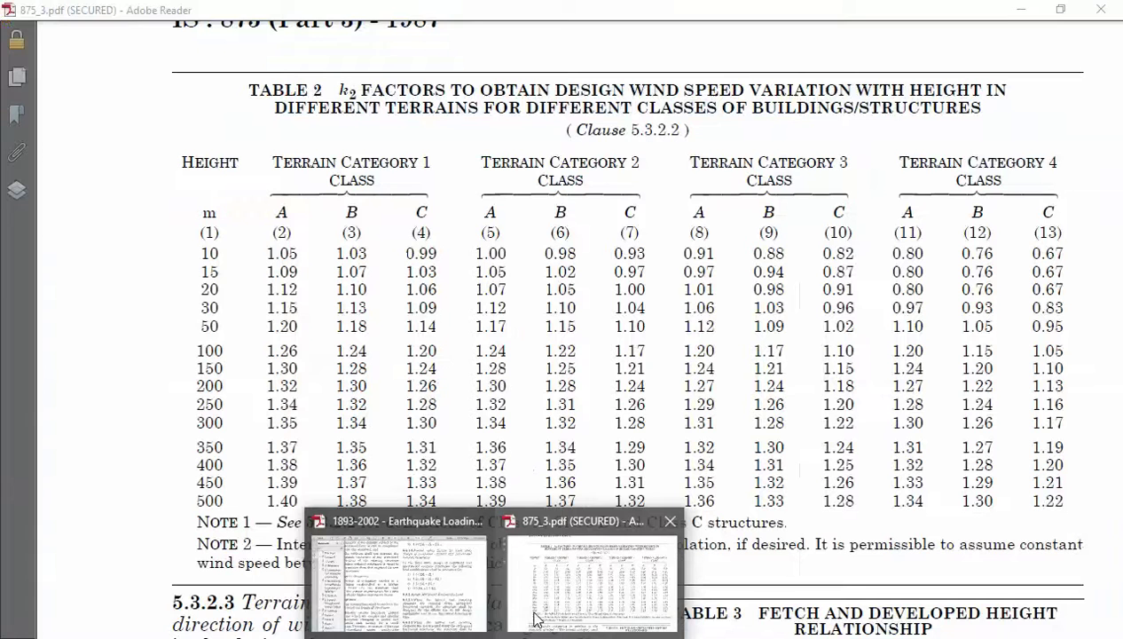
{"action": "left_click", "coordinate": [535, 618]}
{"action": "scroll", "coordinate": [536, 612], "scroll_direction": "down", "scroll_amount": 10}
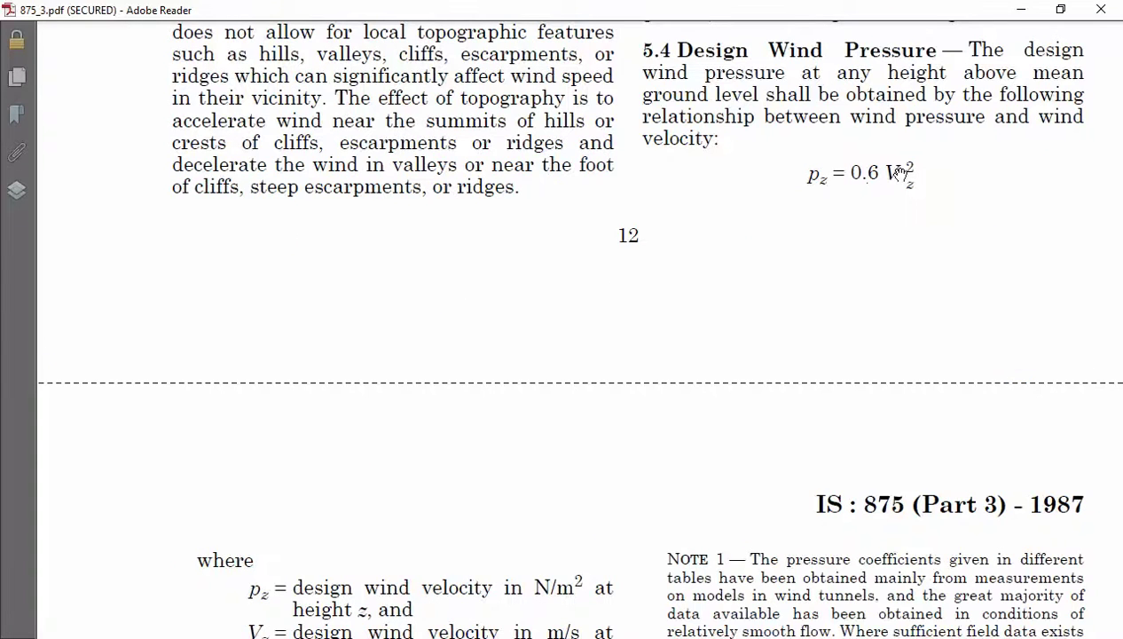
{"action": "scroll", "coordinate": [930, 171], "scroll_direction": "up", "scroll_amount": 1, "text": "ctrl"}
{"action": "left_click_drag", "start_coordinate": [925, 183], "coordinate": [484, 183]}
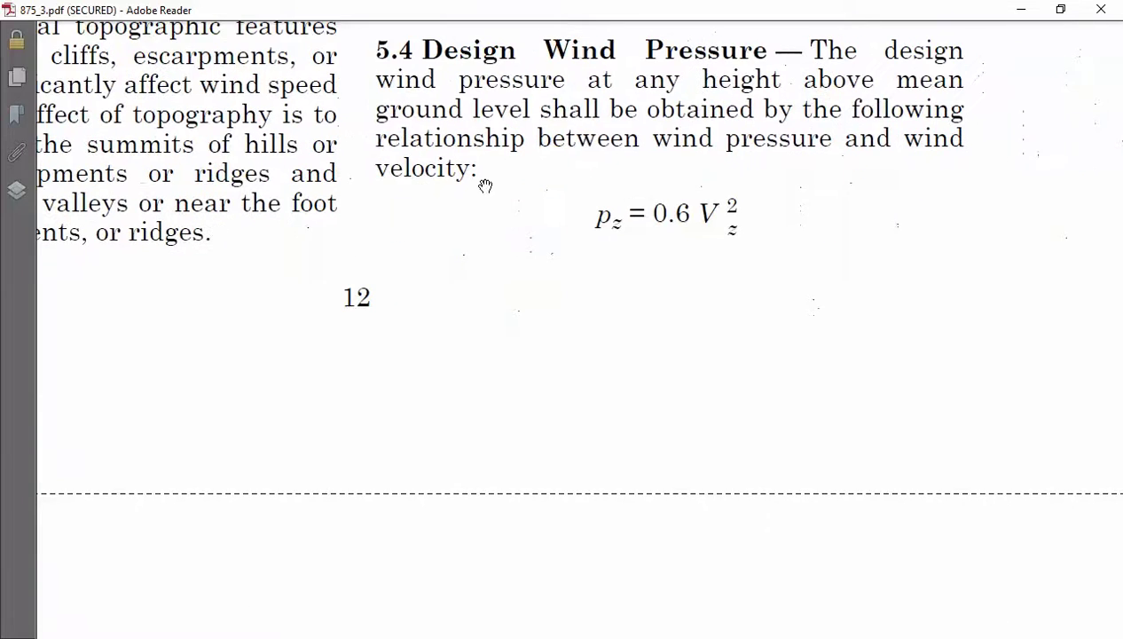
- Look through IS 875 Part 3 from the clause 5.4 wind pressure formula to the external pressure coefficient tables
{"action": "left_click_drag", "start_coordinate": [666, 200], "coordinate": [682, 188]}
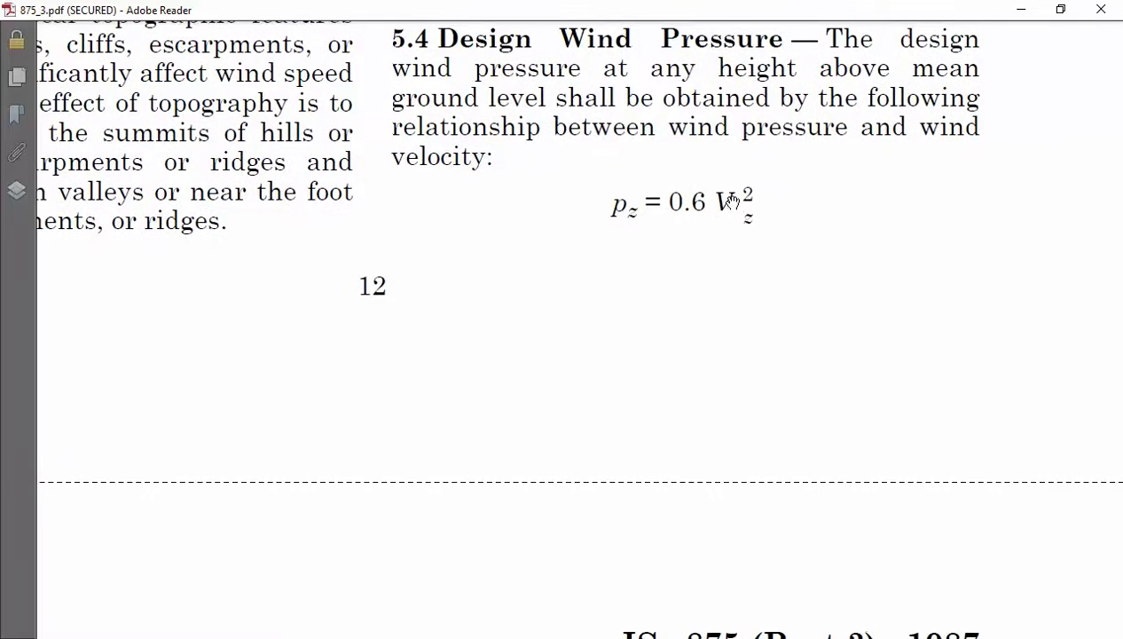
{"action": "scroll", "coordinate": [704, 314], "scroll_direction": "down", "scroll_amount": 3, "text": "ctrl"}
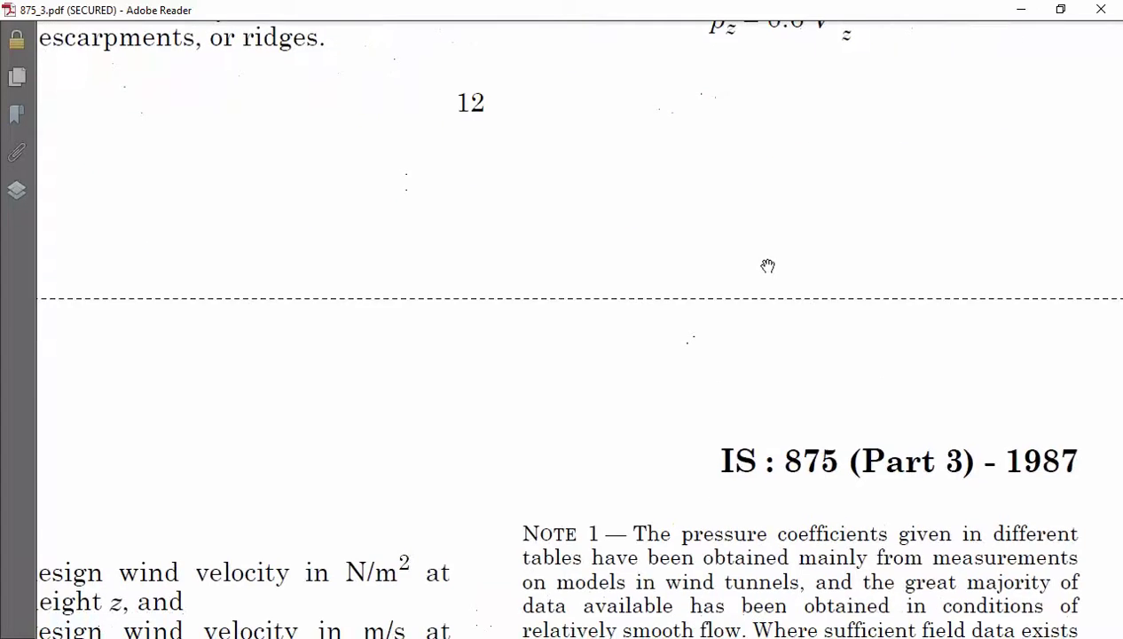
{"action": "scroll", "coordinate": [263, 375], "scroll_direction": "up", "scroll_amount": 3, "text": "ctrl"}
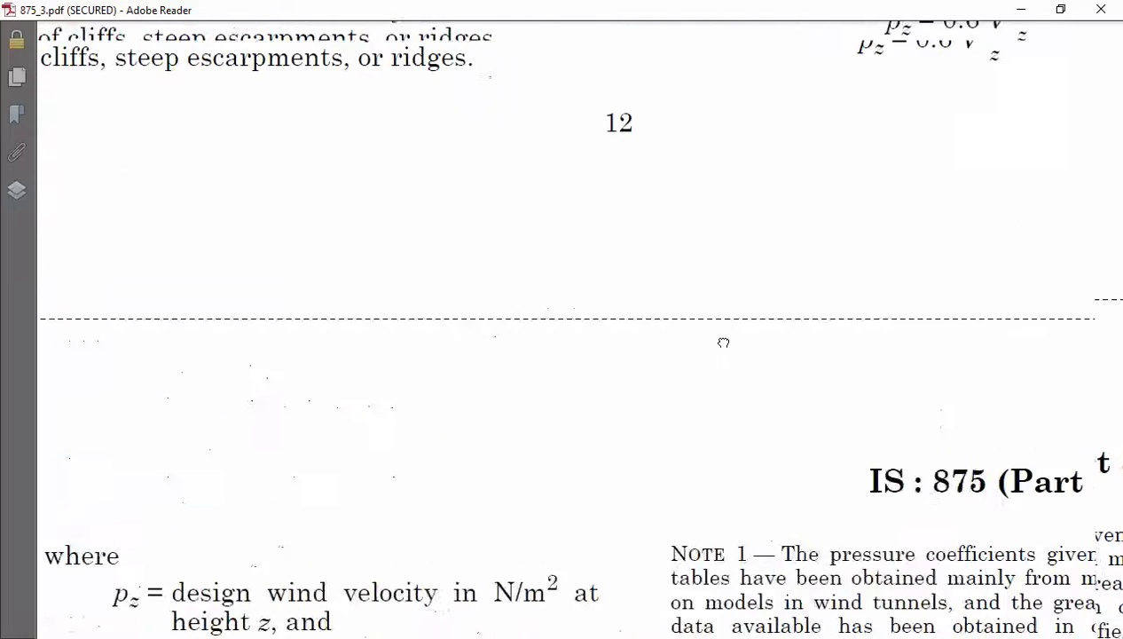
{"action": "left_click_drag", "start_coordinate": [772, 213], "coordinate": [770, 210]}
{"action": "scroll", "coordinate": [770, 210], "scroll_direction": "down", "scroll_amount": 1, "text": "ctrl"}
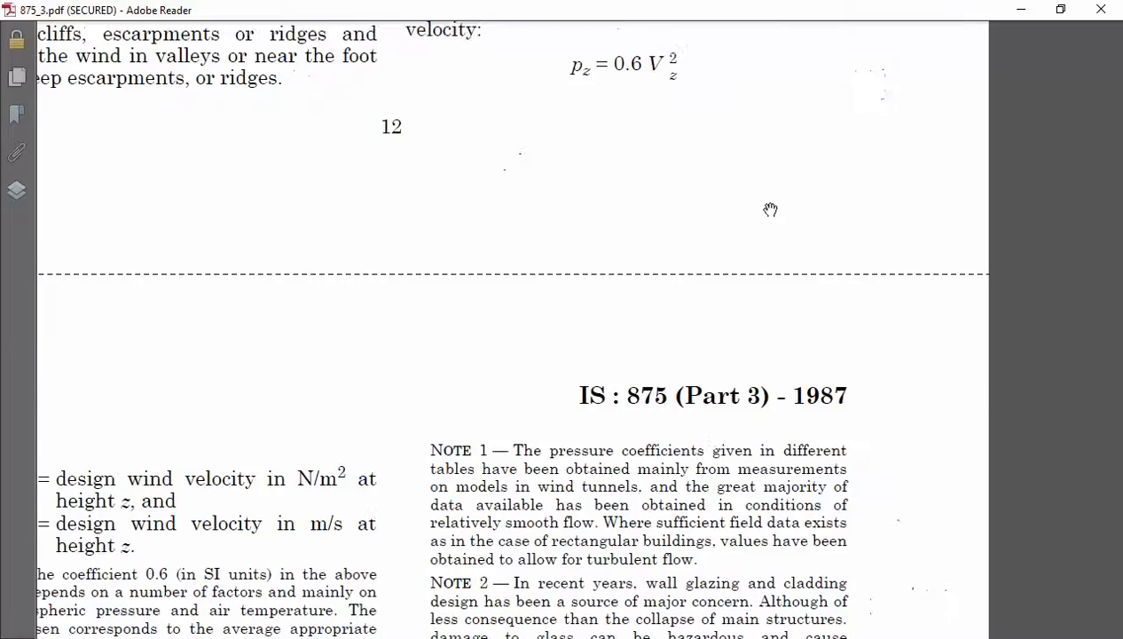
{"action": "scroll", "coordinate": [771, 209], "scroll_direction": "down", "scroll_amount": 10}
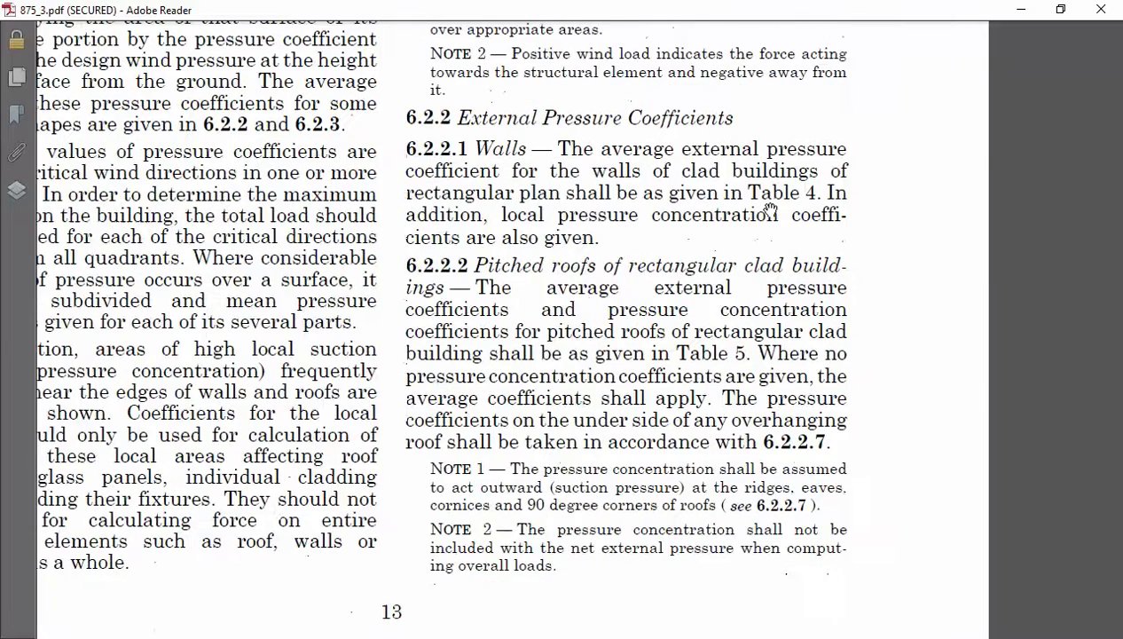
{"action": "scroll", "coordinate": [770, 209], "scroll_direction": "down", "scroll_amount": 20}
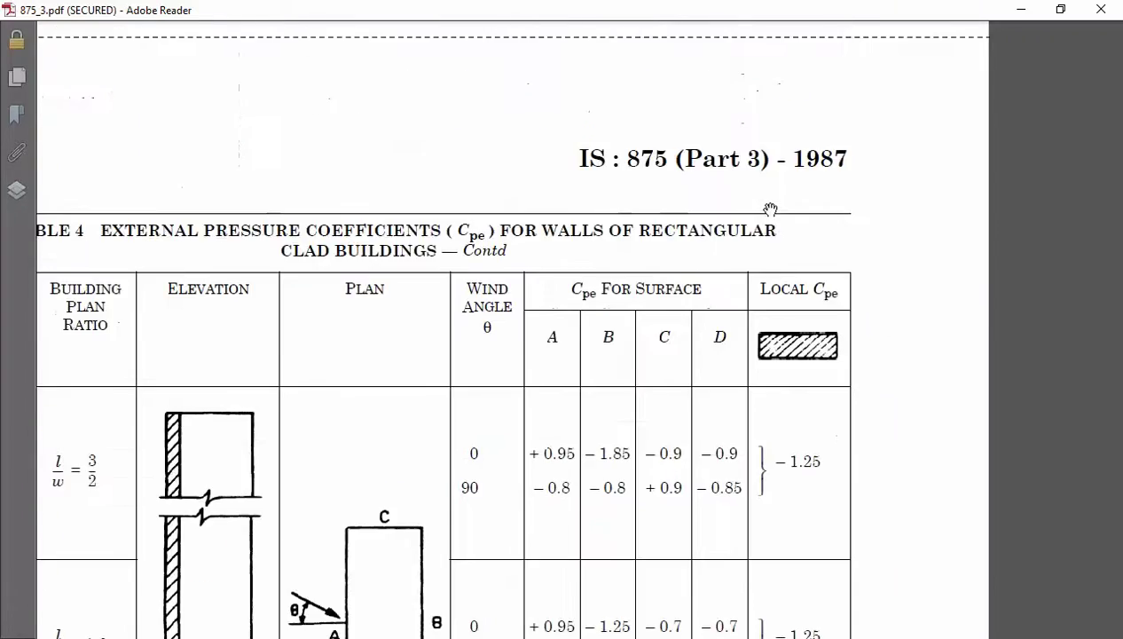
{"action": "scroll", "coordinate": [770, 209], "scroll_direction": "down", "scroll_amount": 20}
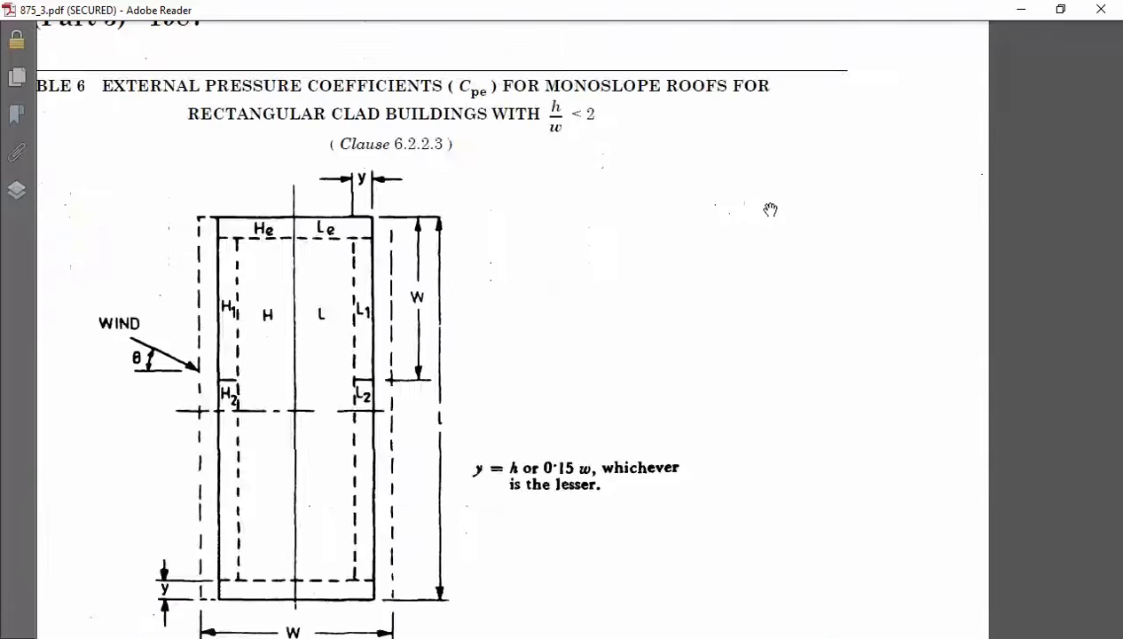
{"action": "scroll", "coordinate": [771, 210], "scroll_direction": "up", "scroll_amount": 20}
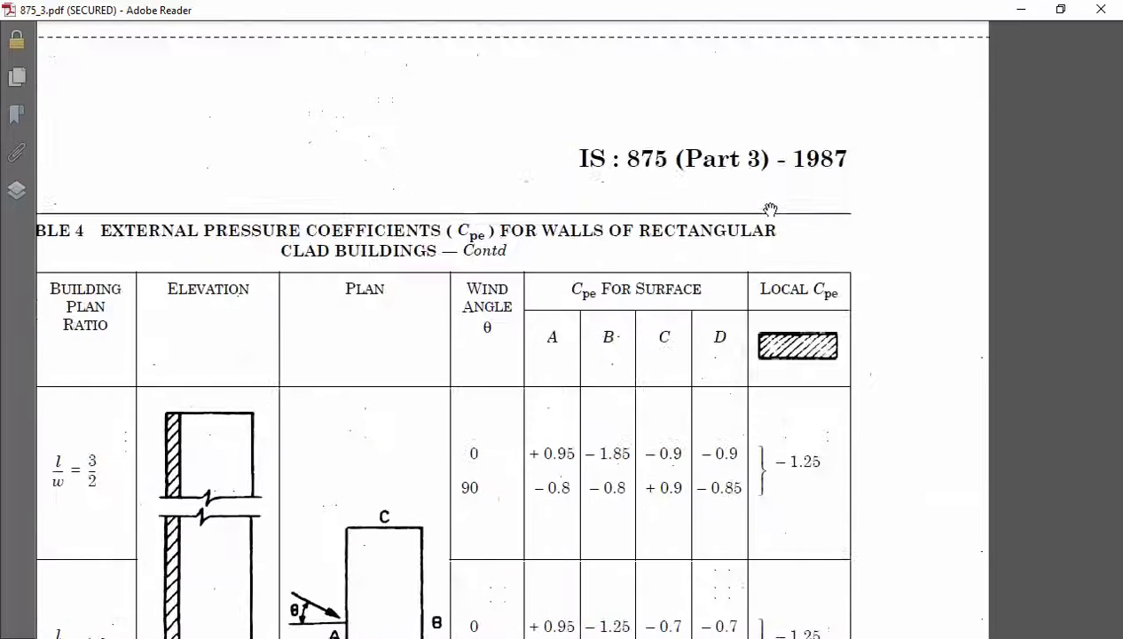
{"action": "scroll", "coordinate": [770, 210], "scroll_direction": "up", "scroll_amount": 15}
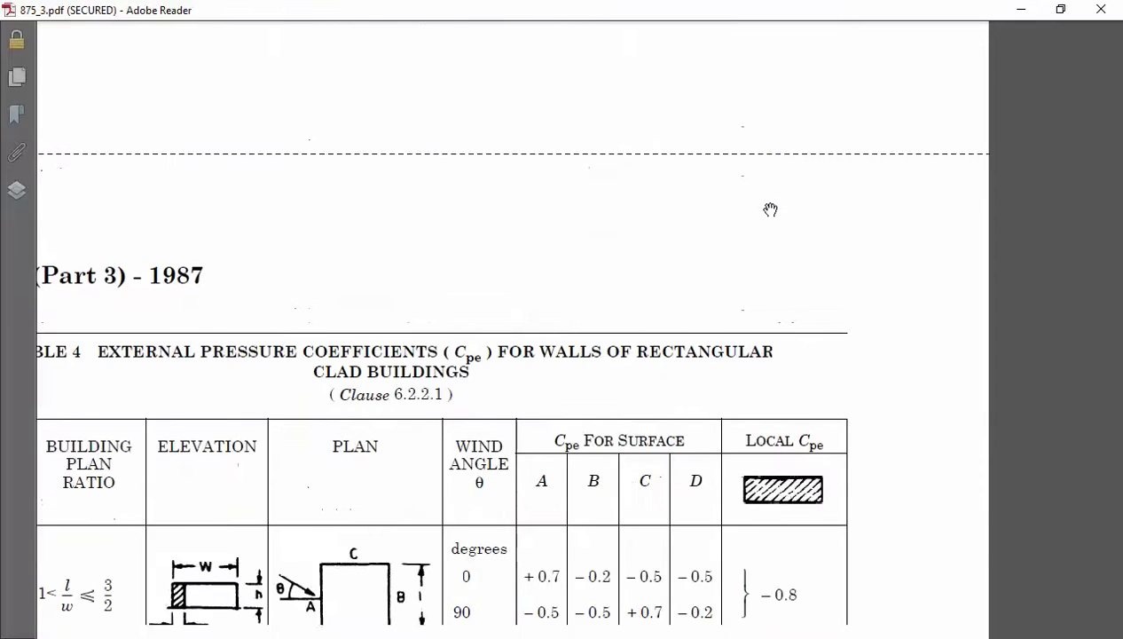
{"action": "scroll", "coordinate": [770, 209], "scroll_direction": "up", "scroll_amount": 5}
{"action": "scroll", "coordinate": [770, 209], "scroll_direction": "down", "scroll_amount": 10}
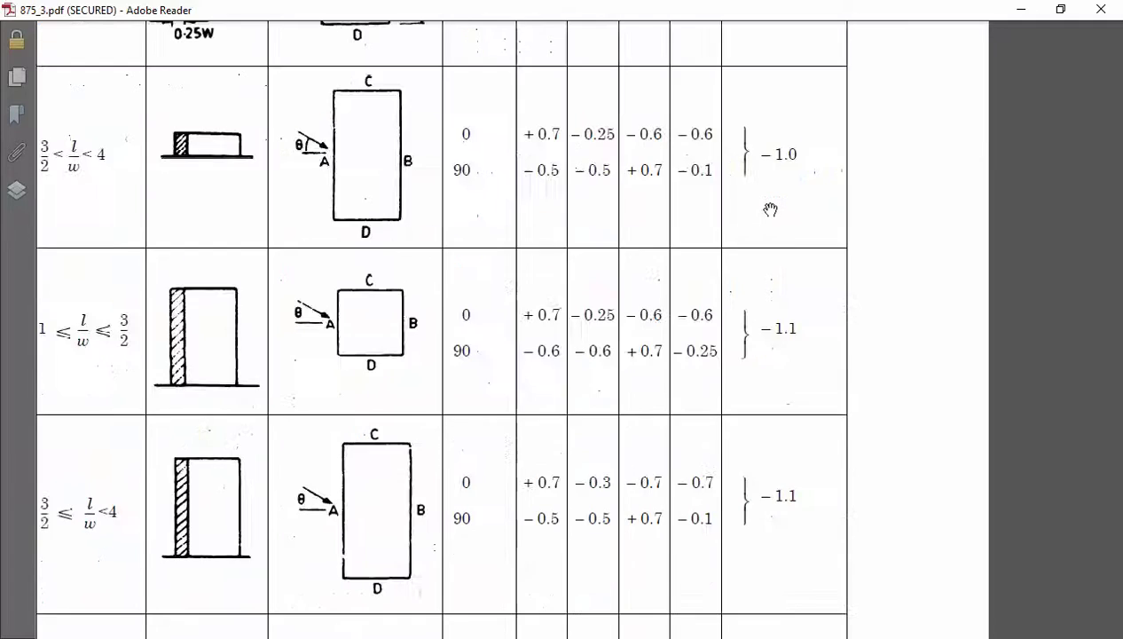
{"action": "scroll", "coordinate": [770, 209], "scroll_direction": "up", "scroll_amount": 17}
{"action": "scroll", "coordinate": [771, 209], "scroll_direction": "up", "scroll_amount": 10}
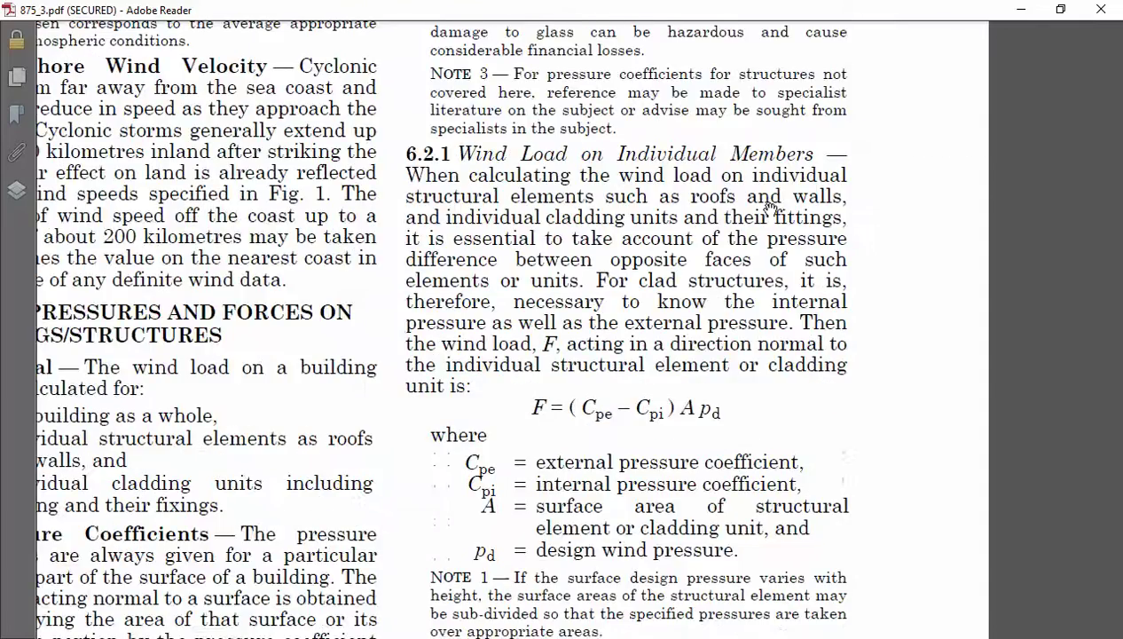
- Review the clause 5.4 design wind pressure formula and check it against the Pd calculation in the Excel footing pressure workbook
{"action": "scroll", "coordinate": [770, 210], "scroll_direction": "down", "scroll_amount": 8}
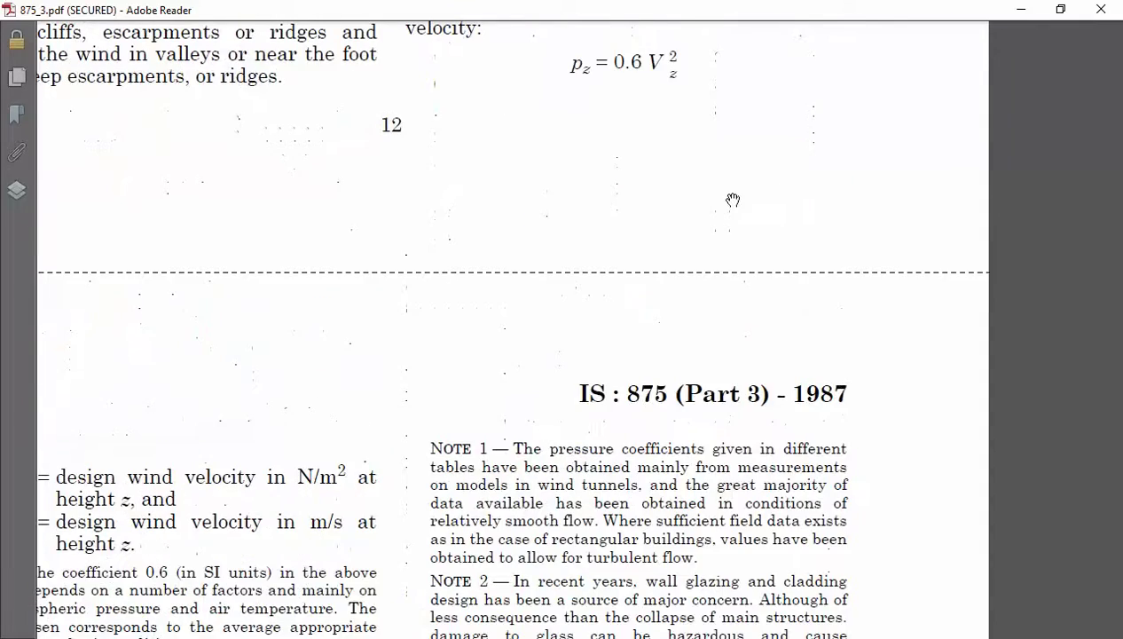
{"action": "left_click_drag", "start_coordinate": [732, 200], "coordinate": [810, 250]}
{"action": "left_click_drag", "start_coordinate": [779, 212], "coordinate": [811, 237]}
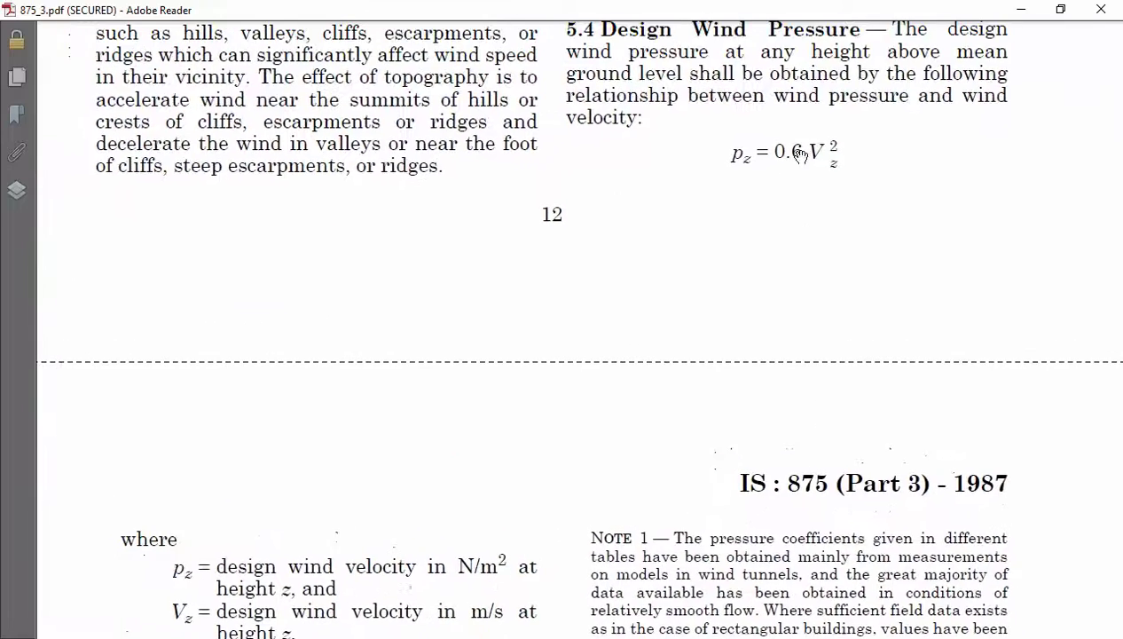
{"action": "left_click_drag", "start_coordinate": [788, 162], "coordinate": [806, 193]}
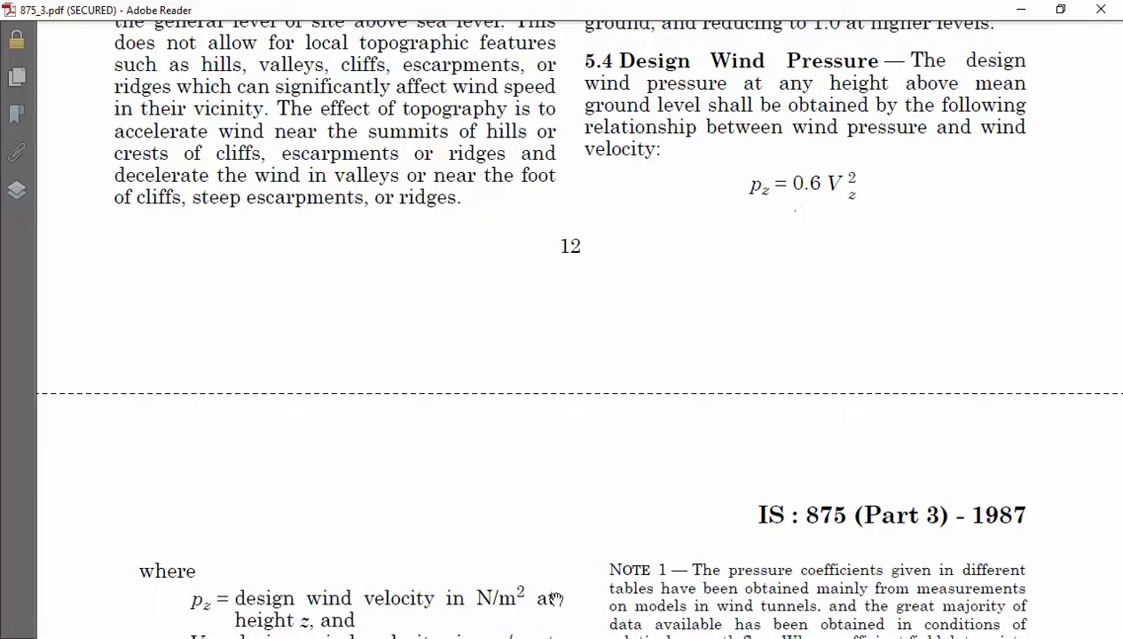
{"action": "key", "text": "alt+Tab"}
{"action": "left_click", "coordinate": [419, 473]}
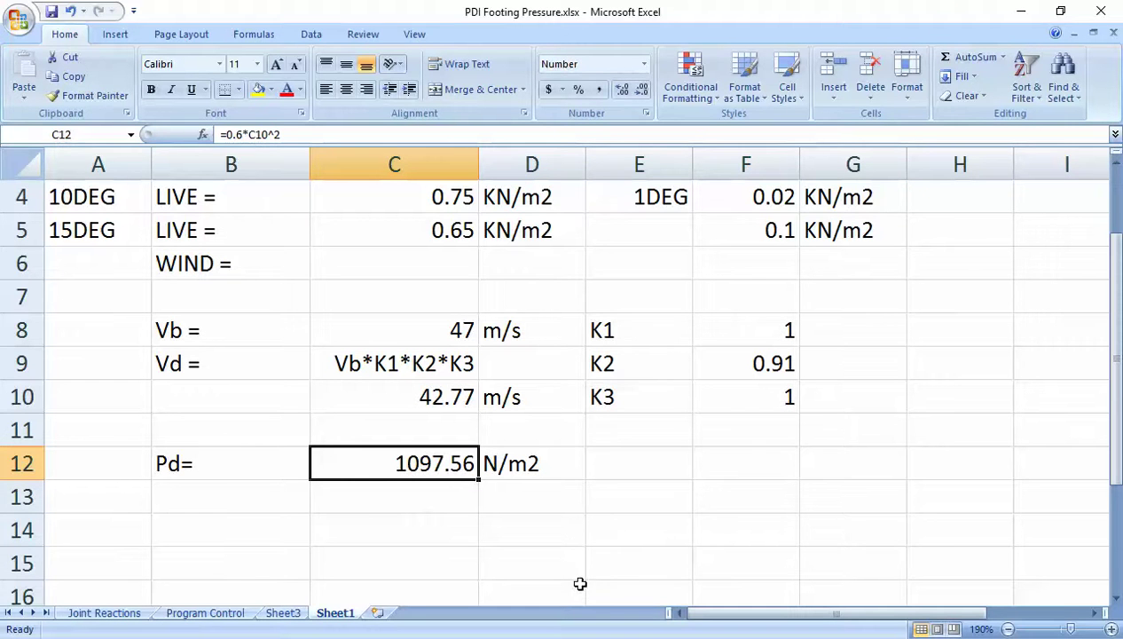
- Switch back to 875_3.pdf in Adobe Reader and read the clause 6.2.1 formula for wind load on individual members
{"action": "mouse_move", "coordinate": [668, 637]}
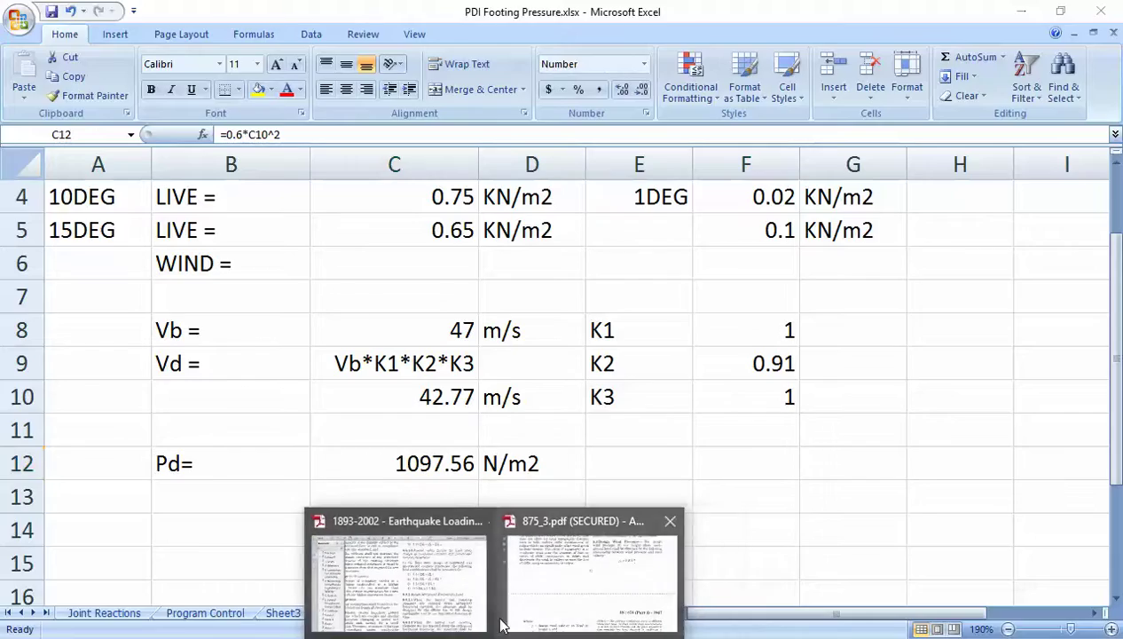
{"action": "mouse_move", "coordinate": [486, 611]}
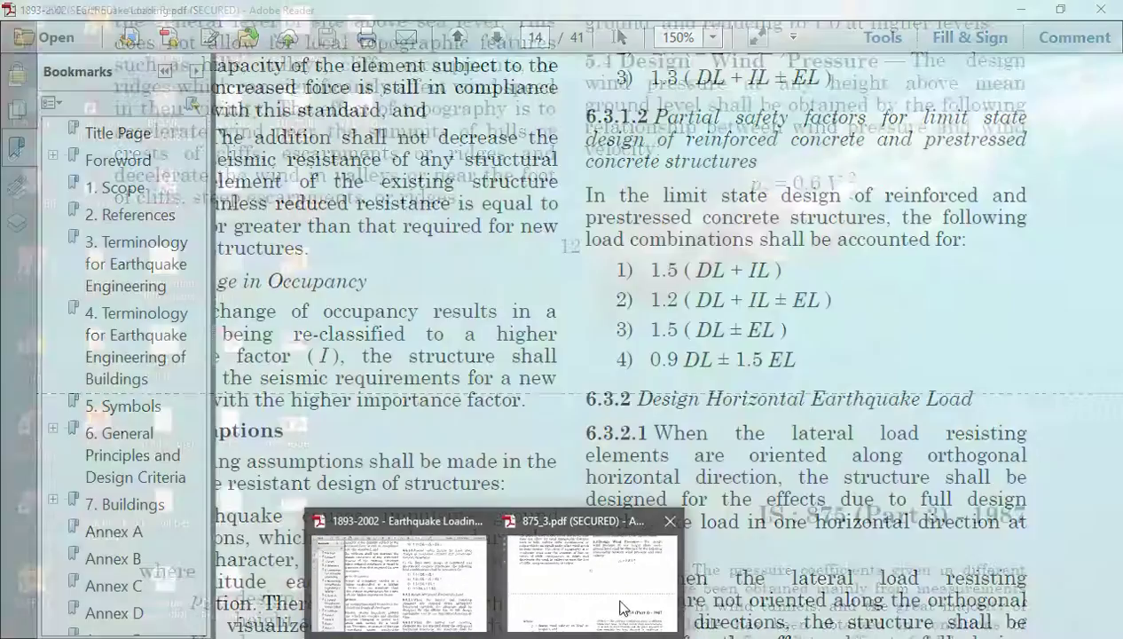
{"action": "left_click", "coordinate": [621, 599]}
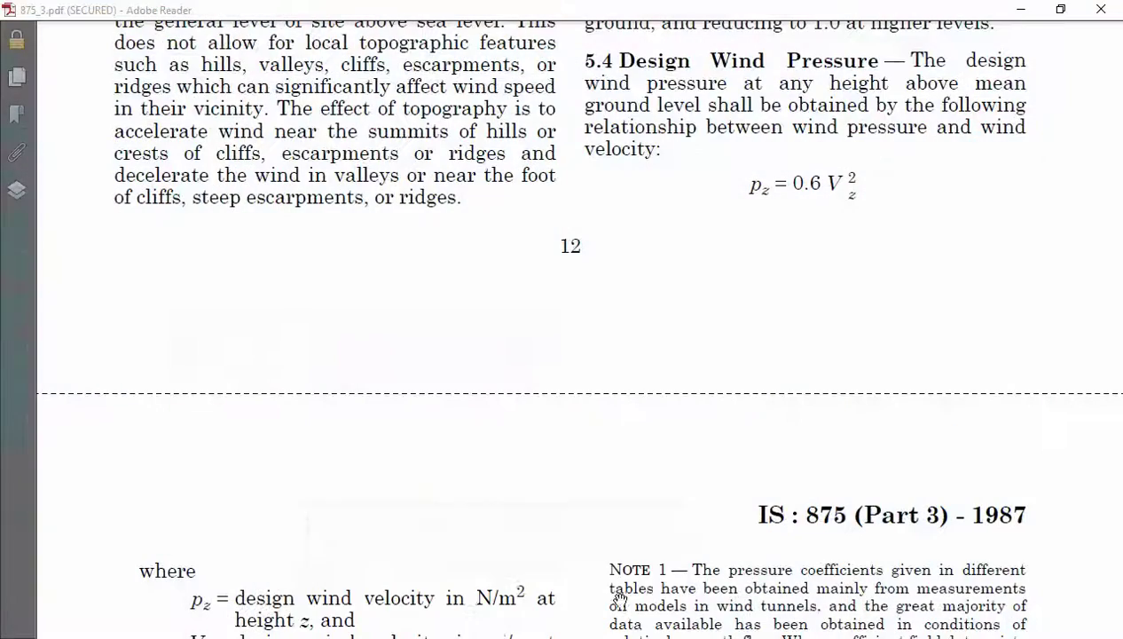
{"action": "scroll", "coordinate": [699, 500], "scroll_direction": "down", "scroll_amount": 15}
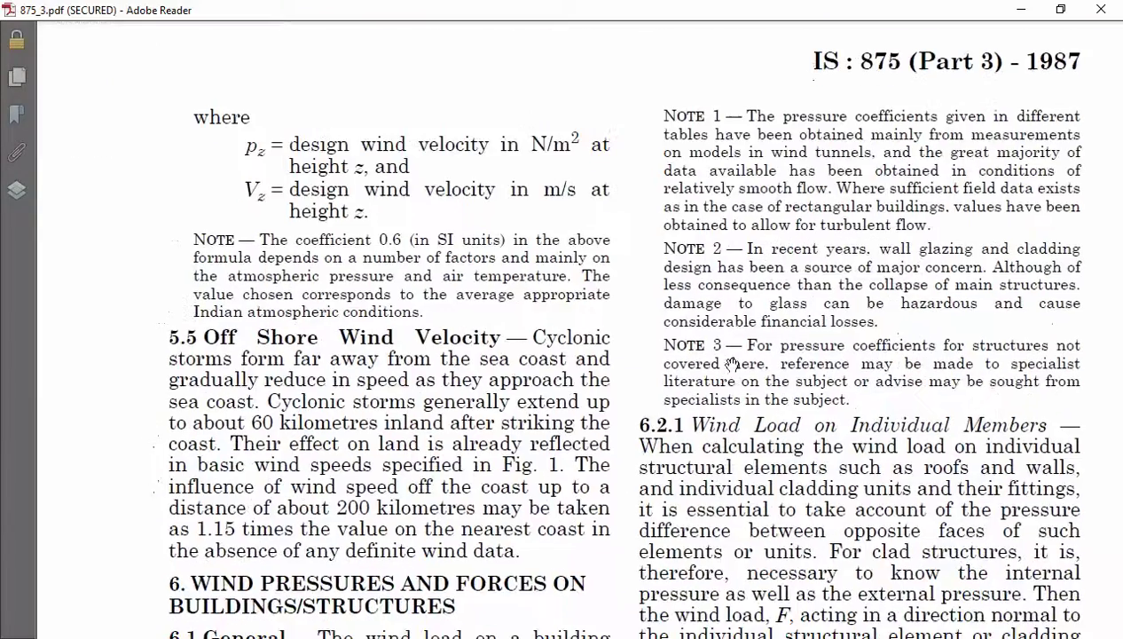
{"action": "scroll", "coordinate": [728, 308], "scroll_direction": "down", "scroll_amount": 4}
{"action": "scroll", "coordinate": [657, 293], "scroll_direction": "right", "scroll_amount": 1}
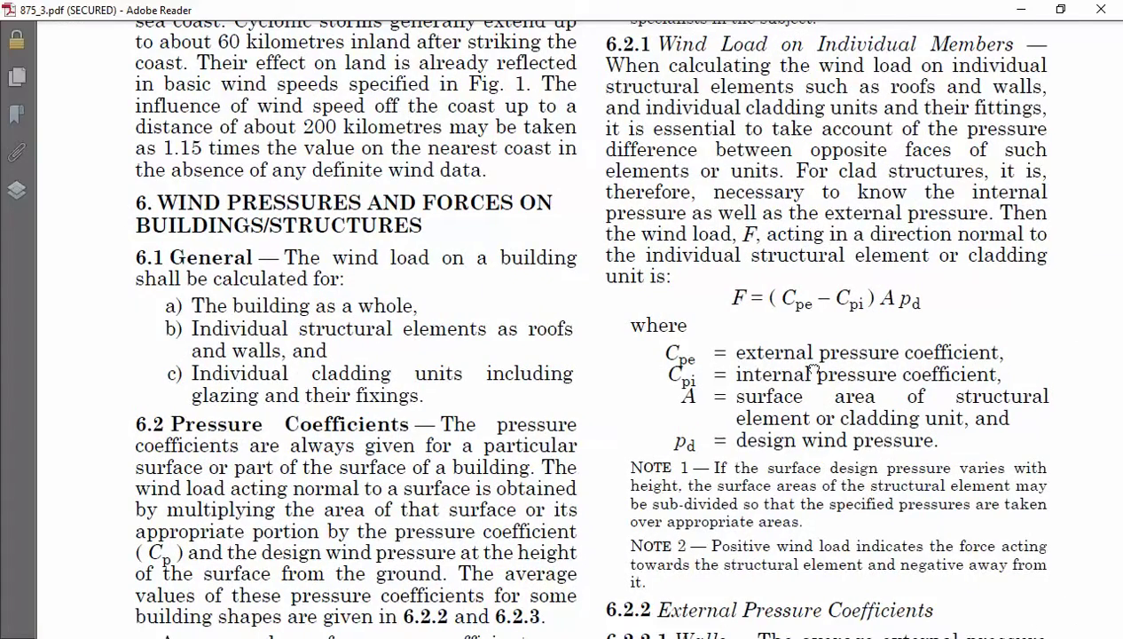
{"action": "scroll", "coordinate": [807, 211], "scroll_direction": "down", "scroll_amount": 2}
{"action": "scroll", "coordinate": [729, 169], "scroll_direction": "down", "scroll_amount": 5}
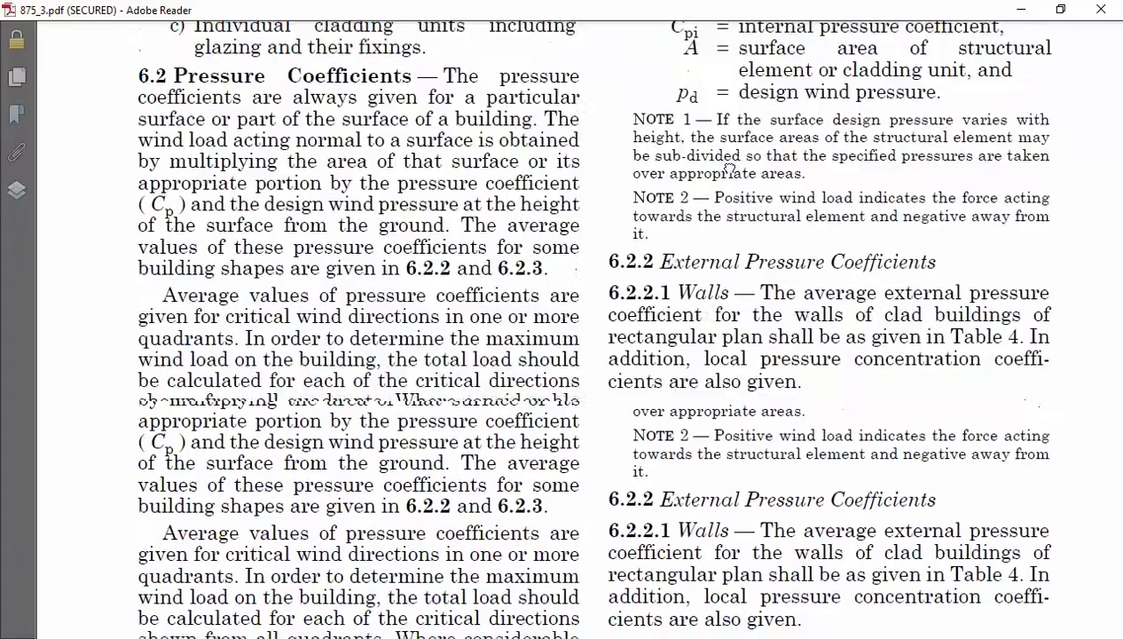
- Examine the external pressure coefficients for walls in Table 4 and for pitched roofs by roof angle in Table 5
{"action": "scroll", "coordinate": [729, 168], "scroll_direction": "down", "scroll_amount": 20}
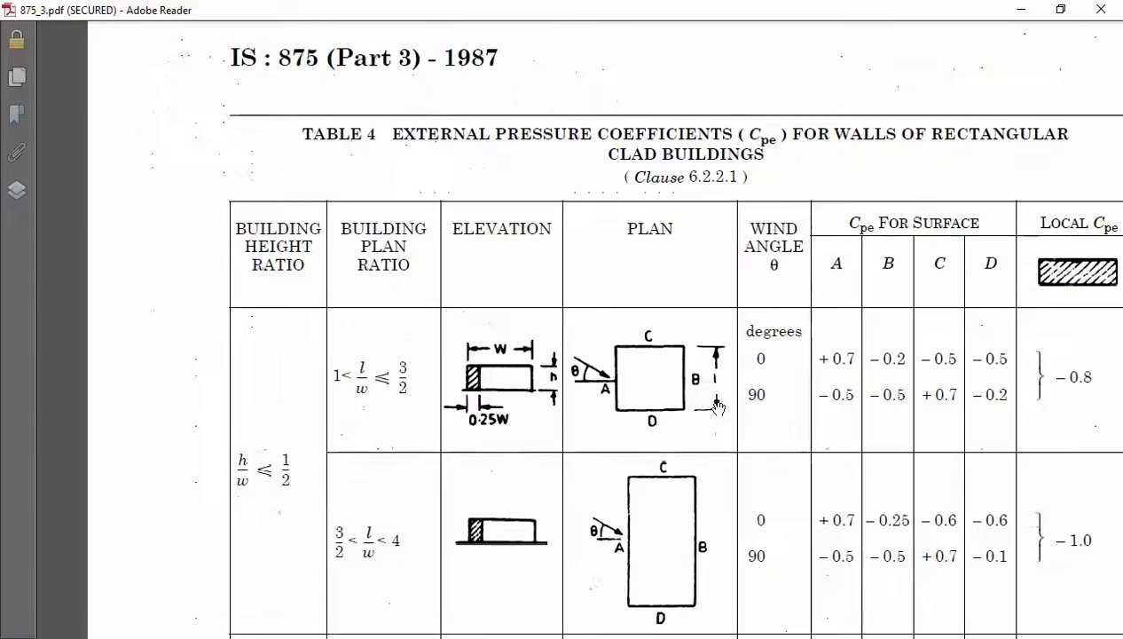
{"action": "scroll", "coordinate": [719, 405], "scroll_direction": "down", "scroll_amount": 8}
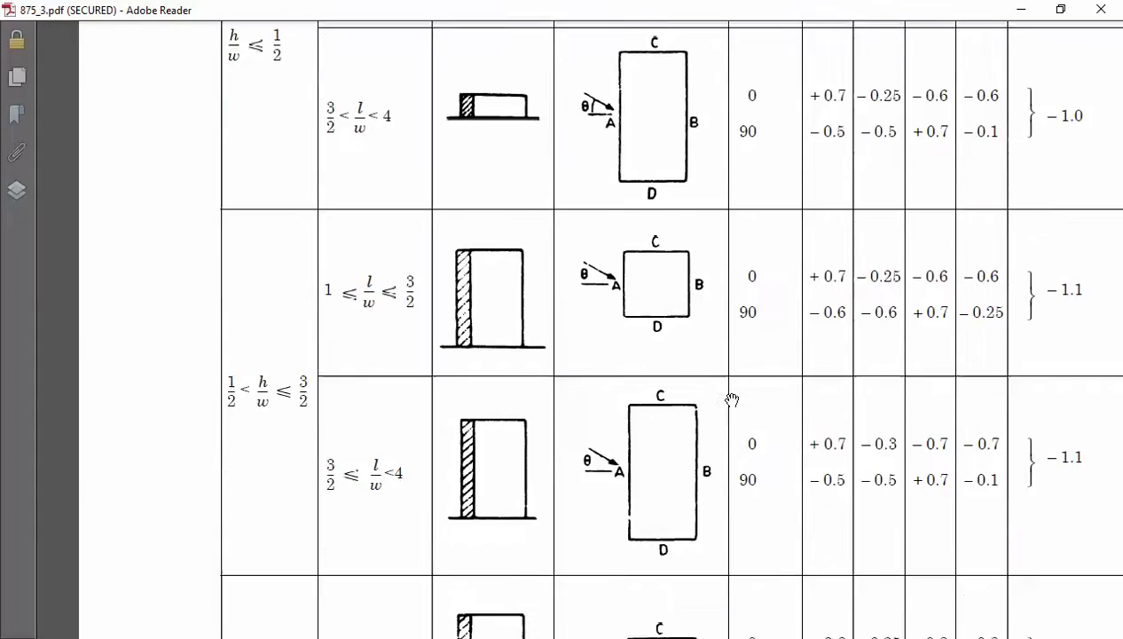
{"action": "scroll", "coordinate": [732, 400], "scroll_direction": "down", "scroll_amount": 20}
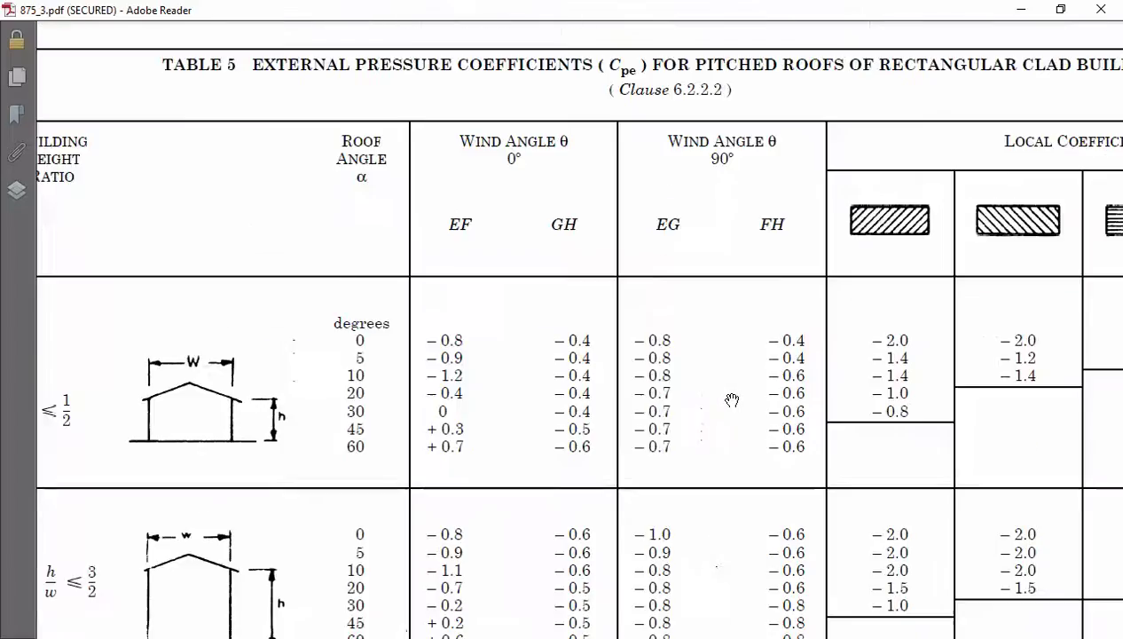
{"action": "scroll", "coordinate": [732, 400], "scroll_direction": "down", "scroll_amount": 11}
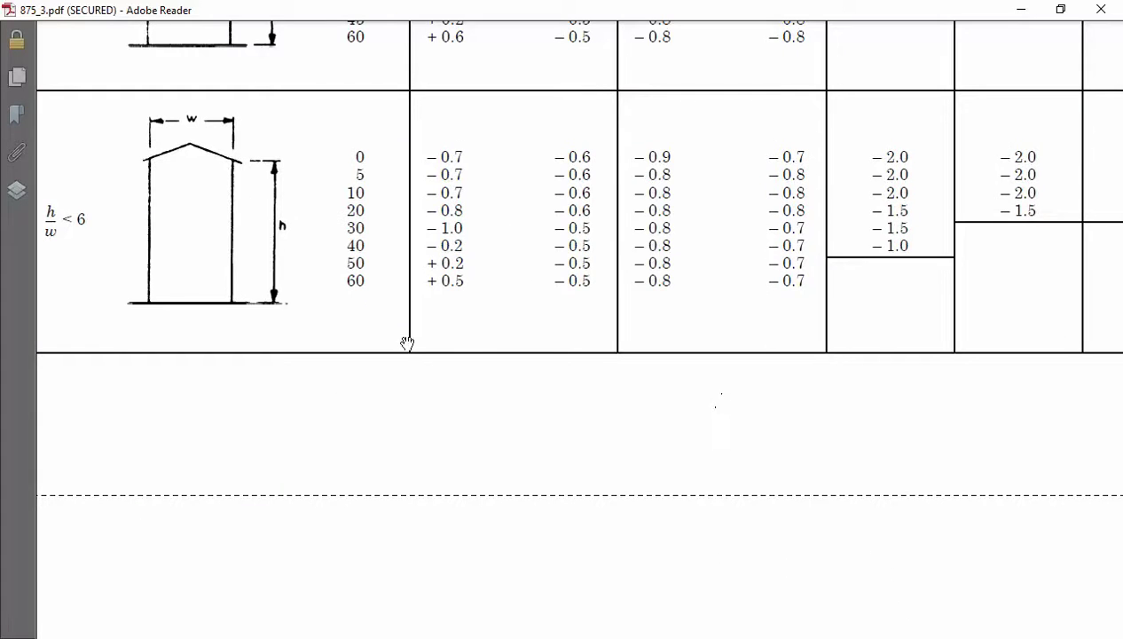
{"action": "left_click_drag", "start_coordinate": [398, 331], "coordinate": [604, 522]}
{"action": "scroll", "coordinate": [656, 402], "scroll_direction": "down", "scroll_amount": 1, "text": "ctrl"}
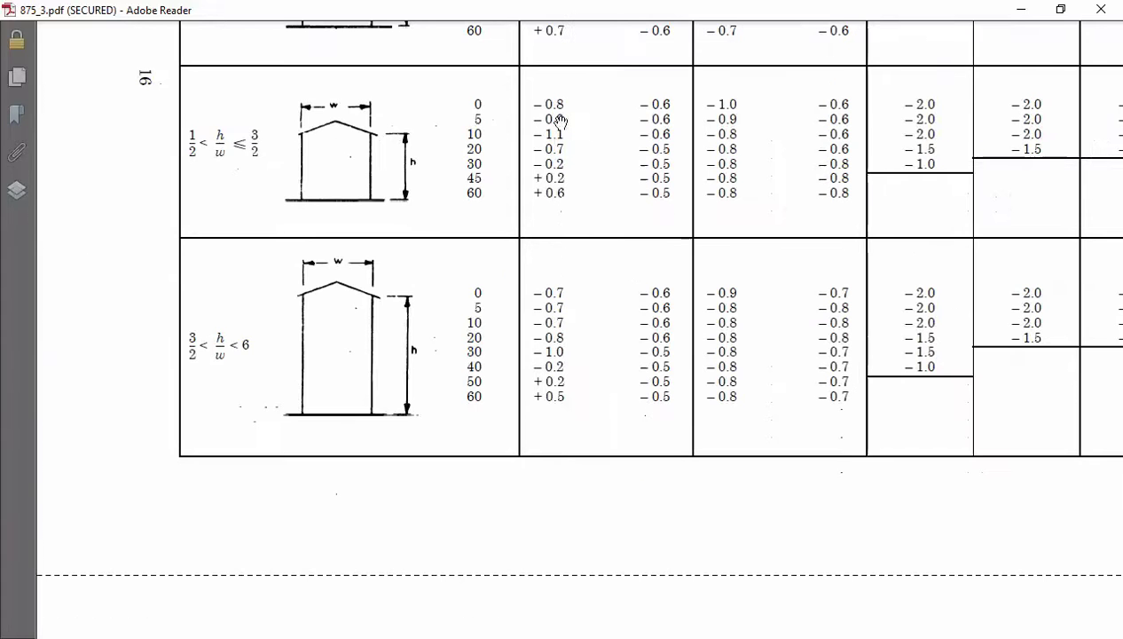
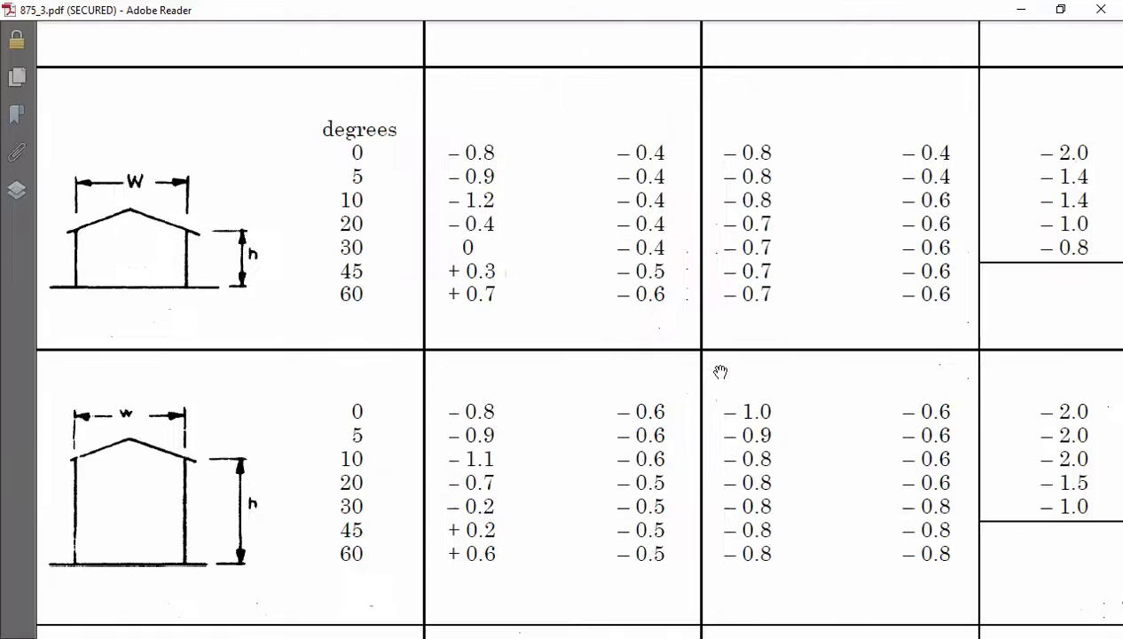
{"action": "key", "text": "ctrl+minus"}
{"action": "scroll", "coordinate": [599, 278], "scroll_direction": "up", "scroll_amount": 5}
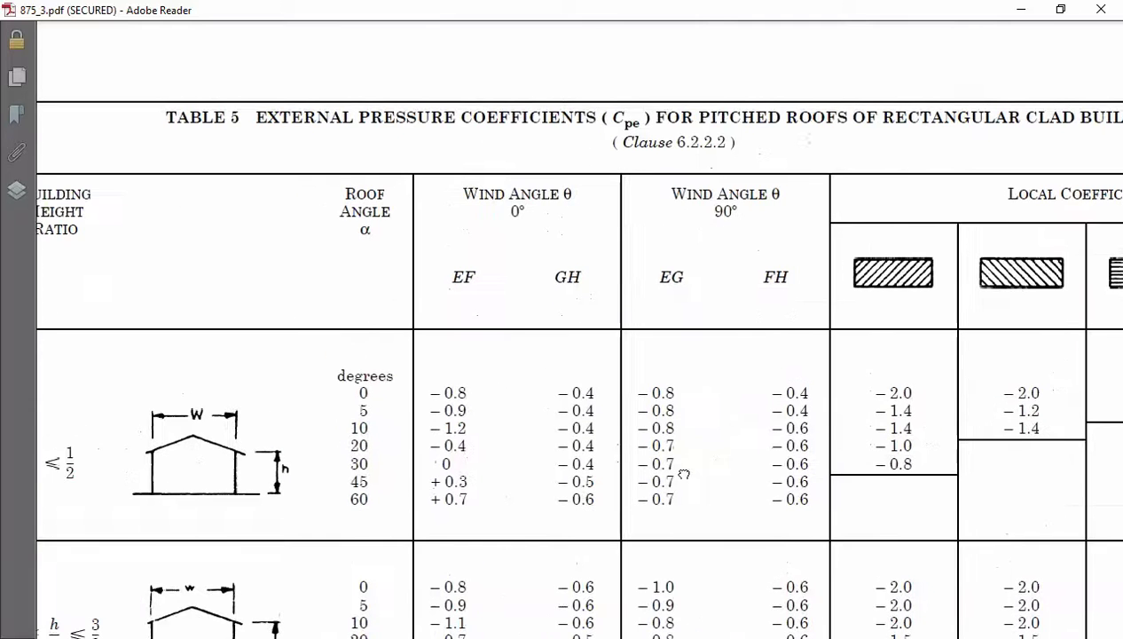
{"action": "scroll", "coordinate": [504, 178], "scroll_direction": "down", "scroll_amount": 2}
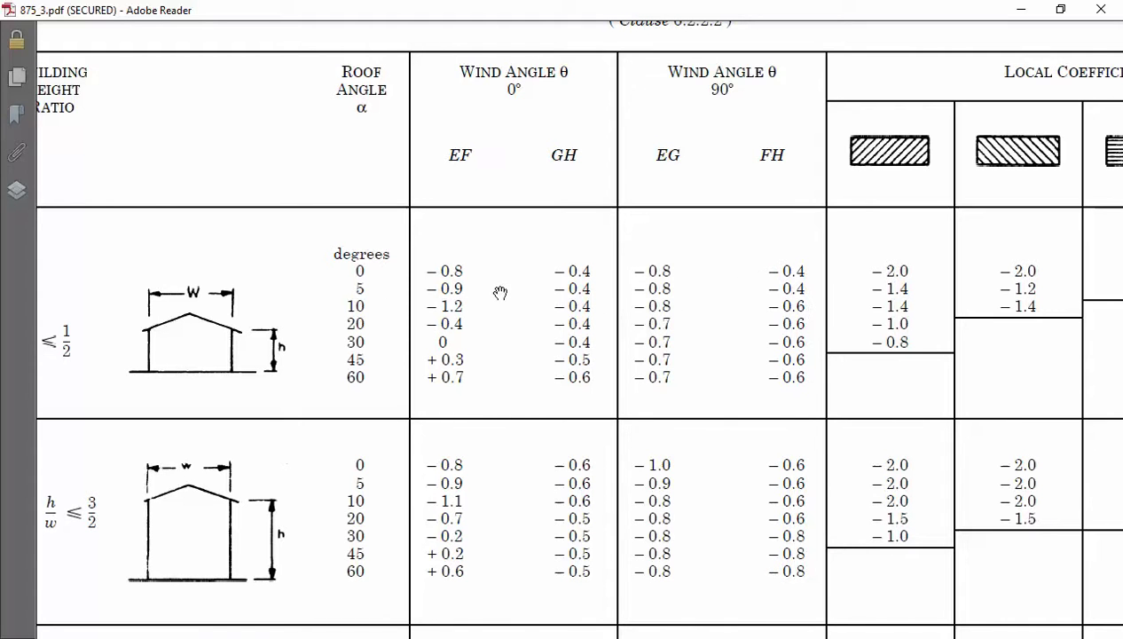
{"action": "scroll", "coordinate": [494, 293], "scroll_direction": "up", "scroll_amount": 1, "text": "ctrl"}
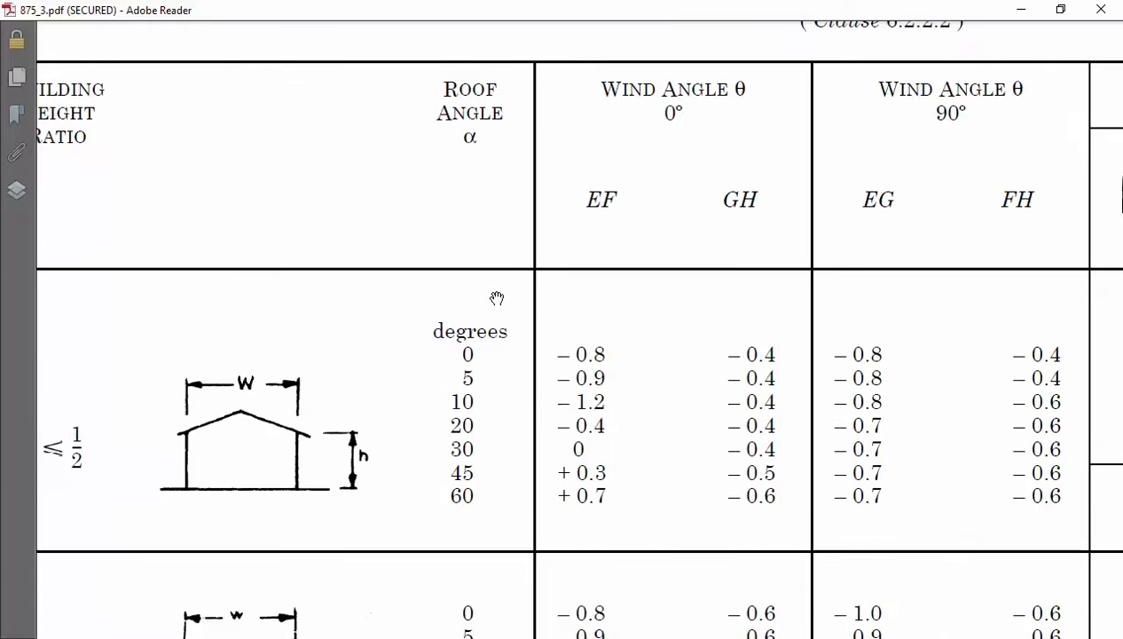
{"action": "left_click_drag", "start_coordinate": [536, 390], "coordinate": [479, 296]}
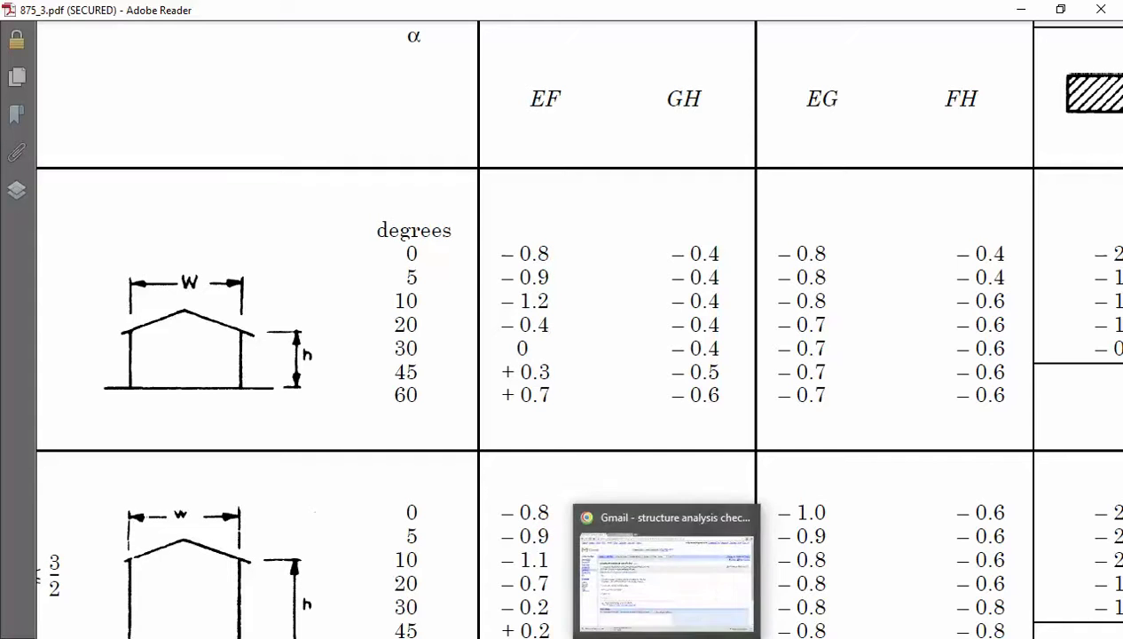
- Switch to the Excel footing pressure workbook, label cell E12 "Cpe=" and enter =-0.8 in F12
{"action": "left_click", "coordinate": [577, 613]}
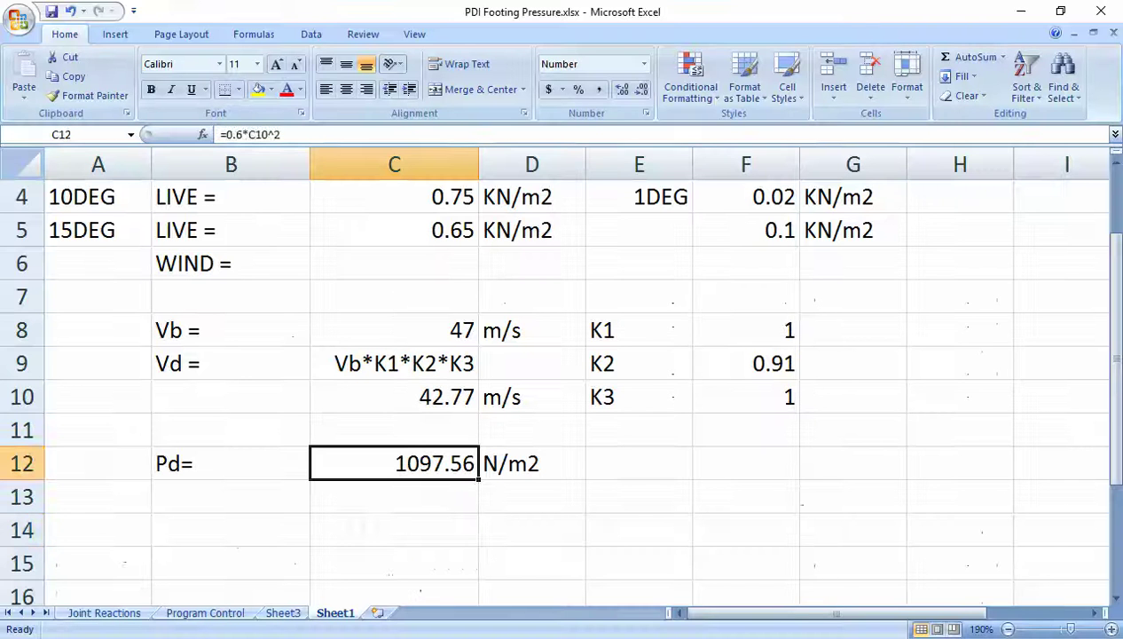
{"action": "left_click", "coordinate": [411, 519]}
{"action": "left_click", "coordinate": [411, 502]}
{"action": "left_click", "coordinate": [662, 463]}
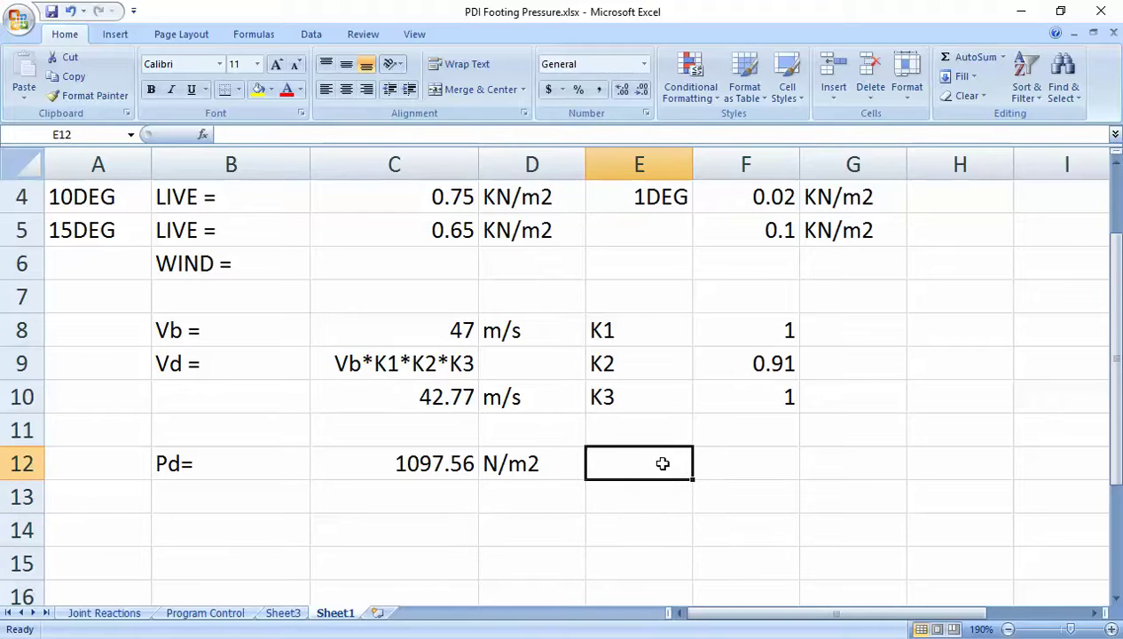
{"action": "type", "text": "Cpe"}
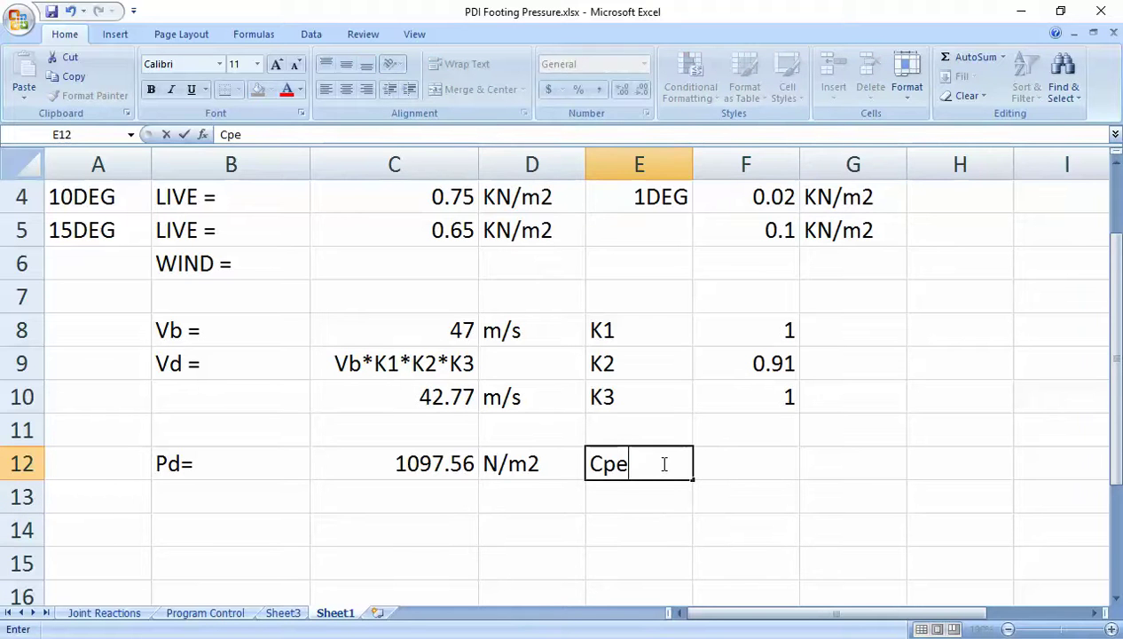
{"action": "type", "text": "="}
{"action": "key", "text": "Tab"}
{"action": "type", "text": "="}
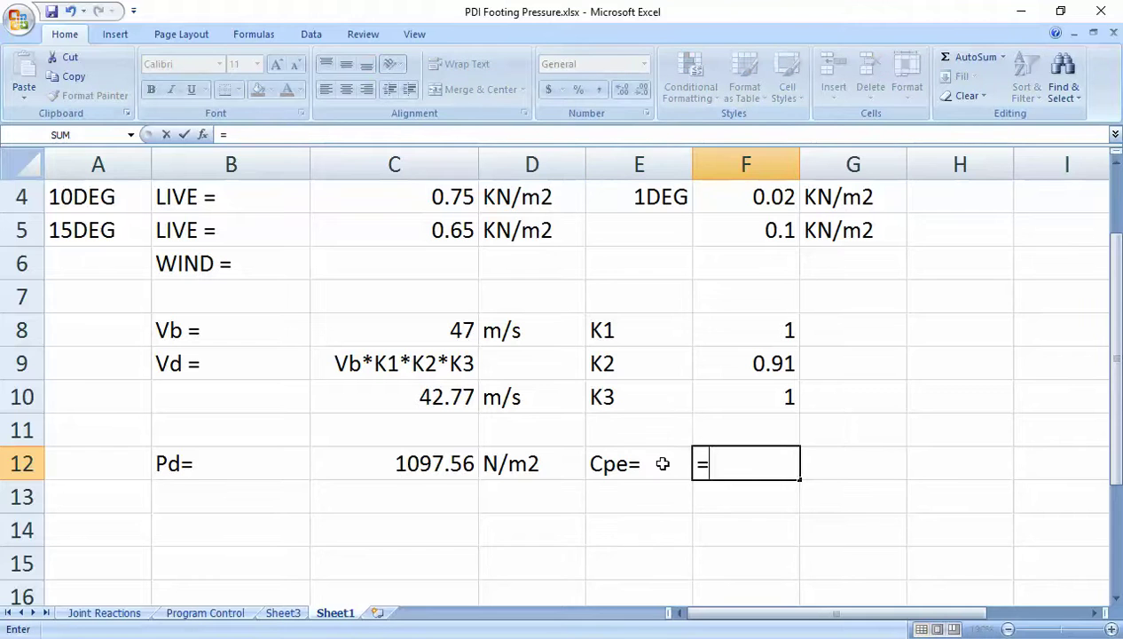
{"action": "type", "text": "-0.8"}
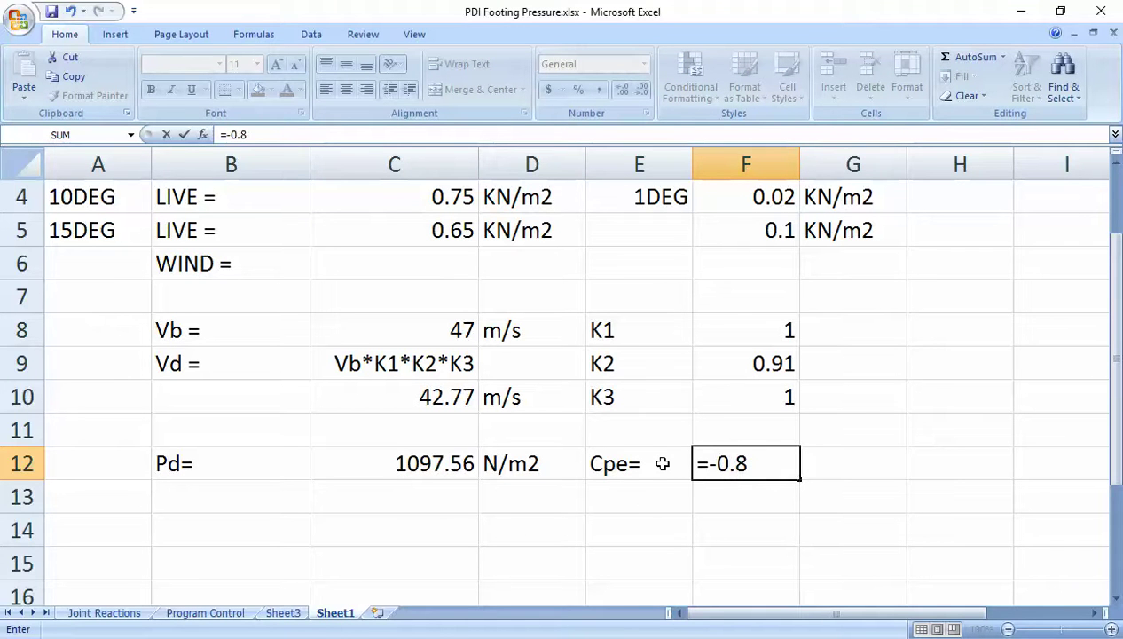
{"action": "key", "text": "Return"}
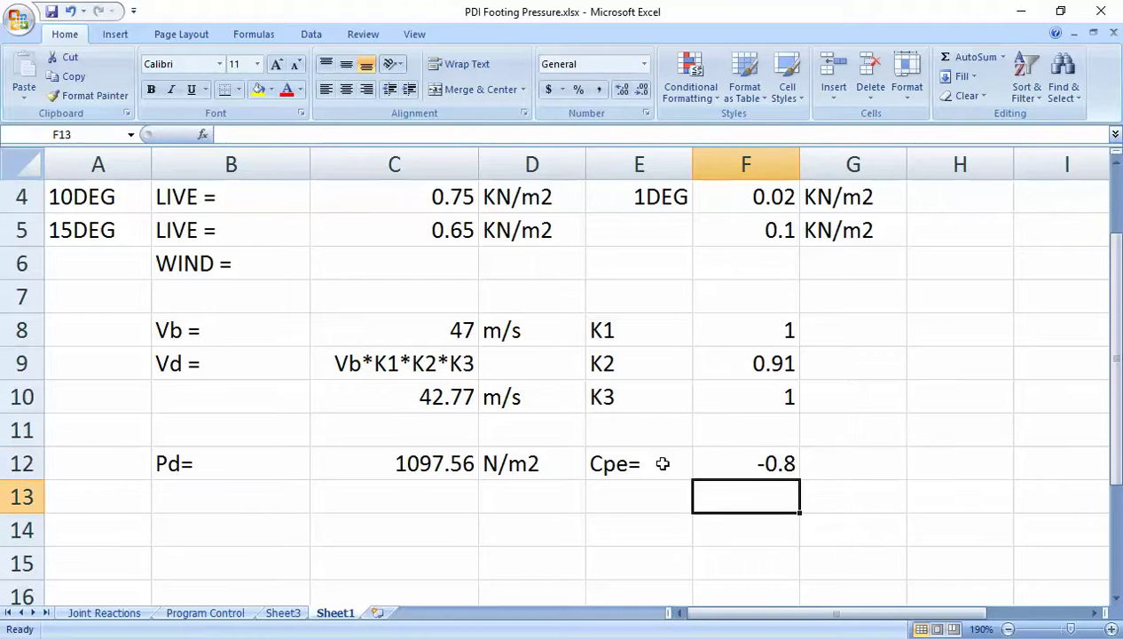
- Label cell E13 "Cpi=" and enter internal pressure coefficients of +0.7 in F13 and -0.7 in G13
{"action": "left_click", "coordinate": [620, 504]}
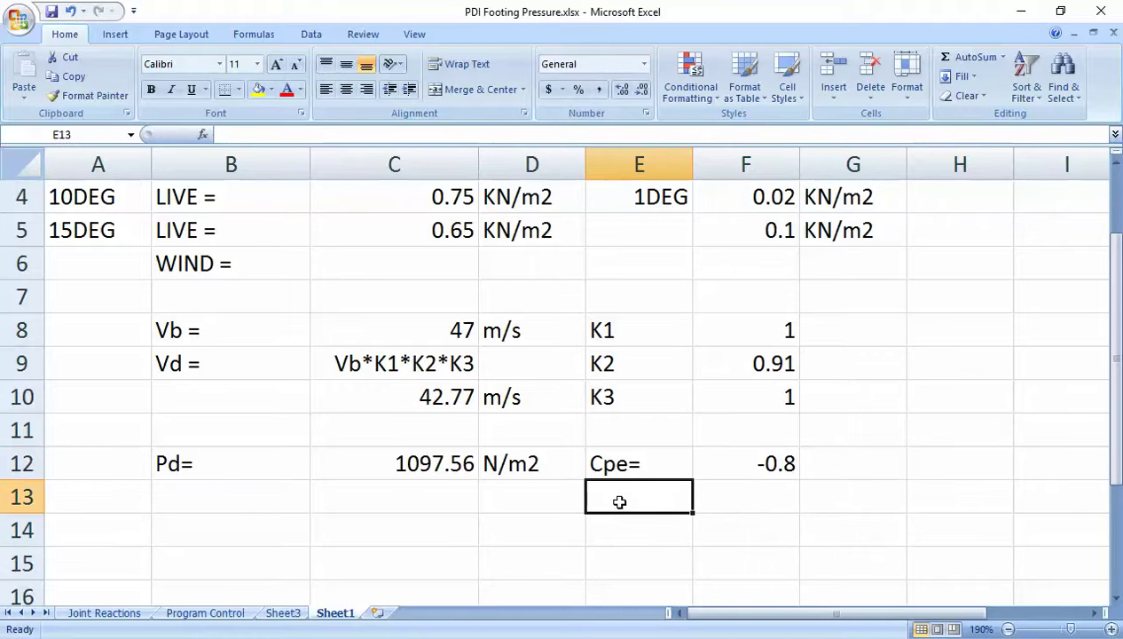
{"action": "type", "text": "Cpi"}
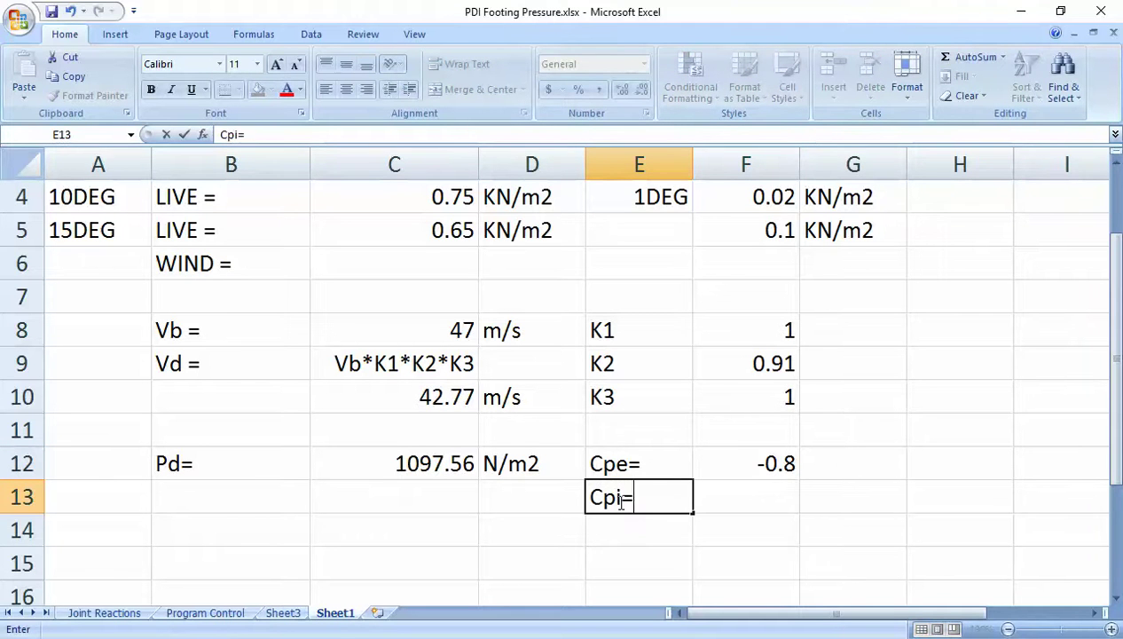
{"action": "type", "text": "="}
{"action": "left_click", "coordinate": [727, 553]}
{"action": "left_click", "coordinate": [721, 532]}
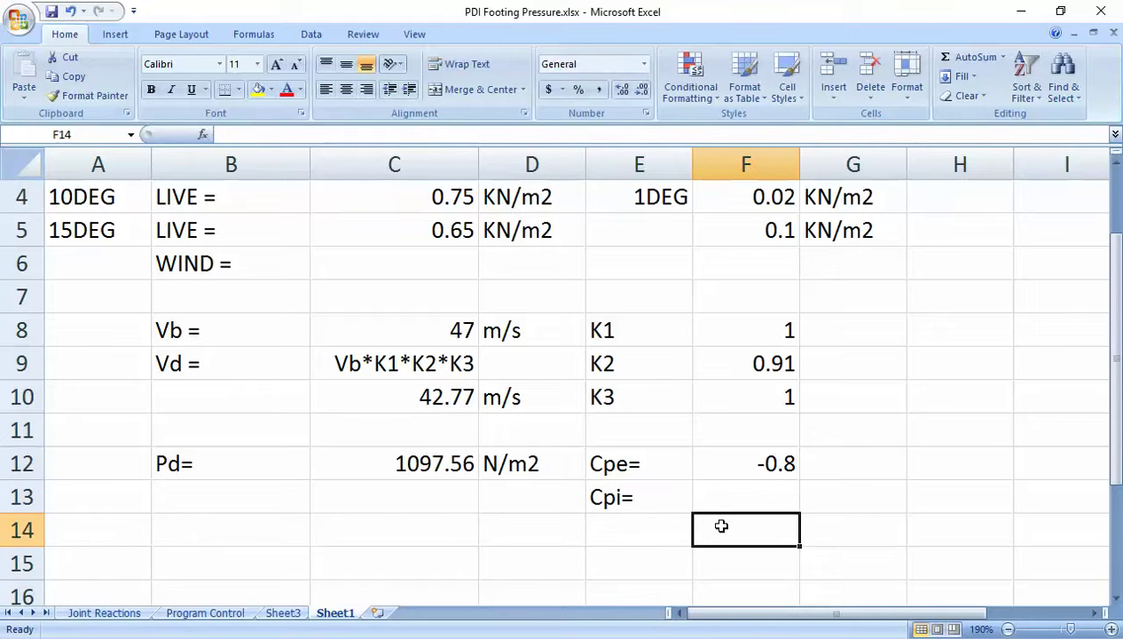
{"action": "left_click", "coordinate": [726, 499]}
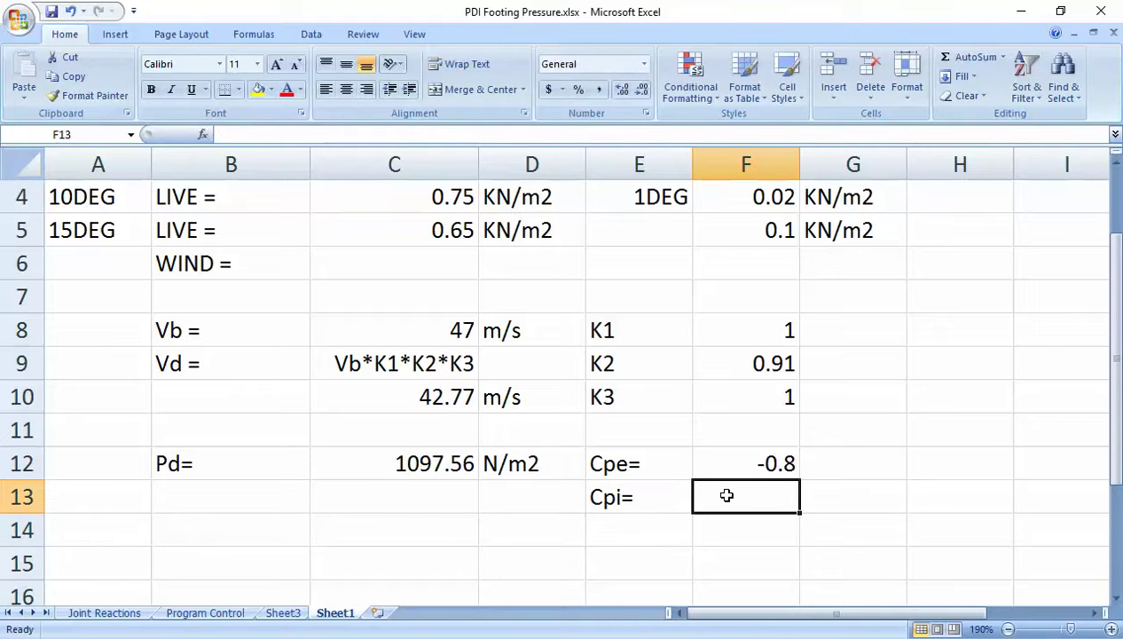
{"action": "type", "text": "+"}
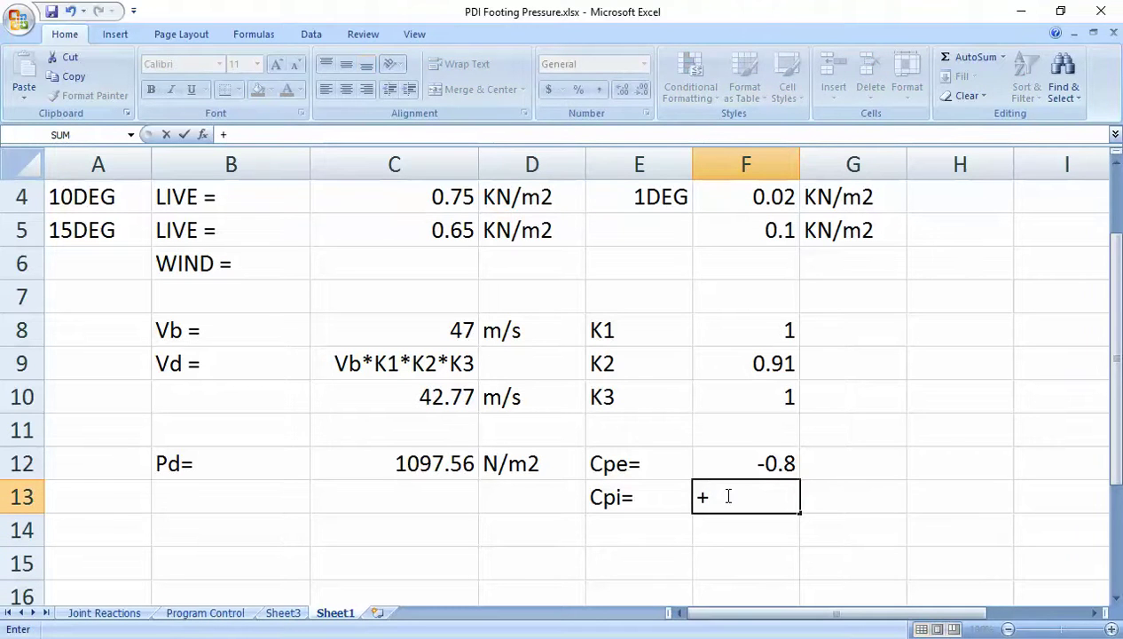
{"action": "type", "text": "0.7"}
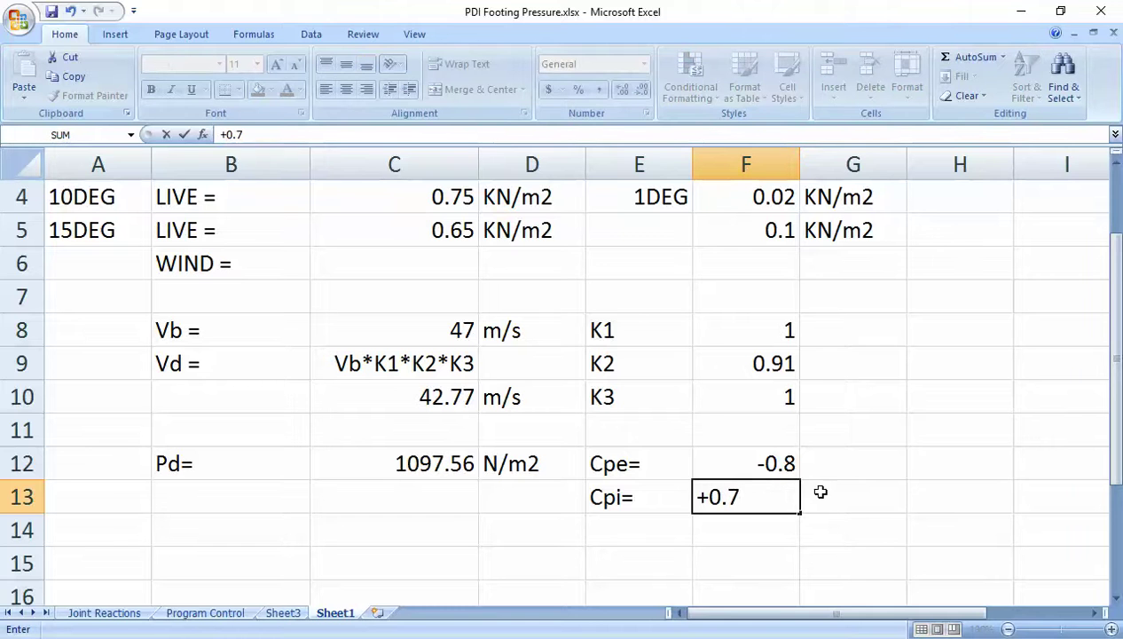
{"action": "left_click", "coordinate": [830, 492]}
{"action": "type", "text": "-0.7"}
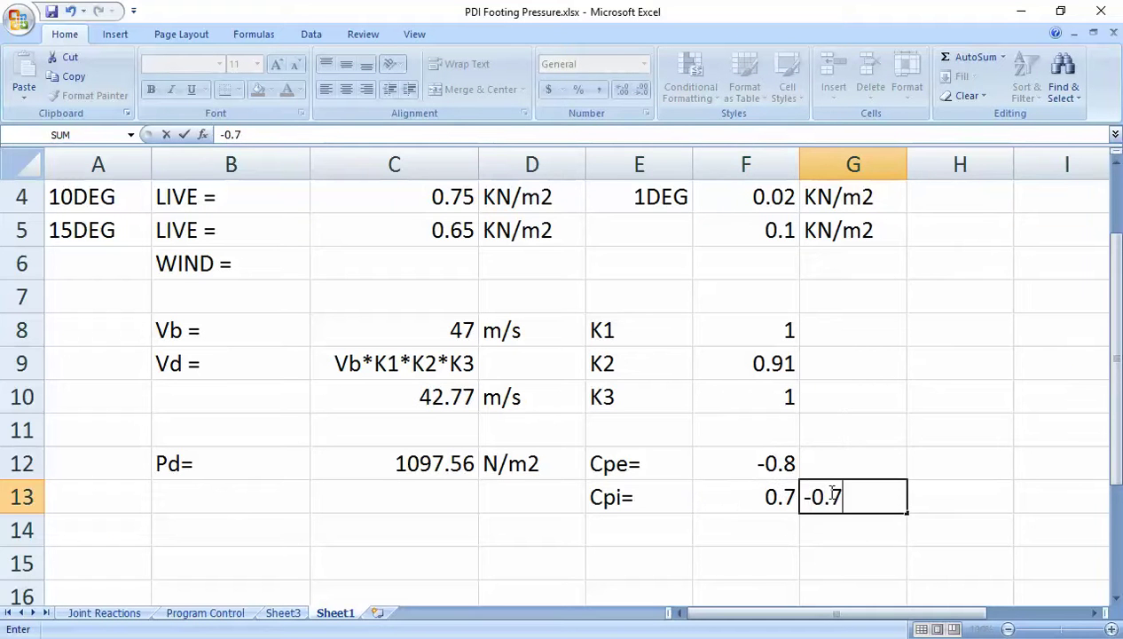
{"action": "key", "text": "Return"}
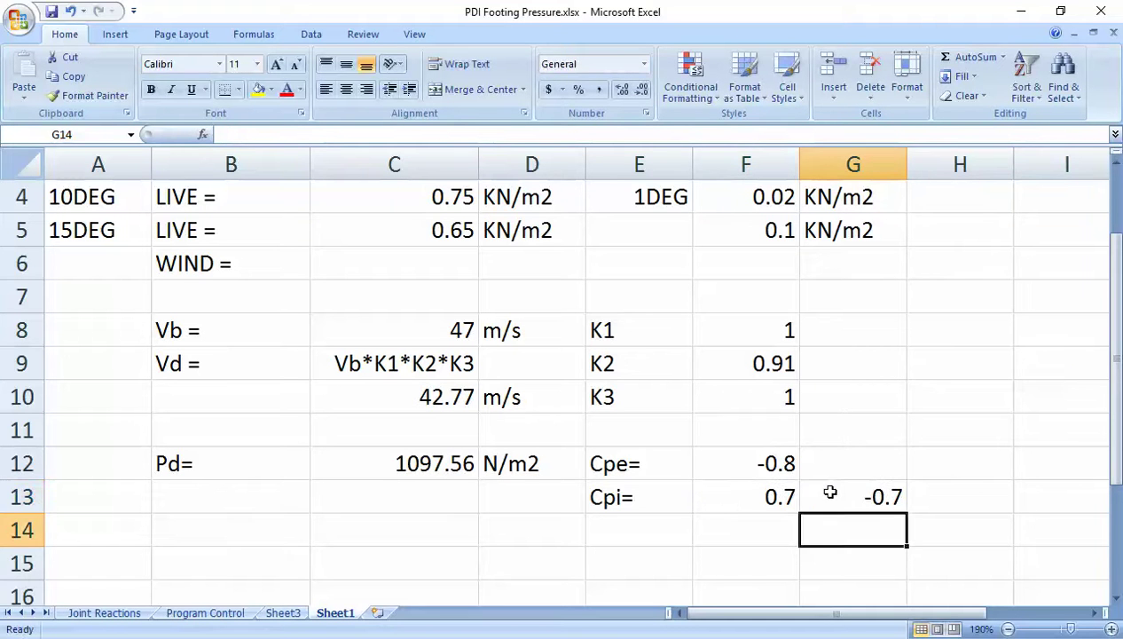
- Copy the Cpe value from F12 into G12, above the negative Cpi value
{"action": "left_click", "coordinate": [757, 499]}
{"action": "left_click", "coordinate": [761, 459]}
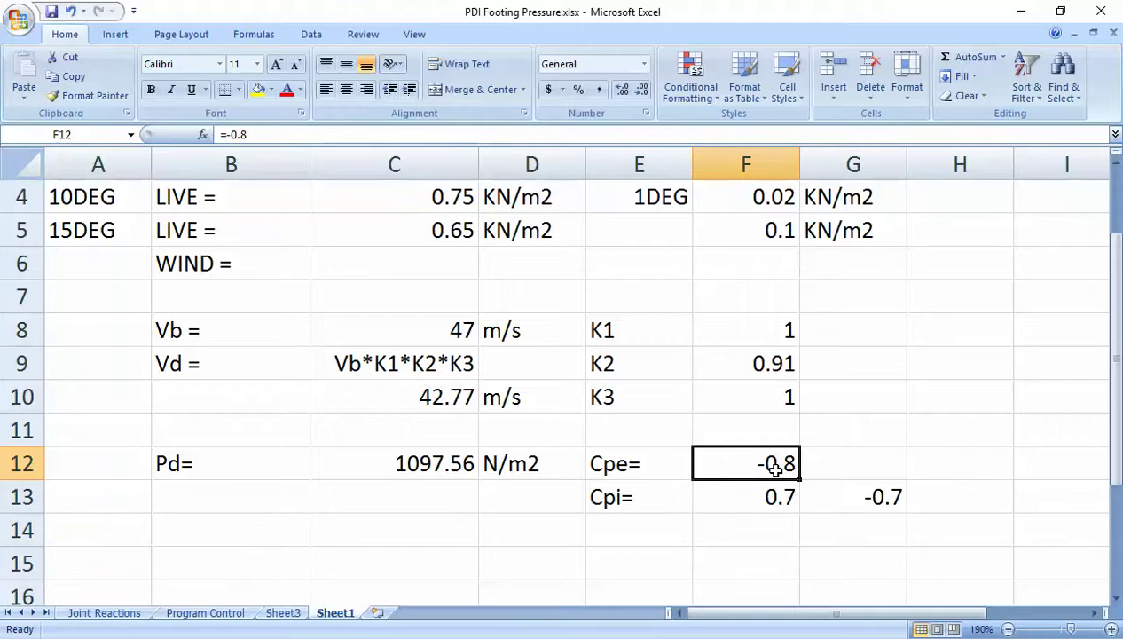
{"action": "key", "text": "ctrl+c"}
{"action": "left_click", "coordinate": [841, 470]}
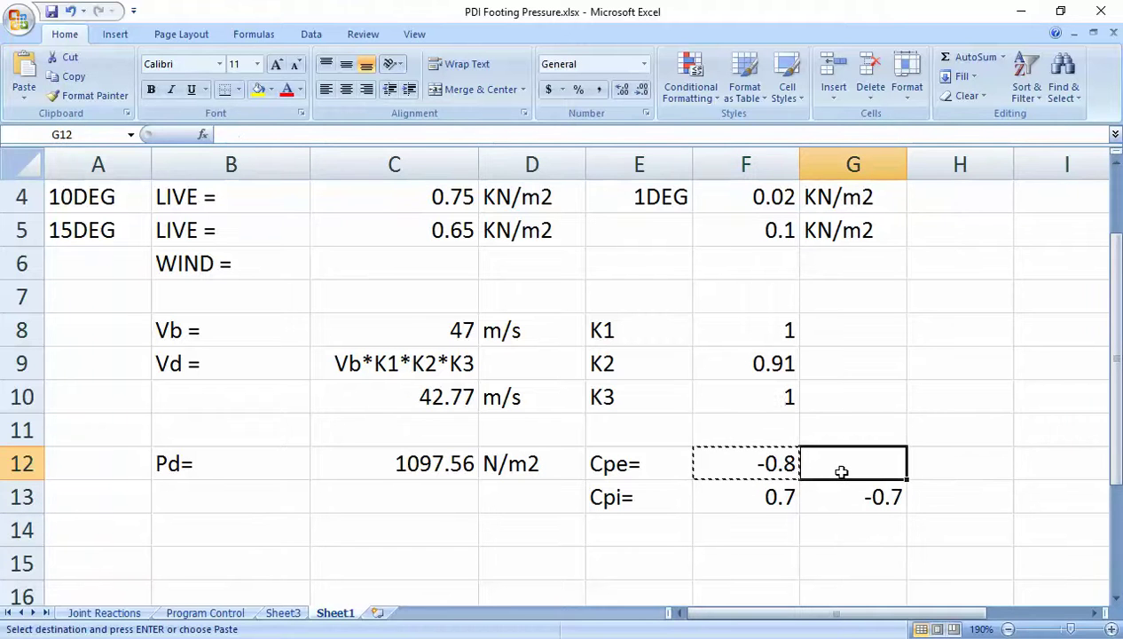
{"action": "key", "text": "Return"}
{"action": "left_click", "coordinate": [833, 529]}
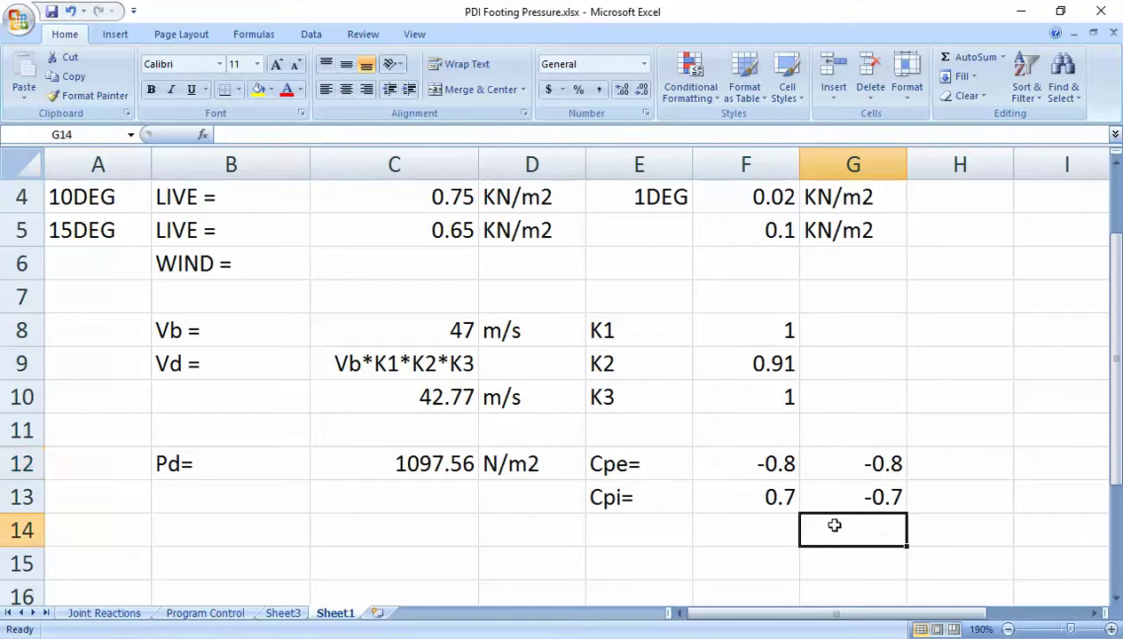
- Compare the Cpe and Cpi entries in rows 12 and 13 with the pitched-roof coefficients in 875_3.pdf in Adobe Reader, returning to Excel
{"action": "left_click", "coordinate": [784, 468]}
{"action": "left_click", "coordinate": [839, 459]}
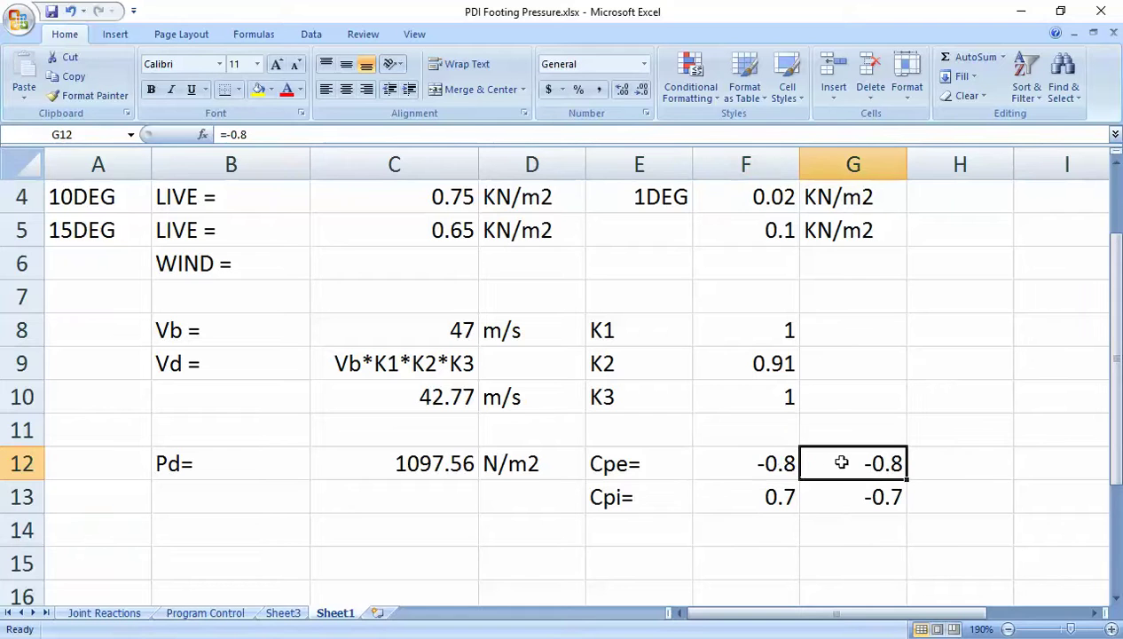
{"action": "left_click", "coordinate": [759, 457]}
{"action": "left_click", "coordinate": [843, 460]}
{"action": "left_click", "coordinate": [763, 457]}
{"action": "left_click", "coordinate": [865, 460]}
{"action": "left_click", "coordinate": [774, 453]}
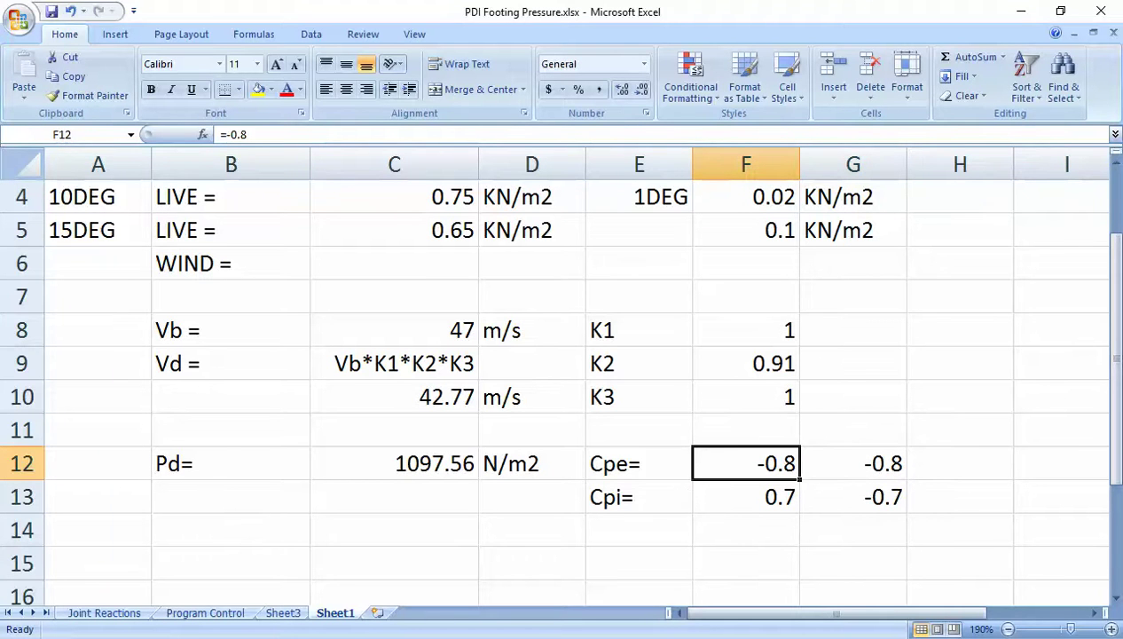
{"action": "left_click", "coordinate": [568, 595]}
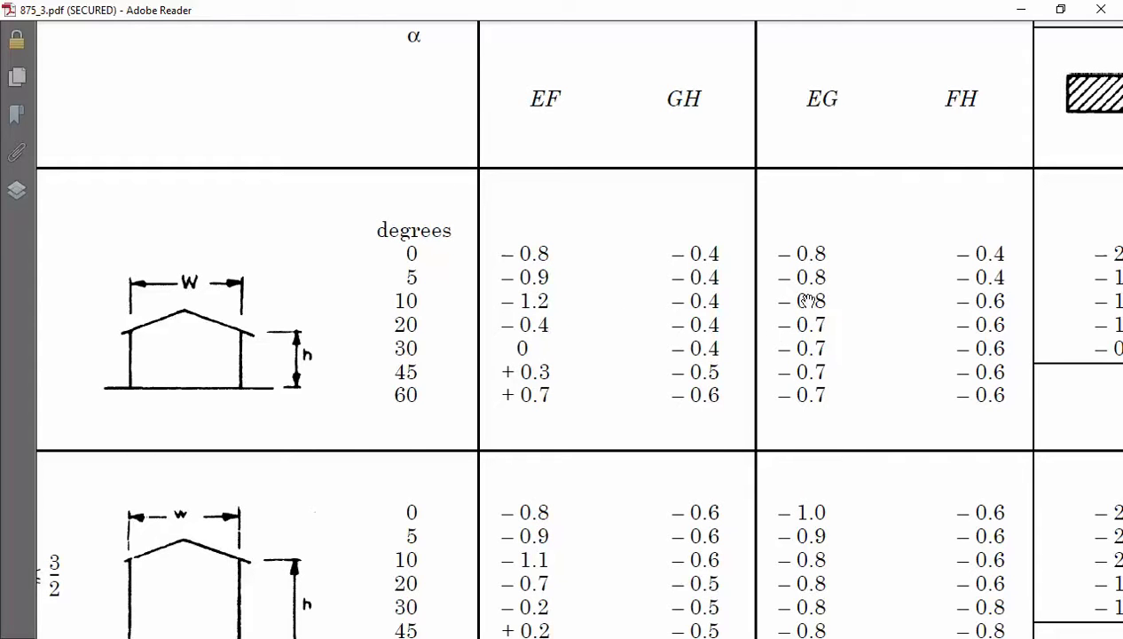
{"action": "key", "text": "alt+Tab"}
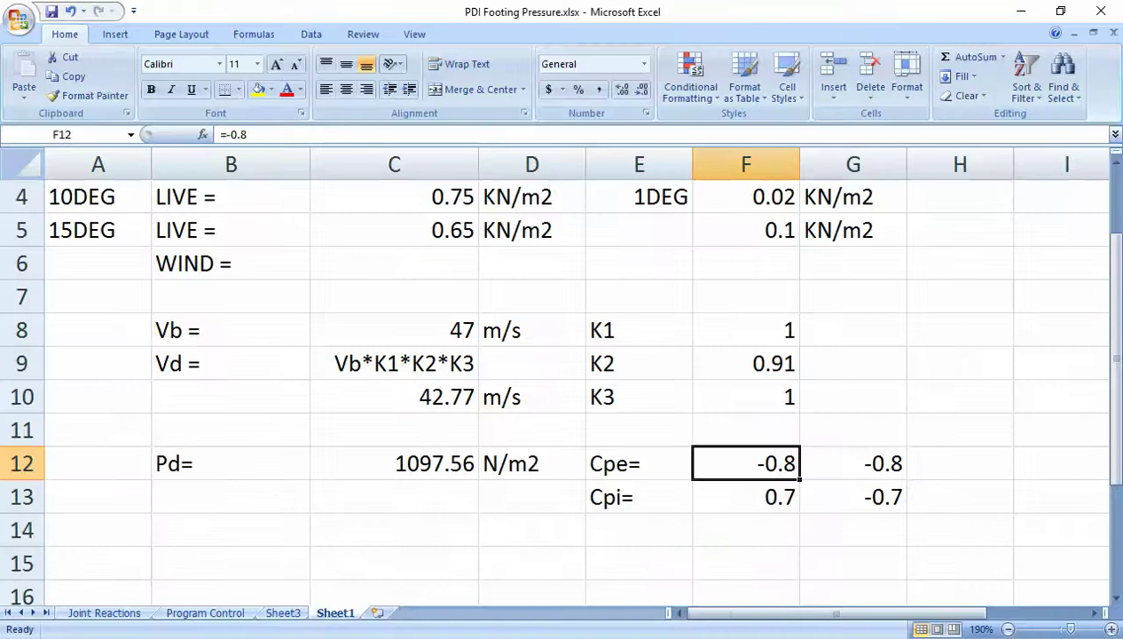
{"action": "left_click", "coordinate": [751, 499]}
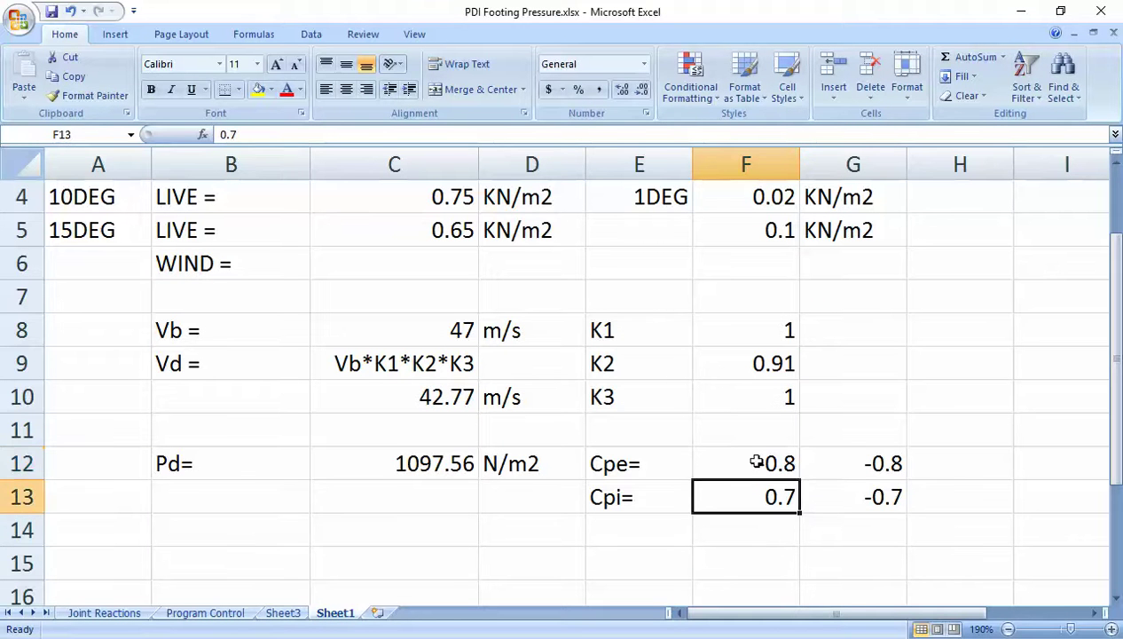
{"action": "left_click", "coordinate": [749, 457]}
{"action": "key", "text": "alt+Tab"}
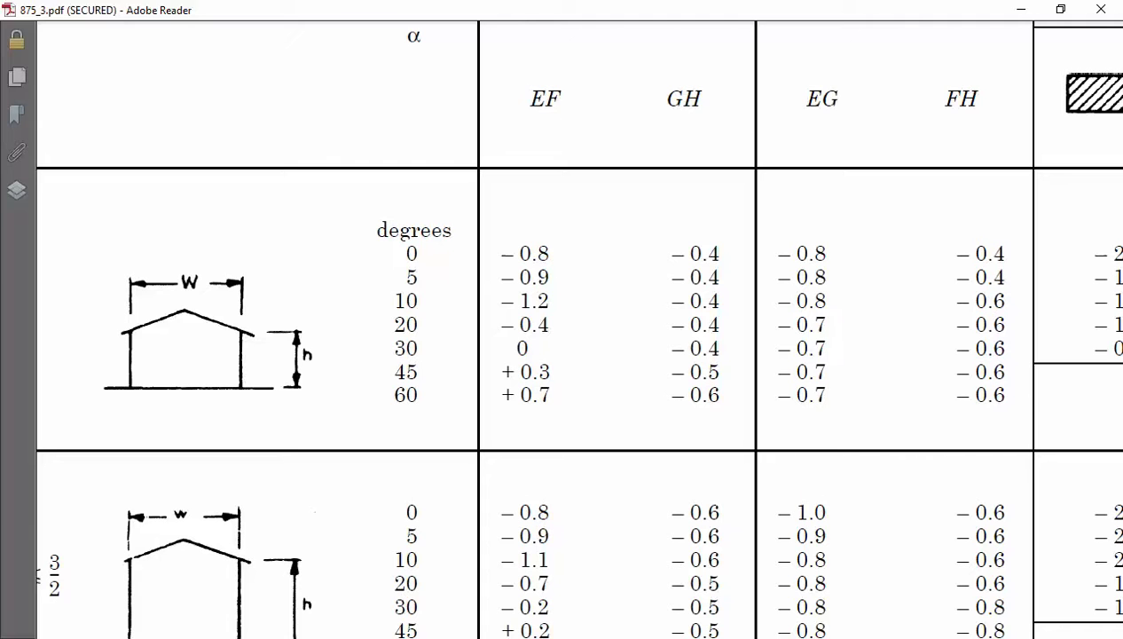
{"action": "key", "text": "alt+Tab"}
{"action": "left_click", "coordinate": [741, 495]}
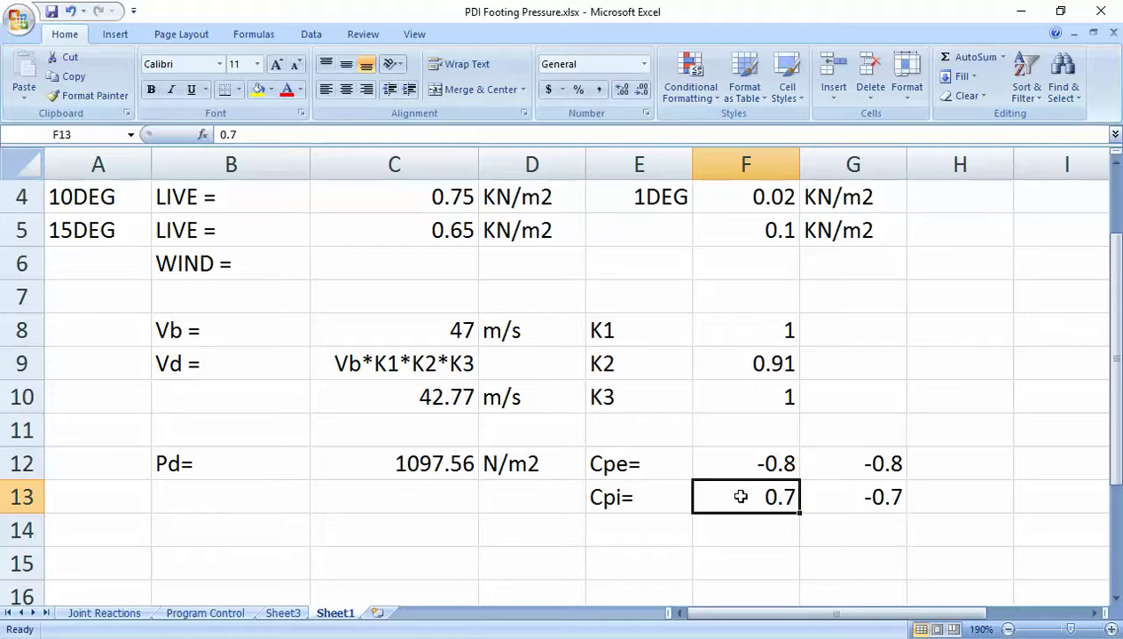
{"action": "left_click", "coordinate": [736, 521]}
{"action": "left_click", "coordinate": [756, 490]}
{"action": "left_click", "coordinate": [751, 526]}
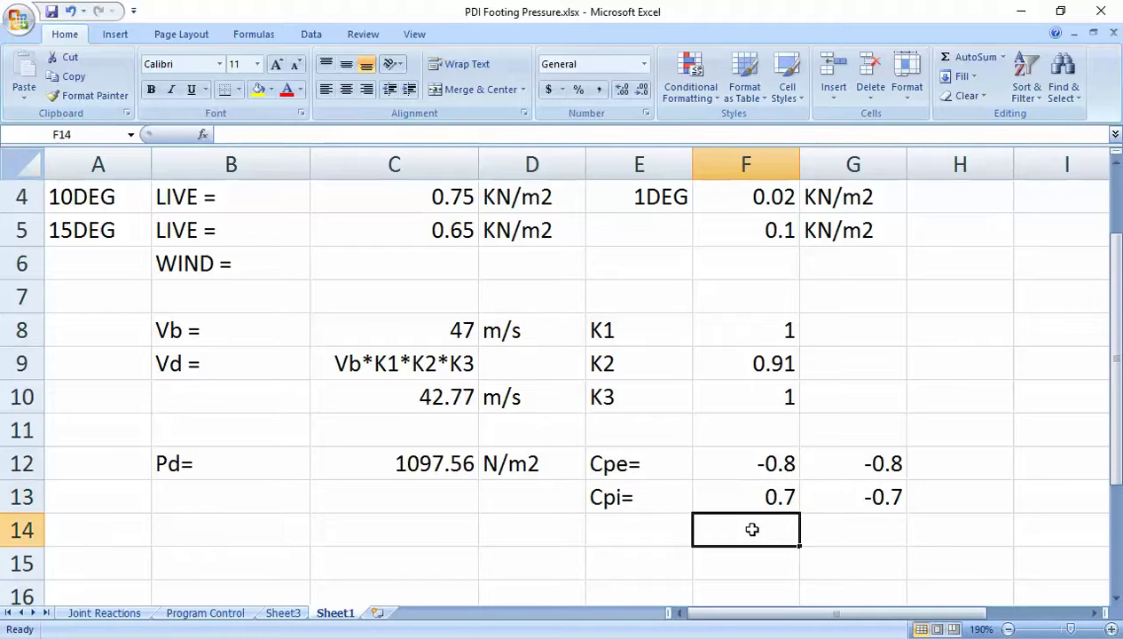
{"action": "left_click", "coordinate": [753, 497]}
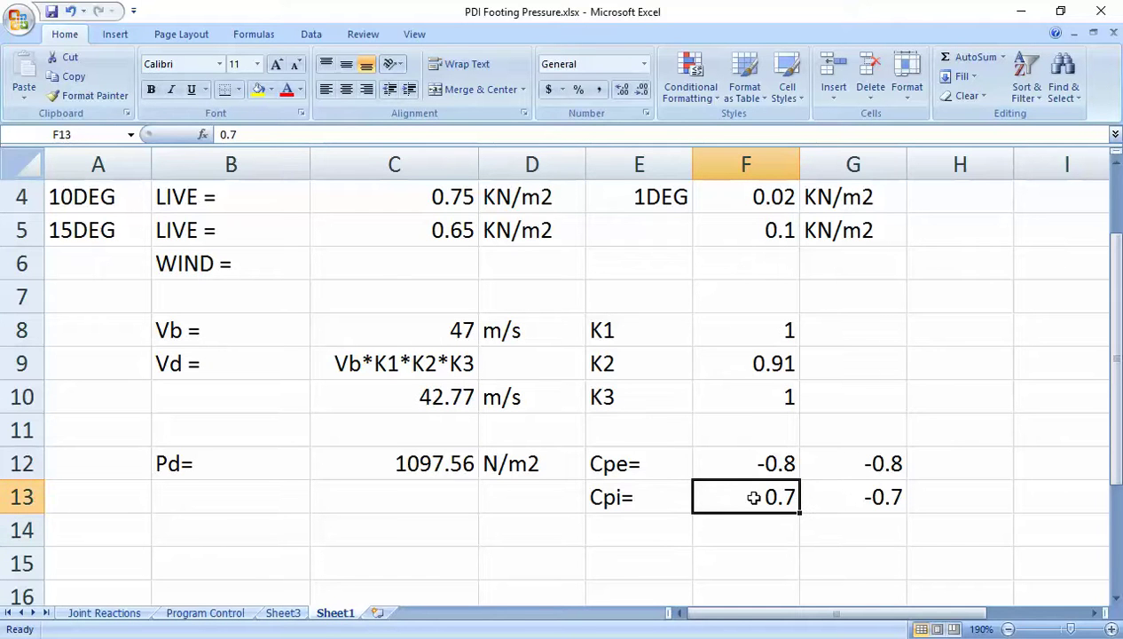
- Combine the first pair of coefficients in F14 with the formula =F12+F13
{"action": "left_click", "coordinate": [752, 525]}
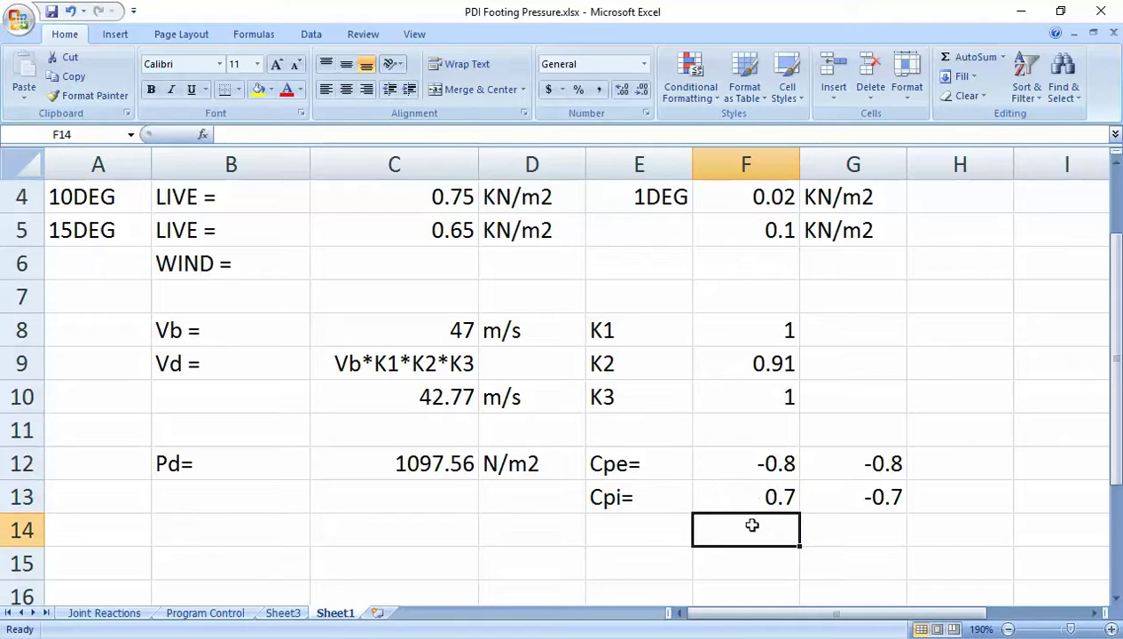
{"action": "type", "text": "="}
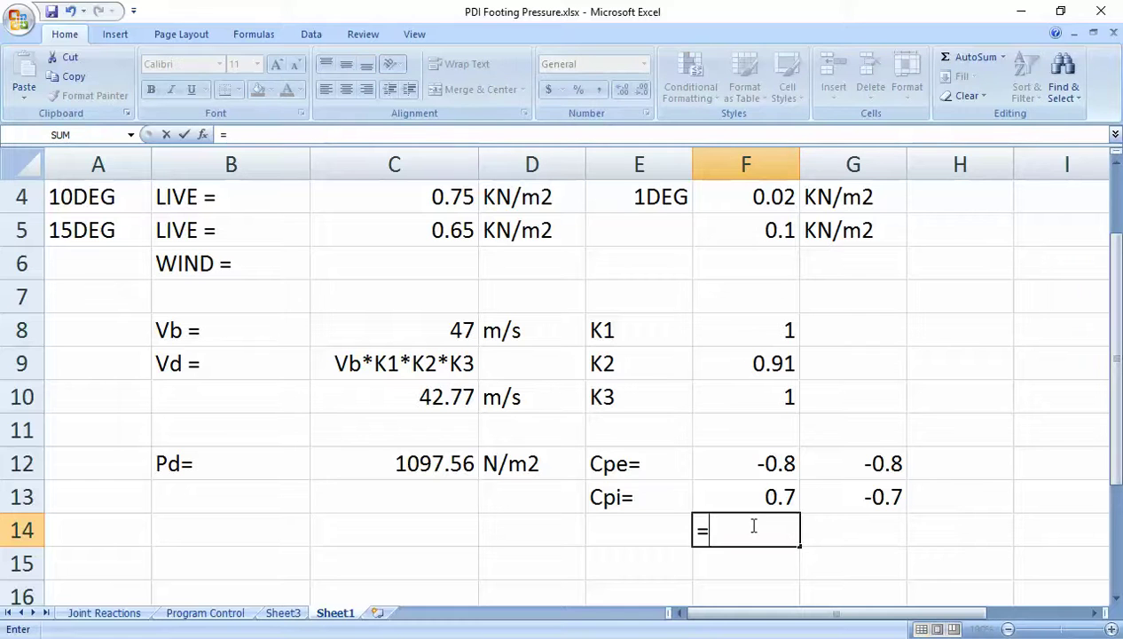
{"action": "left_click", "coordinate": [763, 460]}
{"action": "type", "text": "+"}
{"action": "left_click", "coordinate": [743, 490]}
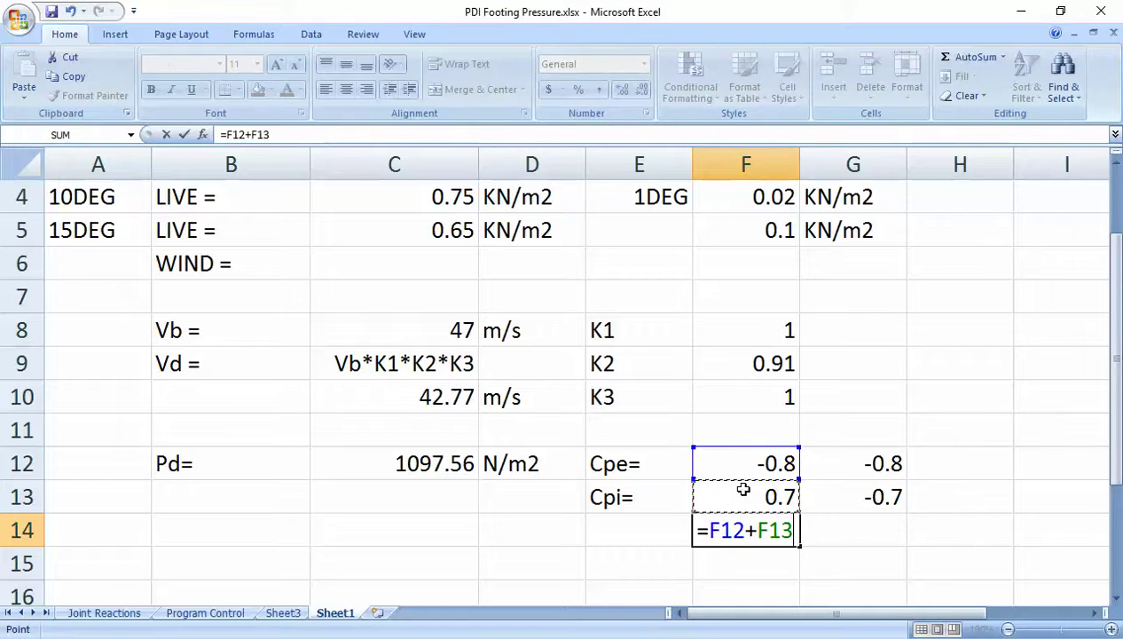
{"action": "key", "text": "Return"}
{"action": "left_click", "coordinate": [878, 519]}
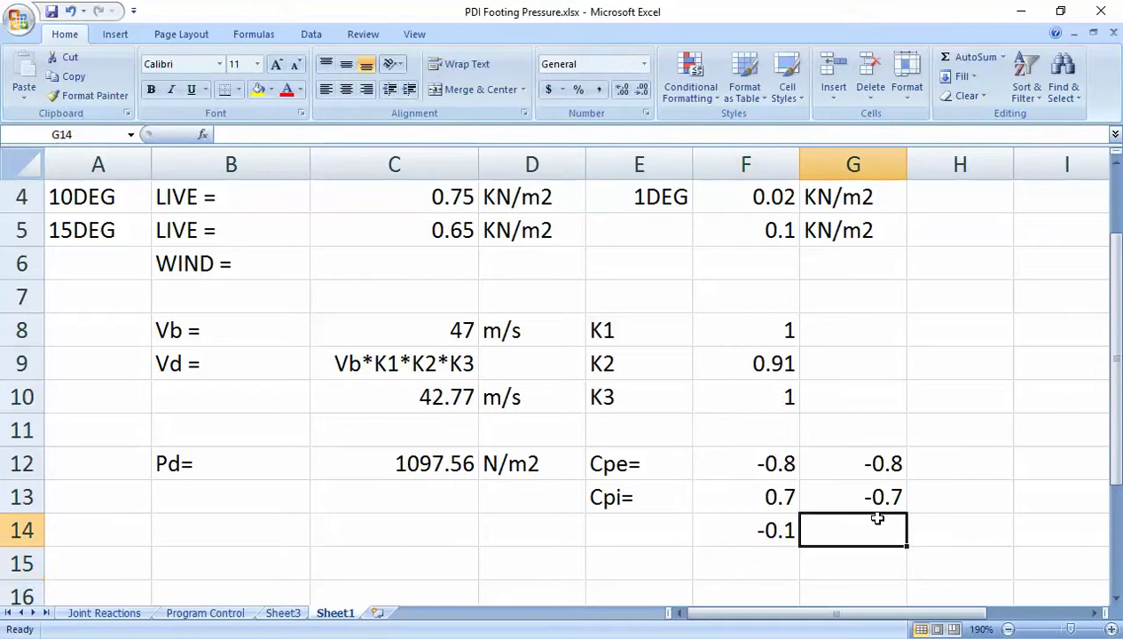
- Change the coefficient formula in F14 to subtract Cpi from Cpe, =F12-F13
{"action": "double_click", "coordinate": [756, 530]}
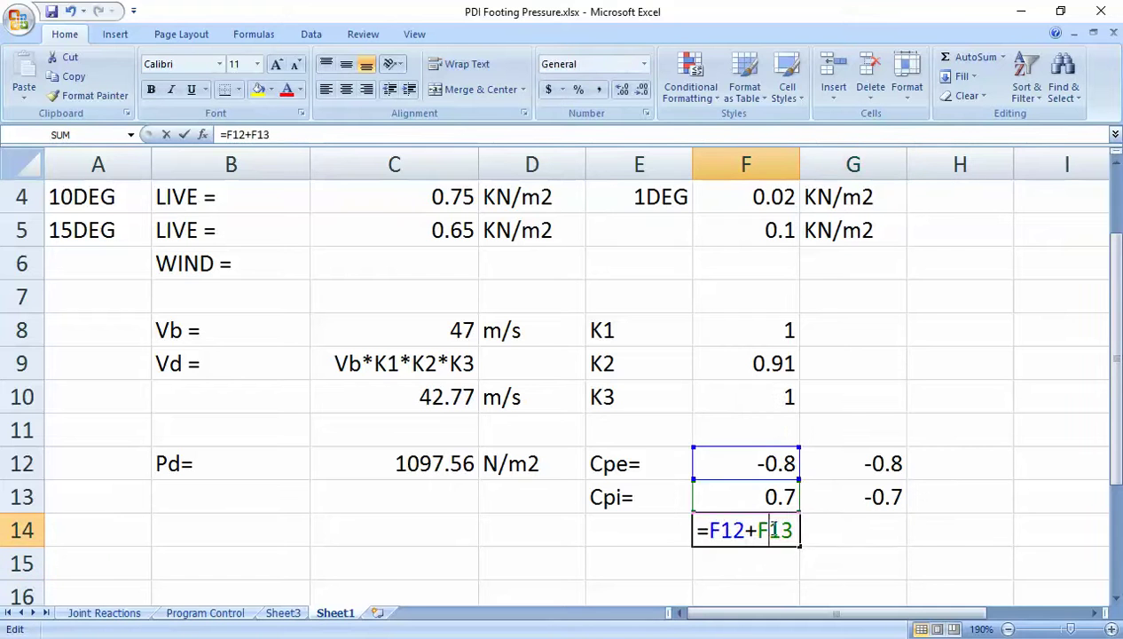
{"action": "key", "text": "BackSpace"}
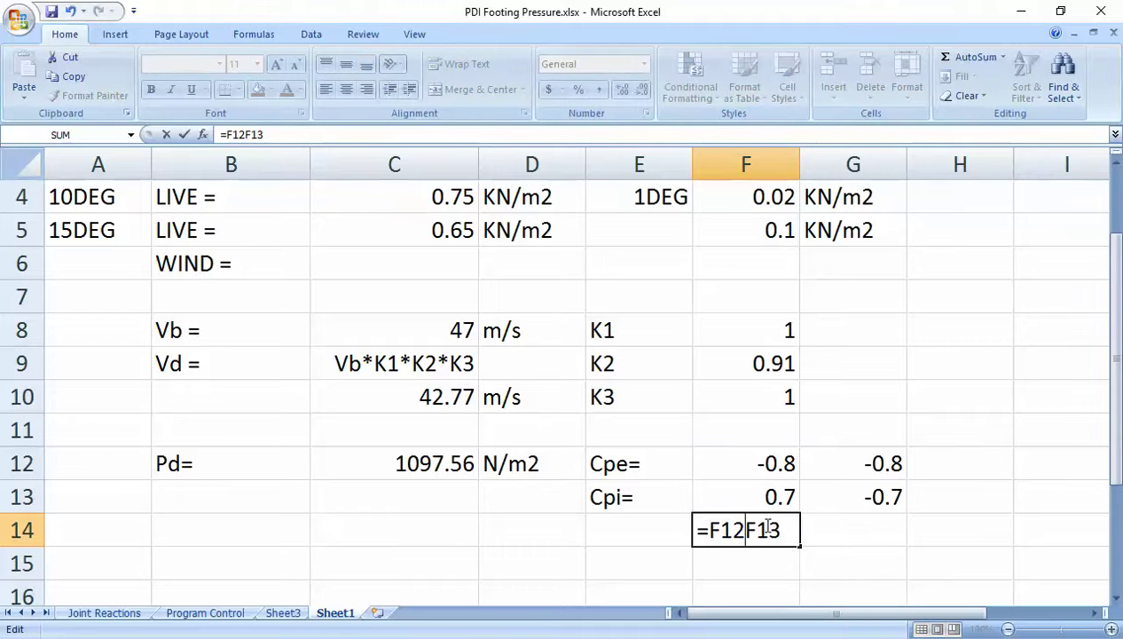
{"action": "type", "text": "-"}
{"action": "left_click", "coordinate": [723, 497]}
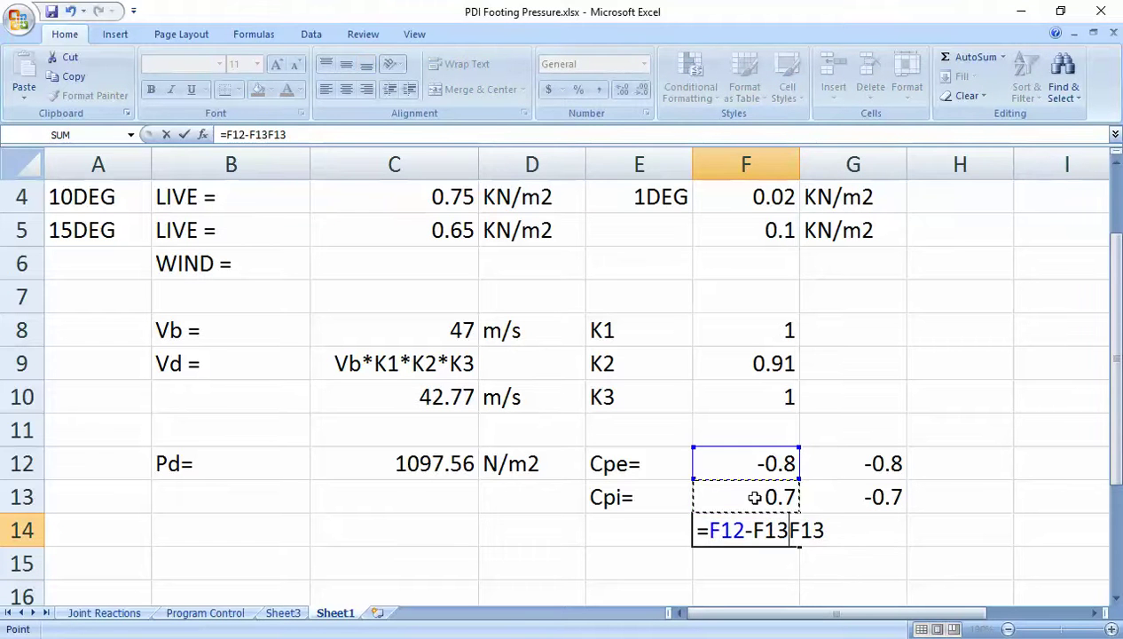
{"action": "key", "text": "Return"}
{"action": "left_click", "coordinate": [709, 529]}
{"action": "double_click", "coordinate": [736, 530]}
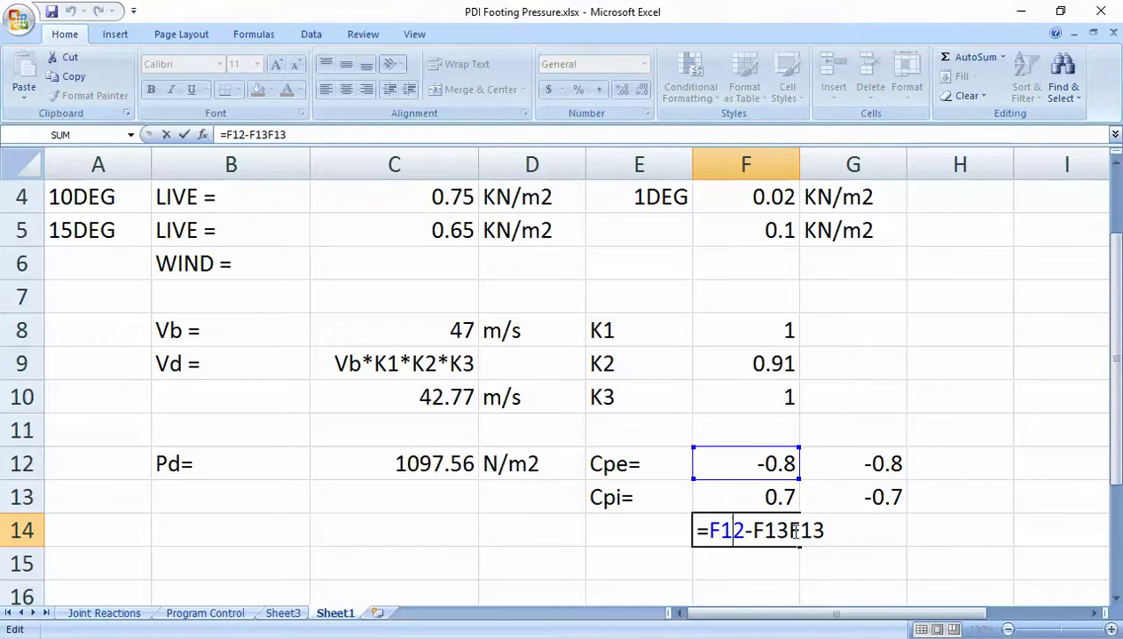
{"action": "left_click_drag", "start_coordinate": [821, 530], "coordinate": [752, 530]}
{"action": "left_click", "coordinate": [777, 529]}
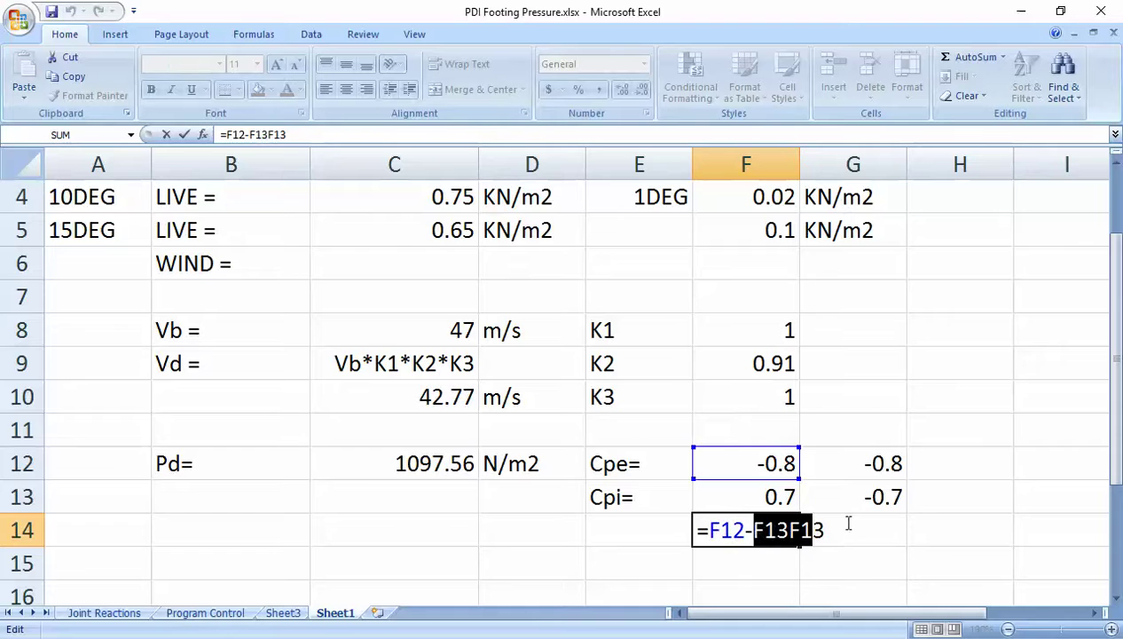
{"action": "left_click_drag", "start_coordinate": [824, 530], "coordinate": [755, 528]}
{"action": "left_click", "coordinate": [750, 498]}
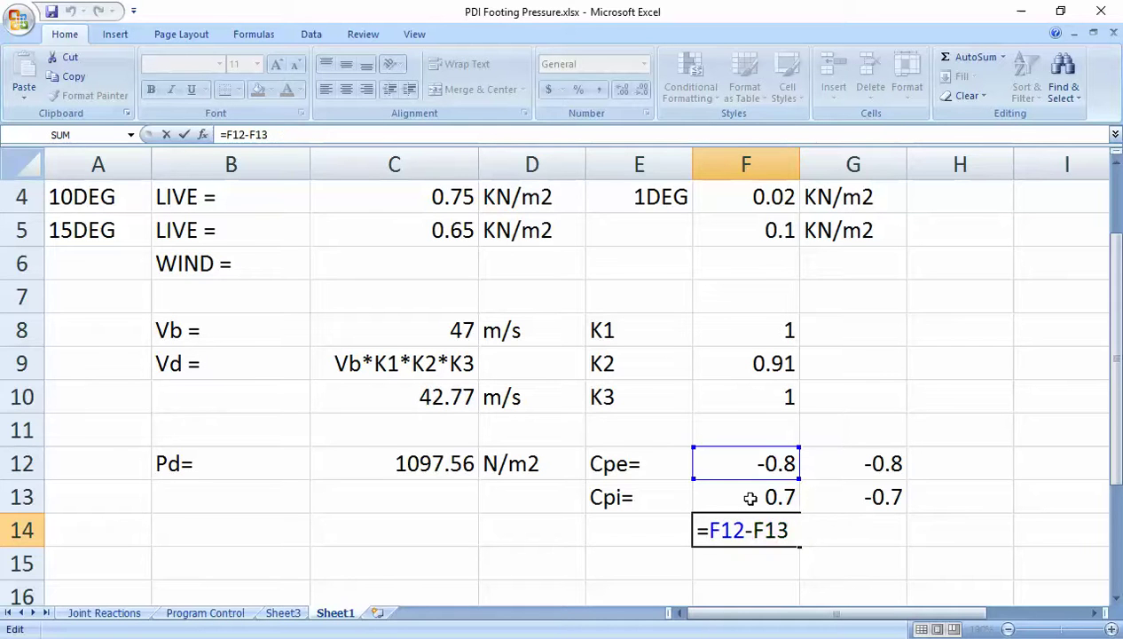
{"action": "key", "text": "Return"}
- Combine the second pair of coefficients in G14 with the formula =G12-G13
{"action": "left_click", "coordinate": [834, 524]}
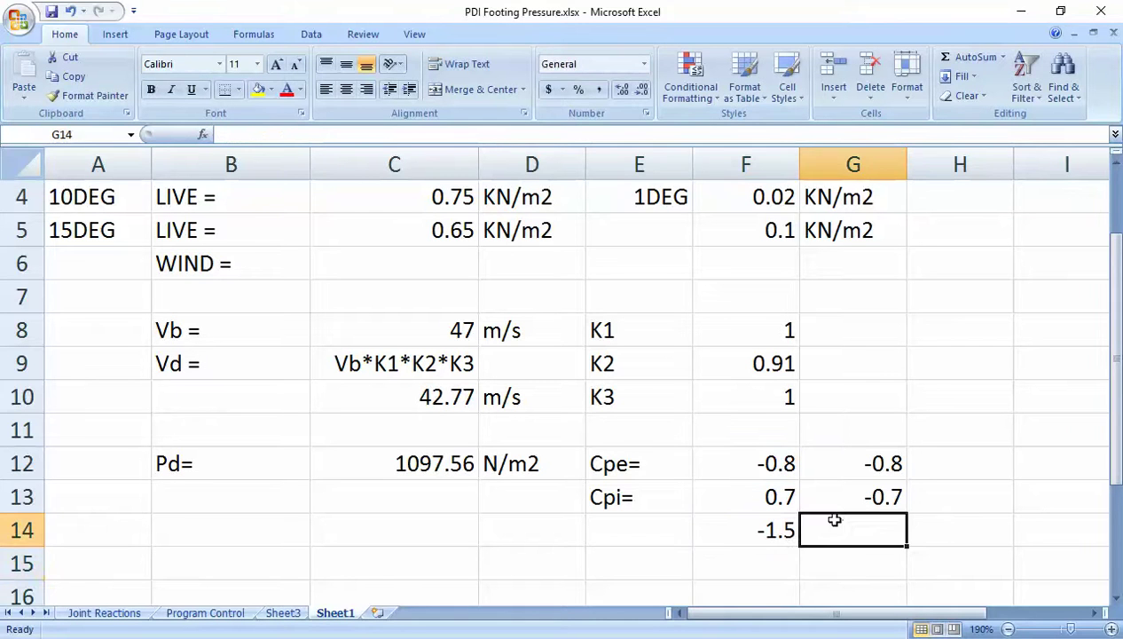
{"action": "type", "text": "="}
{"action": "left_click", "coordinate": [841, 460]}
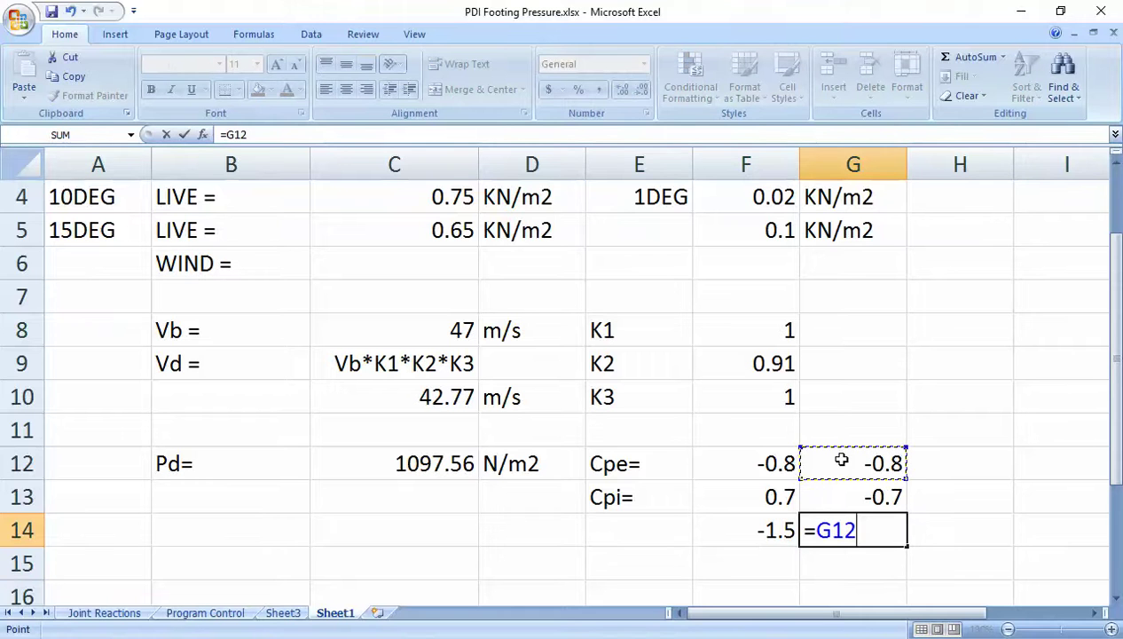
{"action": "type", "text": "-"}
{"action": "left_click", "coordinate": [840, 497]}
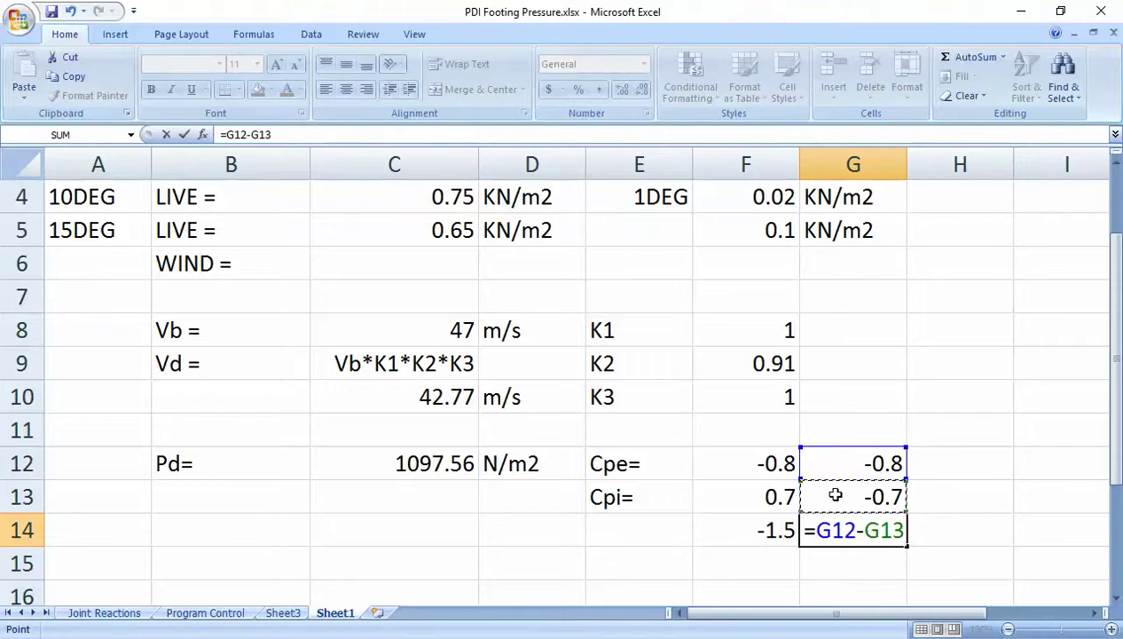
{"action": "key", "text": "Return"}
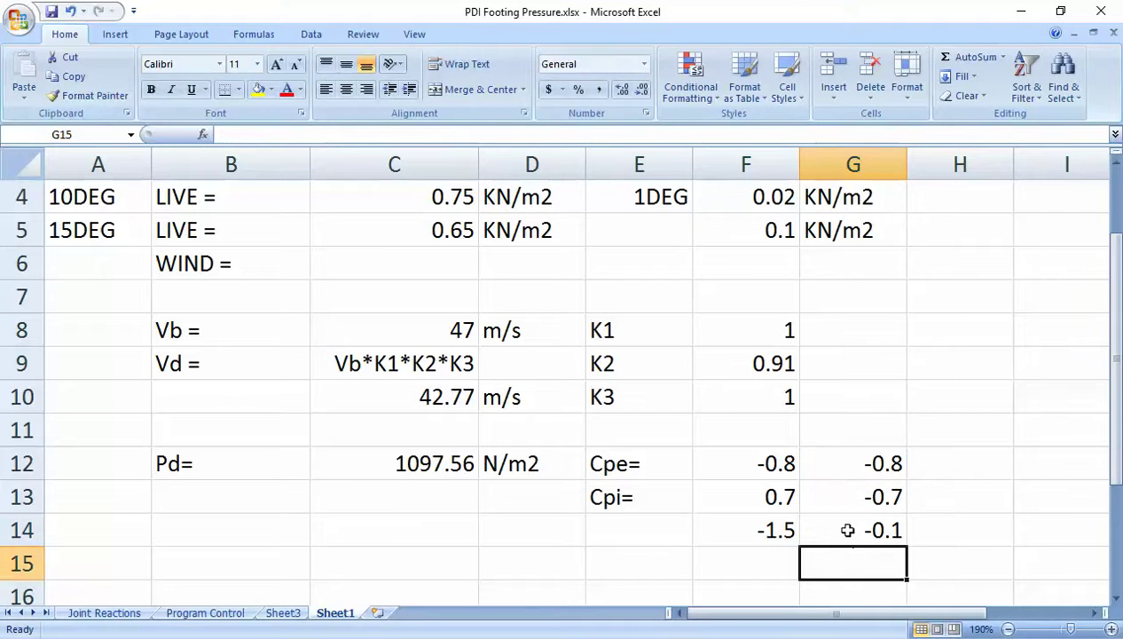
- Compare the combined coefficients in F14 and G14 and highlight F14 in yellow
{"action": "left_click", "coordinate": [846, 529]}
{"action": "left_click", "coordinate": [776, 529]}
{"action": "left_click", "coordinate": [861, 530]}
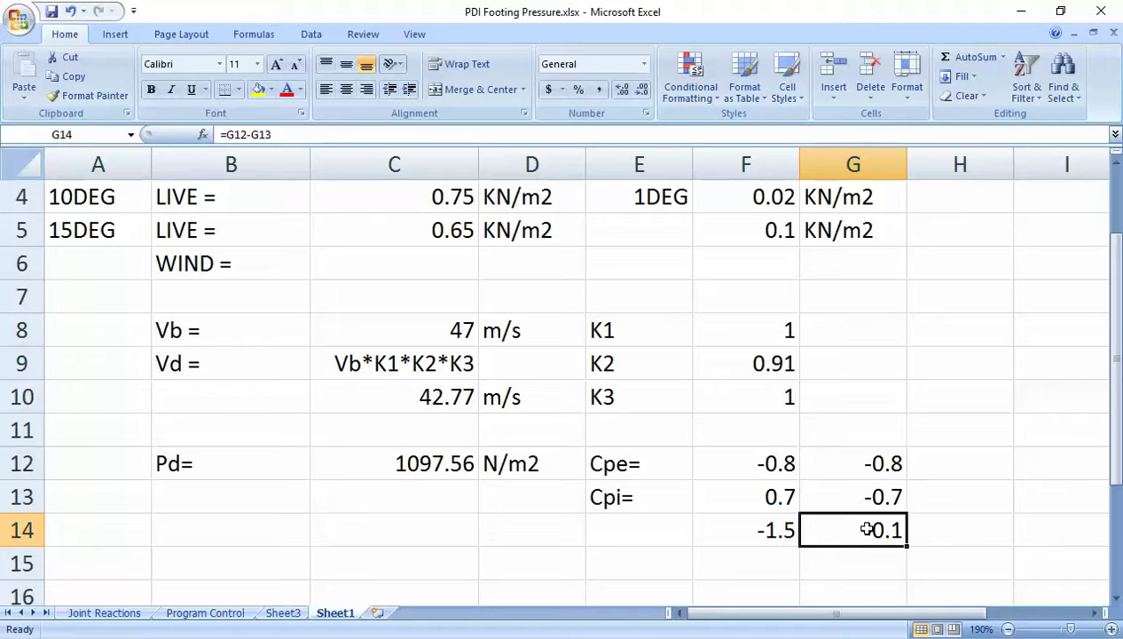
{"action": "left_click", "coordinate": [756, 527]}
{"action": "left_click", "coordinate": [258, 89]}
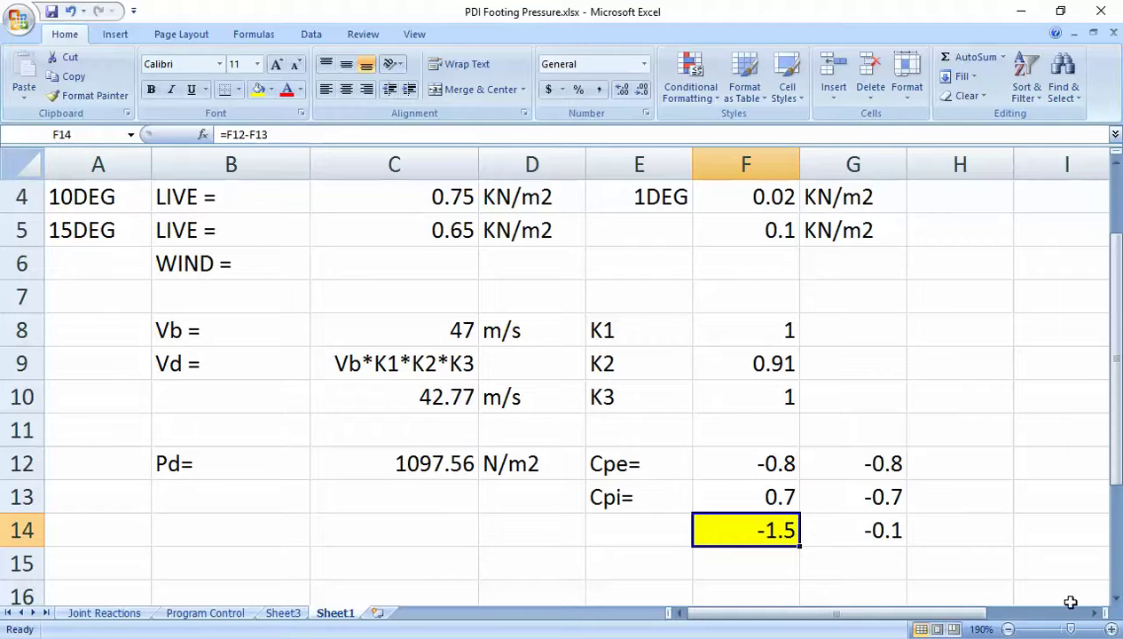
- Compare the positive and negative Cpi values in F13 and G13 against the Cpe value in F12
{"action": "left_click", "coordinate": [1116, 600]}
{"action": "left_click", "coordinate": [1116, 600]}
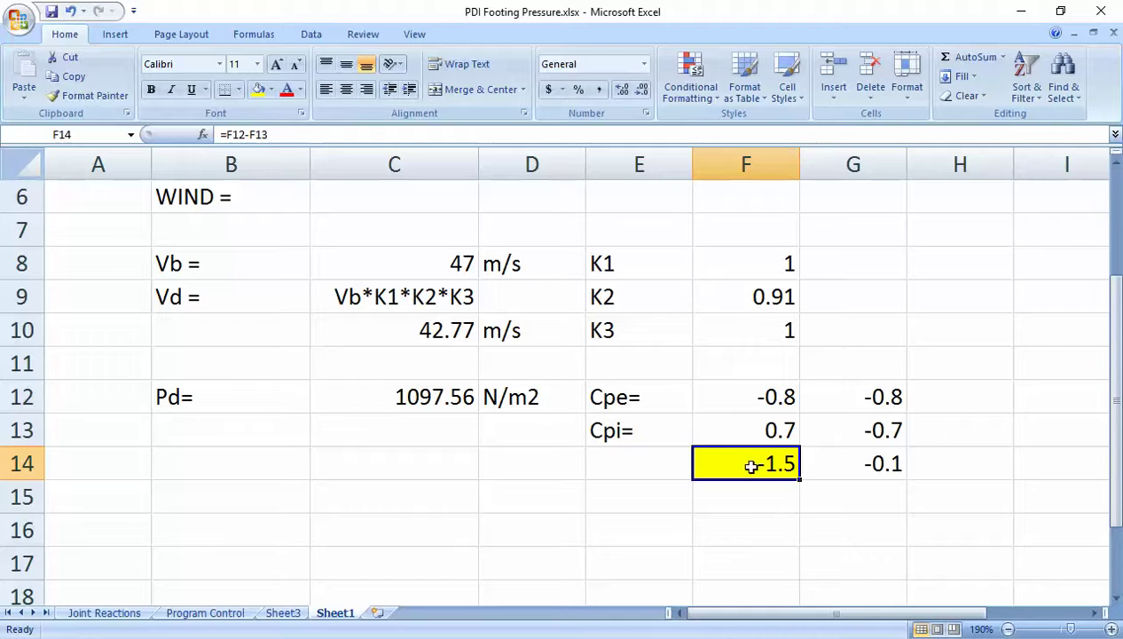
{"action": "left_click", "coordinate": [745, 512]}
{"action": "left_click", "coordinate": [193, 435]}
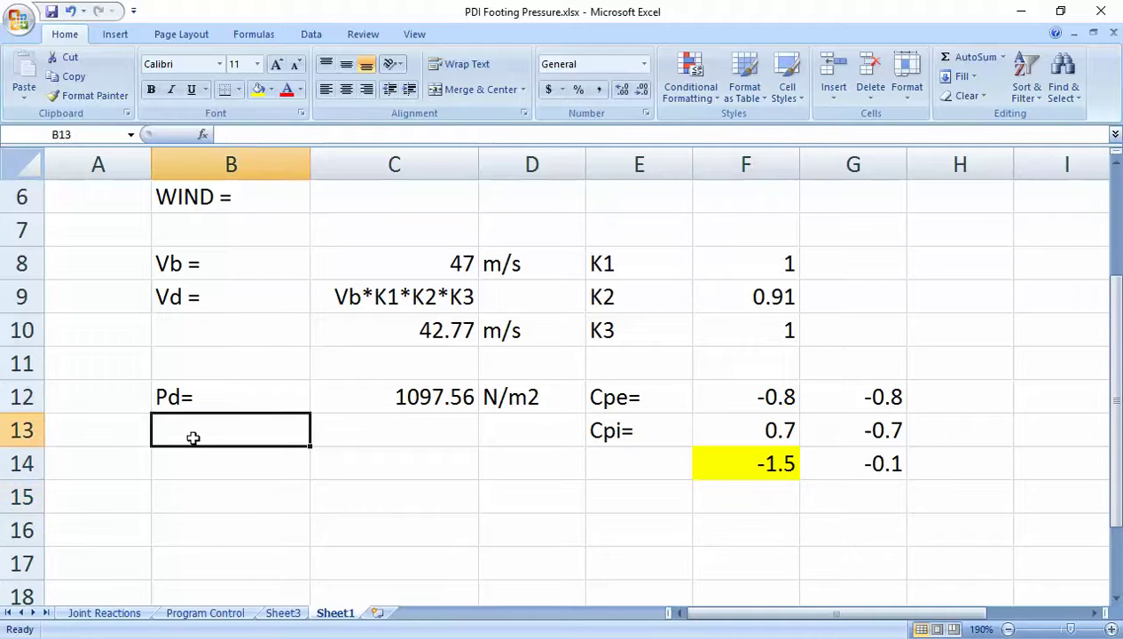
{"action": "left_click", "coordinate": [751, 428]}
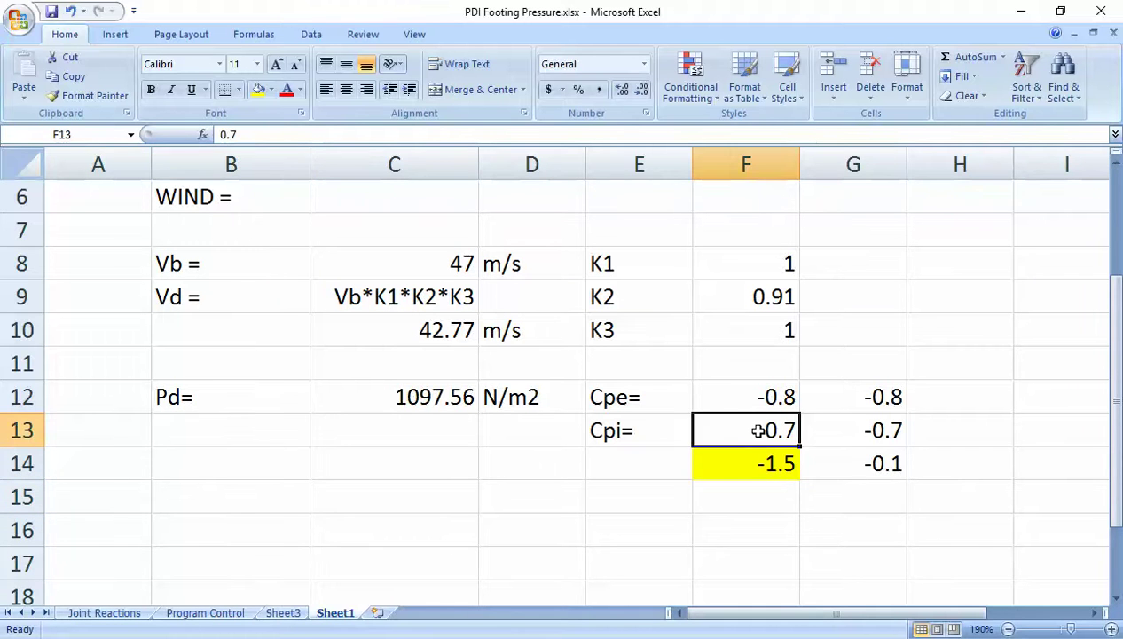
{"action": "left_click", "coordinate": [758, 402]}
{"action": "left_click", "coordinate": [744, 427]}
{"action": "left_click", "coordinate": [837, 430]}
{"action": "left_click", "coordinate": [774, 430]}
{"action": "left_click", "coordinate": [828, 430]}
{"action": "left_click", "coordinate": [777, 430]}
{"action": "left_click", "coordinate": [808, 431]}
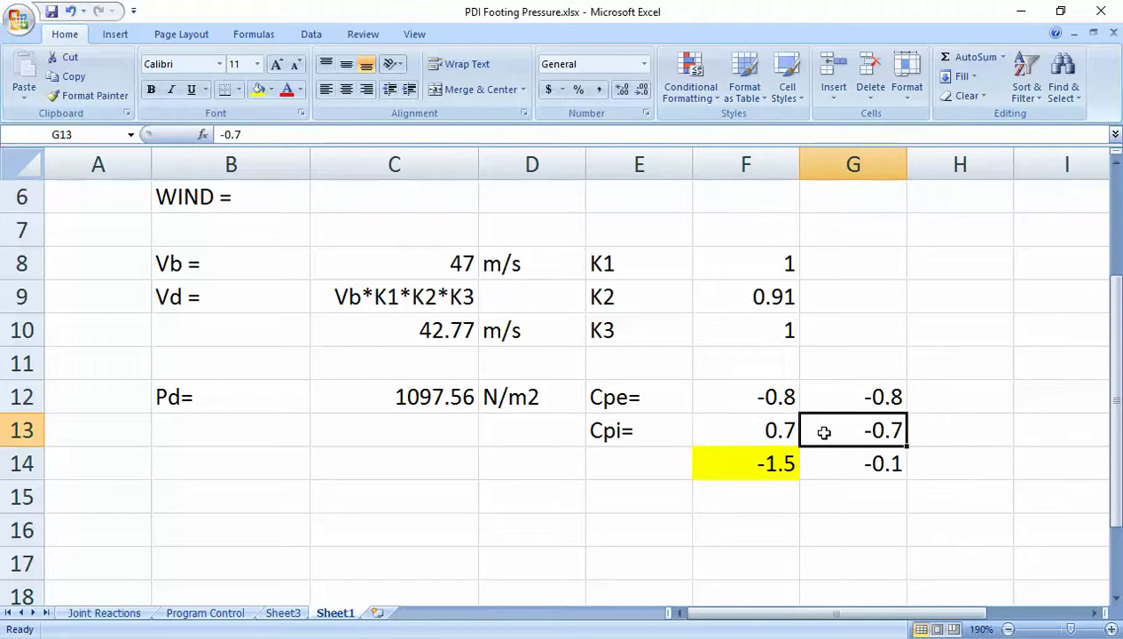
- Check the combination formula in F14 and the result in G14 against the Cpe and Cpi values in rows 12 and 13
{"action": "double_click", "coordinate": [771, 465]}
{"action": "key", "text": "Return"}
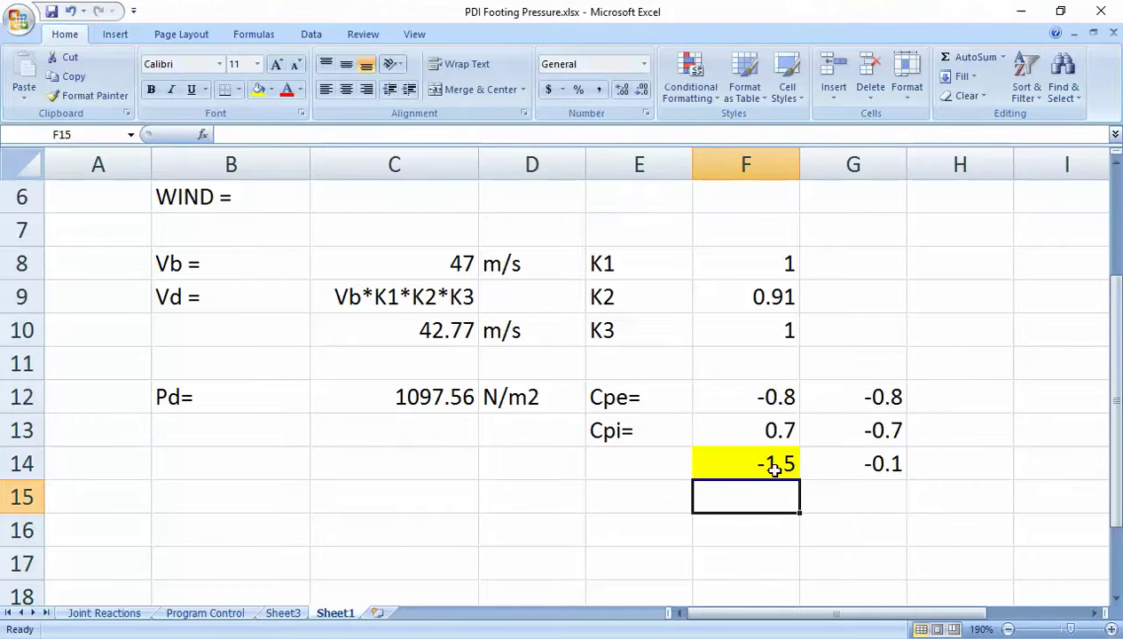
{"action": "left_click", "coordinate": [847, 460]}
{"action": "key", "text": "Return"}
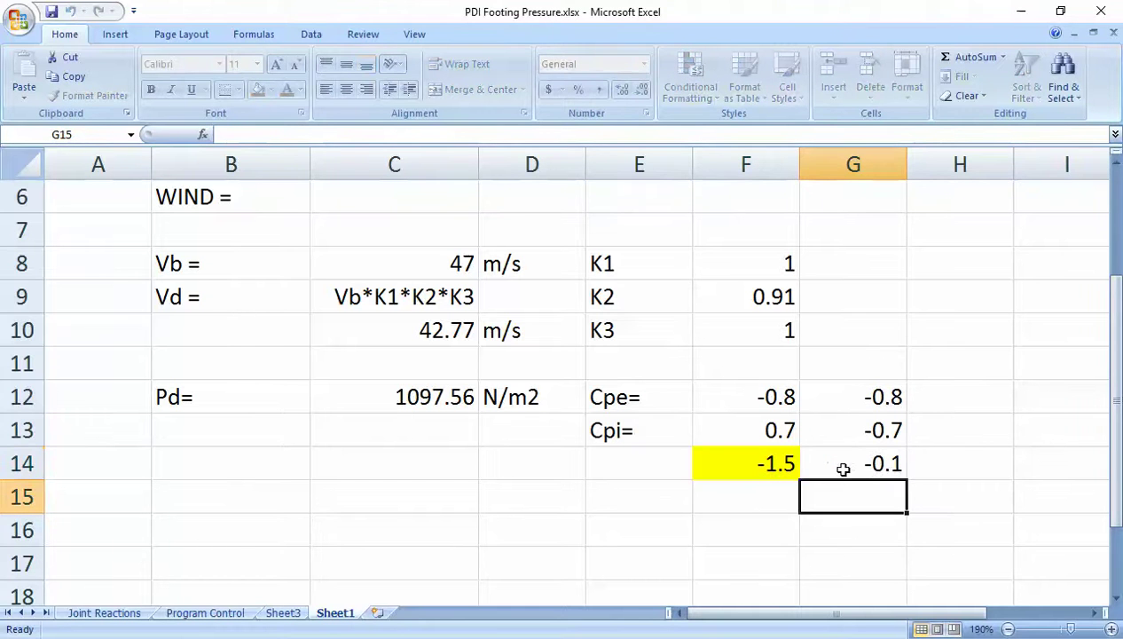
{"action": "left_click", "coordinate": [759, 386]}
{"action": "left_click", "coordinate": [830, 390]}
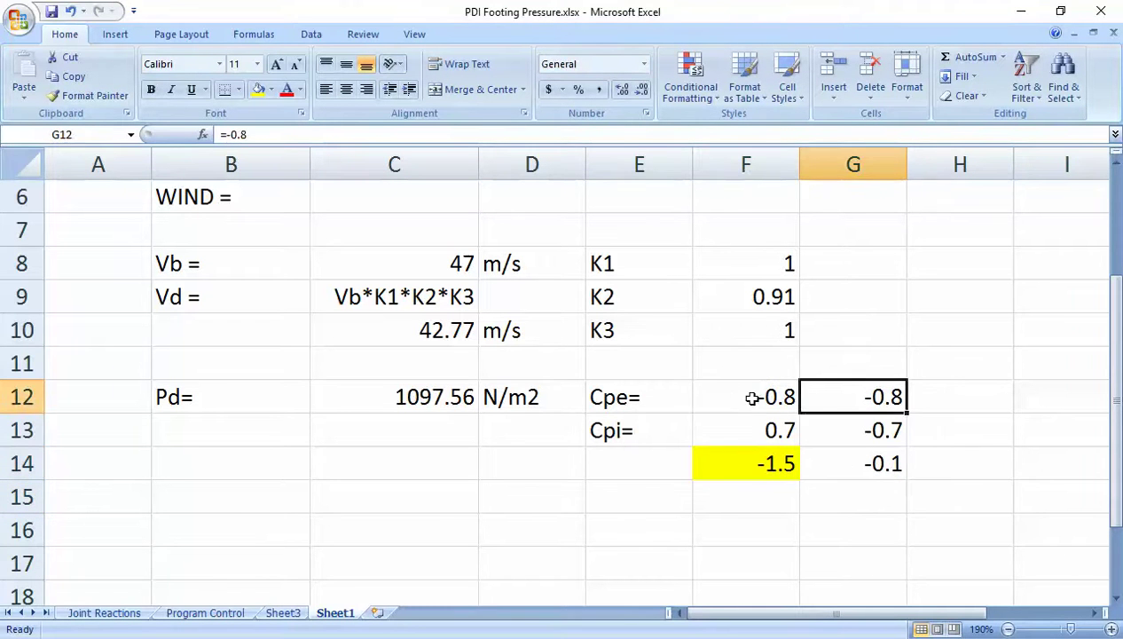
{"action": "left_click", "coordinate": [752, 396]}
{"action": "left_click", "coordinate": [752, 429]}
{"action": "left_click", "coordinate": [760, 397]}
{"action": "left_click", "coordinate": [753, 419]}
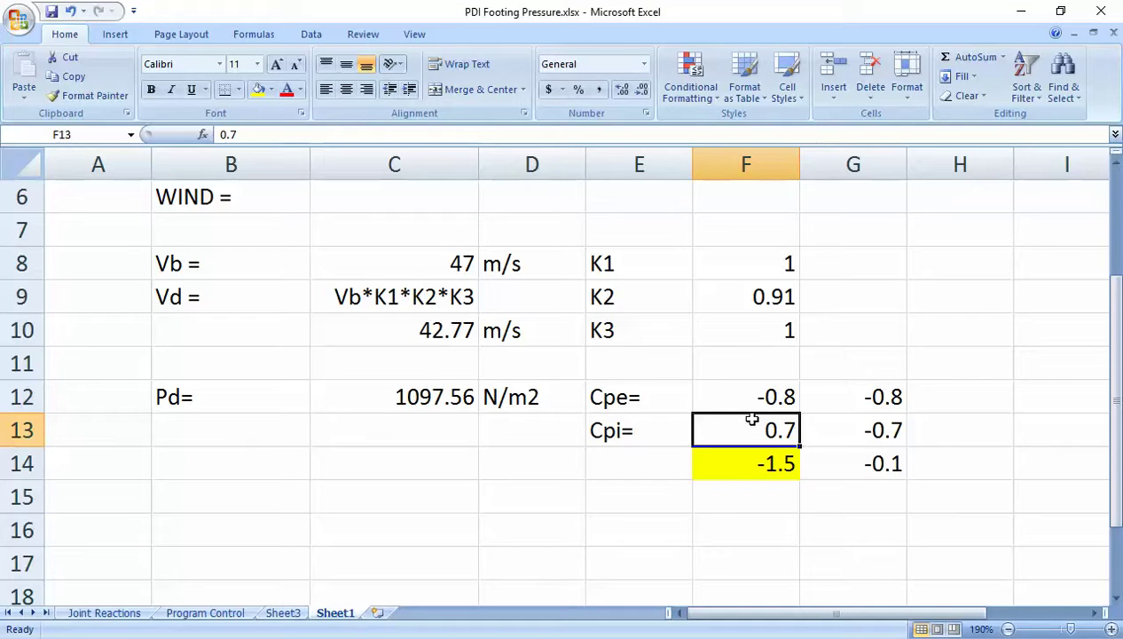
- Try a Cpe value of 0 in G12 above the negative Cpi
{"action": "left_click", "coordinate": [847, 394]}
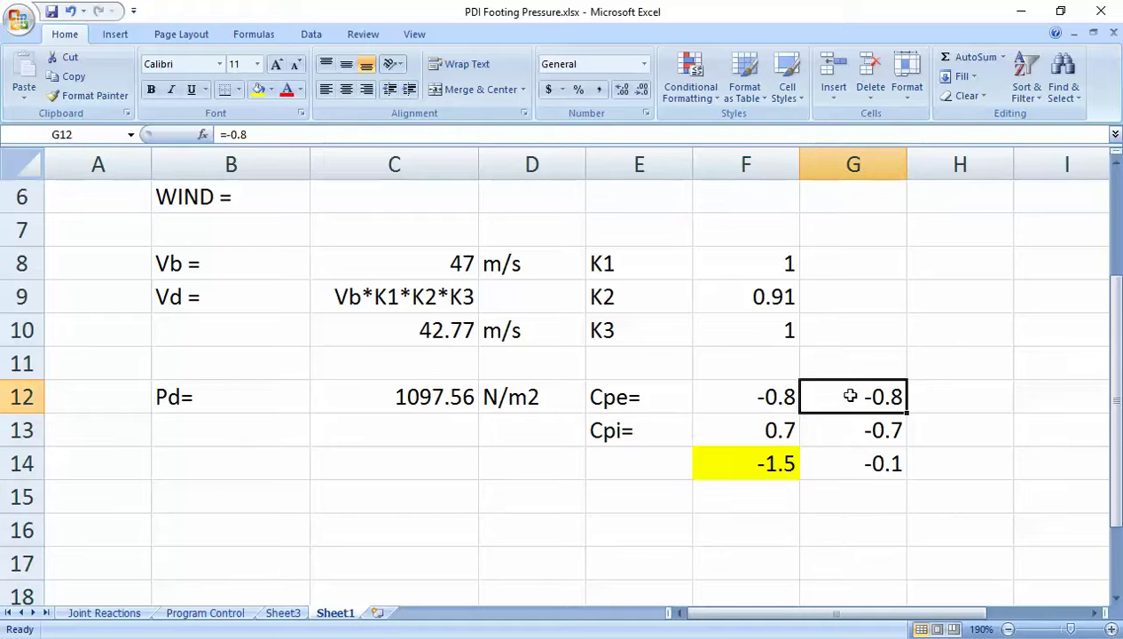
{"action": "type", "text": "0"}
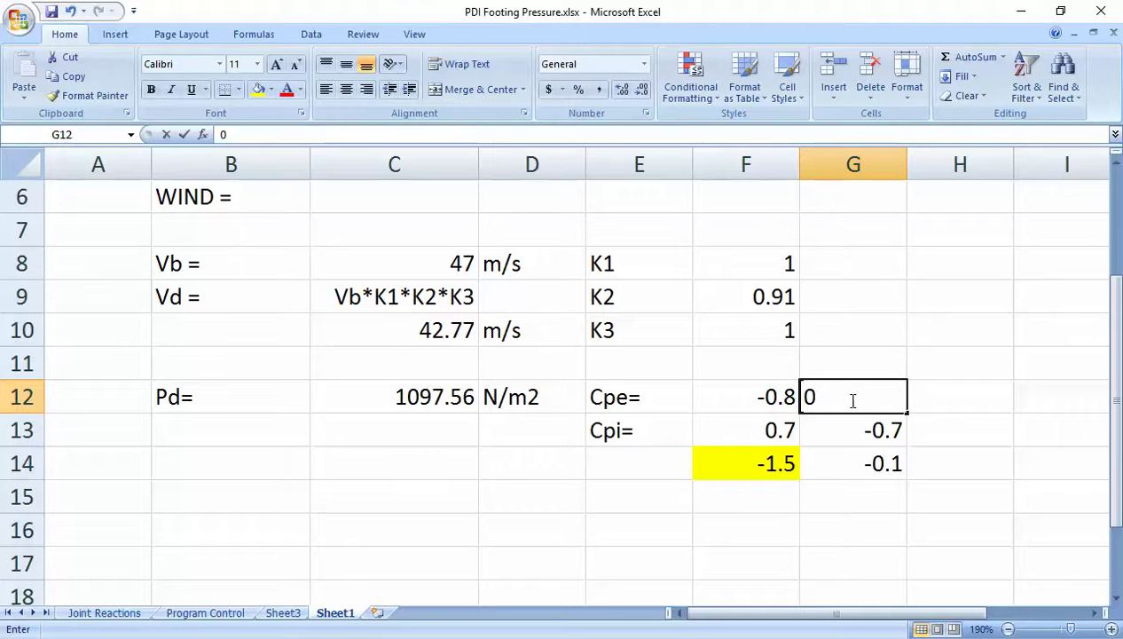
{"action": "key", "text": "Return"}
{"action": "left_click", "coordinate": [851, 399]}
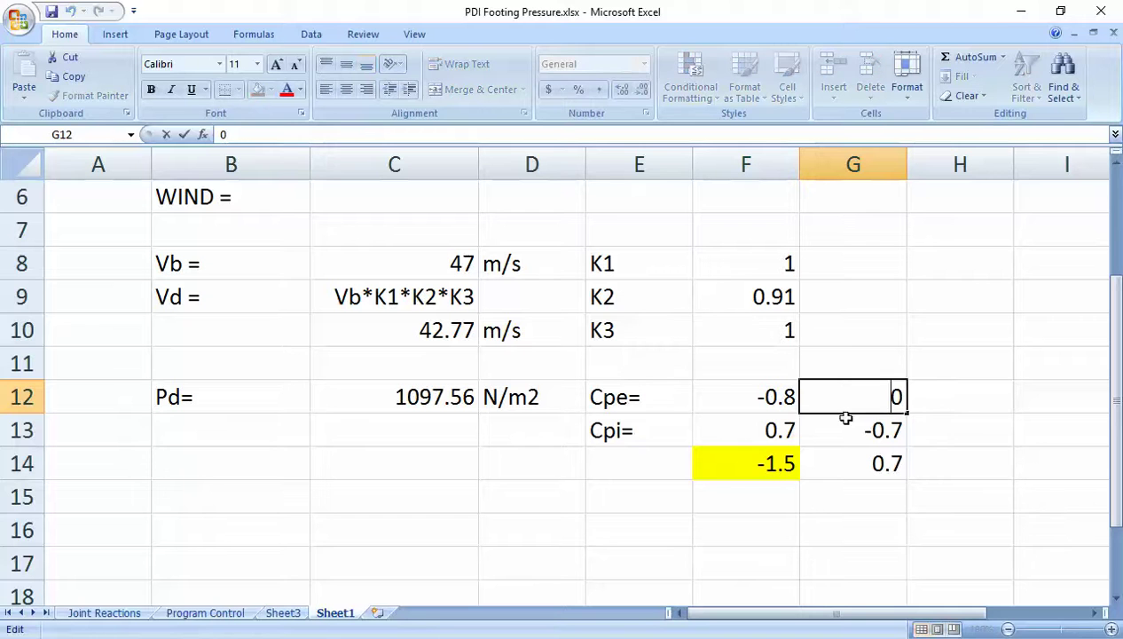
{"action": "left_click", "coordinate": [843, 424]}
- Check the pitched-roof coefficients in 875_3.pdf in Adobe Reader, then return to Excel and set the Cpe in G12 to -0.4
{"action": "left_click", "coordinate": [844, 403]}
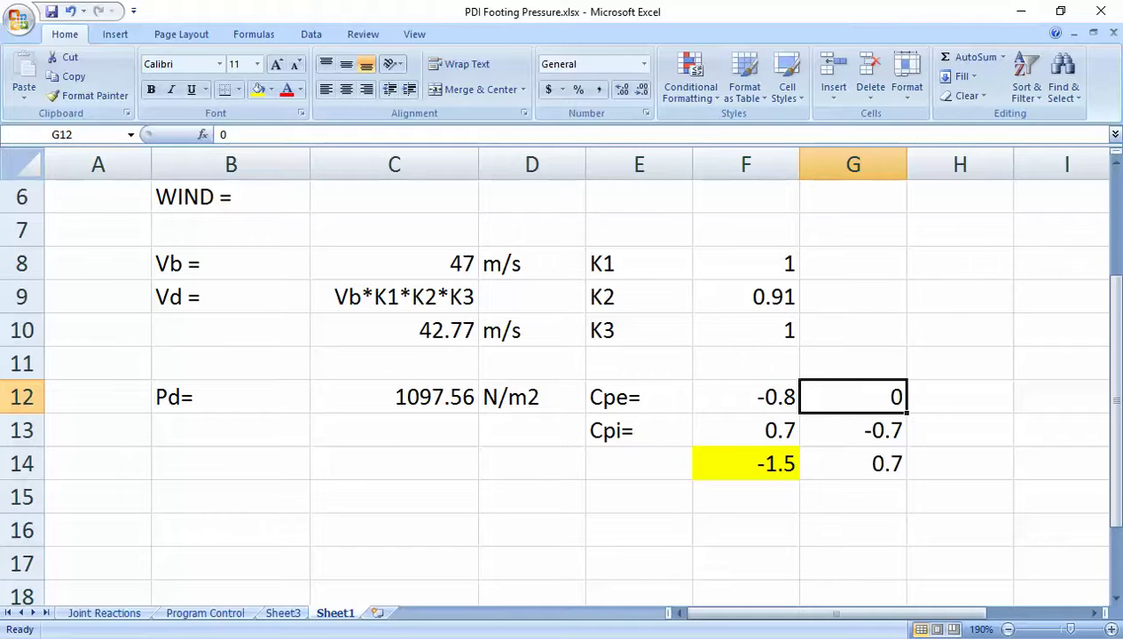
{"action": "mouse_move", "coordinate": [526, 632]}
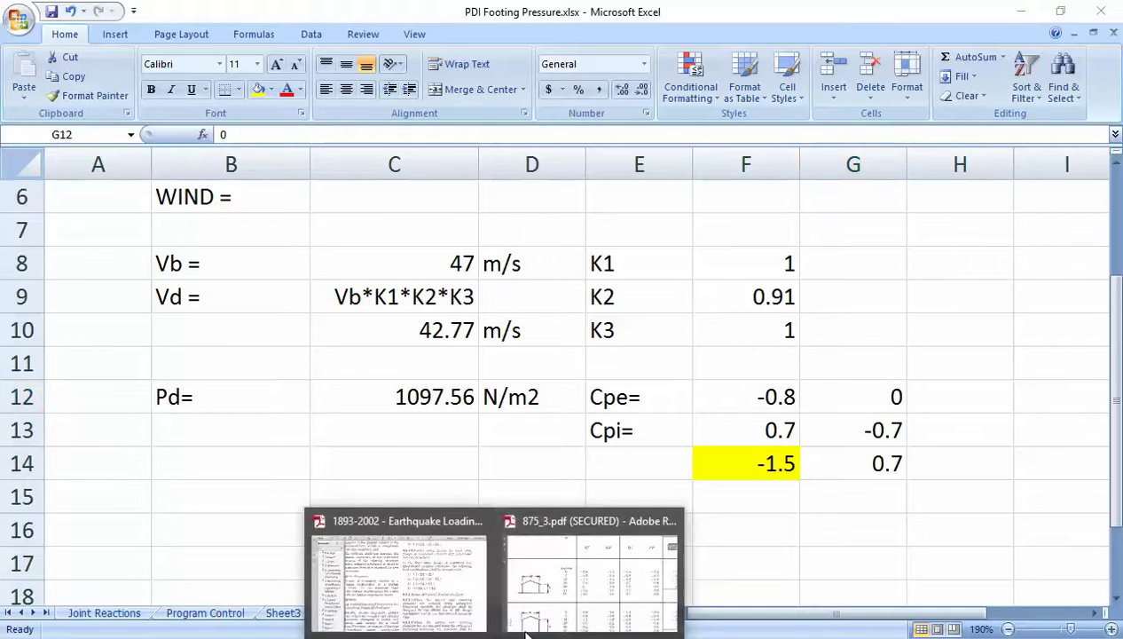
{"action": "left_click", "coordinate": [571, 609]}
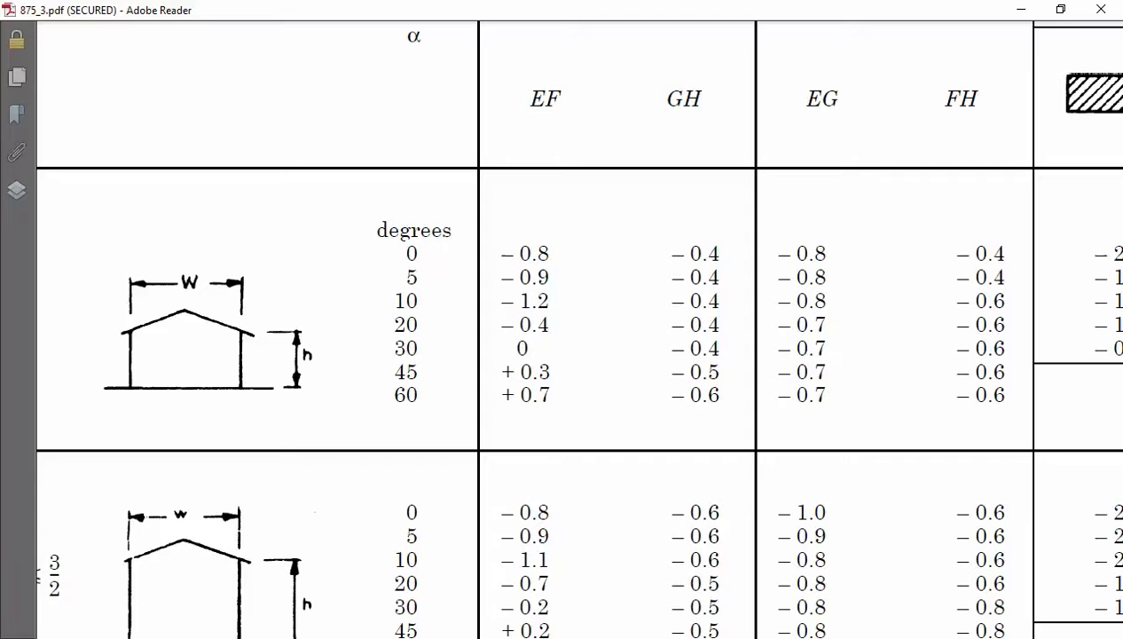
{"action": "key", "text": "alt+Tab"}
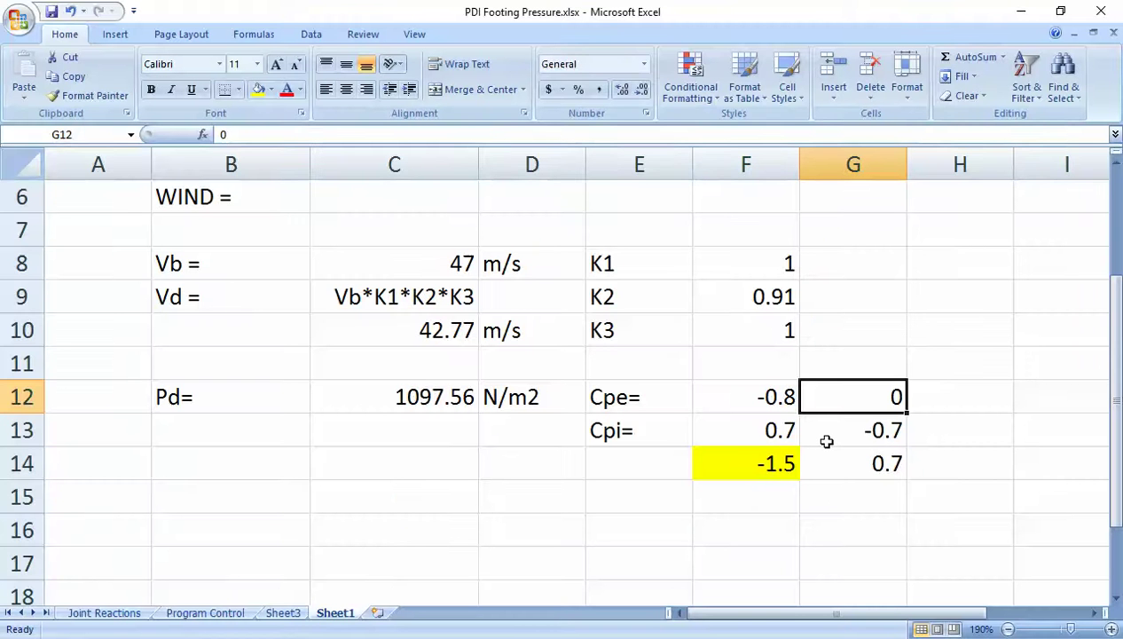
{"action": "type", "text": "0.4"}
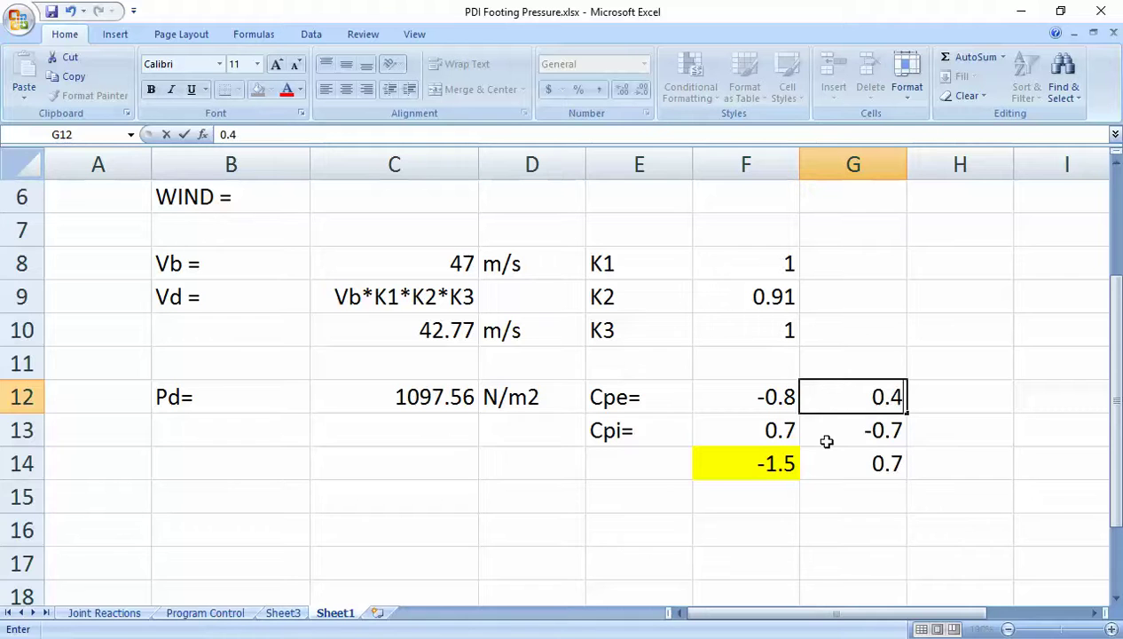
{"action": "key", "text": "Return"}
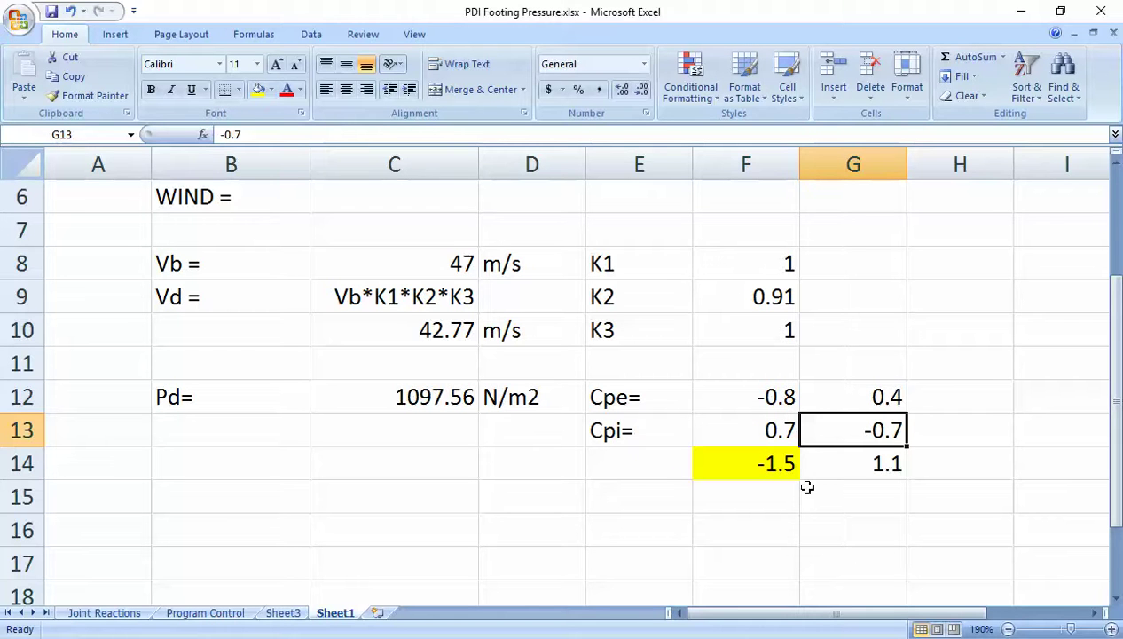
{"action": "double_click", "coordinate": [853, 394]}
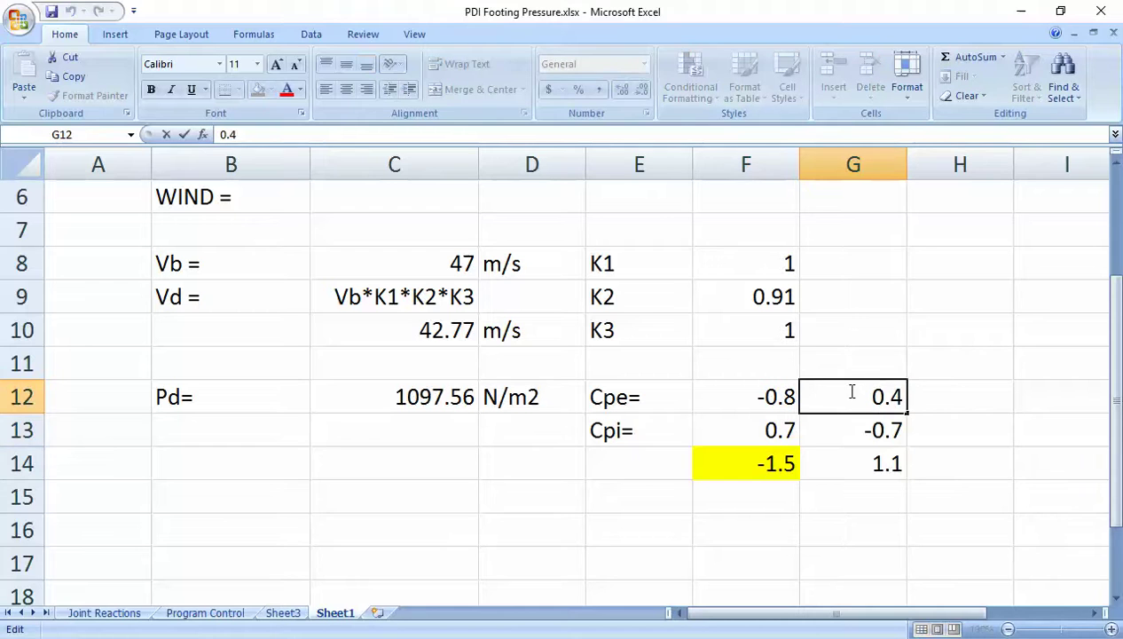
{"action": "type", "text": "-"}
{"action": "key", "text": "Return"}
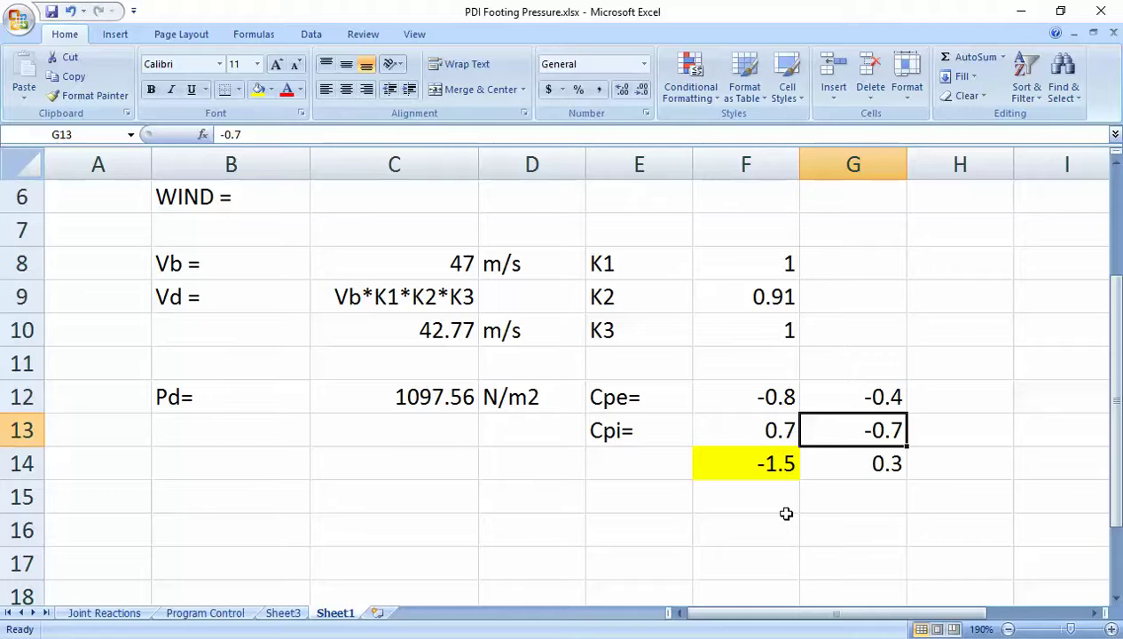
- Recheck the Cpe and Cpi entries in F12 and F13 that make up the highlighted combination
{"action": "left_click", "coordinate": [743, 431]}
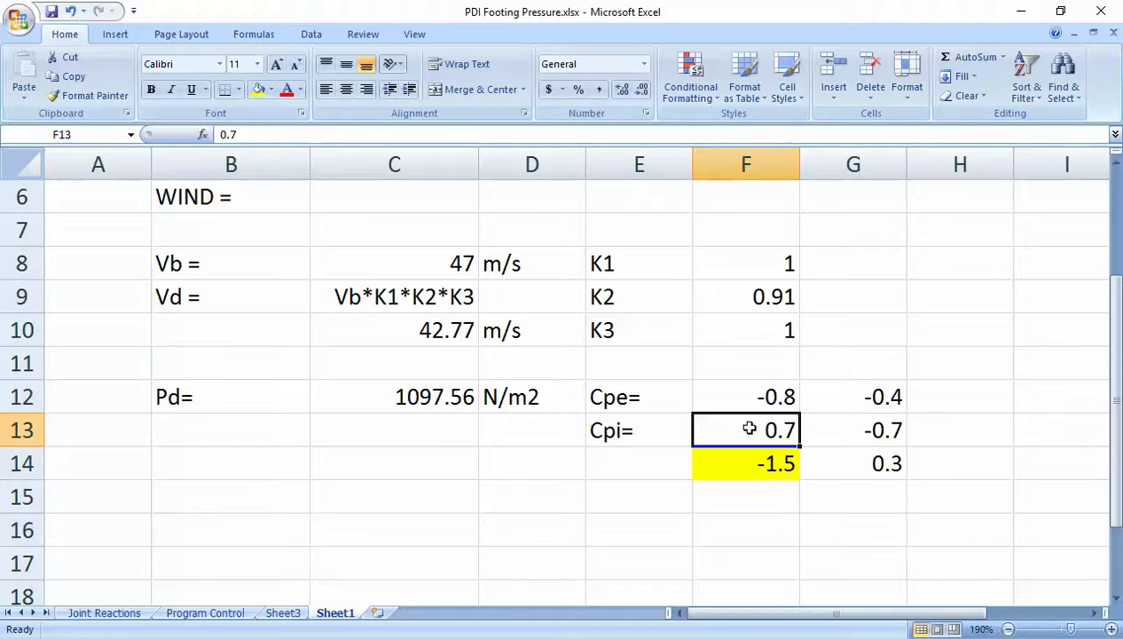
{"action": "double_click", "coordinate": [750, 432]}
{"action": "key", "text": "Return"}
{"action": "left_click", "coordinate": [748, 432]}
{"action": "left_click", "coordinate": [745, 404]}
{"action": "left_click", "coordinate": [734, 421]}
- Switch to 875_3.pdf in Adobe Reader and find the wind load formula F = (Cpe - Cpi) A pd
{"action": "left_click", "coordinate": [495, 638]}
{"action": "mouse_move", "coordinate": [510, 602]}
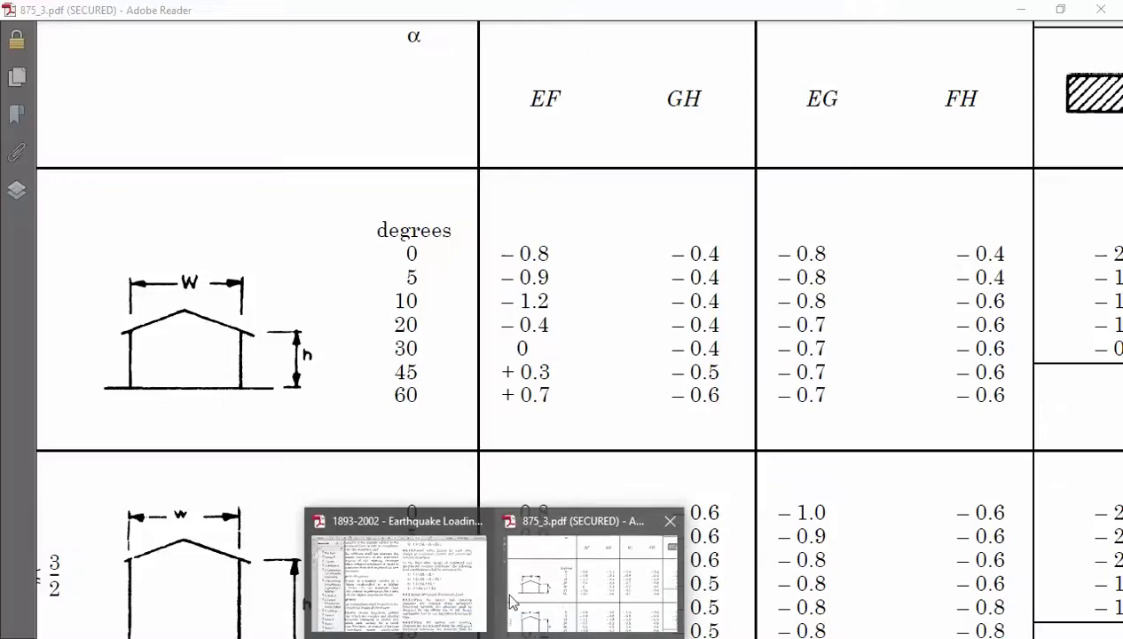
{"action": "left_click", "coordinate": [543, 597]}
{"action": "left_click_drag", "start_coordinate": [772, 301], "coordinate": [781, 600]}
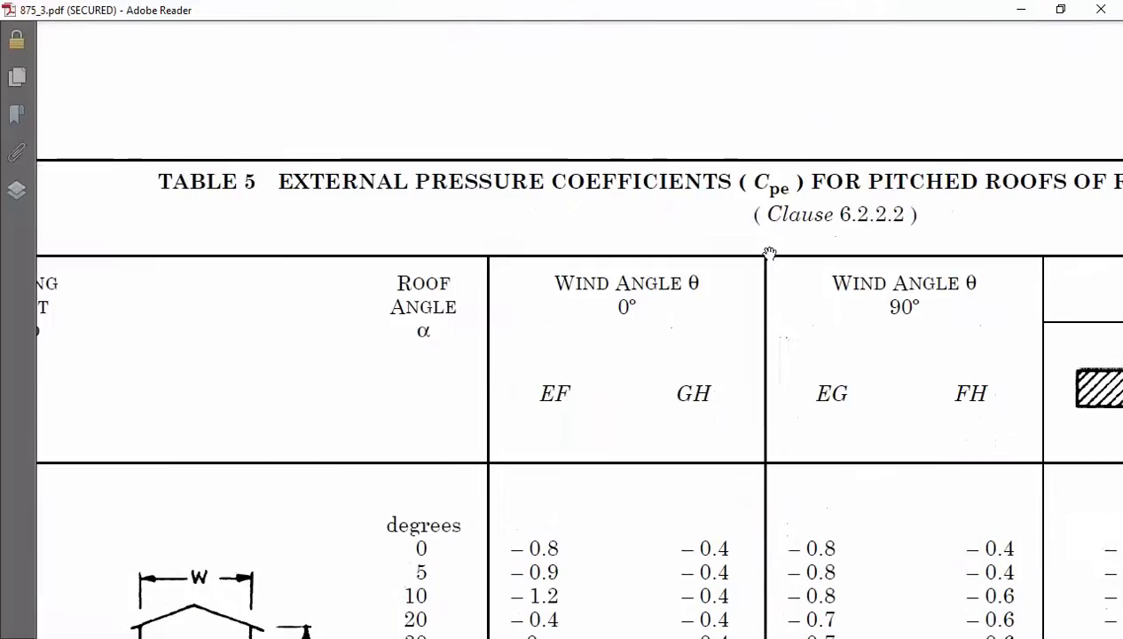
{"action": "scroll", "coordinate": [770, 253], "scroll_direction": "up", "scroll_amount": 10}
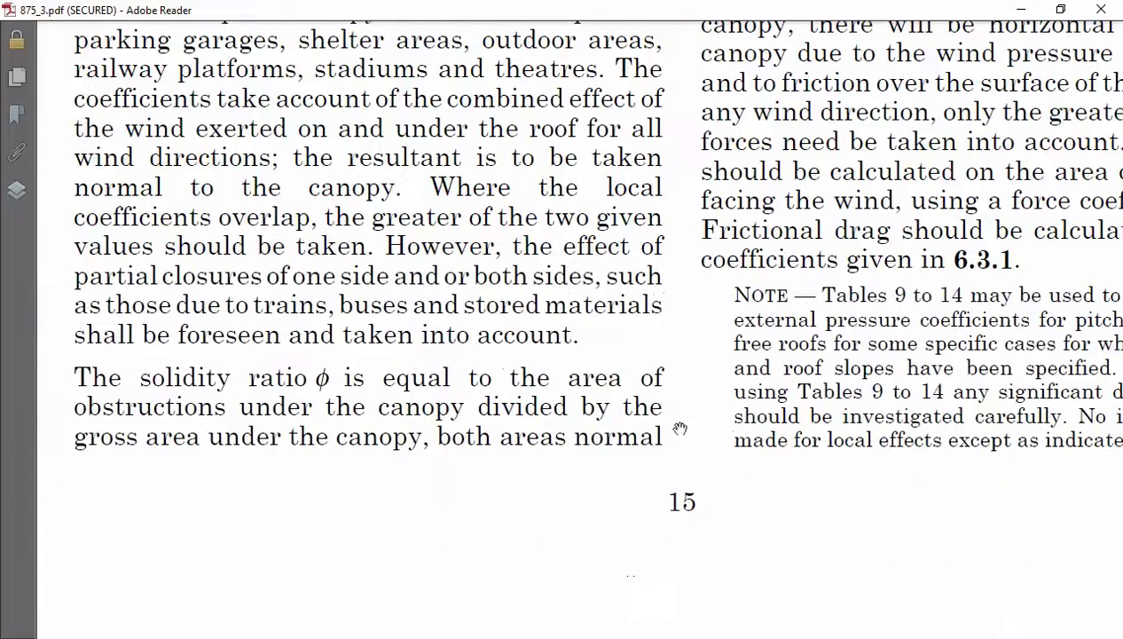
{"action": "left_click_drag", "start_coordinate": [680, 428], "coordinate": [612, 599]}
{"action": "left_click_drag", "start_coordinate": [801, 93], "coordinate": [723, 388]}
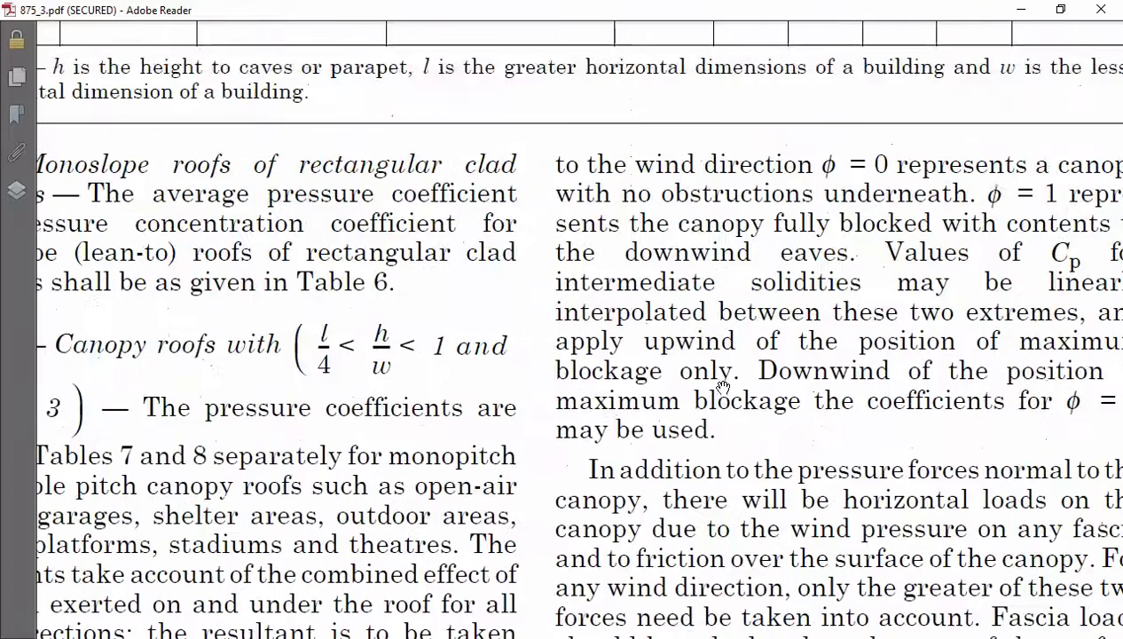
{"action": "scroll", "coordinate": [724, 388], "scroll_direction": "up", "scroll_amount": 20}
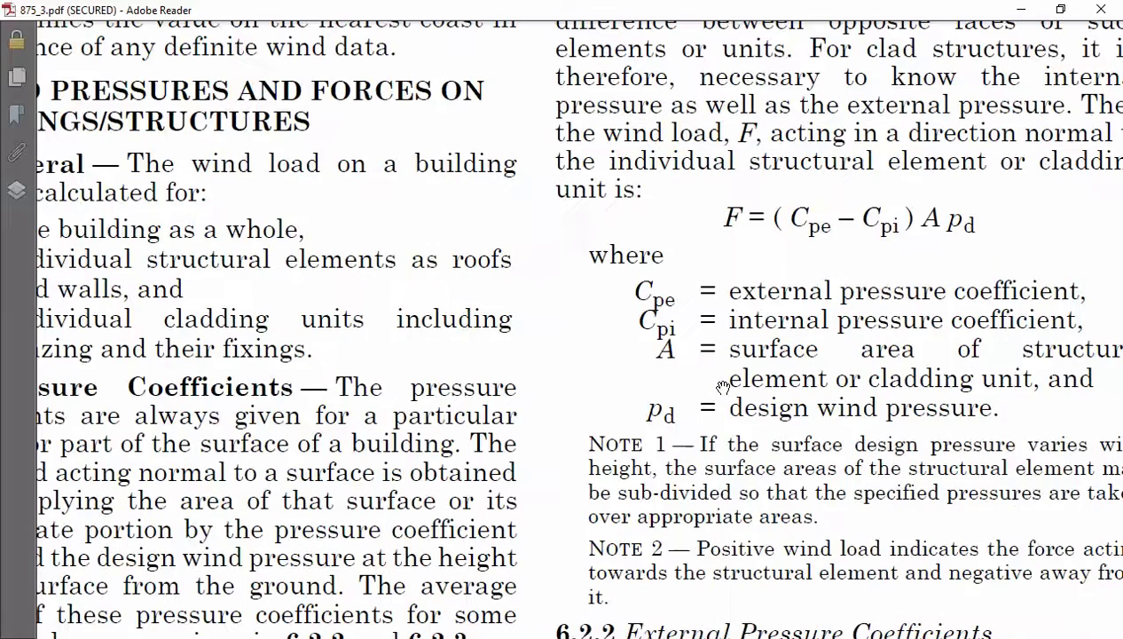
{"action": "scroll", "coordinate": [798, 295], "scroll_direction": "up", "scroll_amount": 4, "text": "ctrl"}
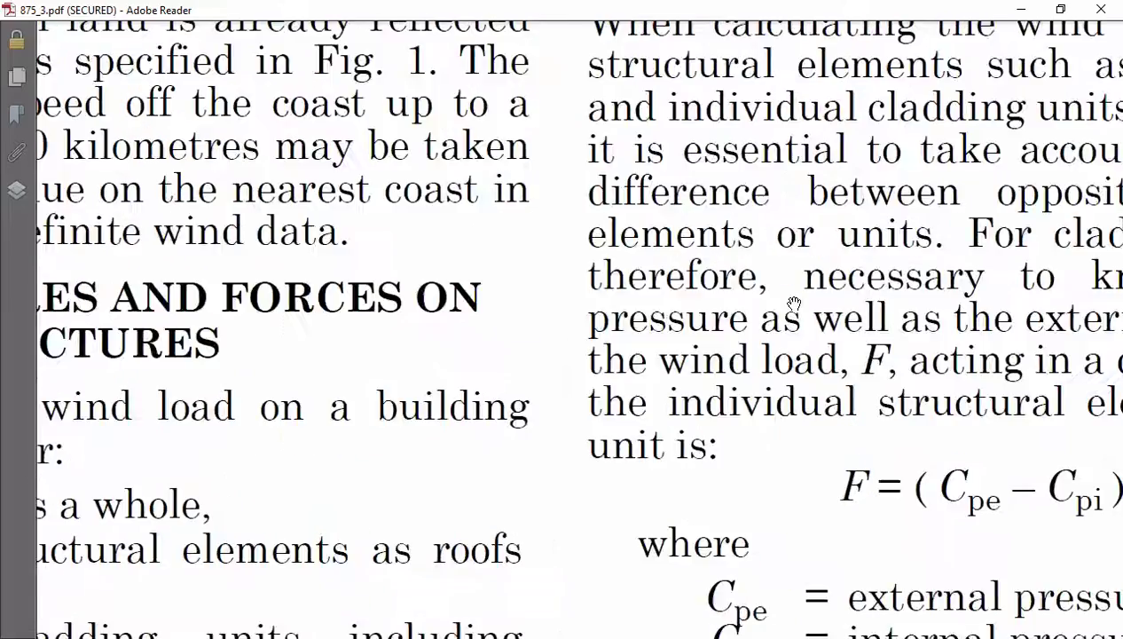
{"action": "left_click_drag", "start_coordinate": [458, 248], "coordinate": [169, 89]}
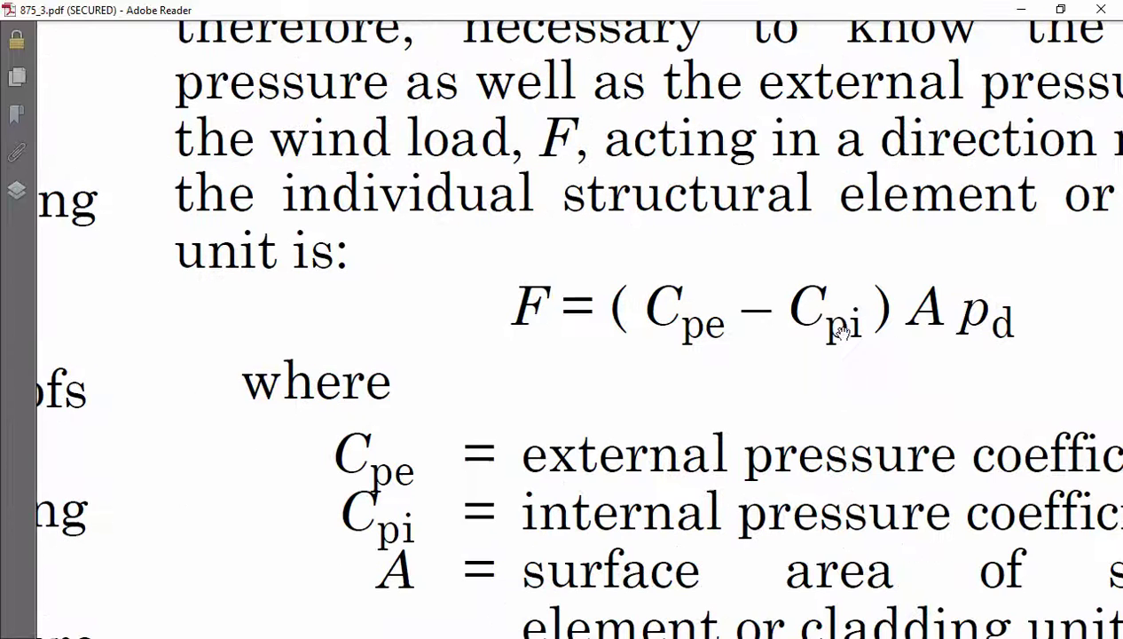
{"action": "left_click_drag", "start_coordinate": [887, 319], "coordinate": [837, 314]}
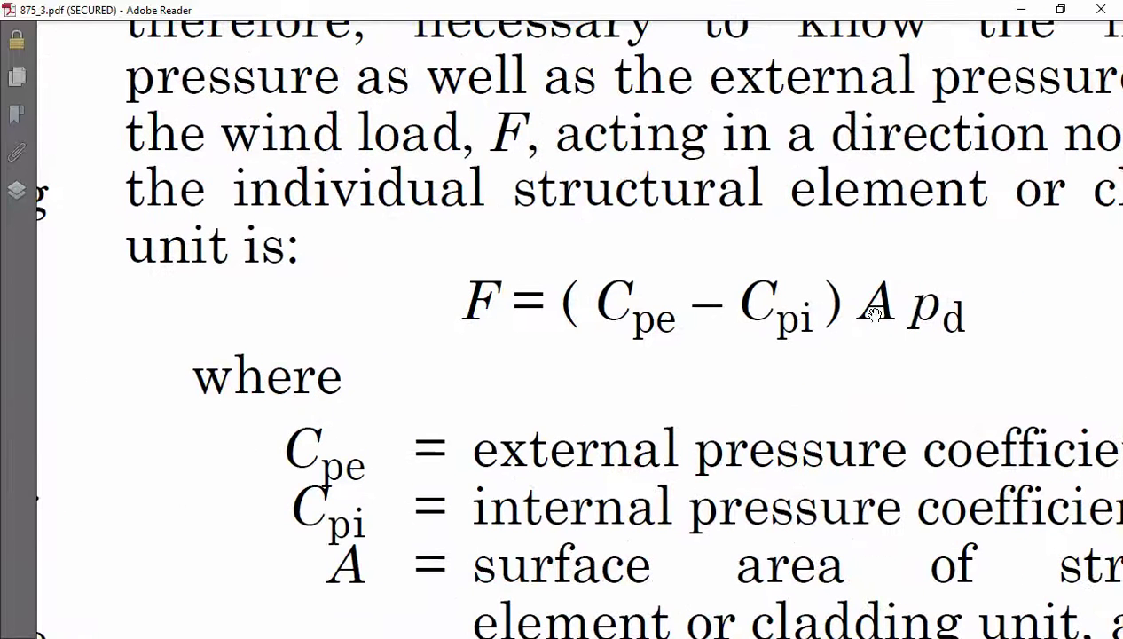
- Return to Excel, check the formula in F14, and enter =F12-G13 in F15 for the negative Cpi combination
{"action": "left_click", "coordinate": [538, 638]}
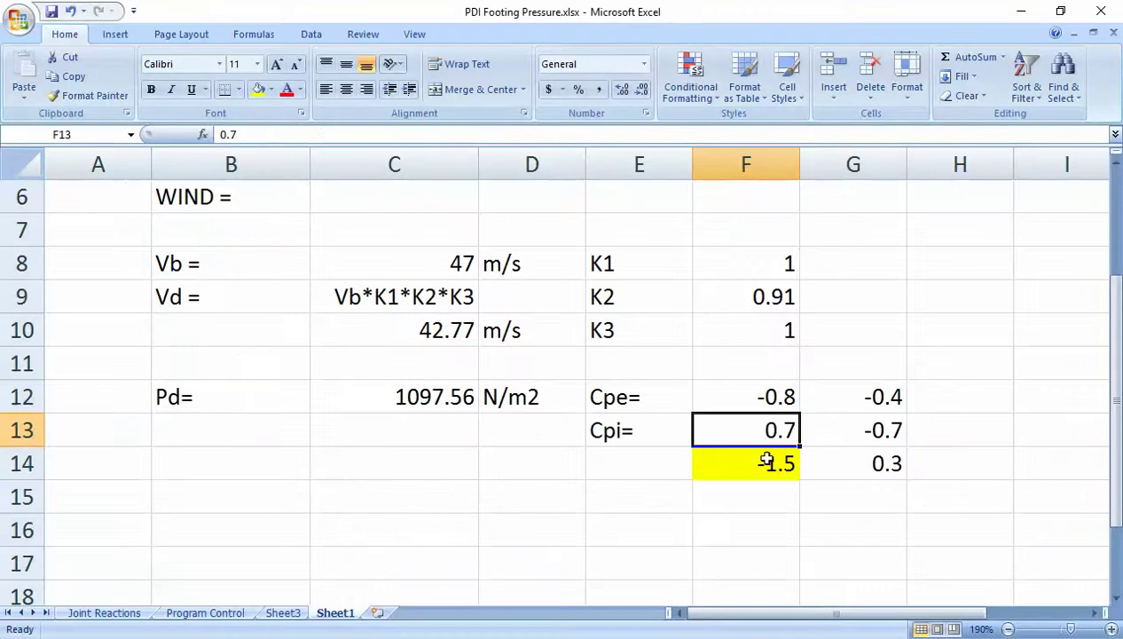
{"action": "double_click", "coordinate": [768, 463]}
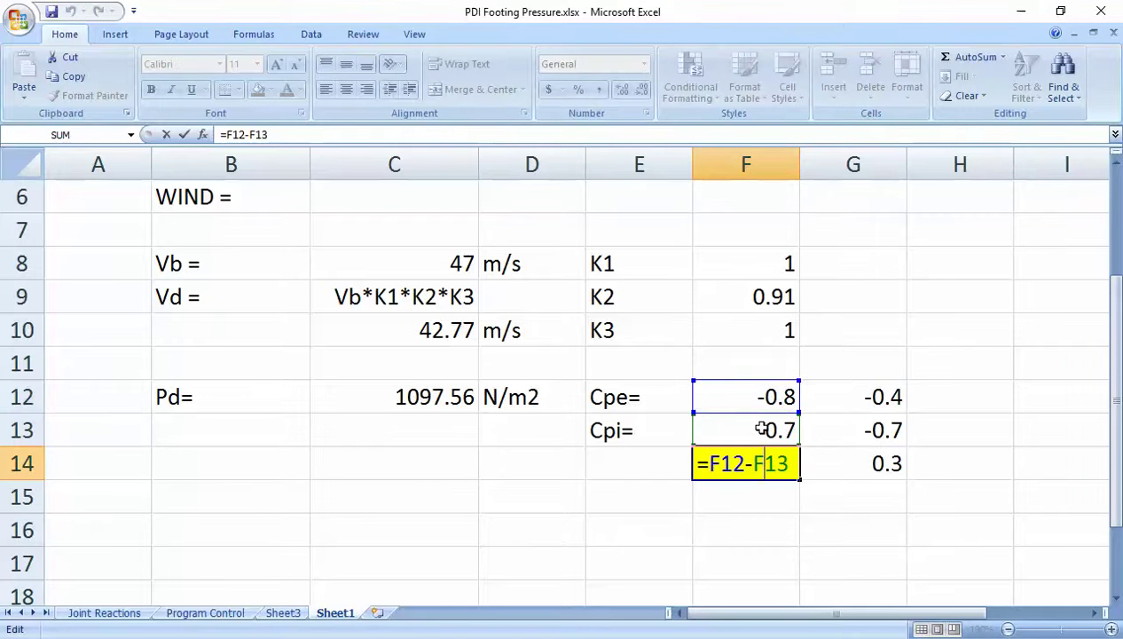
{"action": "key", "text": "Return"}
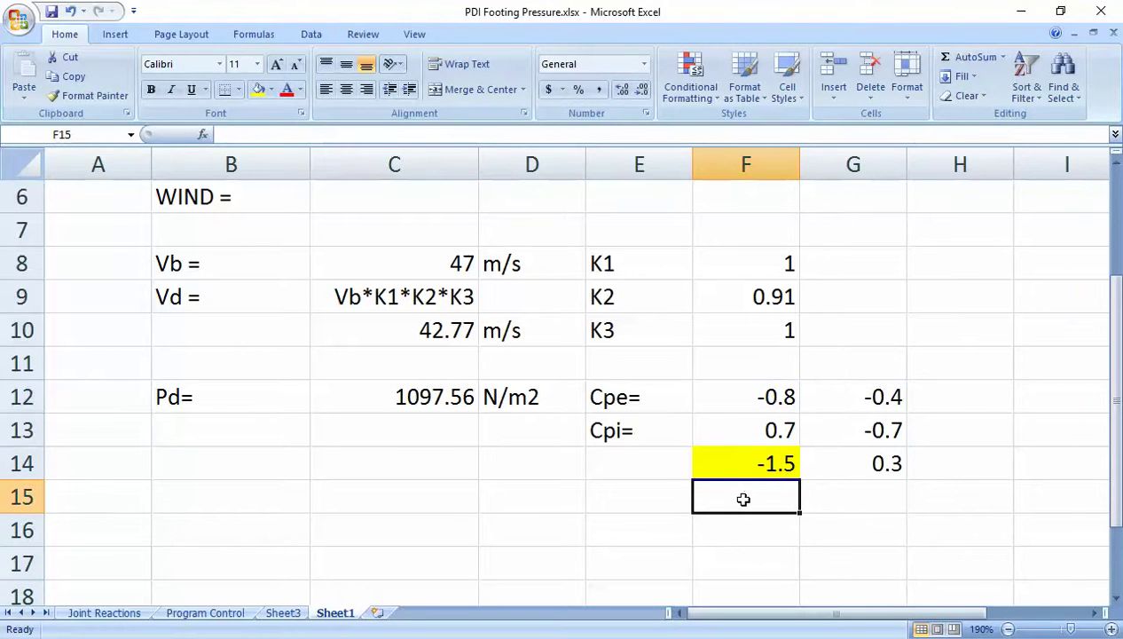
{"action": "type", "text": "="}
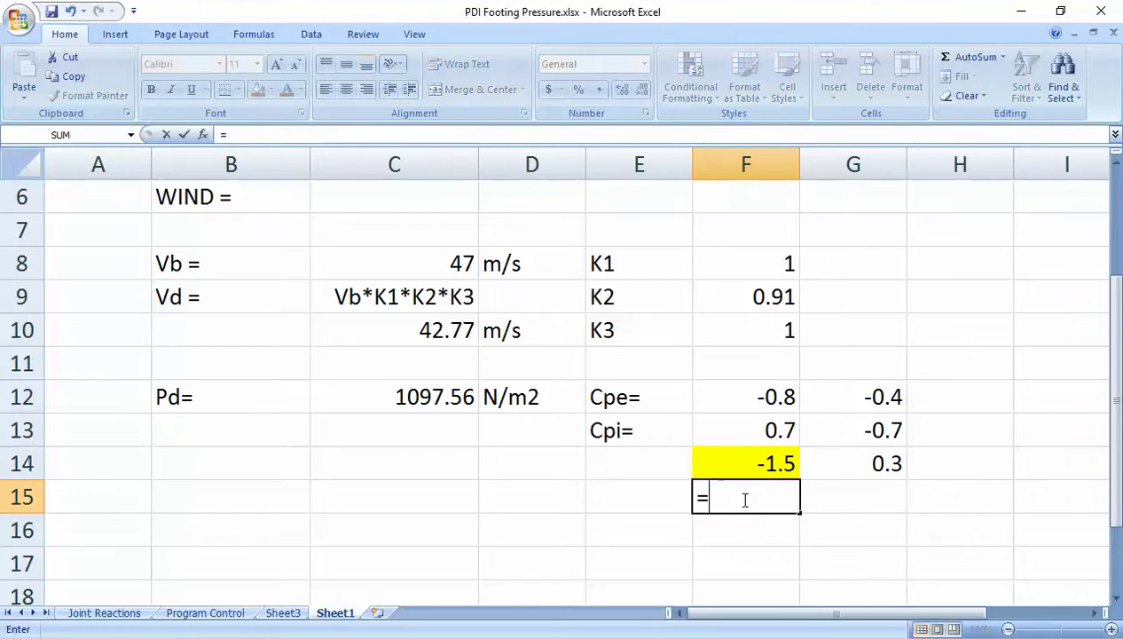
{"action": "left_click", "coordinate": [755, 397]}
{"action": "type", "text": "-"}
{"action": "left_click", "coordinate": [832, 425]}
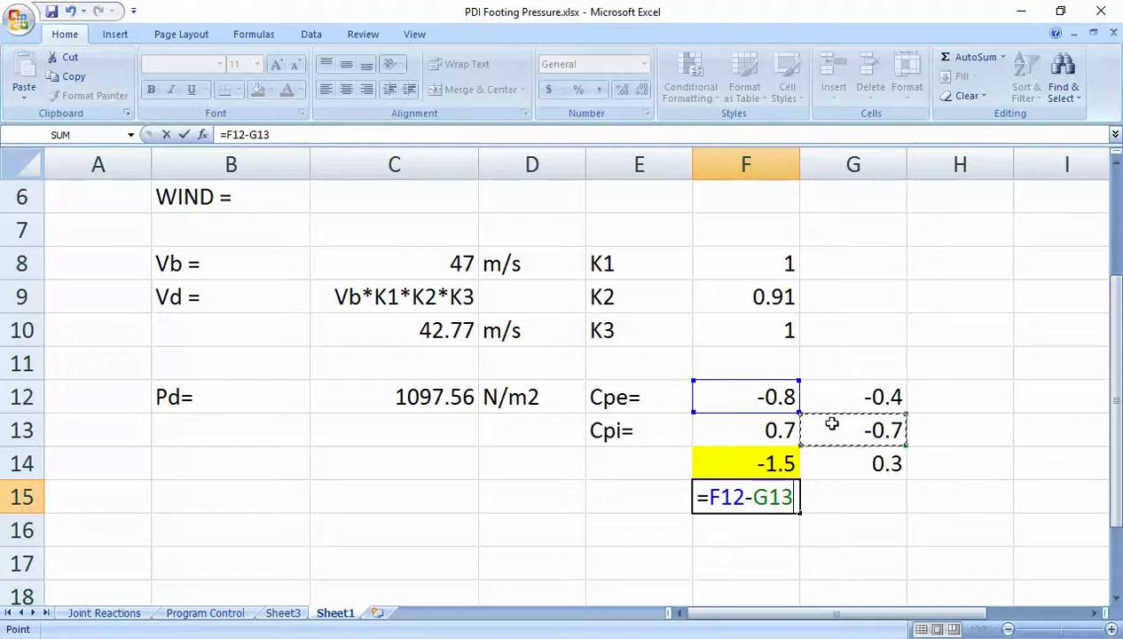
{"action": "key", "text": "Return"}
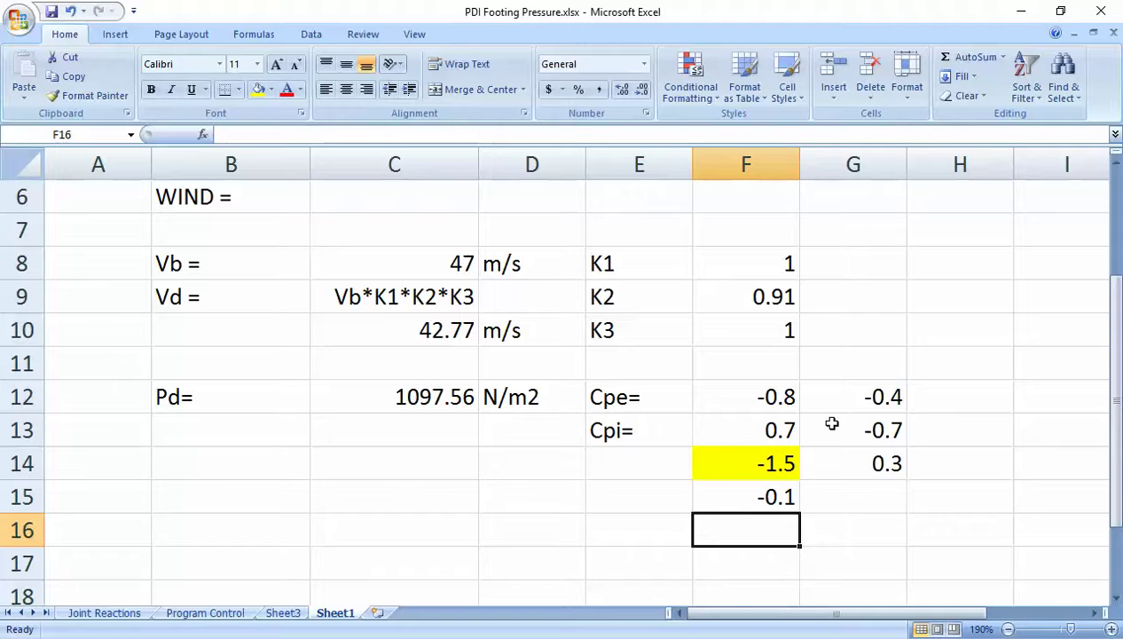
- Change the combination formula in G14 to =F12-G13 so it references the first Cpe
{"action": "double_click", "coordinate": [878, 461]}
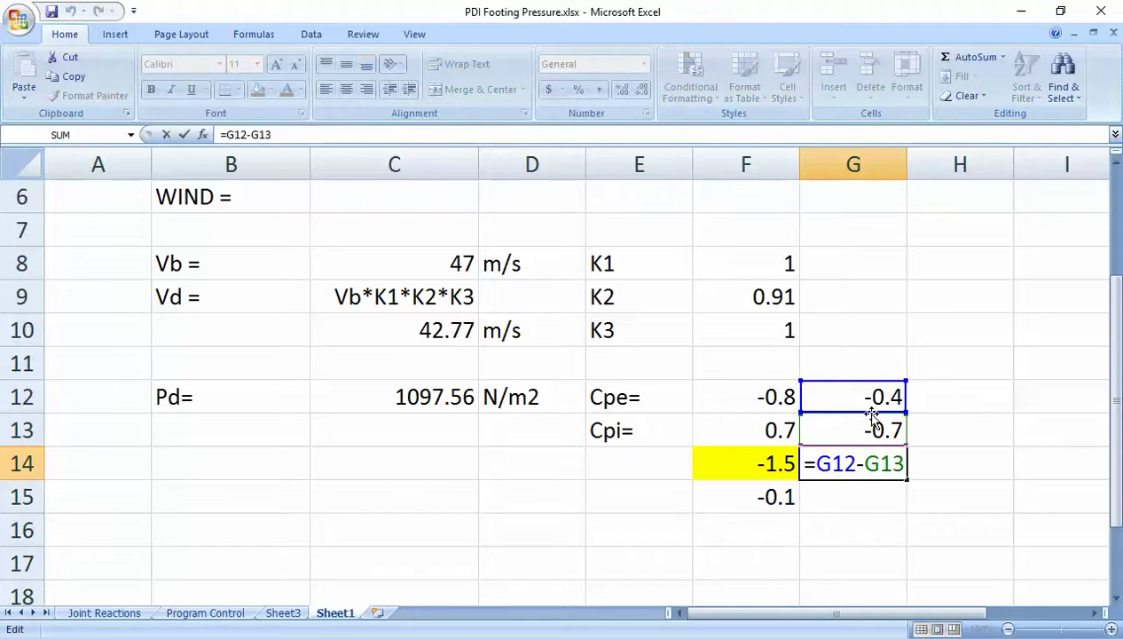
{"action": "left_click_drag", "start_coordinate": [872, 413], "coordinate": [774, 410]}
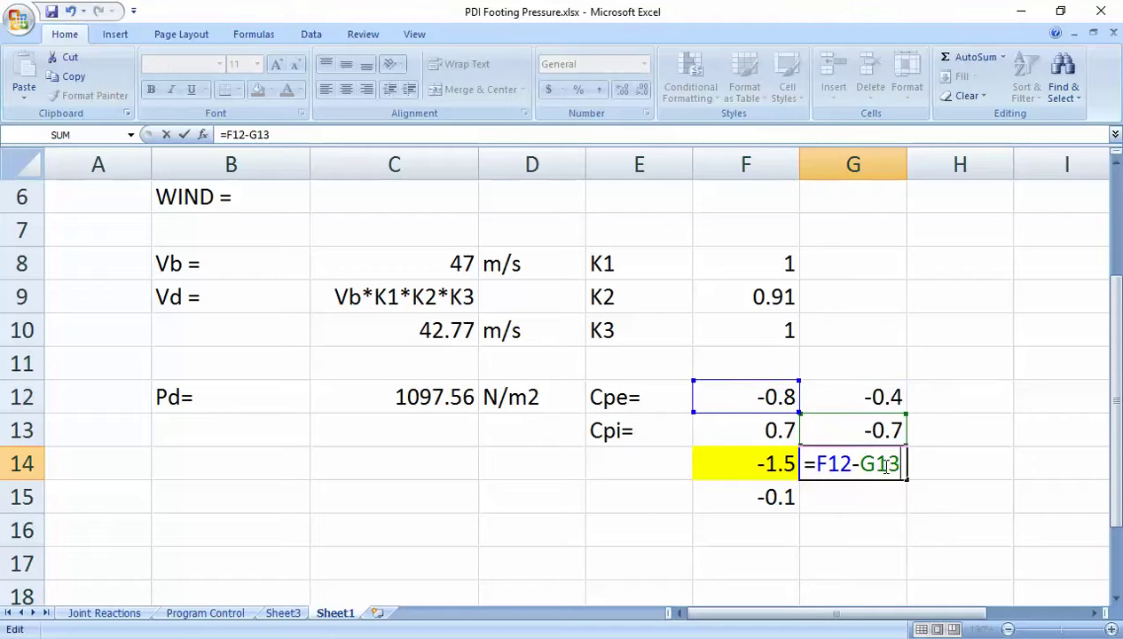
{"action": "key", "text": "Return"}
- Enter =G12-G13 in G15 to combine the second Cpe with the negative Cpi
{"action": "type", "text": "="}
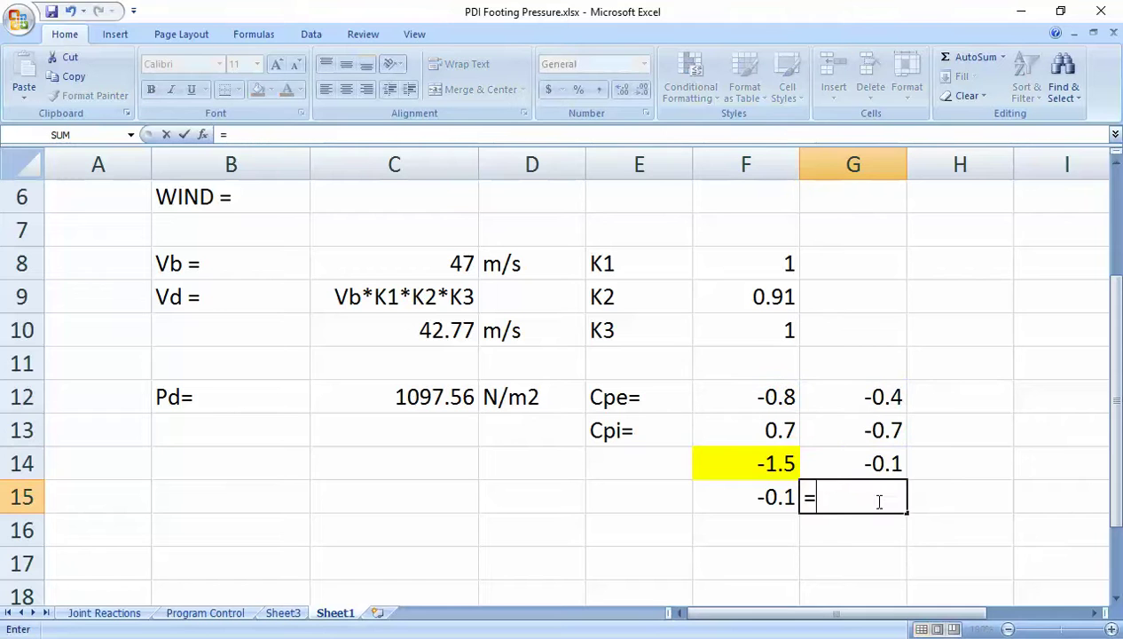
{"action": "left_click", "coordinate": [876, 395]}
{"action": "type", "text": "-"}
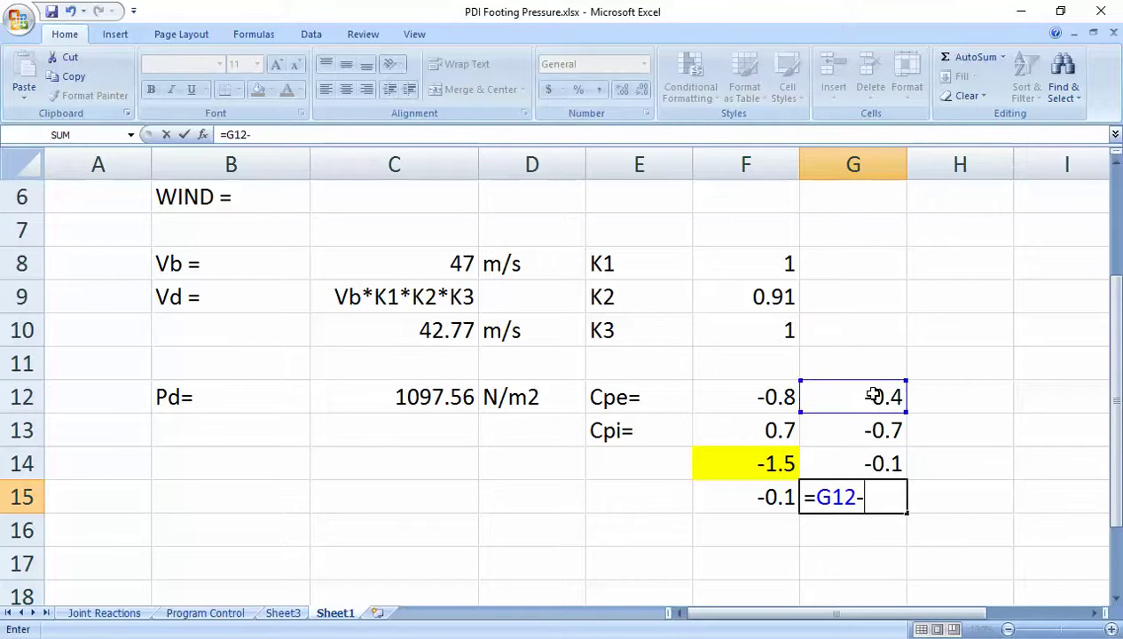
{"action": "left_click", "coordinate": [844, 431]}
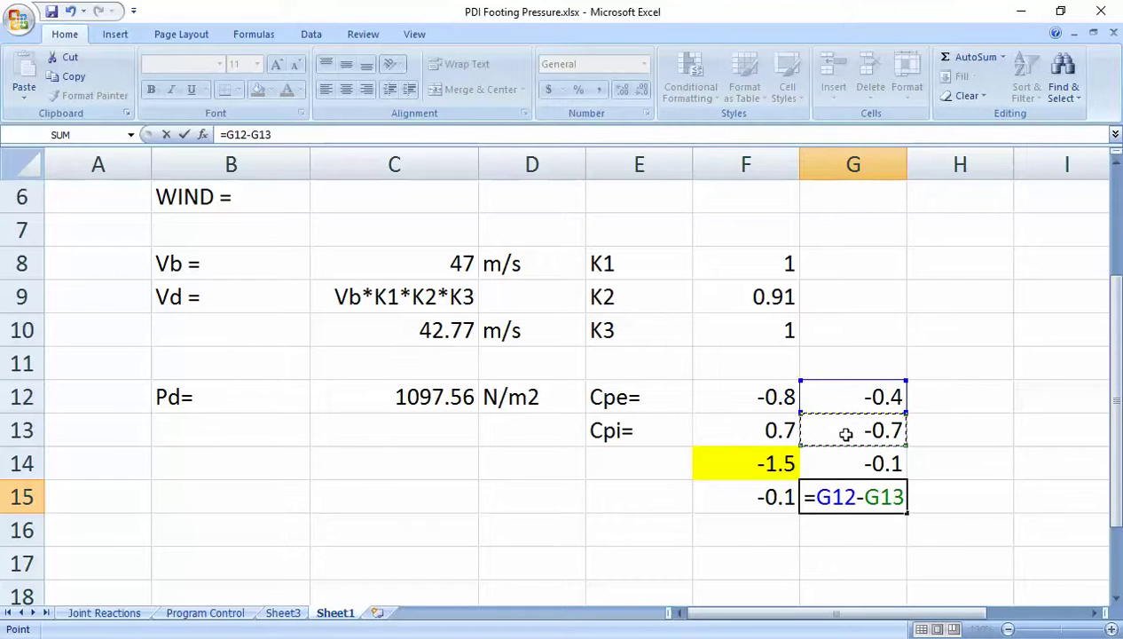
{"action": "key", "text": "Return"}
- Check the formulas in G15 and G14 and compare the row 15 combinations with the highlighted one in F14
{"action": "left_click", "coordinate": [892, 499]}
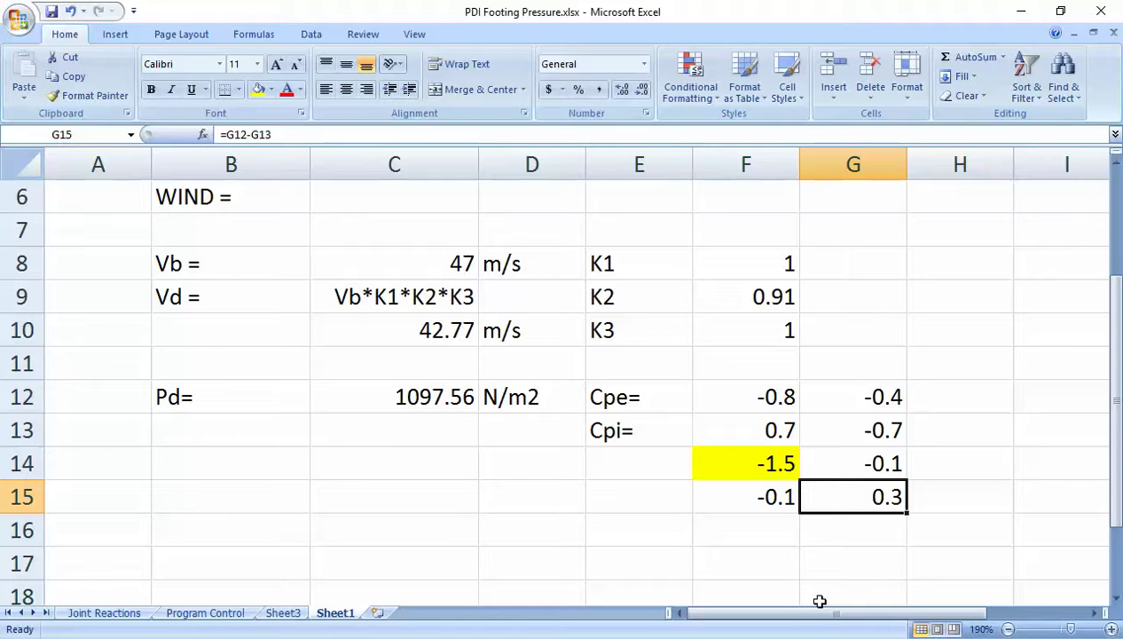
{"action": "double_click", "coordinate": [855, 484]}
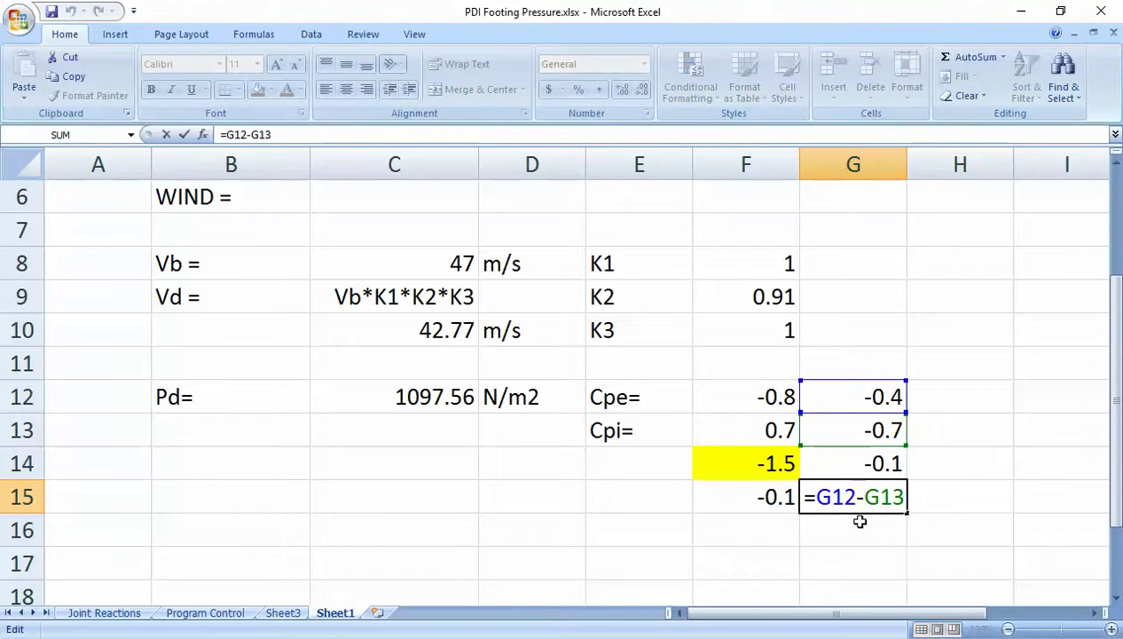
{"action": "key", "text": "Return"}
{"action": "double_click", "coordinate": [868, 462]}
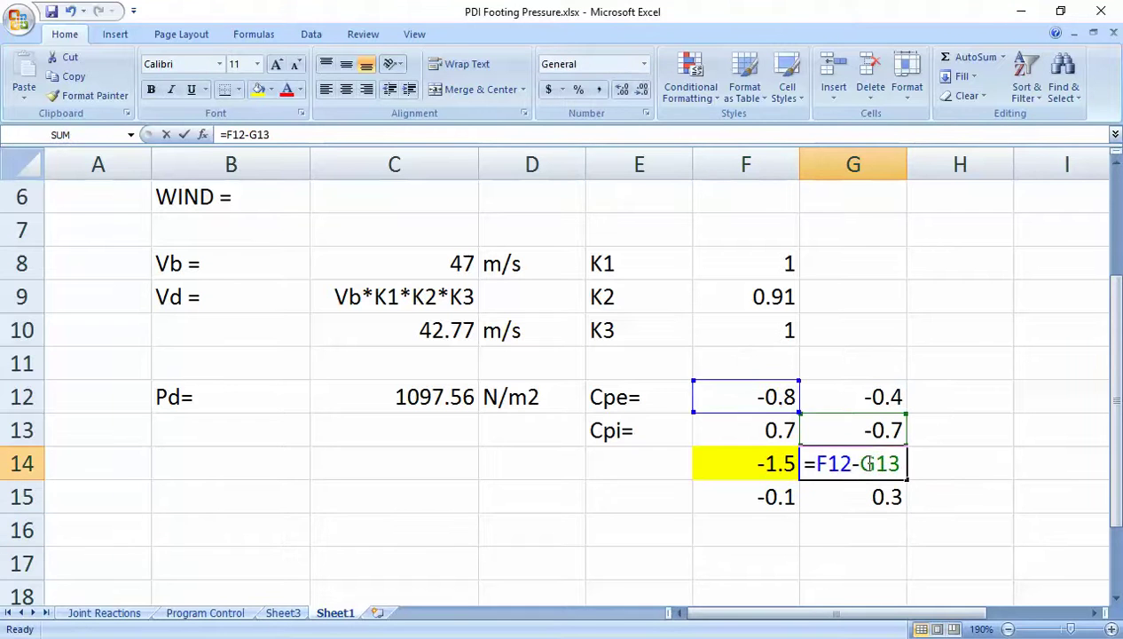
{"action": "key", "text": "Return"}
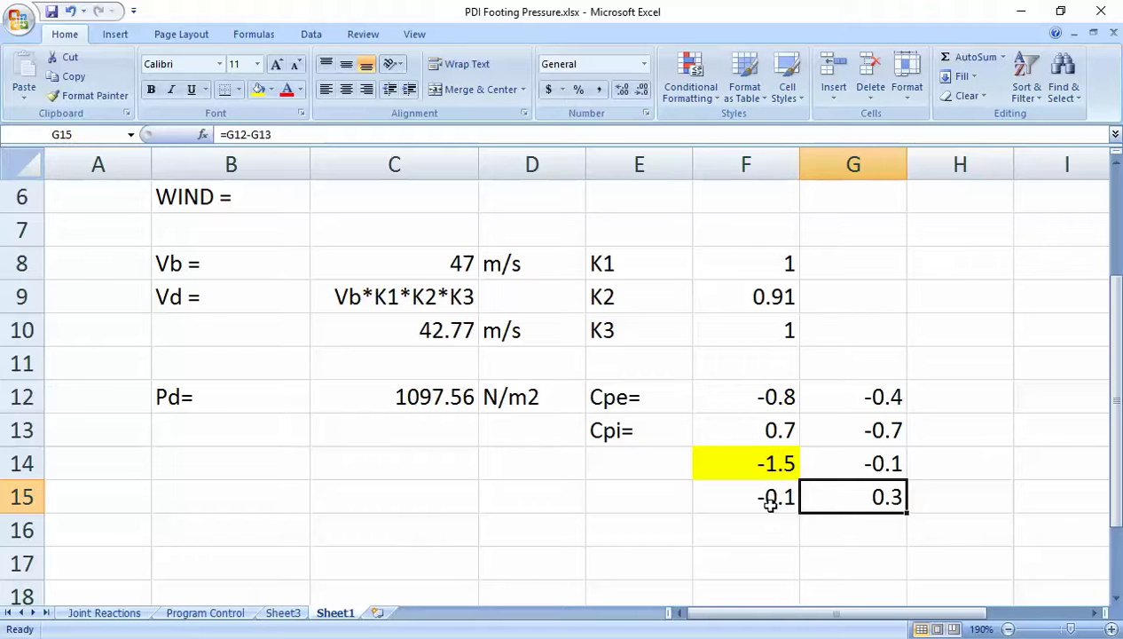
{"action": "left_click_drag", "start_coordinate": [770, 498], "coordinate": [825, 501]}
{"action": "left_click", "coordinate": [768, 463]}
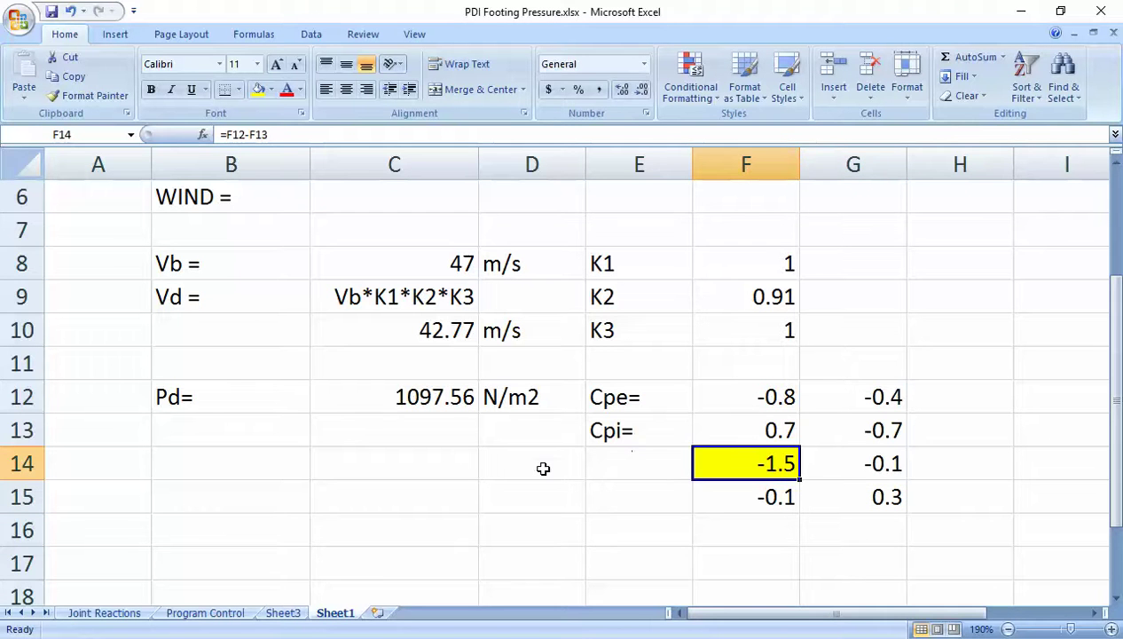
- Calculate the wind pressure in C14 with =C12*F14, multiplying Pd by the highlighted Cpe-Cpi combination
{"action": "left_click", "coordinate": [406, 458]}
{"action": "type", "text": "="}
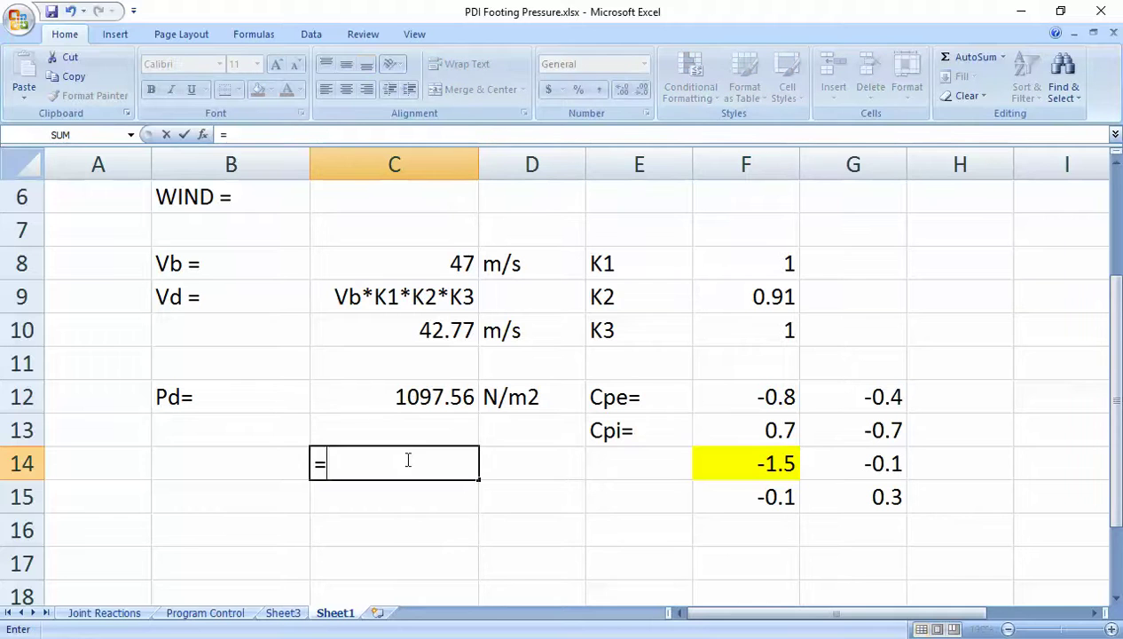
{"action": "left_click", "coordinate": [407, 398]}
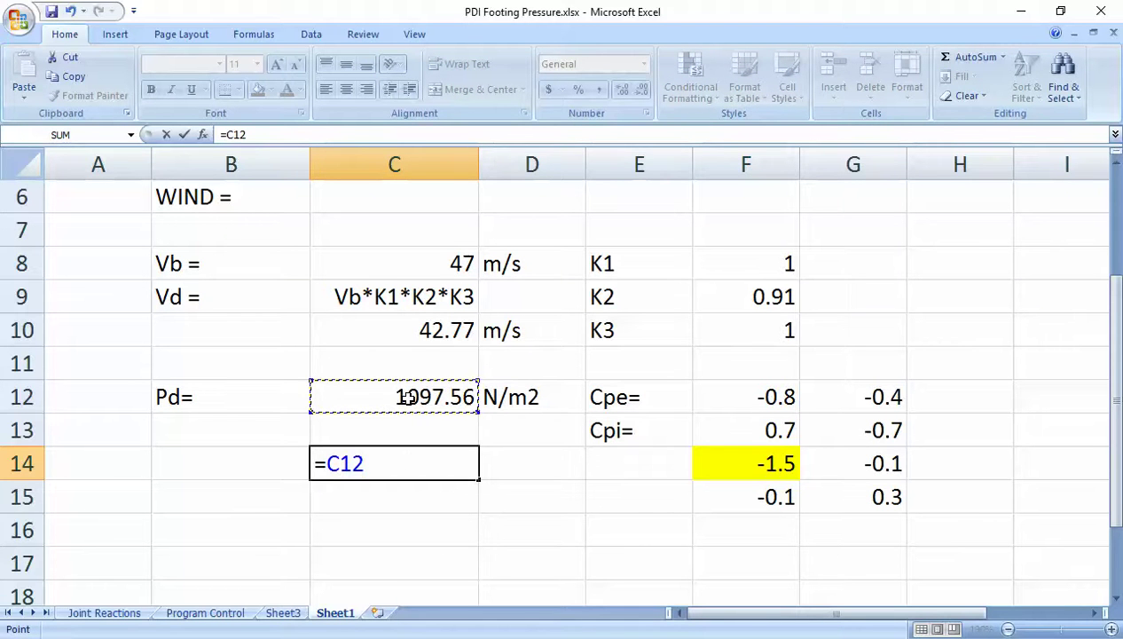
{"action": "type", "text": "*"}
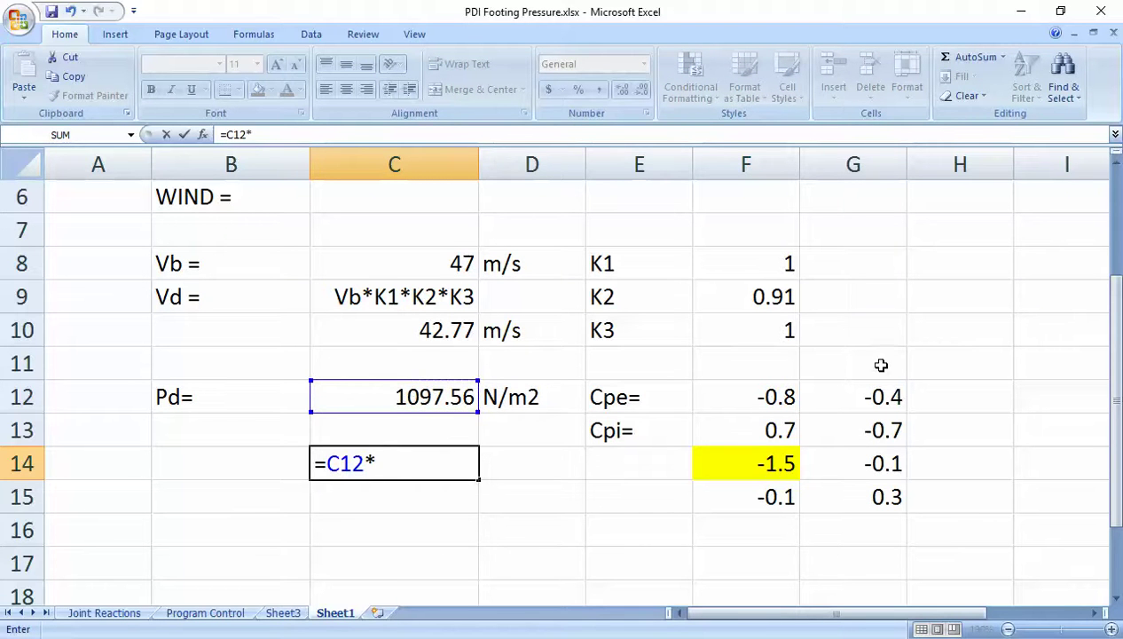
{"action": "left_click", "coordinate": [765, 467]}
{"action": "key", "text": "Return"}
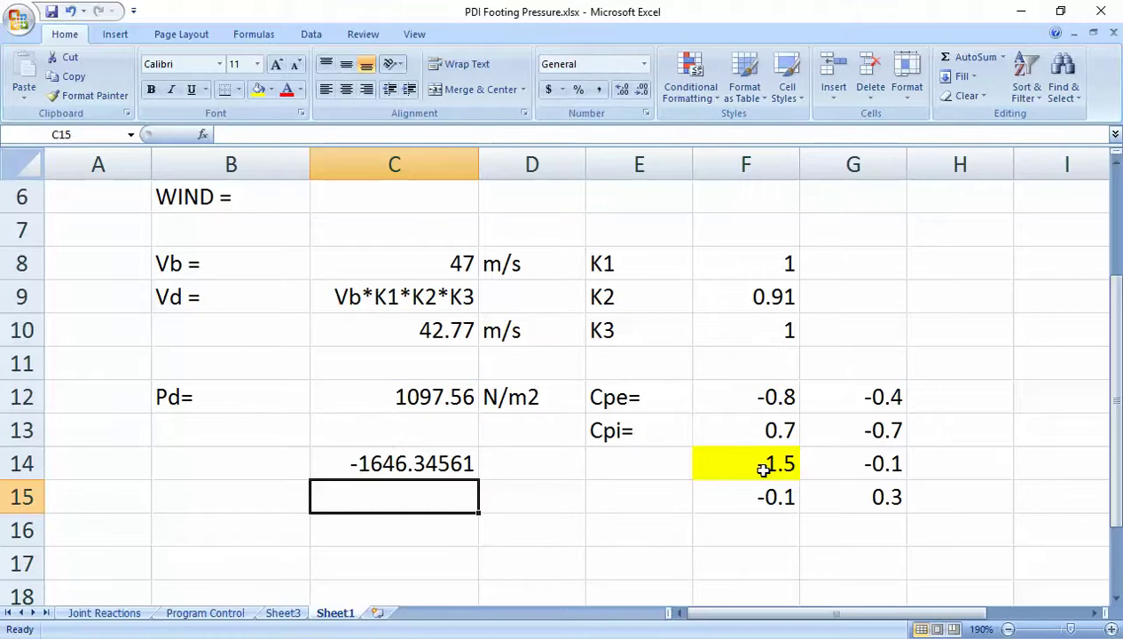
- Format the wind pressure in C14 to show two decimal places
{"action": "left_click", "coordinate": [763, 468]}
{"action": "left_click", "coordinate": [462, 464]}
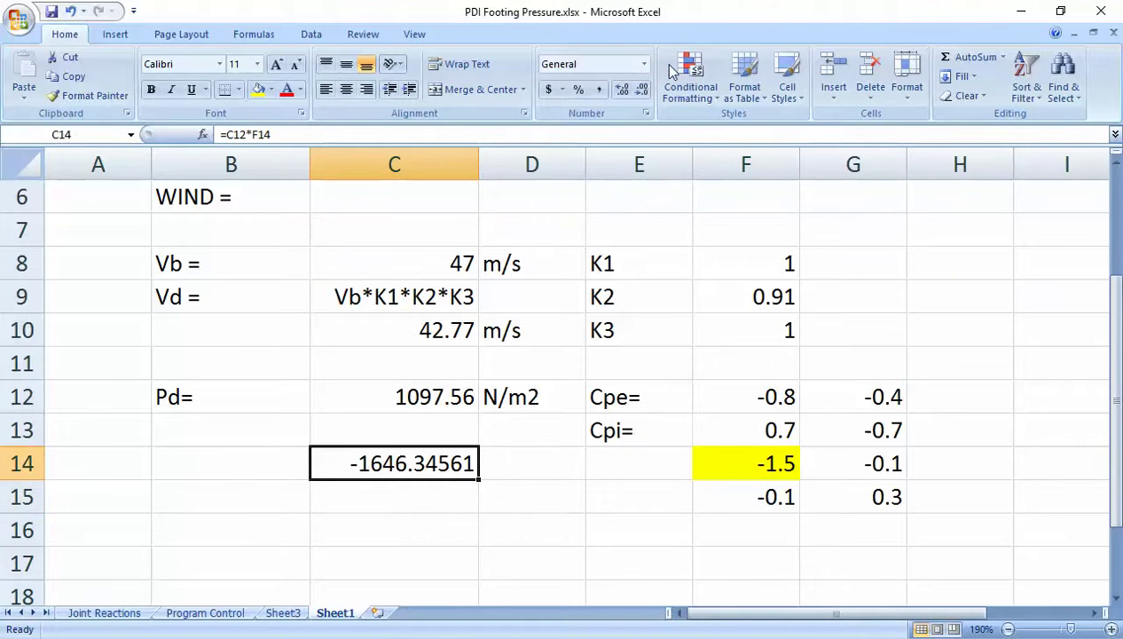
{"action": "left_click", "coordinate": [641, 91]}
{"action": "left_click", "coordinate": [641, 91]}
{"action": "left_click", "coordinate": [642, 90]}
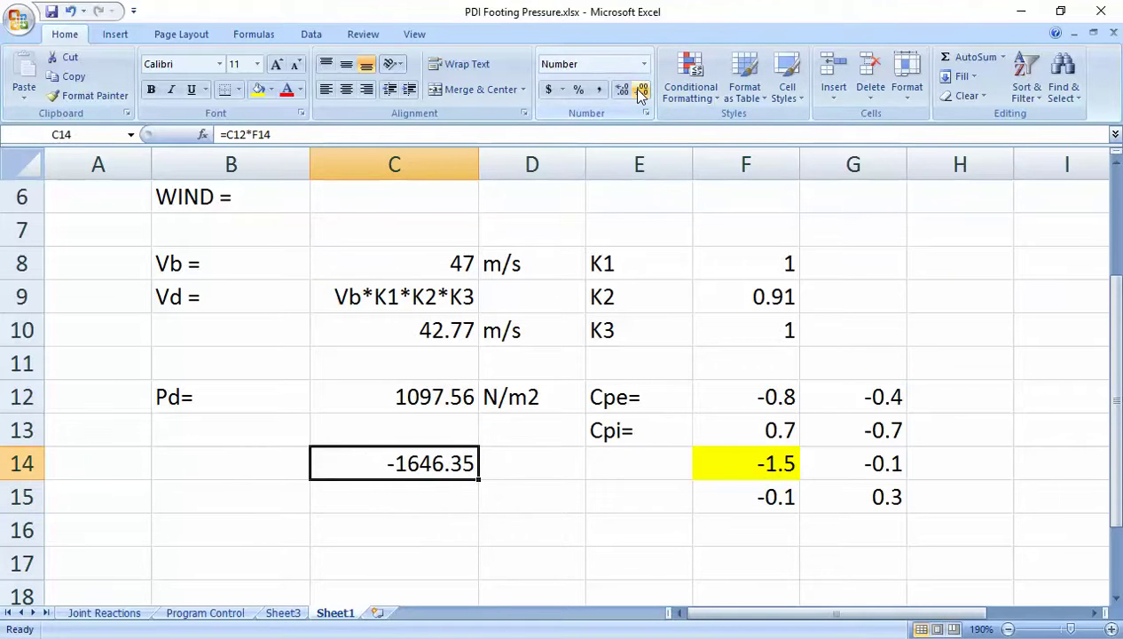
- Recheck the alternative Cpe and Cpi values in G12 and G13
{"action": "left_click", "coordinate": [524, 486]}
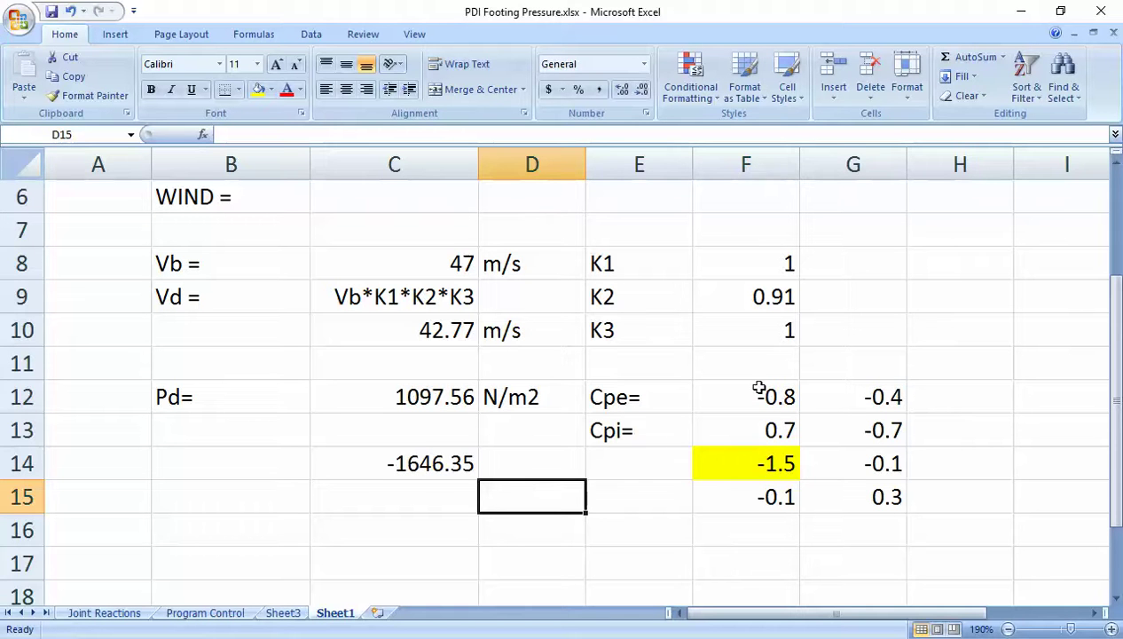
{"action": "left_click", "coordinate": [827, 395]}
{"action": "left_click", "coordinate": [827, 429]}
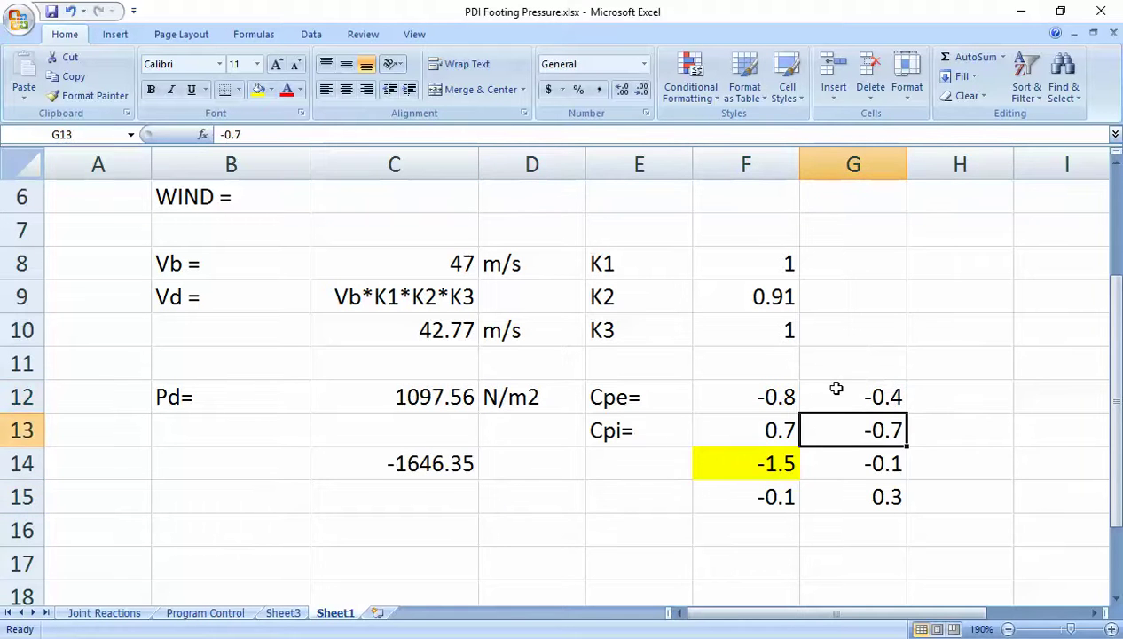
{"action": "left_click", "coordinate": [835, 390]}
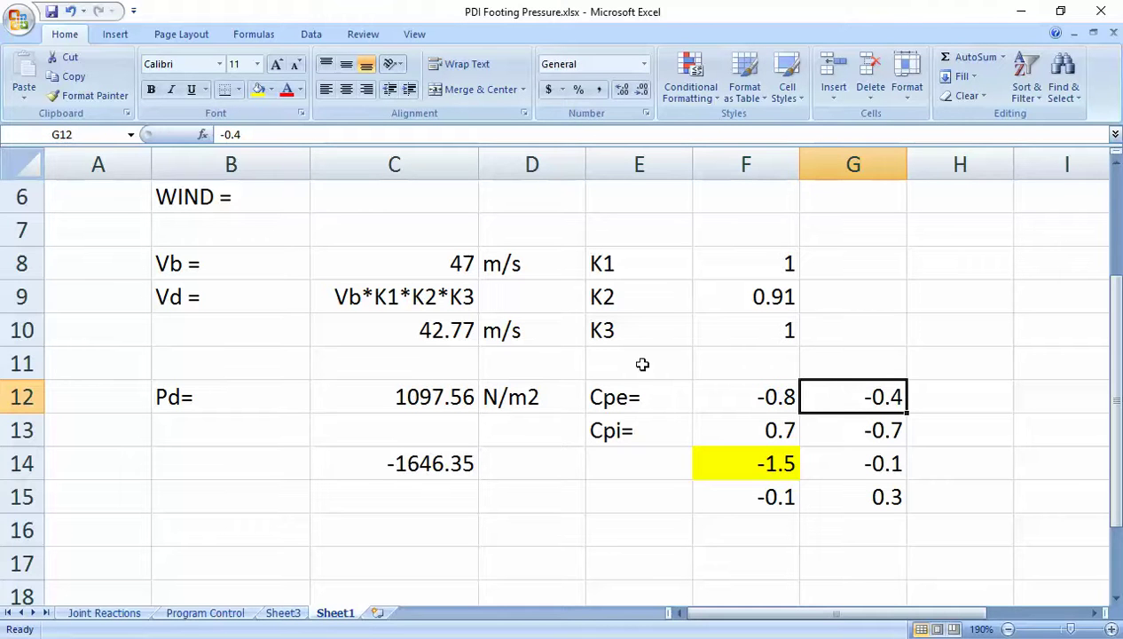
- Copy the N/m2 unit from D12 into D14 beside the calculated wind pressure
{"action": "left_click", "coordinate": [564, 390]}
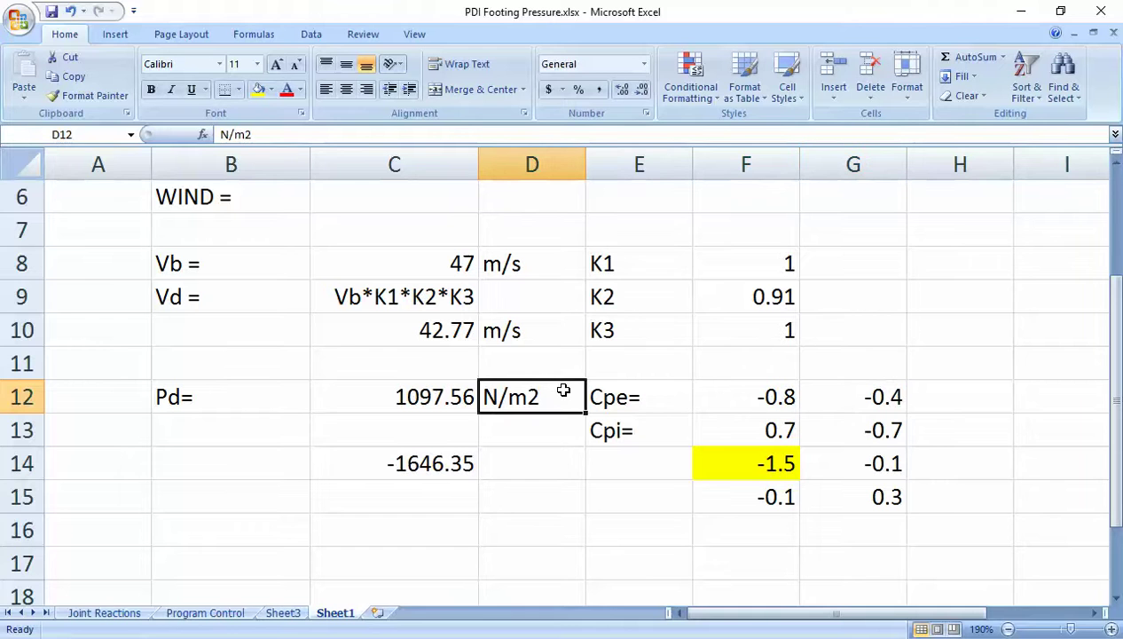
{"action": "key", "text": "ctrl+c"}
{"action": "left_click", "coordinate": [525, 465]}
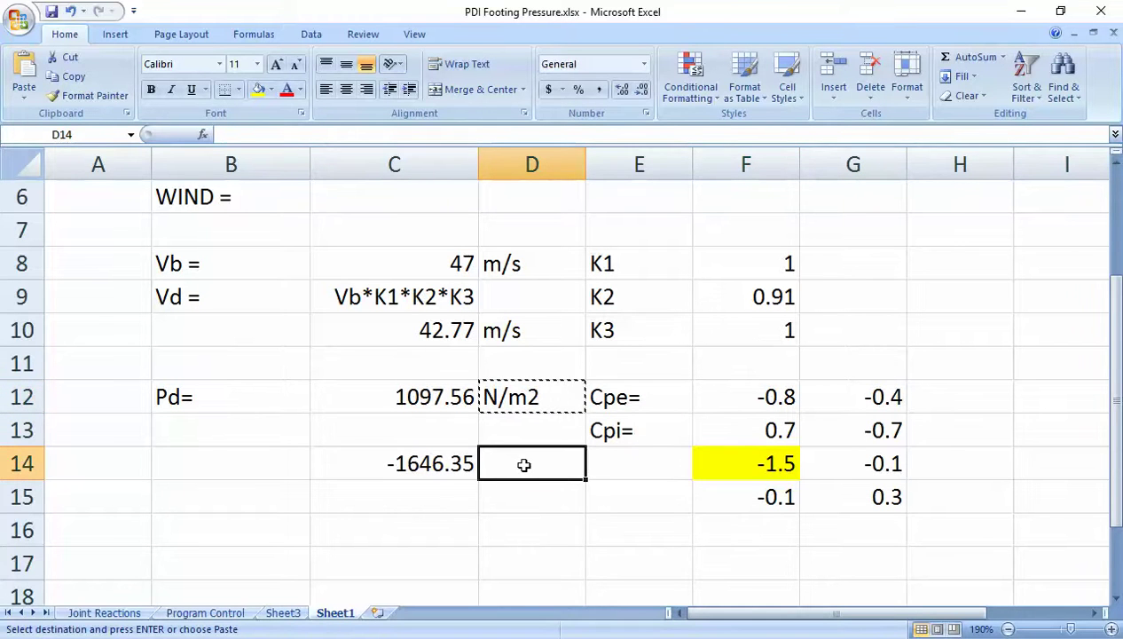
{"action": "key", "text": "ctrl+v"}
{"action": "double_click", "coordinate": [515, 468]}
{"action": "left_click", "coordinate": [514, 500]}
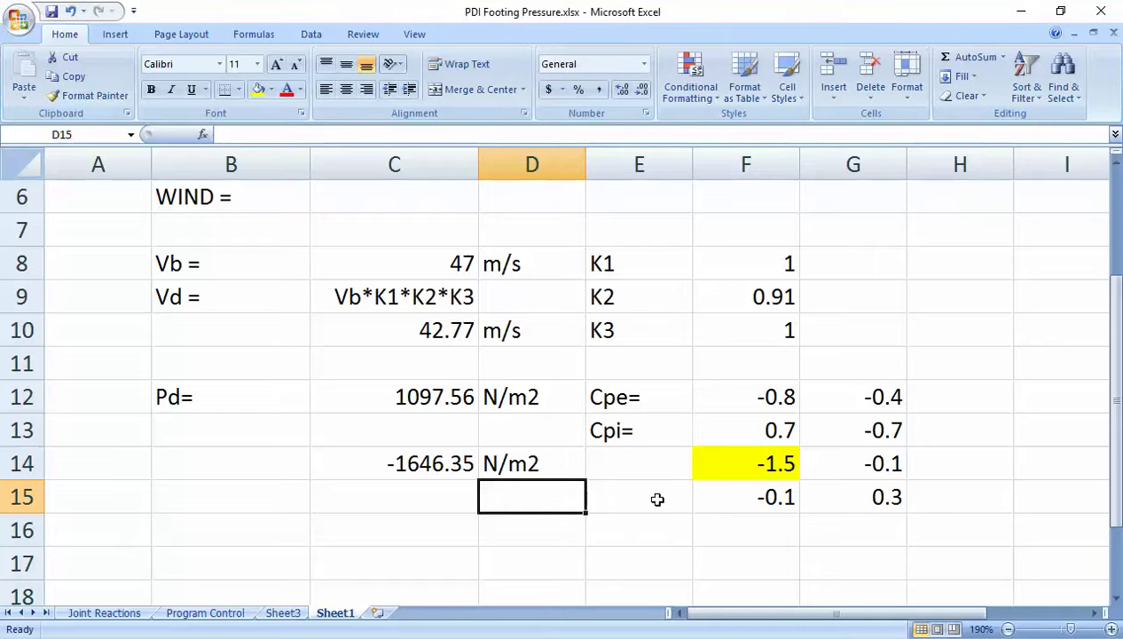
- Change the design wind speed label in B9 to "Vz ="
{"action": "left_click", "coordinate": [188, 295]}
{"action": "double_click", "coordinate": [187, 294]}
{"action": "key", "text": "BackSpace"}
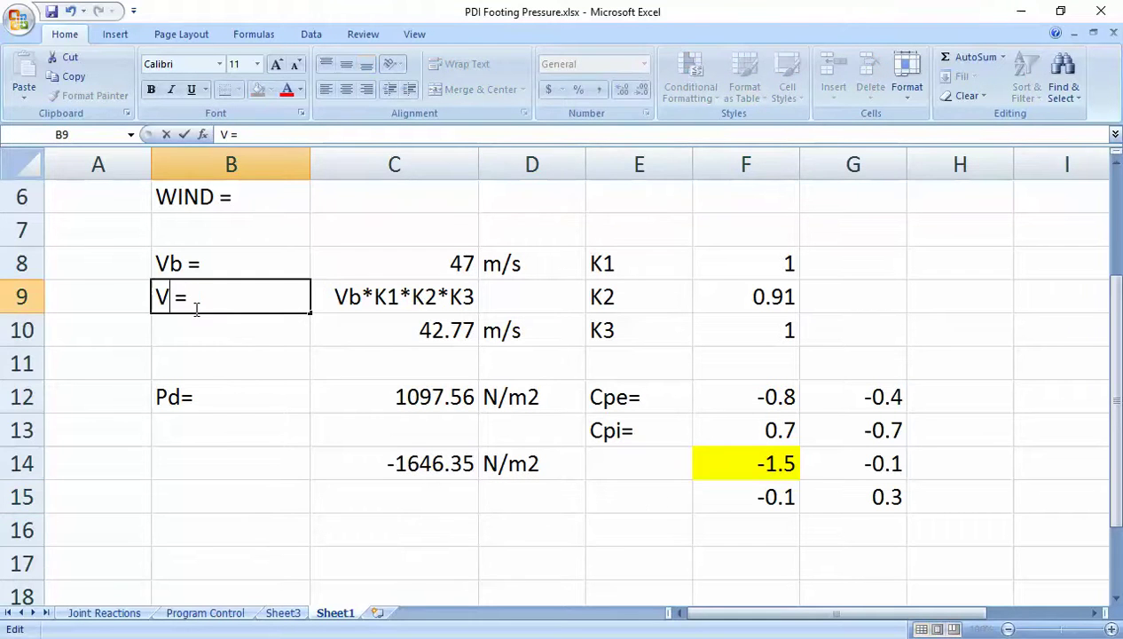
{"action": "type", "text": "z"}
{"action": "left_click", "coordinate": [224, 356]}
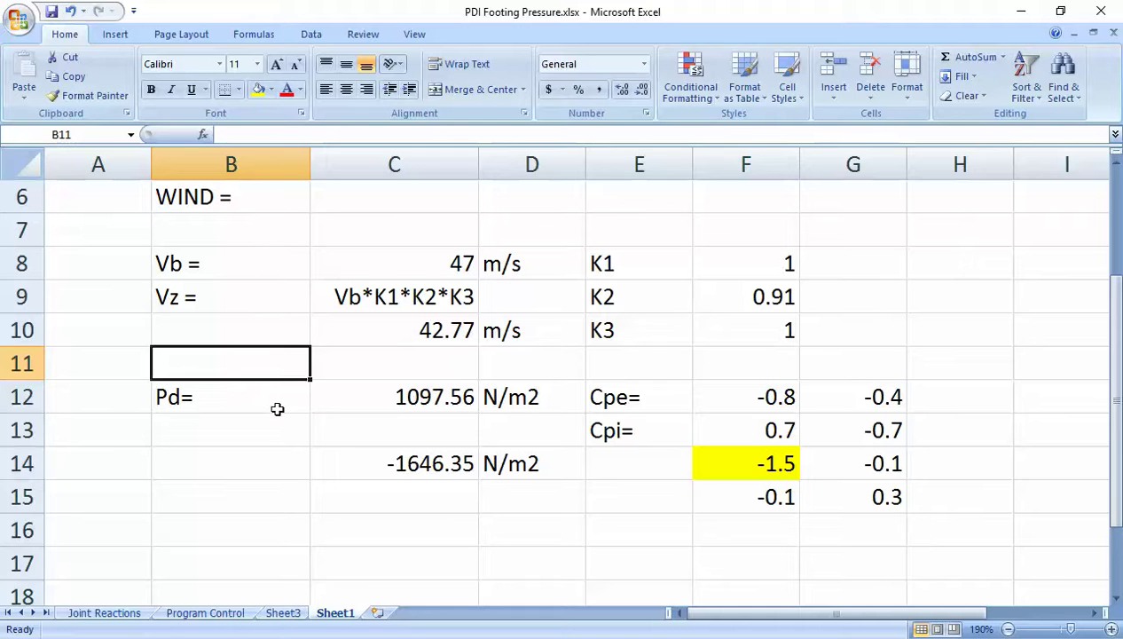
- Convert the wind pressure to kilonewtons in C15 with =C14/1000
{"action": "double_click", "coordinate": [375, 465]}
{"action": "key", "text": "Return"}
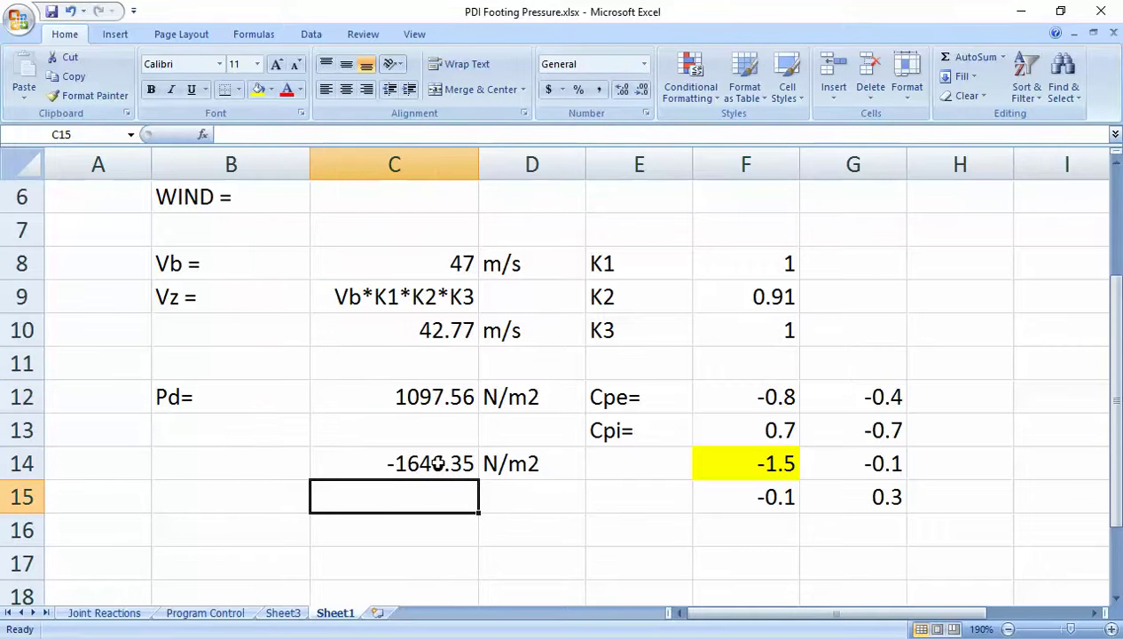
{"action": "type", "text": "="}
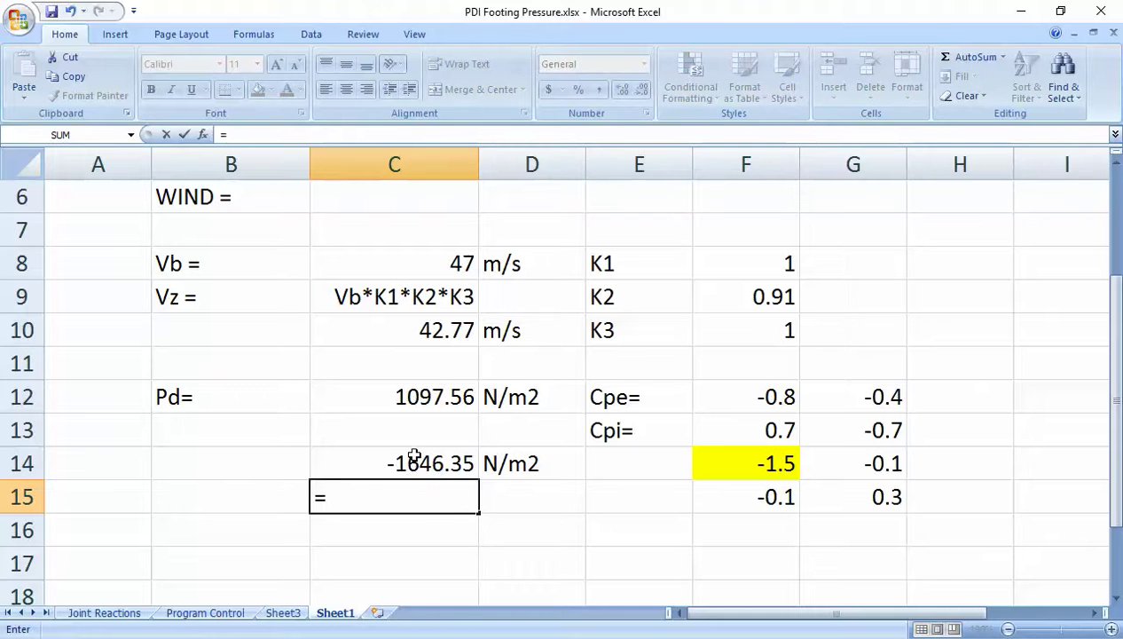
{"action": "left_click", "coordinate": [413, 459]}
{"action": "type", "text": "/1000"}
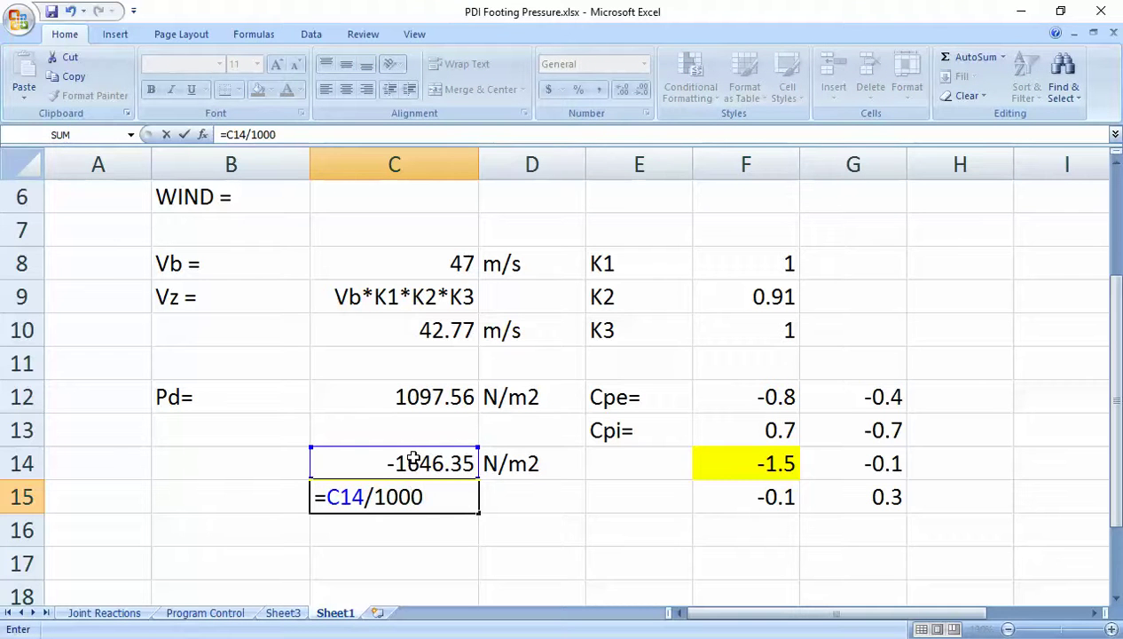
{"action": "key", "text": "Return"}
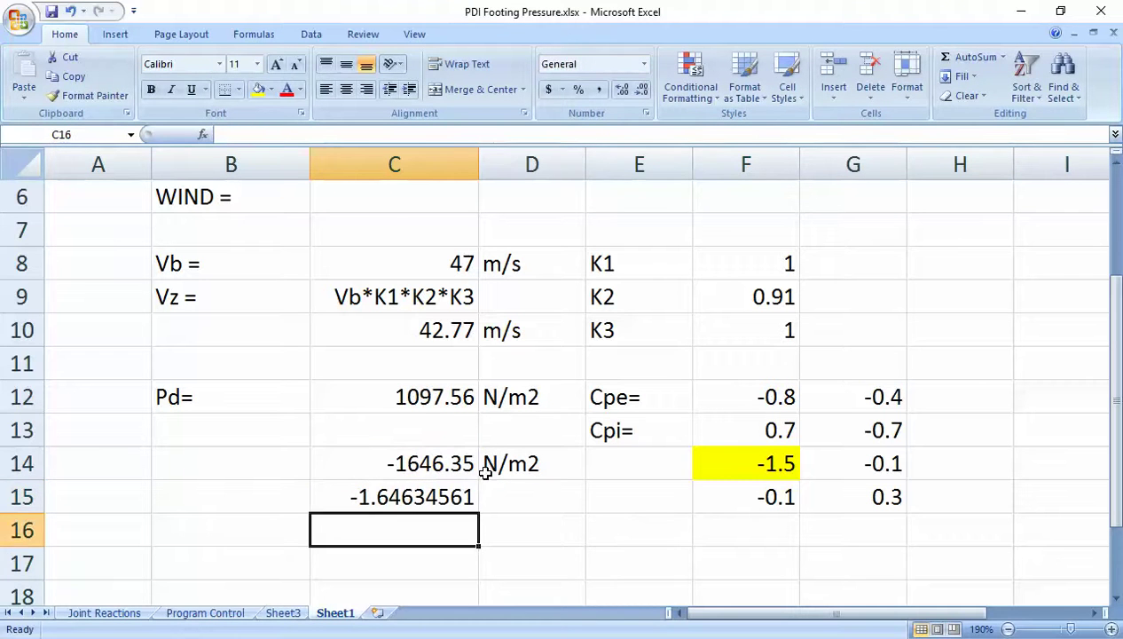
- Fill the unit from D14 down into D15 and edit it to KN/m2
{"action": "left_click_drag", "start_coordinate": [491, 461], "coordinate": [497, 492]}
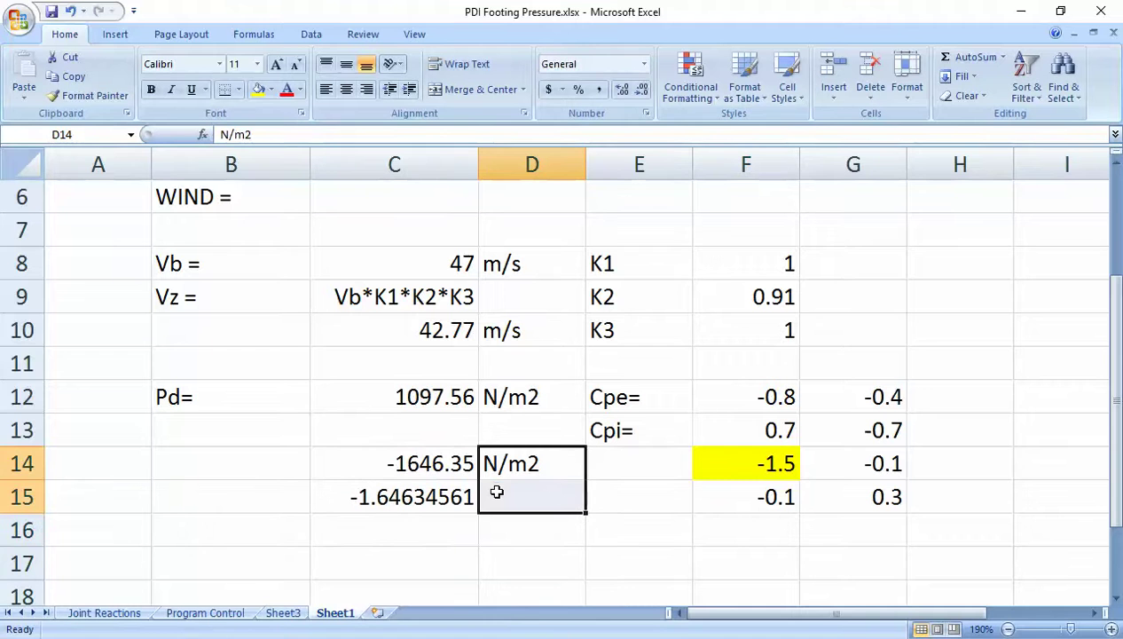
{"action": "key", "text": "ctrl+d"}
{"action": "left_click", "coordinate": [482, 497]}
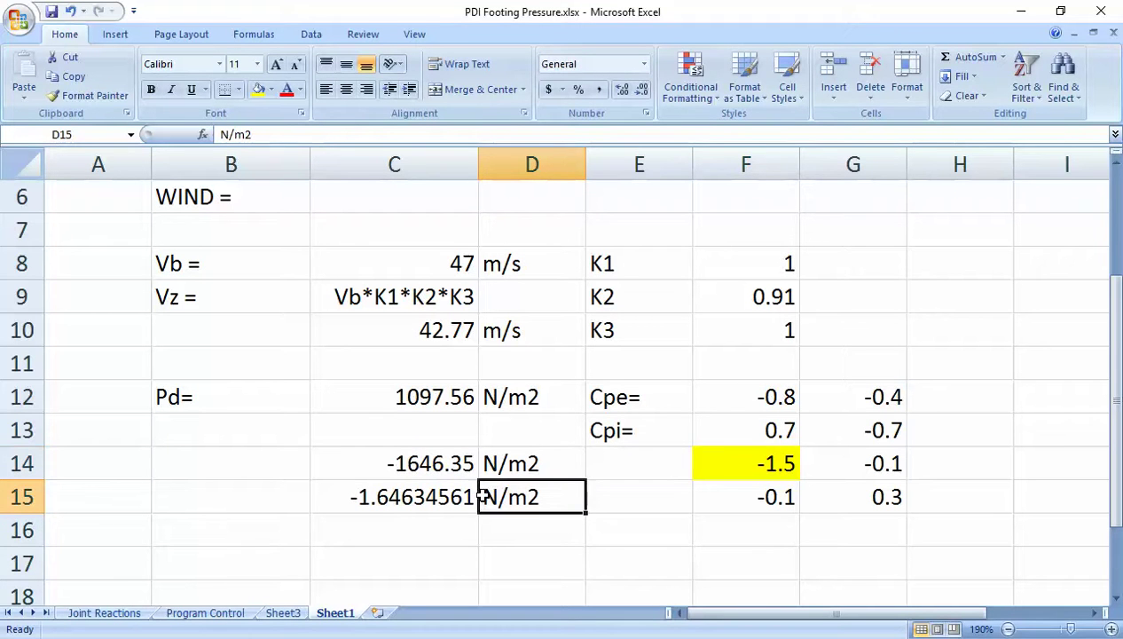
{"action": "double_click", "coordinate": [482, 497]}
{"action": "type", "text": "K"}
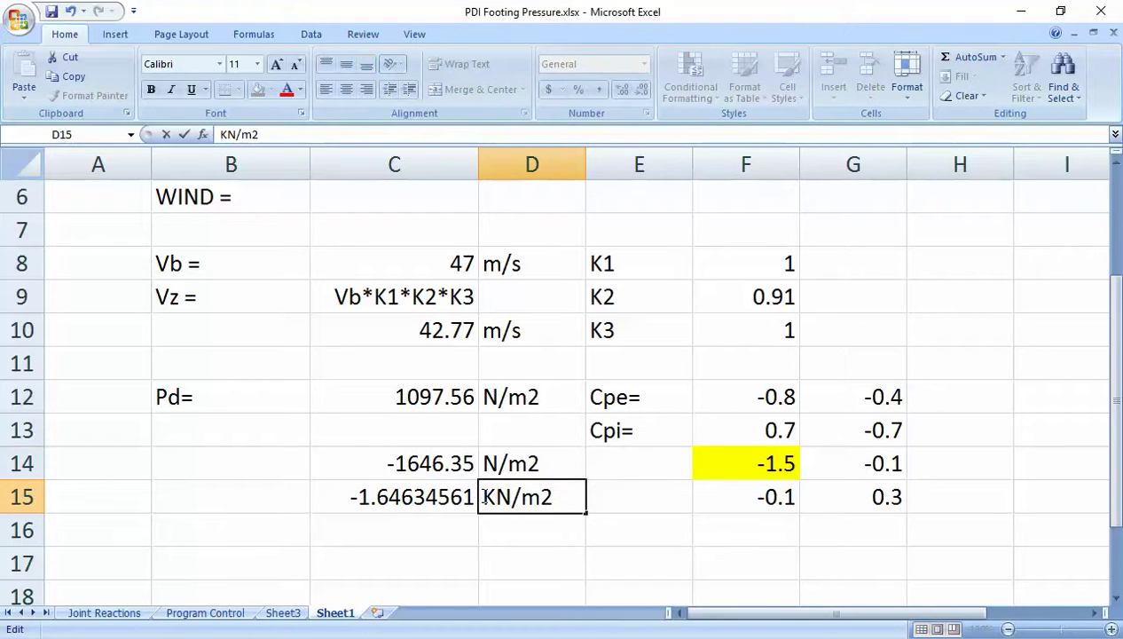
- Format the converted wind pressure in C15 to show three decimal places
{"action": "left_click", "coordinate": [415, 495]}
{"action": "left_click", "coordinate": [642, 91]}
{"action": "left_click", "coordinate": [641, 92]}
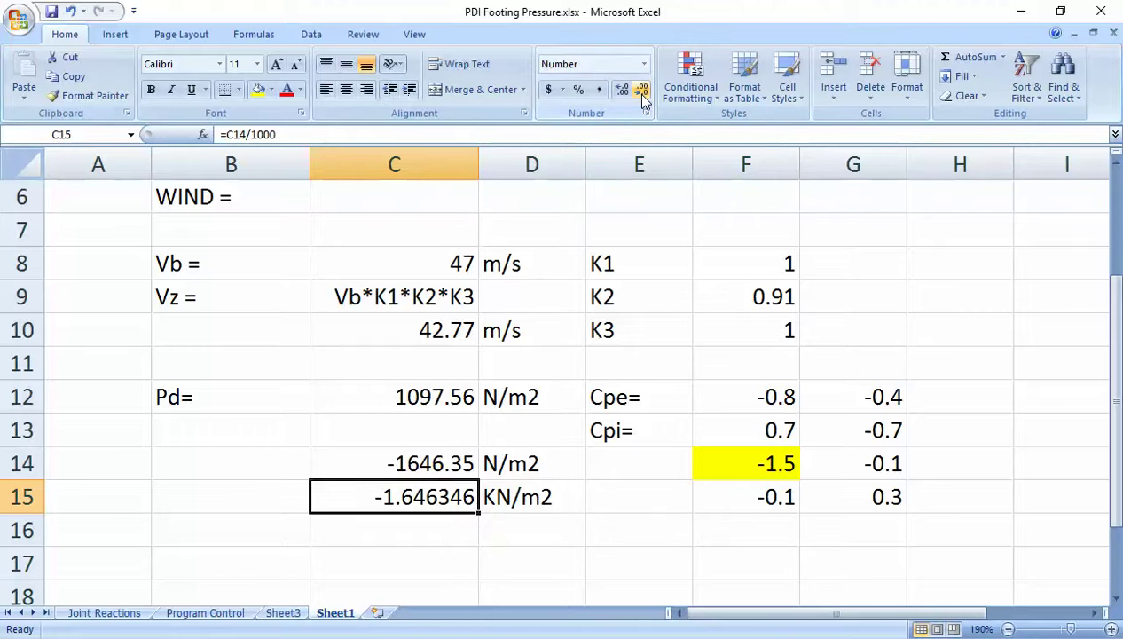
{"action": "left_click", "coordinate": [642, 92]}
{"action": "left_click", "coordinate": [641, 91]}
{"action": "left_click", "coordinate": [642, 92]}
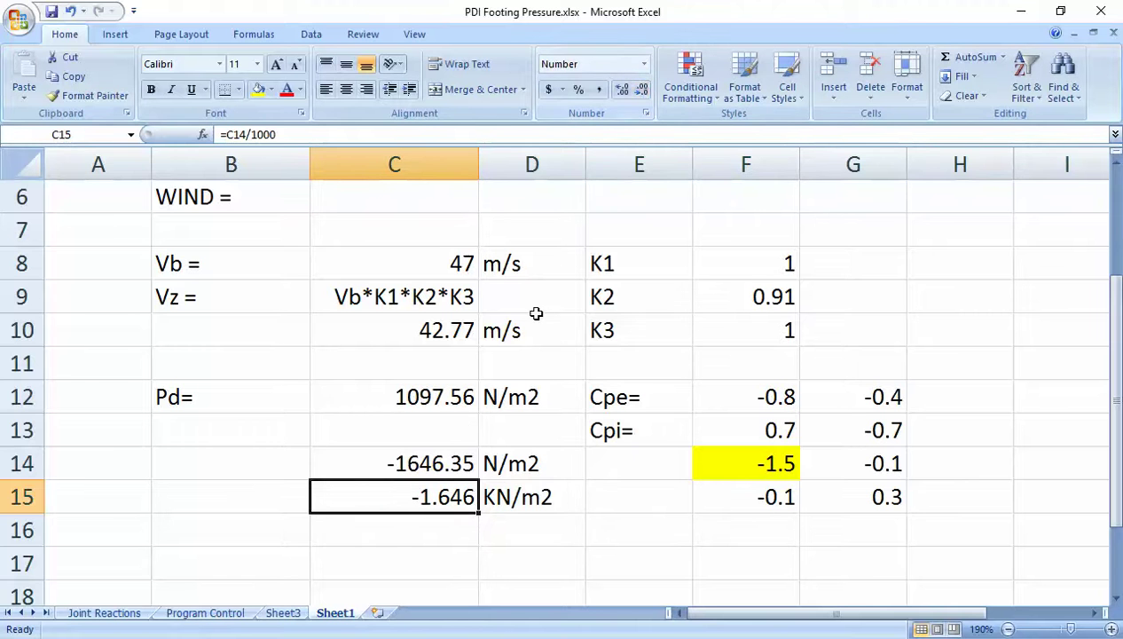
- Format the wind pressure in C14 to show no decimal places
{"action": "left_click", "coordinate": [446, 457]}
{"action": "left_click", "coordinate": [641, 91]}
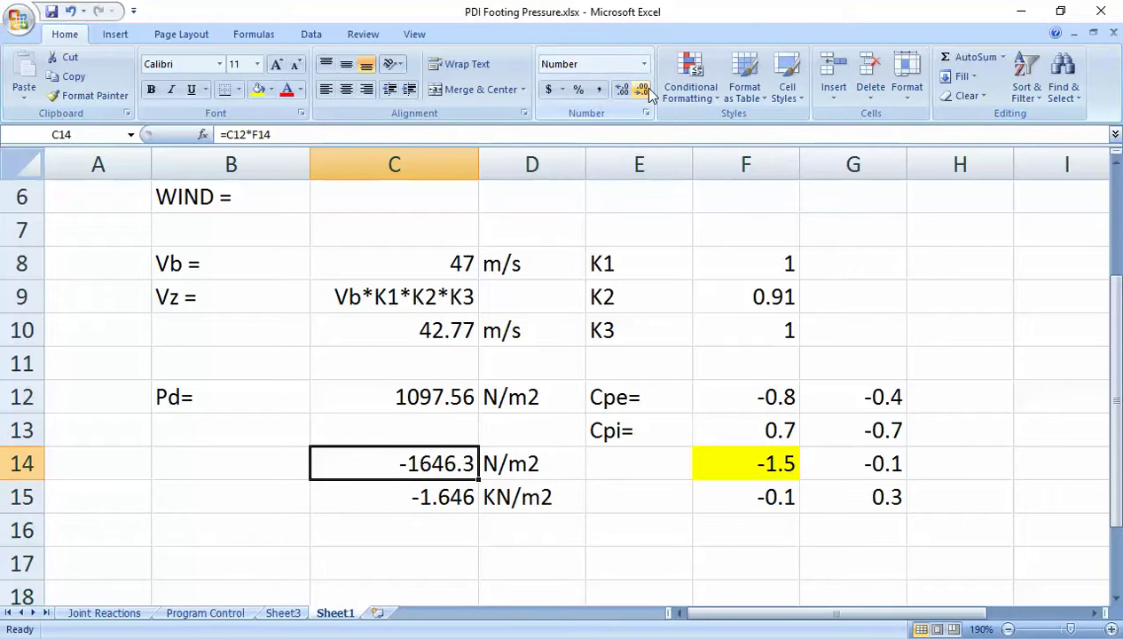
{"action": "left_click", "coordinate": [641, 92]}
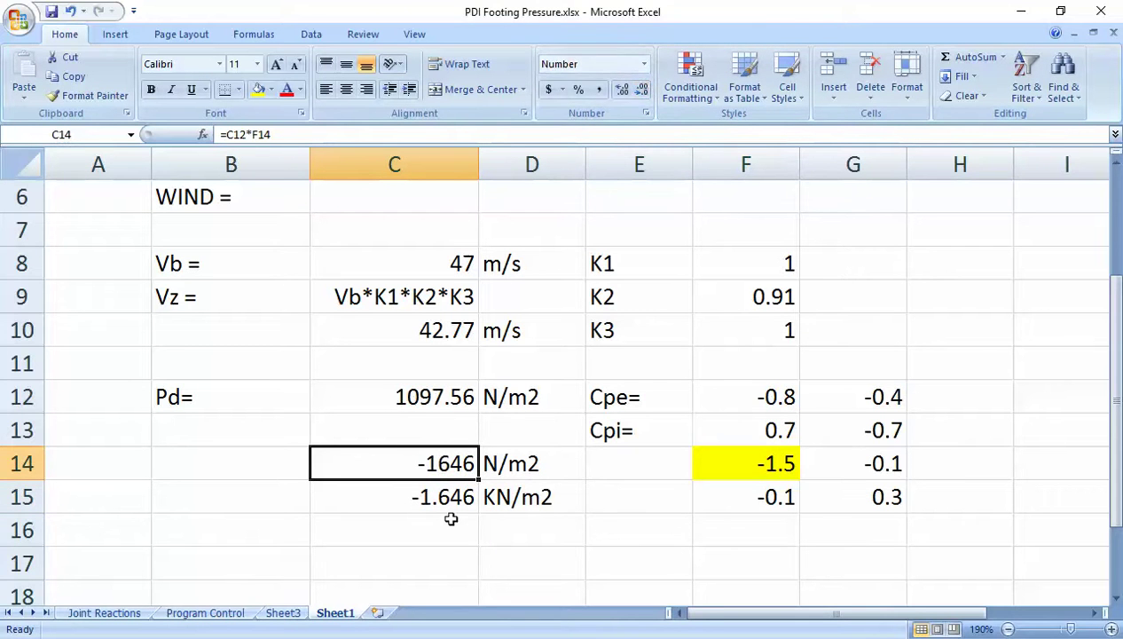
{"action": "left_click", "coordinate": [441, 559]}
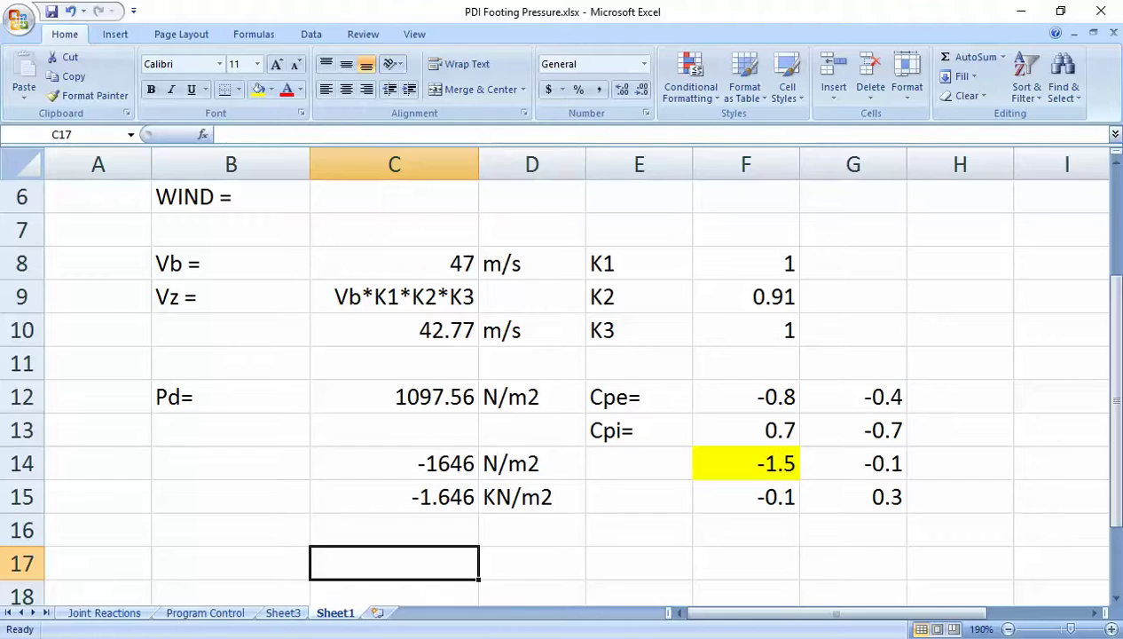
- Switch to the 875_3.pdf code in Adobe Reader and read the sign convention for wind load in Note 2 of clause 6.2.1
{"action": "mouse_move", "coordinate": [495, 638]}
{"action": "left_click", "coordinate": [554, 573]}
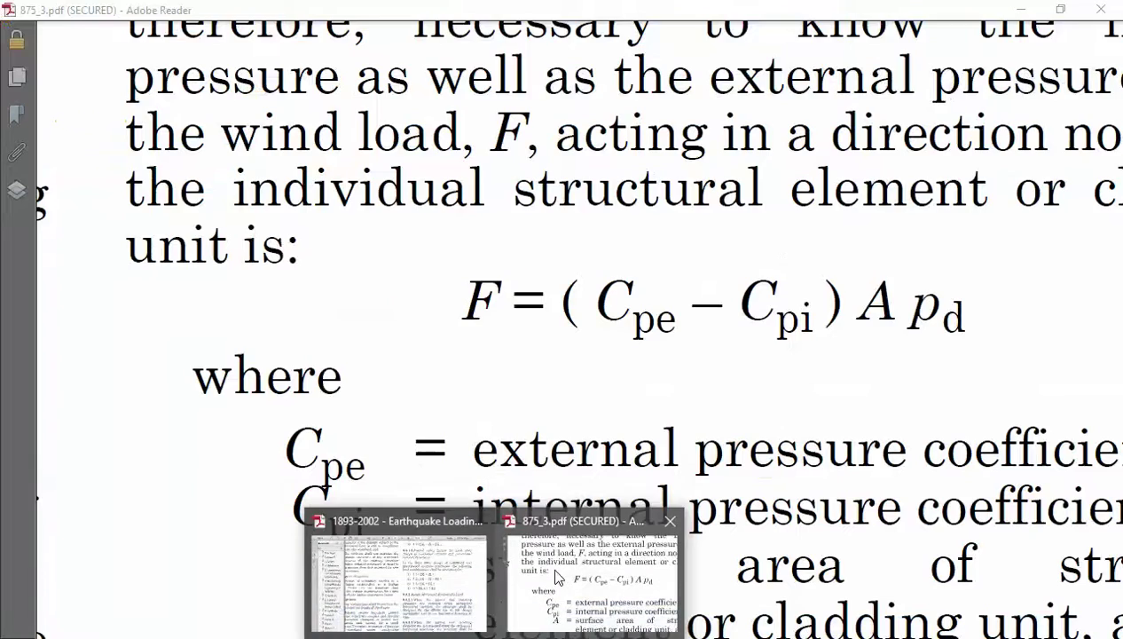
{"action": "scroll", "coordinate": [653, 342], "scroll_direction": "down", "scroll_amount": 3, "text": "ctrl"}
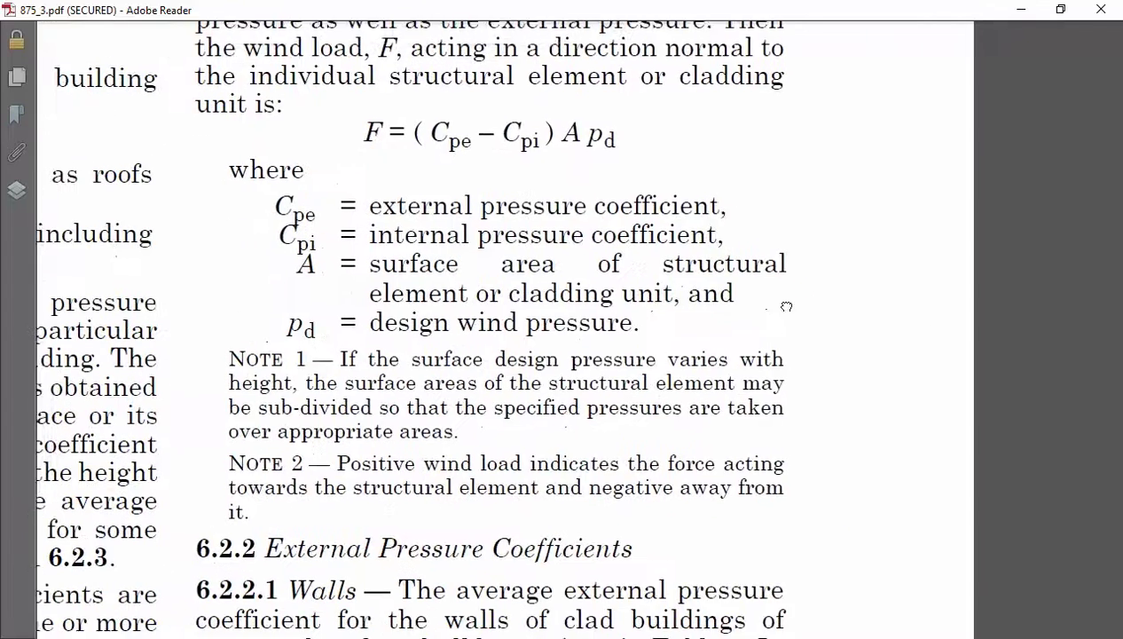
{"action": "left_click_drag", "start_coordinate": [787, 306], "coordinate": [814, 285]}
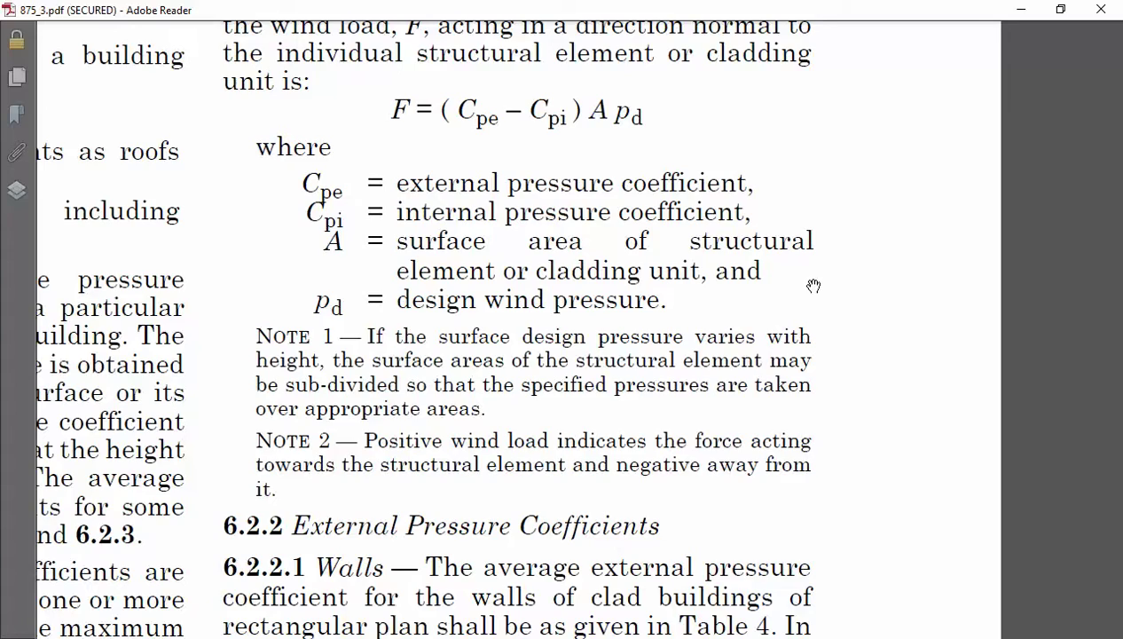
{"action": "scroll", "coordinate": [674, 368], "scroll_direction": "down", "scroll_amount": 2, "text": "ctrl"}
{"action": "scroll", "coordinate": [590, 350], "scroll_direction": "down", "scroll_amount": 1}
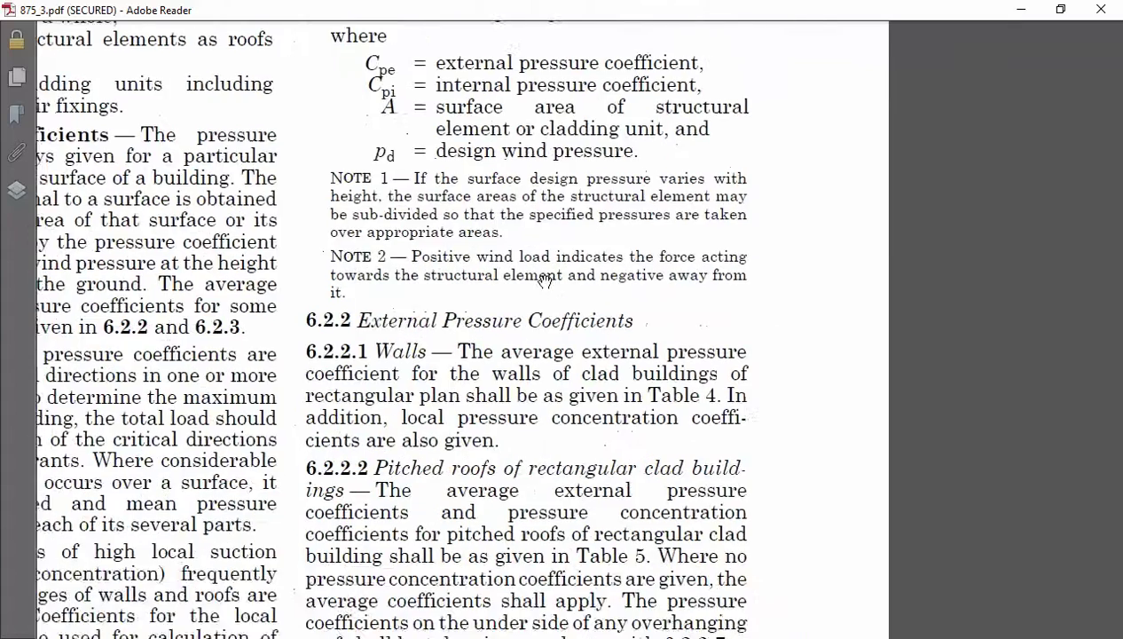
{"action": "scroll", "coordinate": [636, 373], "scroll_direction": "up", "scroll_amount": 3, "text": "ctrl"}
{"action": "left_click_drag", "start_coordinate": [635, 373], "coordinate": [158, 176]}
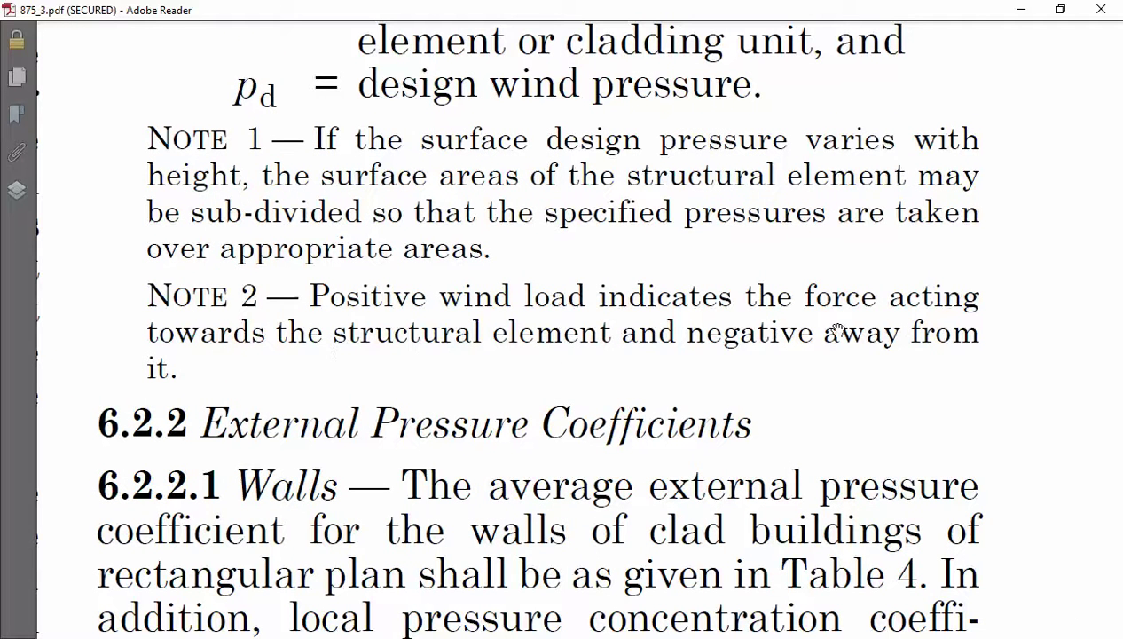
{"action": "left_click_drag", "start_coordinate": [279, 379], "coordinate": [279, 399]}
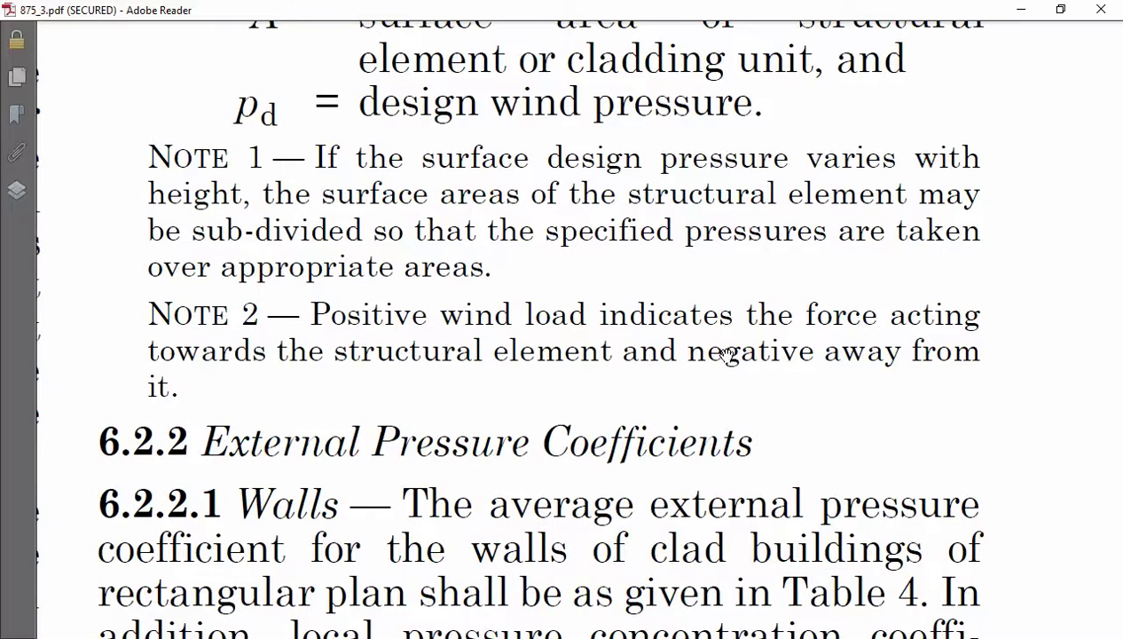
{"action": "left_click_drag", "start_coordinate": [726, 353], "coordinate": [733, 405]}
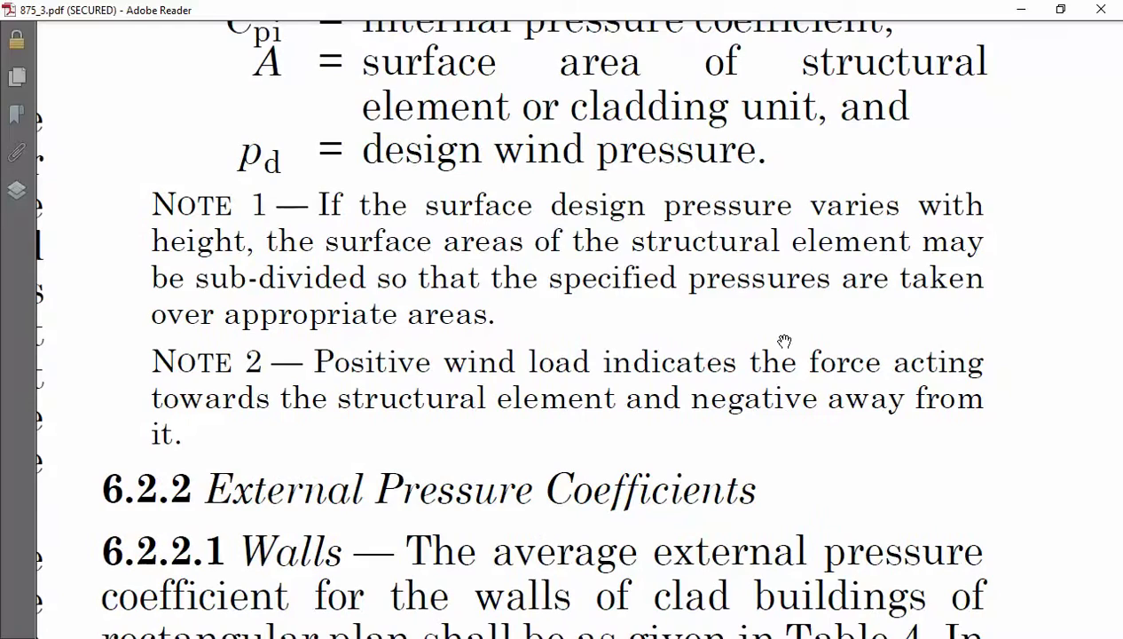
- Review the wind load formula in clause 6.2.1, the external pressure coefficient clauses and Table 4 for walls
{"action": "key", "text": "ctrl+minus"}
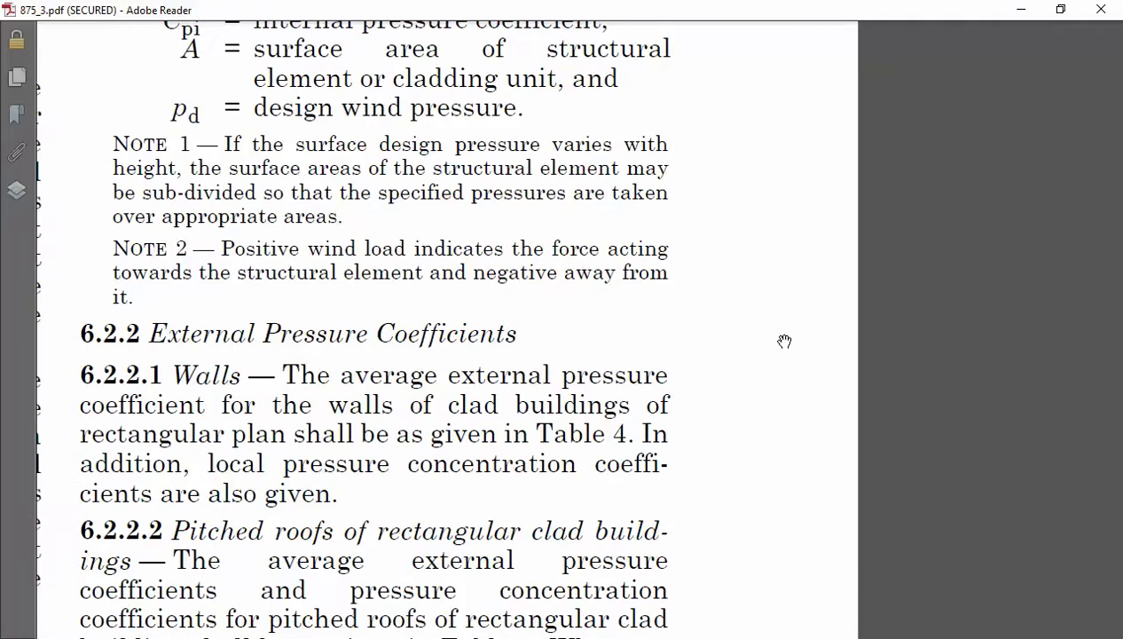
{"action": "key", "text": "ctrl+minus"}
{"action": "left_click_drag", "start_coordinate": [348, 374], "coordinate": [594, 636]}
{"action": "left_click_drag", "start_coordinate": [692, 284], "coordinate": [685, 546]}
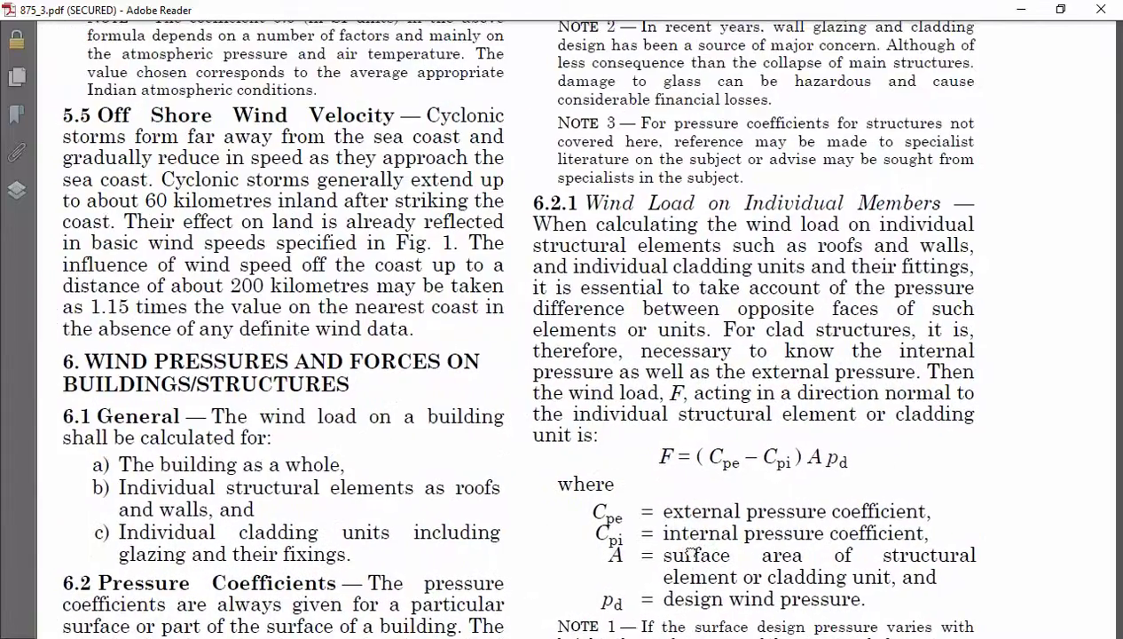
{"action": "left_click_drag", "start_coordinate": [685, 335], "coordinate": [725, 214]}
{"action": "scroll", "coordinate": [726, 214], "scroll_direction": "down", "scroll_amount": 7}
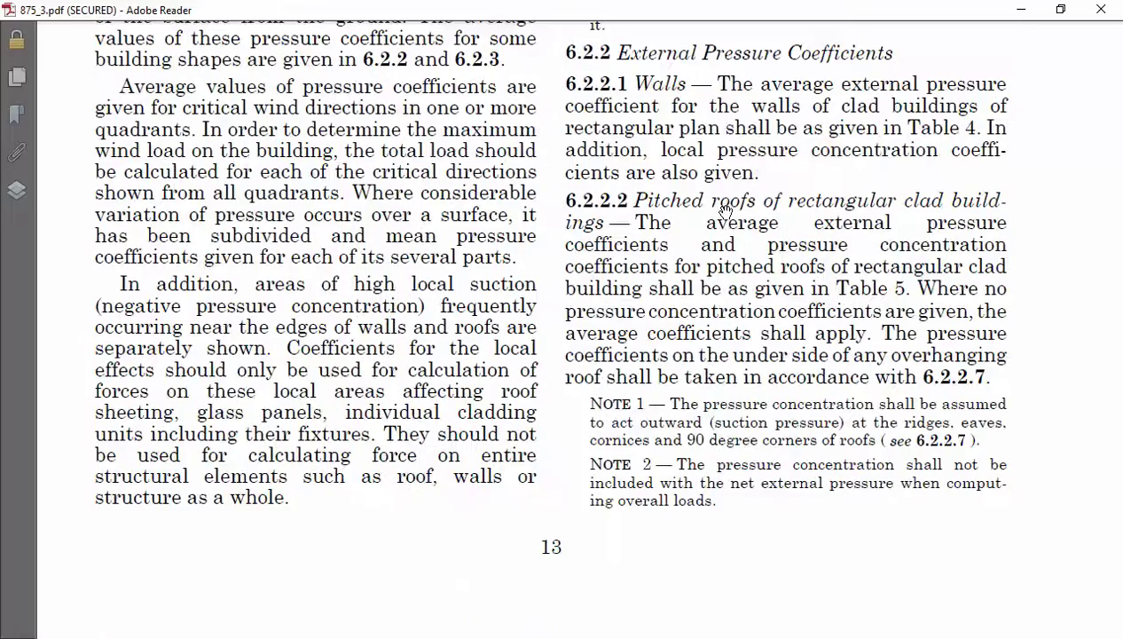
{"action": "scroll", "coordinate": [725, 210], "scroll_direction": "down", "scroll_amount": 20}
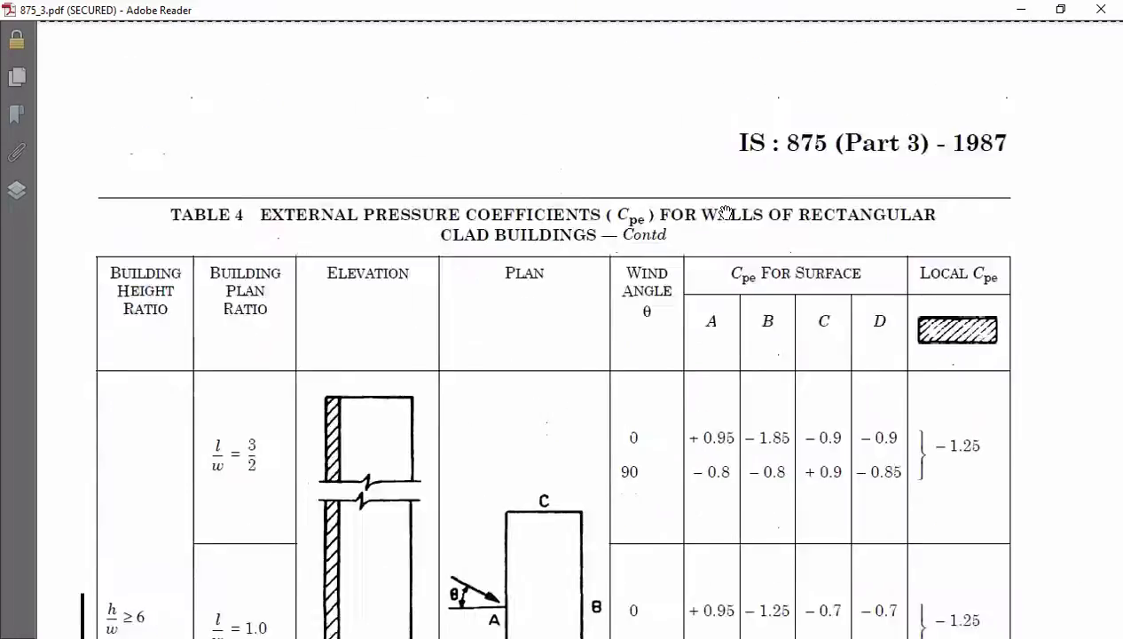
{"action": "scroll", "coordinate": [726, 210], "scroll_direction": "up", "scroll_amount": 15}
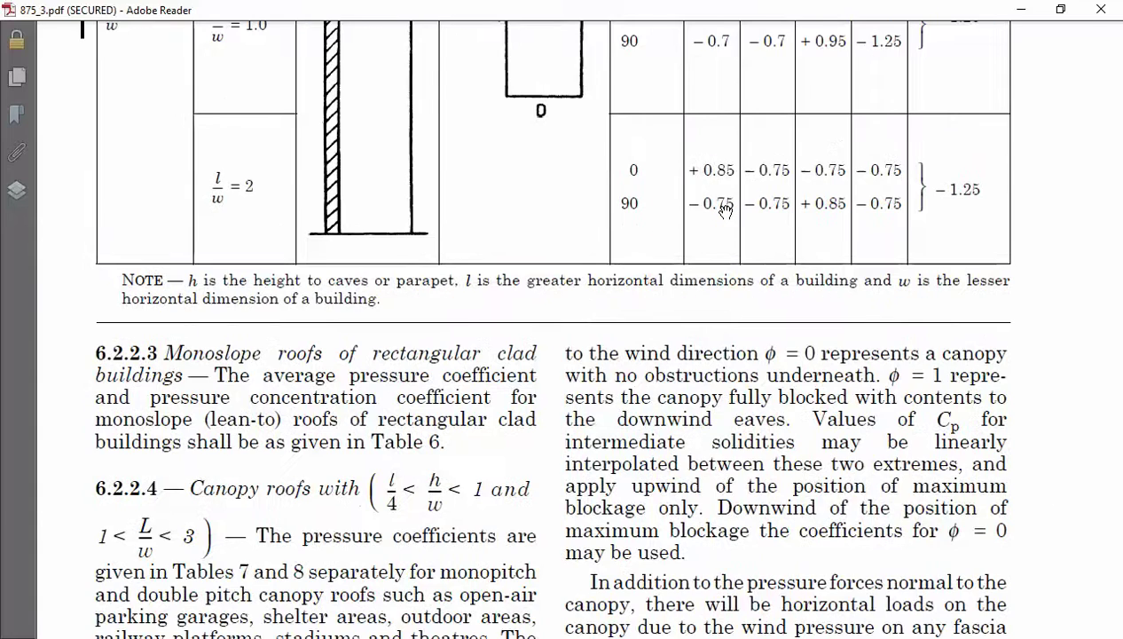
{"action": "scroll", "coordinate": [726, 212], "scroll_direction": "down", "scroll_amount": 6}
{"action": "scroll", "coordinate": [726, 212], "scroll_direction": "up", "scroll_amount": 5}
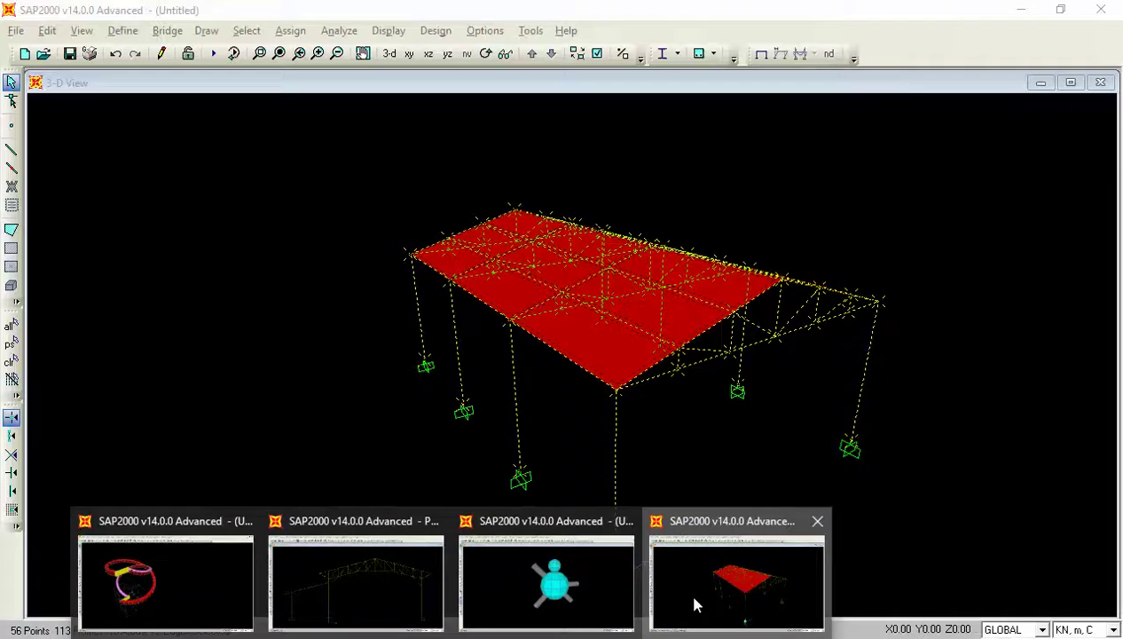
- Switch to the SAP2000 roof model, select everything and start a uniform-to-frame area load assignment
{"action": "left_click", "coordinate": [665, 599]}
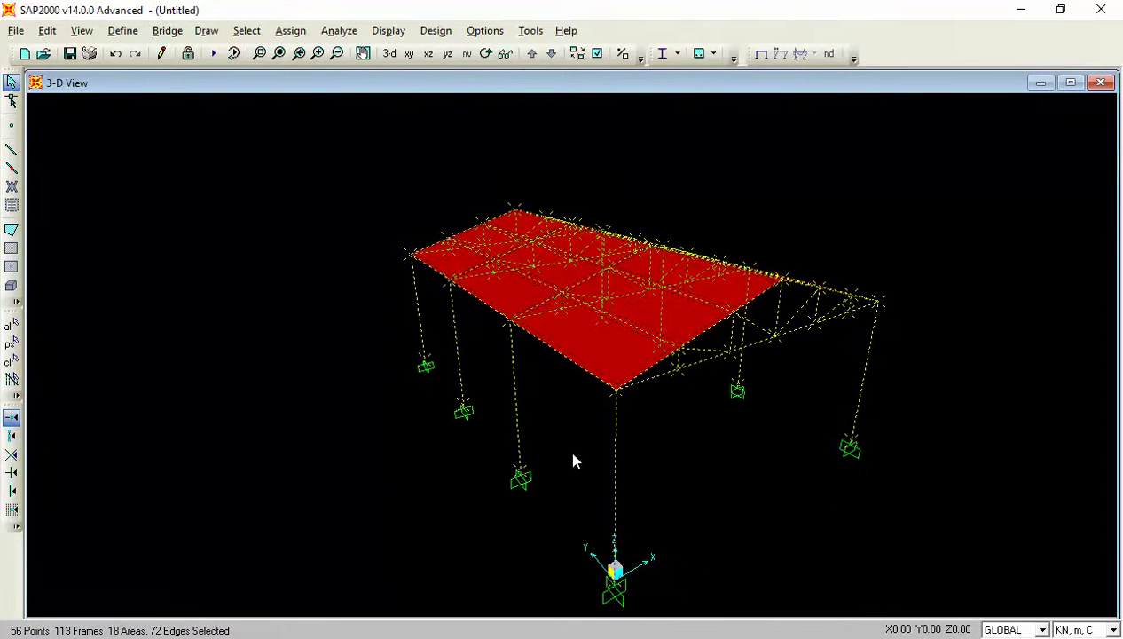
{"action": "key", "text": "ctrl+q"}
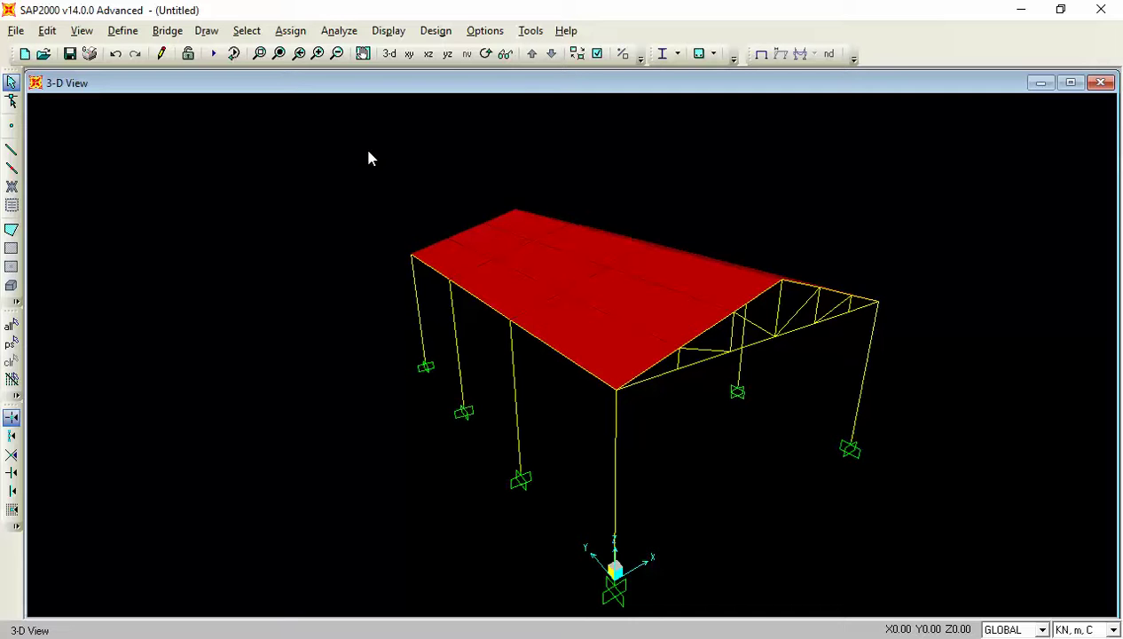
{"action": "key", "text": "ctrl+a"}
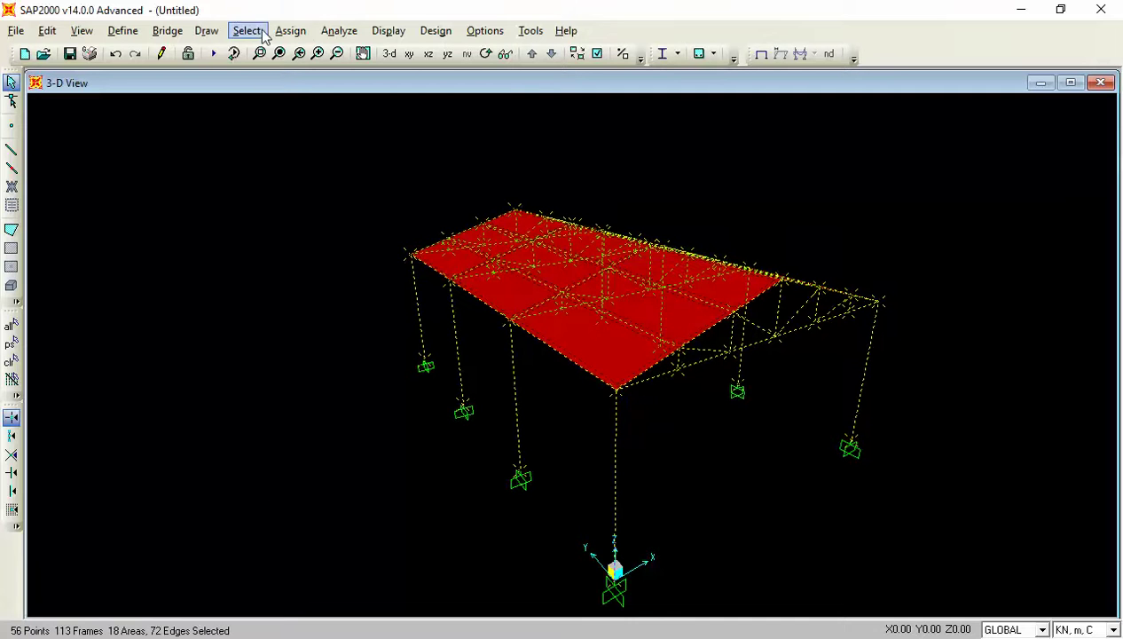
{"action": "left_click", "coordinate": [290, 32]}
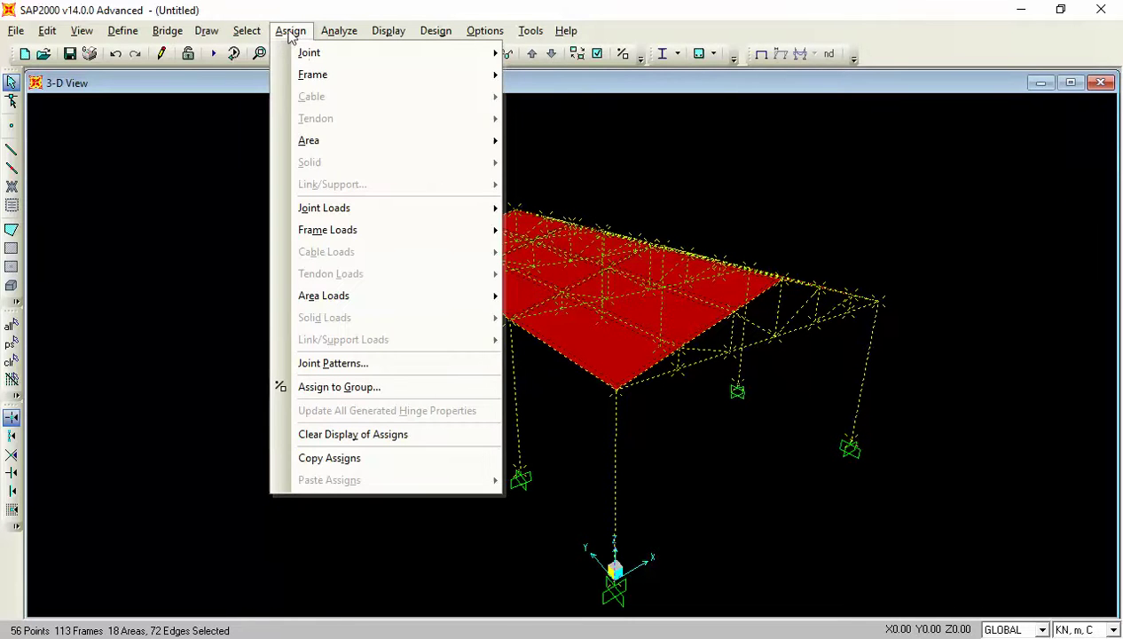
{"action": "mouse_move", "coordinate": [353, 296]}
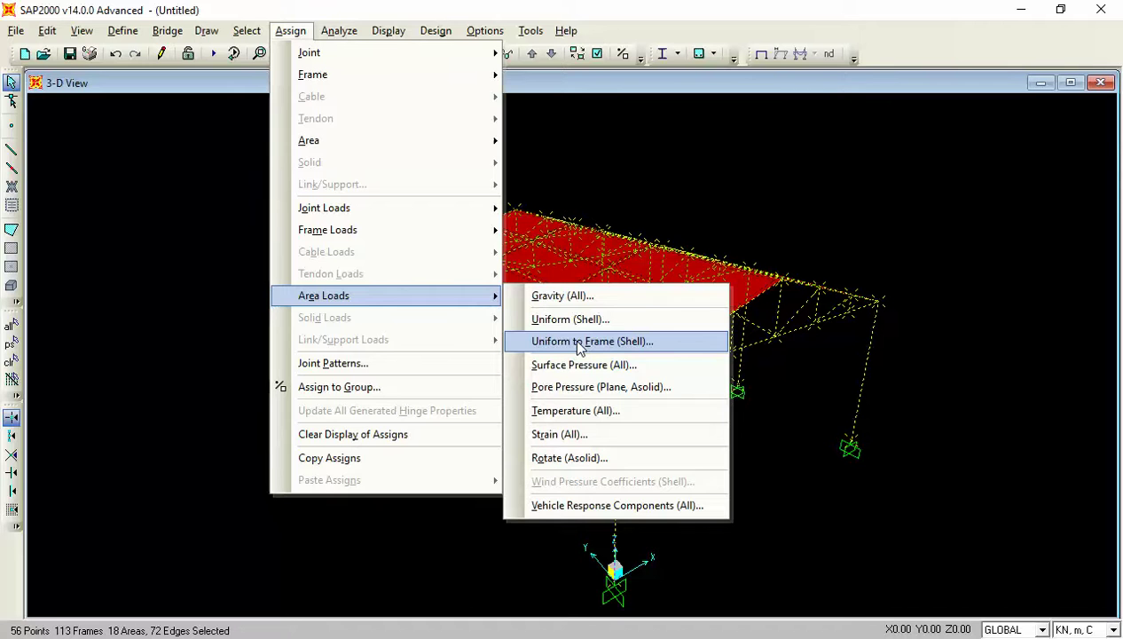
{"action": "left_click", "coordinate": [580, 346]}
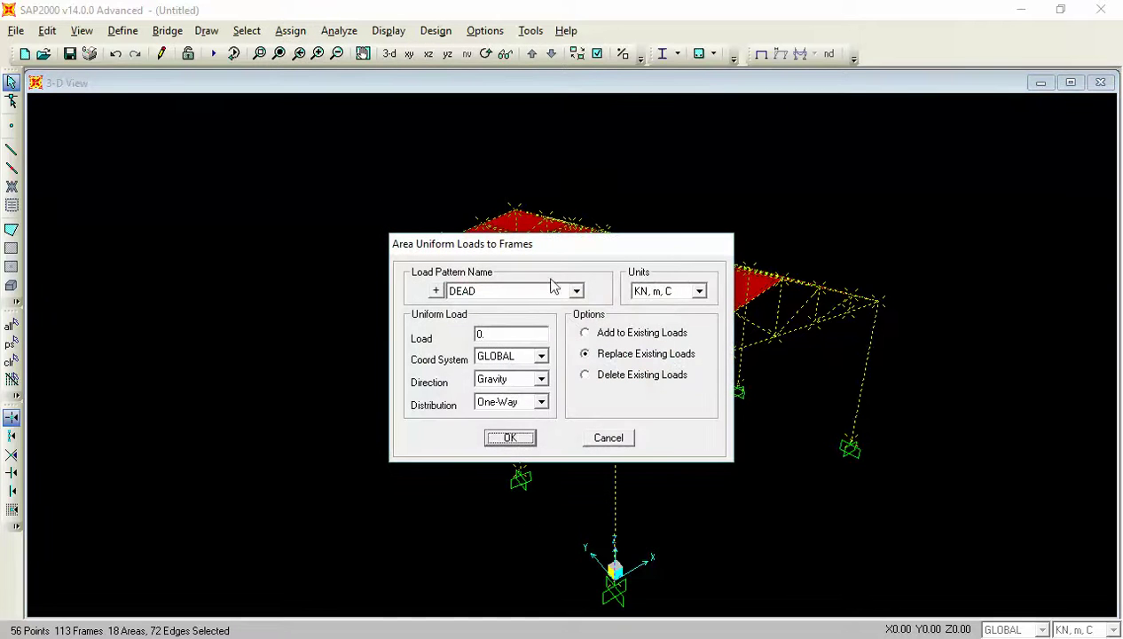
- Assign a one-way CGI area load of 0.15 kN/m² in the global gravity direction to the roof, replacing existing loads
{"action": "left_click", "coordinate": [545, 293]}
{"action": "left_click", "coordinate": [511, 324]}
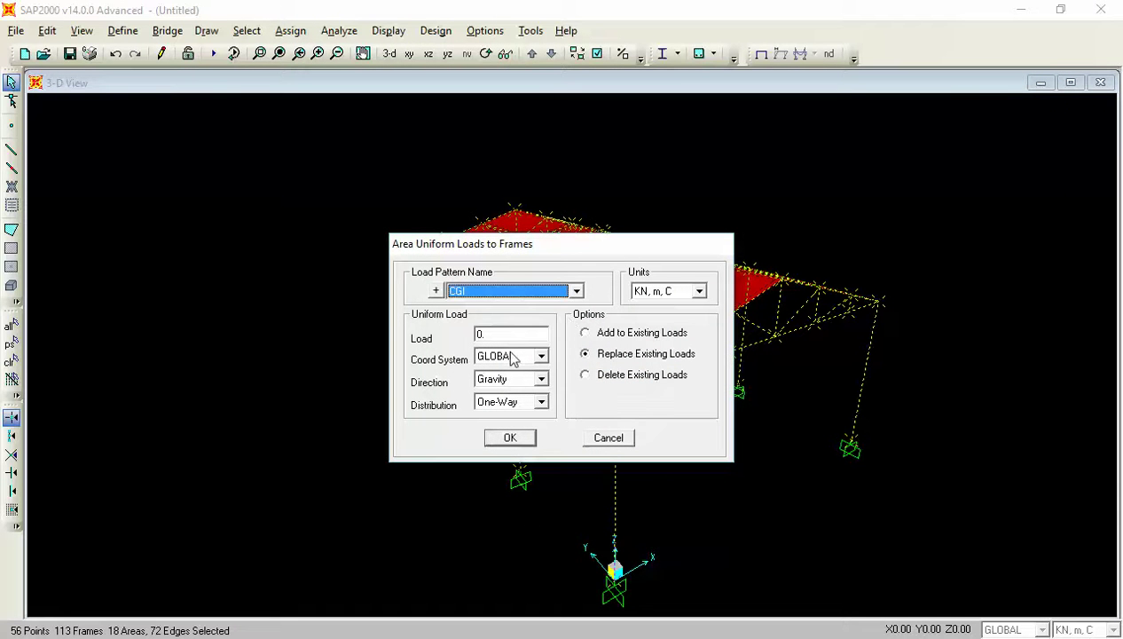
{"action": "left_click", "coordinate": [501, 380]}
{"action": "left_click", "coordinate": [500, 391]}
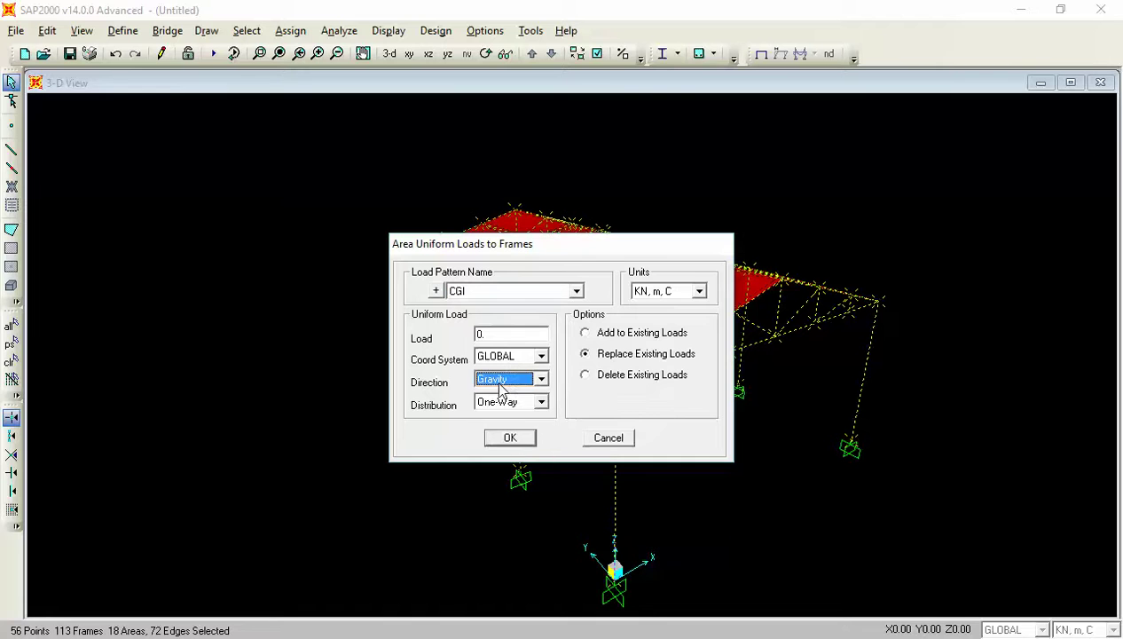
{"action": "left_click", "coordinate": [498, 403]}
{"action": "left_click", "coordinate": [498, 405]}
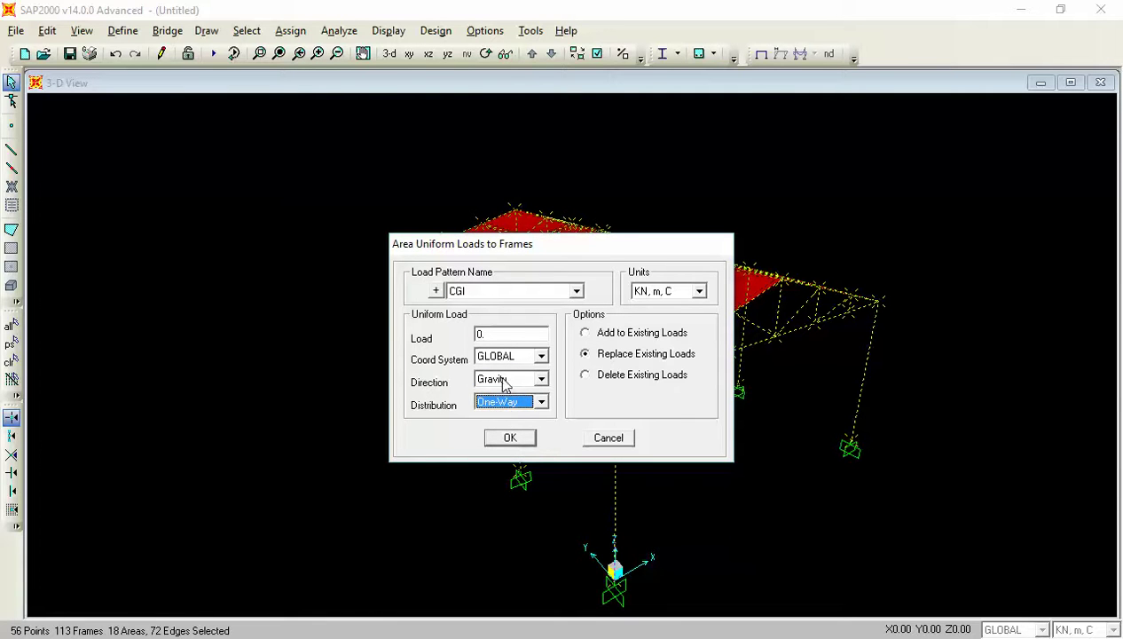
{"action": "left_click", "coordinate": [497, 338]}
{"action": "type", "text": "0"}
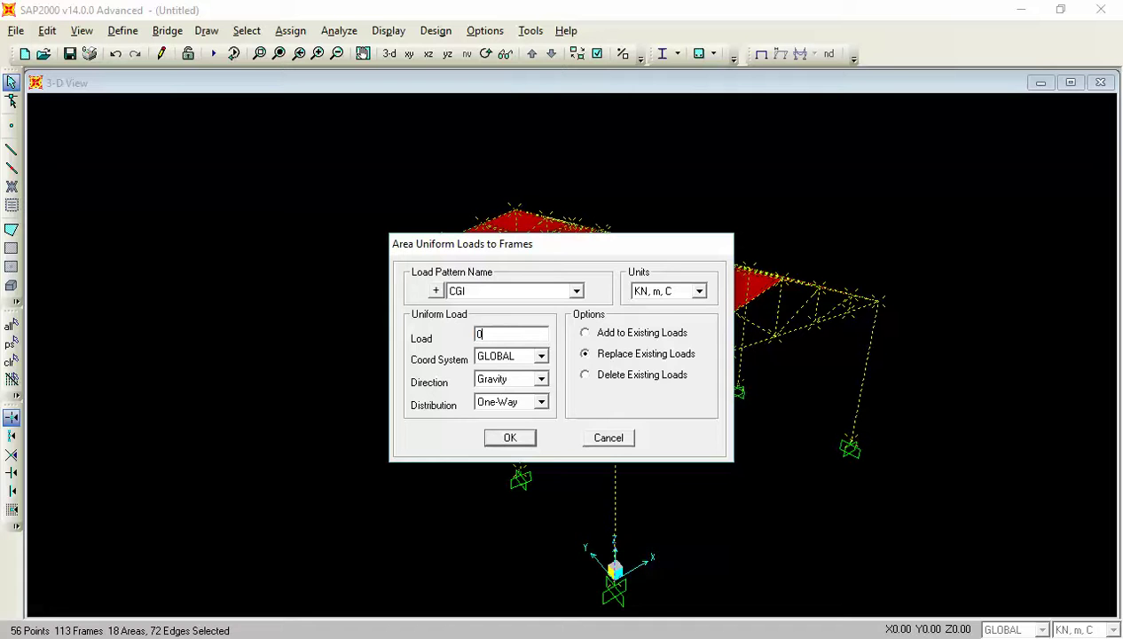
{"action": "type", "text": ".15"}
{"action": "left_click", "coordinate": [505, 441]}
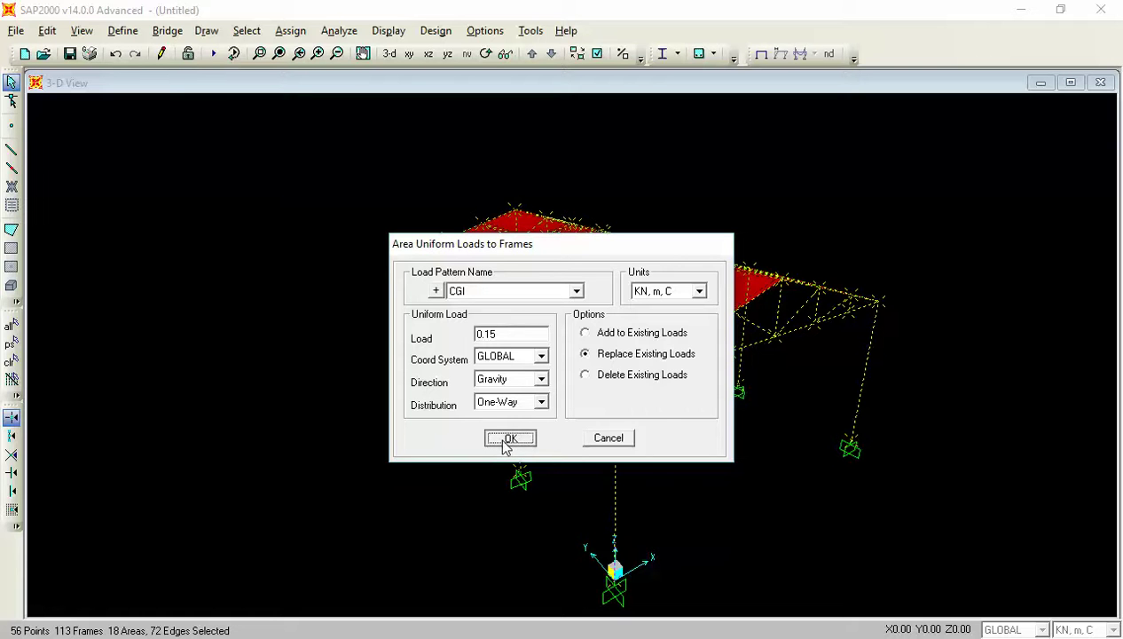
{"action": "left_click", "coordinate": [506, 442]}
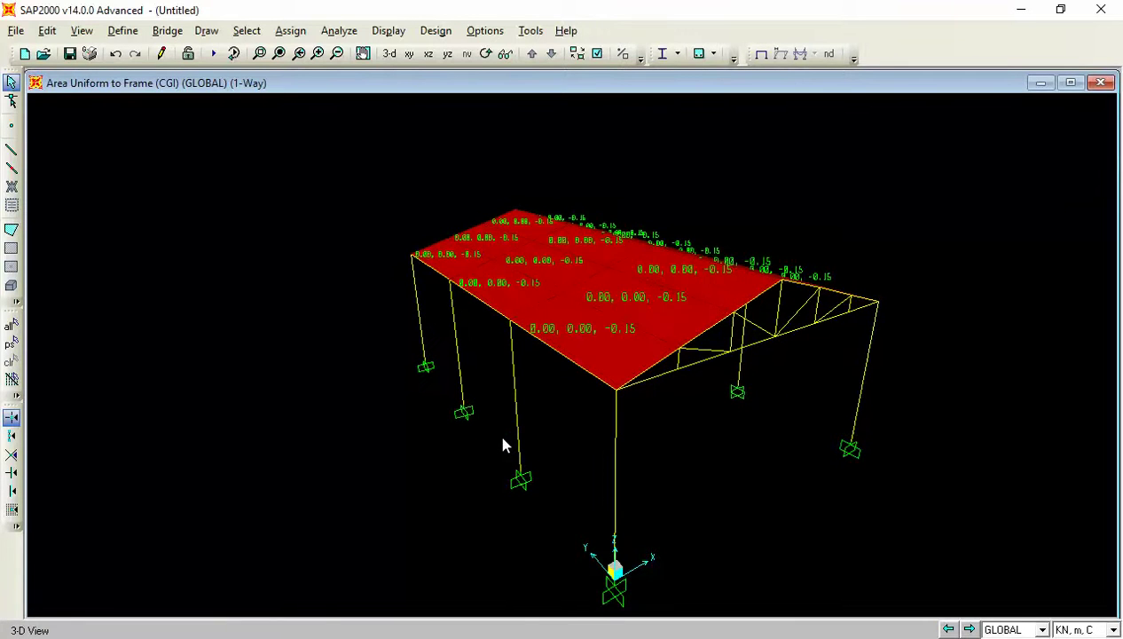
- Reselect the whole model and assign a one-way LIVE area load to frames of 0.65 kN/m² in the gravity direction
{"action": "key", "text": "ctrl+a"}
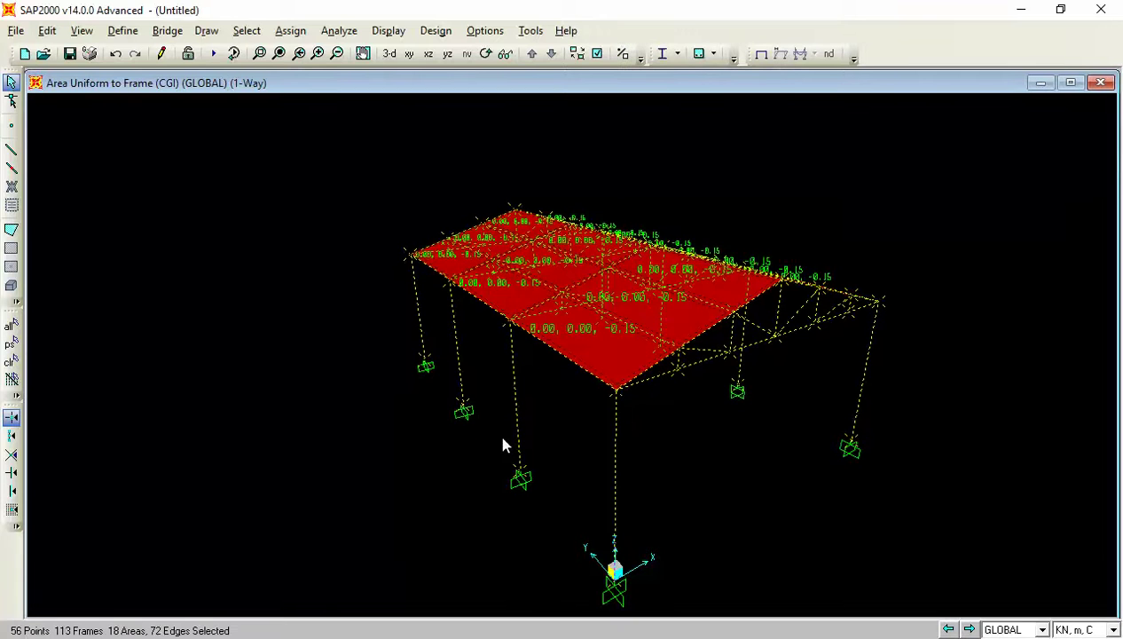
{"action": "left_click", "coordinate": [303, 32]}
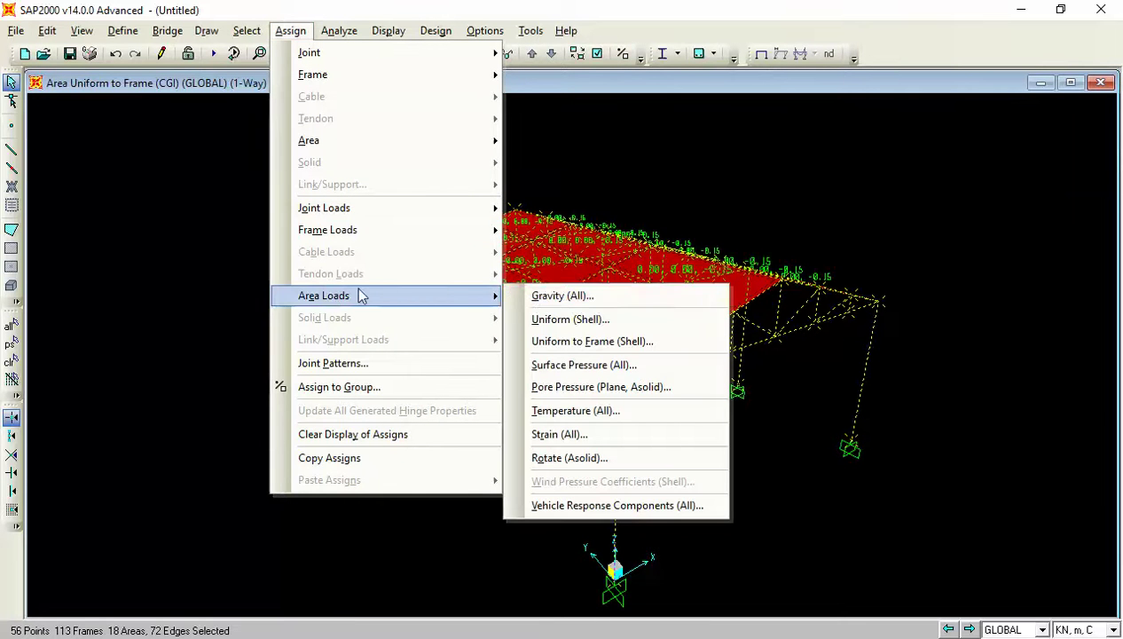
{"action": "left_click", "coordinate": [550, 344]}
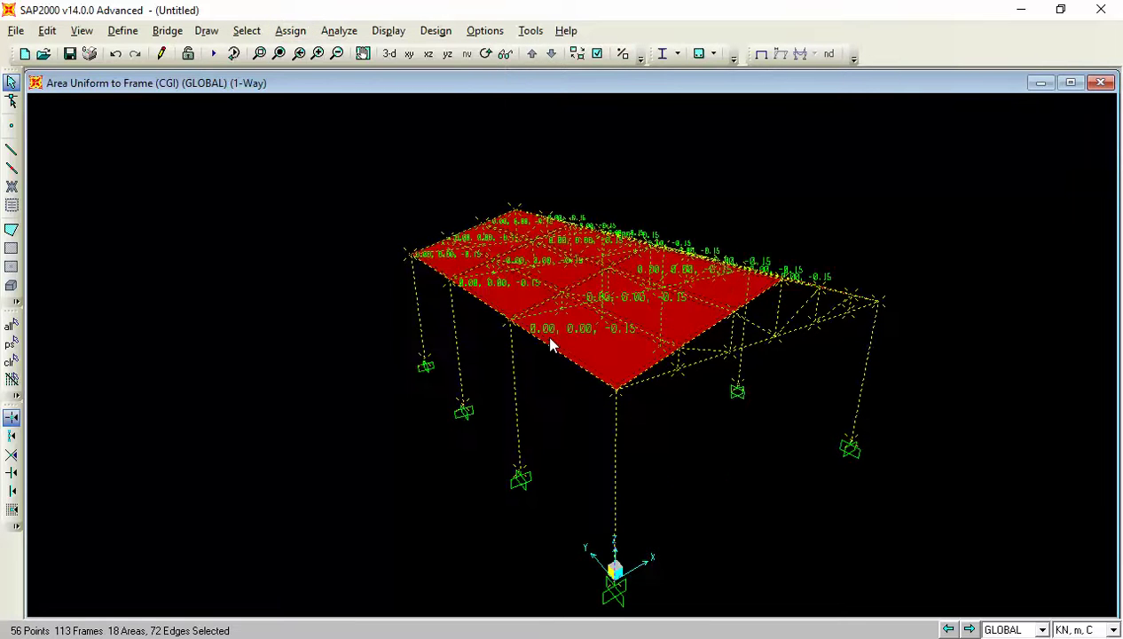
{"action": "left_click", "coordinate": [502, 294]}
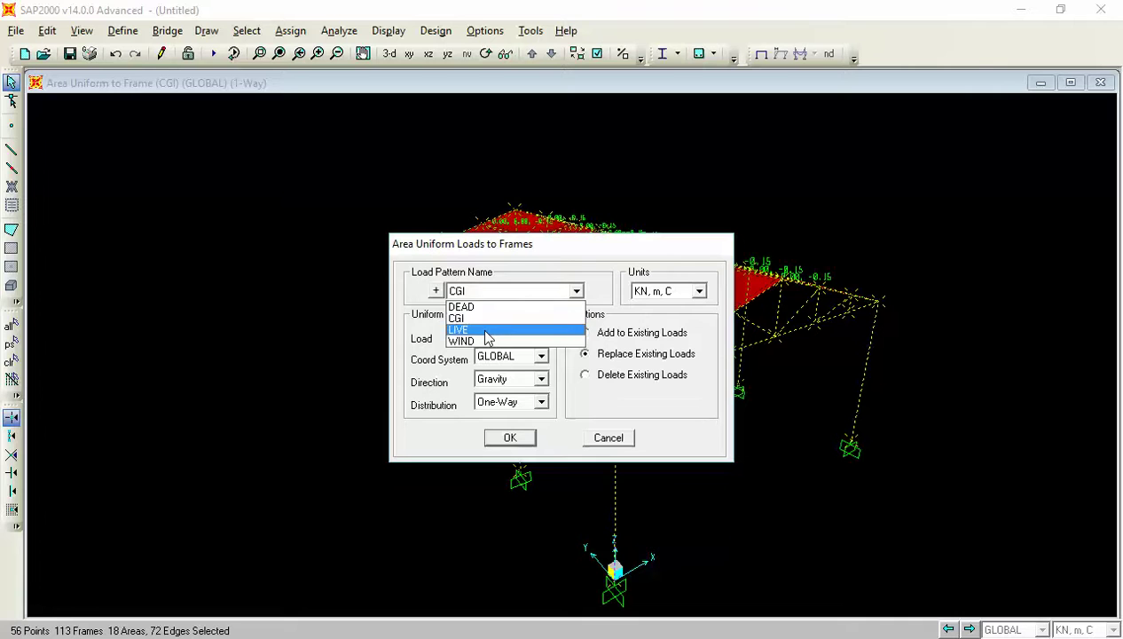
{"action": "left_click", "coordinate": [486, 329]}
{"action": "mouse_move", "coordinate": [496, 334]}
{"action": "left_mouse_down"}
{"action": "mouse_move", "coordinate": [475, 334]}
{"action": "mouse_move", "coordinate": [497, 334]}
{"action": "mouse_move", "coordinate": [485, 335]}
{"action": "left_mouse_up"}
{"action": "type", "text": "65"}
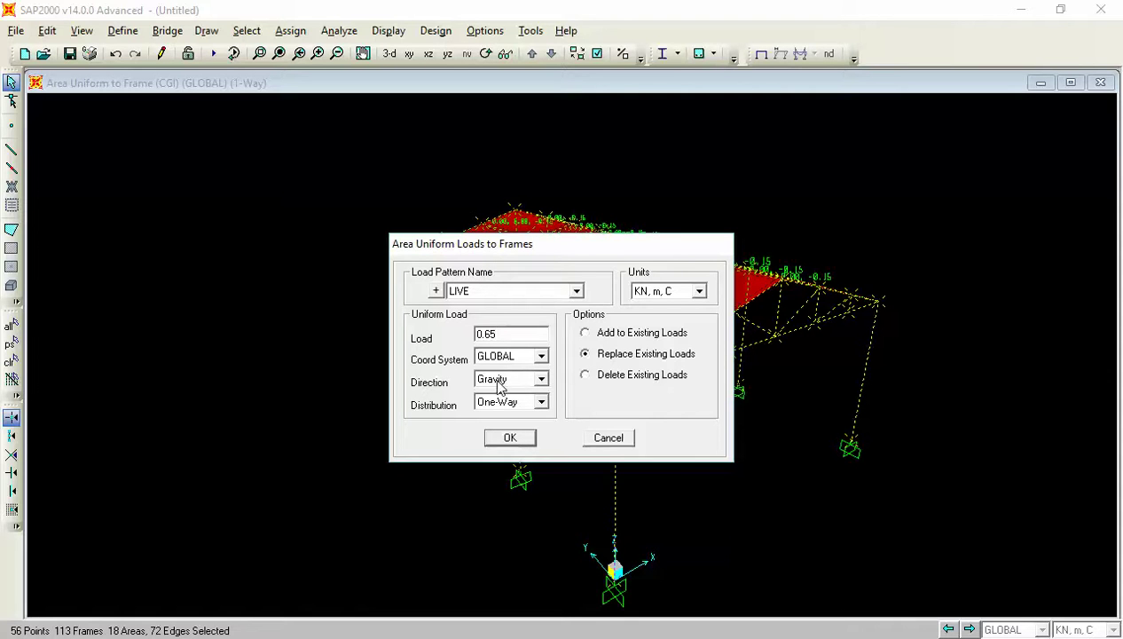
{"action": "left_click", "coordinate": [497, 293]}
{"action": "left_click", "coordinate": [498, 300]}
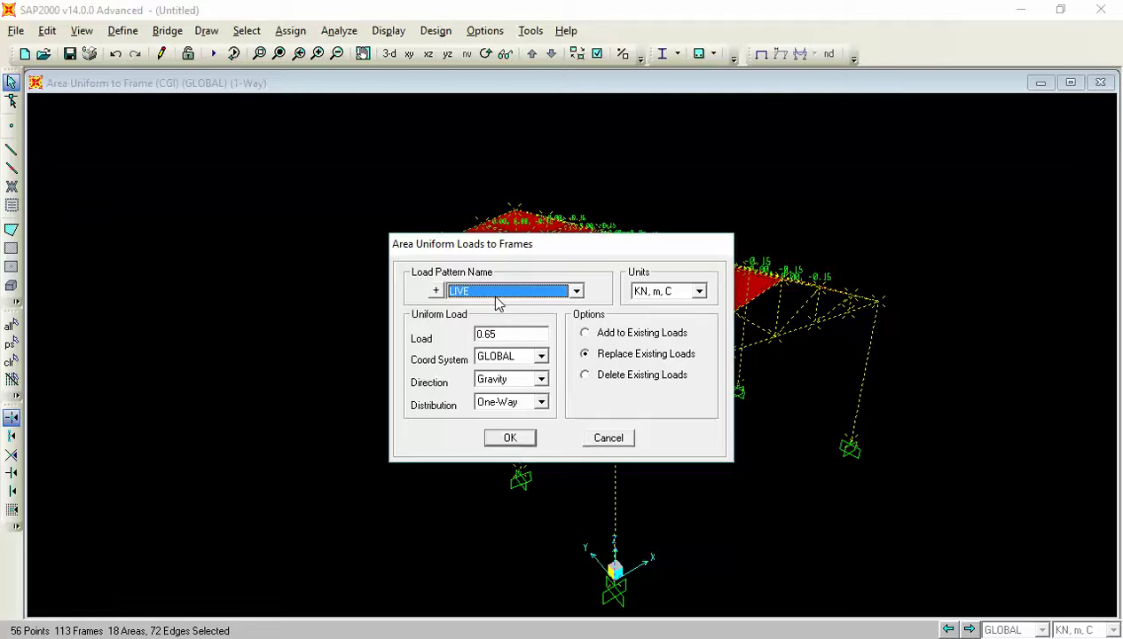
{"action": "left_click", "coordinate": [509, 328]}
{"action": "left_click", "coordinate": [510, 330]}
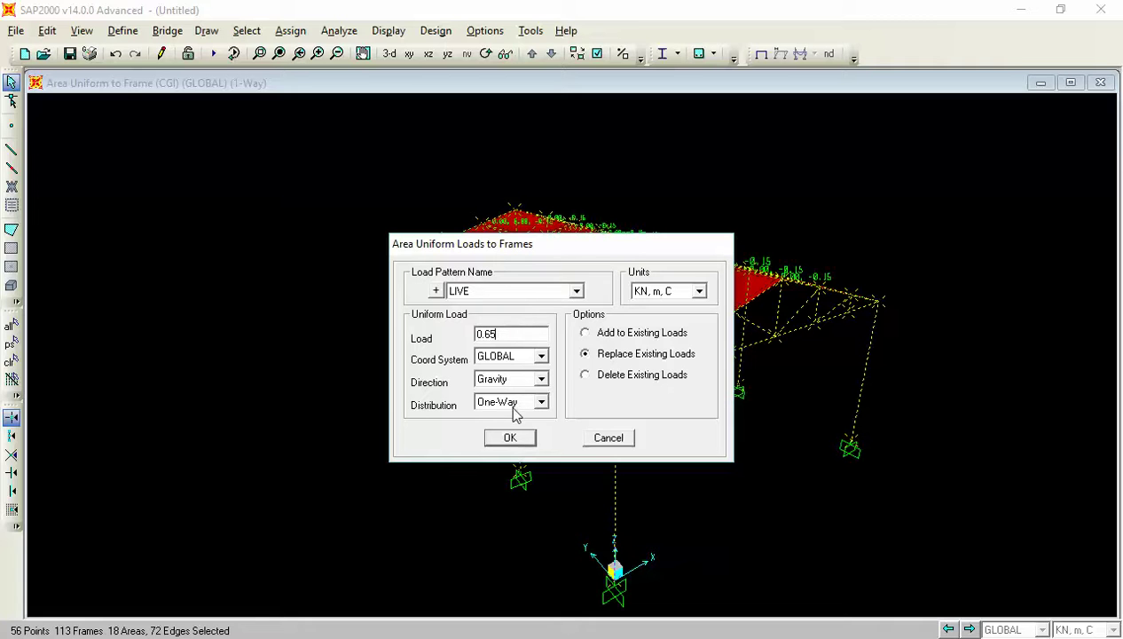
{"action": "left_click", "coordinate": [511, 440]}
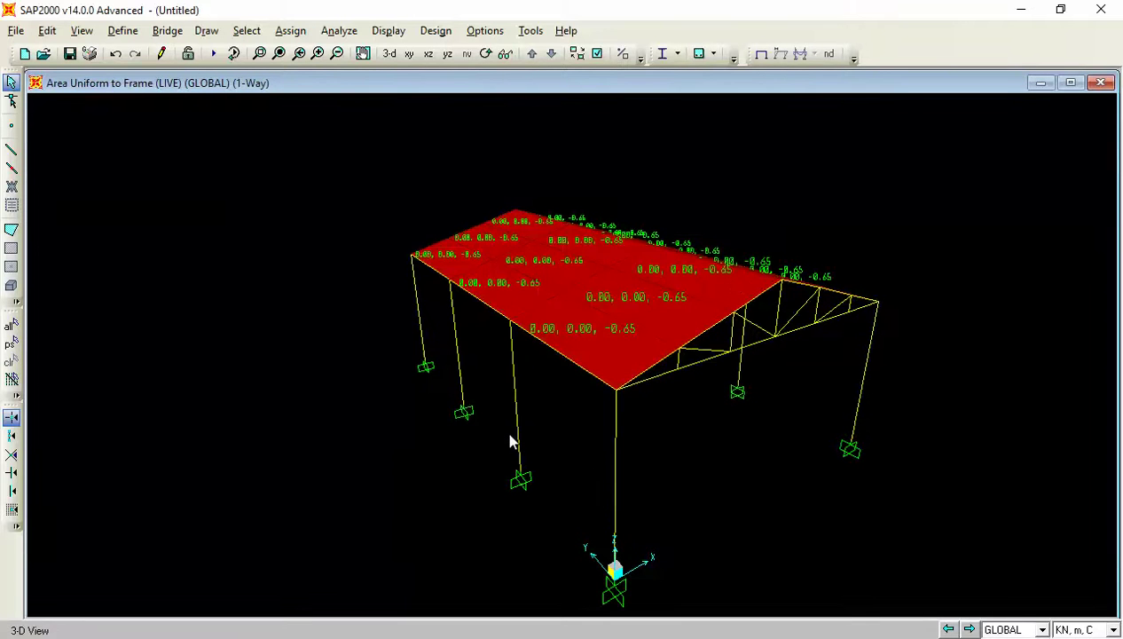
- Reselect the whole model and start a uniform-to-frame area load for the WIND load pattern
{"action": "key", "text": "ctrl+a"}
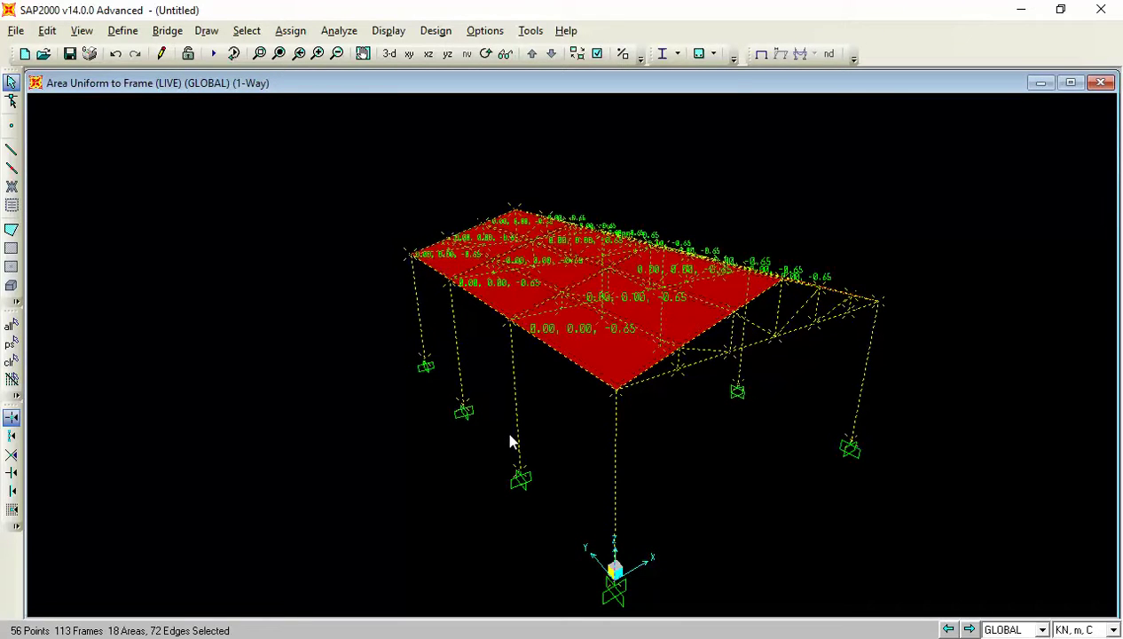
{"action": "left_click", "coordinate": [339, 30]}
{"action": "mouse_move", "coordinate": [306, 34]}
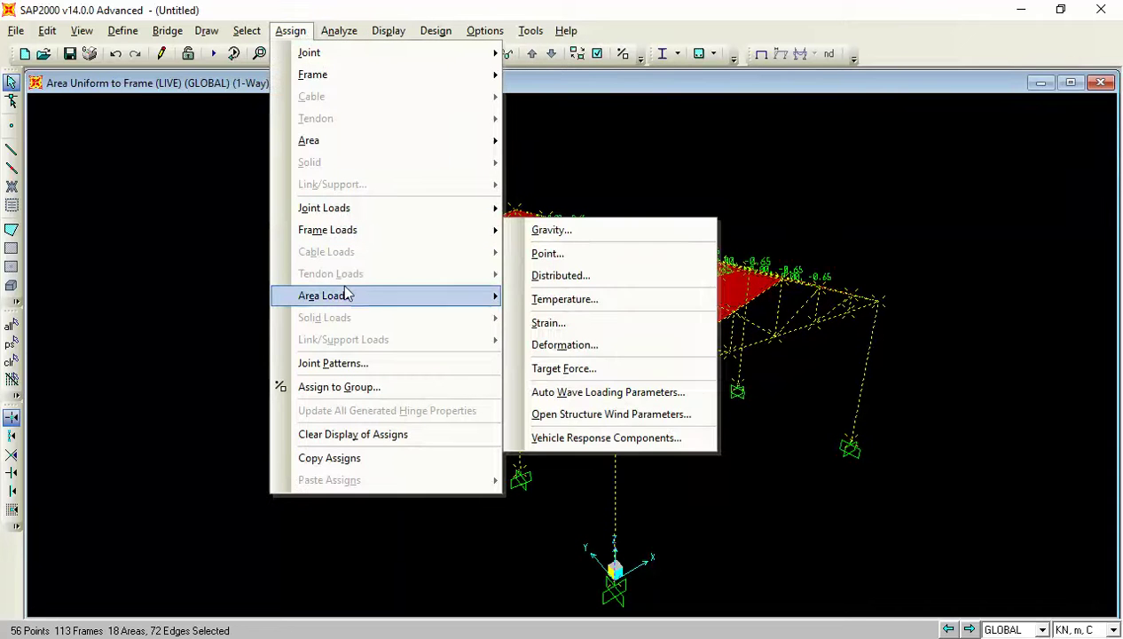
{"action": "mouse_move", "coordinate": [421, 302]}
{"action": "left_click", "coordinate": [573, 341]}
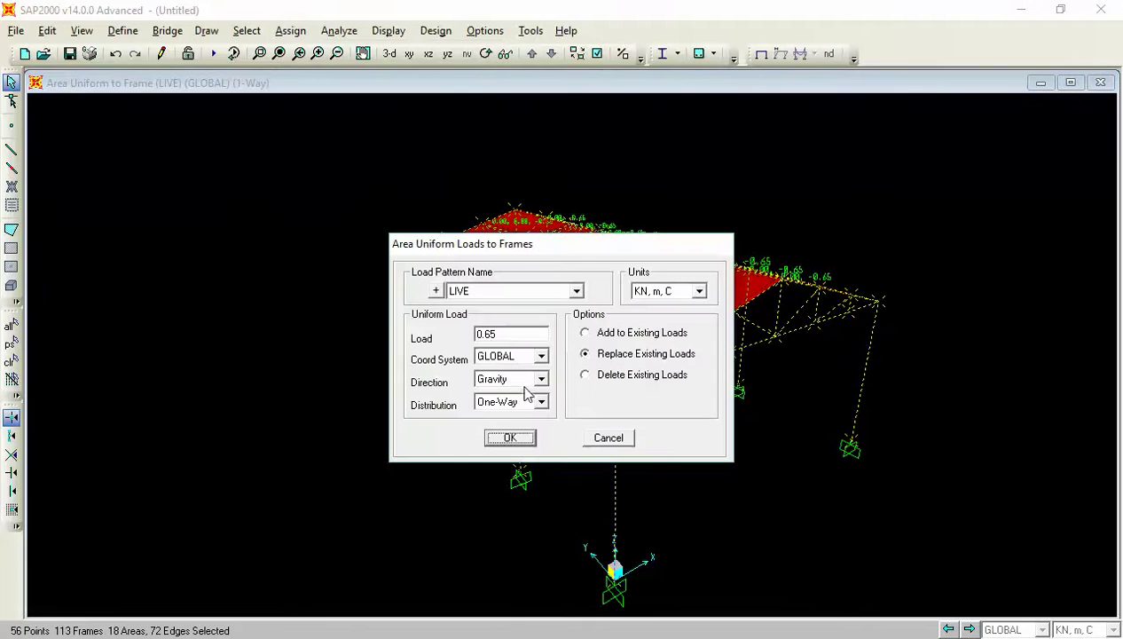
{"action": "left_click", "coordinate": [525, 333]}
{"action": "left_click", "coordinate": [522, 293]}
{"action": "left_click", "coordinate": [497, 341]}
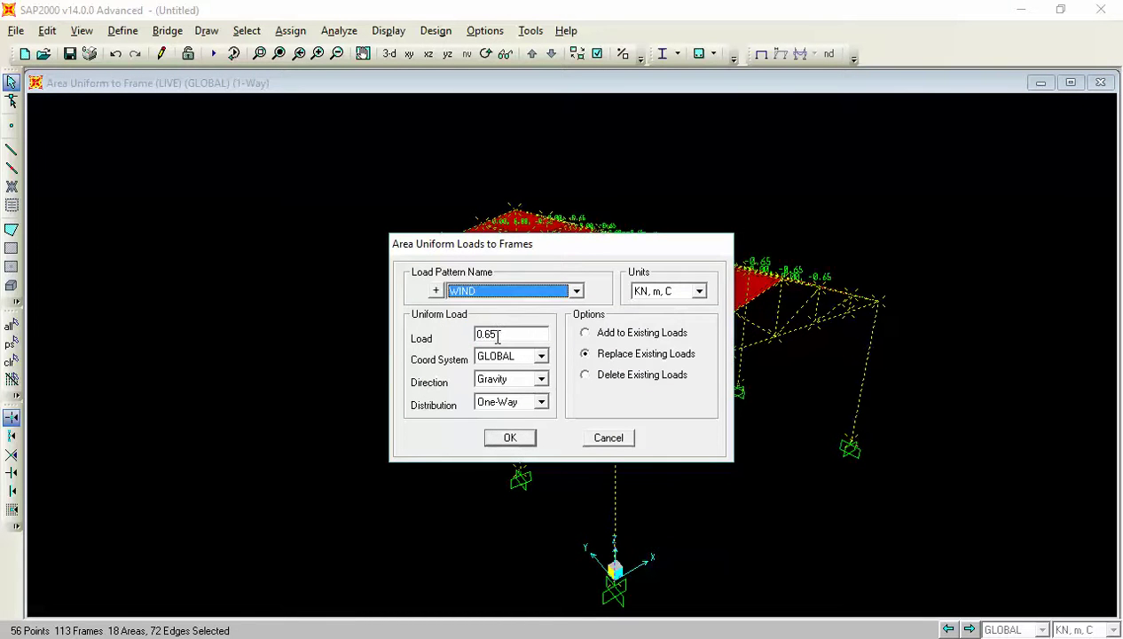
{"action": "double_click", "coordinate": [499, 335]}
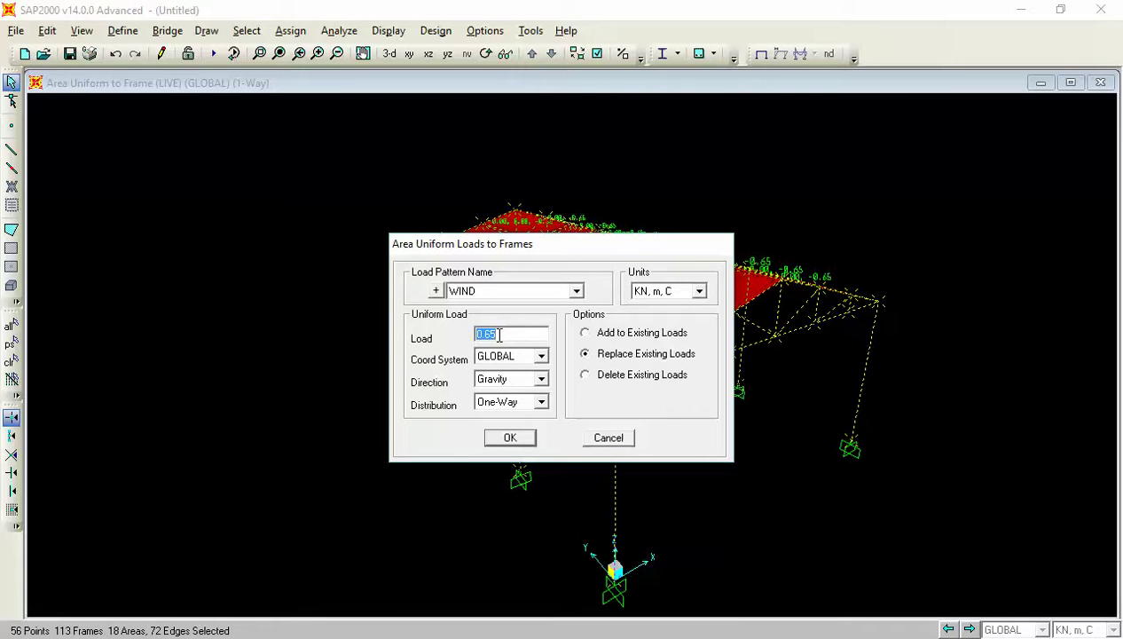
- Set the wind load's coordinate system to Area Local with direction 3
{"action": "left_click", "coordinate": [508, 357]}
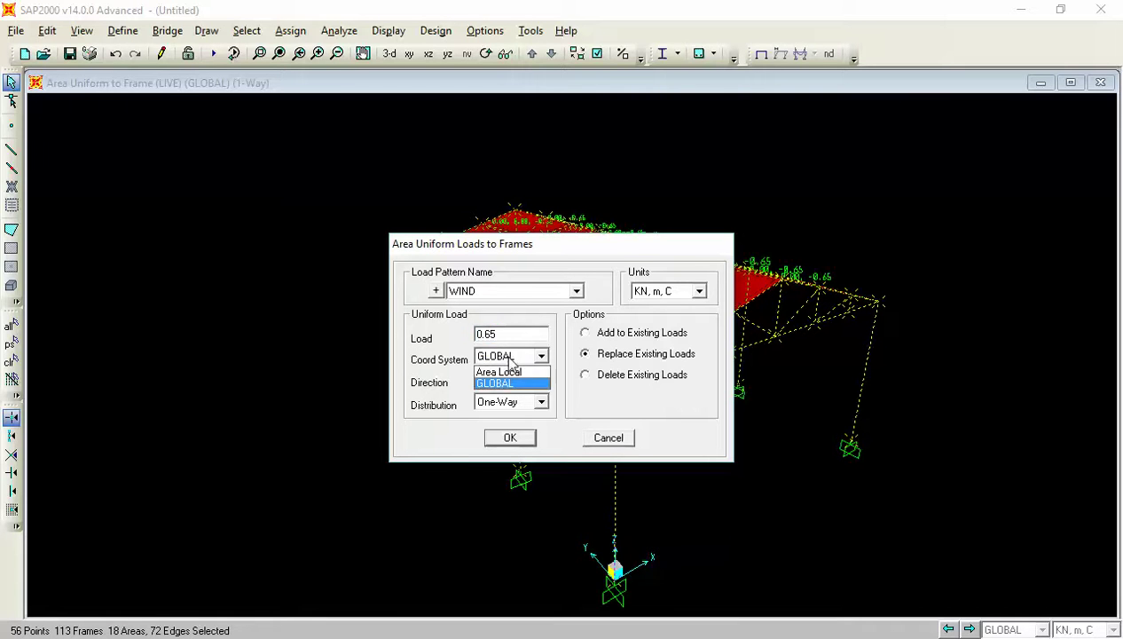
{"action": "left_click", "coordinate": [507, 372]}
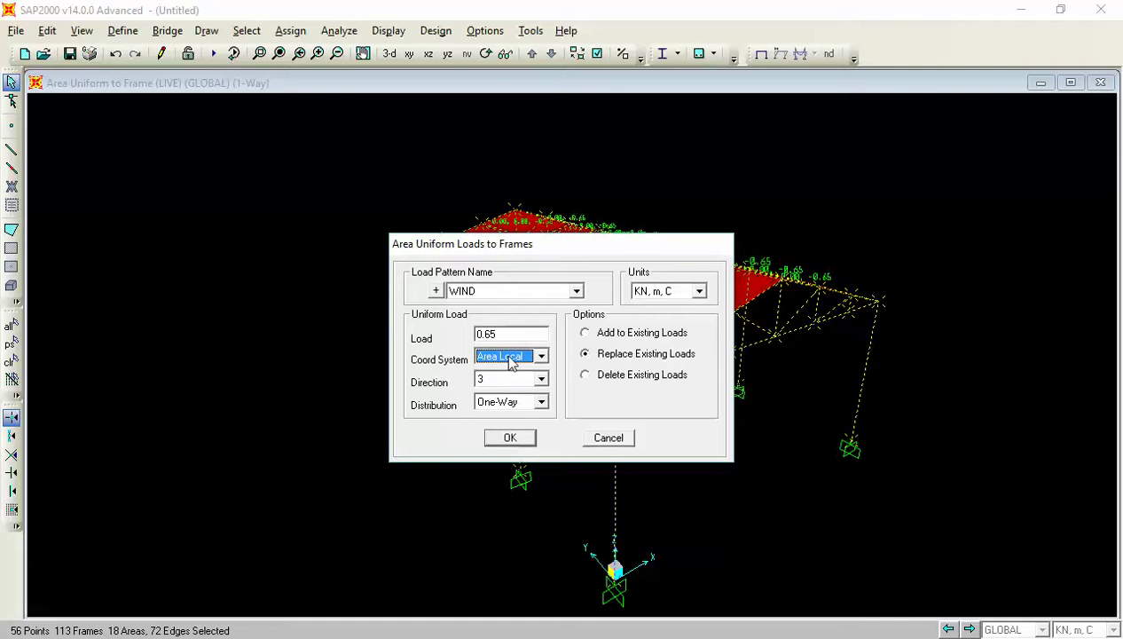
{"action": "left_click", "coordinate": [509, 358]}
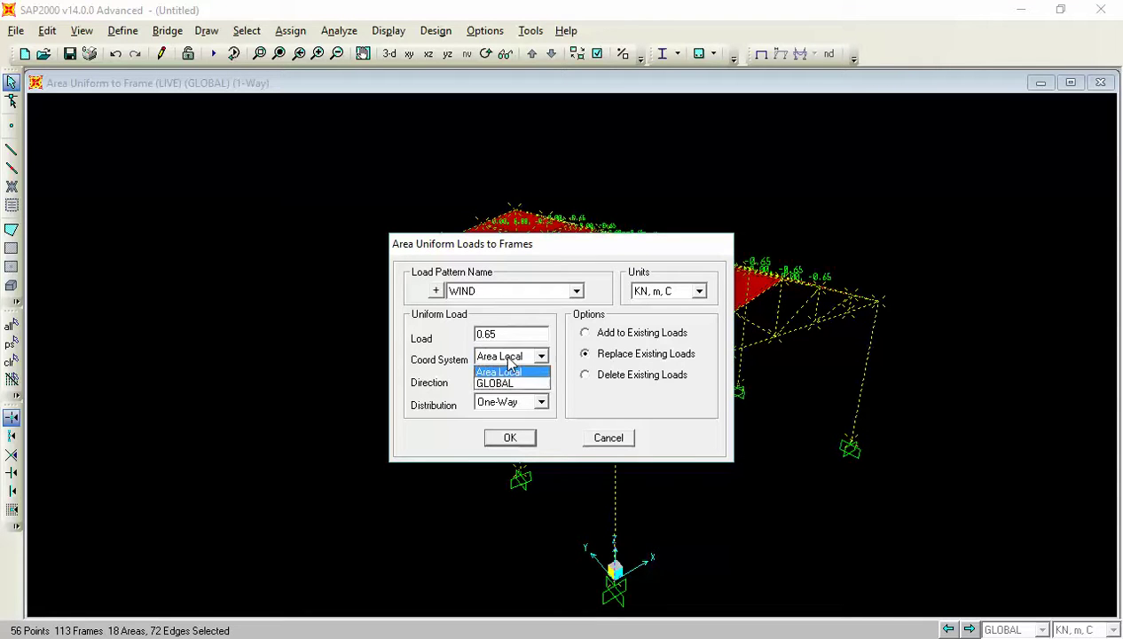
{"action": "left_click", "coordinate": [509, 359]}
{"action": "left_click", "coordinate": [510, 360]}
{"action": "left_click", "coordinate": [509, 360]}
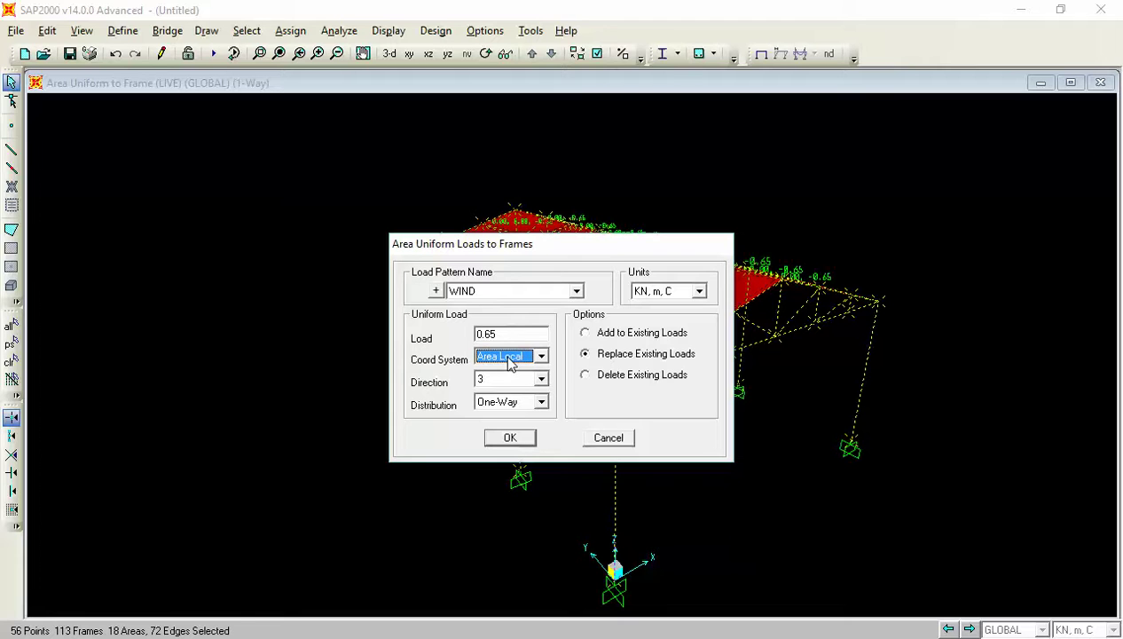
{"action": "left_click", "coordinate": [502, 381]}
{"action": "left_click", "coordinate": [513, 383]}
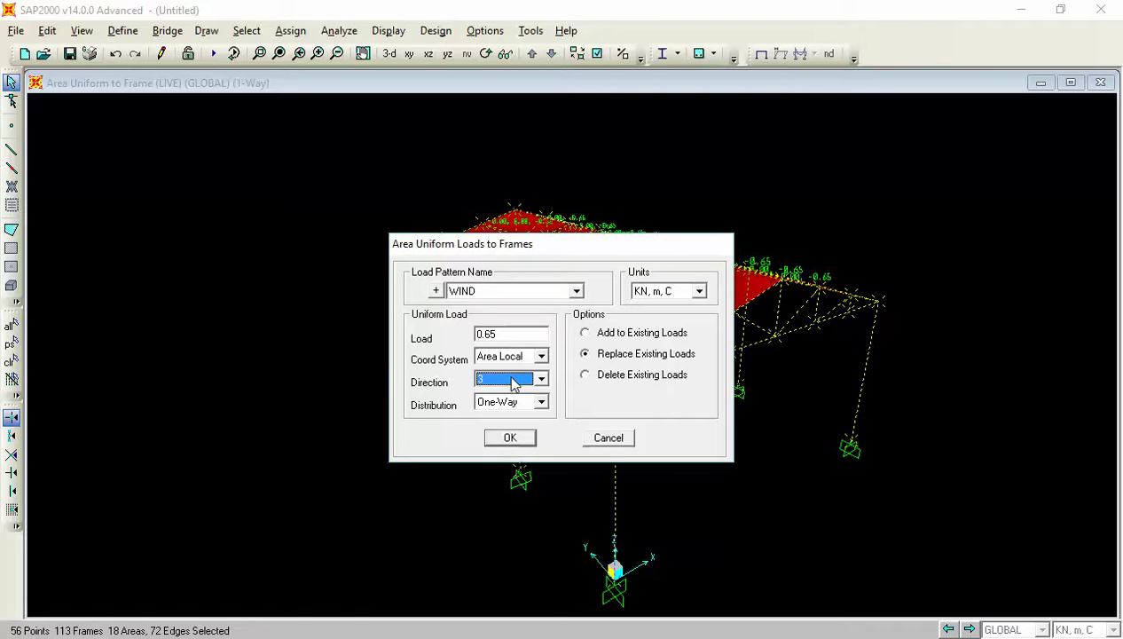
- Set the wind load to 1.65 kN/m² and apply it to the roof areas with one-way distribution
{"action": "left_click", "coordinate": [504, 331]}
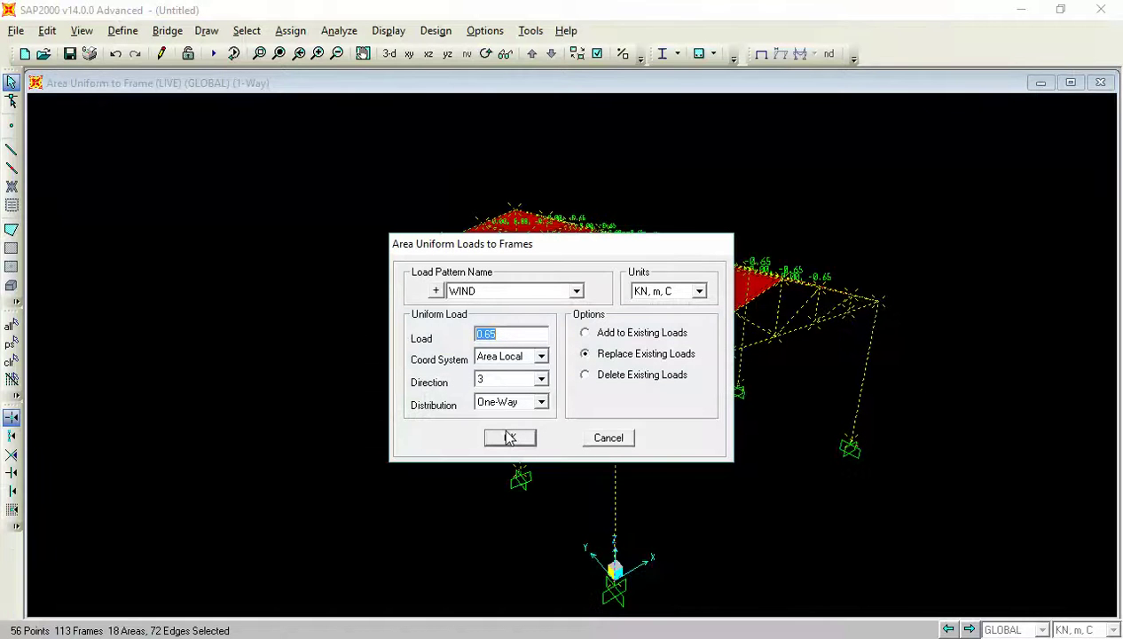
{"action": "type", "text": "1.65"}
{"action": "left_click", "coordinate": [504, 440]}
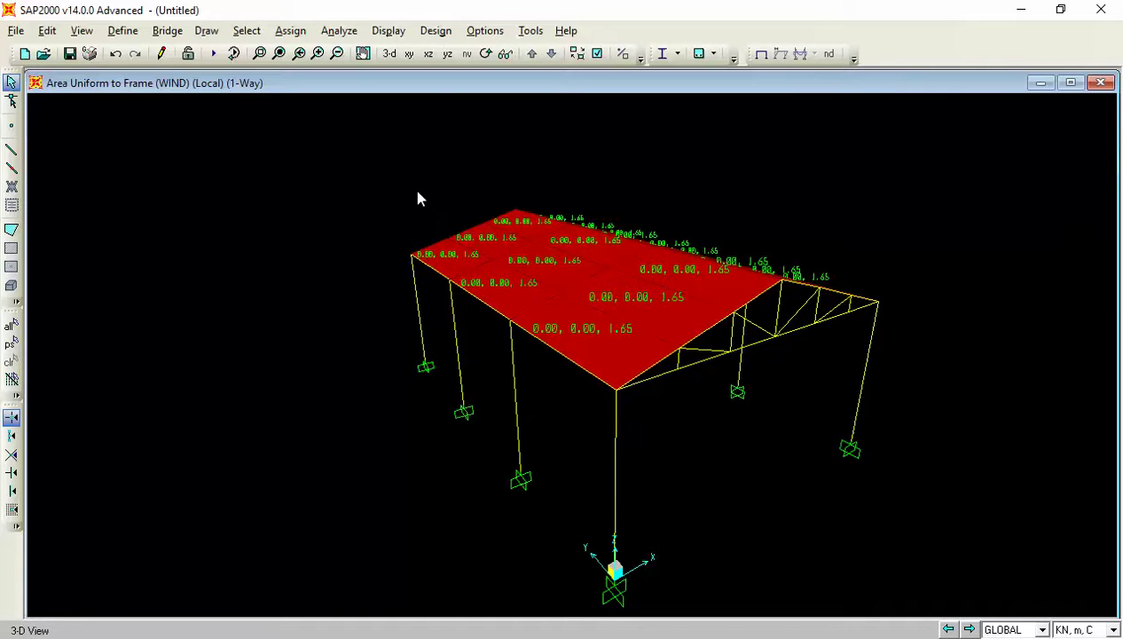
- Display the CGI area load as one-way uniform load to frames resultants on the model
{"action": "left_click", "coordinate": [391, 32]}
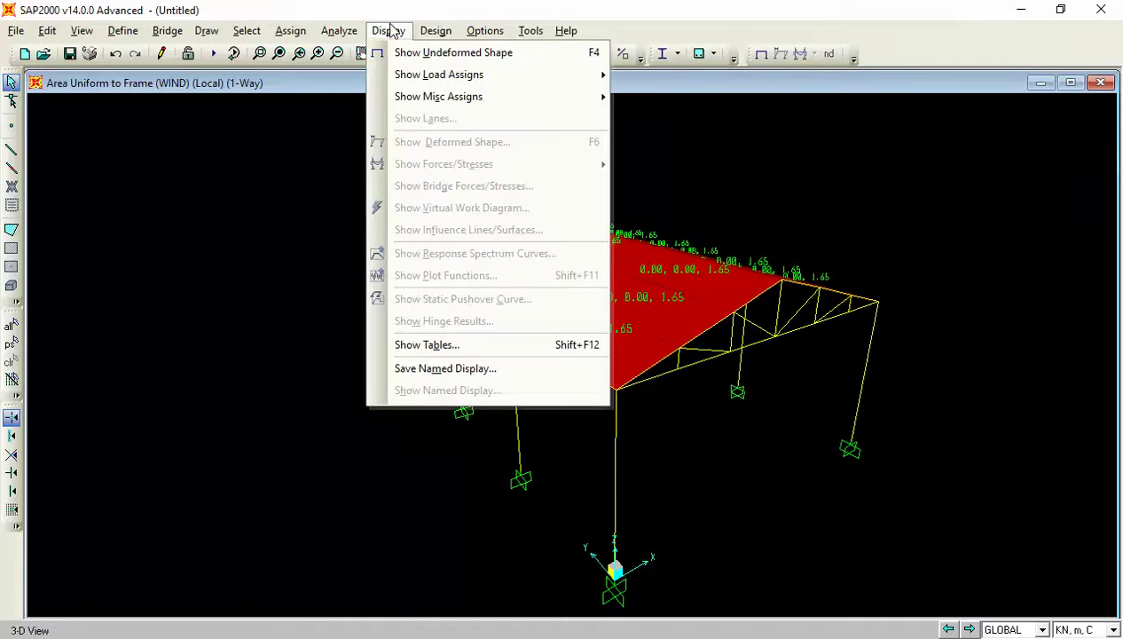
{"action": "mouse_move", "coordinate": [422, 76]}
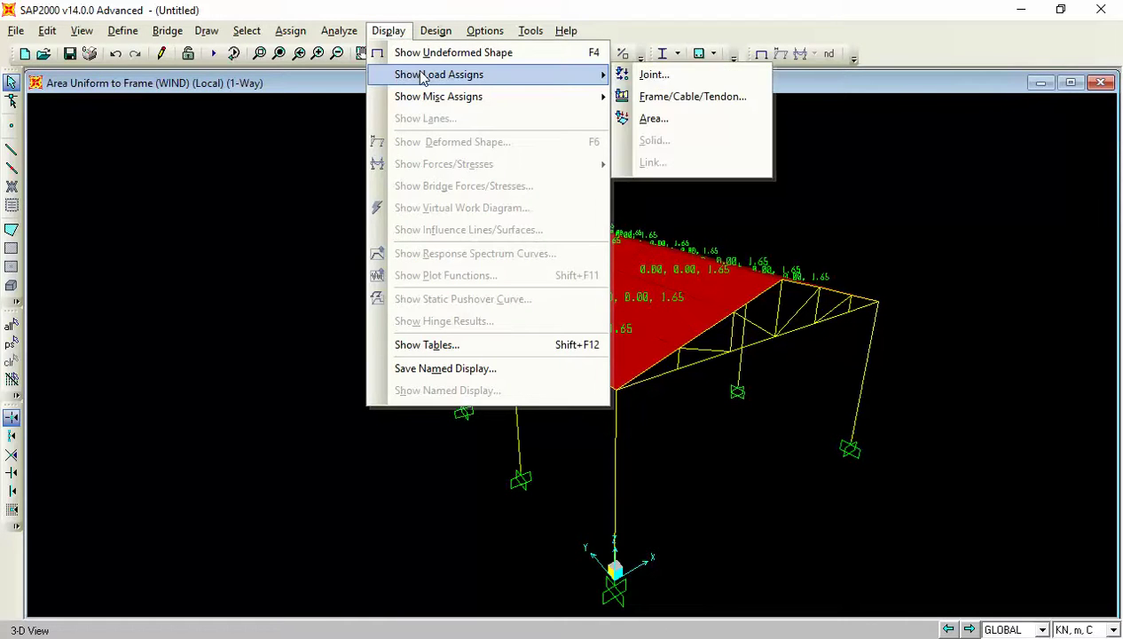
{"action": "left_click", "coordinate": [641, 122]}
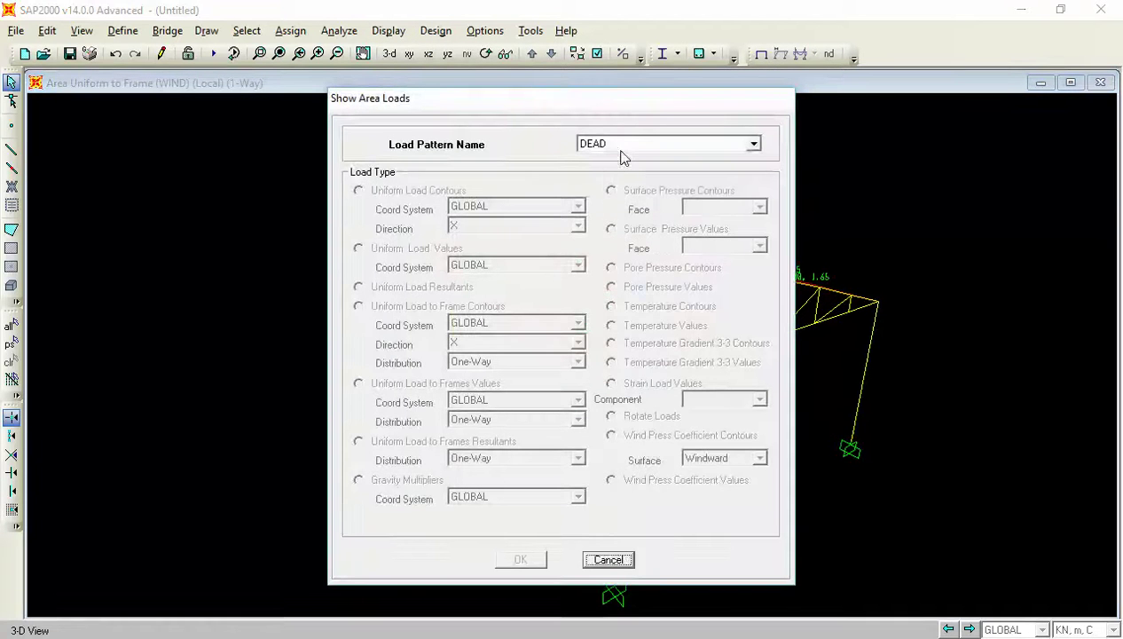
{"action": "left_click", "coordinate": [618, 145]}
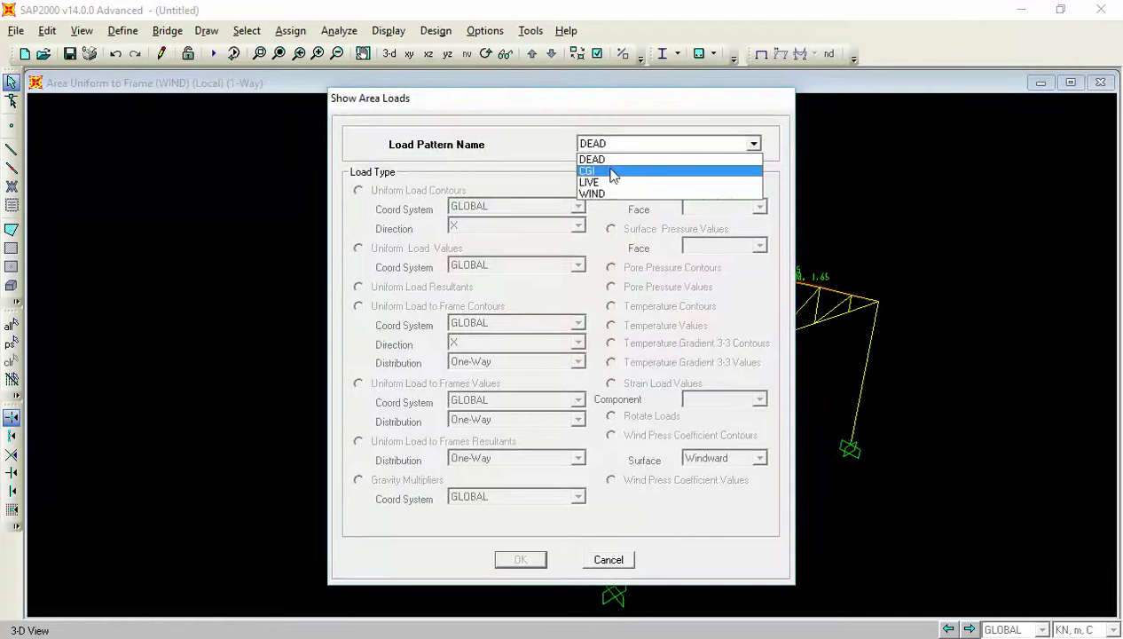
{"action": "left_click", "coordinate": [609, 170]}
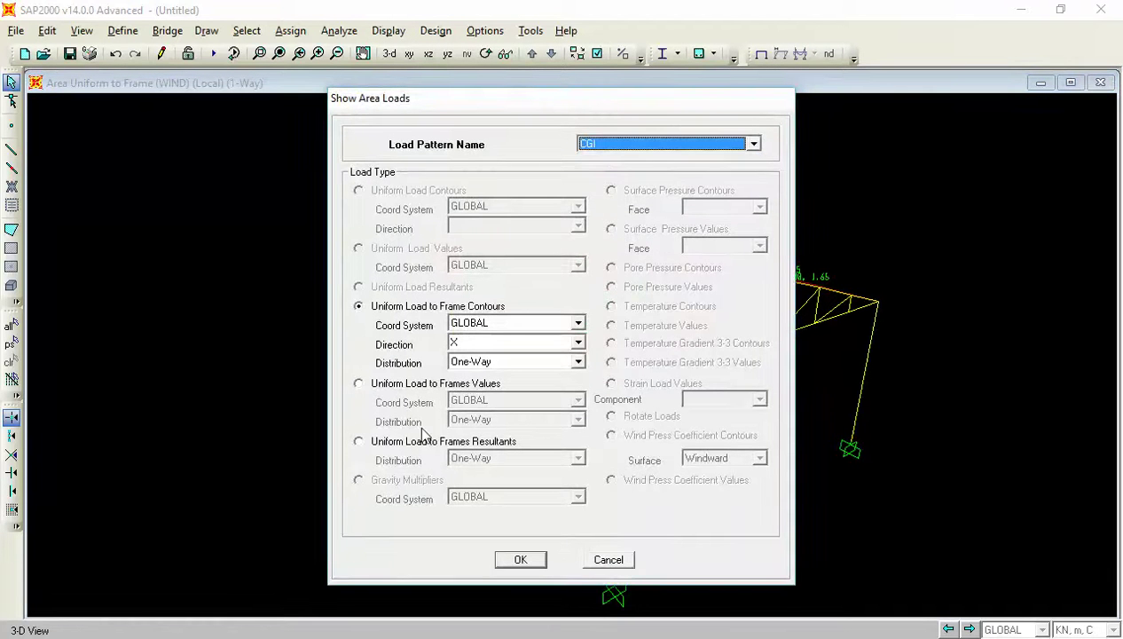
{"action": "left_click", "coordinate": [367, 441]}
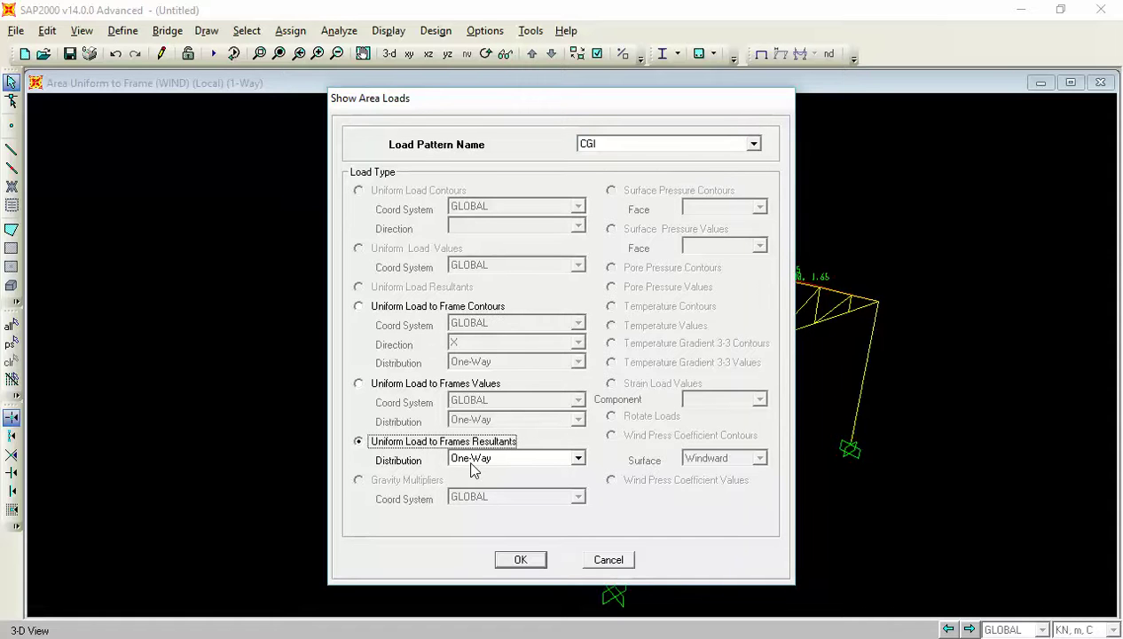
{"action": "left_click", "coordinate": [505, 559]}
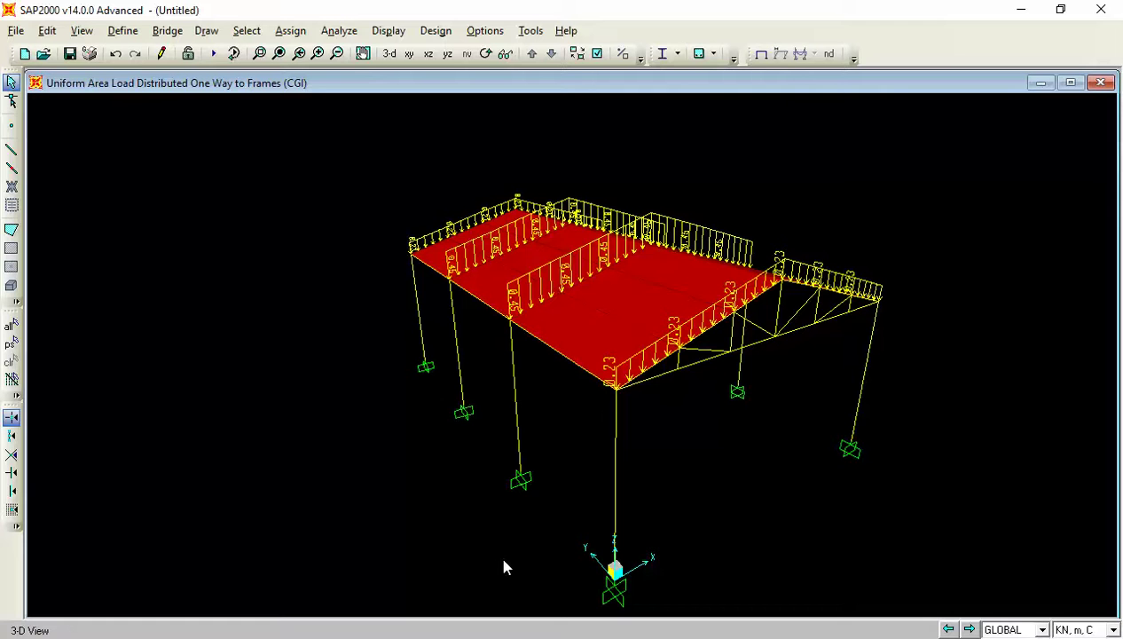
- Select the whole model and rotate the area local axes by 90 degrees from the default direction
{"action": "key", "text": "ctrl+shift+a"}
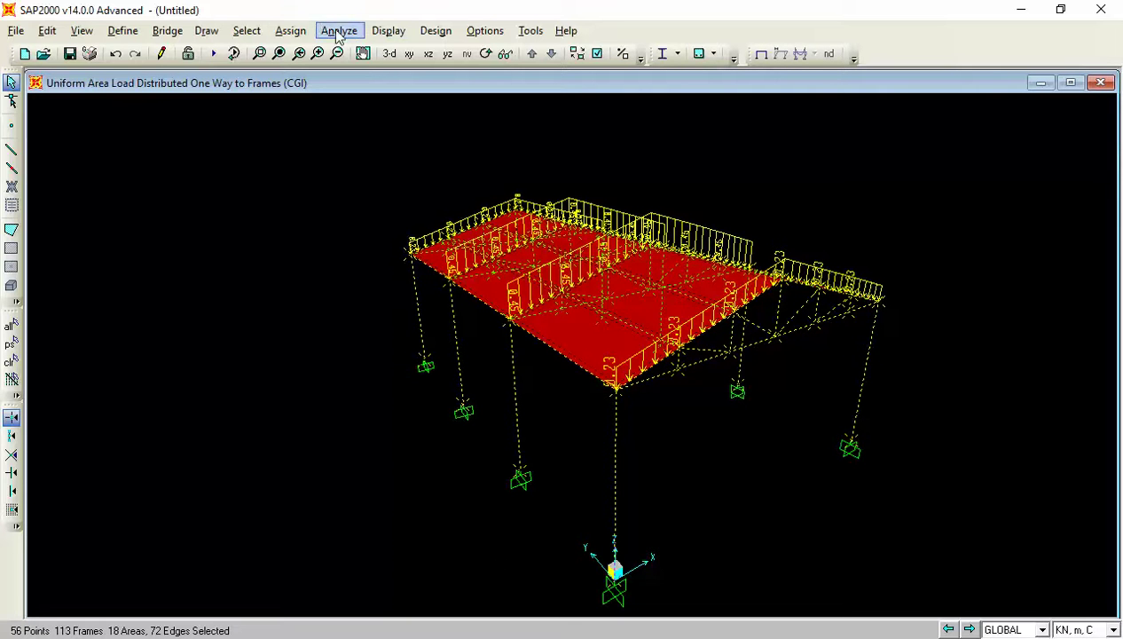
{"action": "left_click", "coordinate": [290, 30]}
{"action": "mouse_move", "coordinate": [326, 140]}
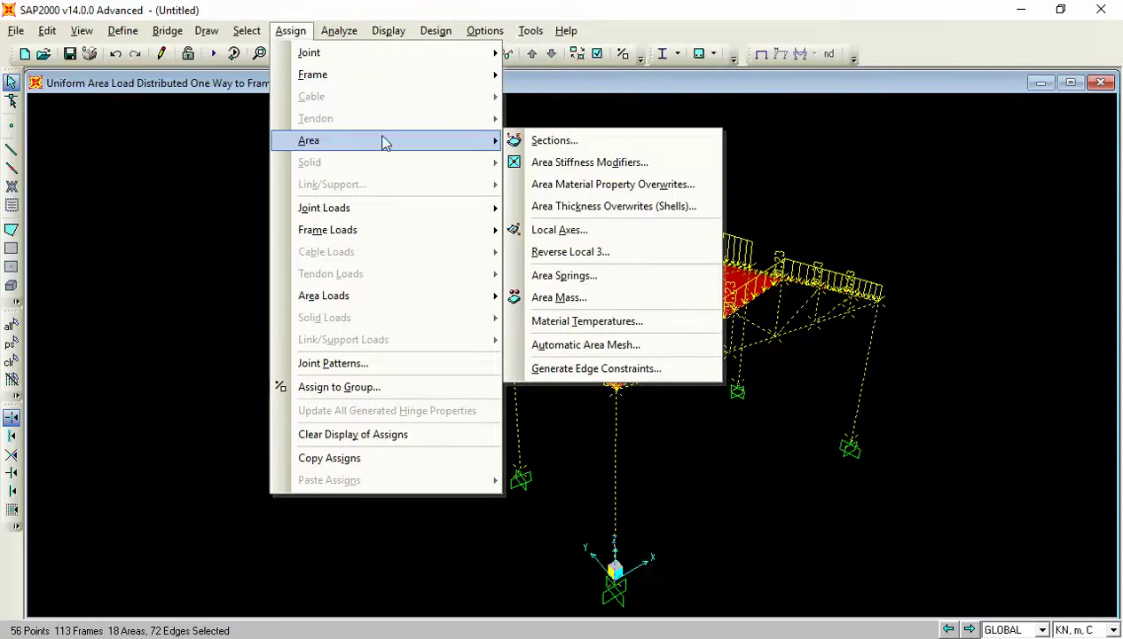
{"action": "left_click", "coordinate": [581, 236]}
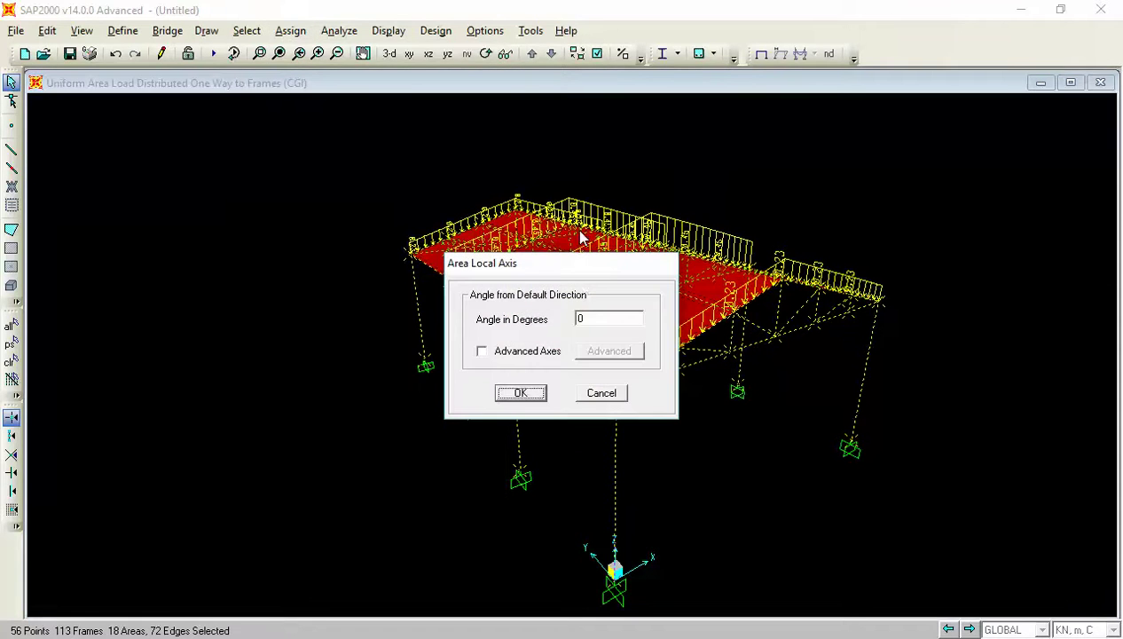
{"action": "double_click", "coordinate": [591, 318]}
{"action": "type", "text": "90"}
{"action": "left_click", "coordinate": [521, 401]}
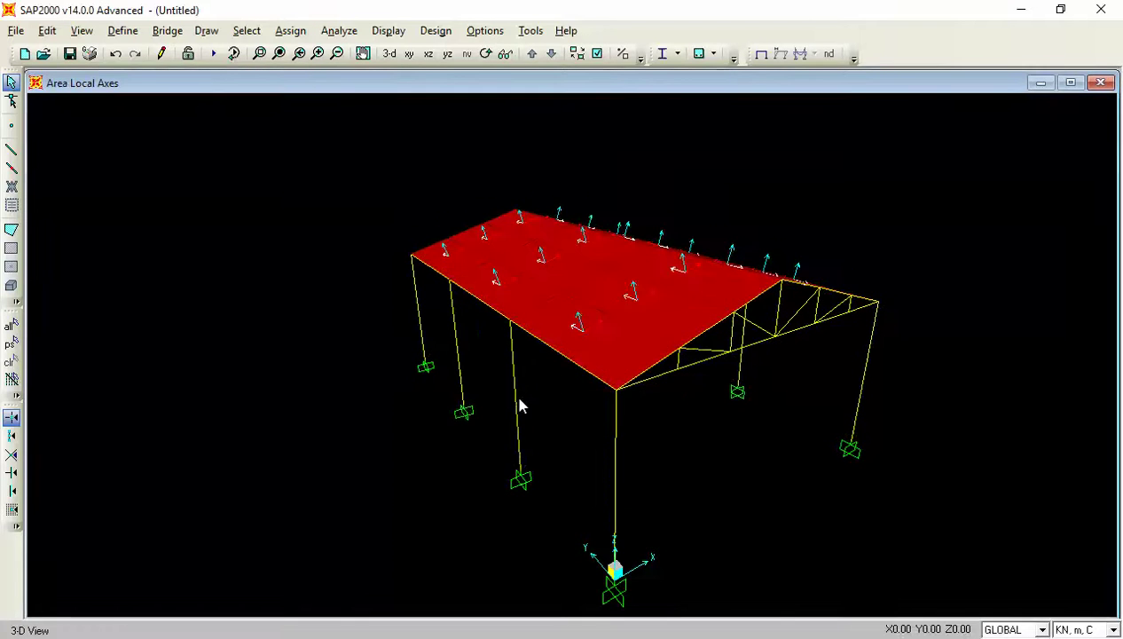
- Redisplay the one-way frame load resultants for the CGI pattern with the rotated area axes
{"action": "left_click", "coordinate": [436, 40]}
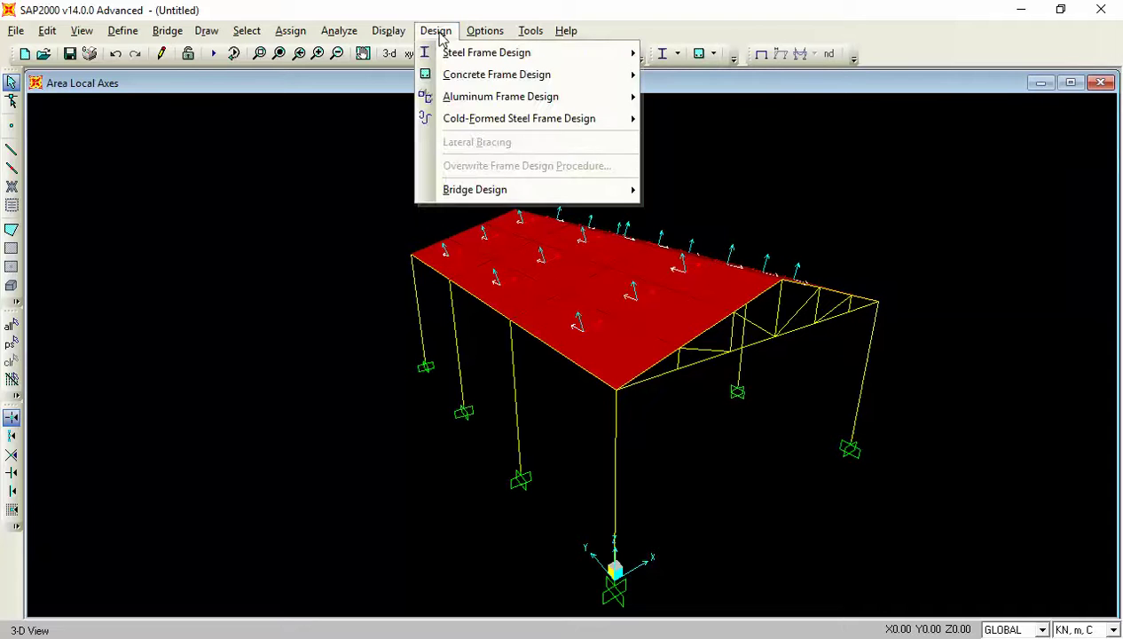
{"action": "mouse_move", "coordinate": [408, 82]}
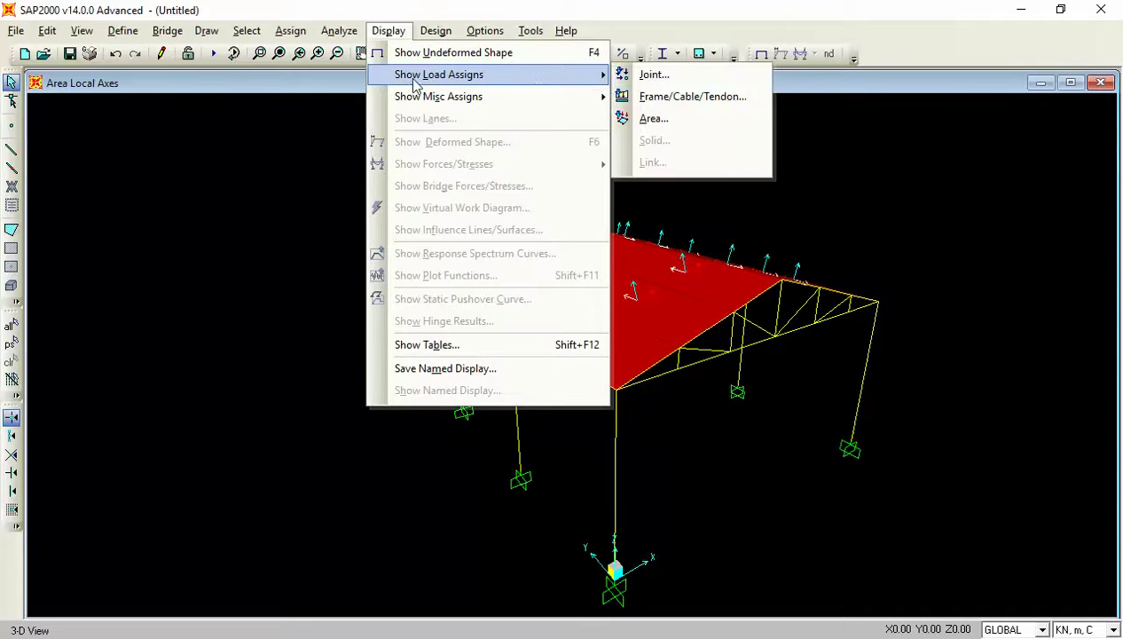
{"action": "left_click", "coordinate": [672, 119]}
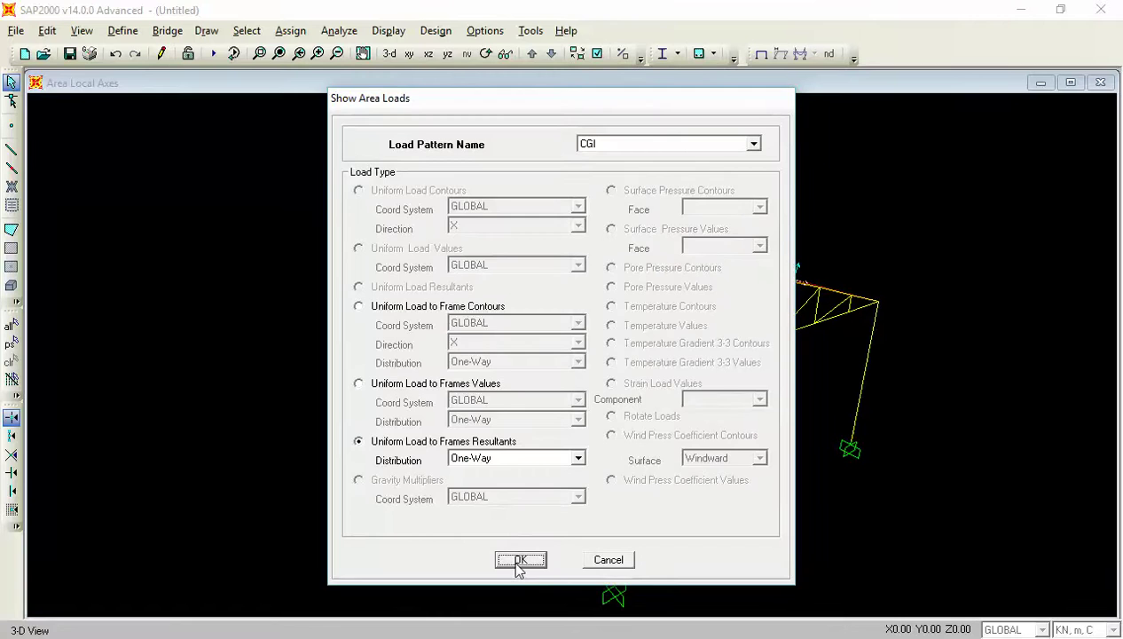
{"action": "left_click", "coordinate": [520, 560]}
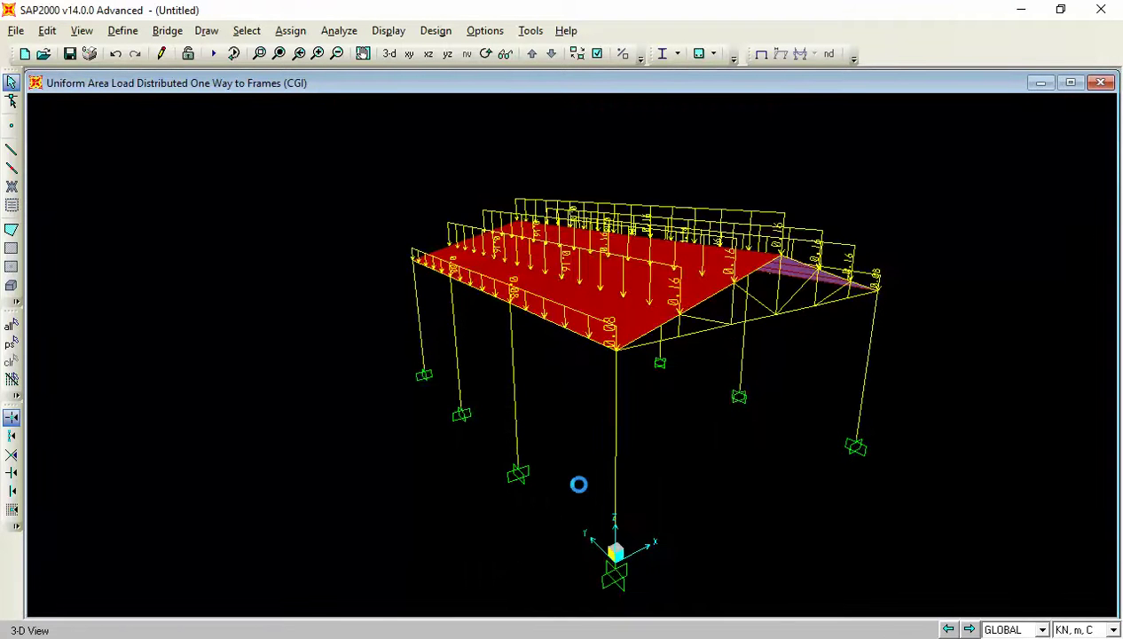
- Inspect from all sides how the CGI load is distributed along the purlins of both roof slopes
{"action": "key", "text": "Left"}
{"action": "key", "text": "Left"}
{"action": "key", "text": "Left"}
{"action": "key", "text": "Left"}
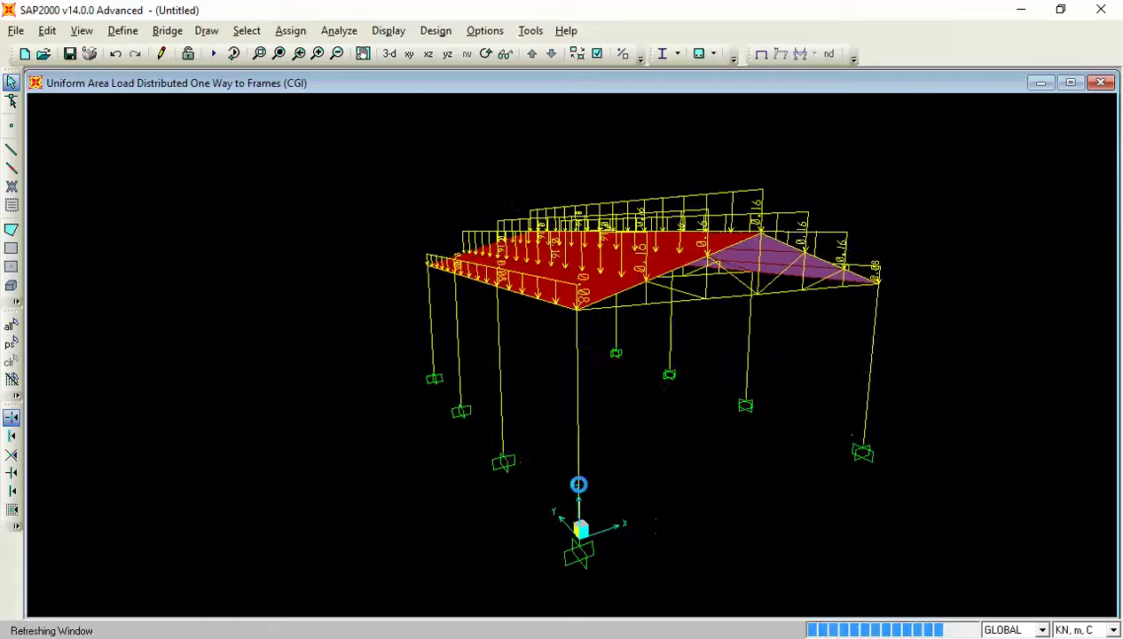
{"action": "key", "text": "Left"}
{"action": "key", "text": "Left"}
{"action": "key", "text": "Left"}
{"action": "key", "text": "Left"}
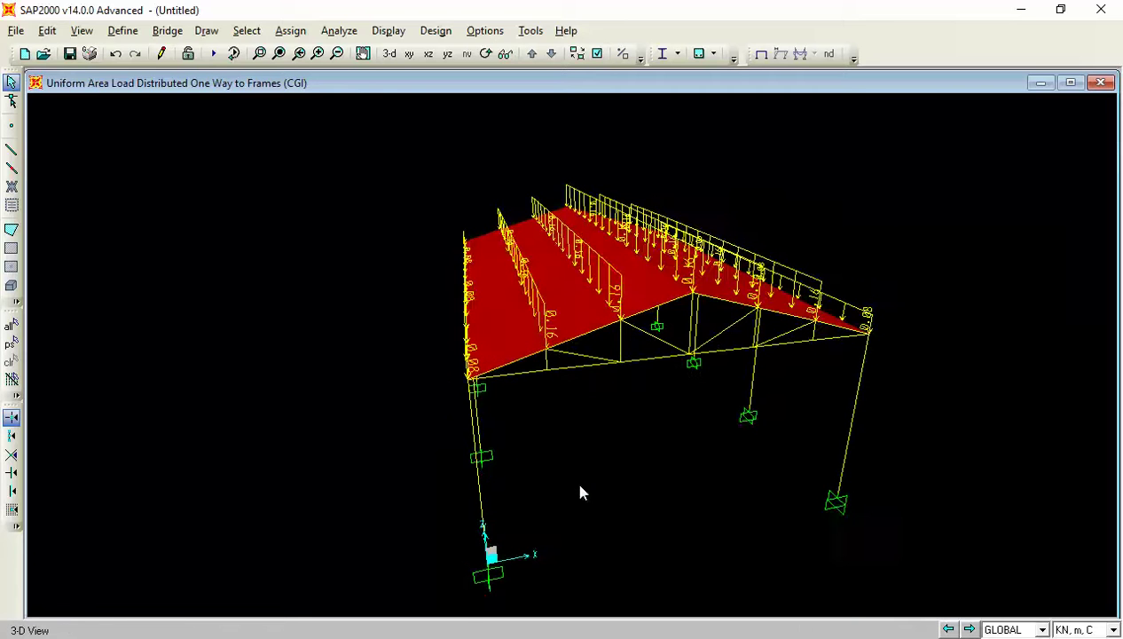
{"action": "key", "text": "Left"}
{"action": "key", "text": "Left"}
{"action": "key", "text": "Left"}
{"action": "key", "text": "Left"}
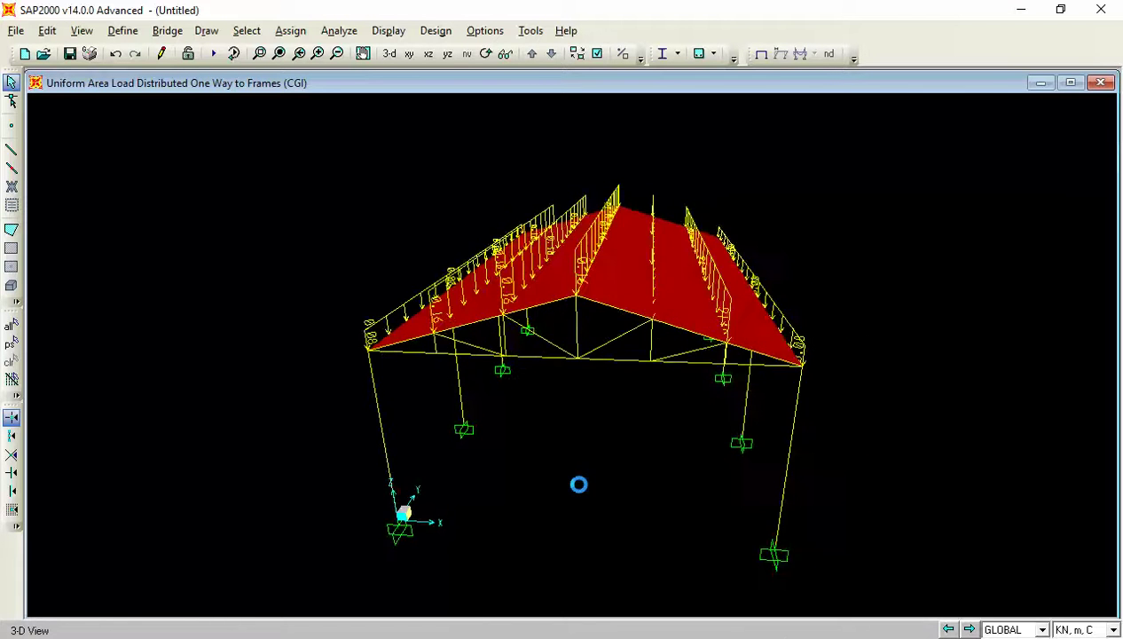
{"action": "key", "text": "Left"}
{"action": "key", "text": "Left"}
{"action": "key", "text": "Left"}
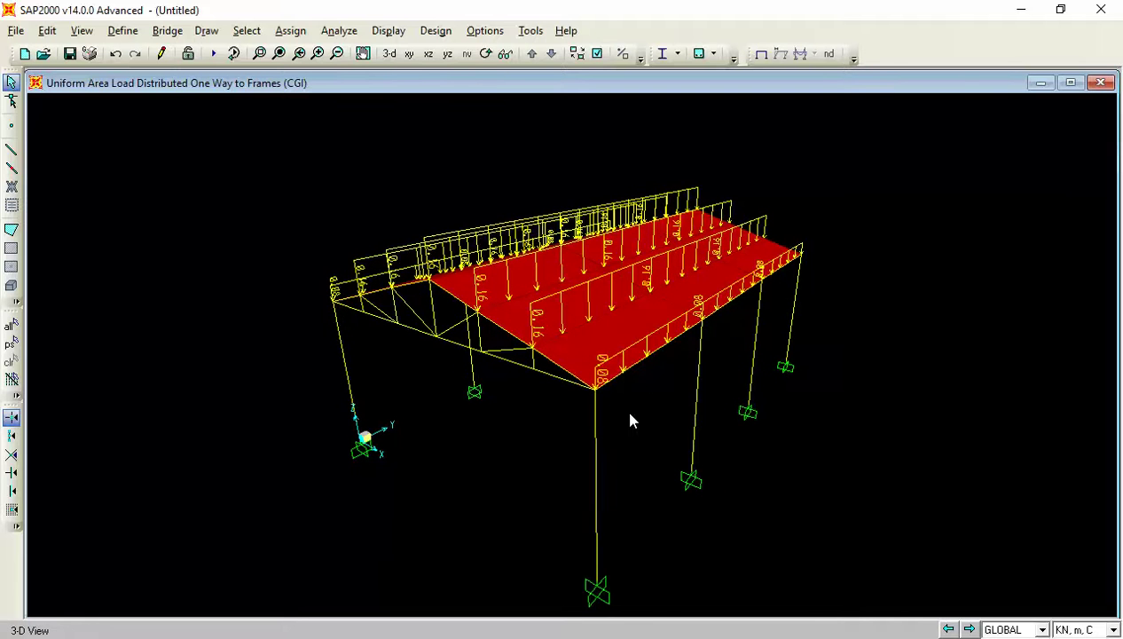
{"action": "key", "text": "Left"}
{"action": "key", "text": "Left"}
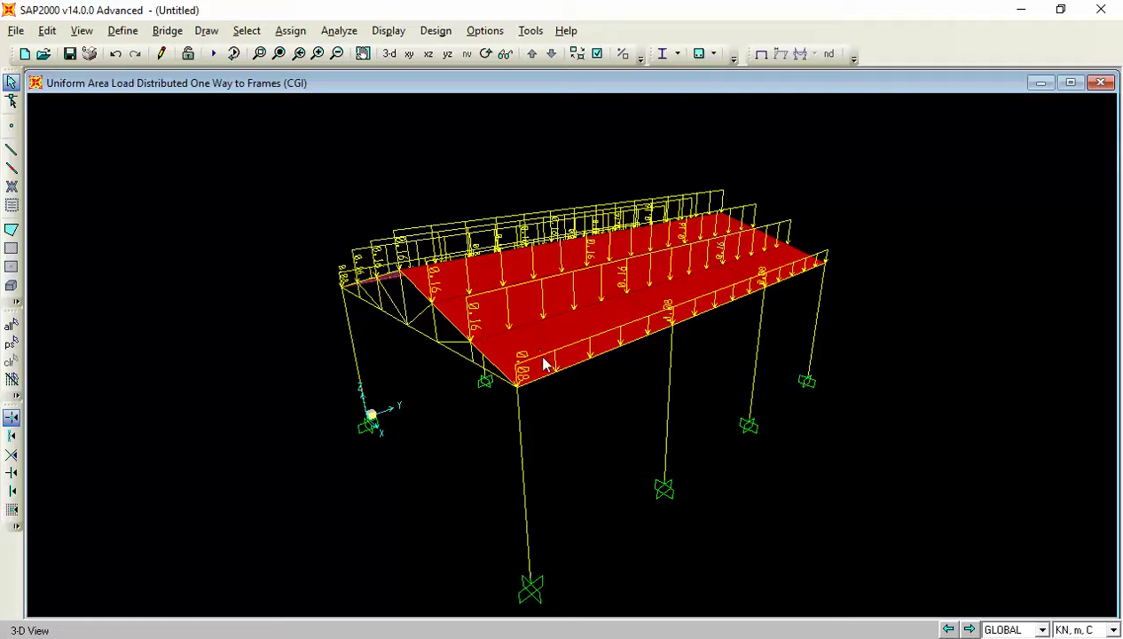
- Display the one-way uniform load to frames resultants for the WIND load pattern
{"action": "left_click", "coordinate": [388, 30]}
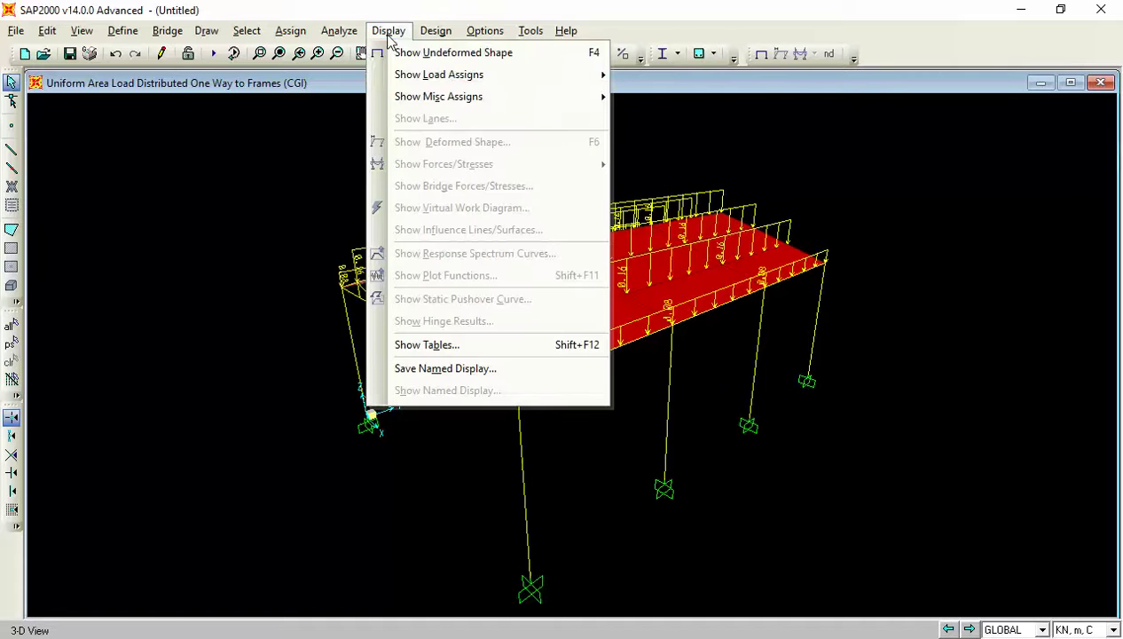
{"action": "mouse_move", "coordinate": [417, 75]}
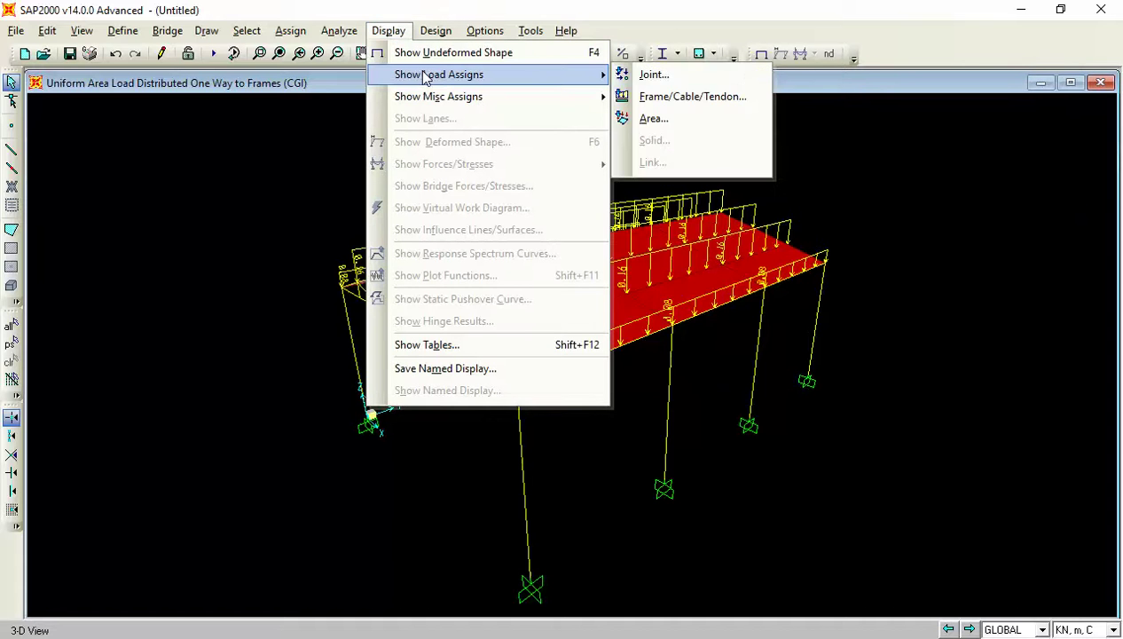
{"action": "left_click", "coordinate": [693, 125]}
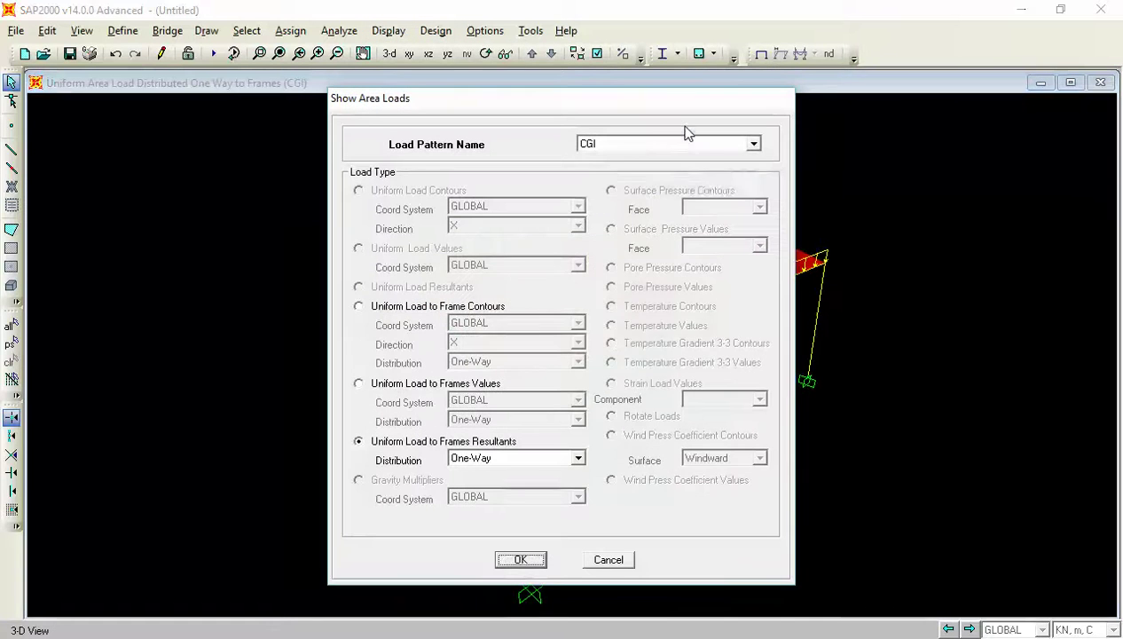
{"action": "left_click", "coordinate": [656, 144]}
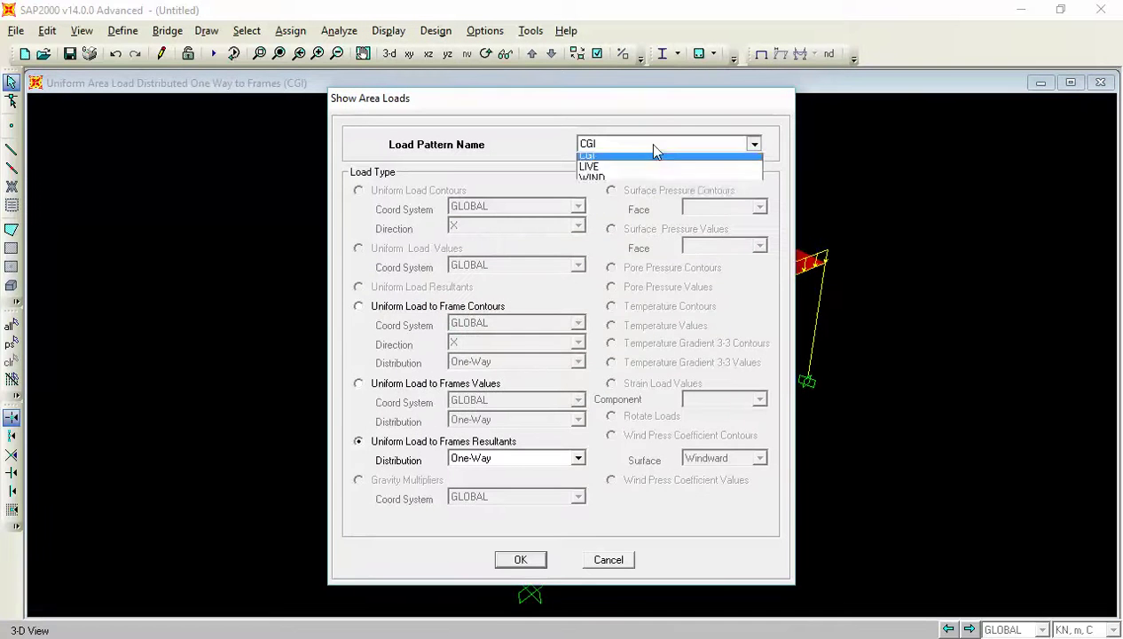
{"action": "left_click", "coordinate": [619, 194]}
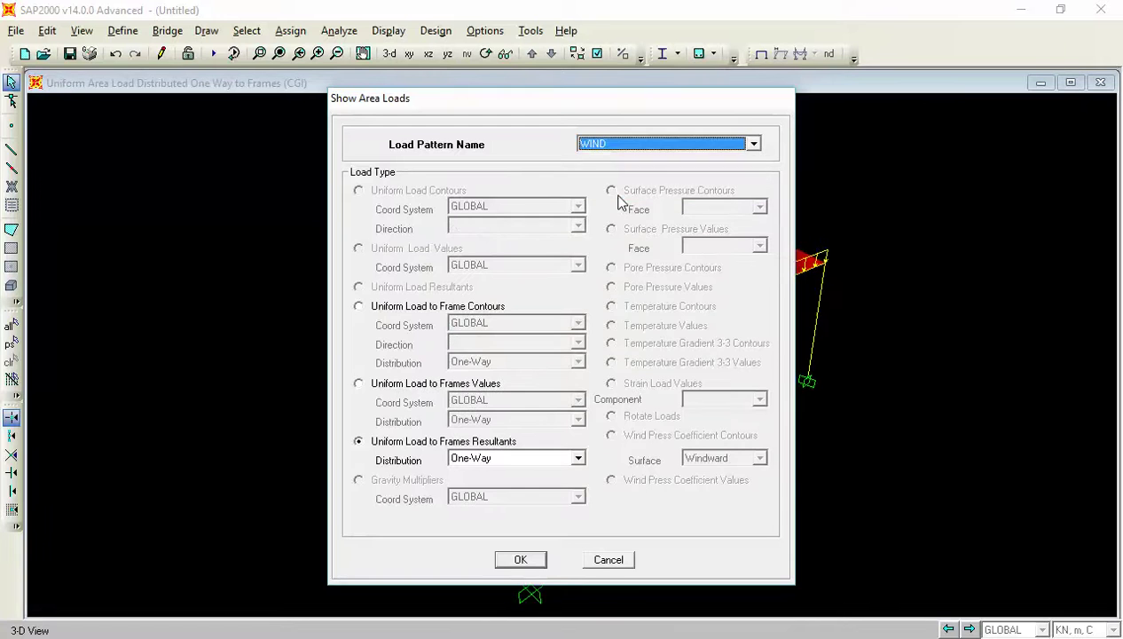
{"action": "left_click", "coordinate": [521, 559]}
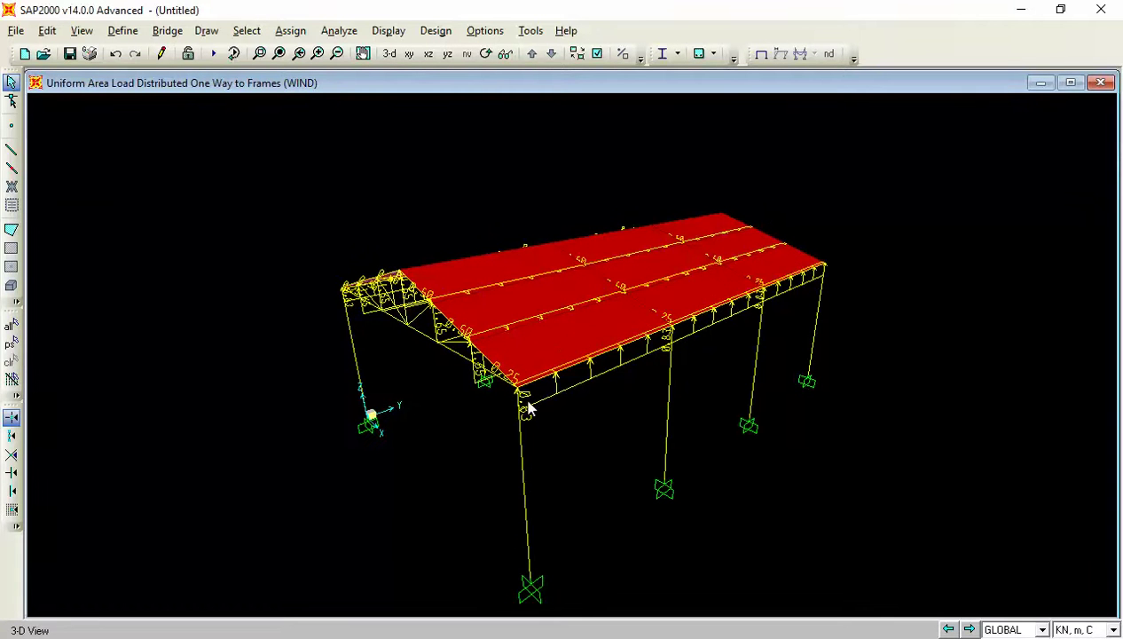
- Hide the area objects in the active 3D view through the display options
{"action": "left_click", "coordinate": [597, 54]}
{"action": "left_click", "coordinate": [282, 426]}
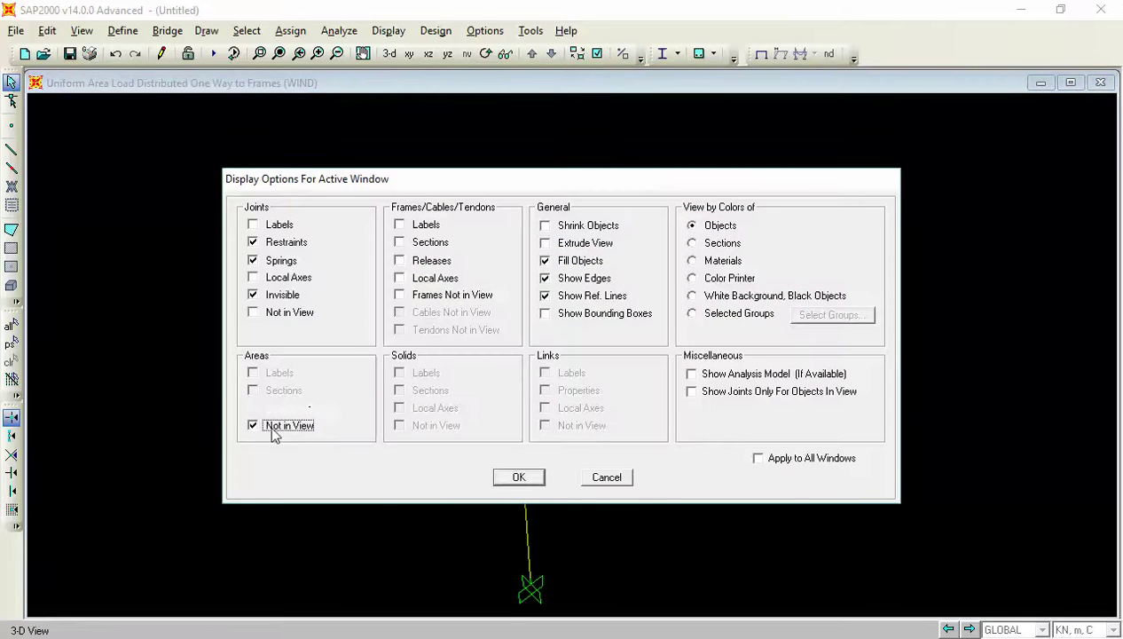
{"action": "left_click", "coordinate": [530, 479]}
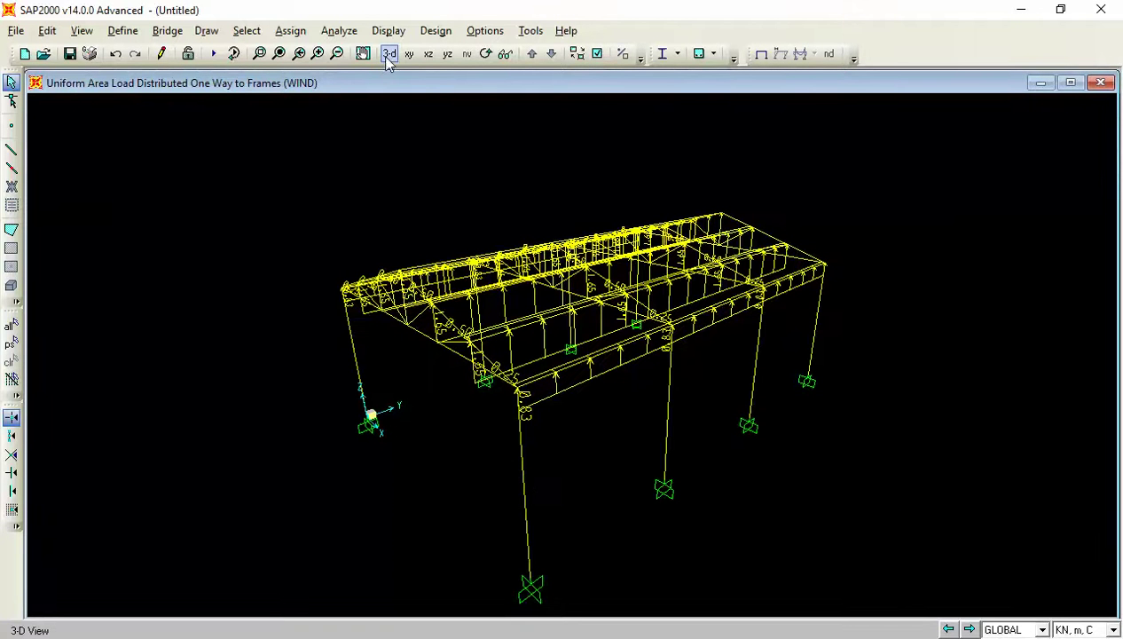
- Examine the wind load components on the purlins close up at the end truss, then restore the default 3D view
{"action": "left_click", "coordinate": [259, 53]}
{"action": "left_click_drag", "start_coordinate": [396, 287], "coordinate": [519, 388]}
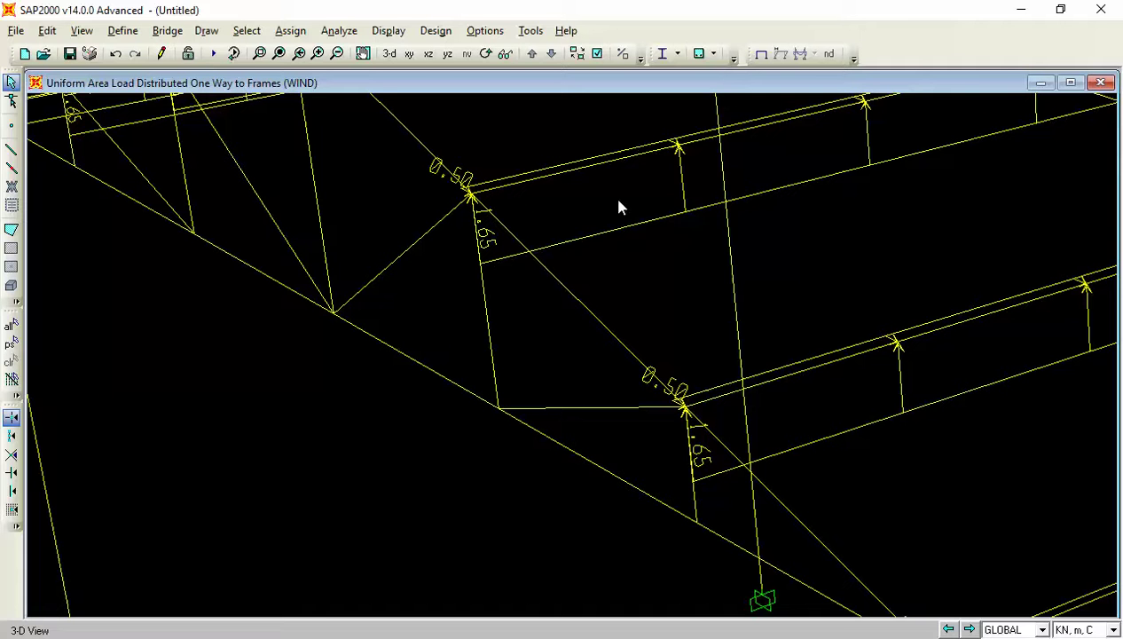
{"action": "left_click", "coordinate": [389, 54]}
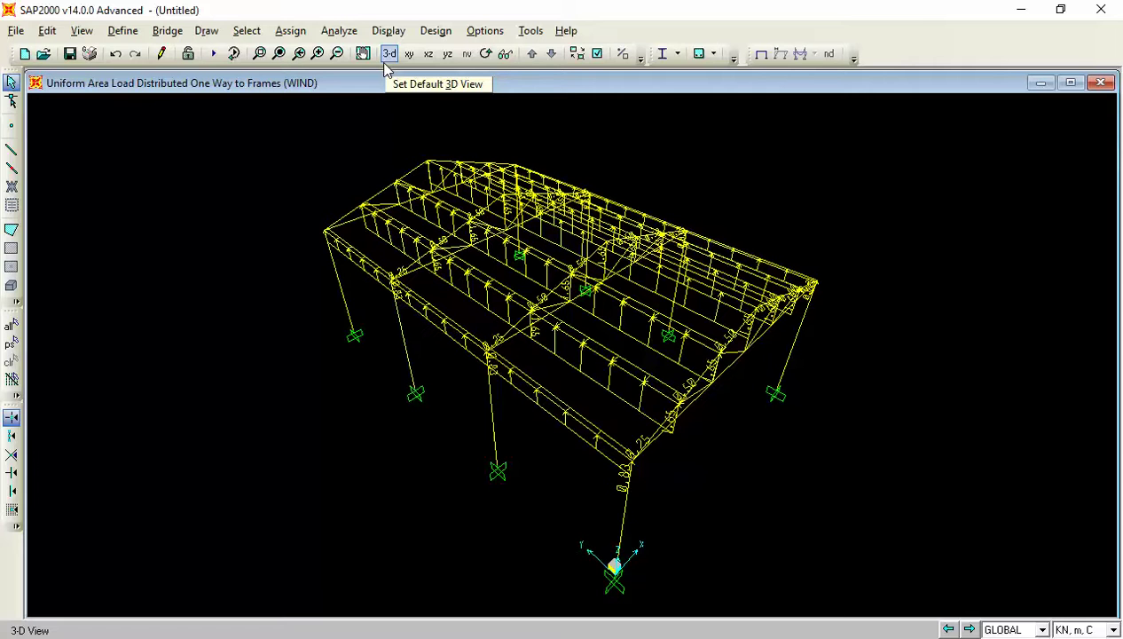
- Inspect the wind load arrows on the purlins of both roof slopes from all around the model
{"action": "left_click", "coordinate": [387, 57]}
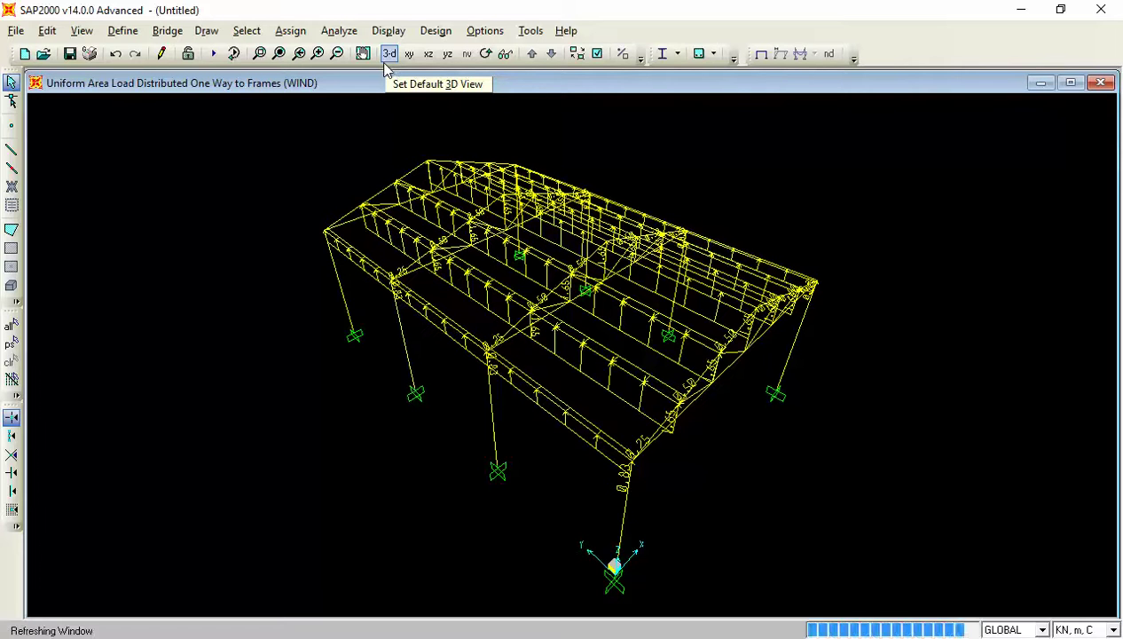
{"action": "left_click", "coordinate": [387, 56]}
{"action": "left_click", "coordinate": [387, 57]}
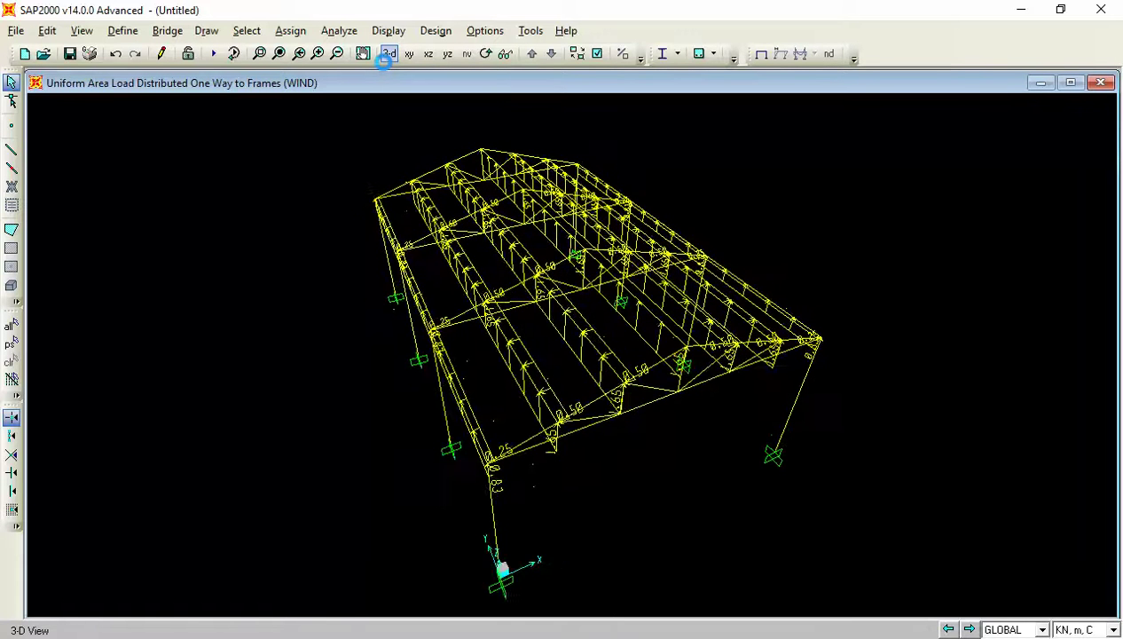
{"action": "left_click", "coordinate": [387, 57]}
{"action": "left_click", "coordinate": [387, 57]}
{"action": "left_click", "coordinate": [387, 56]}
{"action": "left_click", "coordinate": [387, 56]}
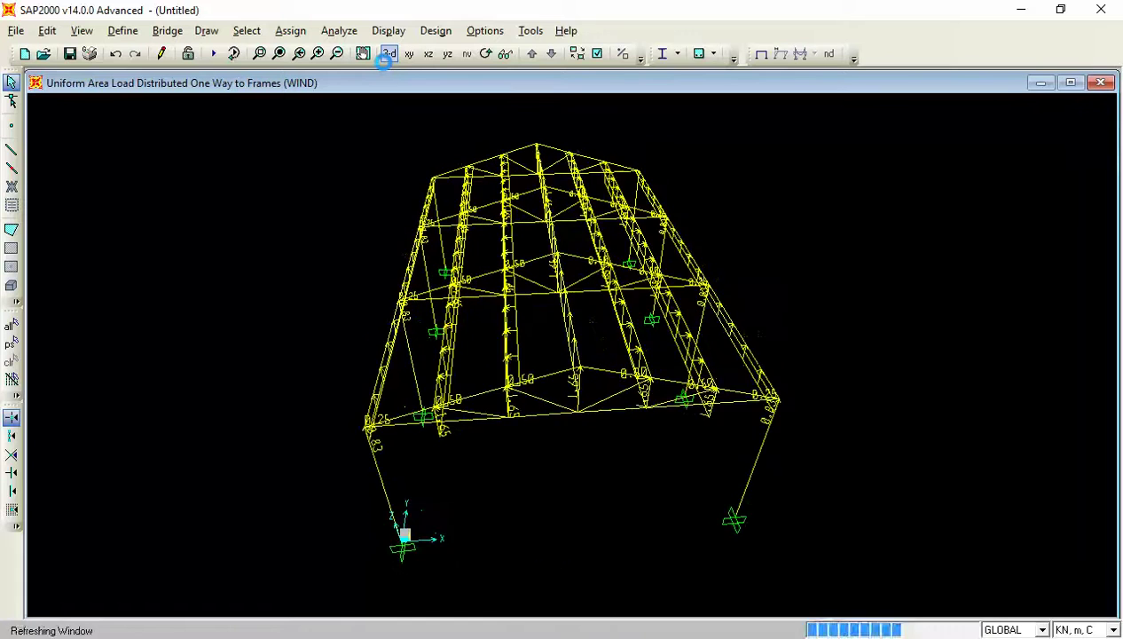
{"action": "left_click", "coordinate": [387, 57]}
{"action": "left_click", "coordinate": [387, 57]}
{"action": "left_click", "coordinate": [387, 57]}
{"action": "left_click", "coordinate": [388, 56]}
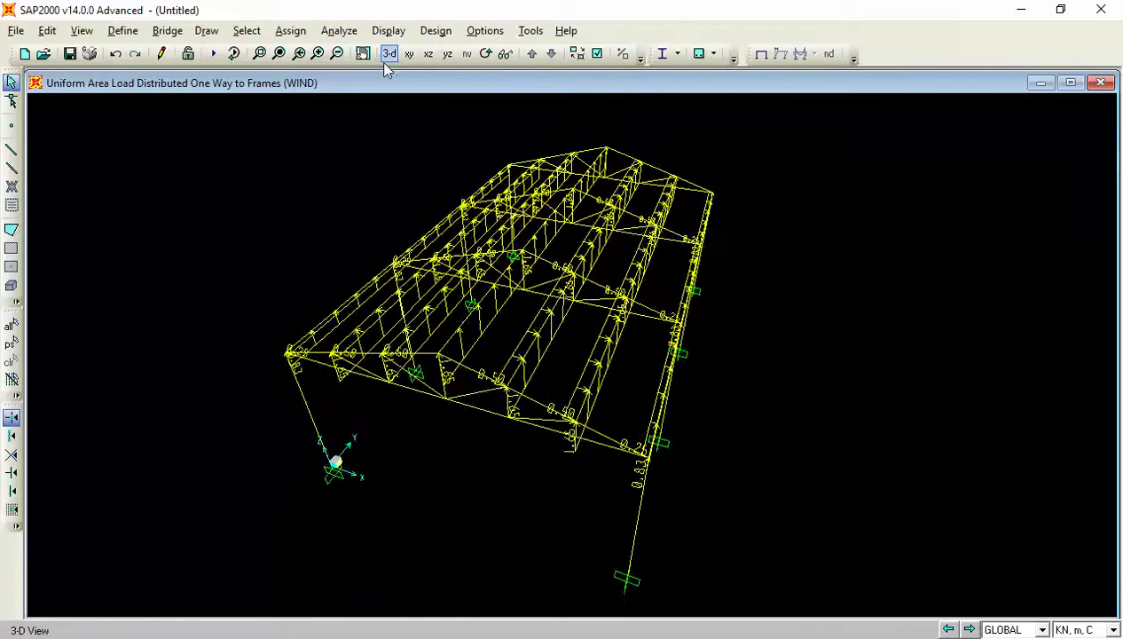
{"action": "left_click", "coordinate": [387, 56]}
{"action": "left_click", "coordinate": [388, 56]}
{"action": "left_click", "coordinate": [388, 55]}
{"action": "left_click", "coordinate": [388, 56]}
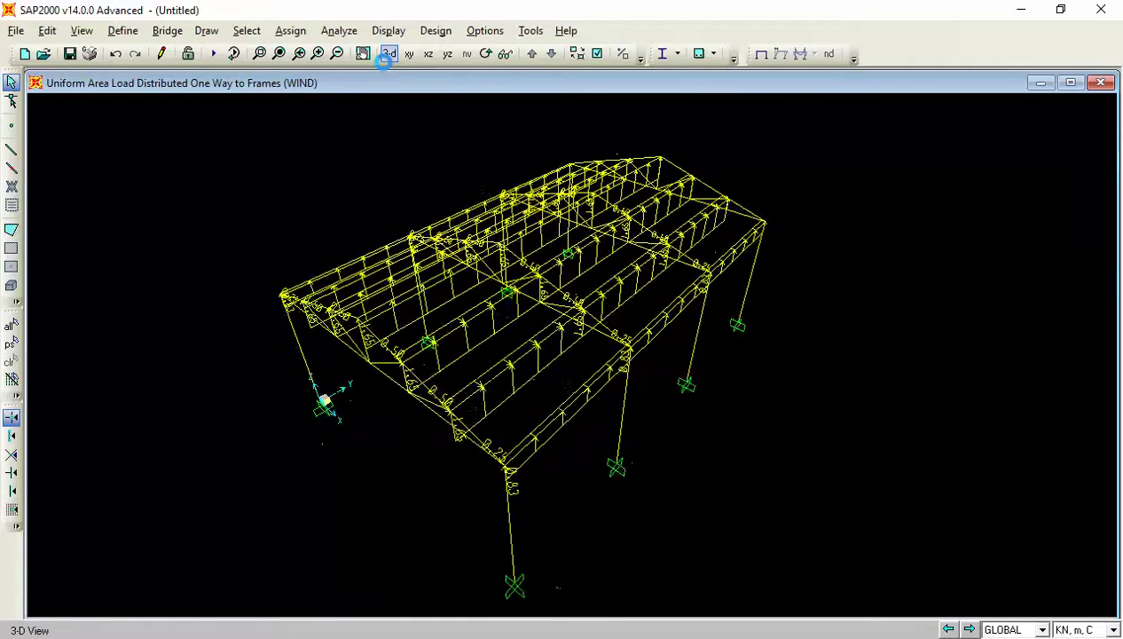
- Return the model window to the default 3D view of the wind loads
{"action": "left_click", "coordinate": [387, 56]}
{"action": "left_click", "coordinate": [388, 56]}
{"action": "left_click", "coordinate": [388, 56]}
{"action": "left_click", "coordinate": [385, 62]}
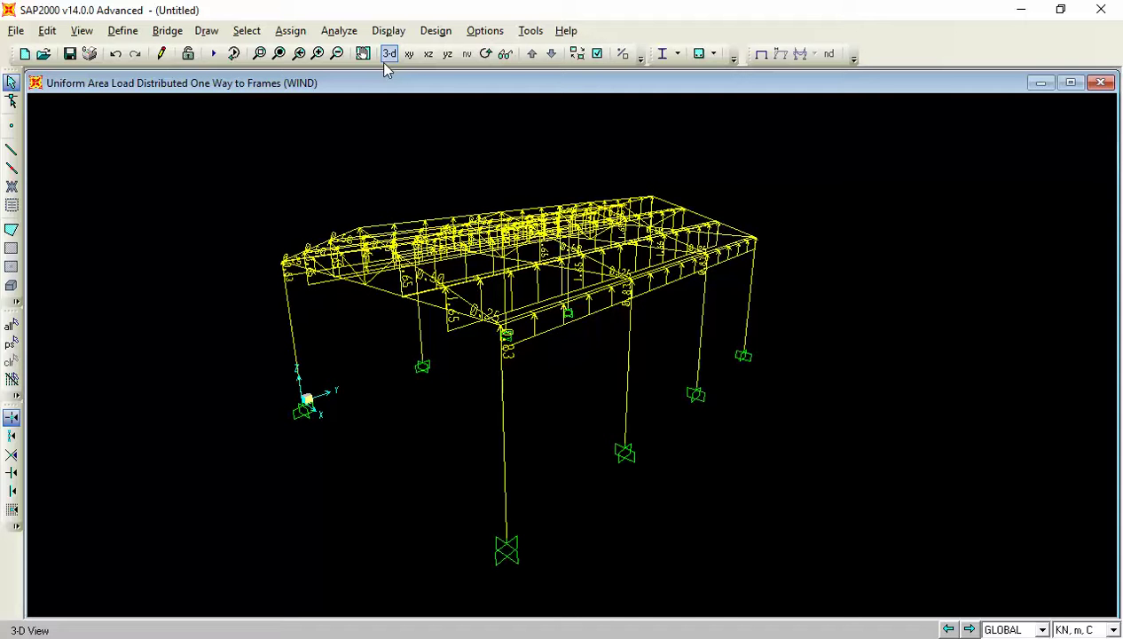
{"action": "left_click", "coordinate": [386, 56]}
{"action": "left_click", "coordinate": [385, 57]}
{"action": "left_click", "coordinate": [385, 57]}
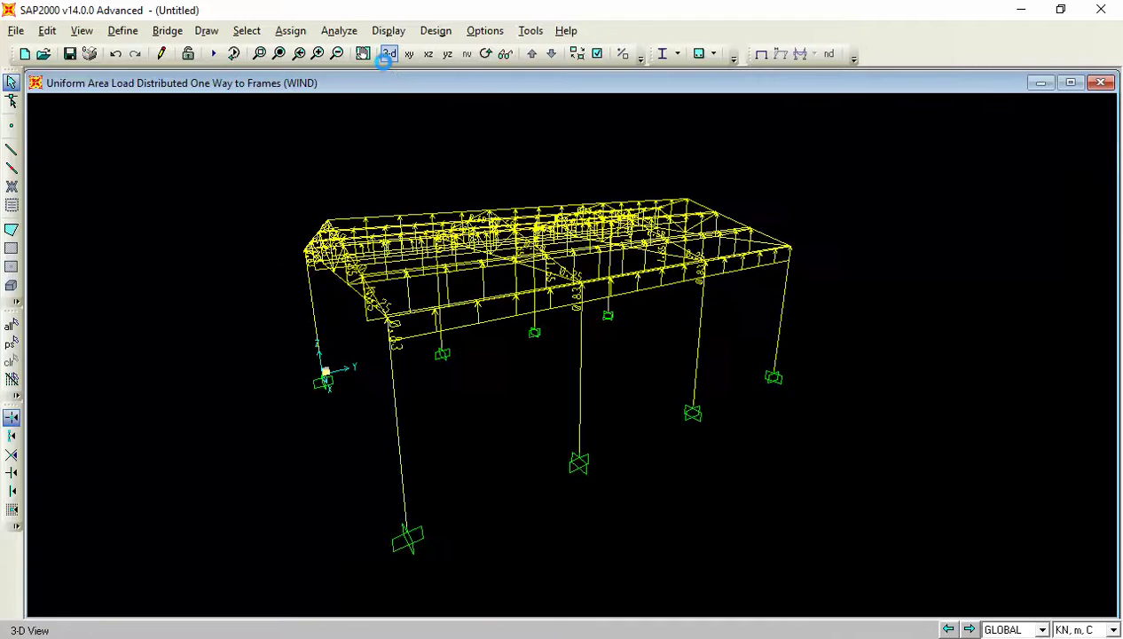
- Run the analysis for all load cases, saving the model file as truss in a new folder on the Desktop
{"action": "left_click", "coordinate": [215, 54]}
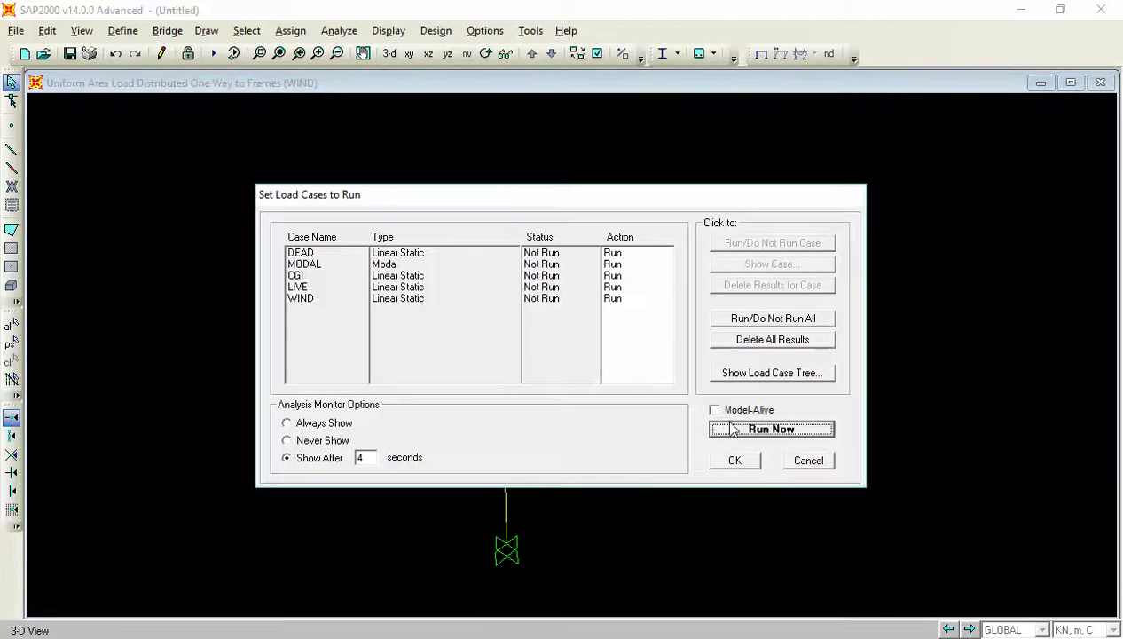
{"action": "left_click", "coordinate": [733, 429]}
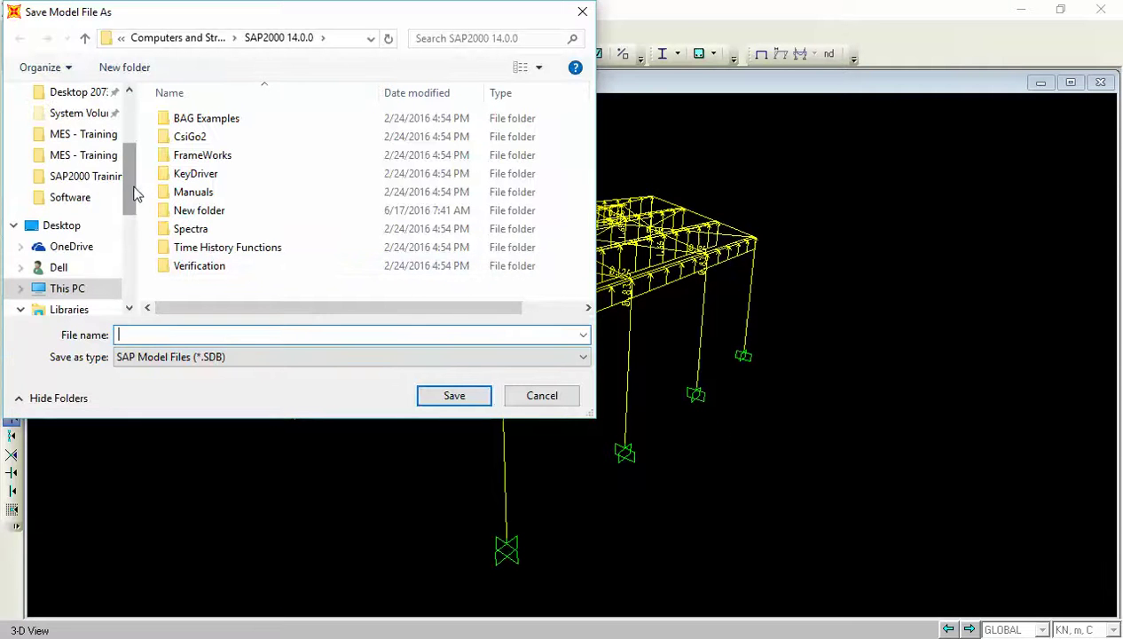
{"action": "left_click_drag", "start_coordinate": [128, 202], "coordinate": [131, 111]}
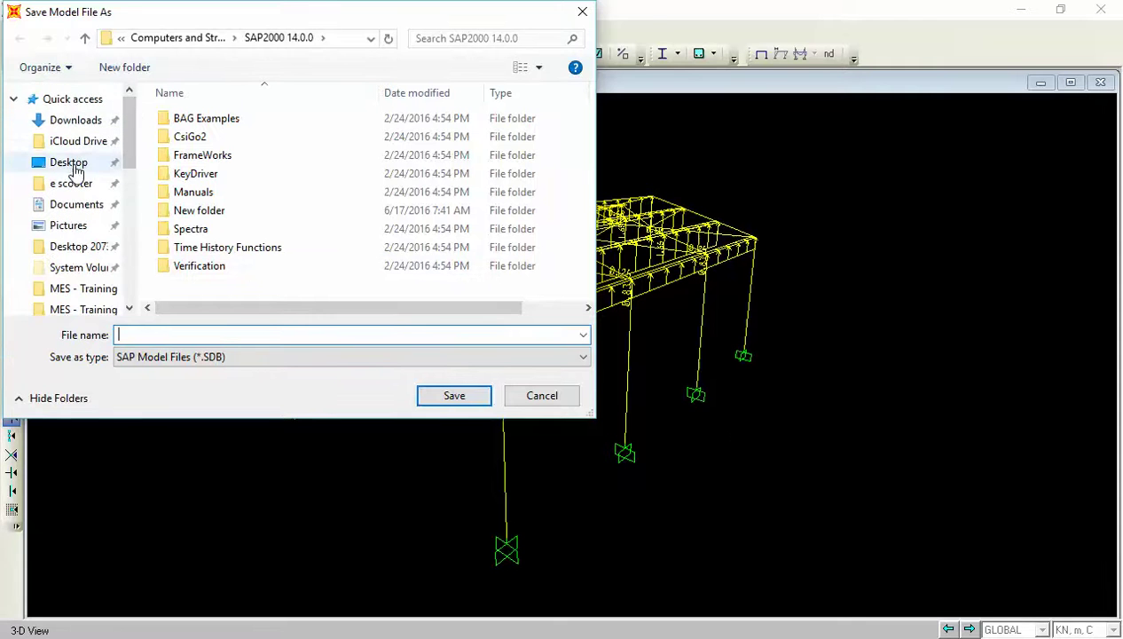
{"action": "left_click", "coordinate": [72, 162]}
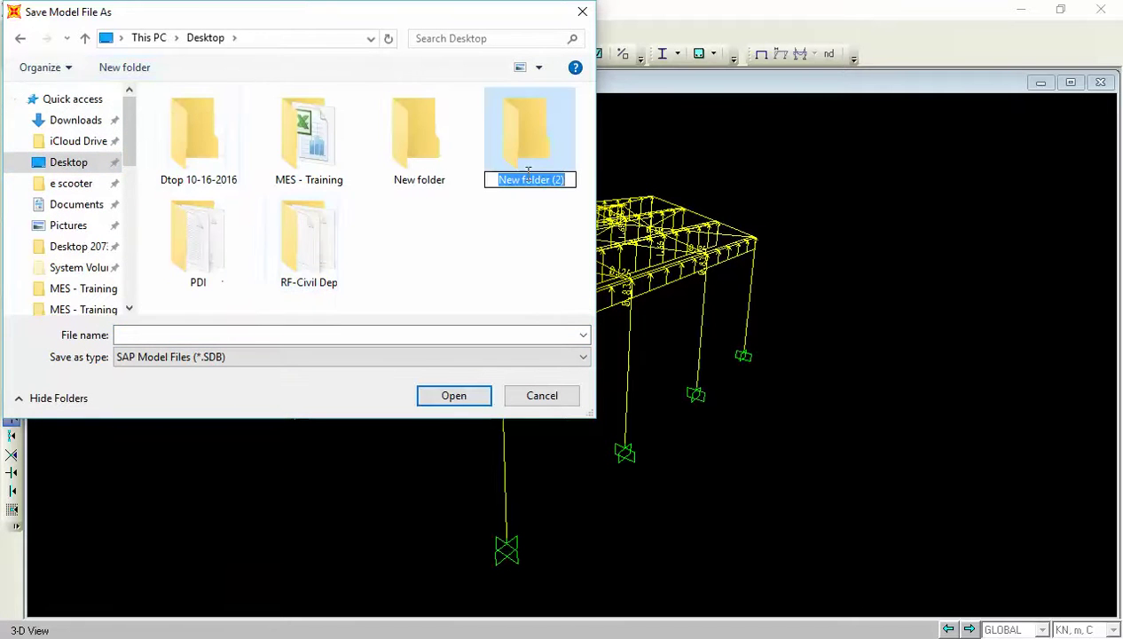
{"action": "left_click", "coordinate": [532, 160]}
{"action": "double_click", "coordinate": [532, 160]}
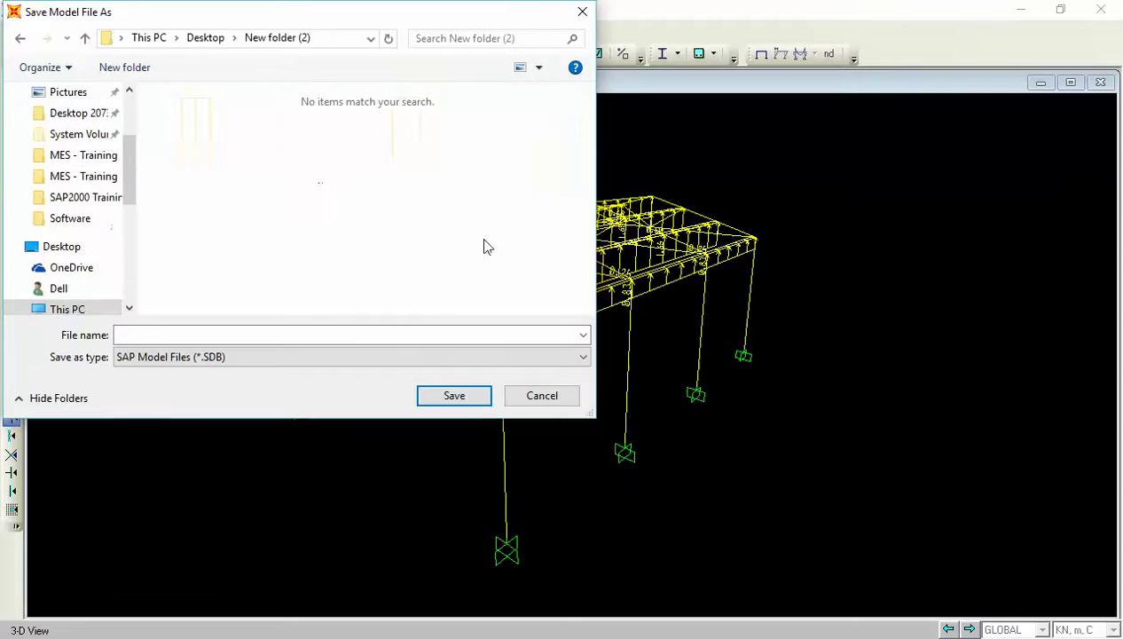
{"action": "left_click", "coordinate": [316, 335]}
{"action": "type", "text": "truss"}
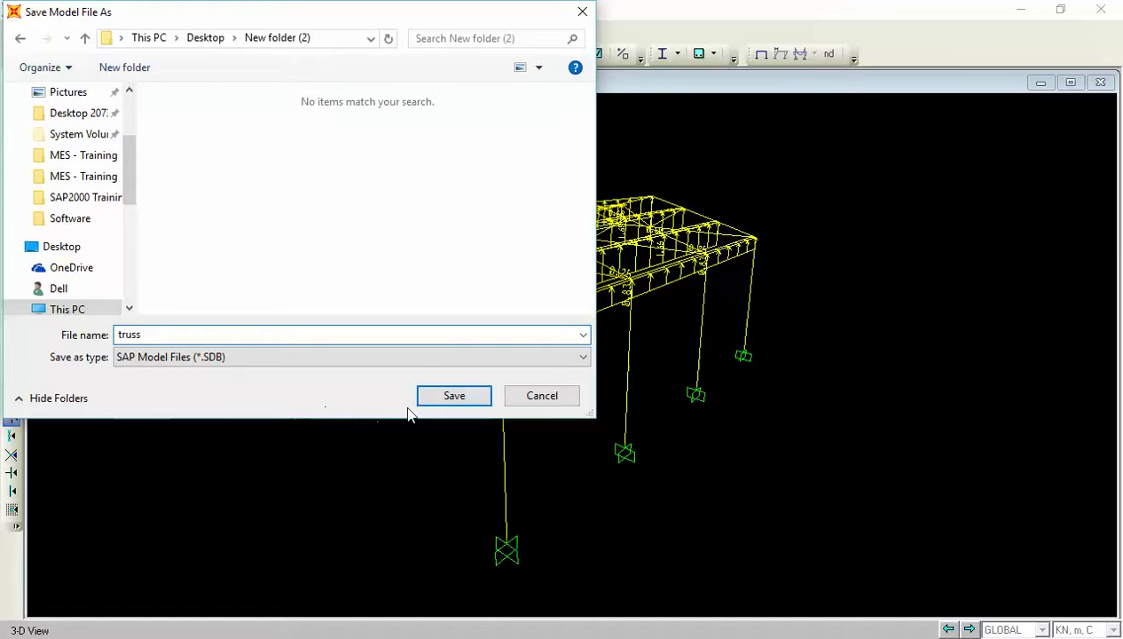
{"action": "left_click", "coordinate": [449, 398]}
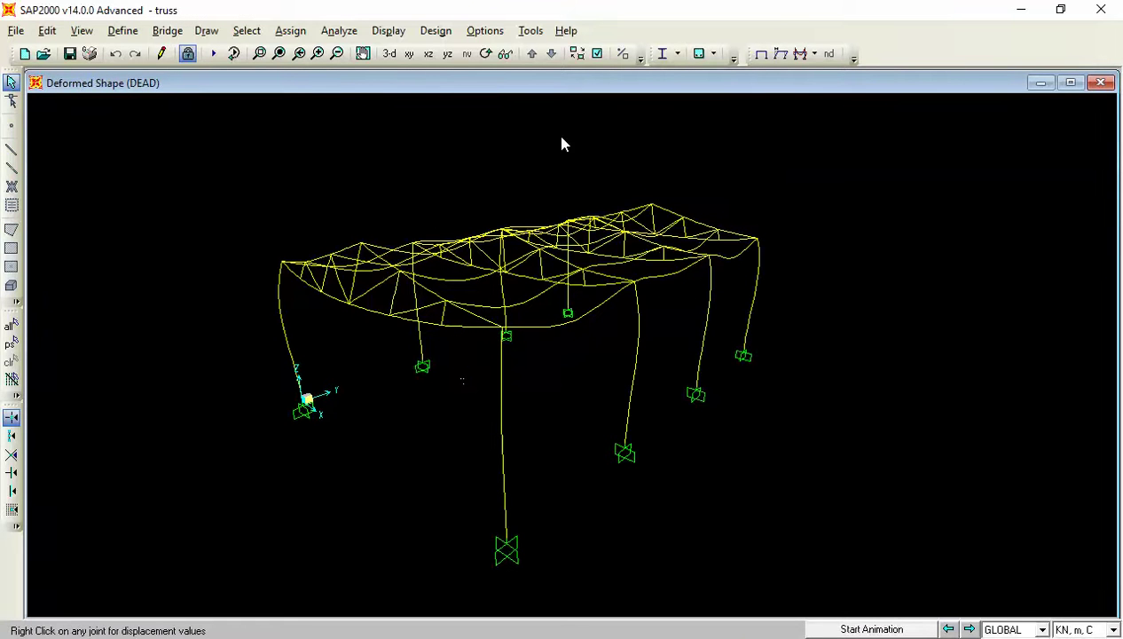
- Set the steel frame design code to Indian IS:800-1998 in the design preferences
{"action": "left_click", "coordinate": [438, 31]}
{"action": "mouse_move", "coordinate": [456, 51]}
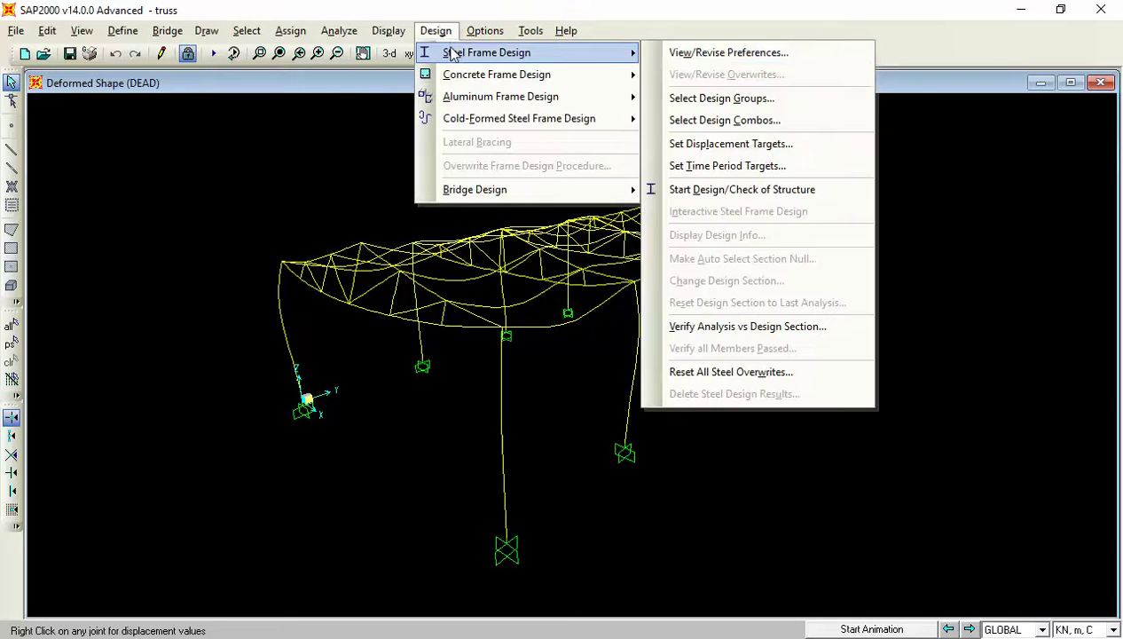
{"action": "left_click", "coordinate": [711, 50]}
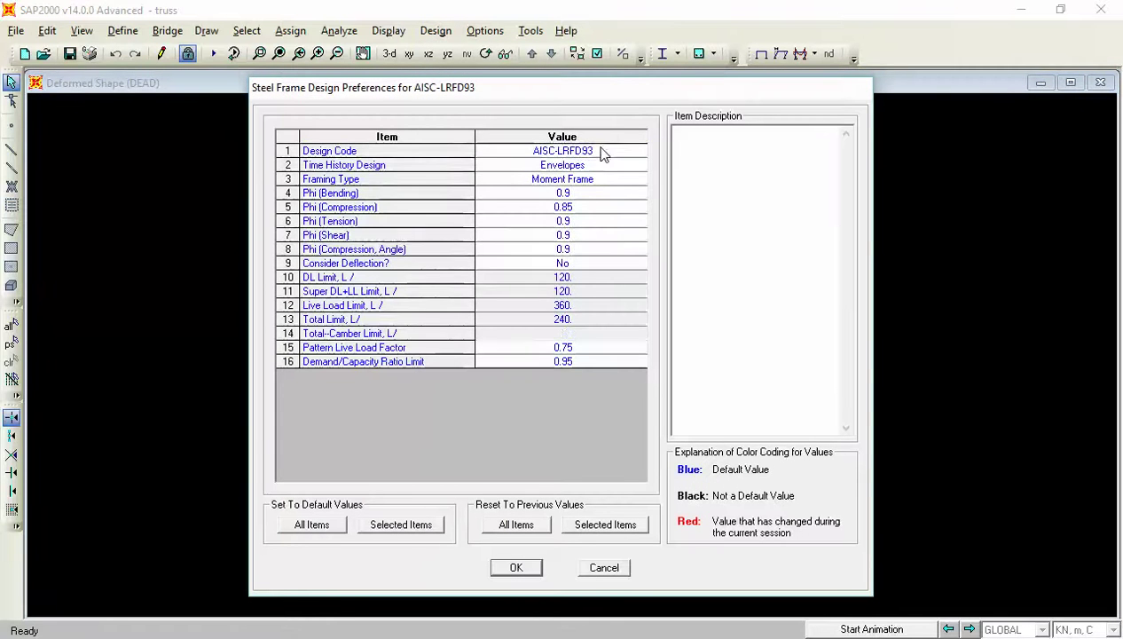
{"action": "left_click", "coordinate": [602, 153]}
{"action": "left_click_drag", "start_coordinate": [640, 209], "coordinate": [639, 236]}
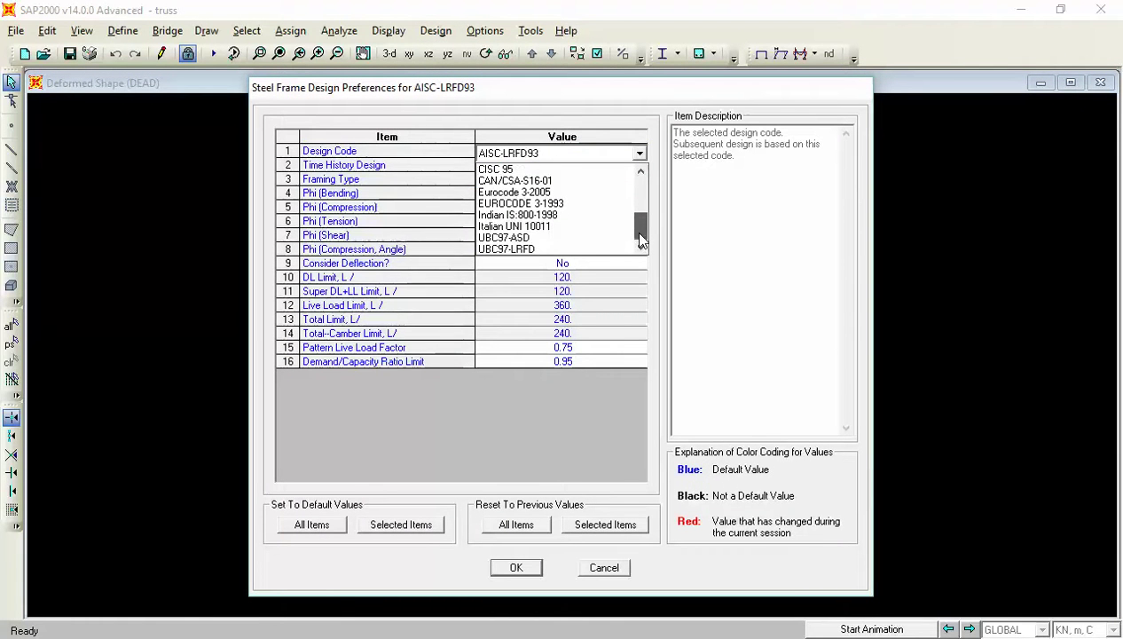
{"action": "left_click", "coordinate": [574, 215]}
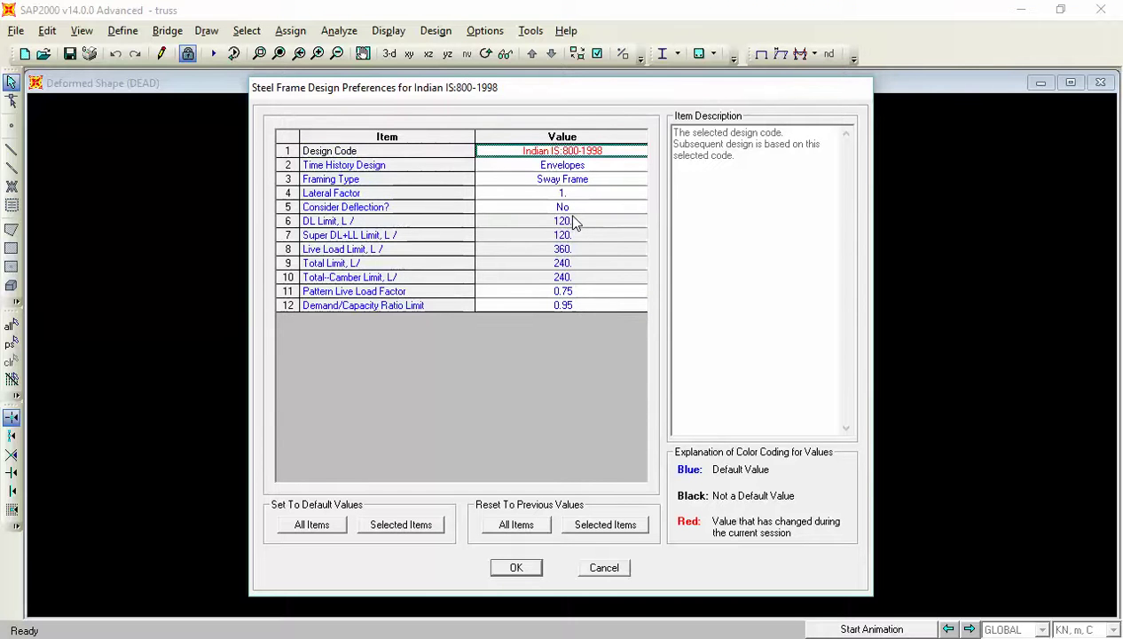
{"action": "left_click", "coordinate": [586, 153]}
{"action": "left_click", "coordinate": [579, 153]}
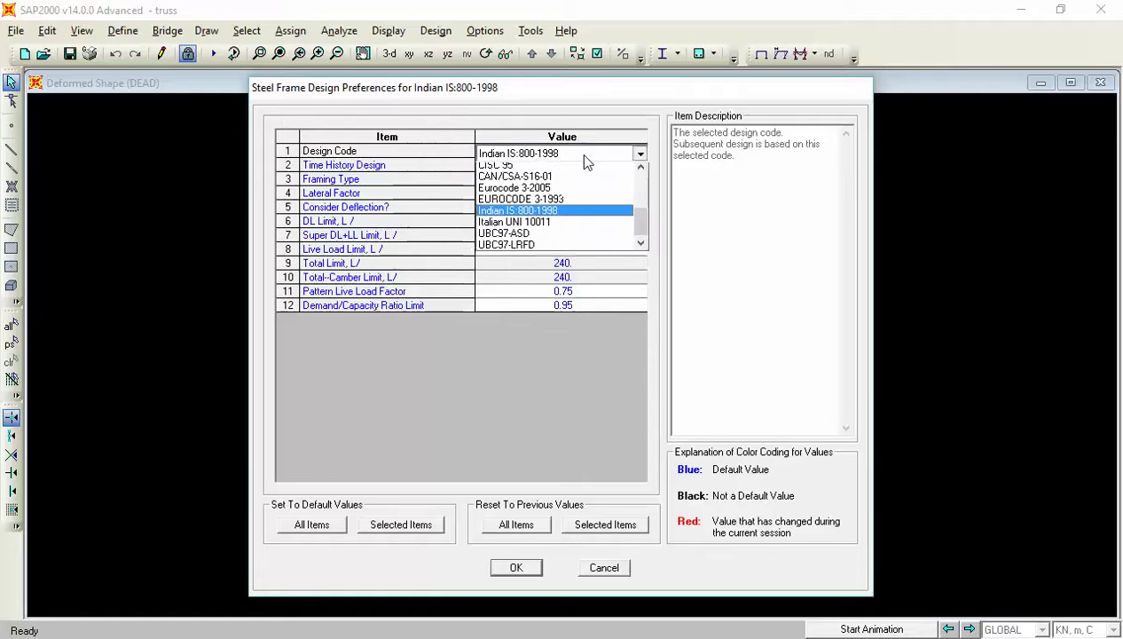
{"action": "left_click", "coordinate": [584, 155]}
{"action": "left_click", "coordinate": [584, 156]}
{"action": "left_click", "coordinate": [584, 155]}
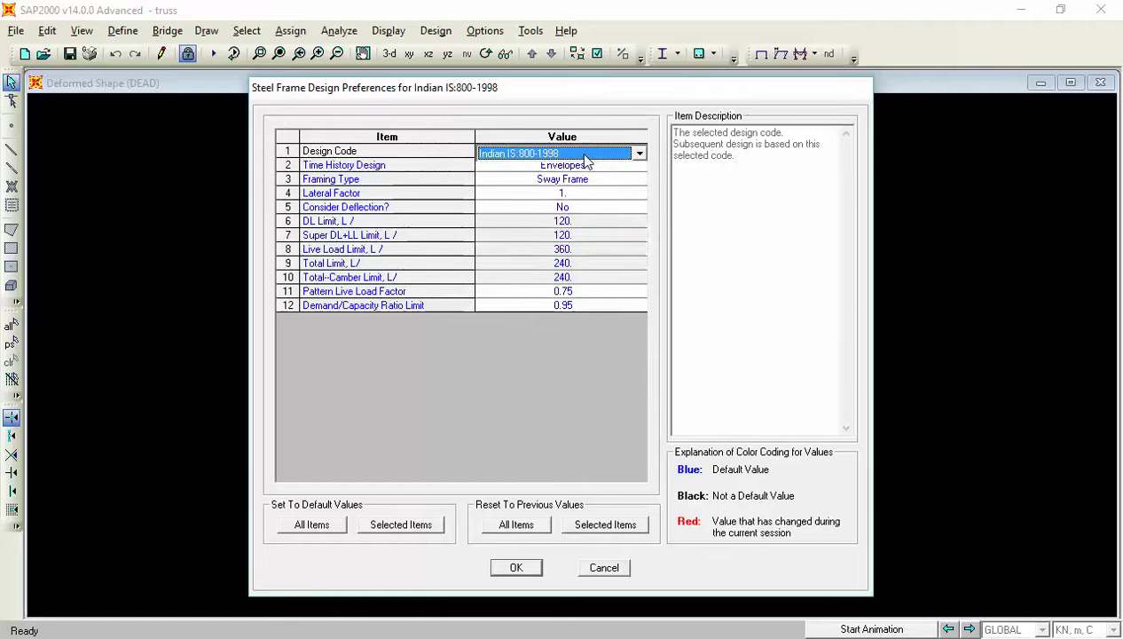
{"action": "left_click", "coordinate": [530, 567]}
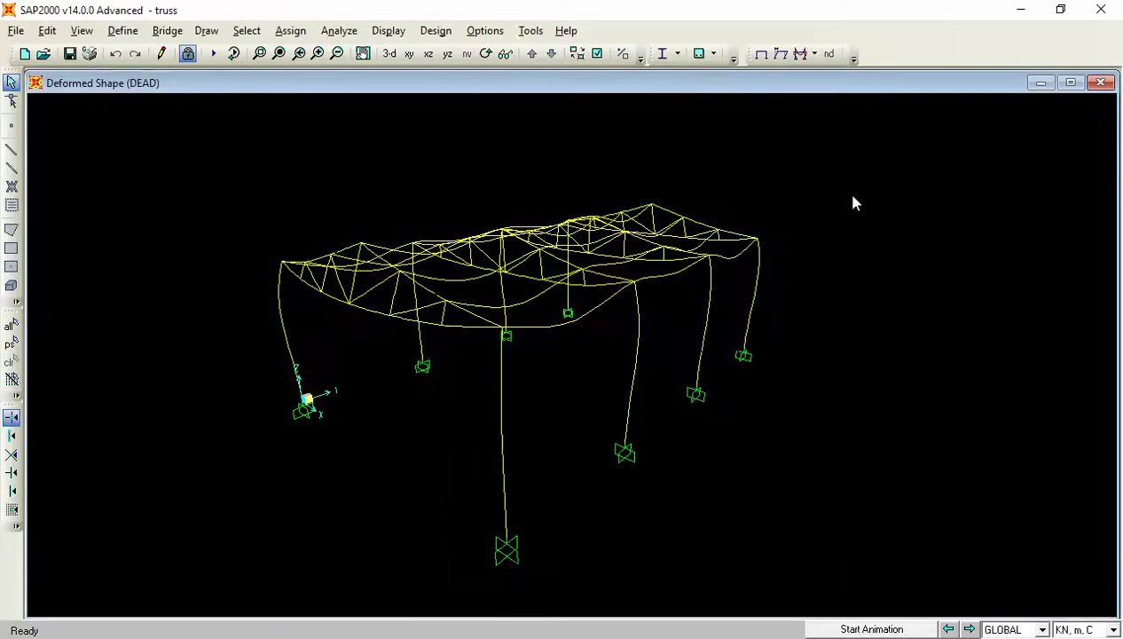
- Run the steel design check and display the P-M ratio colors and values on the X-Z plane at Y=0
{"action": "left_click", "coordinate": [662, 54]}
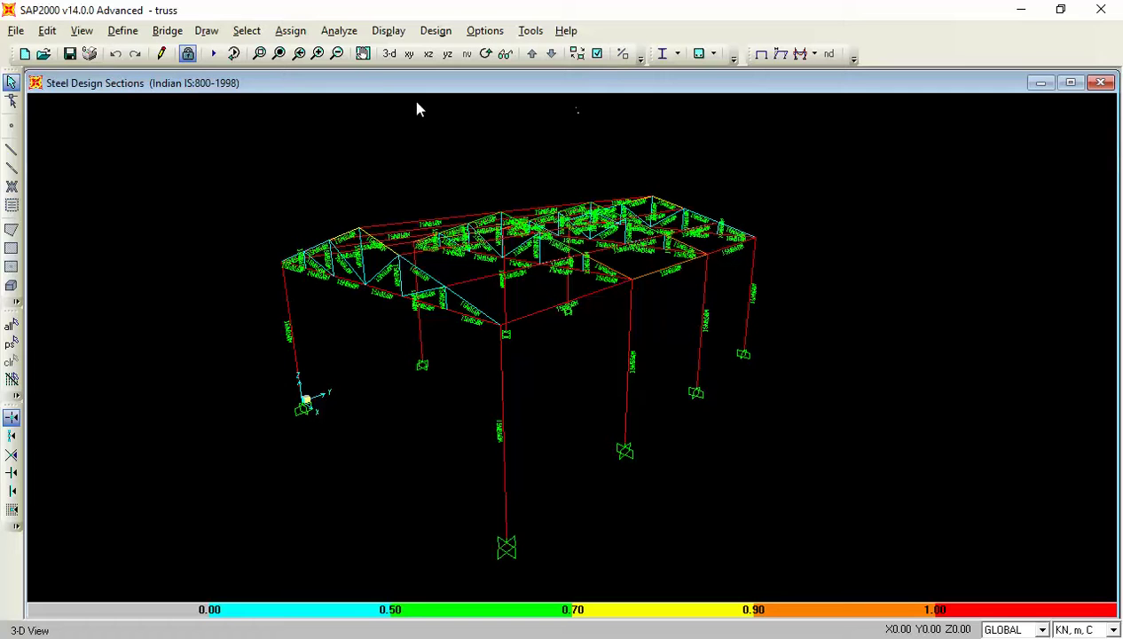
{"action": "left_click", "coordinate": [429, 54]}
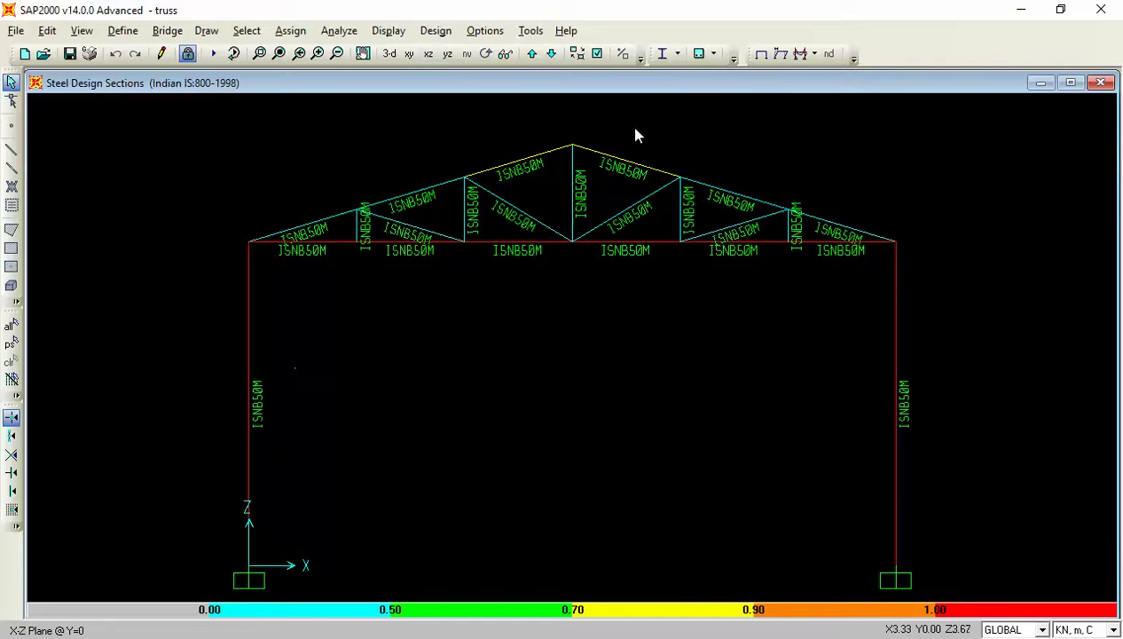
{"action": "left_click", "coordinate": [678, 54]}
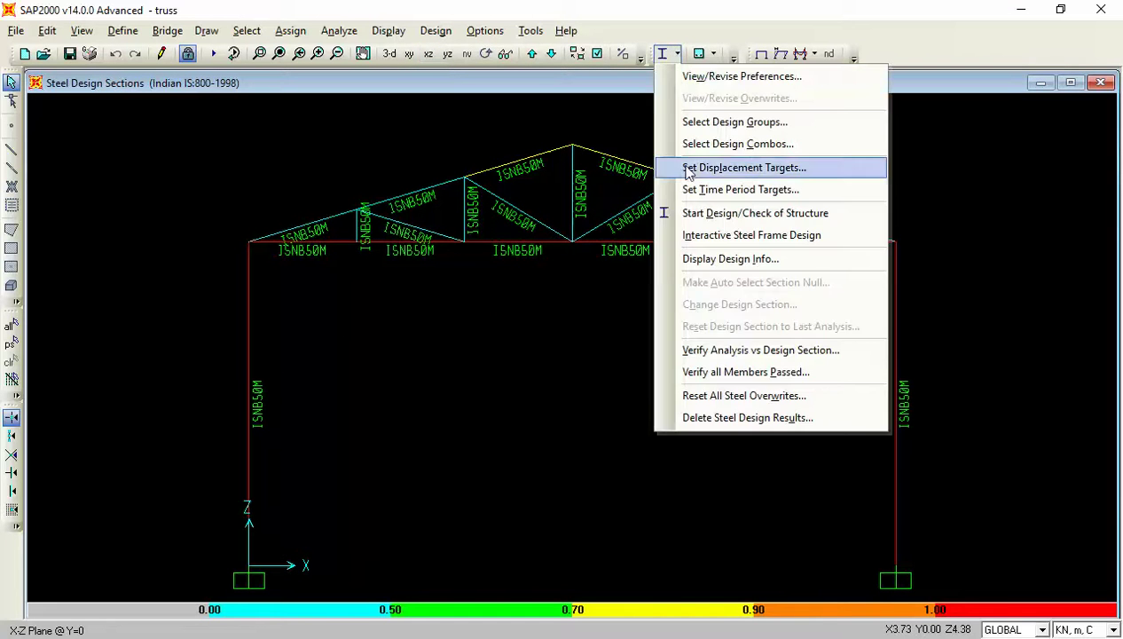
{"action": "left_click", "coordinate": [693, 264]}
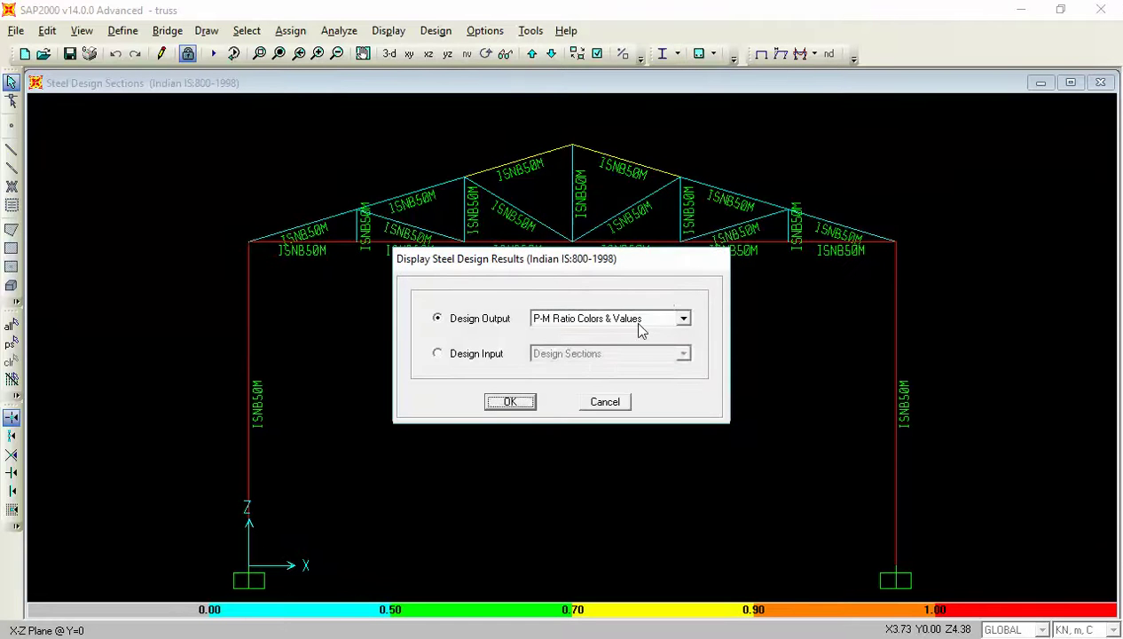
{"action": "left_click", "coordinate": [633, 322]}
{"action": "left_click", "coordinate": [635, 327]}
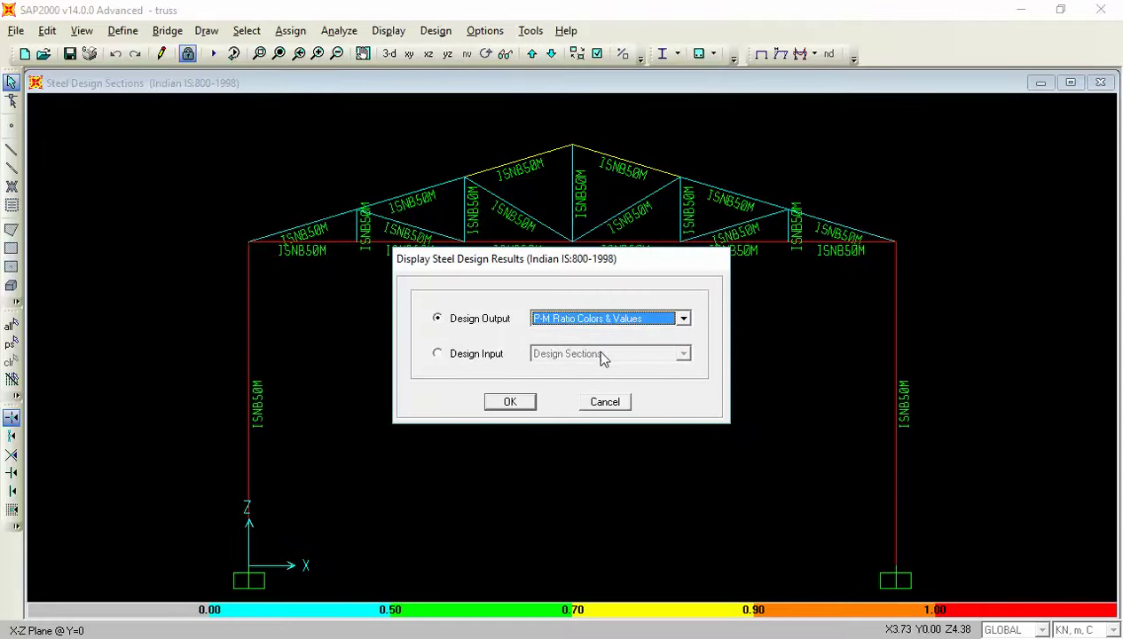
{"action": "left_click", "coordinate": [502, 402]}
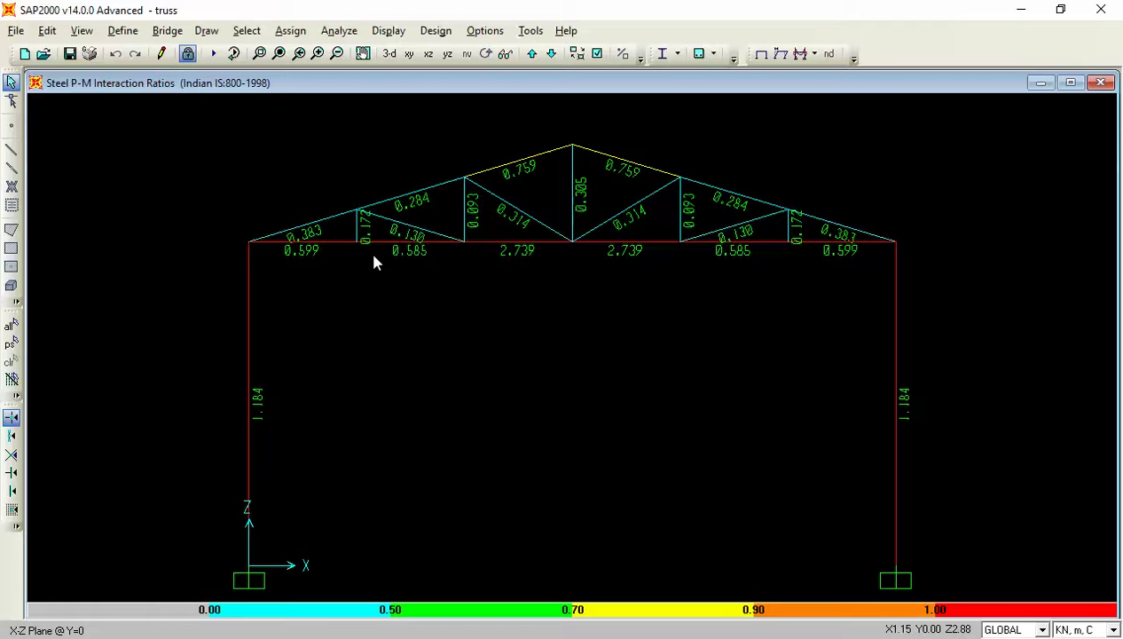
- Unlock the model for editing, accepting the deletion of the analysis results
{"action": "left_click", "coordinate": [187, 54]}
{"action": "left_click", "coordinate": [580, 395]}
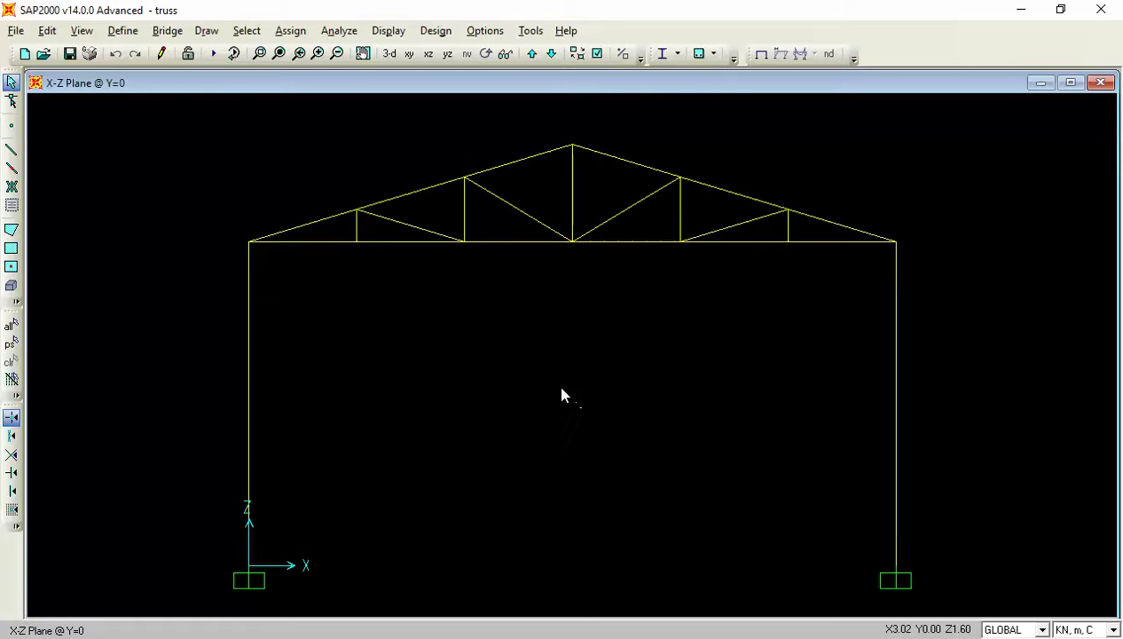
{"action": "left_click", "coordinate": [122, 31]}
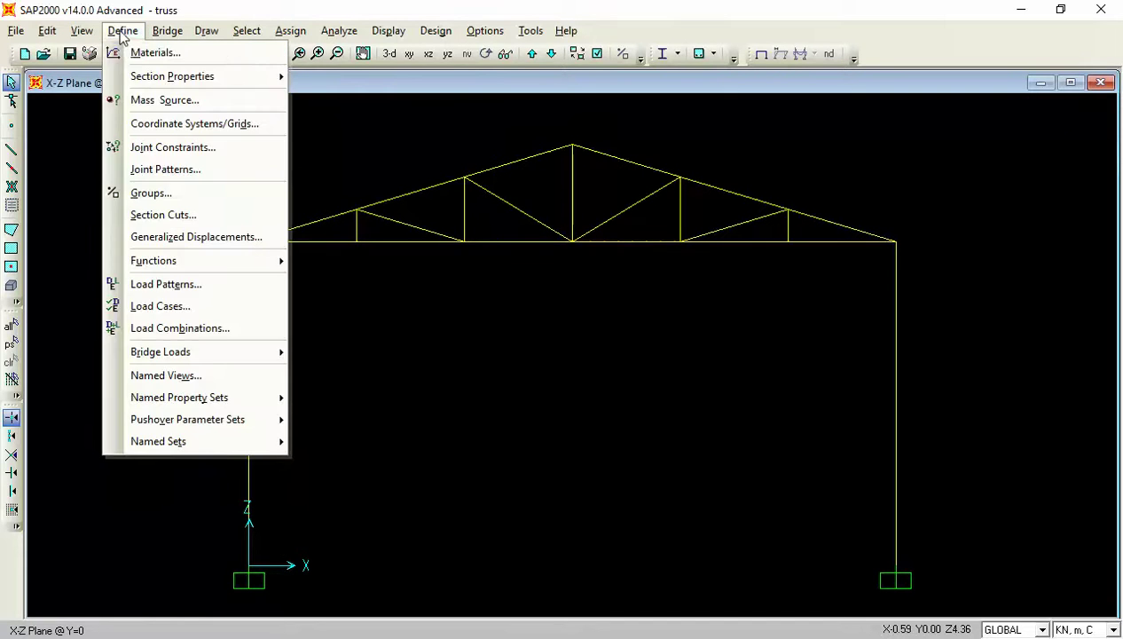
{"action": "mouse_move", "coordinate": [160, 77]}
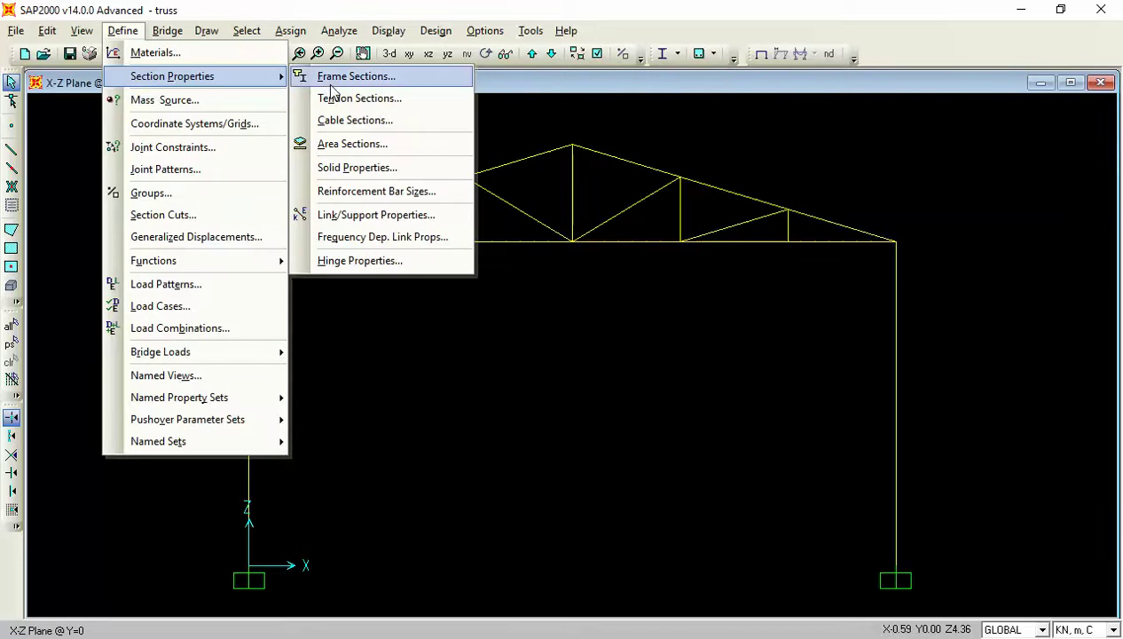
{"action": "left_click", "coordinate": [354, 76]}
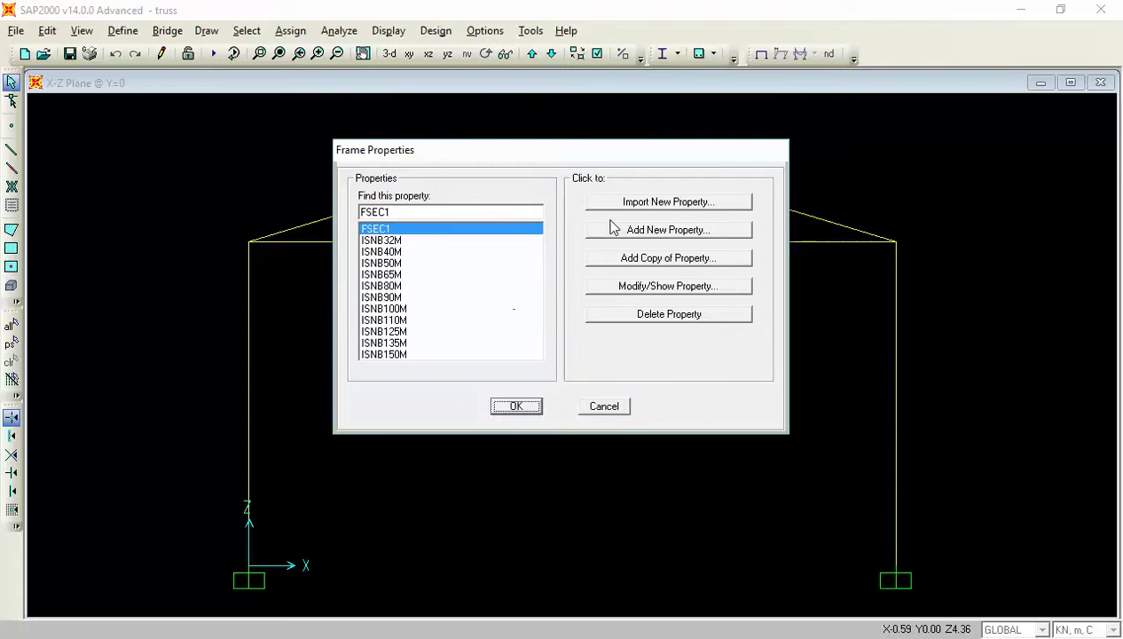
{"action": "left_click", "coordinate": [611, 233]}
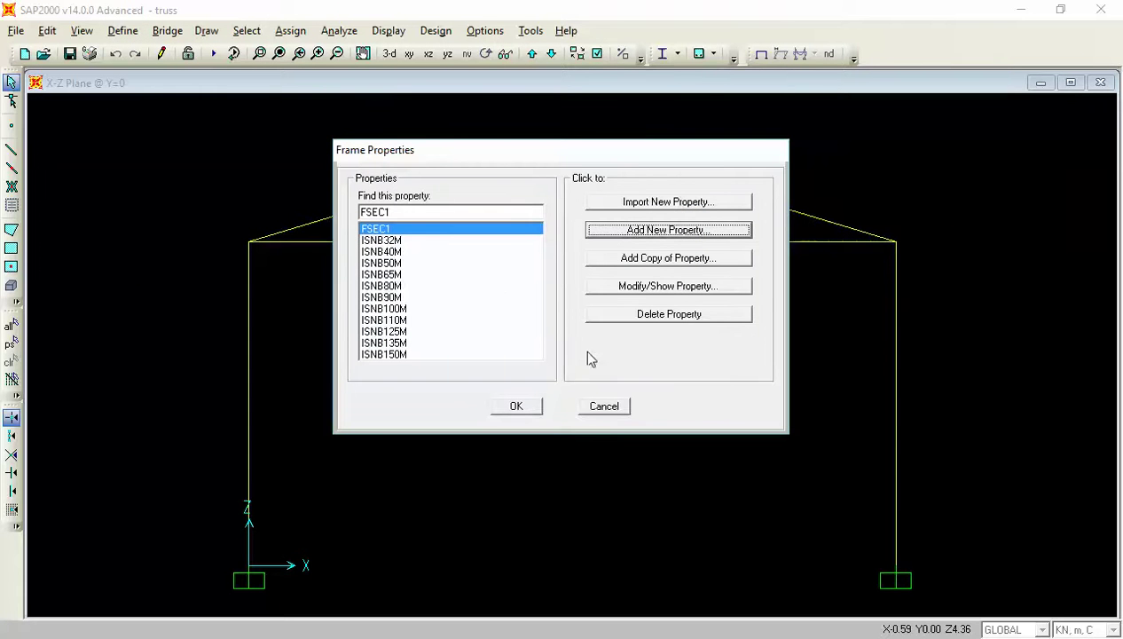
{"action": "left_click", "coordinate": [599, 410]}
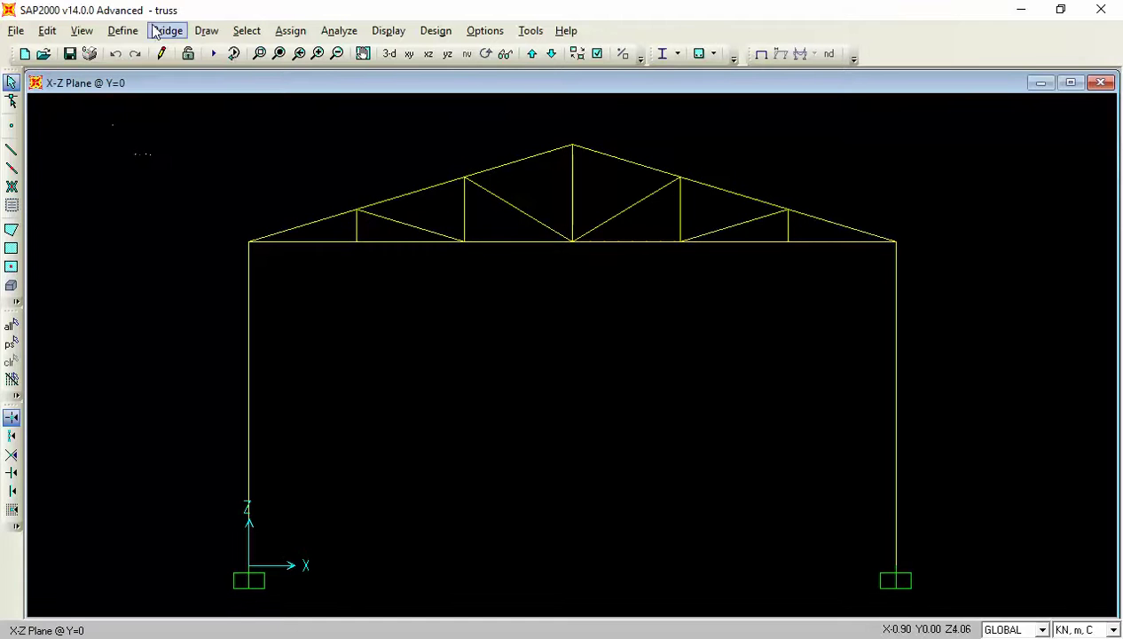
{"action": "left_click", "coordinate": [123, 30]}
{"action": "mouse_move", "coordinate": [156, 77]}
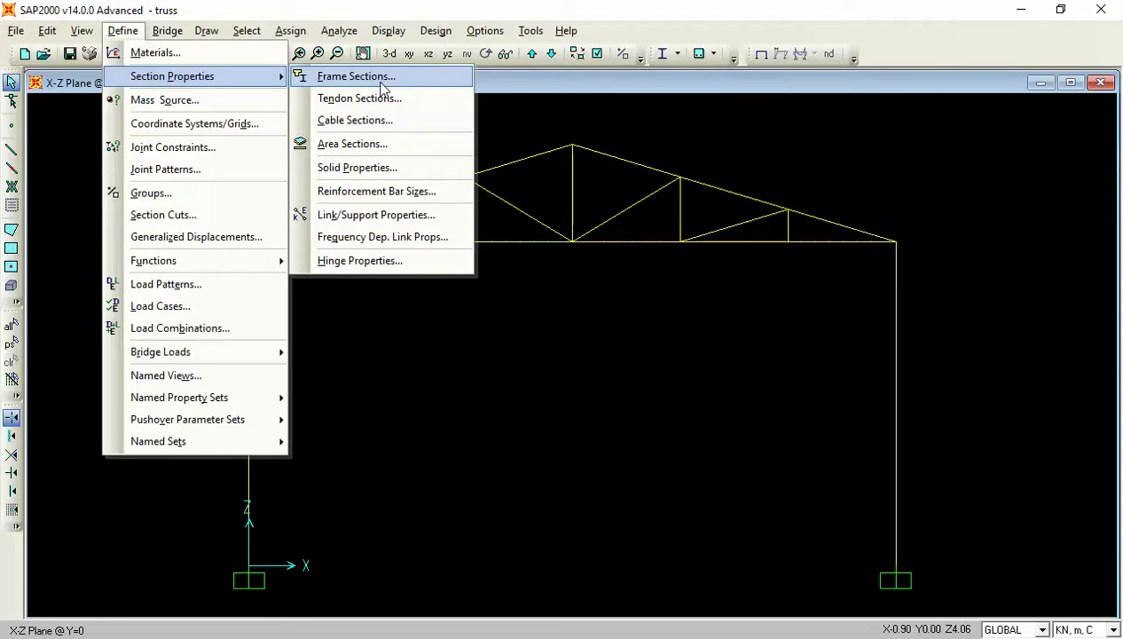
{"action": "left_click", "coordinate": [118, 32]}
{"action": "left_click", "coordinate": [116, 34]}
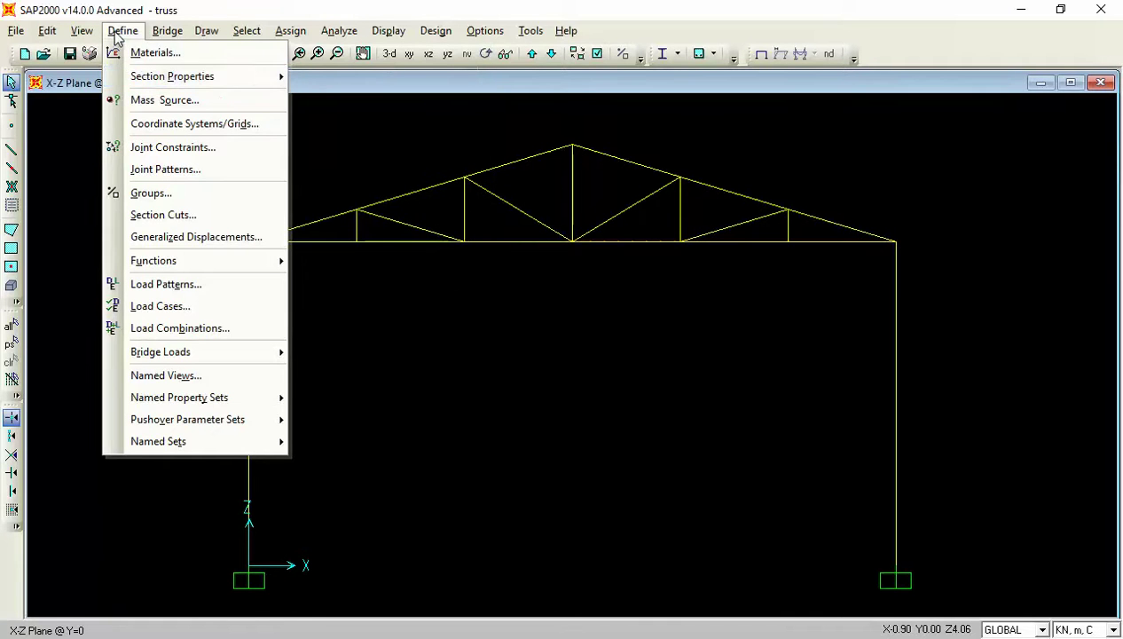
{"action": "left_click", "coordinate": [127, 34]}
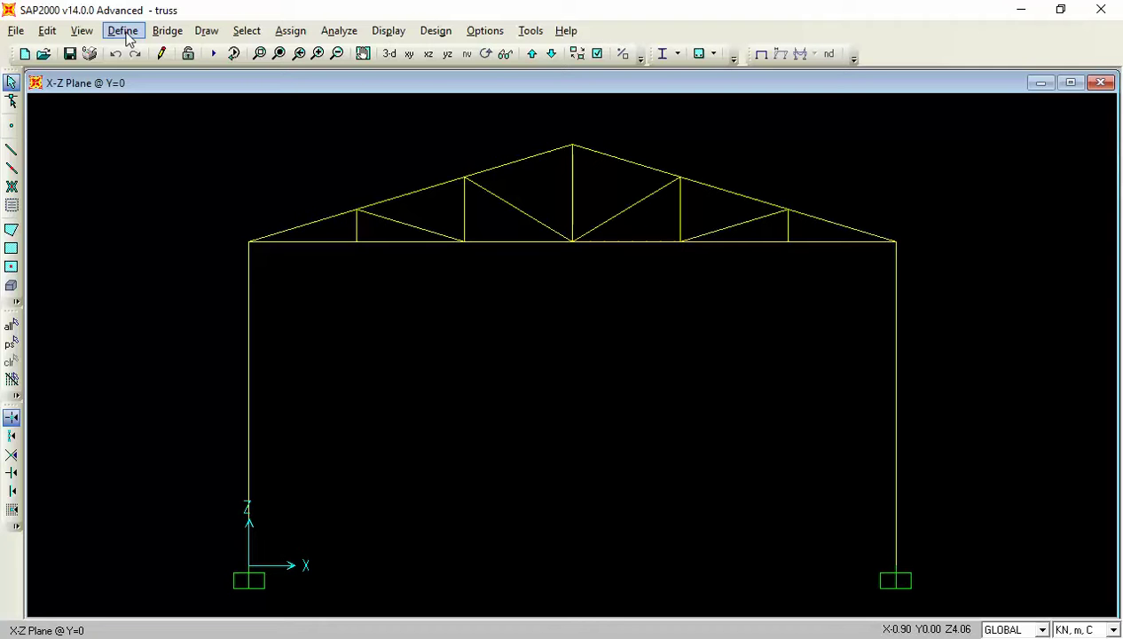
- Create a steel auto select list named AUTO1 and add all the ISNB sections from ISNB32M to ISNB150M
{"action": "left_click", "coordinate": [123, 31]}
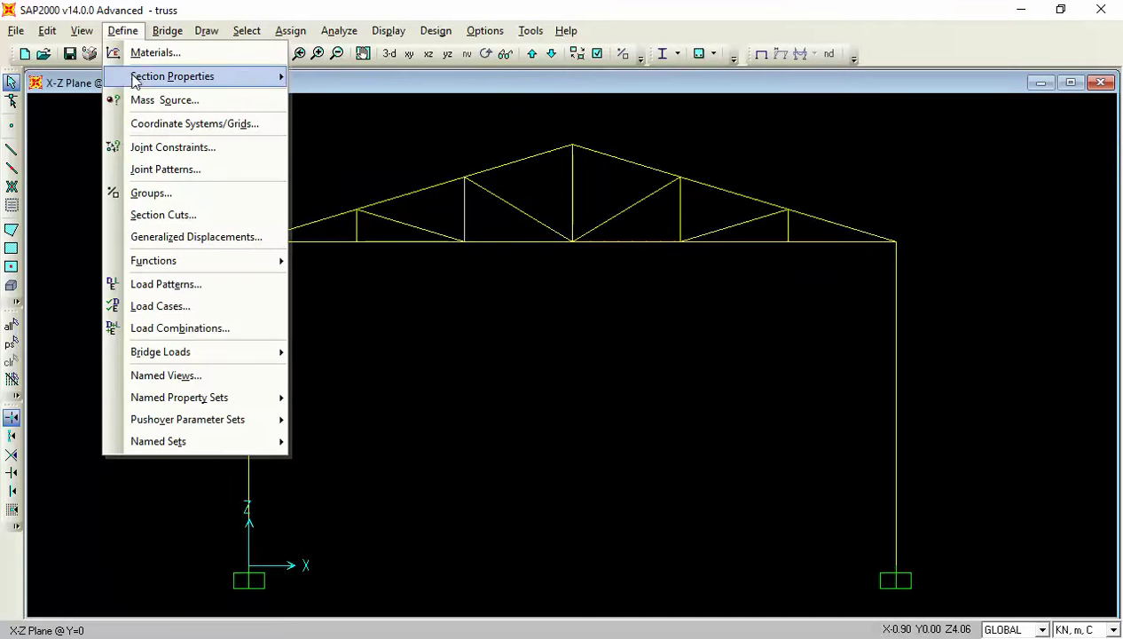
{"action": "mouse_move", "coordinate": [245, 76]}
{"action": "left_click", "coordinate": [409, 74]}
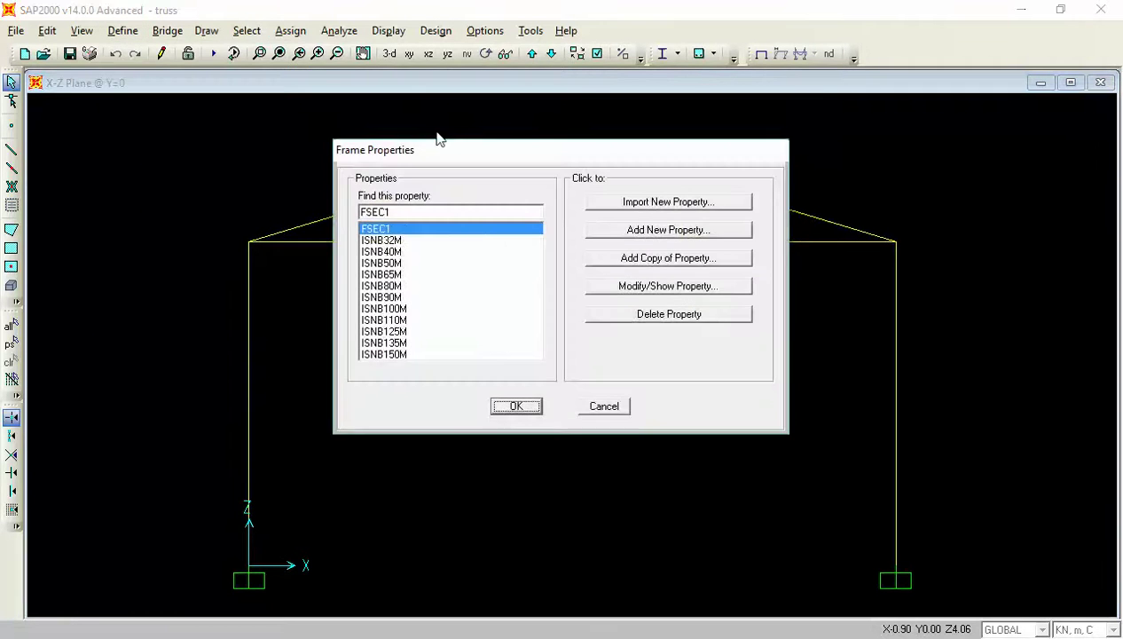
{"action": "left_click", "coordinate": [601, 233]}
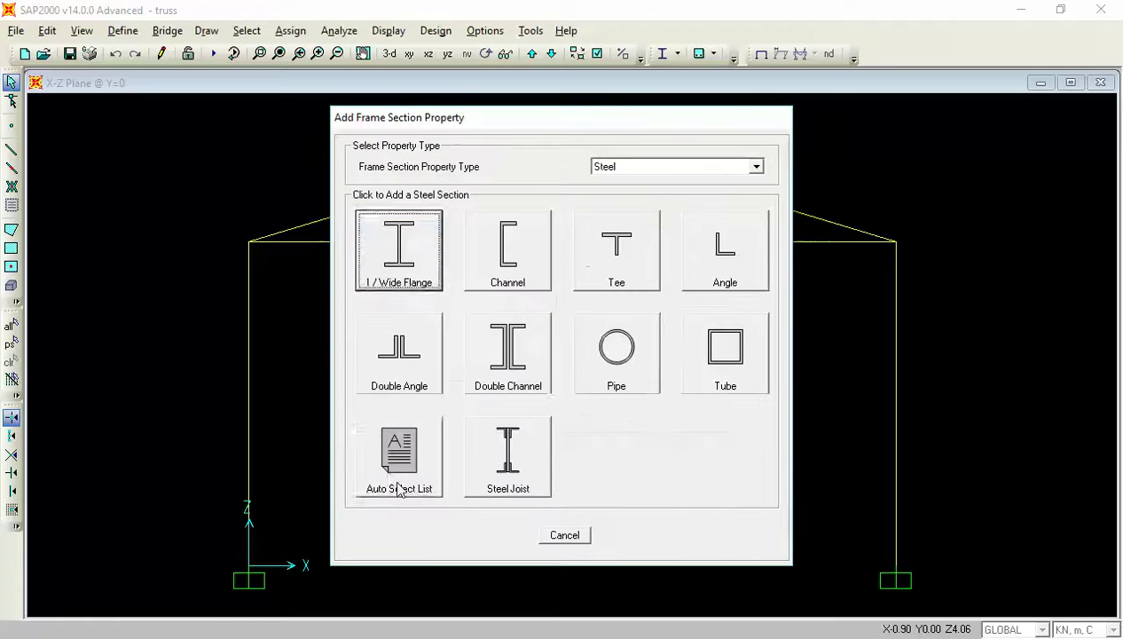
{"action": "left_click", "coordinate": [391, 476]}
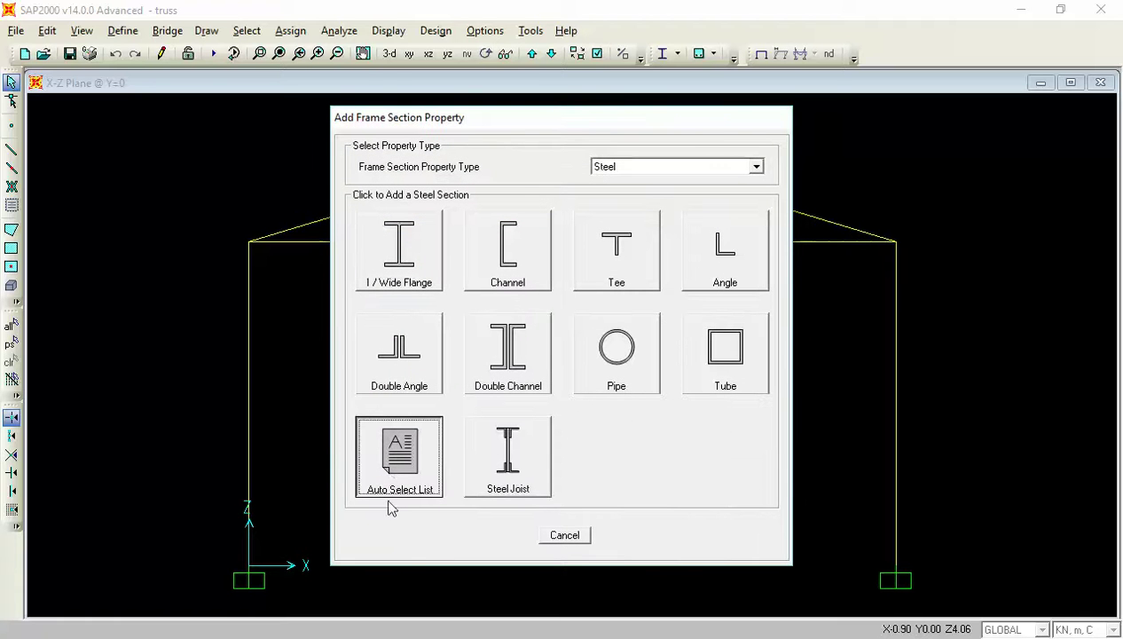
{"action": "left_click", "coordinate": [422, 451]}
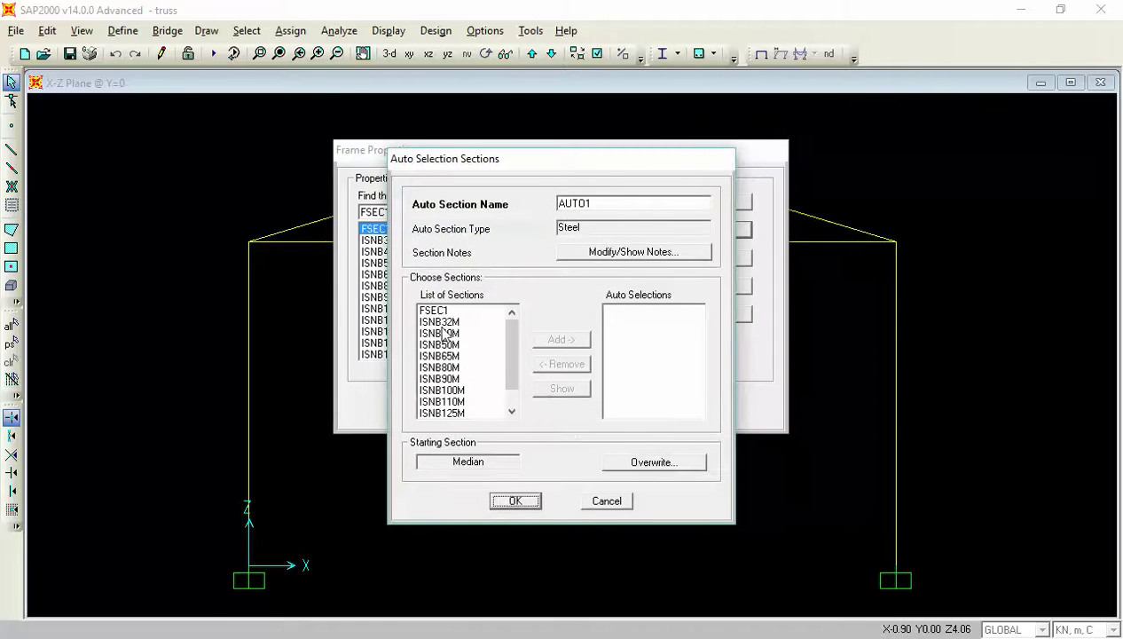
{"action": "left_click_drag", "start_coordinate": [442, 321], "coordinate": [465, 449]}
{"action": "left_click", "coordinate": [550, 342]}
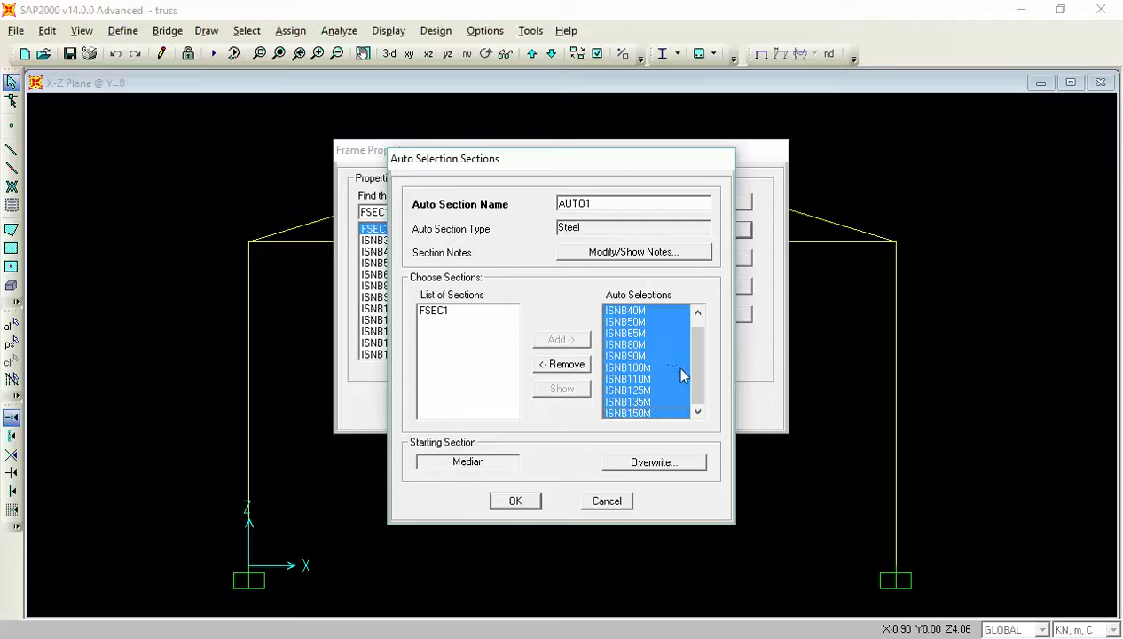
- Examine the sections in AUTO1's auto selections list from the smallest to the largest ISNB size
{"action": "left_click_drag", "start_coordinate": [694, 374], "coordinate": [692, 338]}
{"action": "left_click", "coordinate": [653, 310]}
{"action": "key", "text": "Down"}
{"action": "key", "text": "Down"}
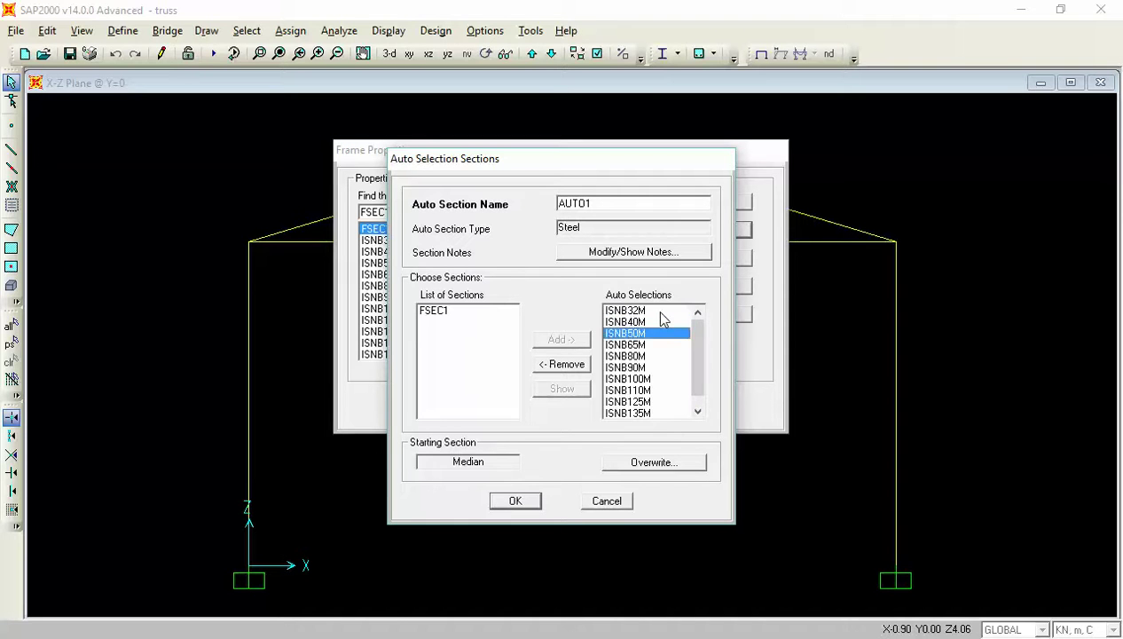
{"action": "key", "text": "Down"}
{"action": "key", "text": "Down"}
{"action": "key", "text": "Down"}
{"action": "key", "text": "Down"}
{"action": "key", "text": "Down"}
{"action": "key", "text": "Down"}
{"action": "key", "text": "Down"}
{"action": "key", "text": "Down"}
{"action": "key", "text": "Up"}
{"action": "key", "text": "Up"}
{"action": "key", "text": "Up"}
{"action": "key", "text": "Up"}
{"action": "key", "text": "Up"}
{"action": "key", "text": "Up"}
{"action": "key", "text": "Up"}
{"action": "key", "text": "Up"}
{"action": "key", "text": "Up"}
{"action": "key", "text": "Up"}
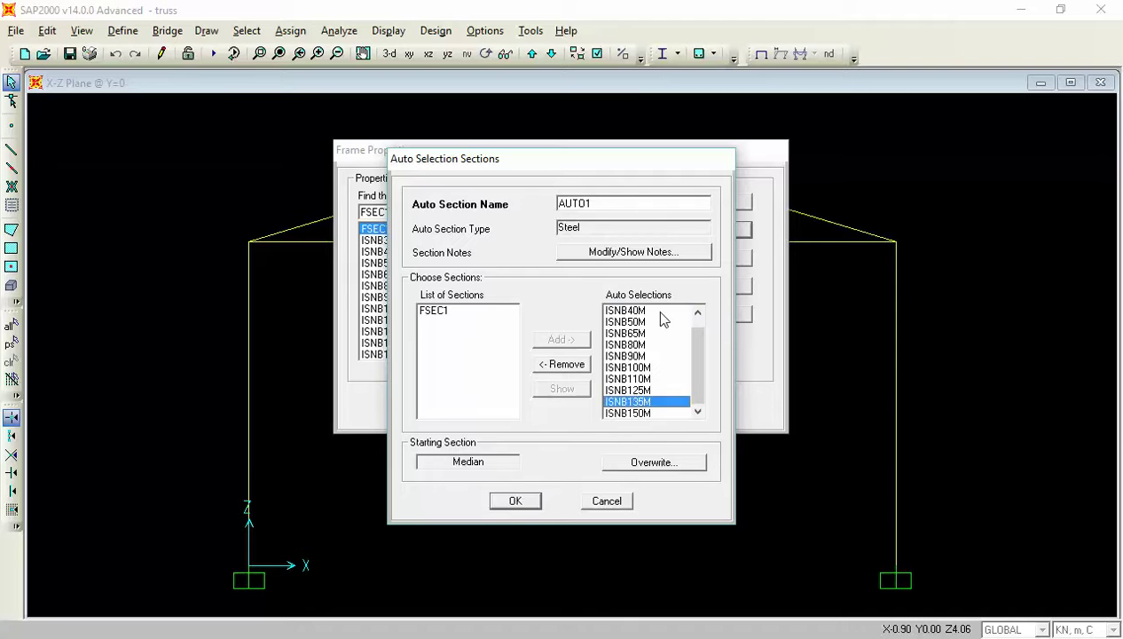
{"action": "left_click", "coordinate": [531, 498]}
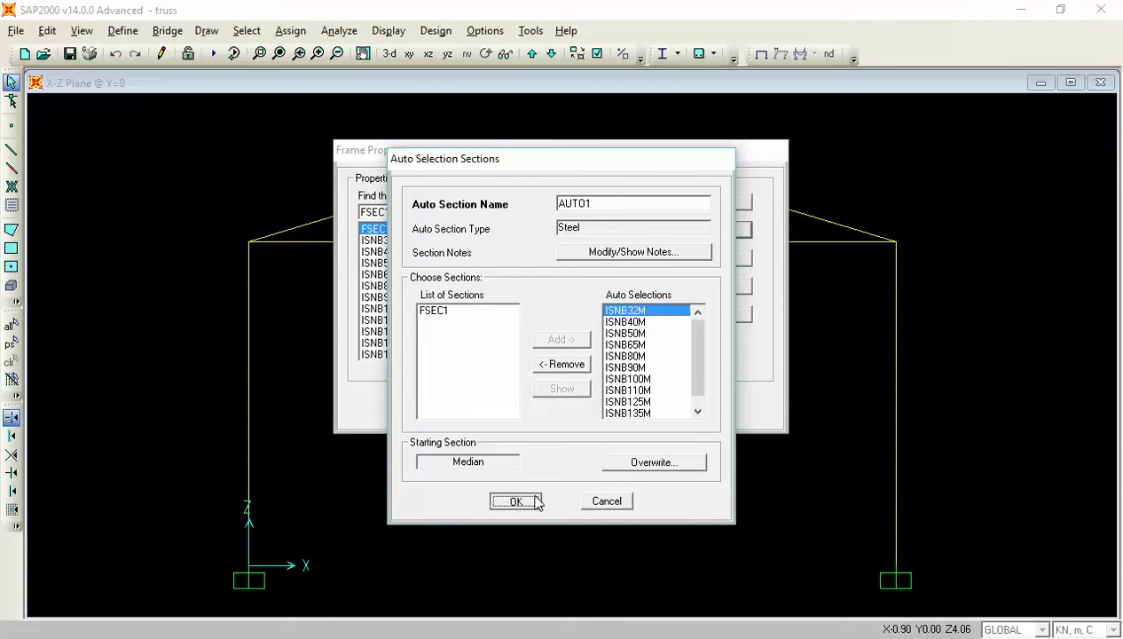
{"action": "left_click", "coordinate": [622, 345]}
{"action": "left_click", "coordinate": [624, 333]}
{"action": "left_click", "coordinate": [627, 357]}
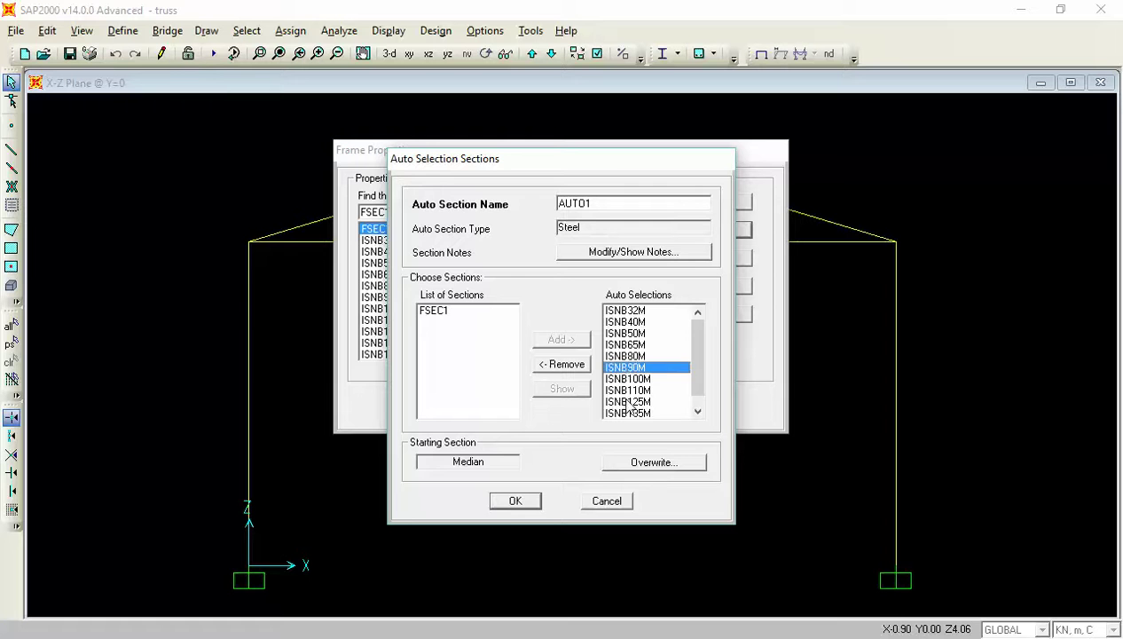
{"action": "left_click", "coordinate": [625, 401]}
- Accept the AUTO1 auto select list and recheck its included sections before closing the frame property definitions
{"action": "left_click", "coordinate": [510, 505]}
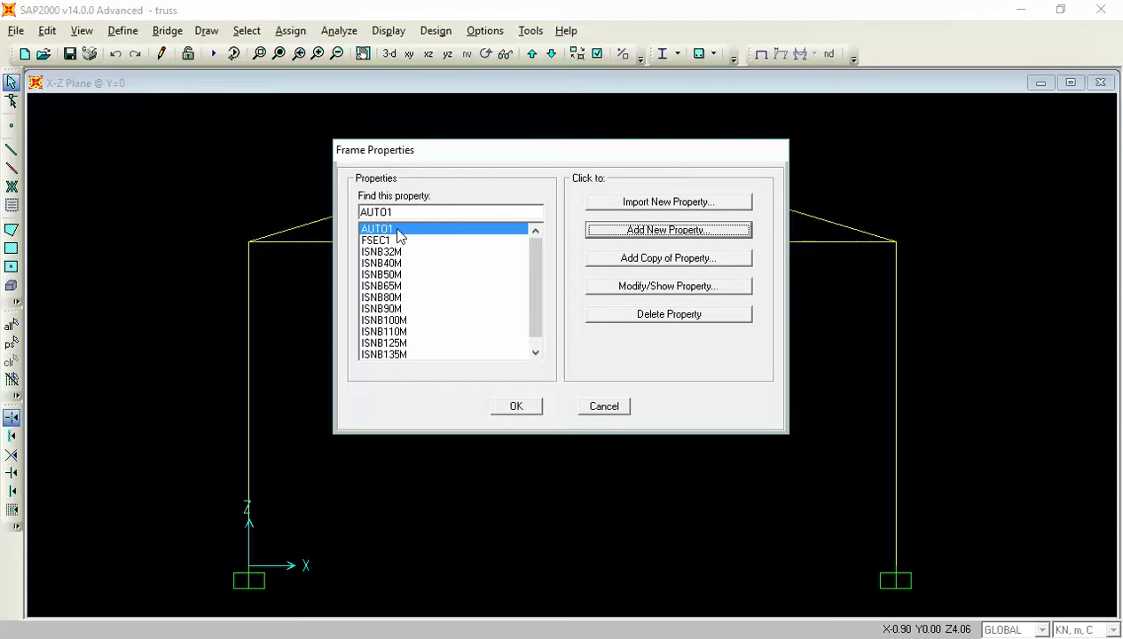
{"action": "left_click", "coordinate": [626, 288]}
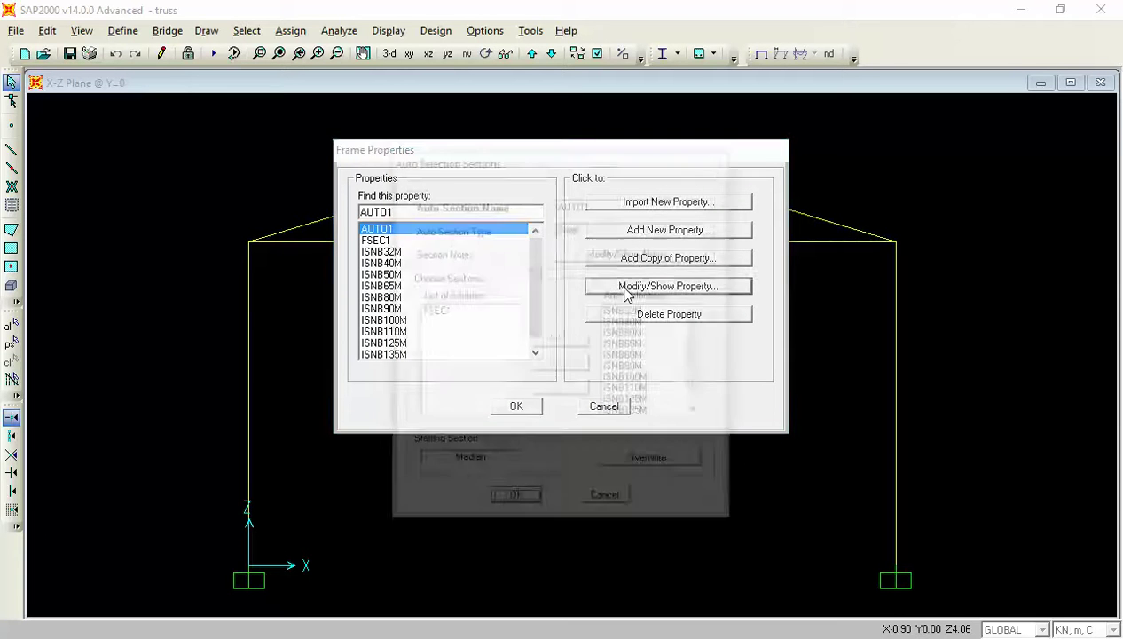
{"action": "left_click_drag", "start_coordinate": [621, 311], "coordinate": [649, 426]}
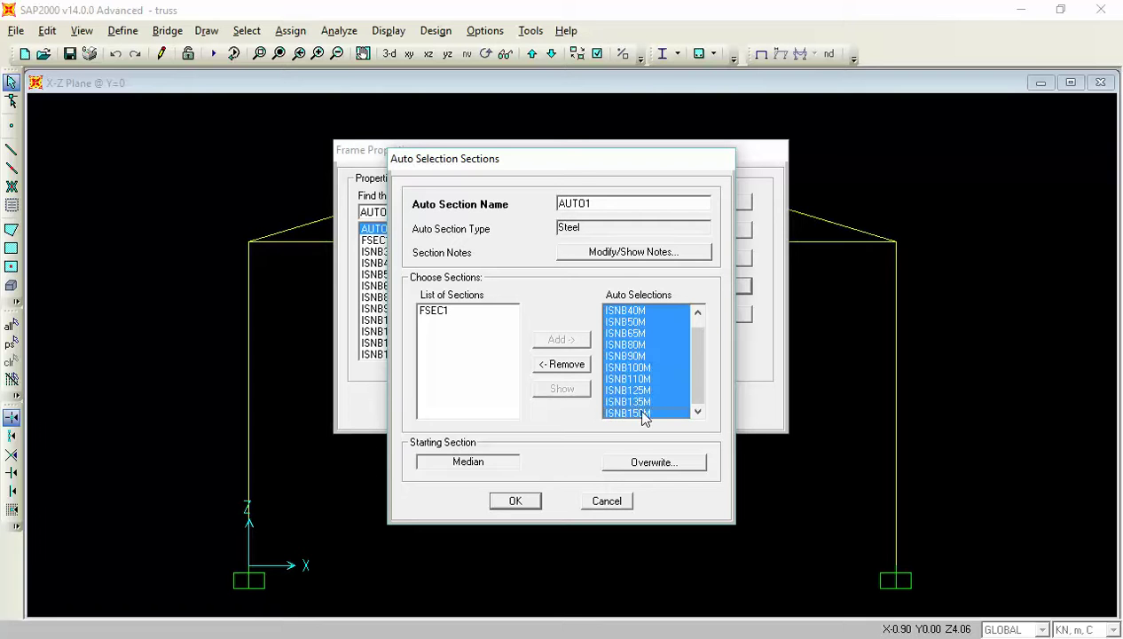
{"action": "left_click", "coordinate": [528, 504]}
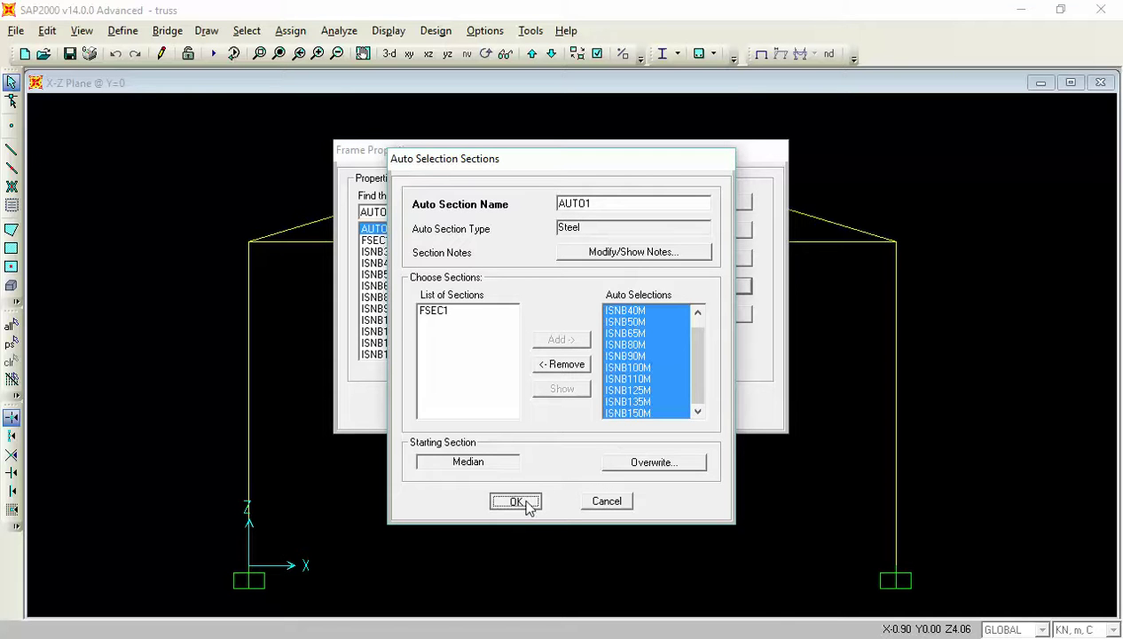
{"action": "left_click", "coordinate": [525, 411]}
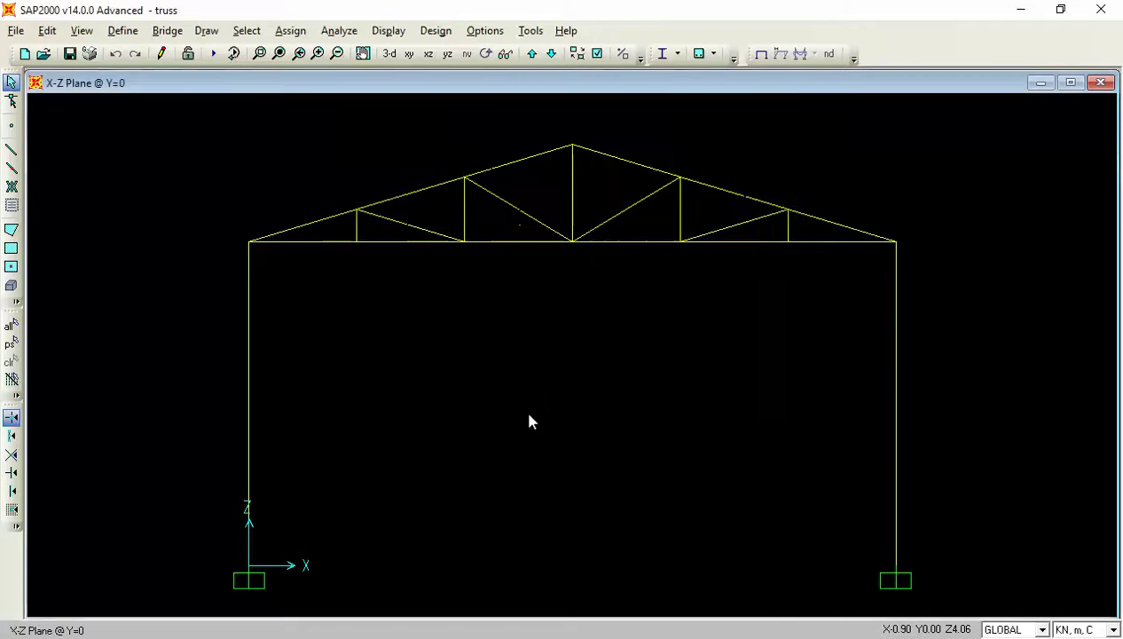
- Assign the AUTO1 auto select section to all frame members of the model
{"action": "key", "text": "ctrl+a"}
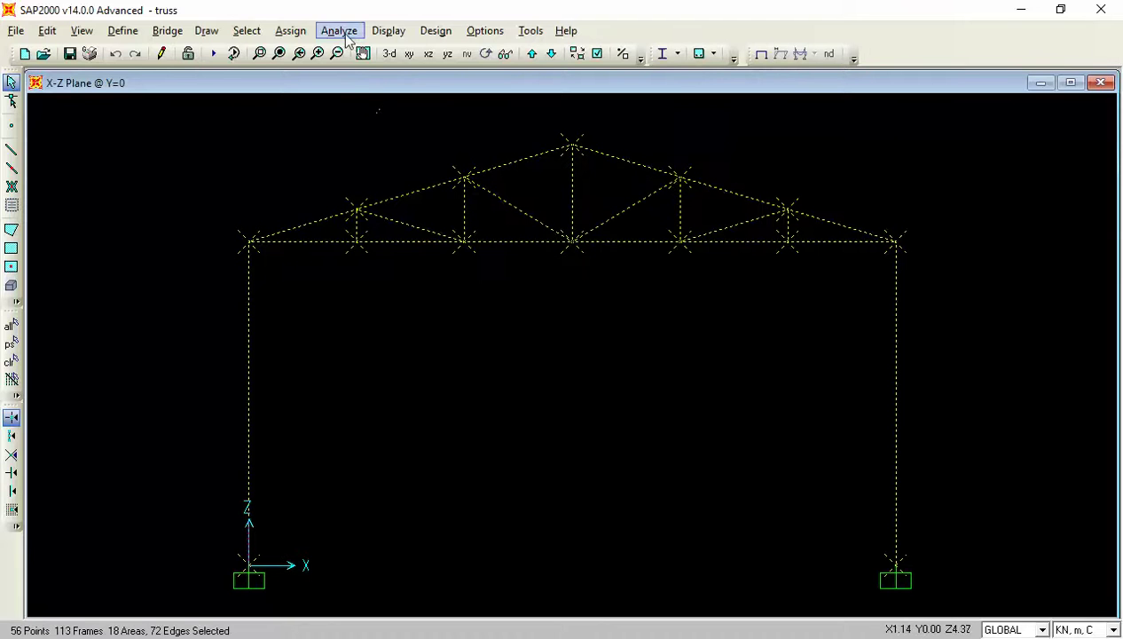
{"action": "left_click", "coordinate": [290, 30]}
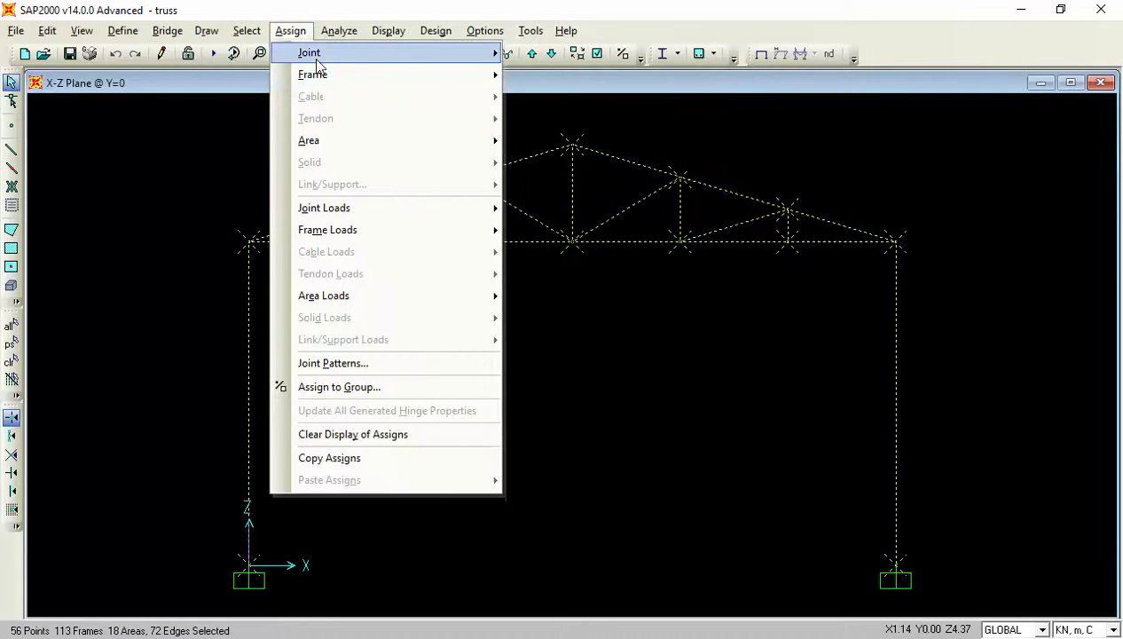
{"action": "mouse_move", "coordinate": [313, 74]}
{"action": "left_click", "coordinate": [538, 76]}
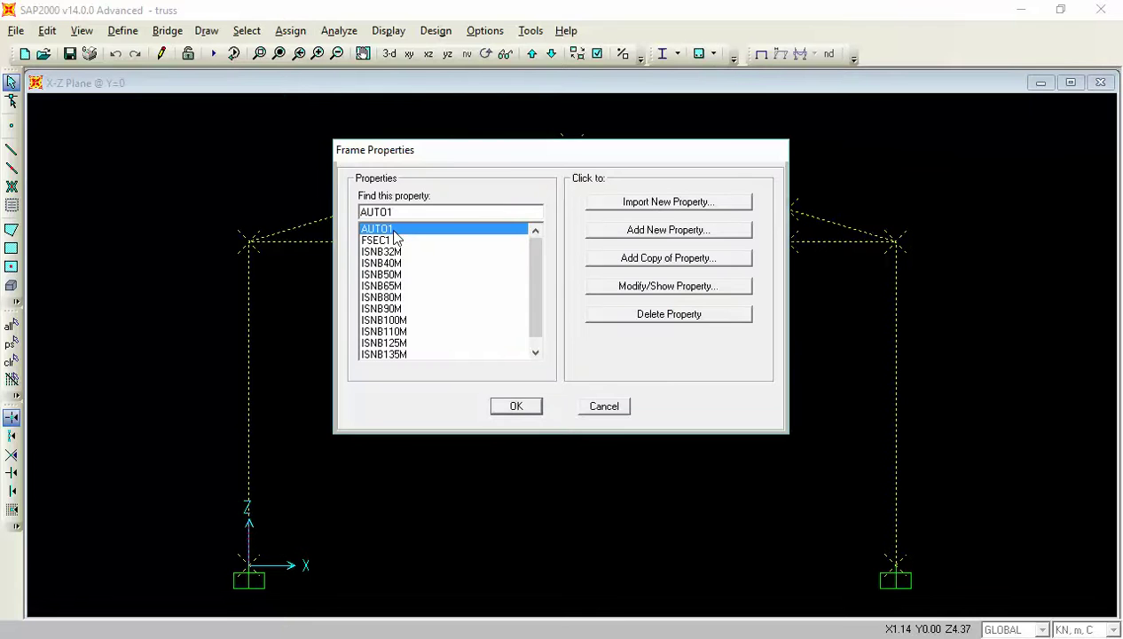
{"action": "left_click", "coordinate": [506, 413]}
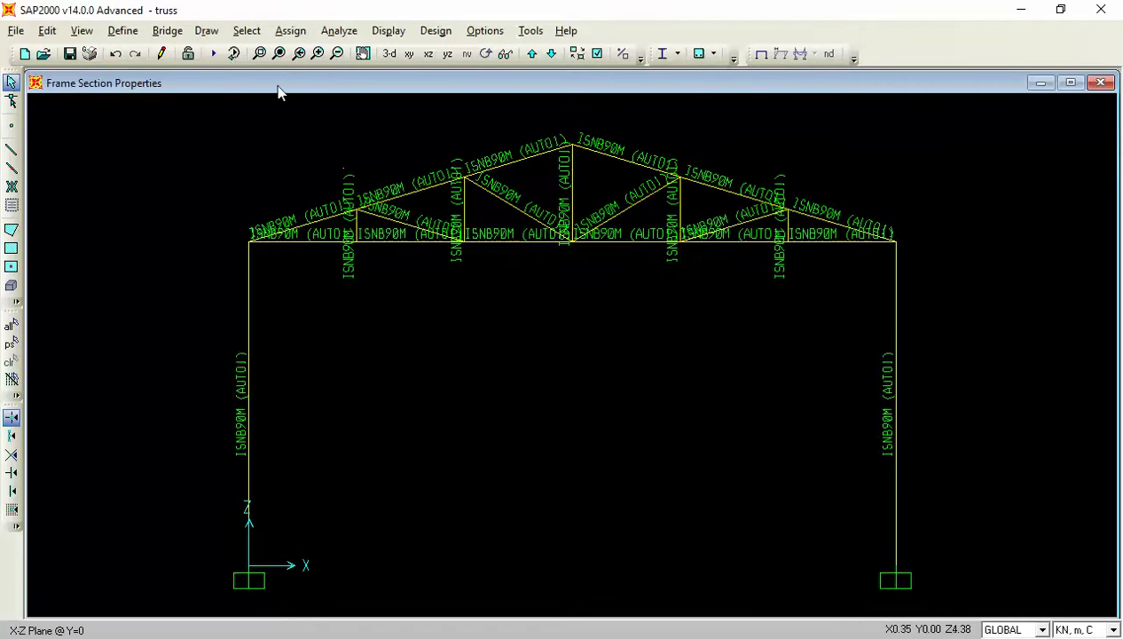
- Run the analysis of the model with the auto select sections assigned
{"action": "left_click", "coordinate": [213, 53]}
{"action": "left_click", "coordinate": [744, 430]}
{"action": "key", "text": "ctrl+s"}
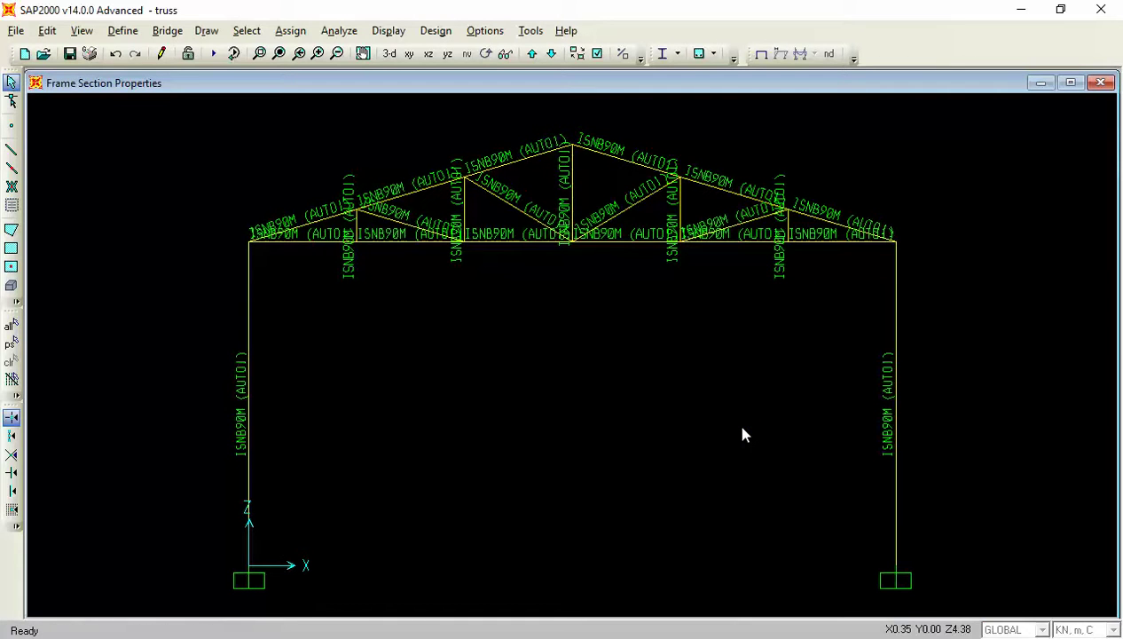
{"action": "key", "text": "F5"}
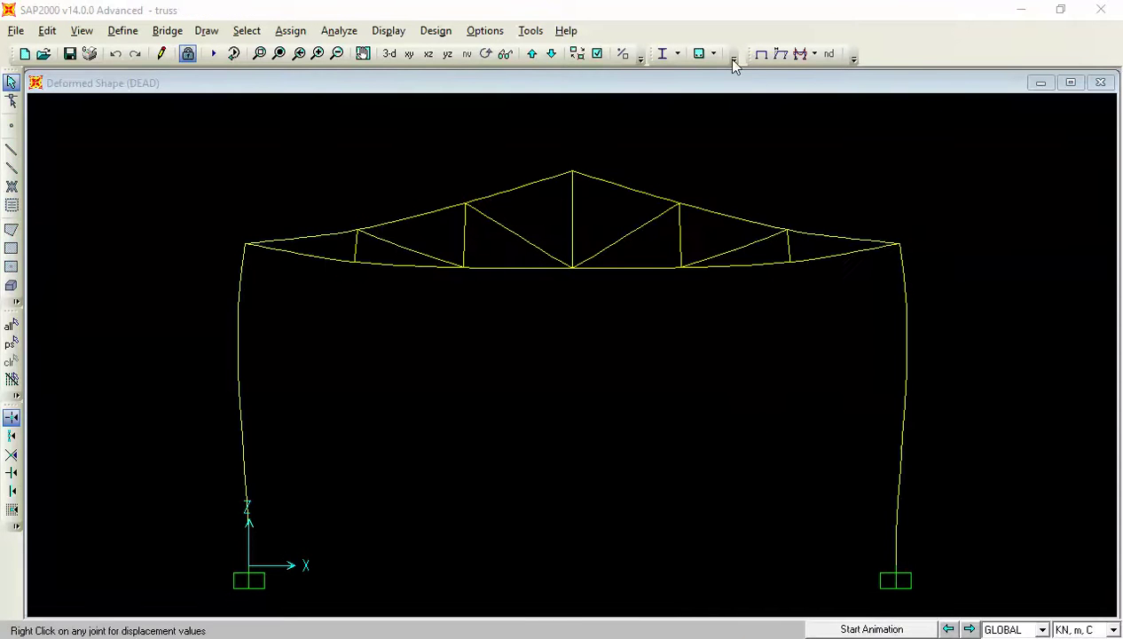
- Run the steel design check and review the chosen design sections on the successive X-Z frame planes
{"action": "left_click", "coordinate": [661, 54]}
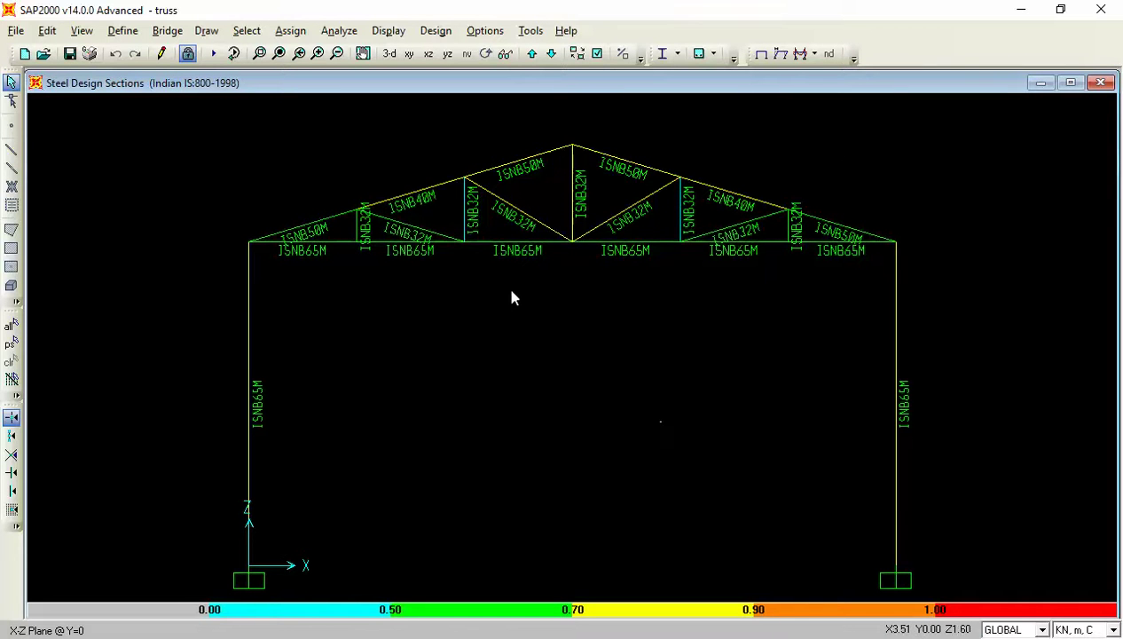
{"action": "left_click", "coordinate": [532, 54]}
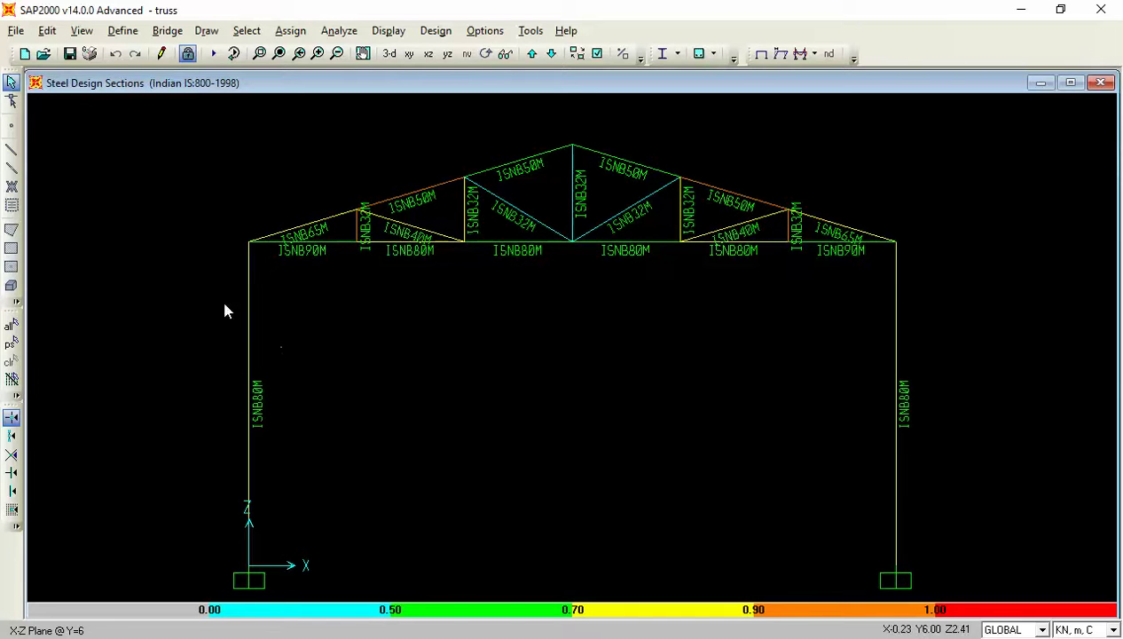
{"action": "left_click", "coordinate": [530, 54]}
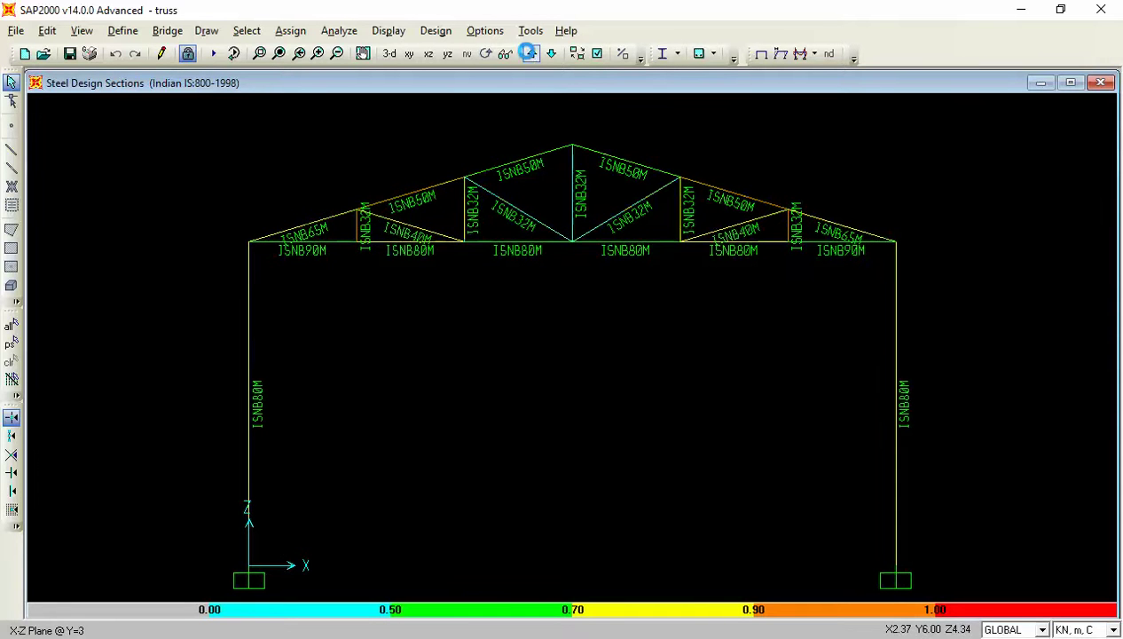
{"action": "left_click", "coordinate": [530, 54]}
{"action": "left_click", "coordinate": [530, 54]}
{"action": "left_click", "coordinate": [530, 54]}
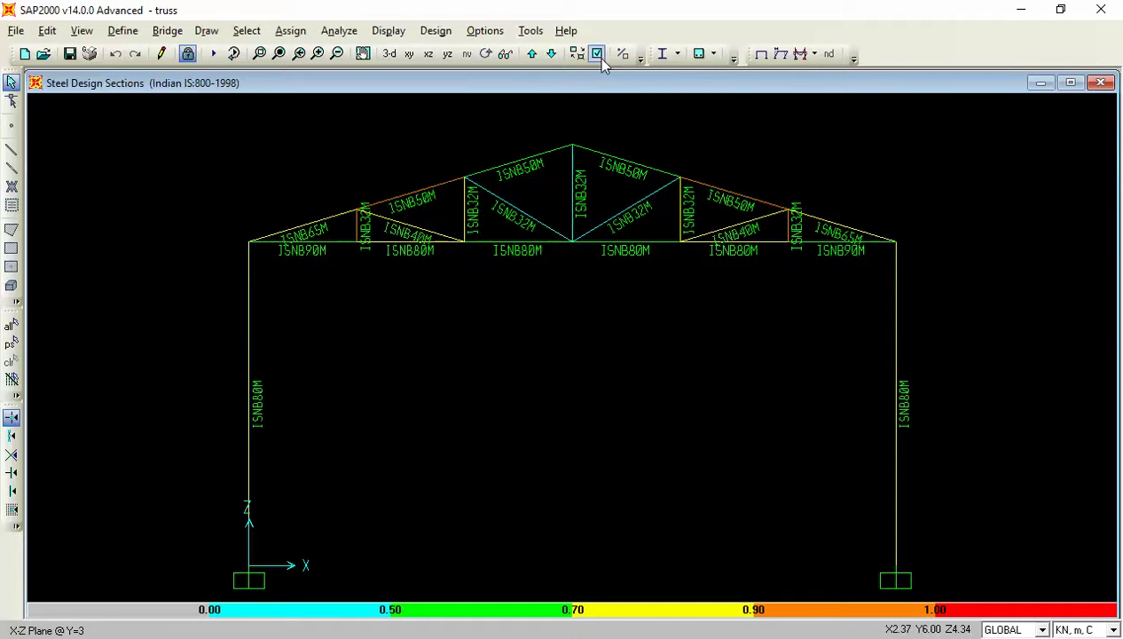
- Display the P-M ratio colors and values and review them on the X-Z planes through Y=9
{"action": "left_click", "coordinate": [677, 54]}
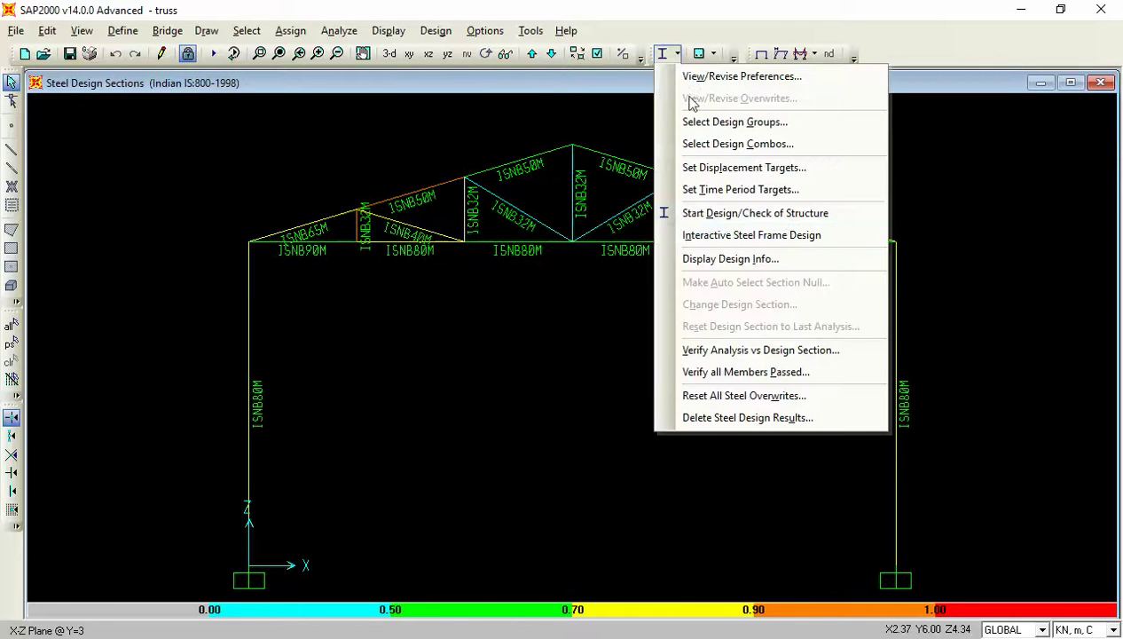
{"action": "left_click", "coordinate": [705, 258]}
{"action": "left_click", "coordinate": [587, 328]}
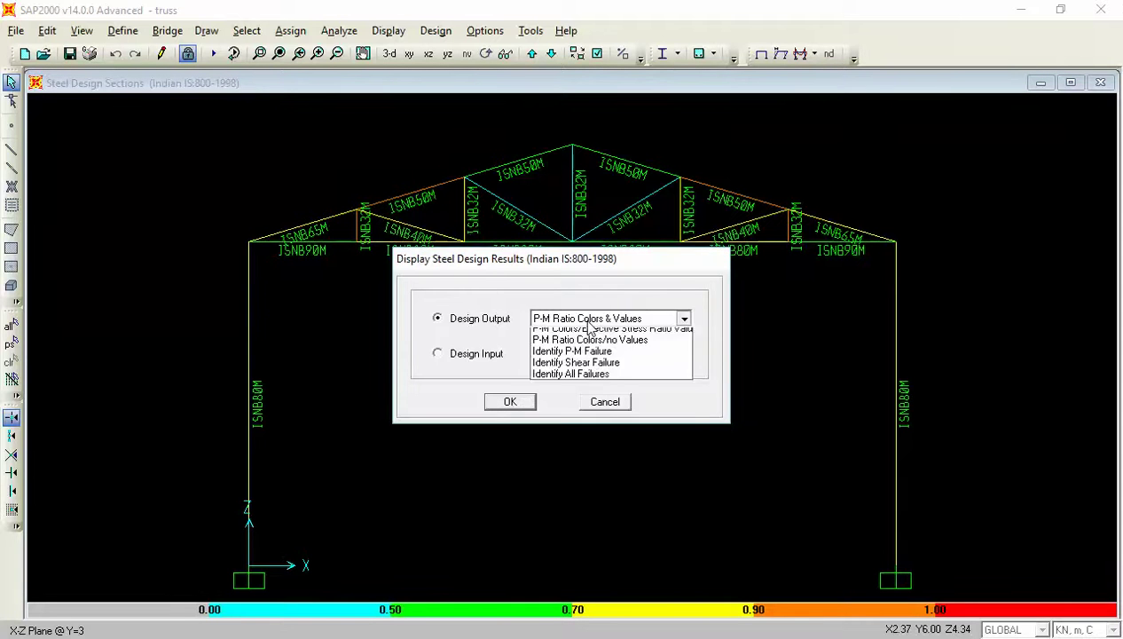
{"action": "left_click", "coordinate": [588, 329]}
{"action": "left_click", "coordinate": [517, 403]}
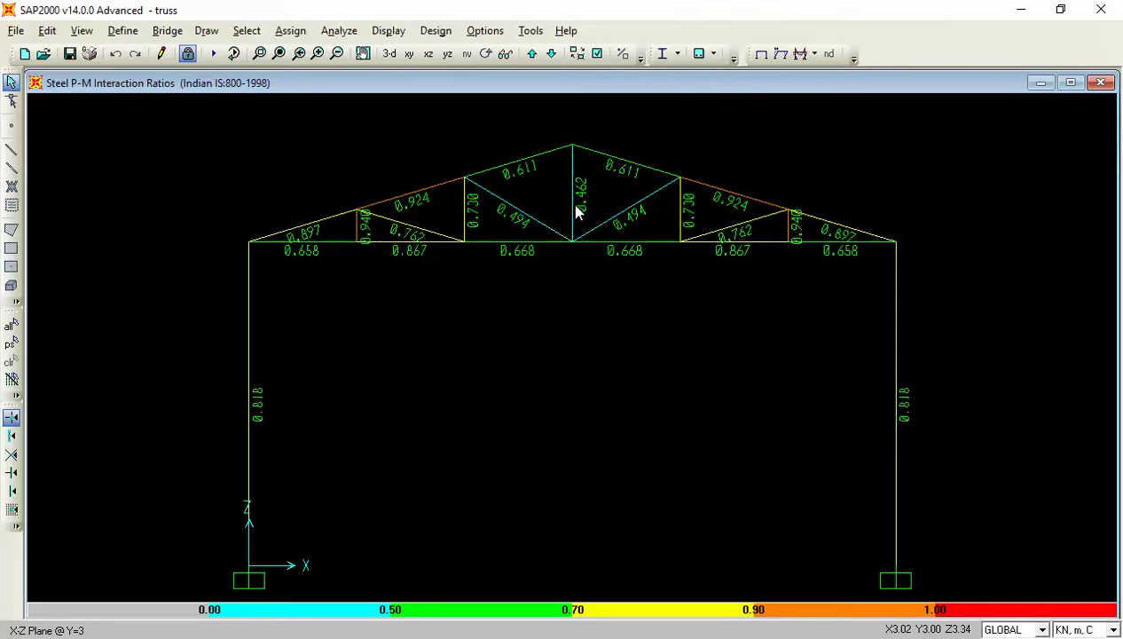
{"action": "left_click", "coordinate": [532, 54]}
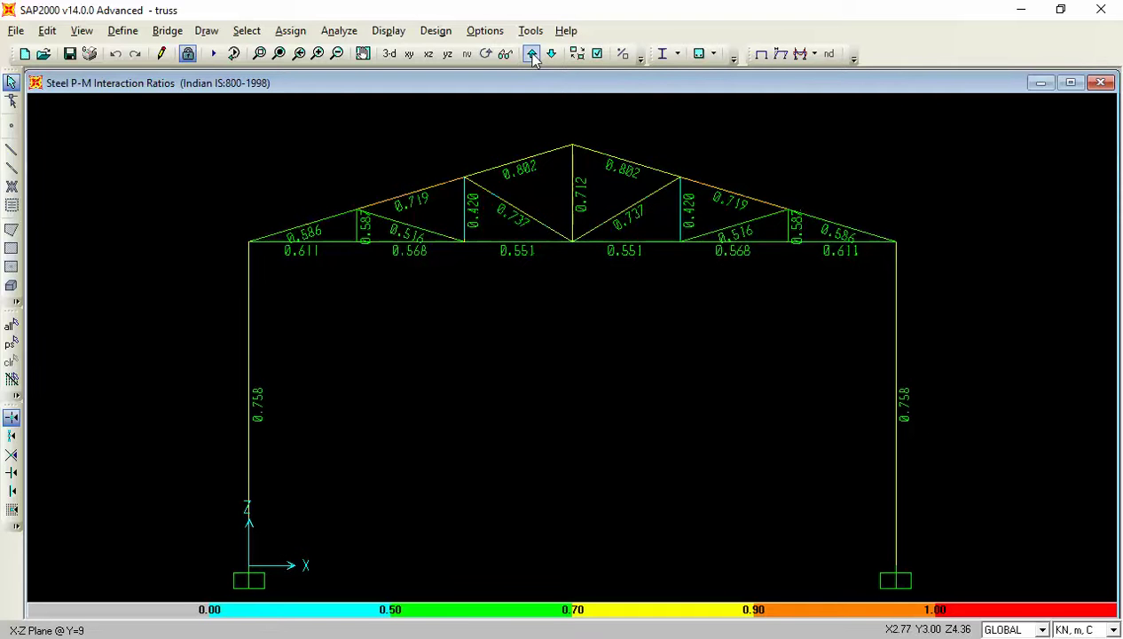
{"action": "left_click", "coordinate": [533, 54]}
{"action": "left_click", "coordinate": [533, 54]}
- Rerun the steel design check and show the design sections of the whole structure in the 3-D view
{"action": "left_click", "coordinate": [676, 54]}
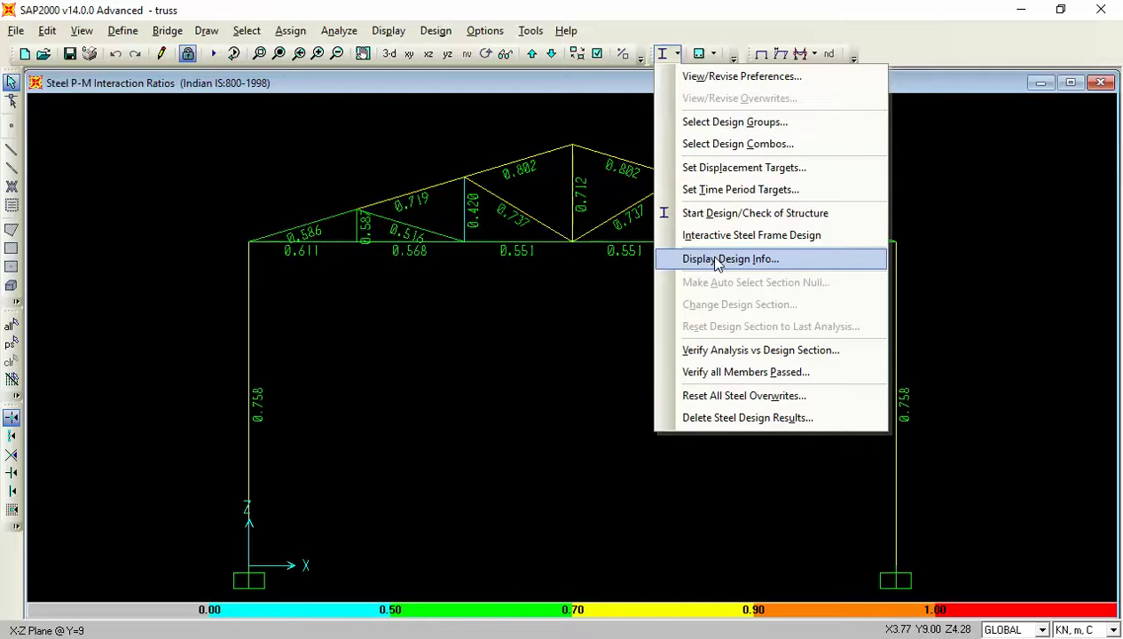
{"action": "left_click", "coordinate": [554, 103]}
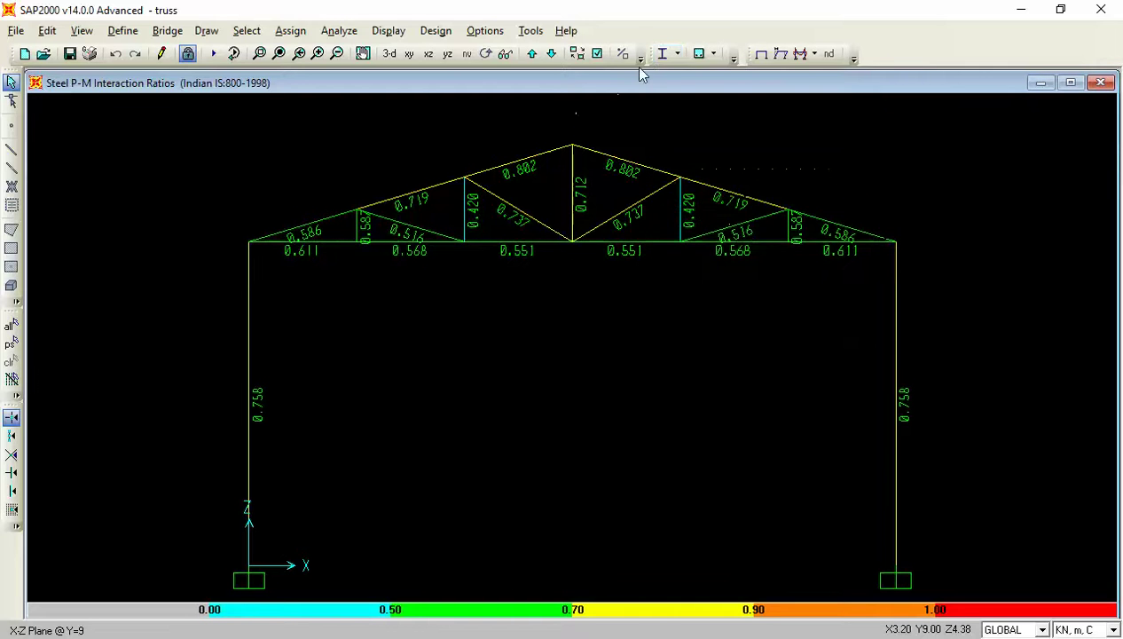
{"action": "left_click", "coordinate": [667, 55]}
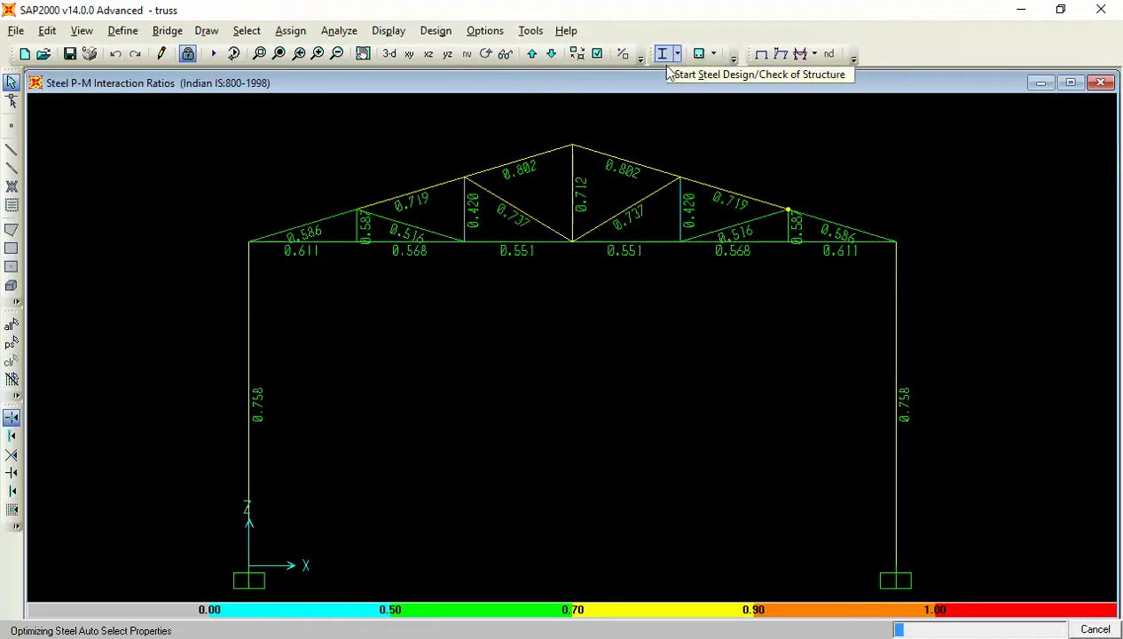
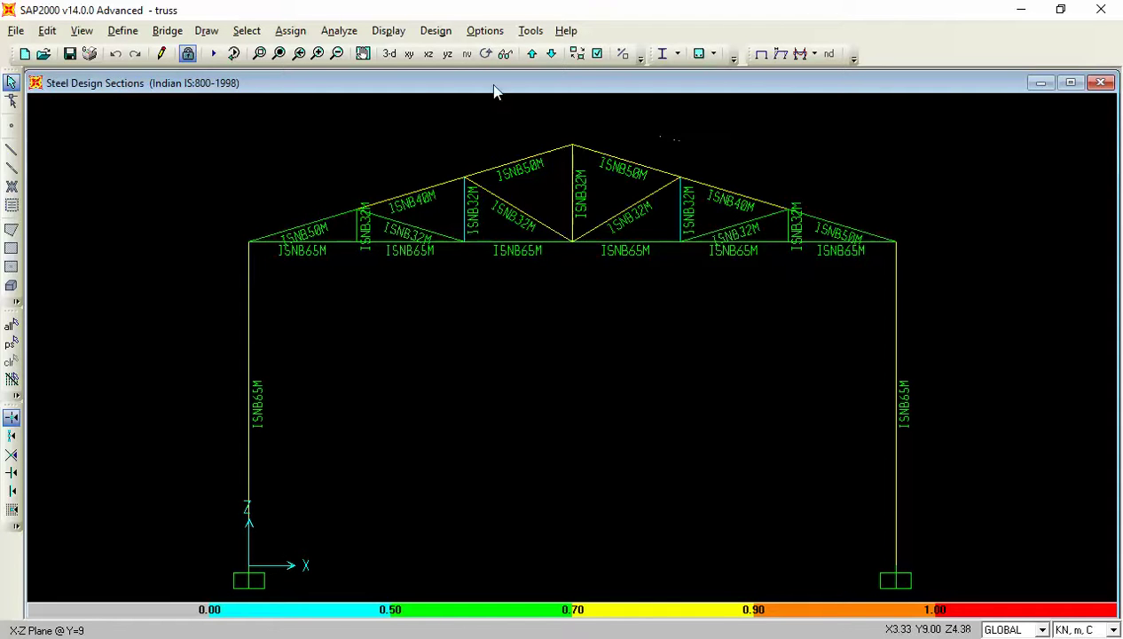
{"action": "left_click", "coordinate": [390, 53]}
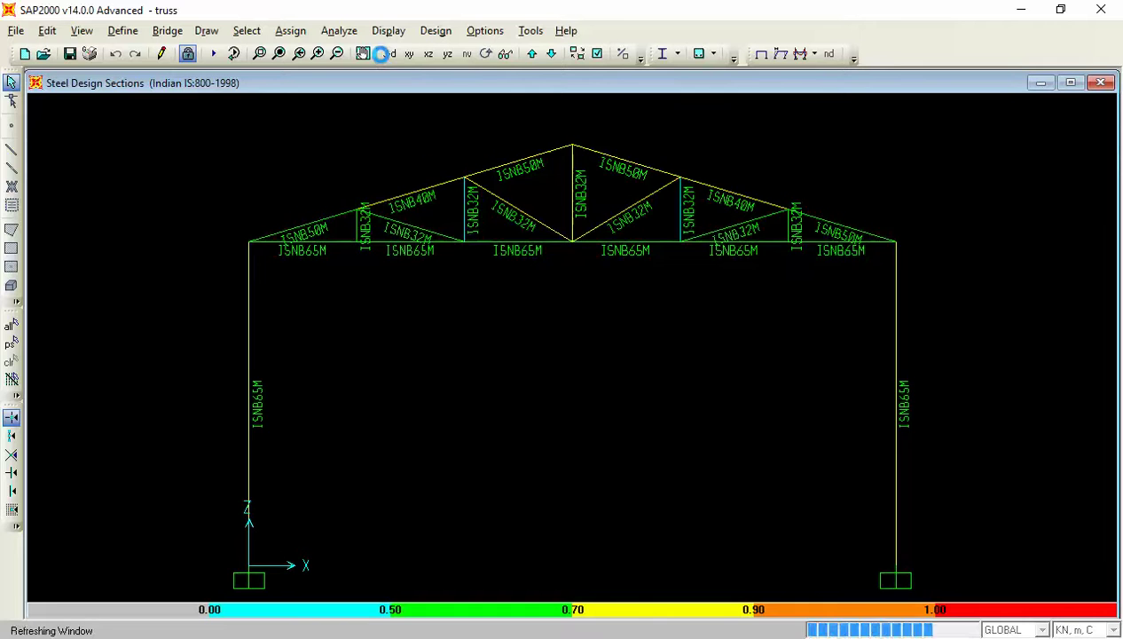
{"action": "key", "text": "ctrl+Down"}
{"action": "key", "text": "ctrl+Down"}
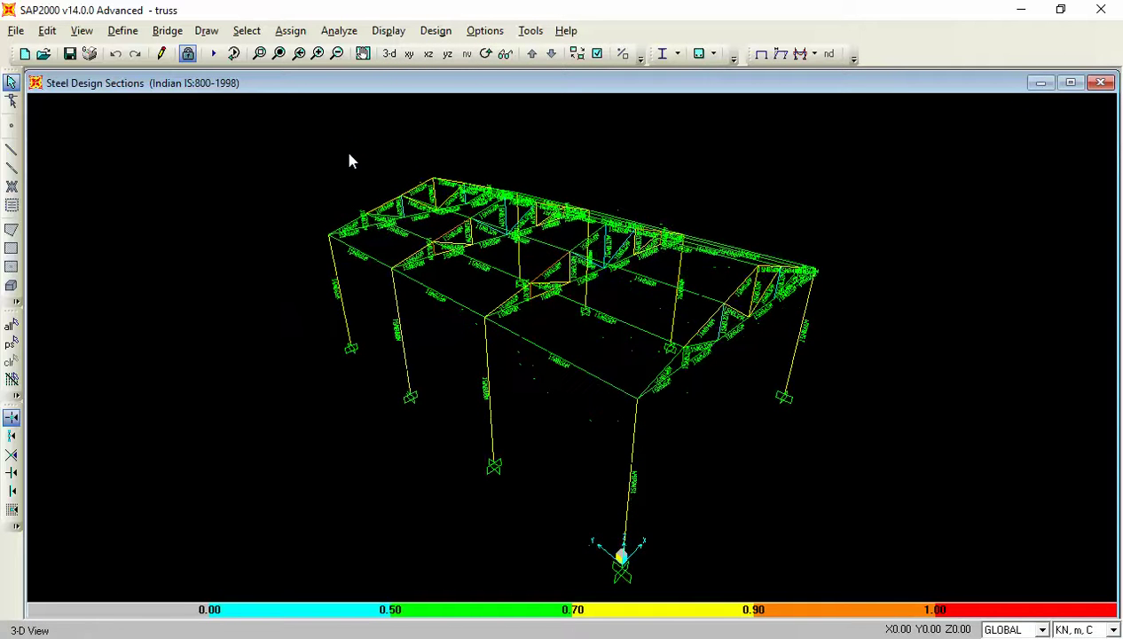
- Rotate the 3-D view around the whole structure and examine the design sections of its members from all sides
{"action": "key", "text": "ctrl+Left"}
{"action": "key", "text": "ctrl+Left"}
{"action": "key", "text": "ctrl+Left"}
{"action": "key", "text": "ctrl+Left"}
{"action": "key", "text": "ctrl+Left"}
{"action": "key", "text": "ctrl+Left"}
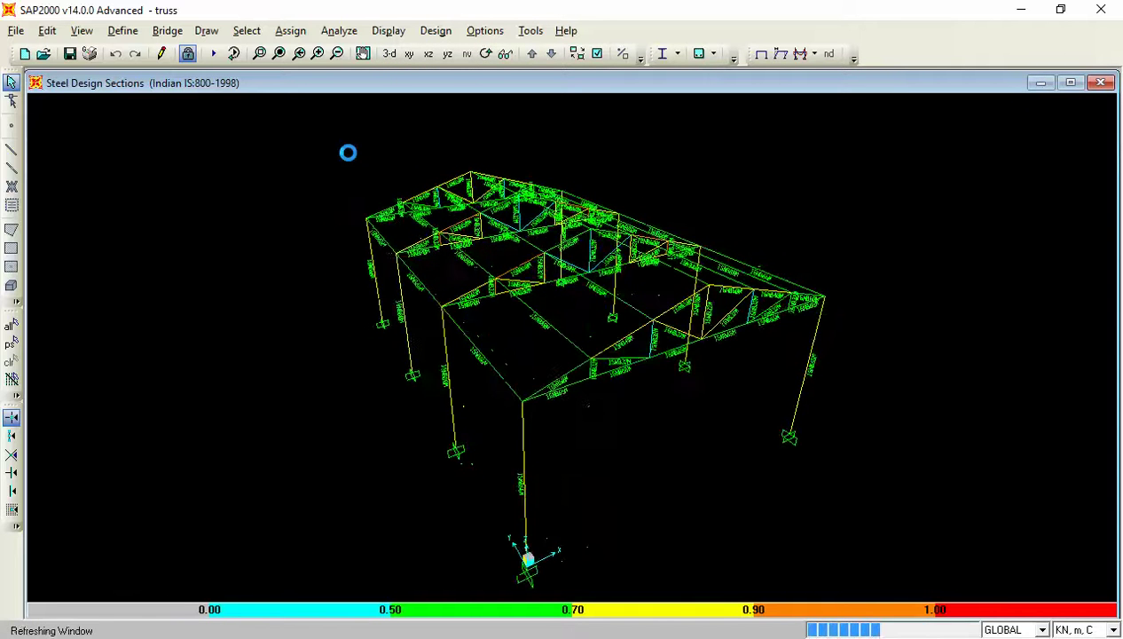
{"action": "key", "text": "ctrl+Left"}
{"action": "key", "text": "ctrl+Left"}
{"action": "key", "text": "ctrl+Left"}
{"action": "key", "text": "ctrl+Left"}
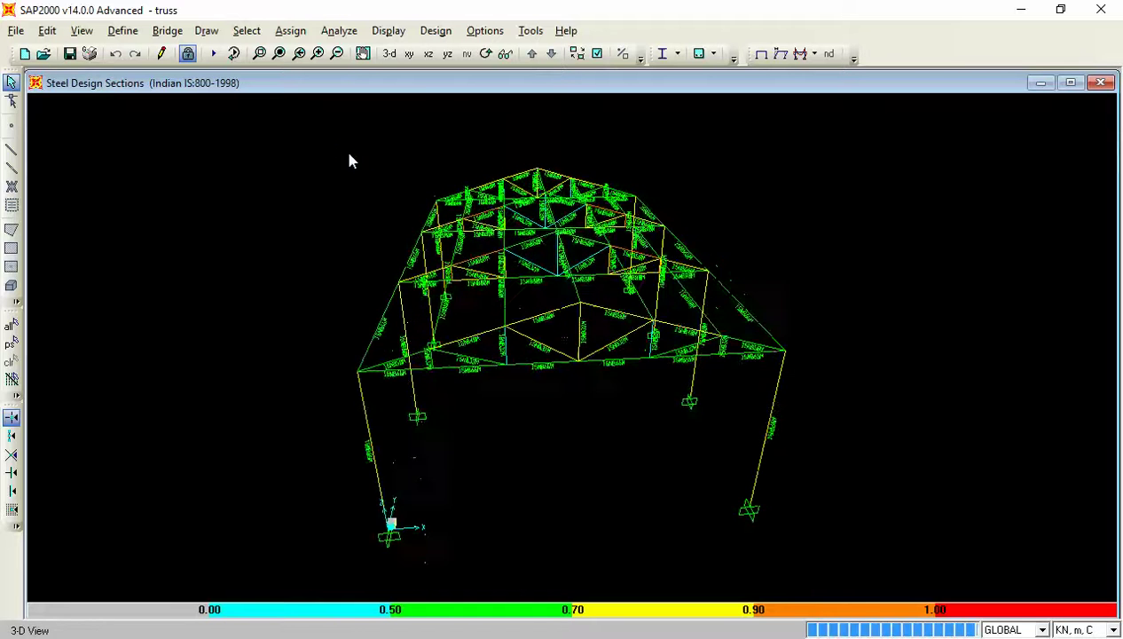
{"action": "key", "text": "ctrl+Left"}
{"action": "key", "text": "ctrl+Left"}
{"action": "key", "text": "ctrl+Left"}
{"action": "key", "text": "ctrl+Left"}
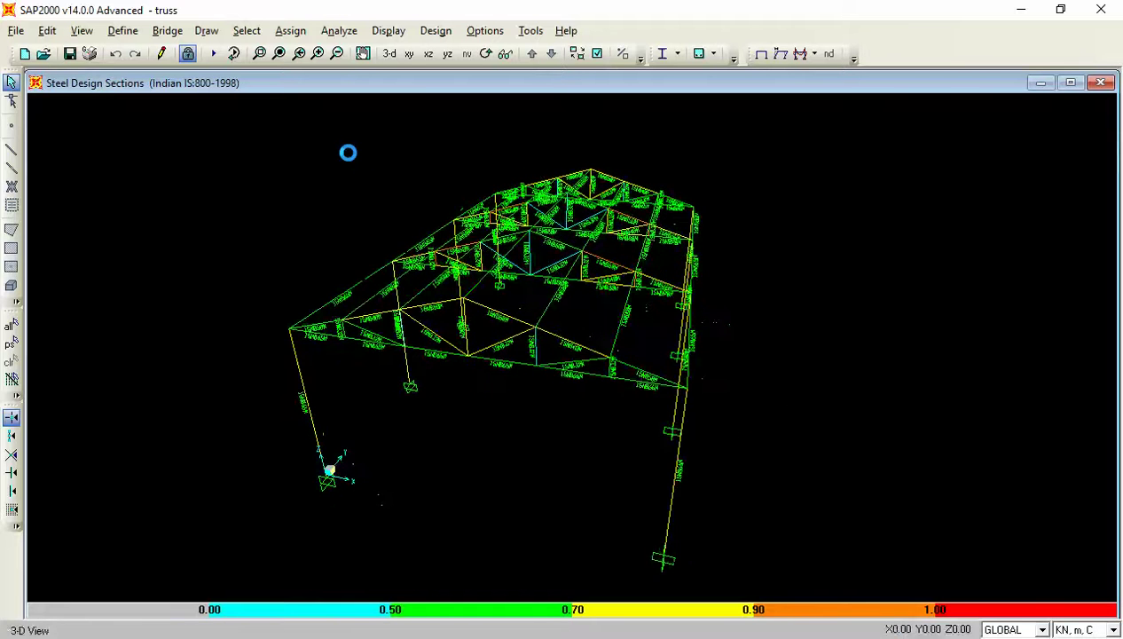
{"action": "key", "text": "ctrl+Left"}
{"action": "key", "text": "ctrl+Left"}
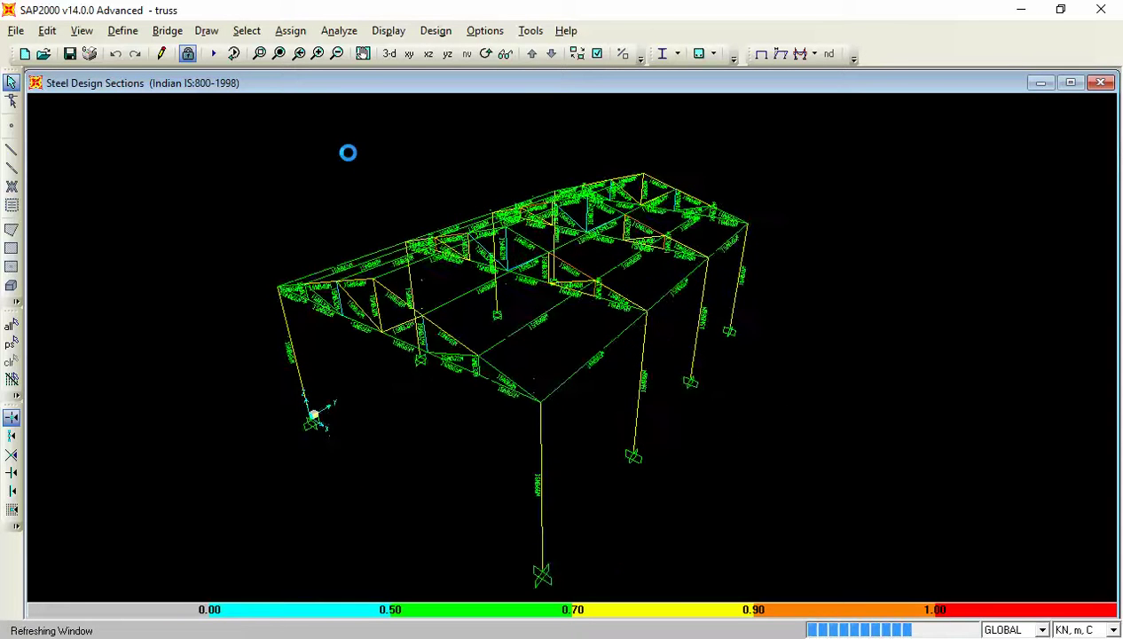
{"action": "key", "text": "ctrl+Up"}
{"action": "key", "text": "ctrl+Left"}
{"action": "key", "text": "ctrl+Left"}
{"action": "key", "text": "ctrl+Left"}
{"action": "key", "text": "ctrl+Left"}
{"action": "key", "text": "ctrl+Left"}
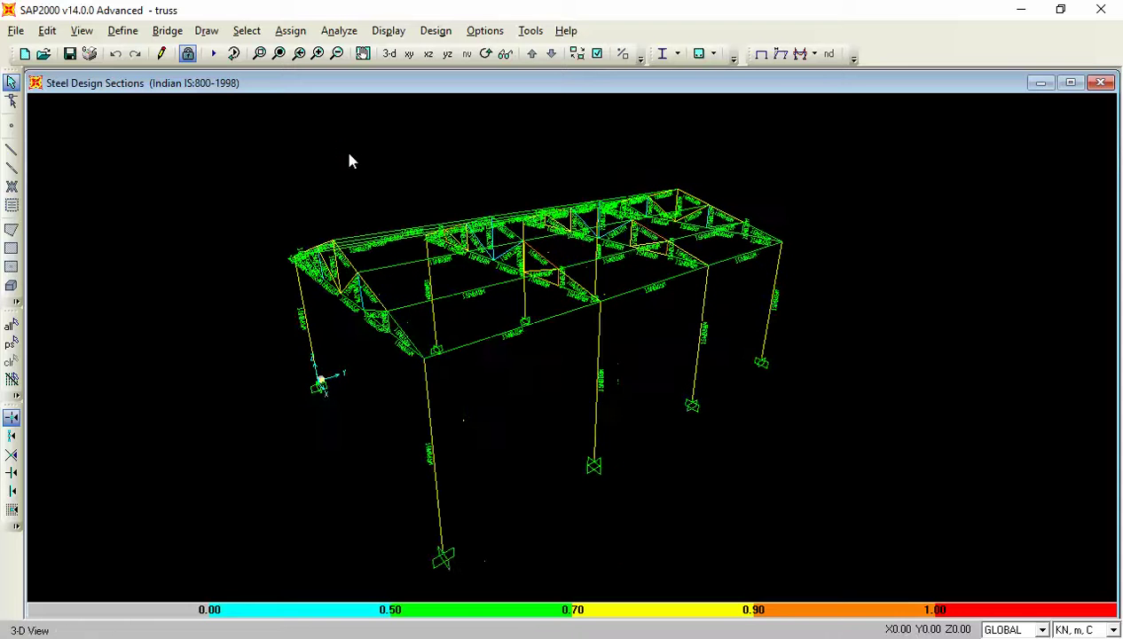
{"action": "key", "text": "ctrl+Left"}
{"action": "key", "text": "ctrl+Left"}
{"action": "key", "text": "ctrl+Left"}
{"action": "key", "text": "ctrl+Left"}
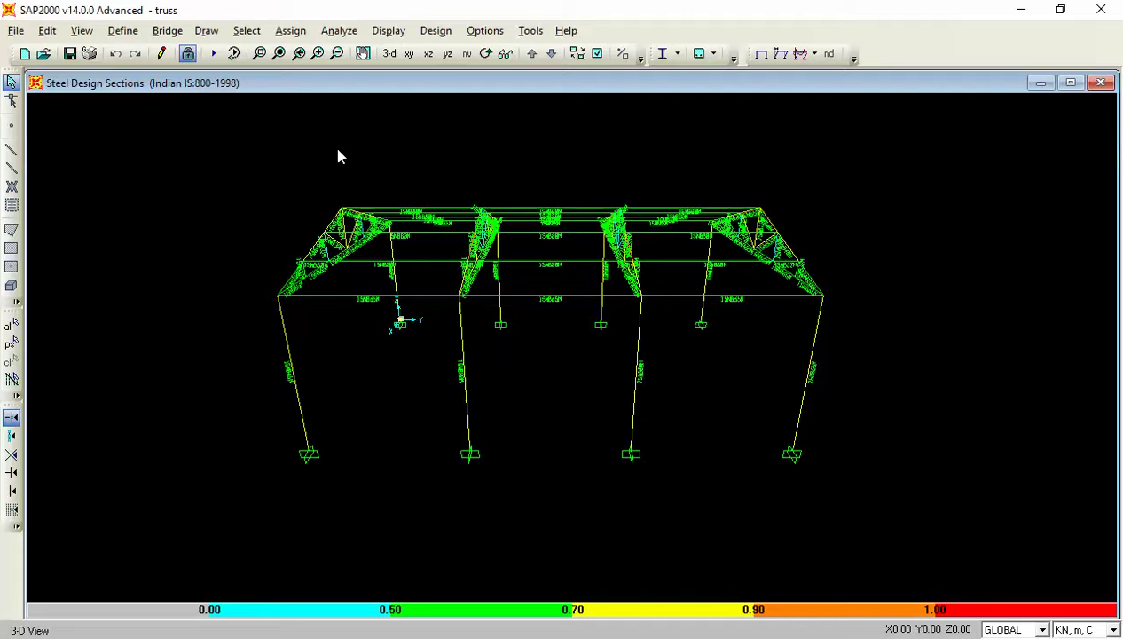
- Show the X-Z plane at Y=9 and examine the design section of the column at X=0
{"action": "left_click", "coordinate": [422, 55]}
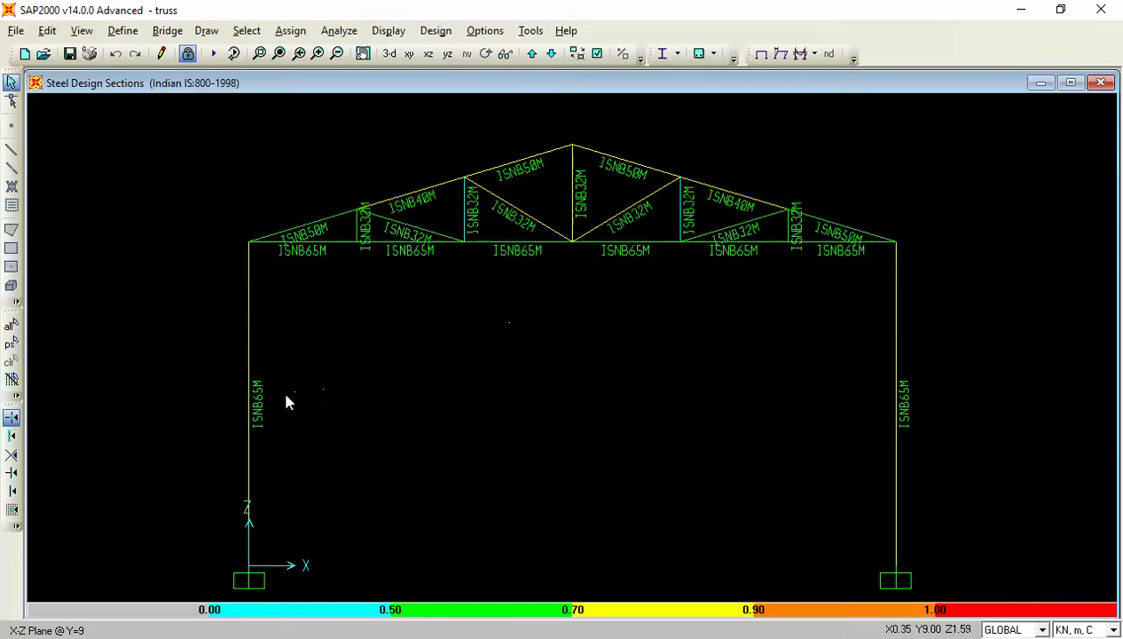
{"action": "left_click", "coordinate": [249, 377]}
{"action": "left_click", "coordinate": [249, 391]}
{"action": "left_click", "coordinate": [250, 390]}
- Return to the 3-D view and unlock the model, accepting the deletion of the analysis results
{"action": "left_click", "coordinate": [427, 55]}
{"action": "left_click", "coordinate": [390, 54]}
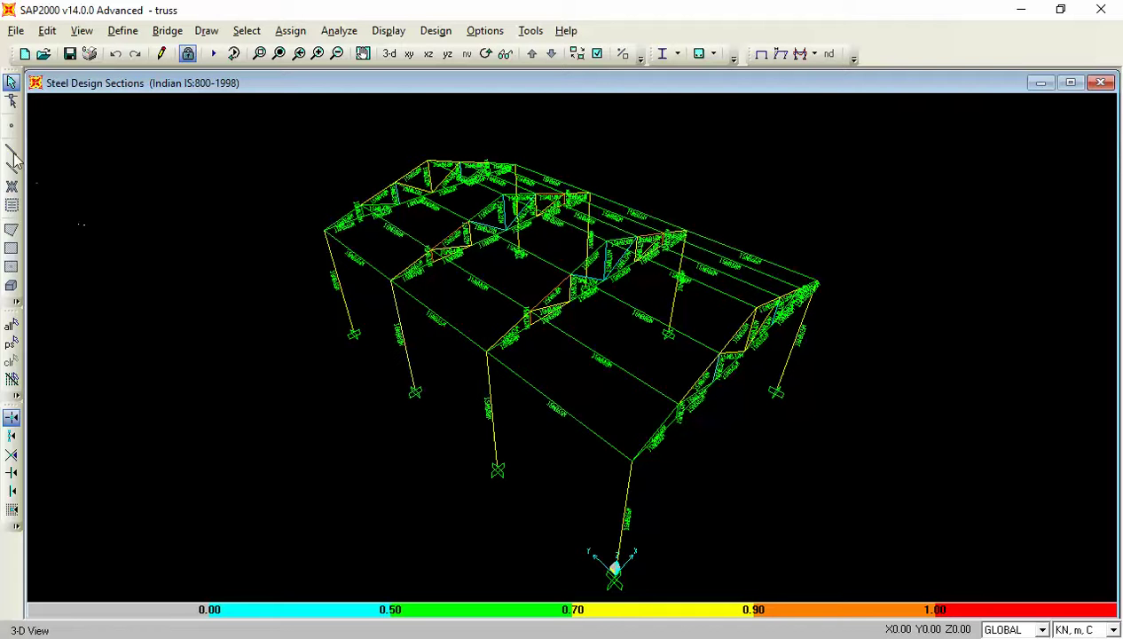
{"action": "left_click", "coordinate": [188, 55]}
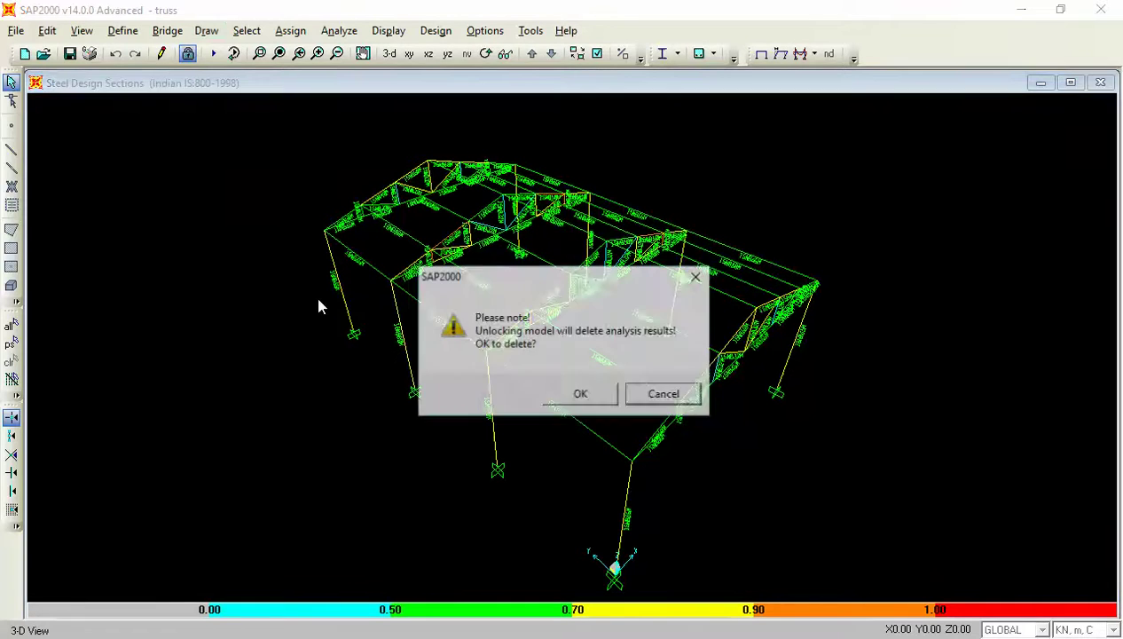
{"action": "left_click", "coordinate": [580, 394]}
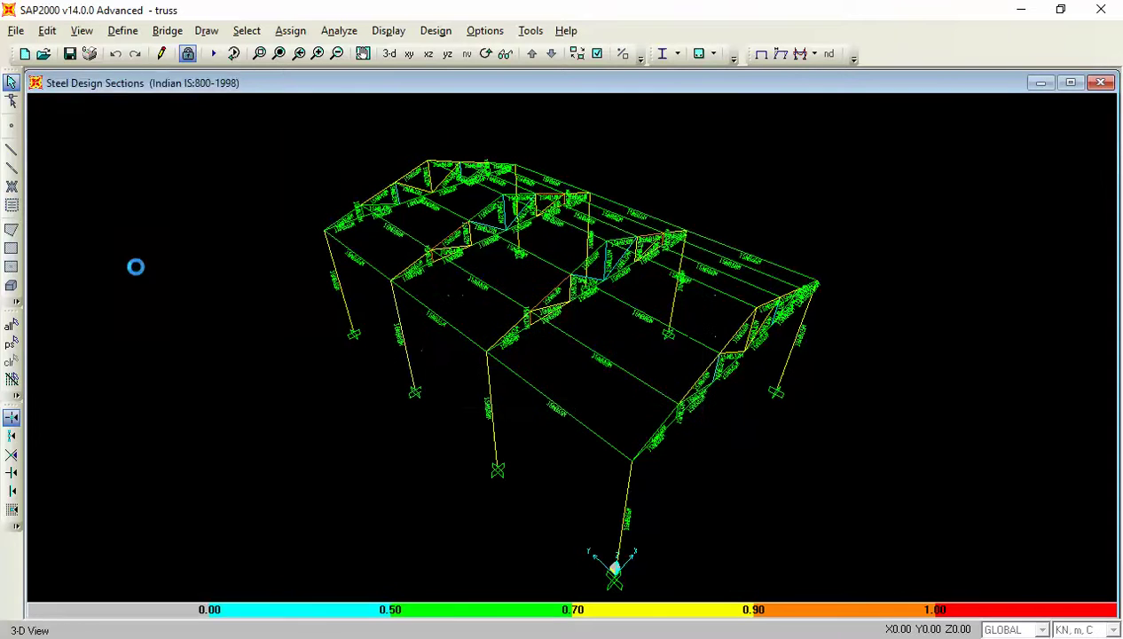
- Draw two crossed bracing frames between the columns at Y=3 and Y=6 on the X=0 side
{"action": "left_click", "coordinate": [11, 149]}
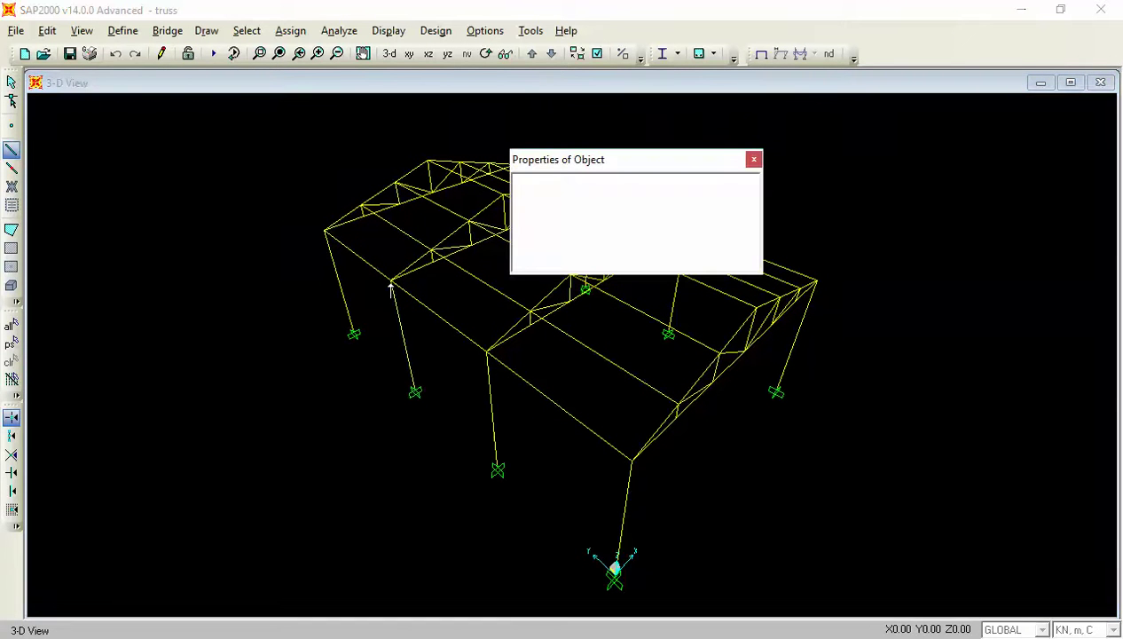
{"action": "left_click", "coordinate": [755, 160]}
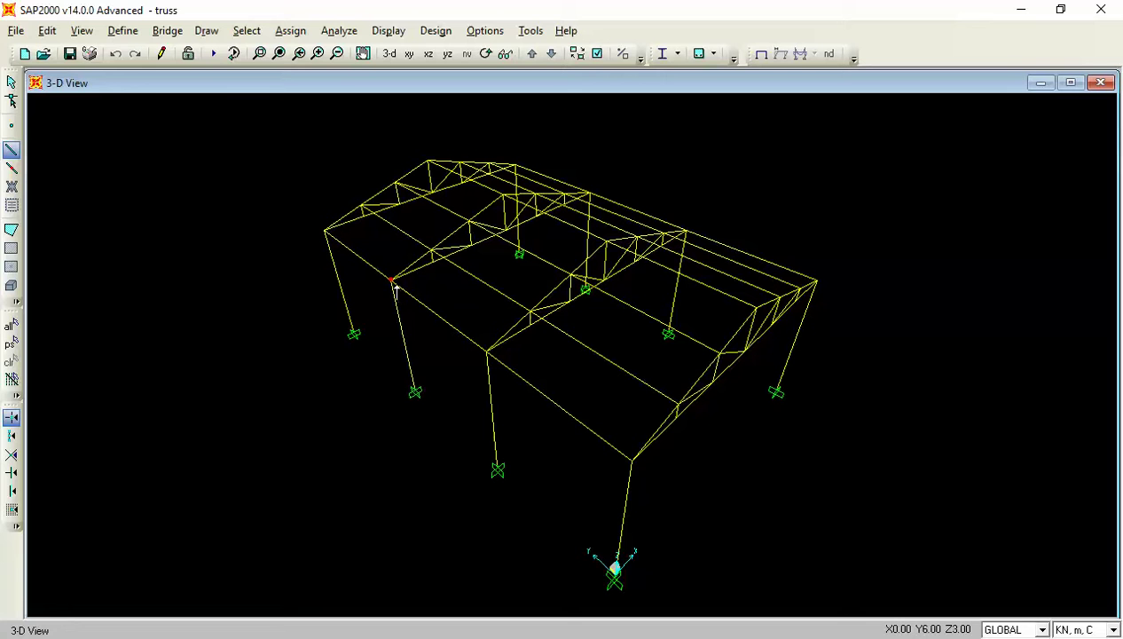
{"action": "left_click", "coordinate": [394, 282]}
{"action": "left_click", "coordinate": [497, 466]}
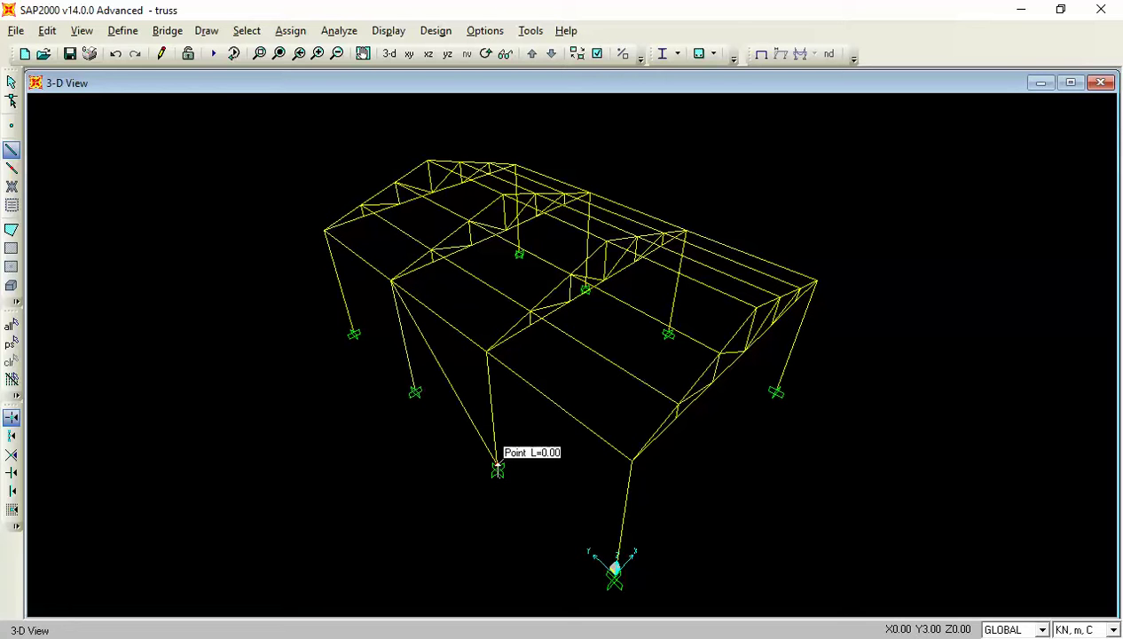
{"action": "left_click", "coordinate": [486, 353]}
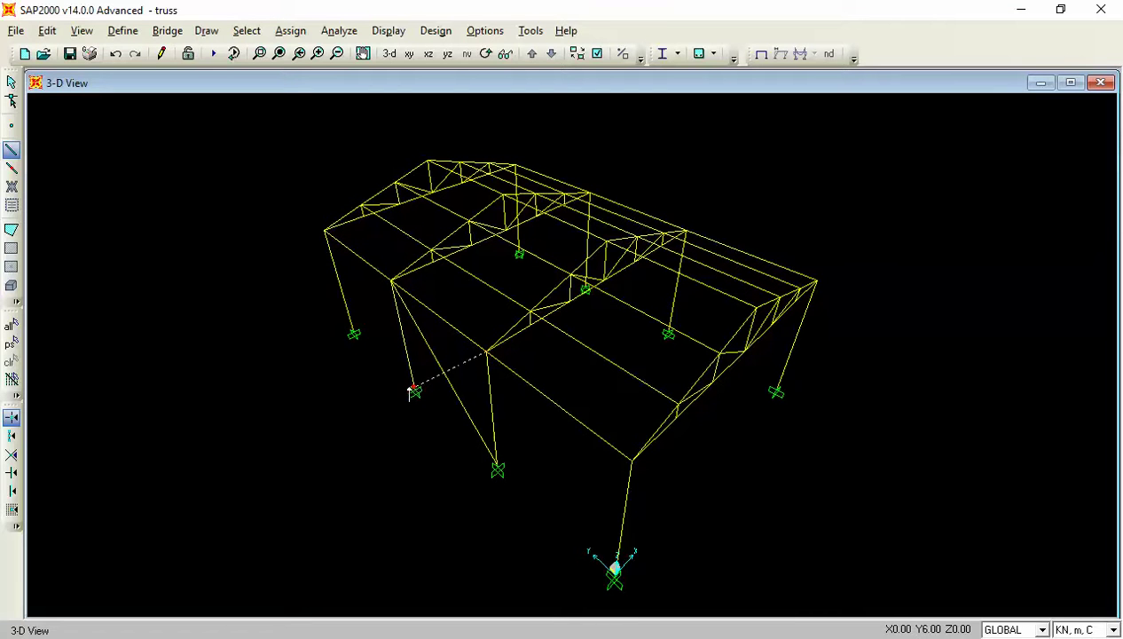
{"action": "left_click", "coordinate": [414, 390]}
{"action": "key", "text": "Escape"}
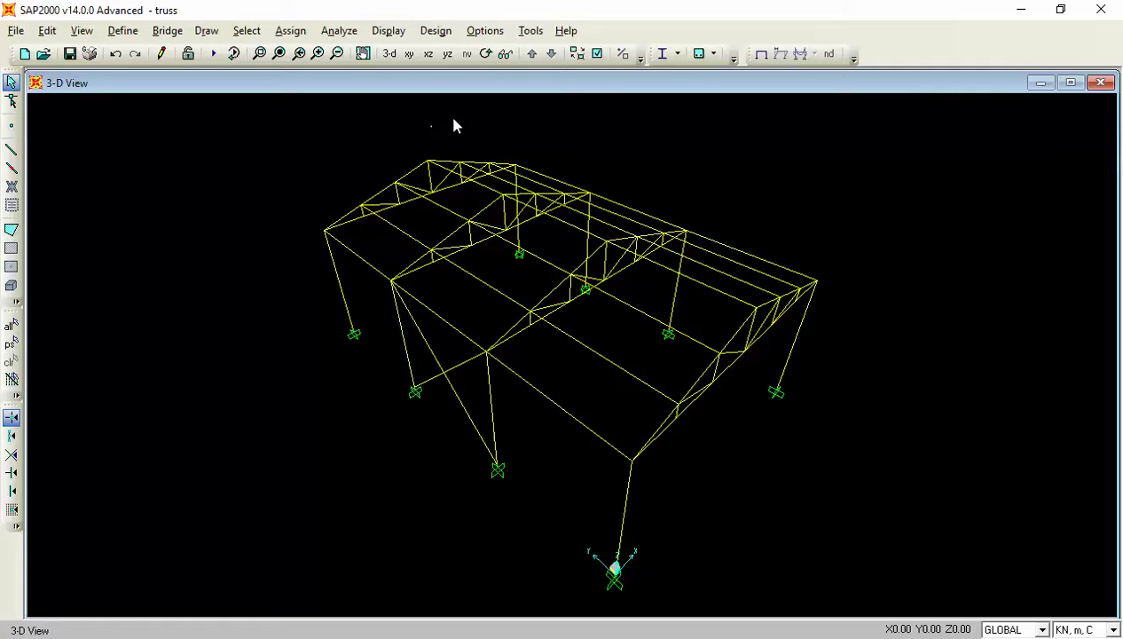
- Turn off Fill Objects in the display options of the active window, leaving Extrude View off
{"action": "left_click", "coordinate": [597, 54]}
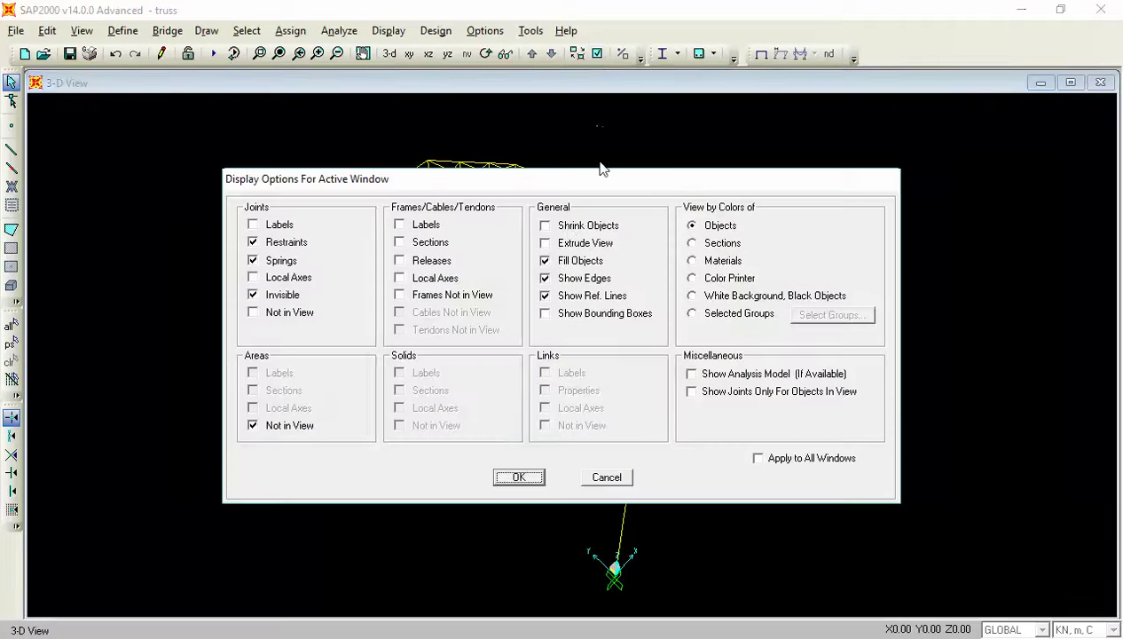
{"action": "left_click", "coordinate": [545, 260]}
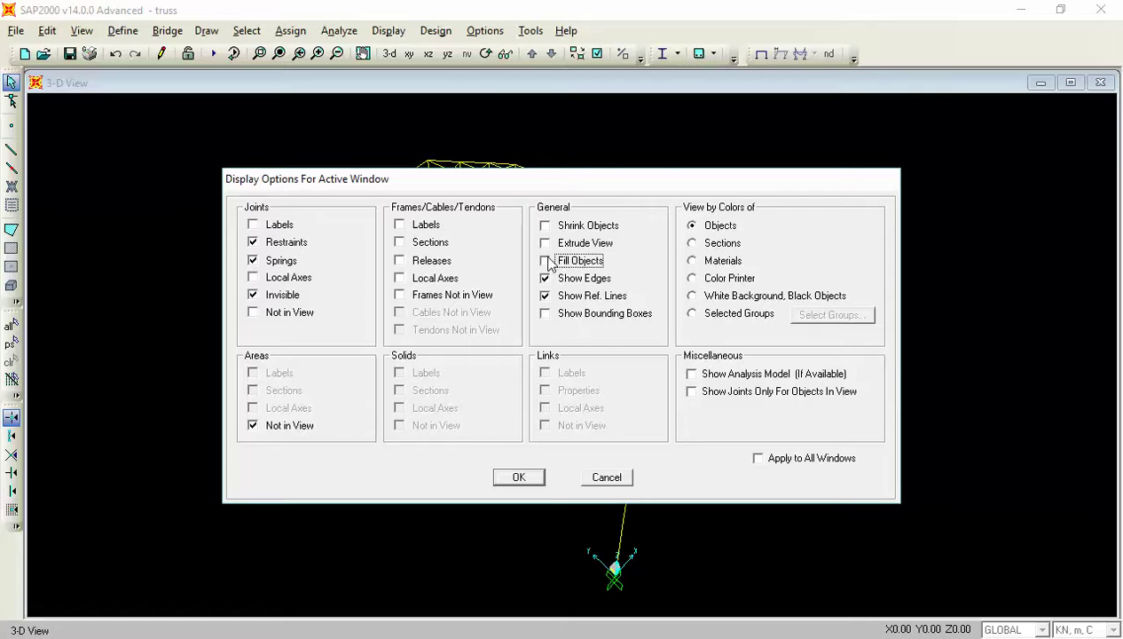
{"action": "left_click", "coordinate": [545, 244]}
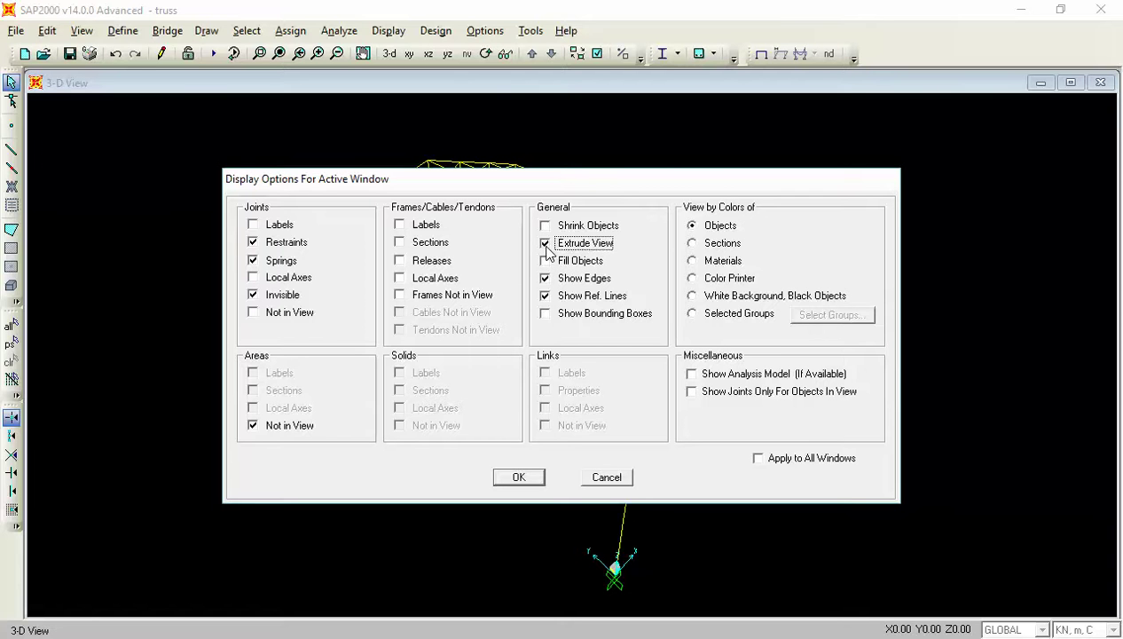
{"action": "left_click", "coordinate": [545, 244]}
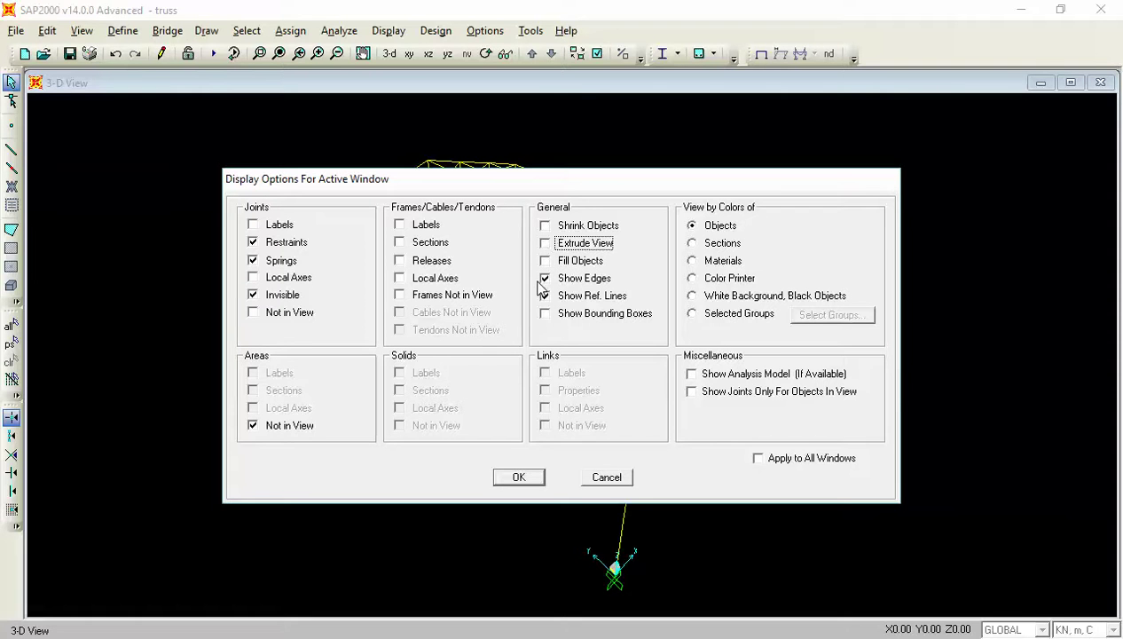
{"action": "left_click", "coordinate": [521, 477]}
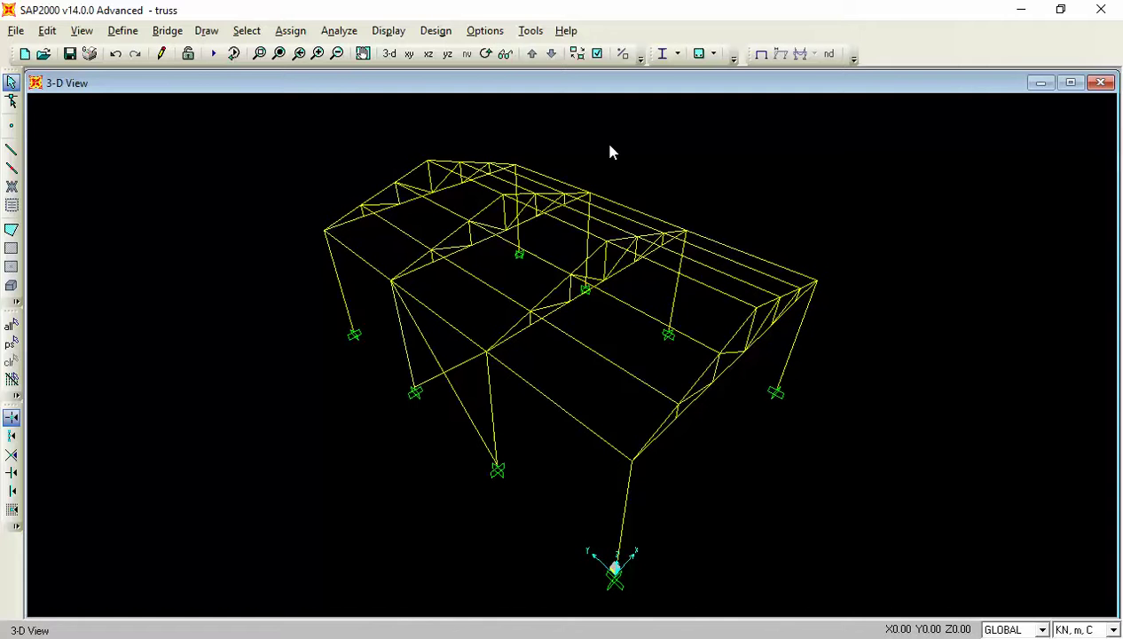
{"action": "key", "text": "ctrl+a"}
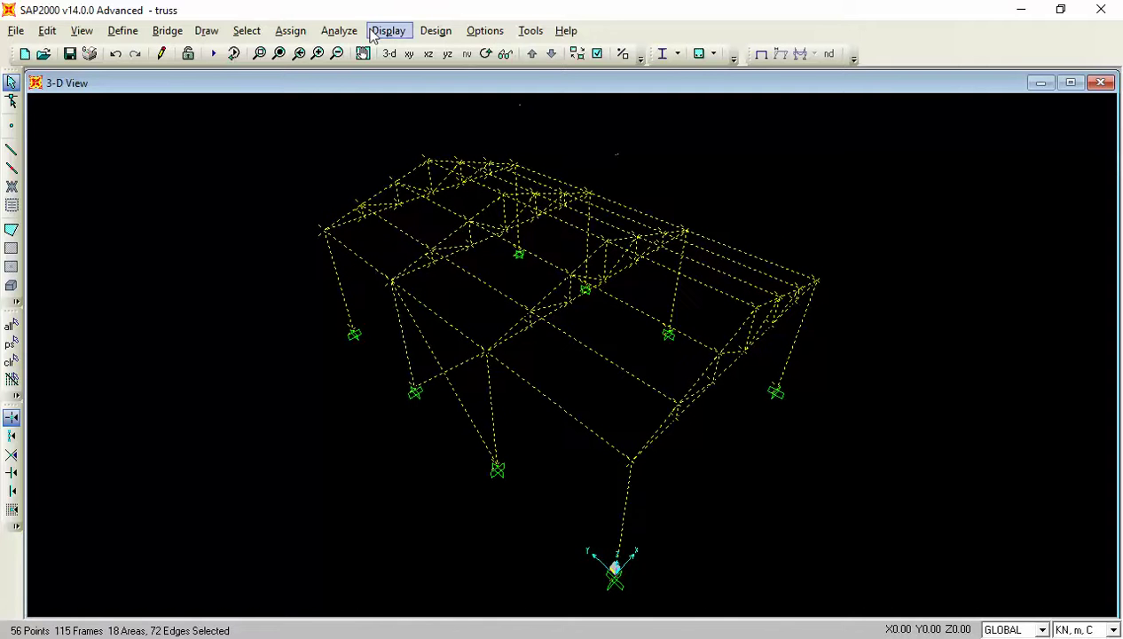
{"action": "left_click", "coordinate": [339, 31]}
{"action": "mouse_move", "coordinate": [290, 34]}
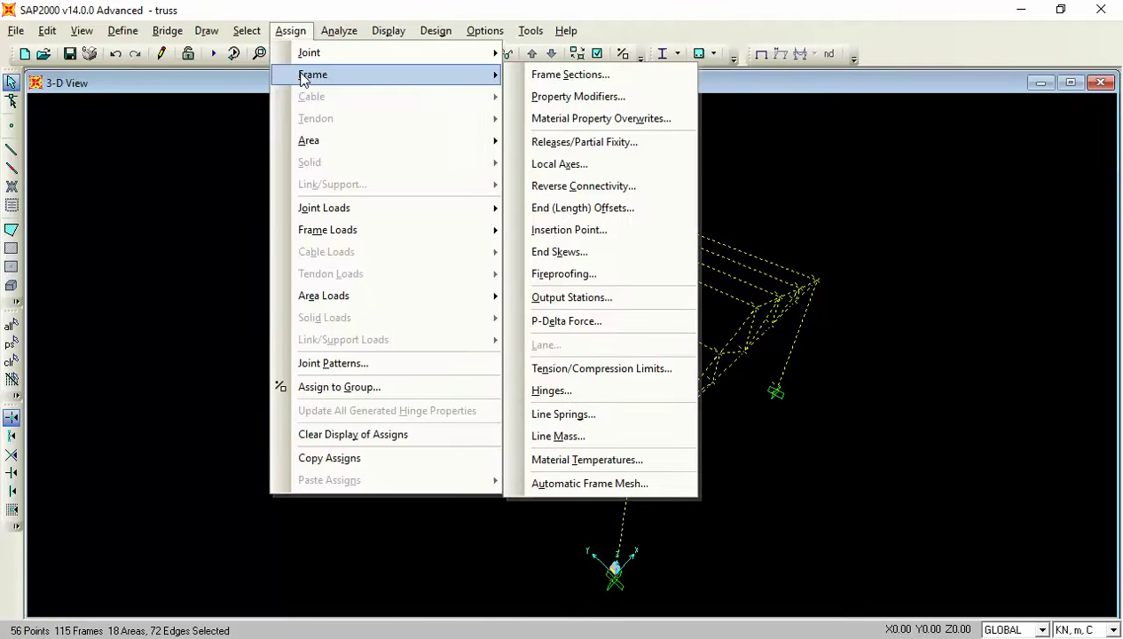
{"action": "mouse_move", "coordinate": [312, 145]}
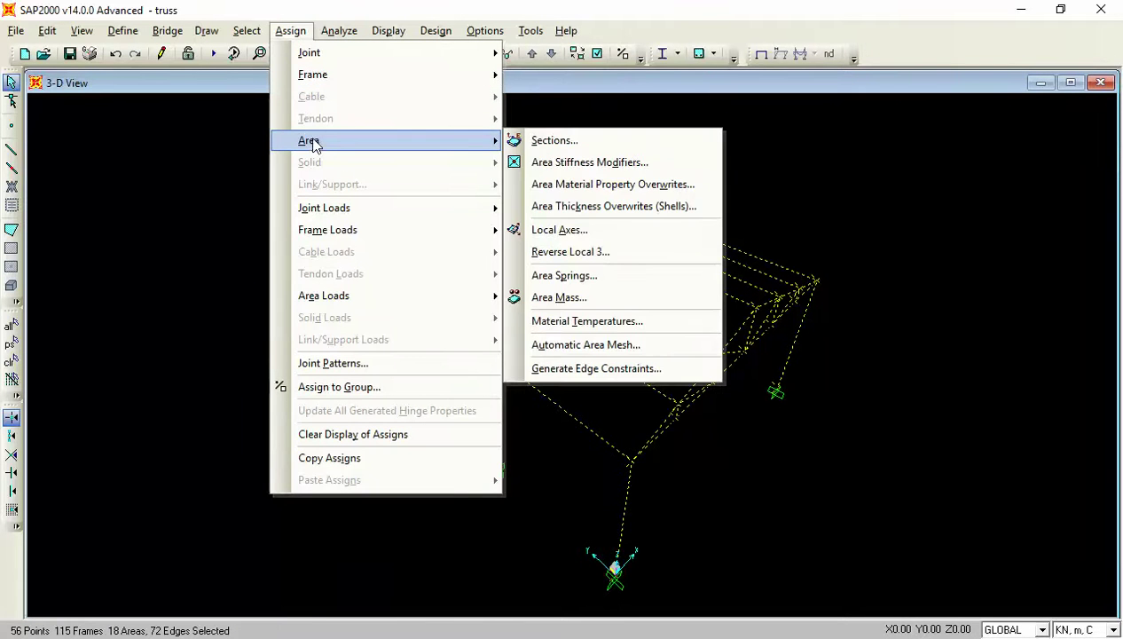
{"action": "left_click", "coordinate": [588, 232]}
{"action": "double_click", "coordinate": [594, 317]}
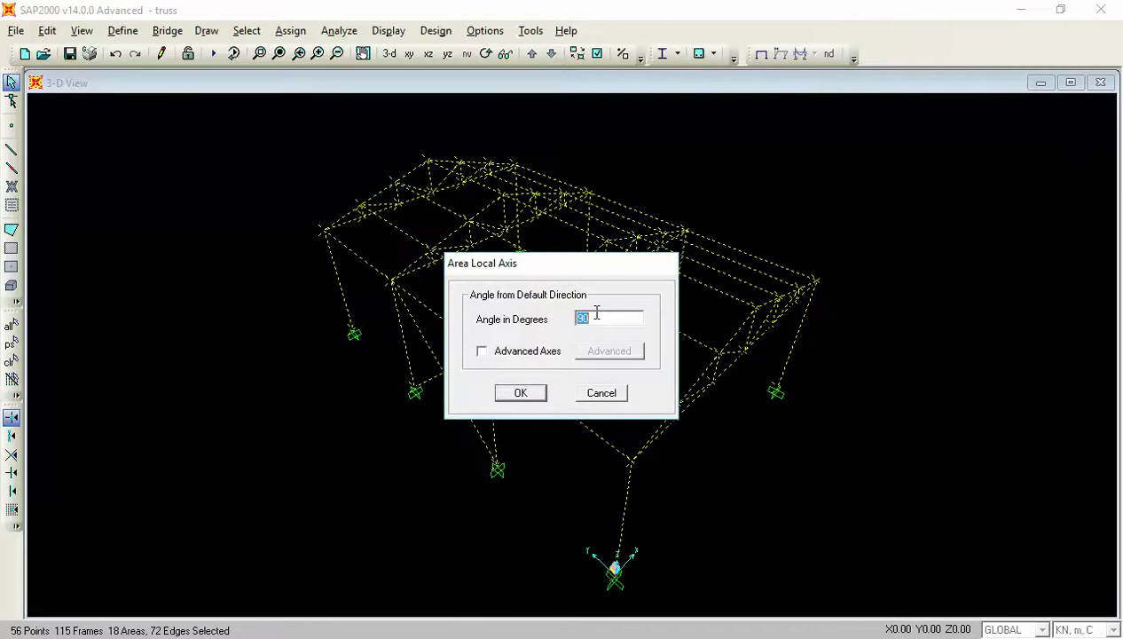
{"action": "left_click", "coordinate": [594, 397]}
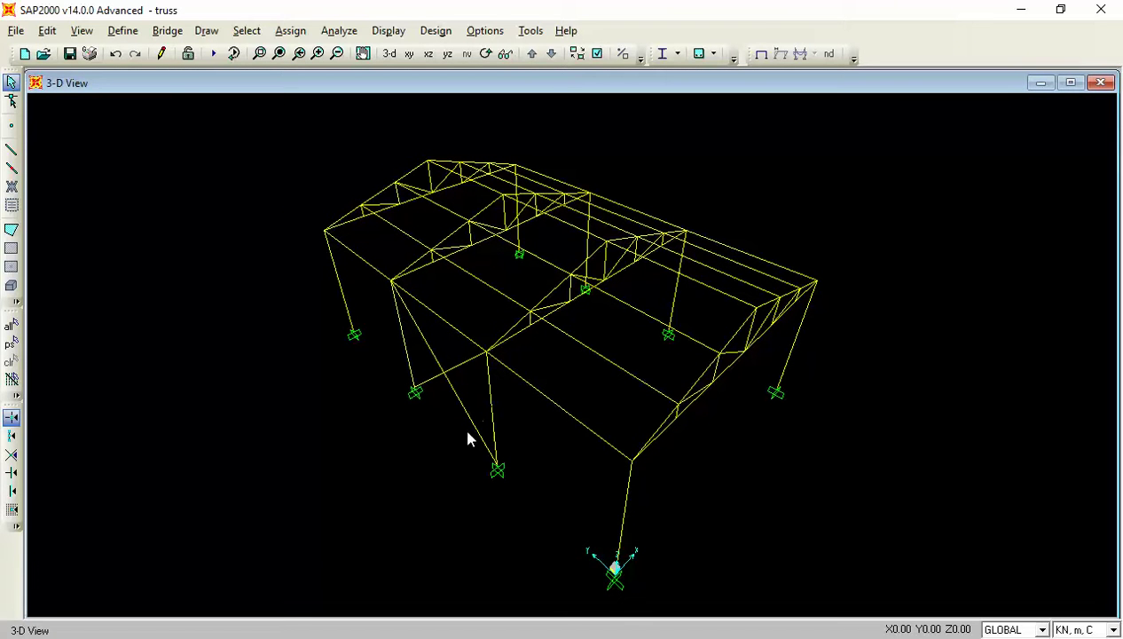
- Delete the crossed bracing members between the two middle columns on the X=0 side
{"action": "left_click", "coordinate": [439, 371]}
{"action": "key", "text": "Delete"}
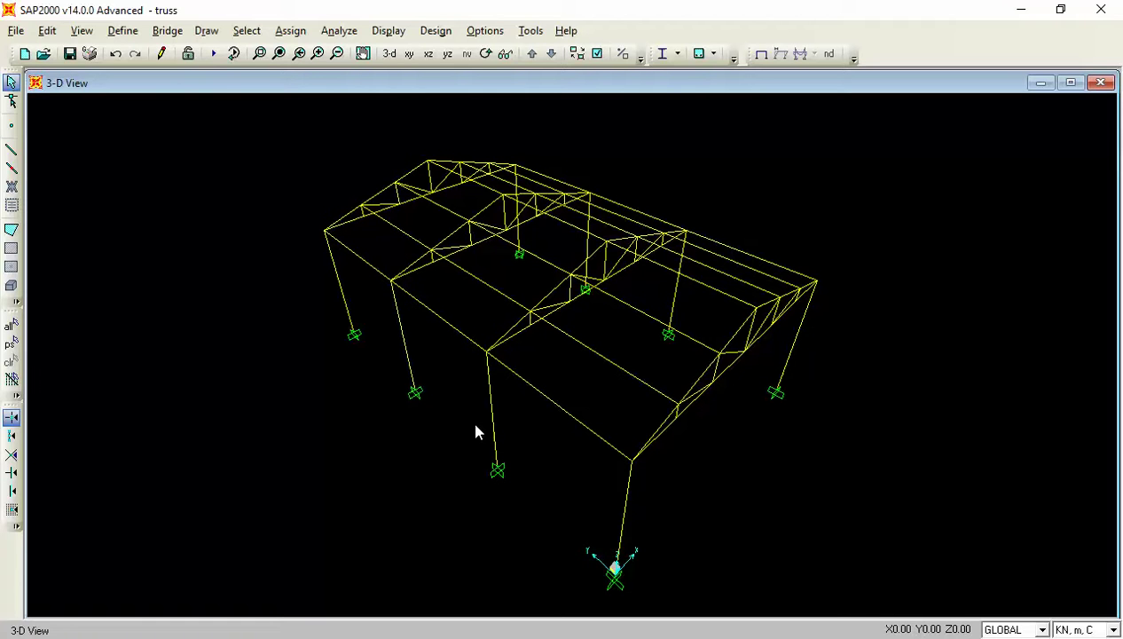
- Draw crossed braces at X=0 between the Y=3 and Y=6 columns, each from one column's top joint to the other's base
{"action": "left_click", "coordinate": [11, 149]}
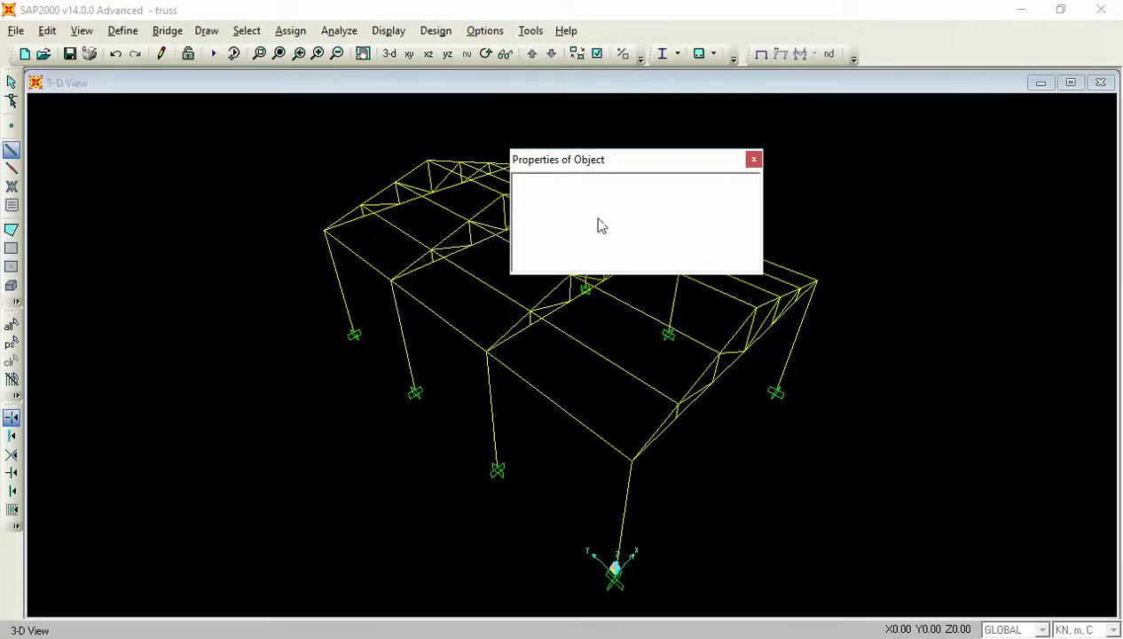
{"action": "left_click", "coordinate": [751, 167]}
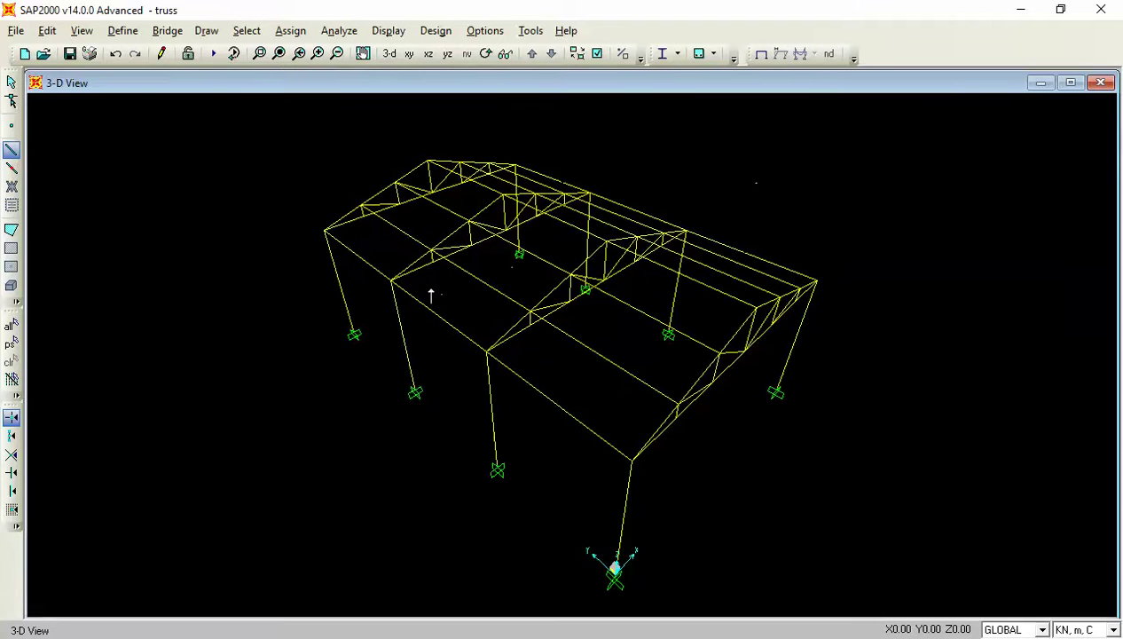
{"action": "left_click", "coordinate": [391, 280]}
{"action": "double_click", "coordinate": [496, 466]}
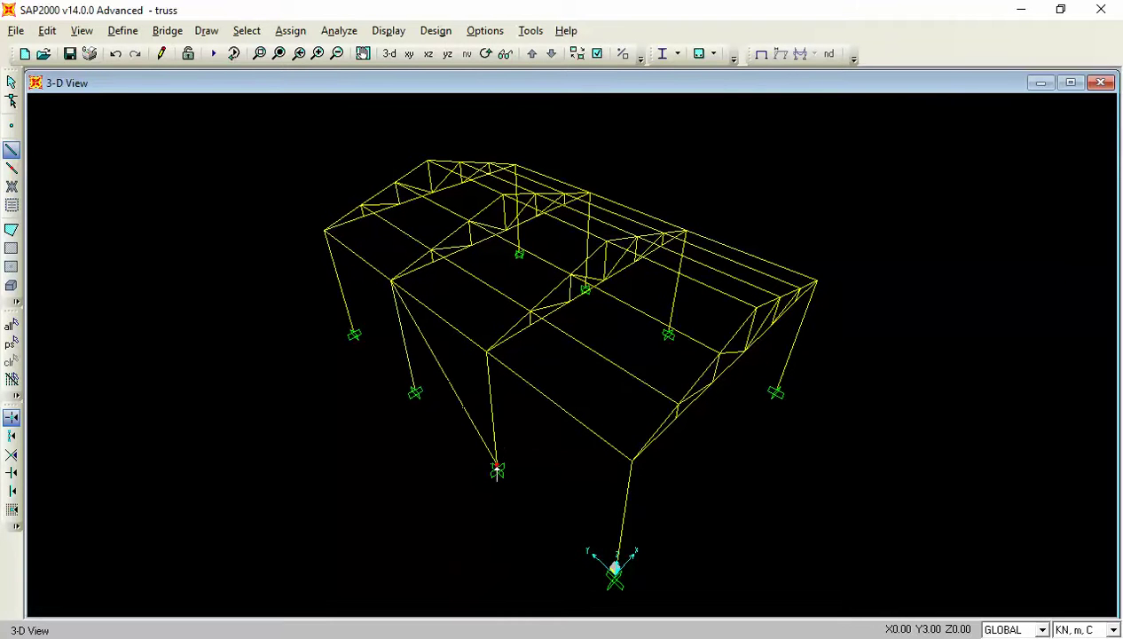
{"action": "left_click", "coordinate": [487, 354]}
{"action": "left_click", "coordinate": [414, 391]}
{"action": "key", "text": "Escape"}
- Draw crossed FSEC1 braces at X=6 between the Y=3 and Y=6 columns, each from one column's top joint to the other's base
{"action": "left_click", "coordinate": [486, 55]}
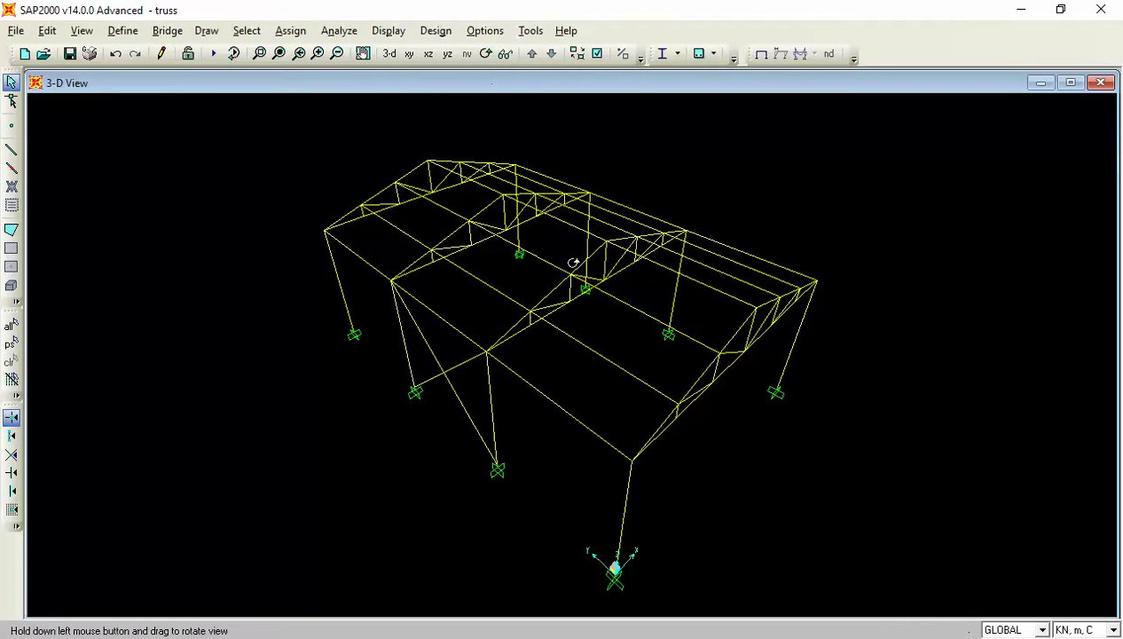
{"action": "left_click_drag", "start_coordinate": [778, 405], "coordinate": [243, 406]}
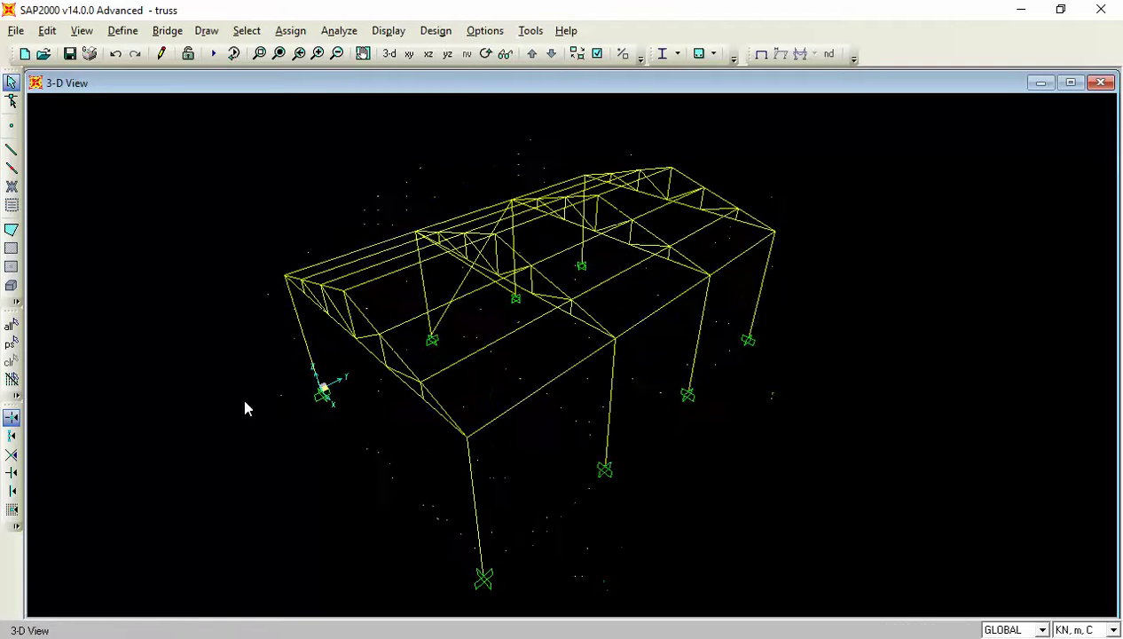
{"action": "left_click", "coordinate": [12, 153]}
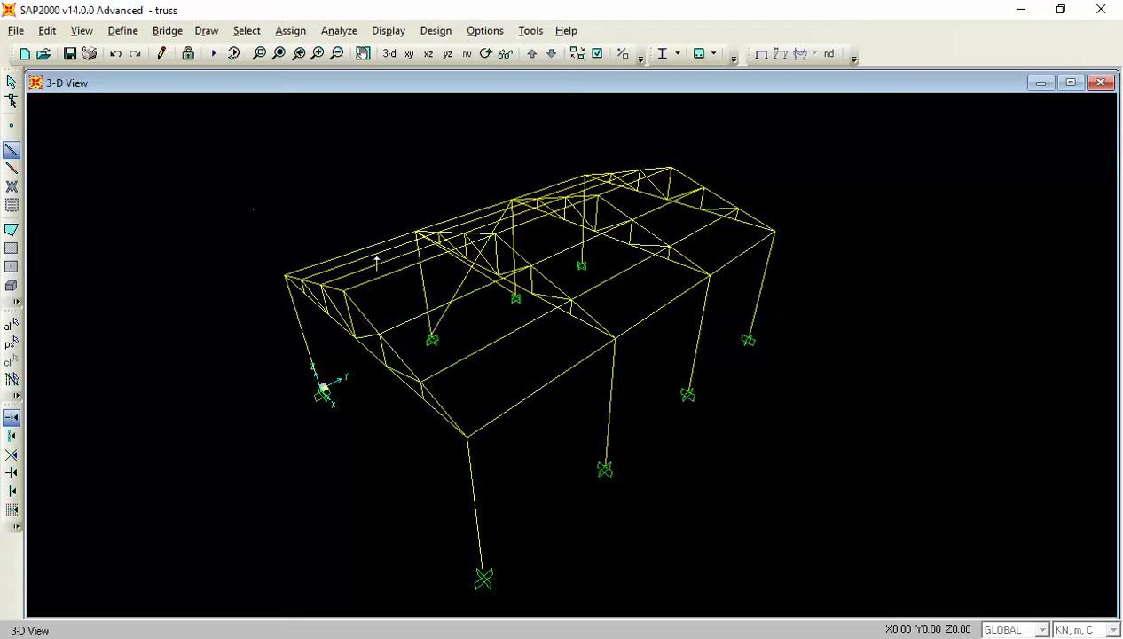
{"action": "left_click", "coordinate": [617, 346]}
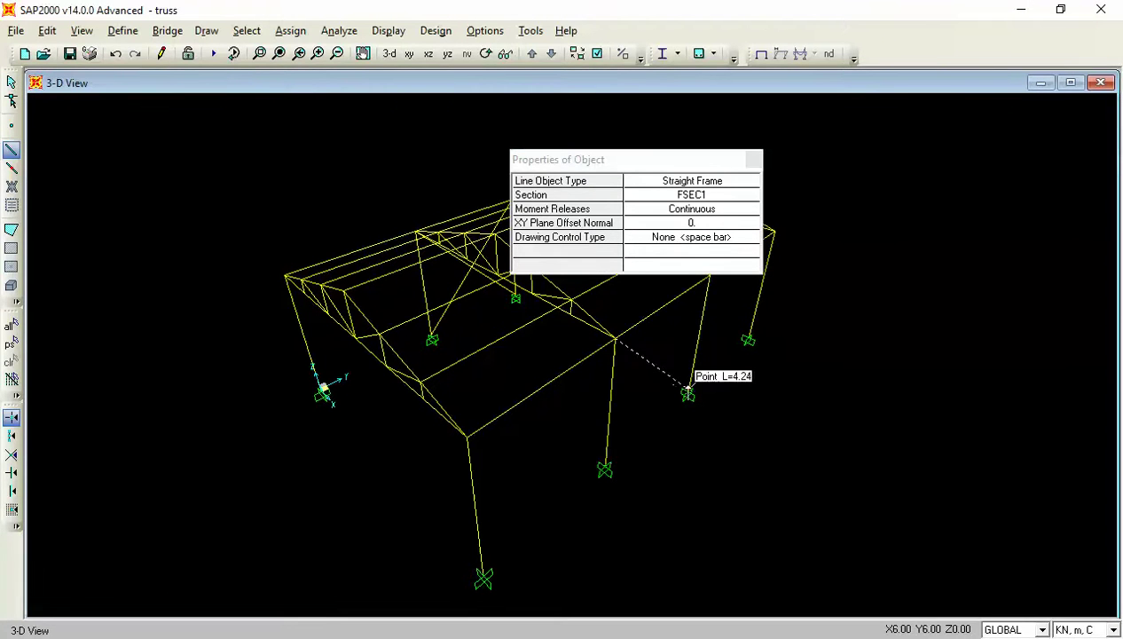
{"action": "left_click", "coordinate": [687, 392]}
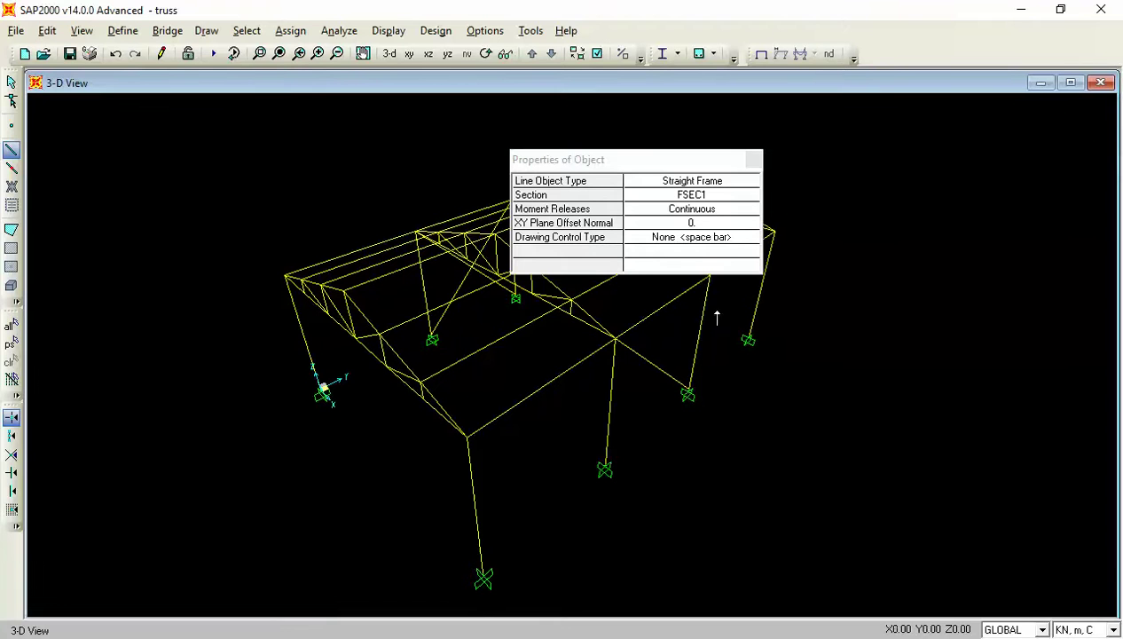
{"action": "left_click", "coordinate": [720, 160]}
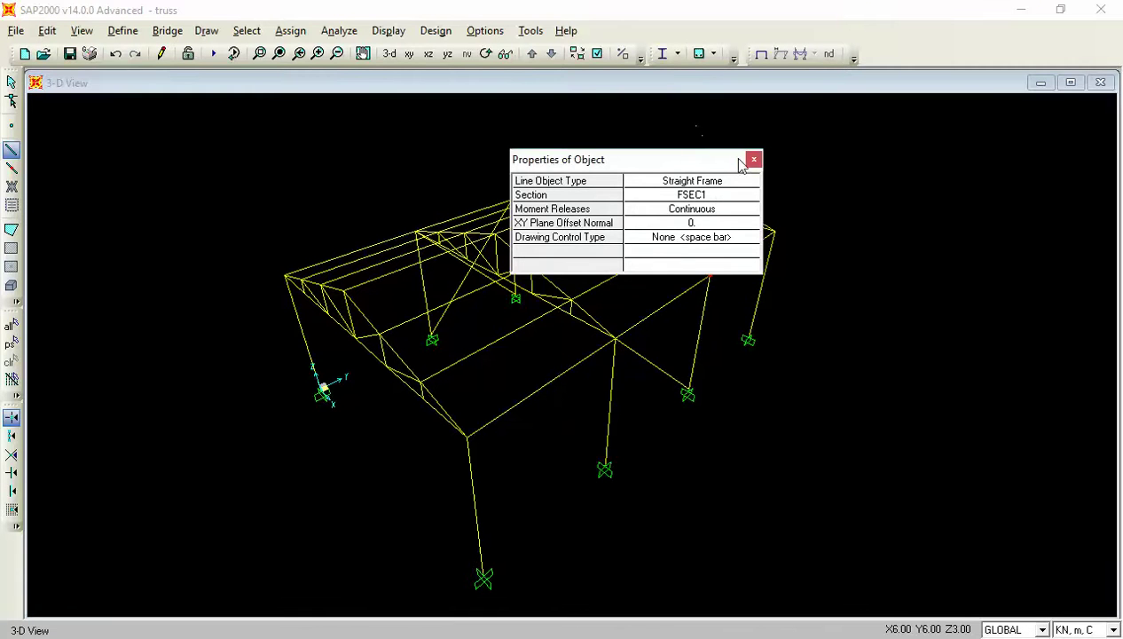
{"action": "left_click_drag", "start_coordinate": [741, 163], "coordinate": [710, 122]}
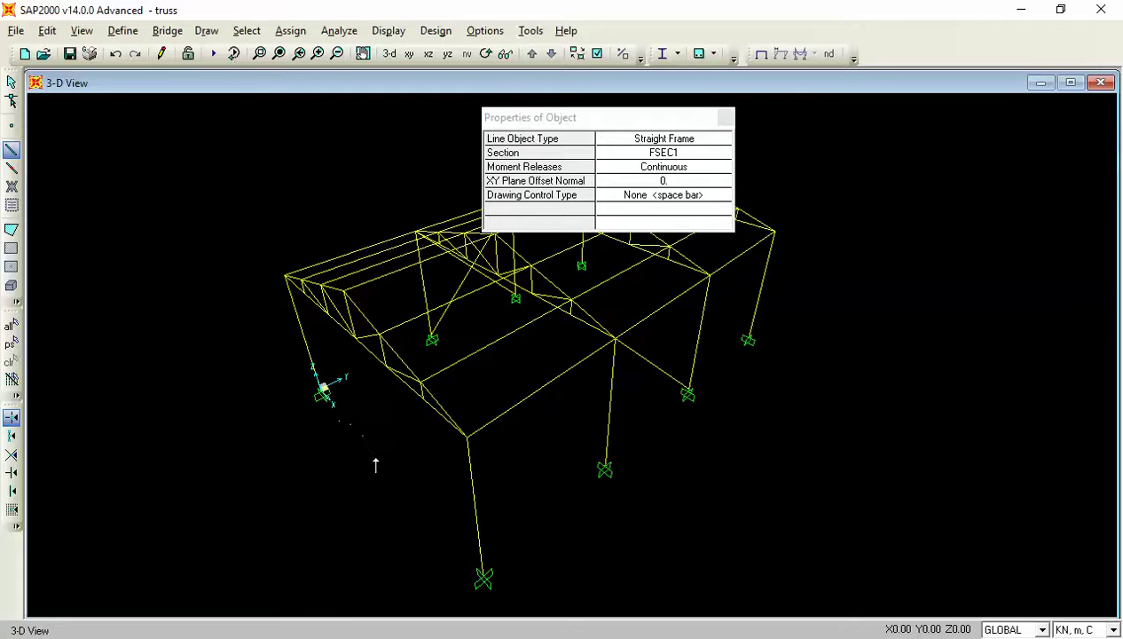
{"action": "left_click", "coordinate": [725, 122]}
{"action": "left_click", "coordinate": [725, 120]}
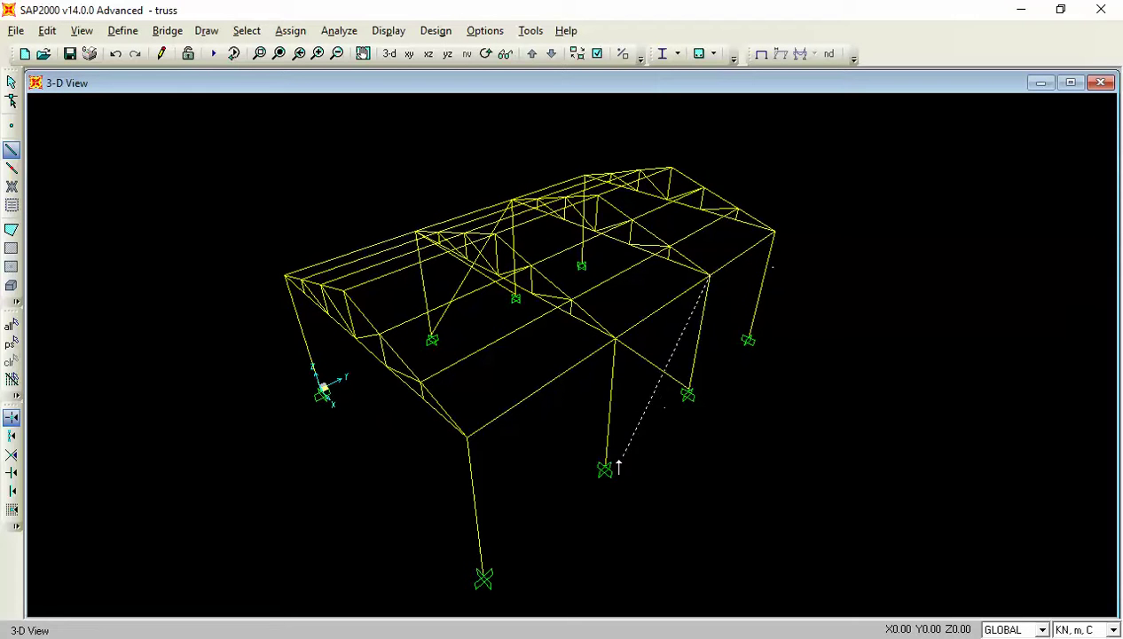
{"action": "left_click", "coordinate": [605, 465]}
{"action": "key", "text": "Escape"}
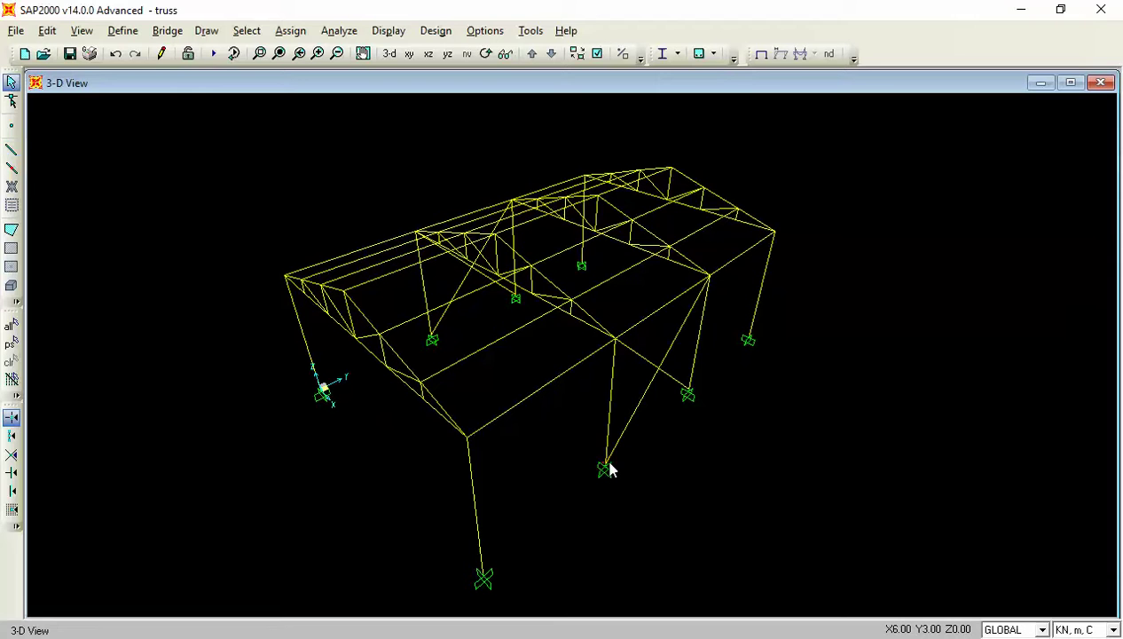
- Select the whole model, including the new braces
{"action": "key", "text": "ctrl+a"}
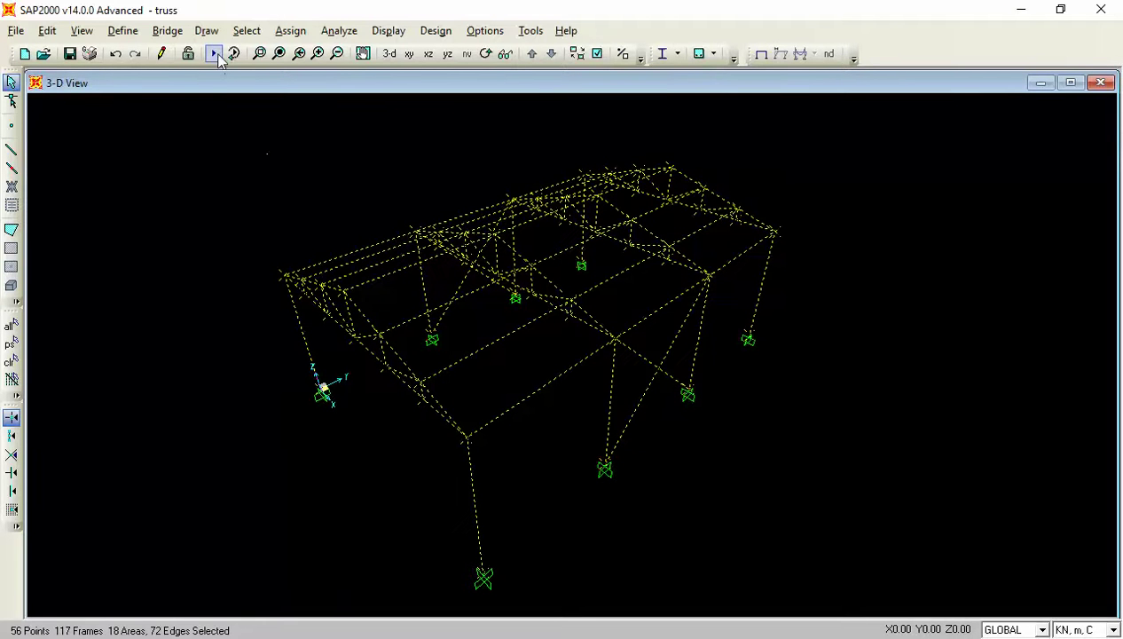
{"action": "left_click", "coordinate": [290, 31]}
{"action": "mouse_move", "coordinate": [301, 52]}
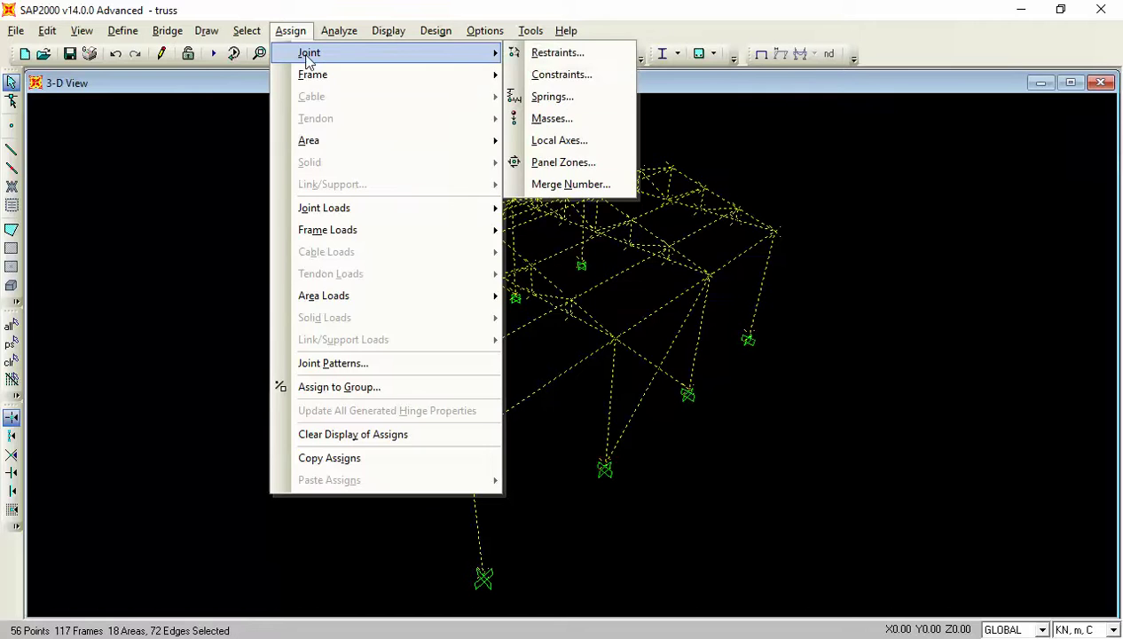
{"action": "left_click", "coordinate": [536, 55]}
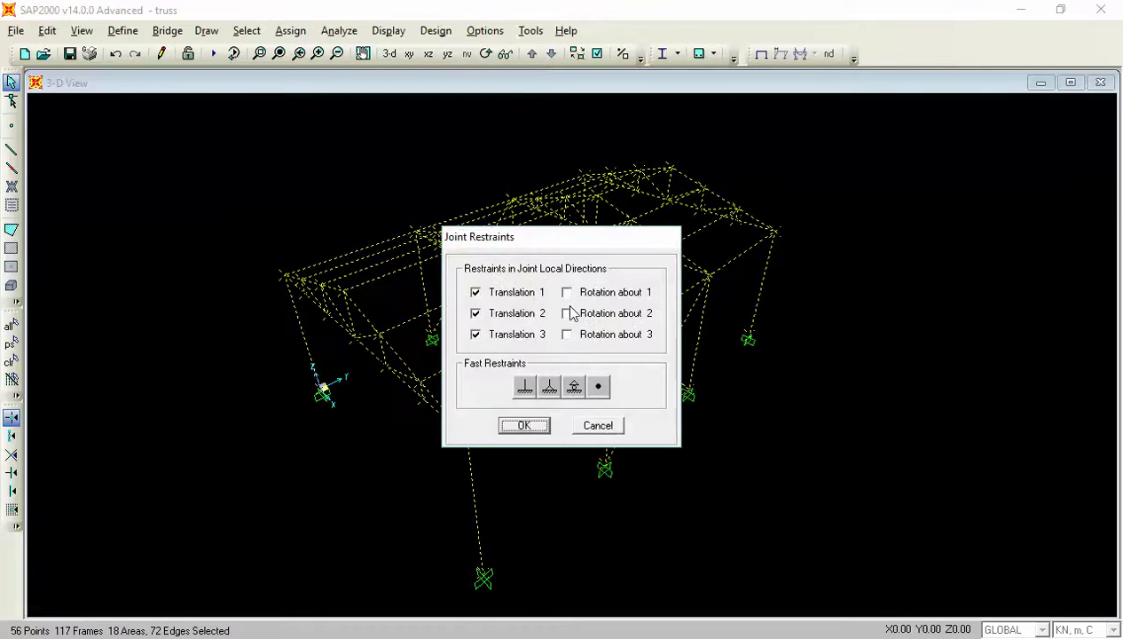
{"action": "left_click", "coordinate": [598, 388]}
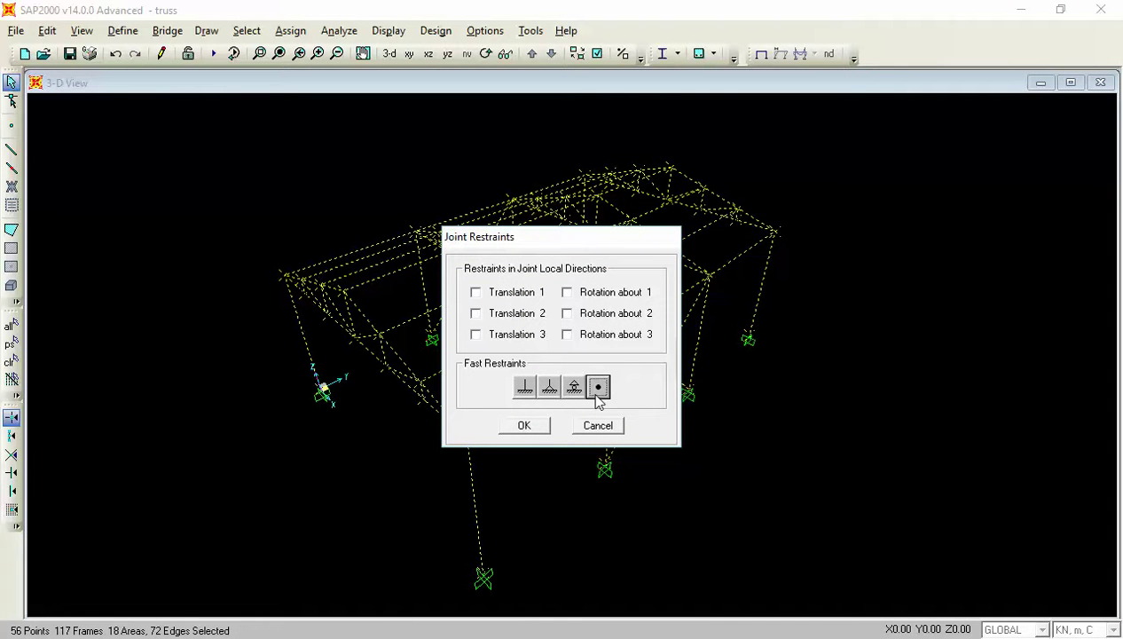
{"action": "left_click", "coordinate": [595, 425]}
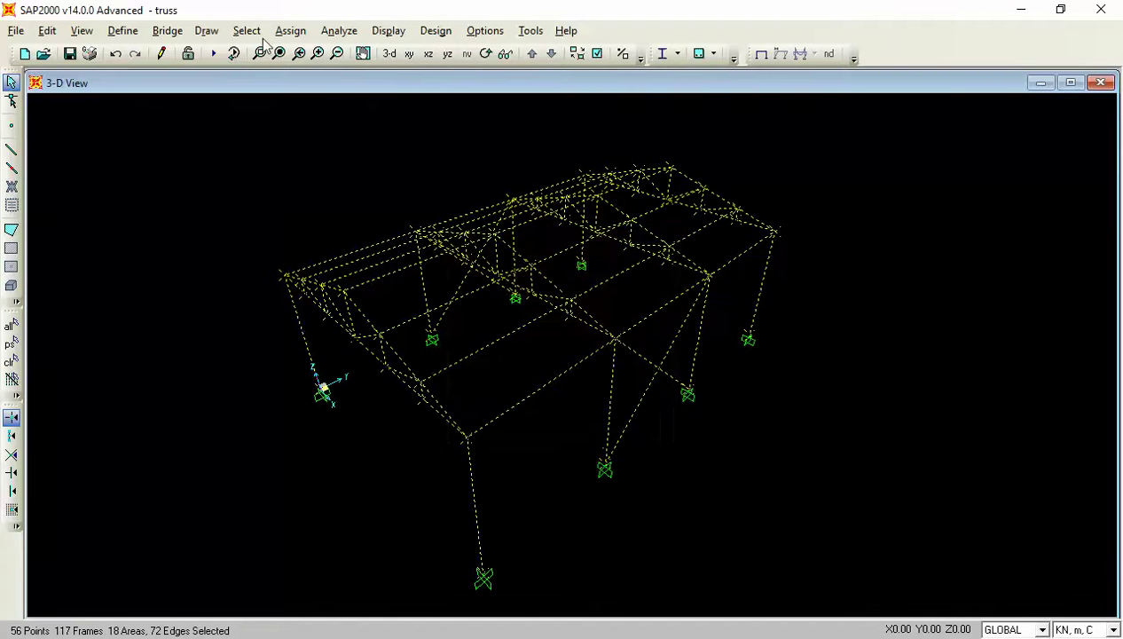
- Release Moment 22 (Minor) and Moment 33 (Major) at both the start and end of all selected frames
{"action": "left_click", "coordinate": [296, 32]}
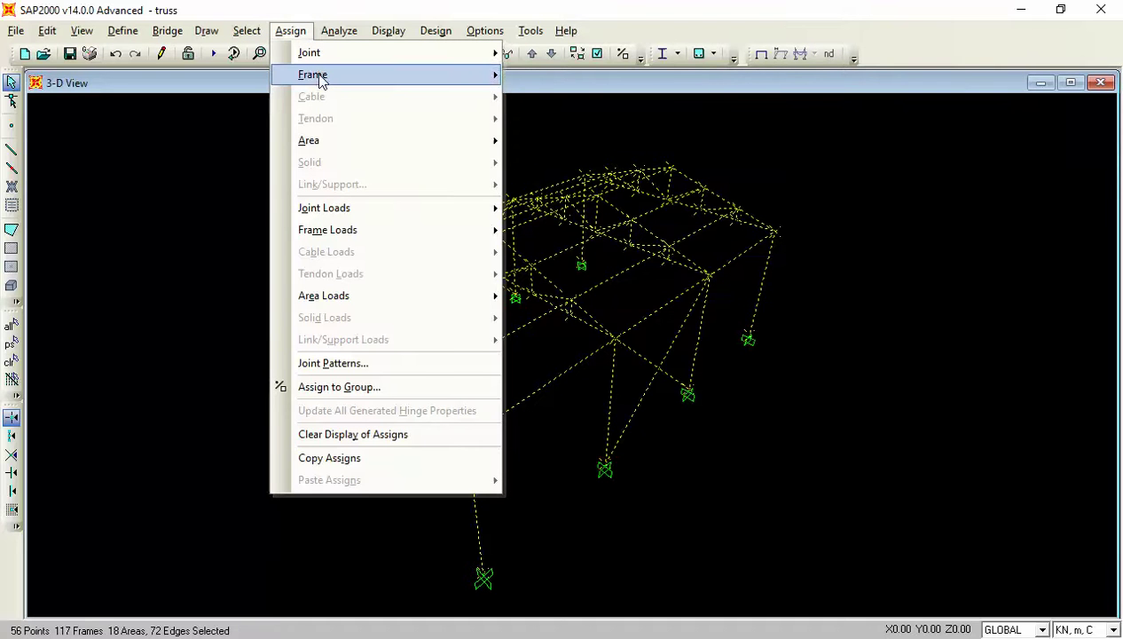
{"action": "mouse_move", "coordinate": [315, 76]}
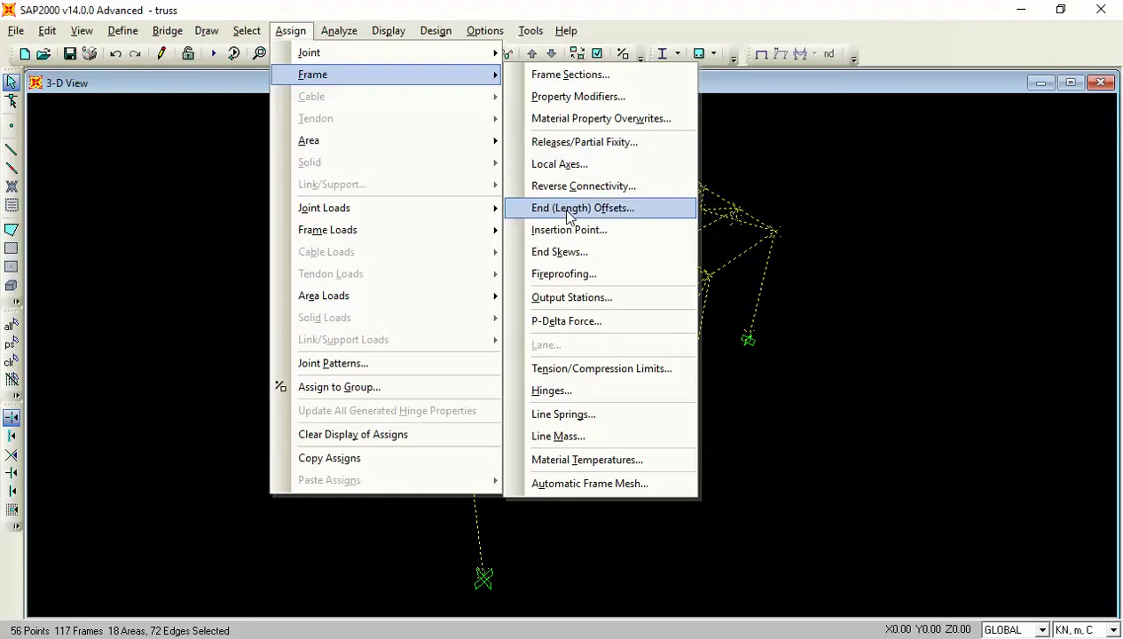
{"action": "left_click", "coordinate": [573, 142]}
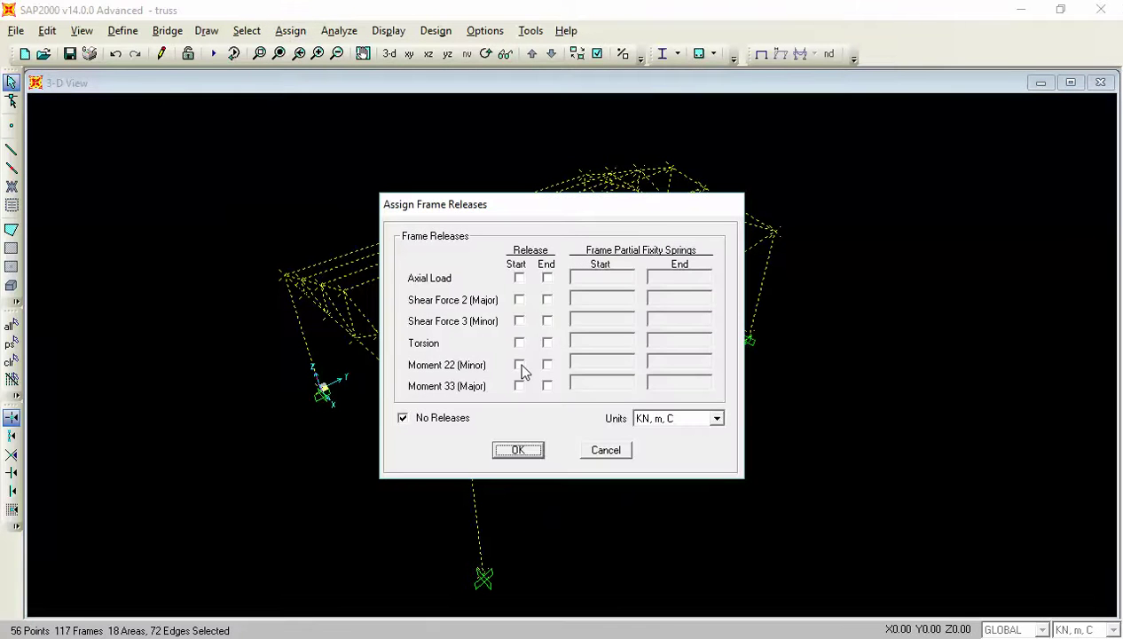
{"action": "left_click", "coordinate": [519, 364]}
{"action": "left_click", "coordinate": [548, 363]}
{"action": "left_click", "coordinate": [547, 386]}
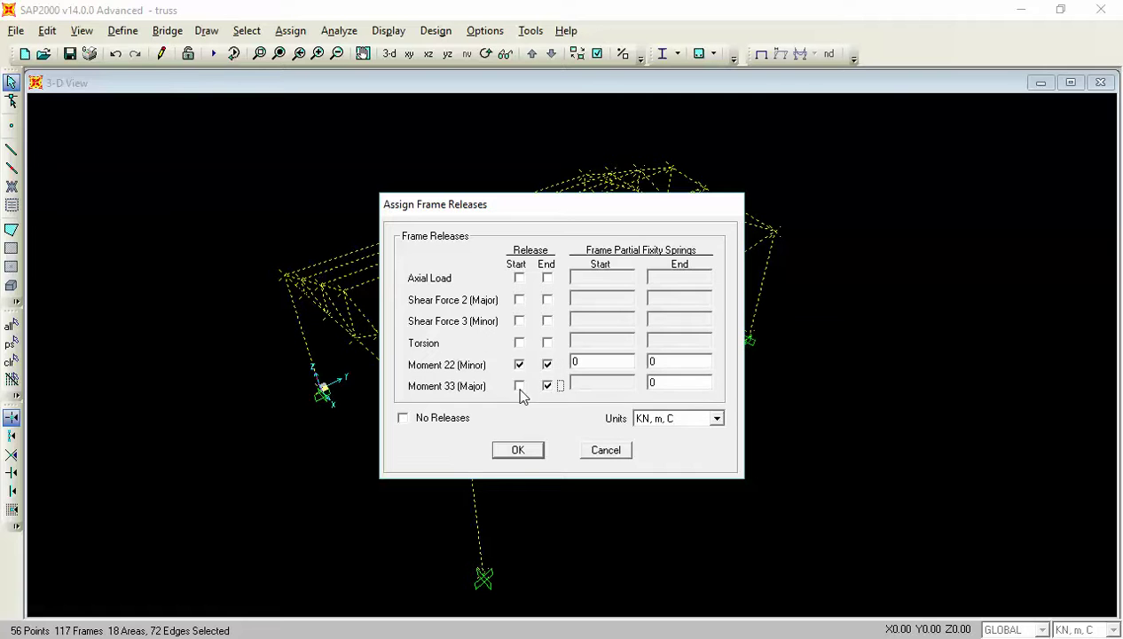
{"action": "left_click", "coordinate": [519, 386]}
{"action": "left_click", "coordinate": [531, 455]}
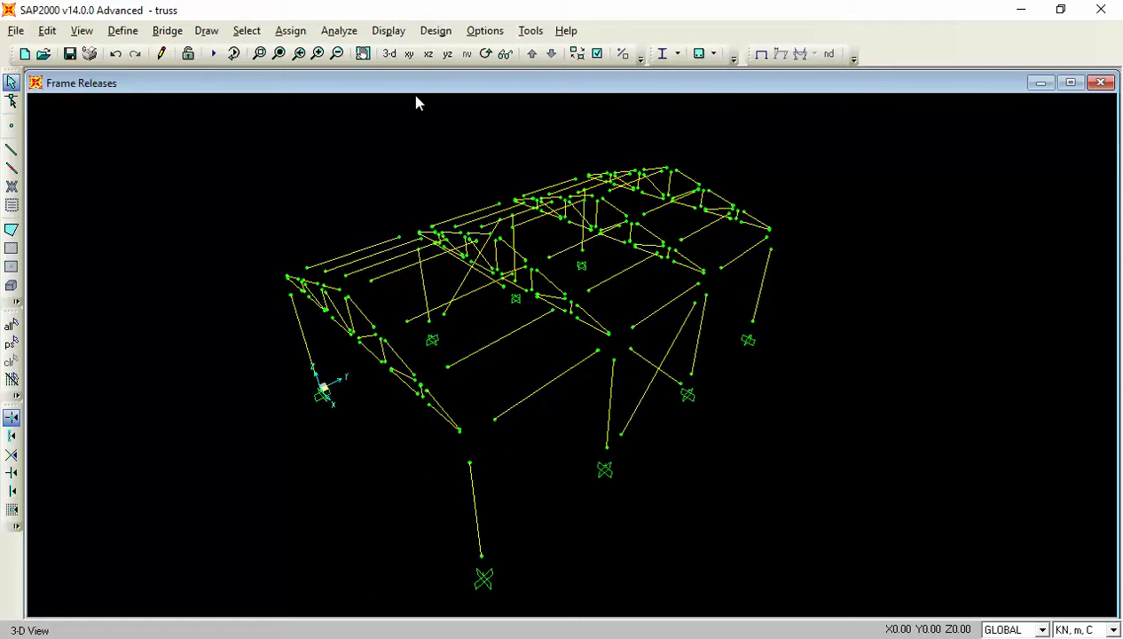
- Try to run the analysis for all load cases
{"action": "left_click", "coordinate": [213, 54]}
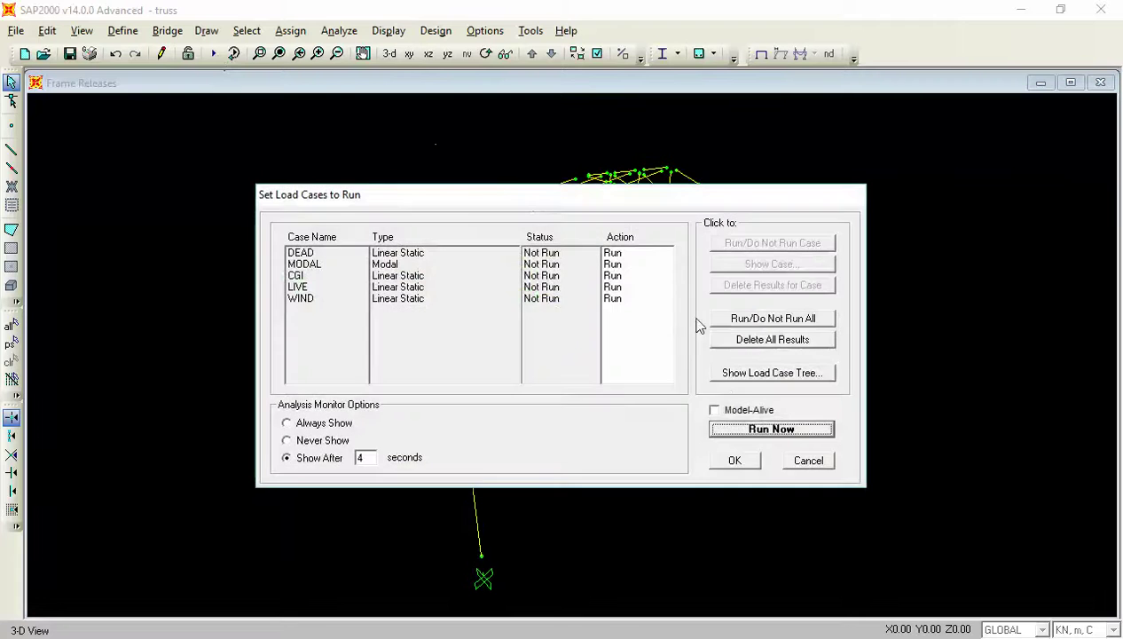
{"action": "left_click", "coordinate": [728, 431]}
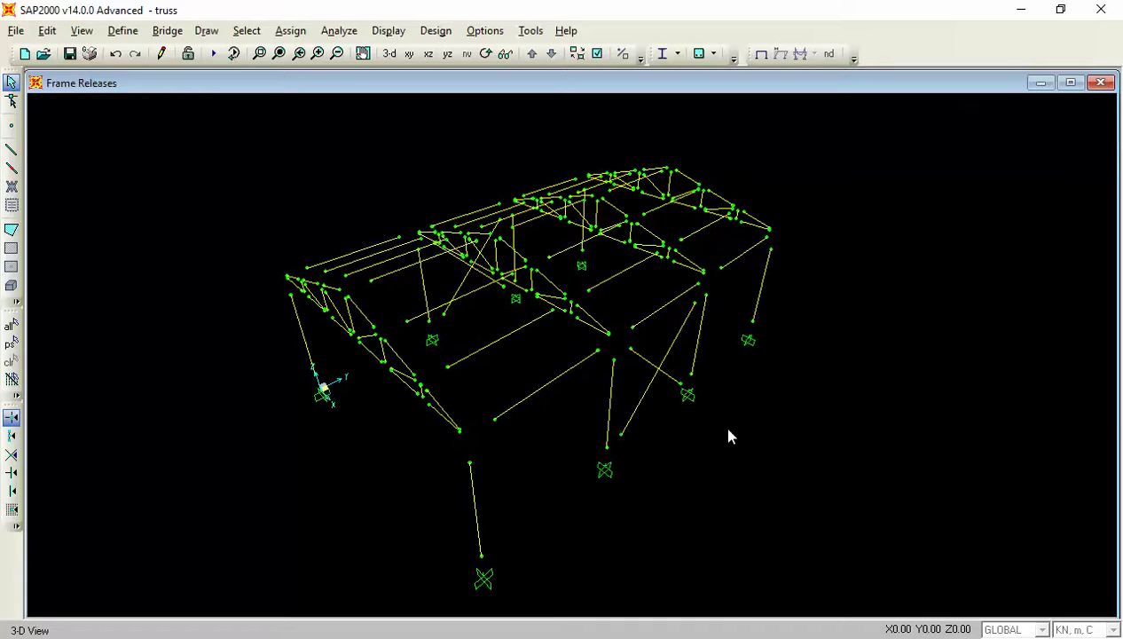
{"action": "key", "text": "ctrl+s"}
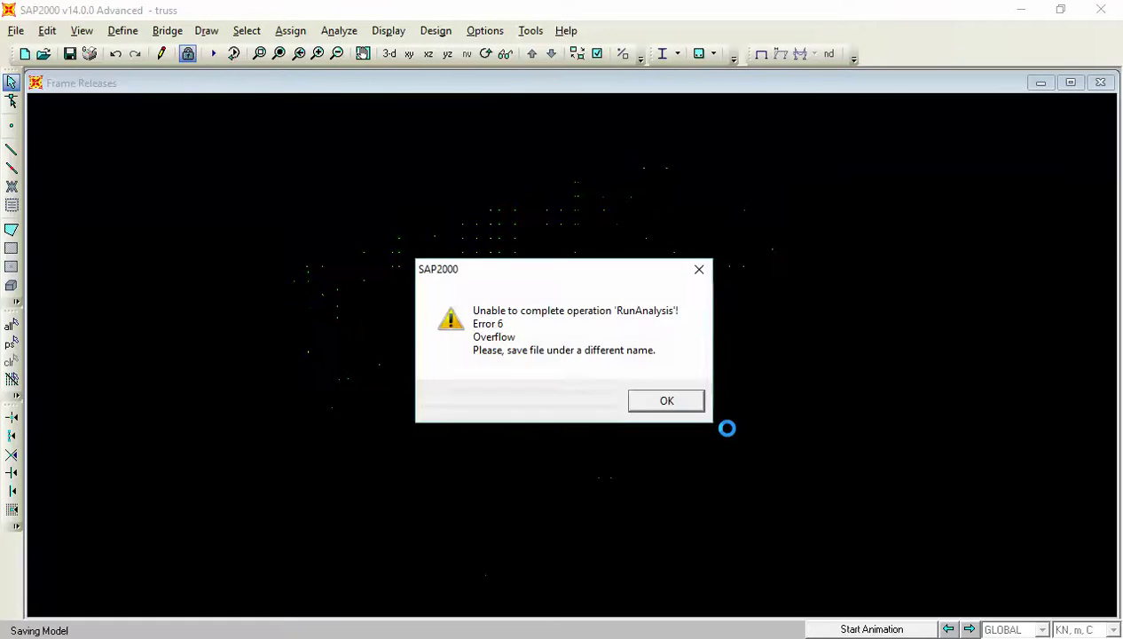
{"action": "left_click", "coordinate": [667, 403]}
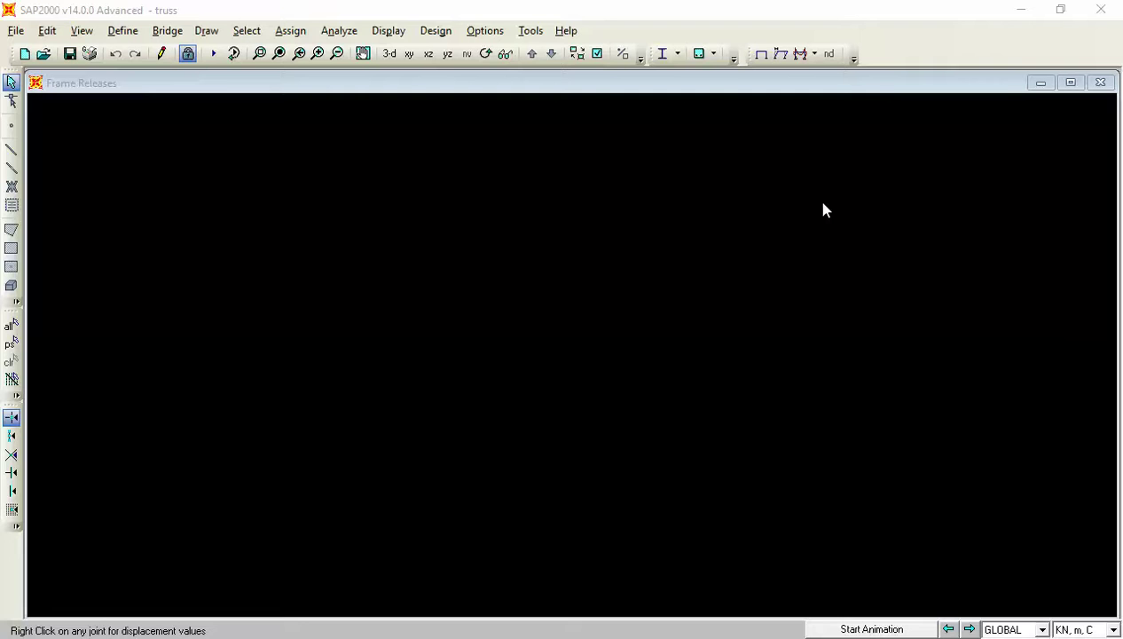
- Unlock the model, accepting deletion of the analysis results, and select all objects
{"action": "left_click", "coordinate": [188, 54]}
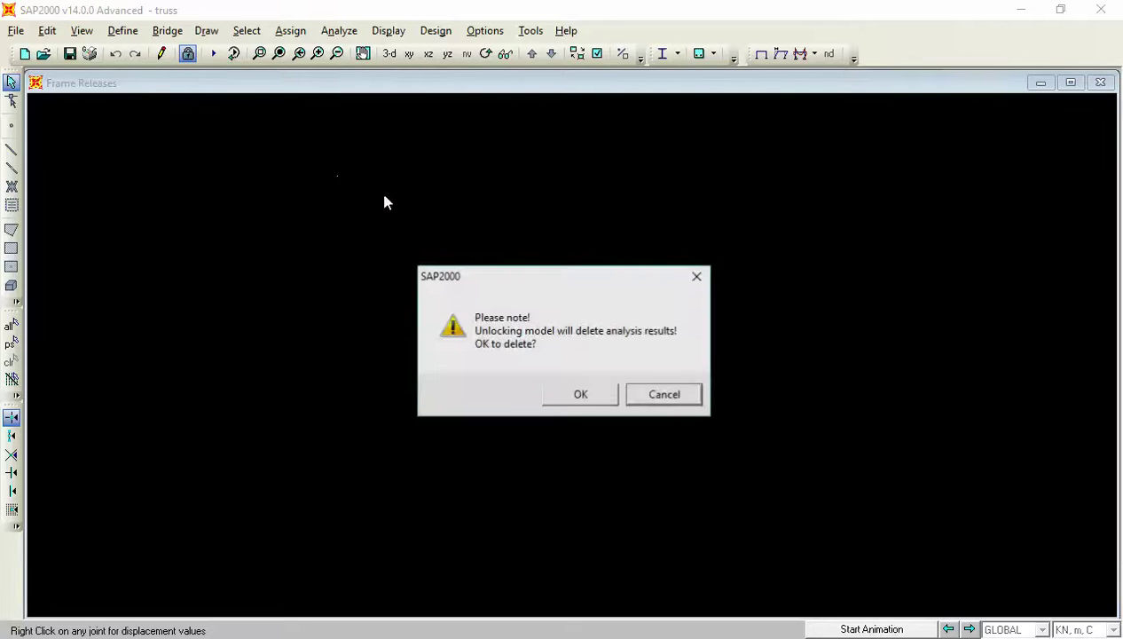
{"action": "left_click", "coordinate": [585, 384]}
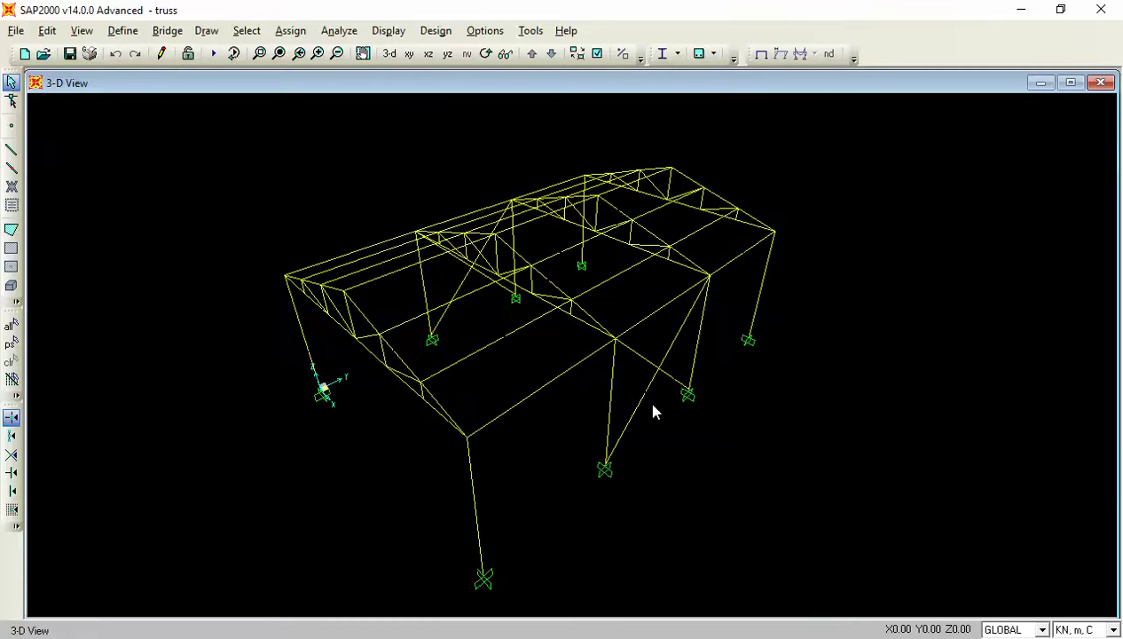
{"action": "key", "text": "ctrl+a"}
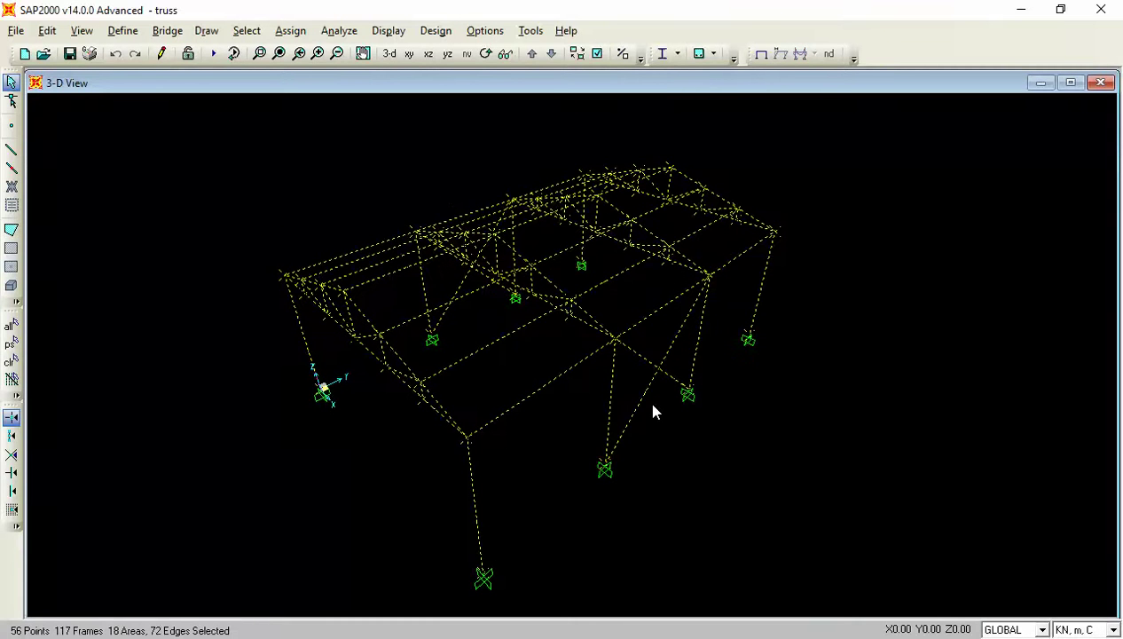
{"action": "left_click", "coordinate": [291, 30]}
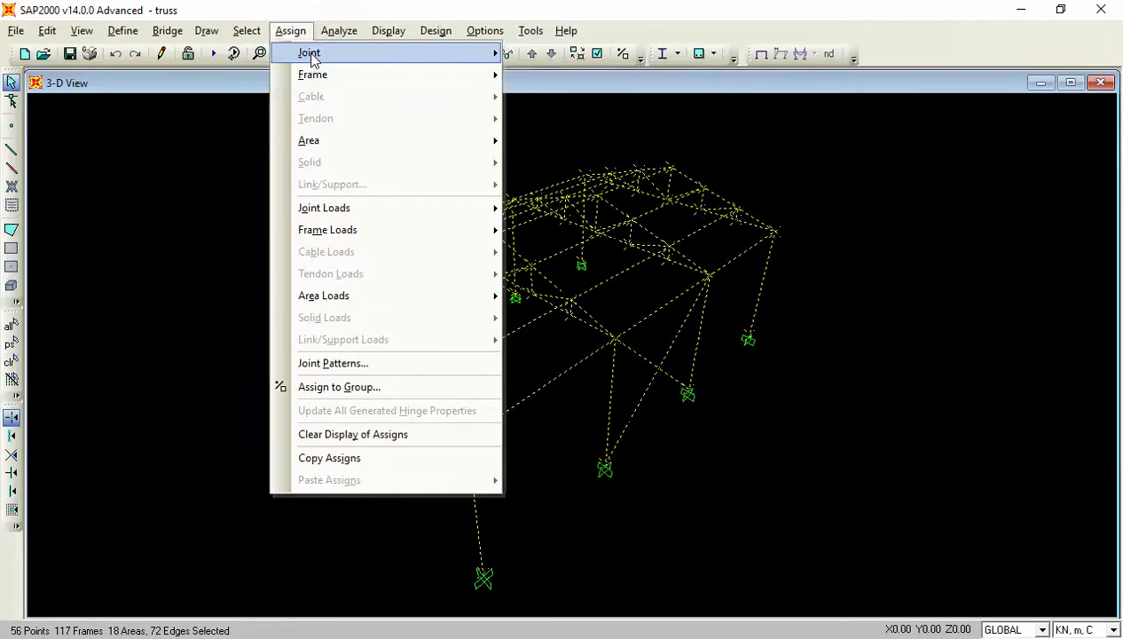
{"action": "mouse_move", "coordinate": [484, 57]}
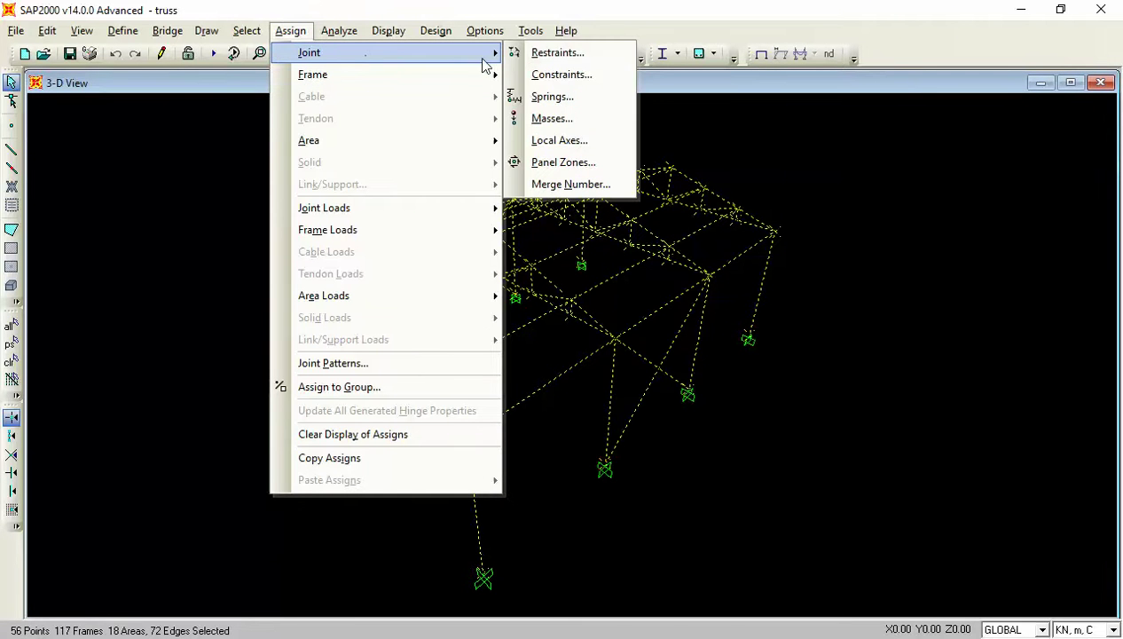
{"action": "left_click", "coordinate": [532, 55]}
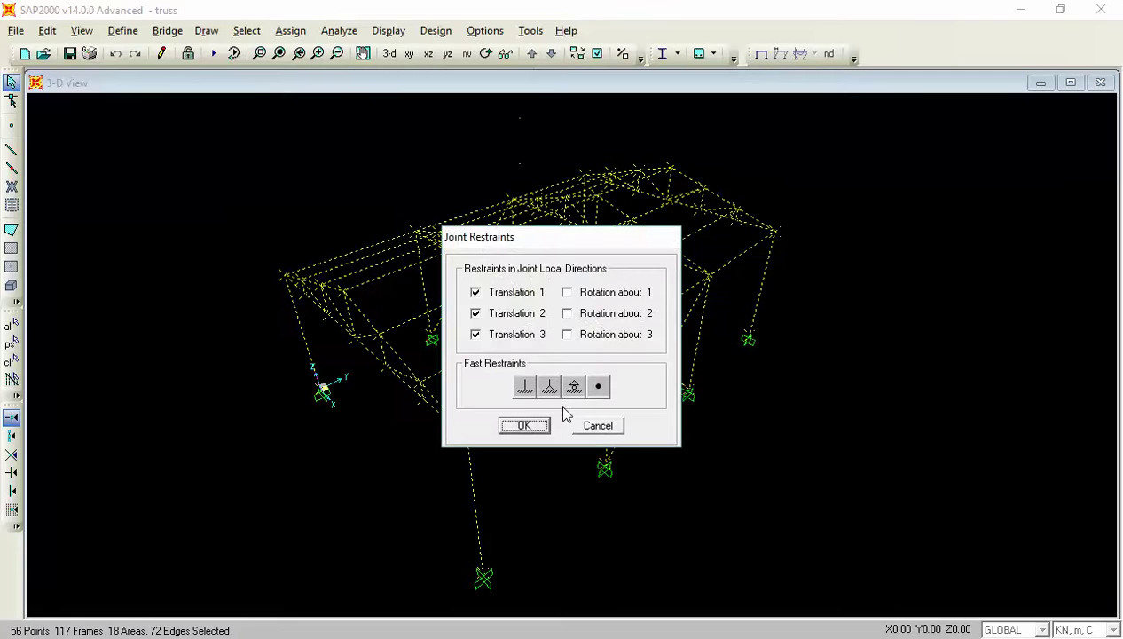
{"action": "left_click", "coordinate": [596, 425]}
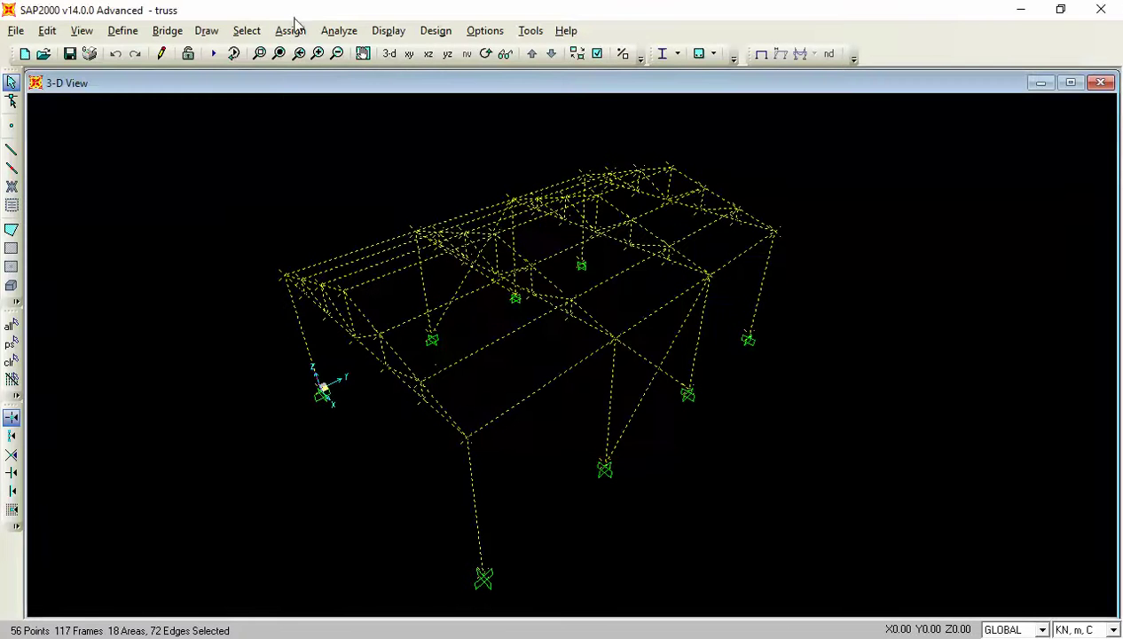
- Remove the Moment 22 (Minor) and Moment 33 (Major) releases at both the start and end of all selected frames
{"action": "left_click", "coordinate": [290, 30]}
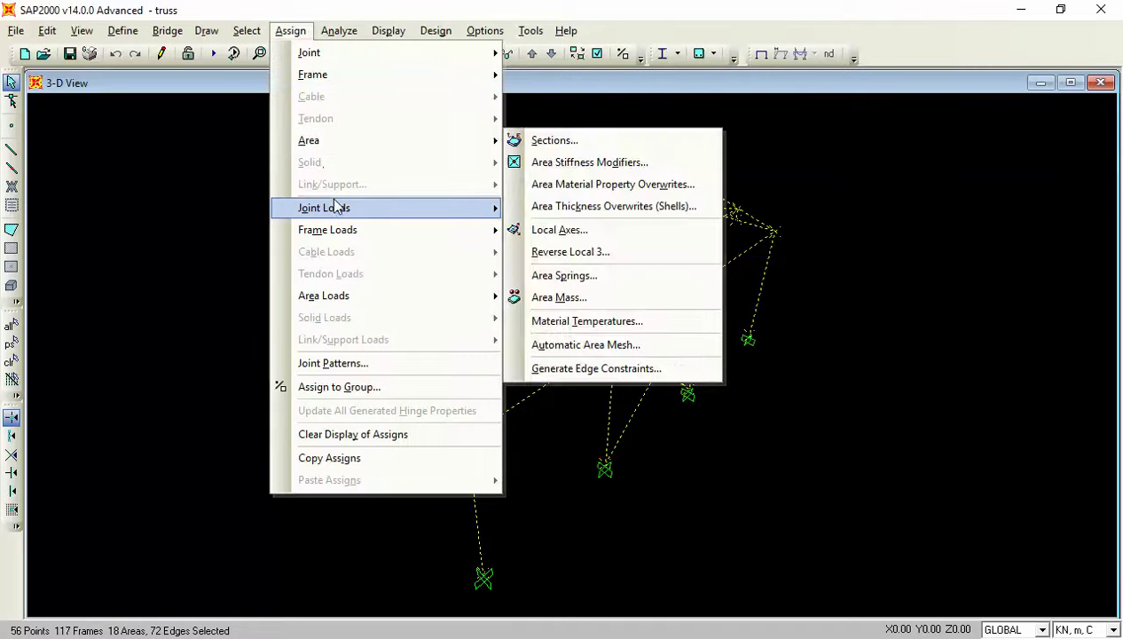
{"action": "mouse_move", "coordinate": [341, 207]}
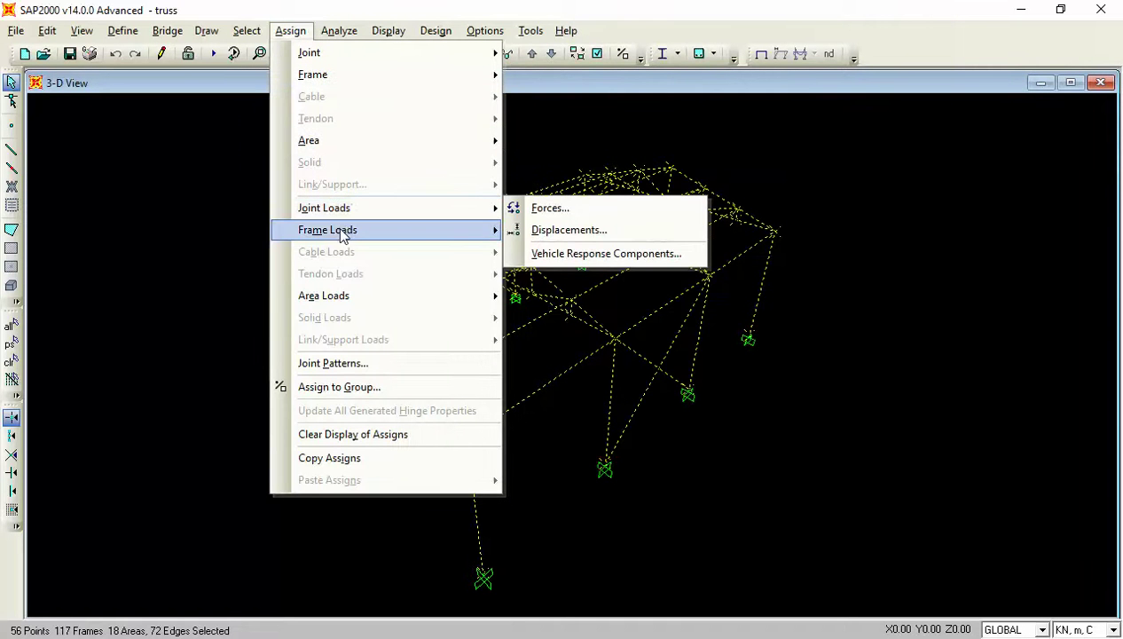
{"action": "mouse_move", "coordinate": [345, 230]}
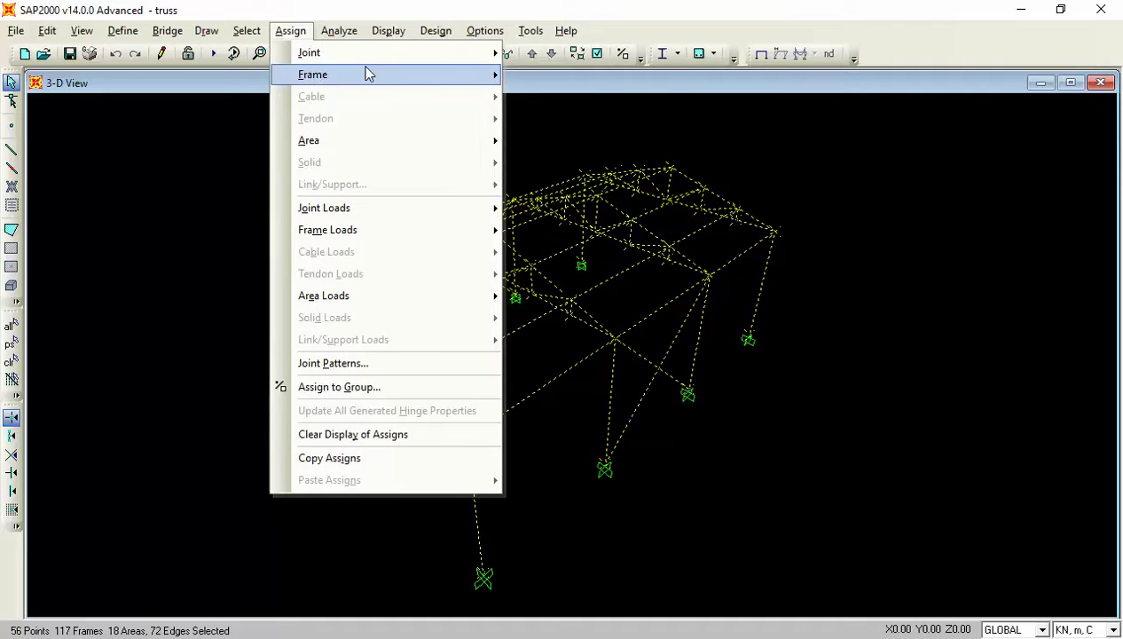
{"action": "mouse_move", "coordinate": [366, 74]}
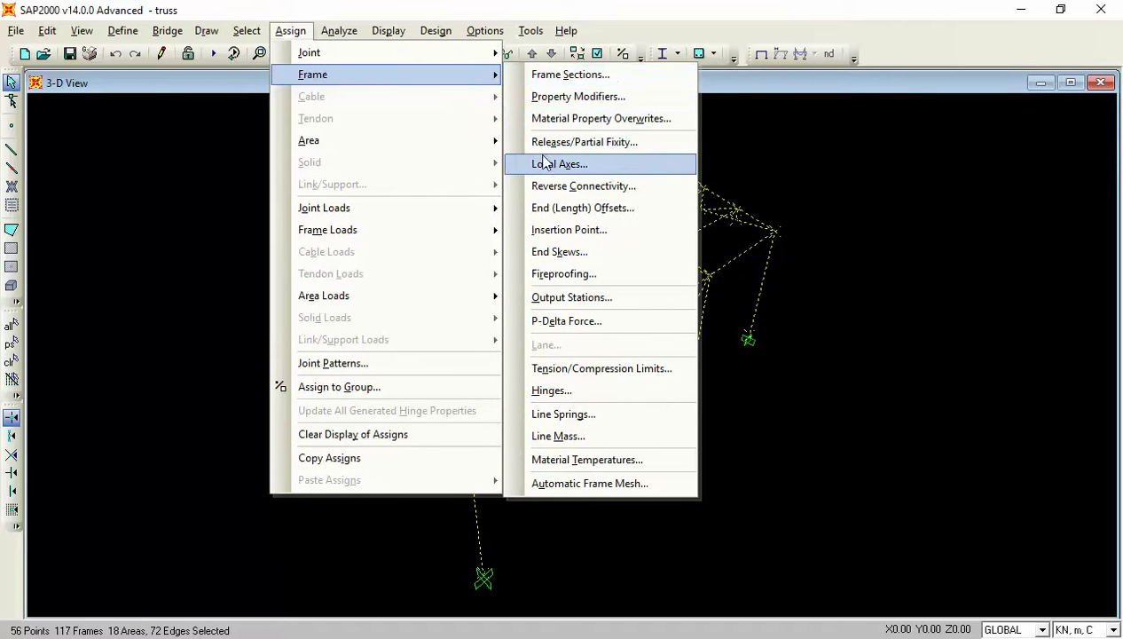
{"action": "left_click", "coordinate": [569, 143]}
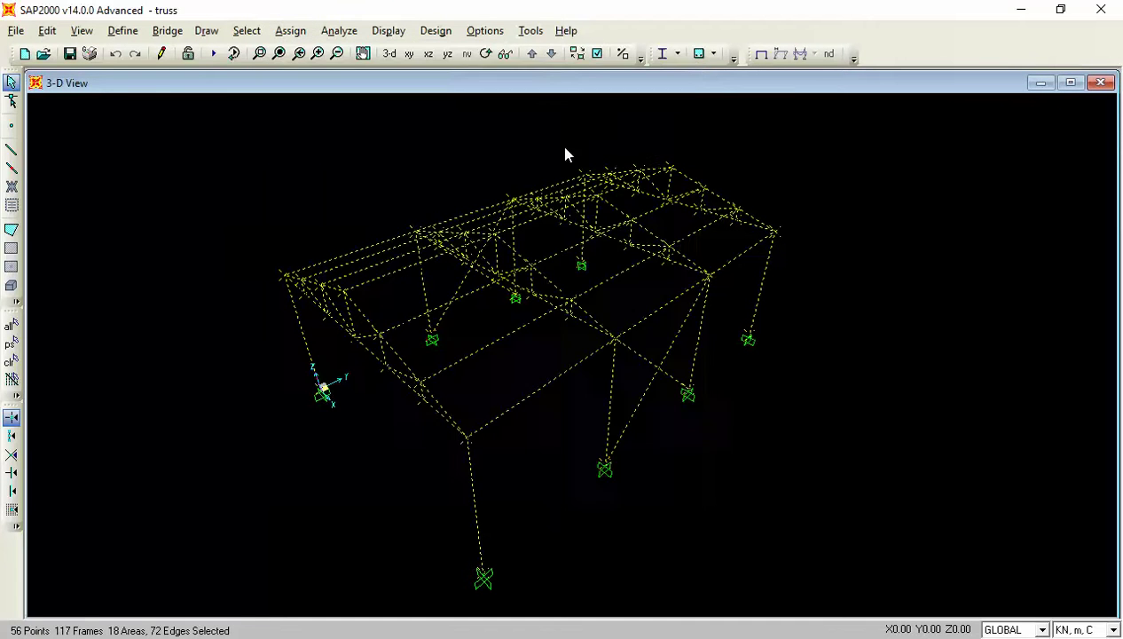
{"action": "left_click", "coordinate": [520, 363]}
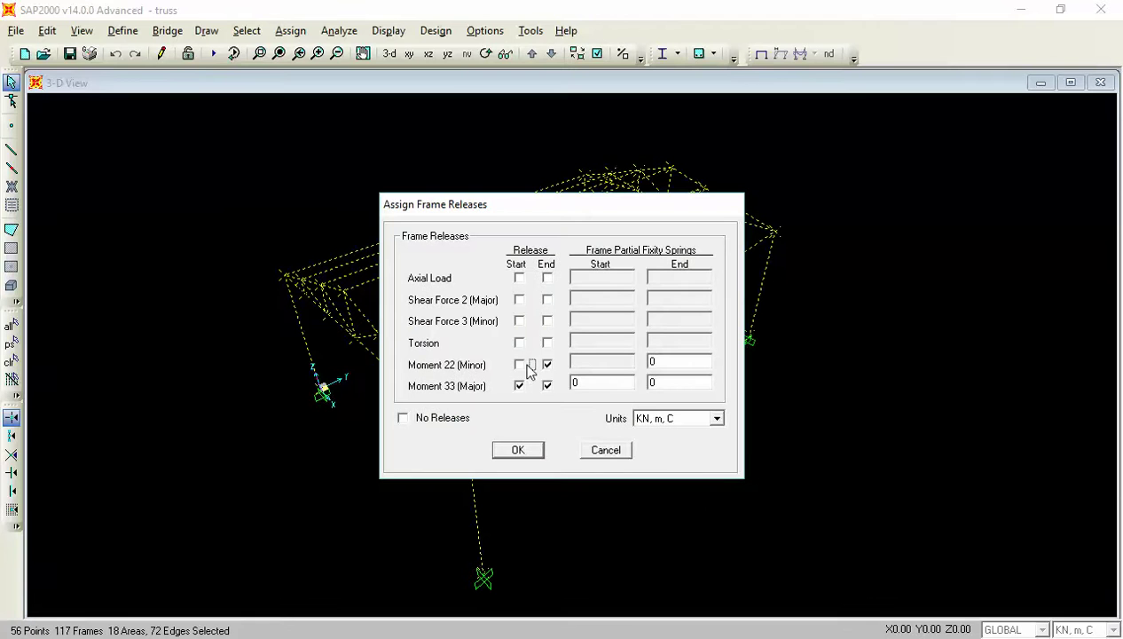
{"action": "left_click", "coordinate": [548, 364]}
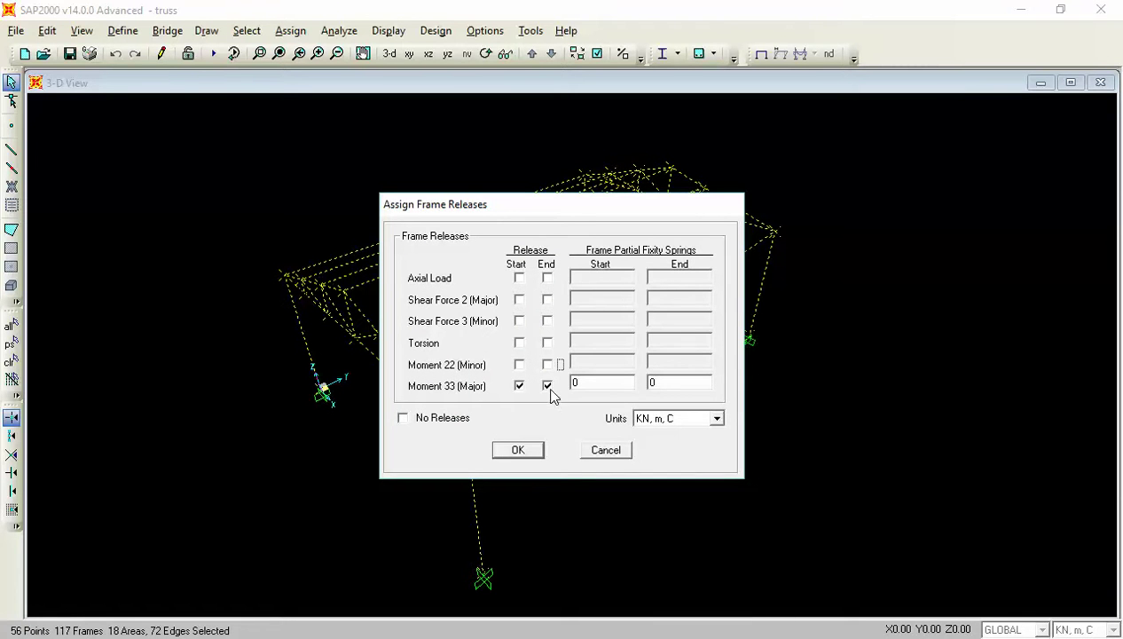
{"action": "left_click", "coordinate": [547, 386]}
{"action": "left_click", "coordinate": [519, 386]}
{"action": "left_click", "coordinate": [519, 450]}
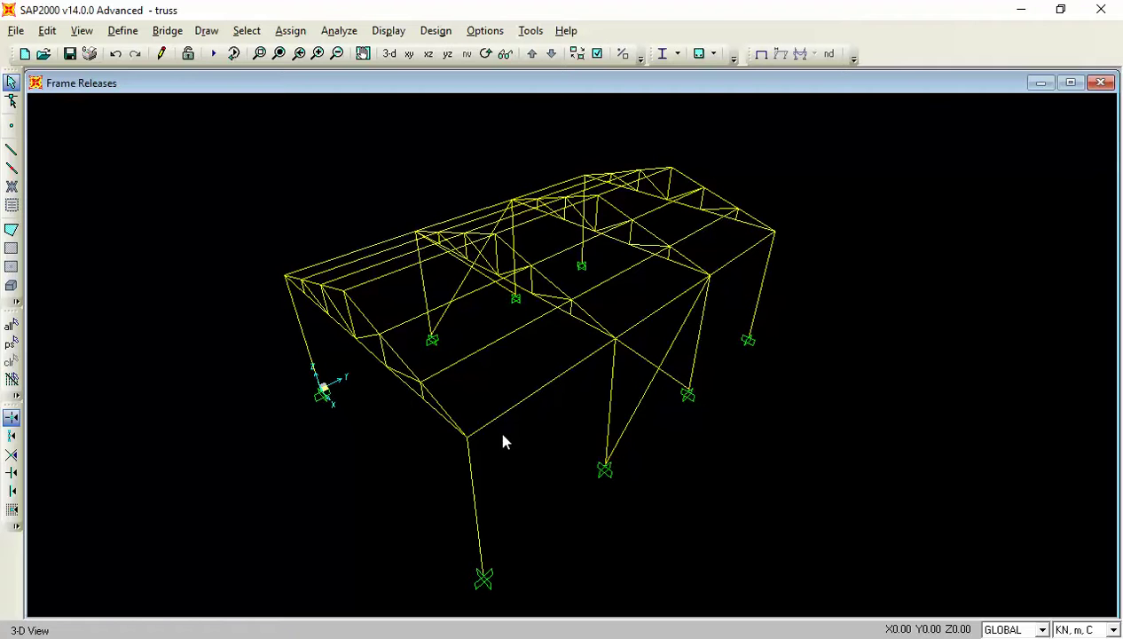
- Switch to 875_3.pdf in Adobe Reader, examine Table 4's external pressure coefficients for walls of rectangular clad buildings, and return to the SAP2000 truss model
{"action": "left_click", "coordinate": [493, 635]}
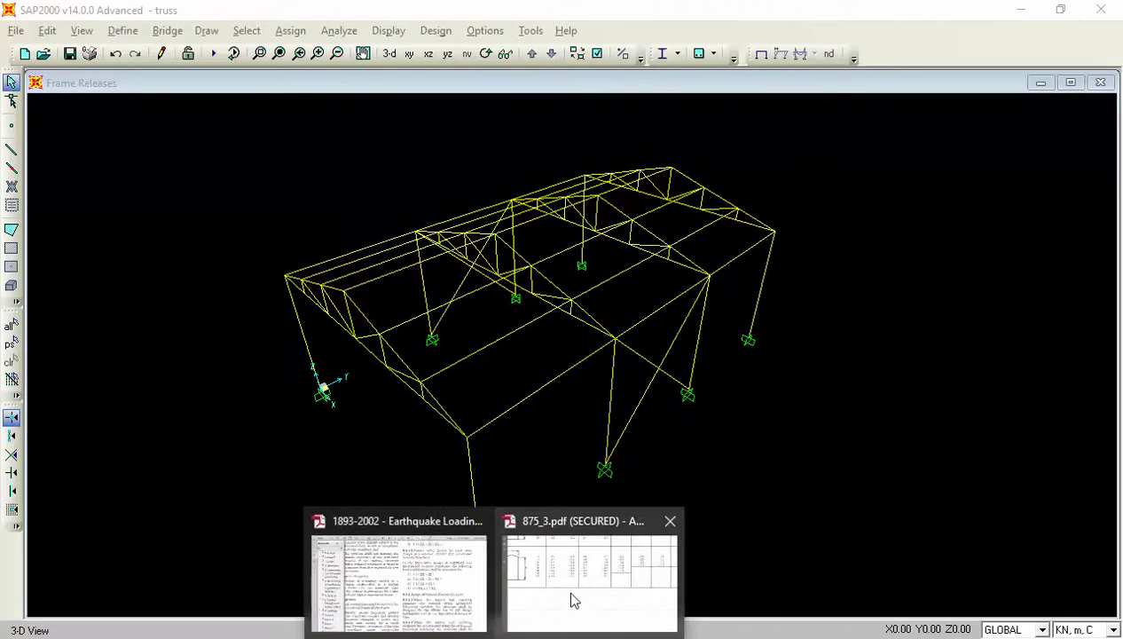
{"action": "left_click", "coordinate": [572, 601]}
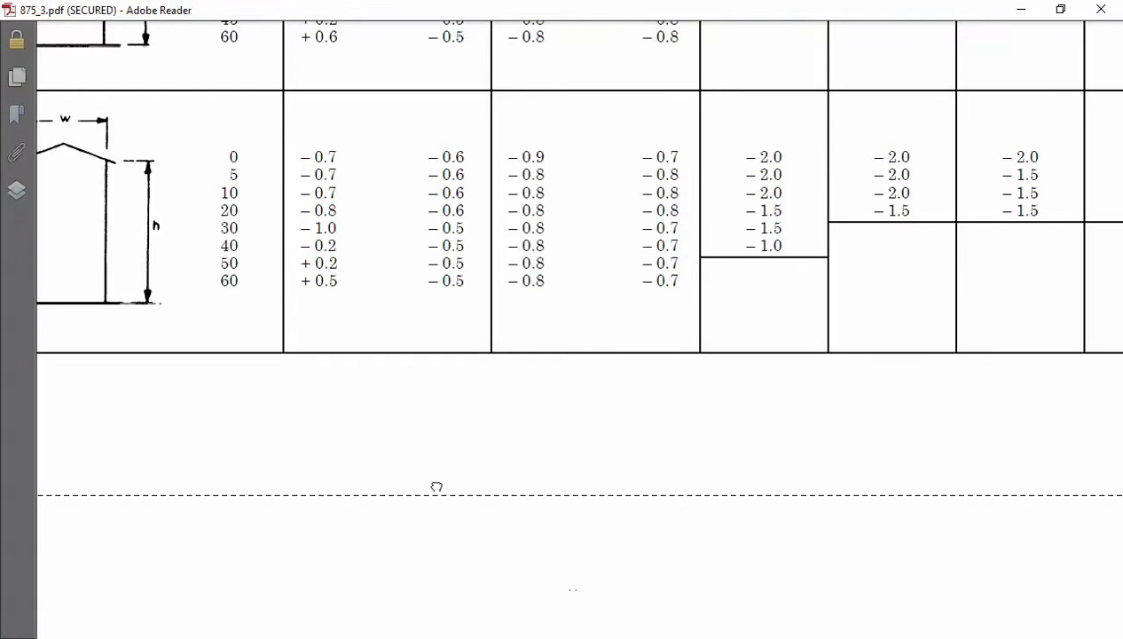
{"action": "left_click_drag", "start_coordinate": [437, 487], "coordinate": [610, 637]}
{"action": "scroll", "coordinate": [579, 355], "scroll_direction": "up", "scroll_amount": 15}
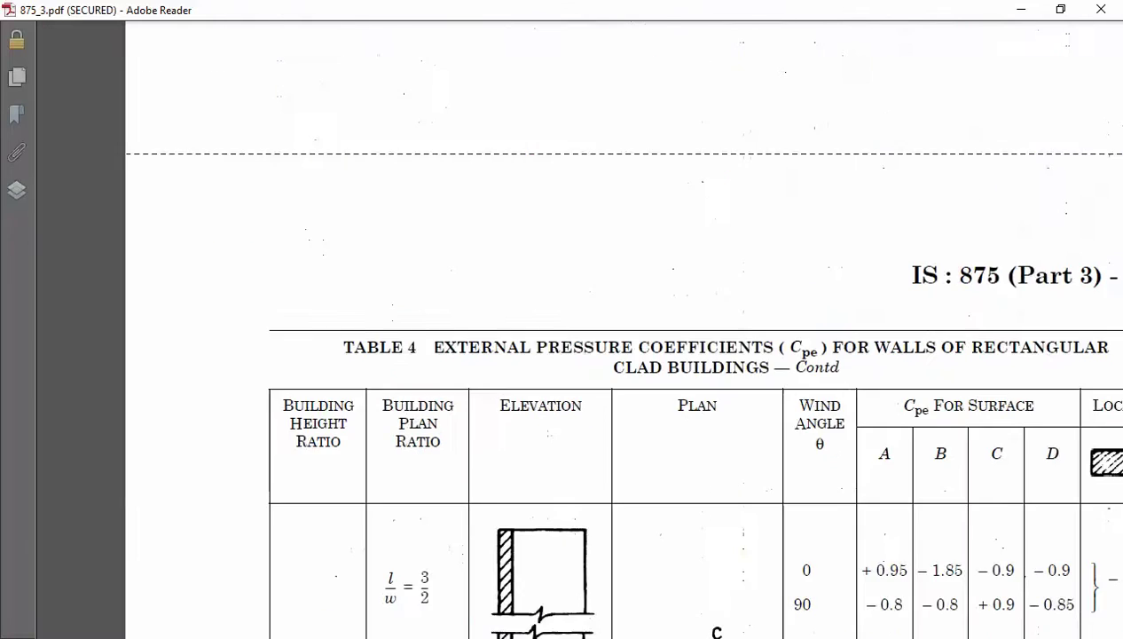
{"action": "scroll", "coordinate": [602, 370], "scroll_direction": "up", "scroll_amount": 15}
{"action": "scroll", "coordinate": [531, 545], "scroll_direction": "up", "scroll_amount": 1, "text": "ctrl"}
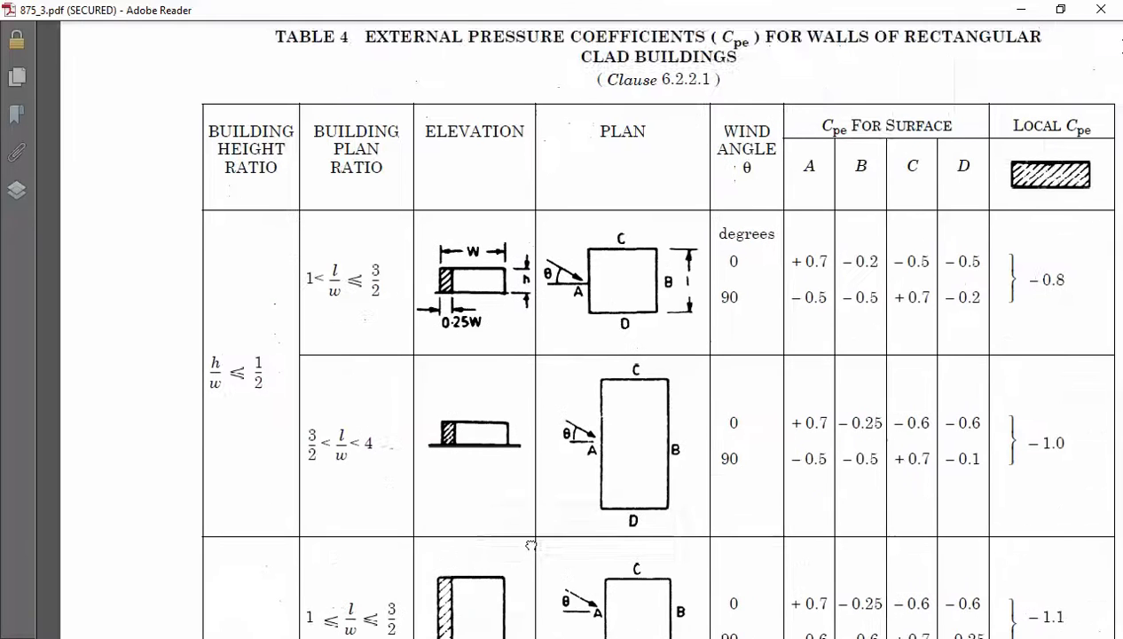
{"action": "left_click_drag", "start_coordinate": [530, 545], "coordinate": [527, 507]}
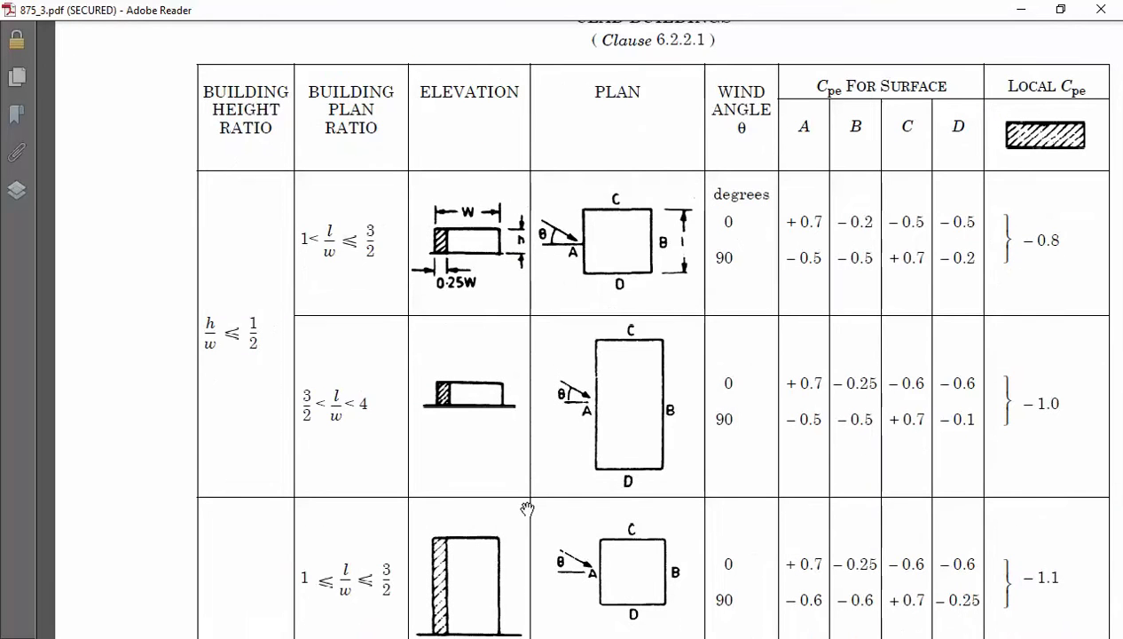
{"action": "left_click_drag", "start_coordinate": [1011, 221], "coordinate": [862, 251]}
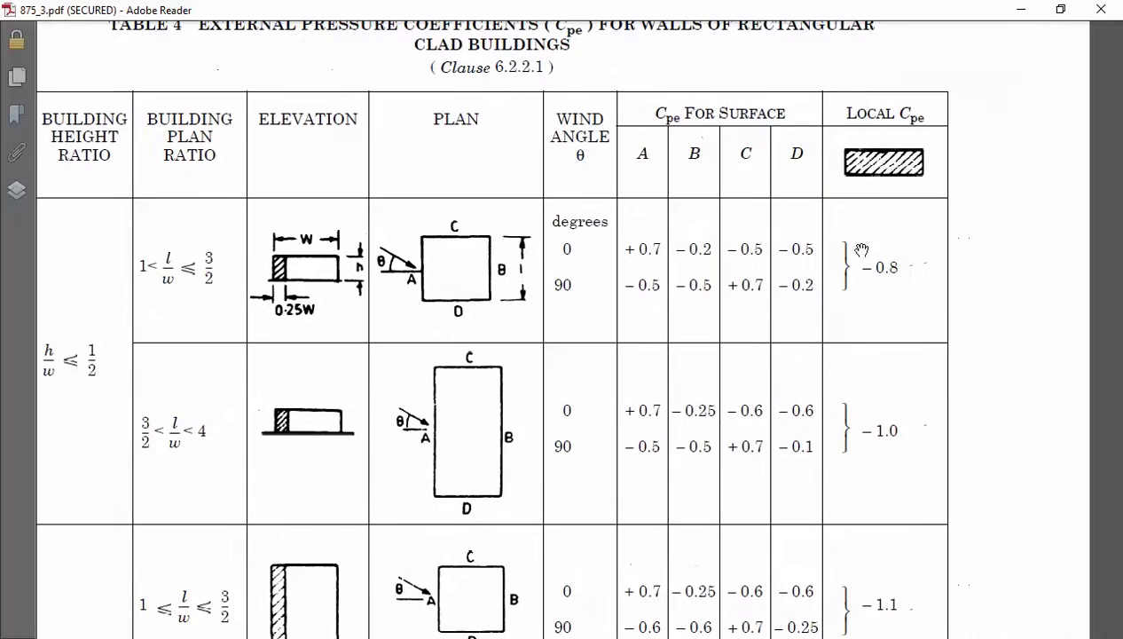
{"action": "left_click_drag", "start_coordinate": [657, 369], "coordinate": [728, 353]}
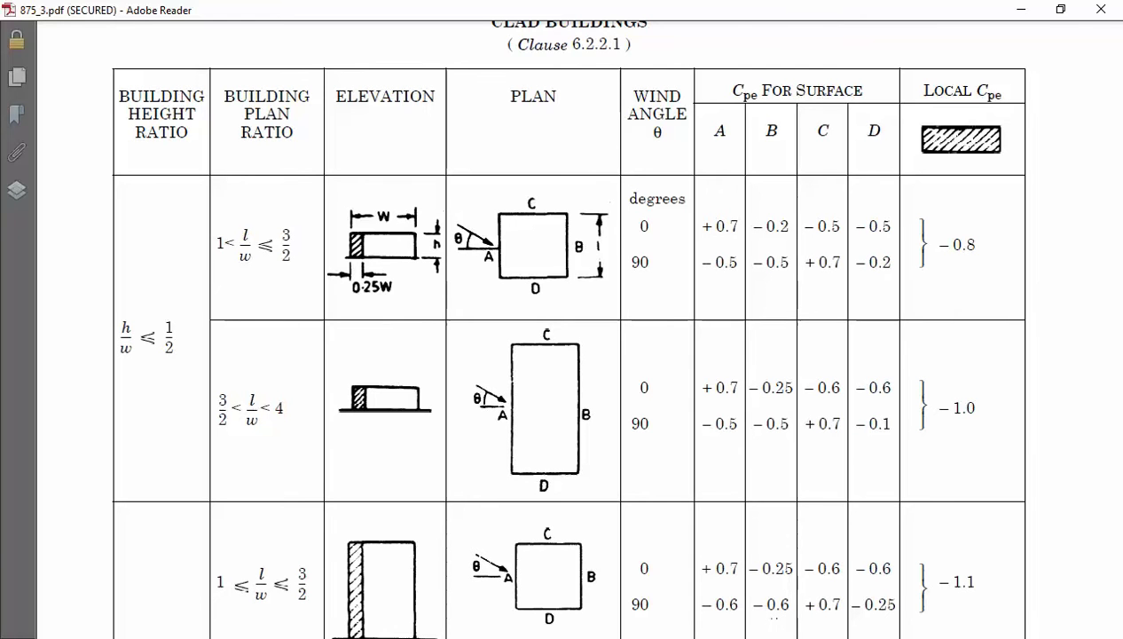
{"action": "mouse_move", "coordinate": [486, 638]}
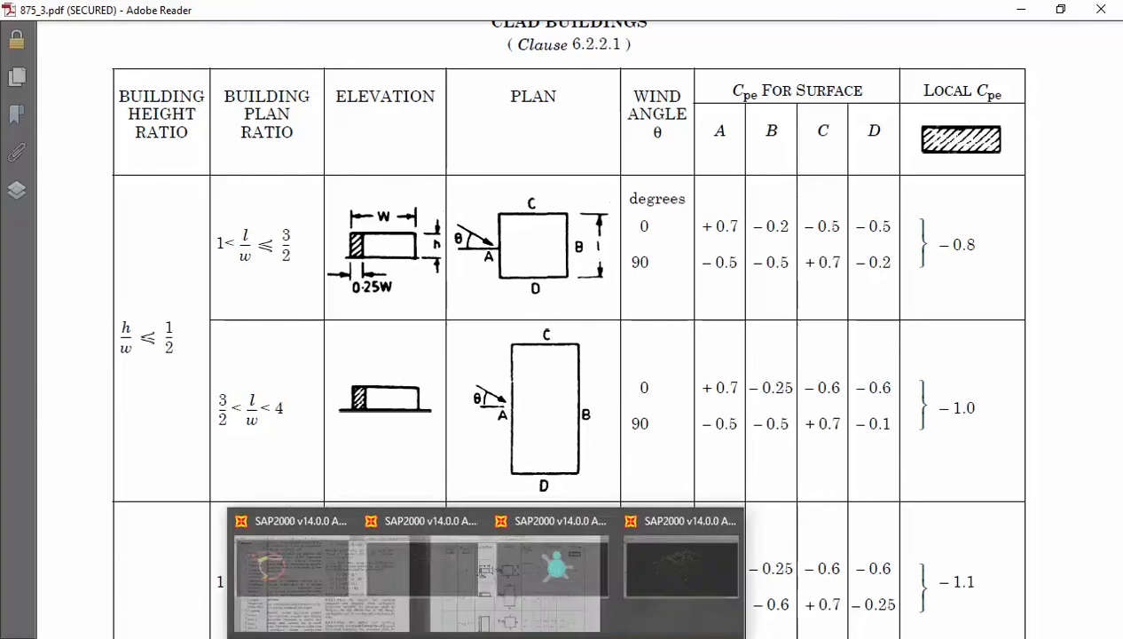
{"action": "left_click", "coordinate": [752, 588]}
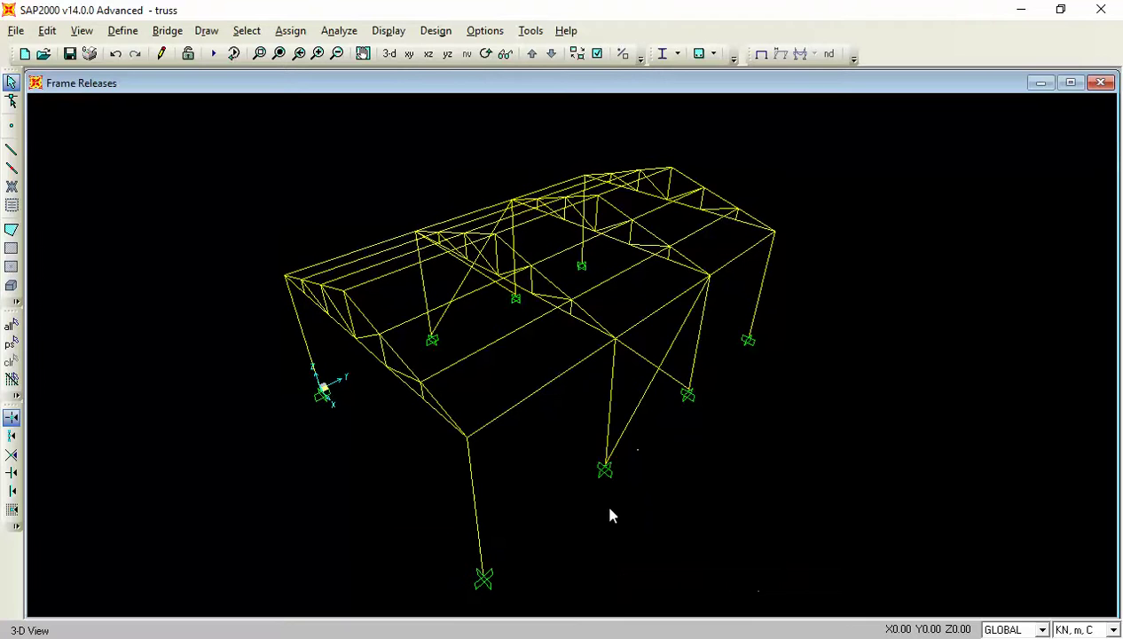